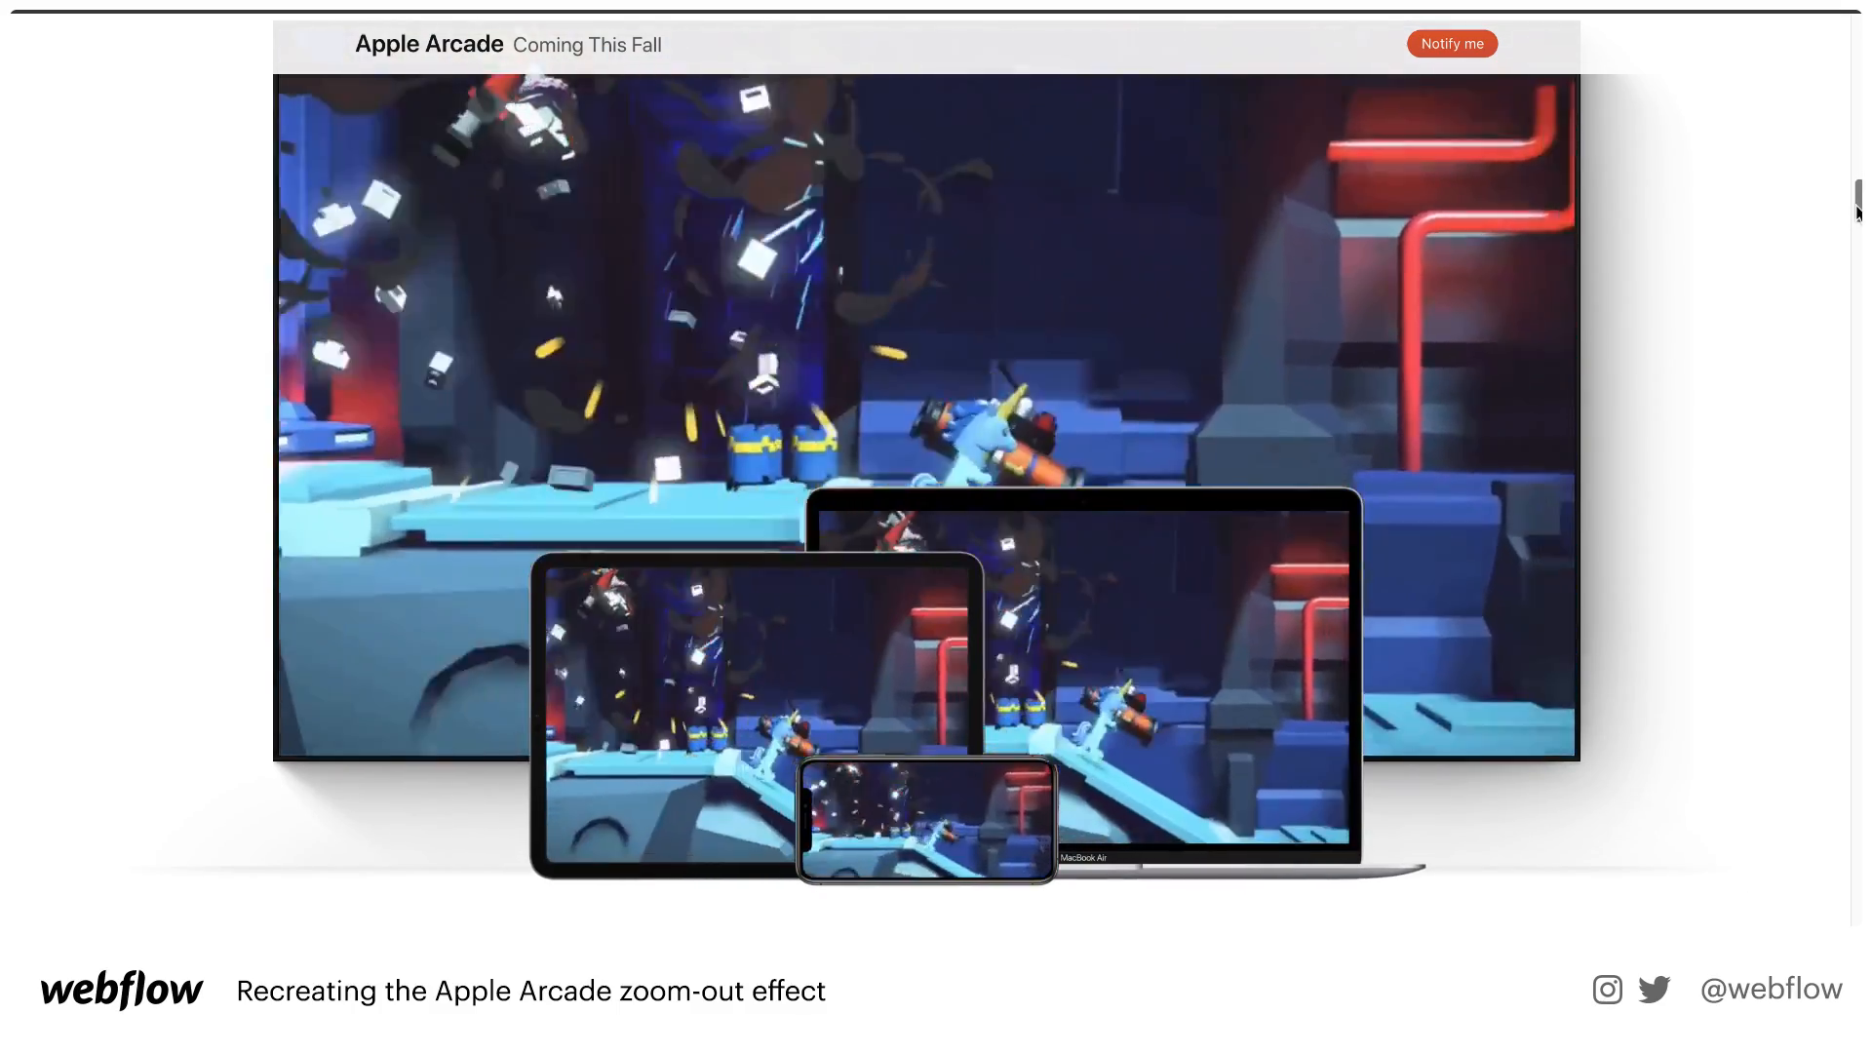
# Examine how the Apple Arcade page zooms out from the full-screen video to the group of devices
pyautogui.moveTo(1857, 208); pyautogui.dragTo(1855, 203)
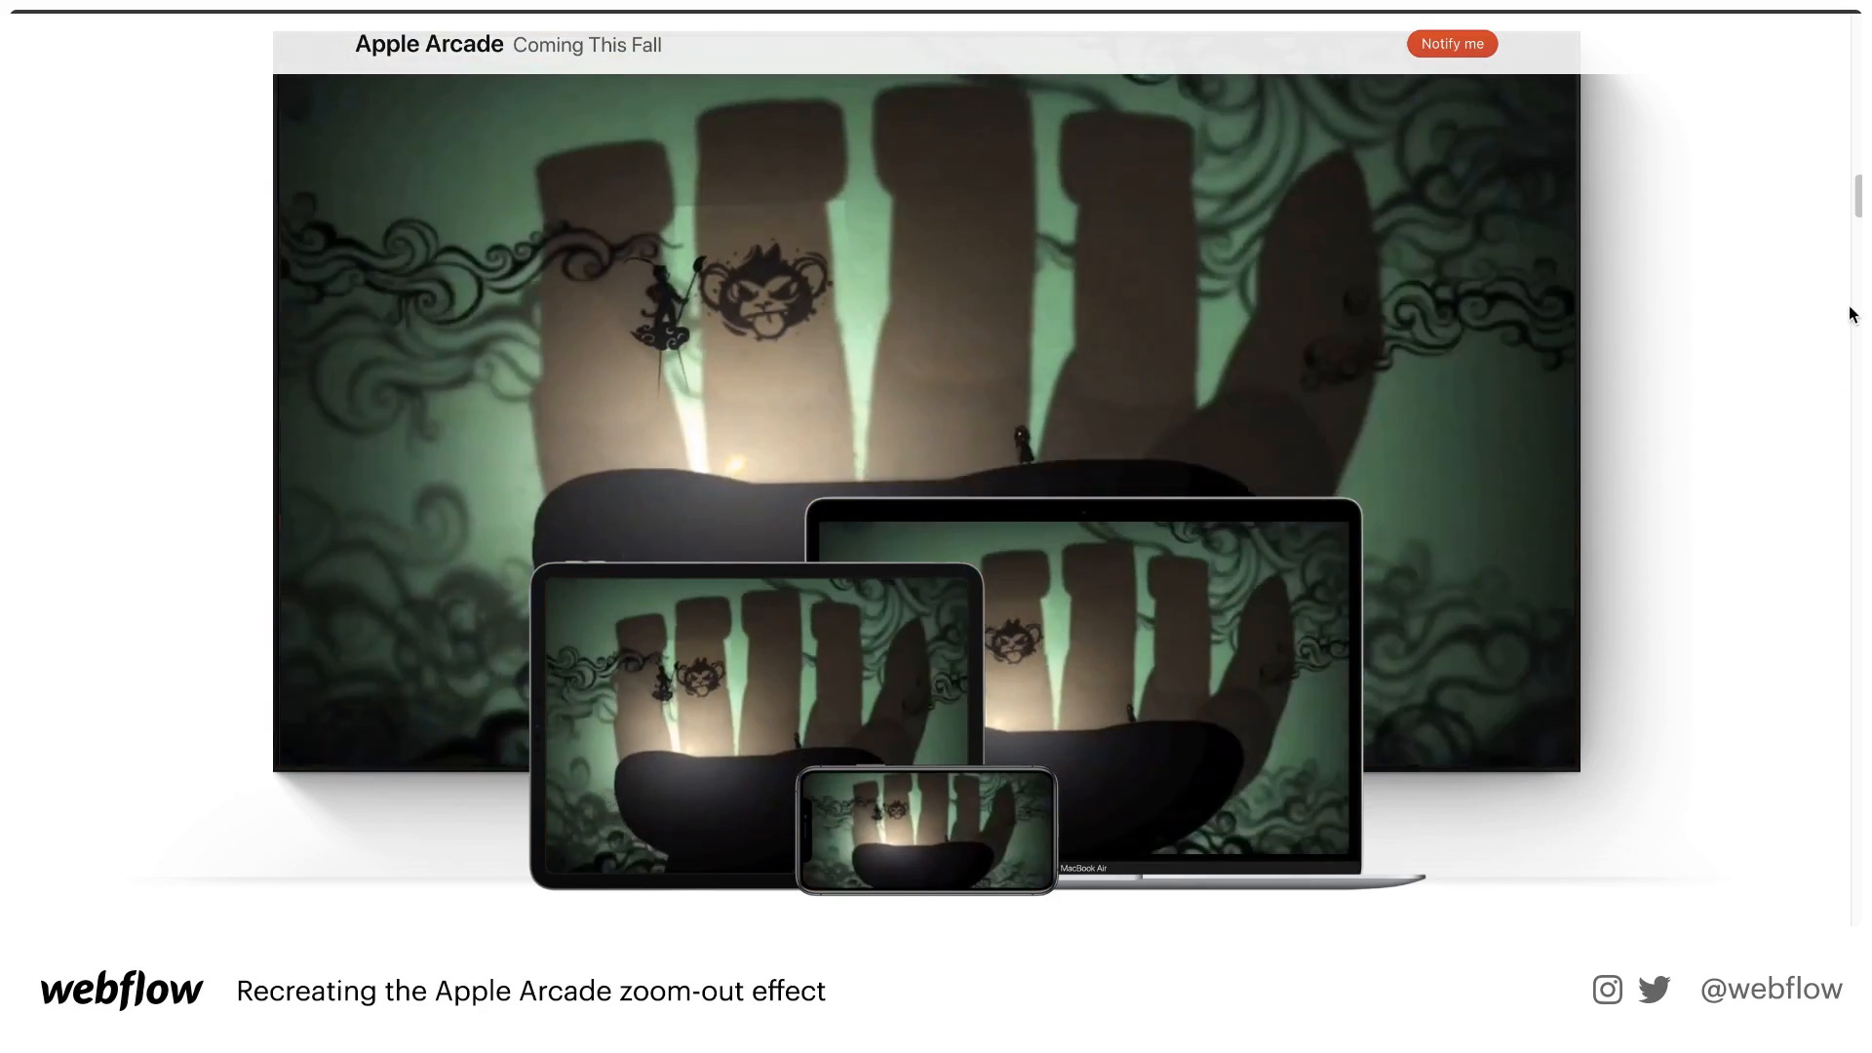
pyautogui.moveTo(1860, 212); pyautogui.dragTo(1859, 25)
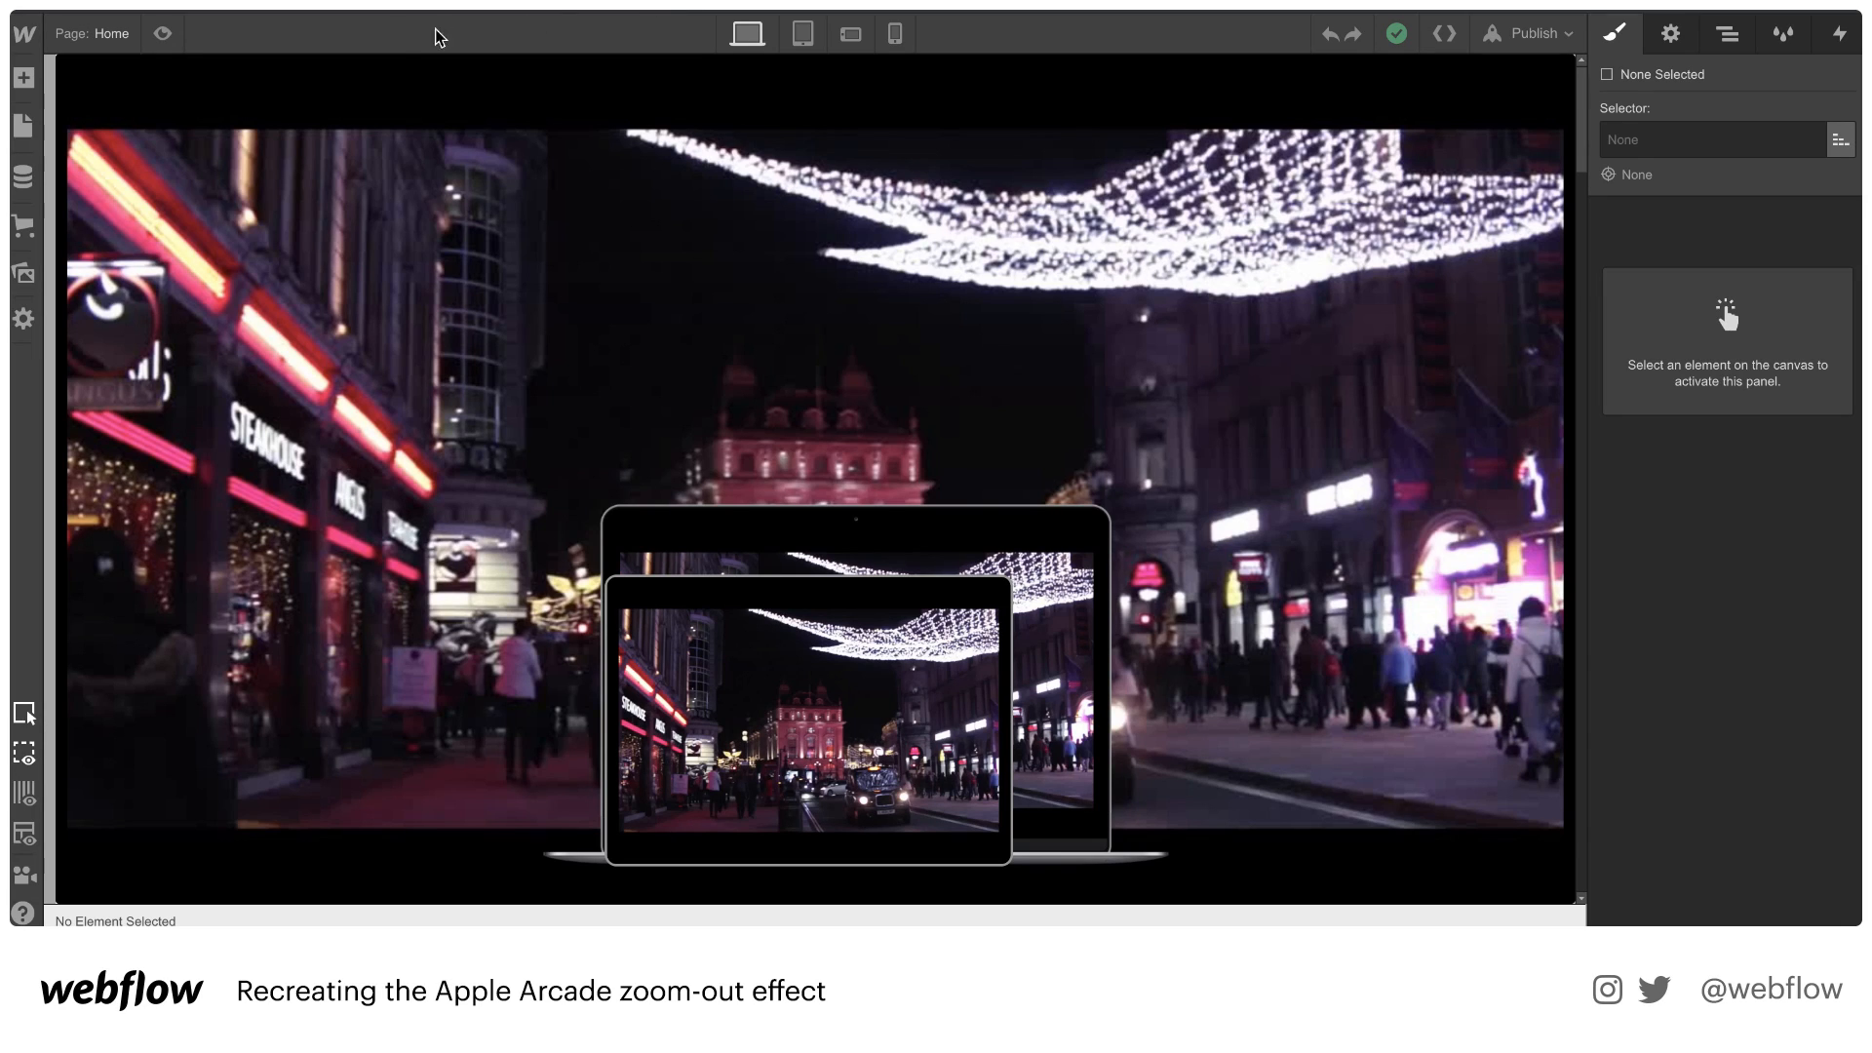
# Switch to Webflow and preview the Home page's zoom-out effect from full-screen video to laptop and tablet mockups
pyautogui.click(162, 33)
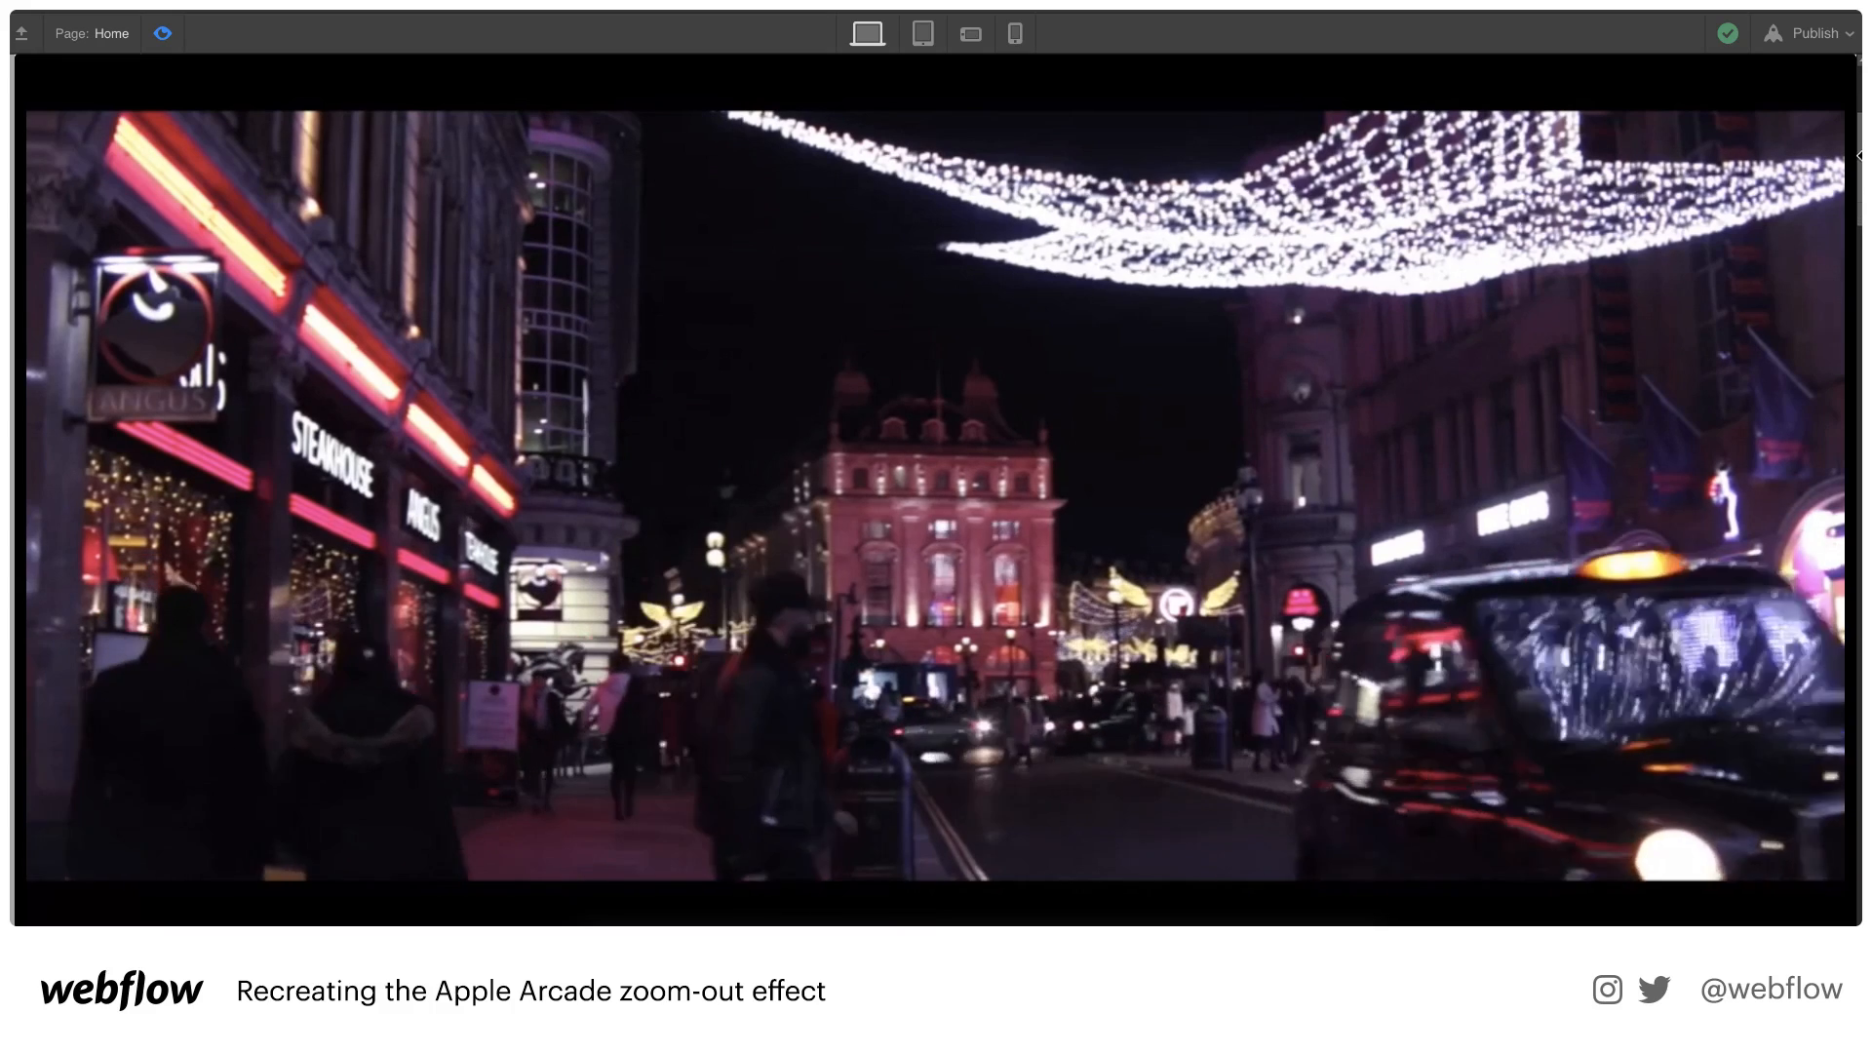
pyautogui.scroll(-5, 936, 488)
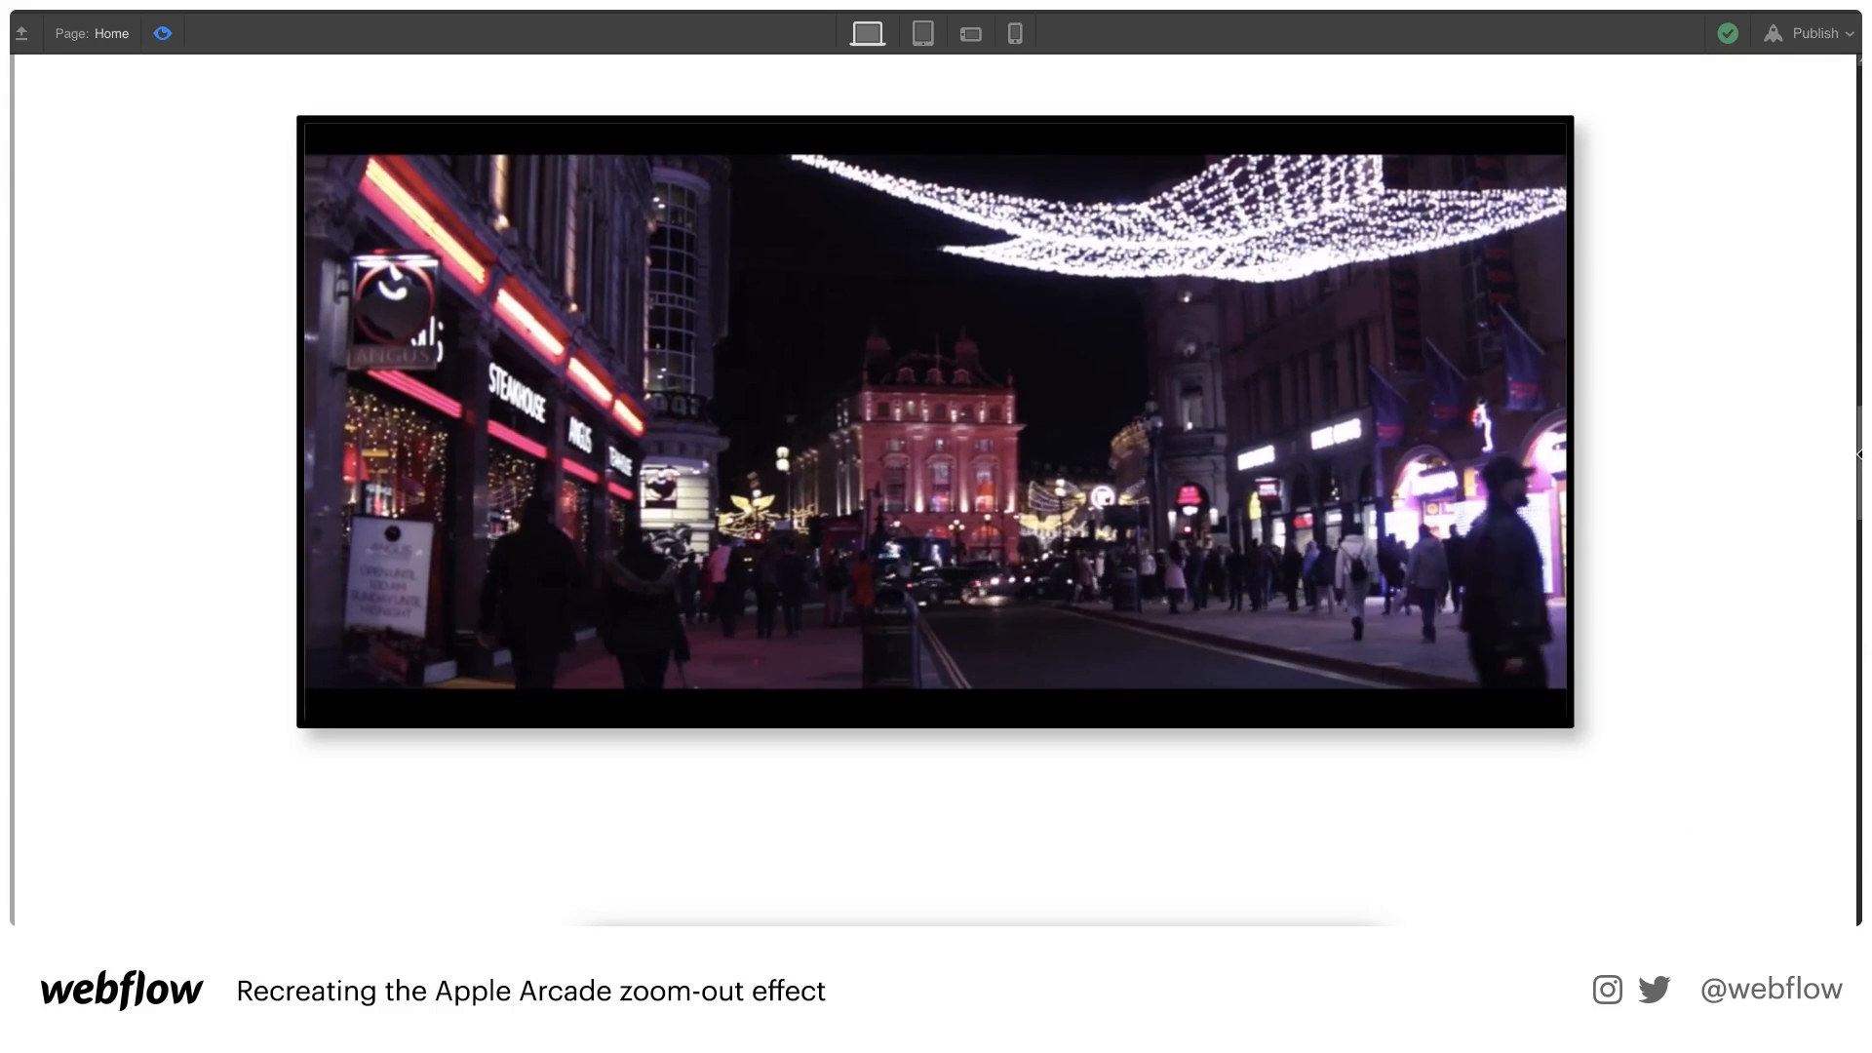
pyautogui.scroll(-5, 936, 488)
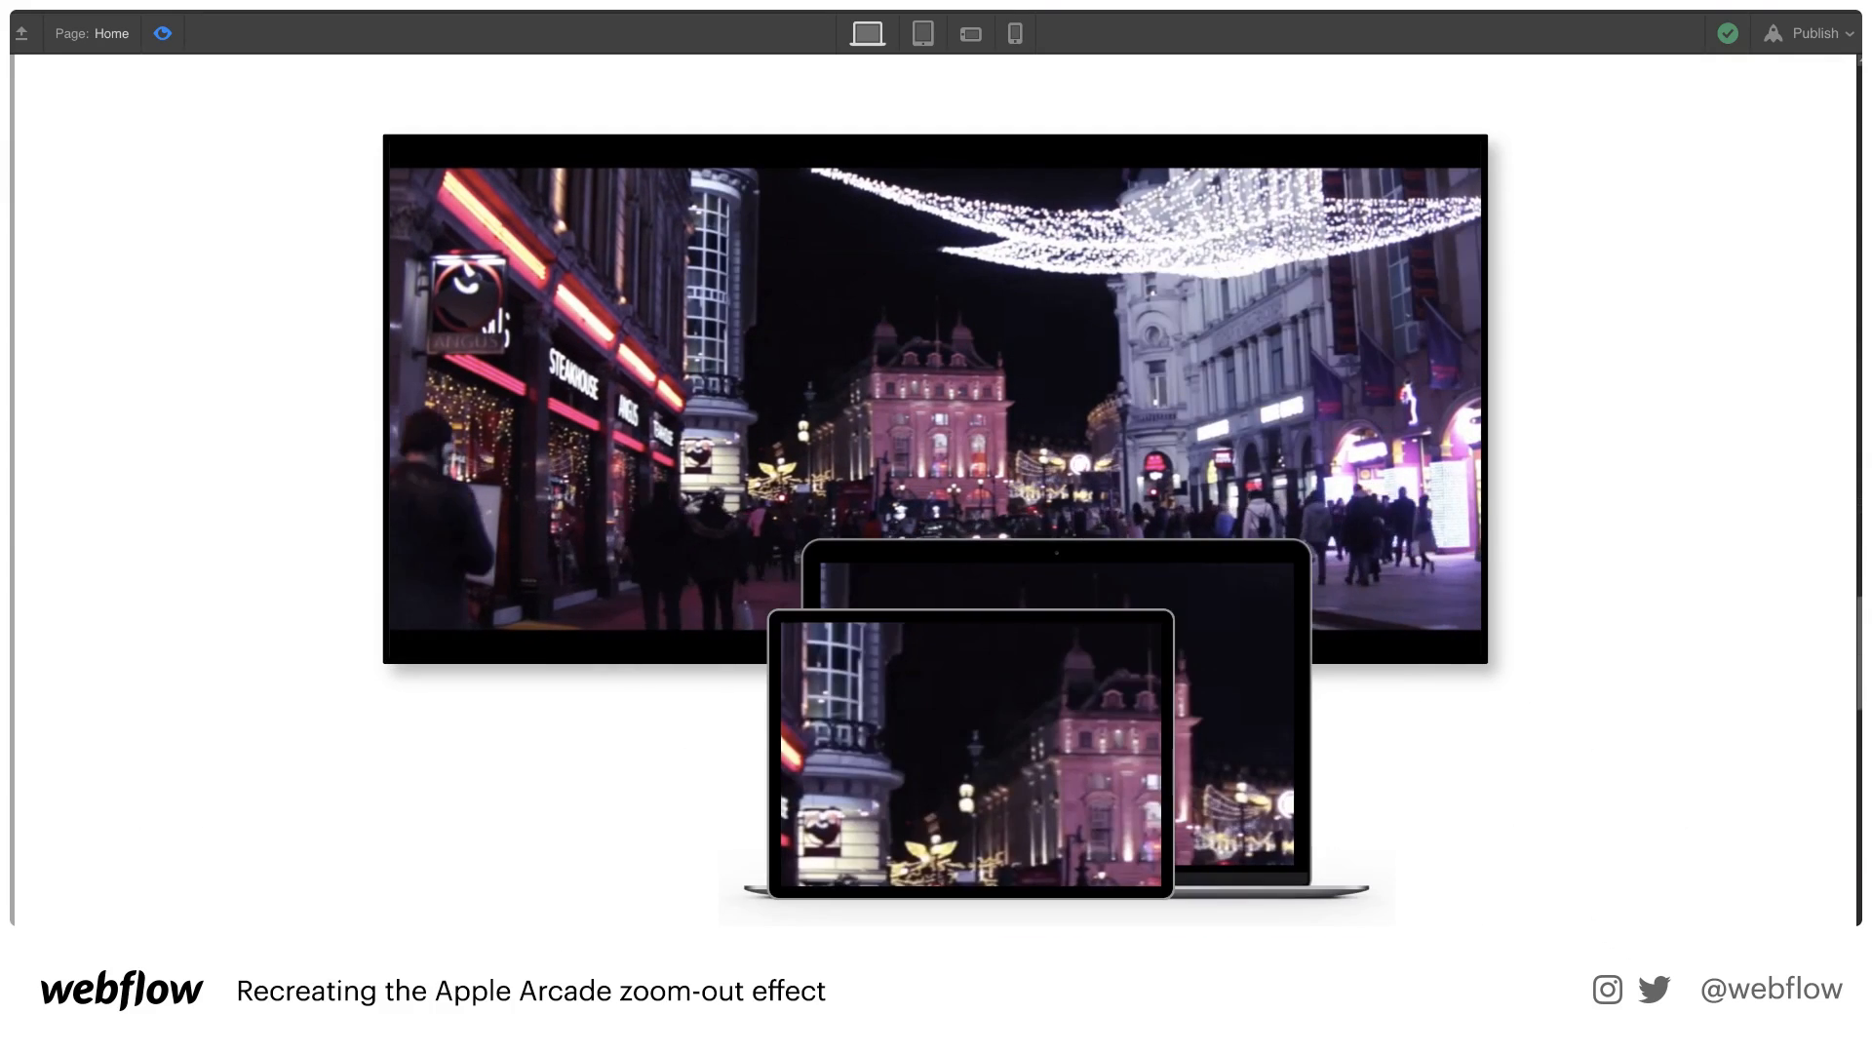
pyautogui.scroll(5, 1854, 490)
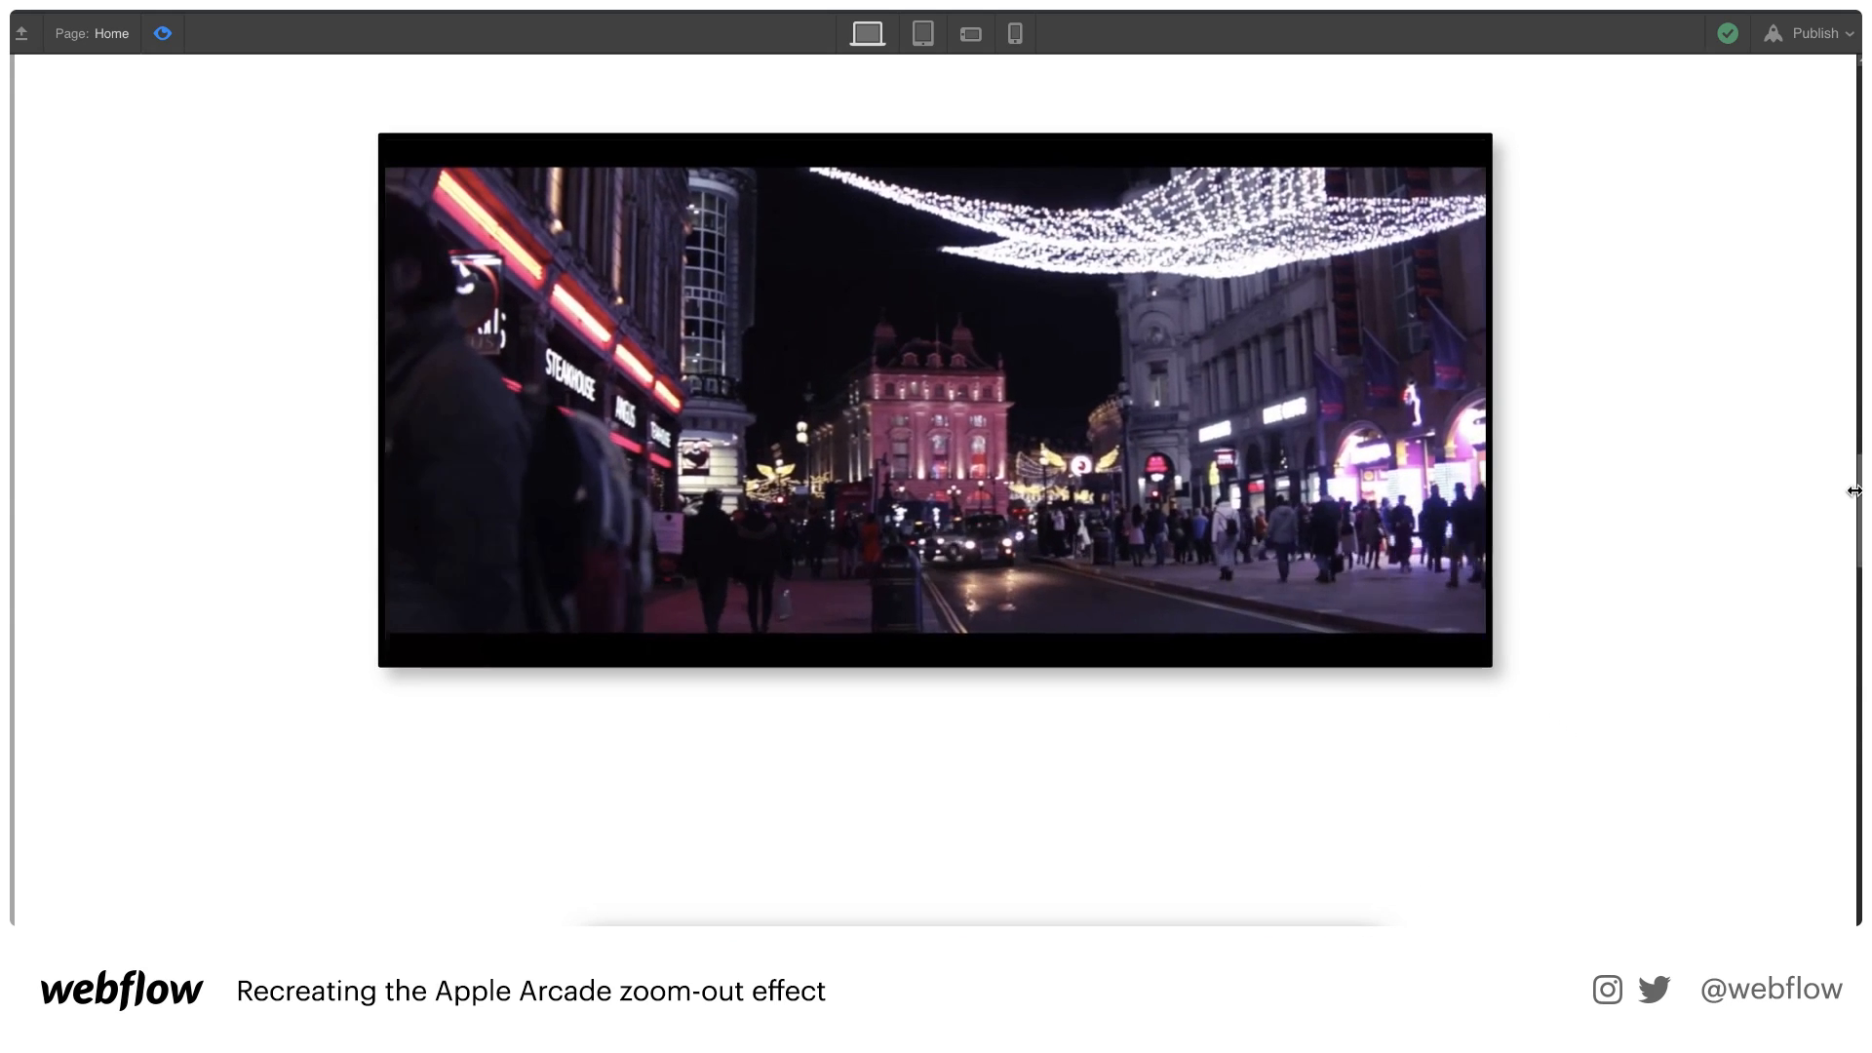
pyautogui.scroll(-5, 1855, 491)
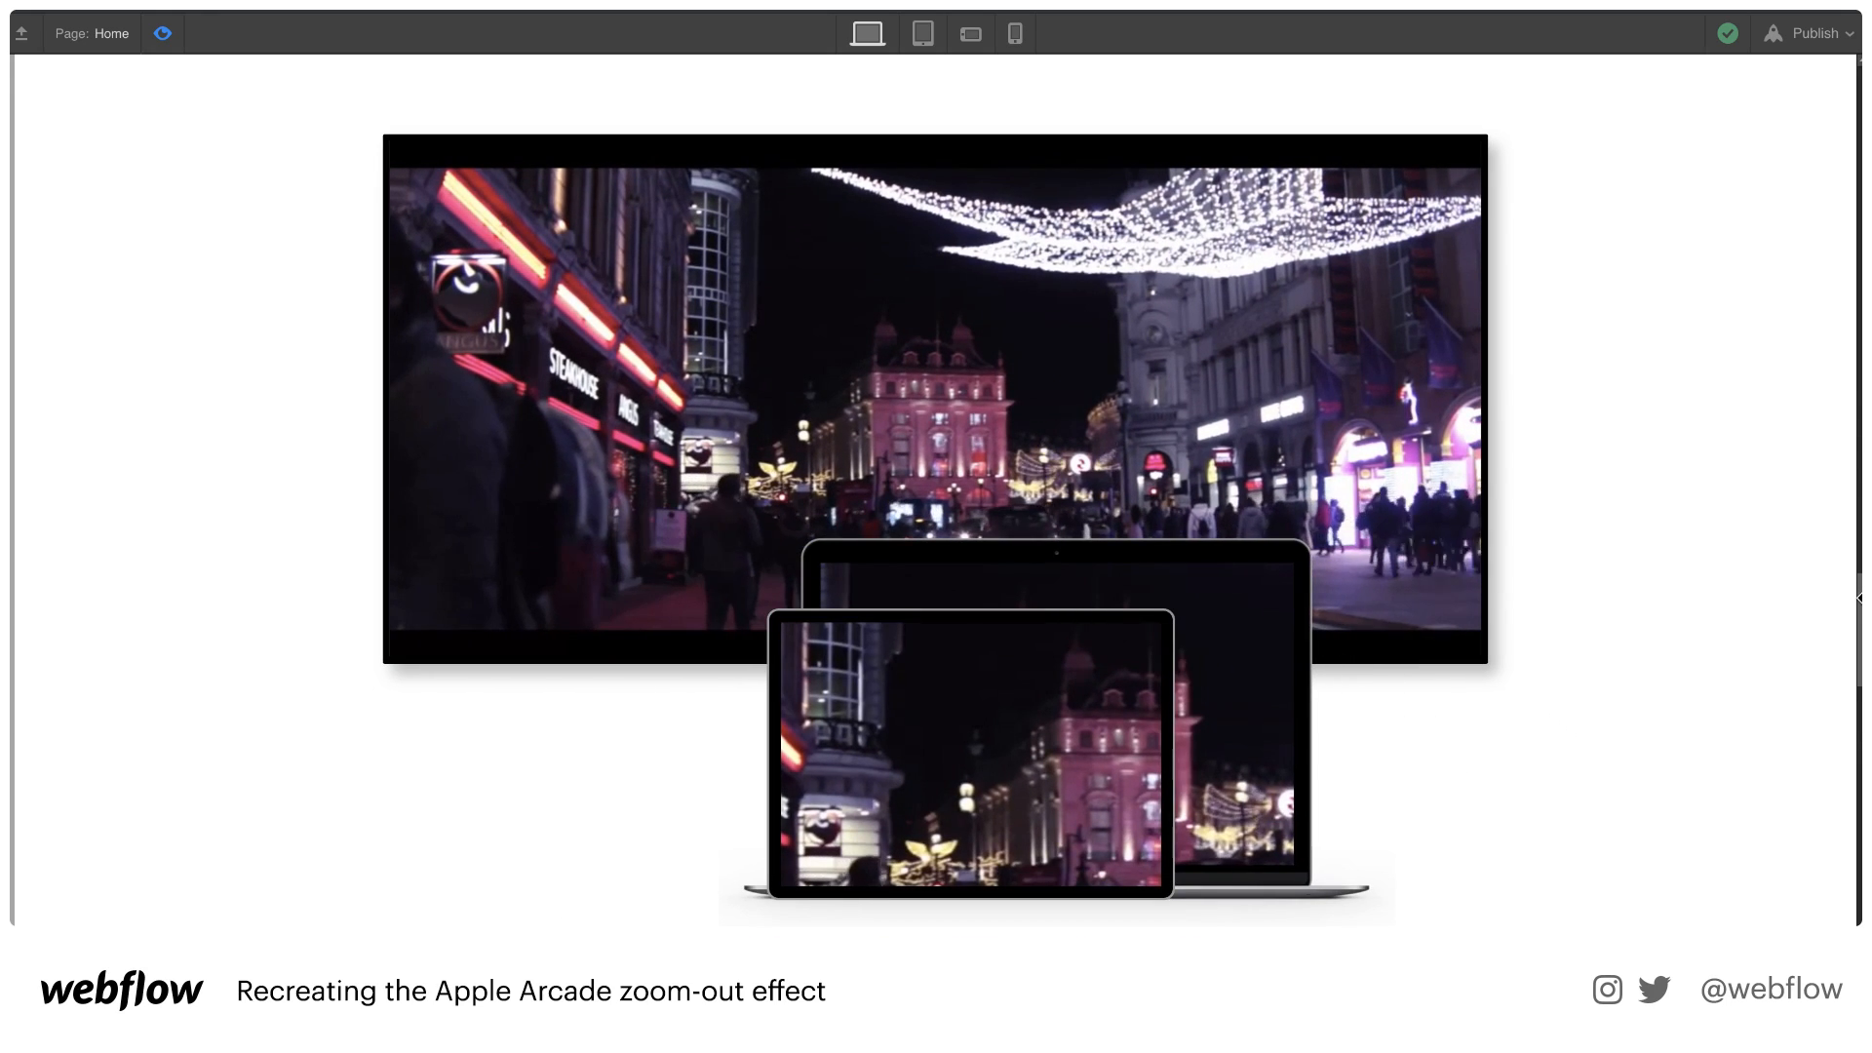
pyautogui.click(163, 35)
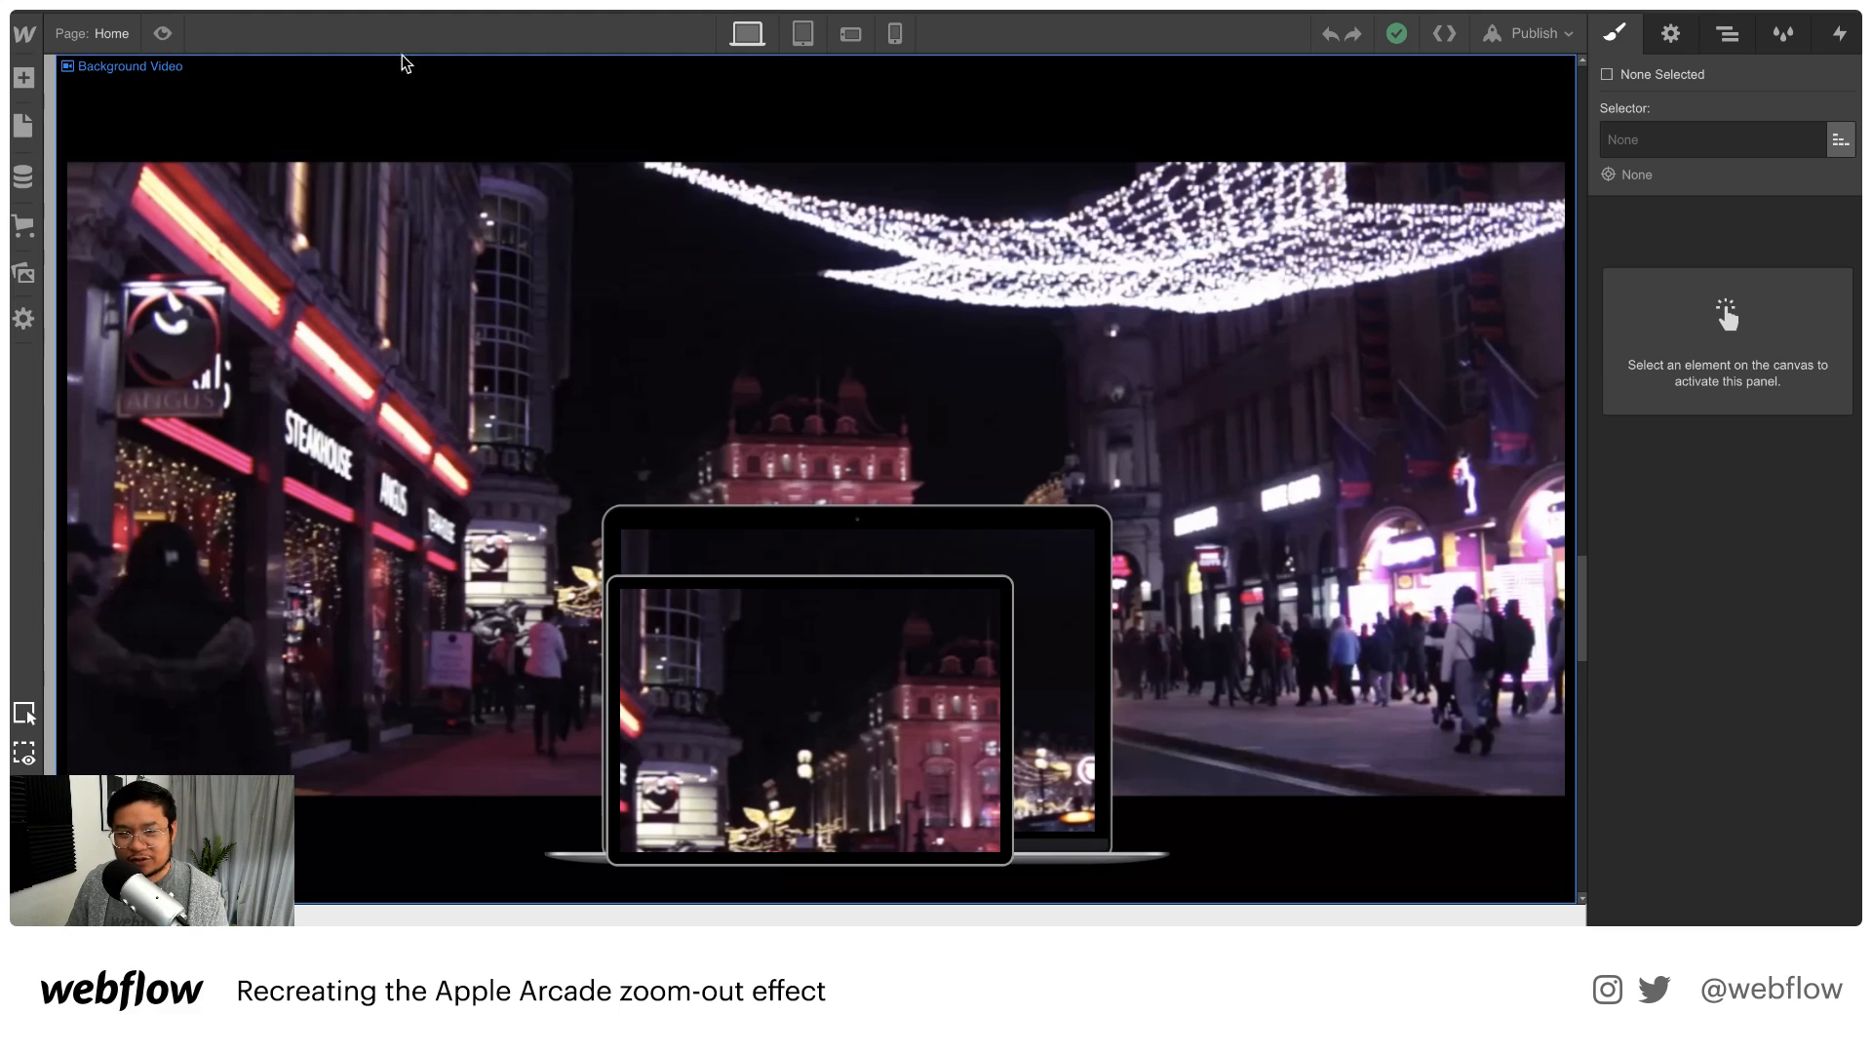
# Create a new static page named "work"
pyautogui.click(117, 34)
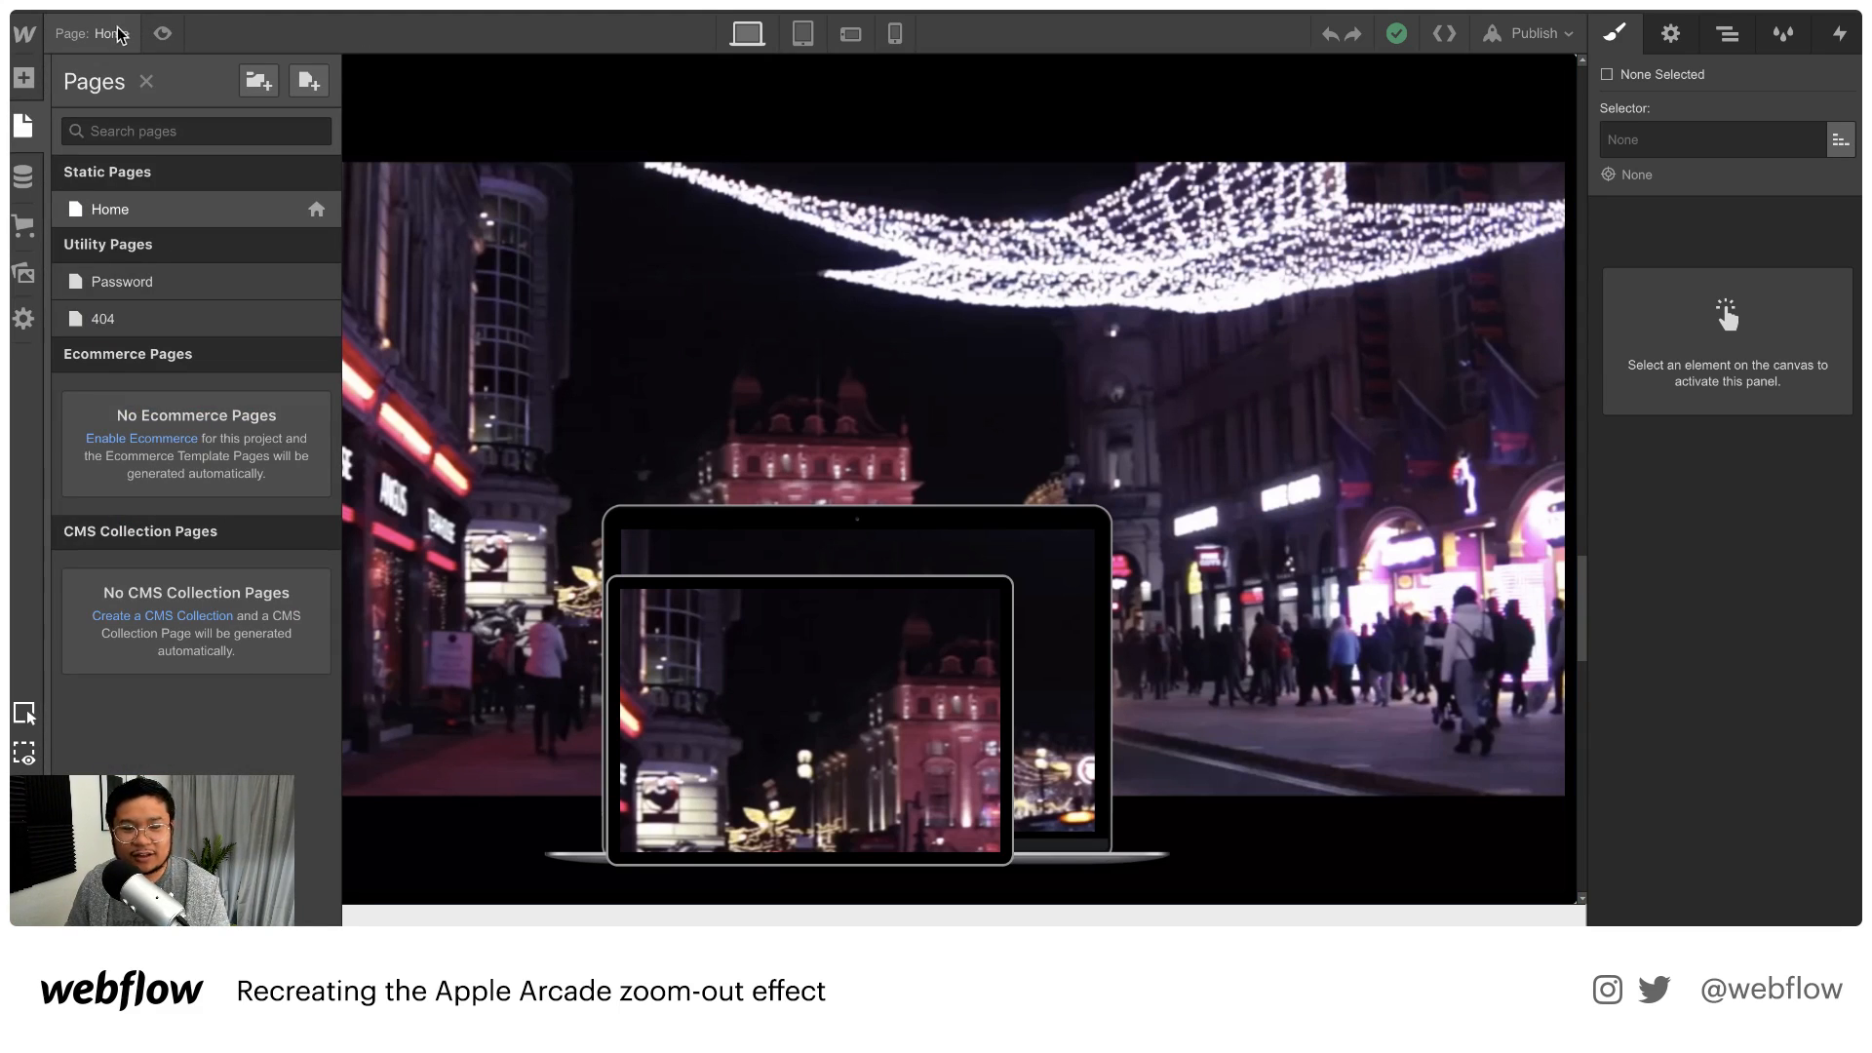
pyautogui.click(305, 83)
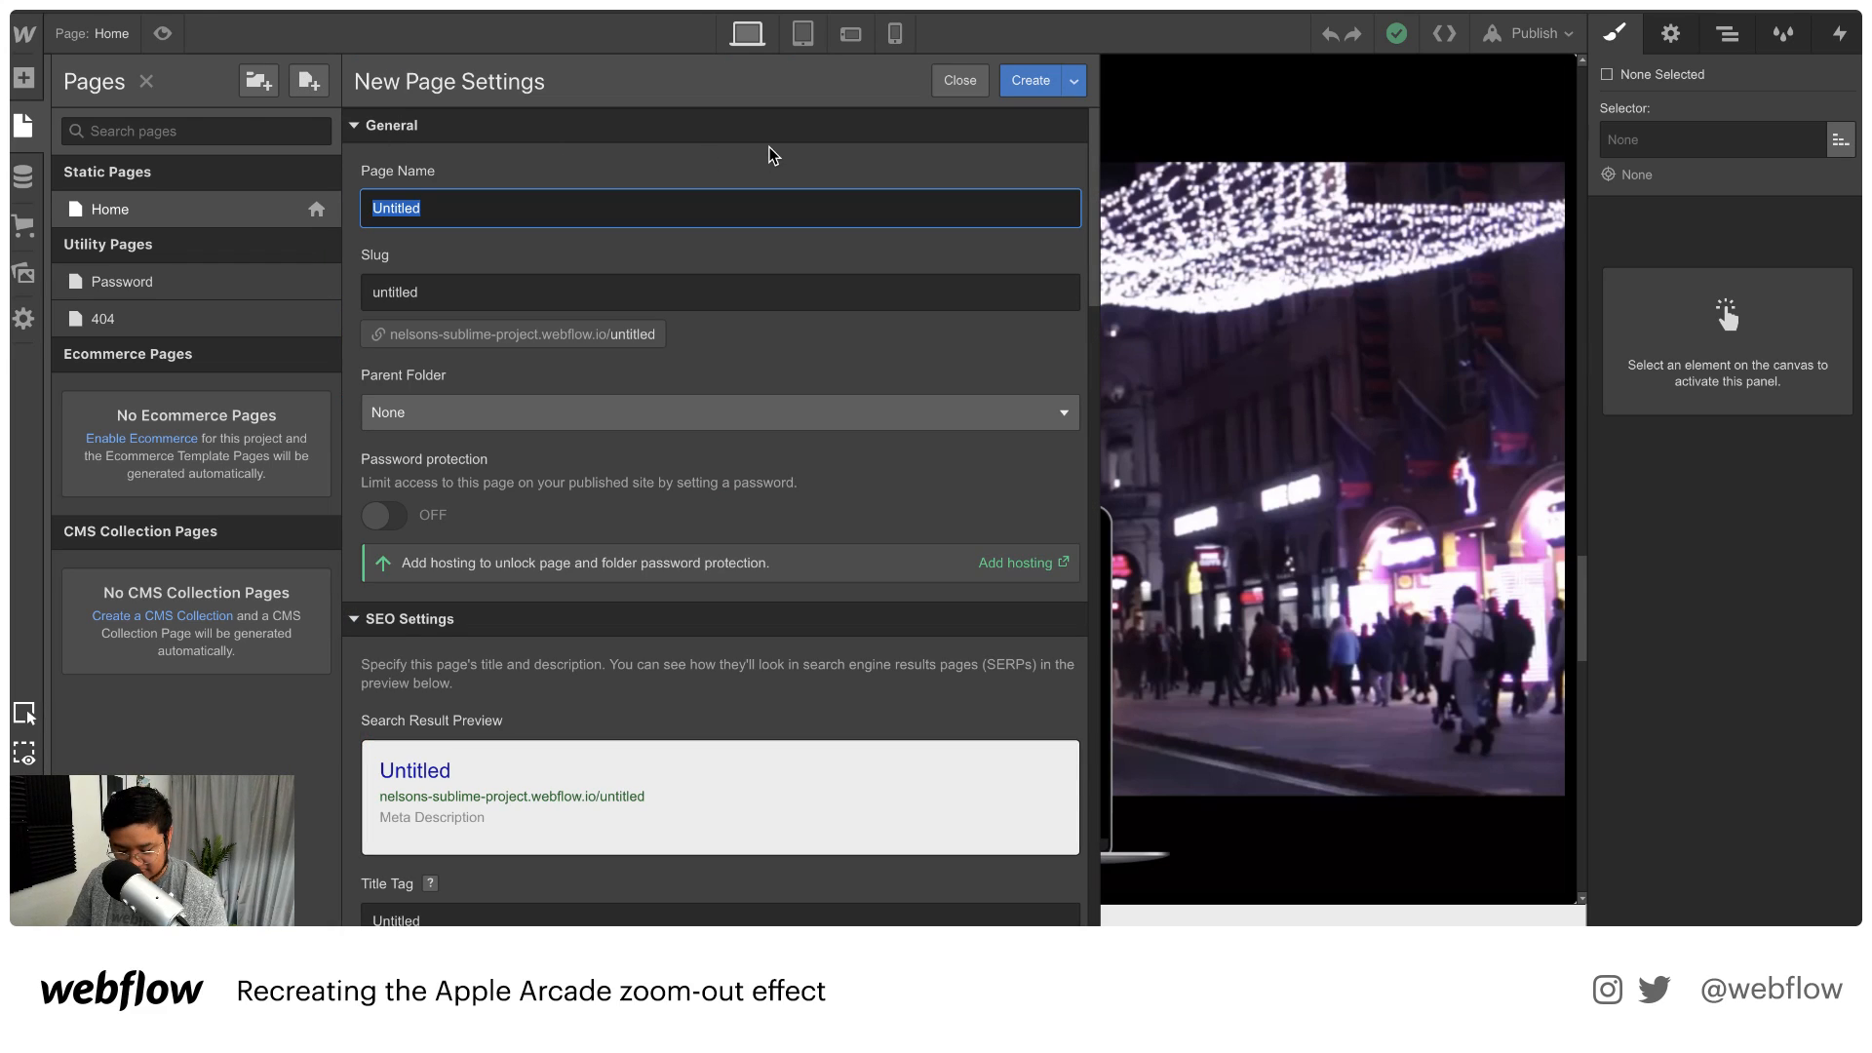
pyautogui.write('work')
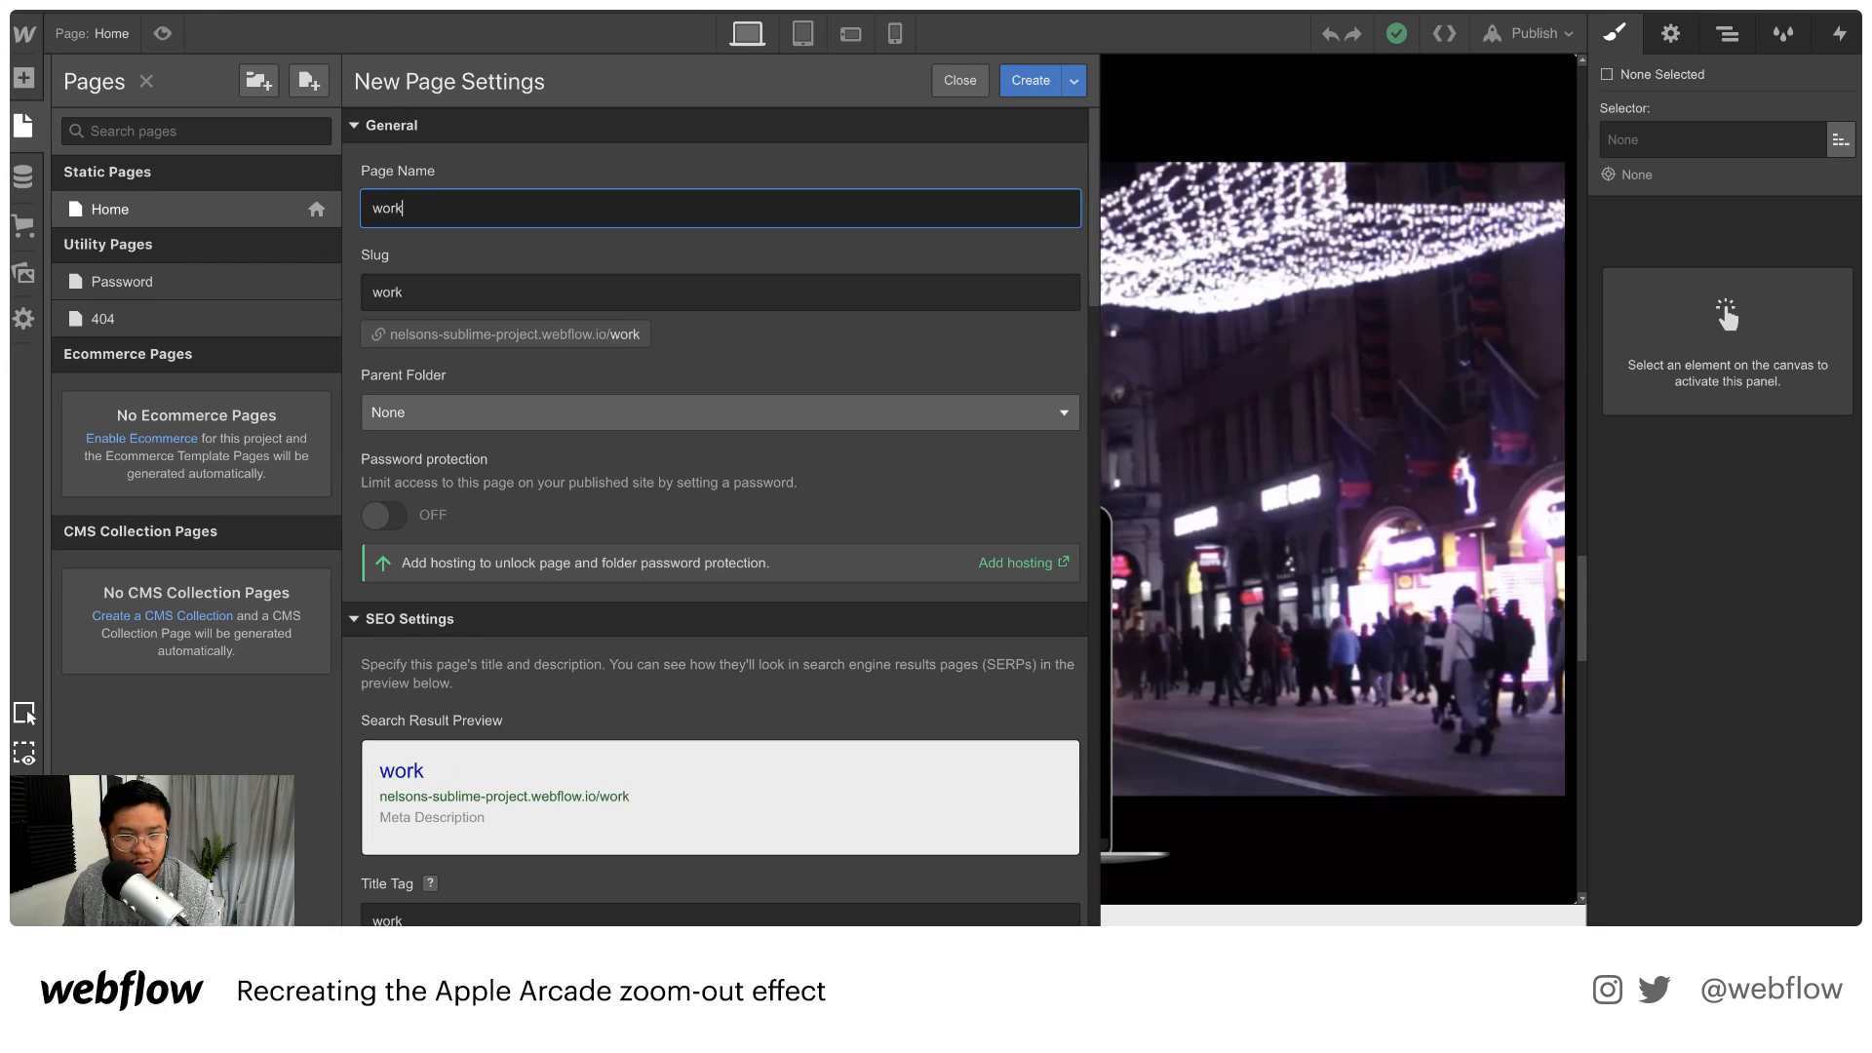
pyautogui.press('Return')
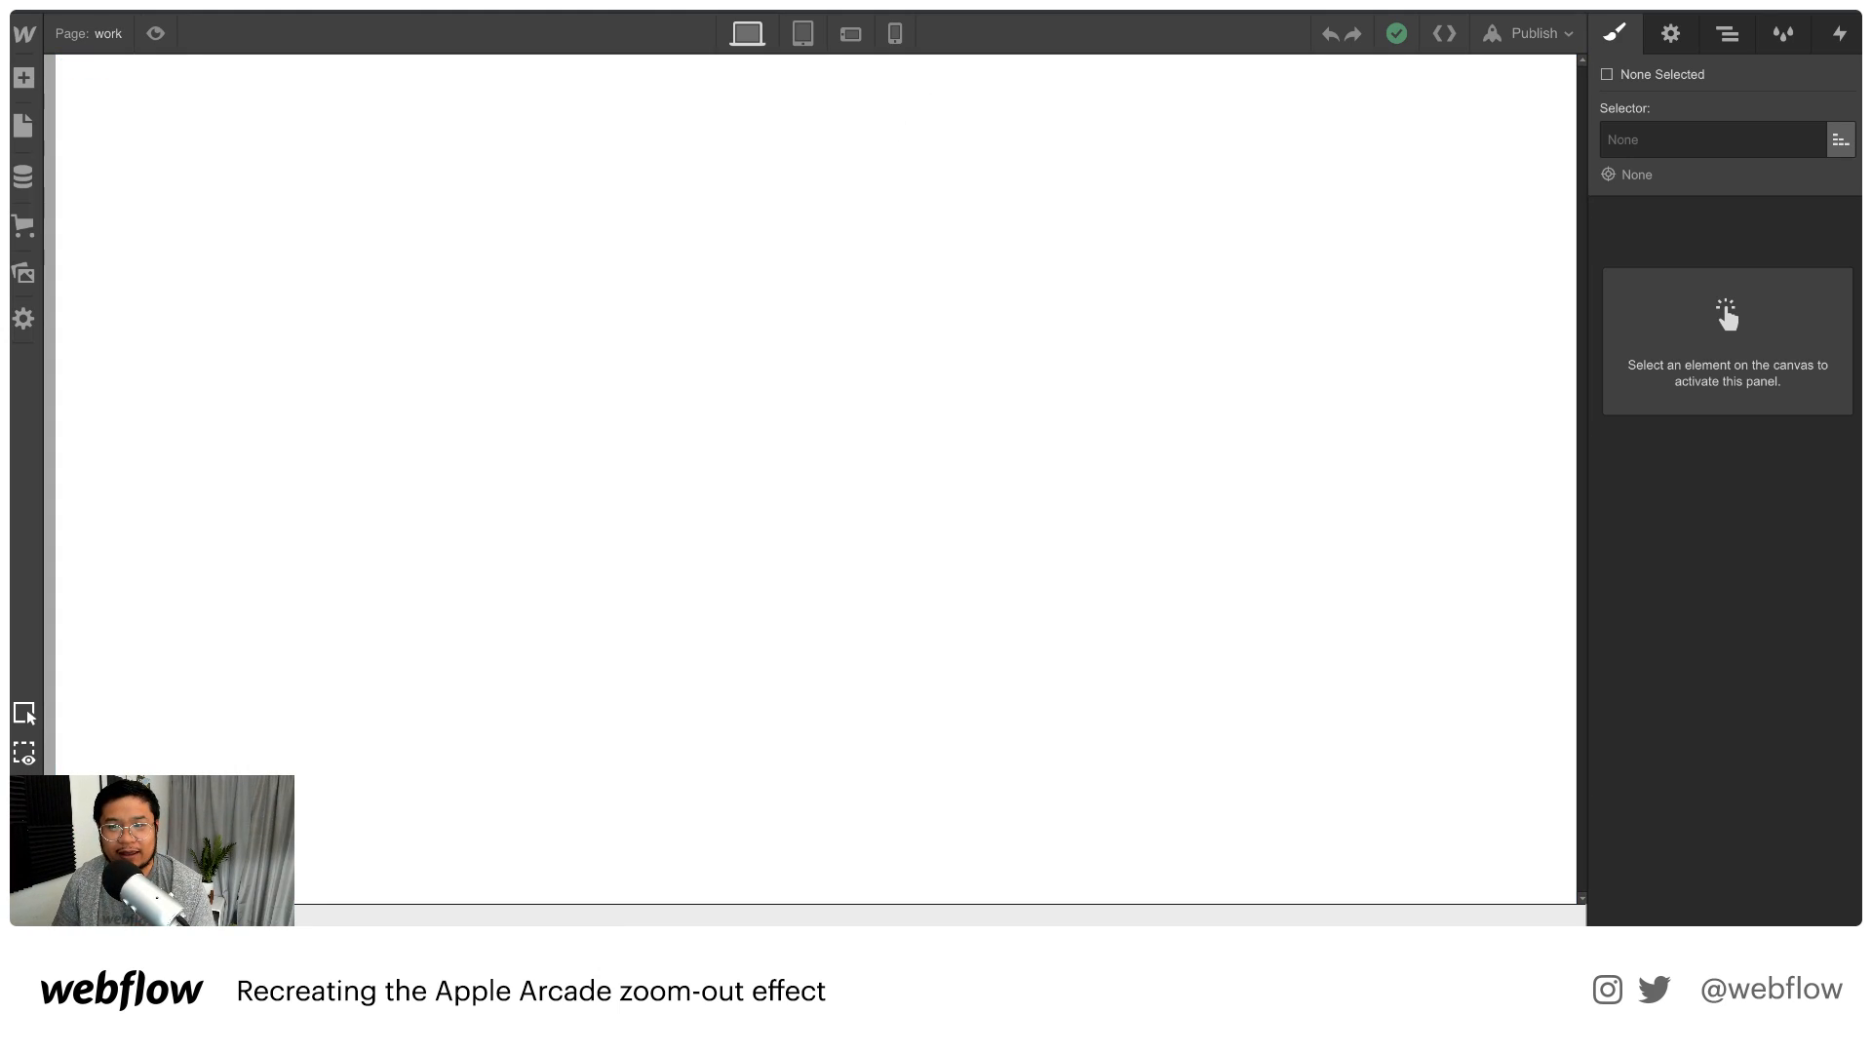
# Inspect the Home page's element hierarchy down to the background video, and return to the work page
pyautogui.click(1838, 35)
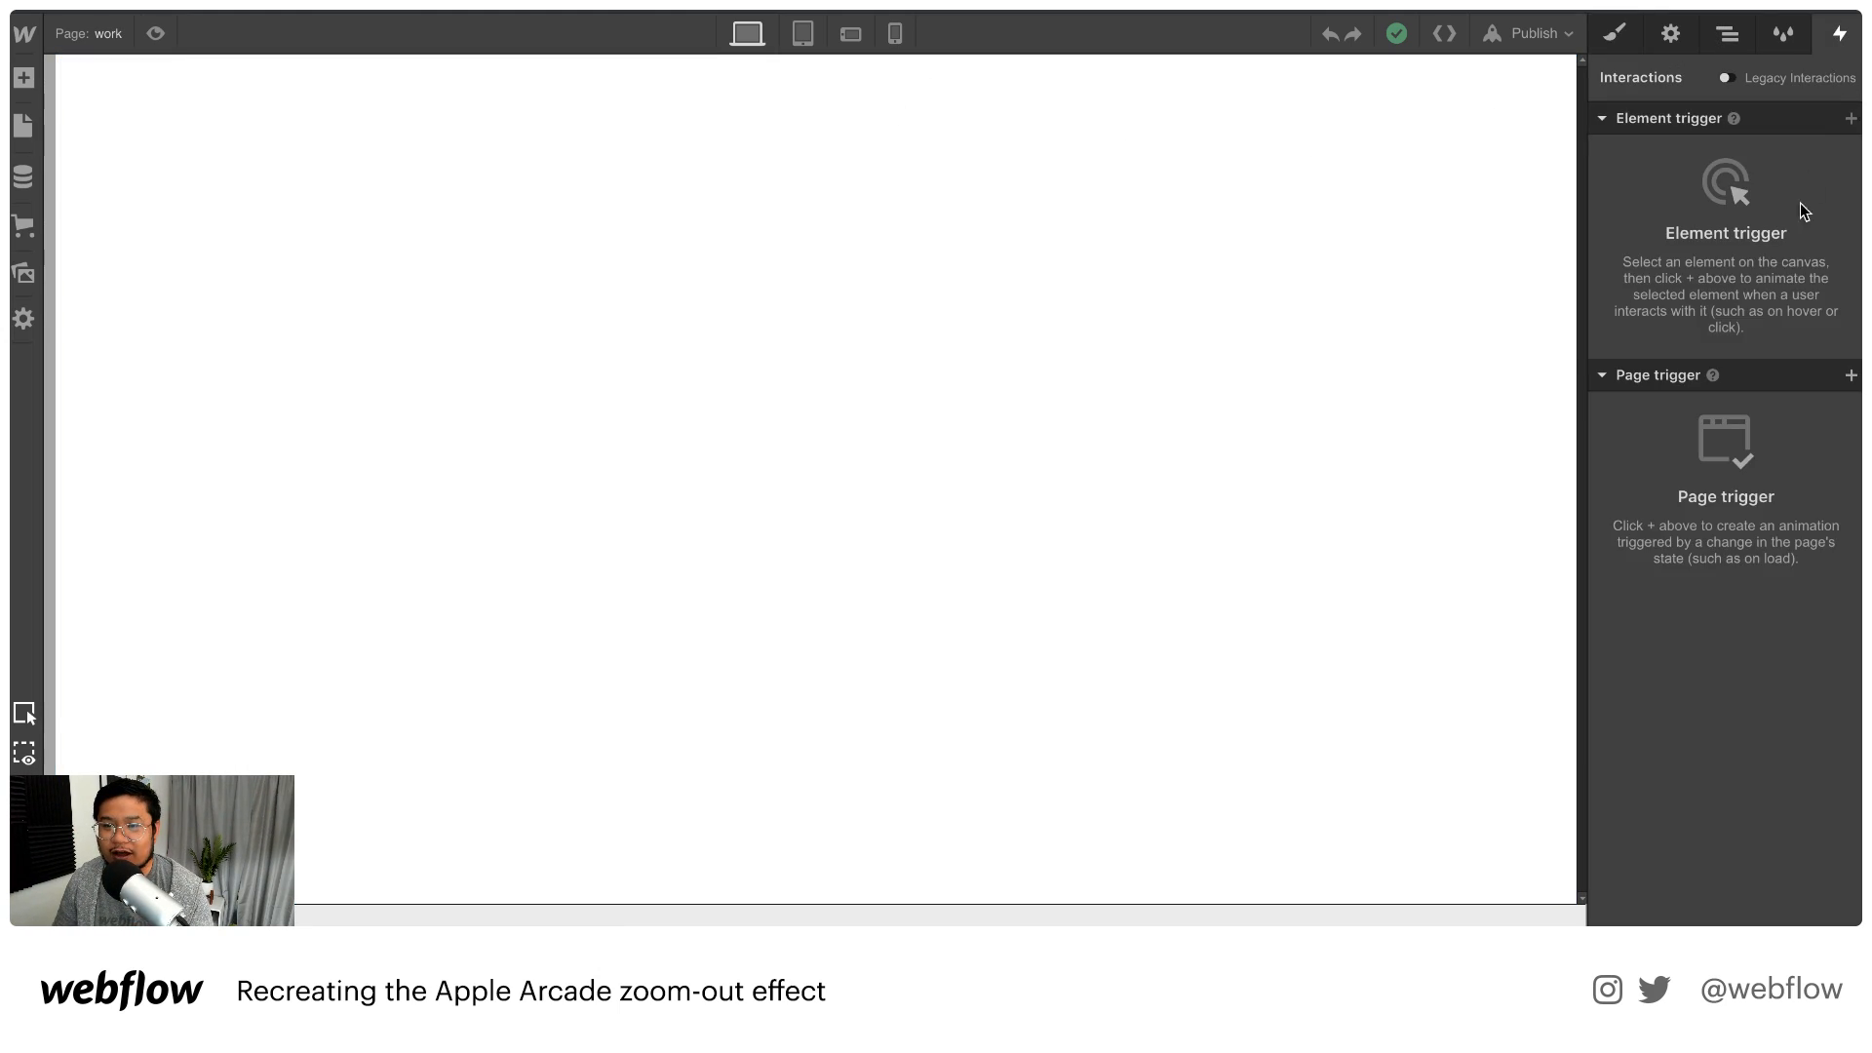
pyautogui.click(1725, 35)
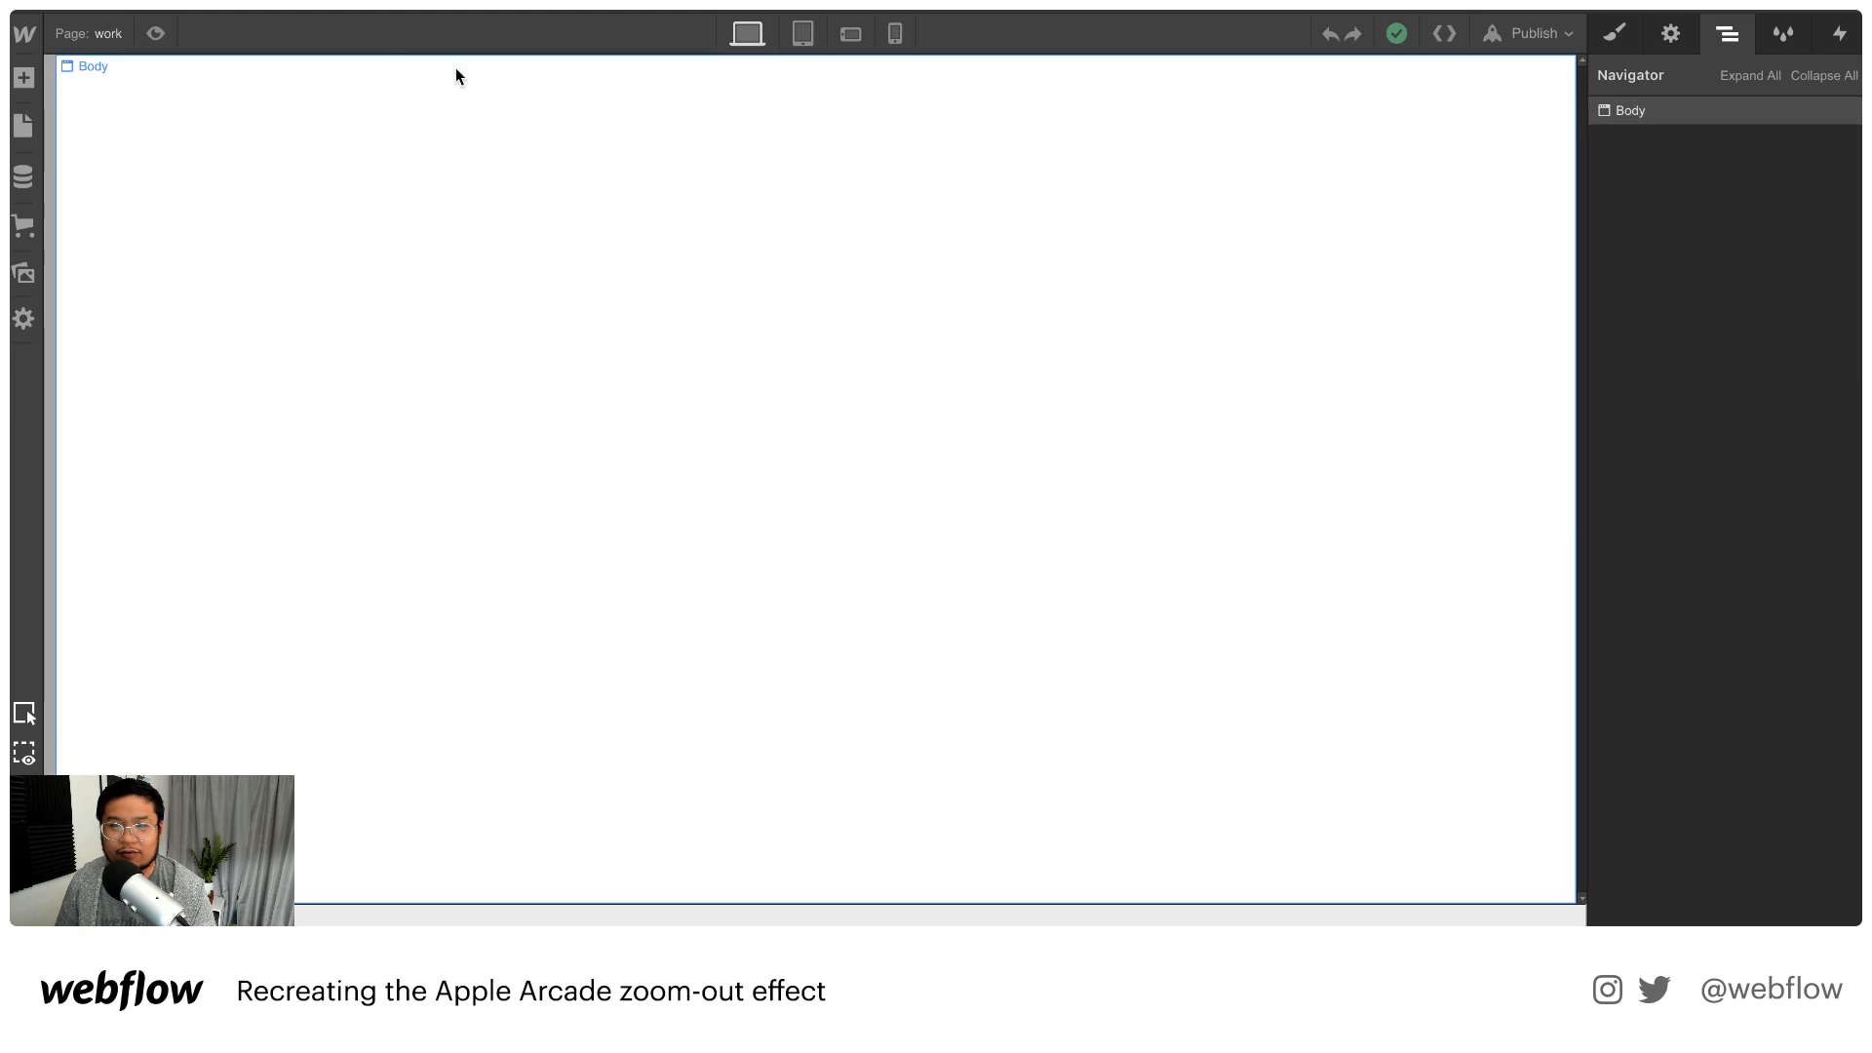
pyautogui.click(80, 45)
pyautogui.click(152, 197)
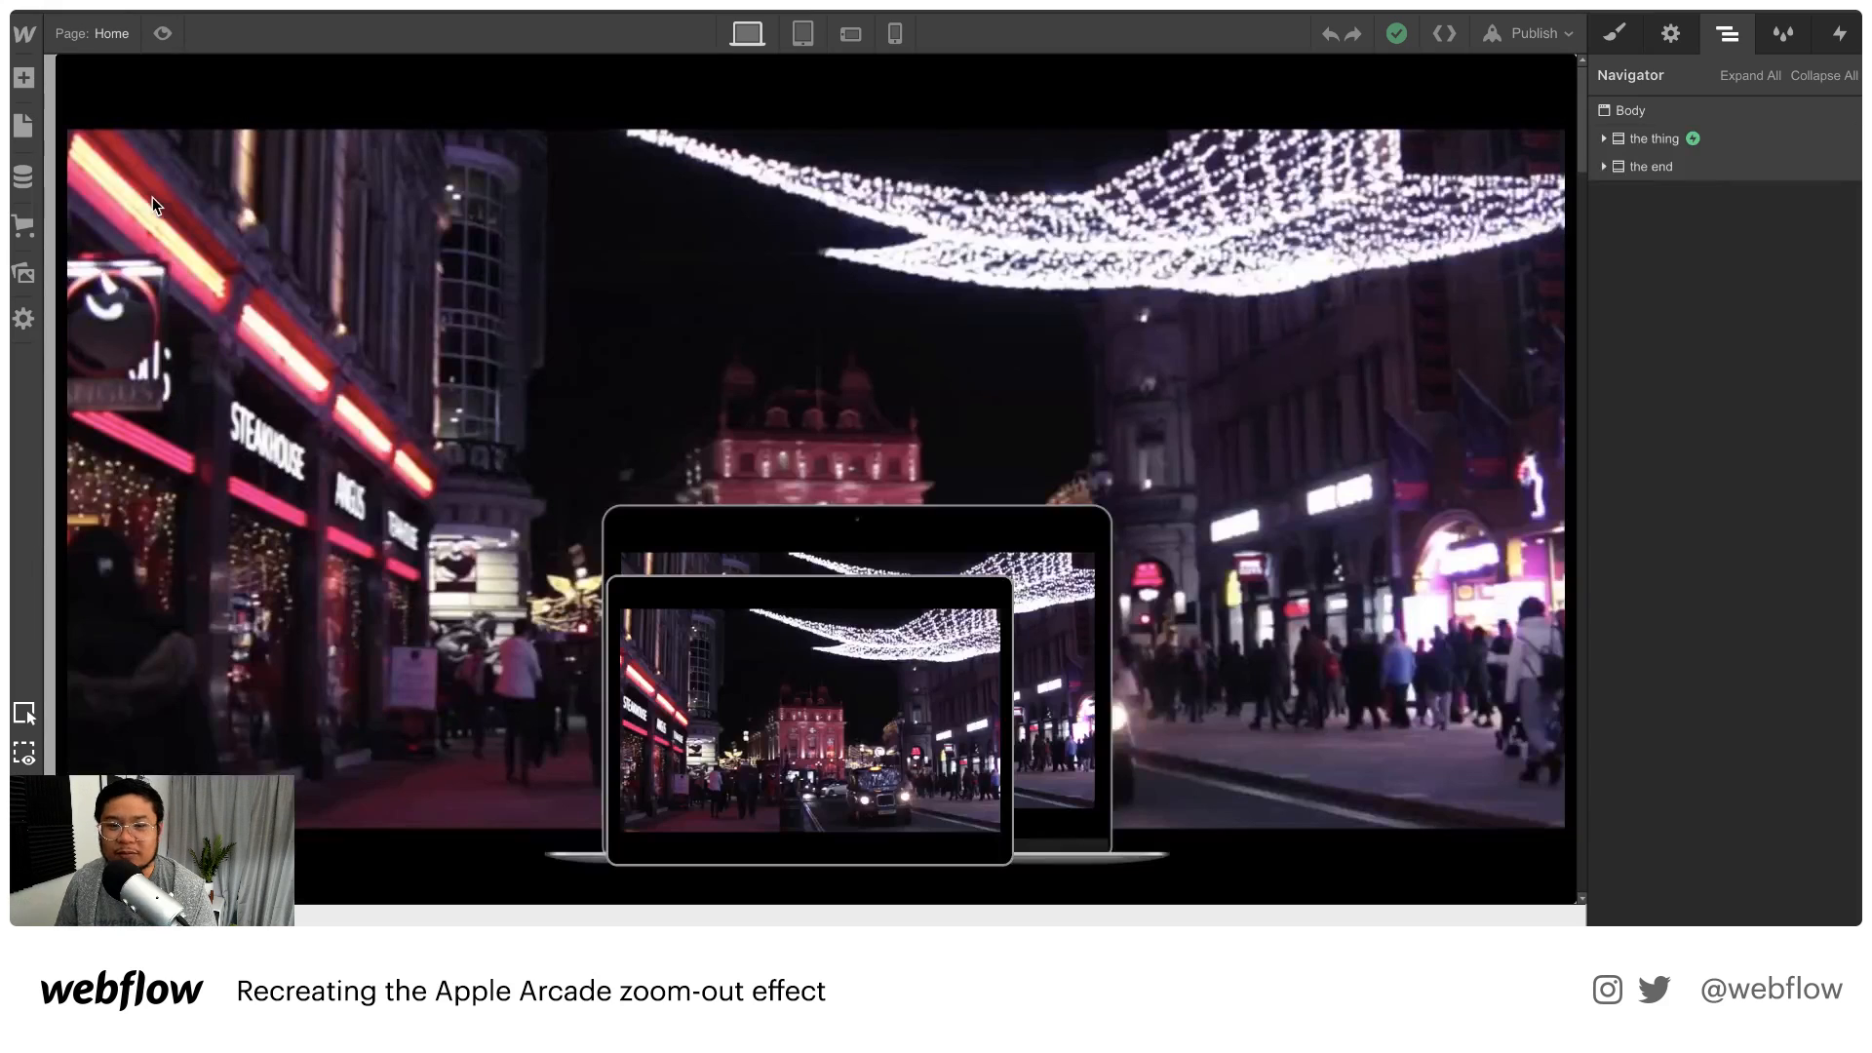
pyautogui.click(152, 197)
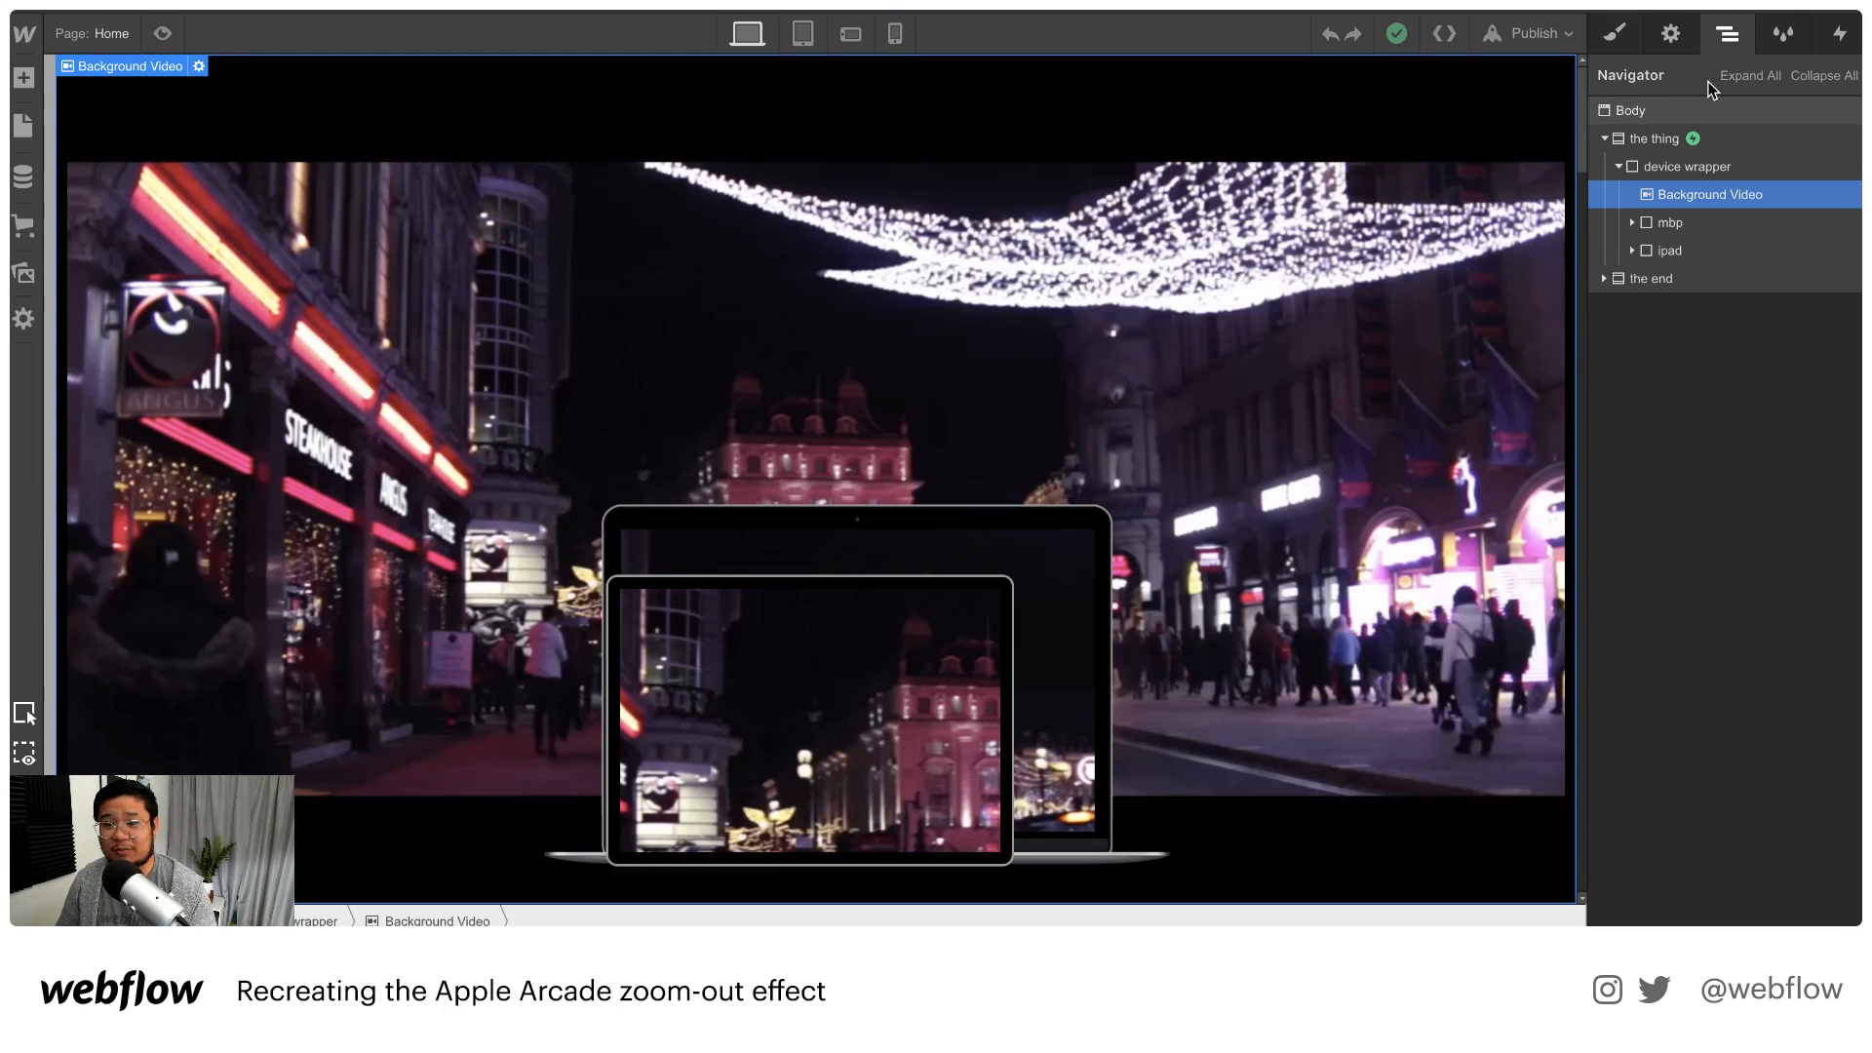
pyautogui.click(93, 33)
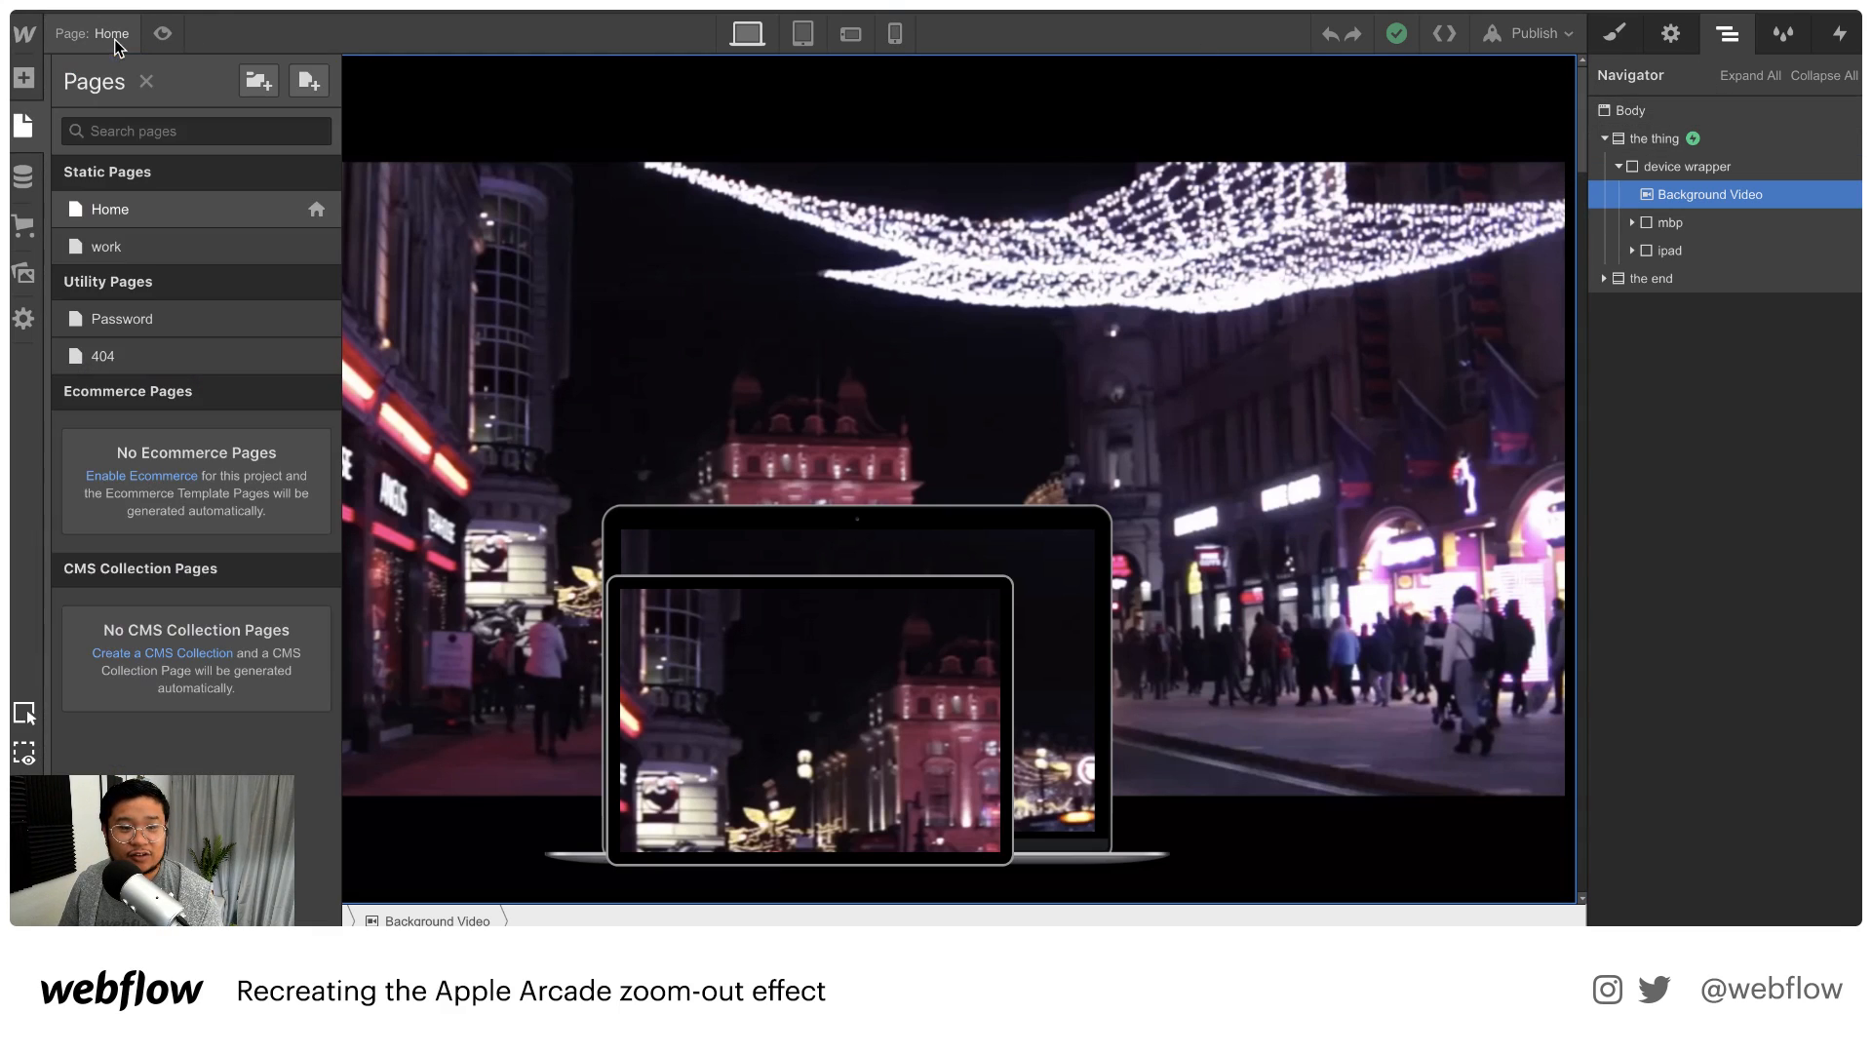
pyautogui.click(134, 244)
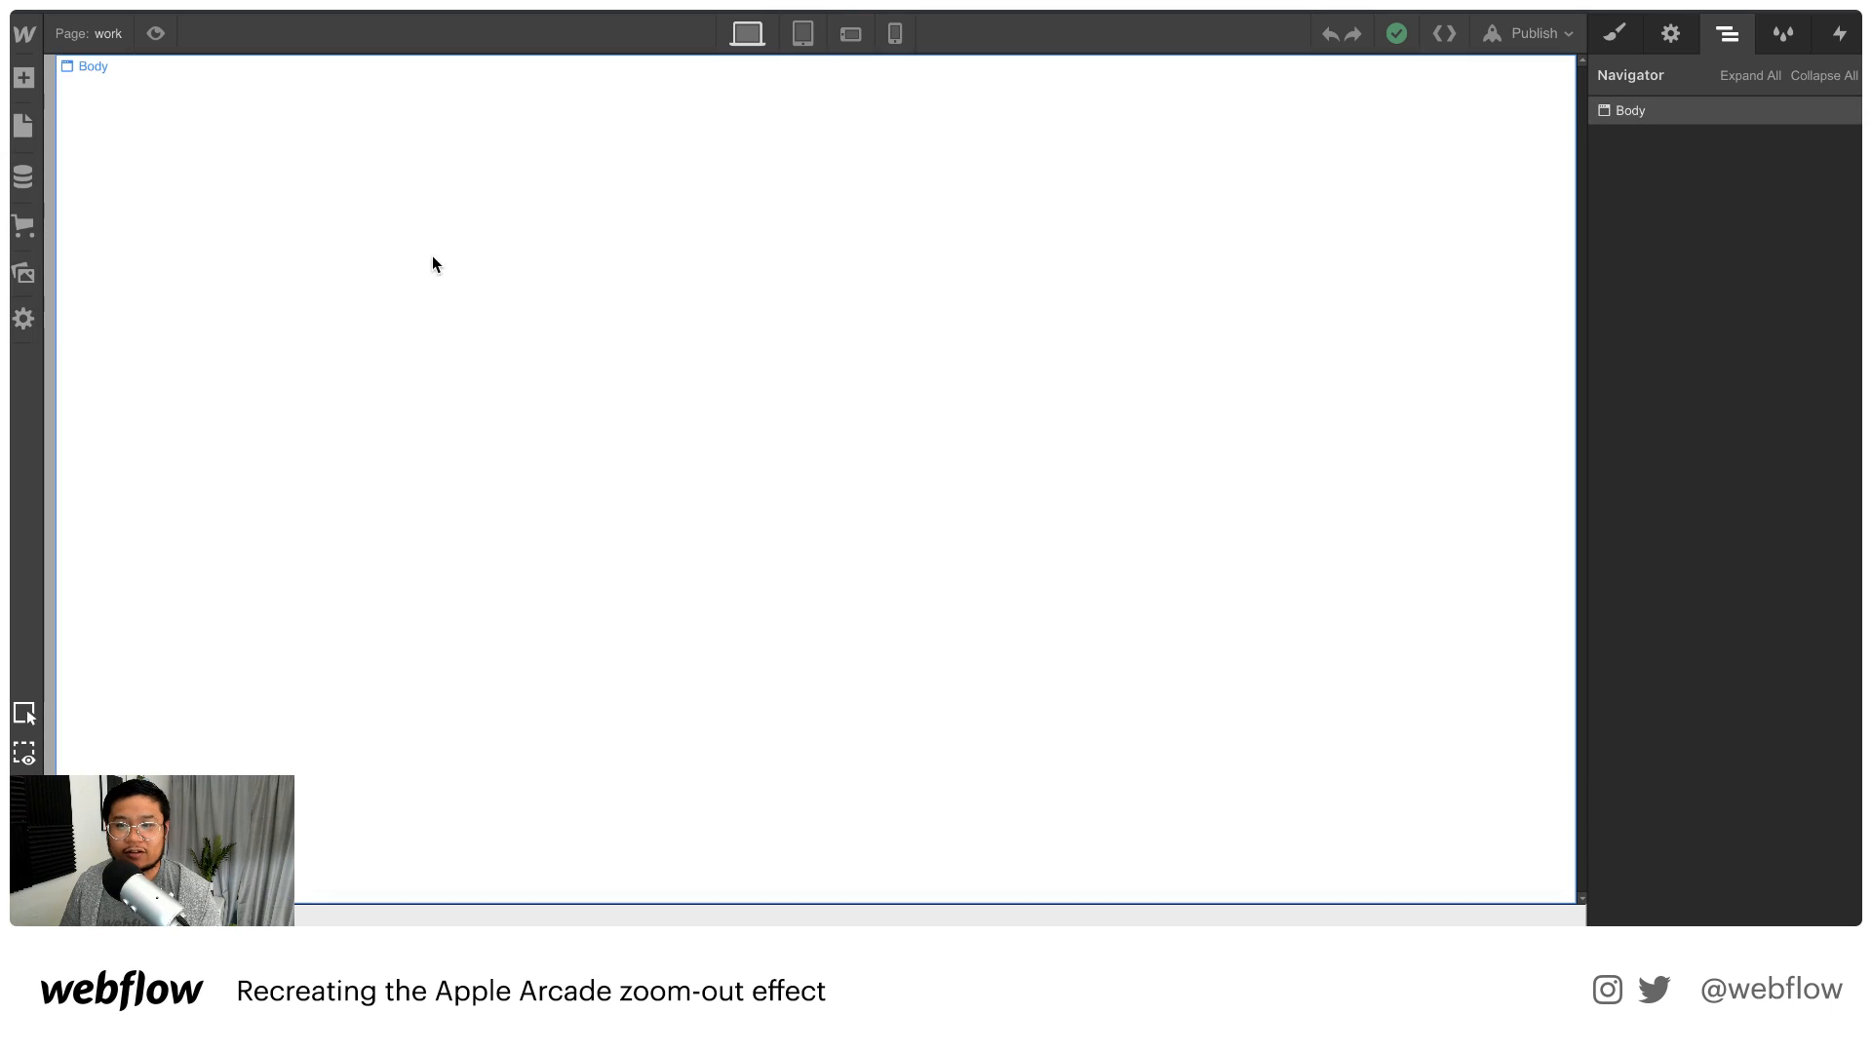
# Add a section to the empty page body and give it the new class "work hero"
pyautogui.press('a')
pyautogui.moveTo(93, 249); pyautogui.dragTo(977, 280)
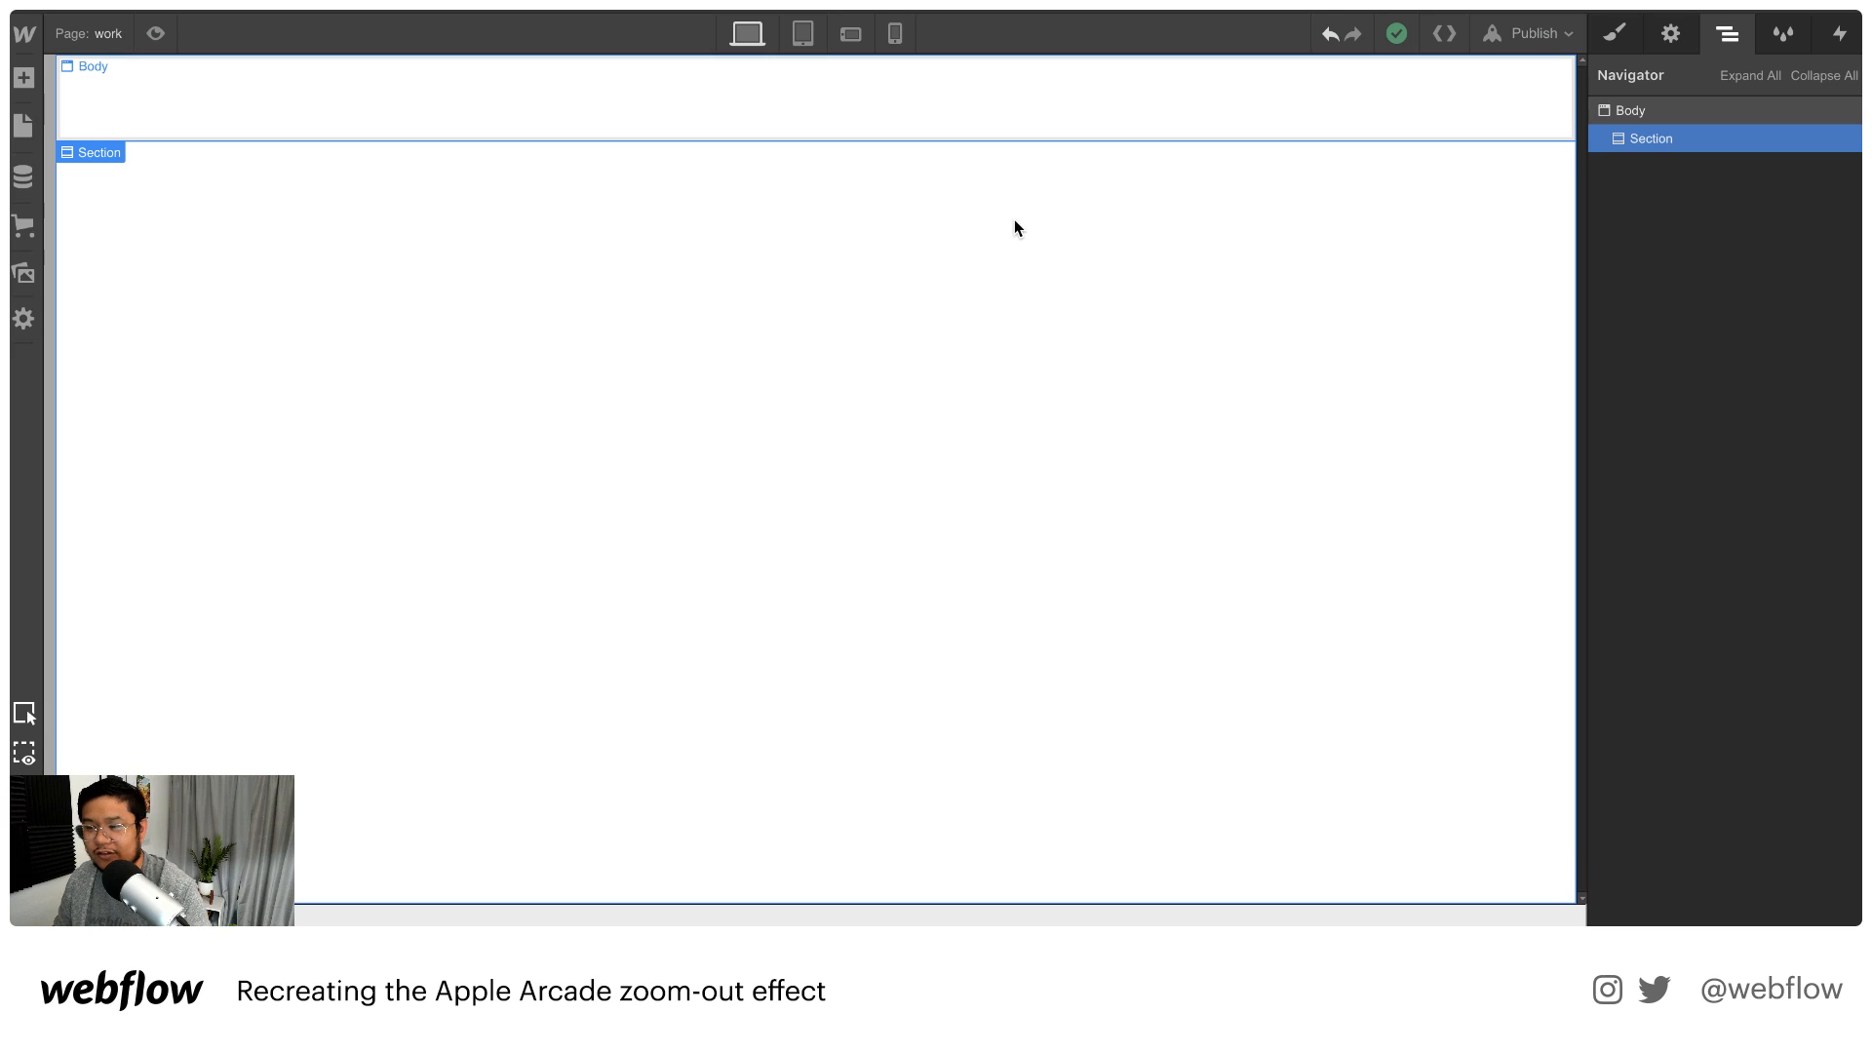
pyautogui.click(1614, 33)
pyautogui.click(1713, 142)
pyautogui.write('work hero')
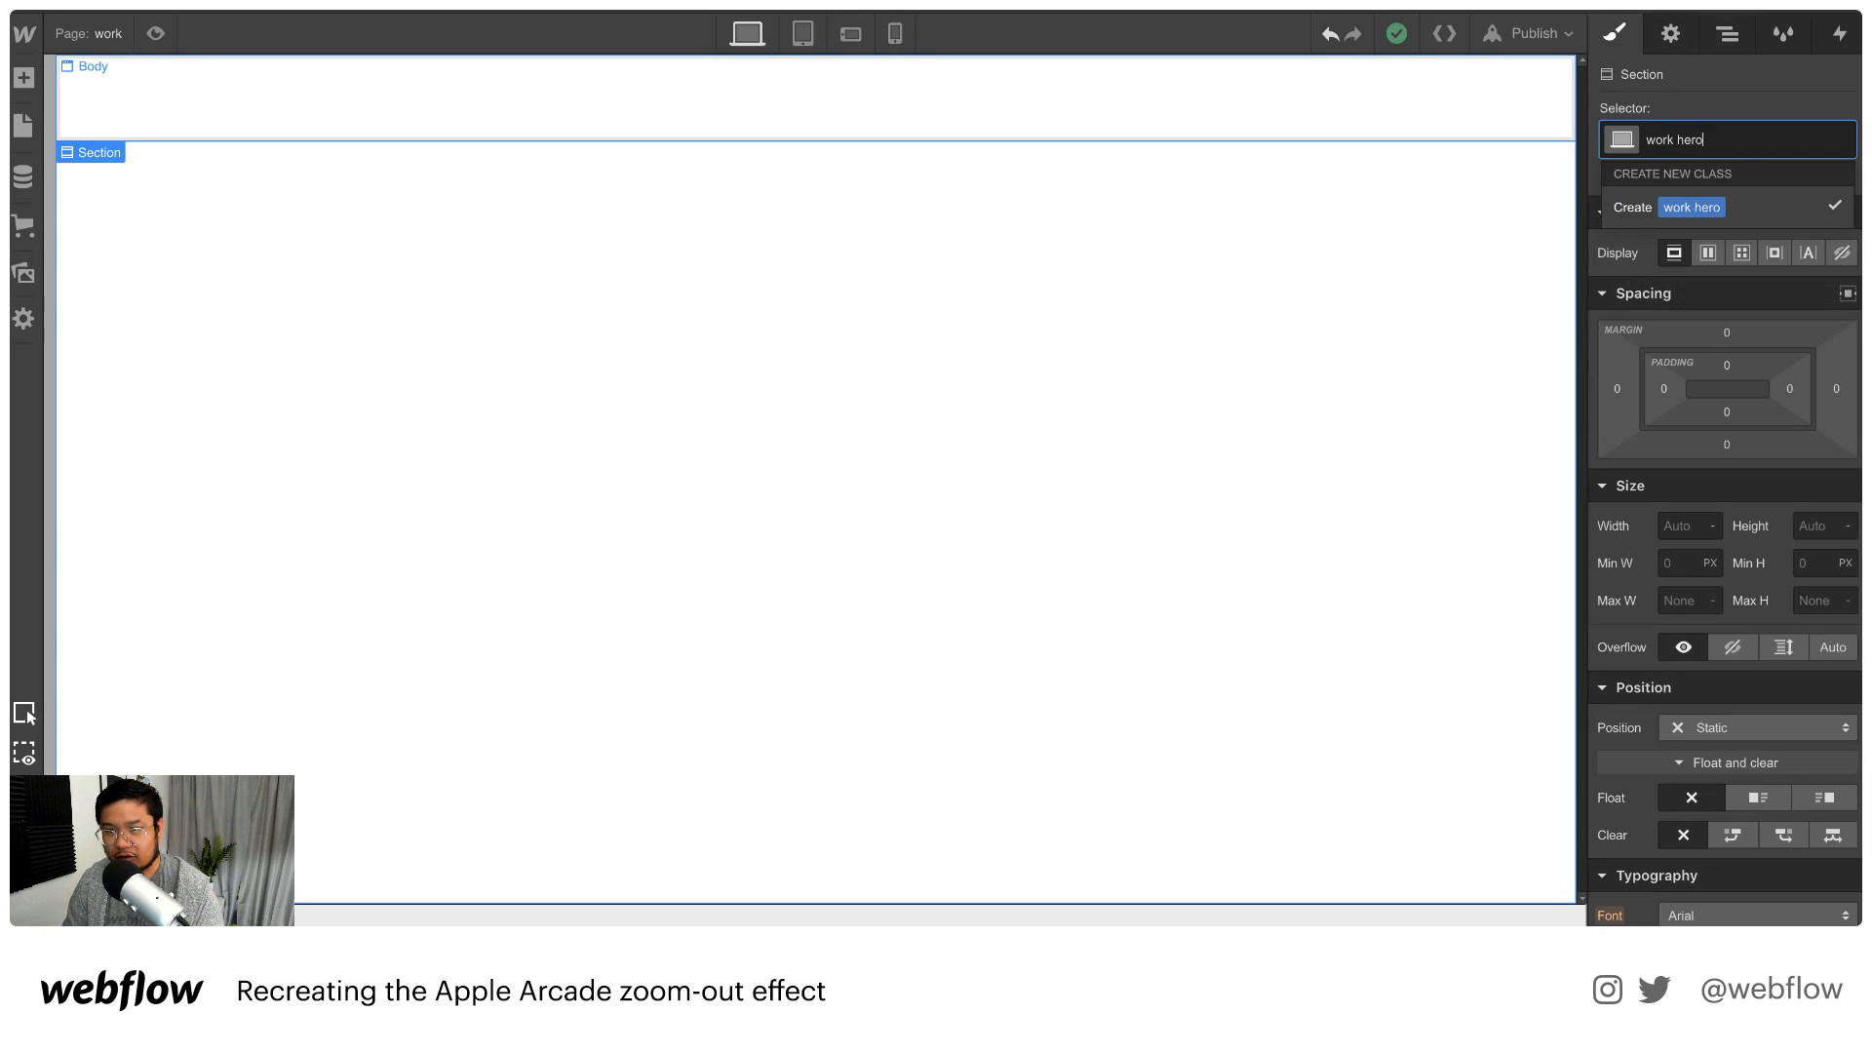
pyautogui.press('Return')
# Set the work hero section's height to 5000 px and check the page's scroll length
pyautogui.click(1803, 519)
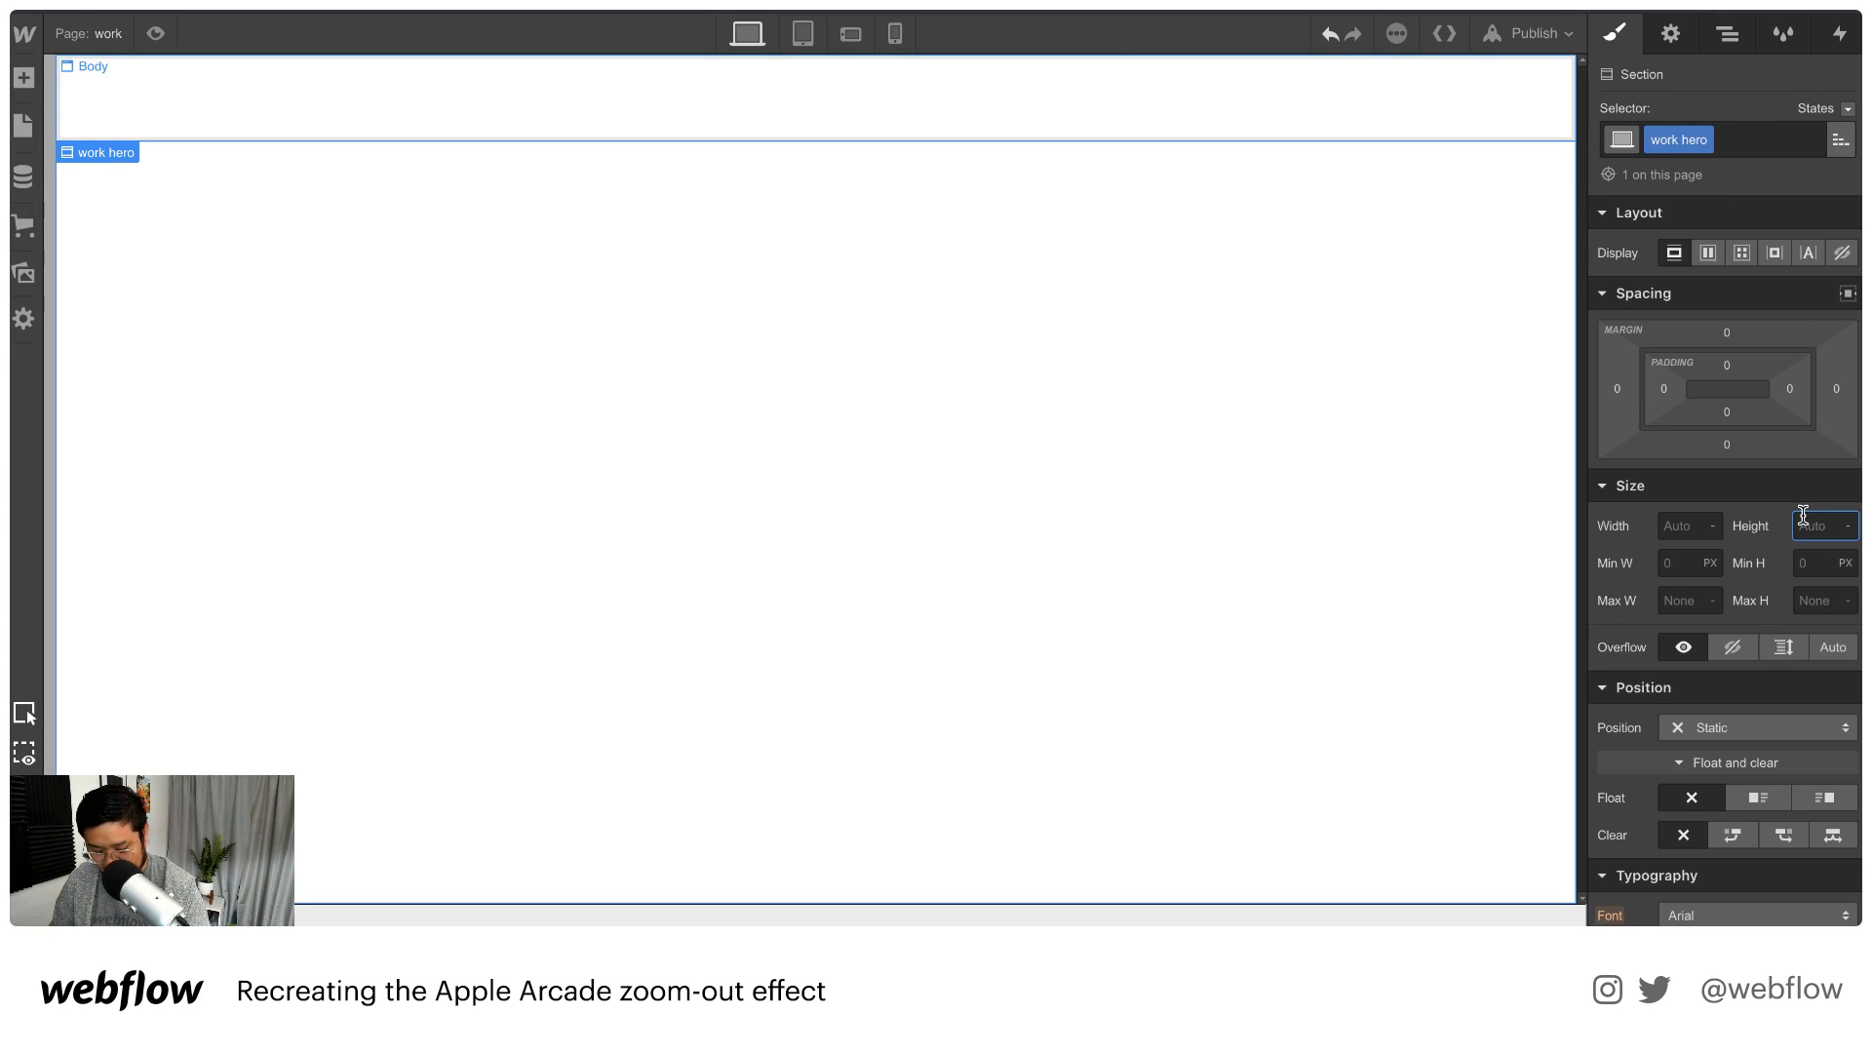
pyautogui.write('5000')
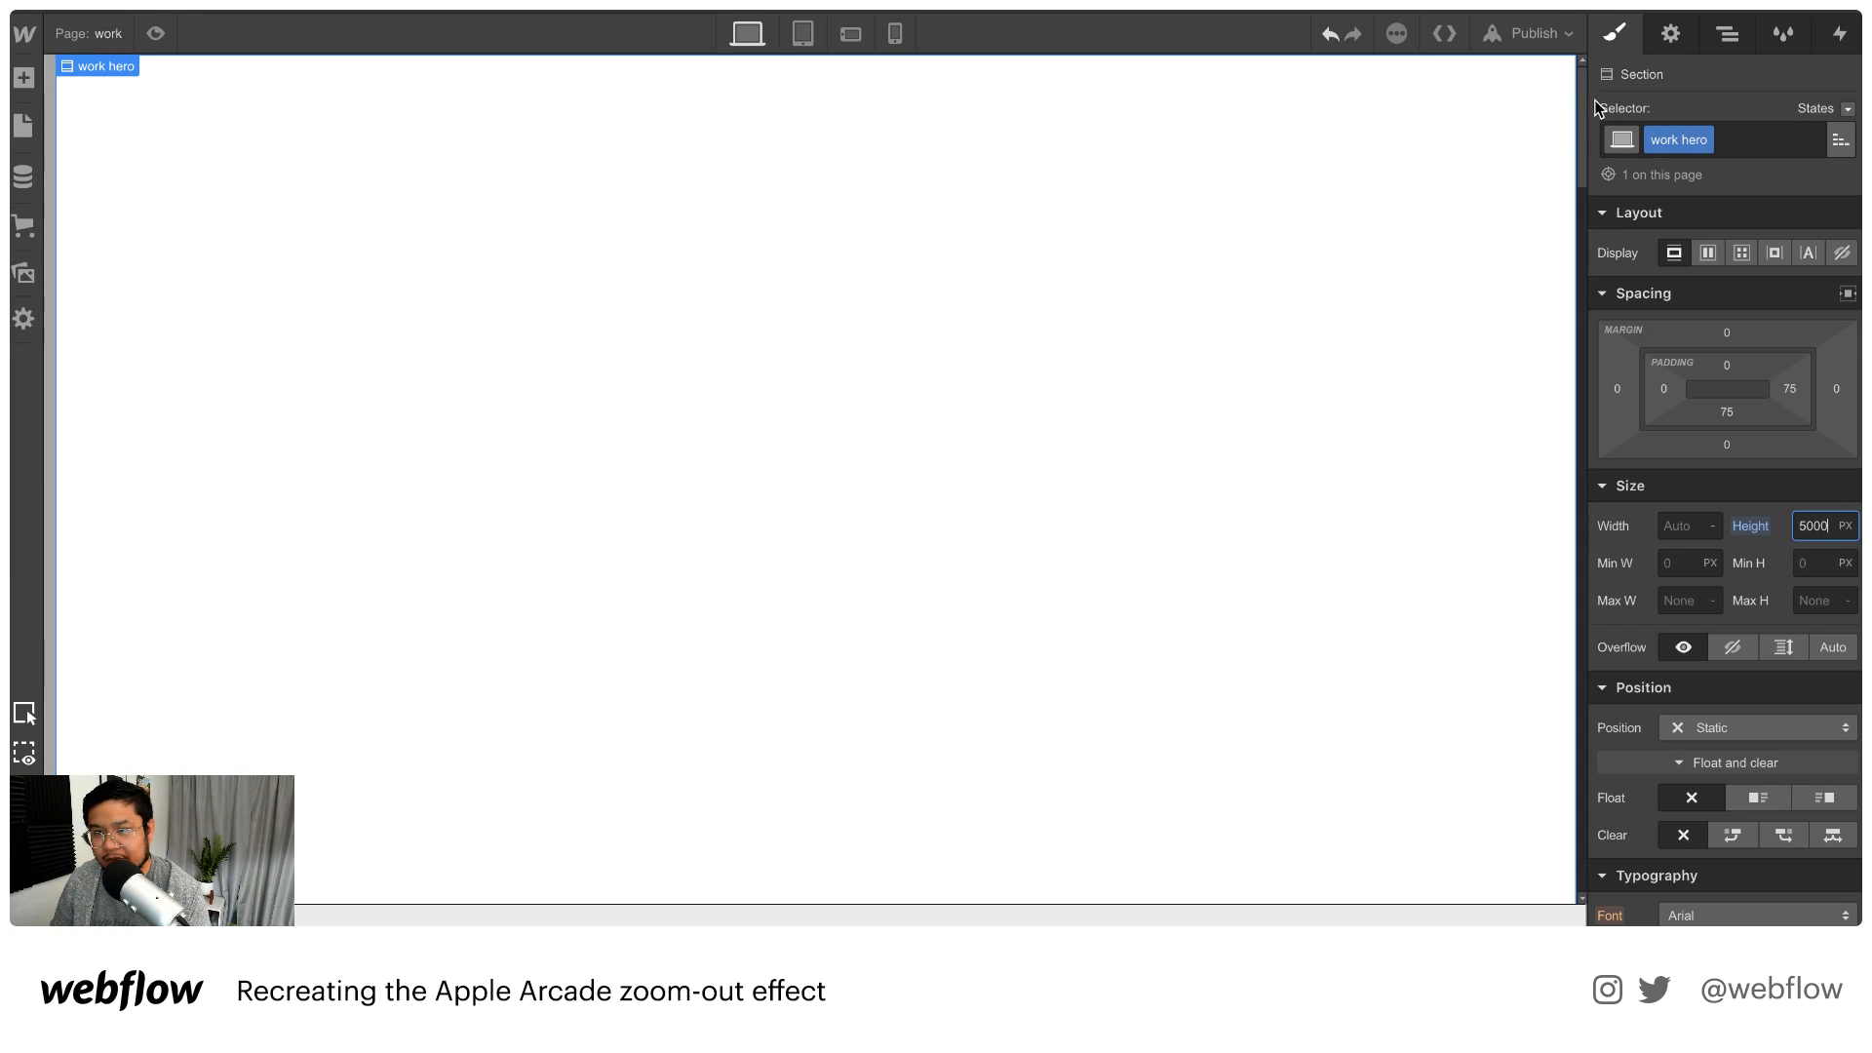
pyautogui.moveTo(1579, 89); pyautogui.dragTo(1567, 616)
pyautogui.moveTo(1579, 809); pyautogui.dragTo(1585, 73)
pyautogui.click(1049, 109)
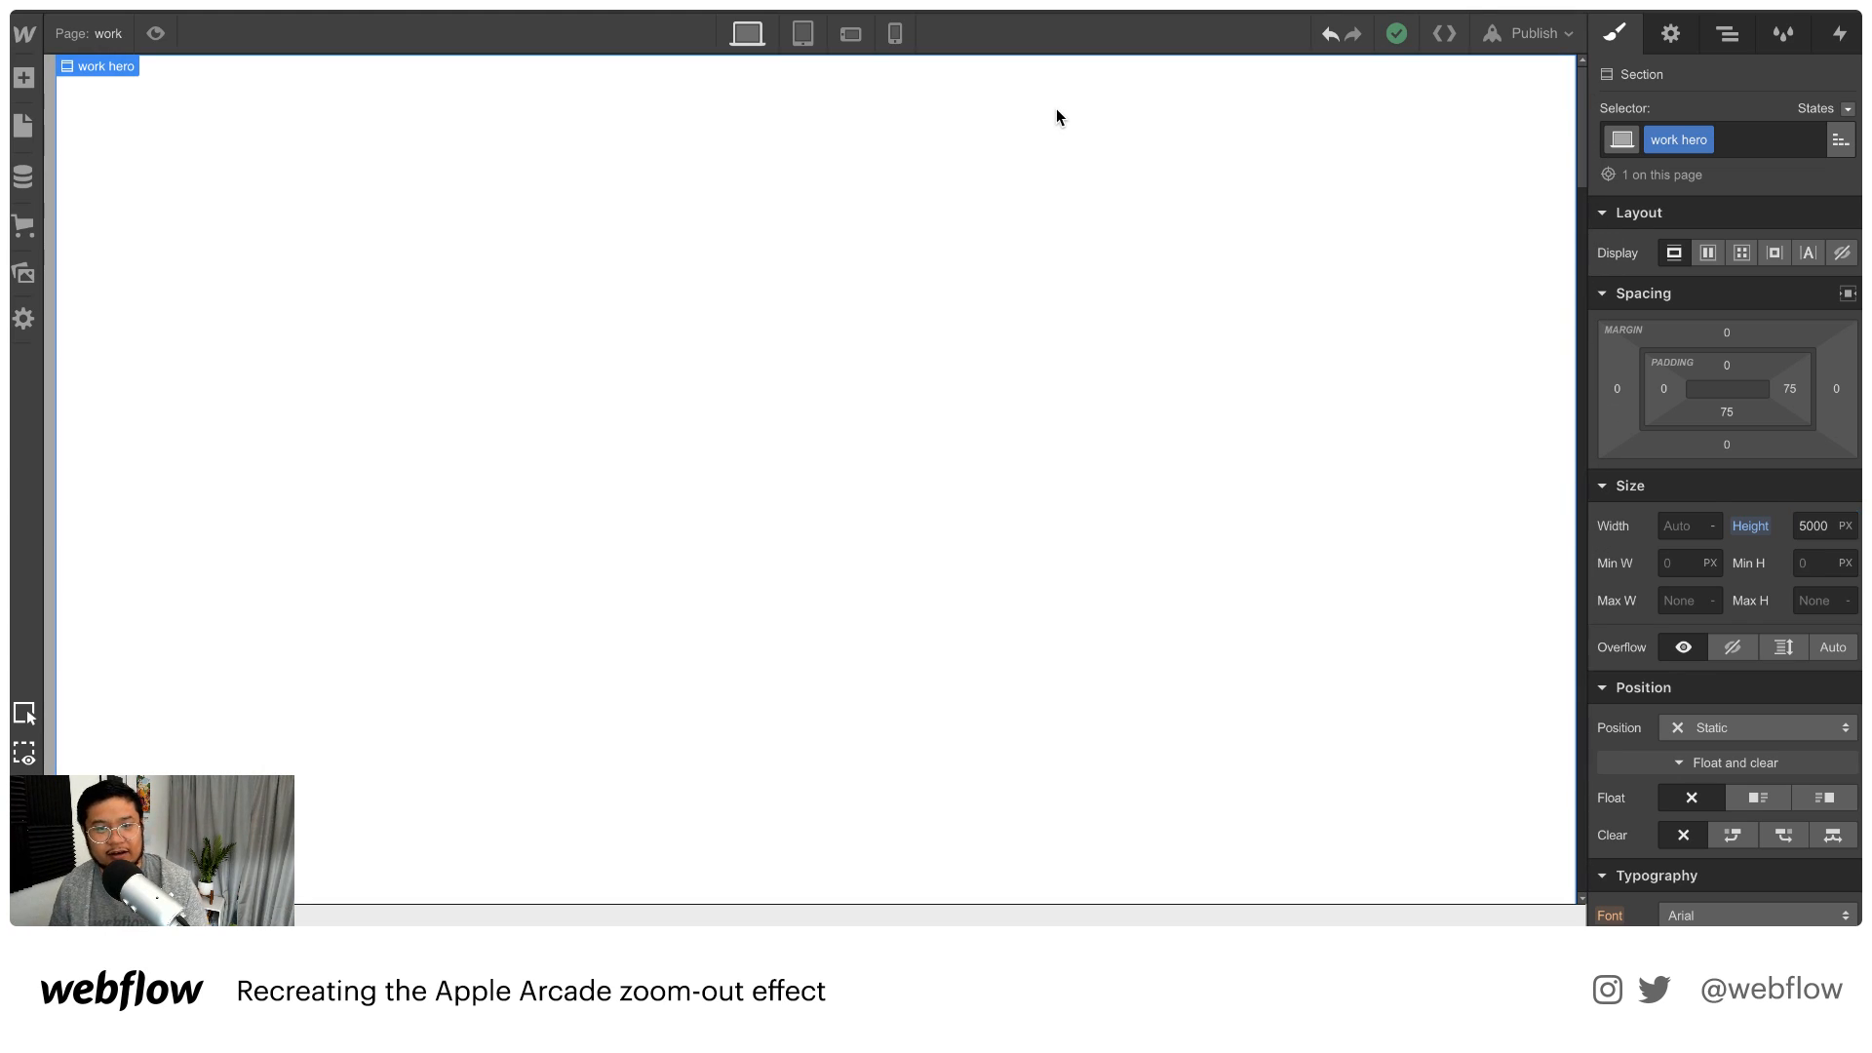
# Check how the Home page nests its device wrapper and video, and go back to the work page
pyautogui.press('a')
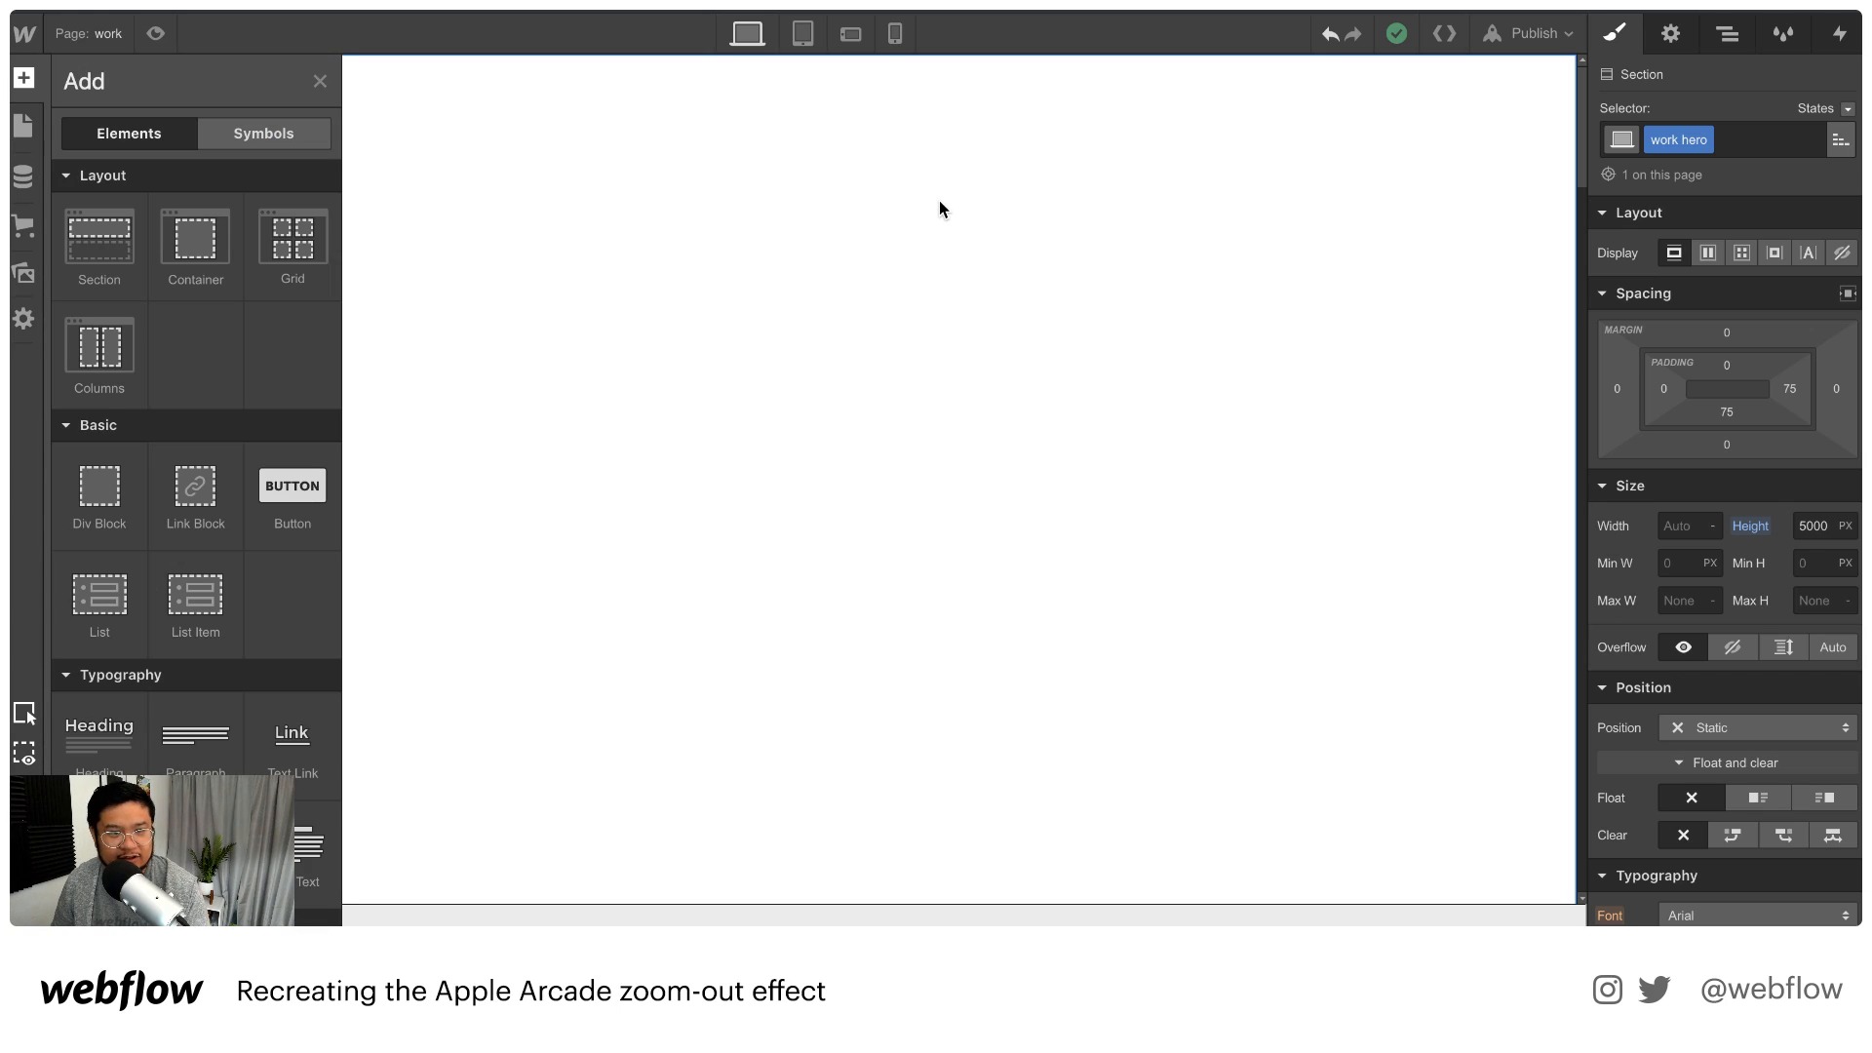
pyautogui.click(108, 47)
pyautogui.click(146, 193)
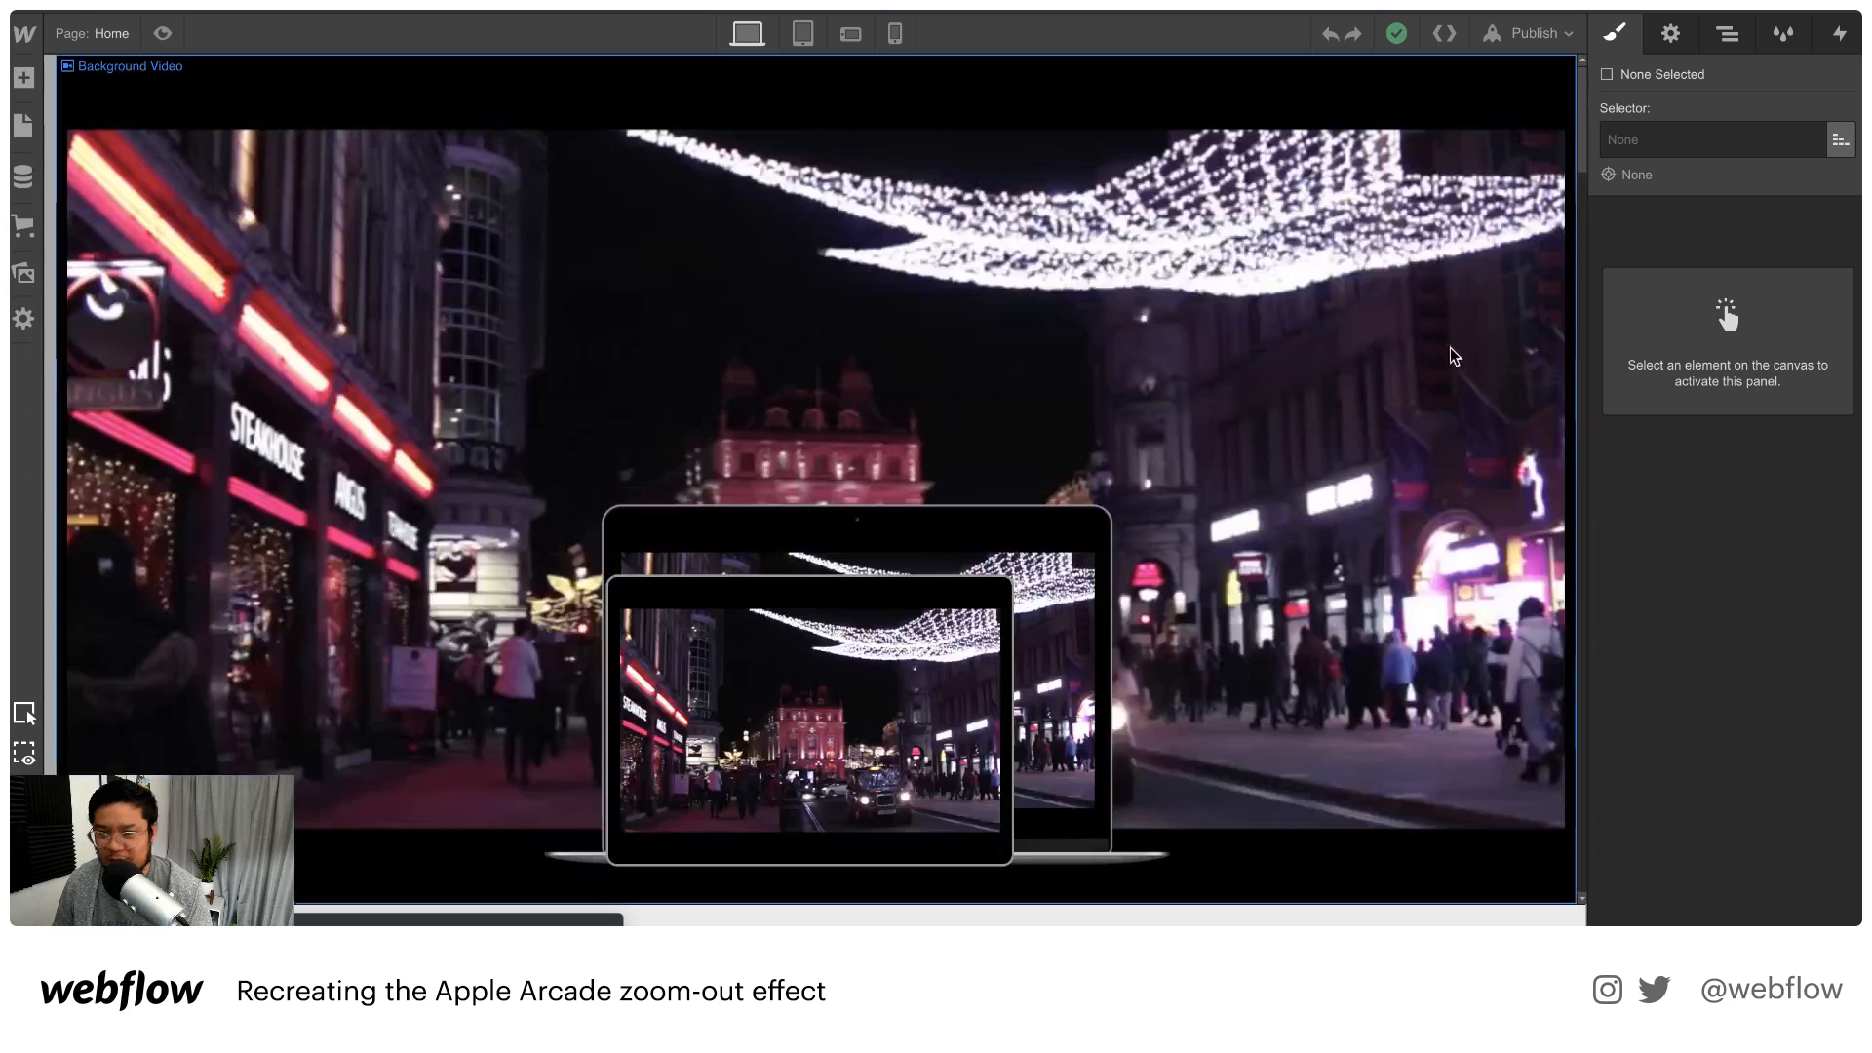
pyautogui.click(1726, 33)
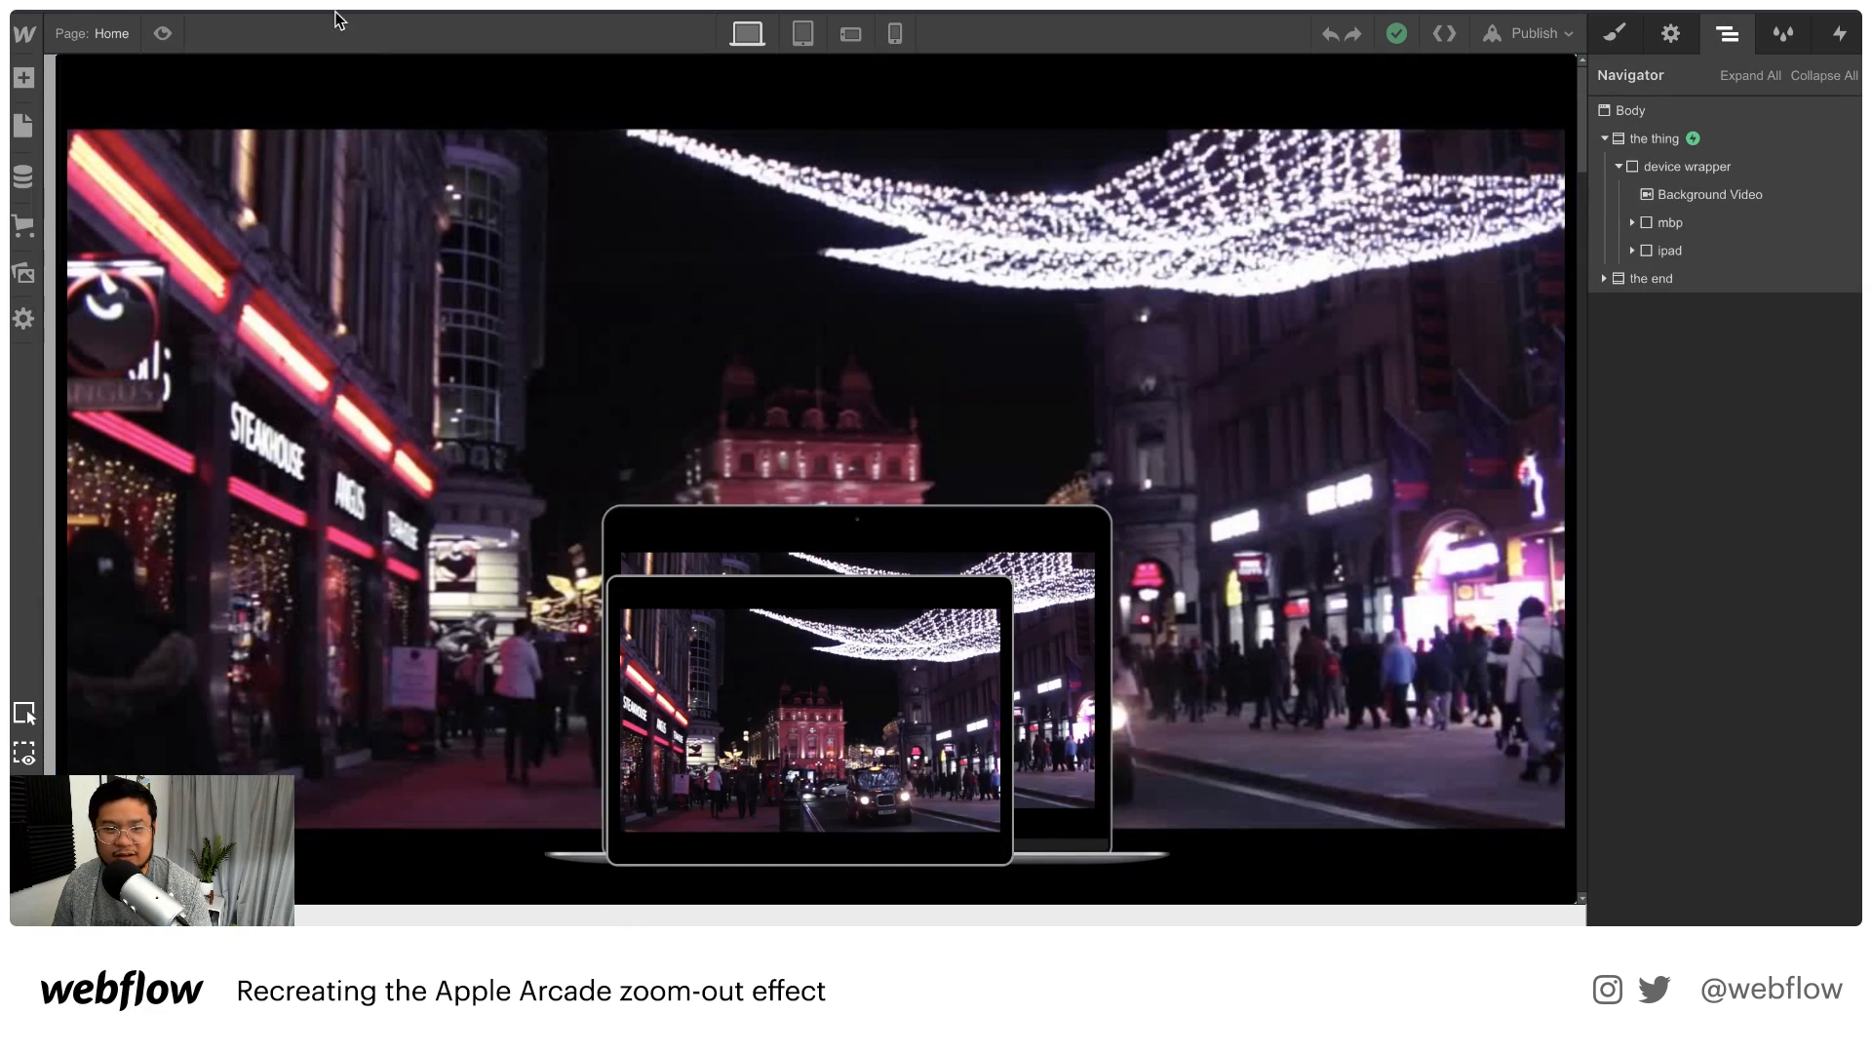
pyautogui.click(115, 39)
pyautogui.click(137, 251)
pyautogui.click(807, 310)
# Add a div block inside the work hero section and give it the new class "dw 2"
pyautogui.press('a')
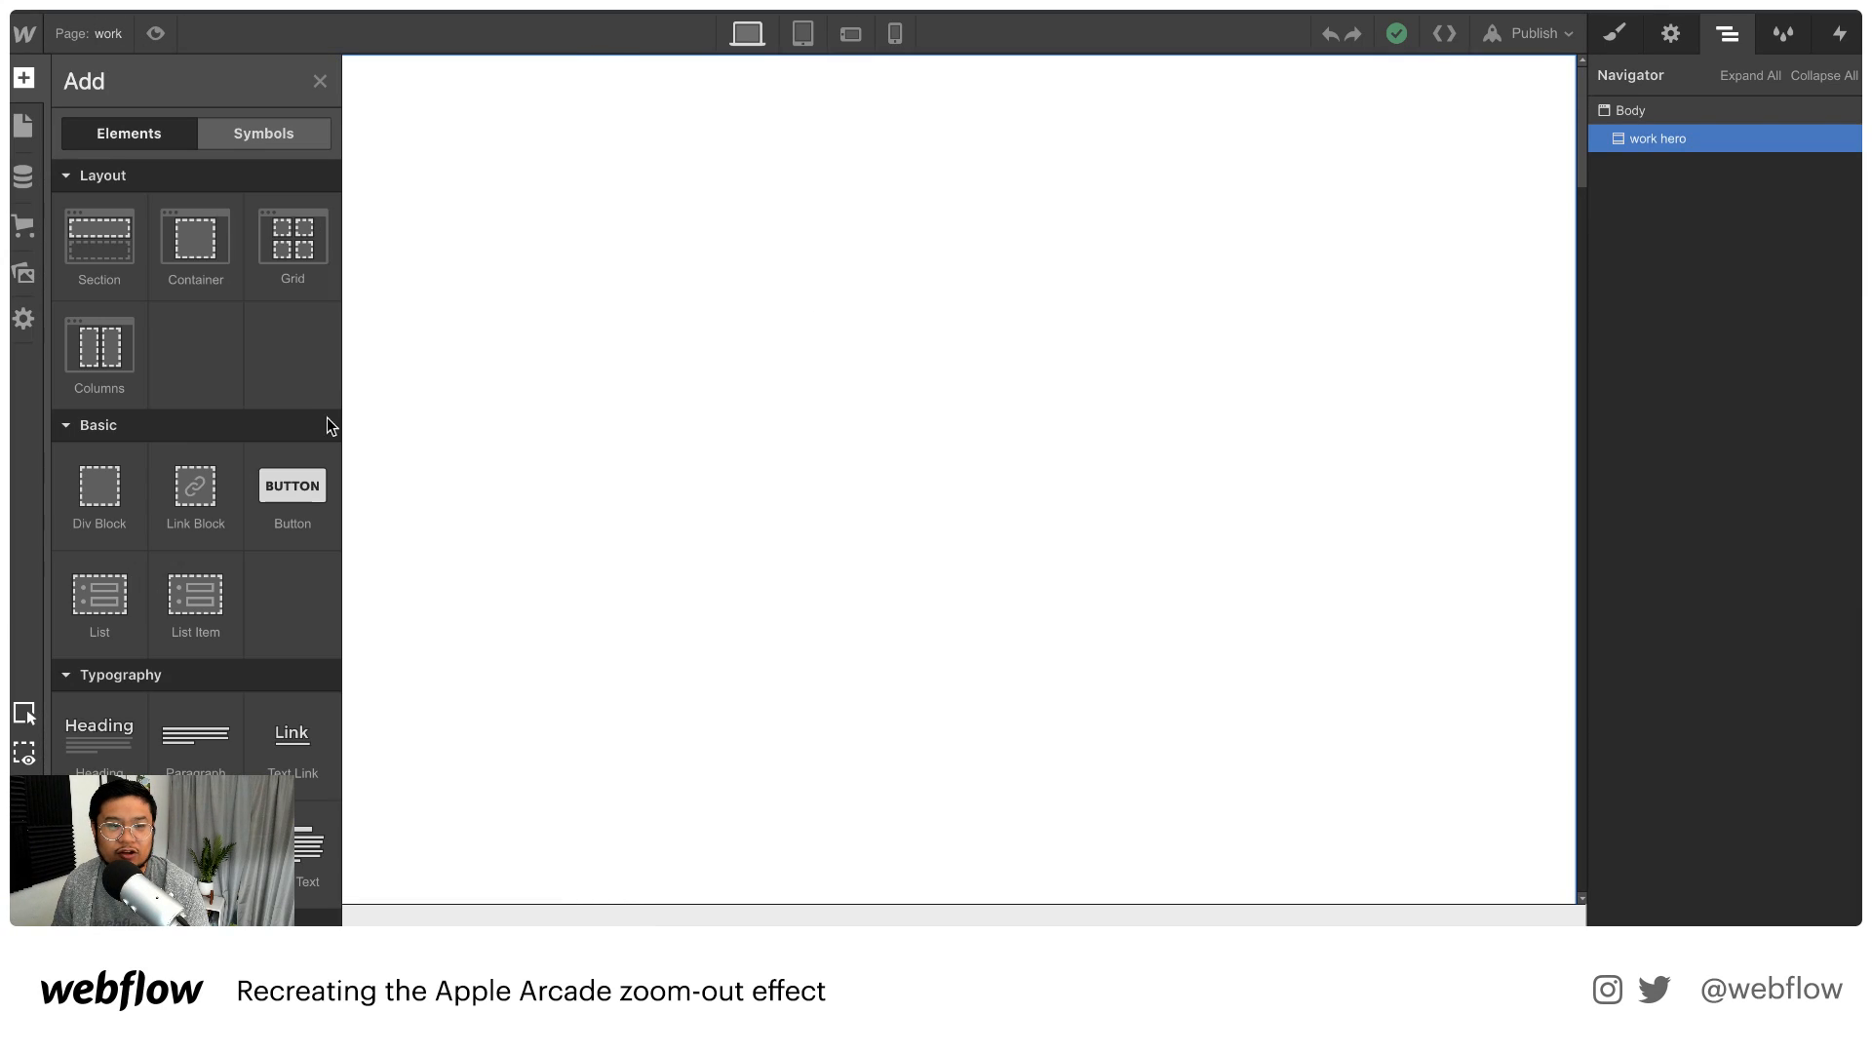
pyautogui.moveTo(94, 515); pyautogui.dragTo(1161, 259)
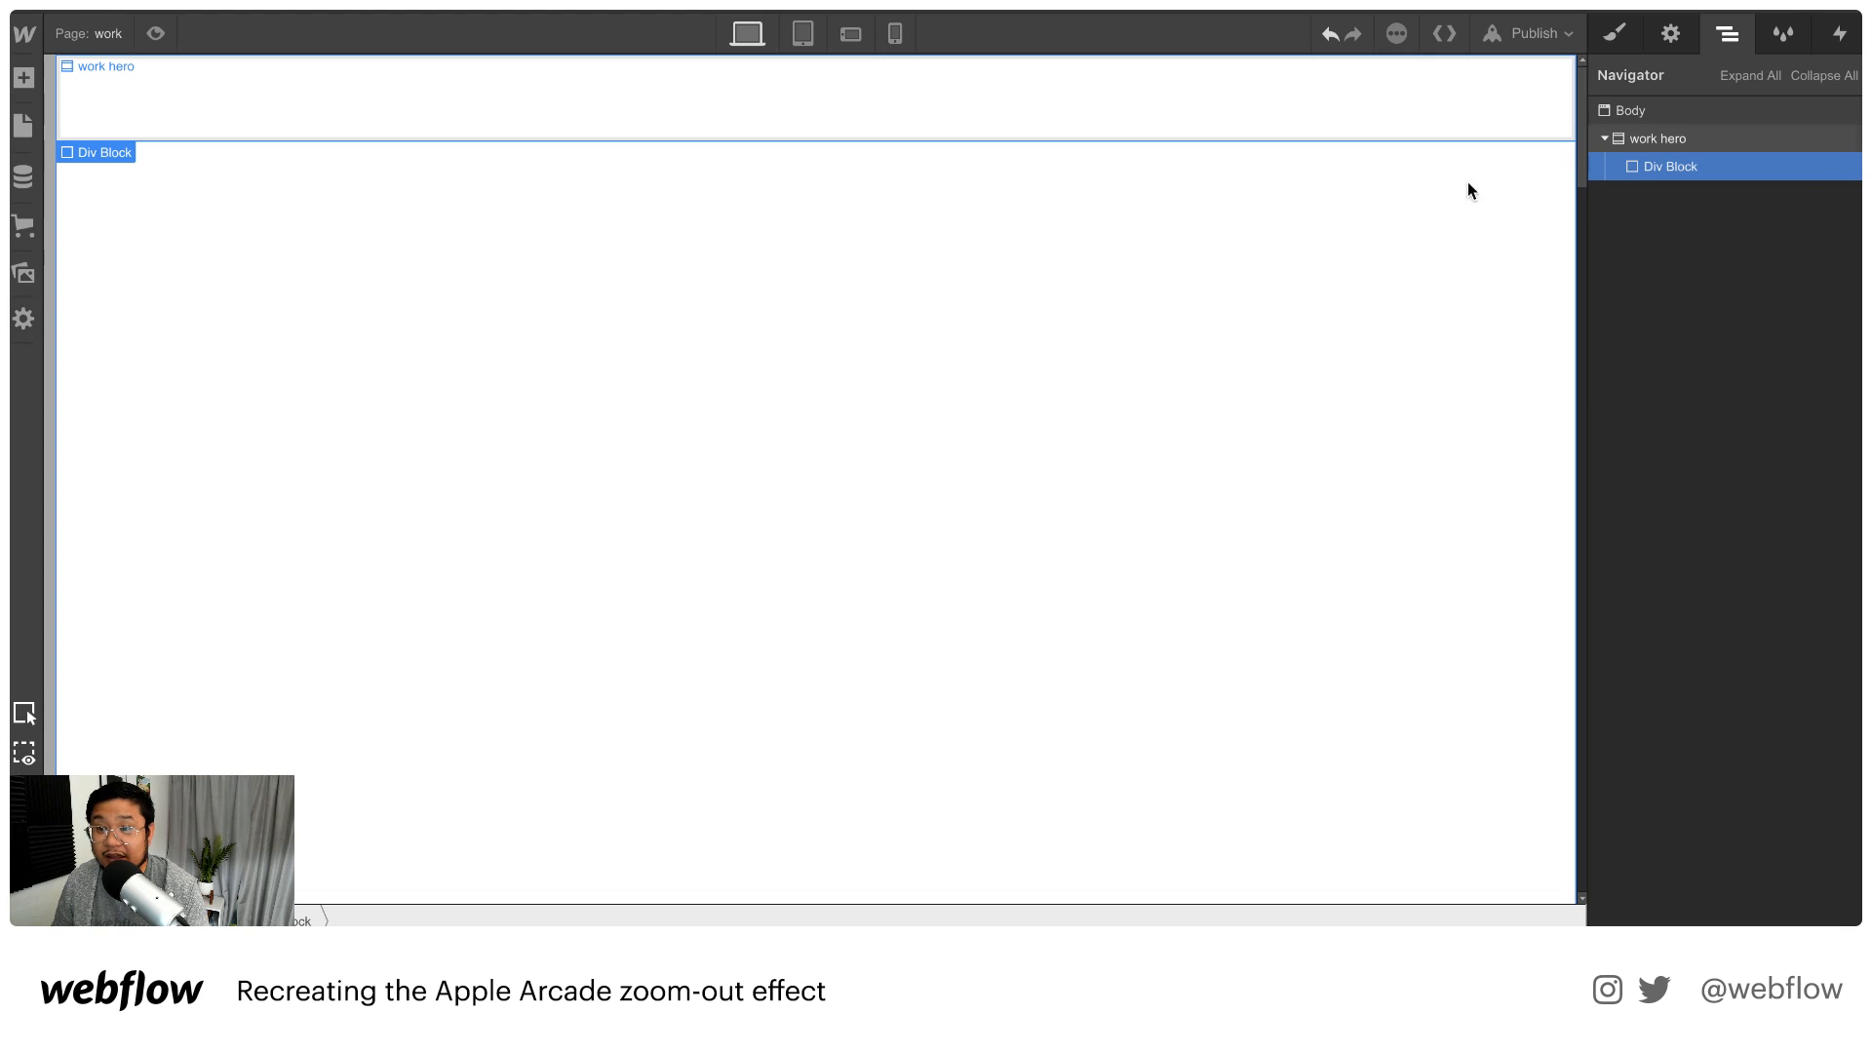
pyautogui.click(1622, 29)
pyautogui.click(1680, 135)
pyautogui.write('d')
pyautogui.press('BackSpace')
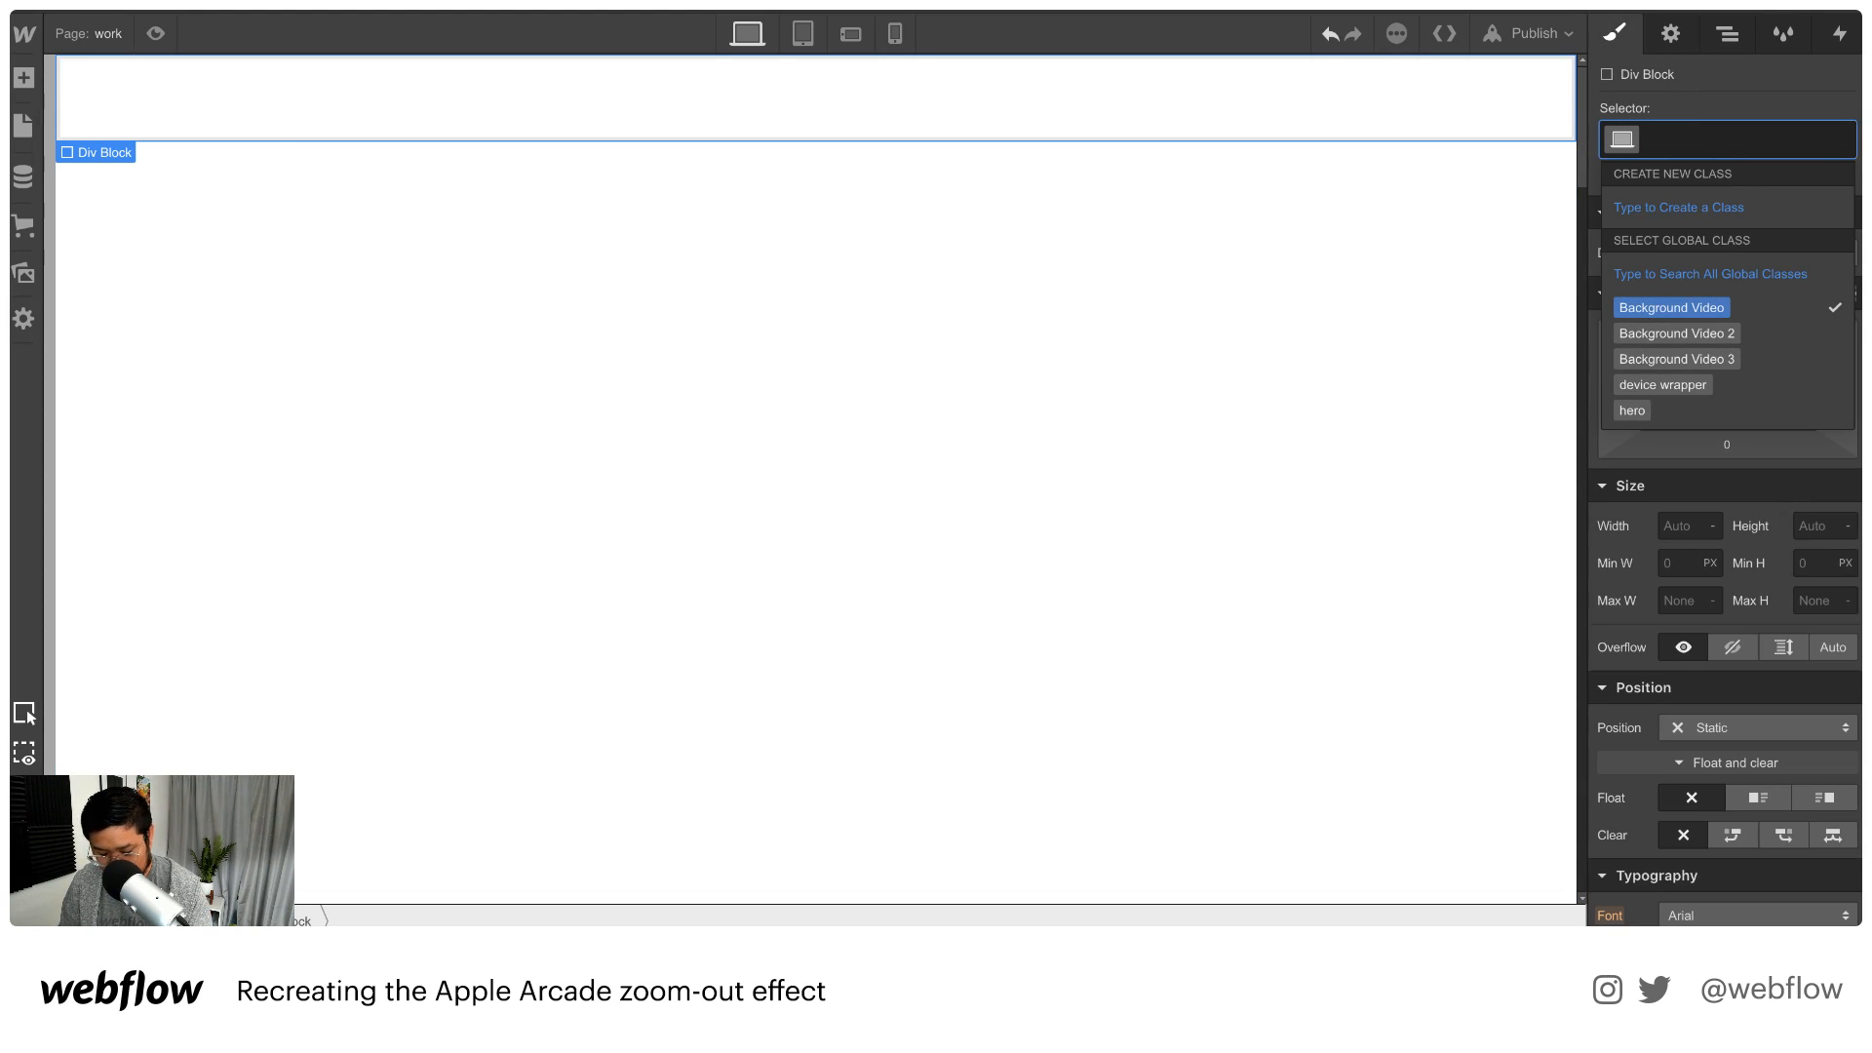
pyautogui.write('dv')
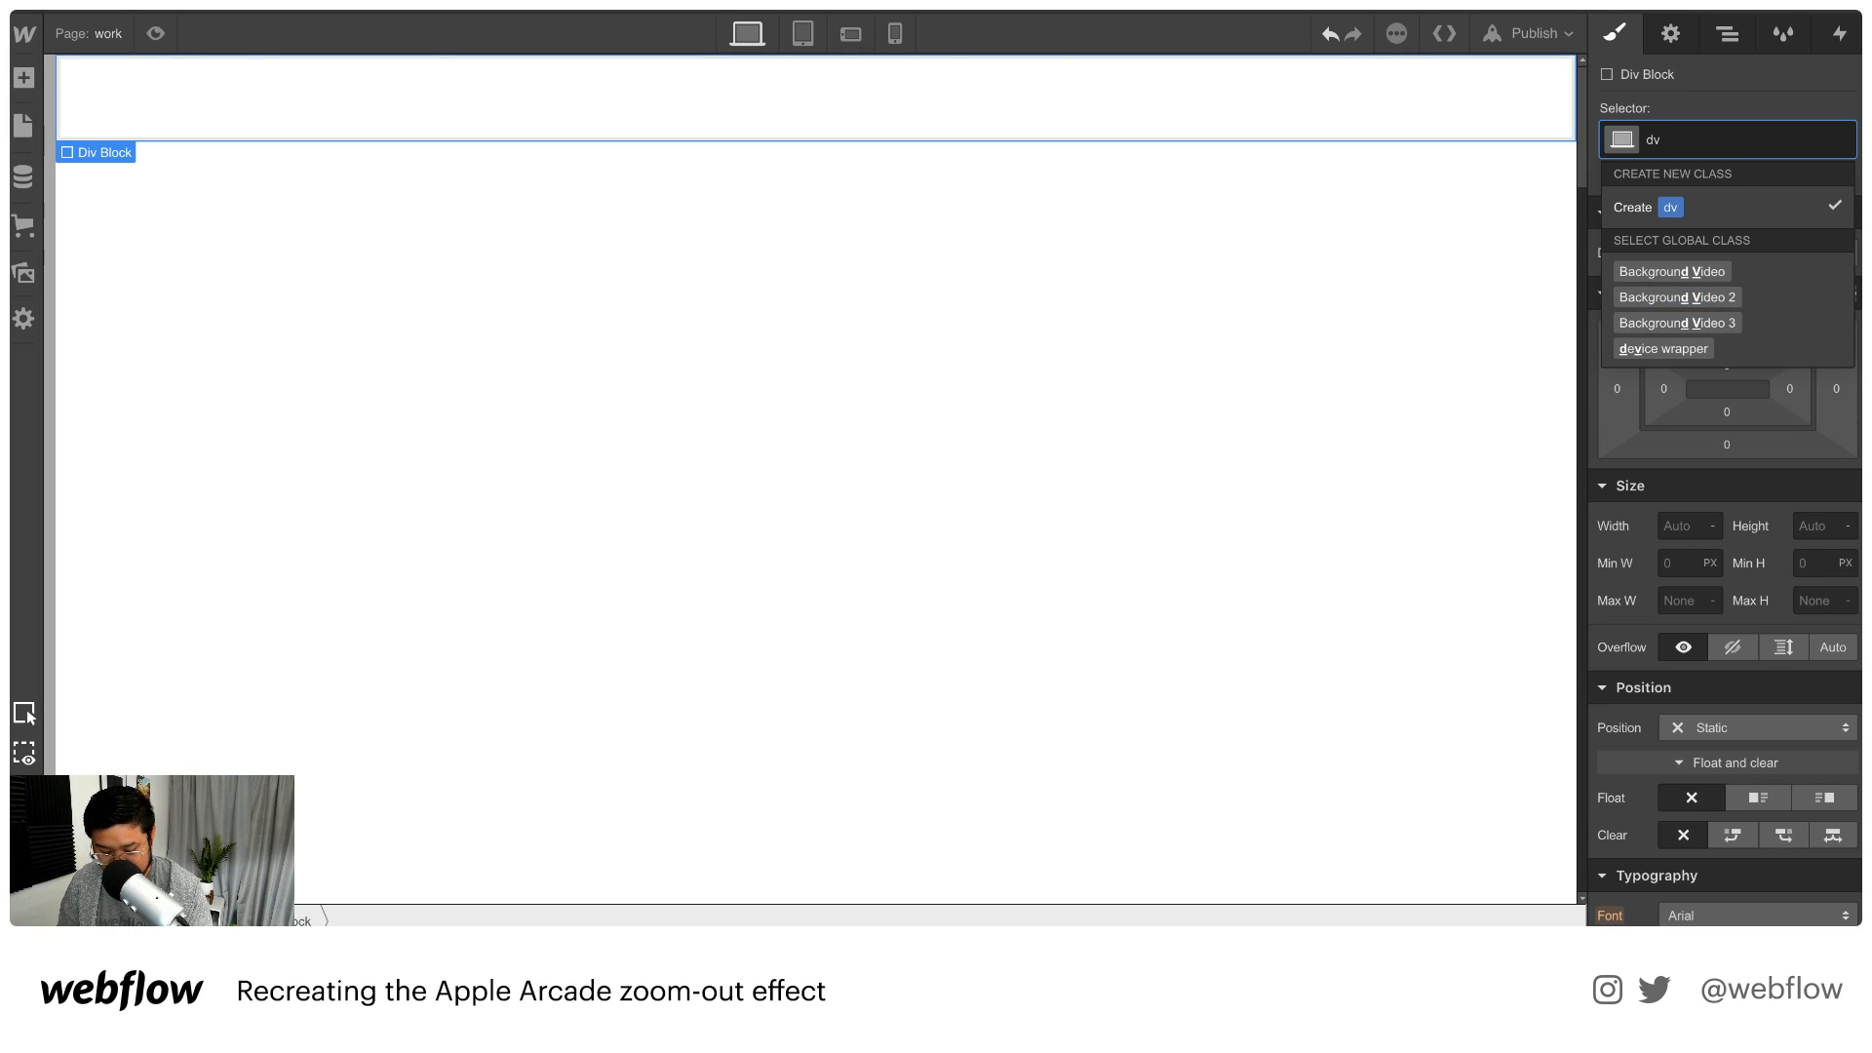
pyautogui.press('BackSpace')
pyautogui.write('w')
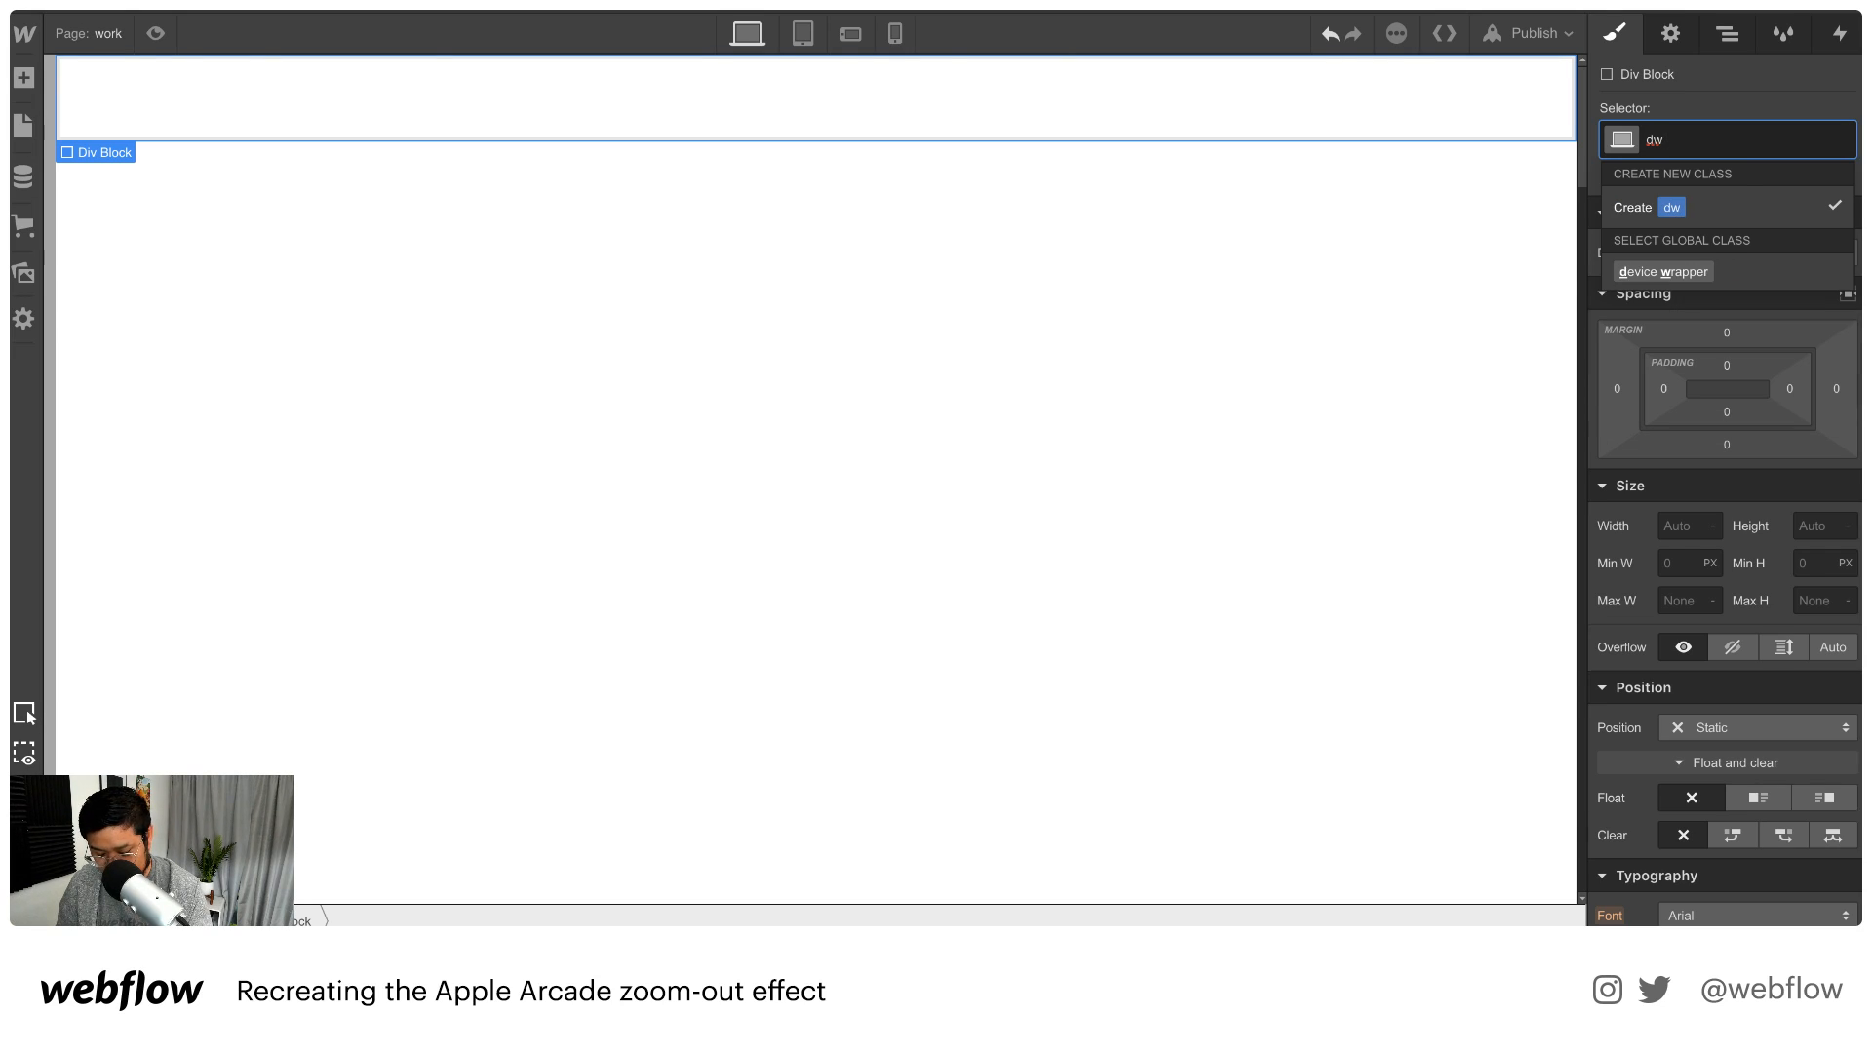
pyautogui.write(' 2')
pyautogui.press('Return')
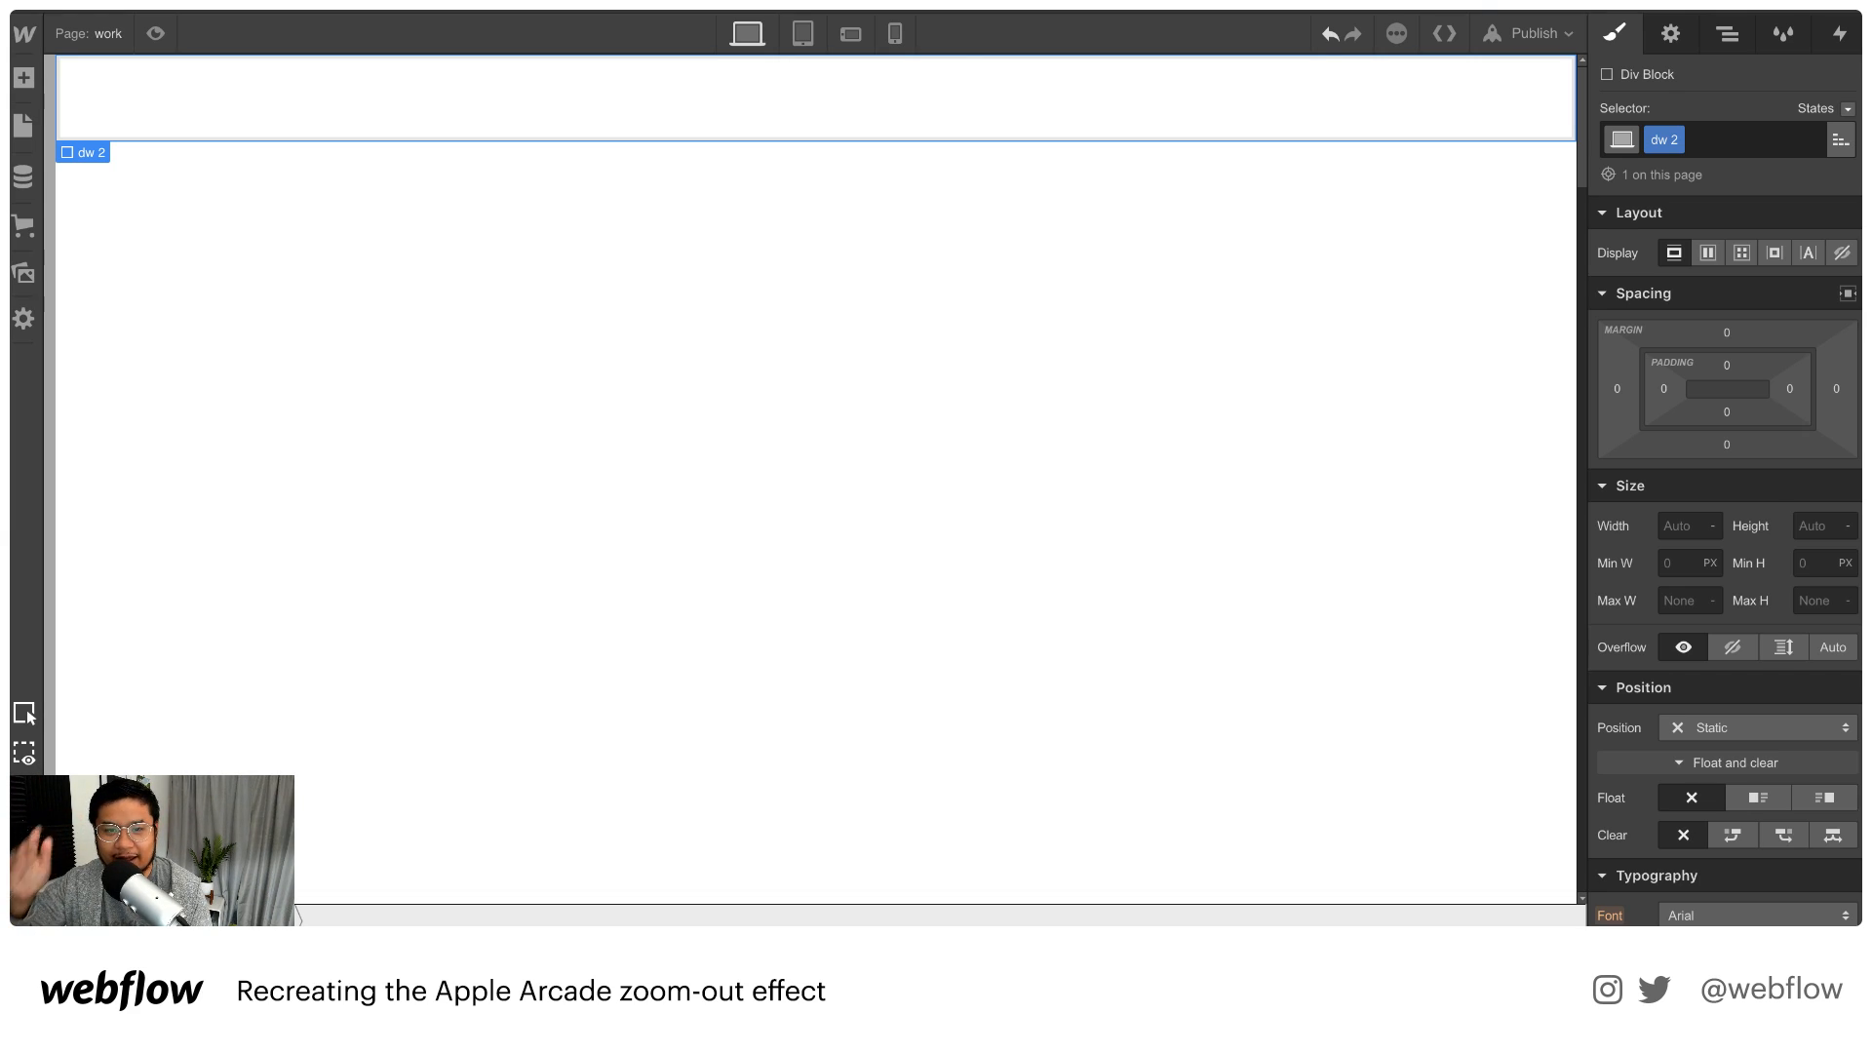
# Set the dw 2 div block's height to 100 vh
pyautogui.click(1821, 526)
pyautogui.write('100vh')
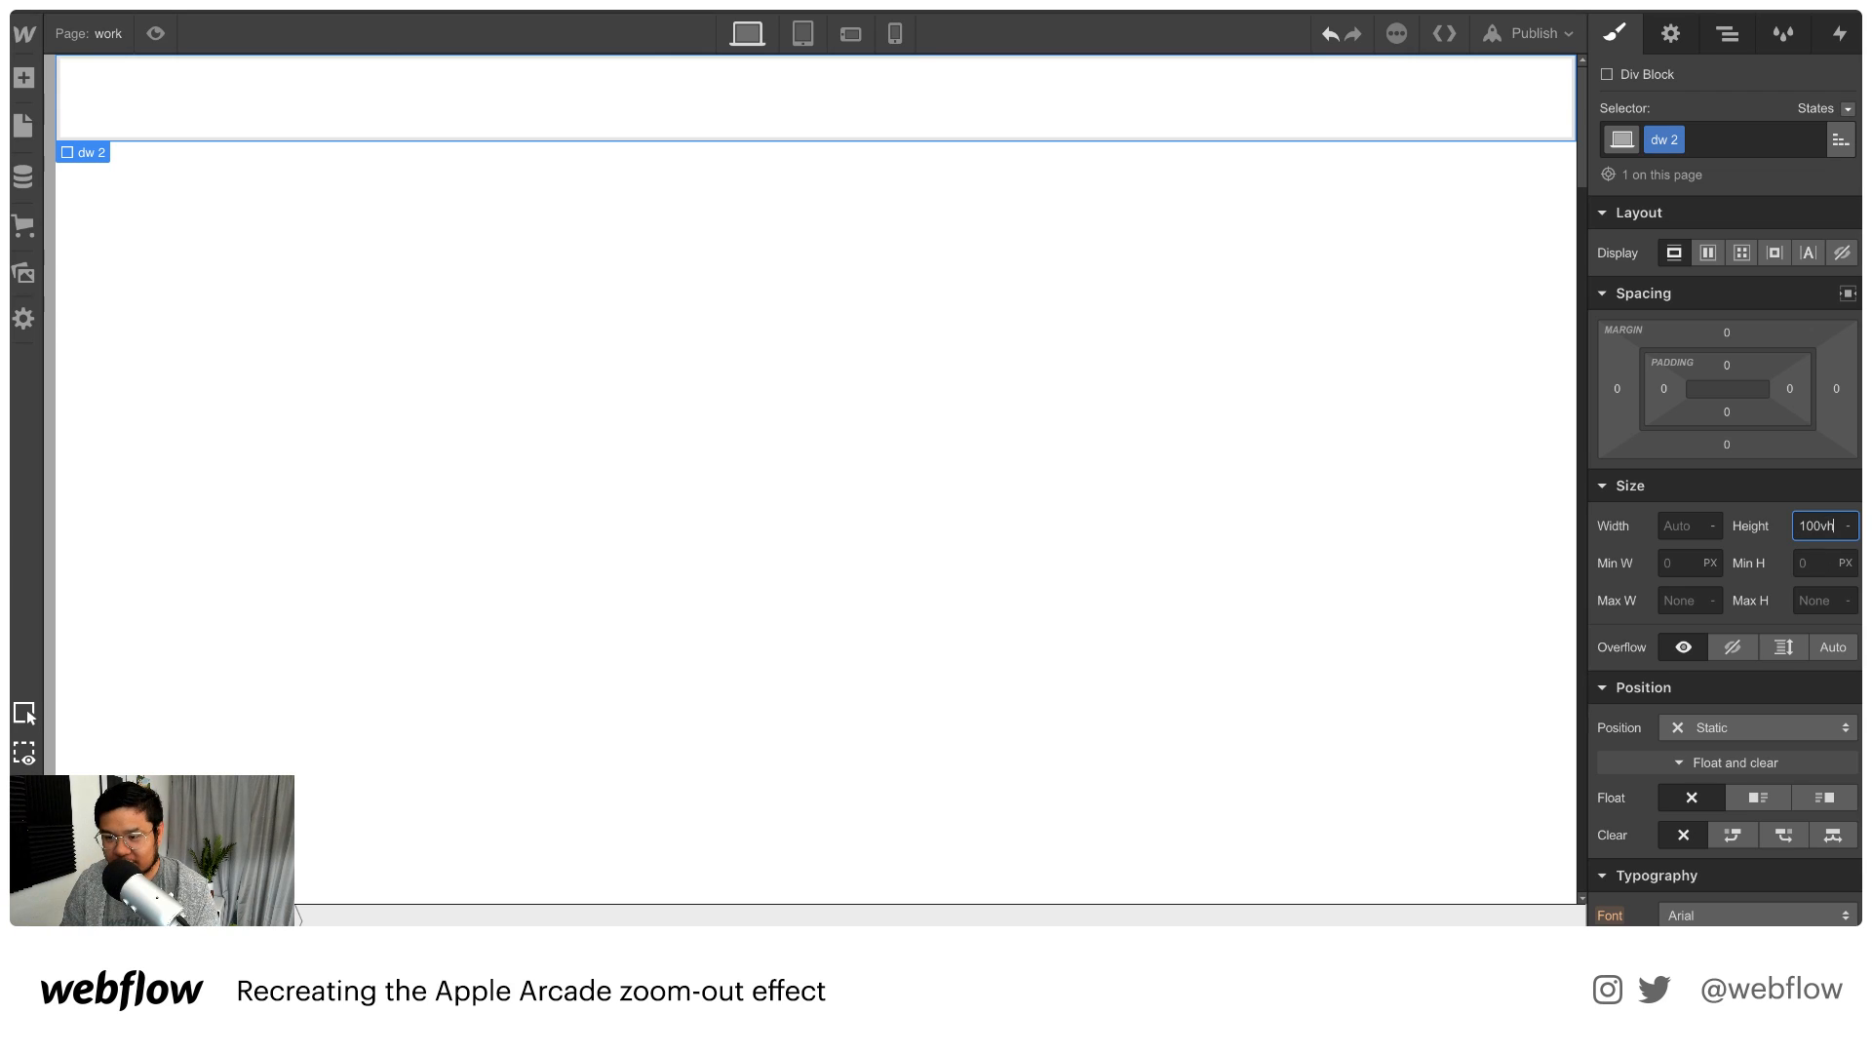
pyautogui.press('Return')
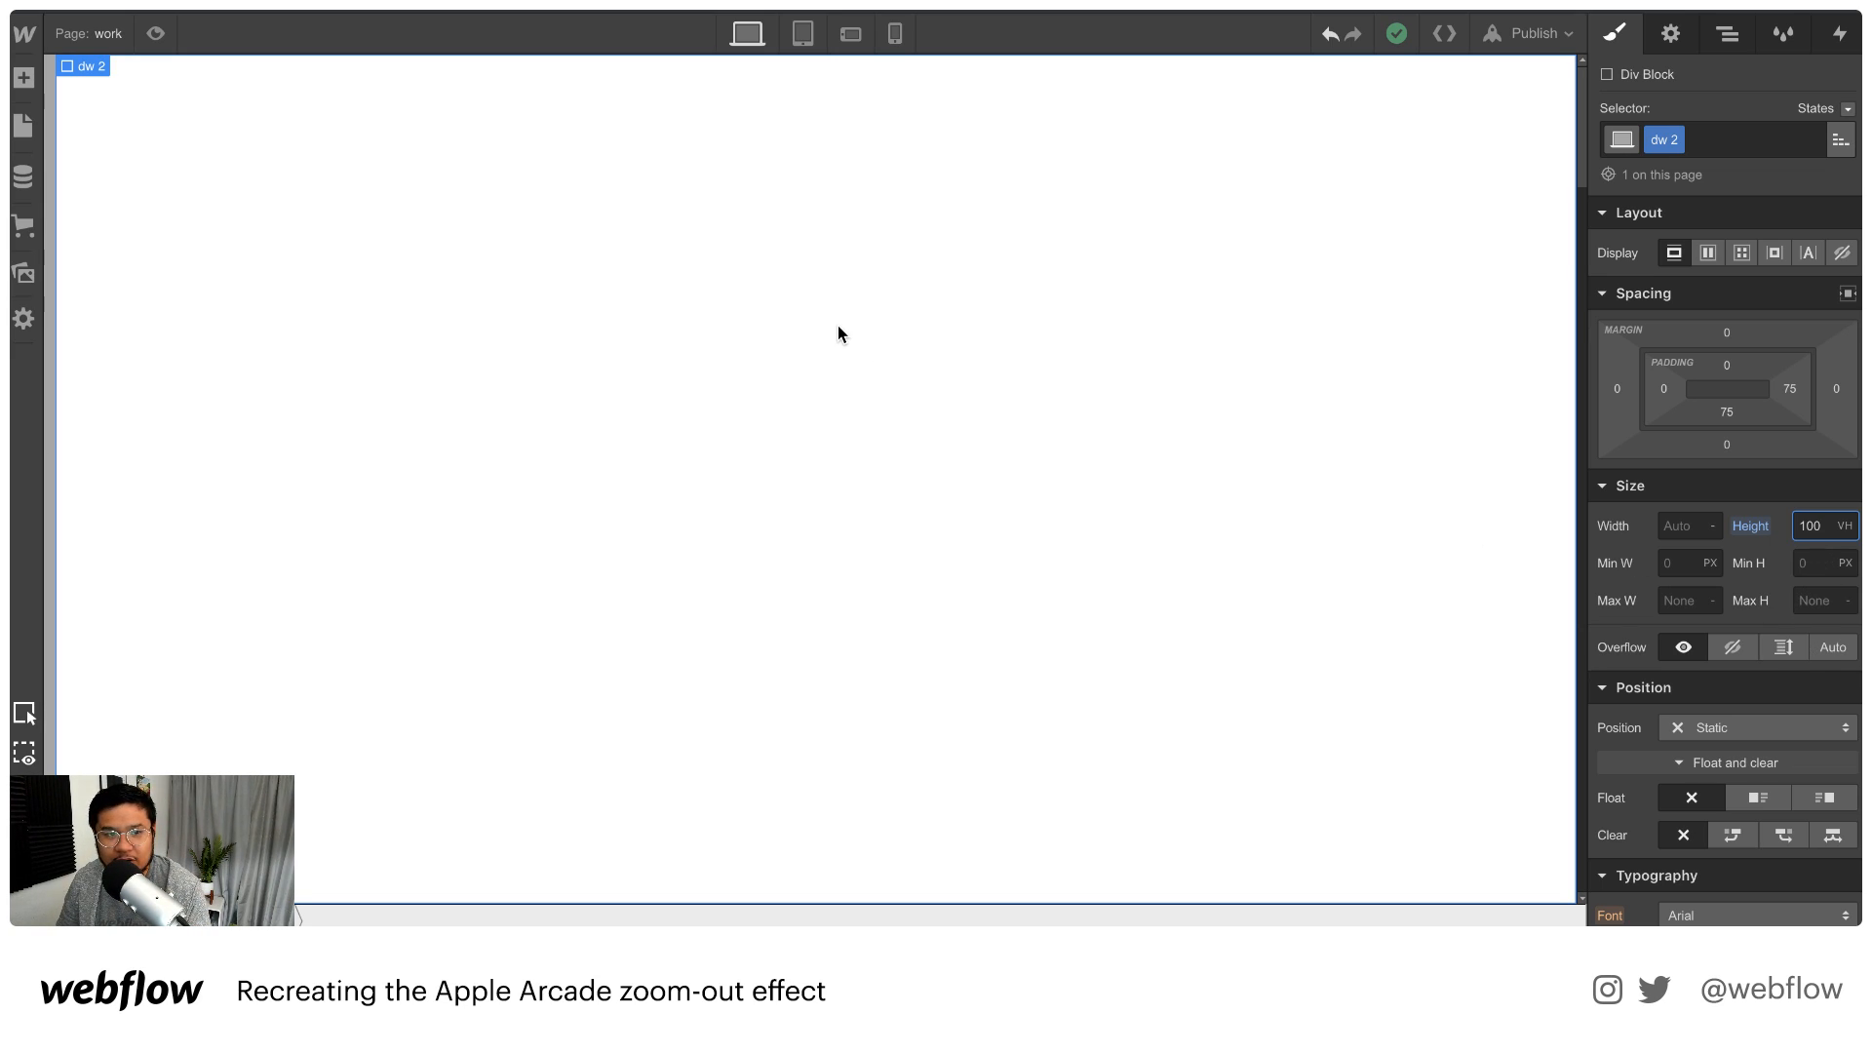
pyautogui.scroll(-2, 1717, 579)
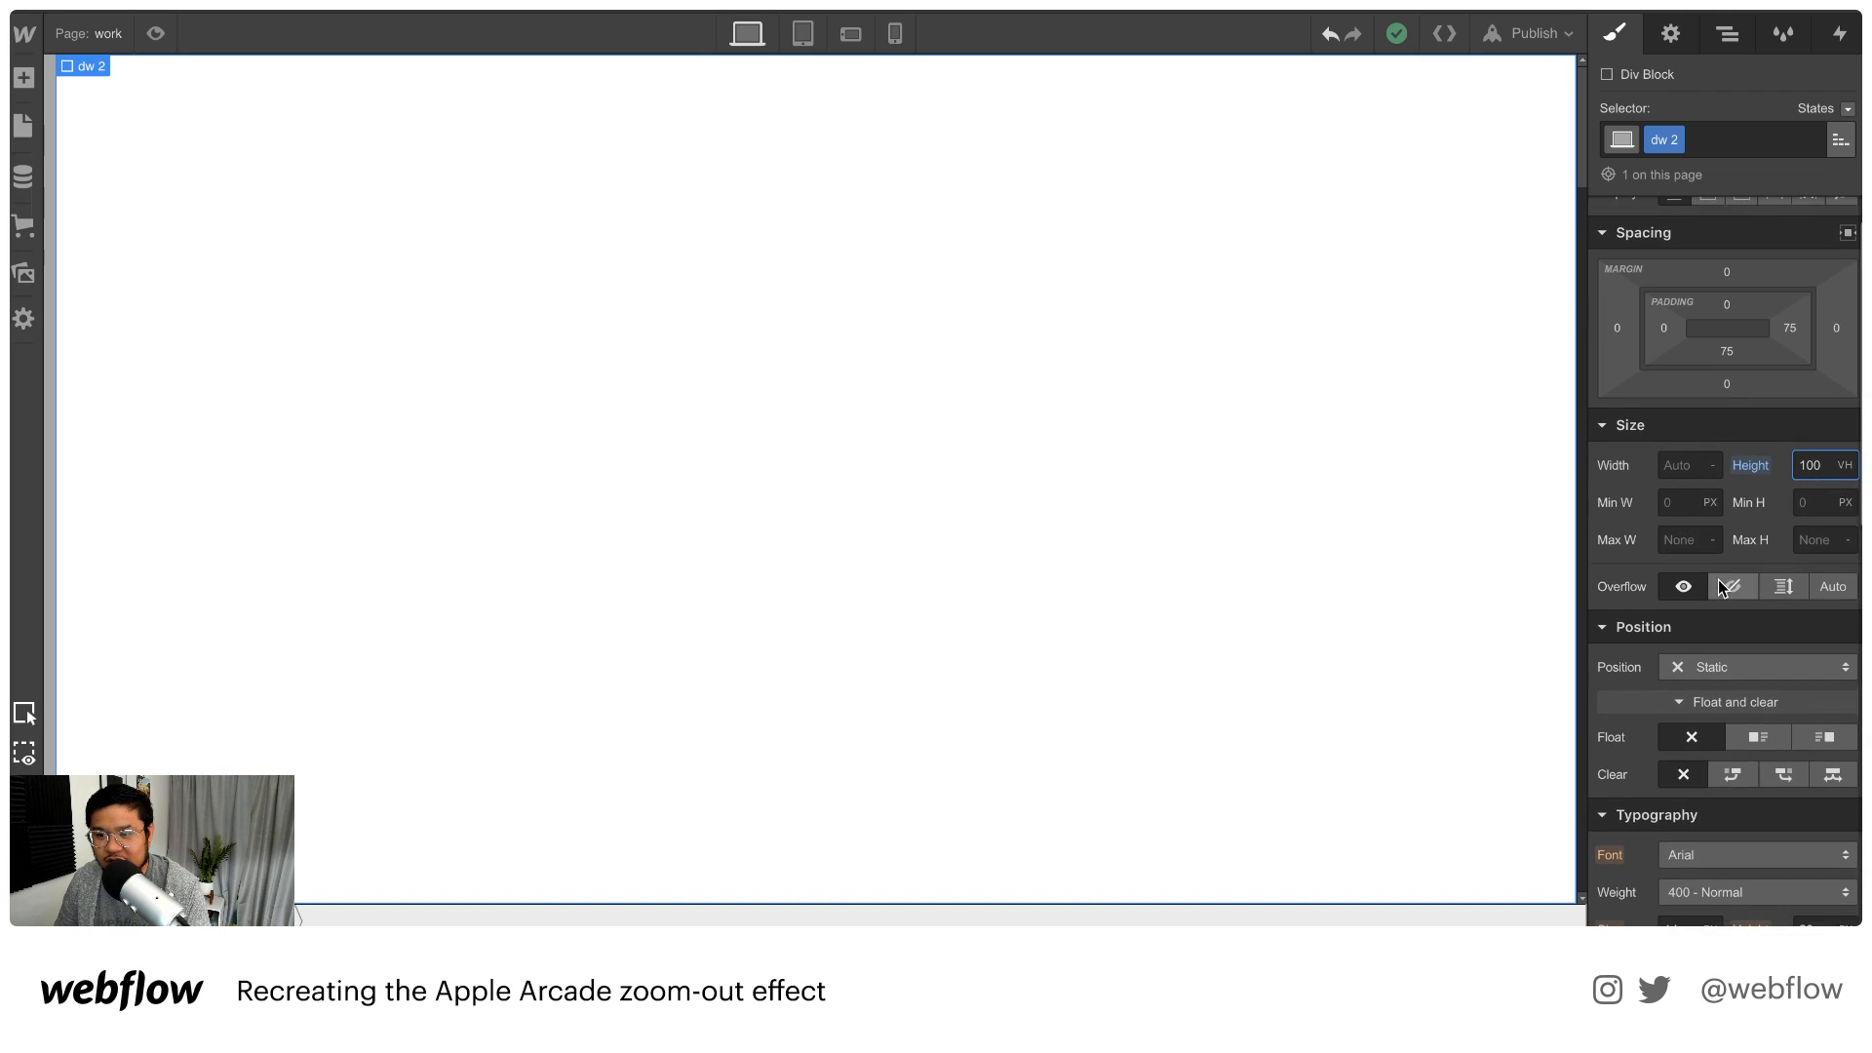
# Copy the Background Video from the Home page into the dw 2 div block on the work page
pyautogui.scroll(2, 1717, 577)
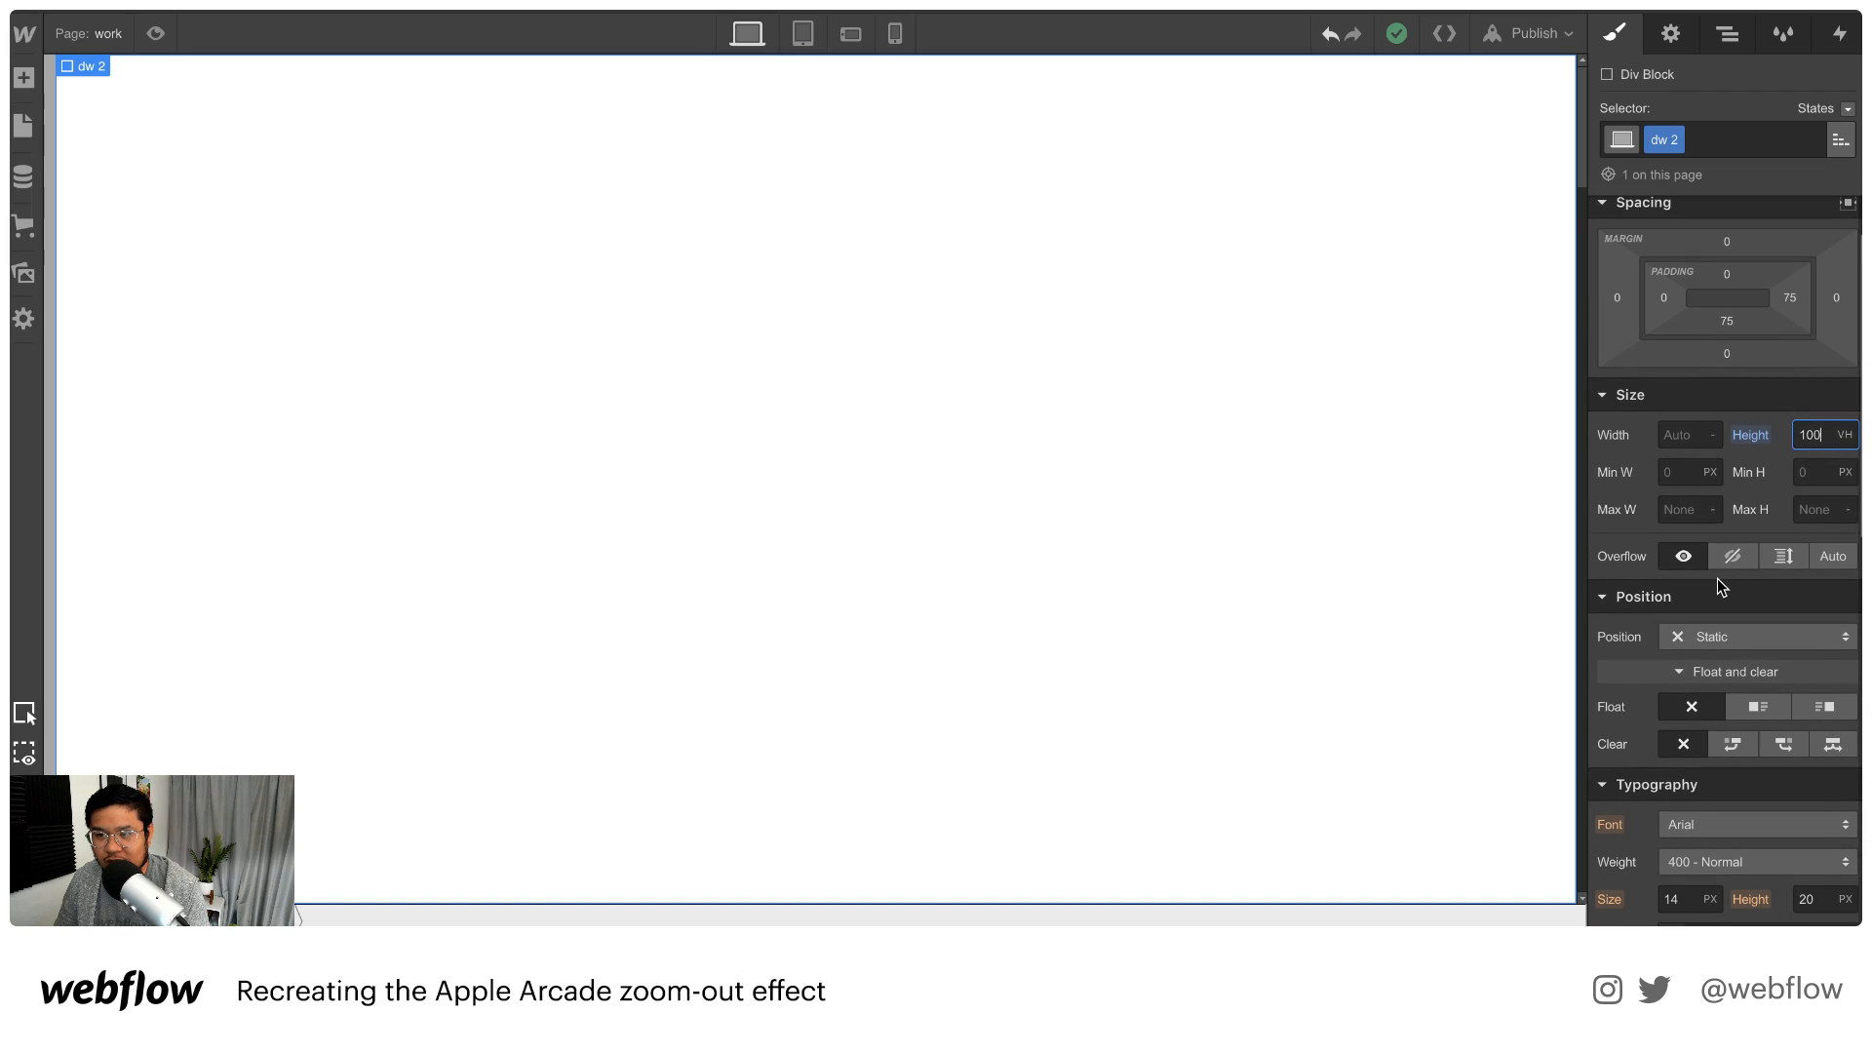
pyautogui.click(86, 33)
pyautogui.click(124, 199)
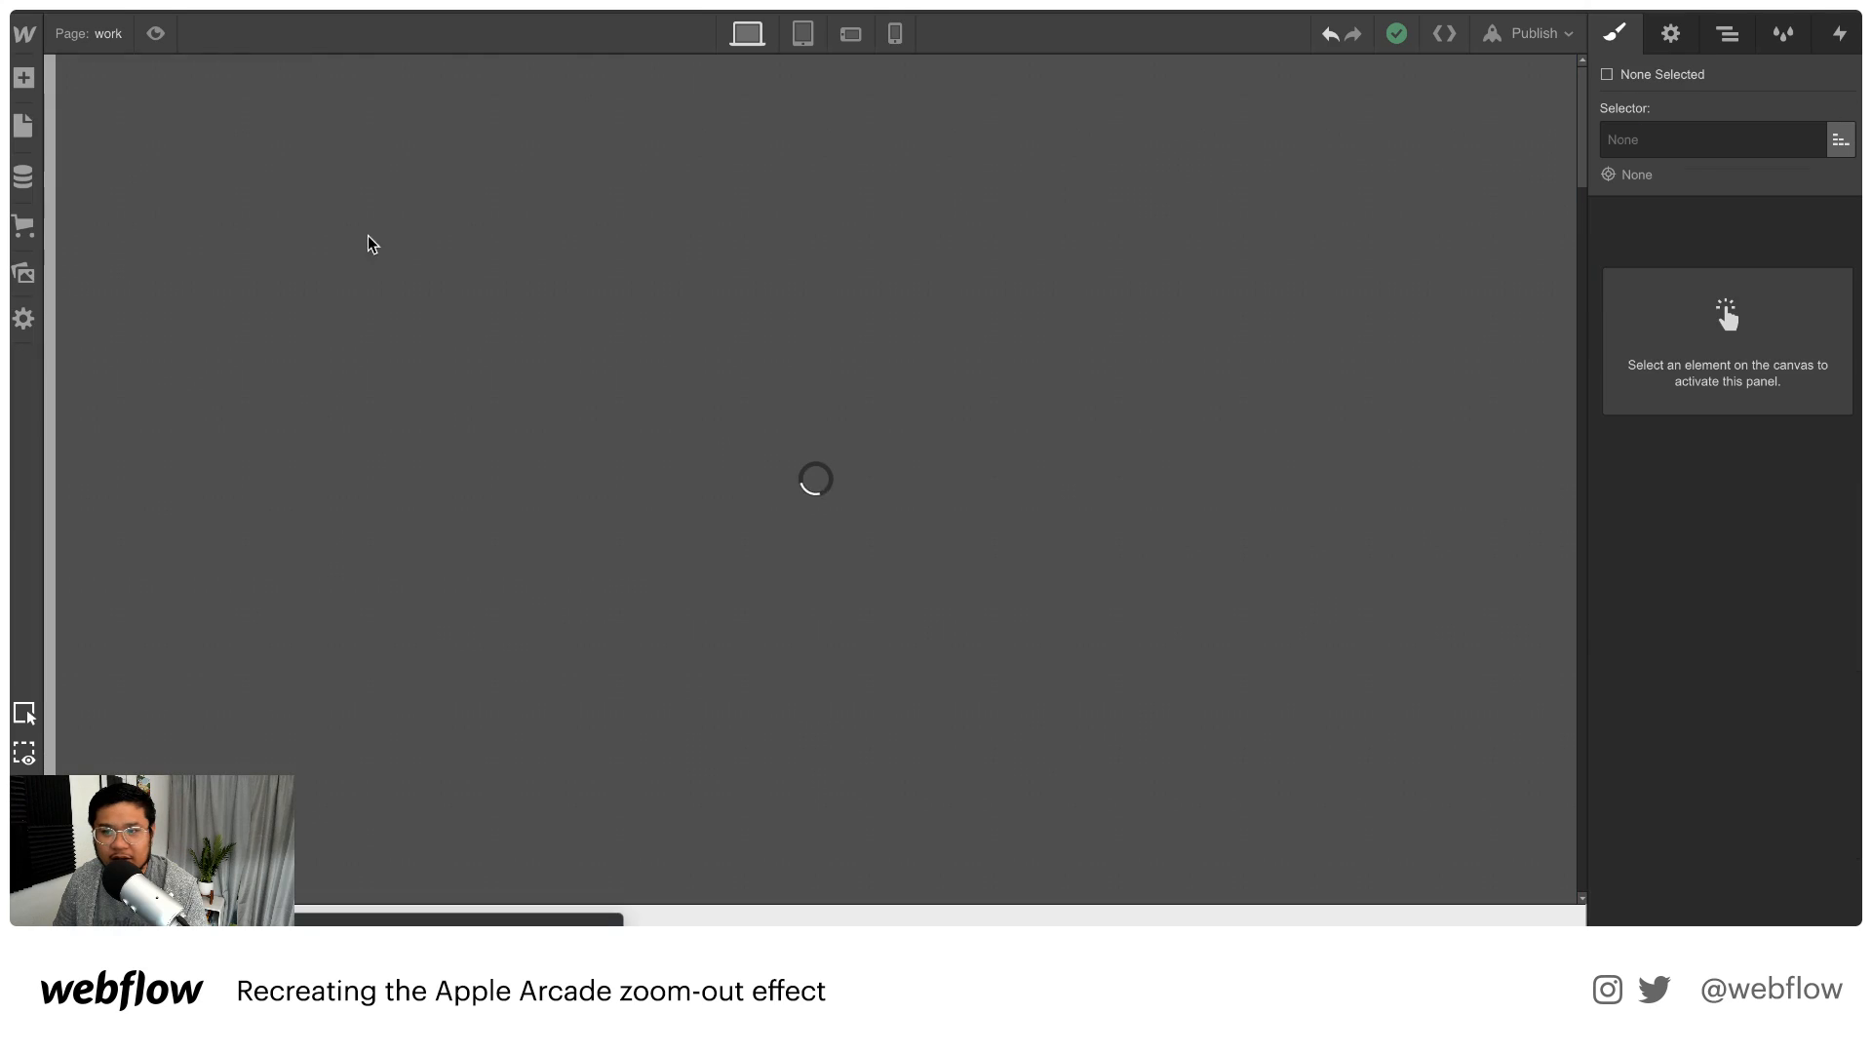
pyautogui.click(1726, 33)
pyautogui.click(1711, 195)
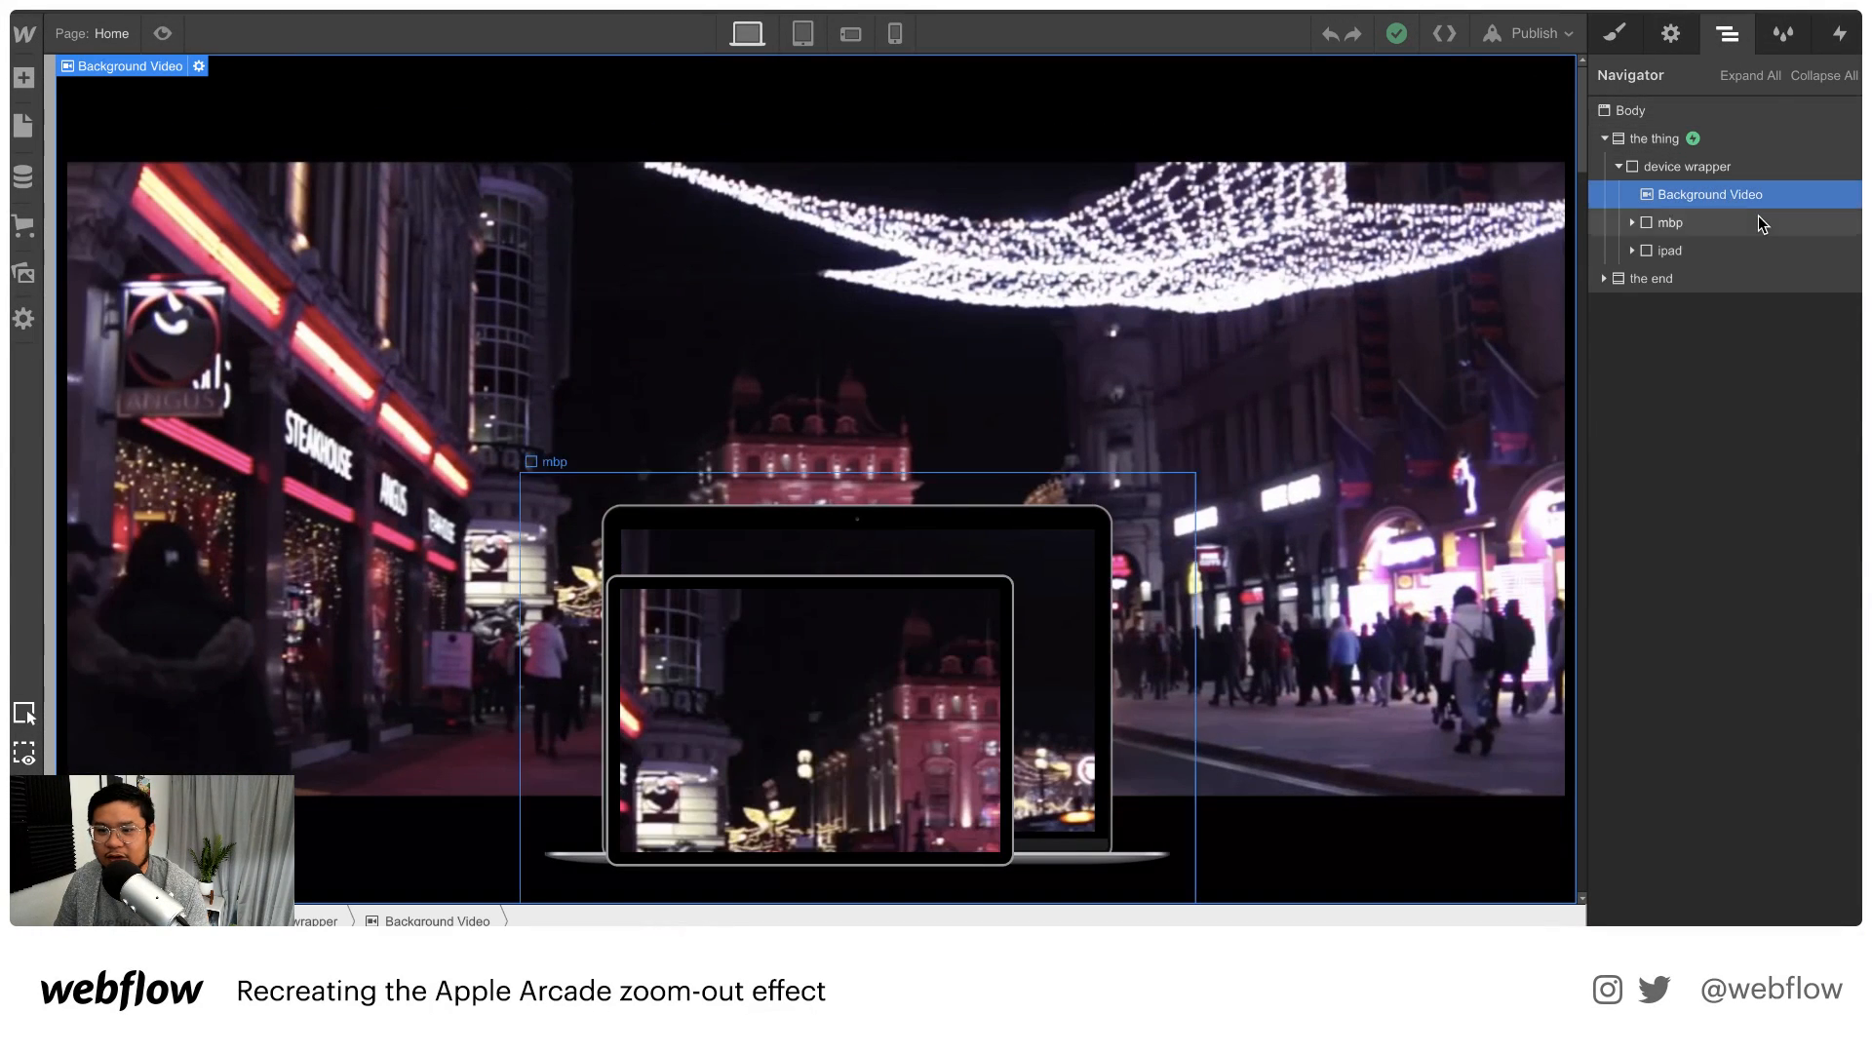
pyautogui.click(85, 33)
pyautogui.click(138, 243)
pyautogui.click(1667, 172)
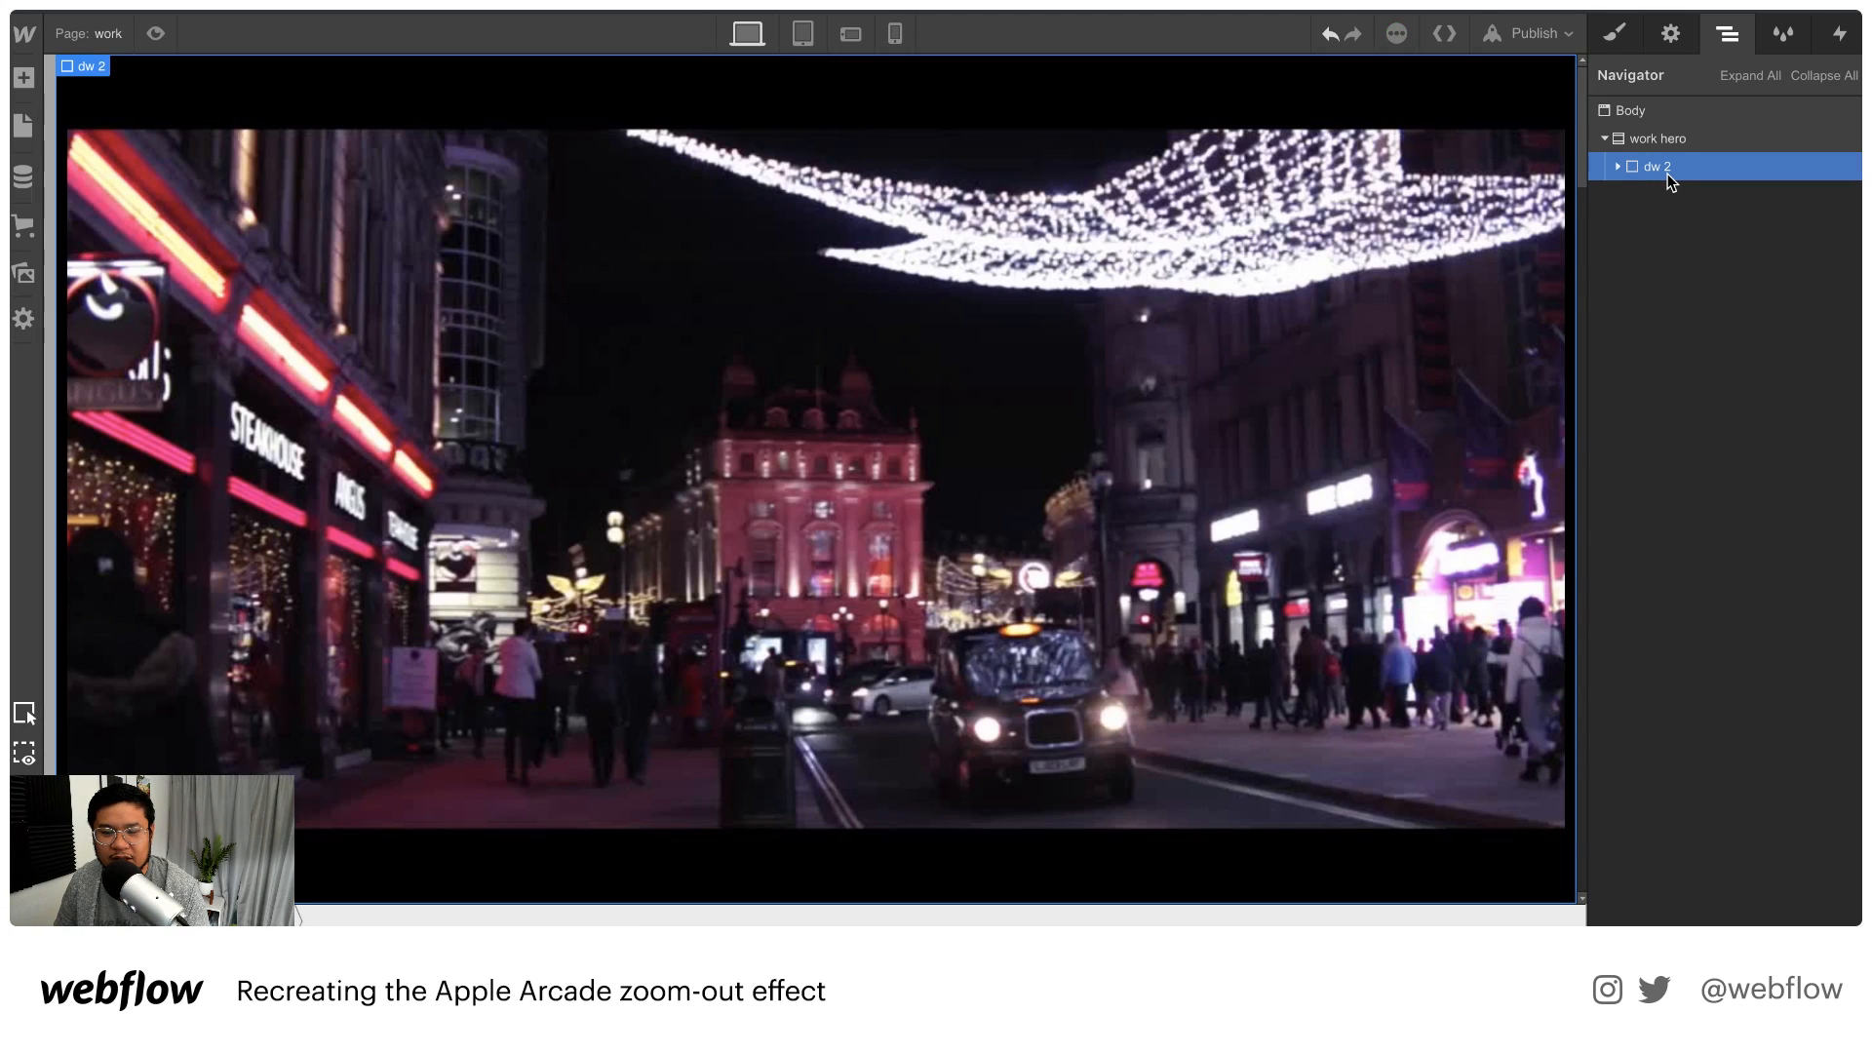
pyautogui.moveTo(1581, 105)
pyautogui.mouseDown()
pyautogui.moveTo(1591, 218)
pyautogui.moveTo(1581, 86)
pyautogui.moveTo(1572, 244)
pyautogui.moveTo(1569, 79)
pyautogui.moveTo(1574, 282)
pyautogui.moveTo(1571, 72)
pyautogui.mouseUp()
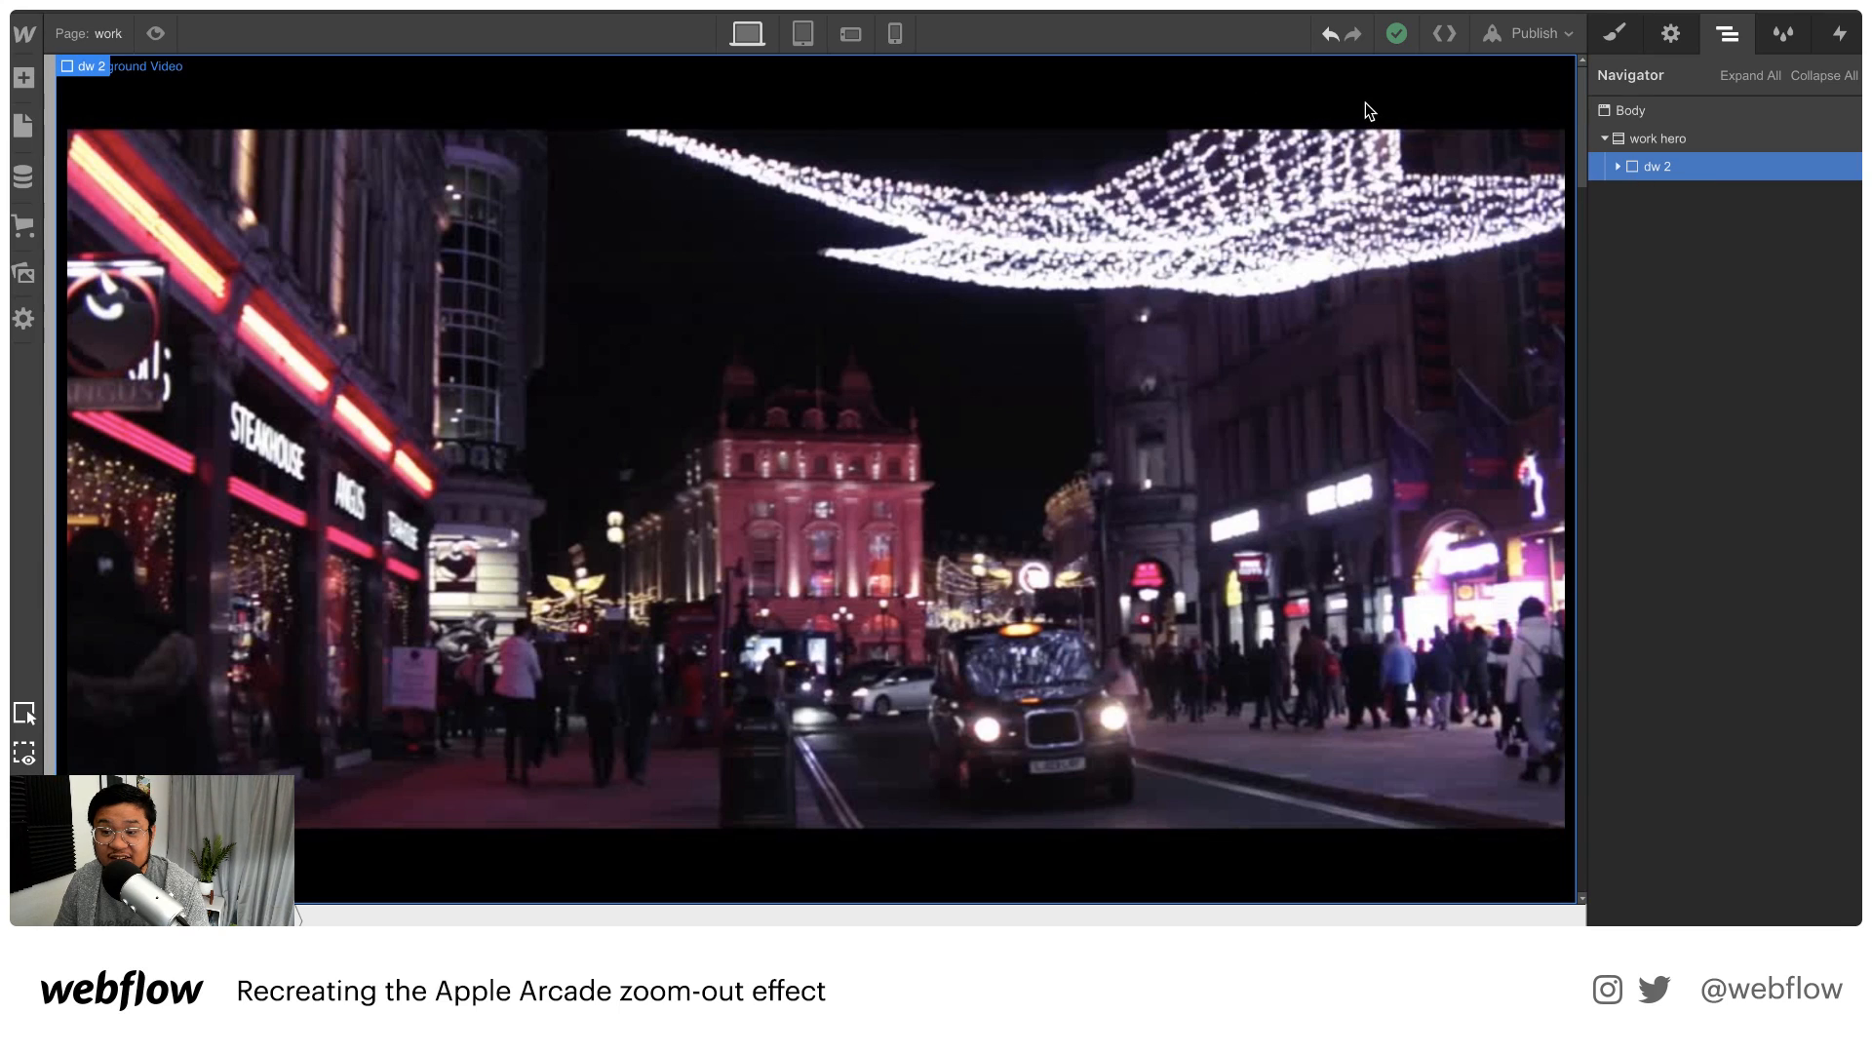
# Make the dw 2 div block sticky with a top offset of 0 and check how it behaves when the page scrolls
pyautogui.click(1611, 41)
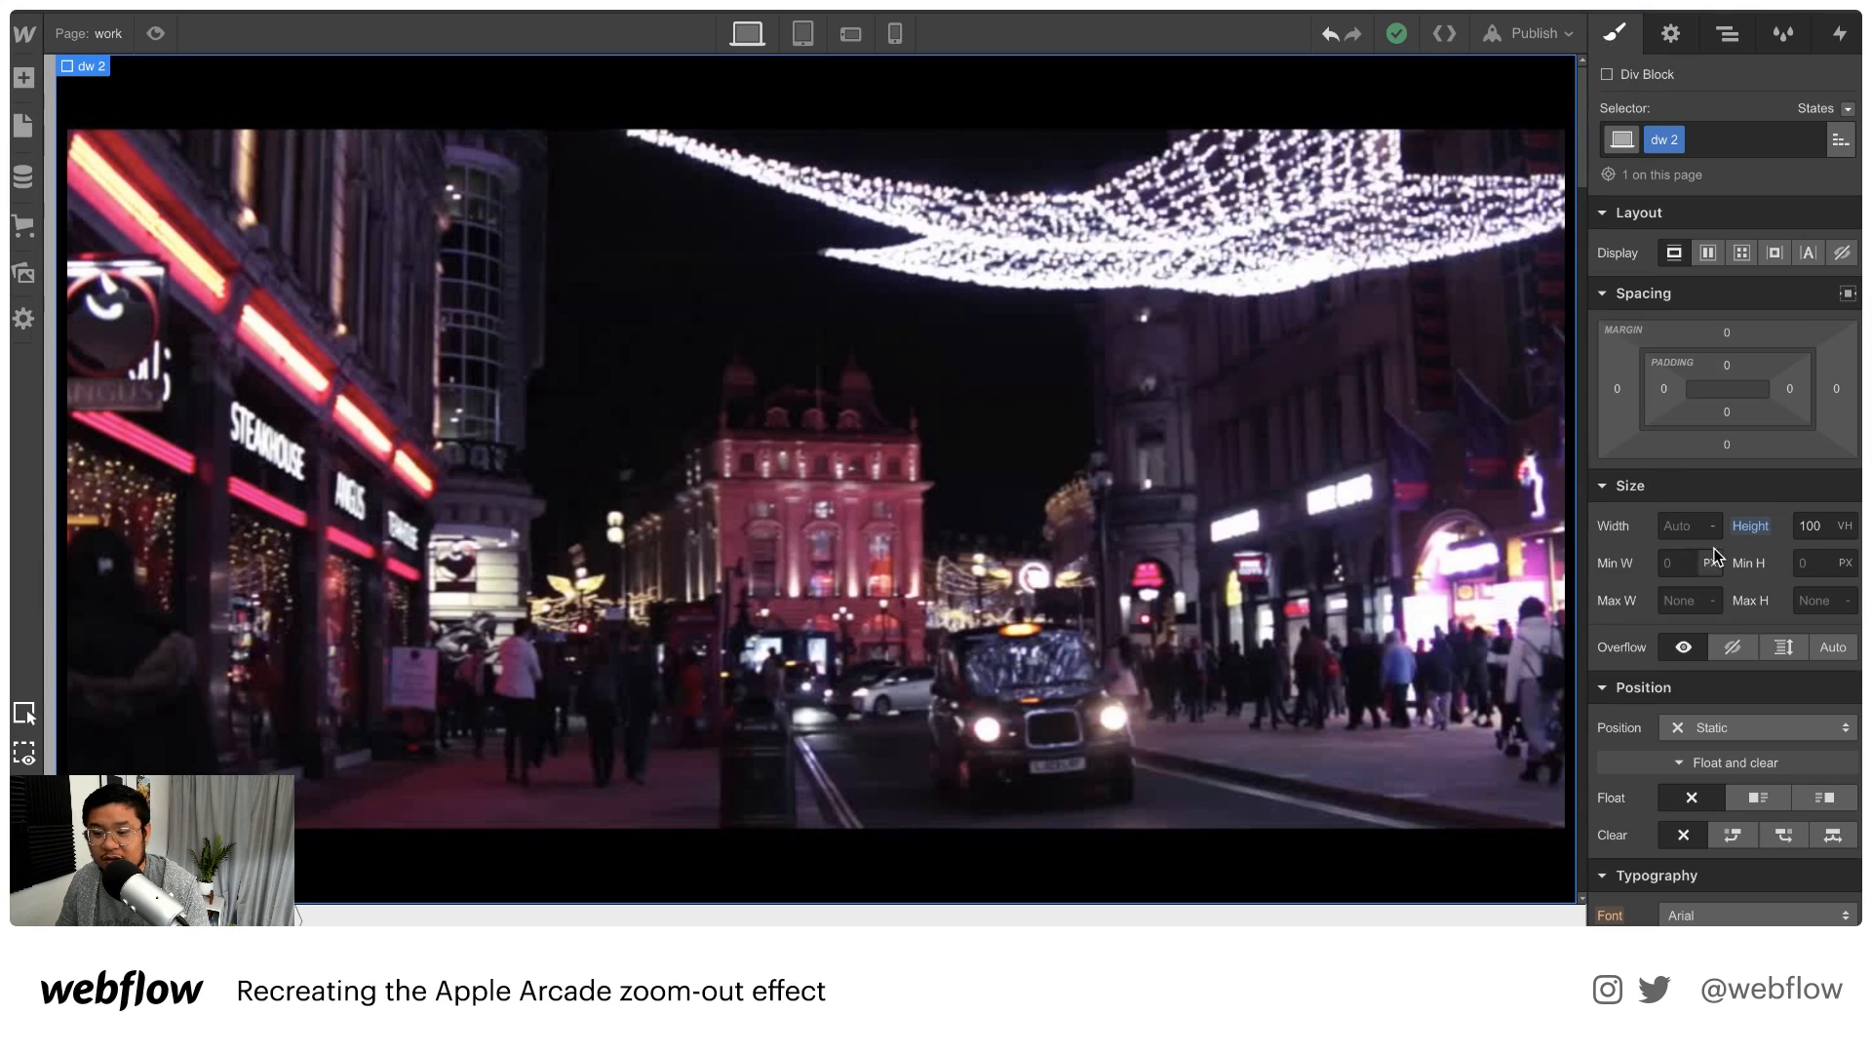
pyautogui.scroll(-1, 1713, 526)
pyautogui.scroll(-2, 1716, 527)
pyautogui.click(1708, 588)
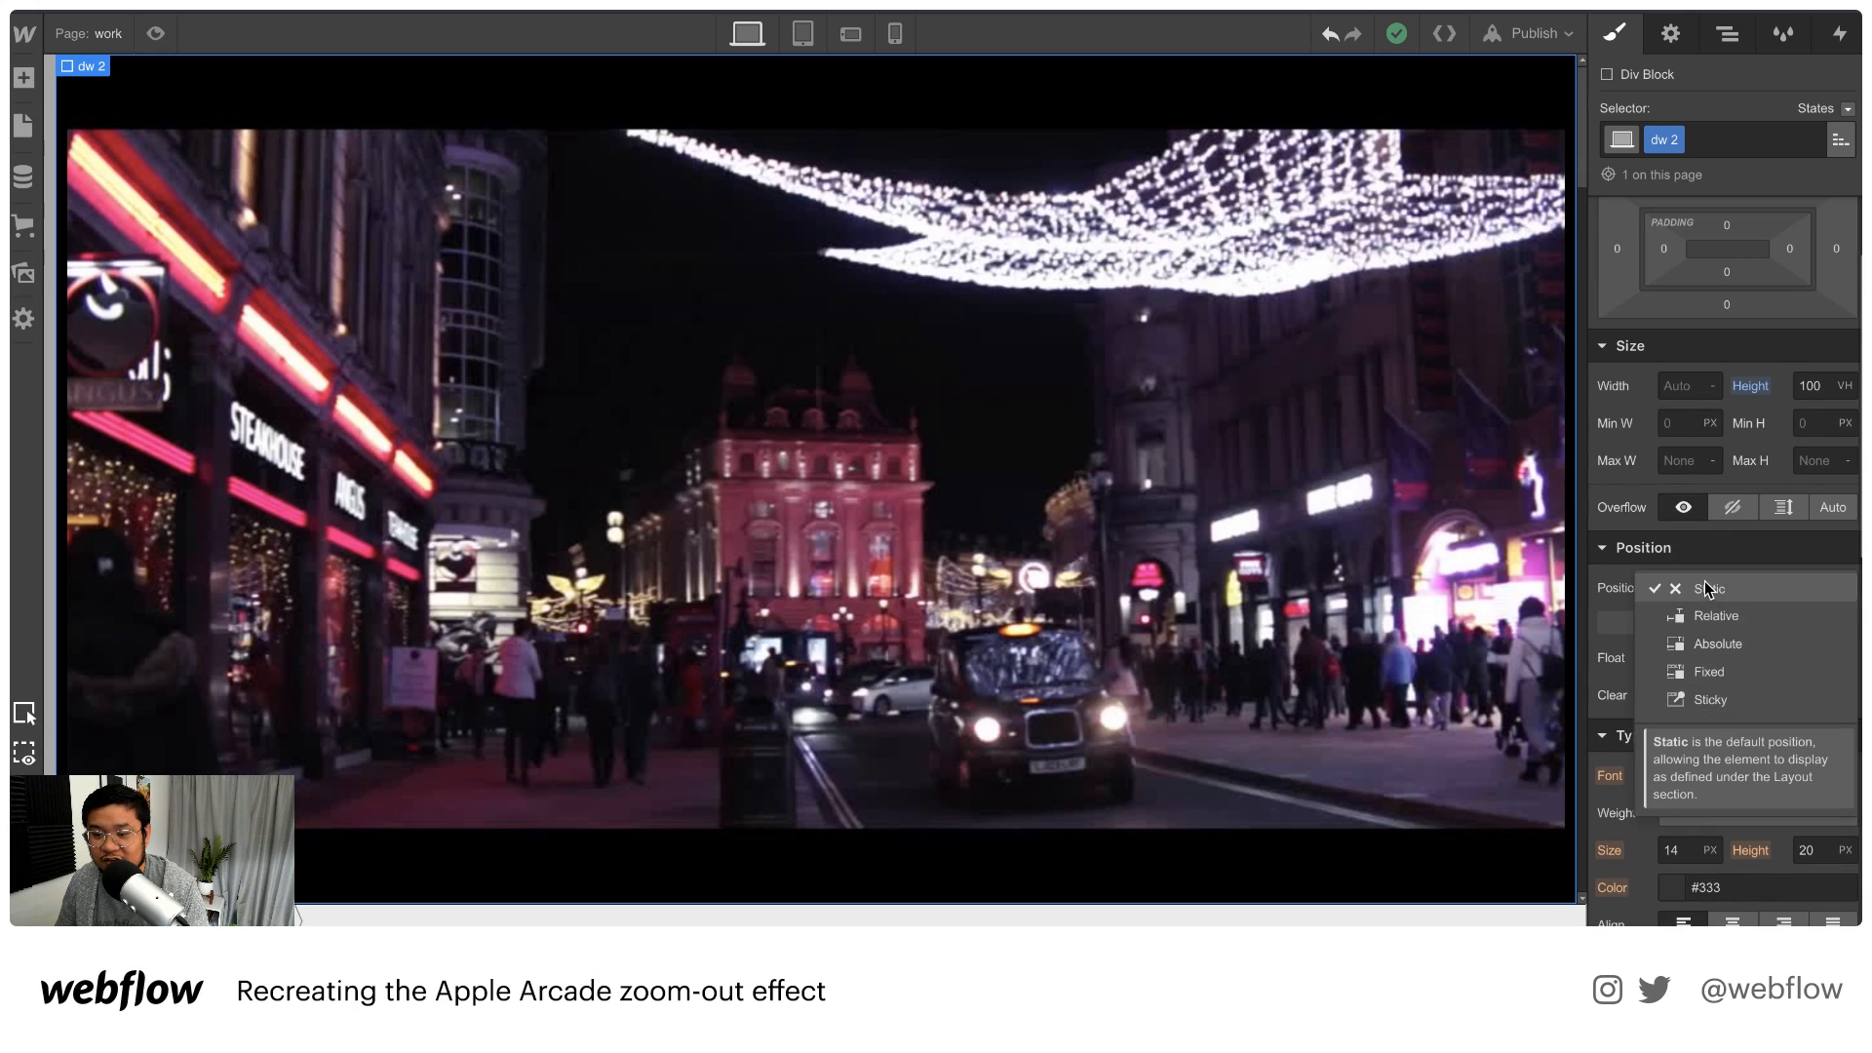
pyautogui.click(1713, 700)
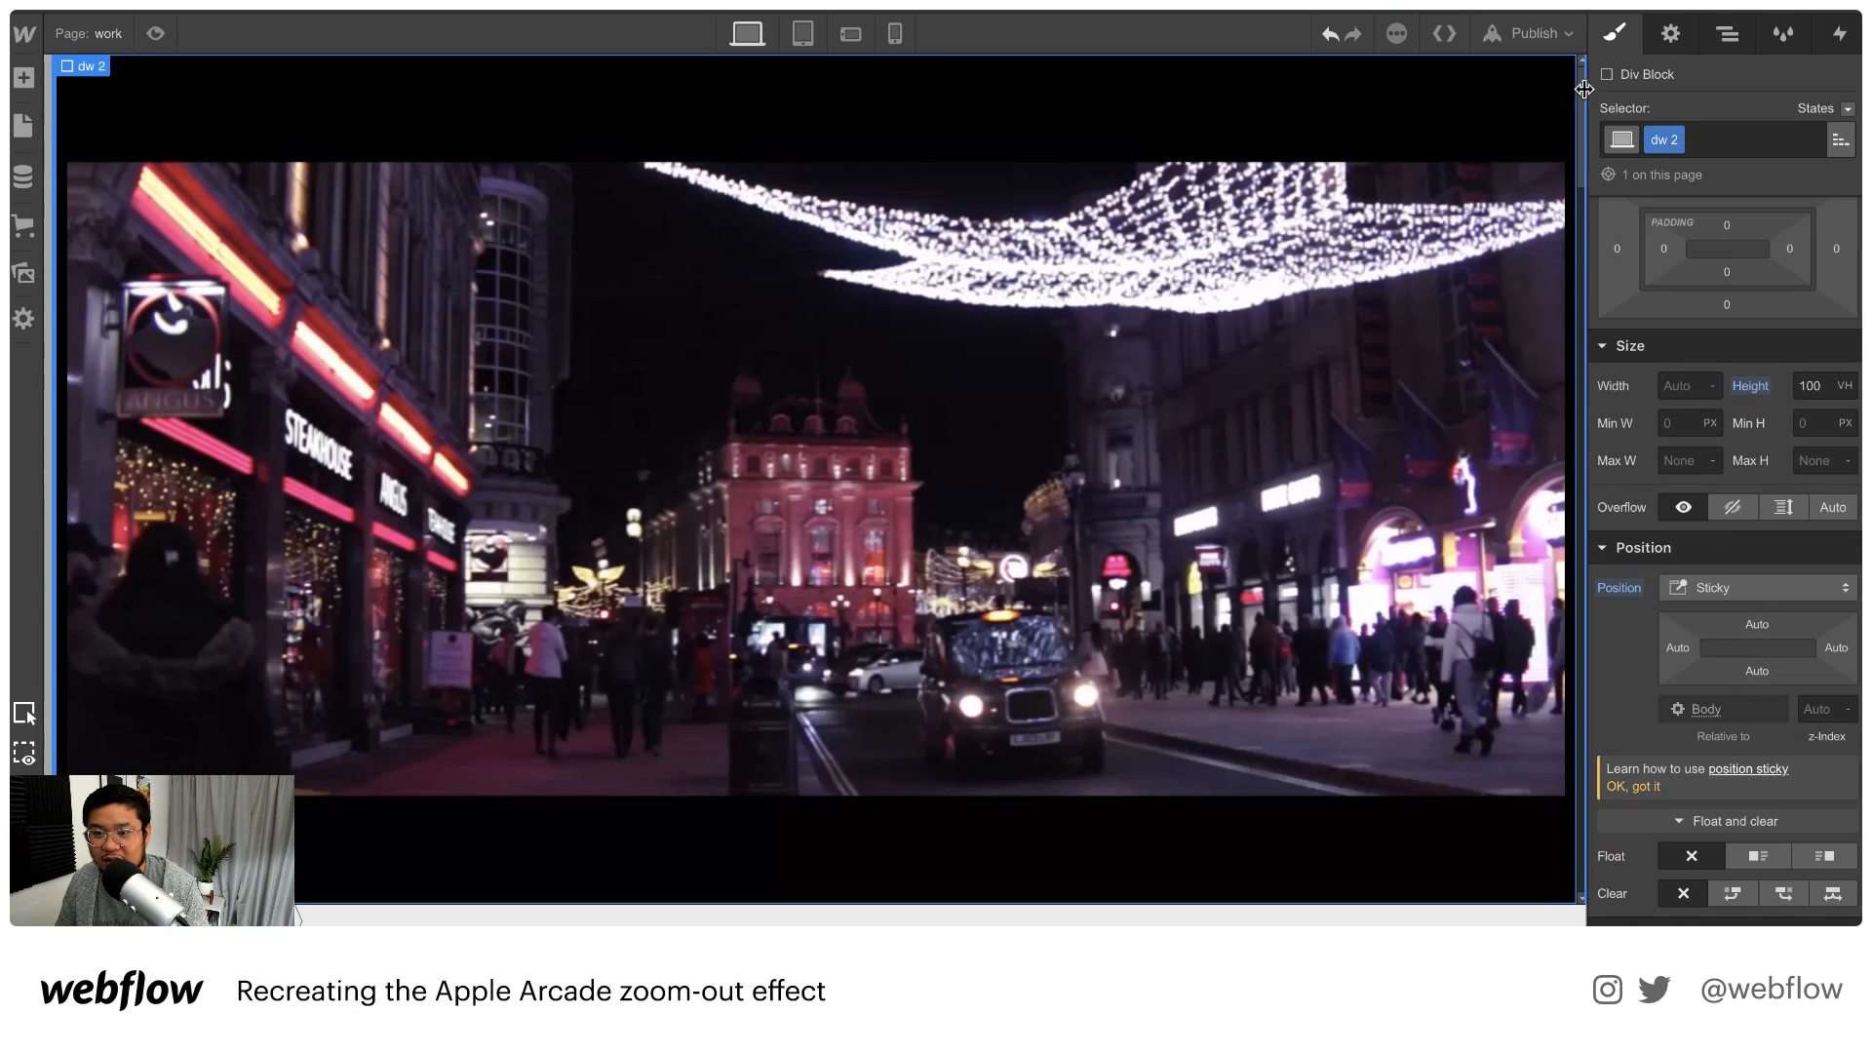
pyautogui.moveTo(1583, 95)
pyautogui.mouseDown()
pyautogui.moveTo(1588, 247)
pyautogui.moveTo(1580, 131)
pyautogui.mouseUp()
pyautogui.click(1758, 625)
pyautogui.write('0')
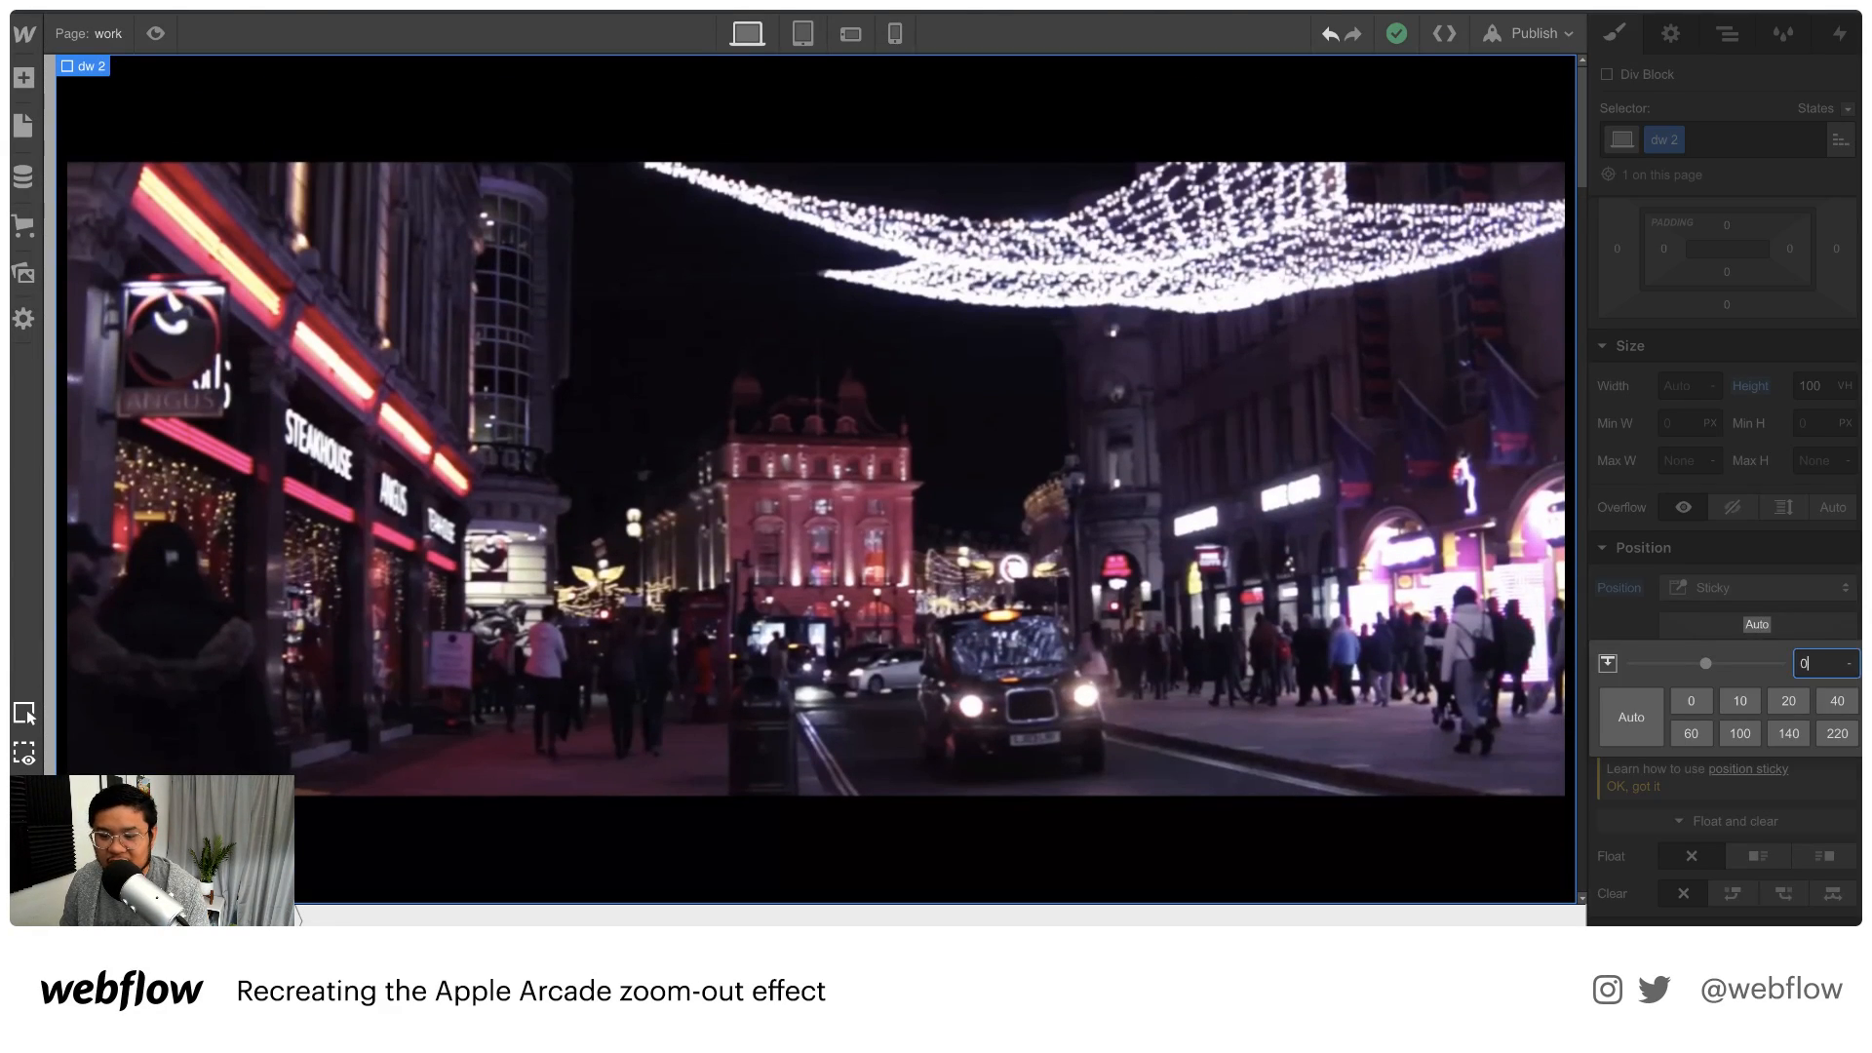
pyautogui.press('Return')
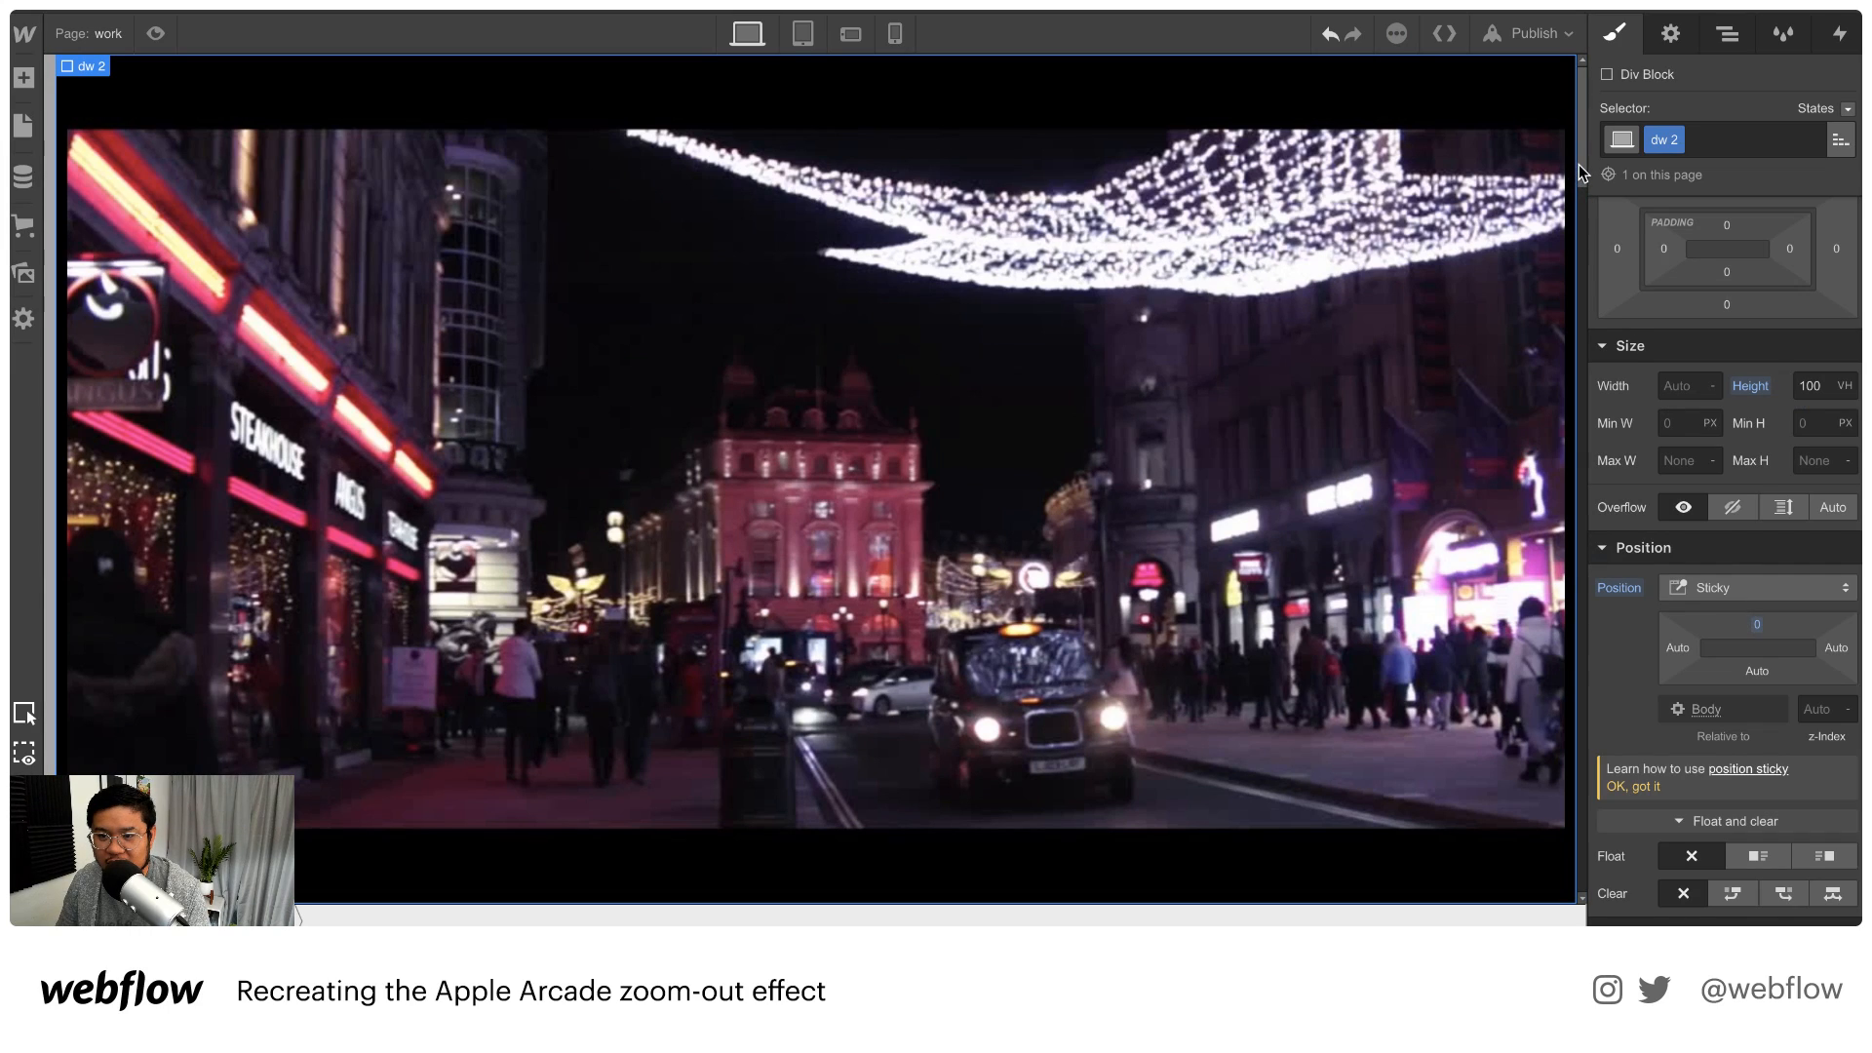
pyautogui.moveTo(1581, 207); pyautogui.dragTo(1579, 60)
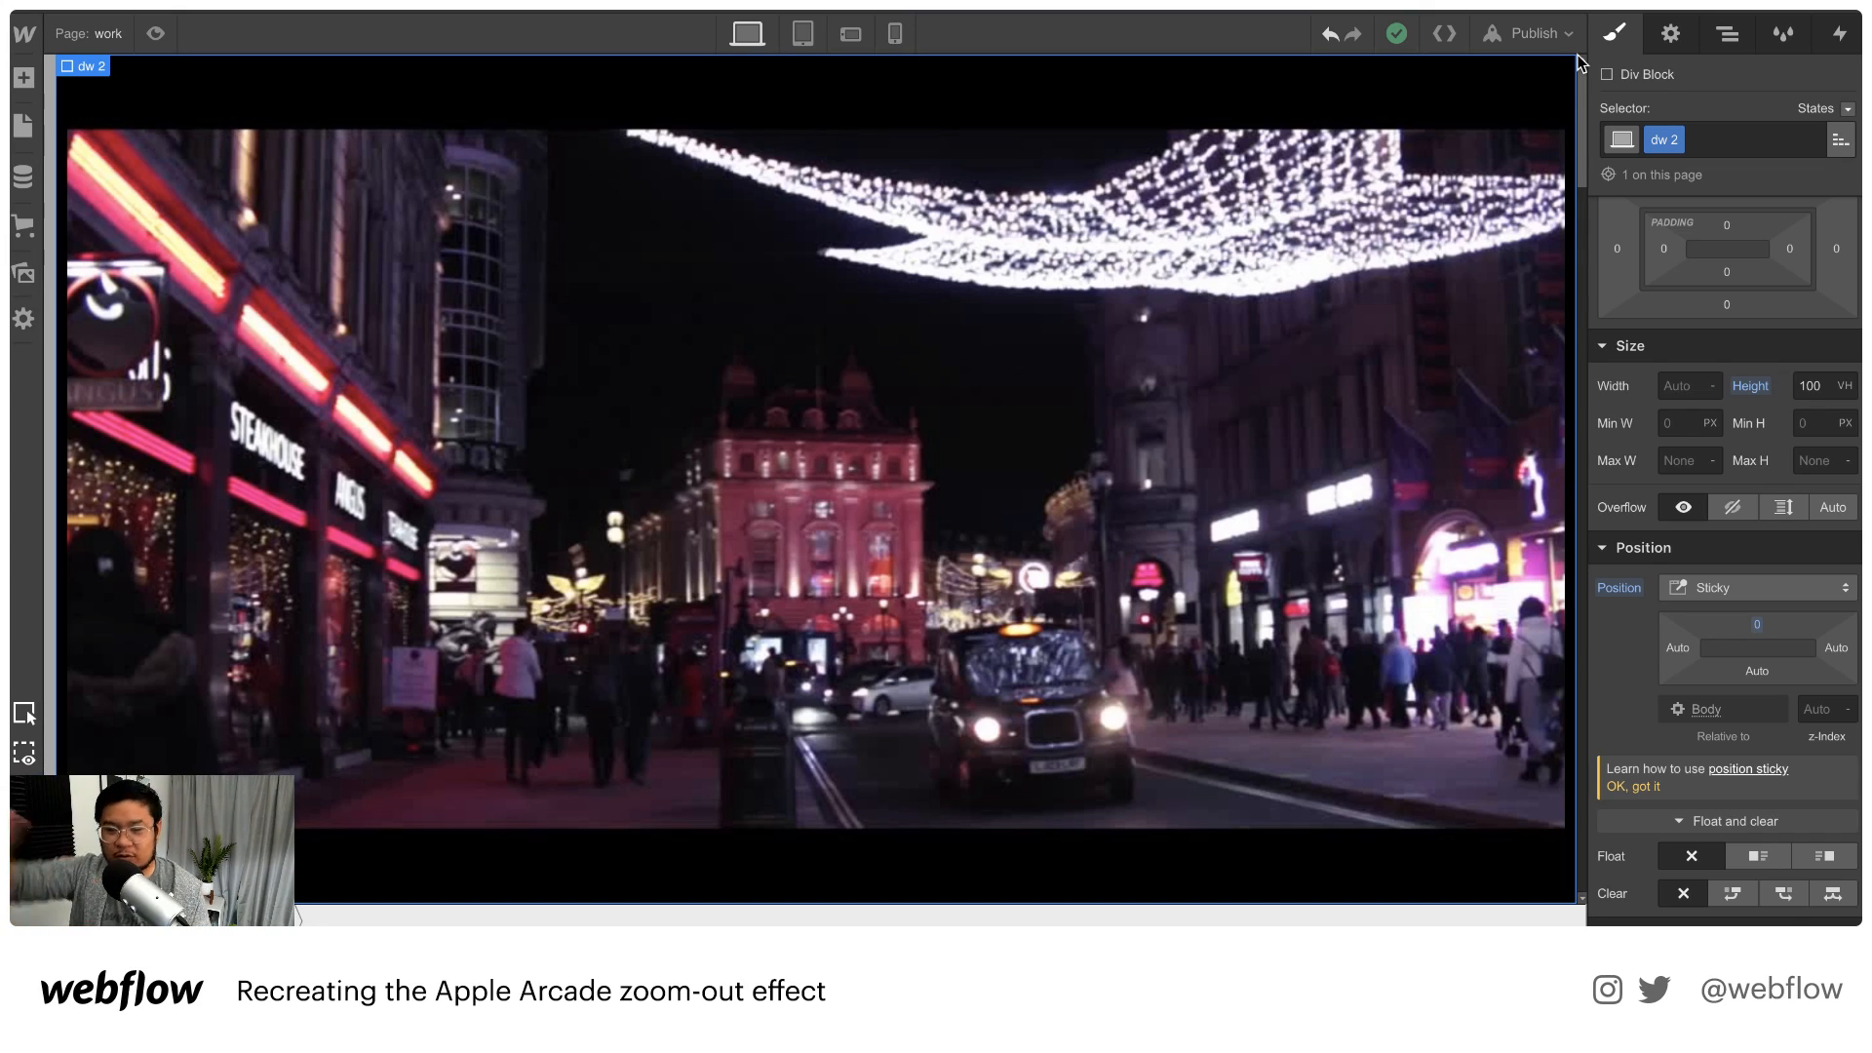
# Add a new section below the work hero section and give it the new class "section 2"
pyautogui.click(1727, 33)
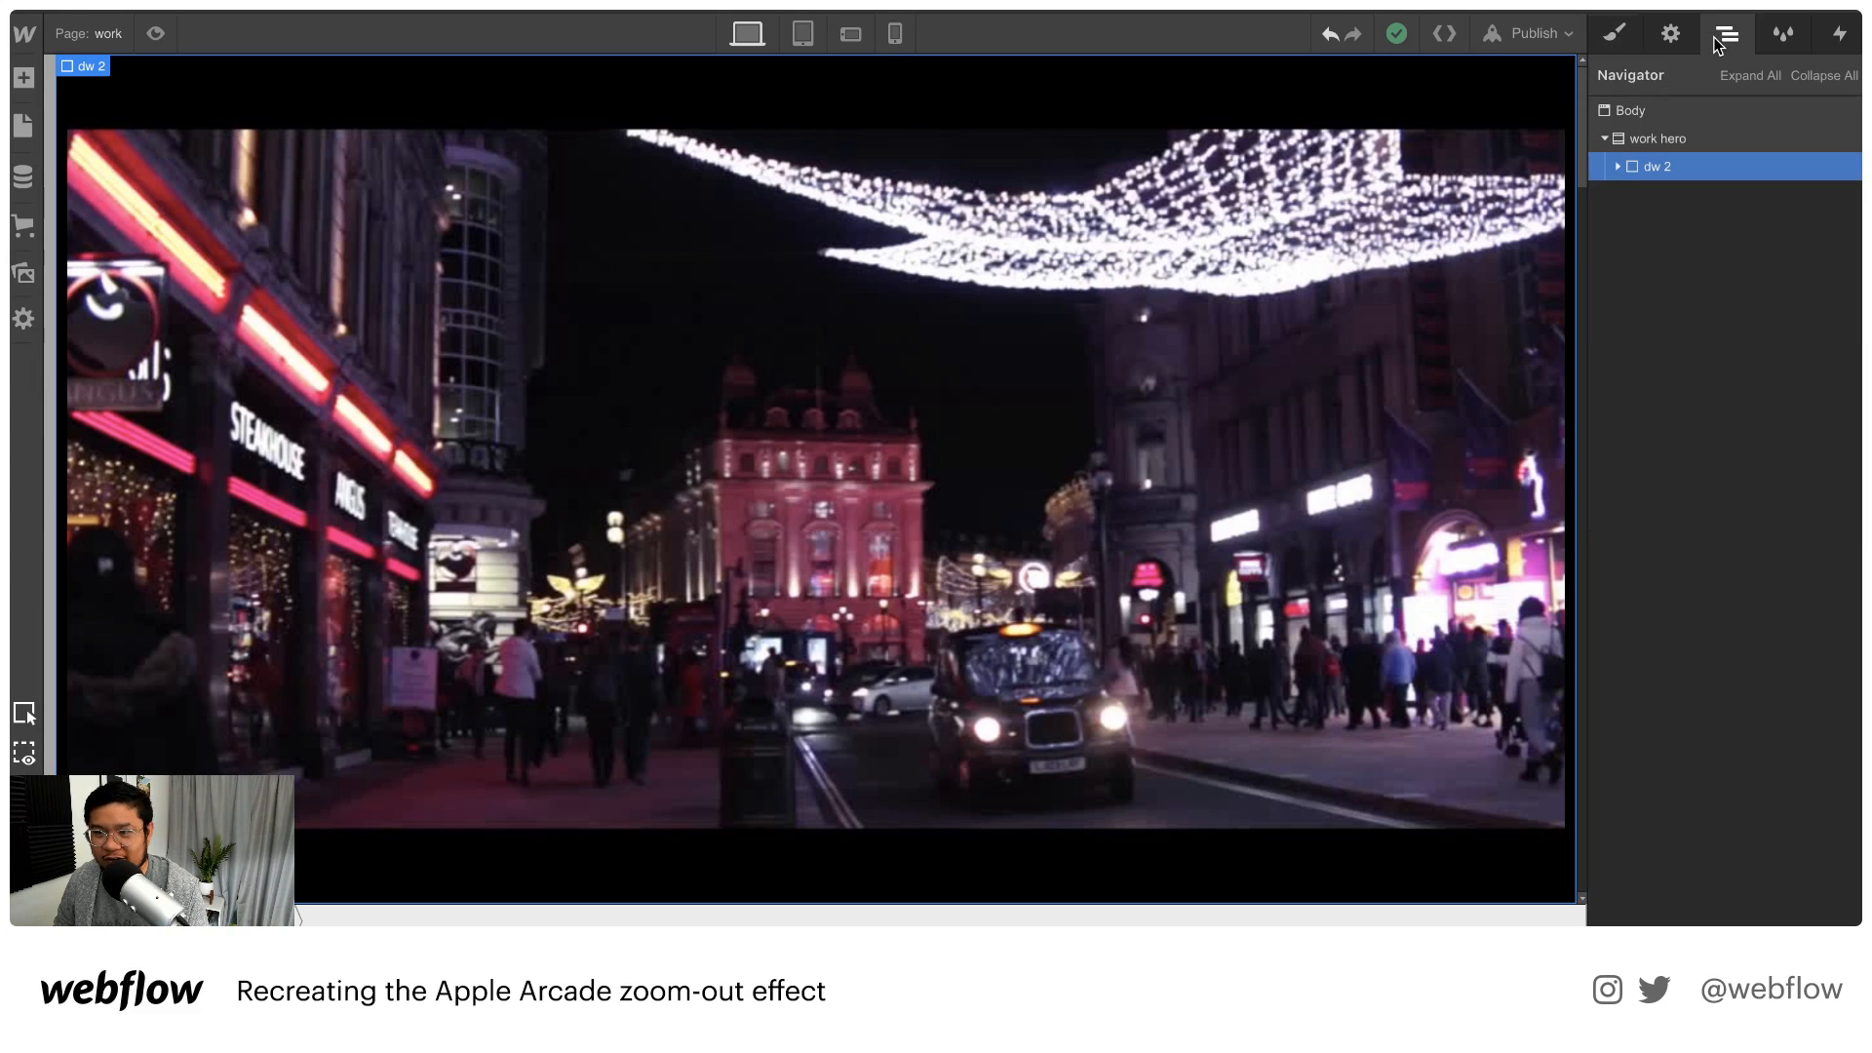
pyautogui.click(1667, 144)
pyautogui.press('a')
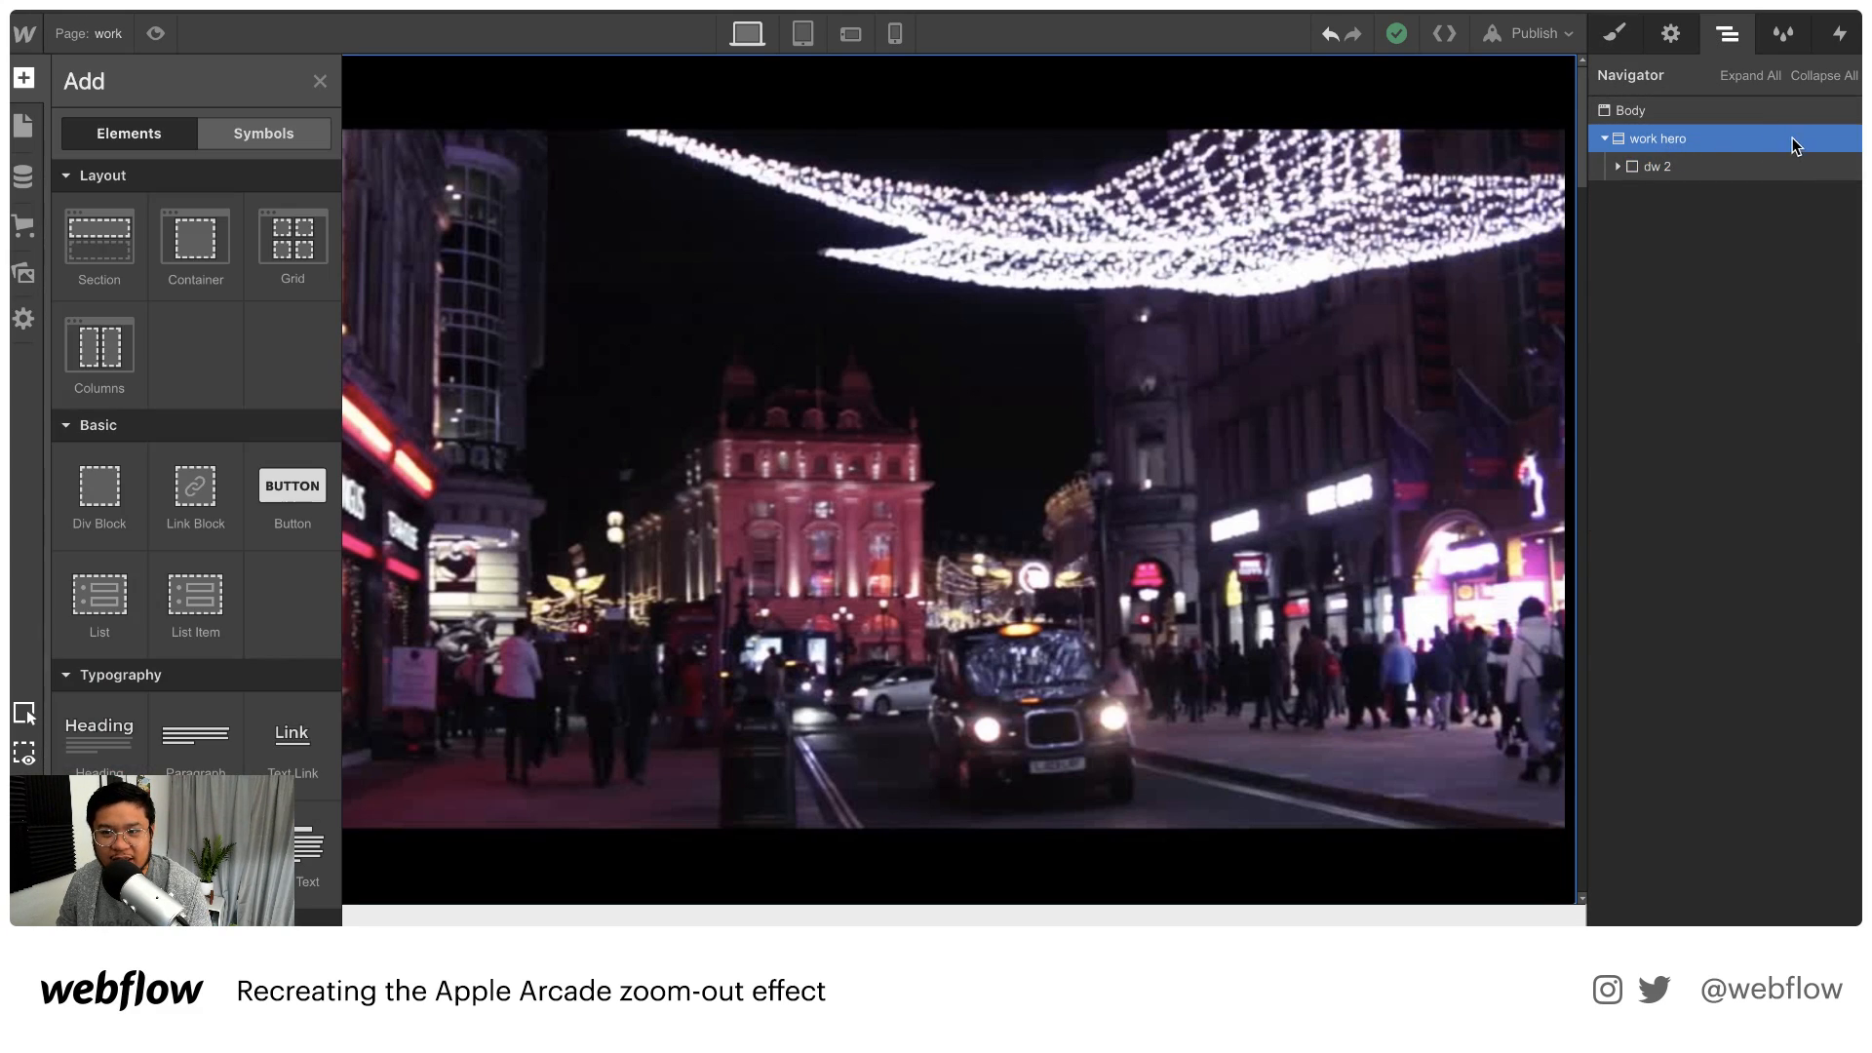
pyautogui.moveTo(99, 244); pyautogui.dragTo(1667, 147)
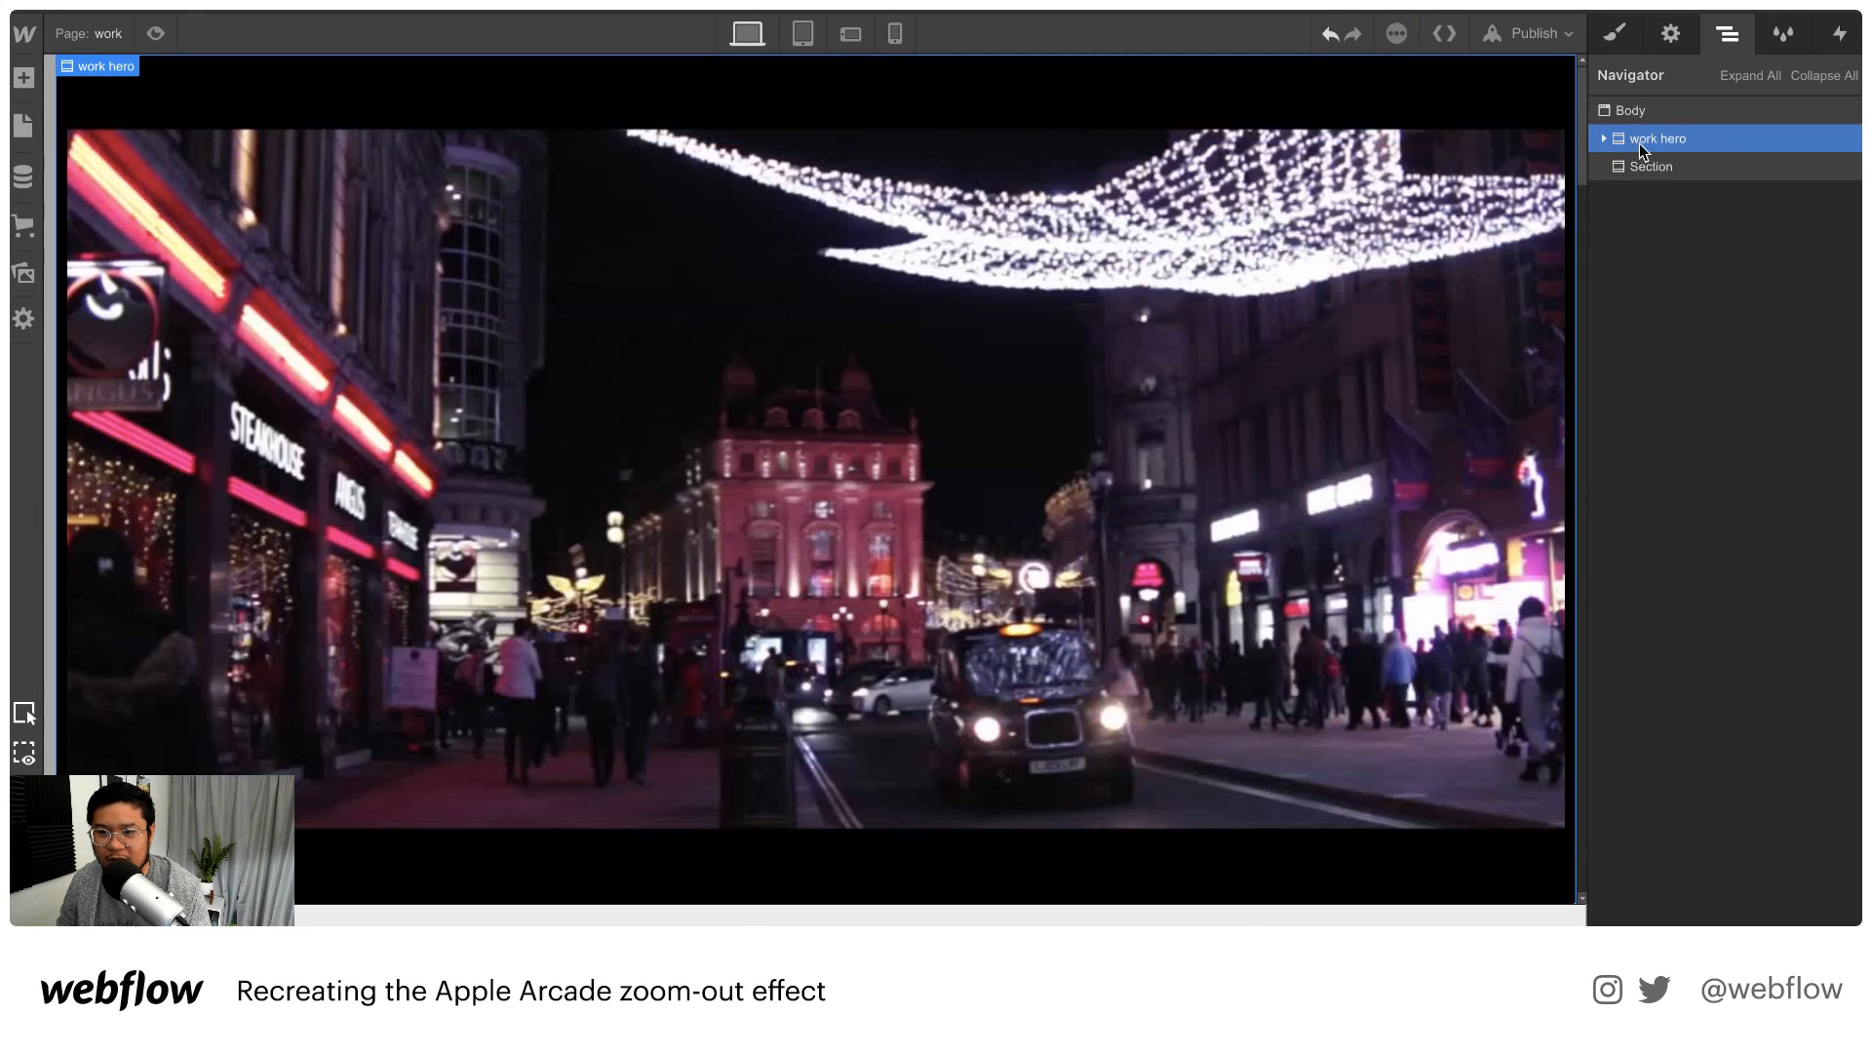
pyautogui.click(1651, 174)
pyautogui.click(1620, 39)
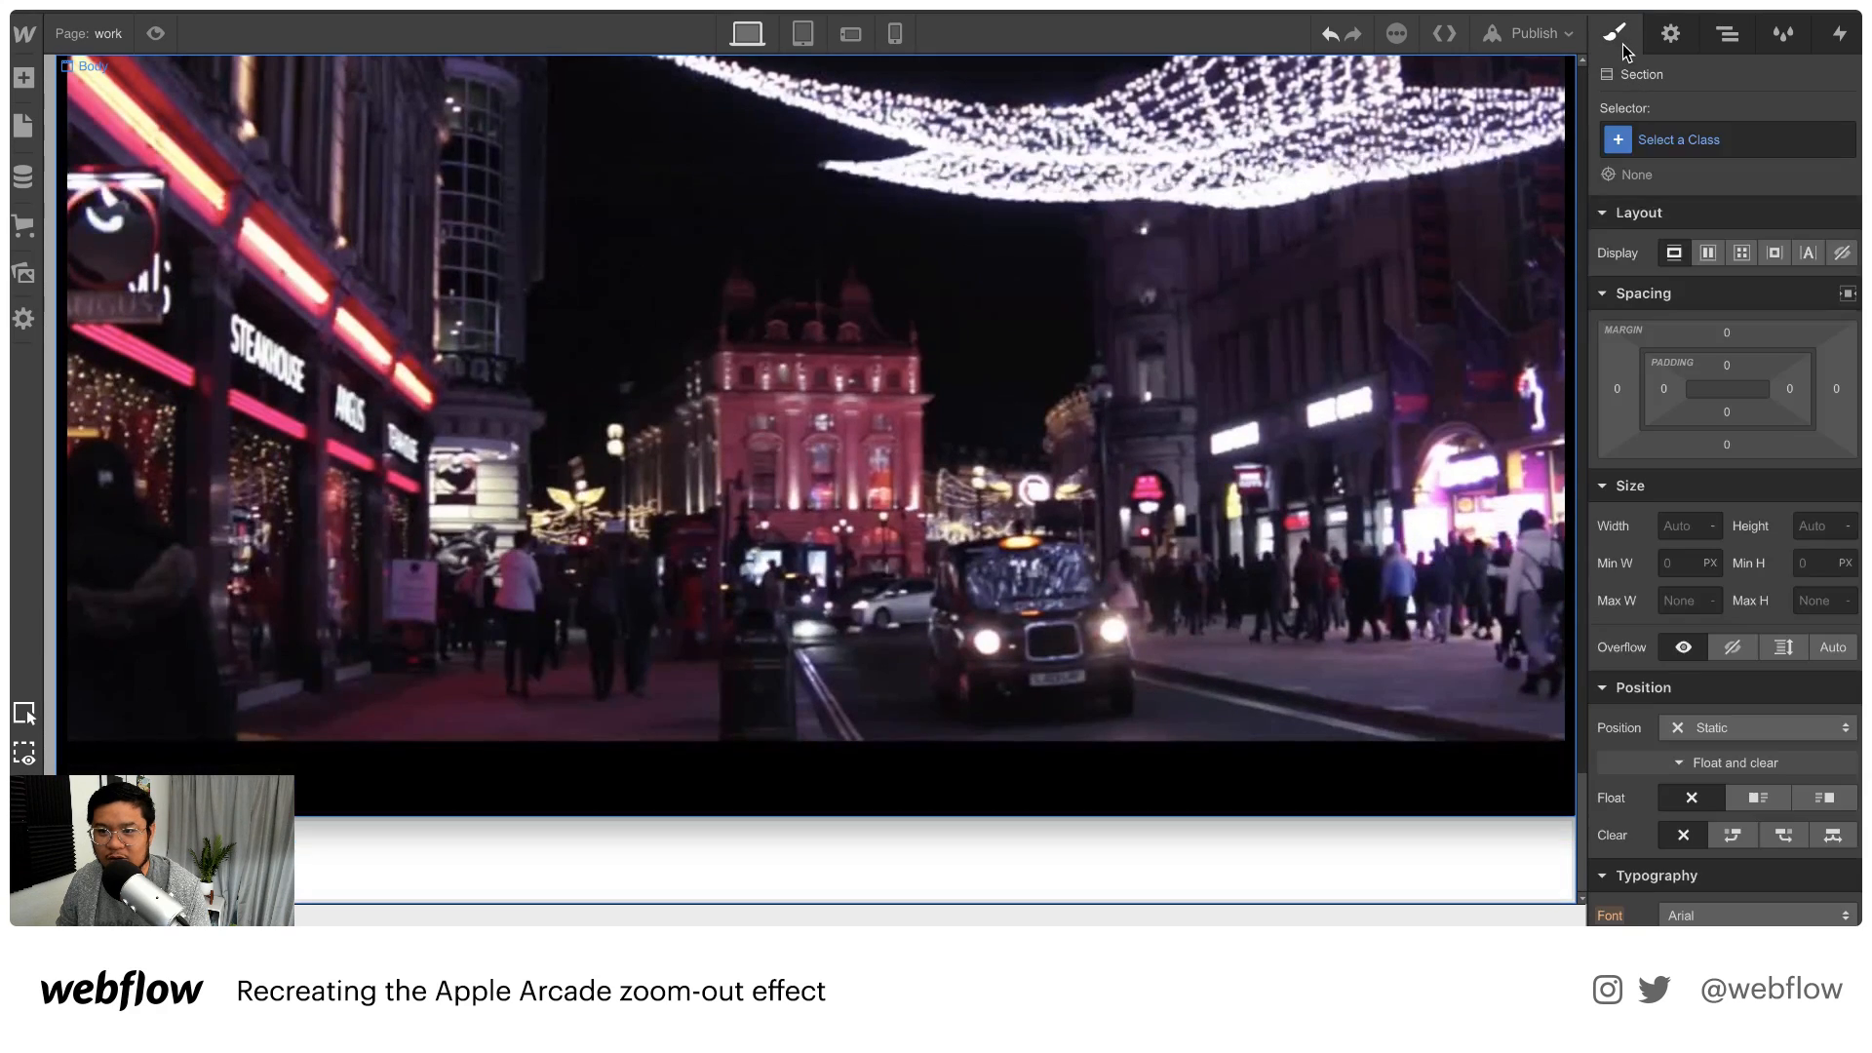
pyautogui.click(1693, 143)
pyautogui.write('section 2')
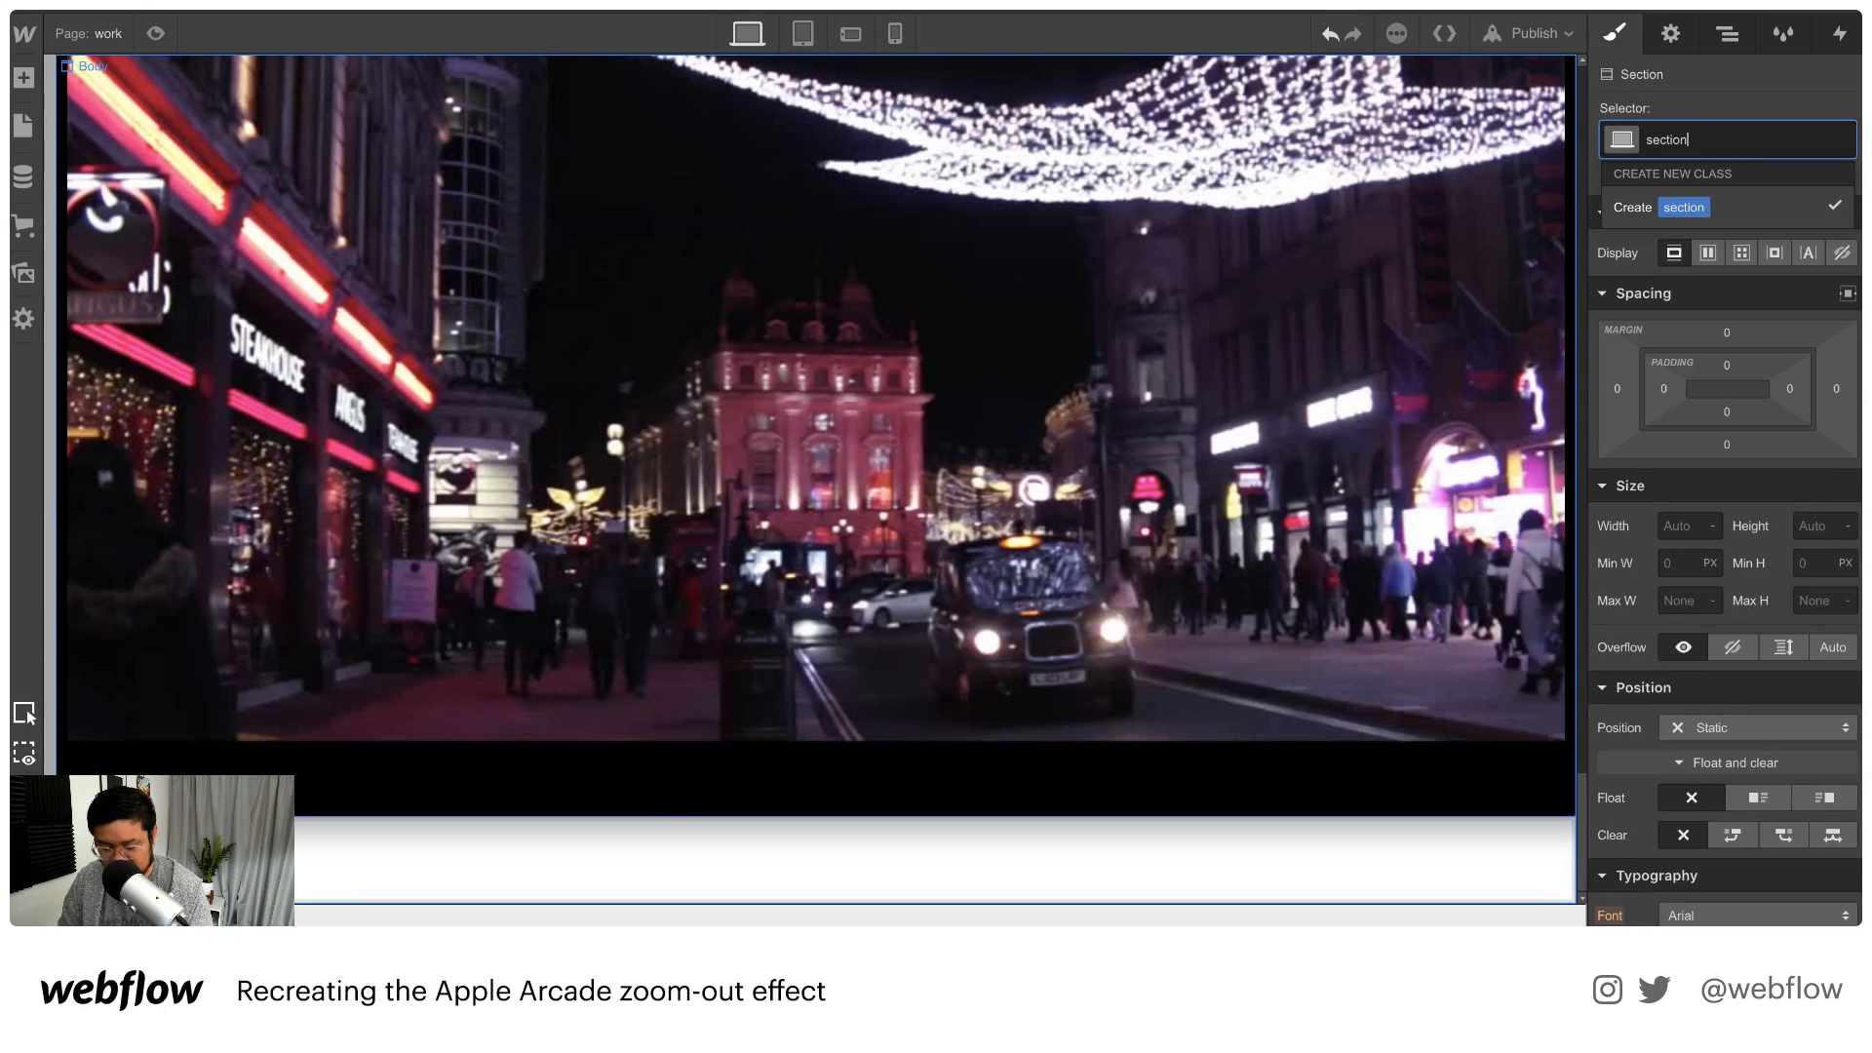
pyautogui.press('Return')
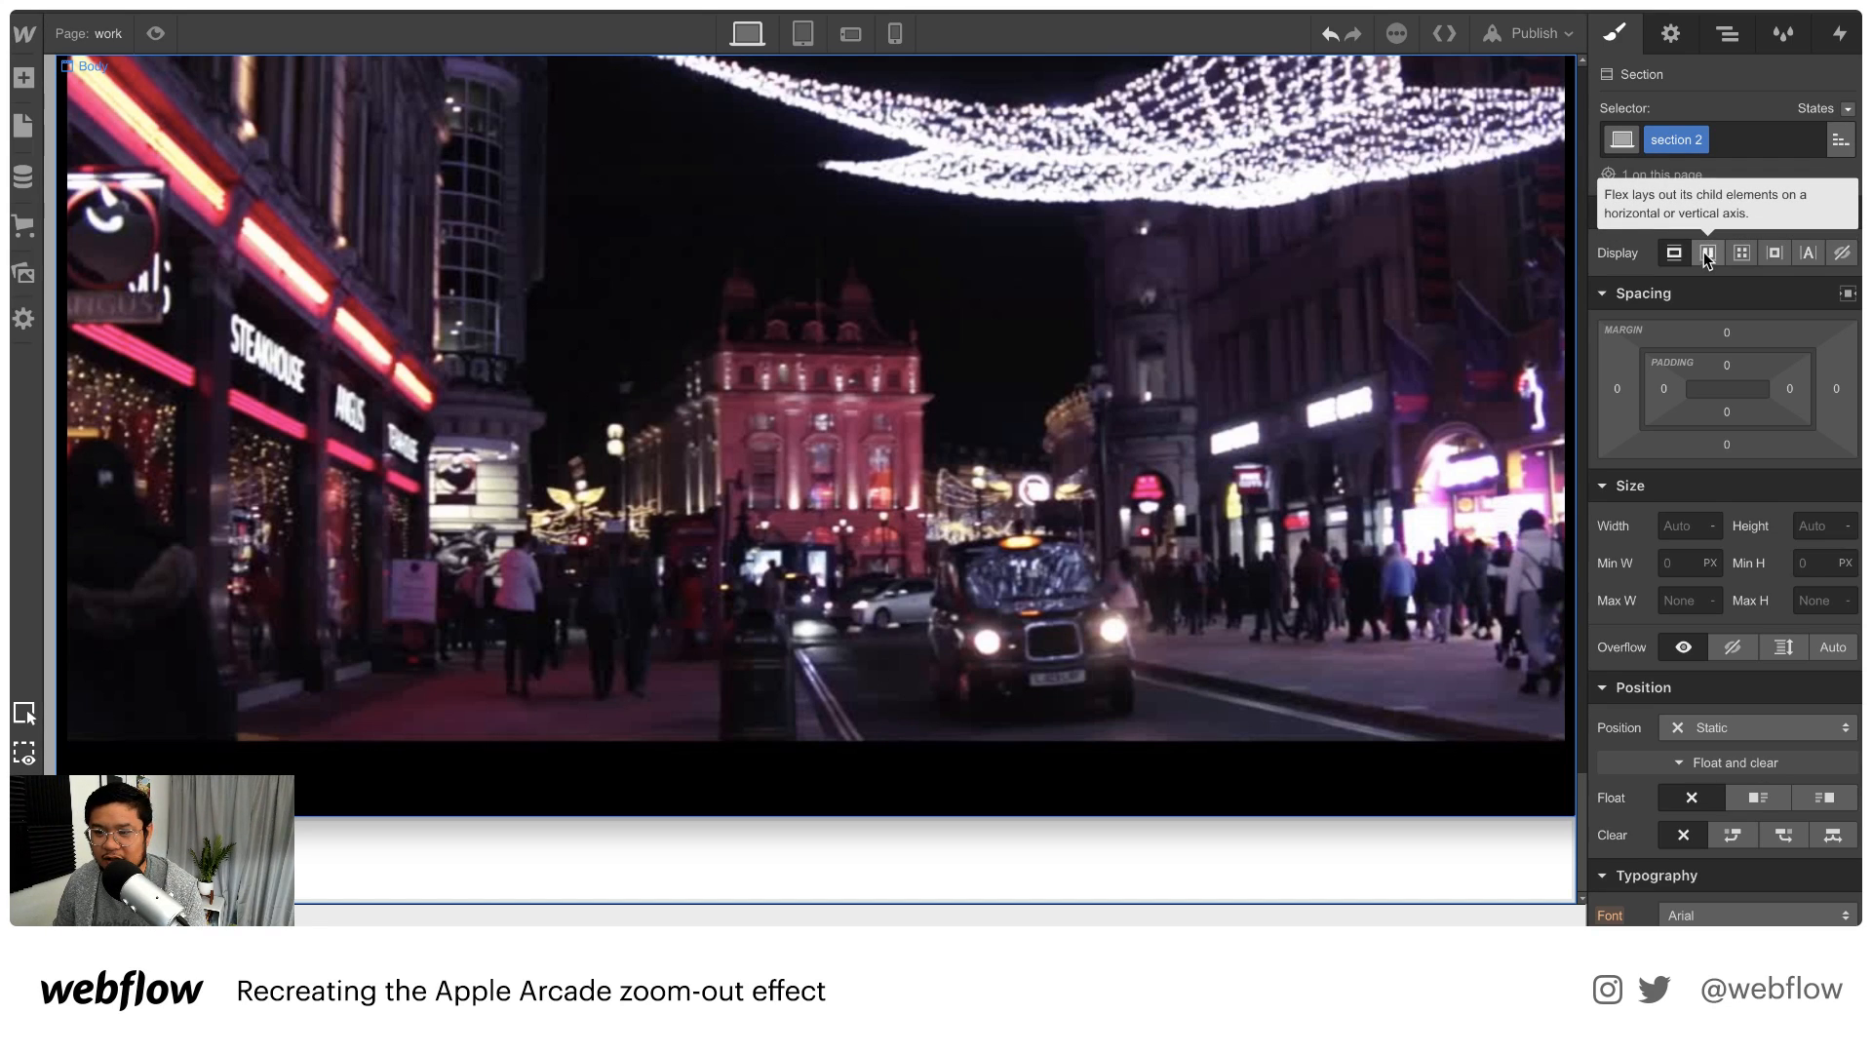
# Set section 2 to a height of 100 vh and a horizontal flex layout with centered alignment and justification
pyautogui.click(1813, 526)
pyautogui.write('100vh')
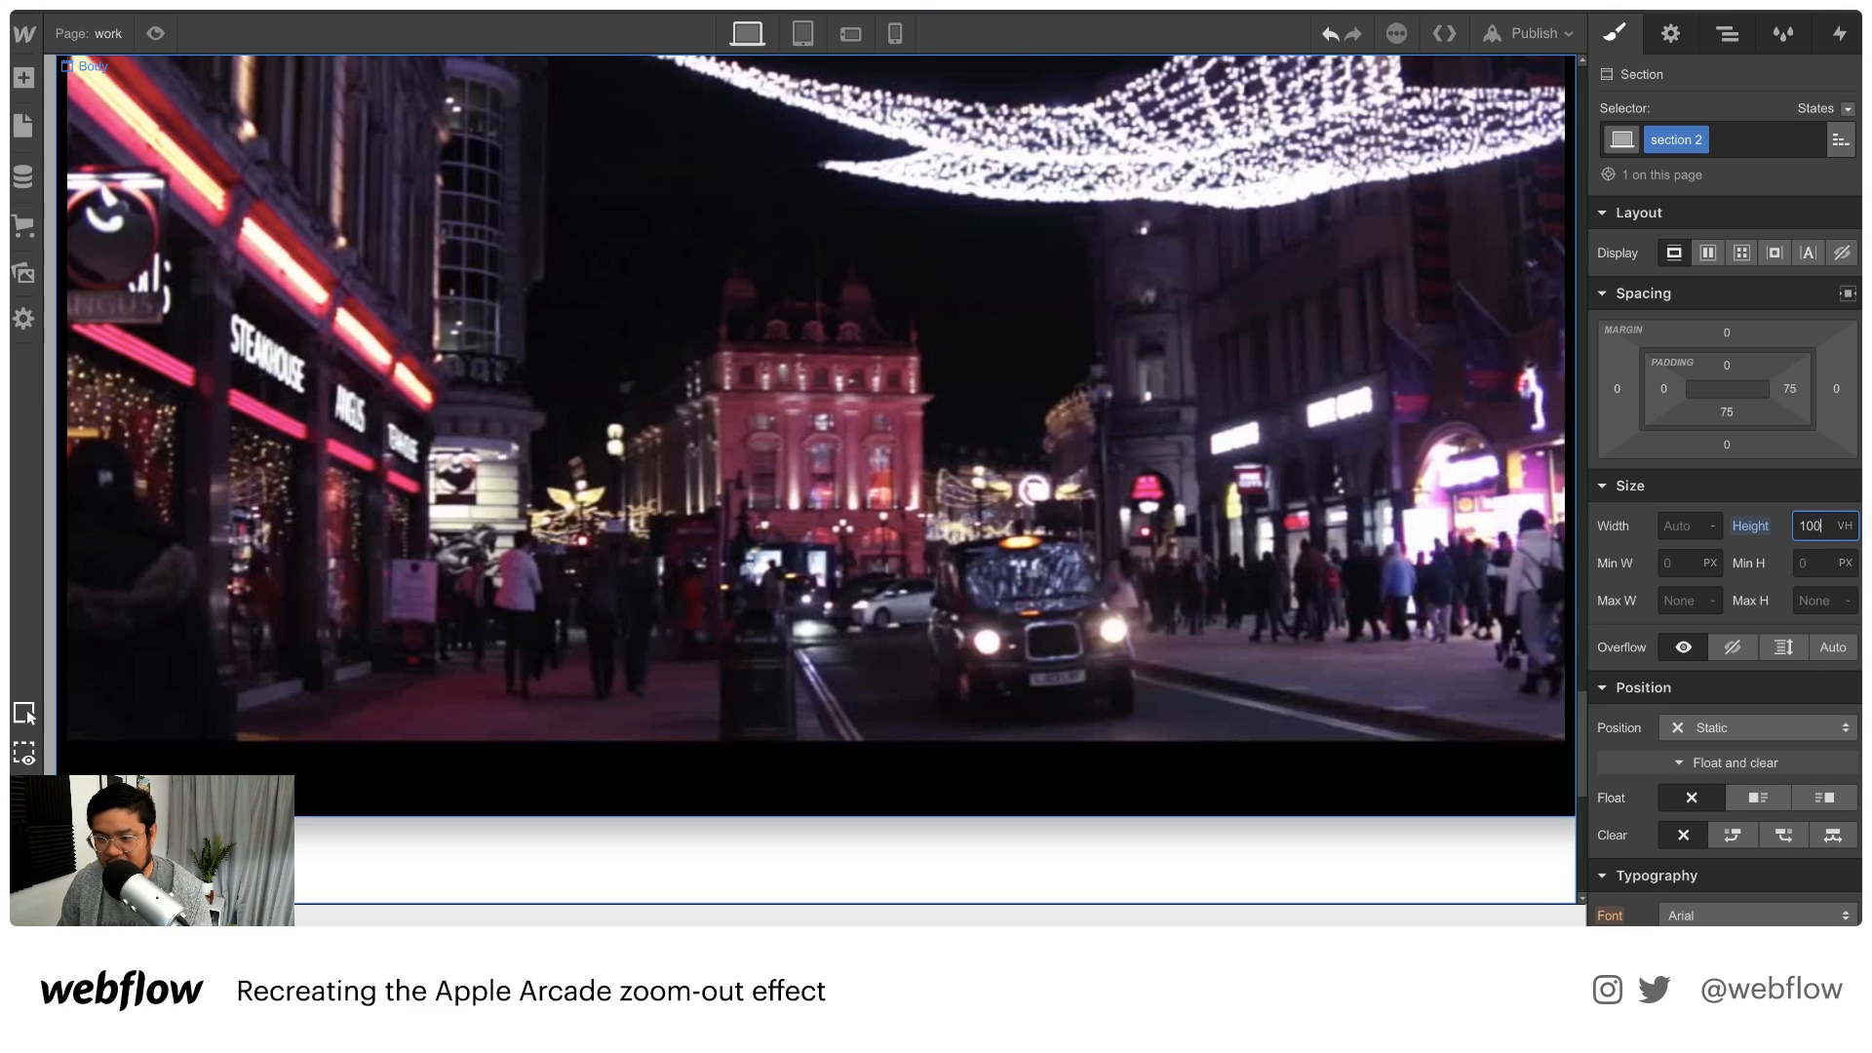
pyautogui.click(1707, 252)
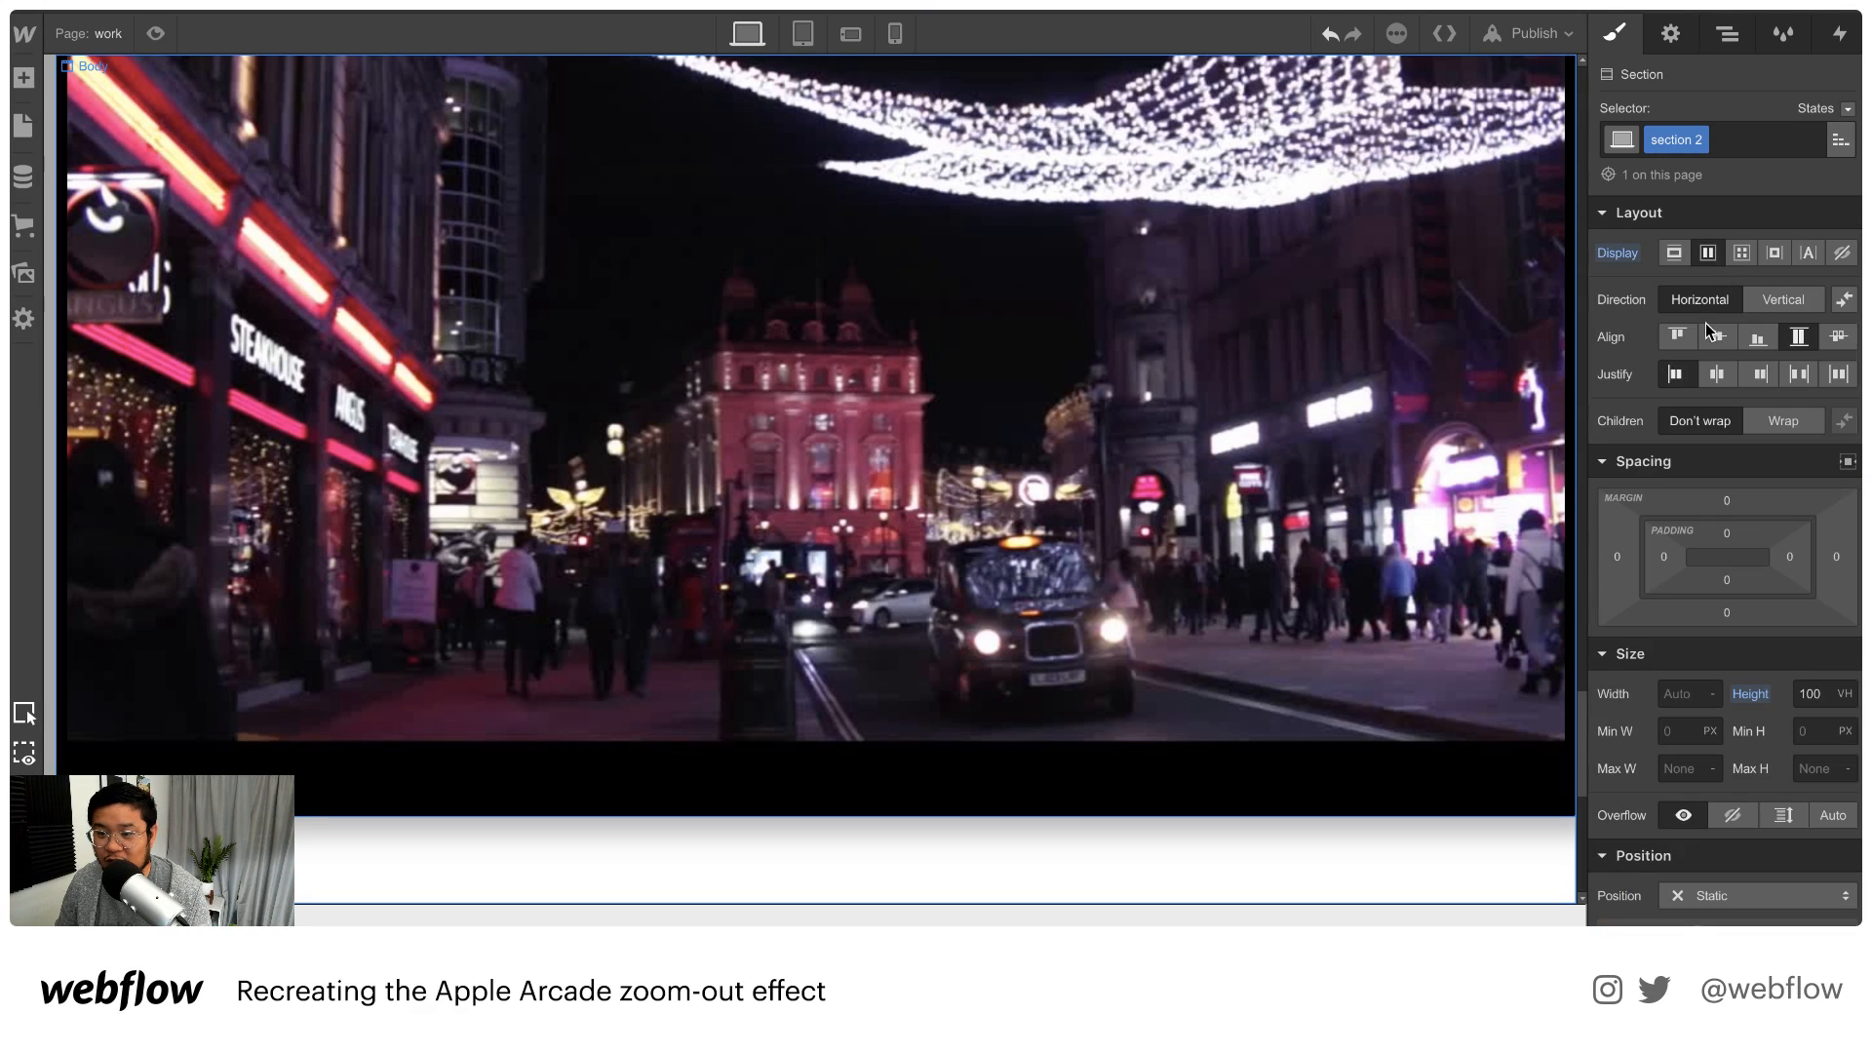
pyautogui.click(1716, 336)
pyautogui.click(1714, 374)
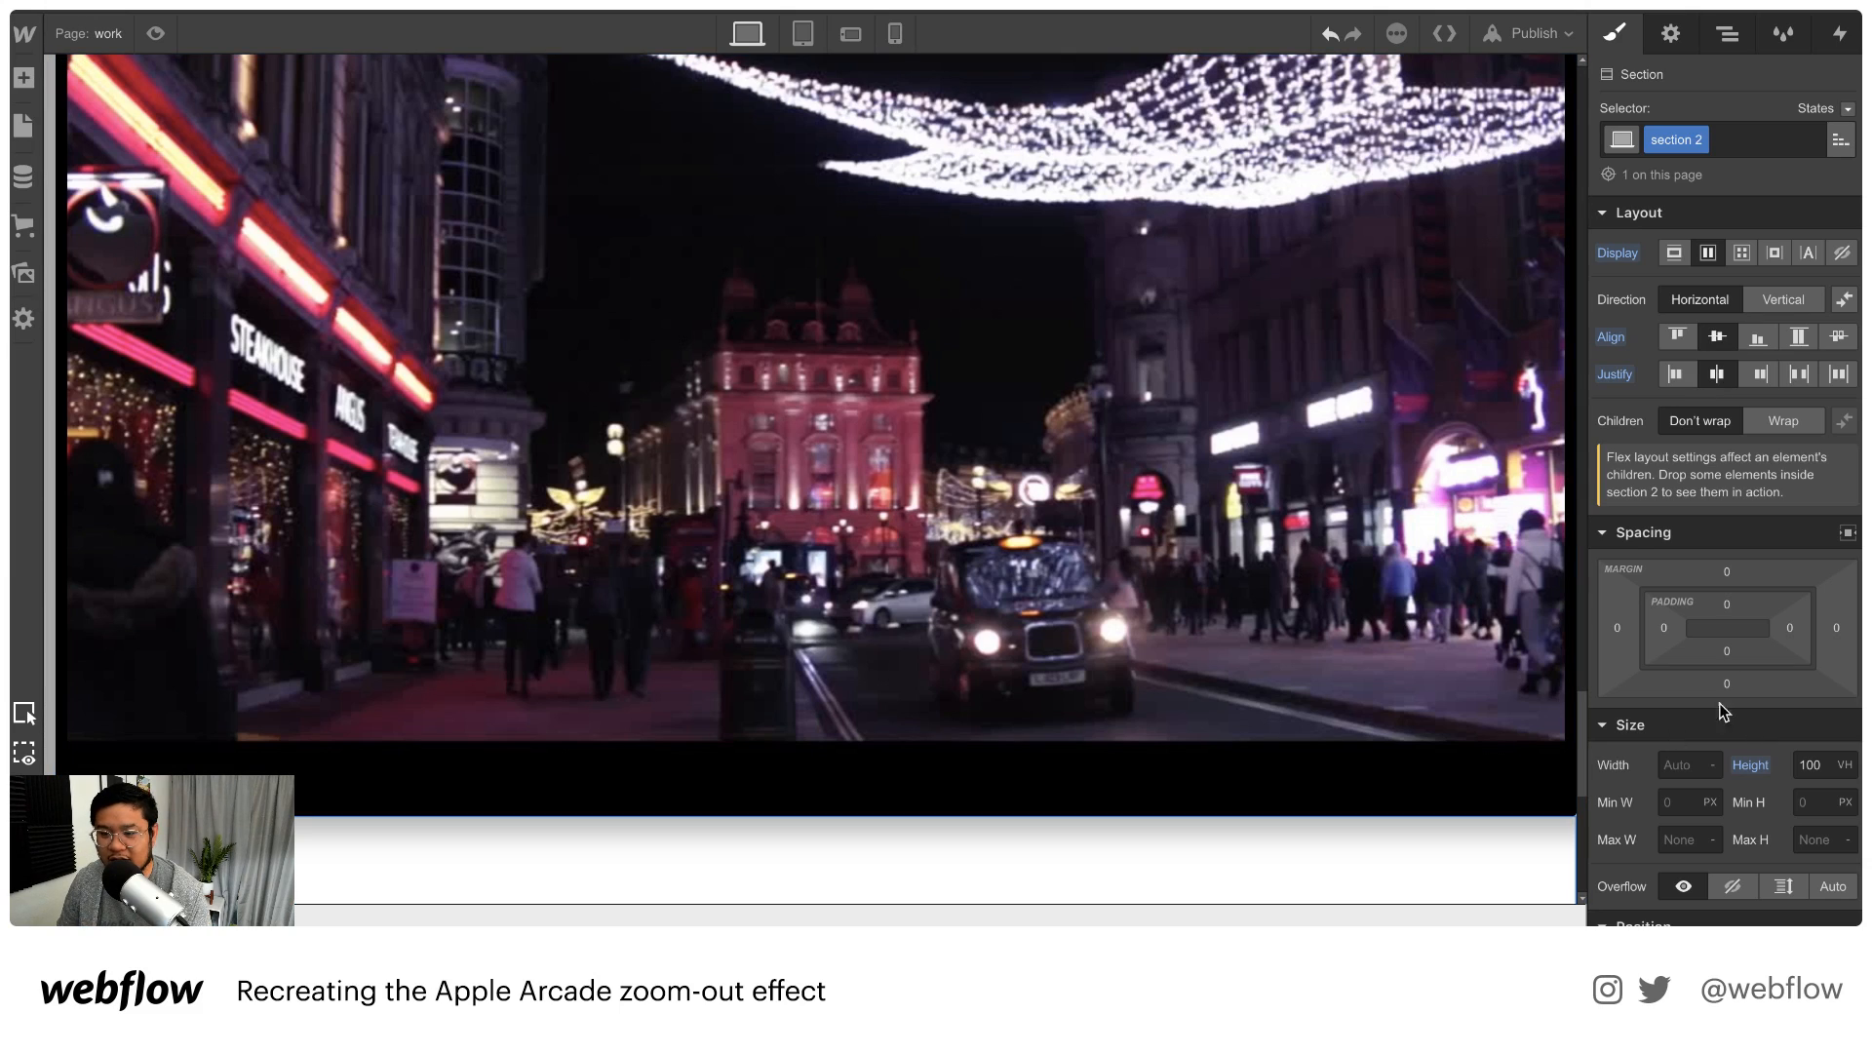
# Give section 2 the grey background color #757575
pyautogui.scroll(-3, 1706, 702)
pyautogui.scroll(-6, 1706, 712)
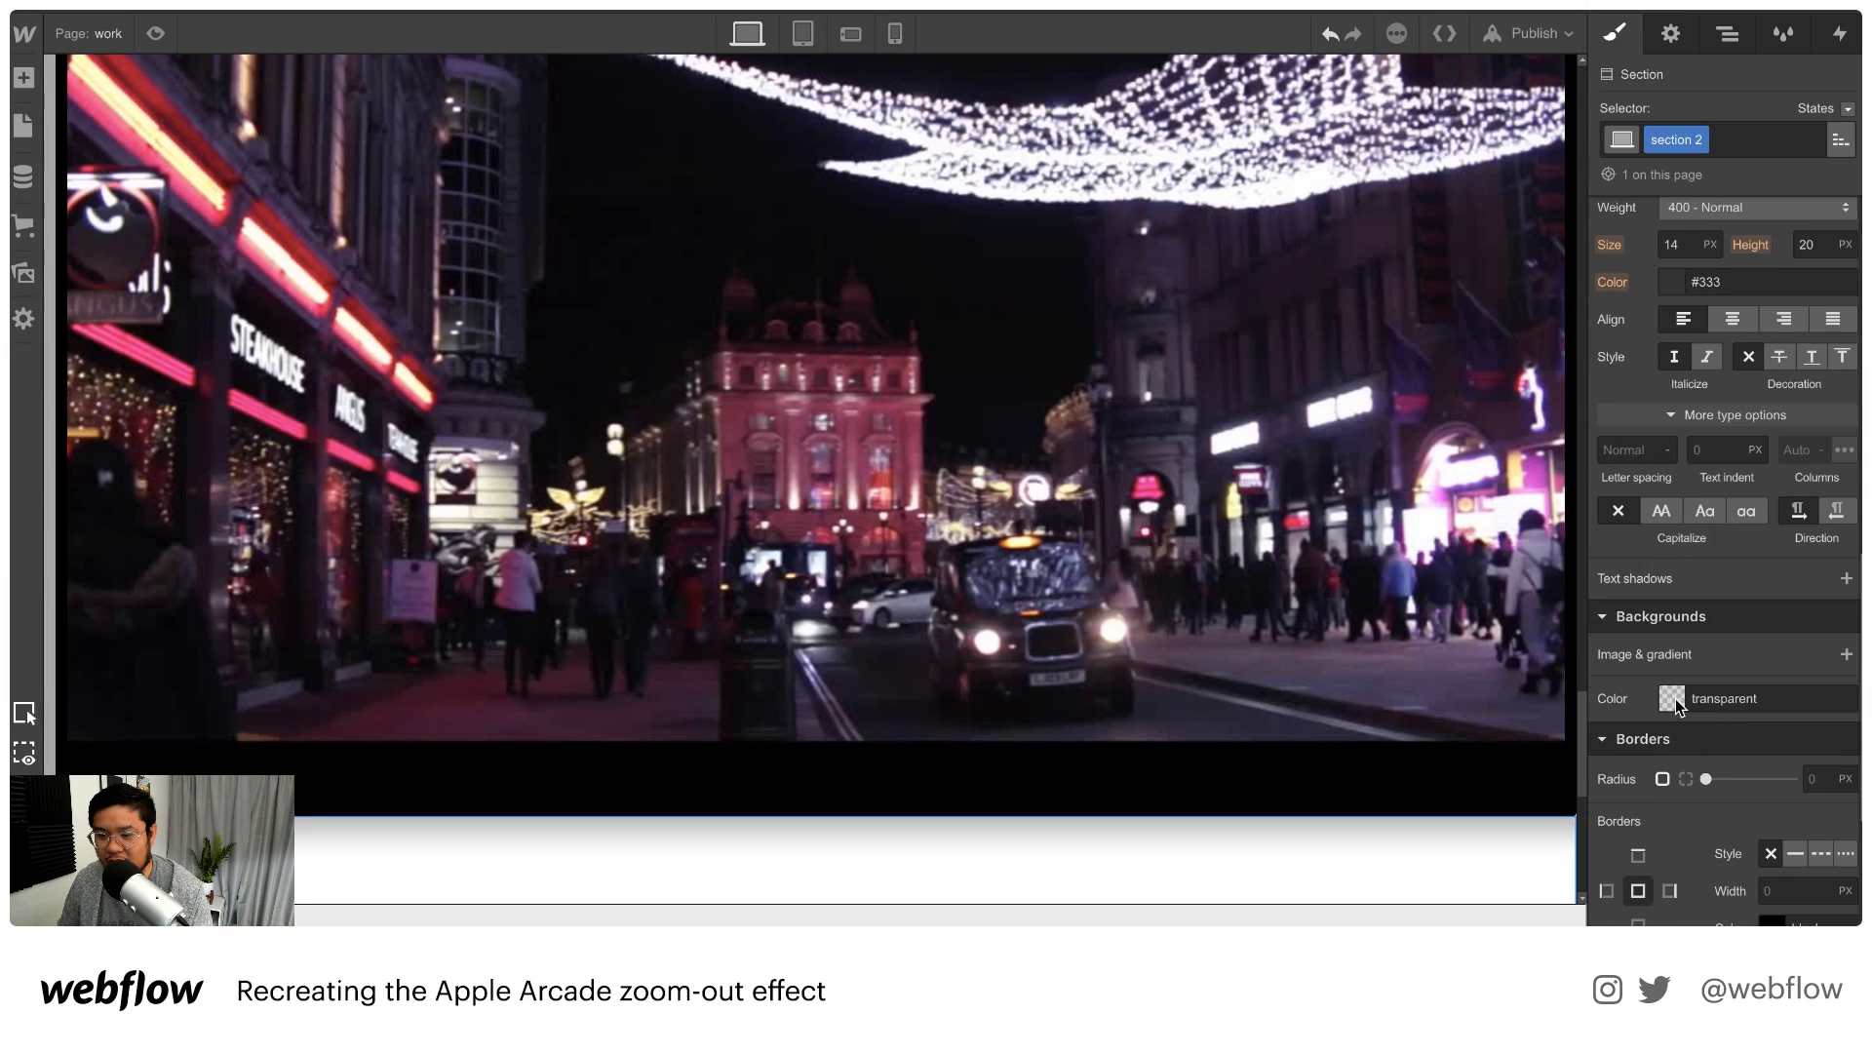
pyautogui.click(1675, 698)
pyautogui.moveTo(1690, 677); pyautogui.dragTo(1584, 682)
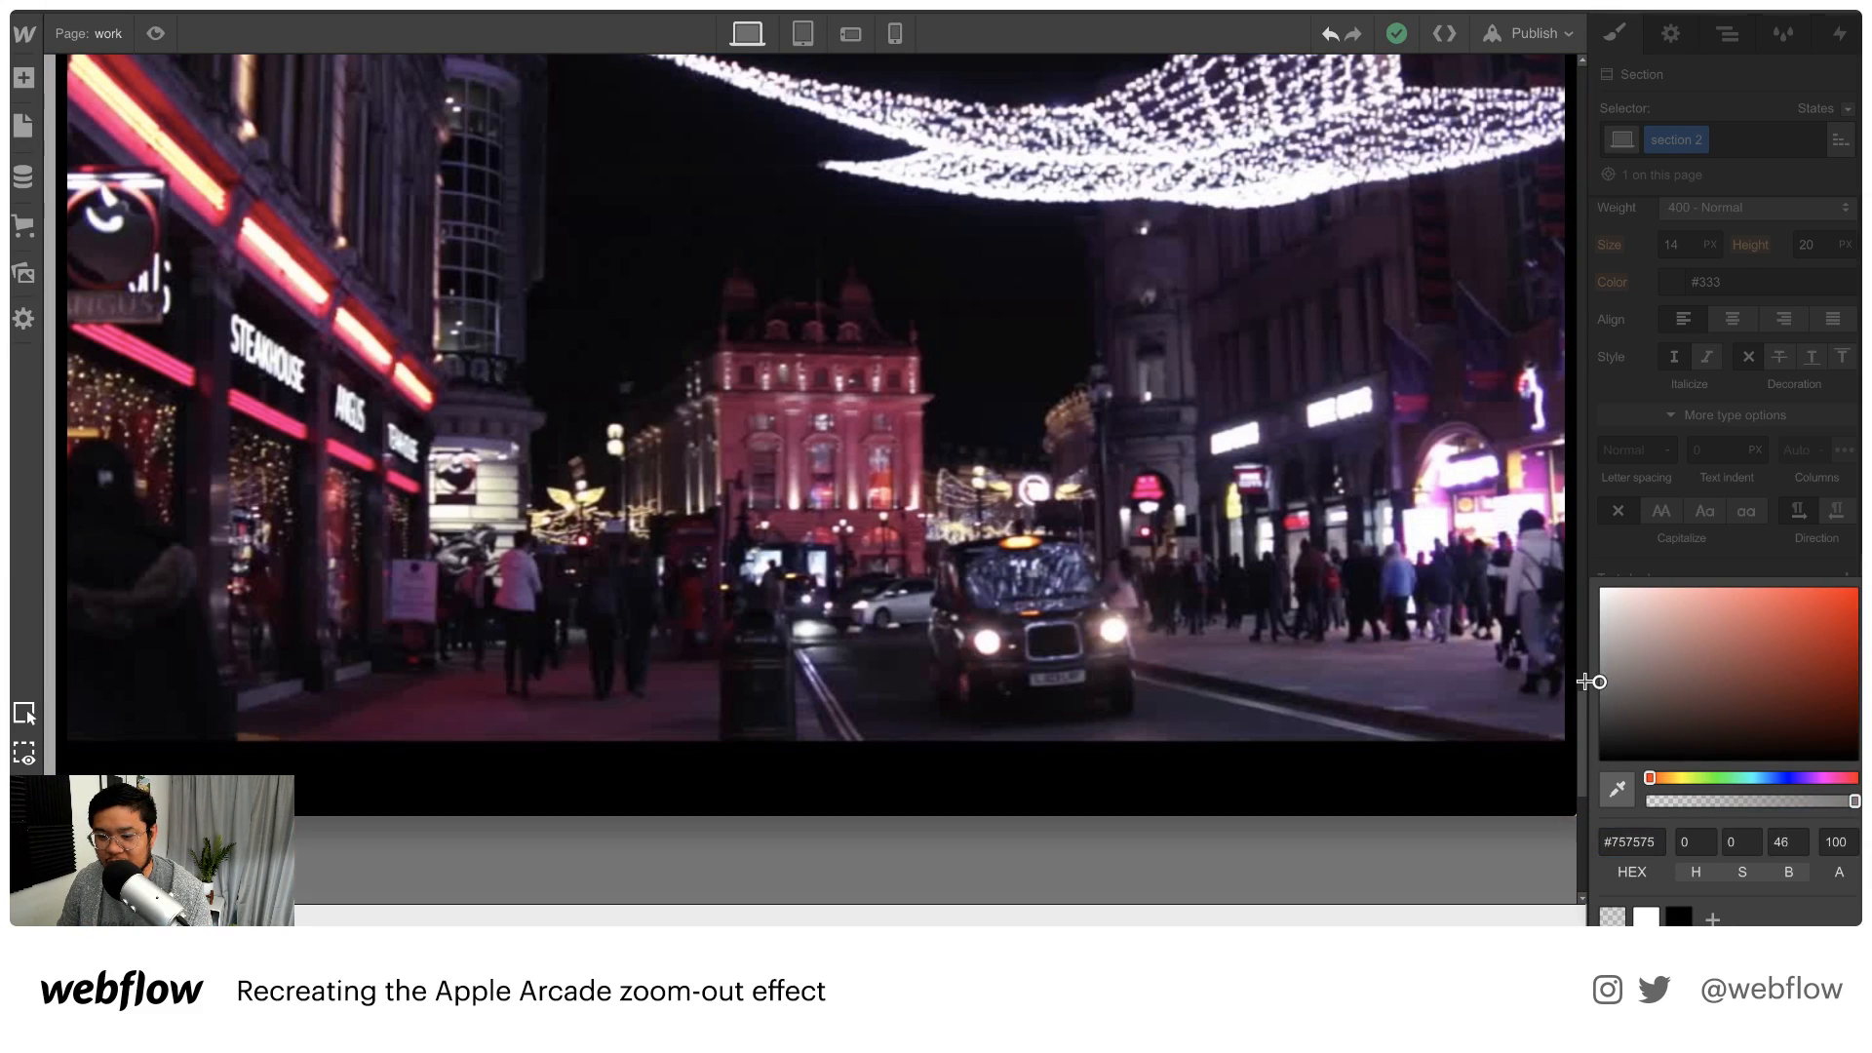
pyautogui.click(1694, 495)
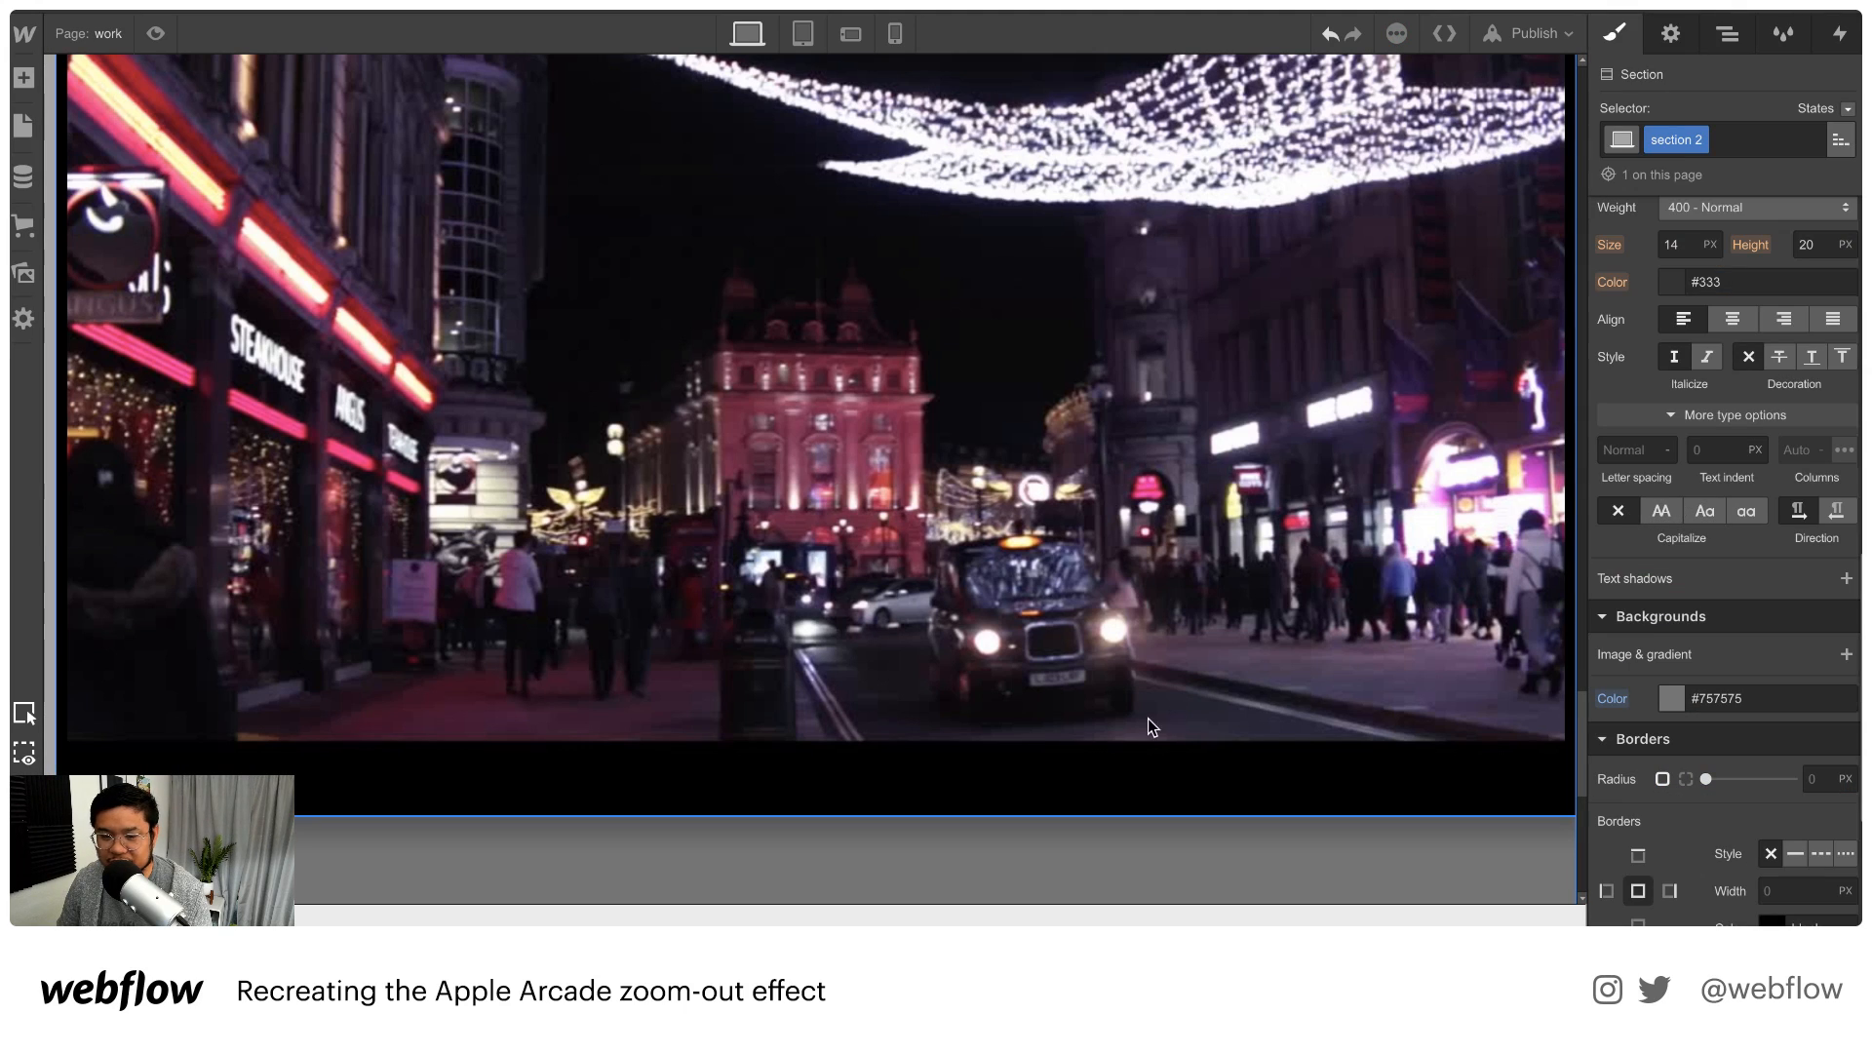
# Add a heading reading "The end" to section 2 and check how the page scrolls between the sticky video and this section
pyautogui.scroll(-10, 1170, 718)
pyautogui.press('a')
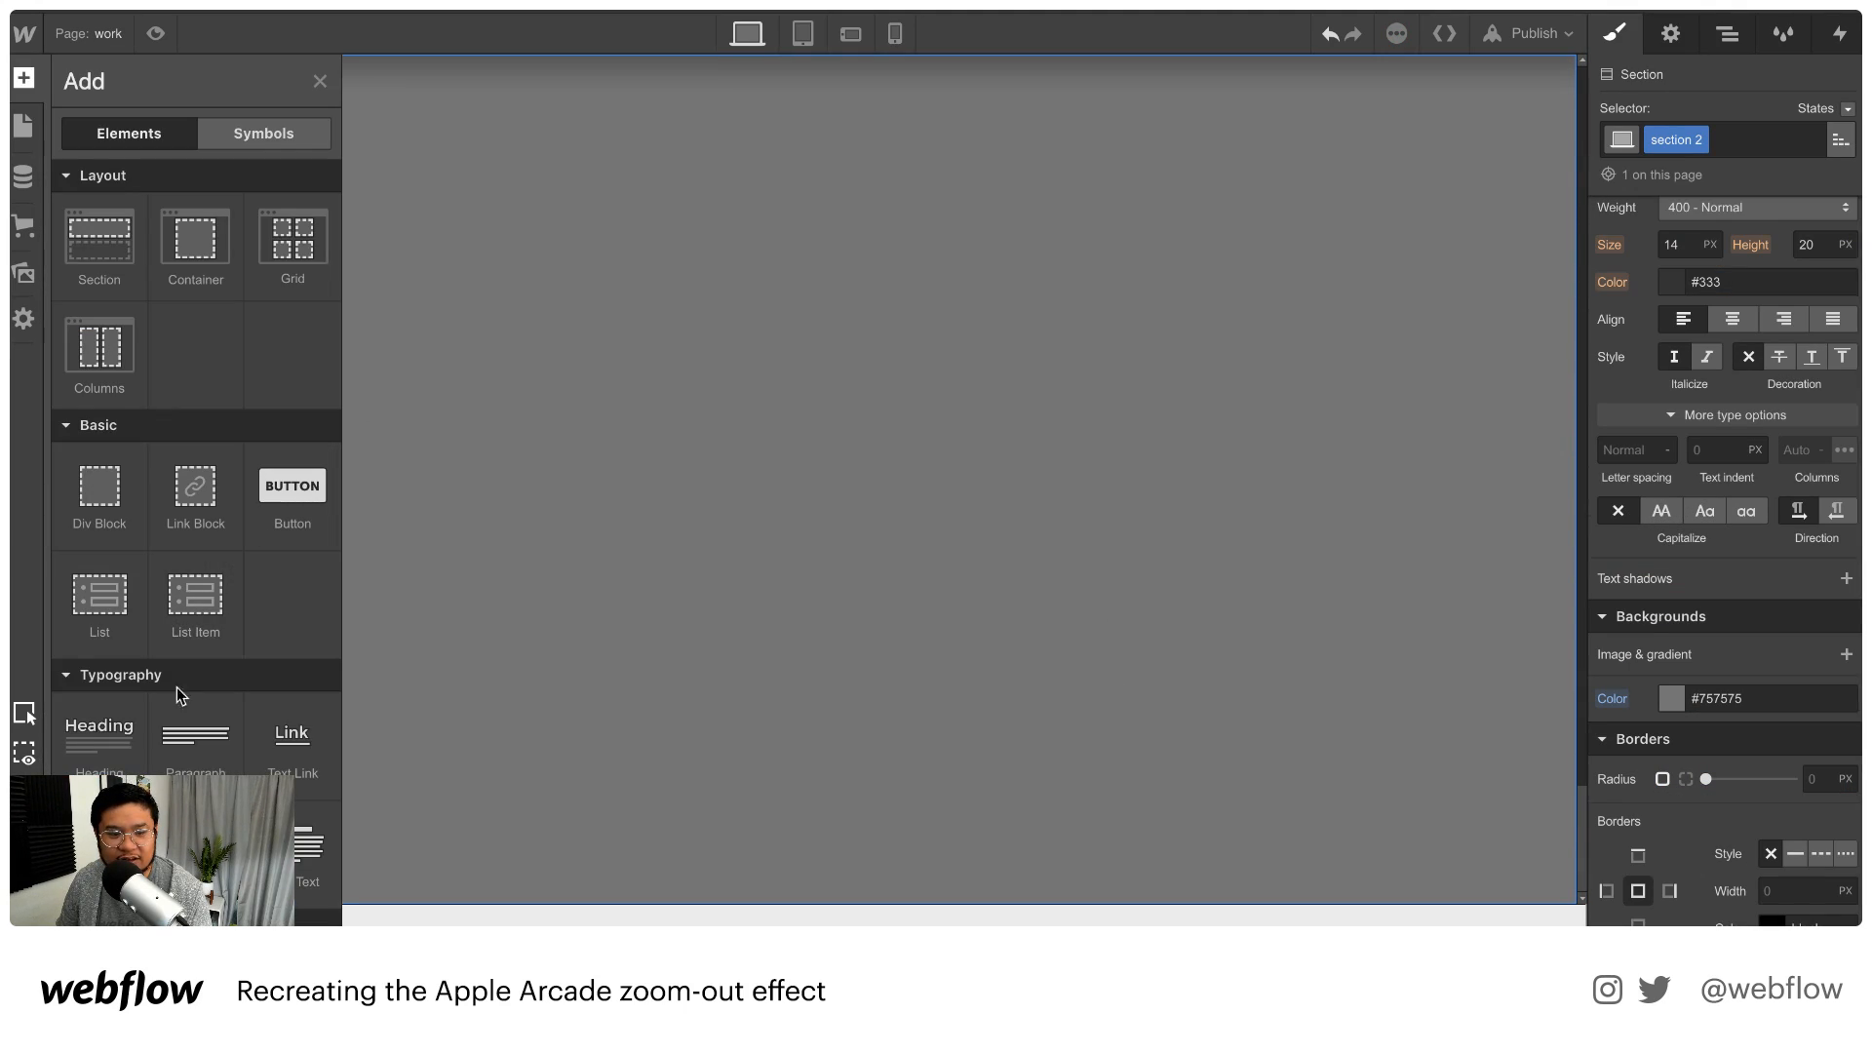
pyautogui.moveTo(98, 736); pyautogui.dragTo(834, 507)
pyautogui.doubleClick(829, 491)
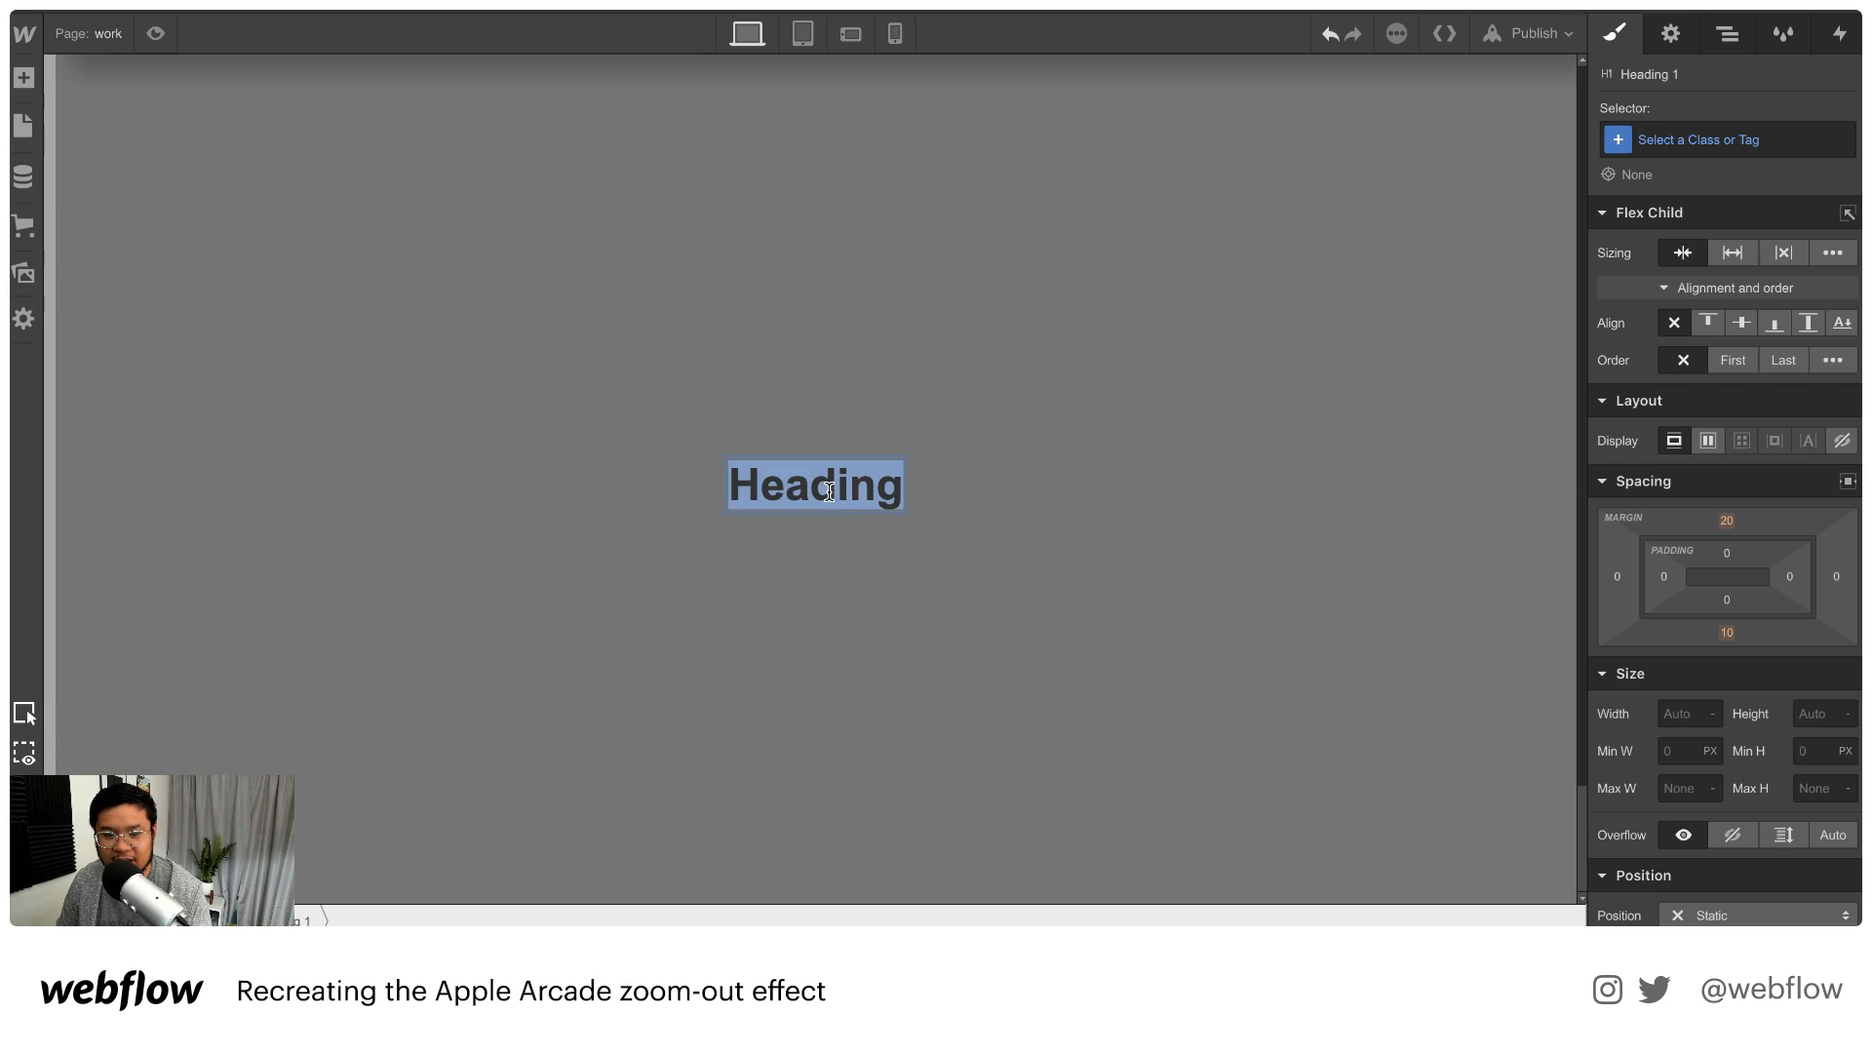
pyautogui.doubleClick(829, 490)
pyautogui.write('The end')
pyautogui.press('Escape')
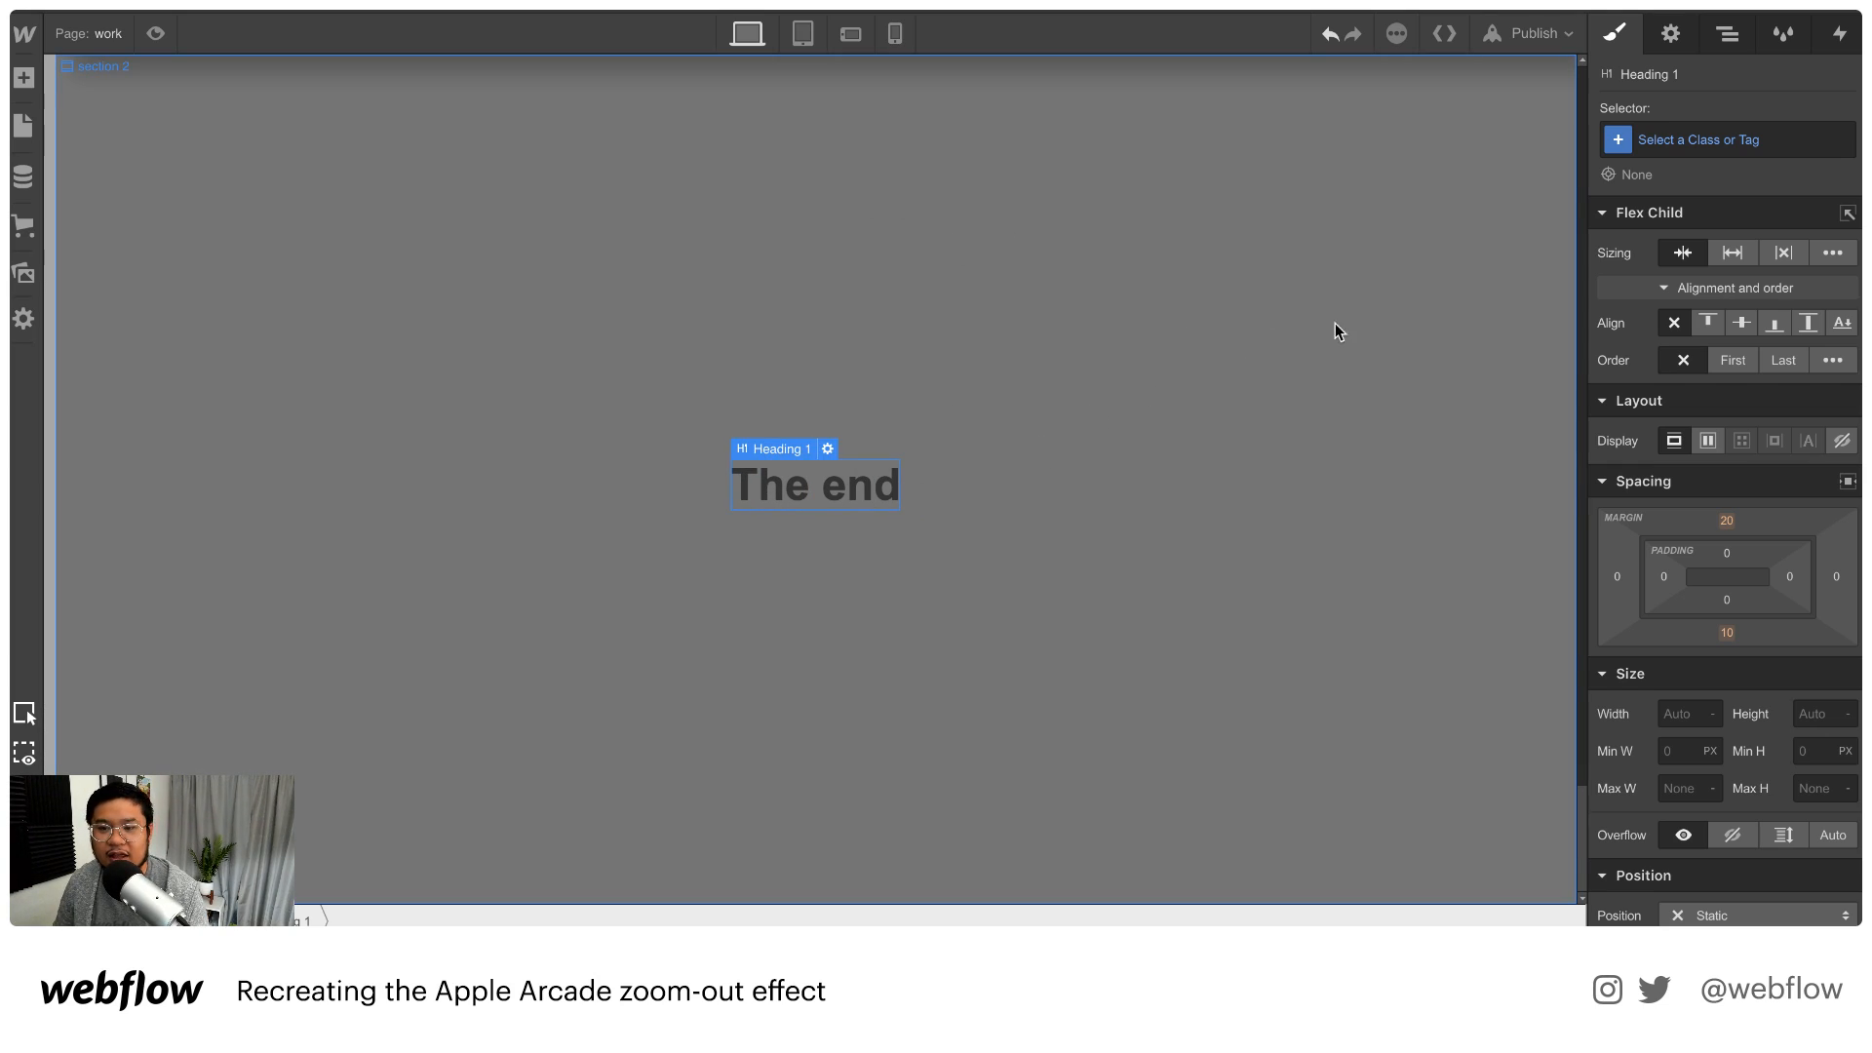
pyautogui.moveTo(1581, 840); pyautogui.dragTo(1561, 542)
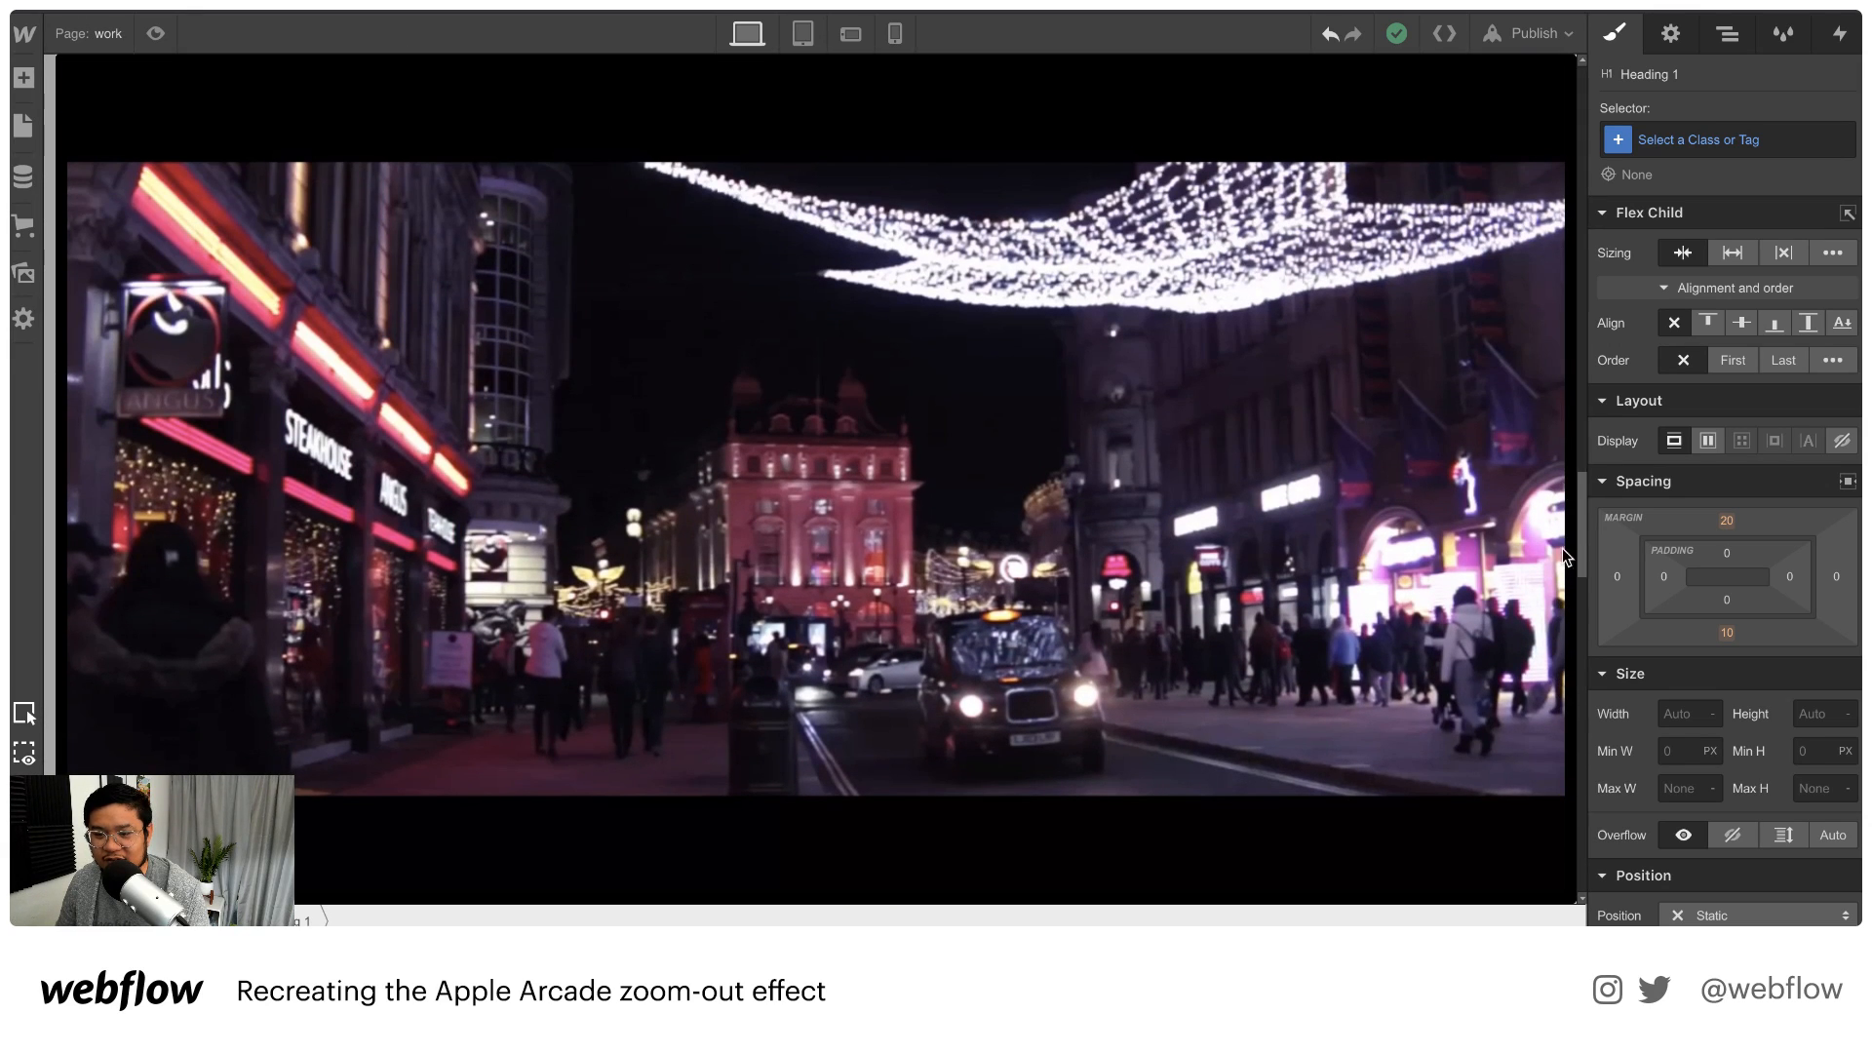
pyautogui.moveTo(1546, 728); pyautogui.dragTo(1548, 120)
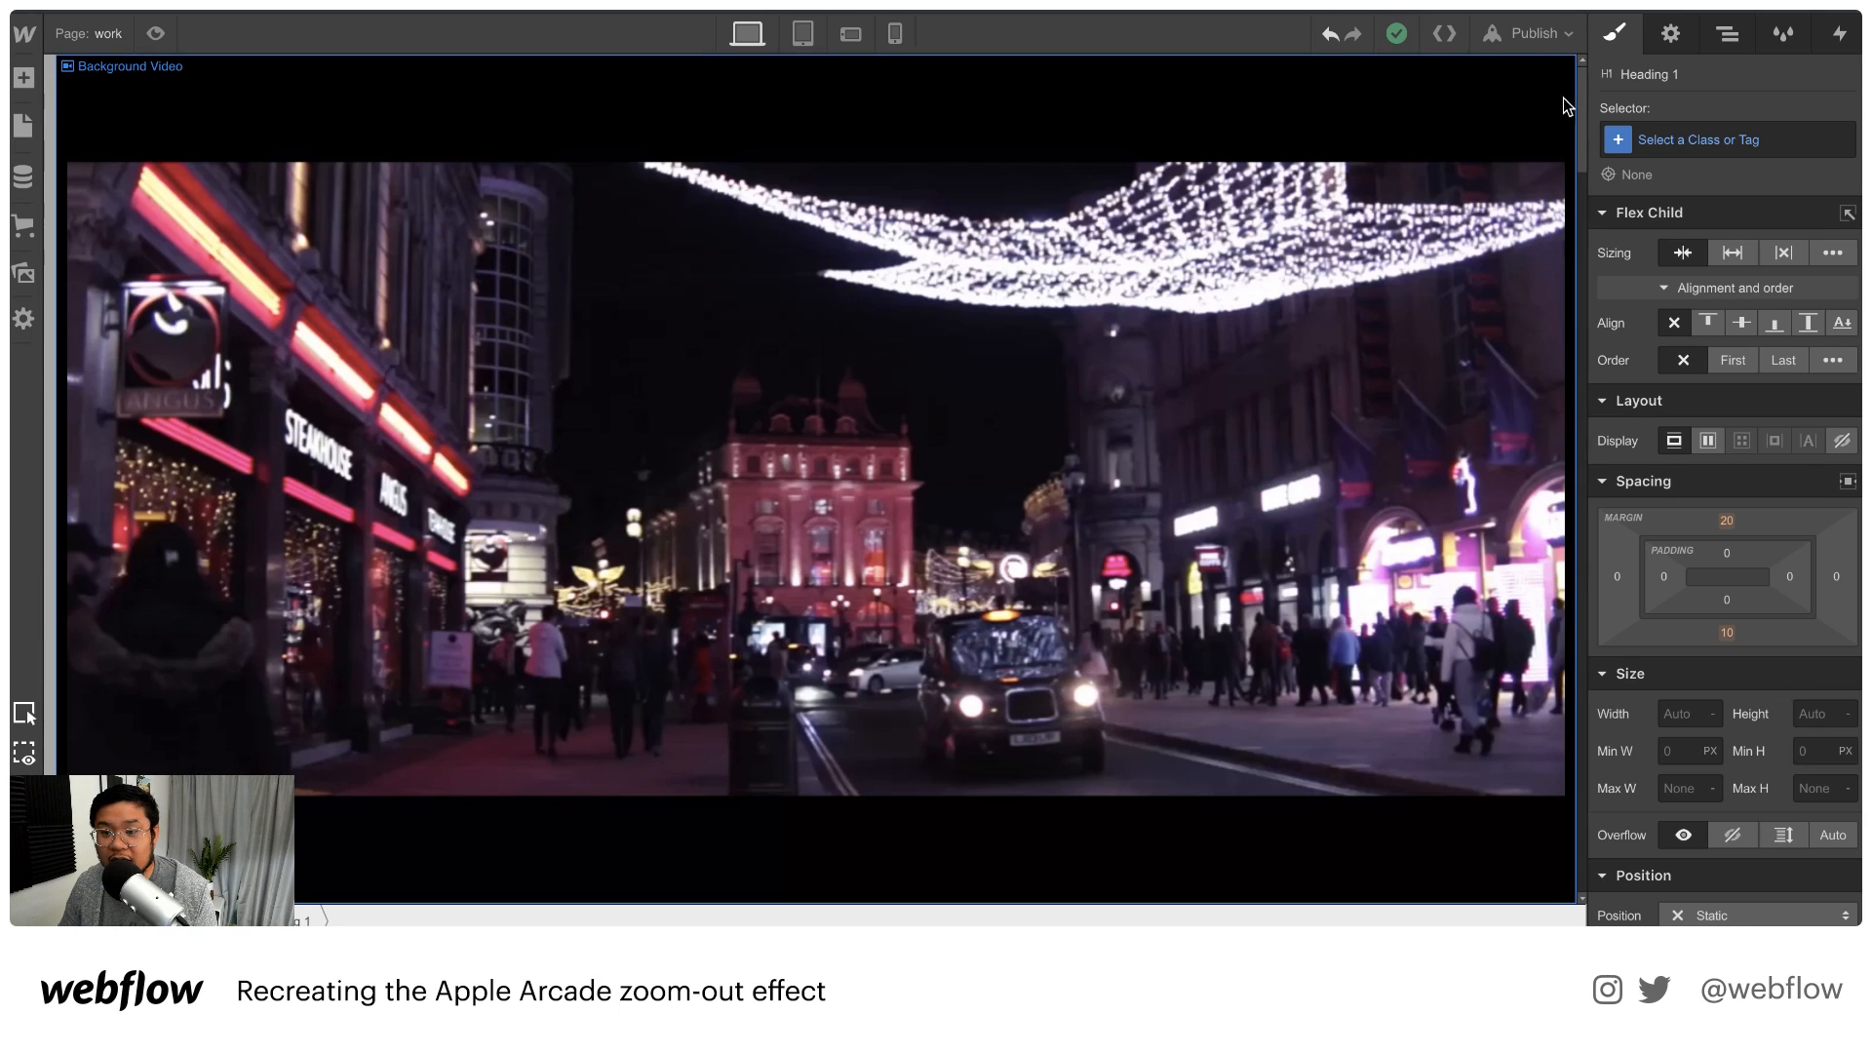
pyautogui.moveTo(1579, 85); pyautogui.dragTo(1581, 807)
pyautogui.moveTo(1584, 485); pyautogui.dragTo(1576, 39)
# Add a "While scrolling in view" element trigger to the work hero section
pyautogui.click(1745, 41)
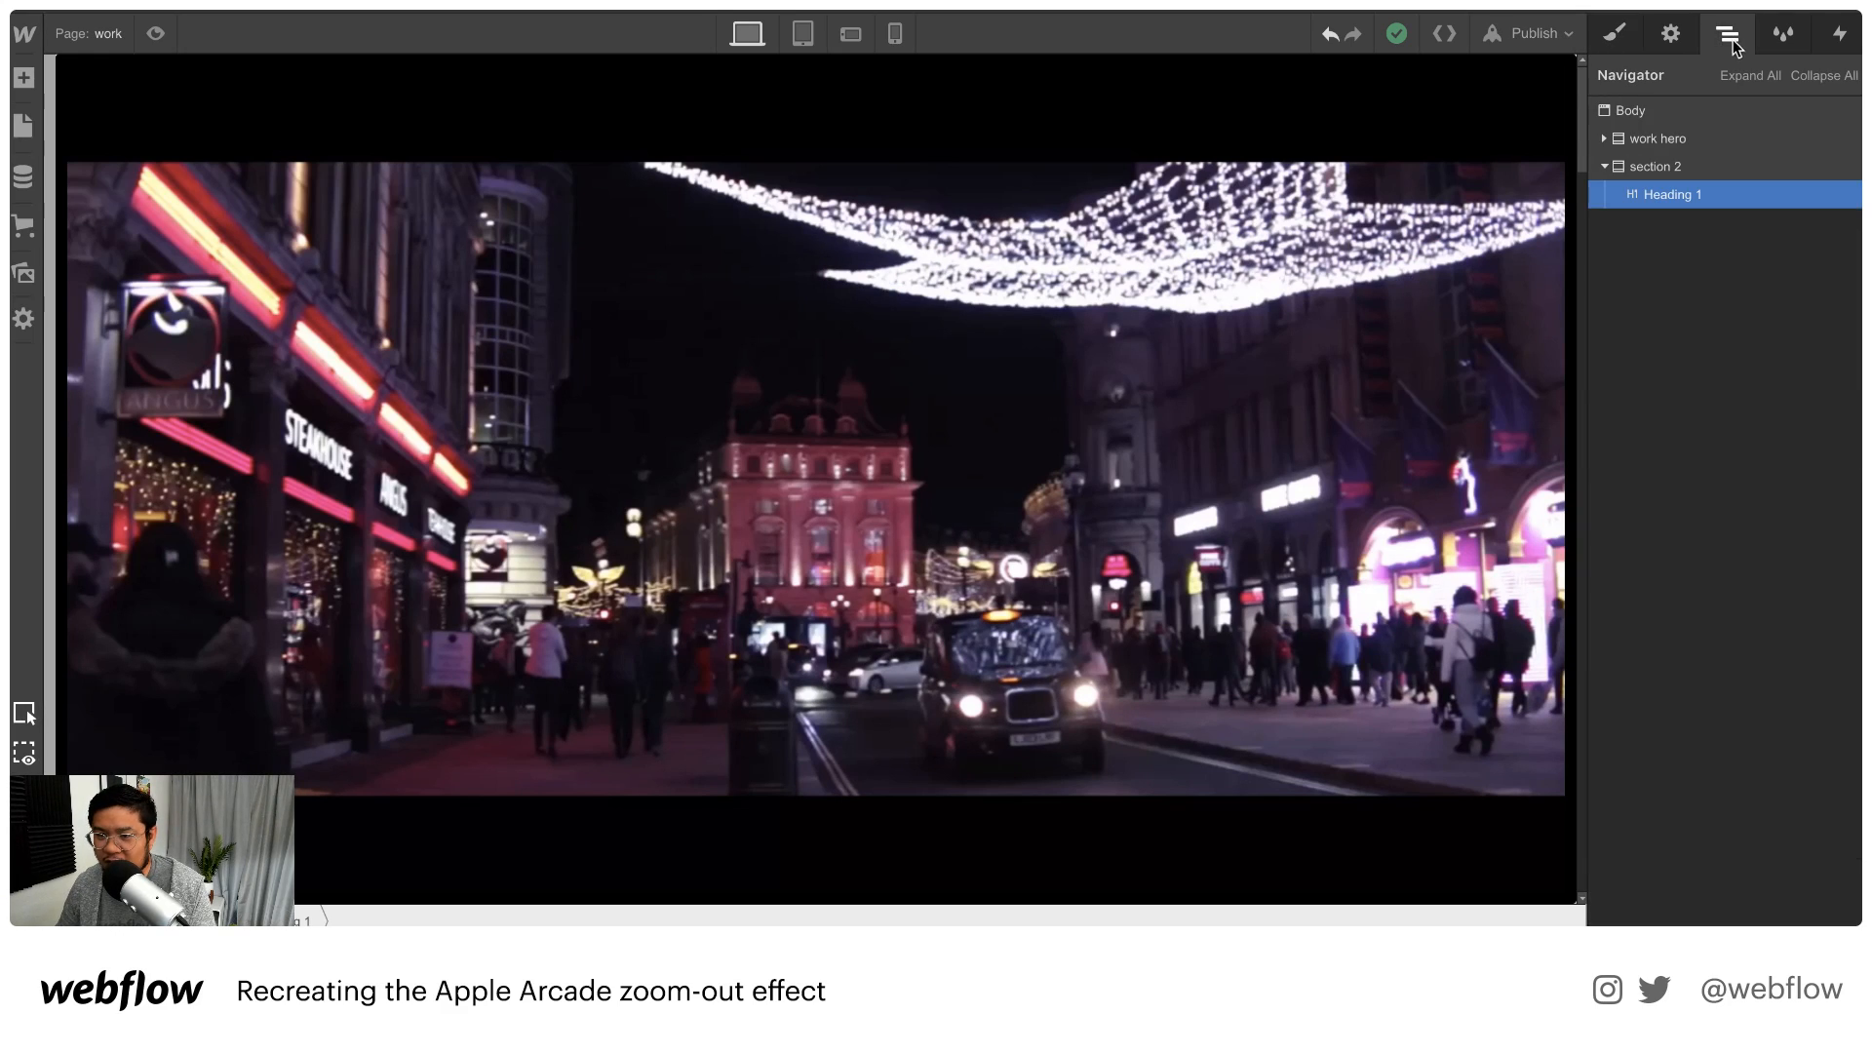
pyautogui.click(1607, 140)
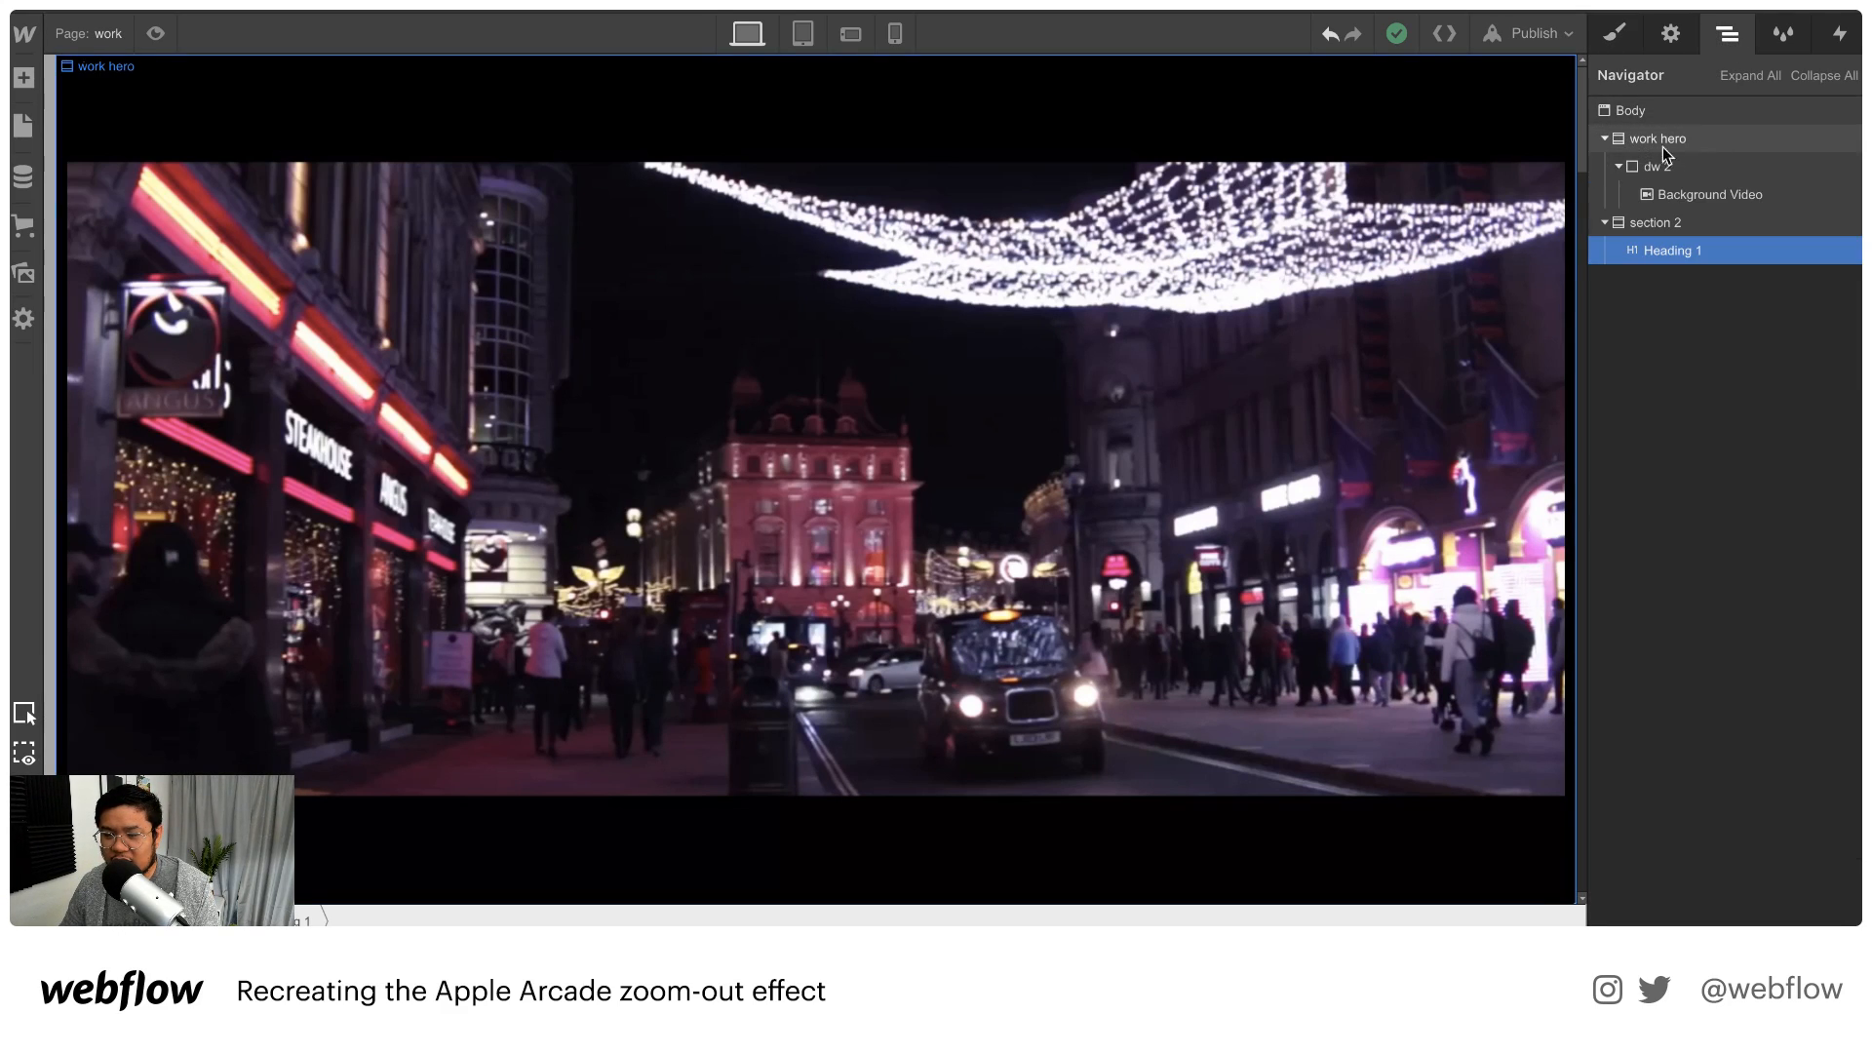
pyautogui.click(1711, 139)
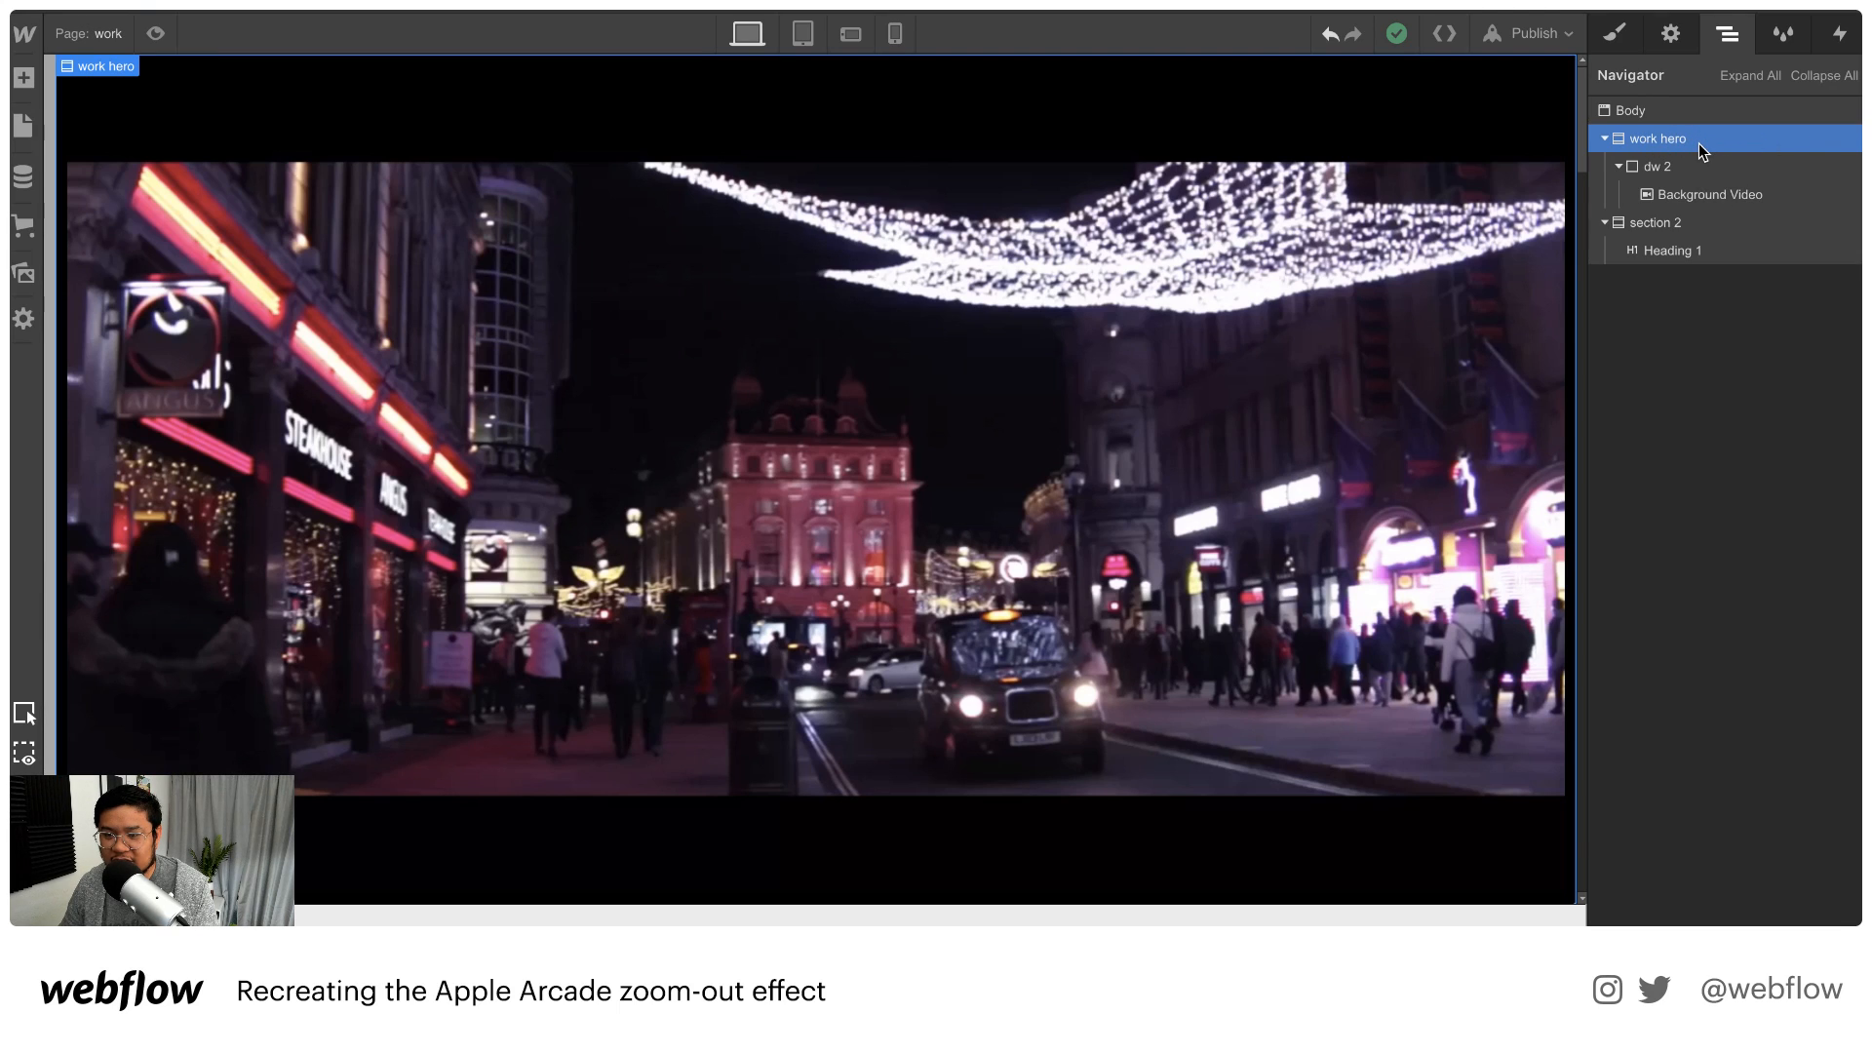
pyautogui.click(1832, 46)
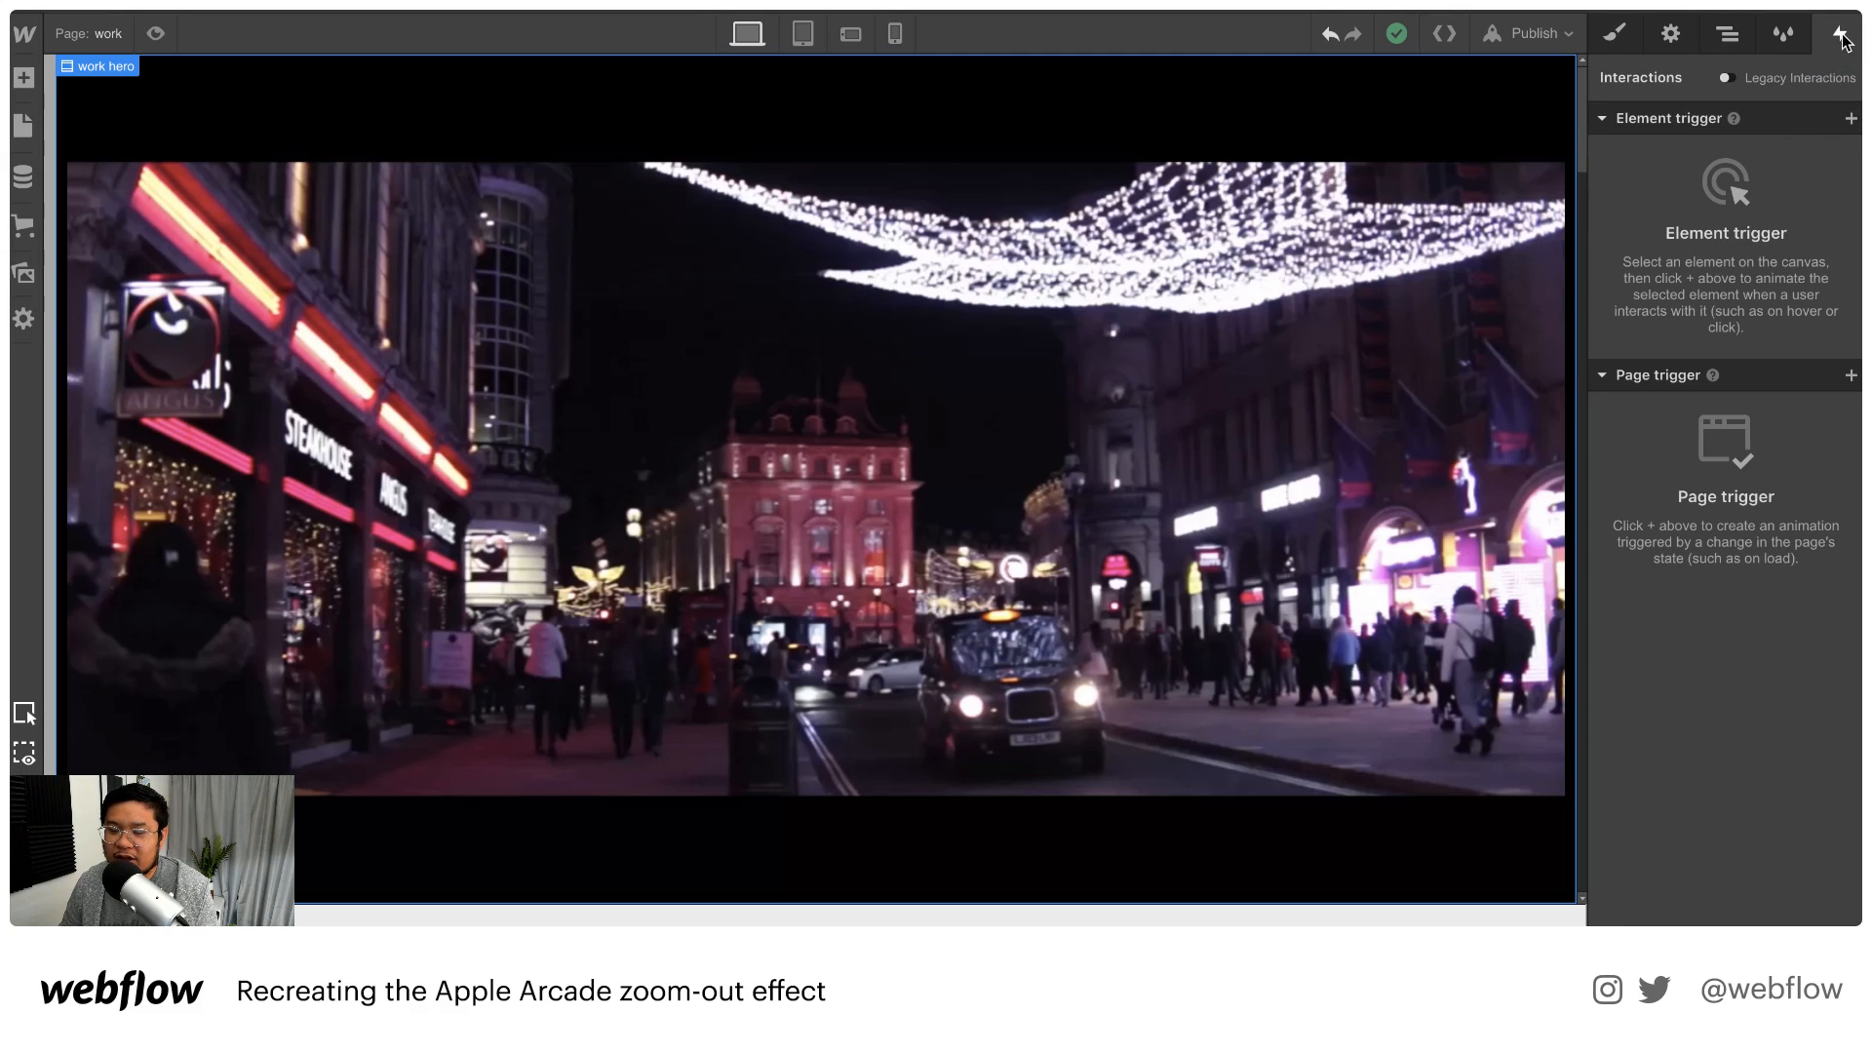
pyautogui.click(1851, 119)
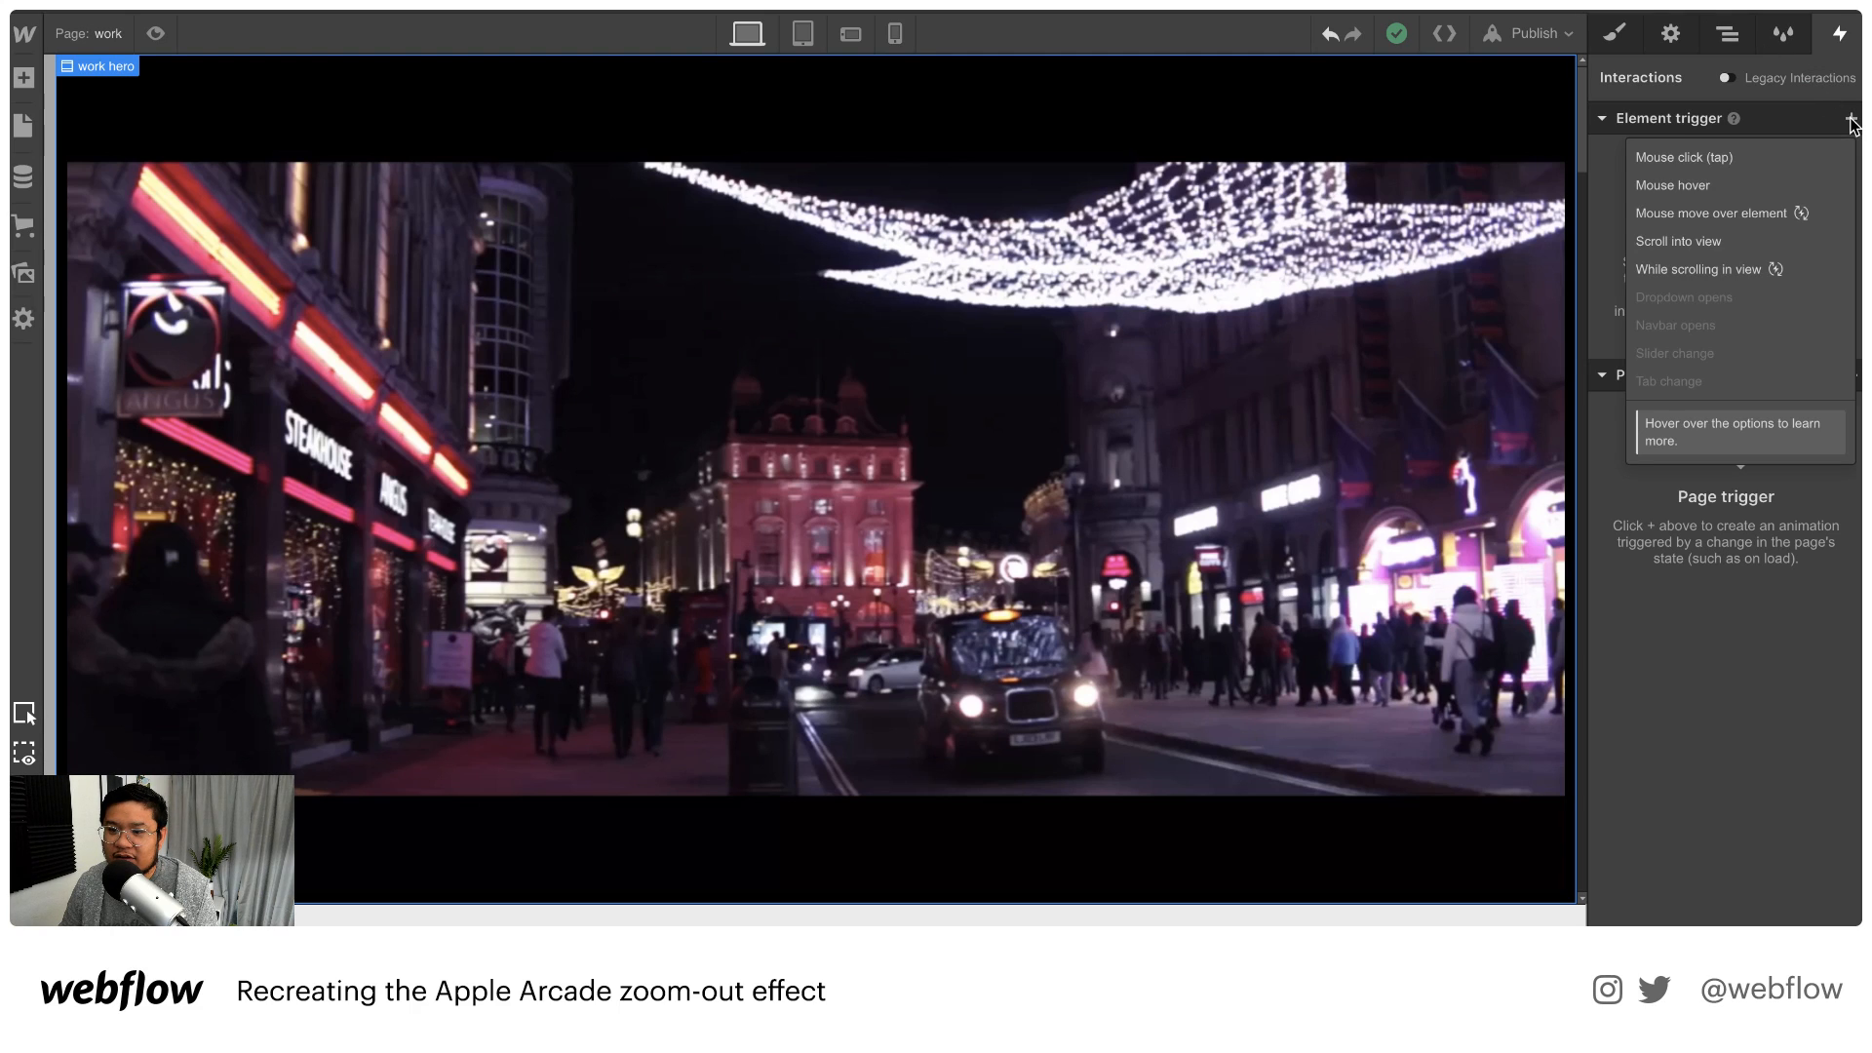
pyautogui.click(1770, 273)
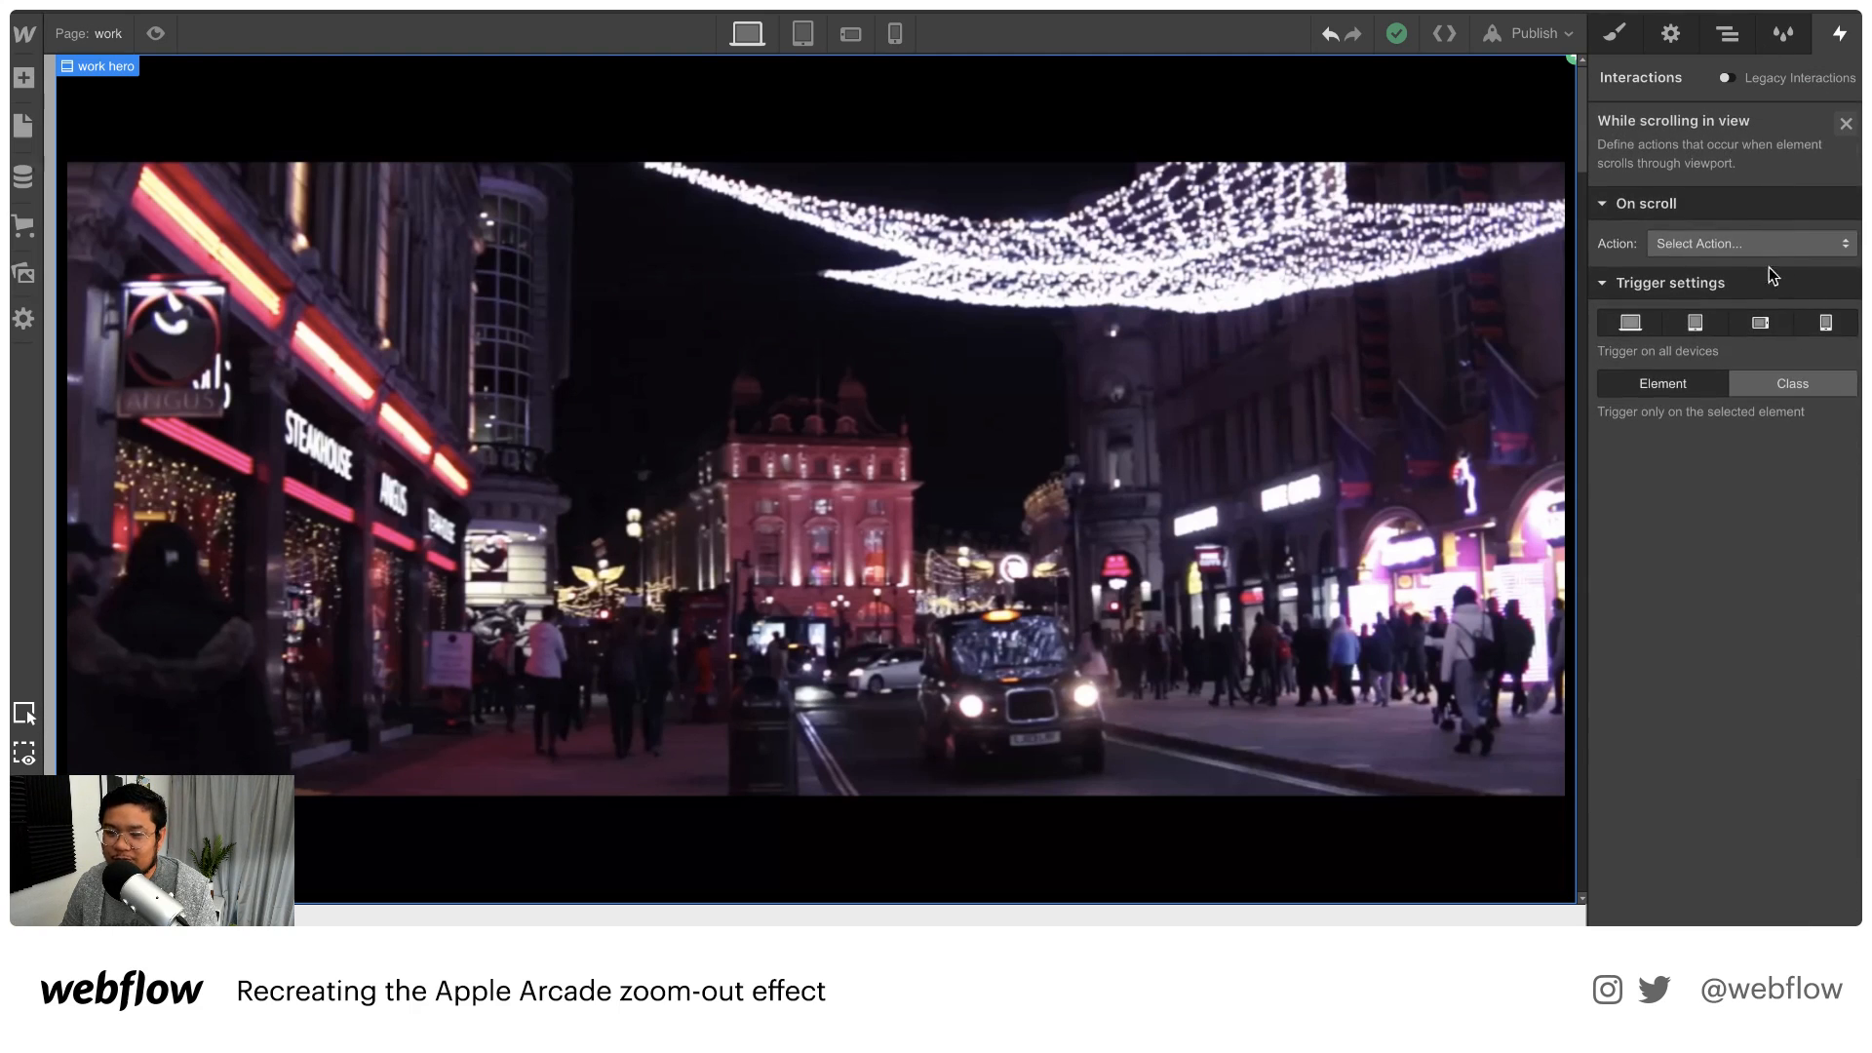
# Set the trigger's on-scroll action to Play Scroll Animation and create a new scroll animation named "live stream"
pyautogui.click(1723, 246)
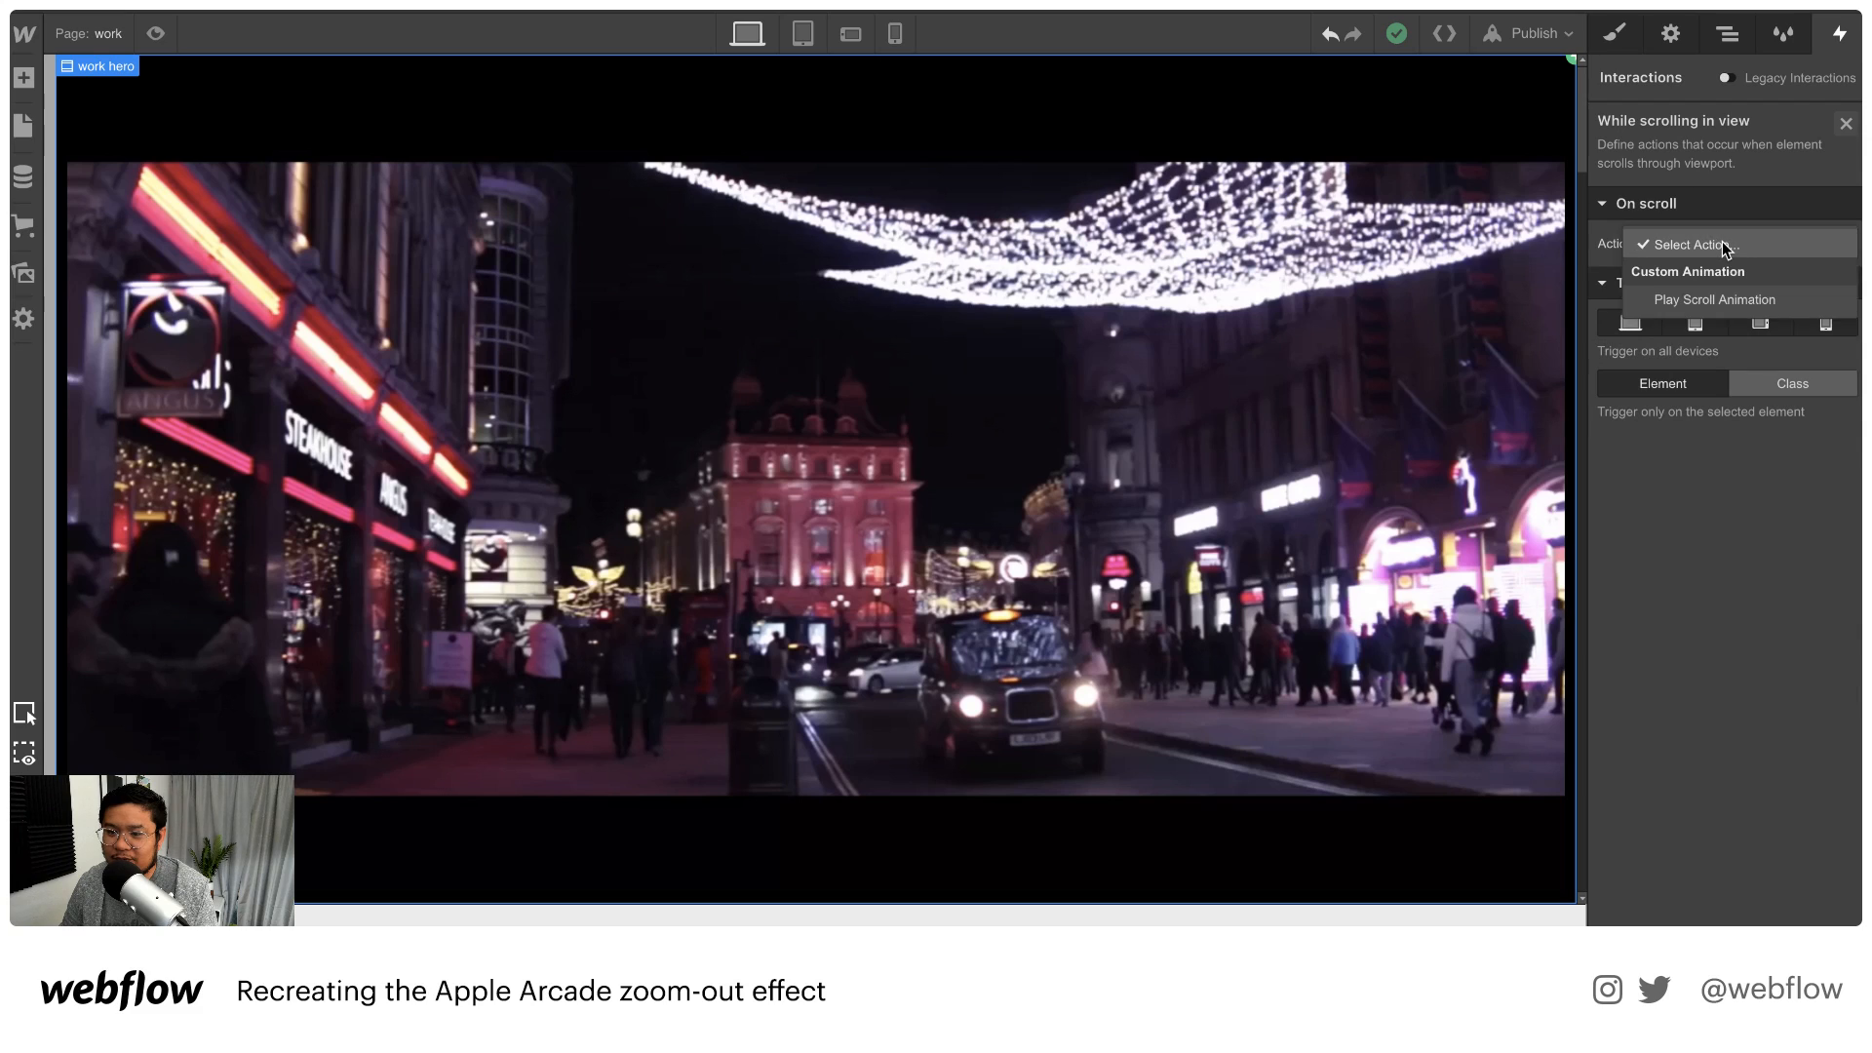
pyautogui.click(1722, 299)
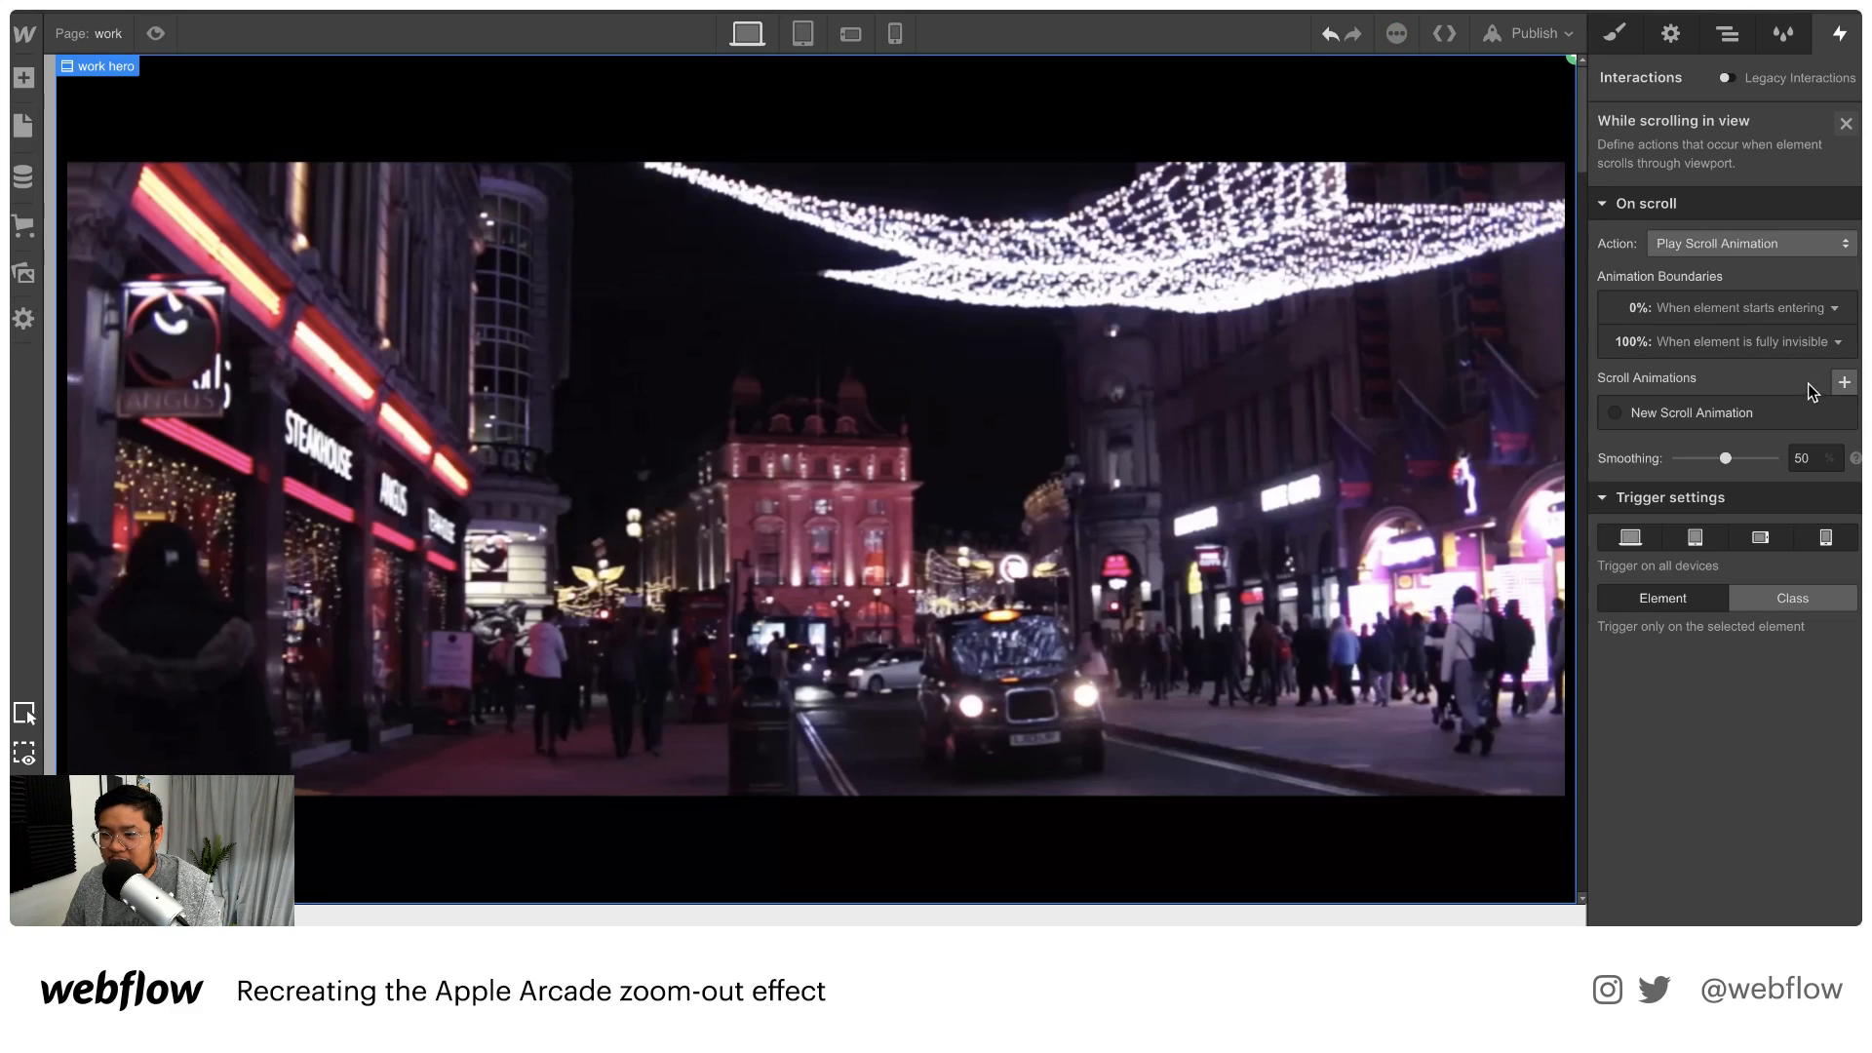
pyautogui.click(1843, 382)
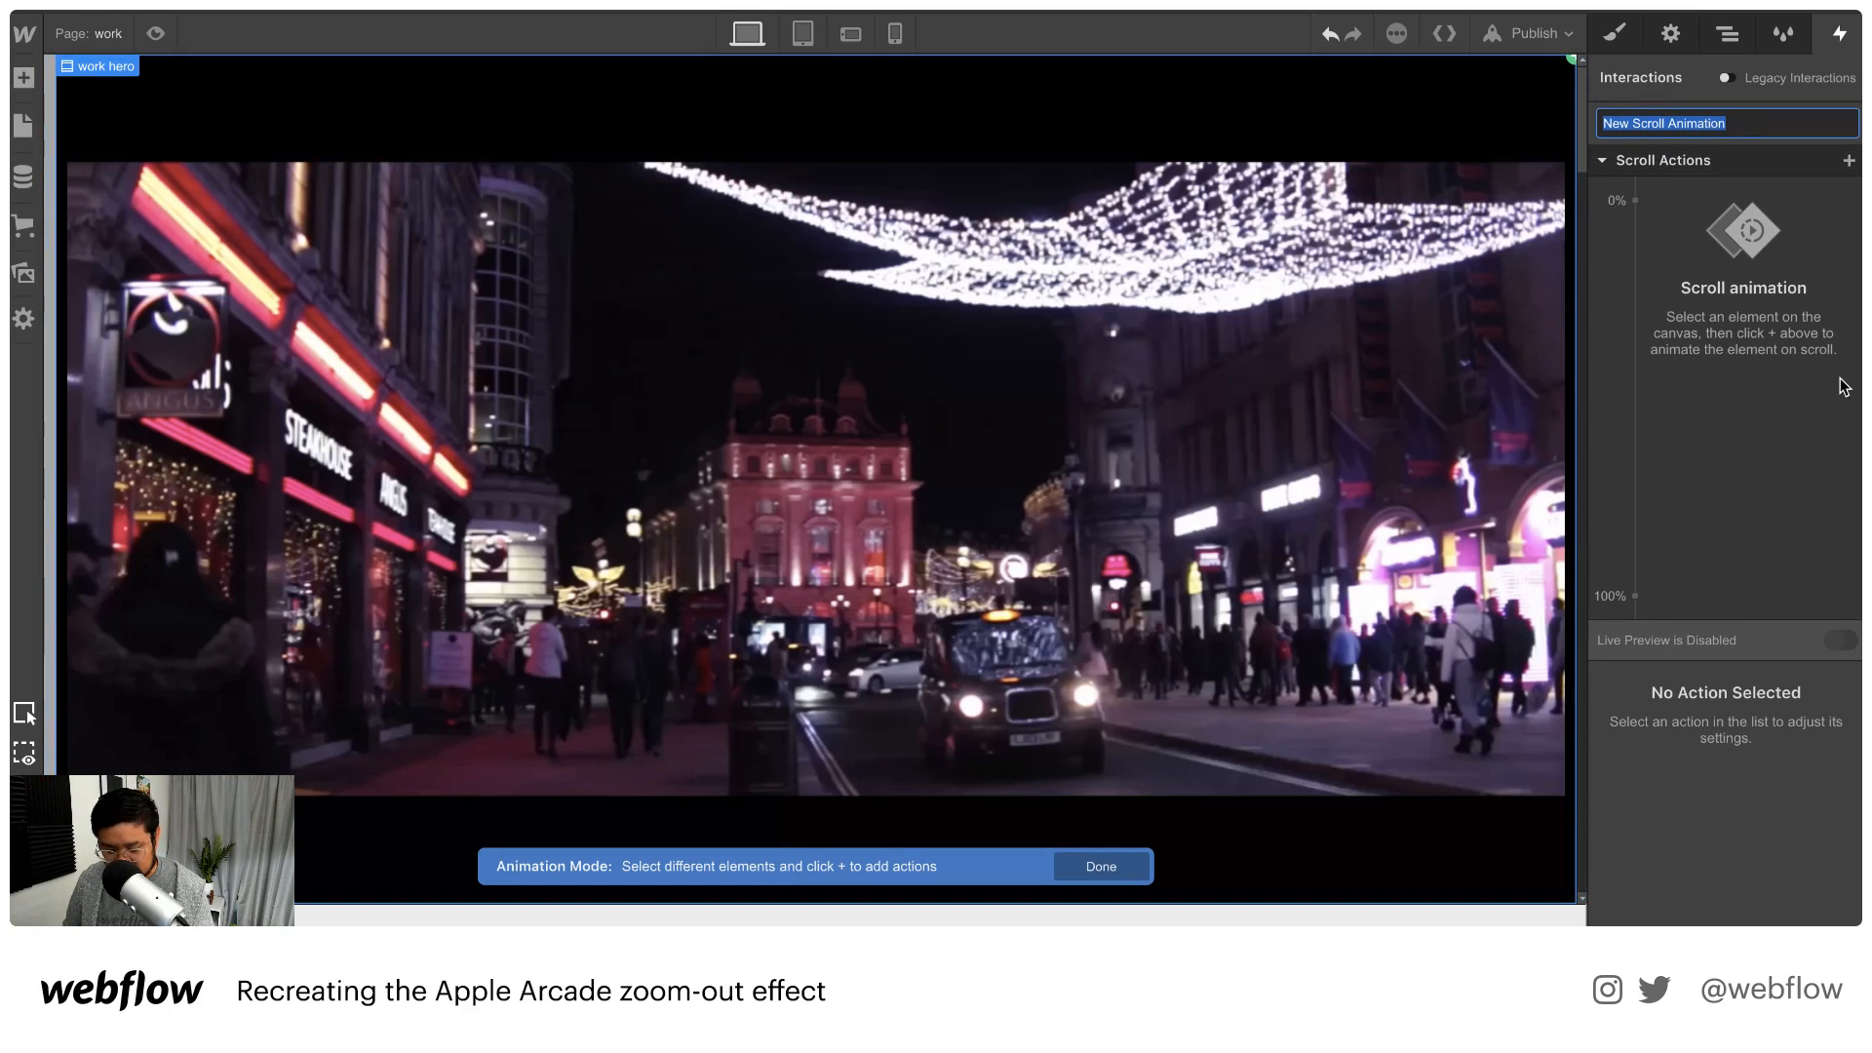
pyautogui.write('live ')
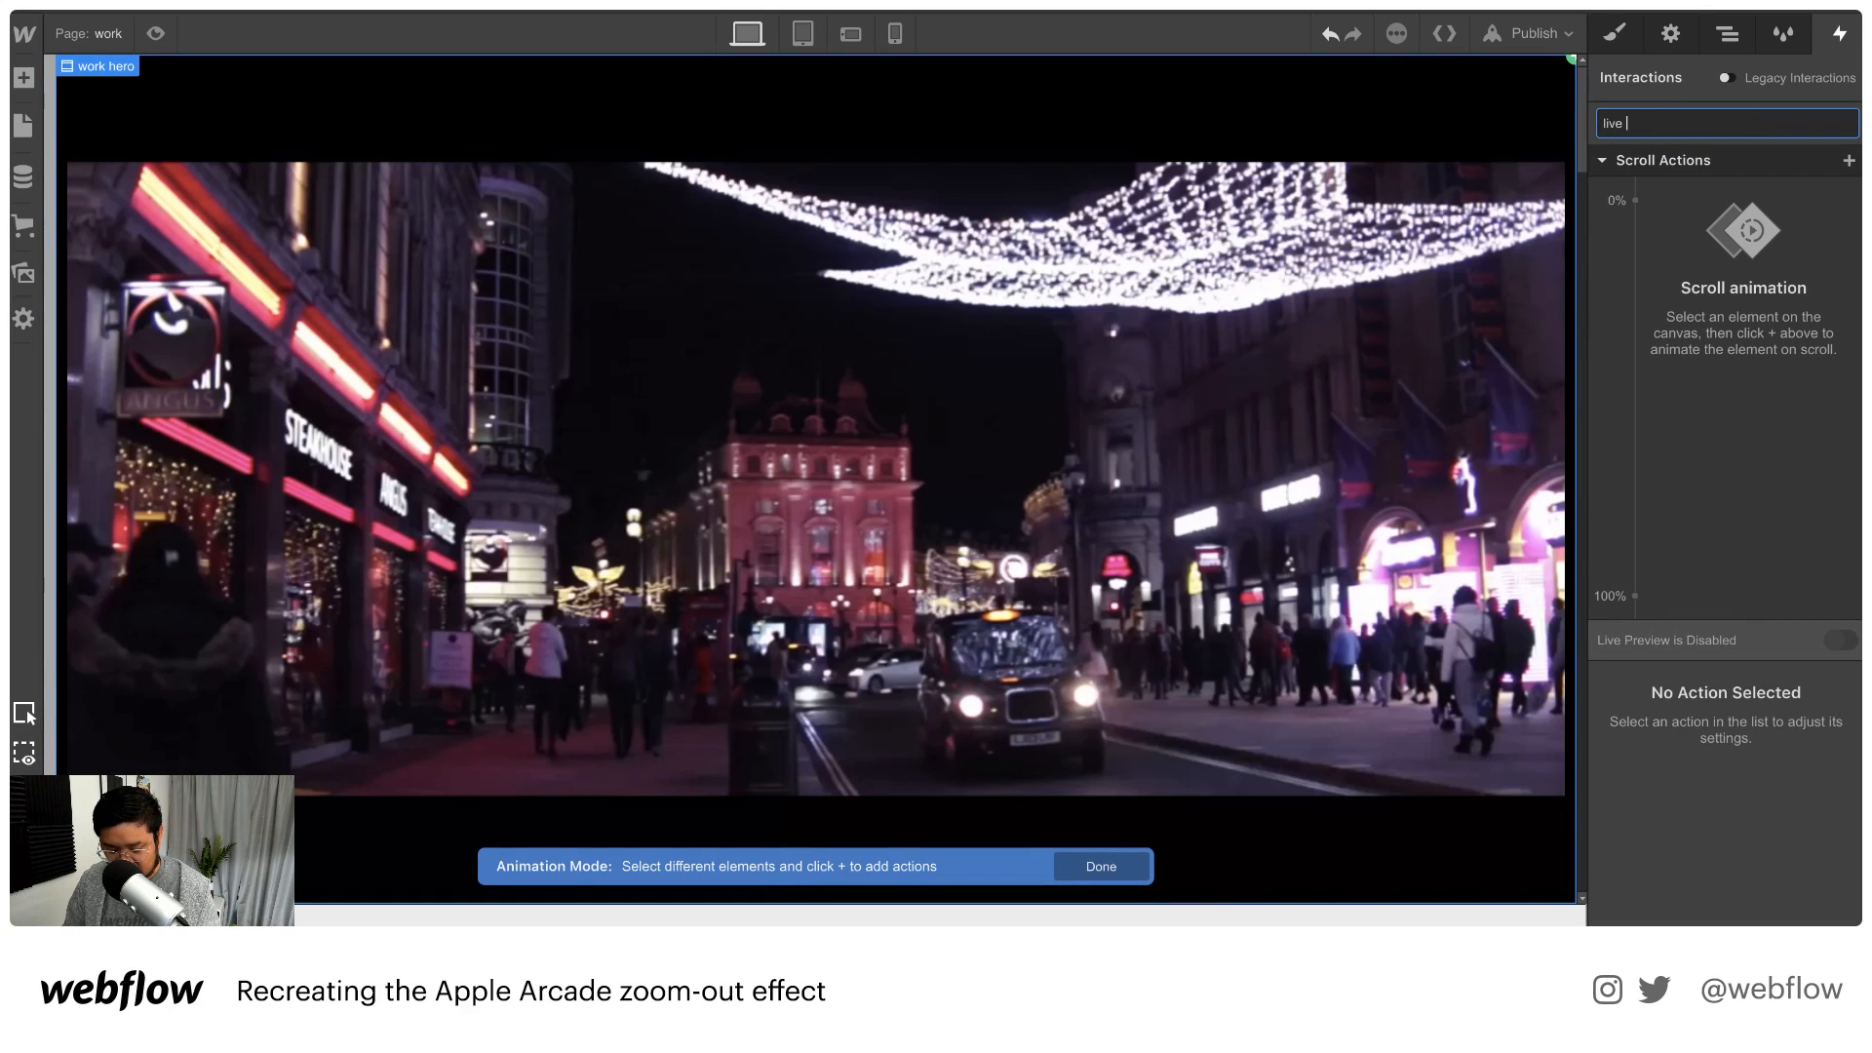
pyautogui.write('stream')
pyautogui.press('Return')
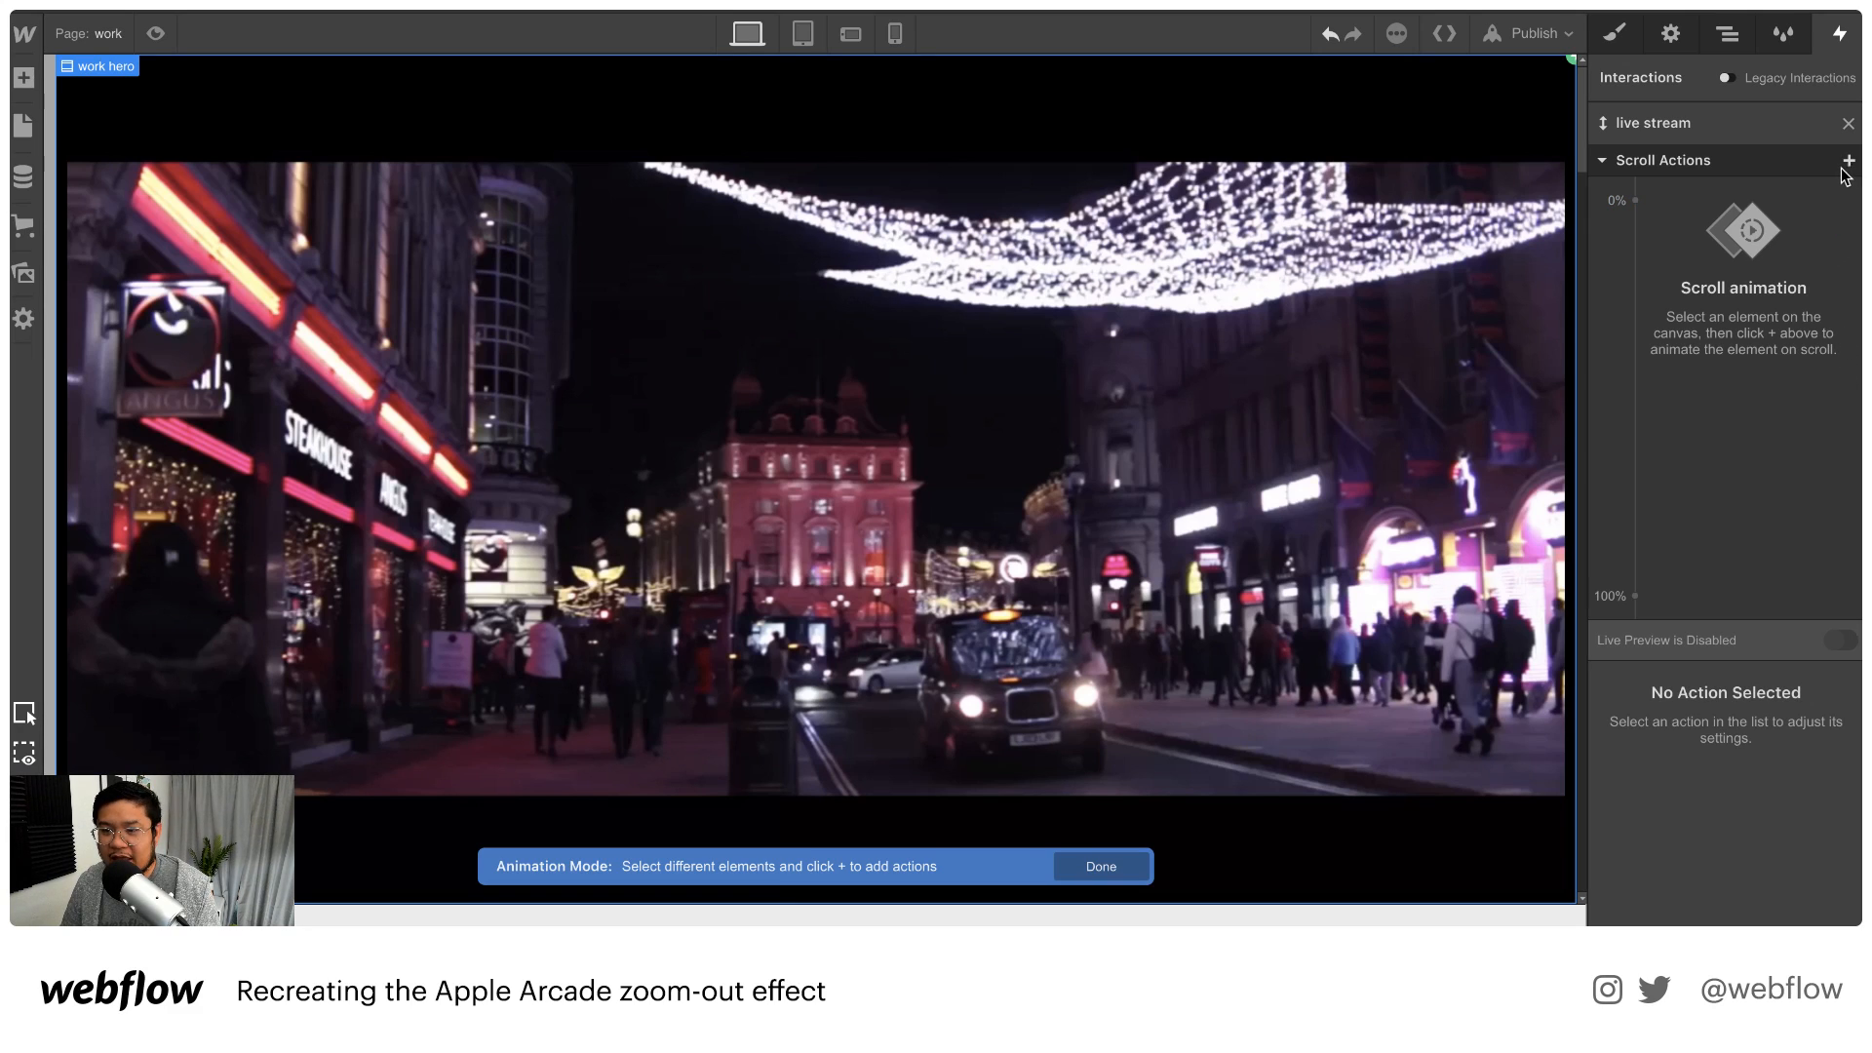
pyautogui.click(1728, 39)
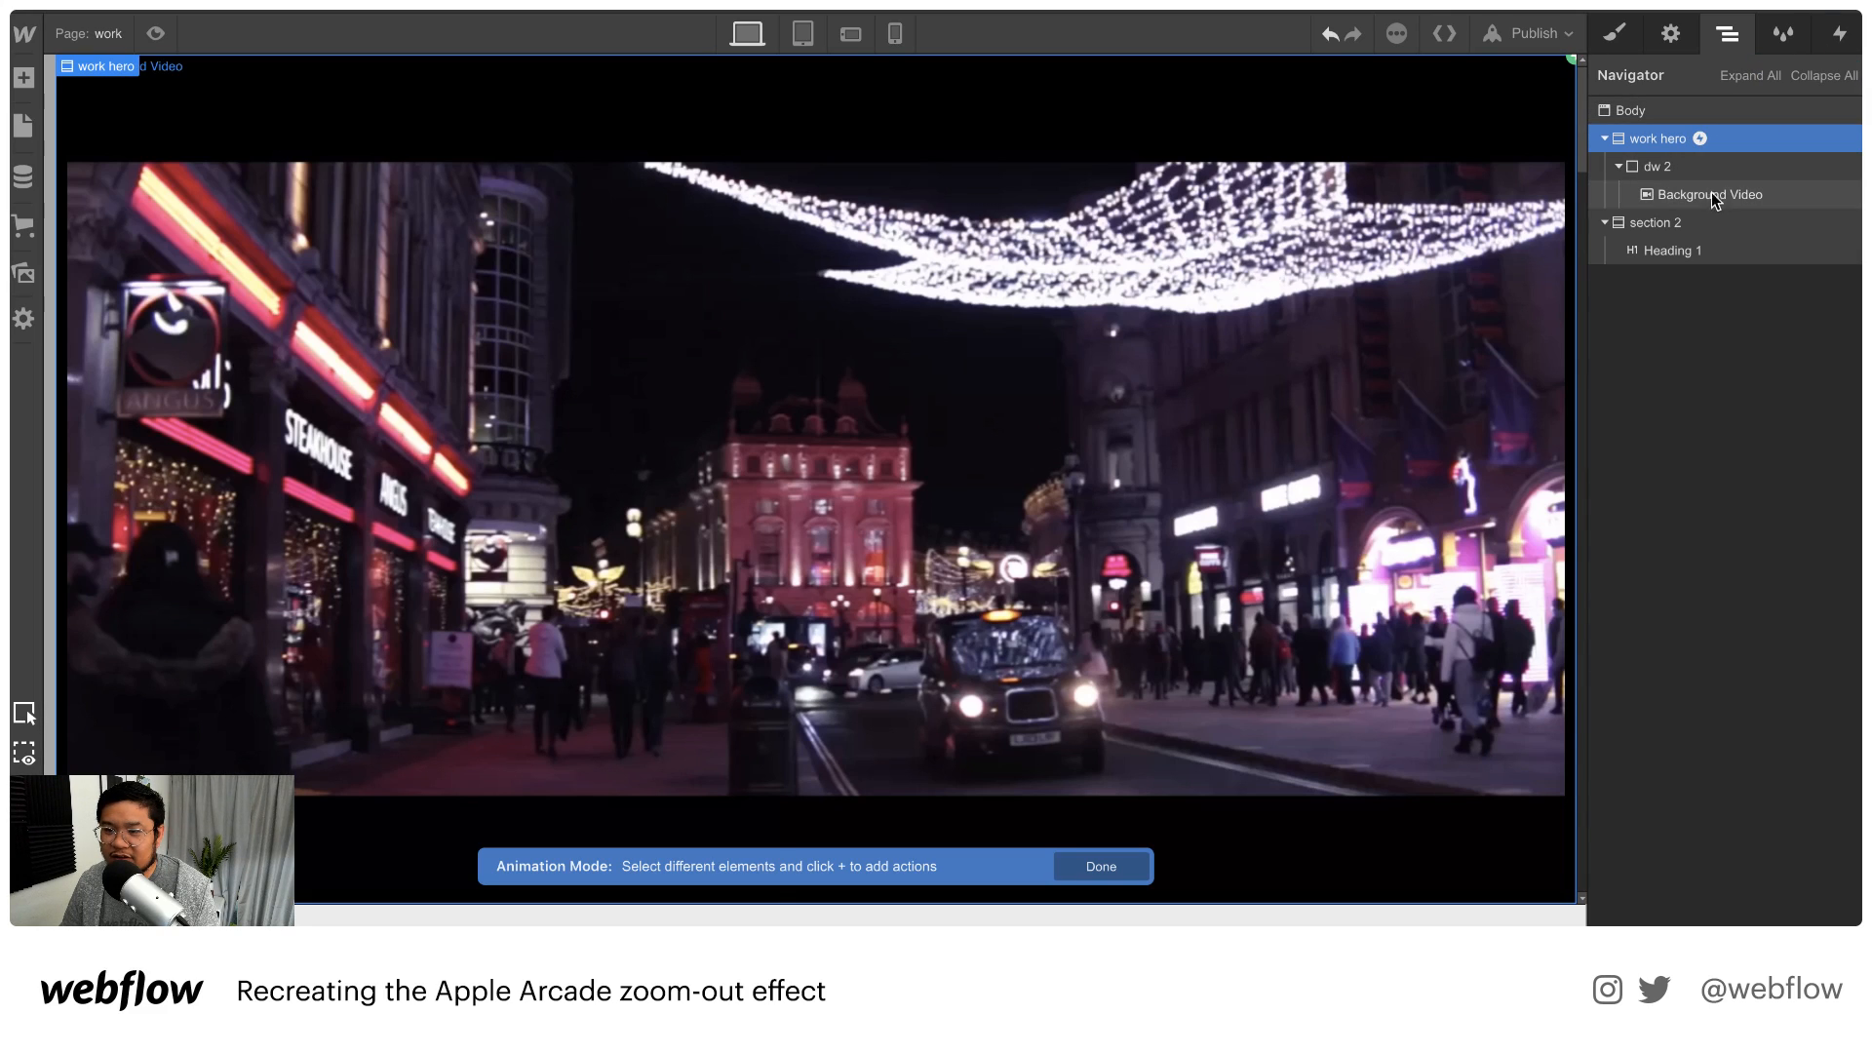
pyautogui.click(1704, 228)
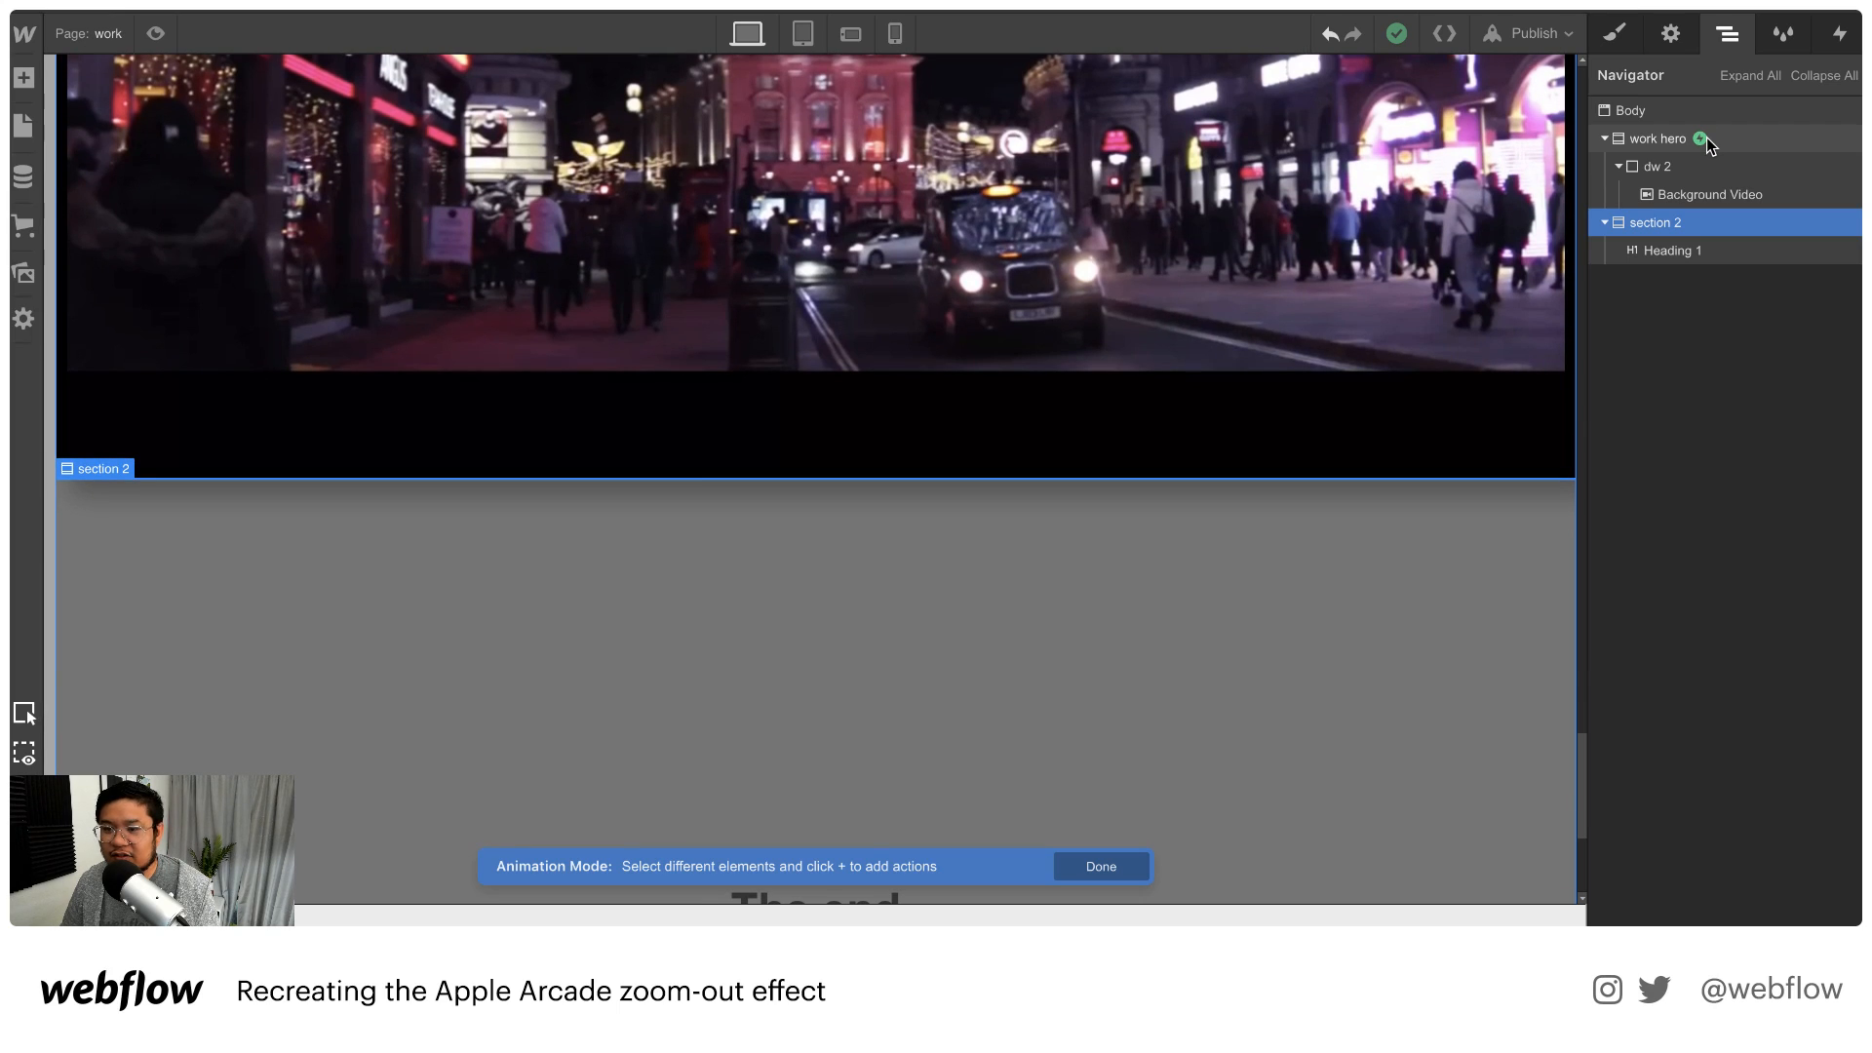
pyautogui.click(1706, 142)
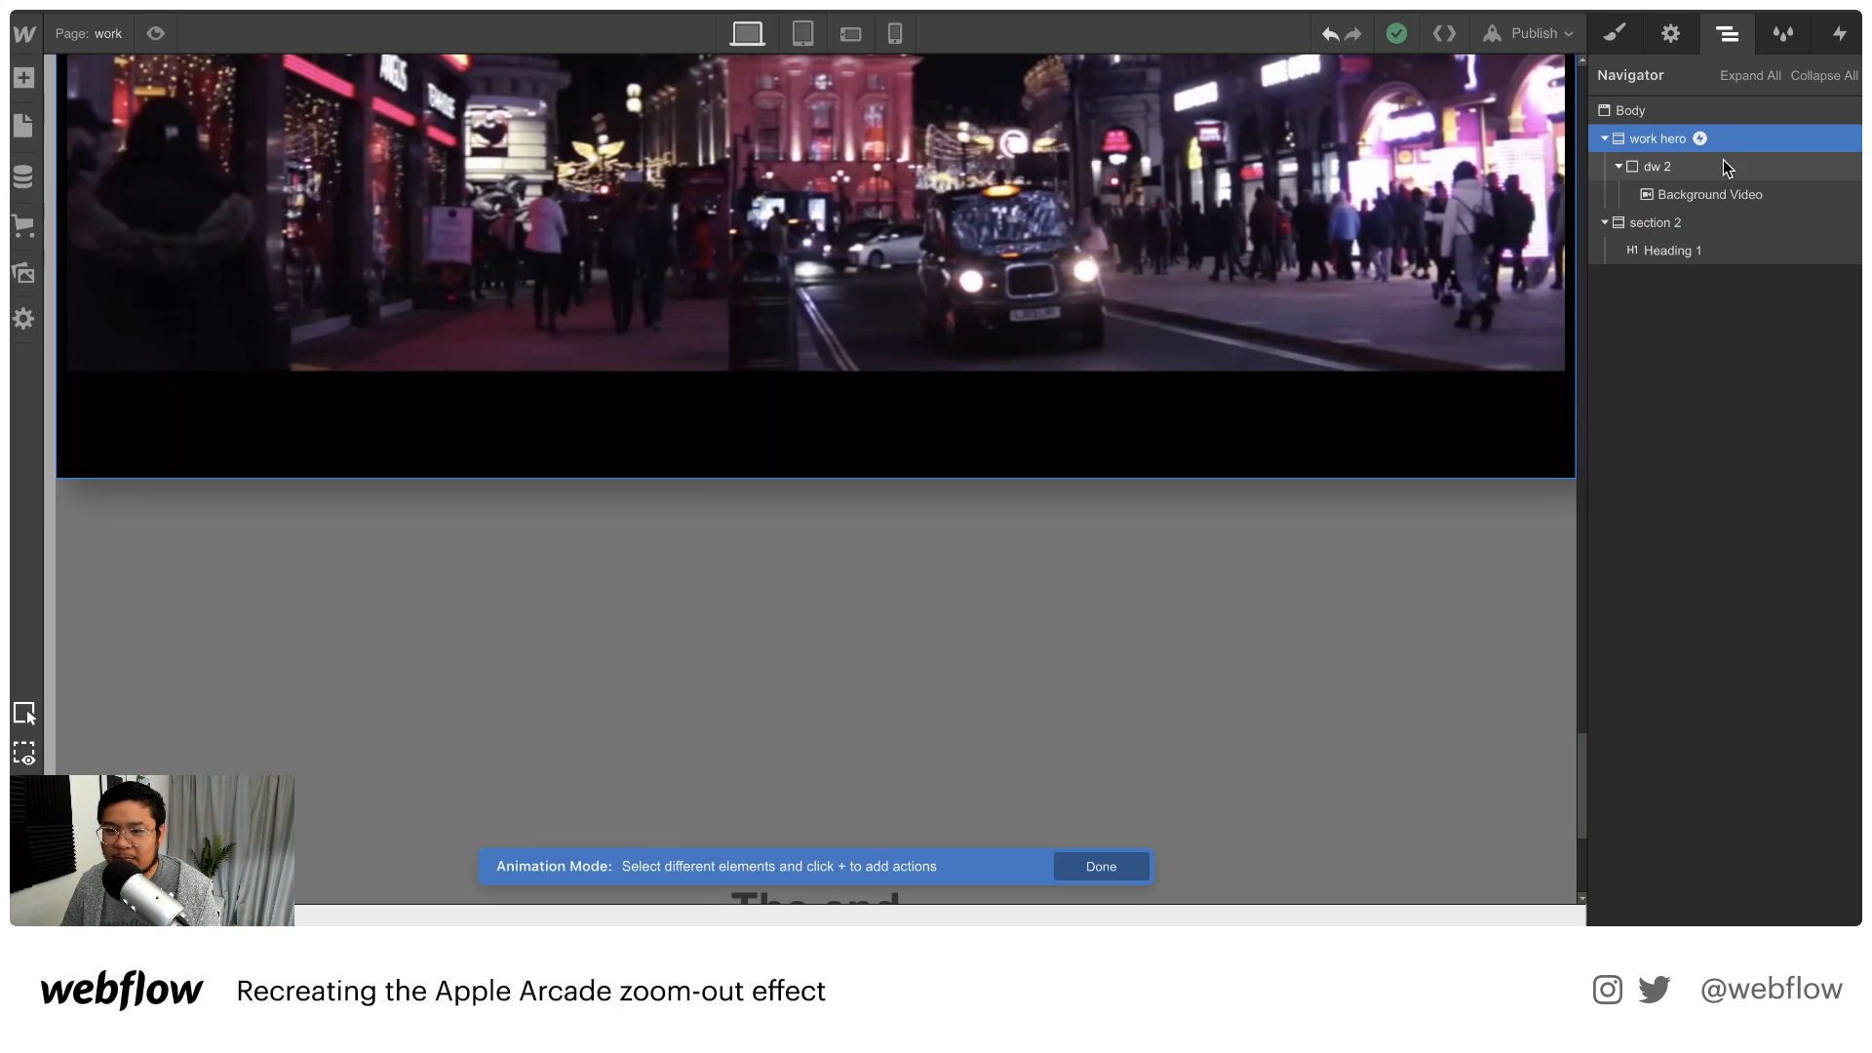
pyautogui.click(1725, 167)
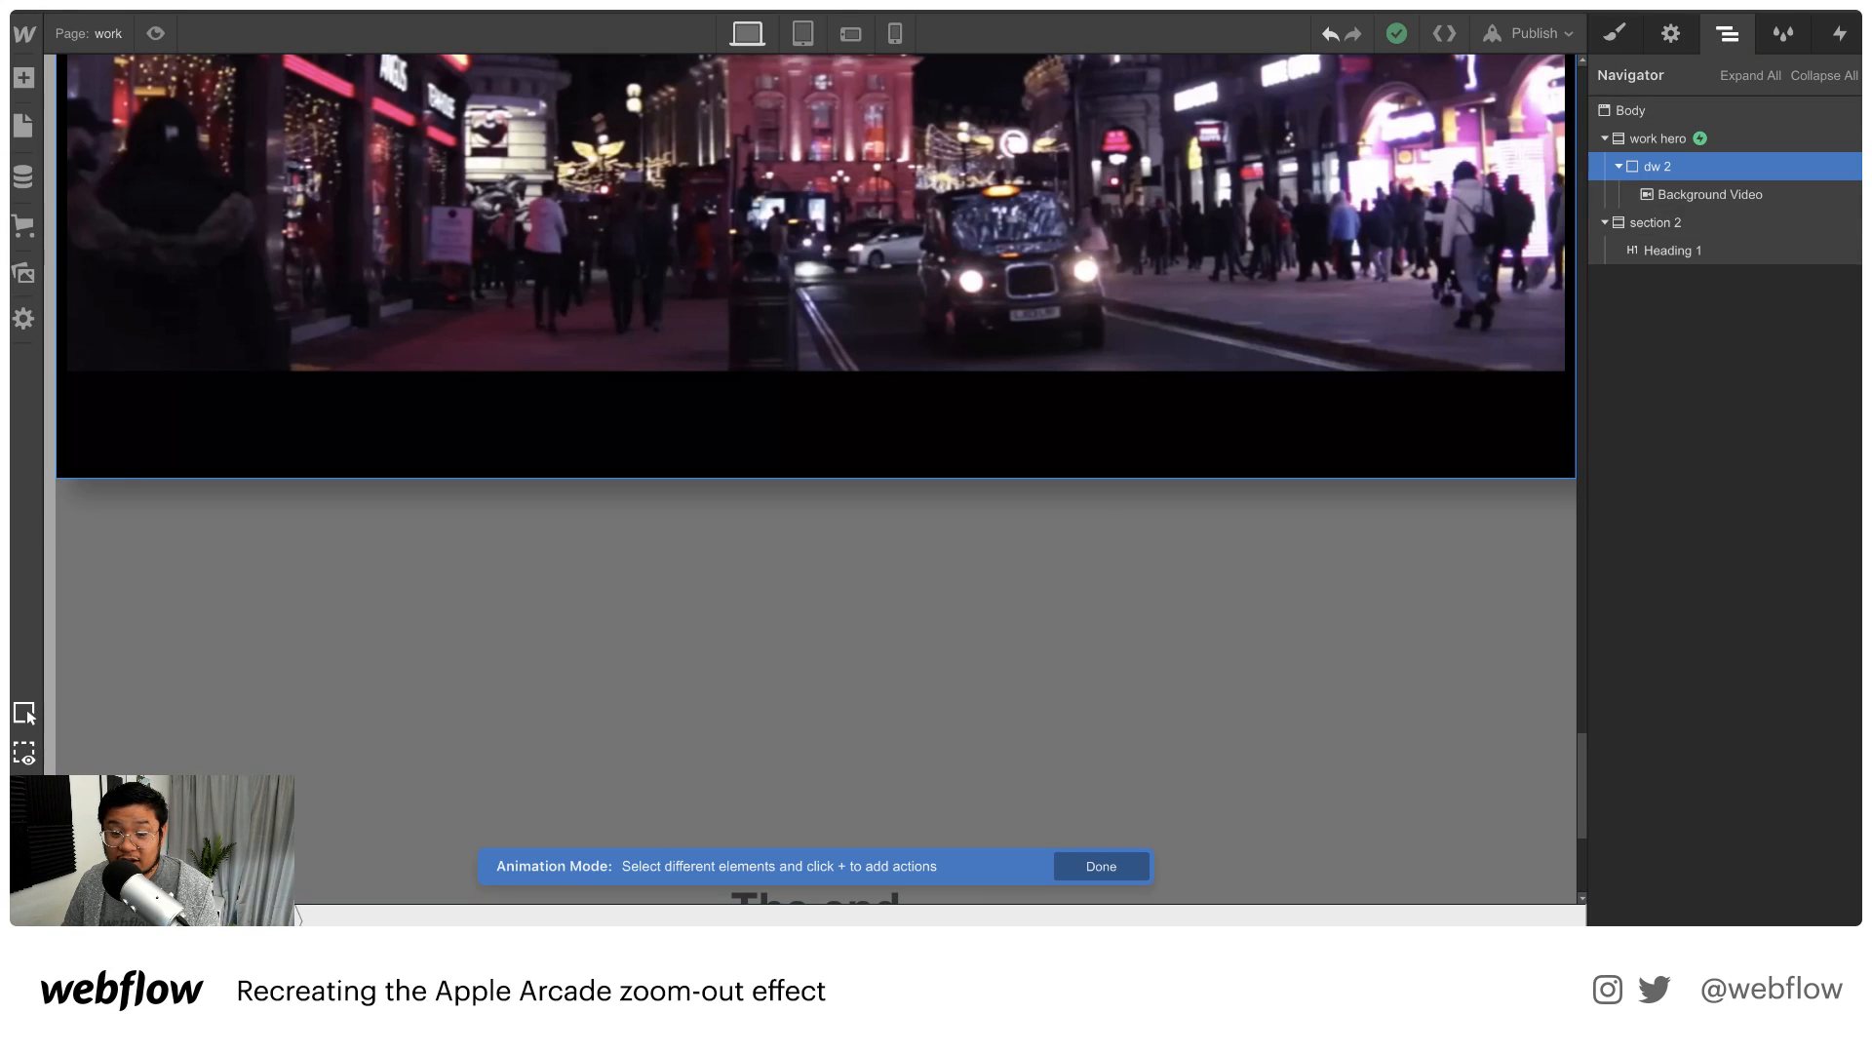
pyautogui.click(1840, 35)
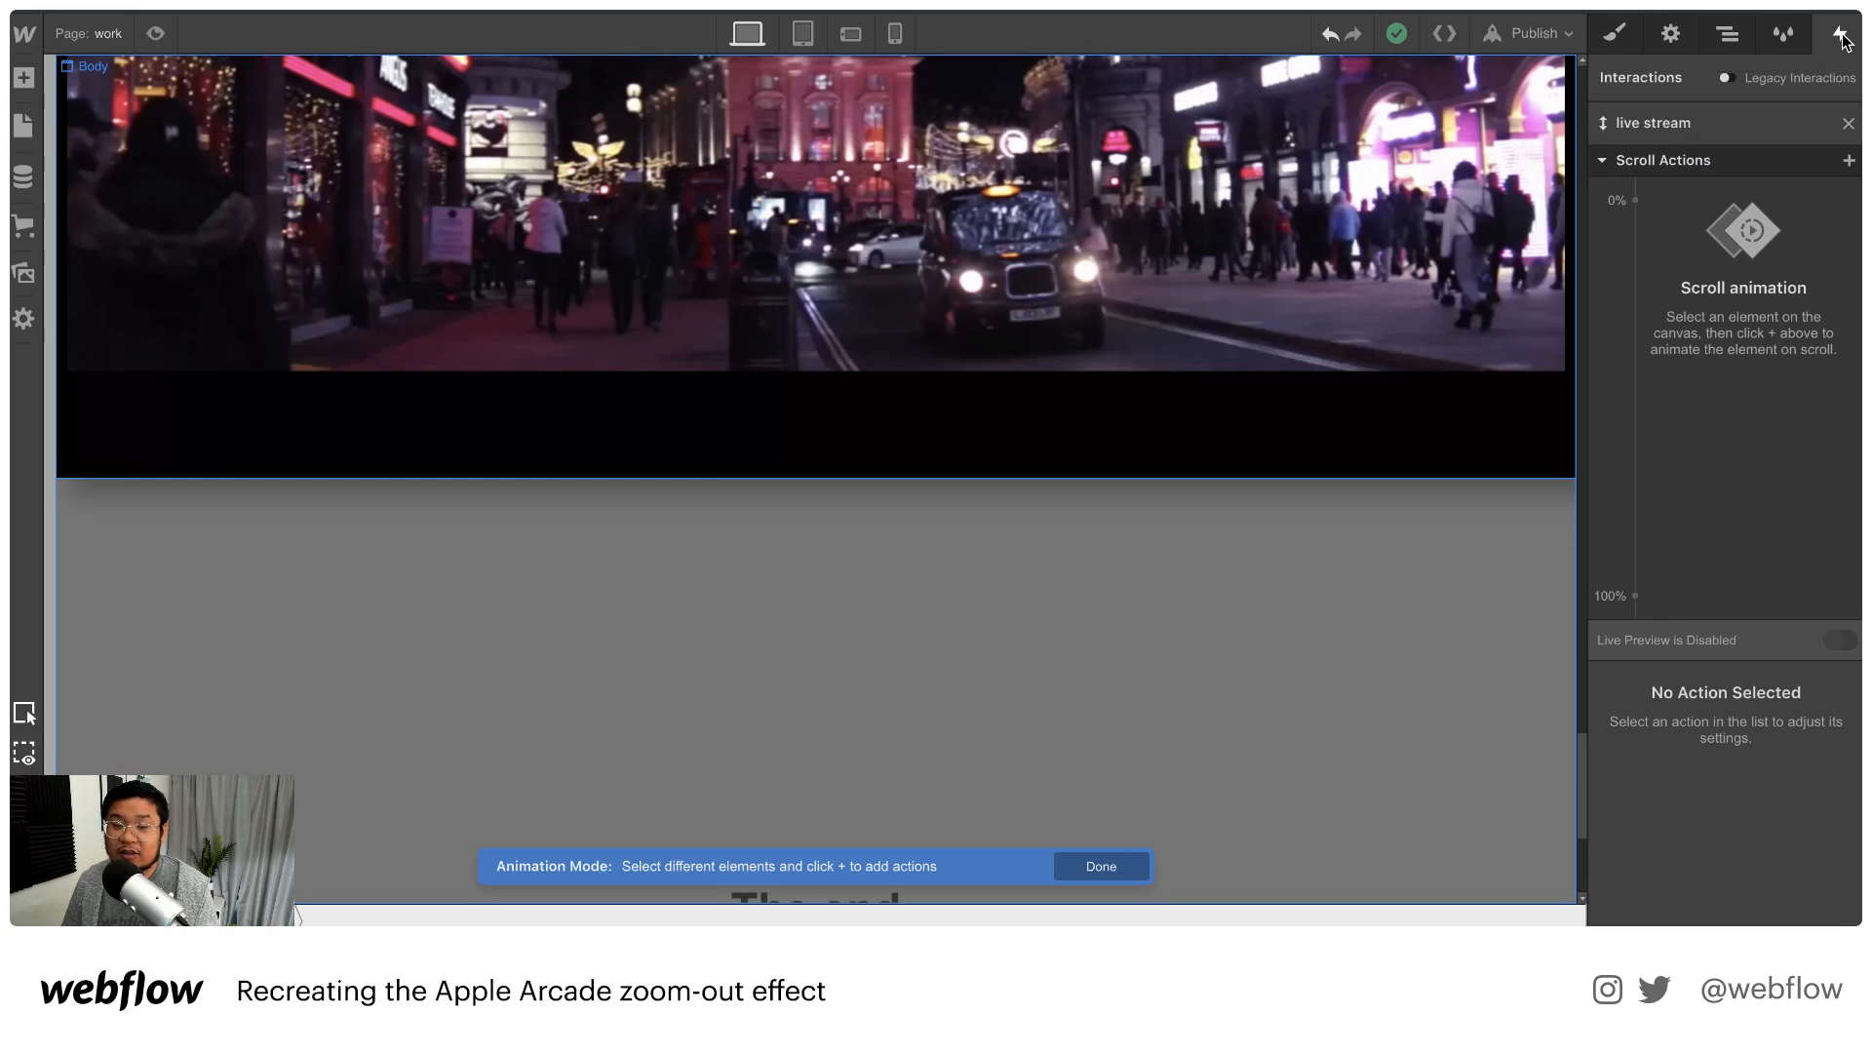
pyautogui.scroll(4, 1111, 210)
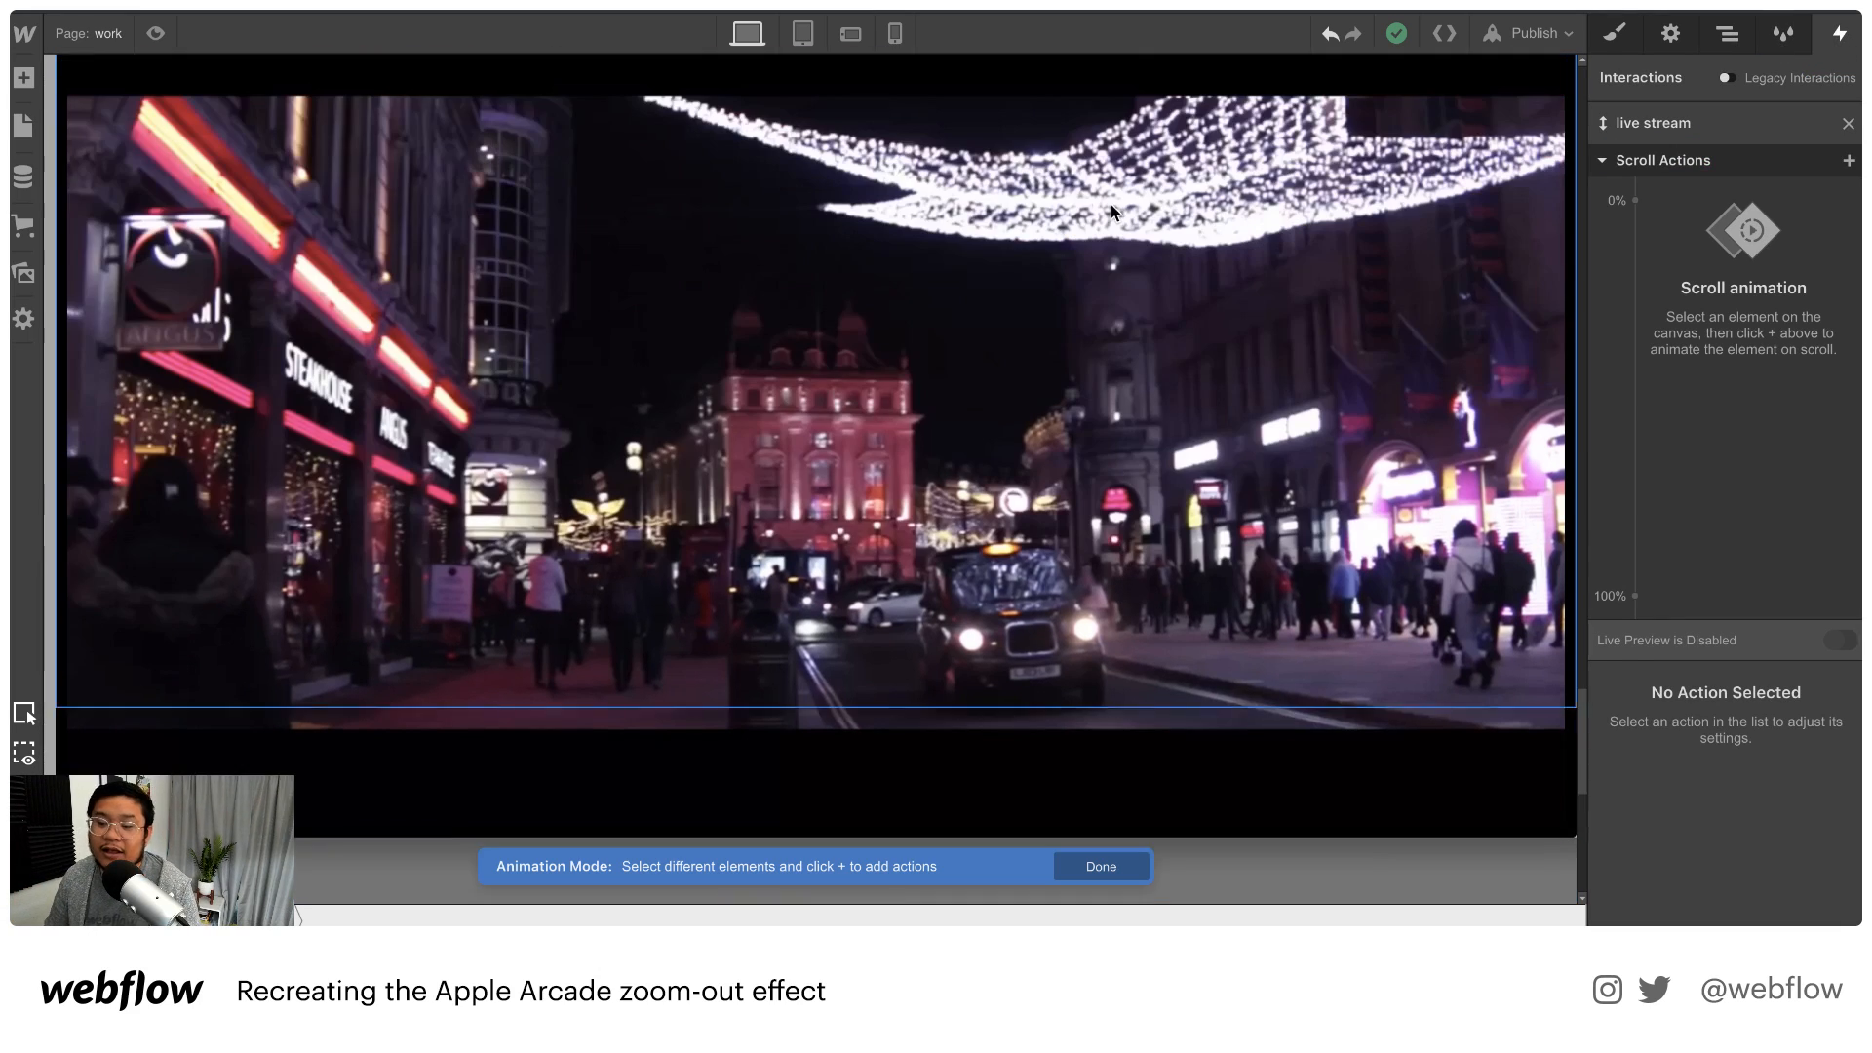
pyautogui.scroll(1, 1111, 209)
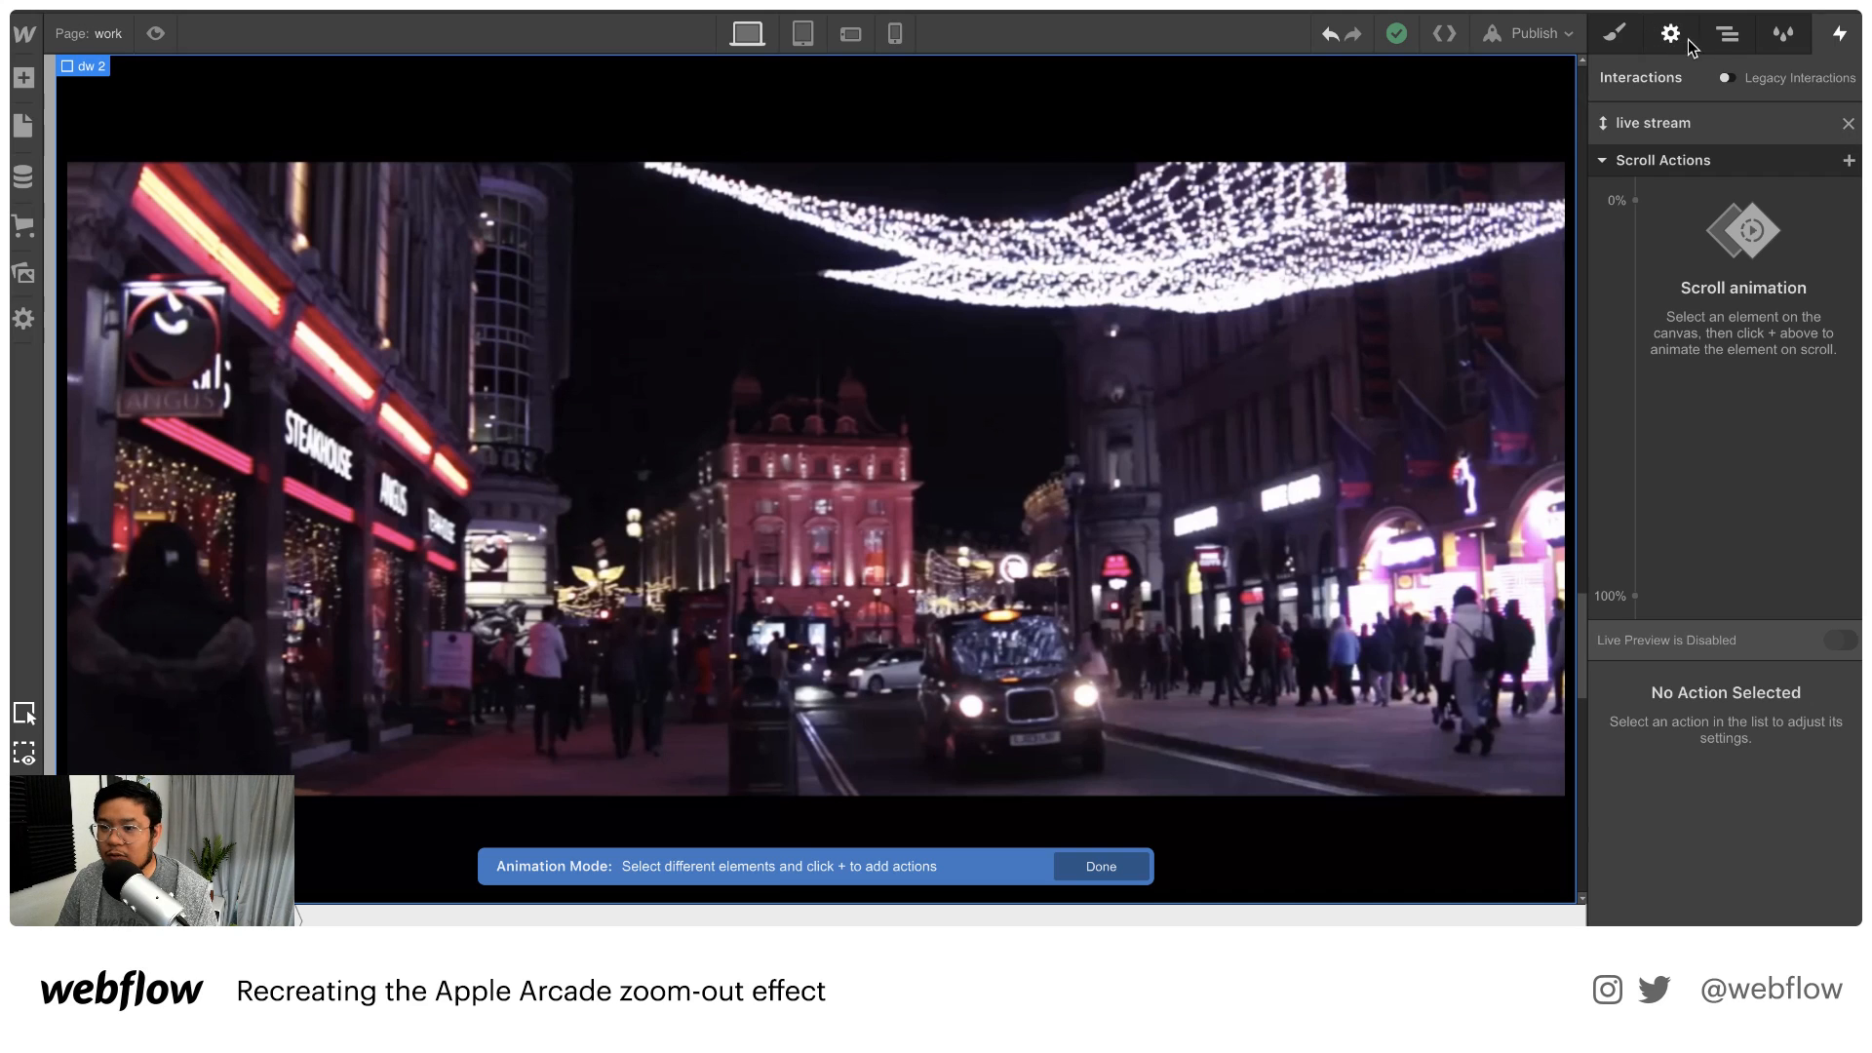
# Add a Scale scroll action for the Background Video and set its 0% keyframe to a scale of 1 on X and Y
pyautogui.click(1725, 37)
pyautogui.click(1716, 203)
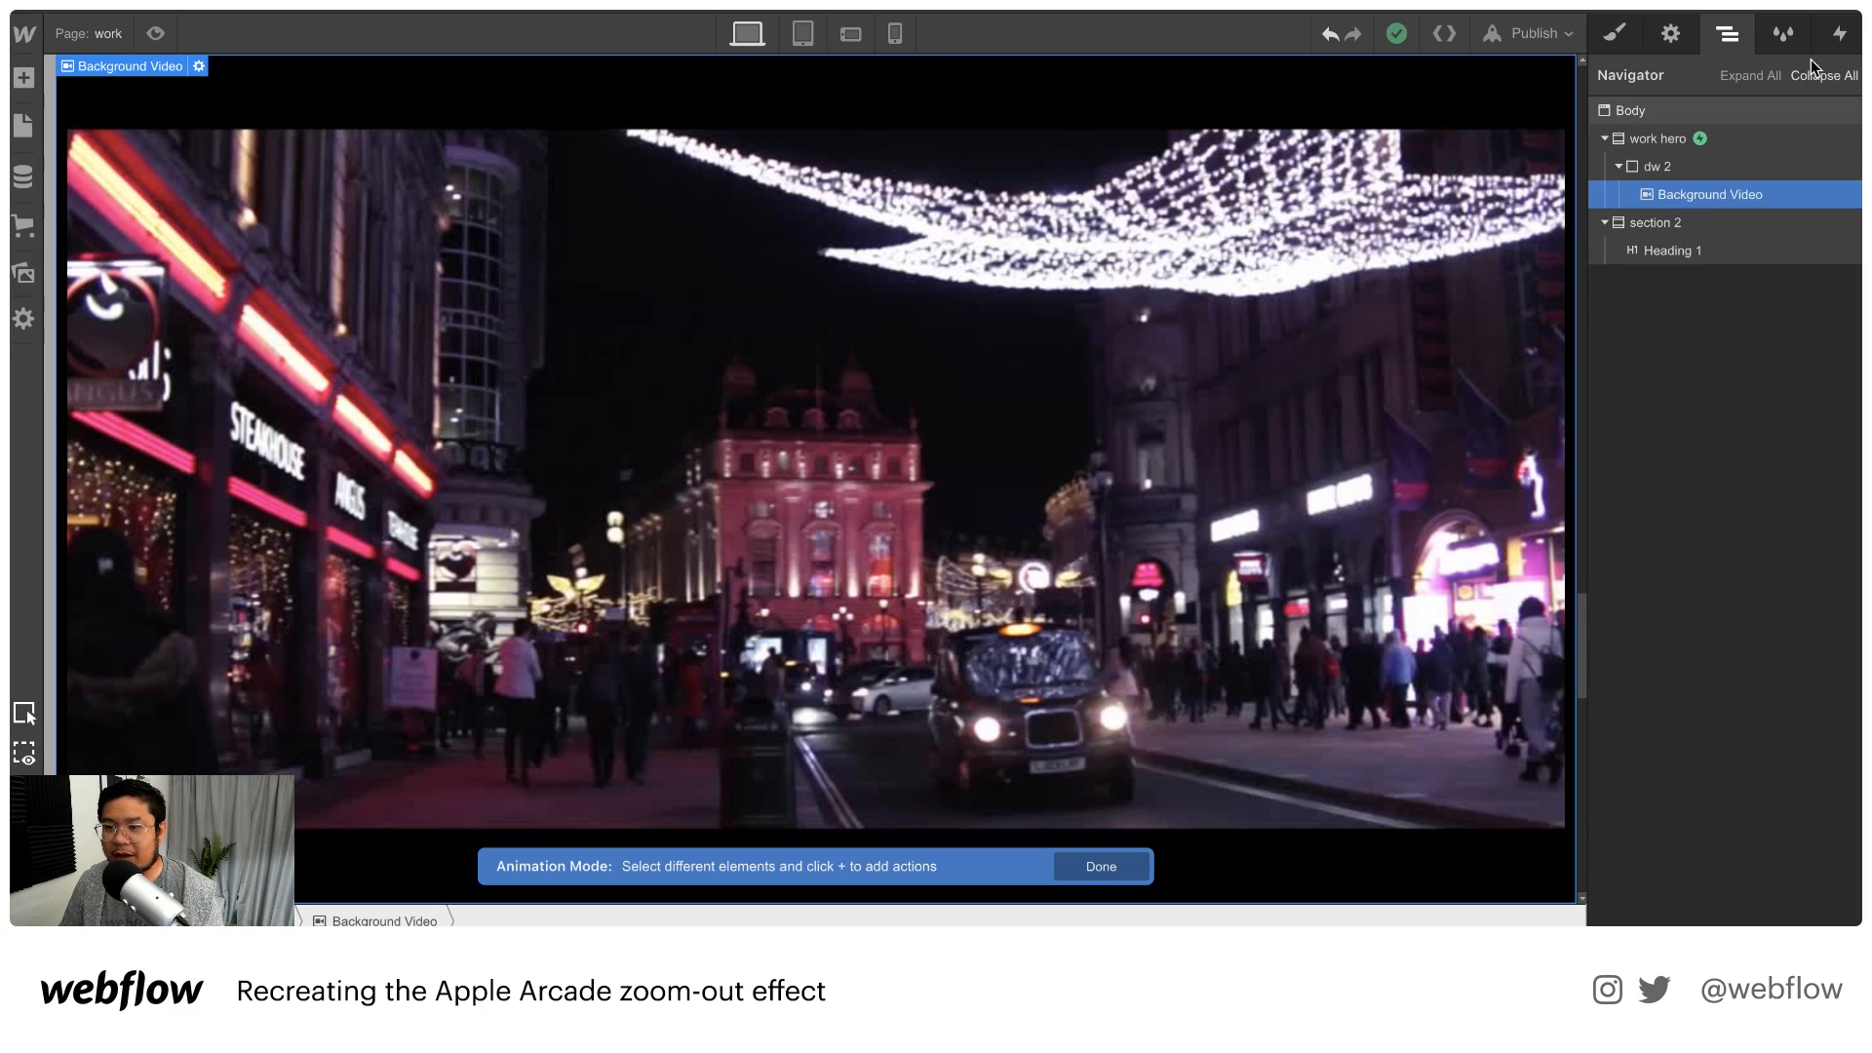
pyautogui.click(1839, 33)
pyautogui.click(1848, 160)
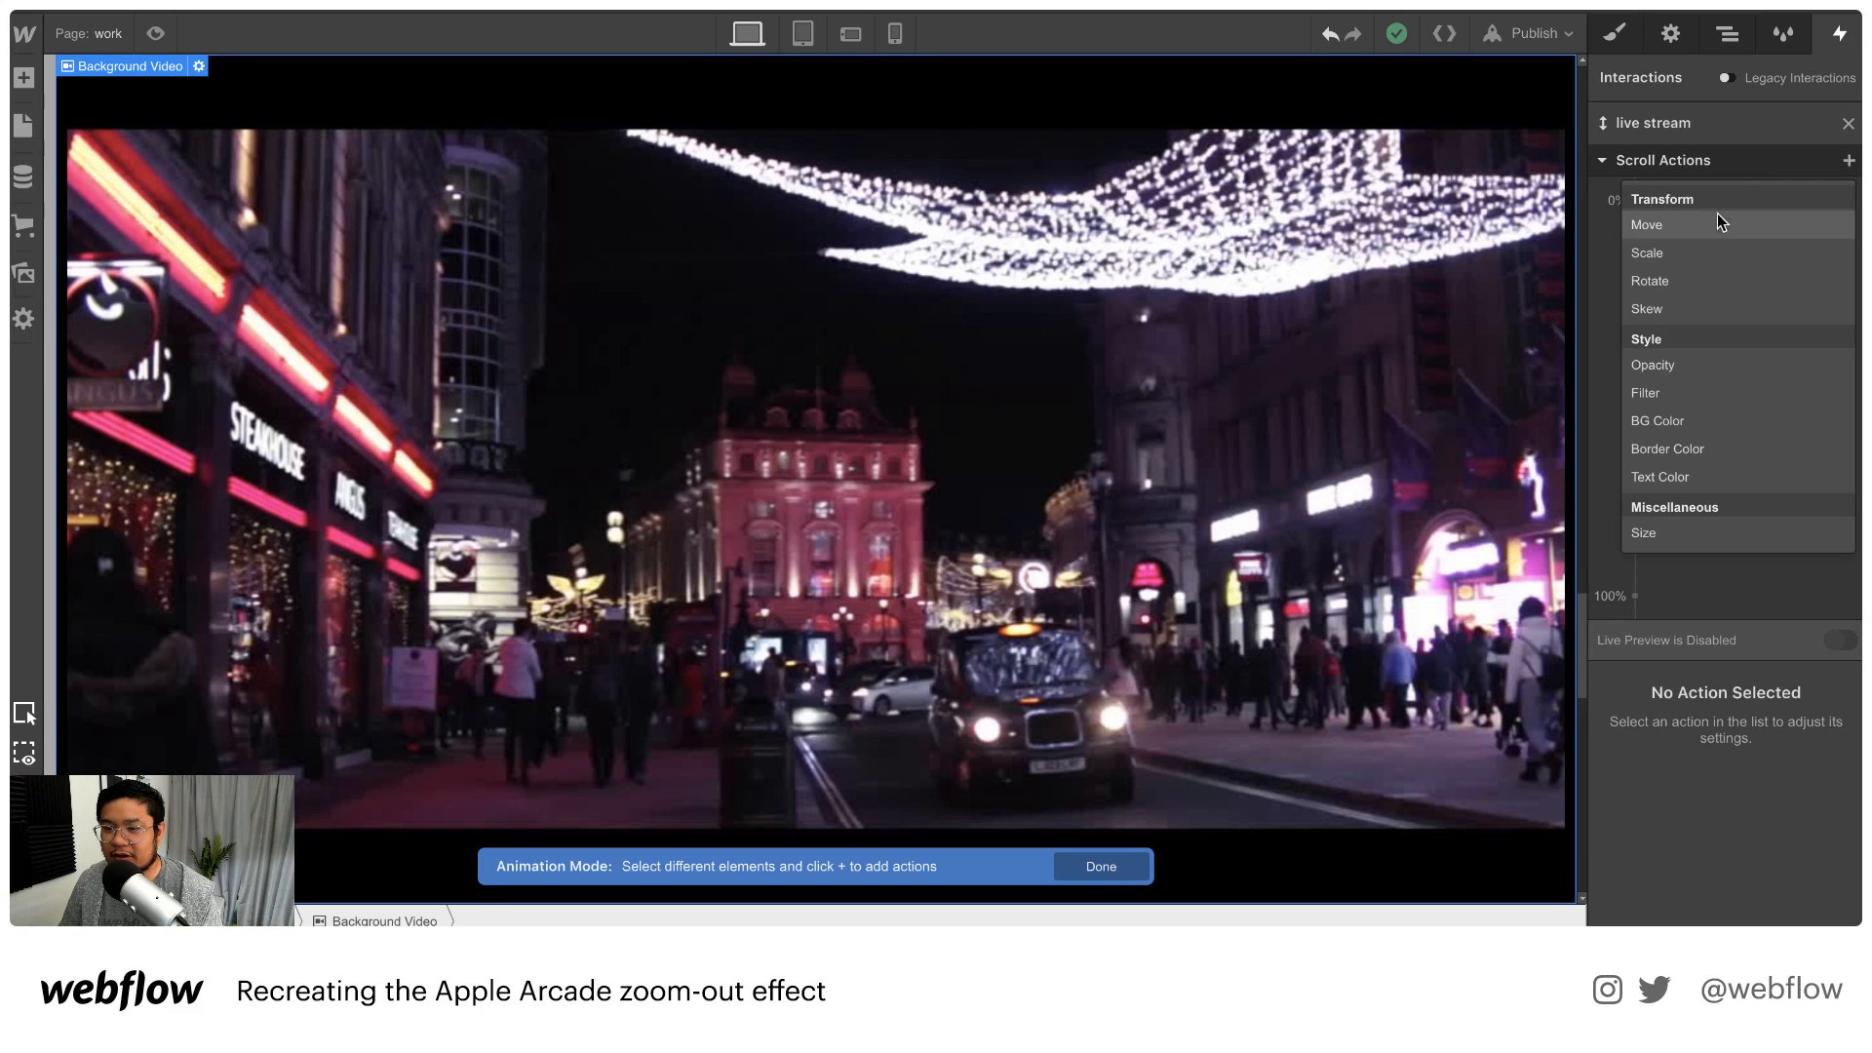
pyautogui.click(1696, 256)
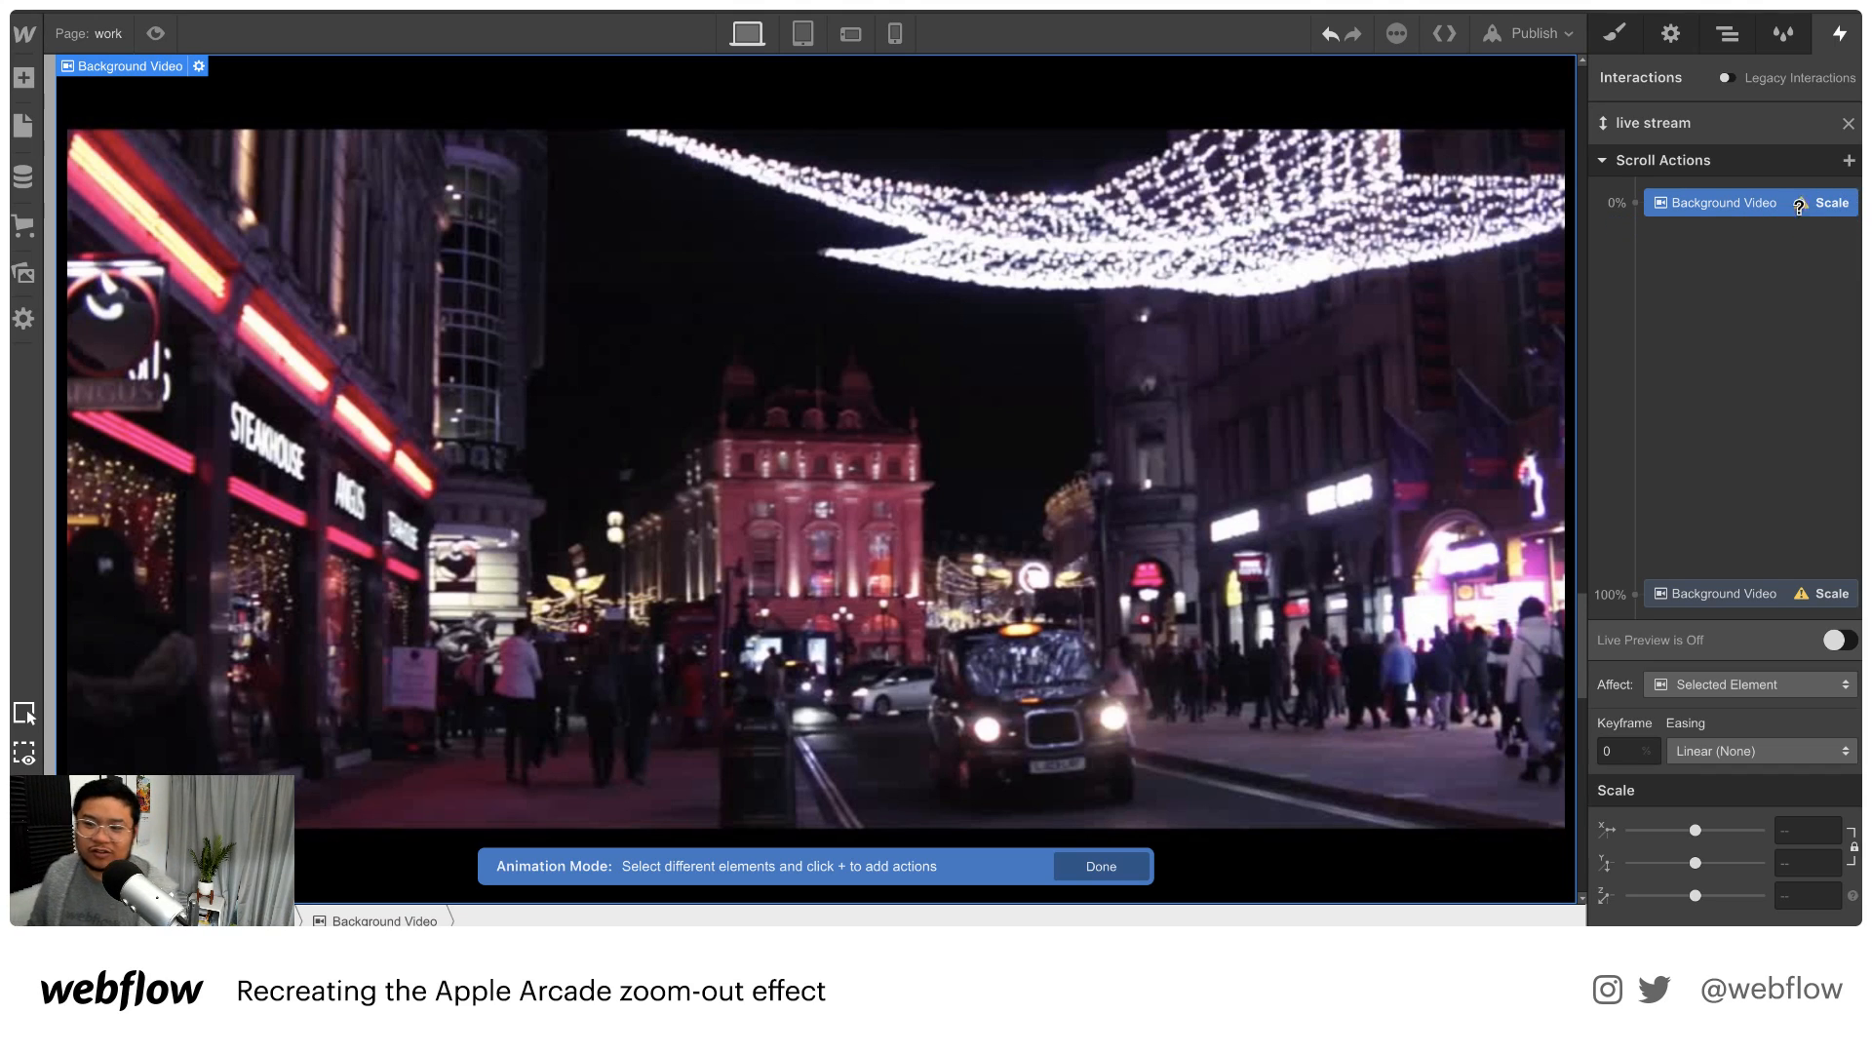
pyautogui.moveTo(1802, 202)
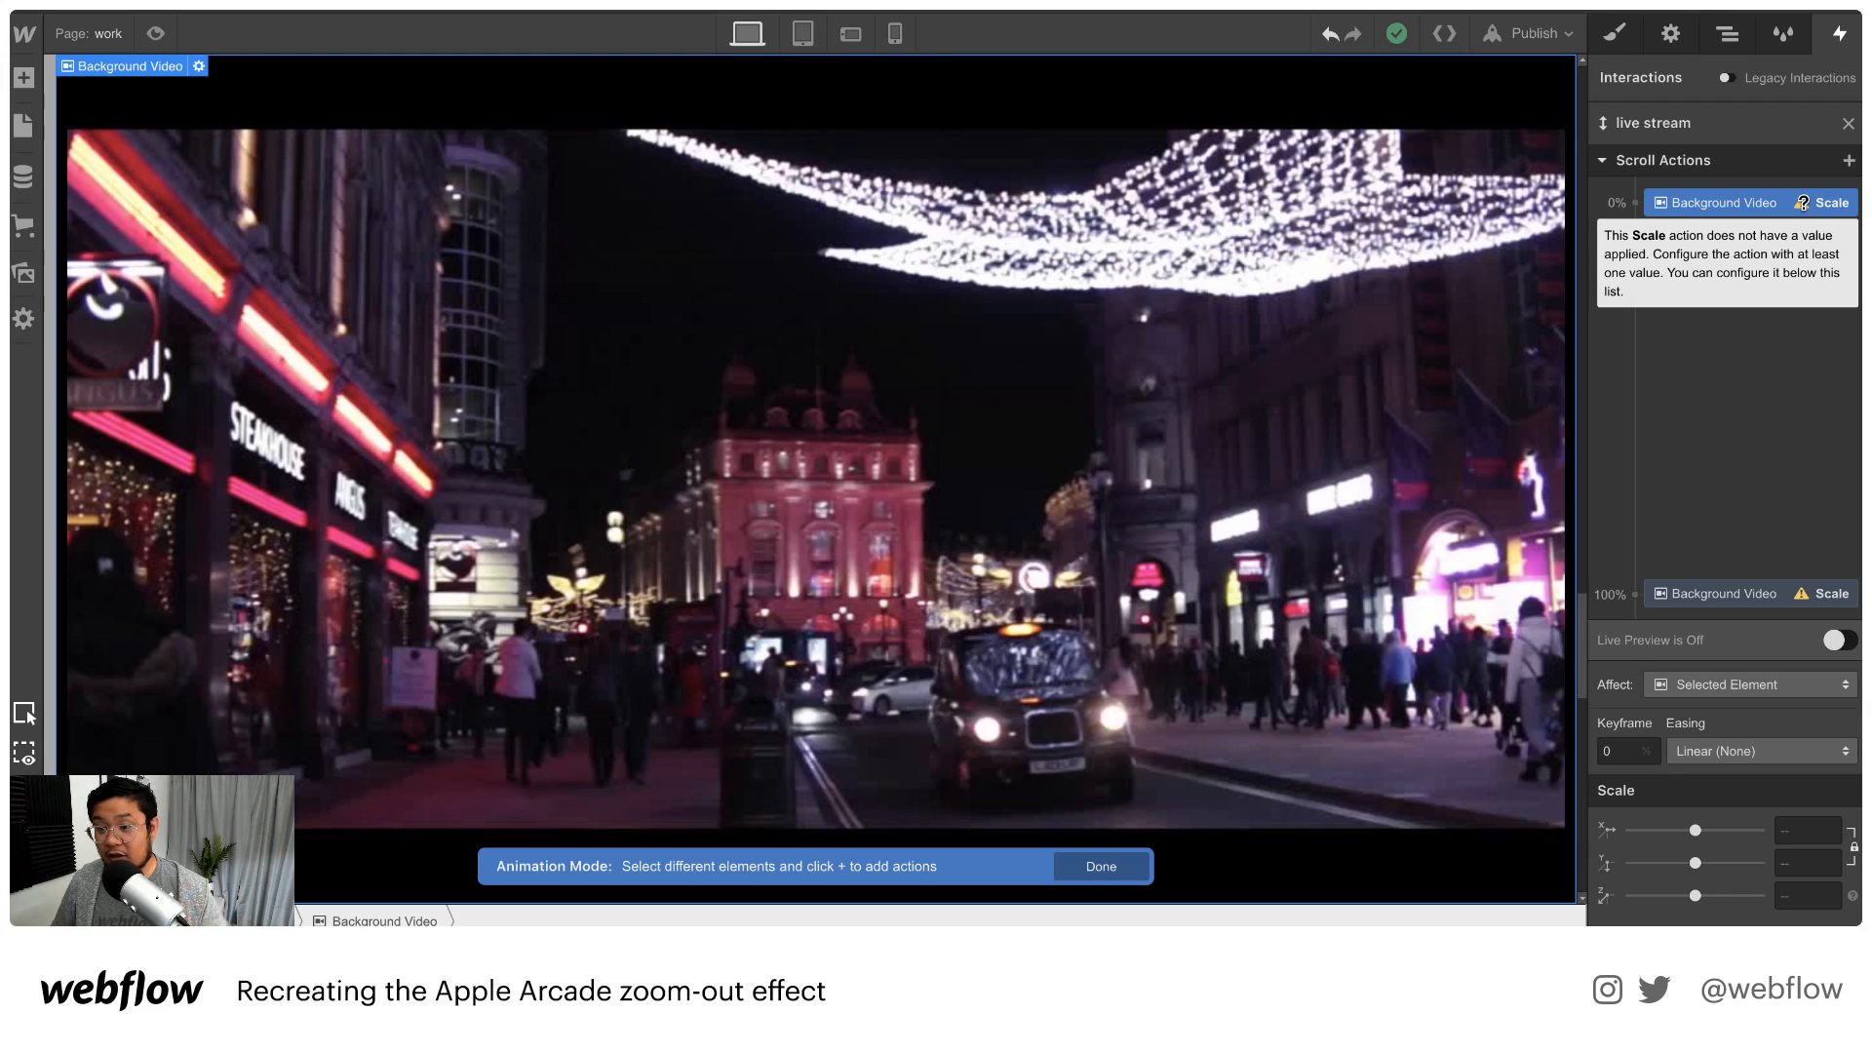
pyautogui.click(1791, 825)
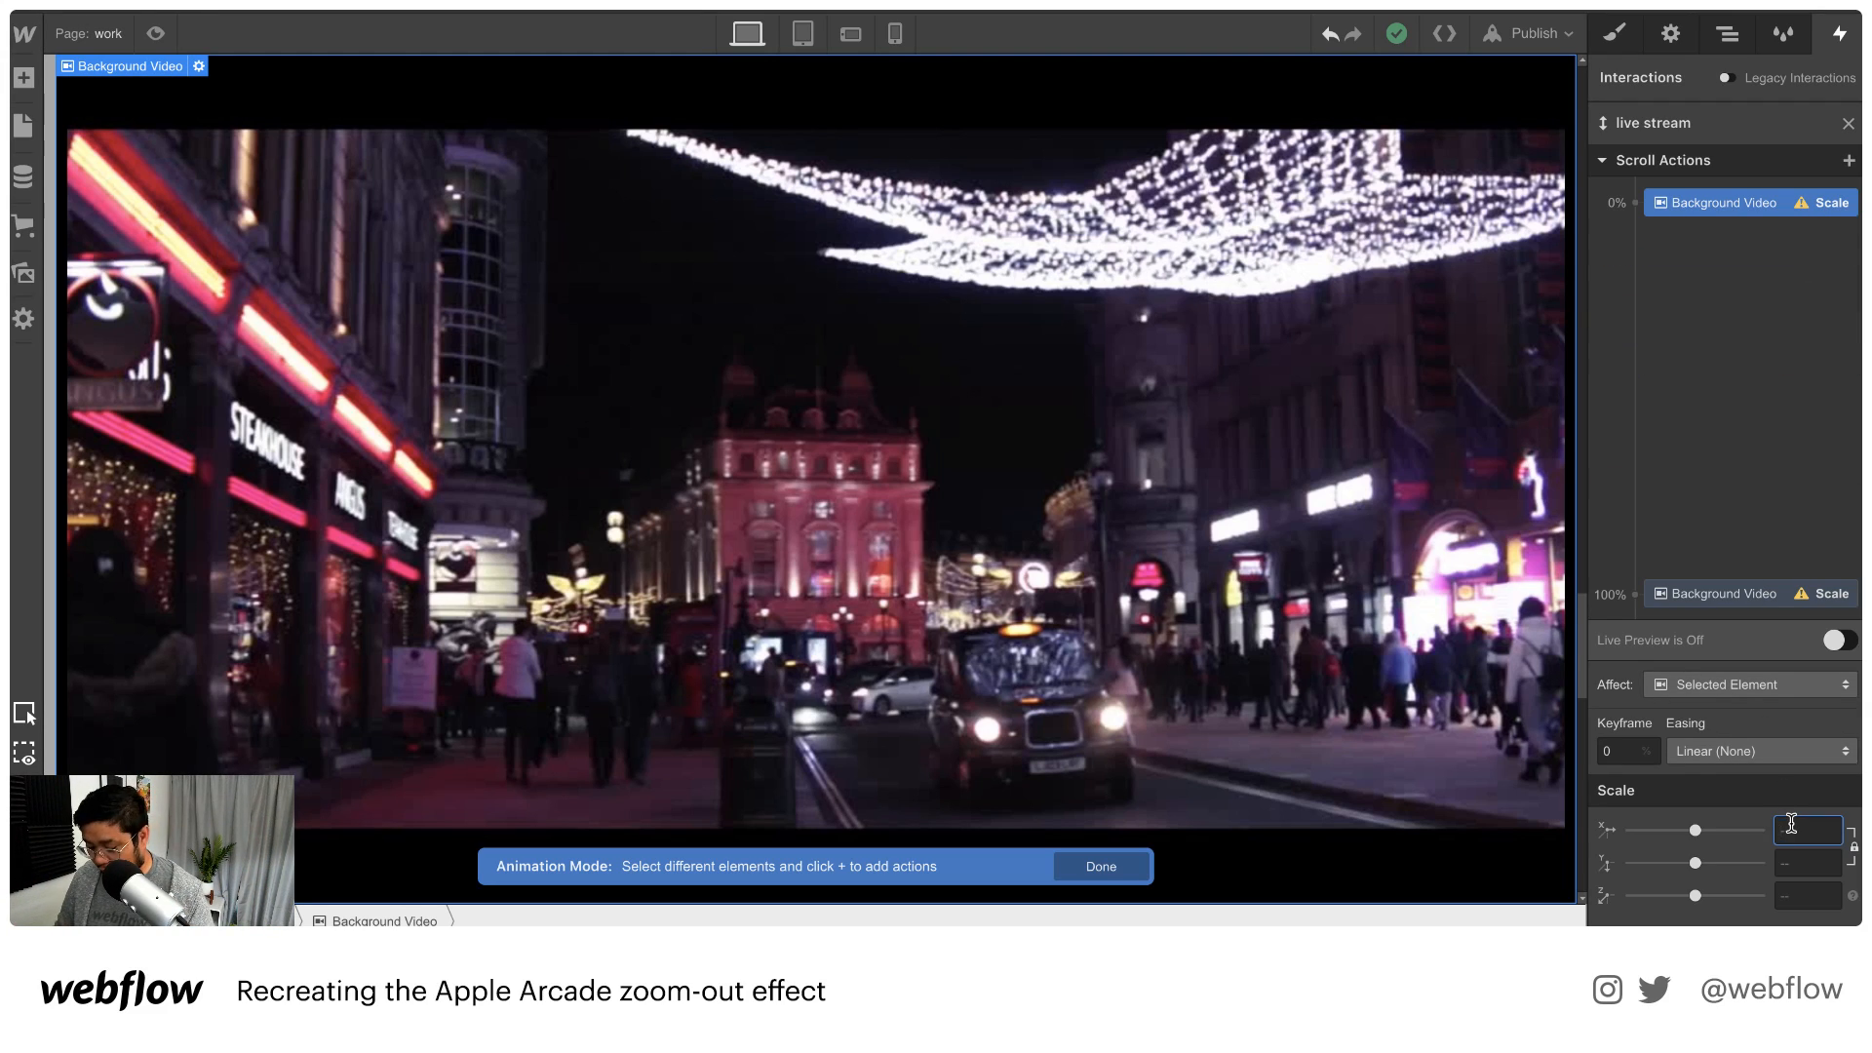
pyautogui.write('1')
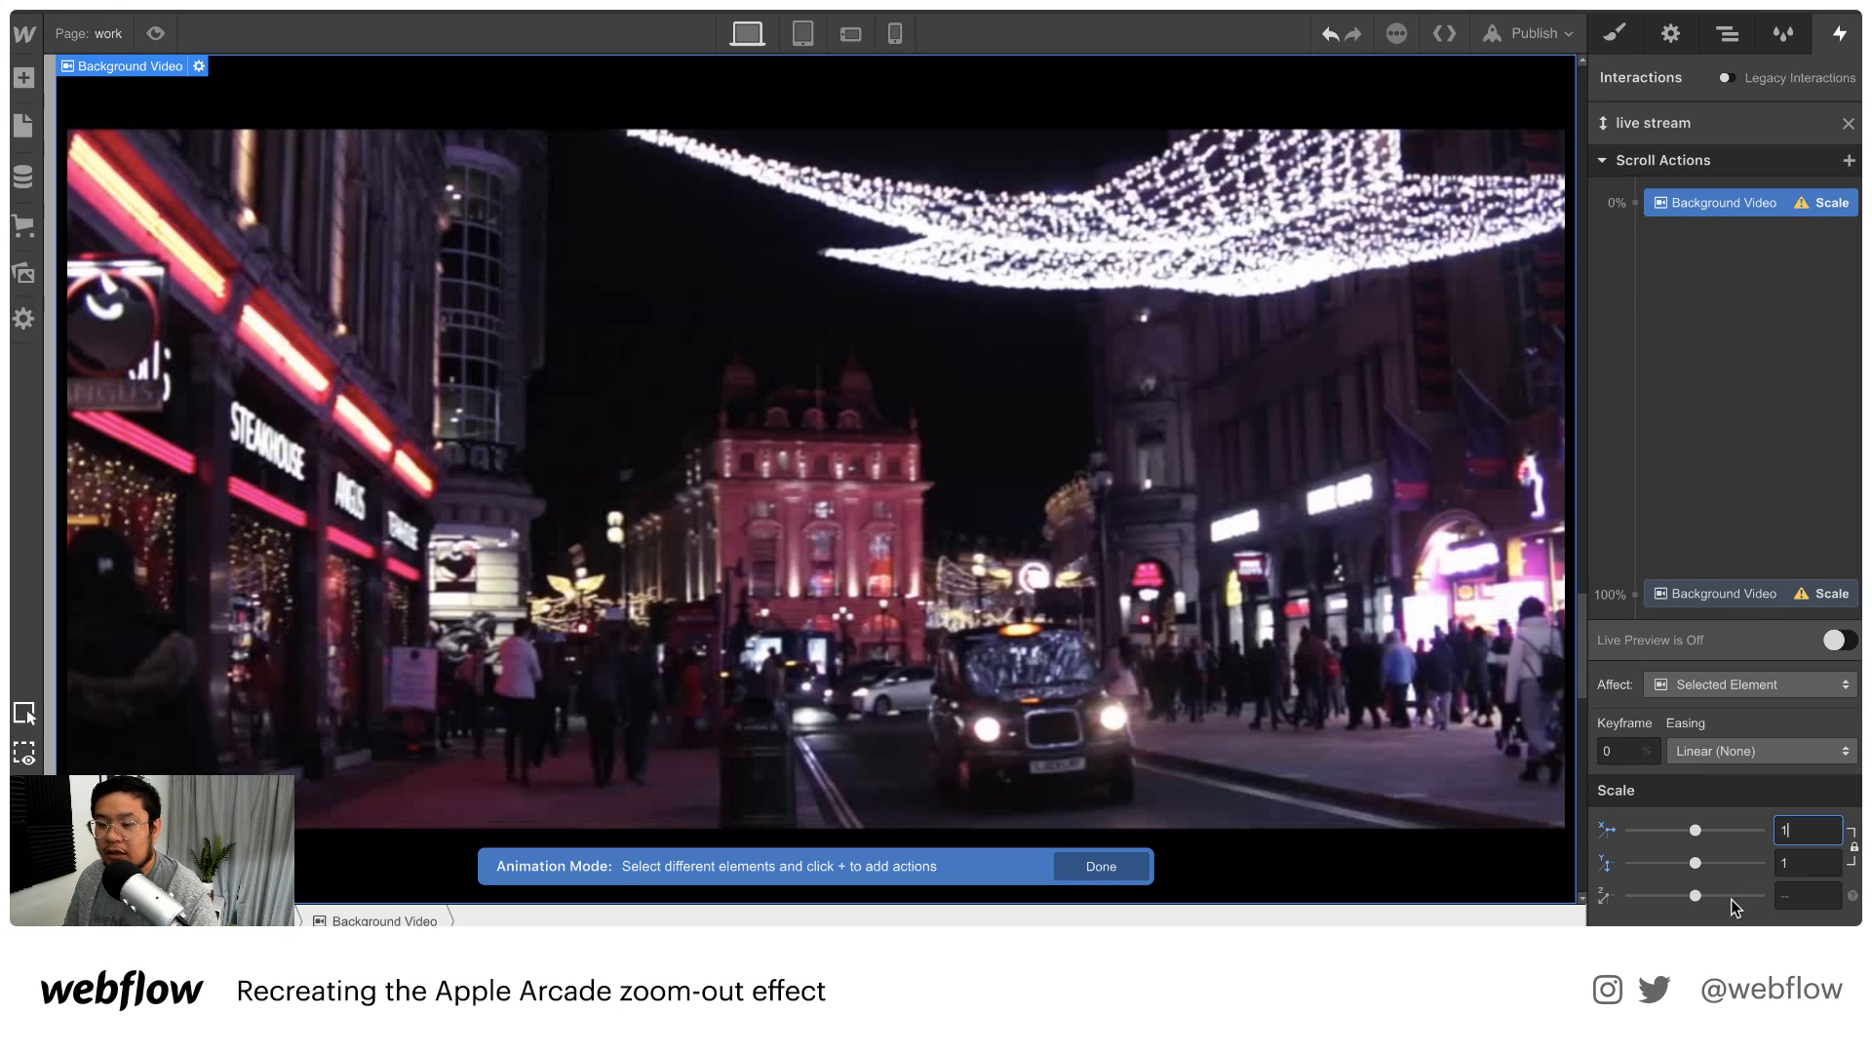
# Set the Background Video's 100% keyframe to a scale of 0.7 on X and Y
pyautogui.click(1730, 594)
pyautogui.moveTo(1800, 589)
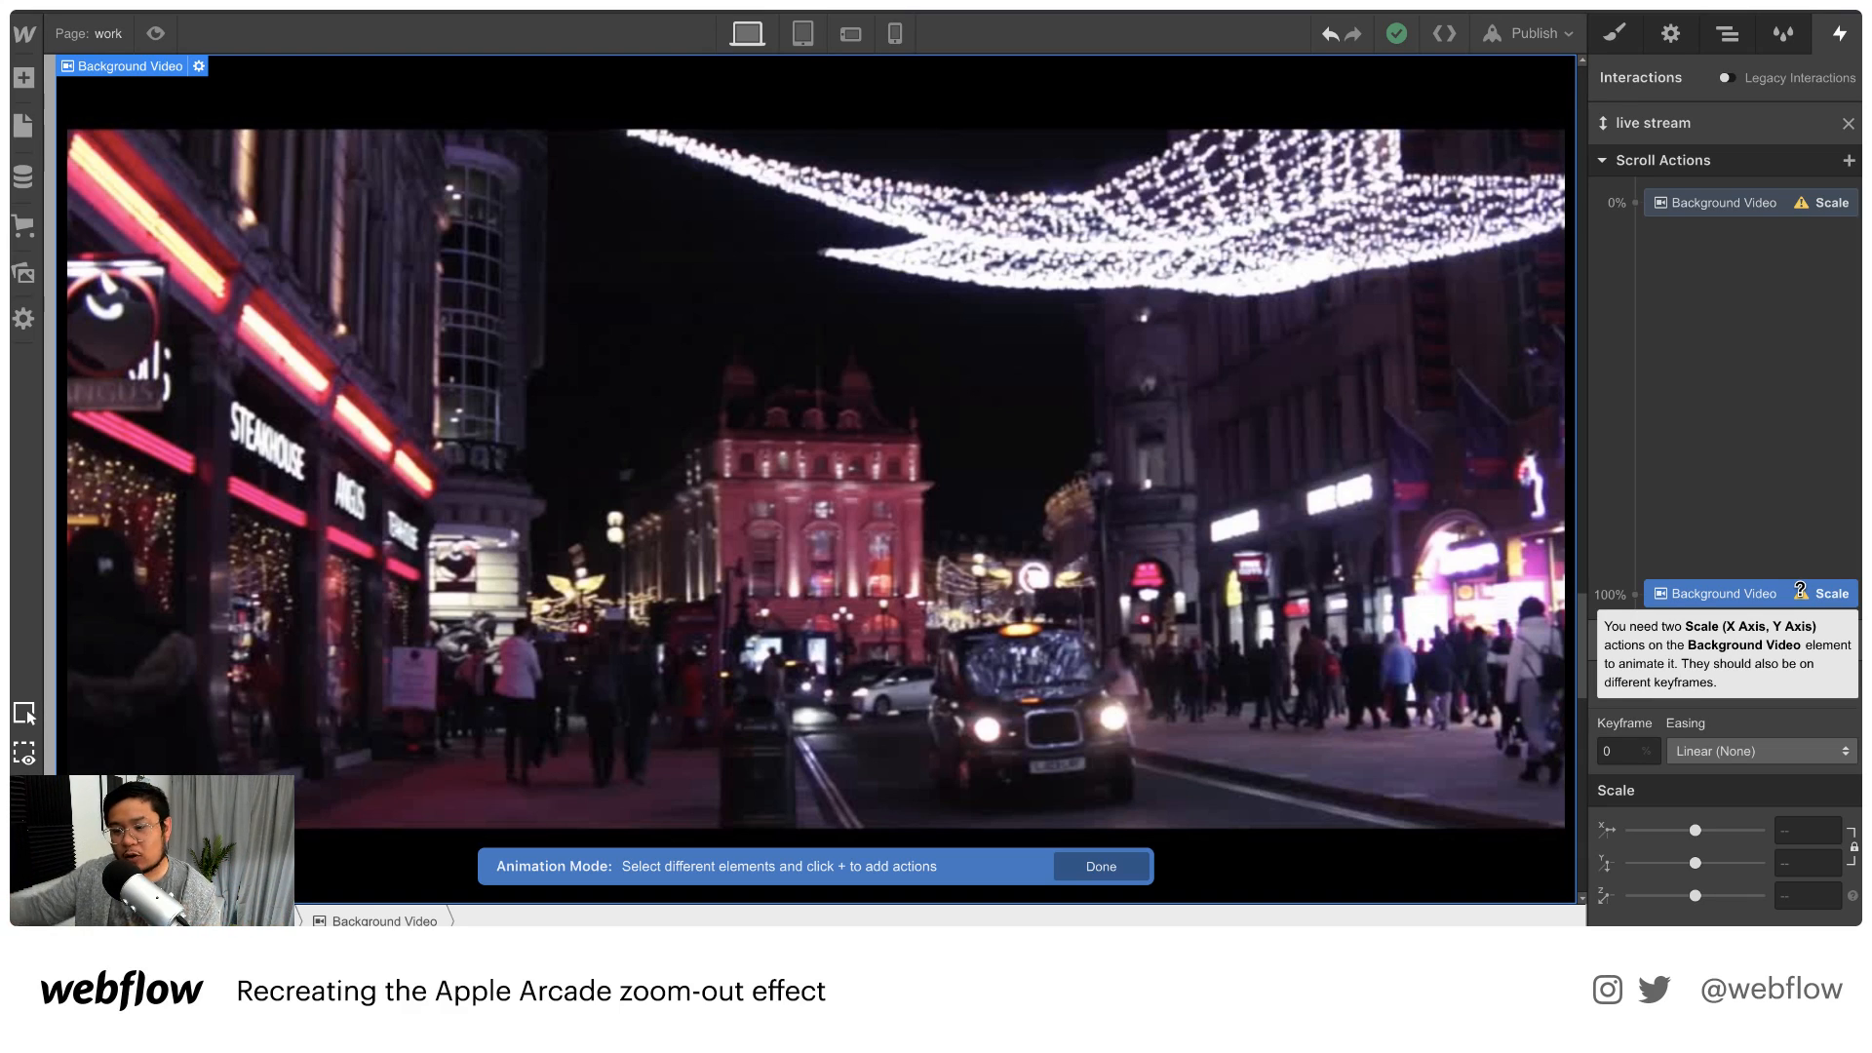
pyautogui.click(1800, 828)
pyautogui.write('1..7')
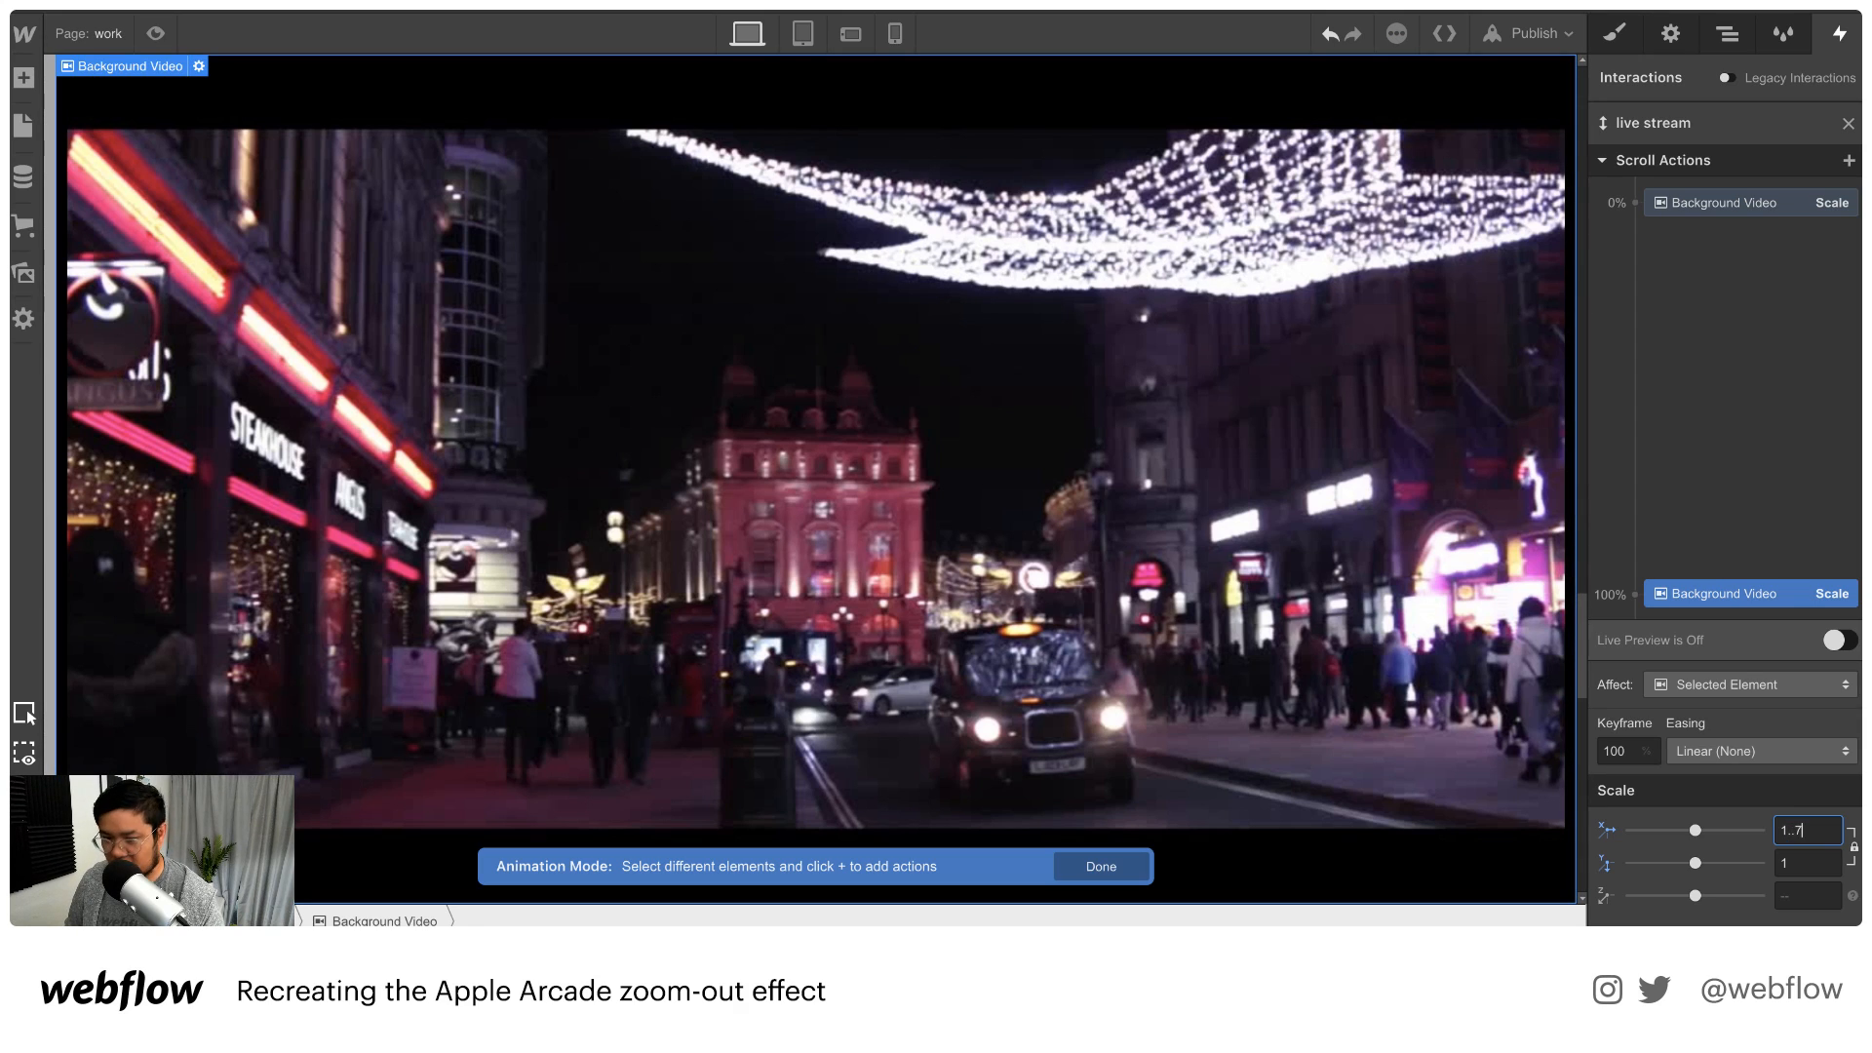
pyautogui.press('Return')
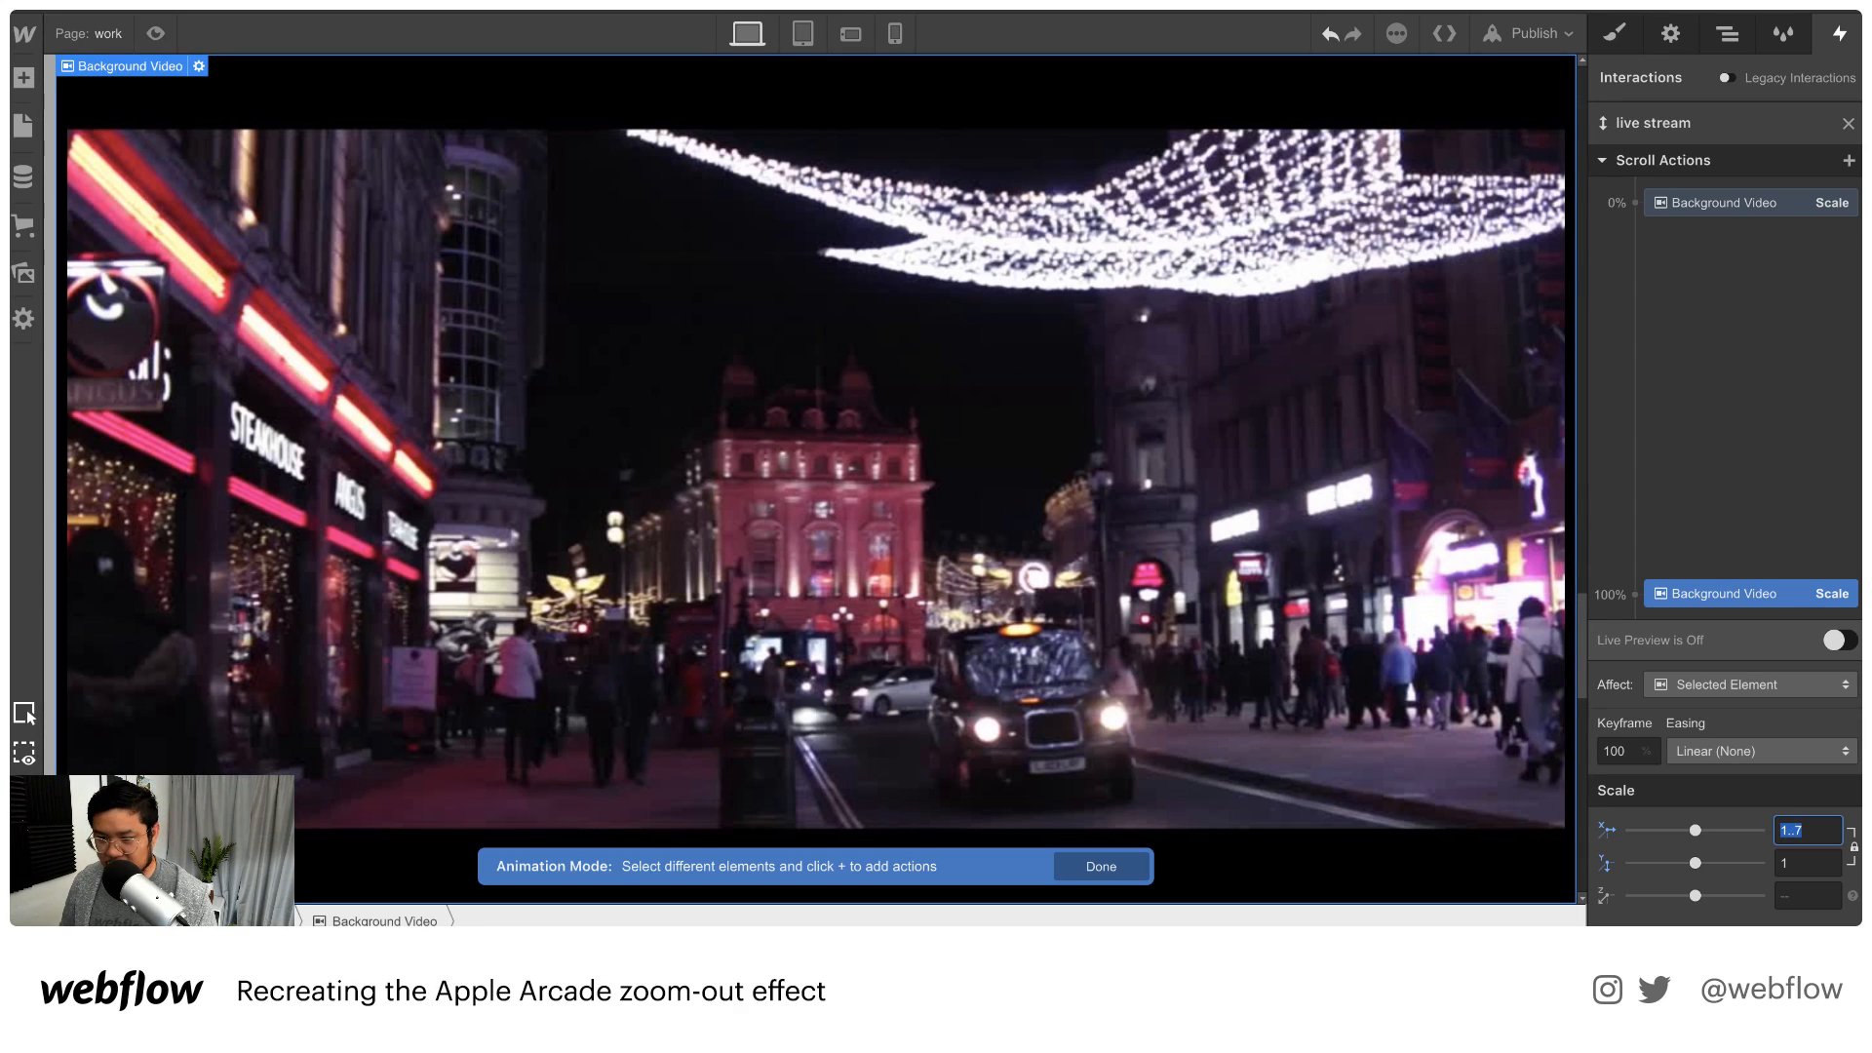
pyautogui.write('.7')
pyautogui.press('Return')
pyautogui.moveTo(1675, 829); pyautogui.dragTo(1674, 828)
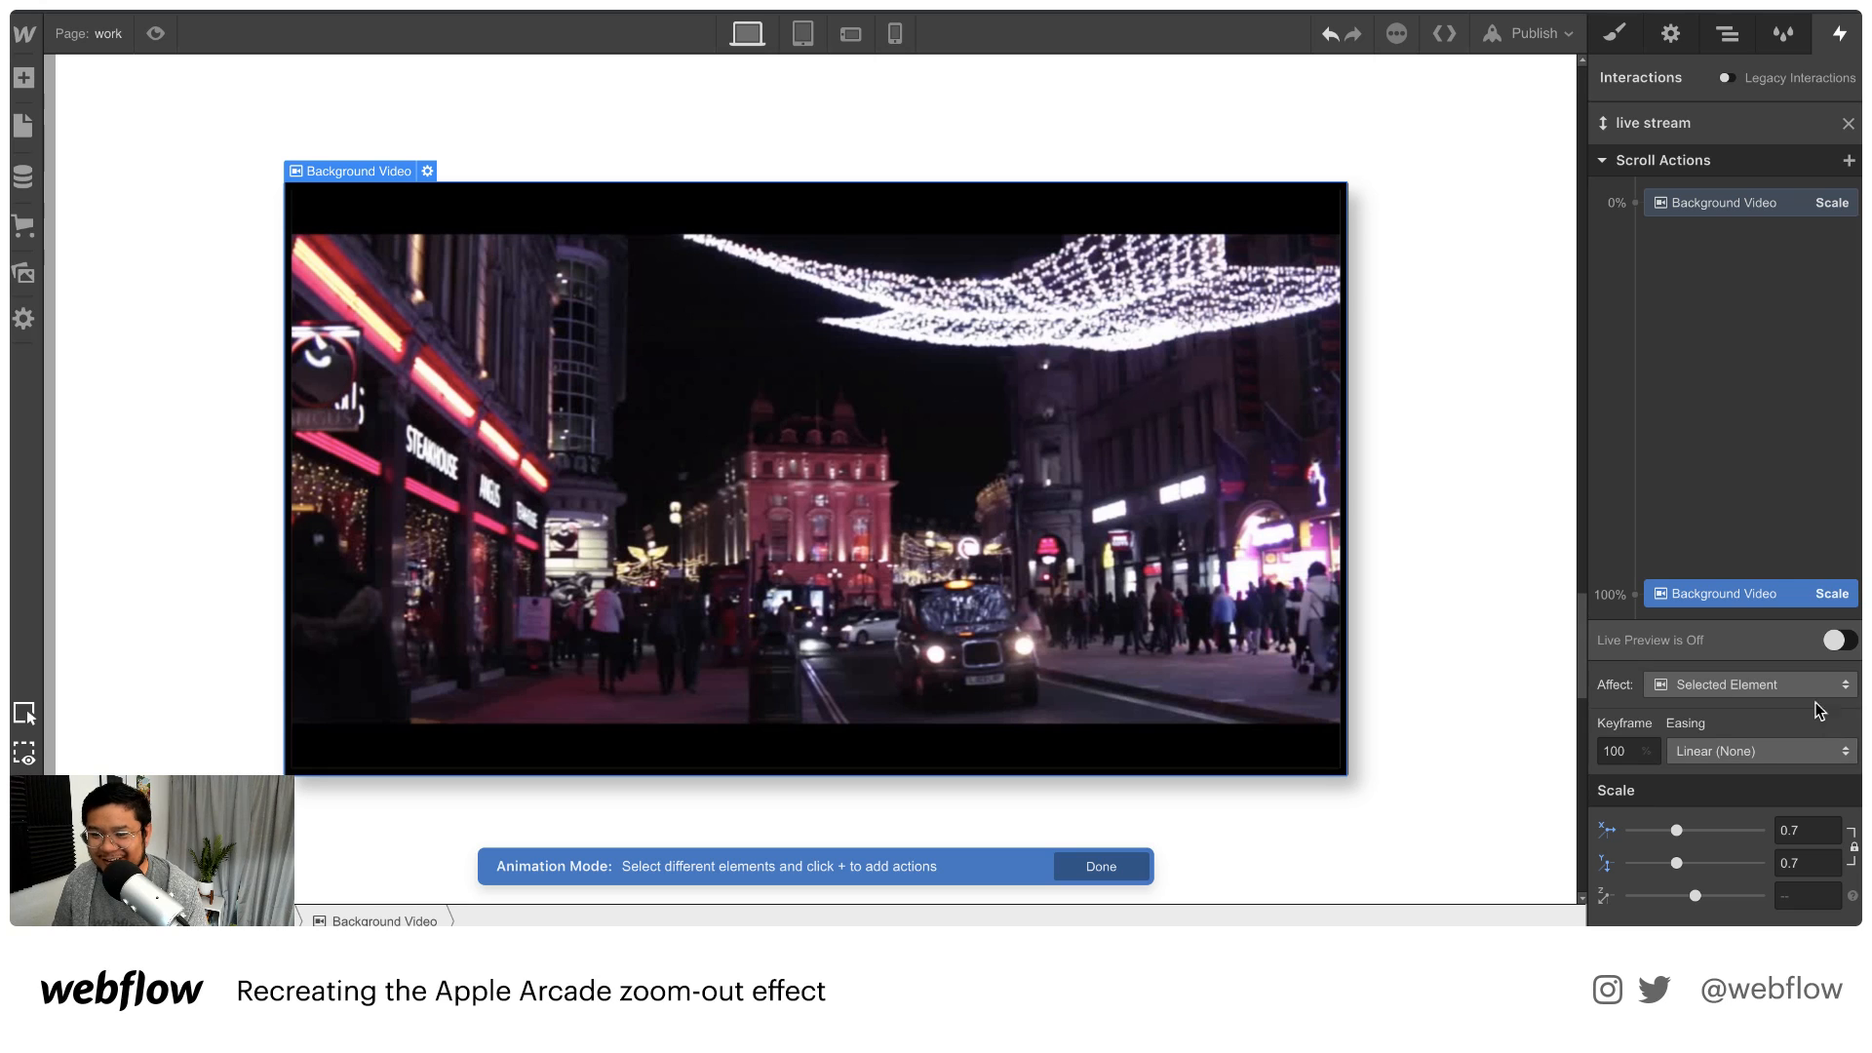
# Move the Background Video's starting Scale keyframe to 13% and check it with the live preview while scrolling the page
pyautogui.click(1835, 641)
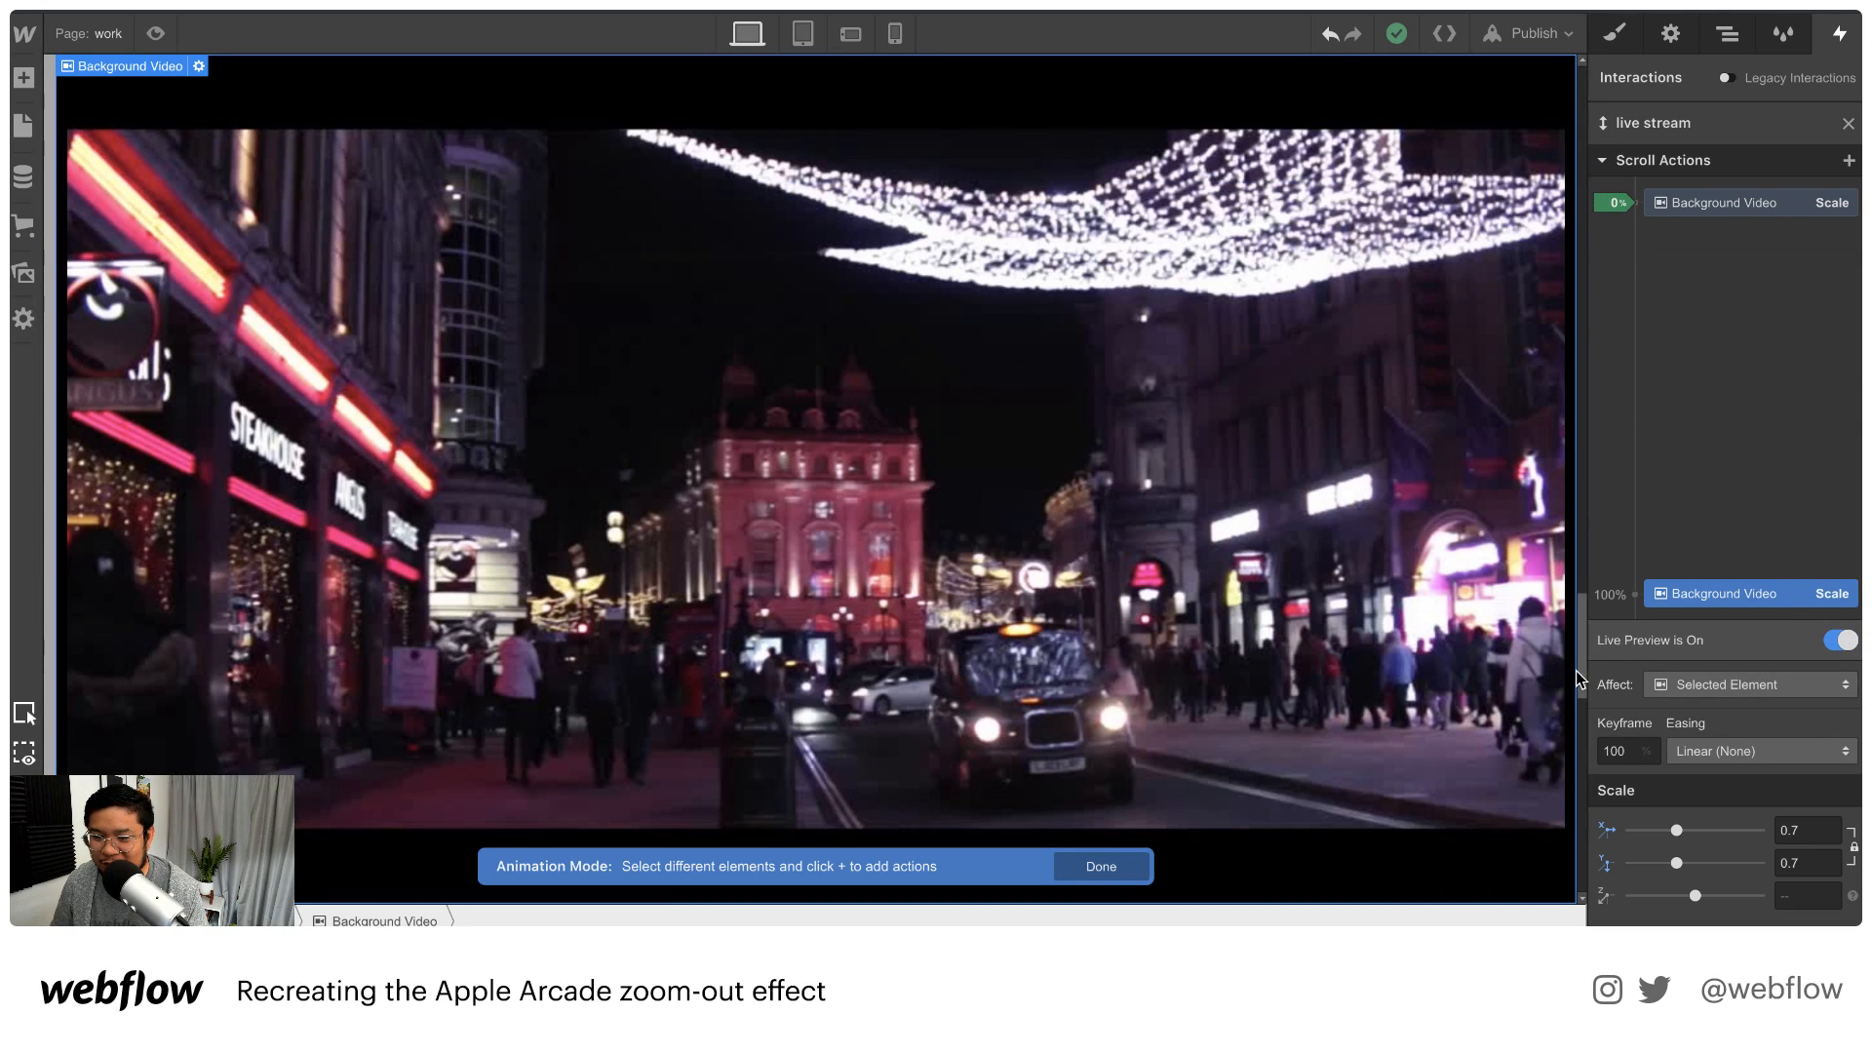
pyautogui.moveTo(1581, 669)
pyautogui.mouseDown()
pyautogui.moveTo(1585, 95)
pyautogui.moveTo(1550, 516)
pyautogui.moveTo(1558, 874)
pyautogui.moveTo(1566, 94)
pyautogui.moveTo(1580, 741)
pyautogui.moveTo(1591, 688)
pyautogui.moveTo(1592, 78)
pyautogui.mouseUp()
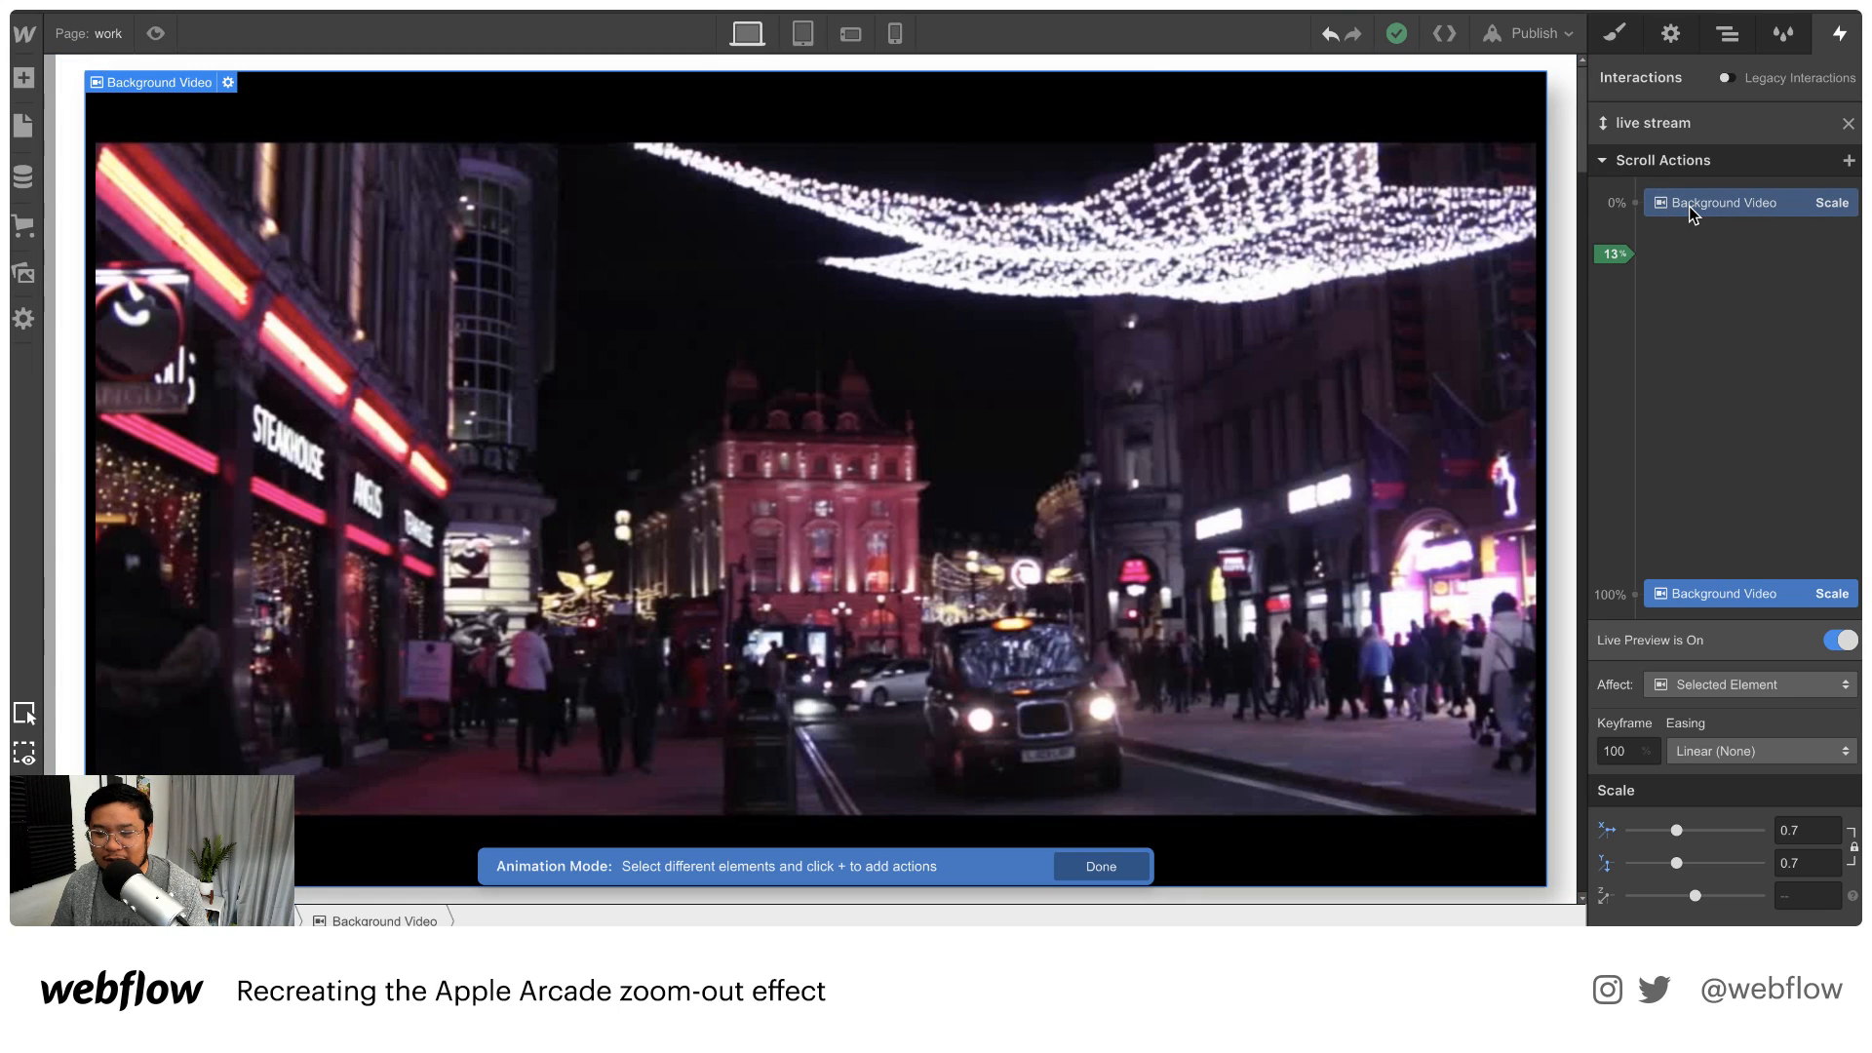
pyautogui.moveTo(1688, 207); pyautogui.dragTo(1694, 265)
pyautogui.click(1846, 643)
pyautogui.moveTo(1579, 143)
pyautogui.mouseDown()
pyautogui.moveTo(1575, 682)
pyautogui.moveTo(1576, 263)
pyautogui.moveTo(1579, 367)
pyautogui.mouseUp()
pyautogui.moveTo(1584, 512)
pyautogui.mouseDown()
pyautogui.moveTo(1594, 877)
pyautogui.moveTo(1565, 39)
pyautogui.mouseUp()
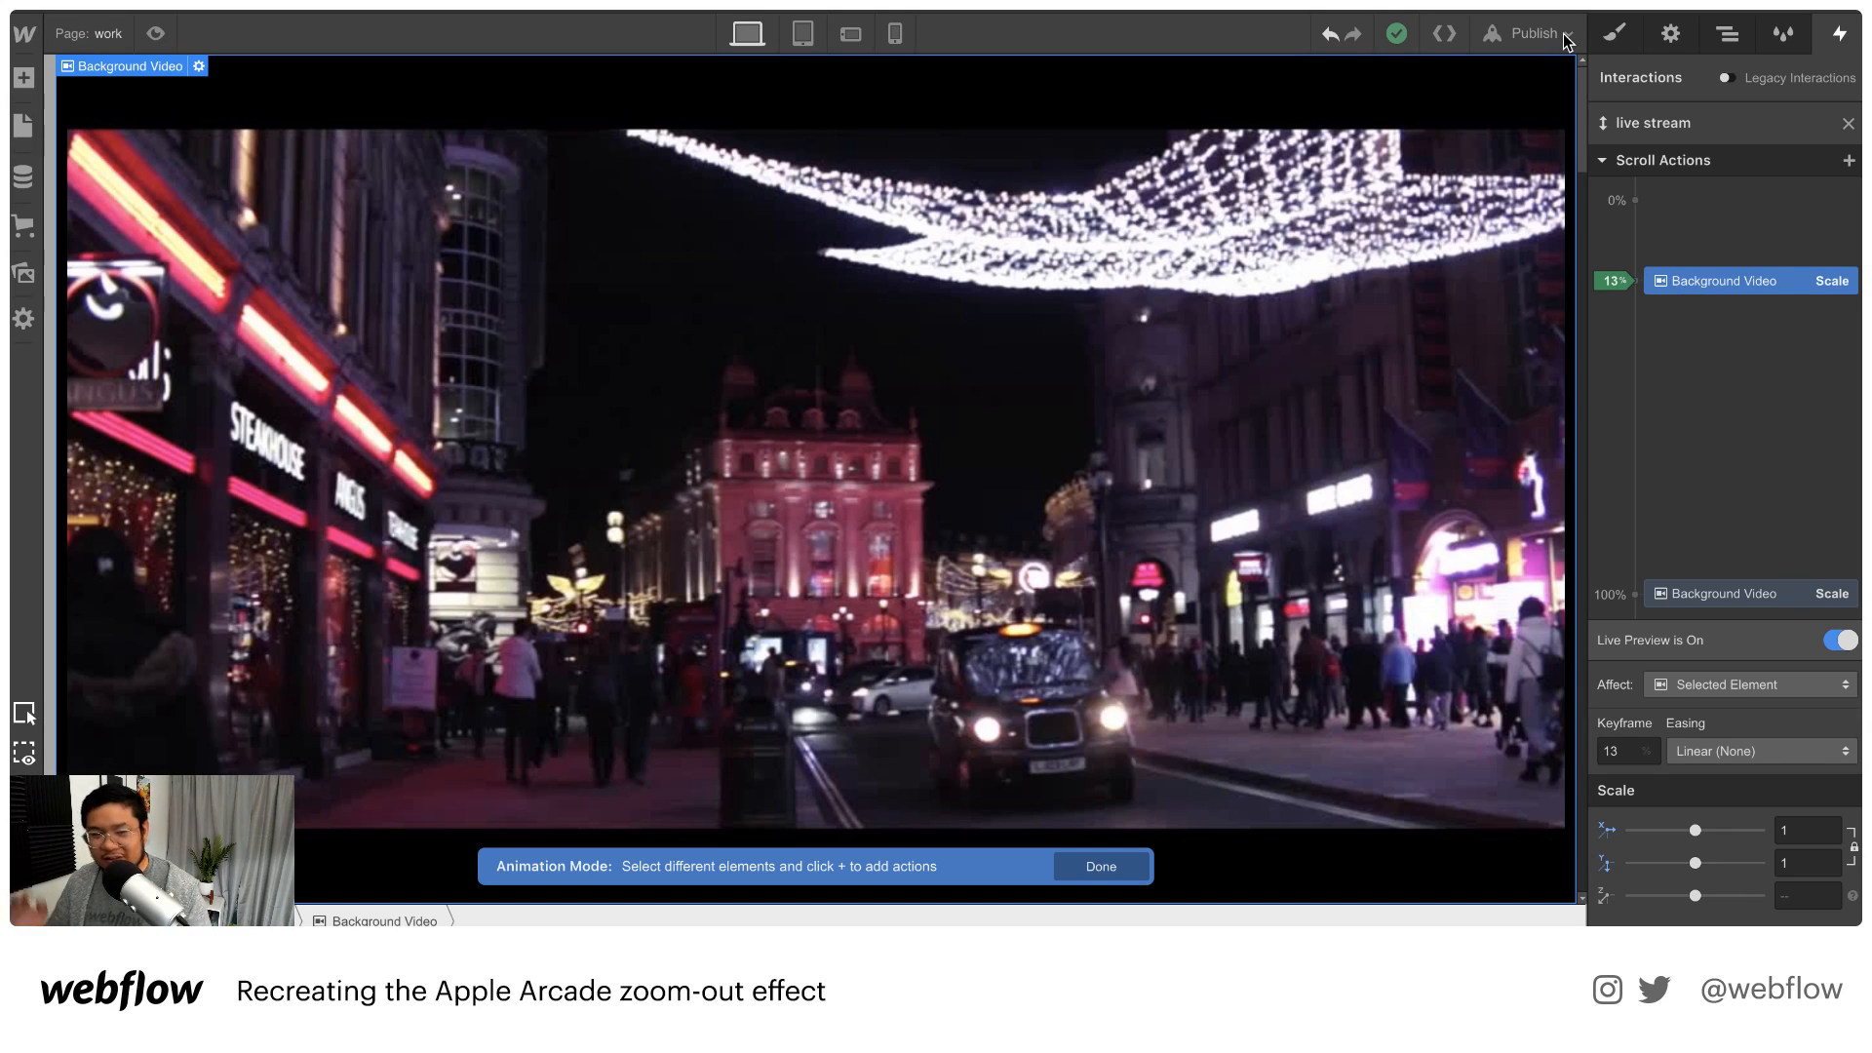
# Move the Background Video's ending Scale keyframe to 80%, checking it with the live preview, and leave the animation editor
pyautogui.moveTo(1581, 84)
pyautogui.mouseDown()
pyautogui.moveTo(1568, 797)
pyautogui.moveTo(1589, 575)
pyautogui.moveTo(1596, 632)
pyautogui.mouseUp()
pyautogui.moveTo(1599, 663)
pyautogui.mouseDown()
pyautogui.moveTo(1594, 715)
pyautogui.moveTo(1593, 636)
pyautogui.moveTo(1679, 561)
pyautogui.moveTo(1676, 511)
pyautogui.mouseUp()
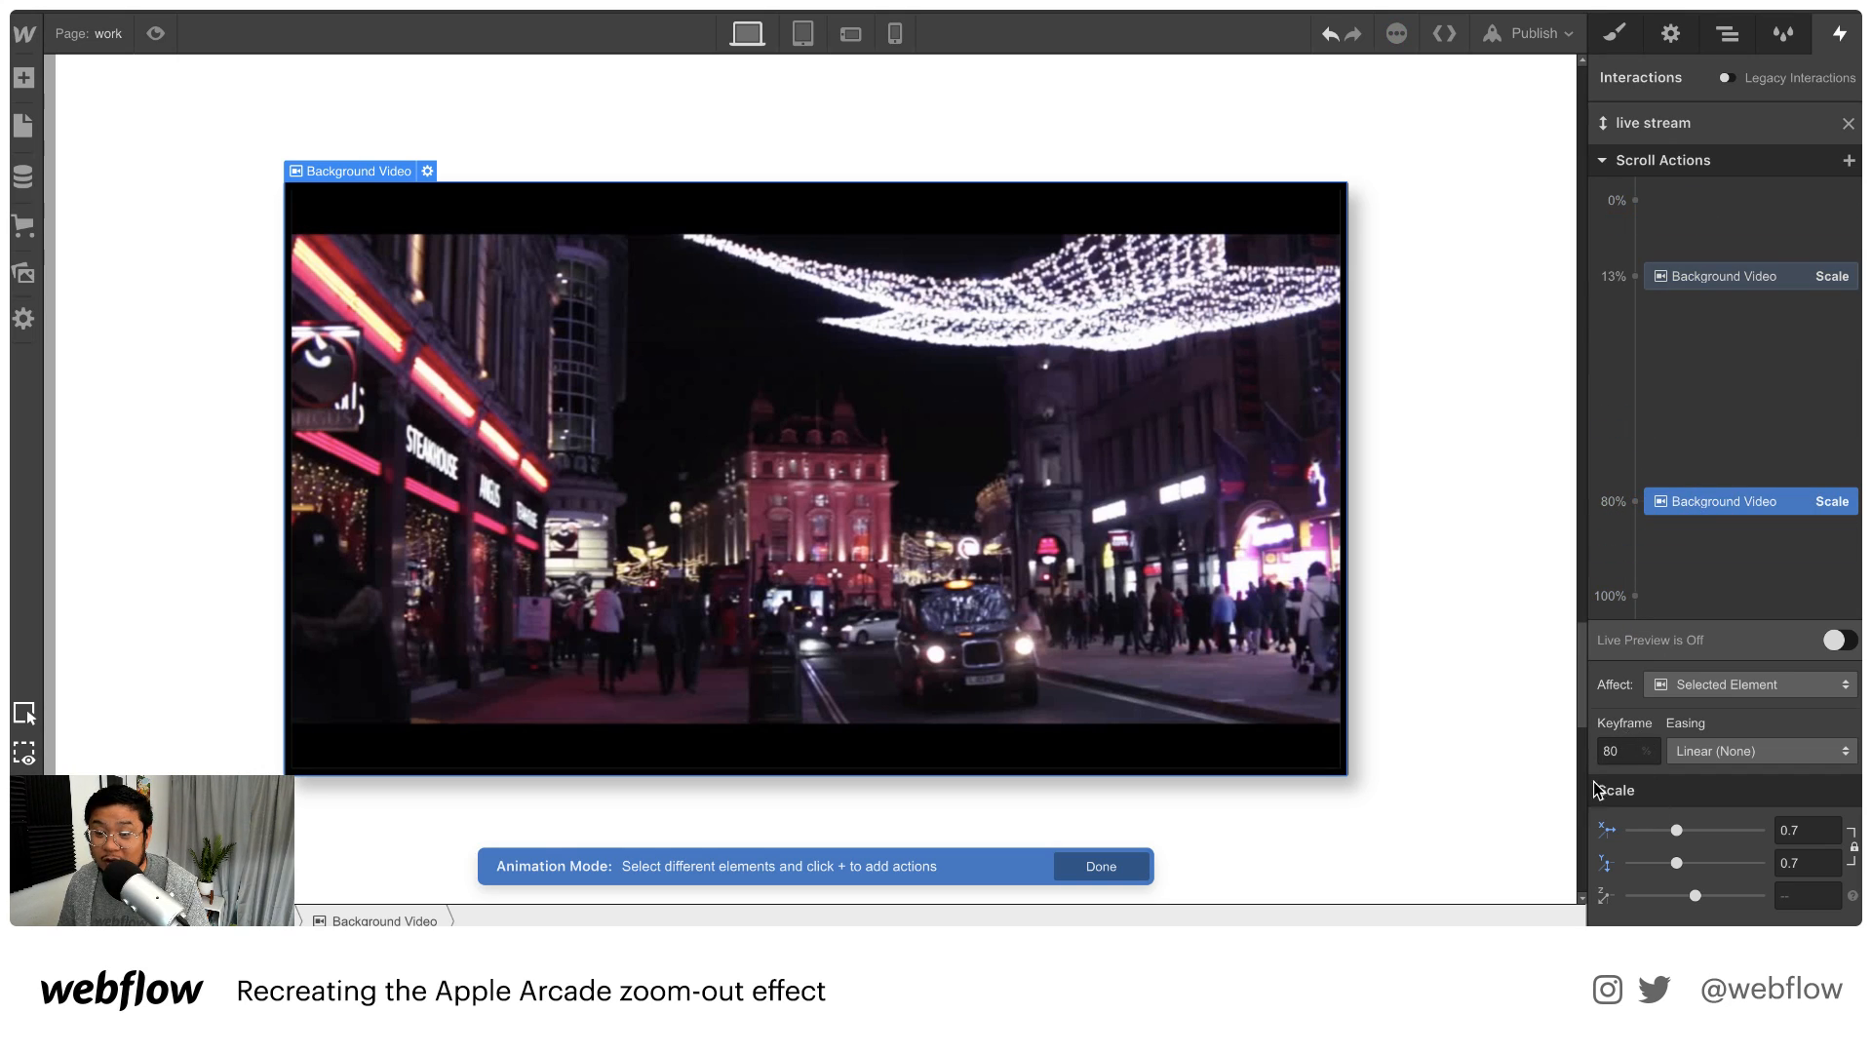
pyautogui.click(1839, 639)
pyautogui.moveTo(1581, 687)
pyautogui.mouseDown()
pyautogui.moveTo(1546, 102)
pyautogui.moveTo(1566, 41)
pyautogui.moveTo(1558, 870)
pyautogui.moveTo(1541, 451)
pyautogui.moveTo(1554, 71)
pyautogui.moveTo(1560, 917)
pyautogui.moveTo(1530, 250)
pyautogui.moveTo(1559, 74)
pyautogui.mouseUp()
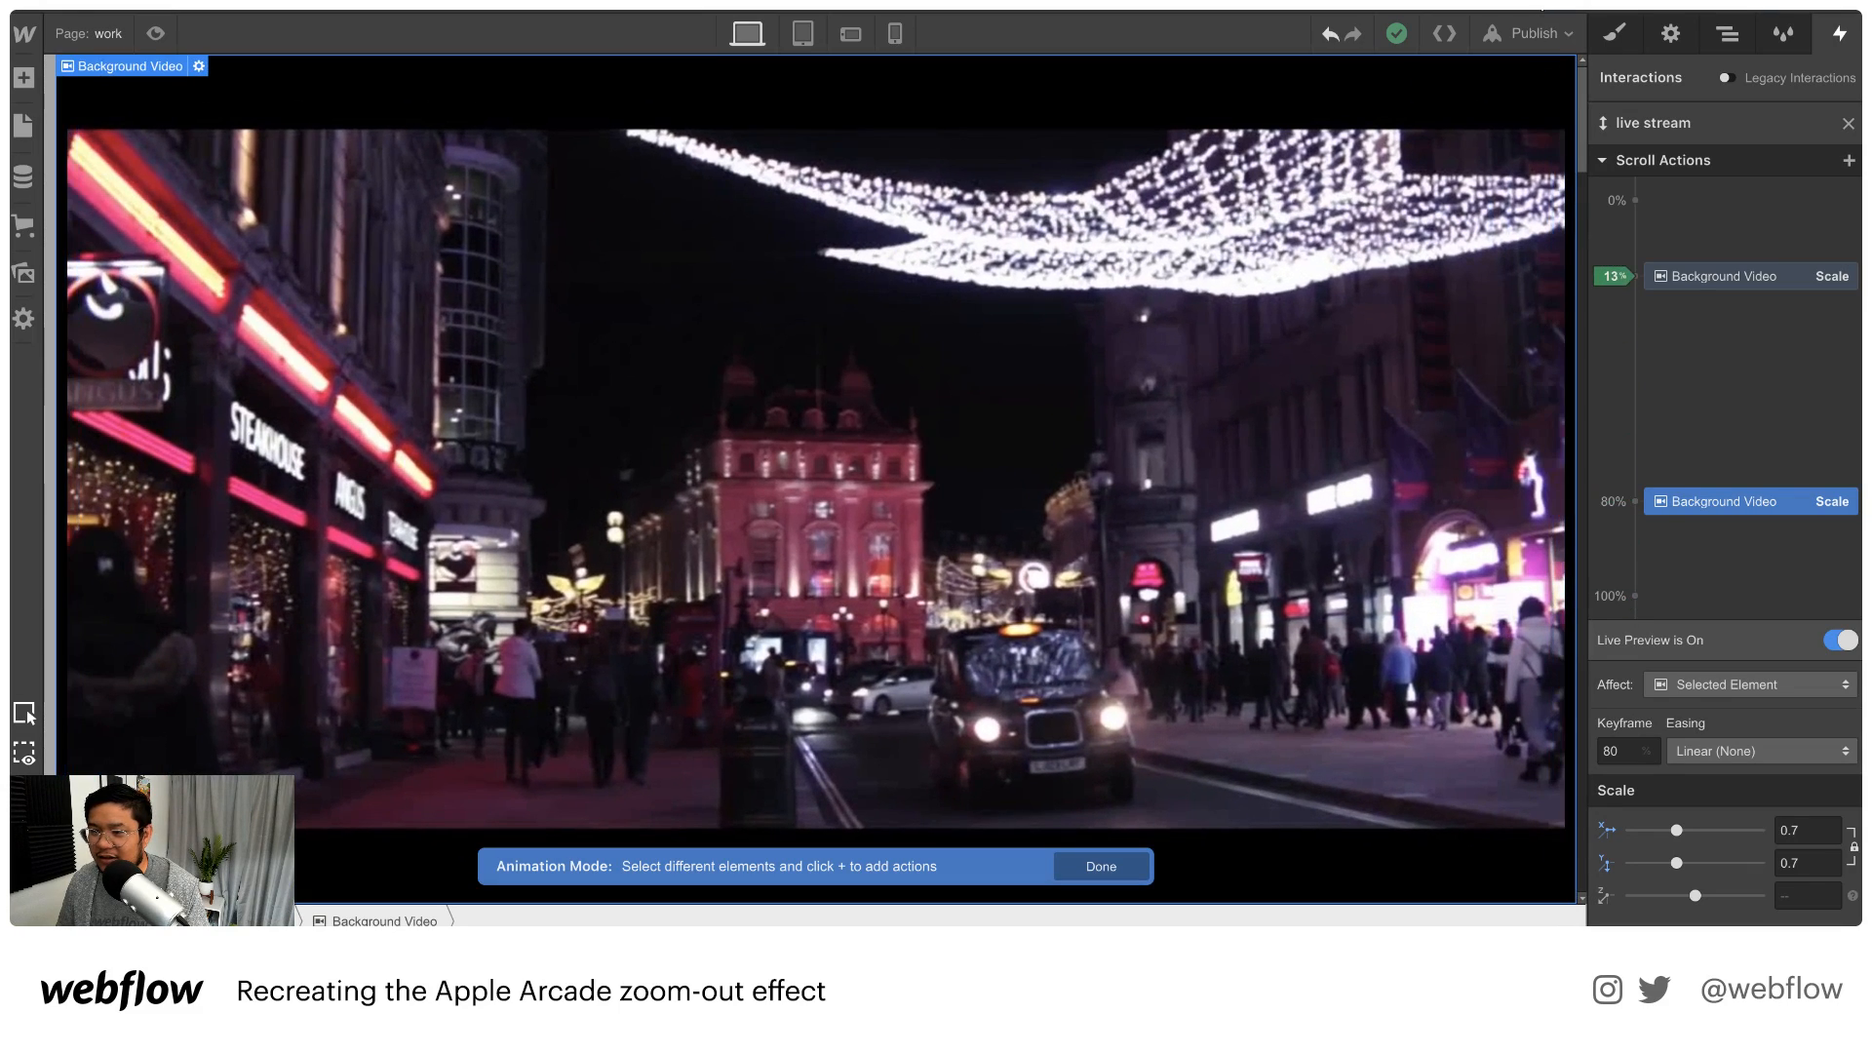
pyautogui.moveTo(1732, 191)
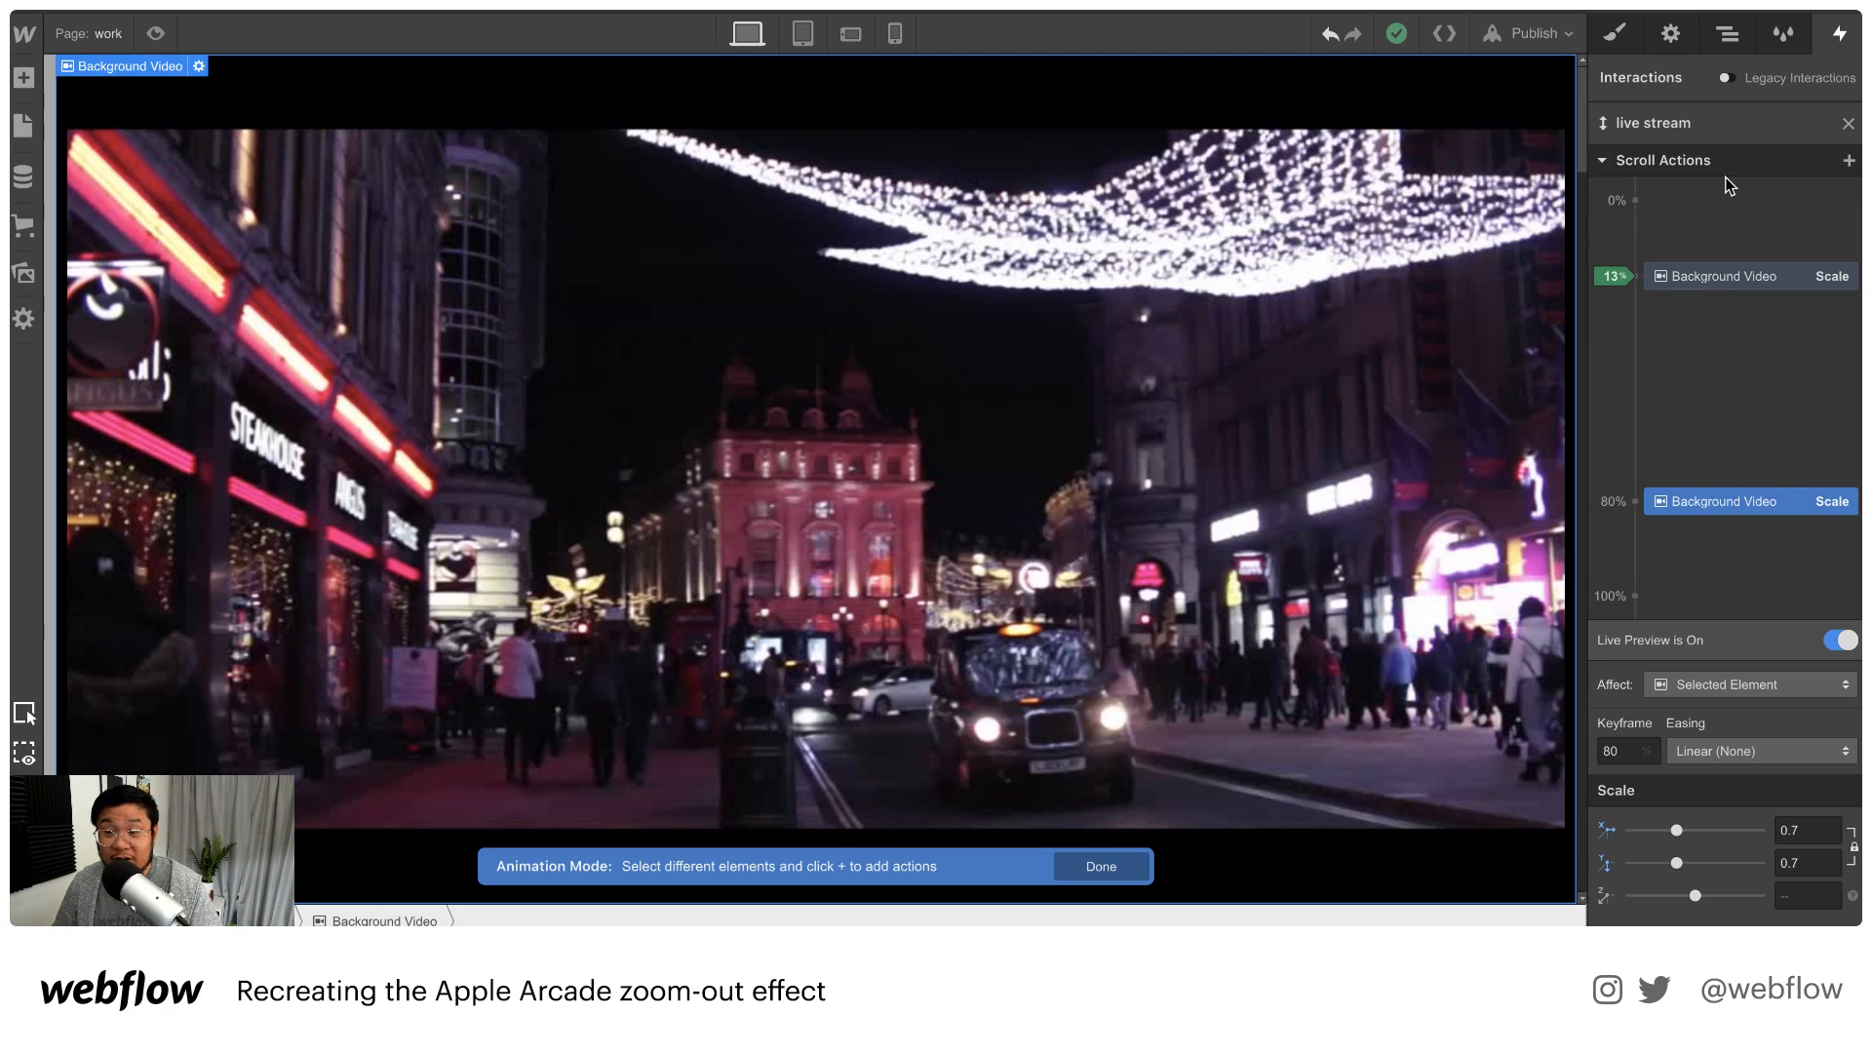
pyautogui.click(1847, 125)
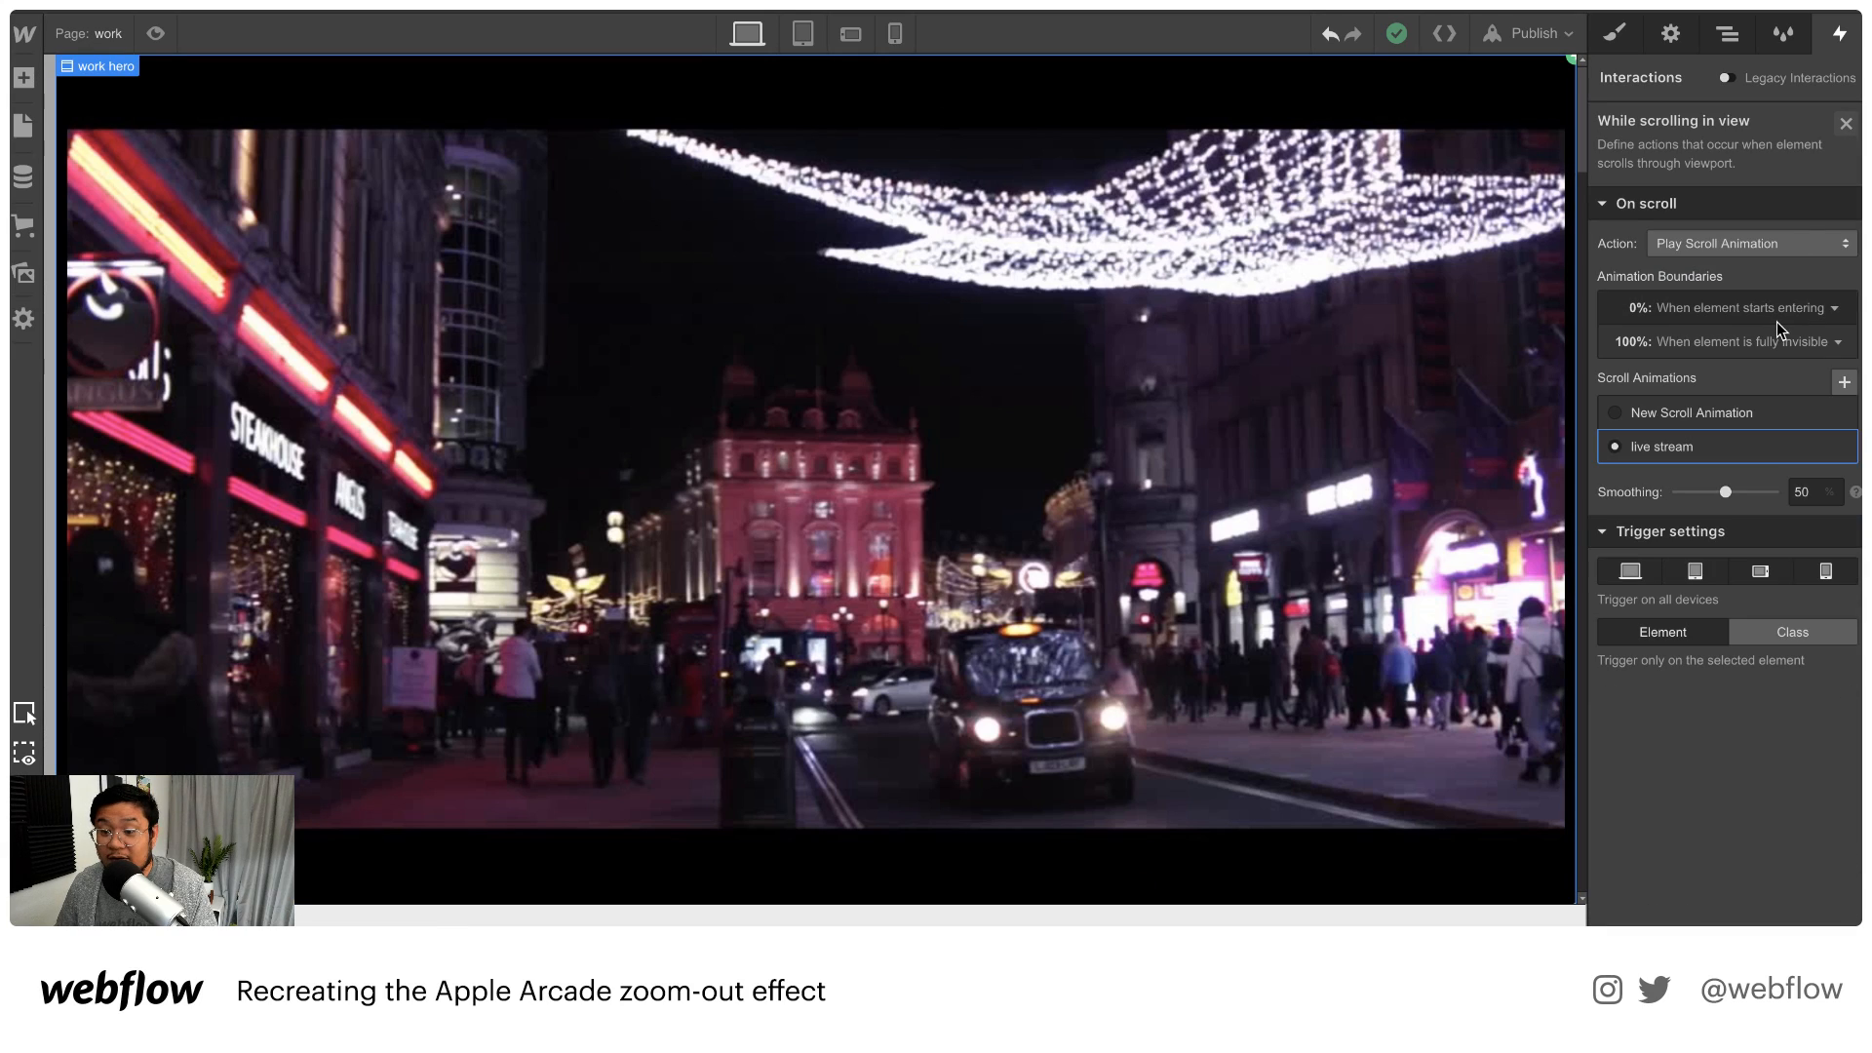
# Examine the element structure of the finished Home page in the Navigator and return to the work page
pyautogui.click(1740, 38)
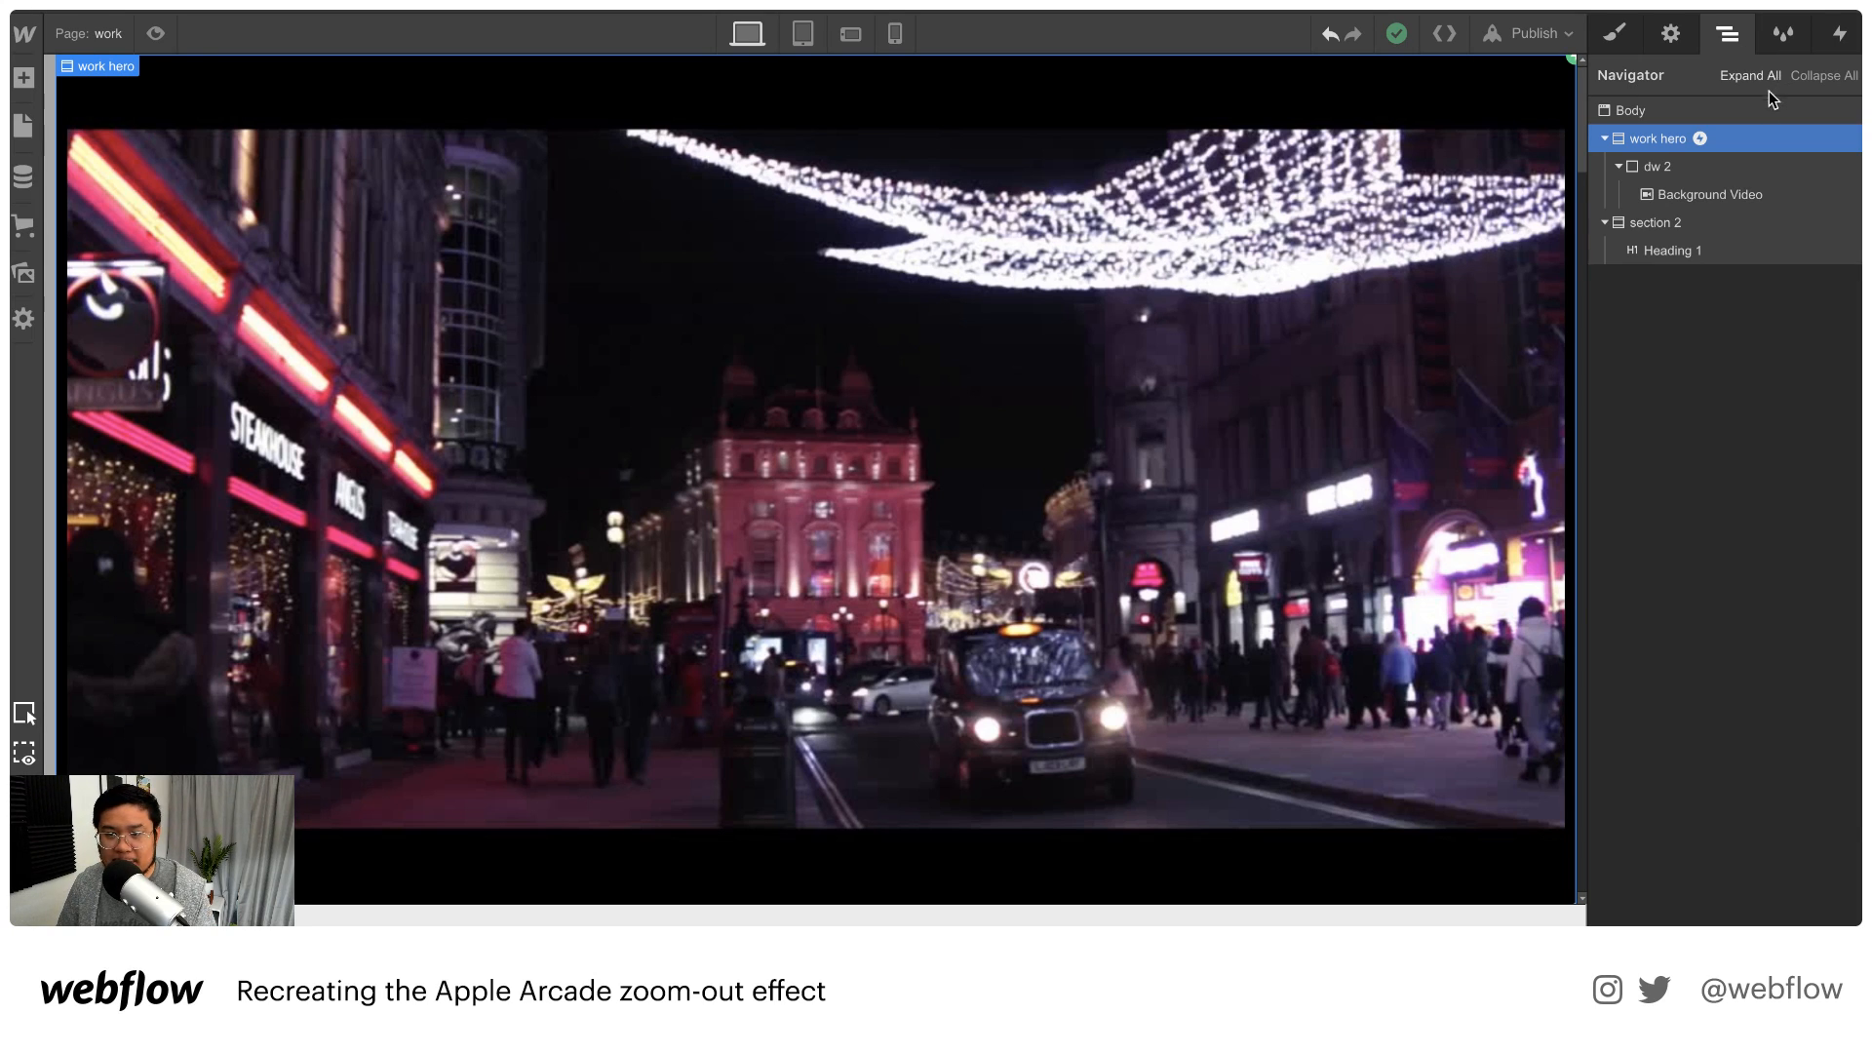
pyautogui.click(96, 39)
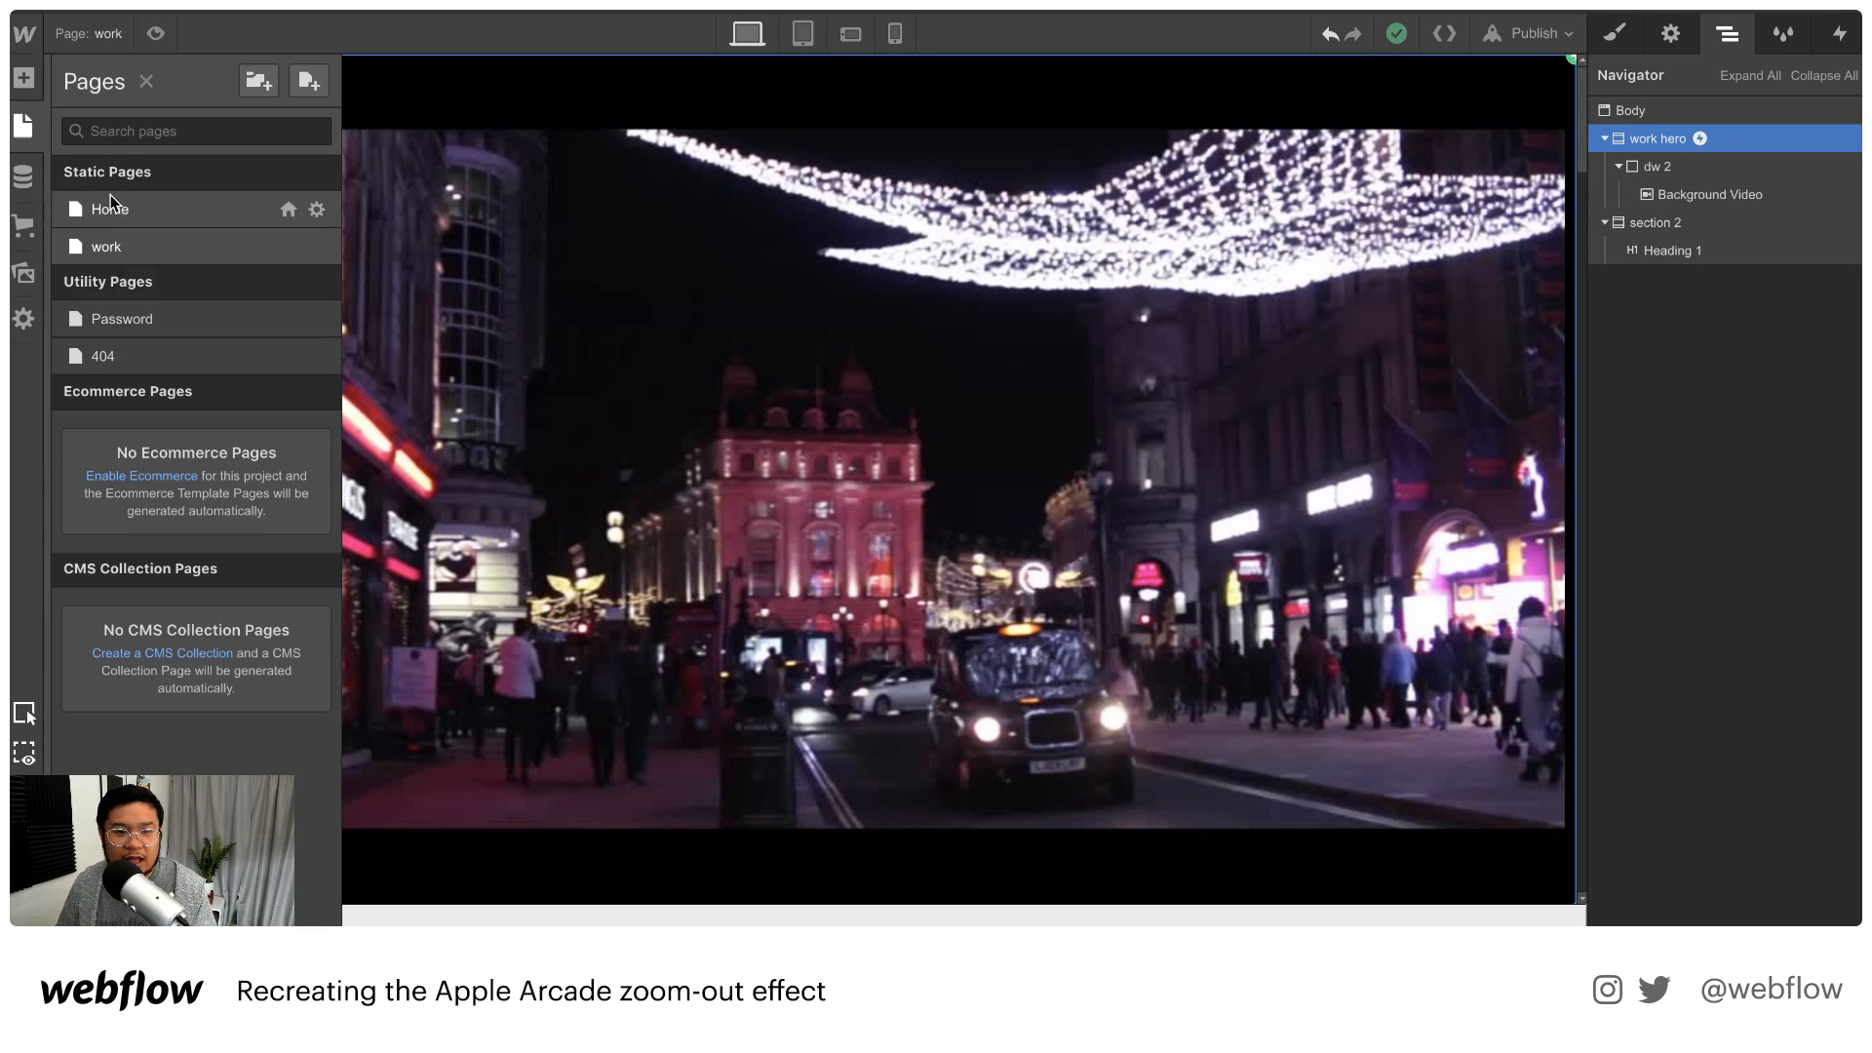
pyautogui.click(109, 199)
pyautogui.click(1658, 224)
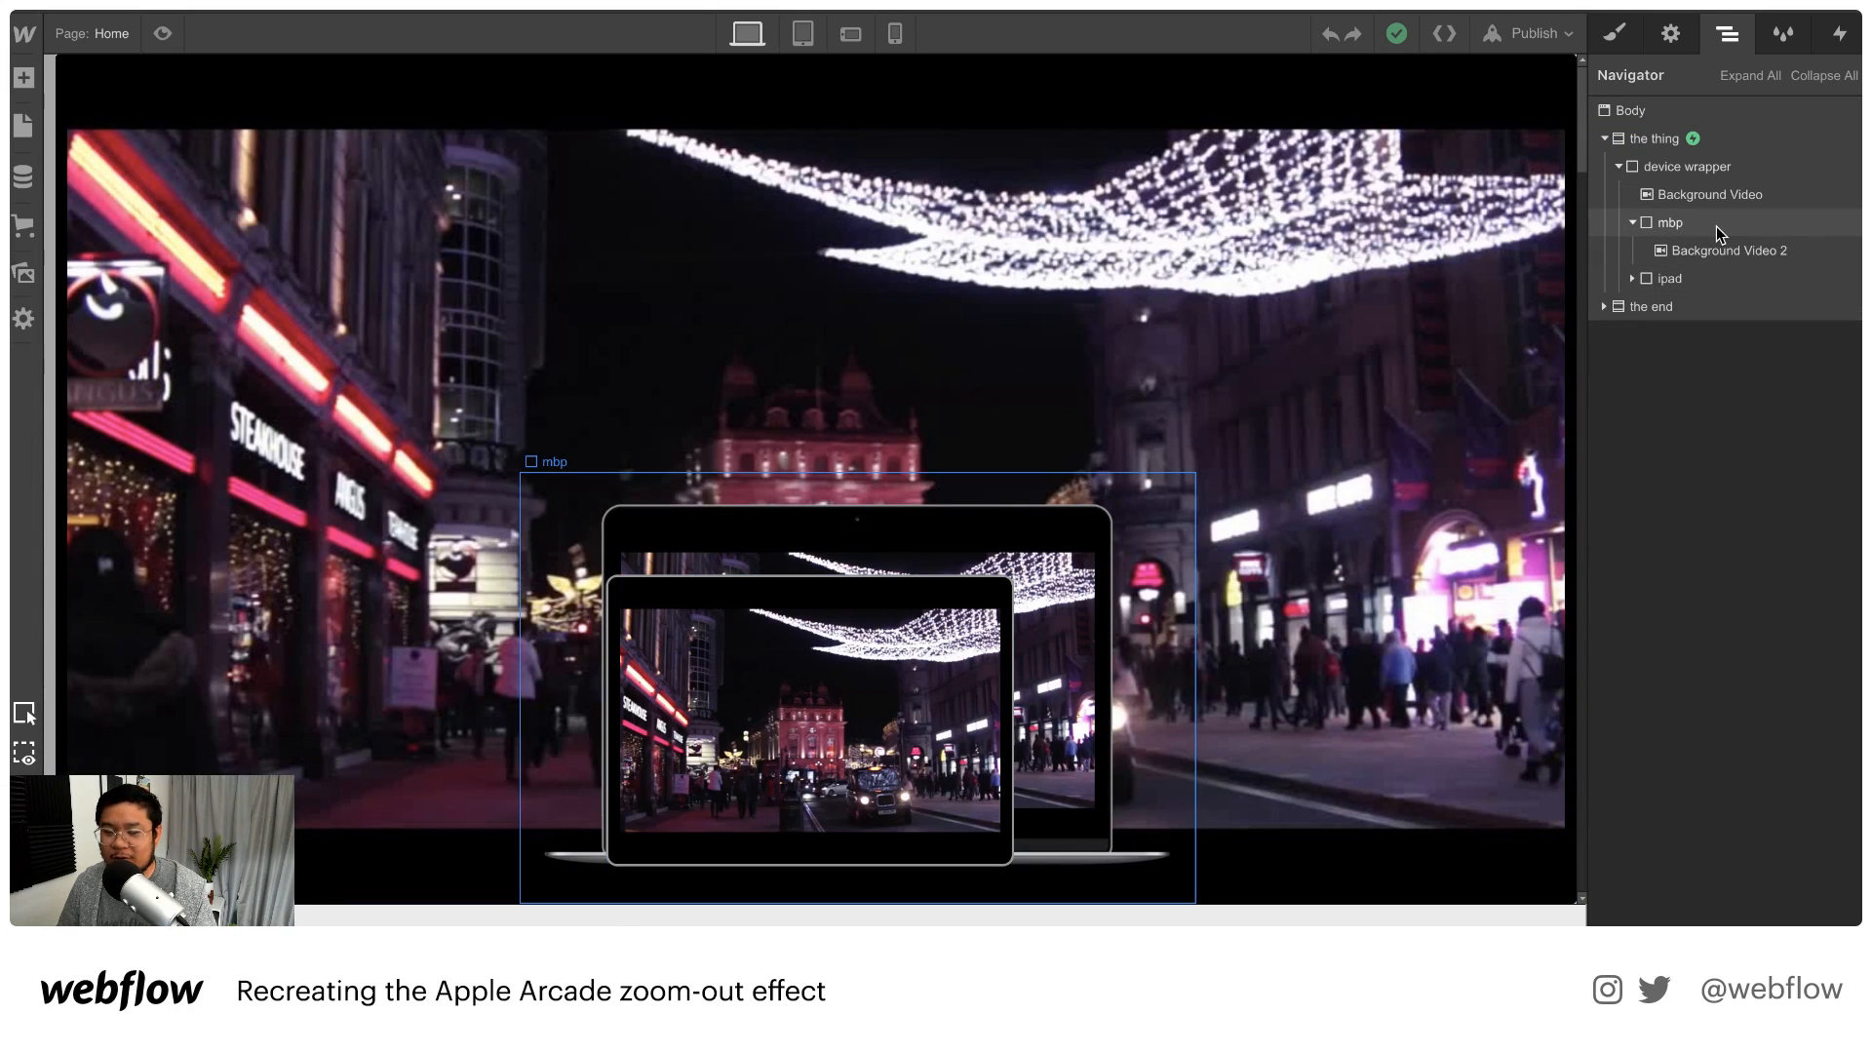
pyautogui.click(116, 43)
pyautogui.click(107, 246)
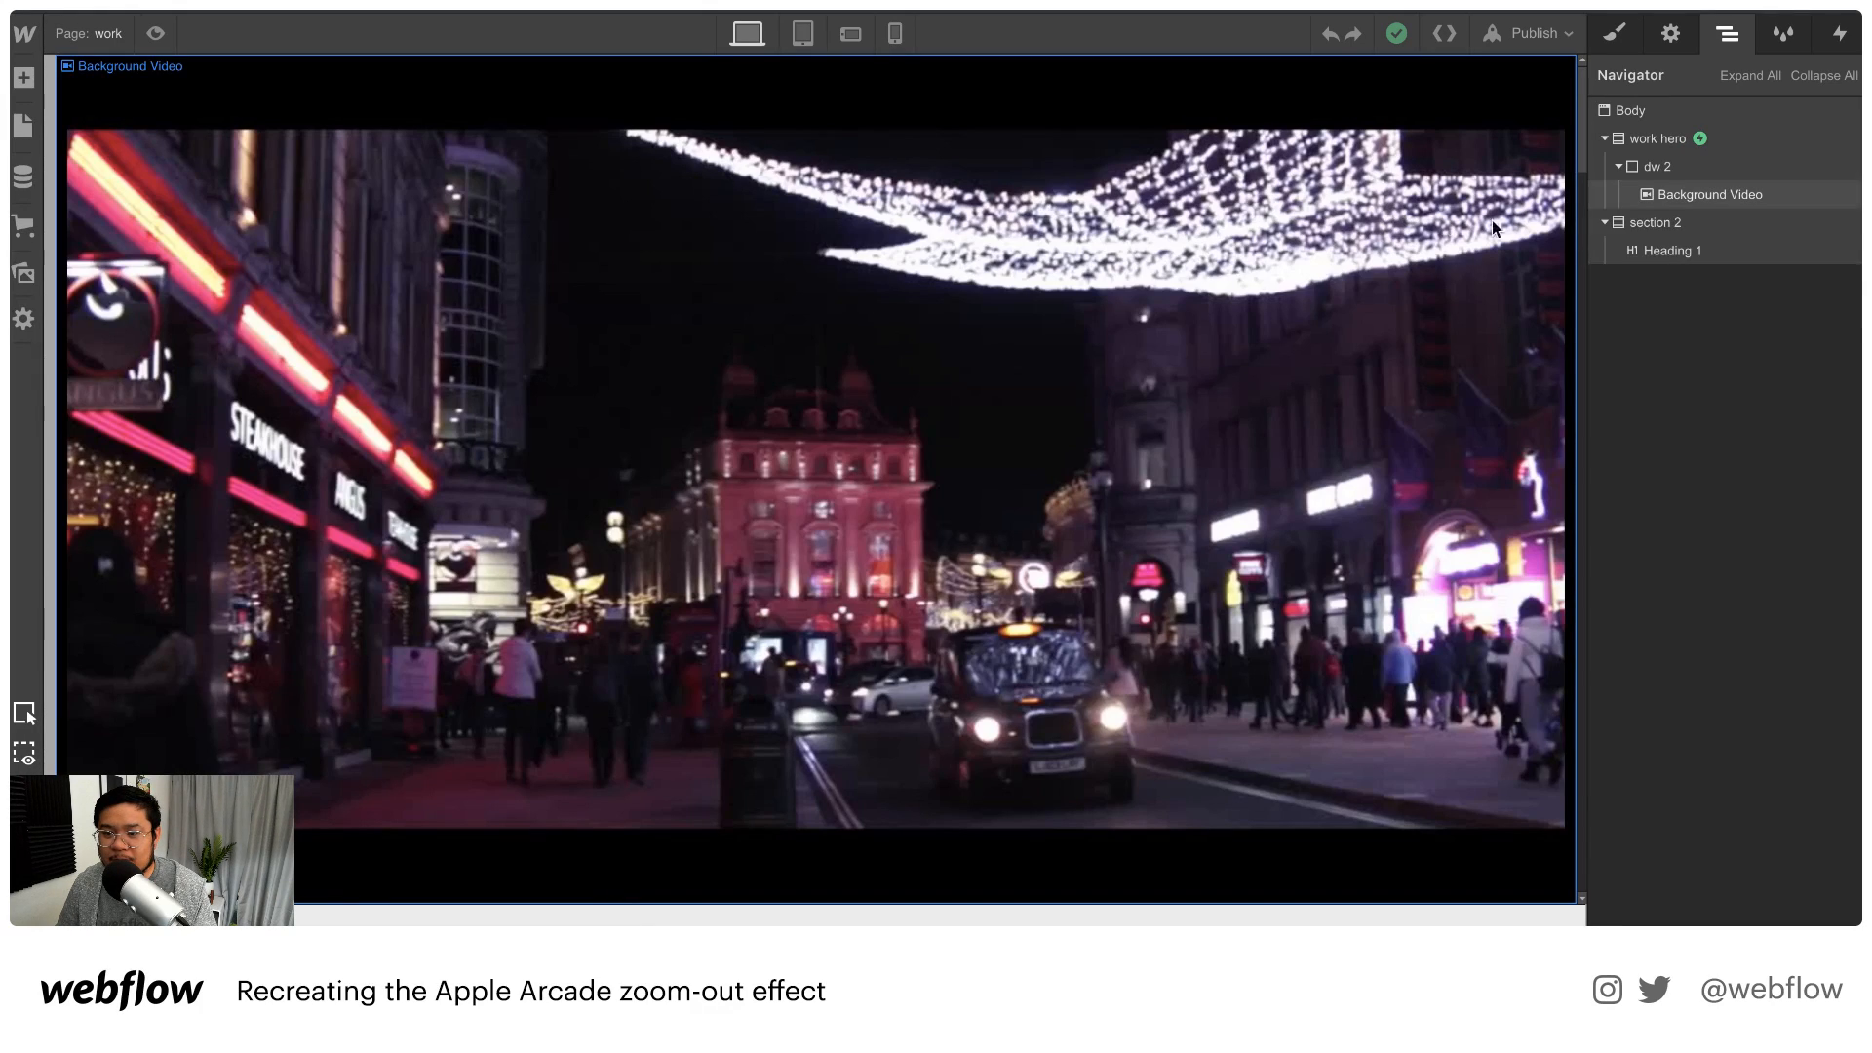
# Add a Div Block inside dw 2, directly below the Background Video
pyautogui.click(1678, 167)
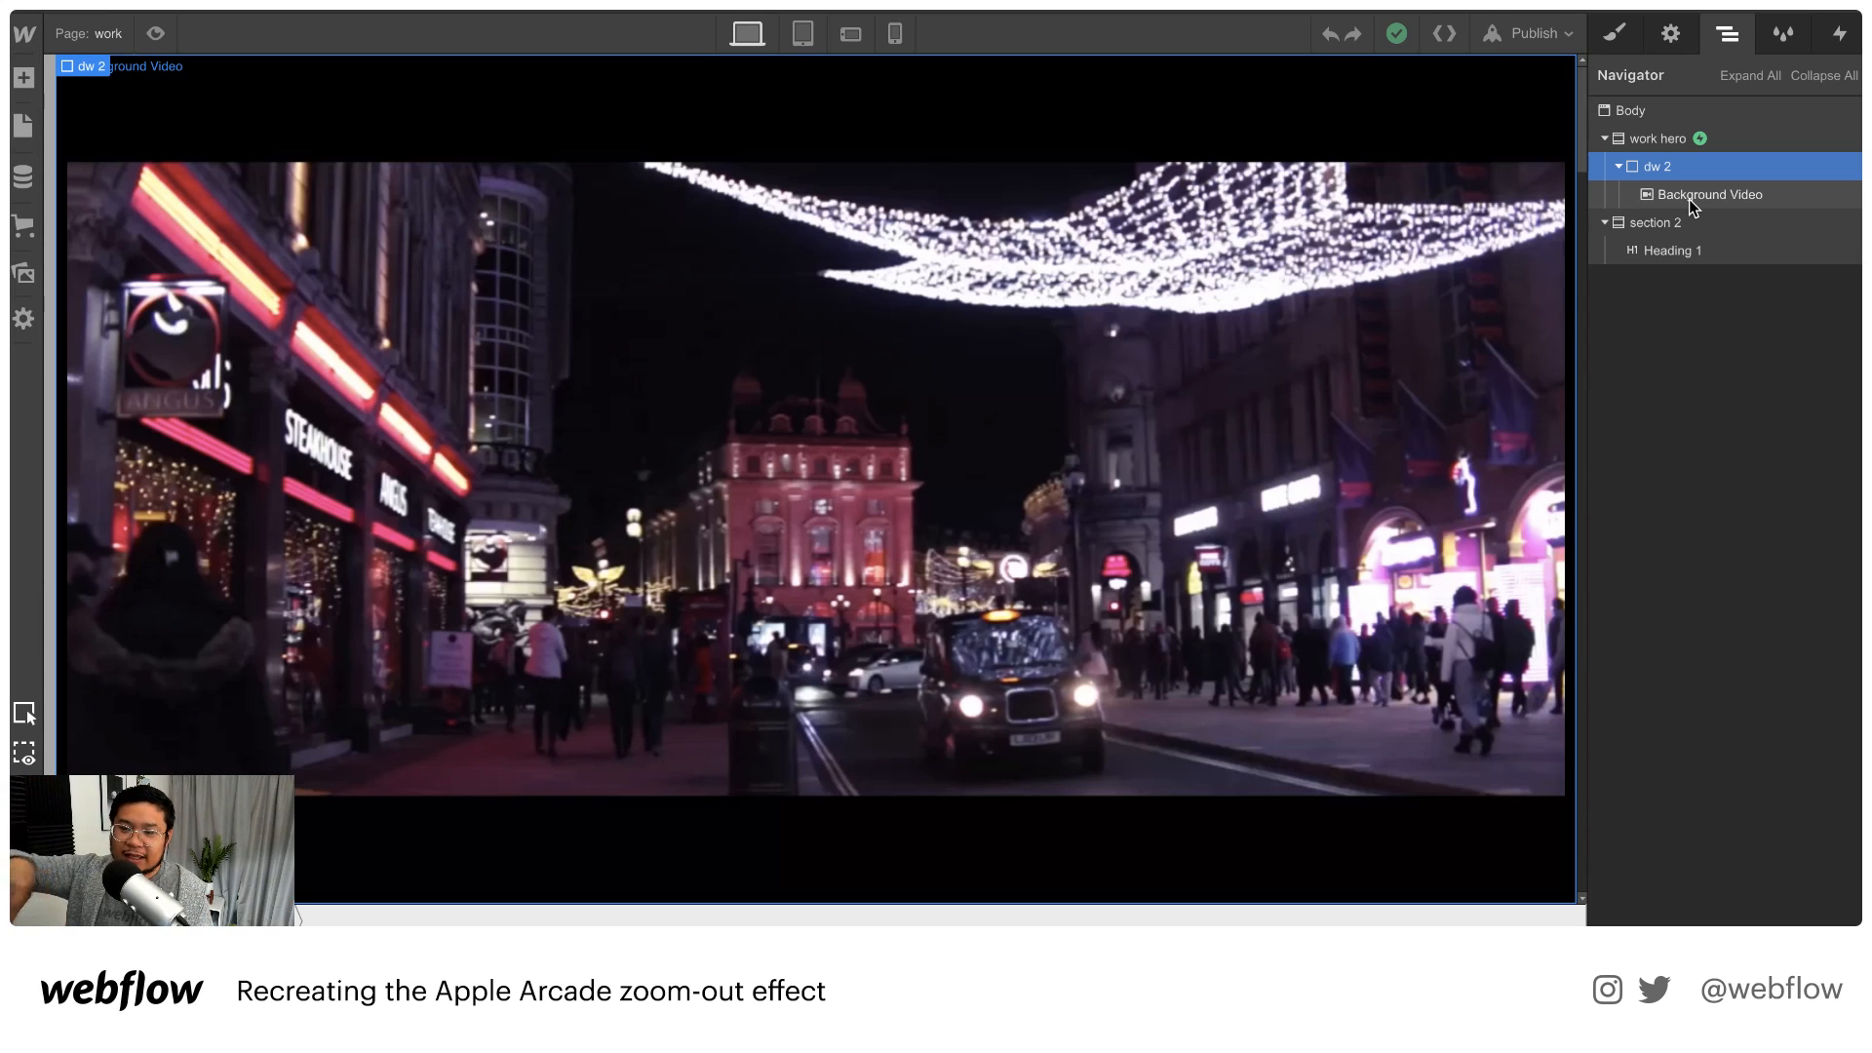
pyautogui.click(1688, 196)
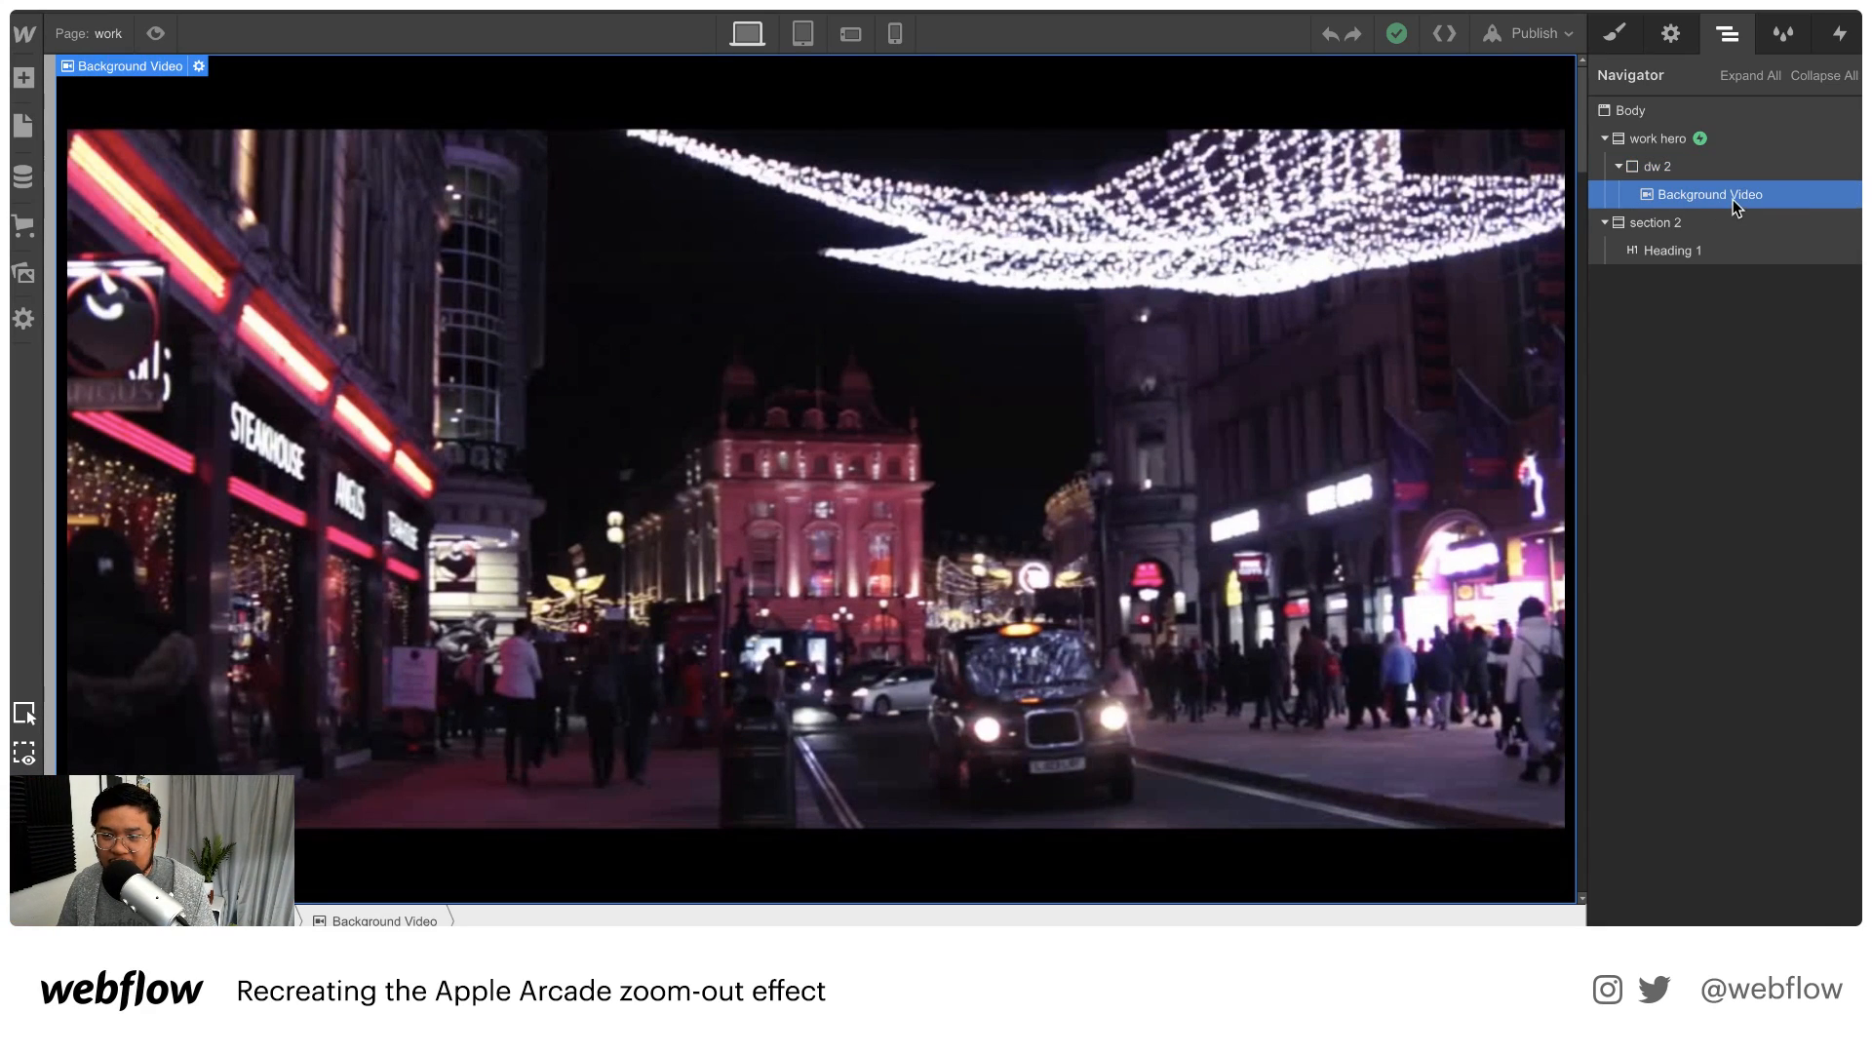
pyautogui.click(1647, 175)
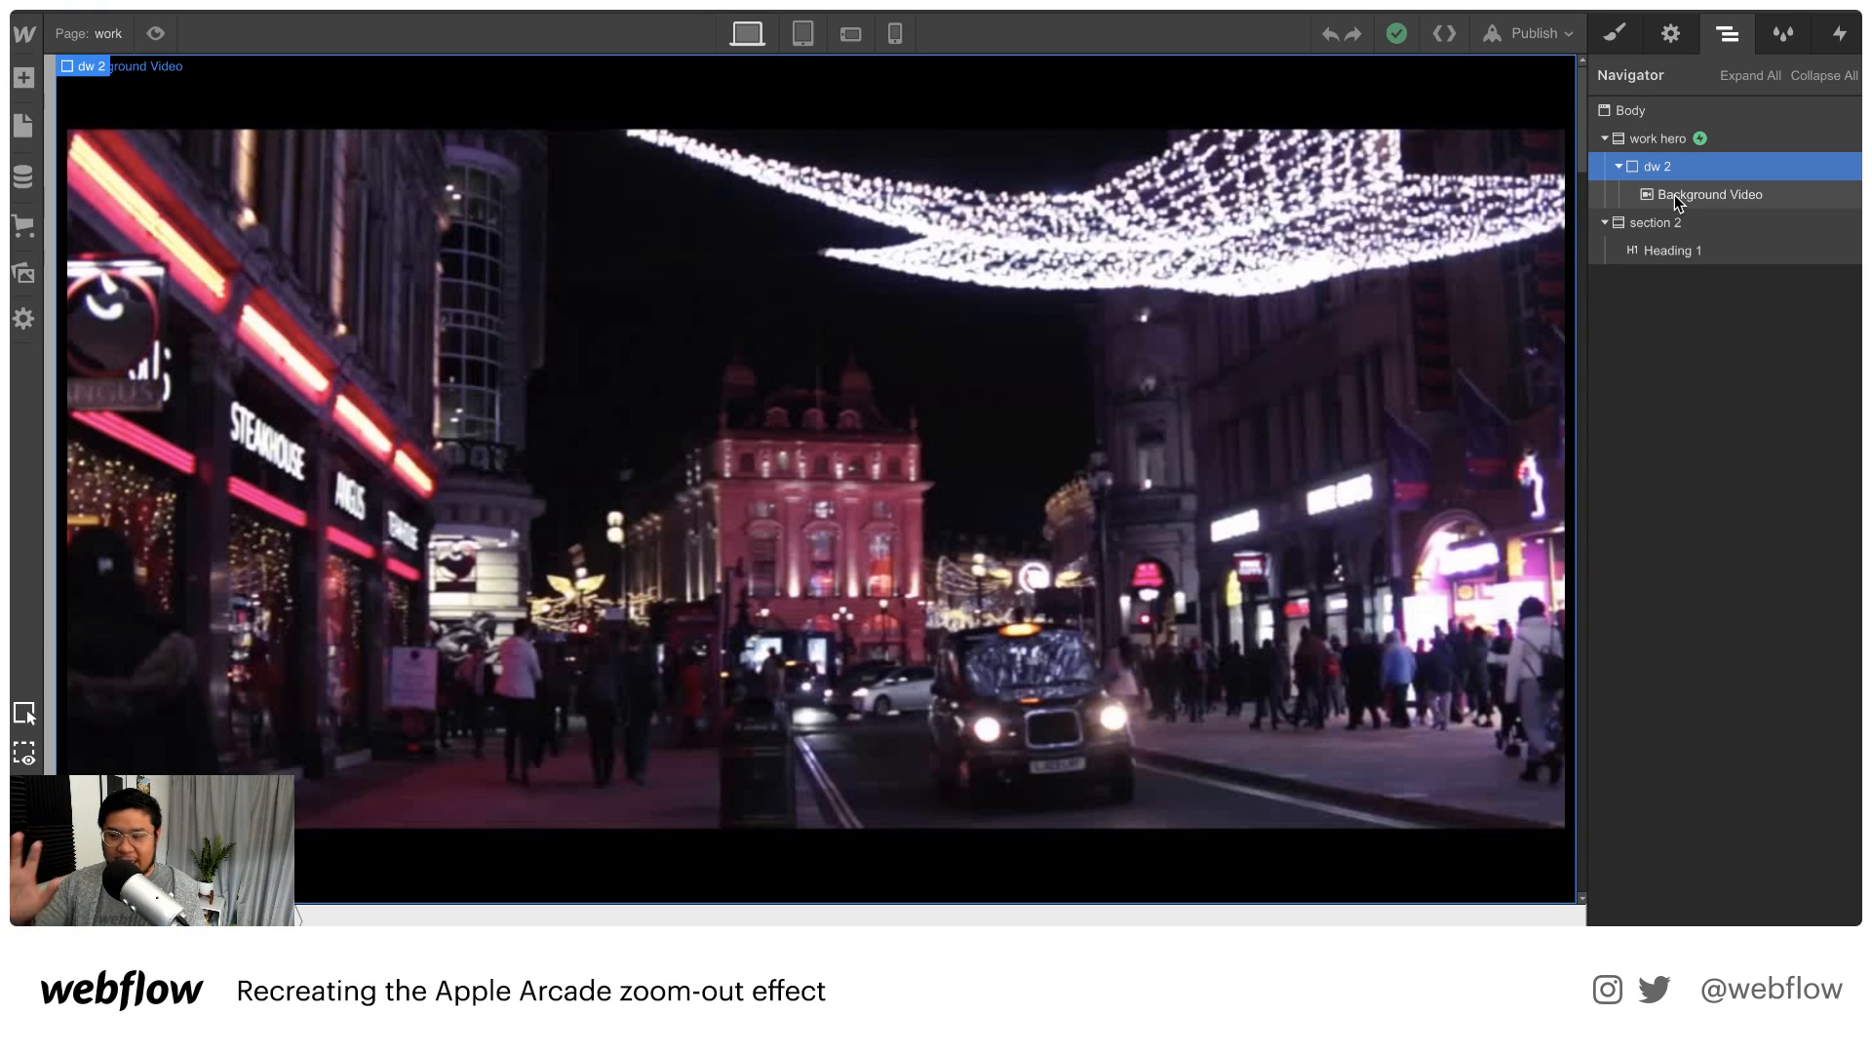
pyautogui.press('a')
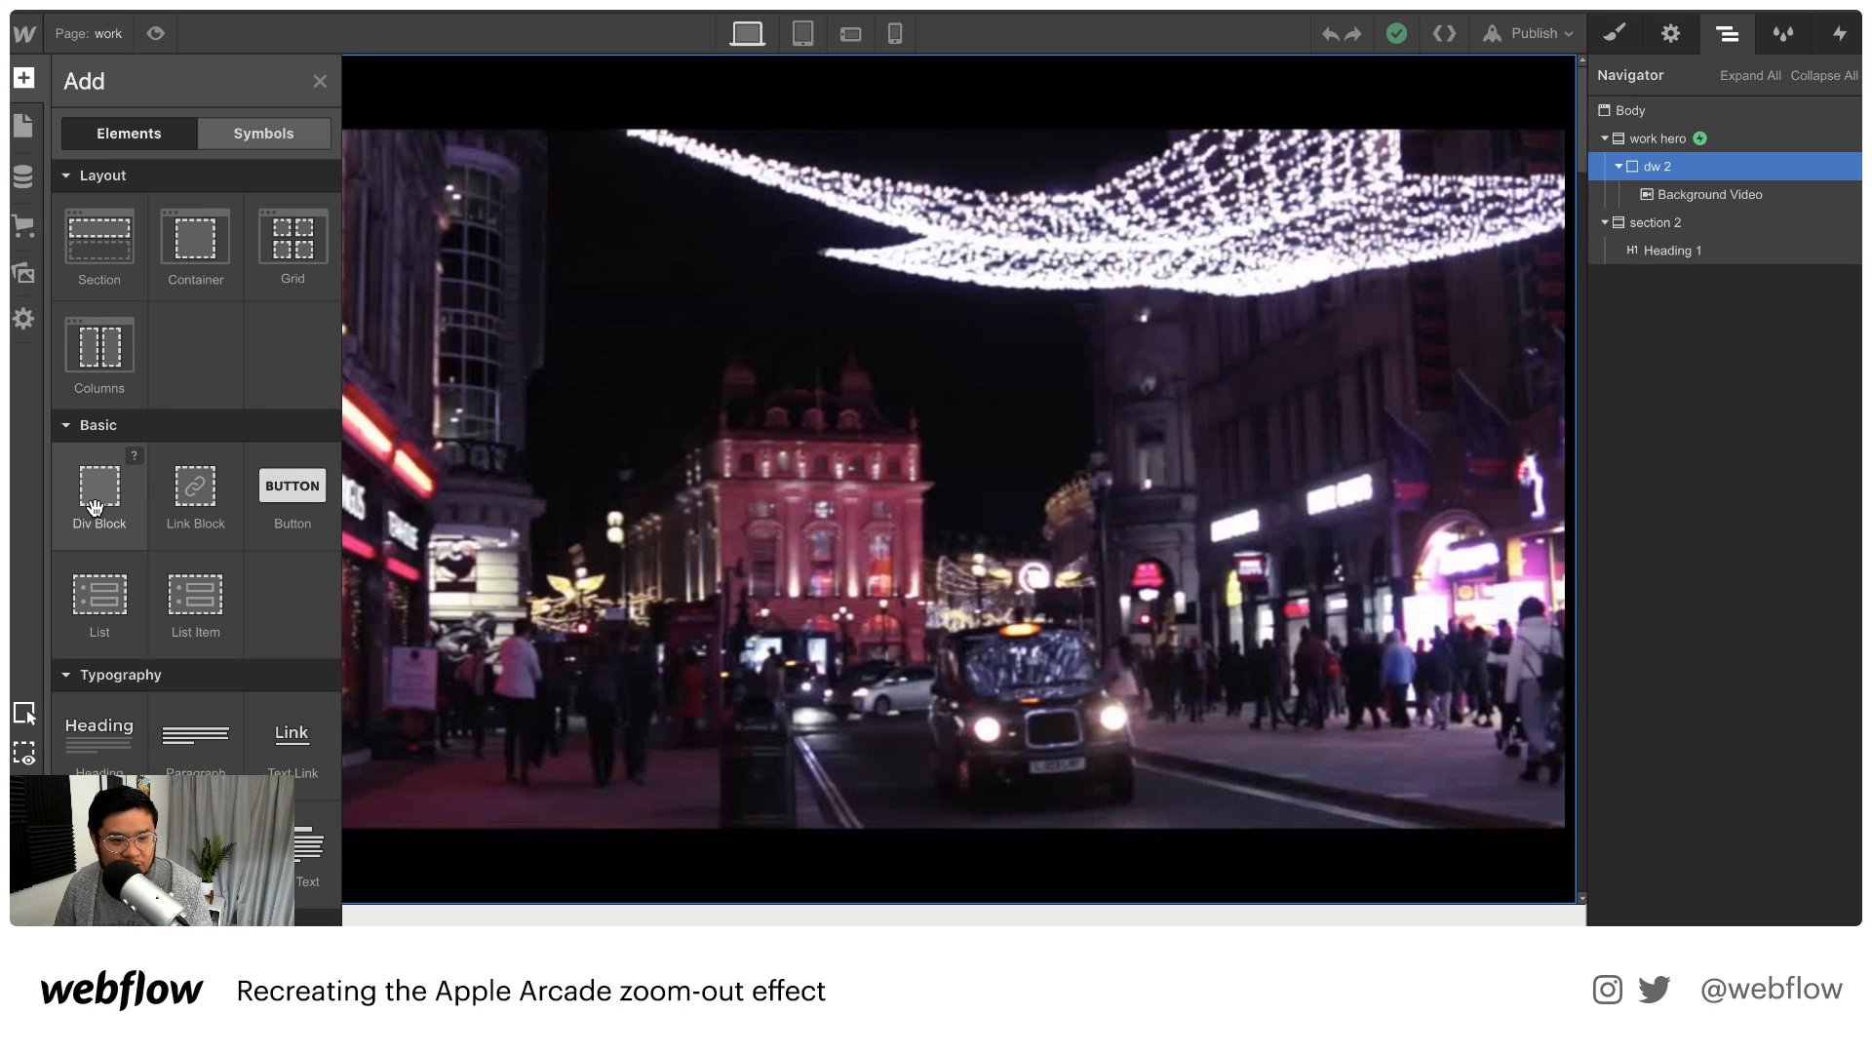
pyautogui.moveTo(95, 503); pyautogui.dragTo(1728, 227)
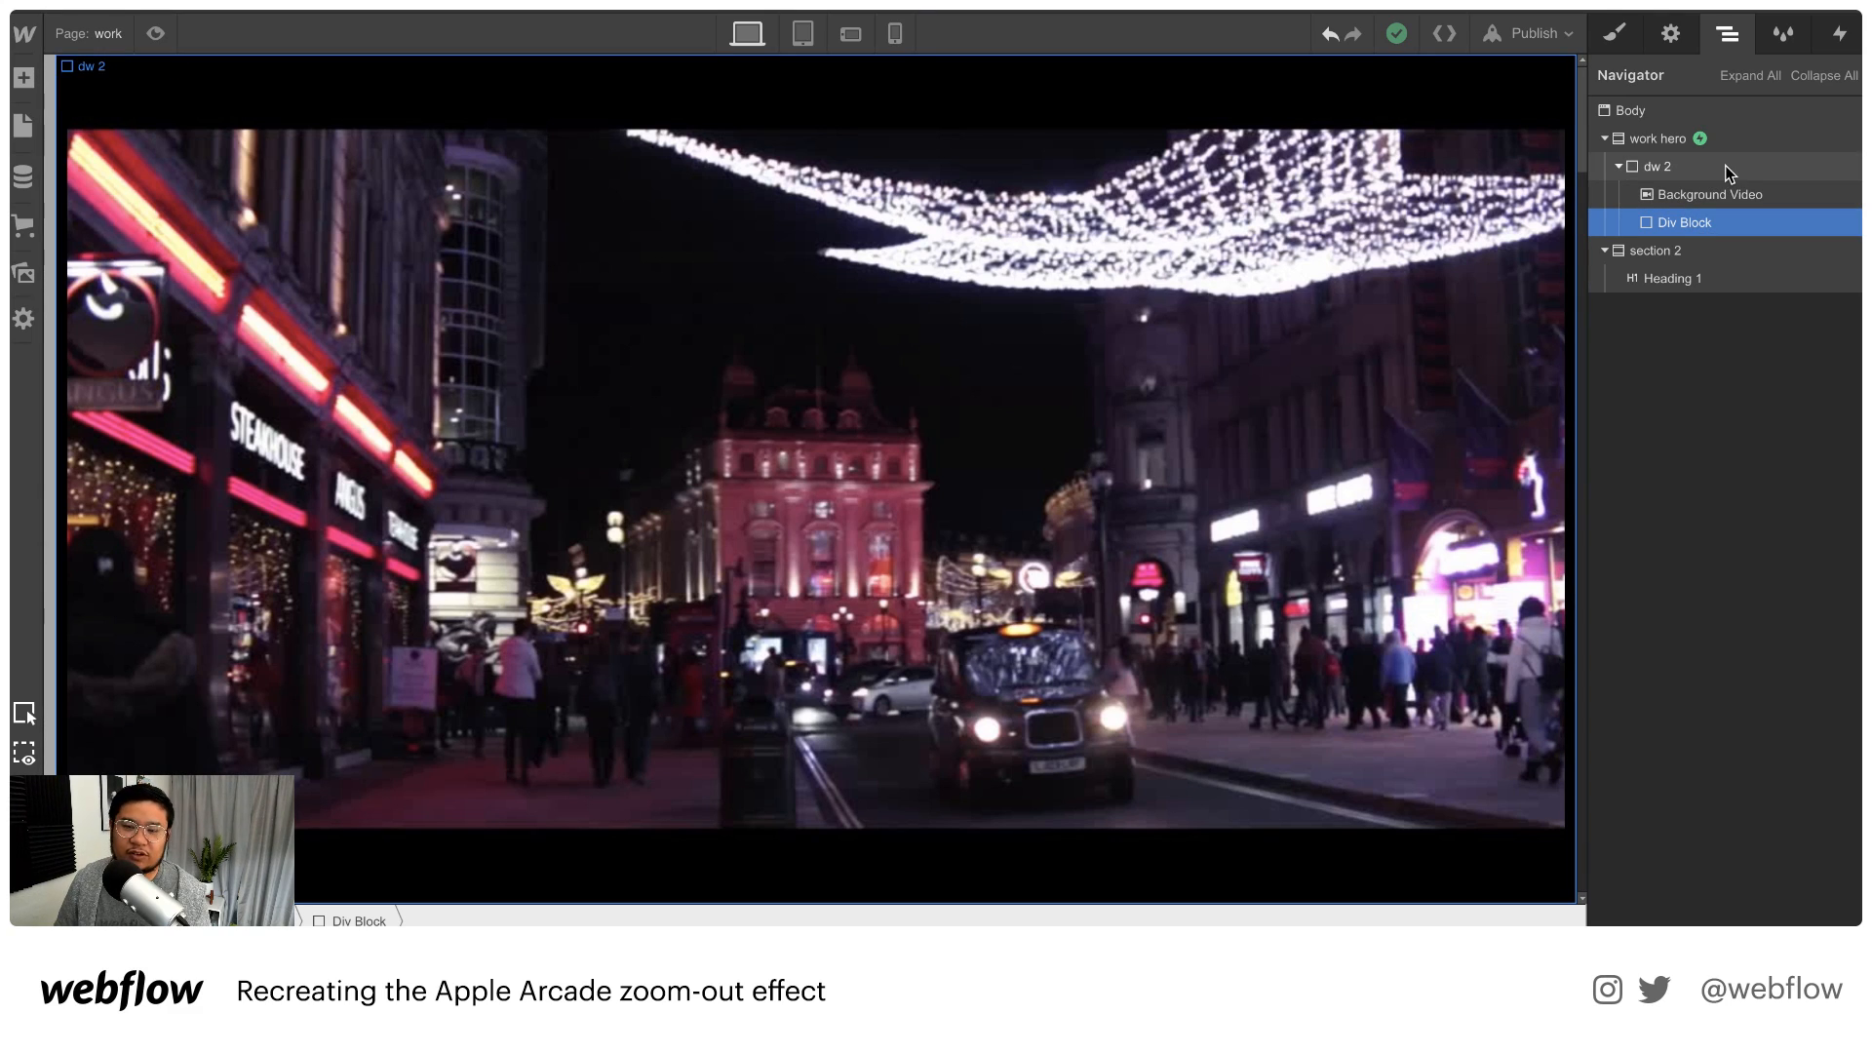
# Give the new Div Block the class "mbp work"
pyautogui.click(1617, 35)
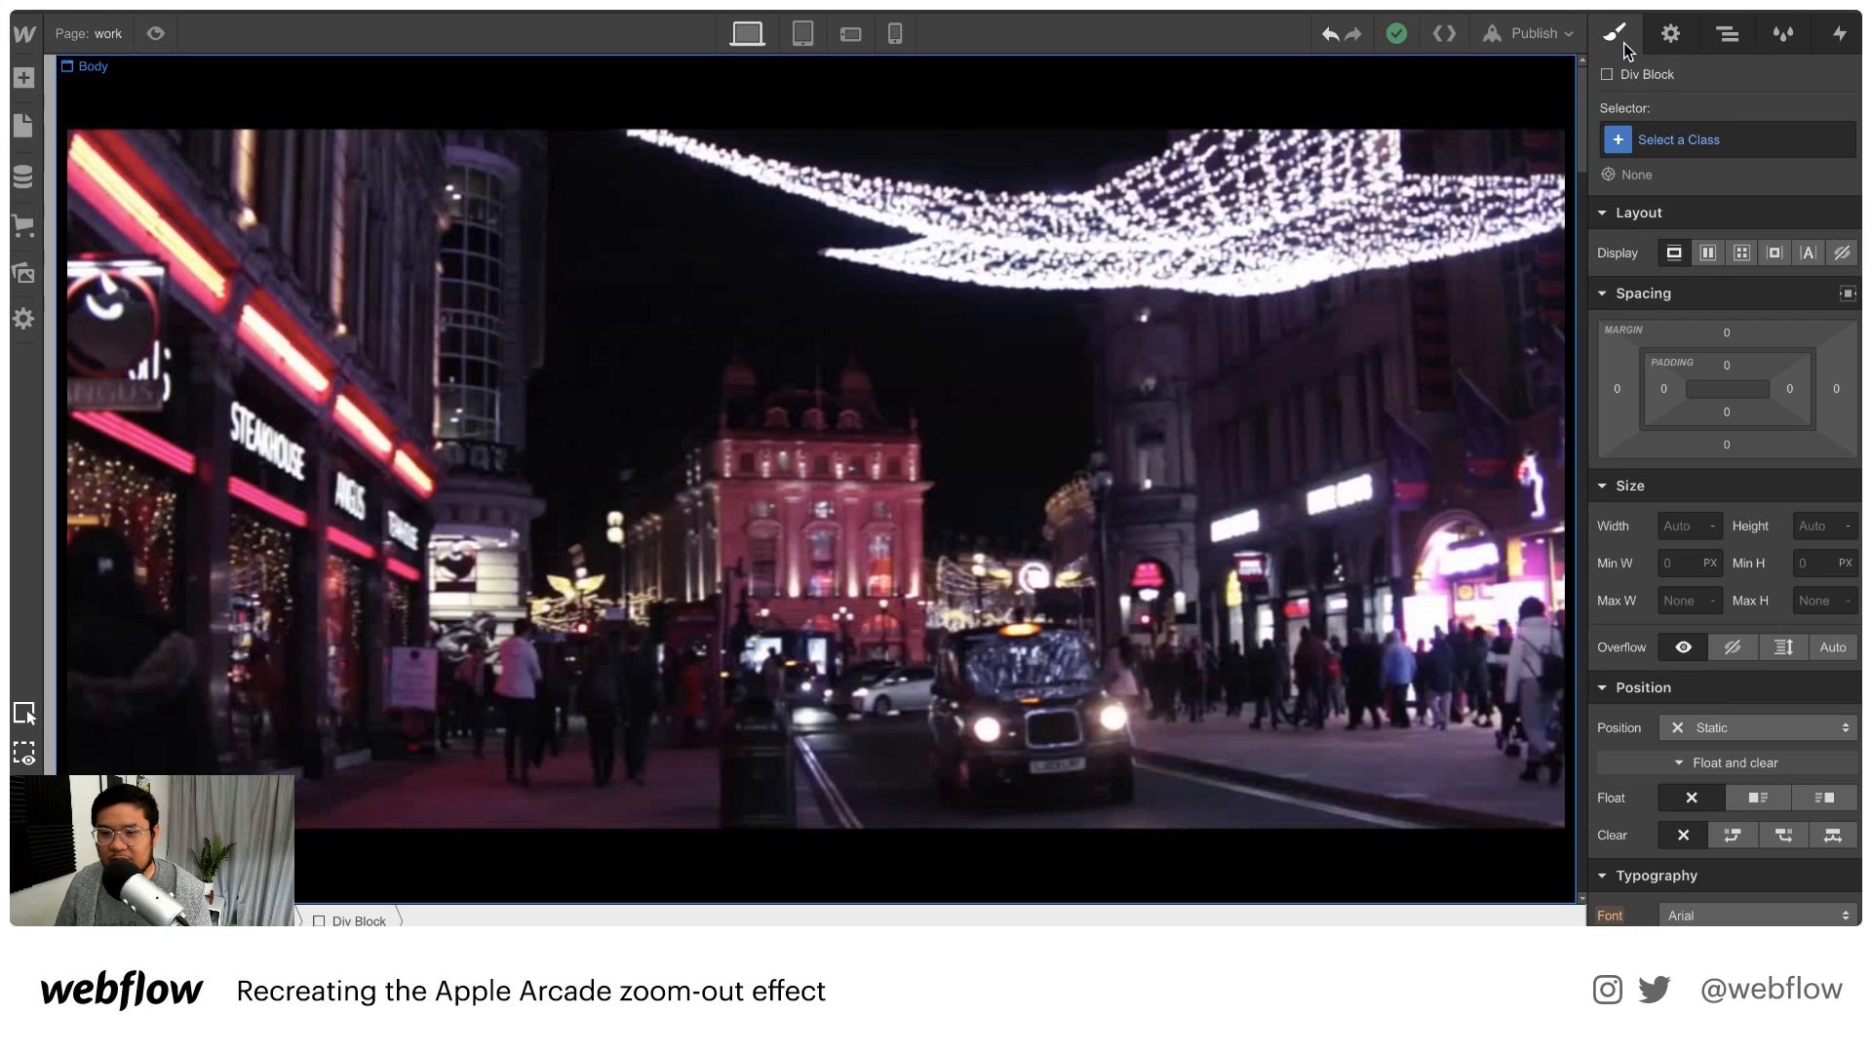
pyautogui.click(1688, 142)
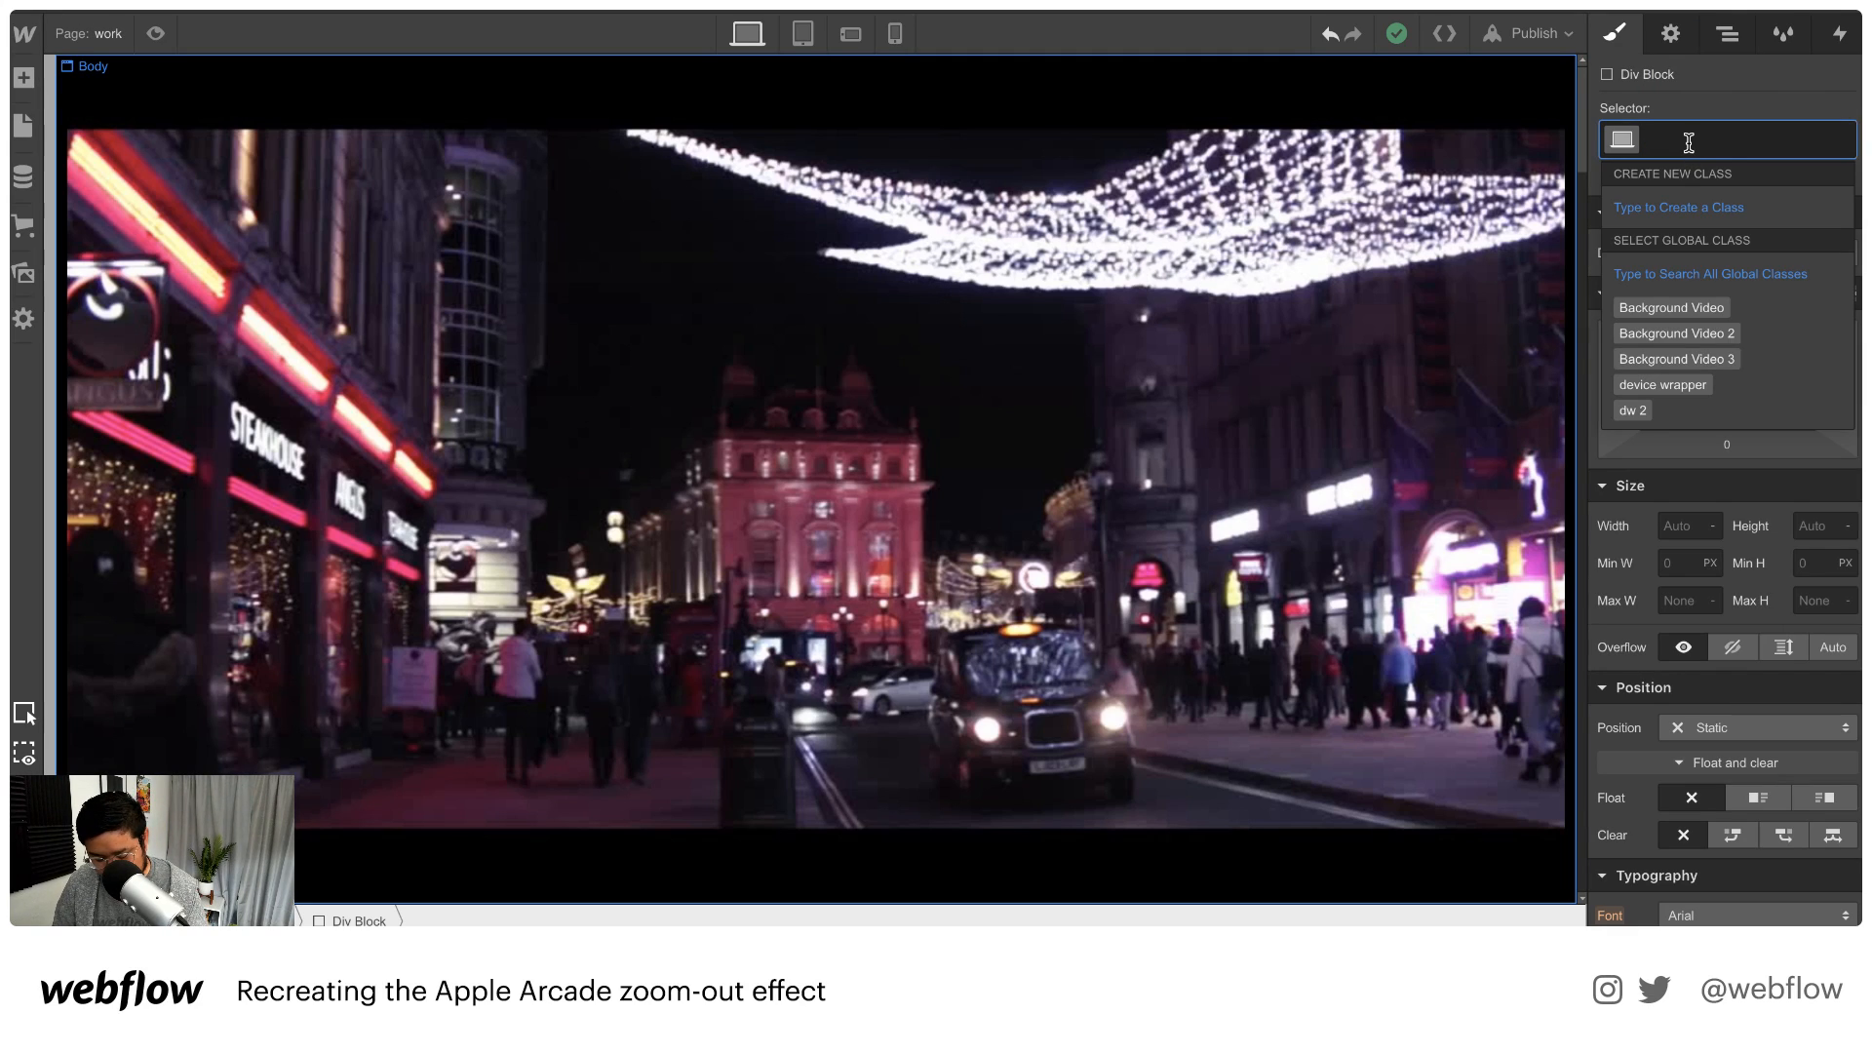
pyautogui.write('macbo')
pyautogui.press('BackSpace')
pyautogui.press('BackSpace')
pyautogui.press('BackSpace')
pyautogui.press('BackSpace')
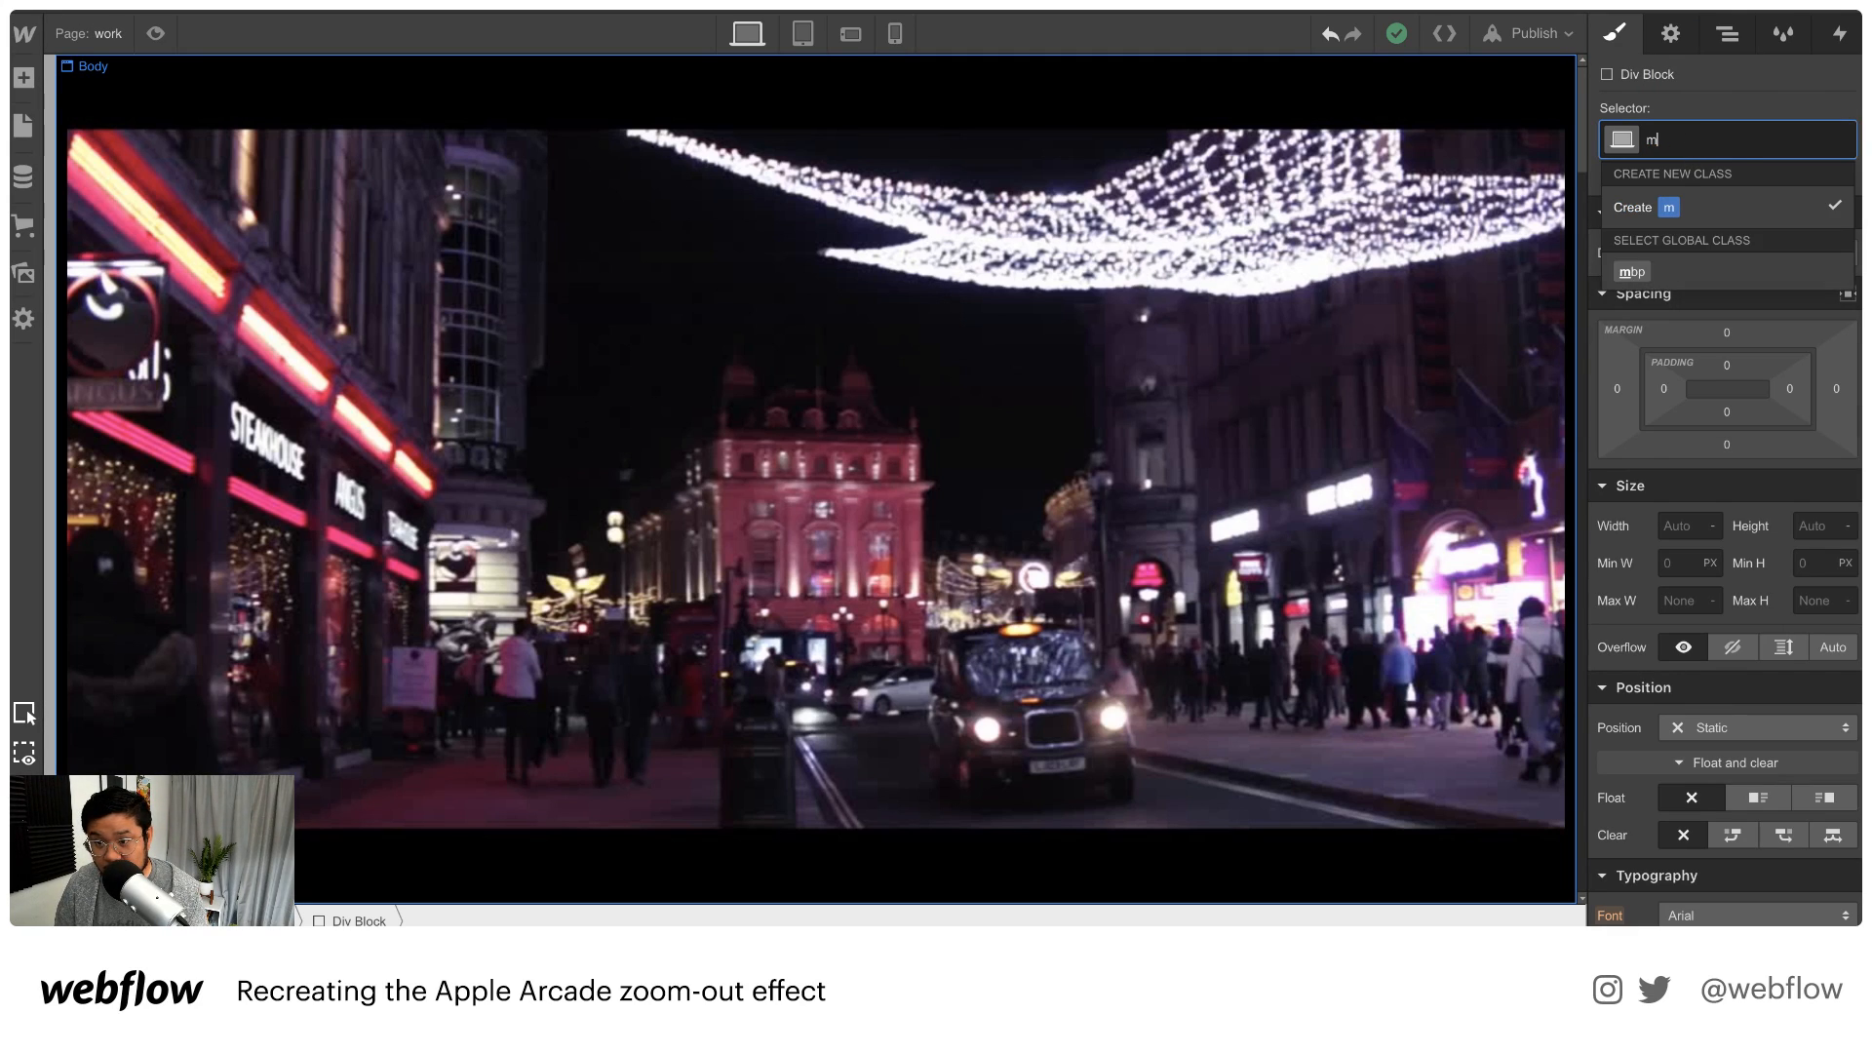
pyautogui.write('bp work')
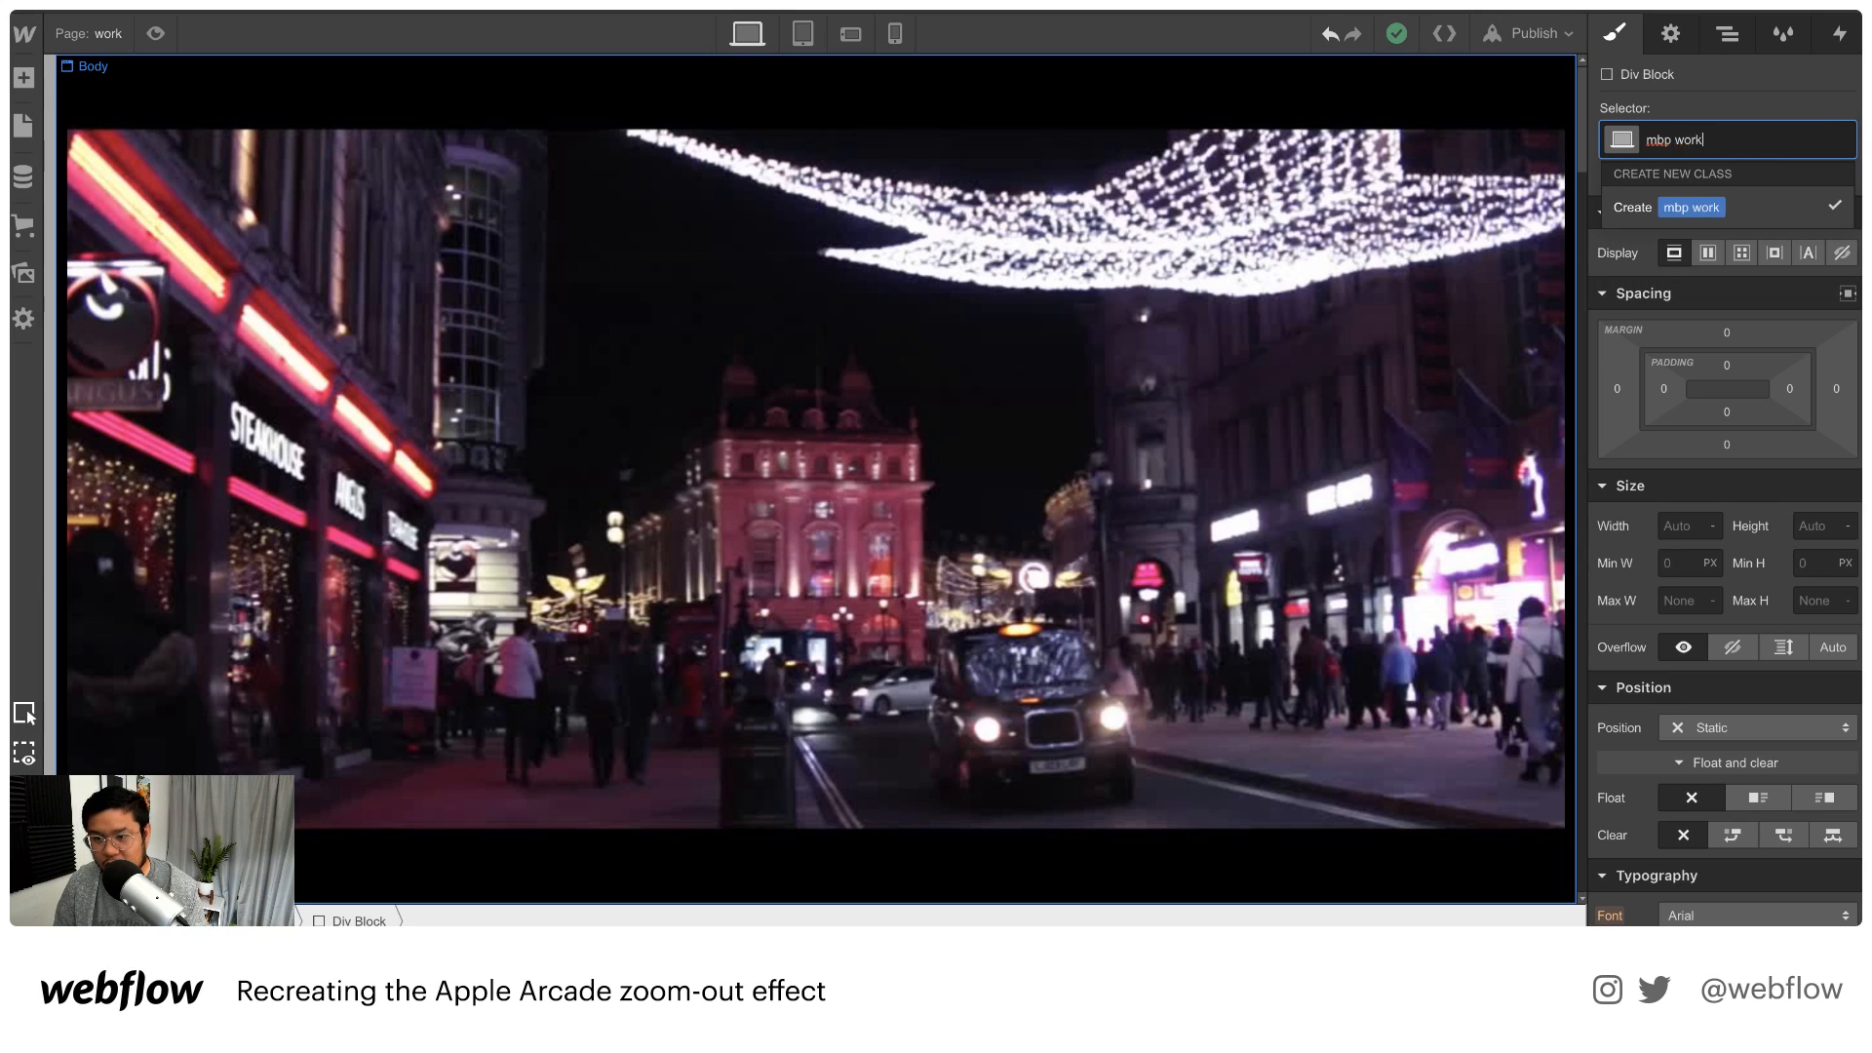
pyautogui.press('Return')
# Set the mbp work block's position to Absolute, relative to dw 2
pyautogui.click(1753, 728)
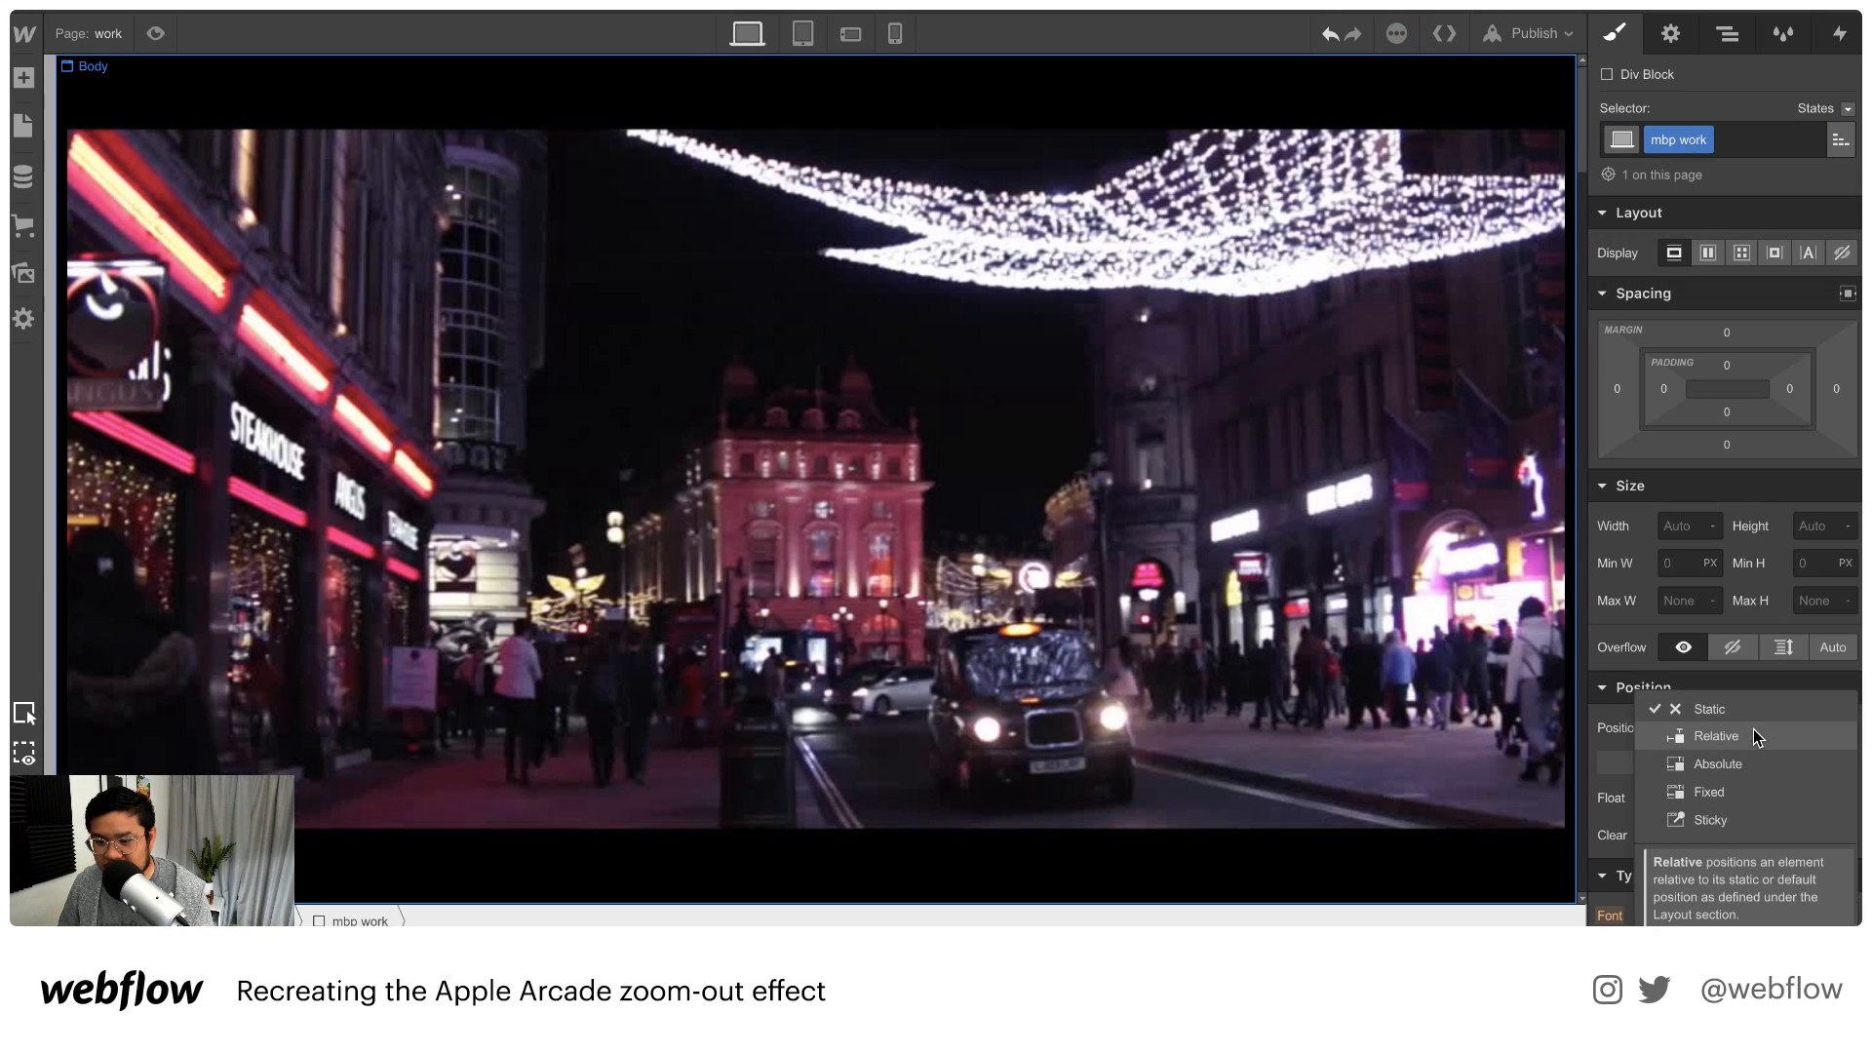
pyautogui.click(1741, 756)
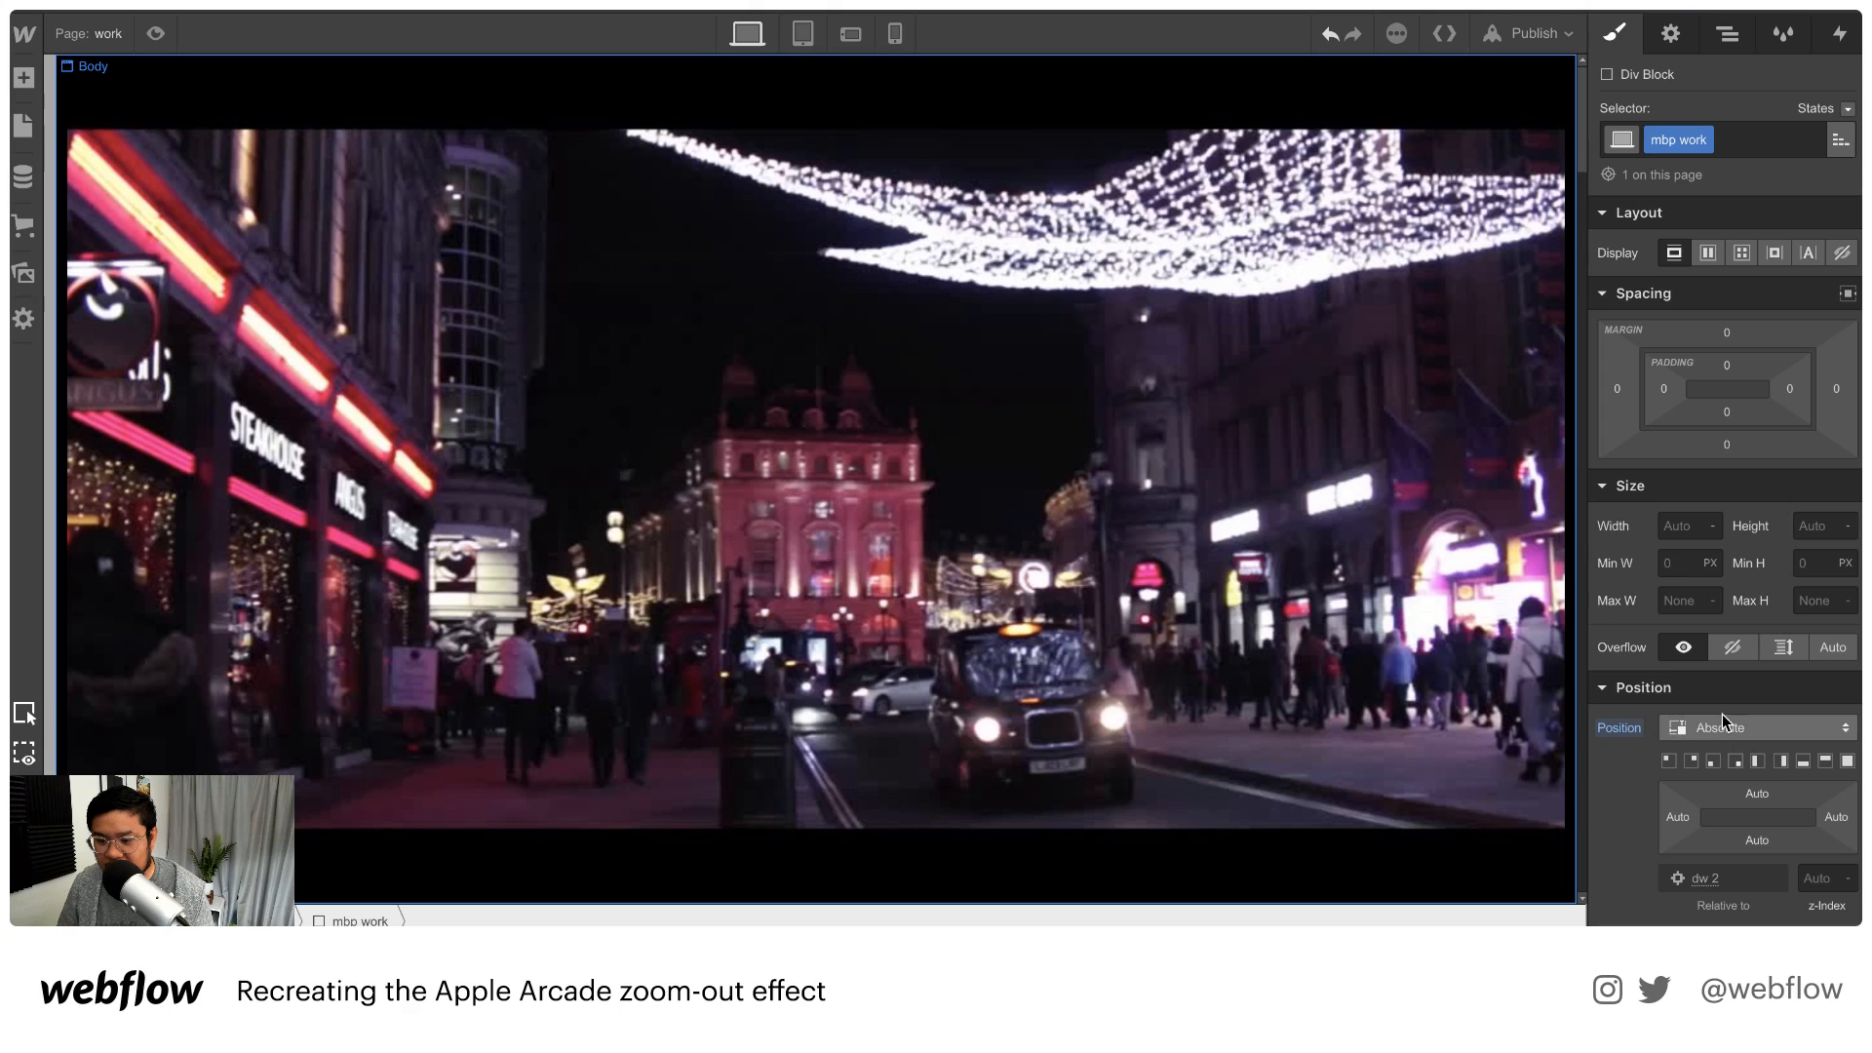
pyautogui.scroll(-2, 1722, 713)
pyautogui.scroll(-2, 1720, 712)
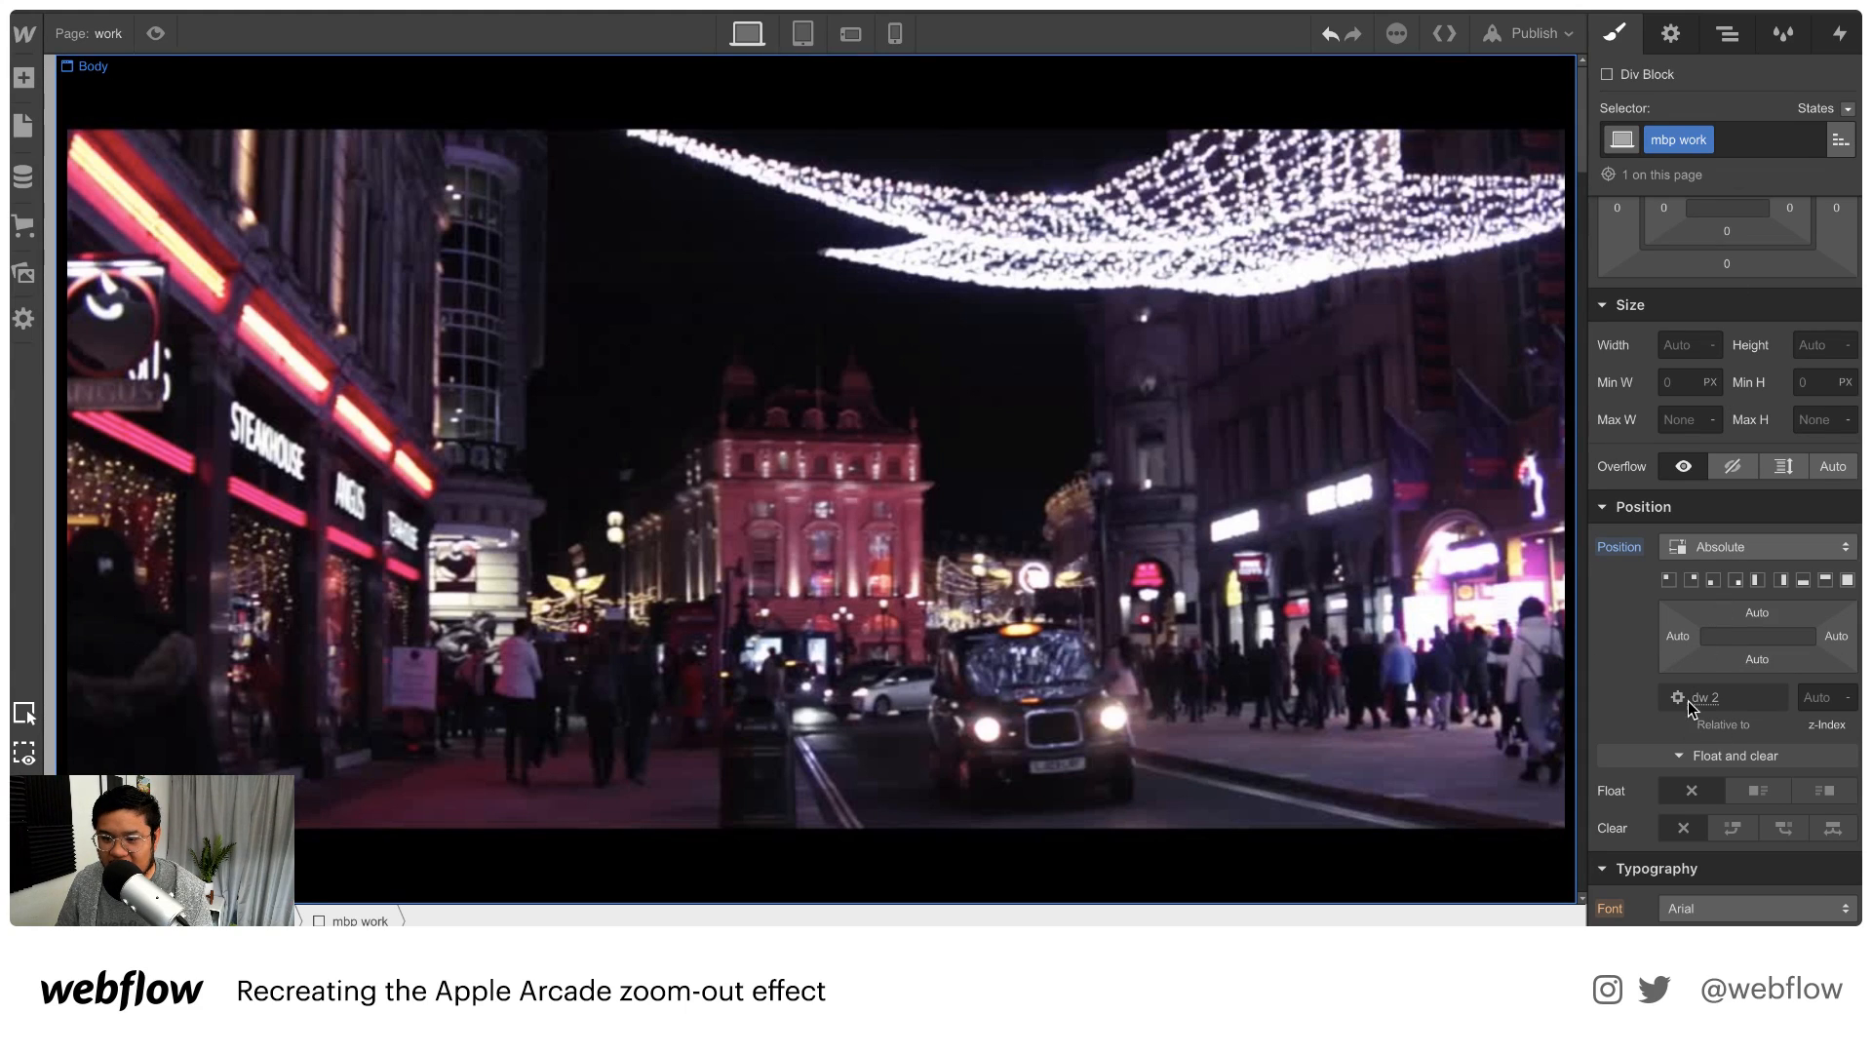
# Size the mbp work block to 760 px wide and 400 px high and anchor it to the bottom right of dw 2
pyautogui.click(1726, 33)
pyautogui.click(1661, 167)
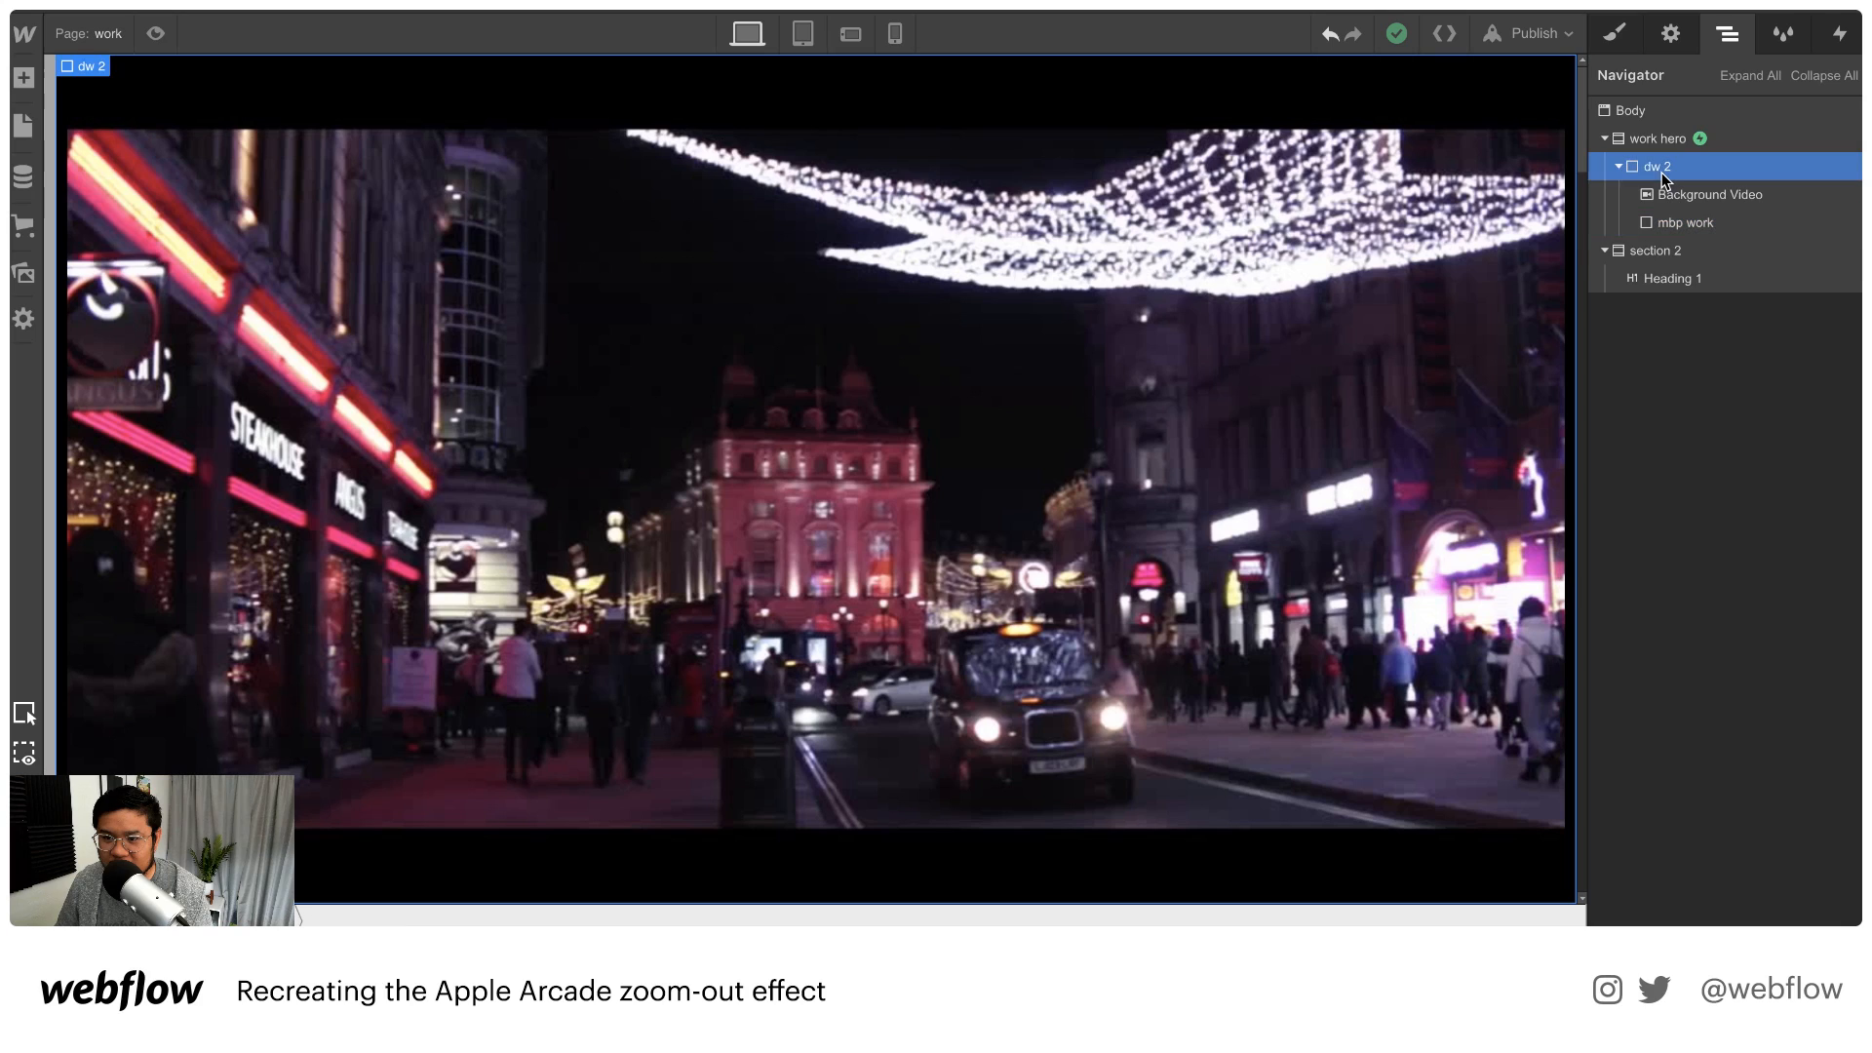
pyautogui.click(1670, 224)
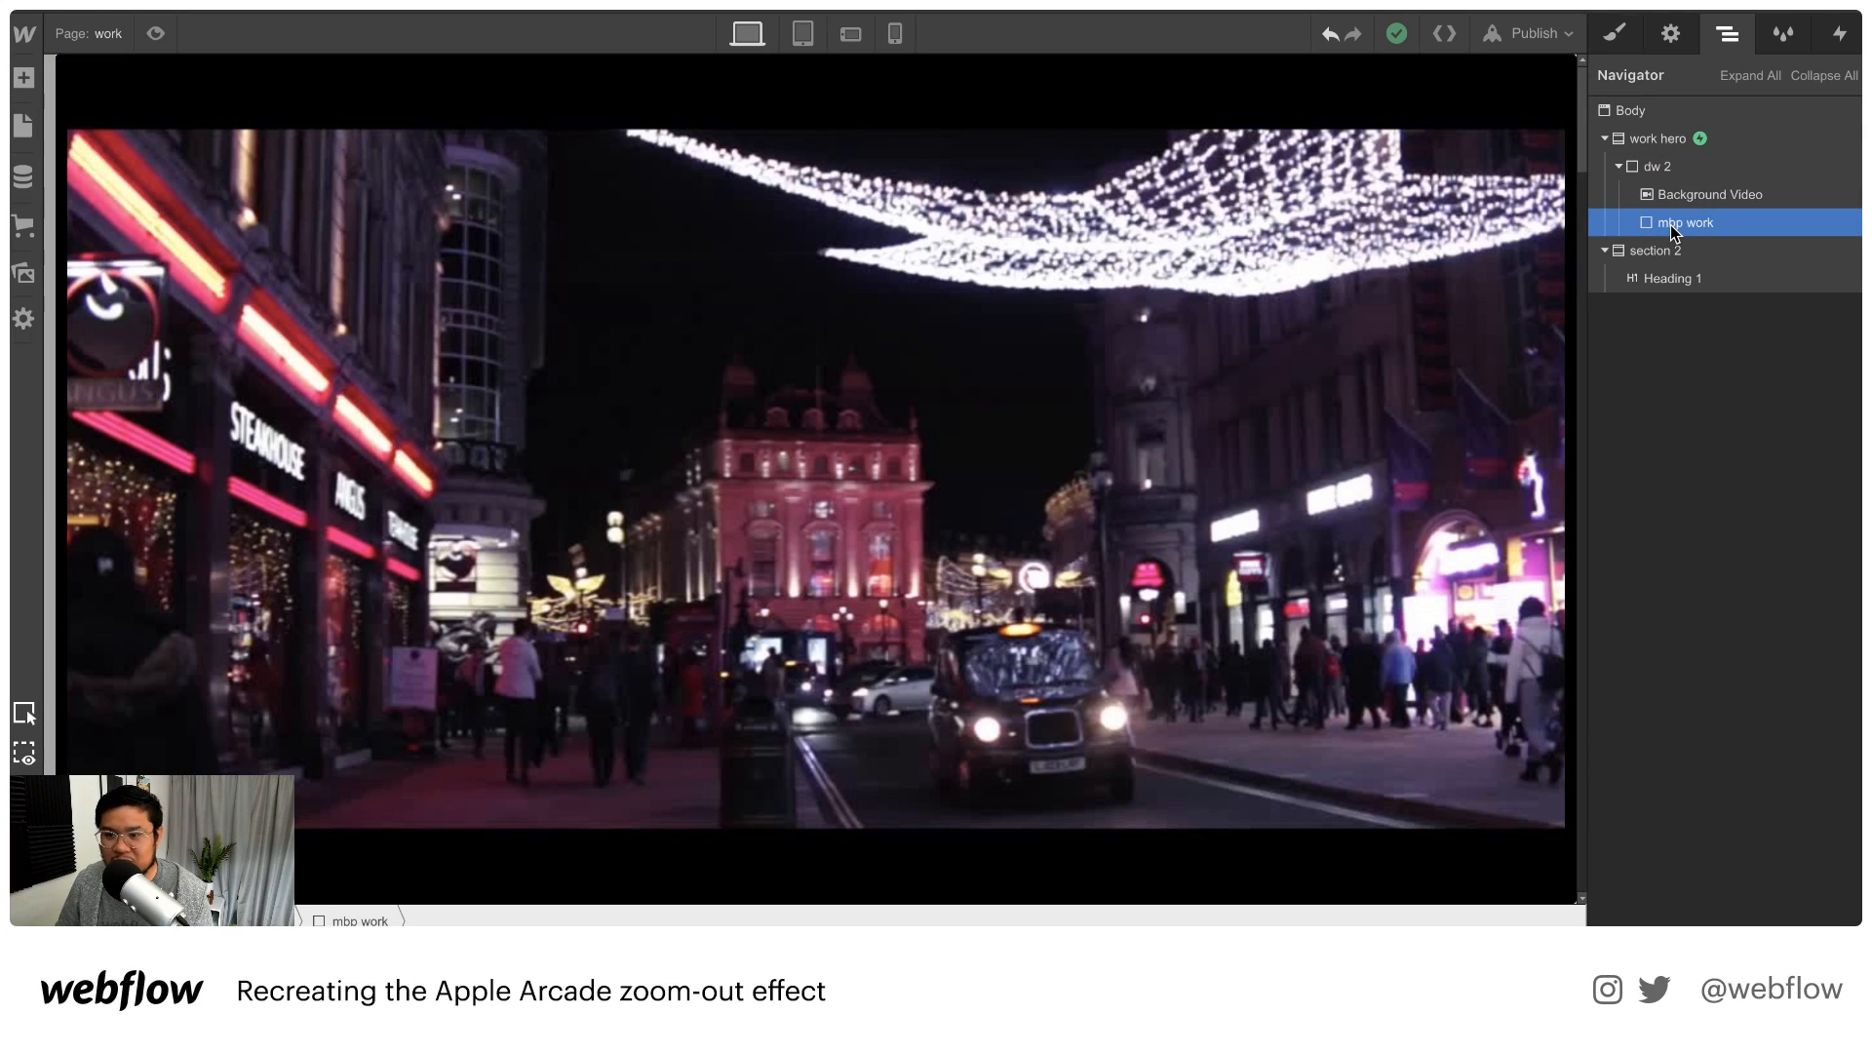
pyautogui.click(1614, 33)
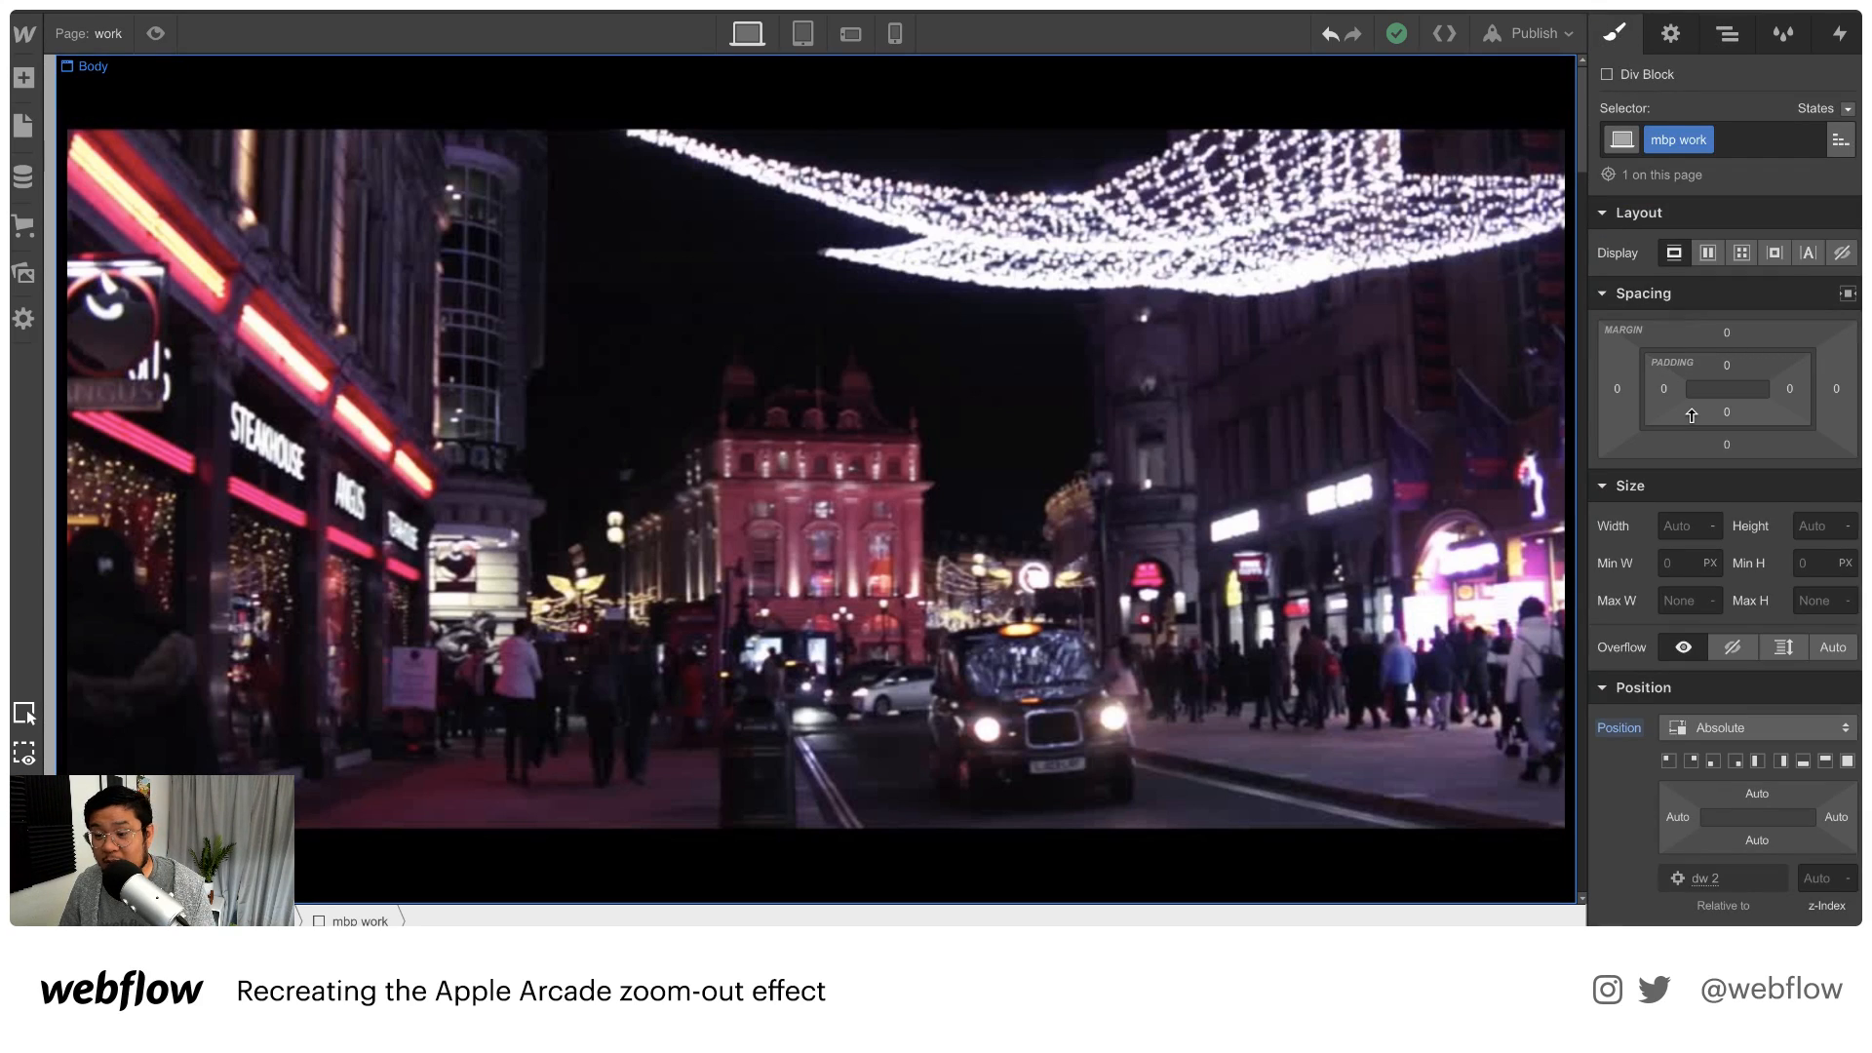
pyautogui.click(1688, 534)
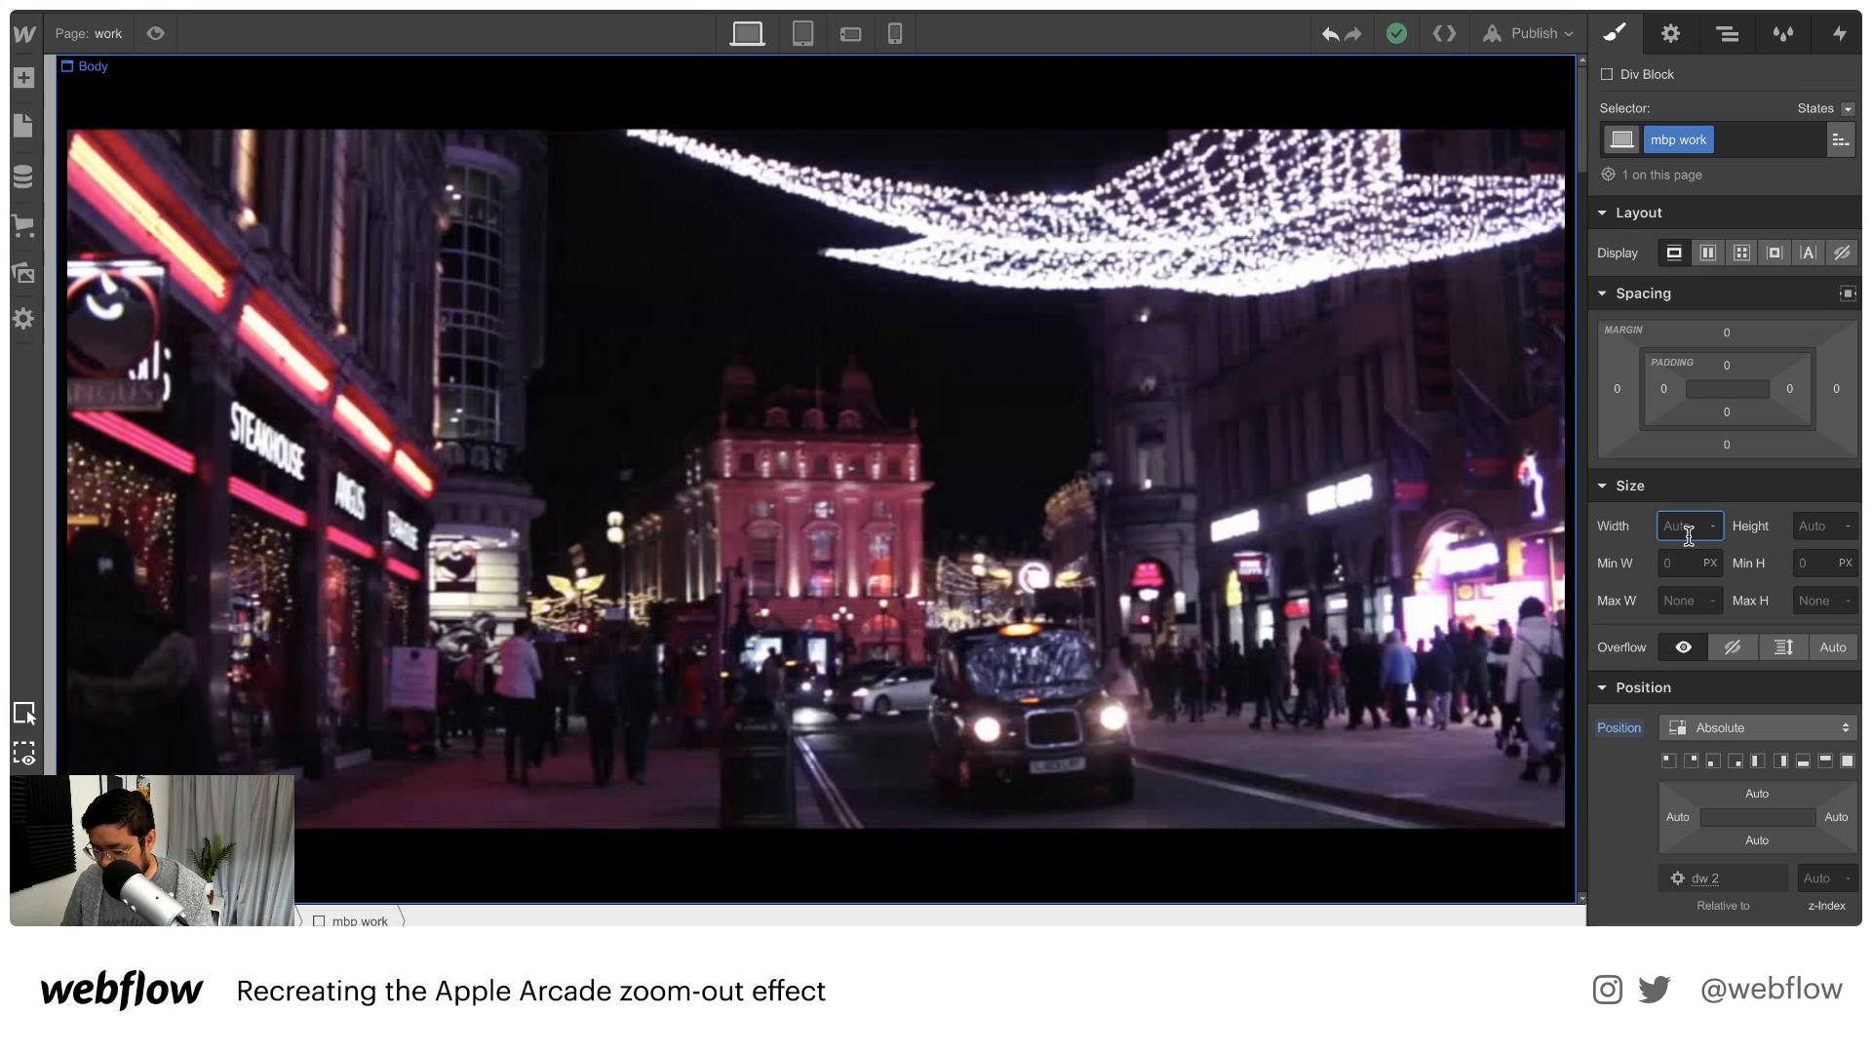
pyautogui.write('760')
pyautogui.press('Tab')
pyautogui.write('400')
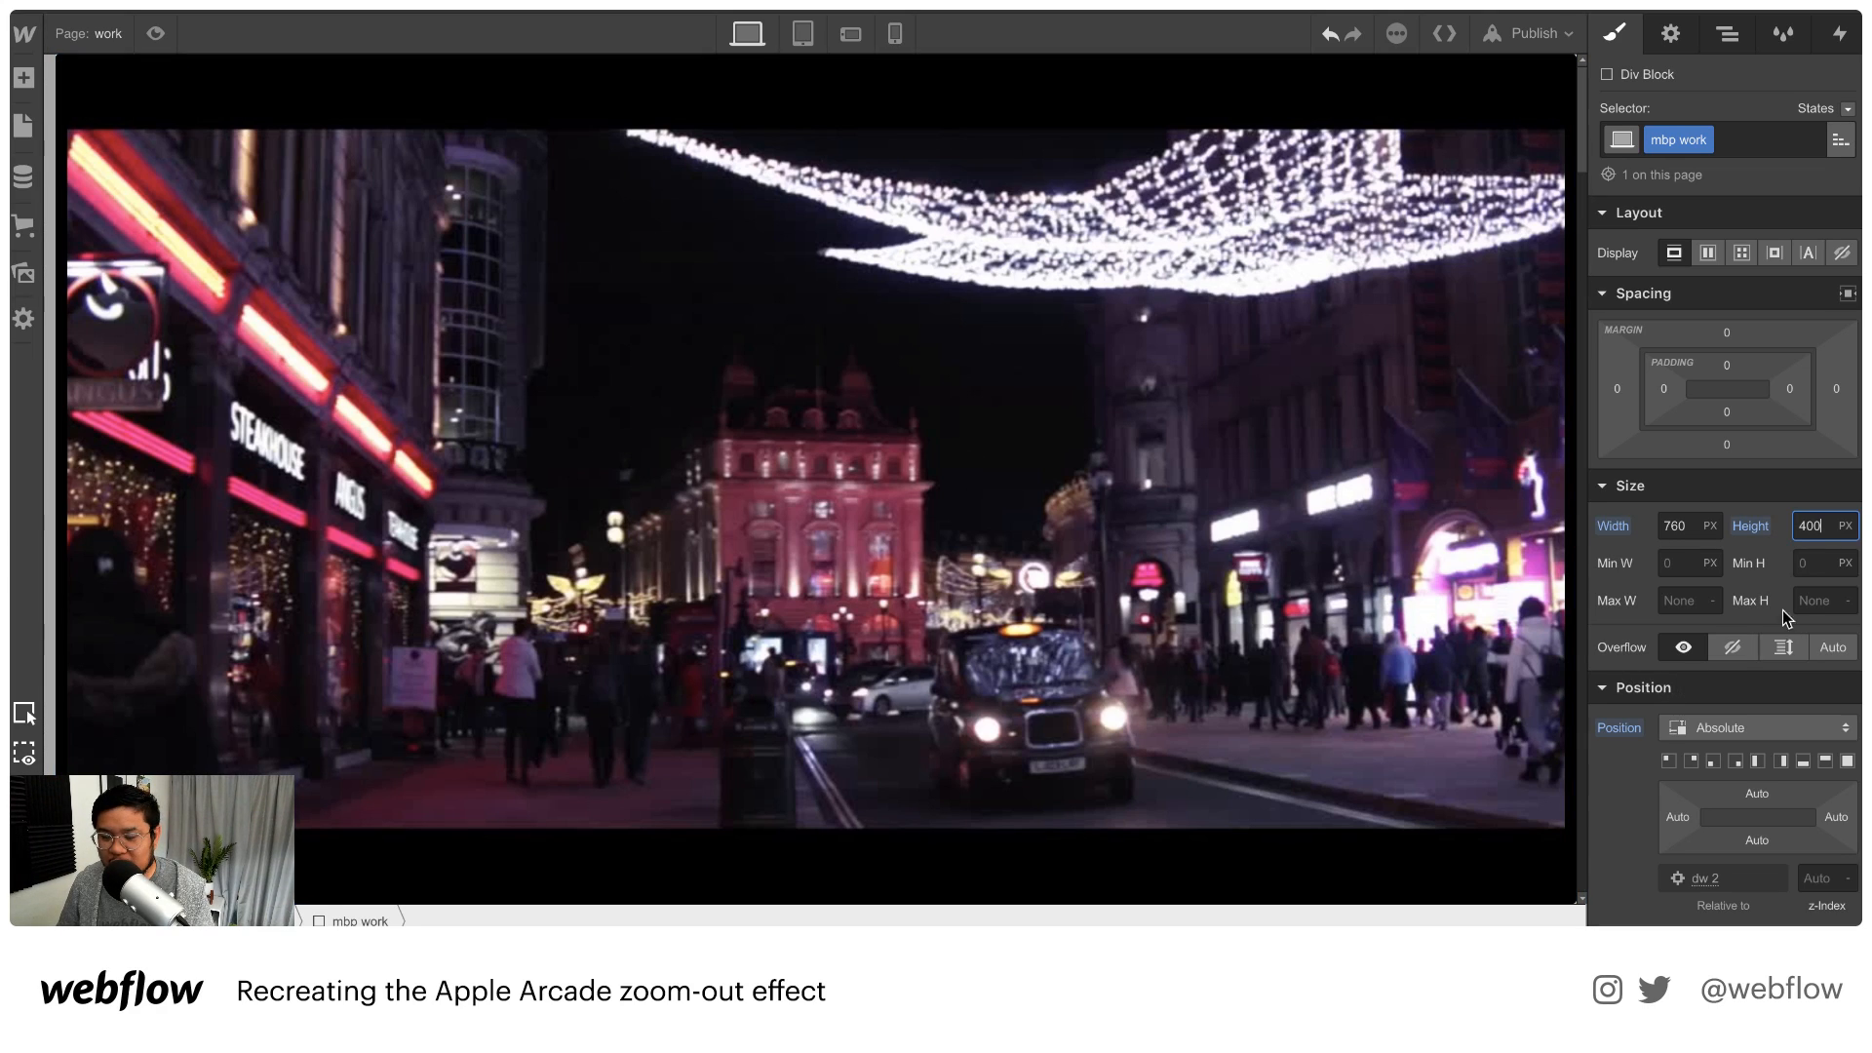
pyautogui.click(1735, 761)
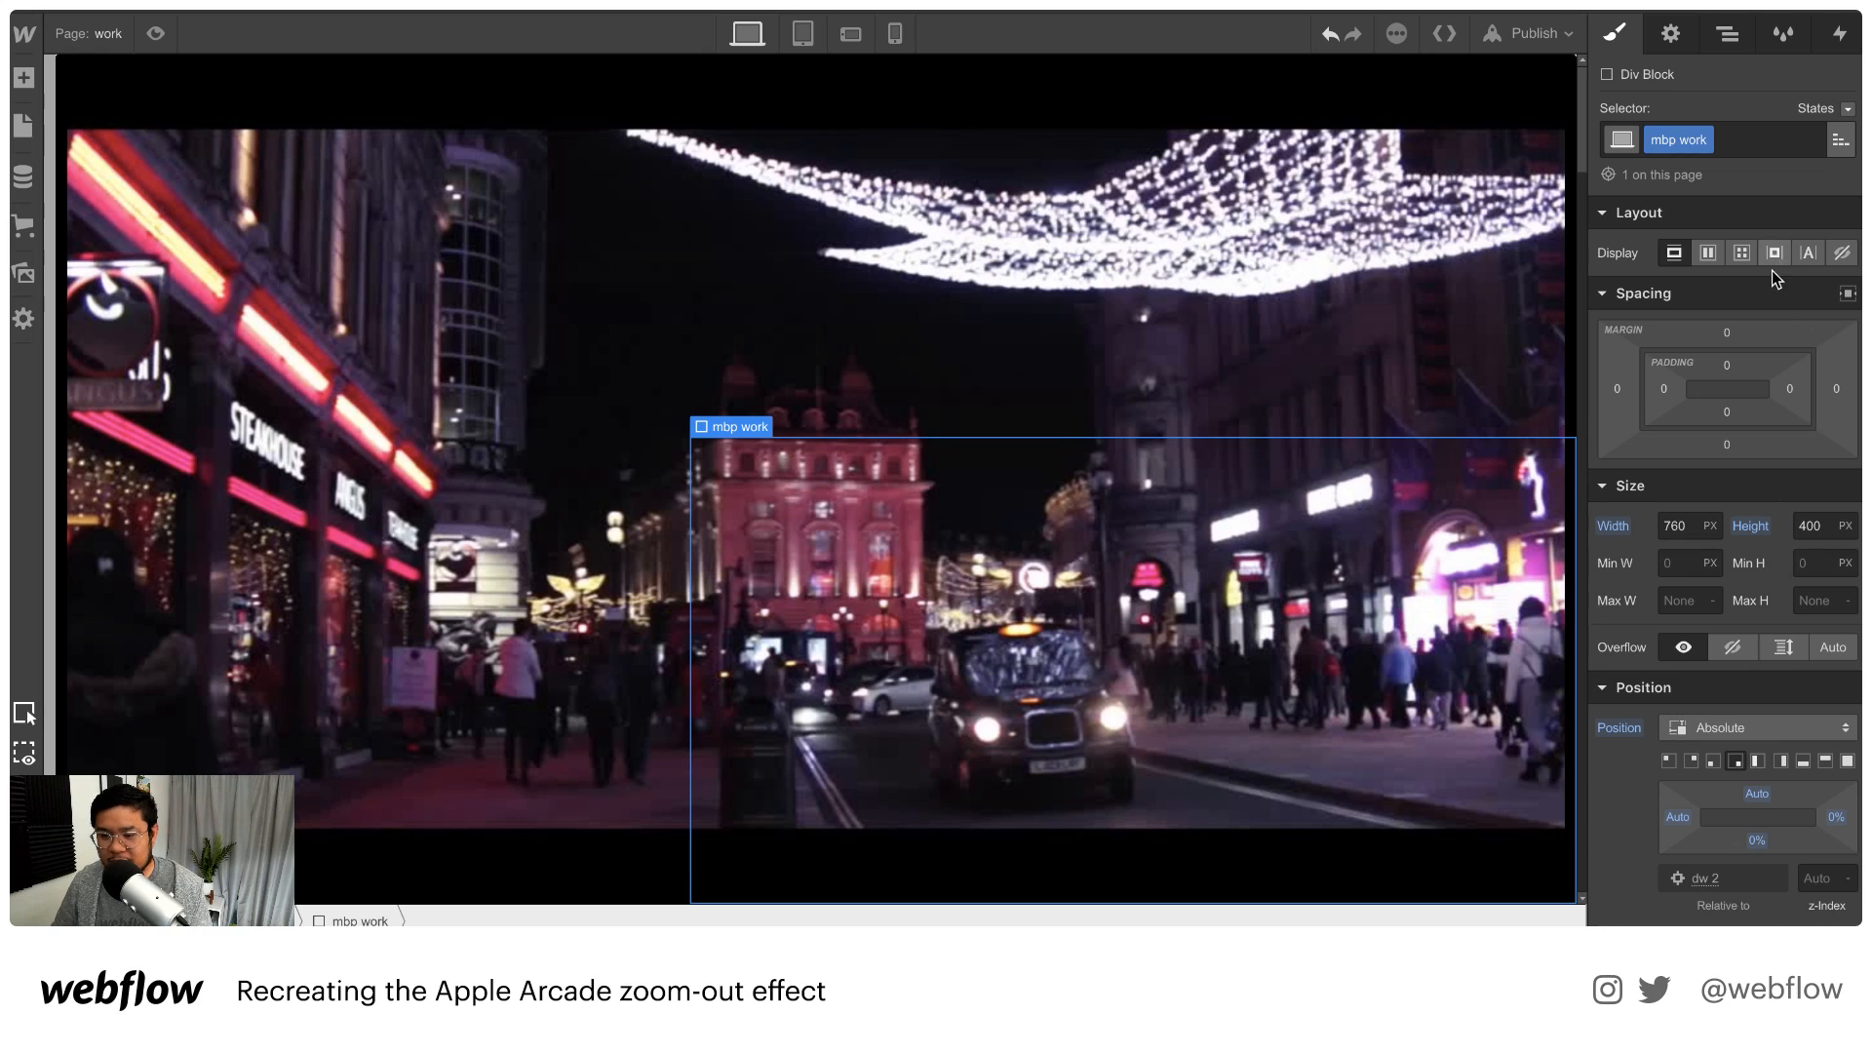
# Add macbook_PNG72.png as the background image of the mbp work block
pyautogui.scroll(-4, 1734, 325)
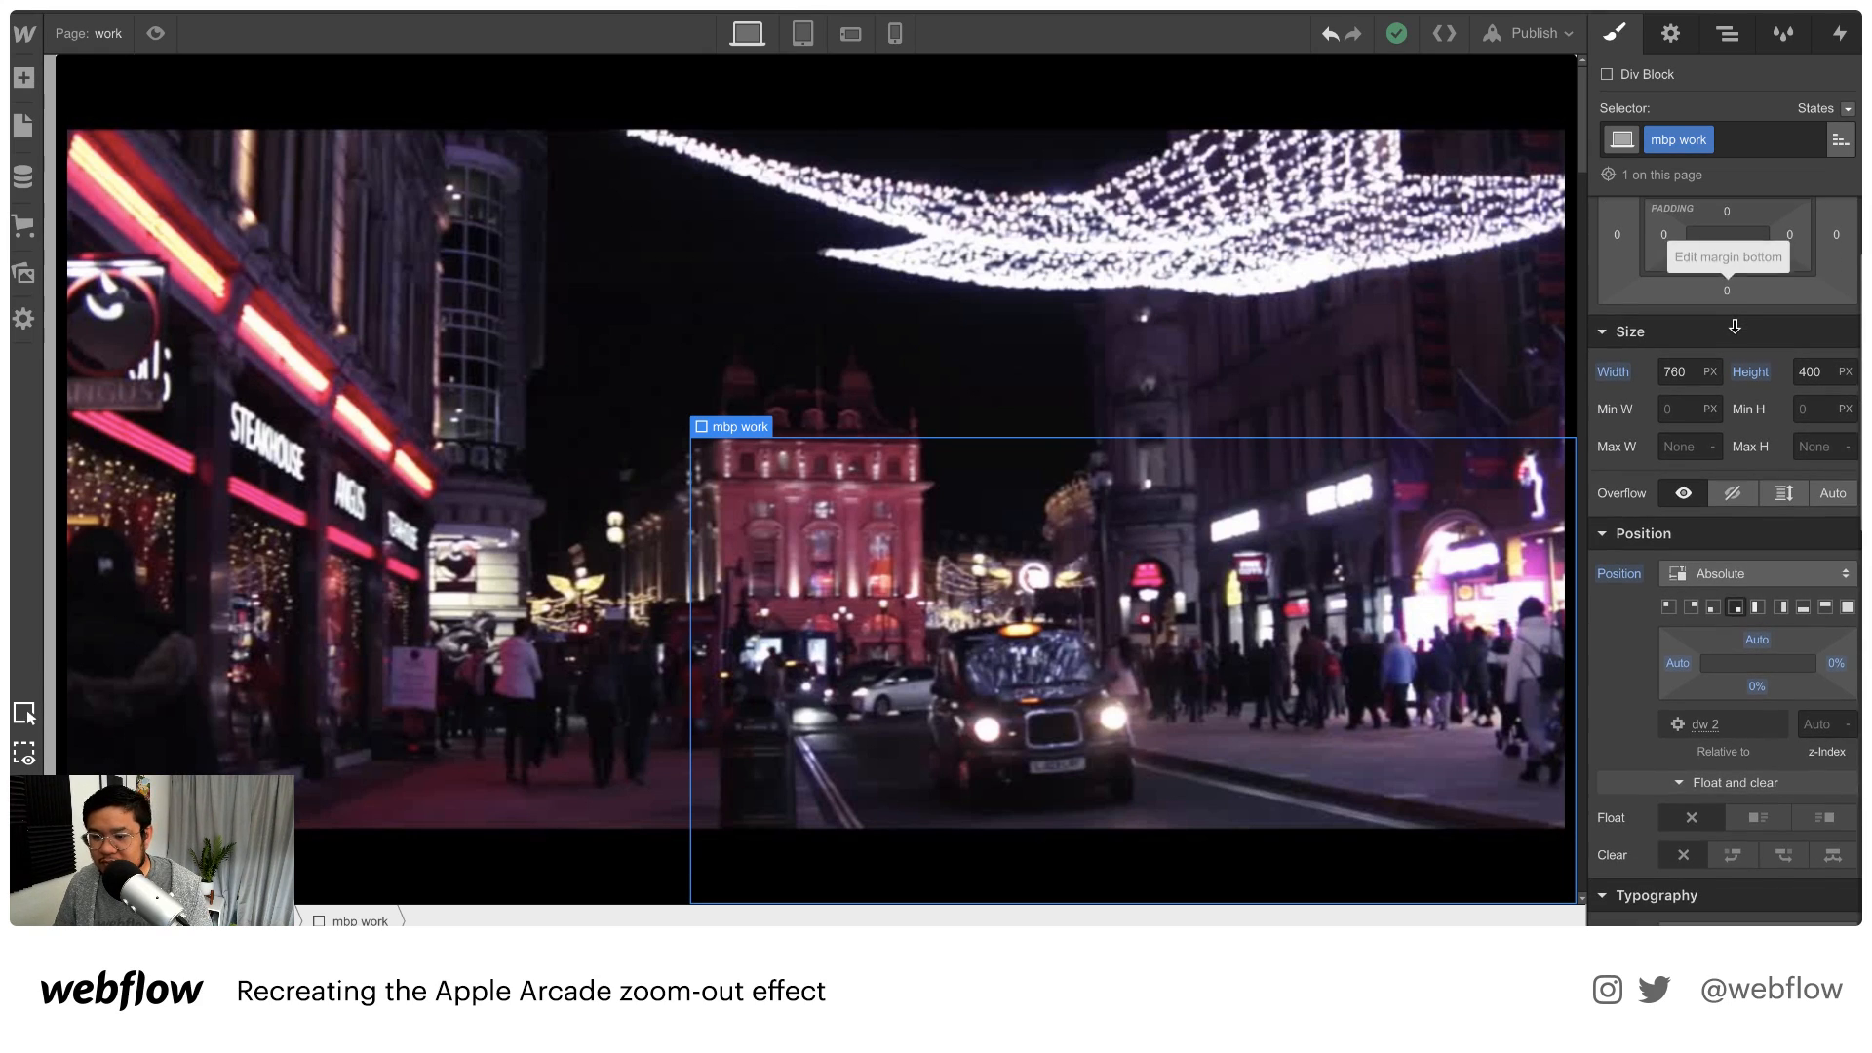
pyautogui.scroll(-4, 1734, 325)
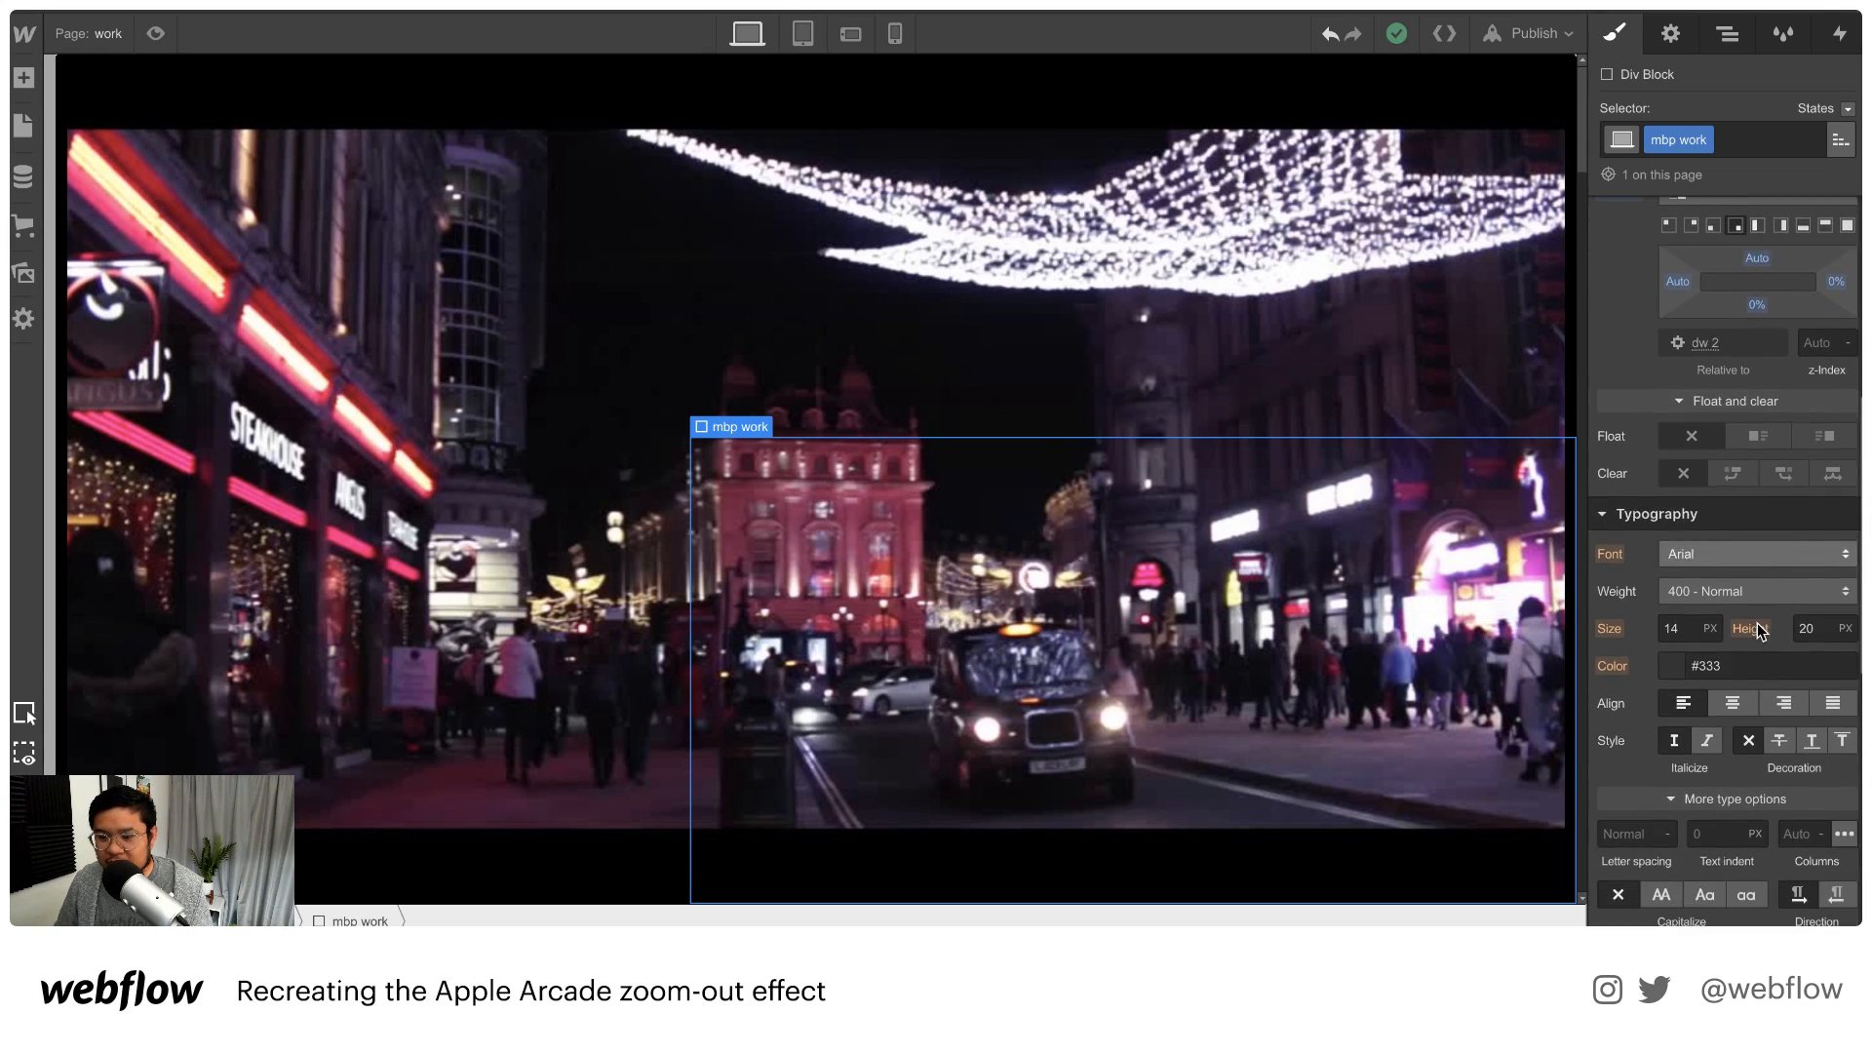
pyautogui.scroll(-5, 1757, 623)
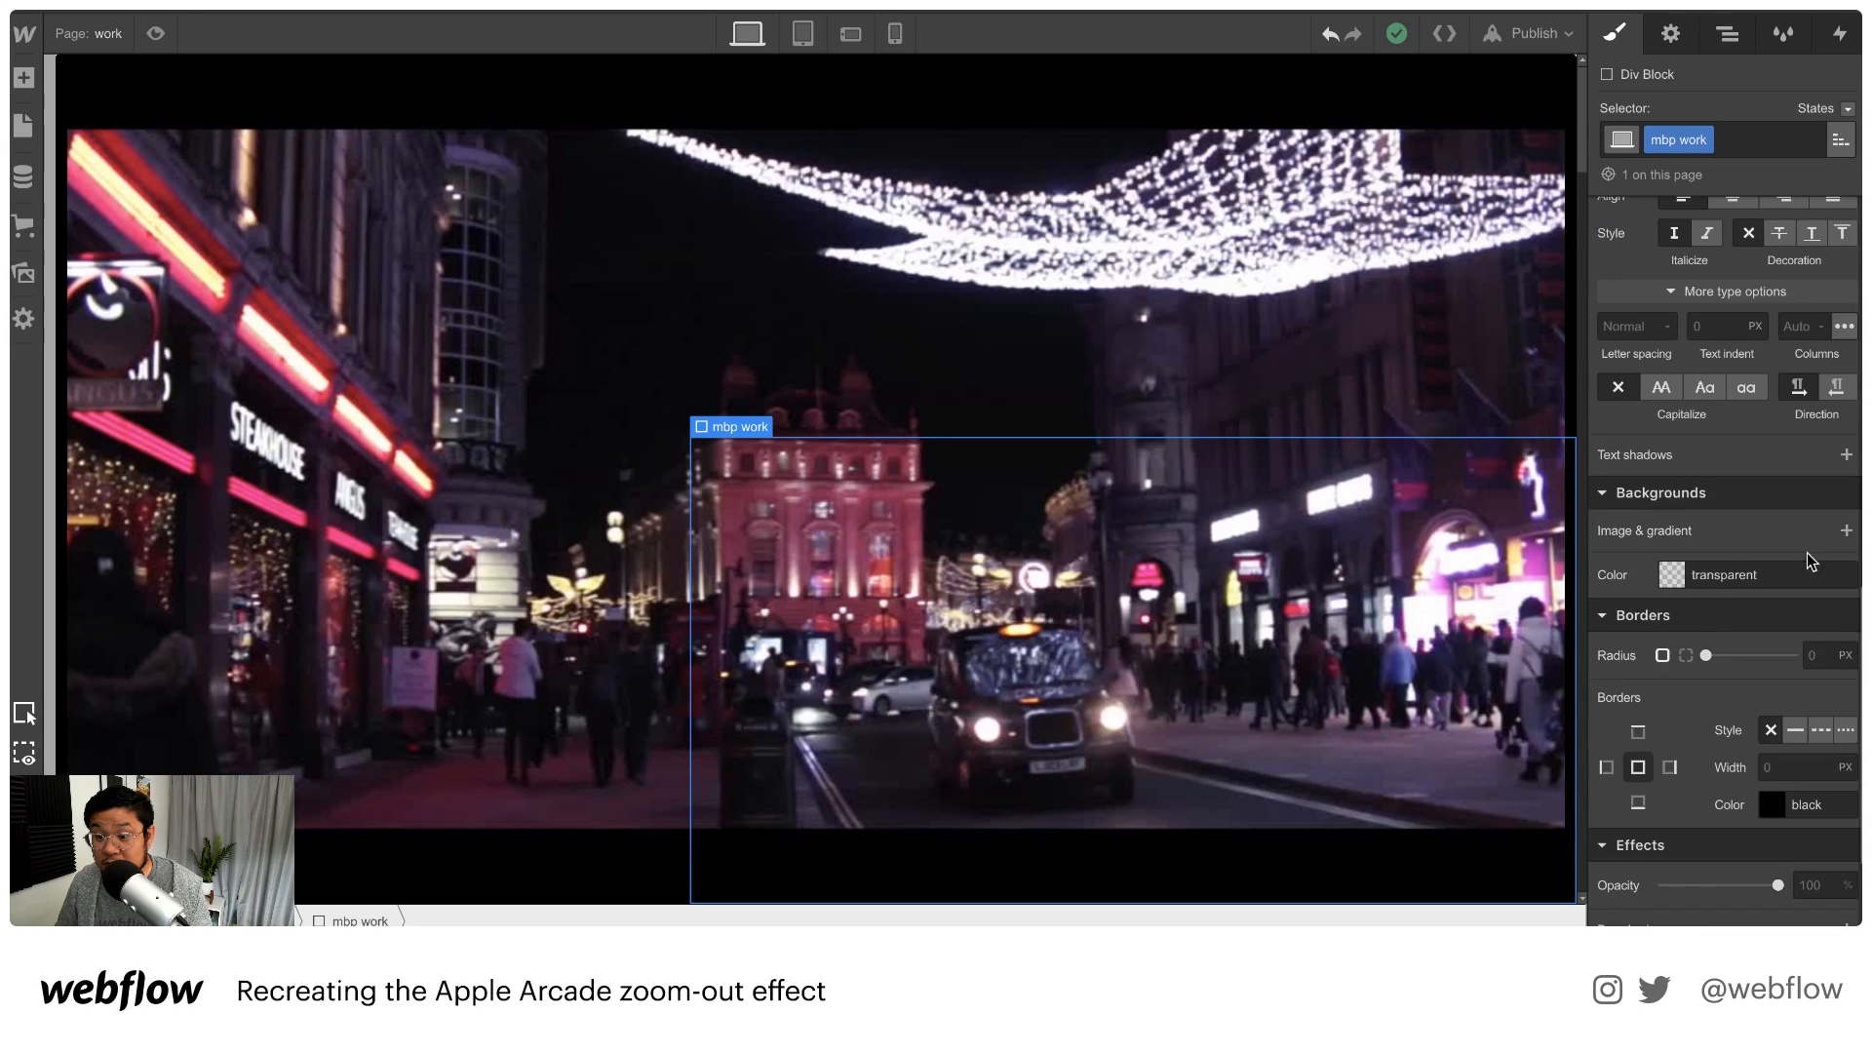
pyautogui.click(1845, 531)
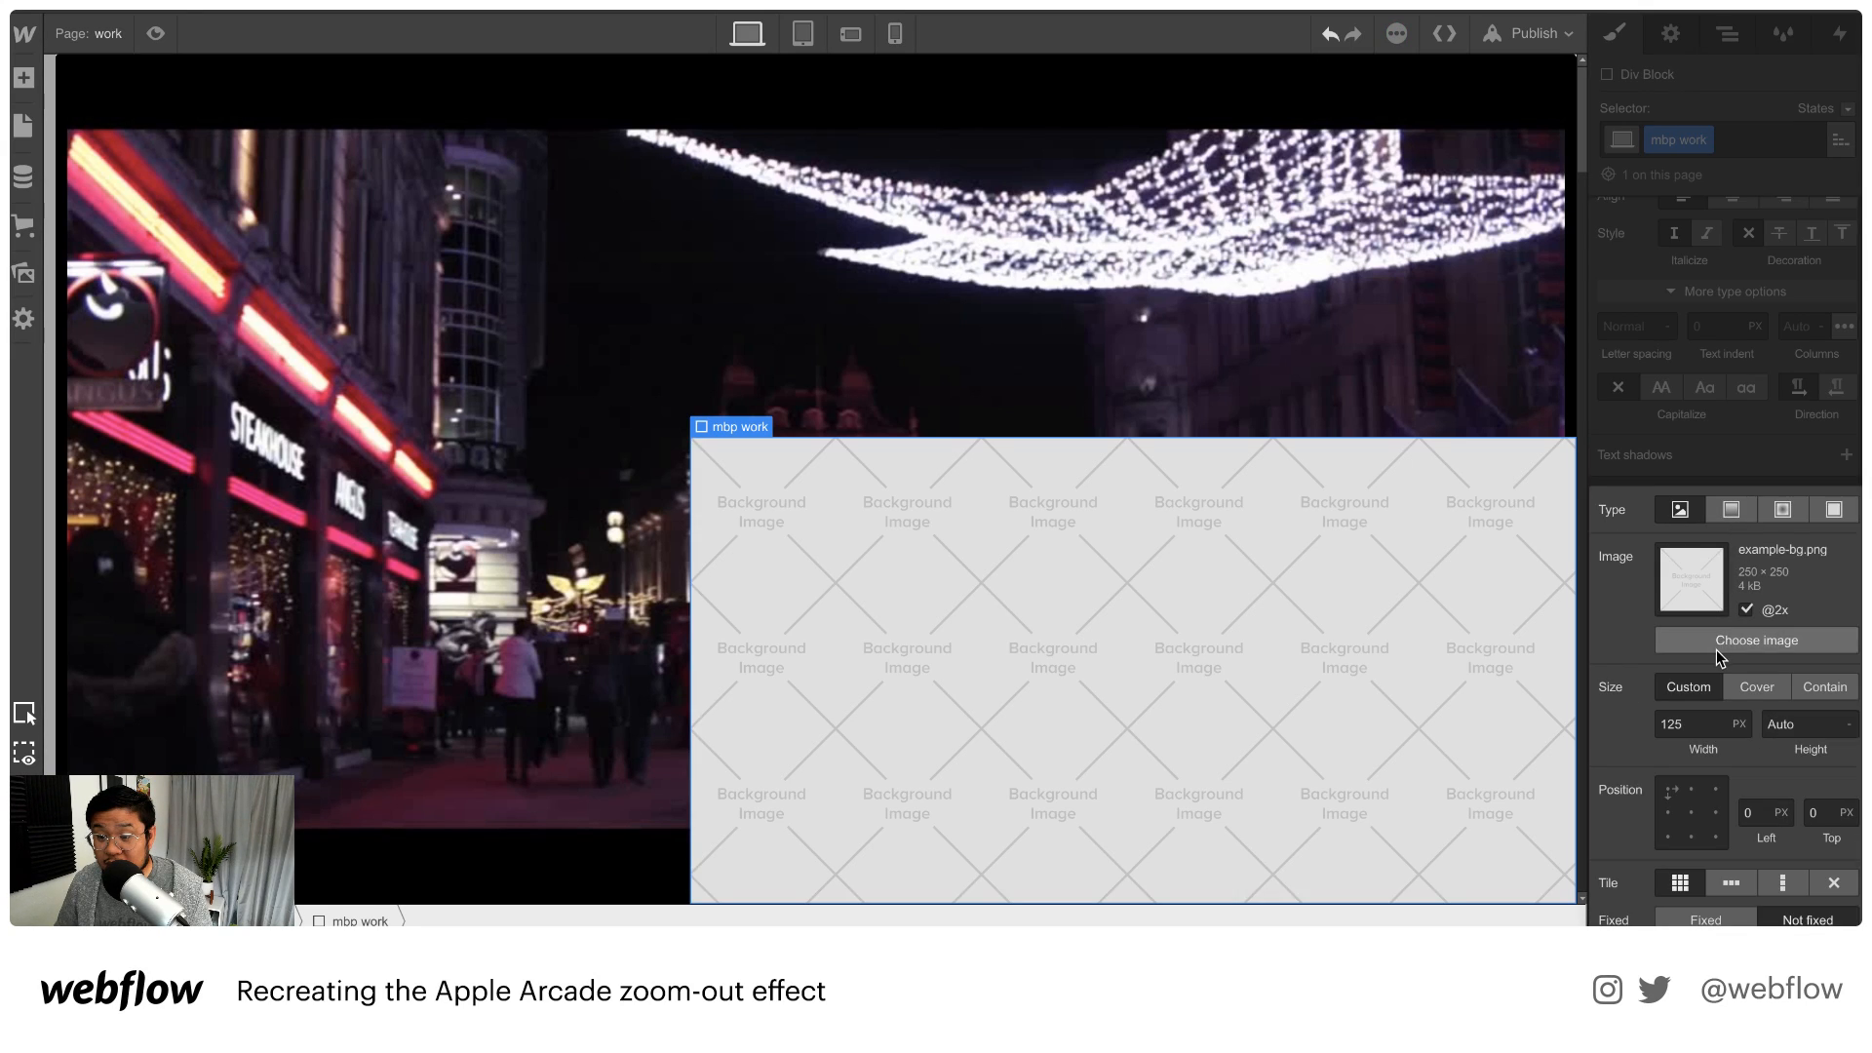
pyautogui.click(1716, 644)
pyautogui.click(81, 204)
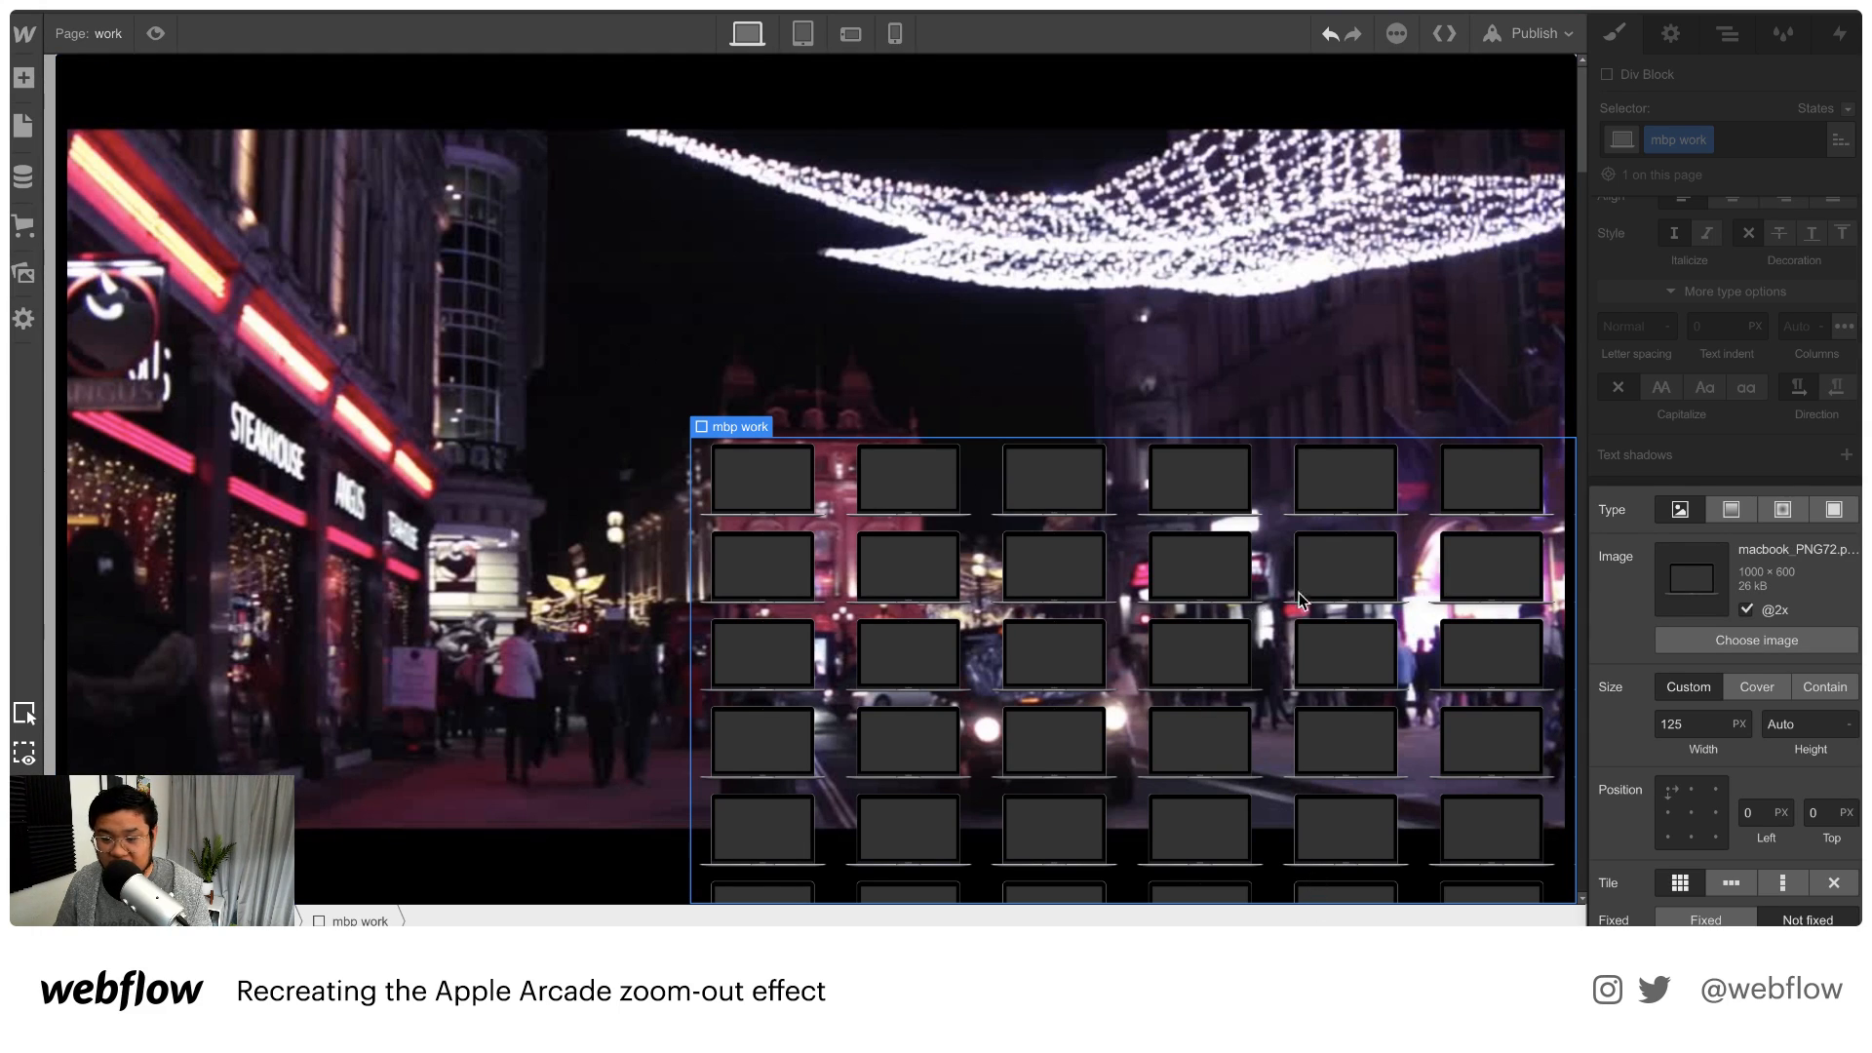
# Set the MacBook background image to Cover, without tiling, and centre it at 50% left and 50% top
pyautogui.click(1759, 688)
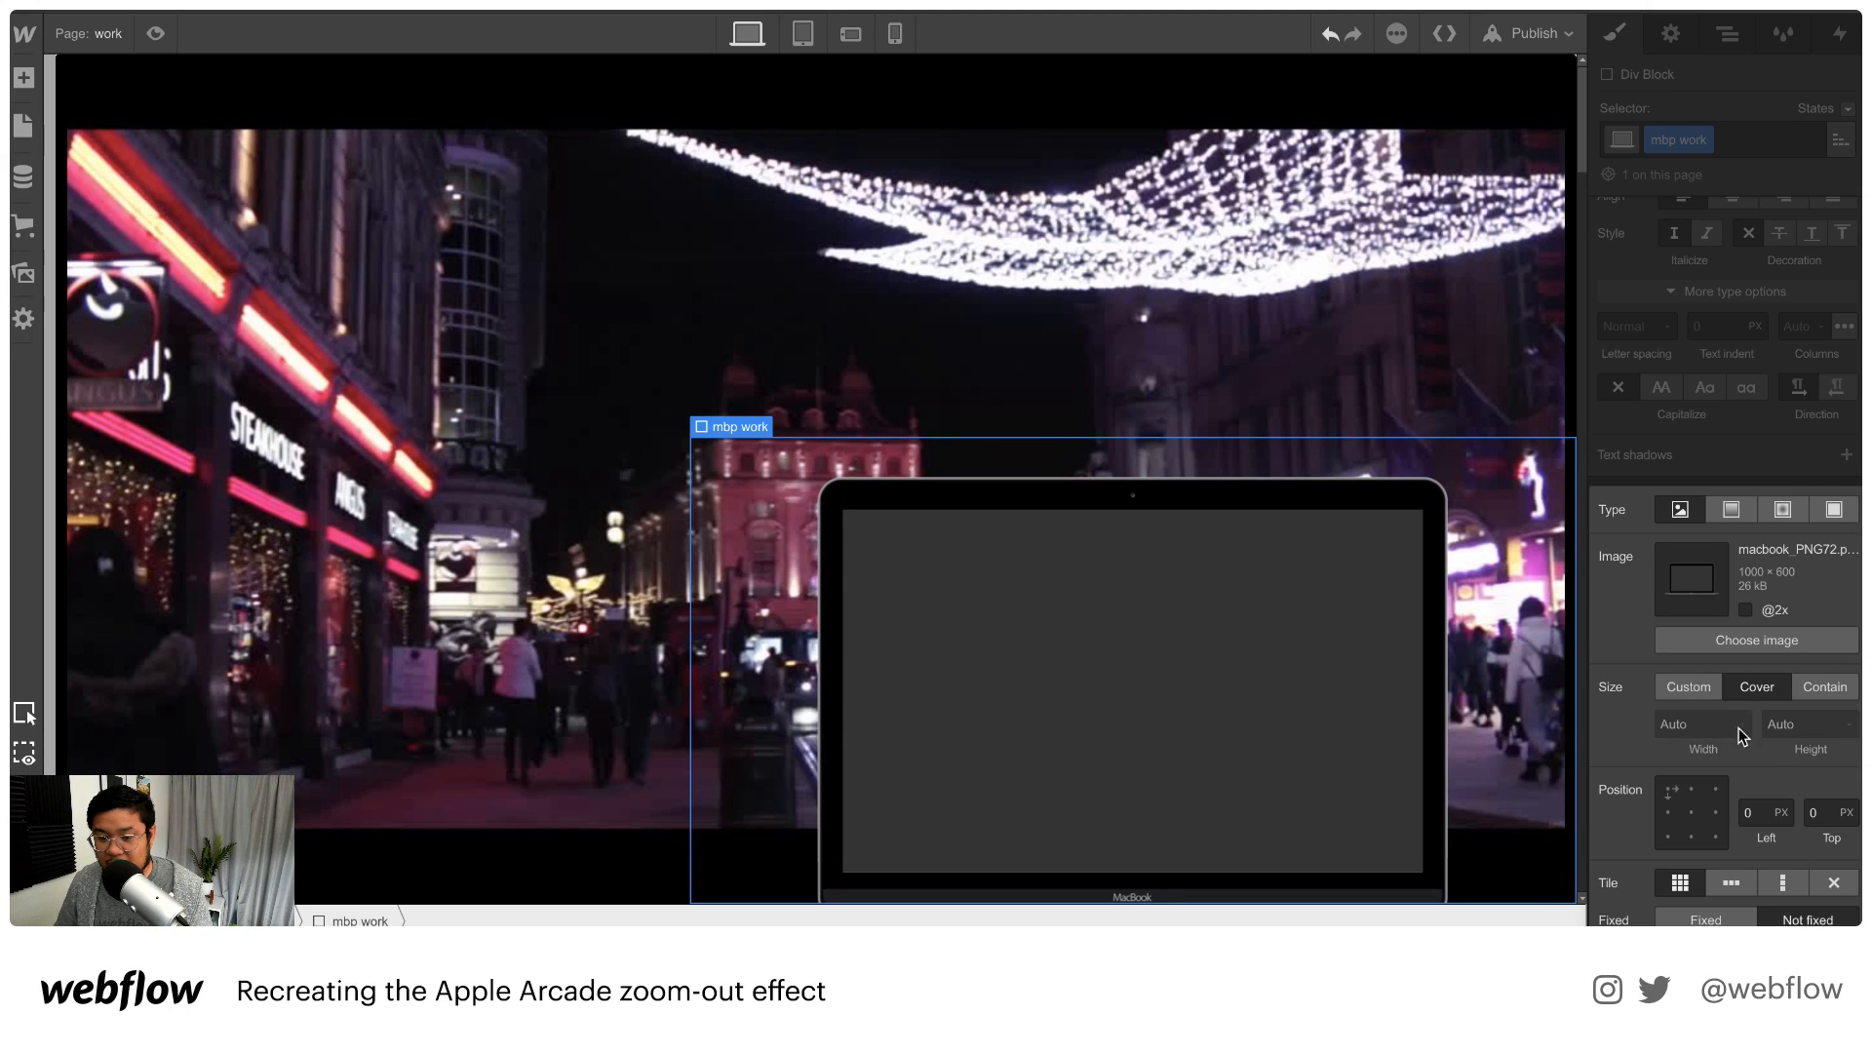
pyautogui.click(1836, 883)
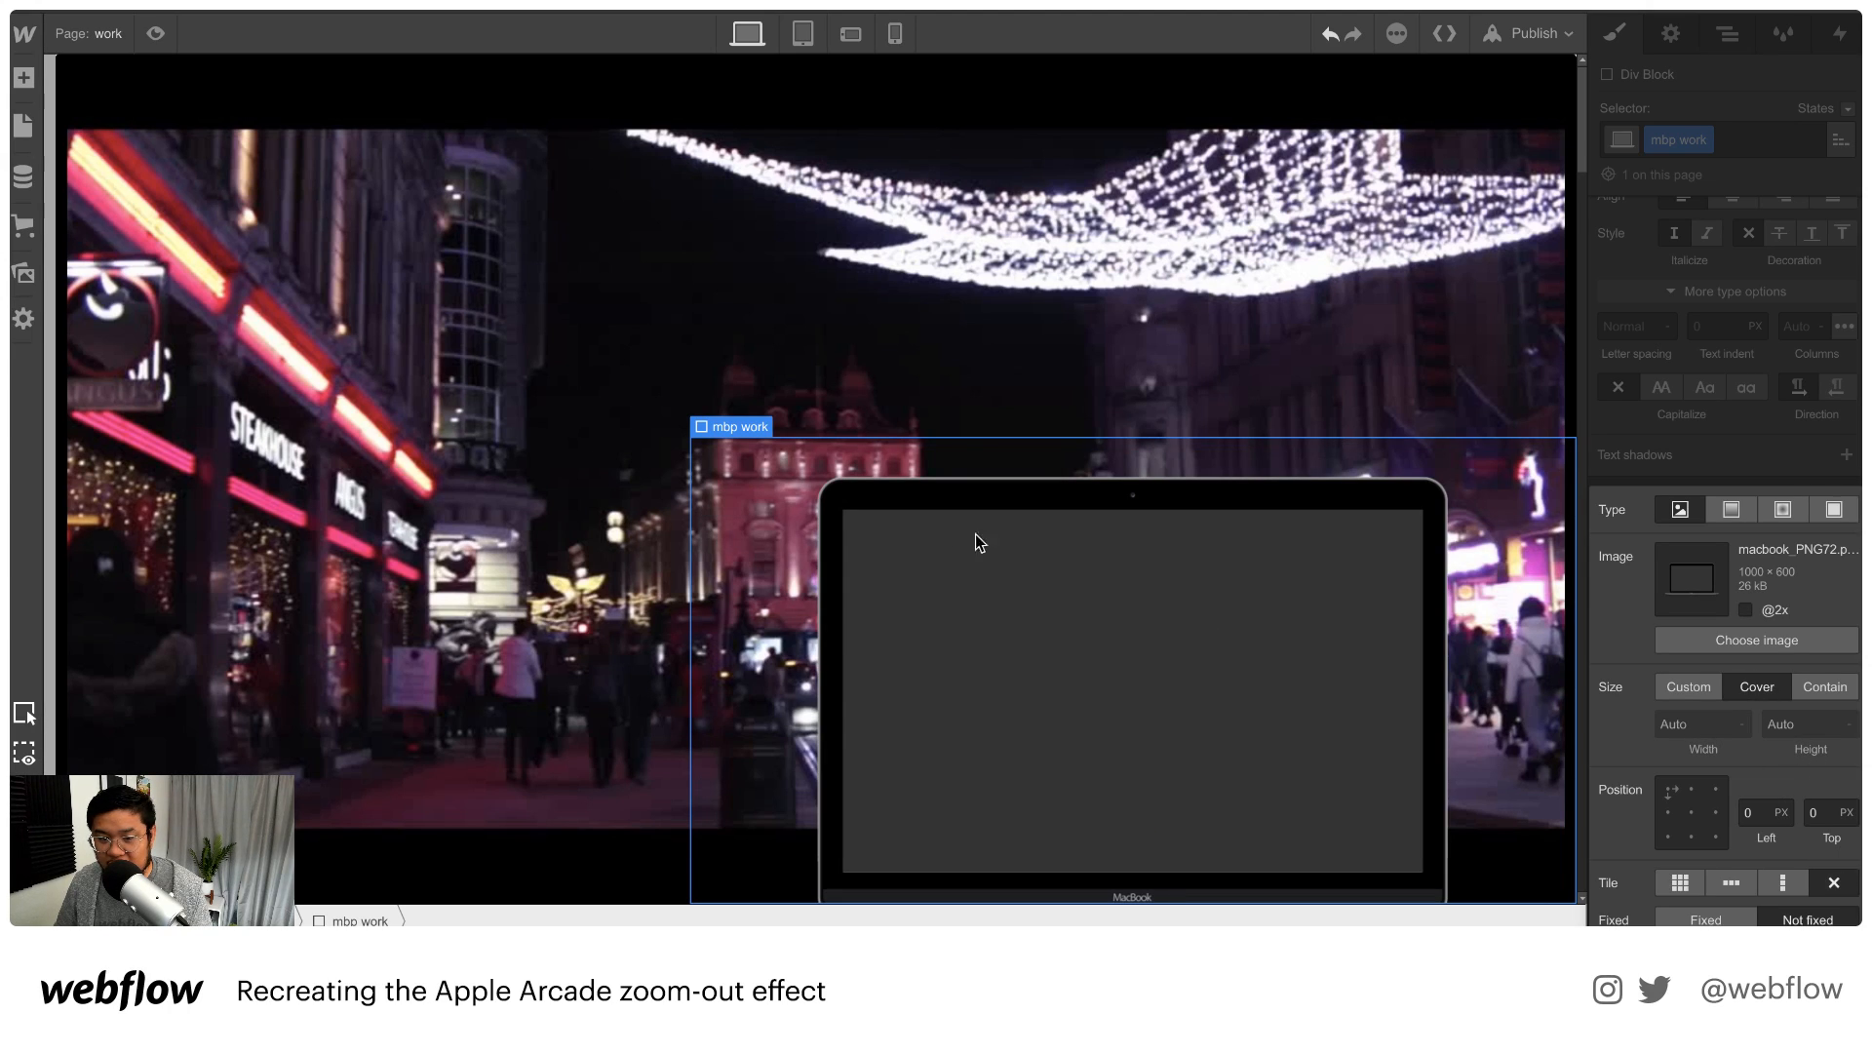
pyautogui.click(1693, 811)
pyautogui.click(1768, 434)
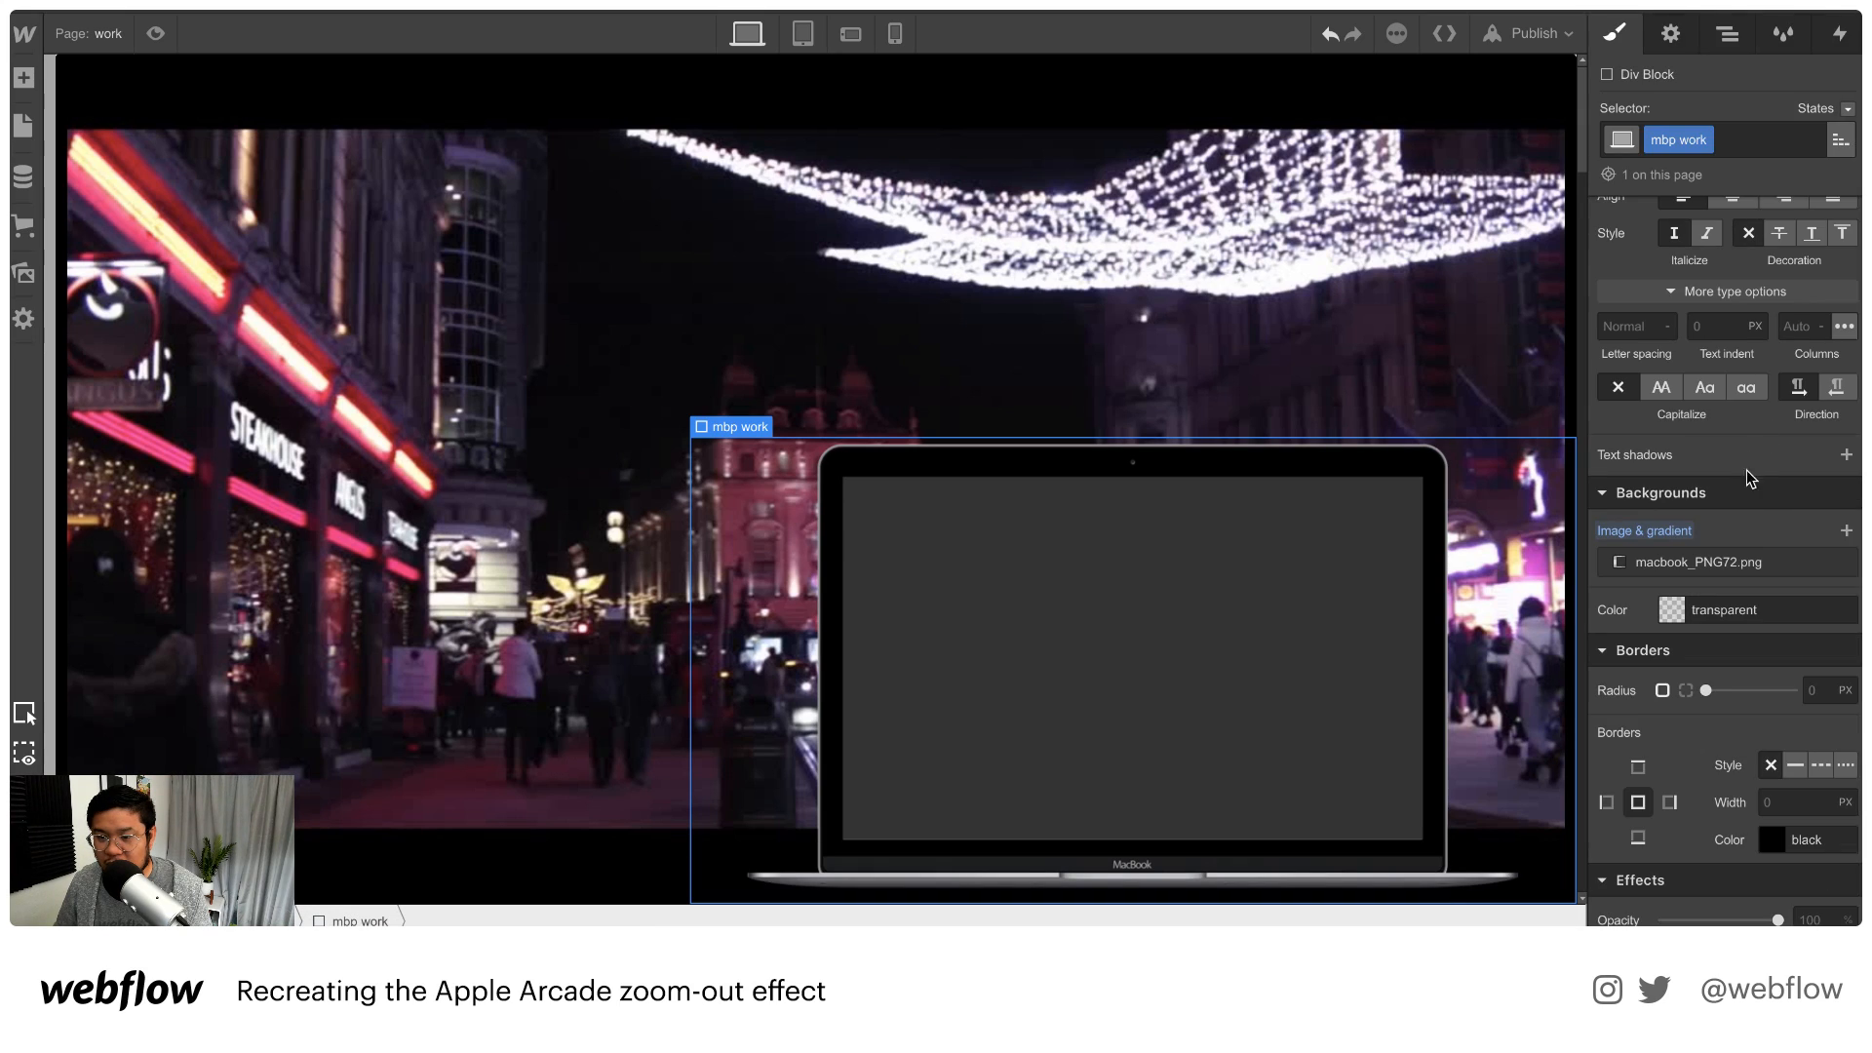
pyautogui.click(1706, 560)
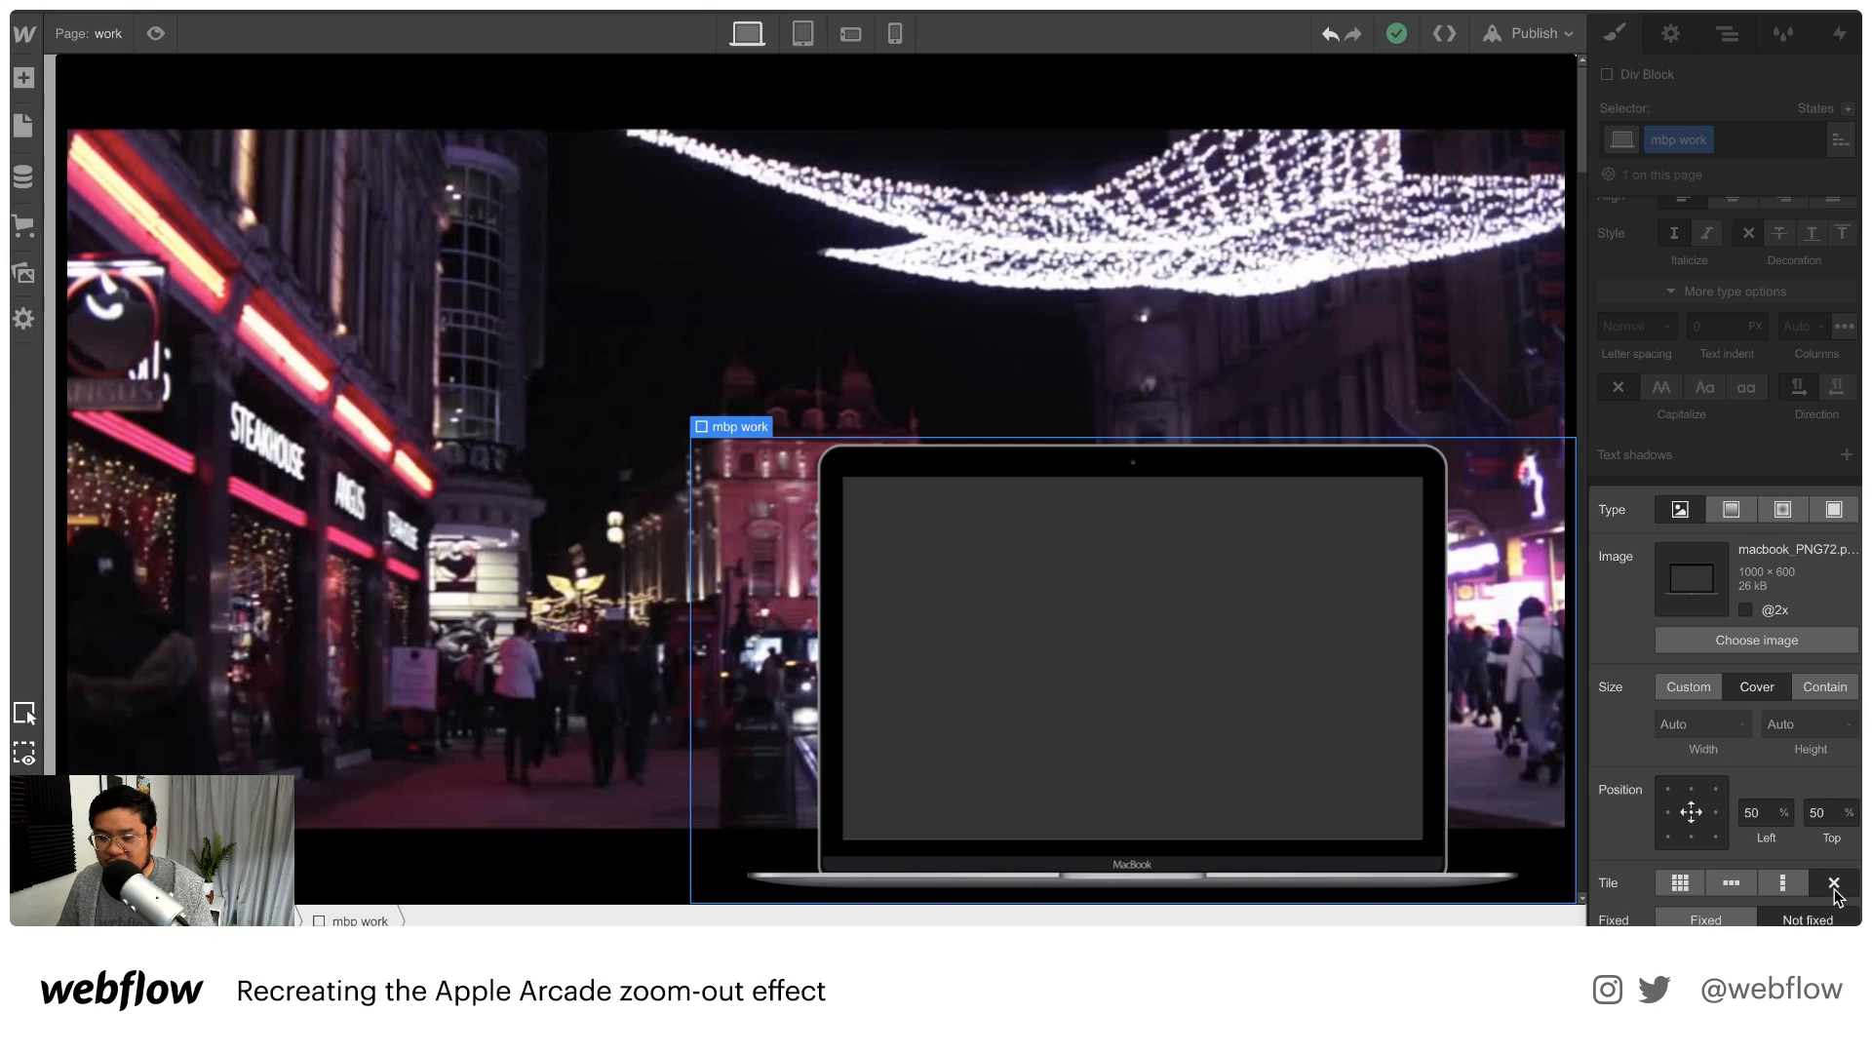
pyautogui.click(1747, 458)
# Try resetting the mbp work block's height to its initial value and undo the reset
pyautogui.scroll(10, 1741, 518)
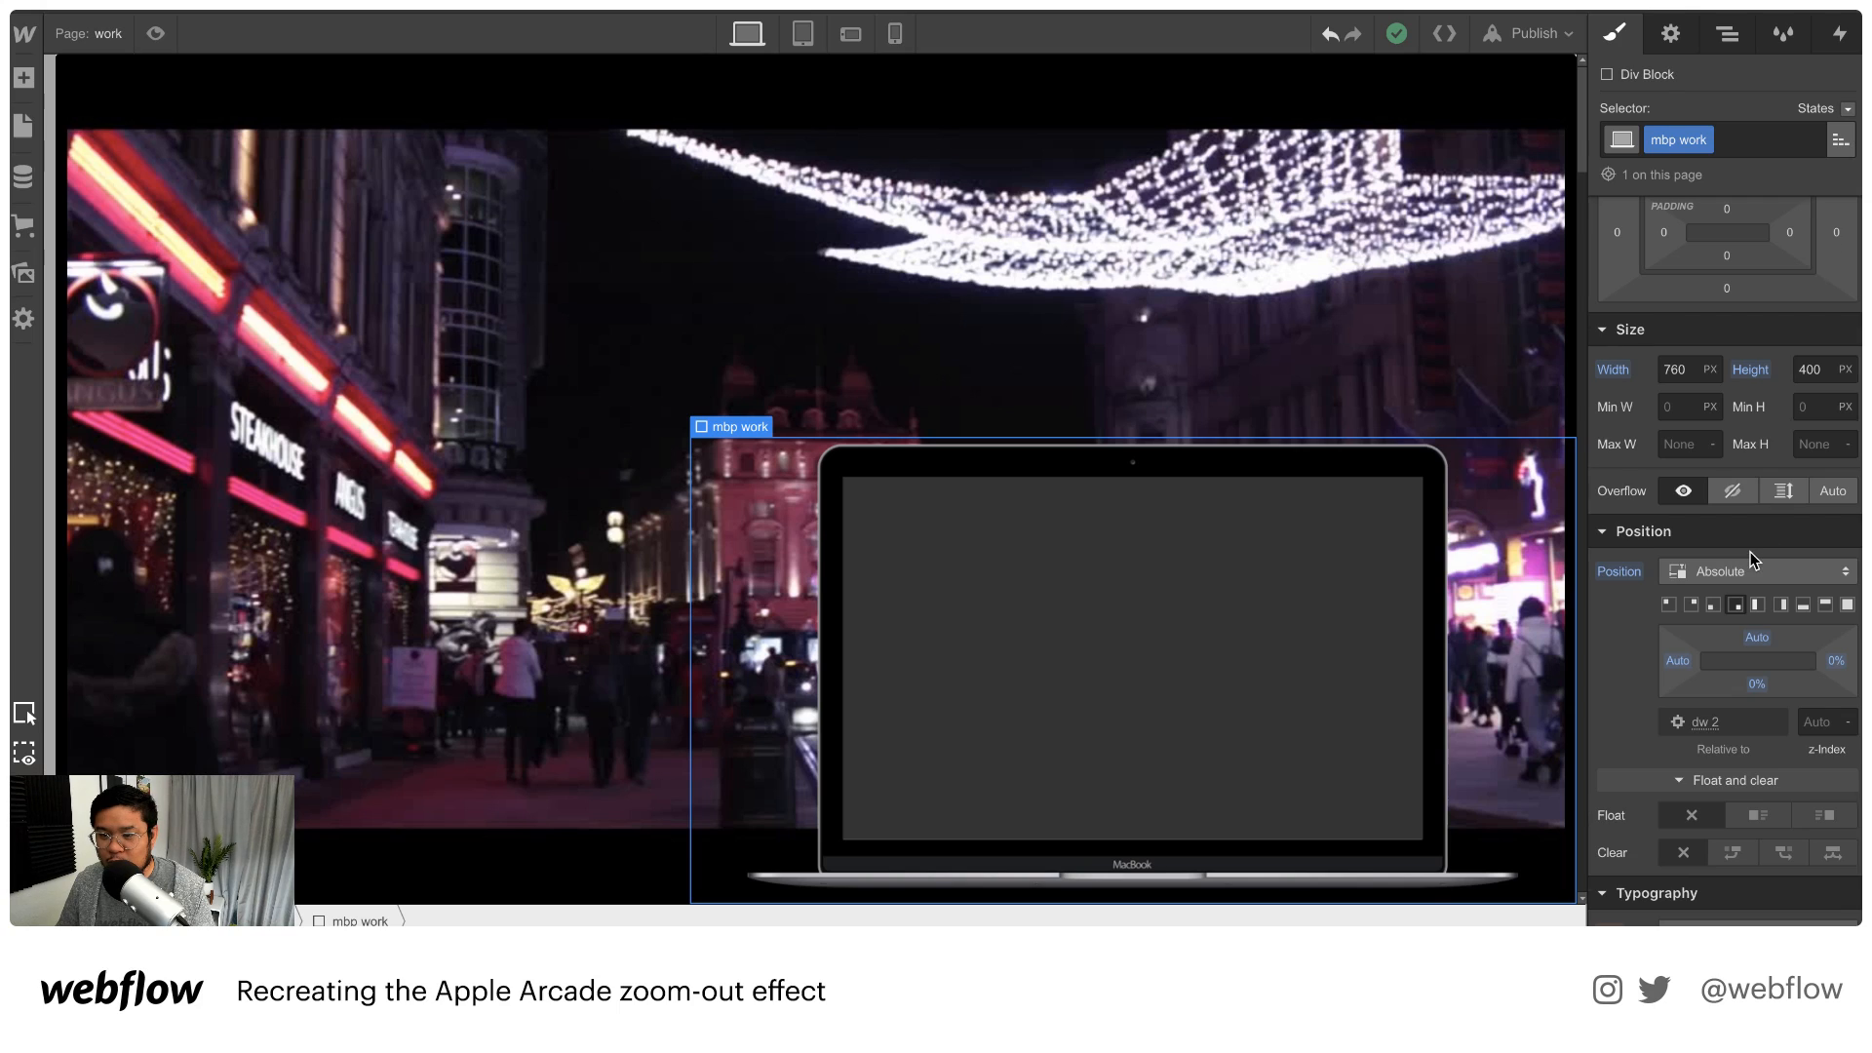
pyautogui.scroll(2, 1750, 552)
pyautogui.click(1687, 455)
pyautogui.click(1753, 455)
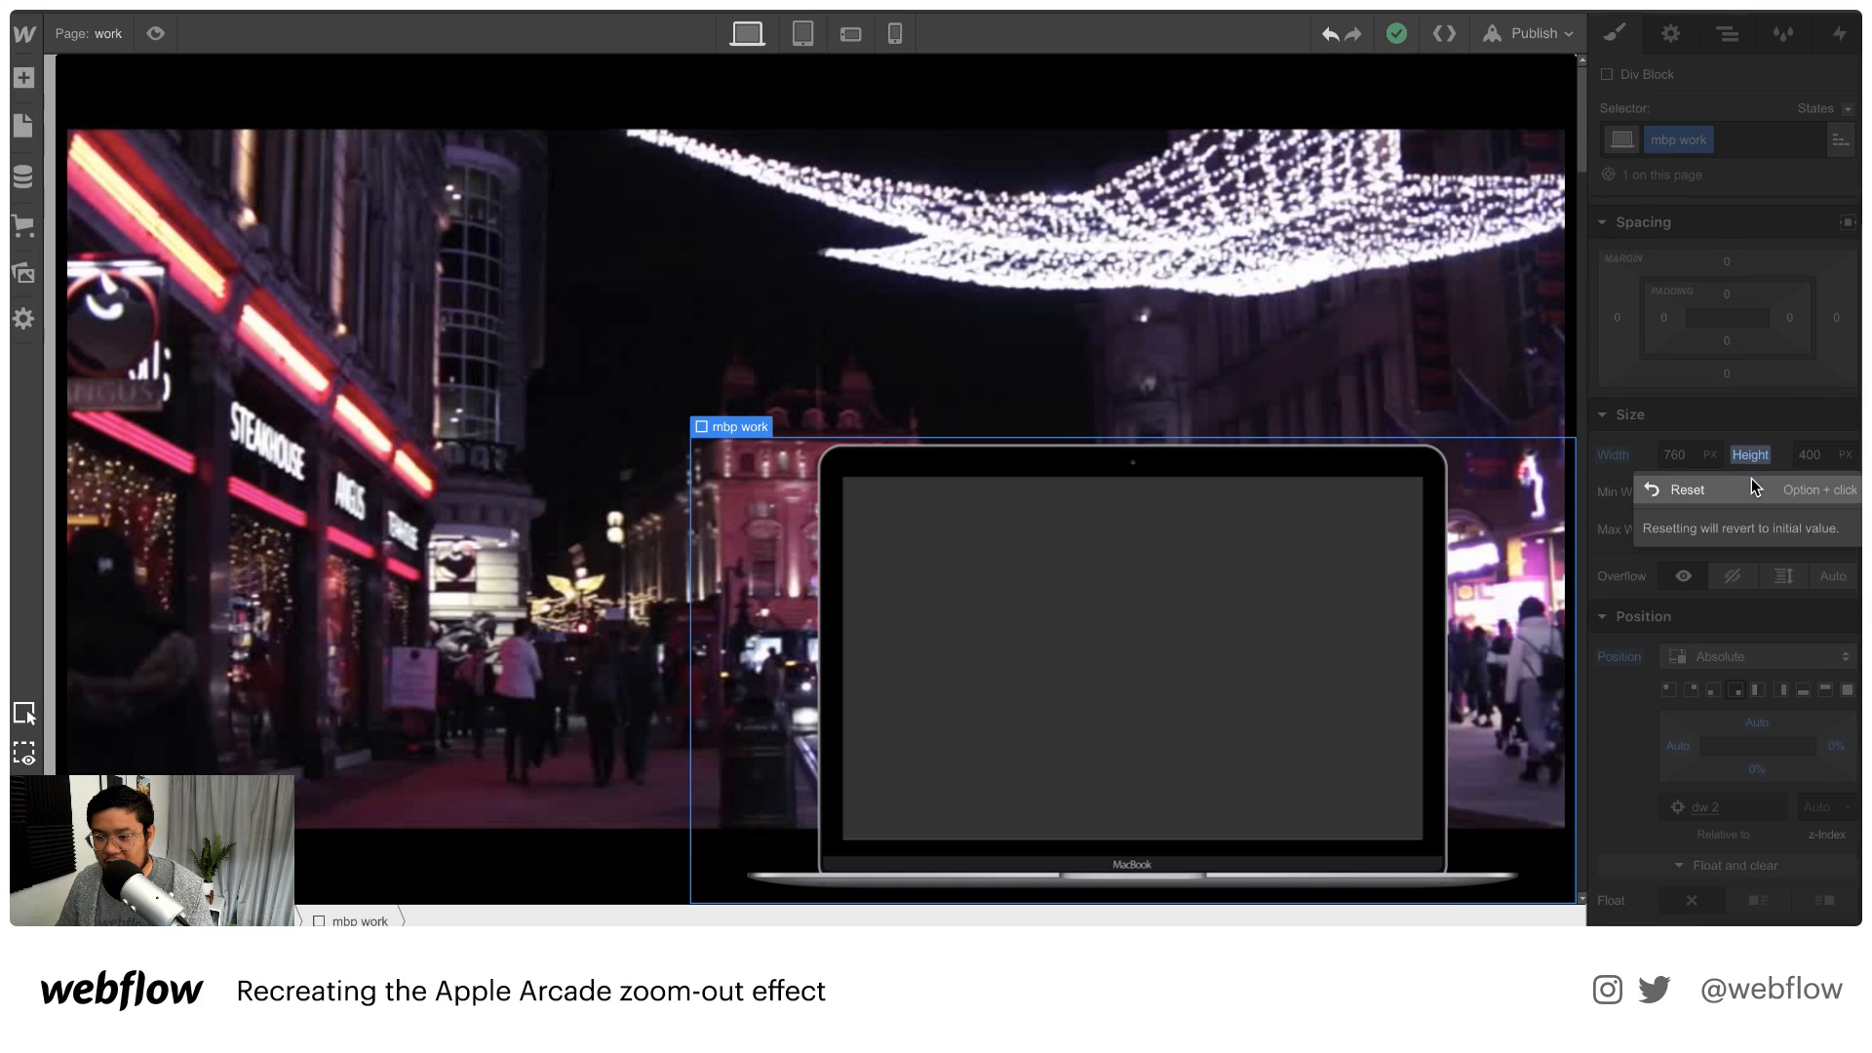
pyautogui.click(1752, 484)
pyautogui.hotkey('ctrl', 'z')
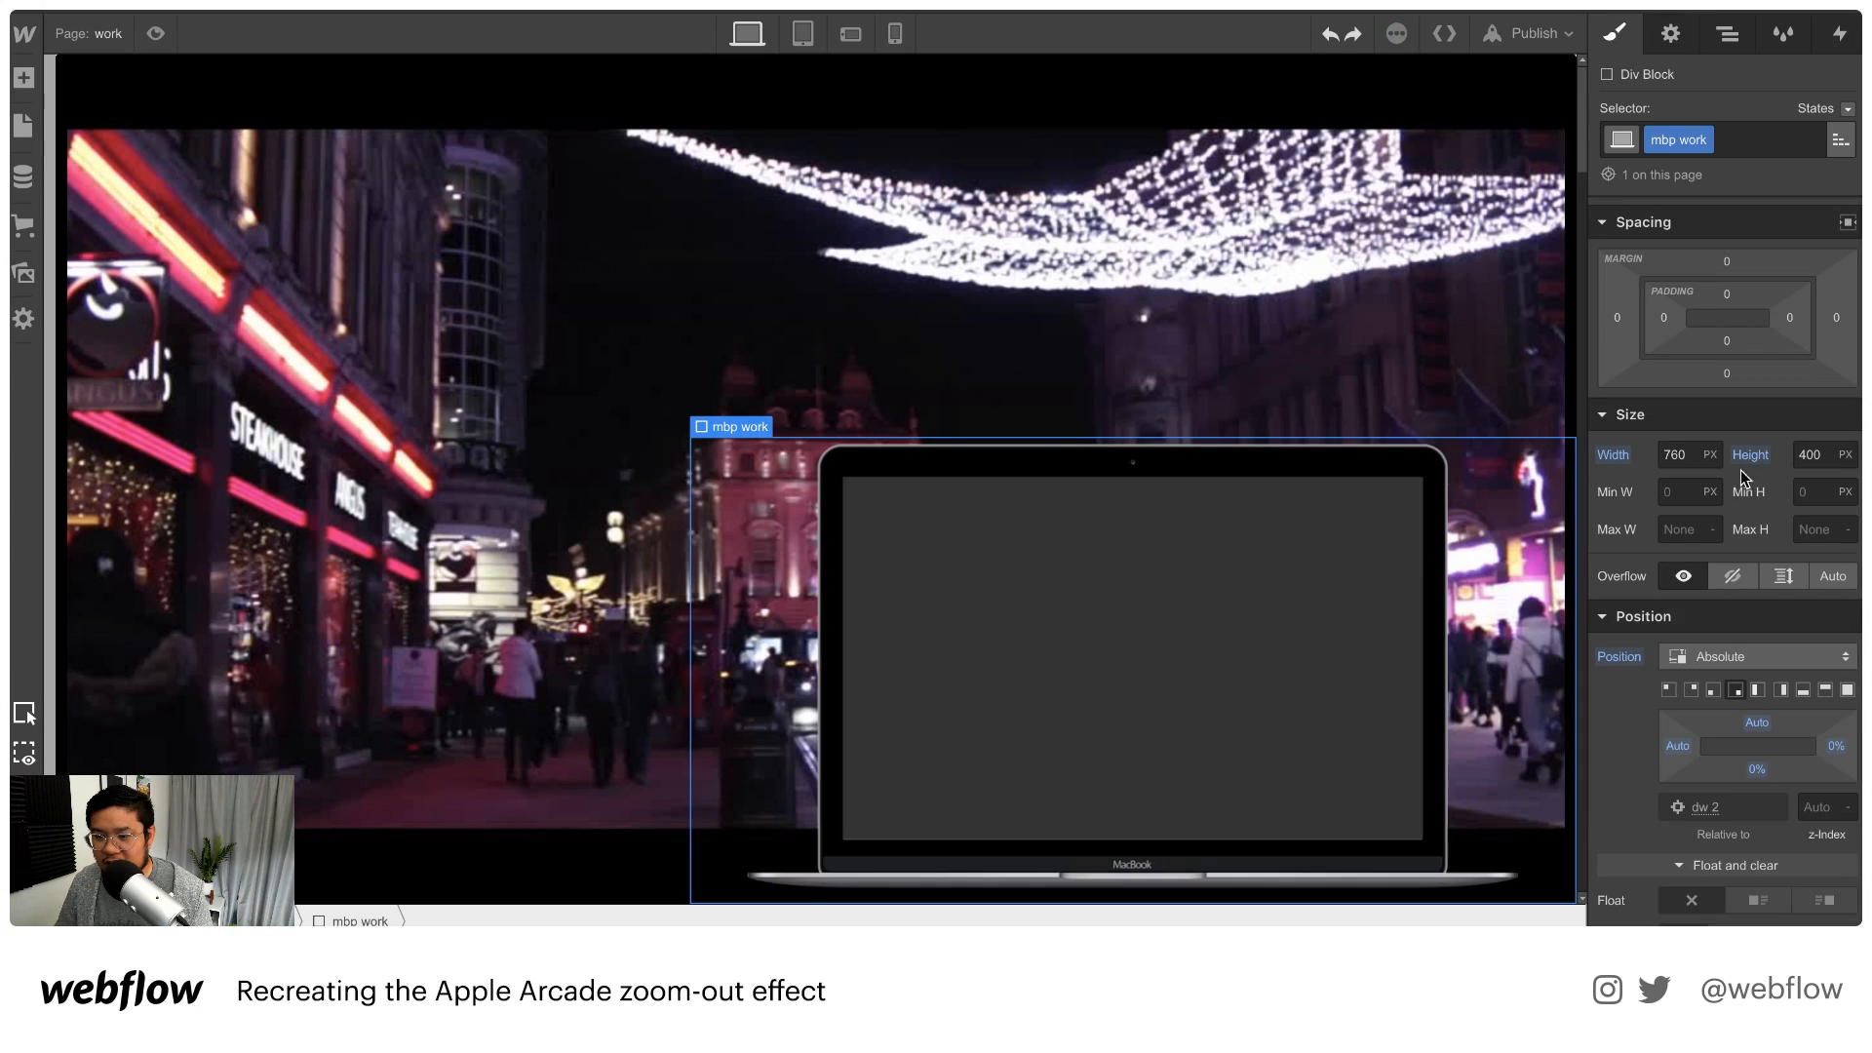
# Reduce the mbp work block's height to 380 px
pyautogui.click(1811, 455)
pyautogui.hotkey('shift', 'Down')
pyautogui.hotkey('shift', 'Down')
pyautogui.hotkey('shift', 'Down')
pyautogui.hotkey('shift', 'Down')
pyautogui.hotkey('shift', 'Down')
pyautogui.hotkey('shift', 'Down')
pyautogui.hotkey('shift', 'Down')
pyautogui.hotkey('shift', 'Down')
pyautogui.hotkey('shift', 'Down')
pyautogui.hotkey('shift', 'Down')
pyautogui.hotkey('shift', 'Down')
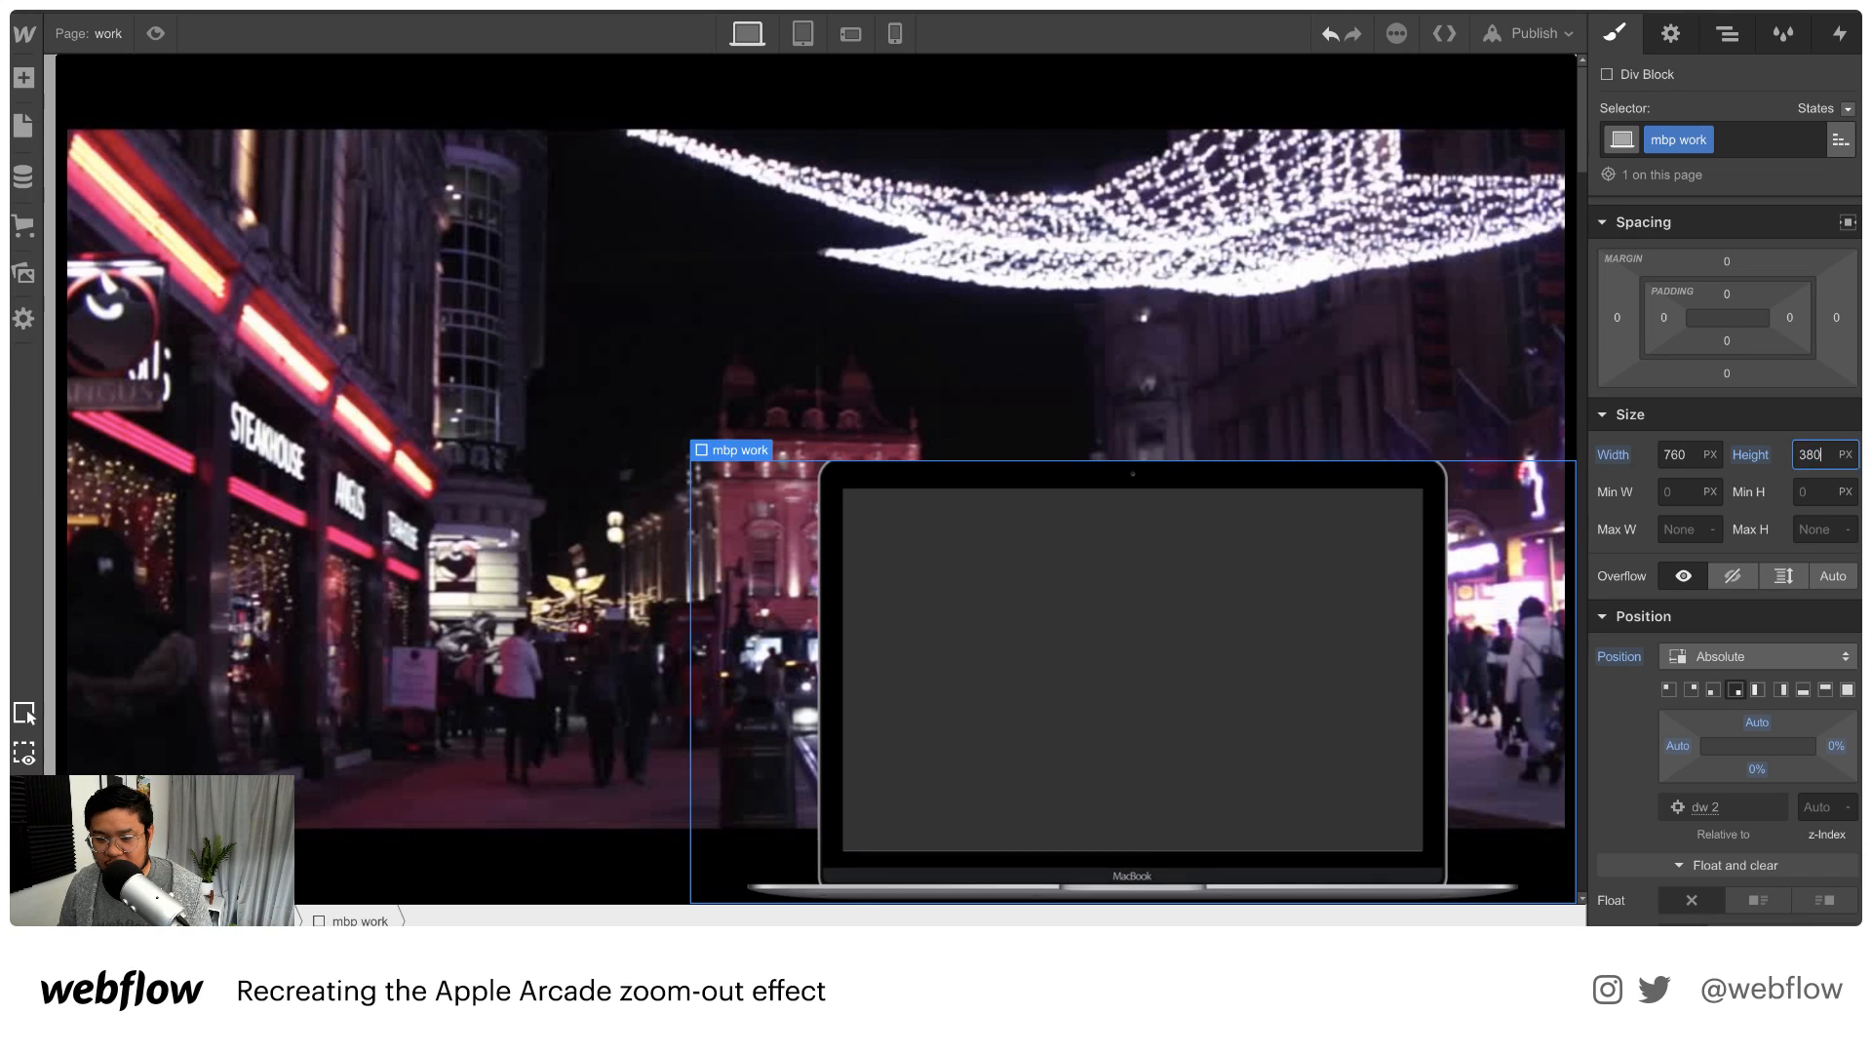
# Reduce the mbp work block to a height of 270 px and a width of 520 px
pyautogui.hotkey('shift', 'Down')
pyautogui.hotkey('shift', 'Down')
pyautogui.hotkey('shift', 'Tab')
pyautogui.hotkey('shift', 'Down')
pyautogui.hotkey('shift', 'Down')
pyautogui.hotkey('shift', 'Down')
pyautogui.hotkey('shift', 'Down')
pyautogui.hotkey('shift', 'Down')
pyautogui.hotkey('shift', 'Down')
pyautogui.hotkey('shift', 'Down')
pyautogui.hotkey('shift', 'Down')
pyautogui.hotkey('shift', 'Down')
pyautogui.hotkey('shift', 'Down')
pyautogui.hotkey('shift', 'Down')
pyautogui.hotkey('shift', 'Down')
pyautogui.hotkey('shift', 'Down')
pyautogui.hotkey('shift', 'Down')
pyautogui.hotkey('shift', 'Down')
pyautogui.hotkey('shift', 'Down')
pyautogui.hotkey('shift', 'Down')
pyautogui.hotkey('shift', 'Down')
pyautogui.hotkey('shift', 'Down')
pyautogui.hotkey('shift', 'Down')
pyautogui.hotkey('shift', 'Down')
pyautogui.hotkey('shift', 'Down')
pyautogui.hotkey('shift', 'Down')
pyautogui.hotkey('shift', 'Down')
pyautogui.hotkey('shift', 'Down')
pyautogui.hotkey('shift', 'Down')
pyautogui.hotkey('shift', 'Down')
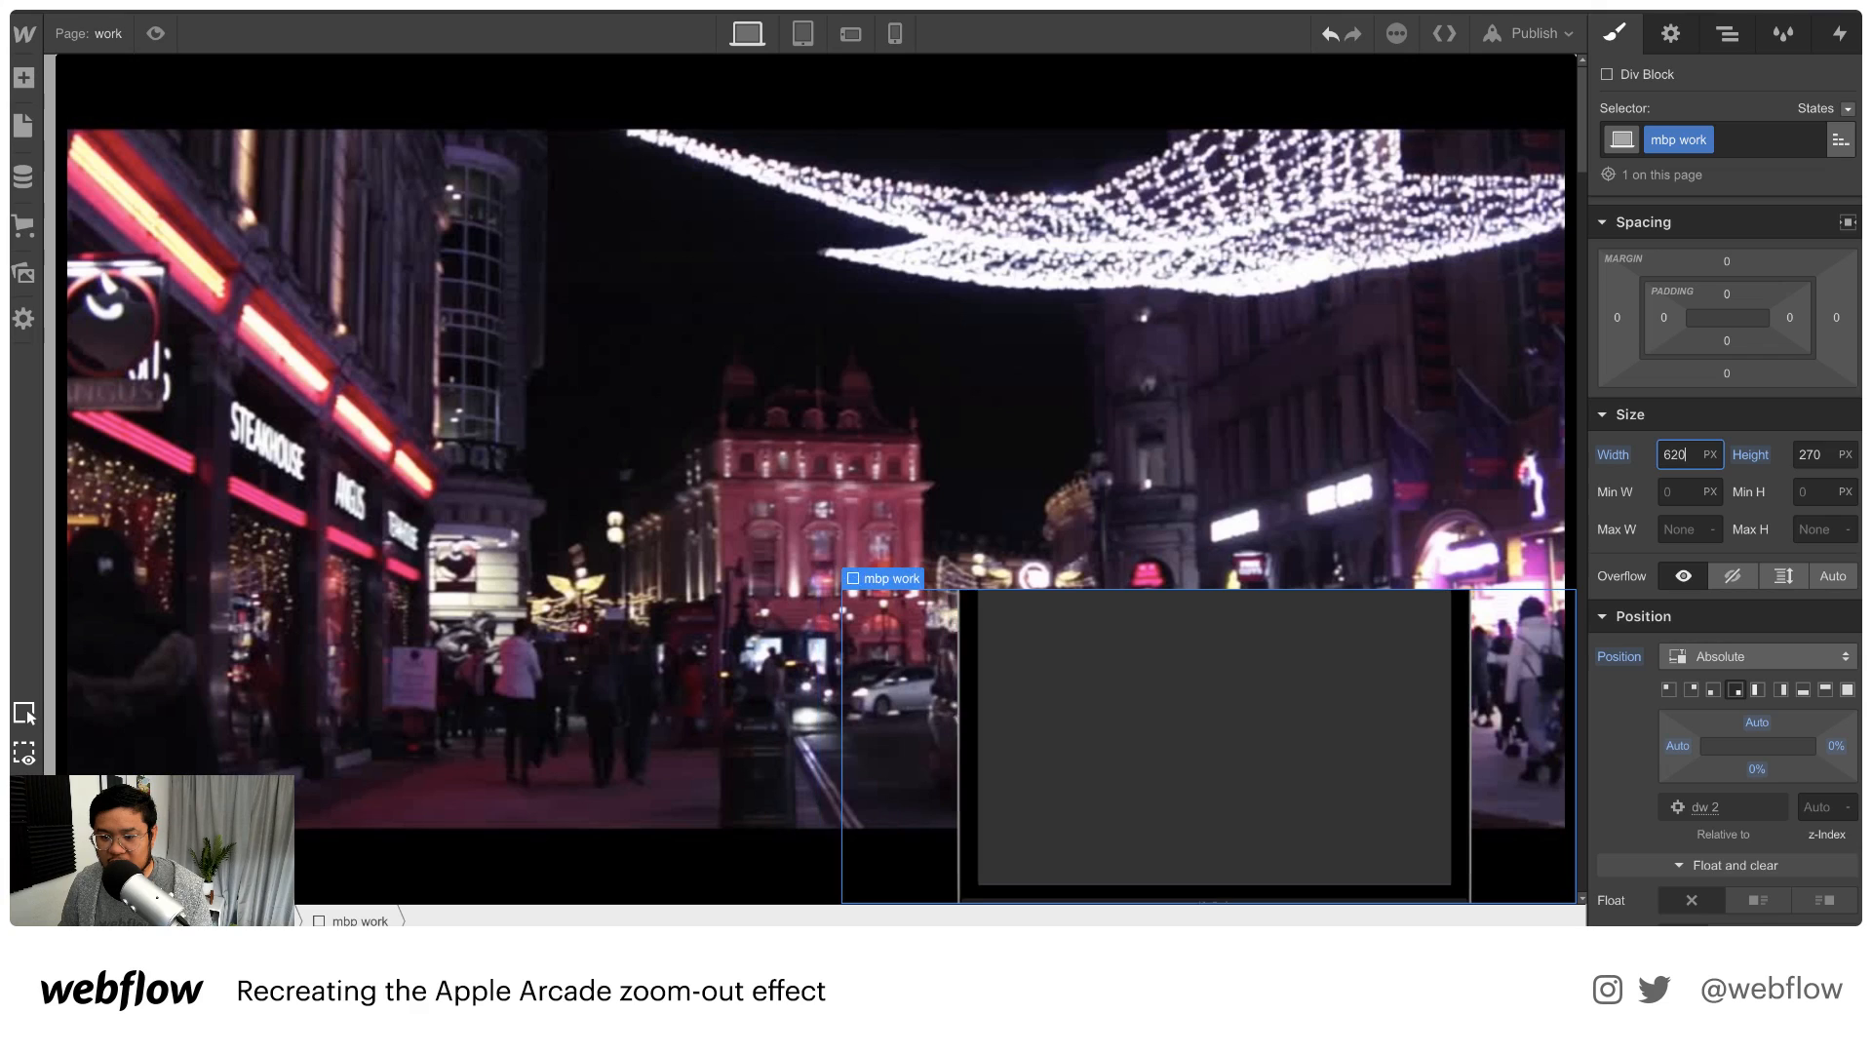
pyautogui.hotkey('shift', 'Down')
pyautogui.hotkey('shift', 'Down')
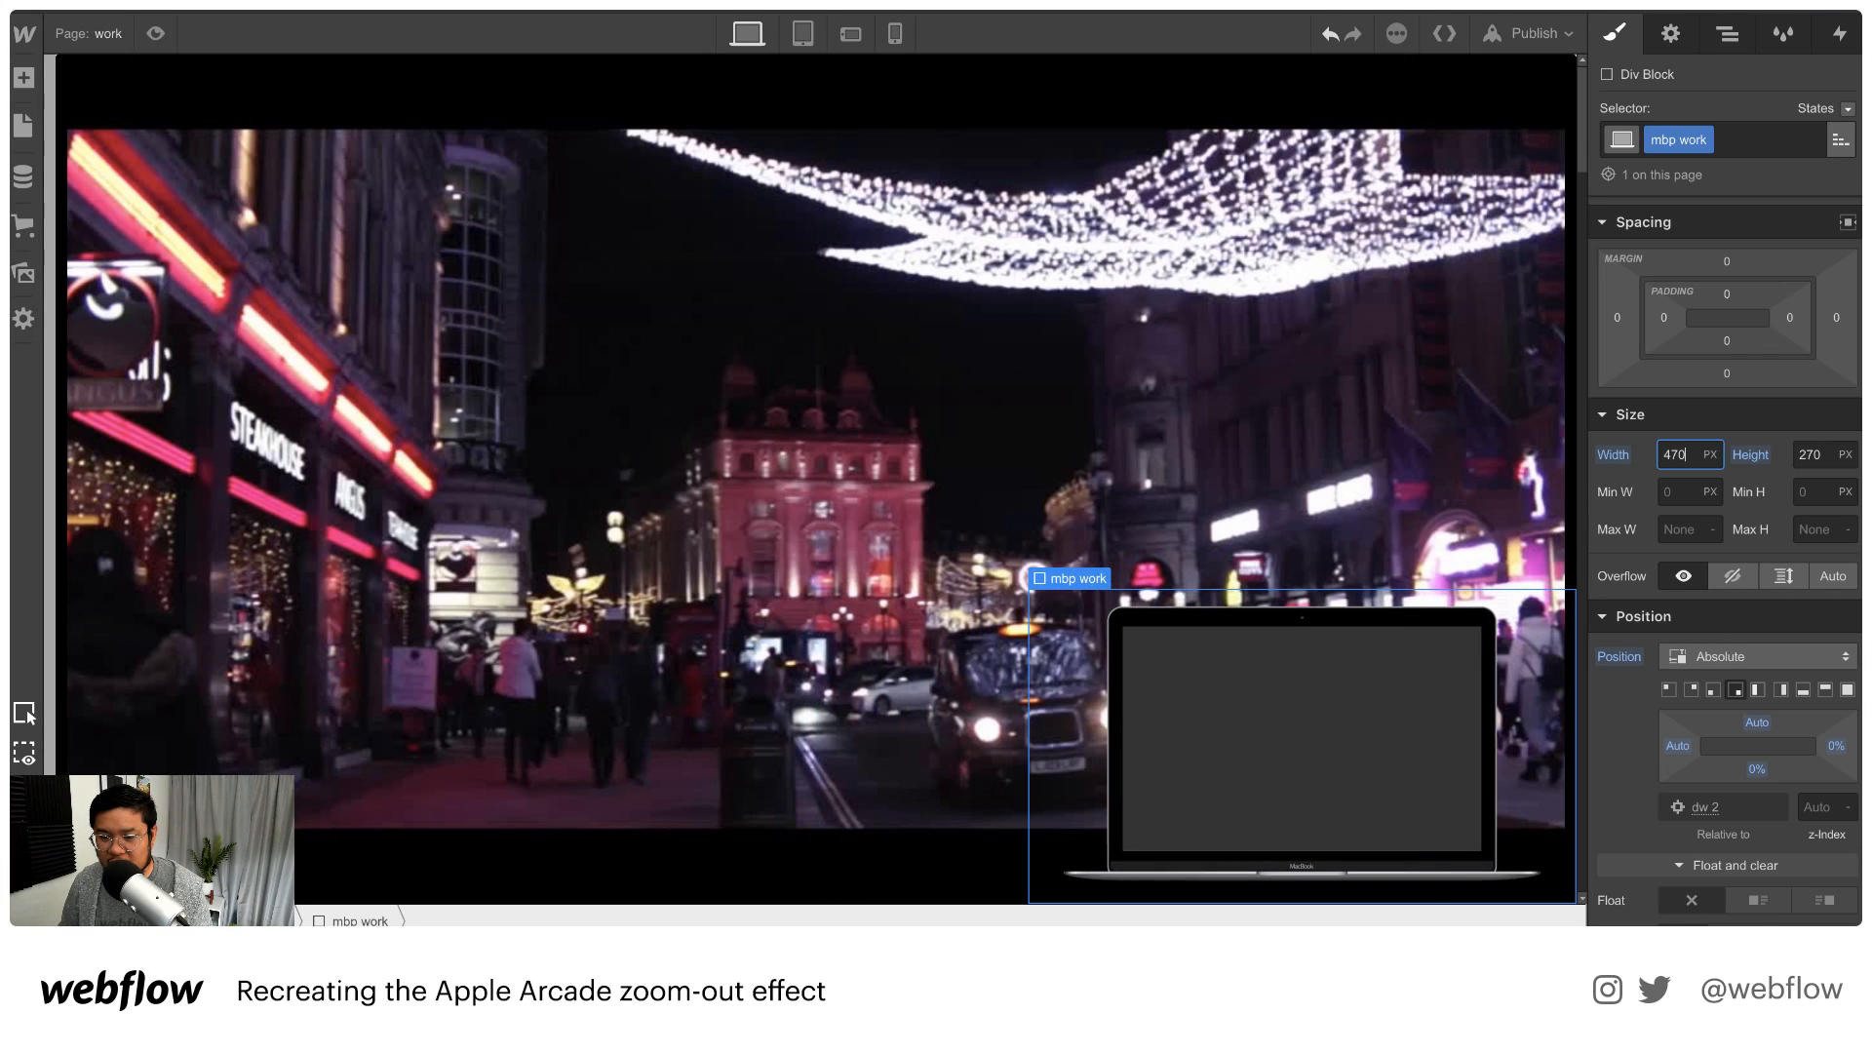
pyautogui.hotkey('shift', 'Up')
pyautogui.hotkey('shift', 'Up')
pyautogui.hotkey('shift', 'Up')
pyautogui.hotkey('shift', 'Up')
pyautogui.hotkey('shift', 'Up')
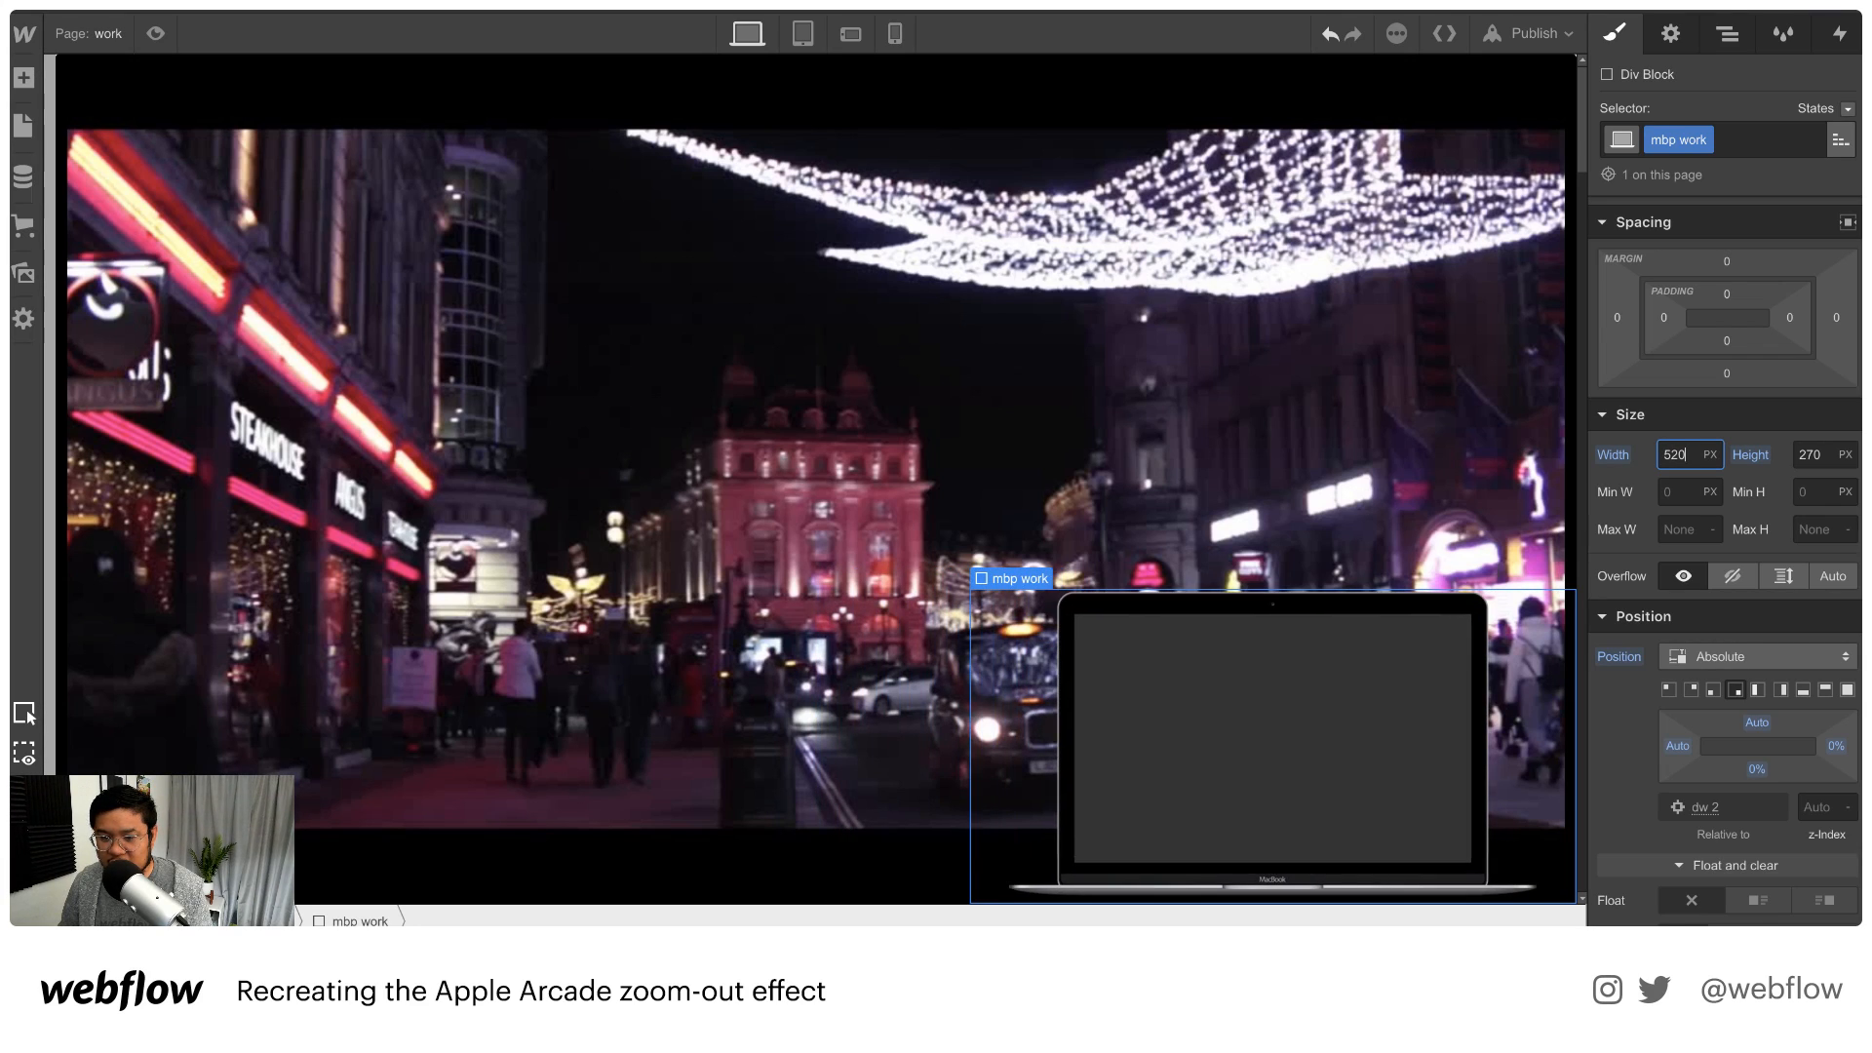
pyautogui.press('Return')
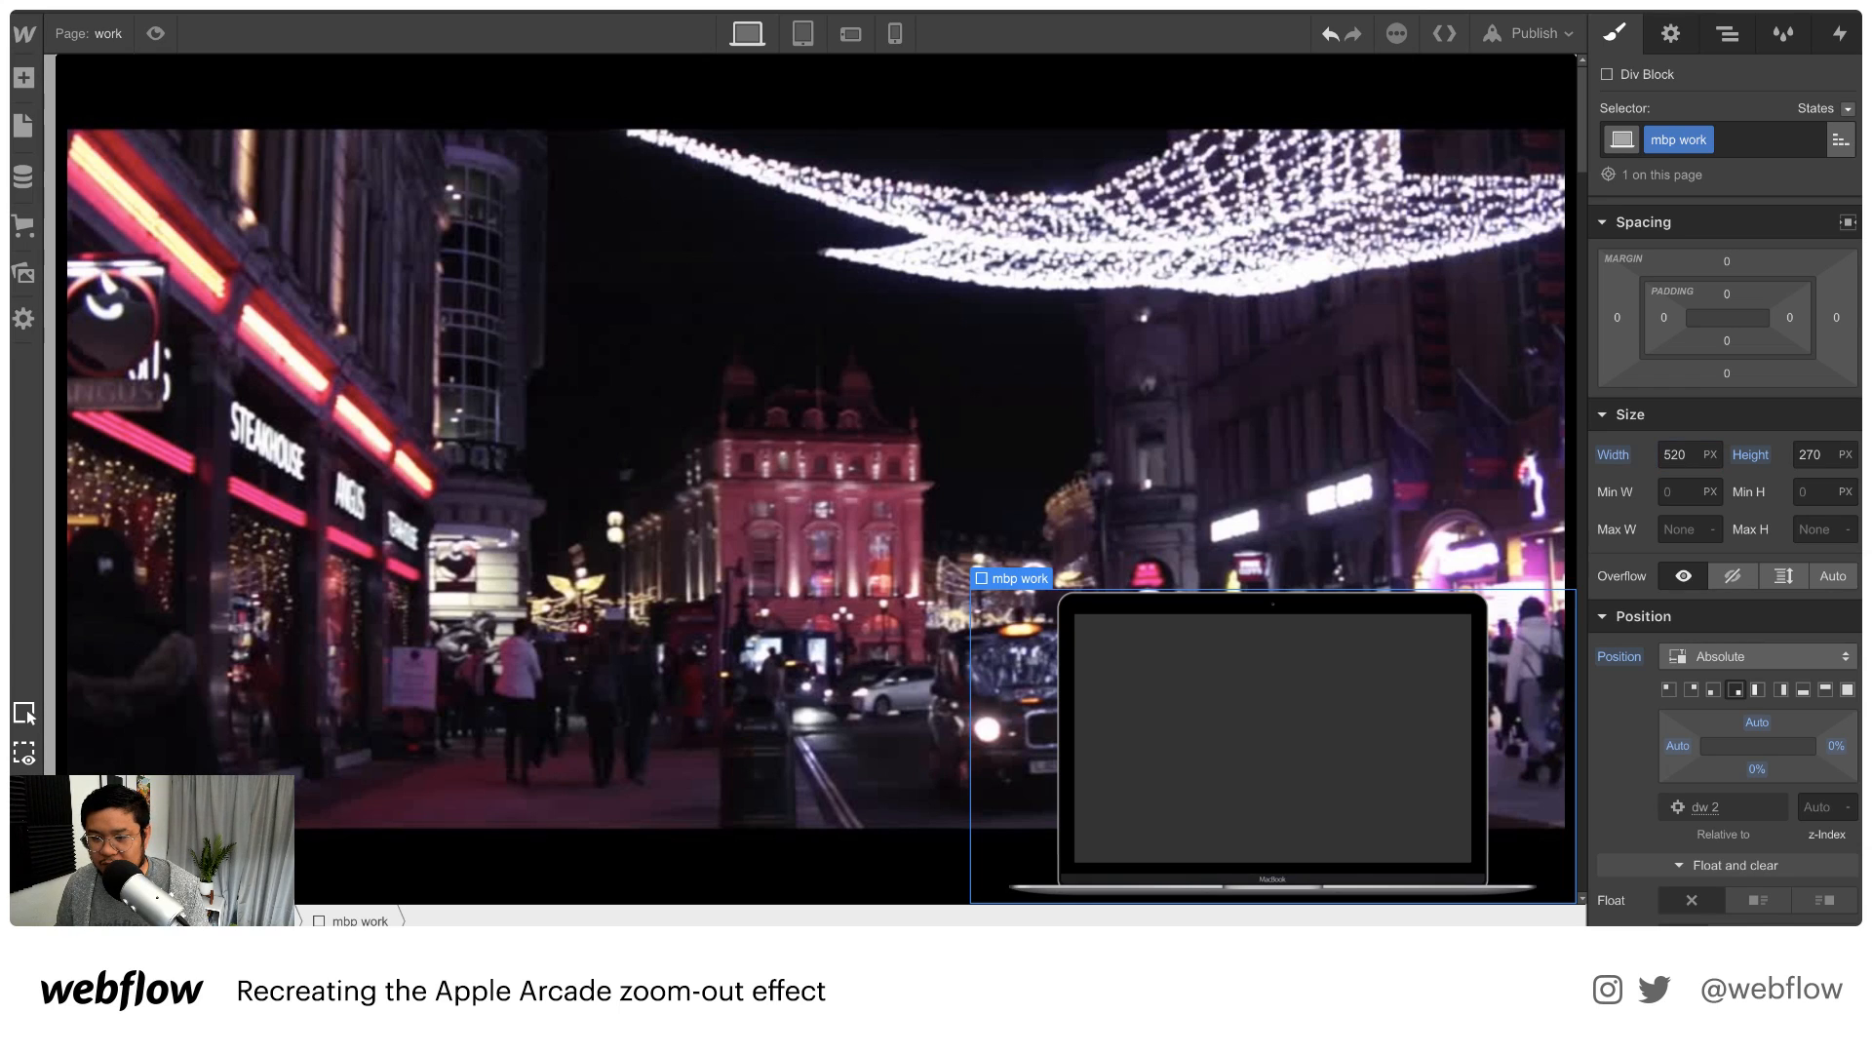
# Set the mbp work block's height to 280 px
pyautogui.press('Tab')
pyautogui.press('Tab')
pyautogui.press('Tab')
pyautogui.hotkey('shift', 'Tab')
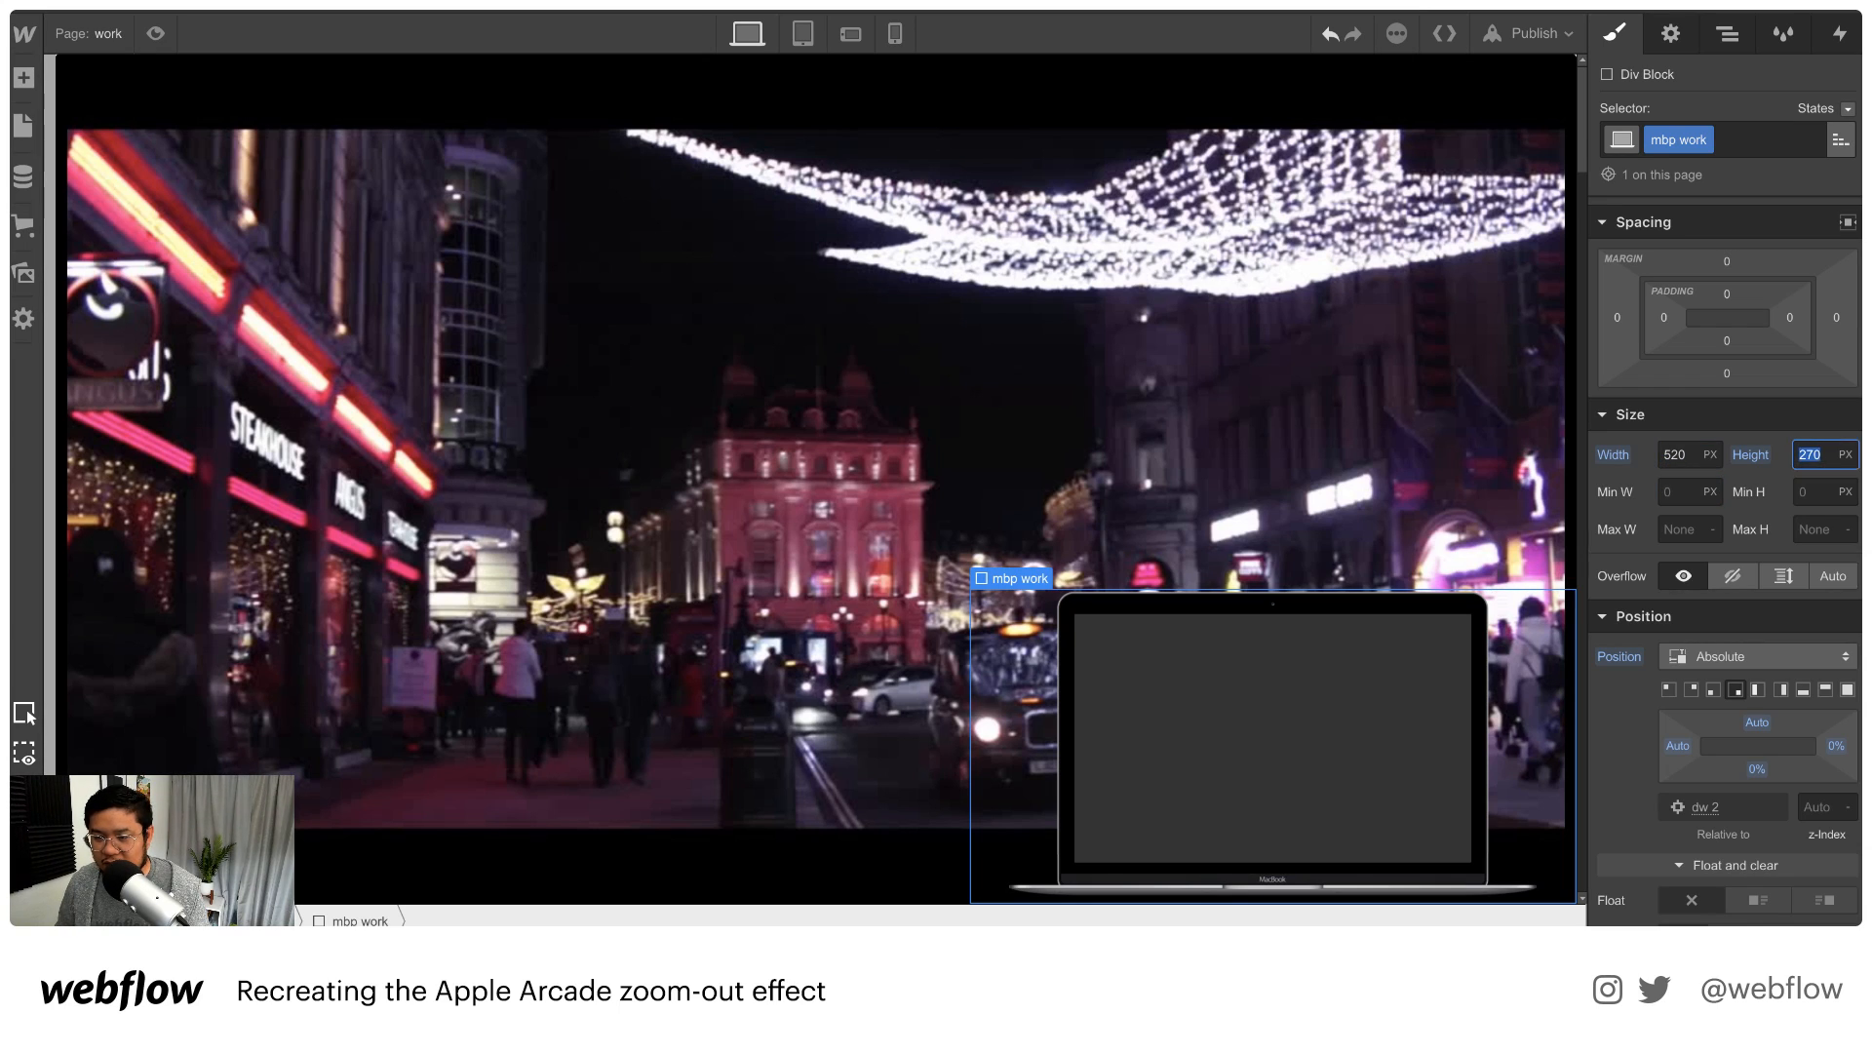
pyautogui.hotkey('shift', 'Up')
pyautogui.hotkey('shift', 'Up')
pyautogui.hotkey('shift', 'Up')
pyautogui.hotkey('shift', 'Up')
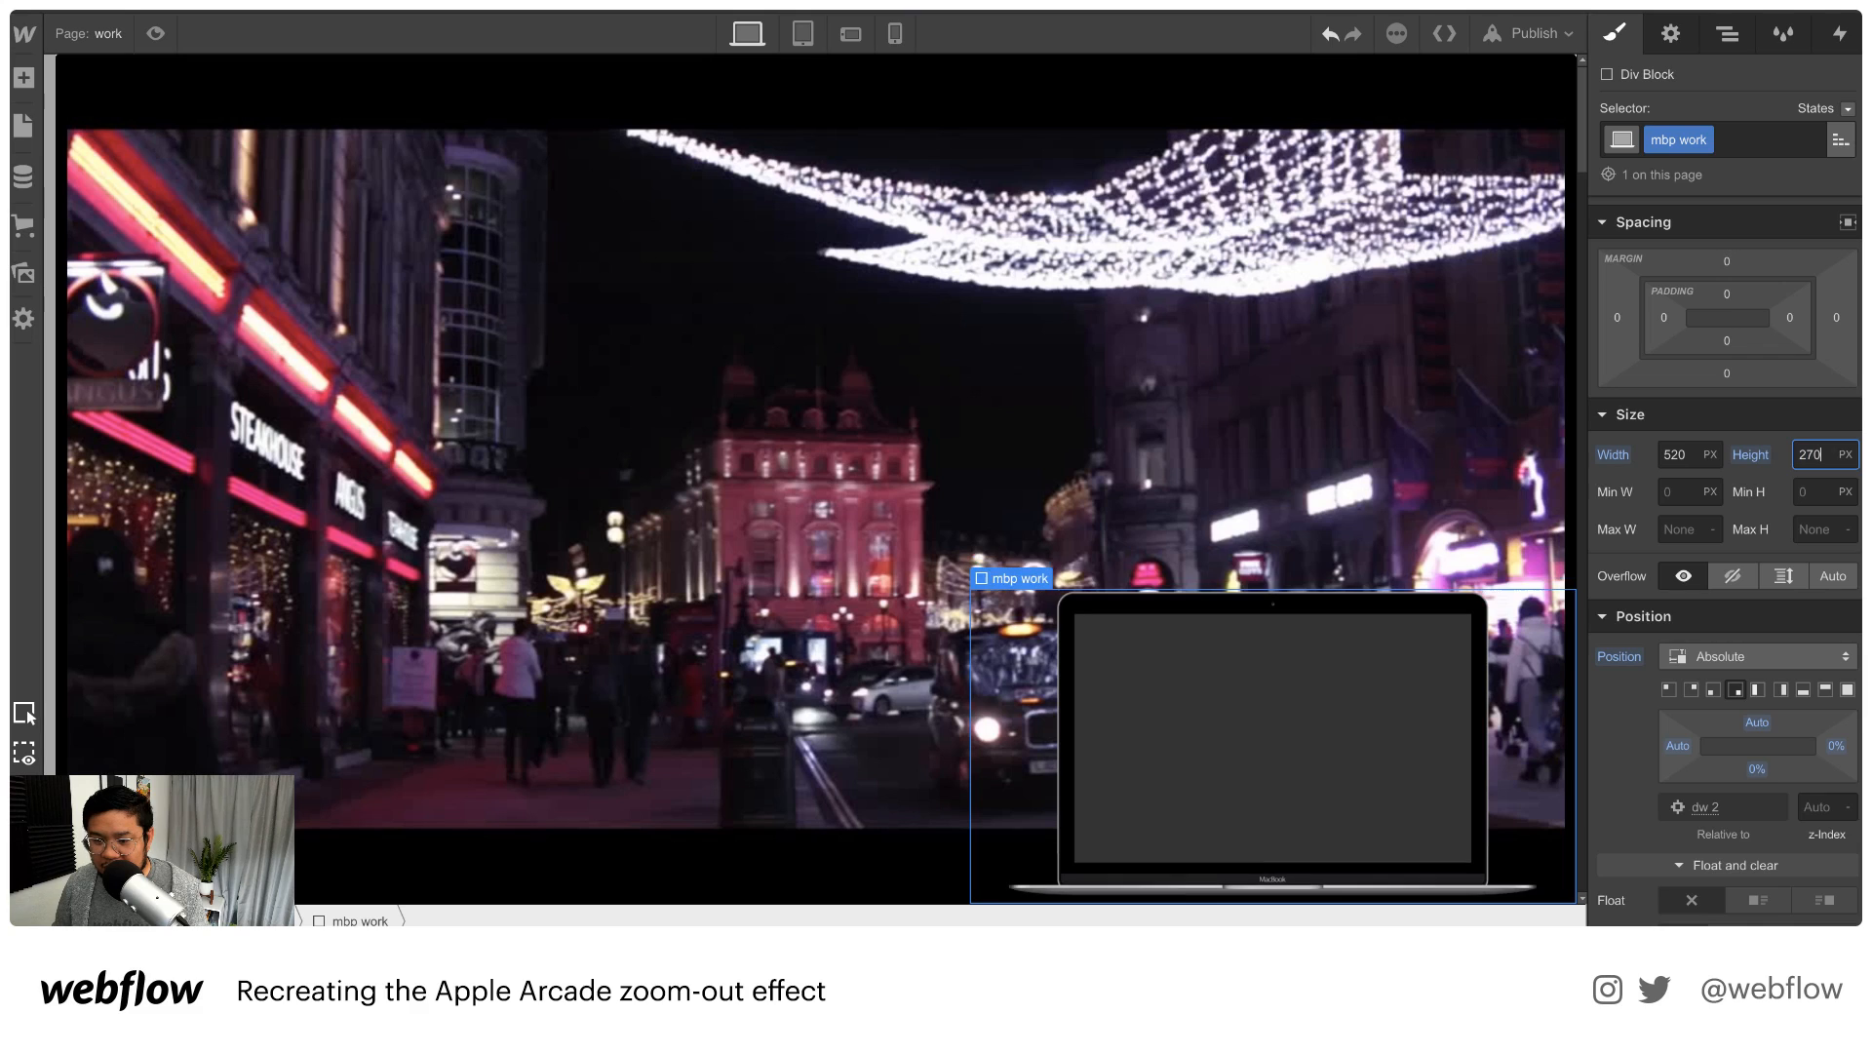
pyautogui.hotkey('shift', 'Down')
pyautogui.hotkey('shift', 'Down')
pyautogui.hotkey('shift', 'Down')
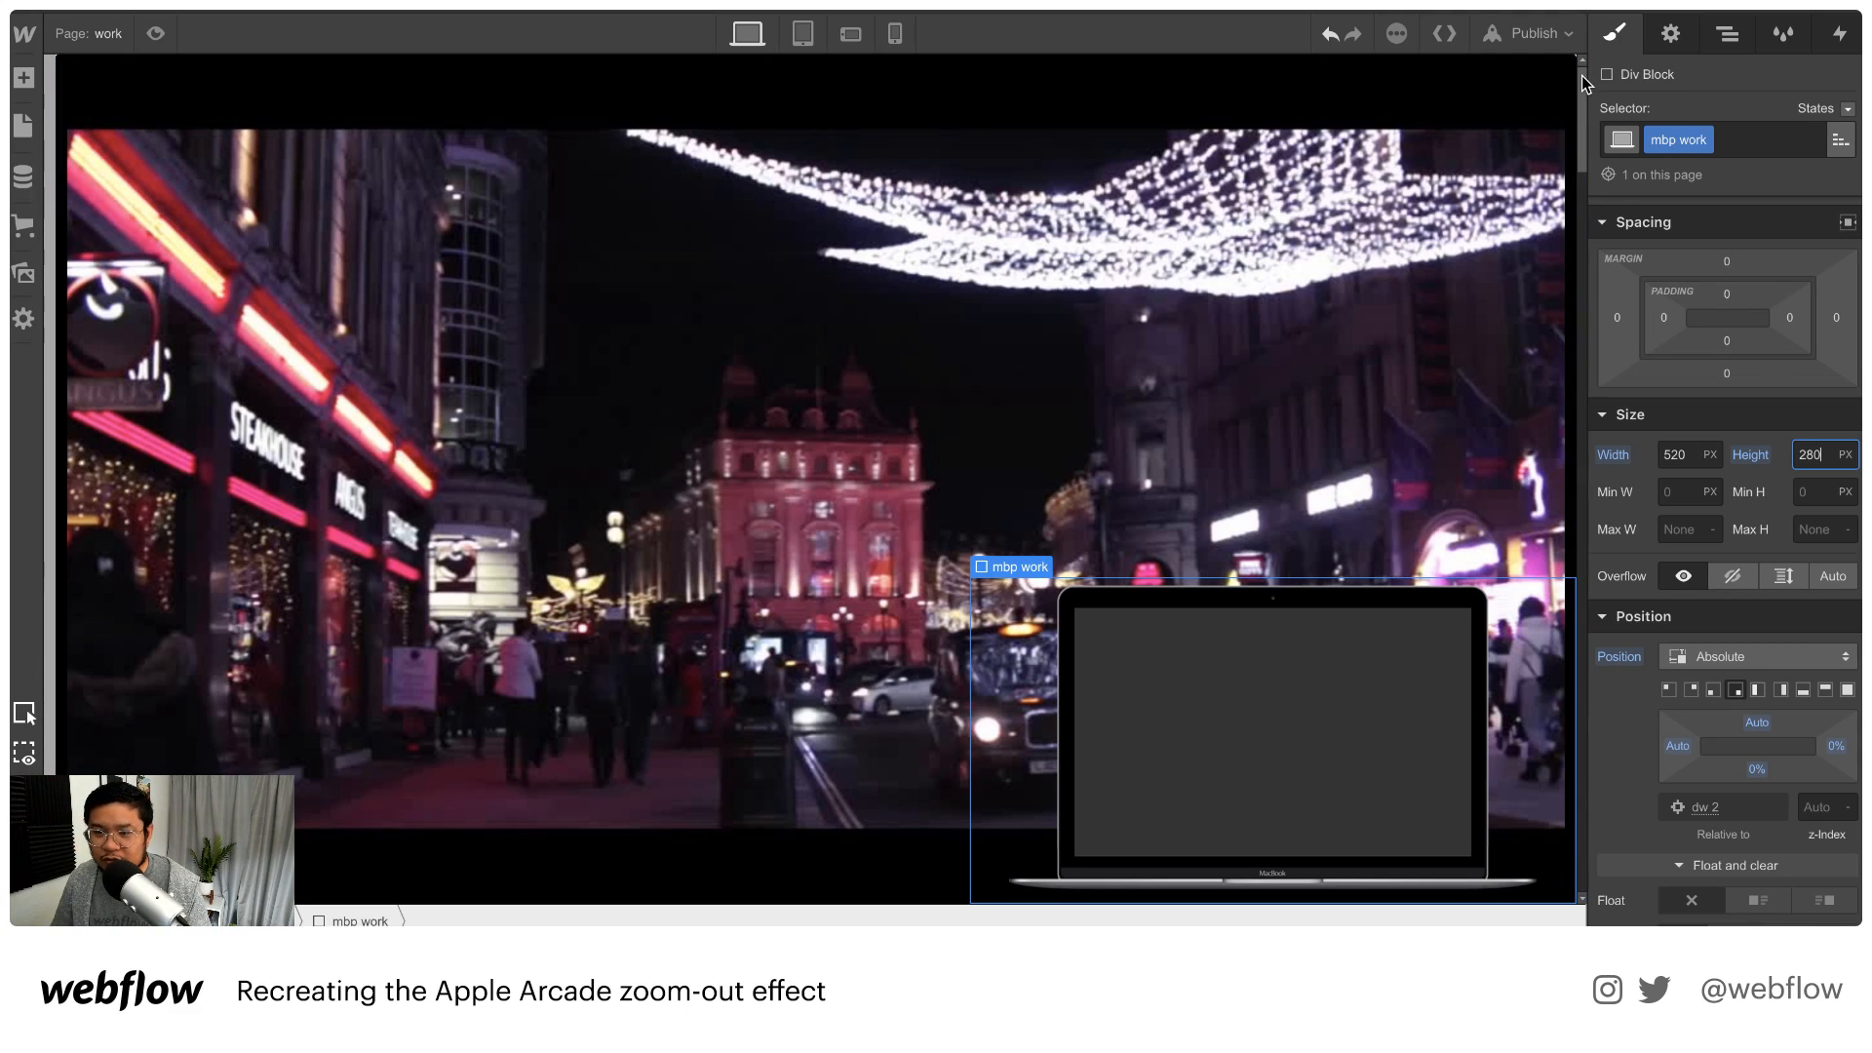
# Offset the mbp work block 12% from the right edge of its dw 2 parent
pyautogui.moveTo(1581, 152); pyautogui.dragTo(1595, 421)
pyautogui.moveTo(1581, 626); pyautogui.dragTo(1579, 752)
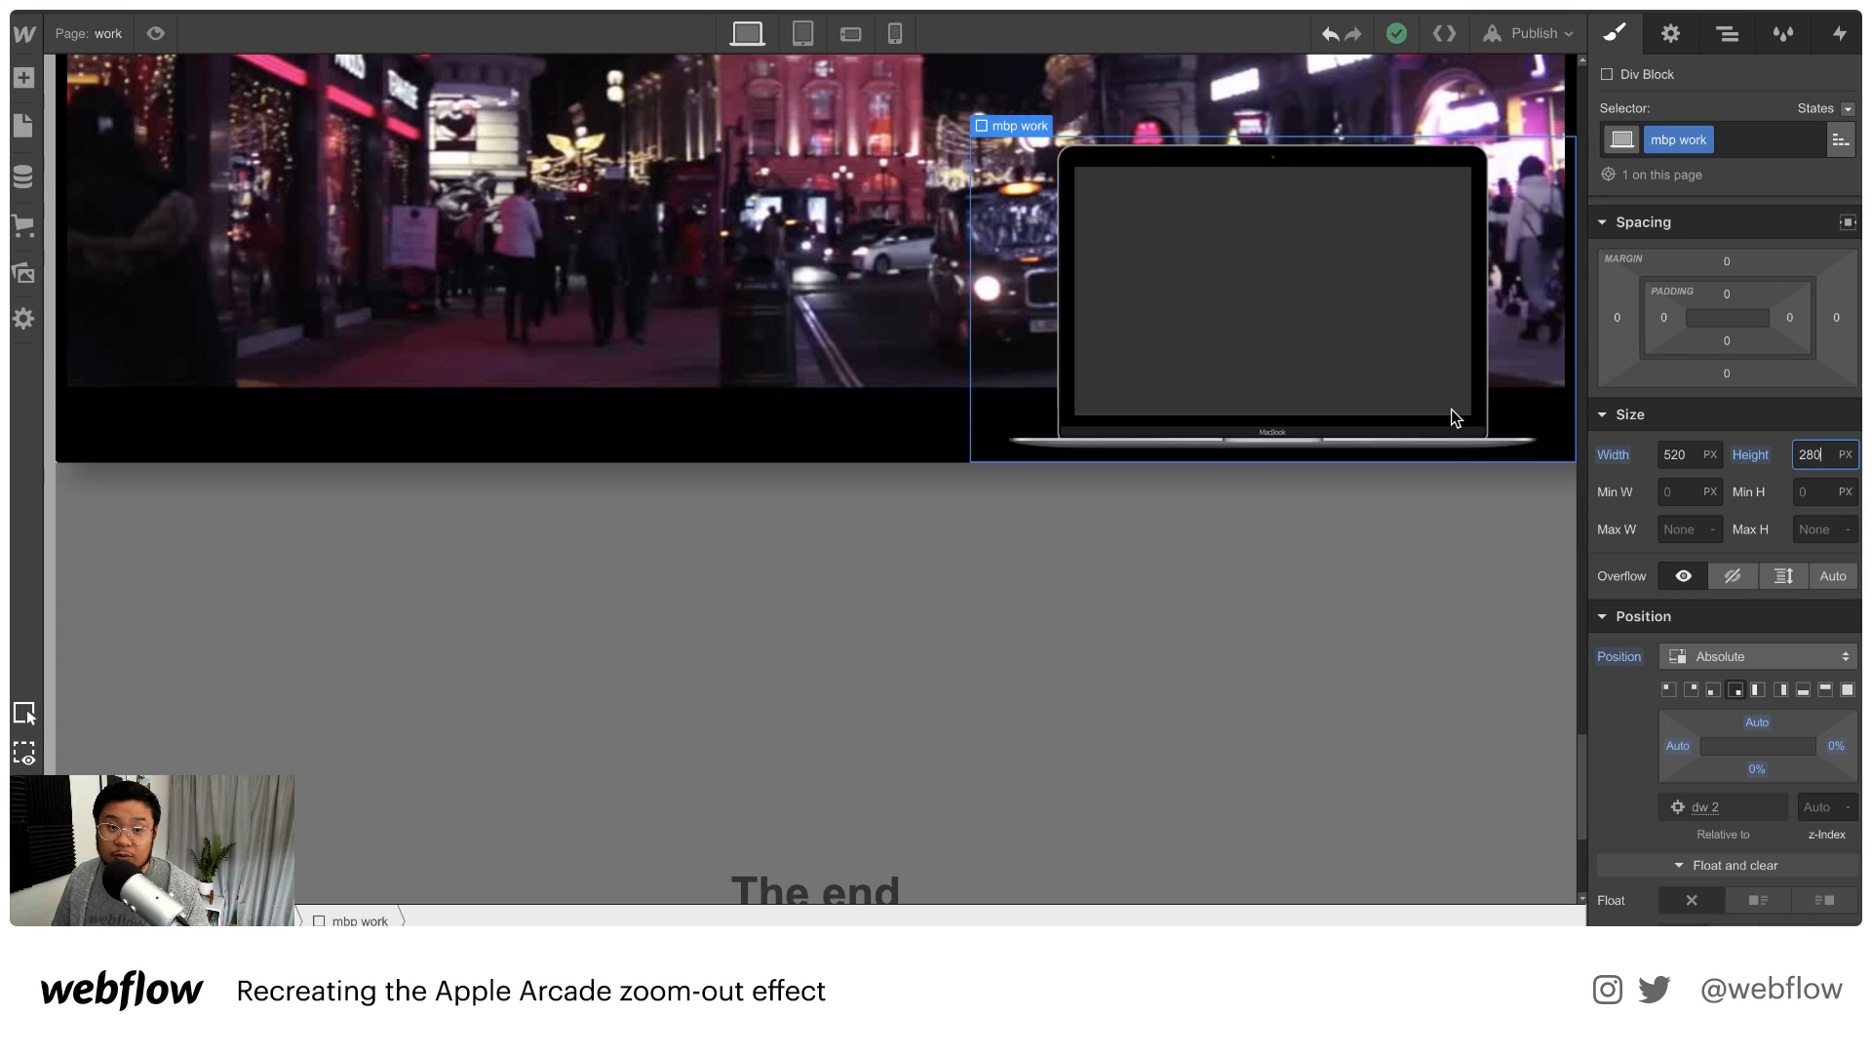
pyautogui.scroll(5, 1425, 591)
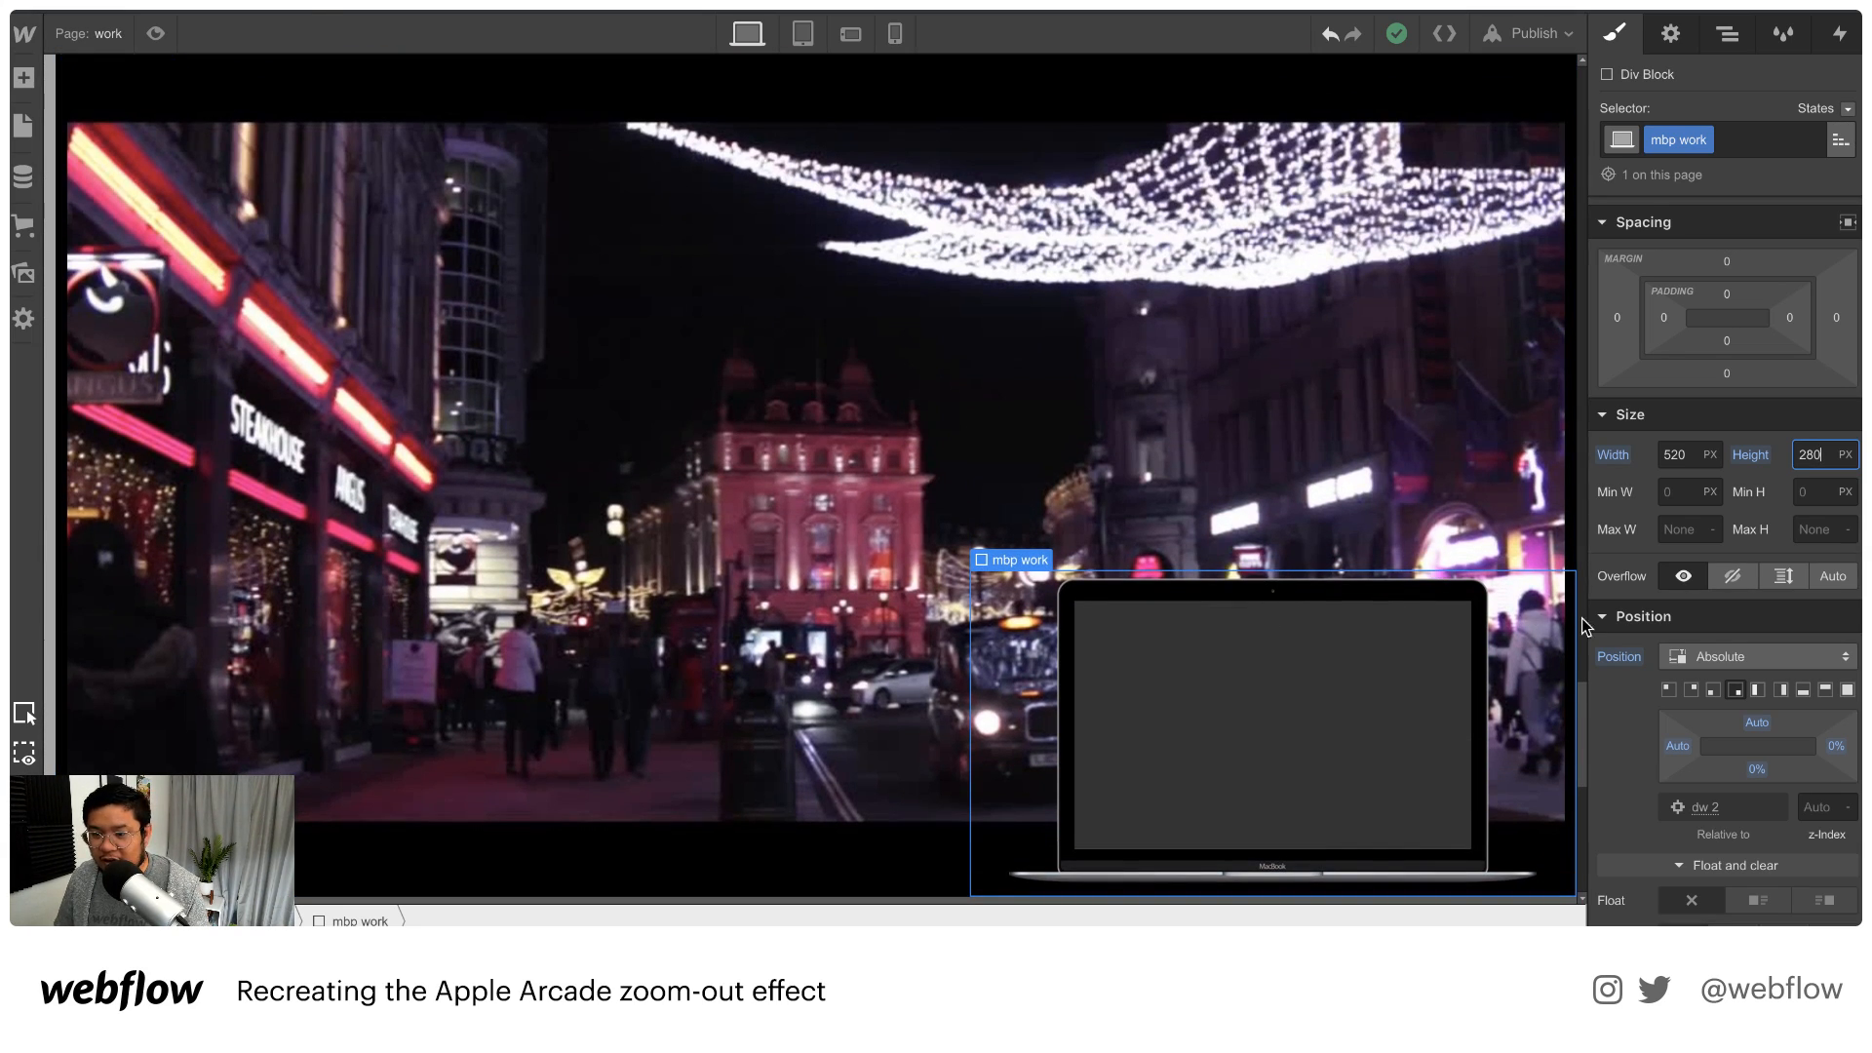
pyautogui.click(1833, 749)
pyautogui.moveTo(1834, 750); pyautogui.dragTo(1794, 749)
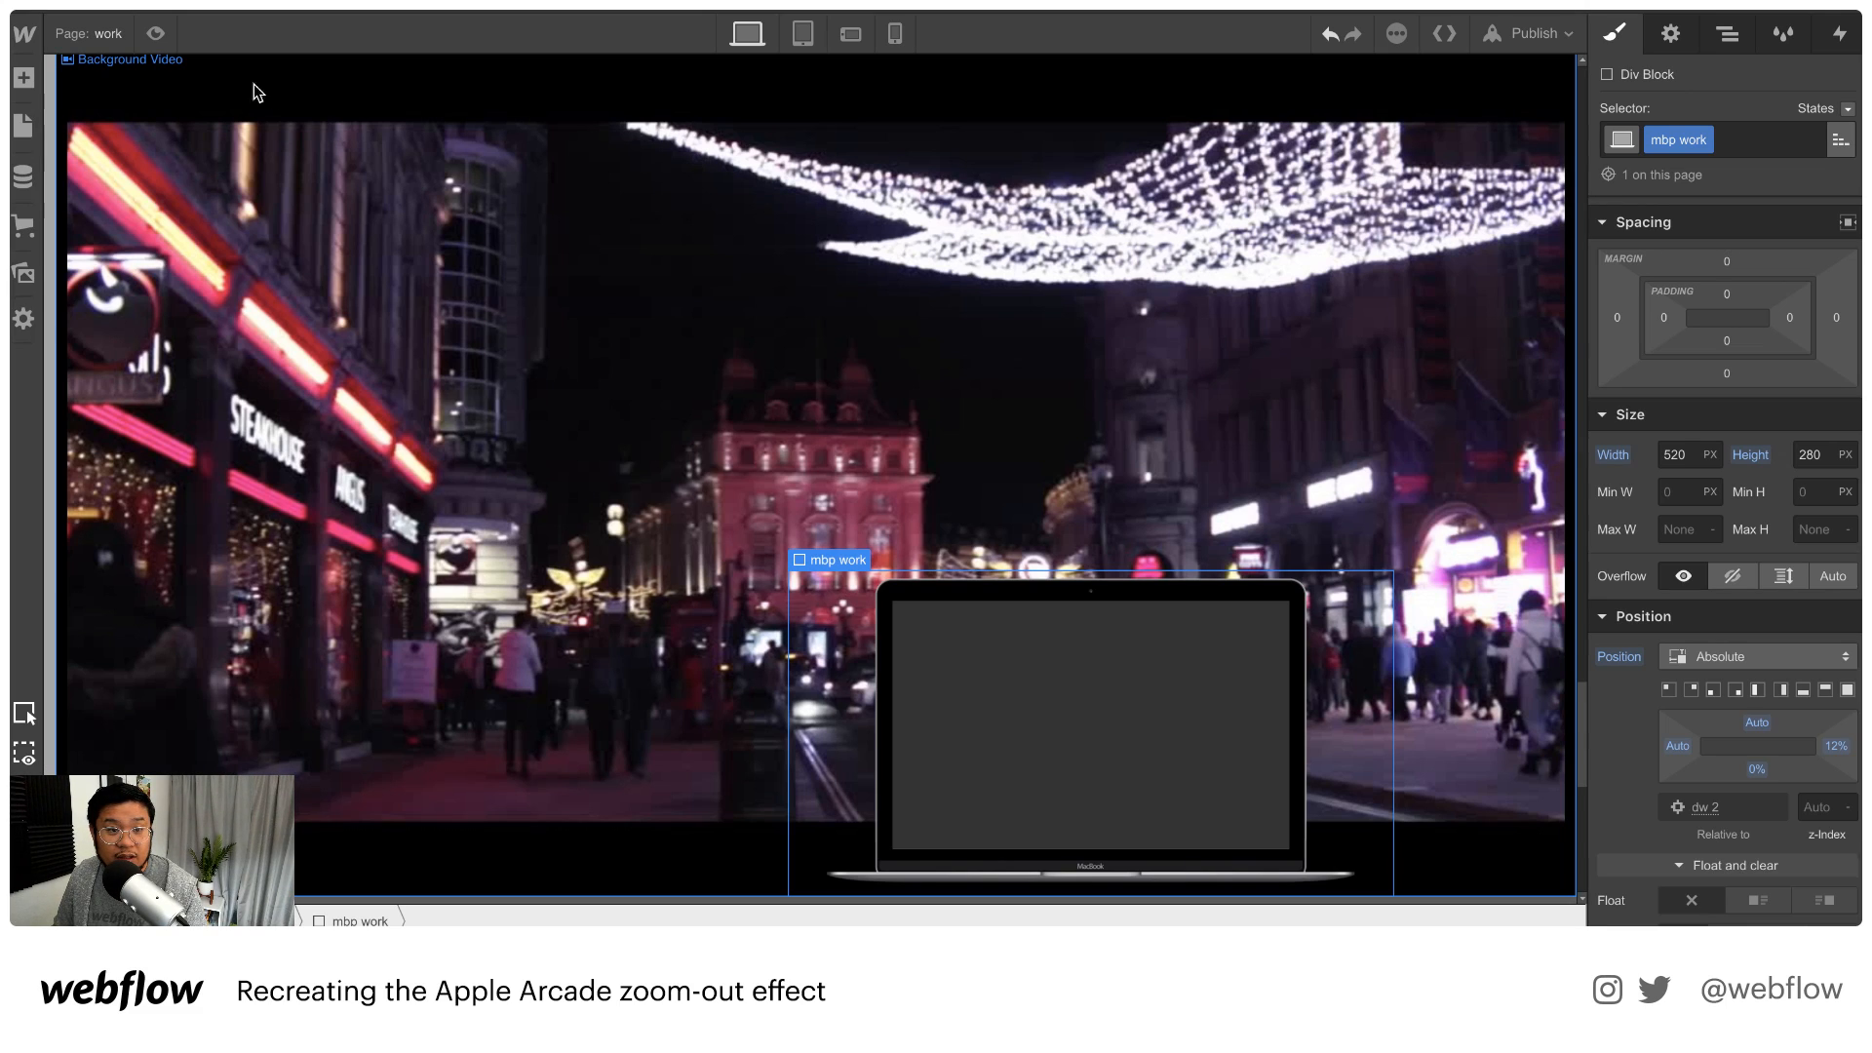
# Copy the Background Video element into the mbp work block and select the nested copy
pyautogui.click(1090, 280)
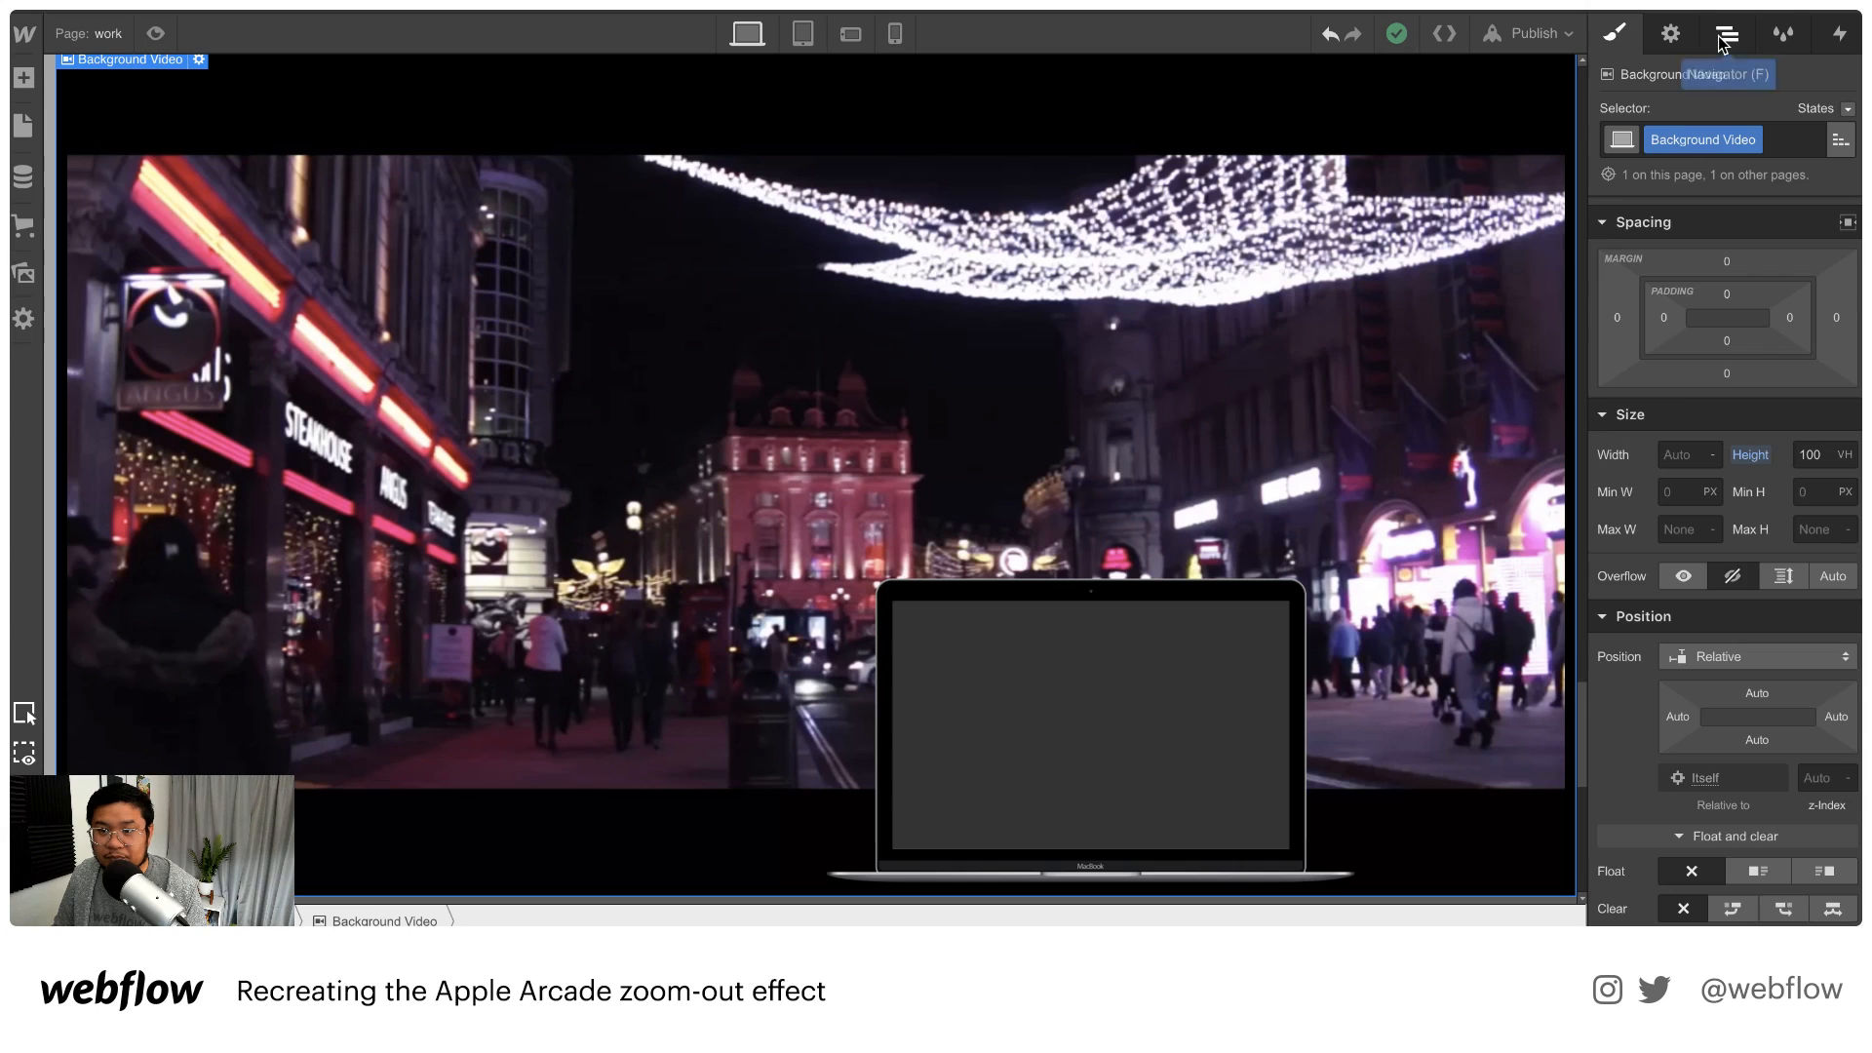
pyautogui.click(1717, 35)
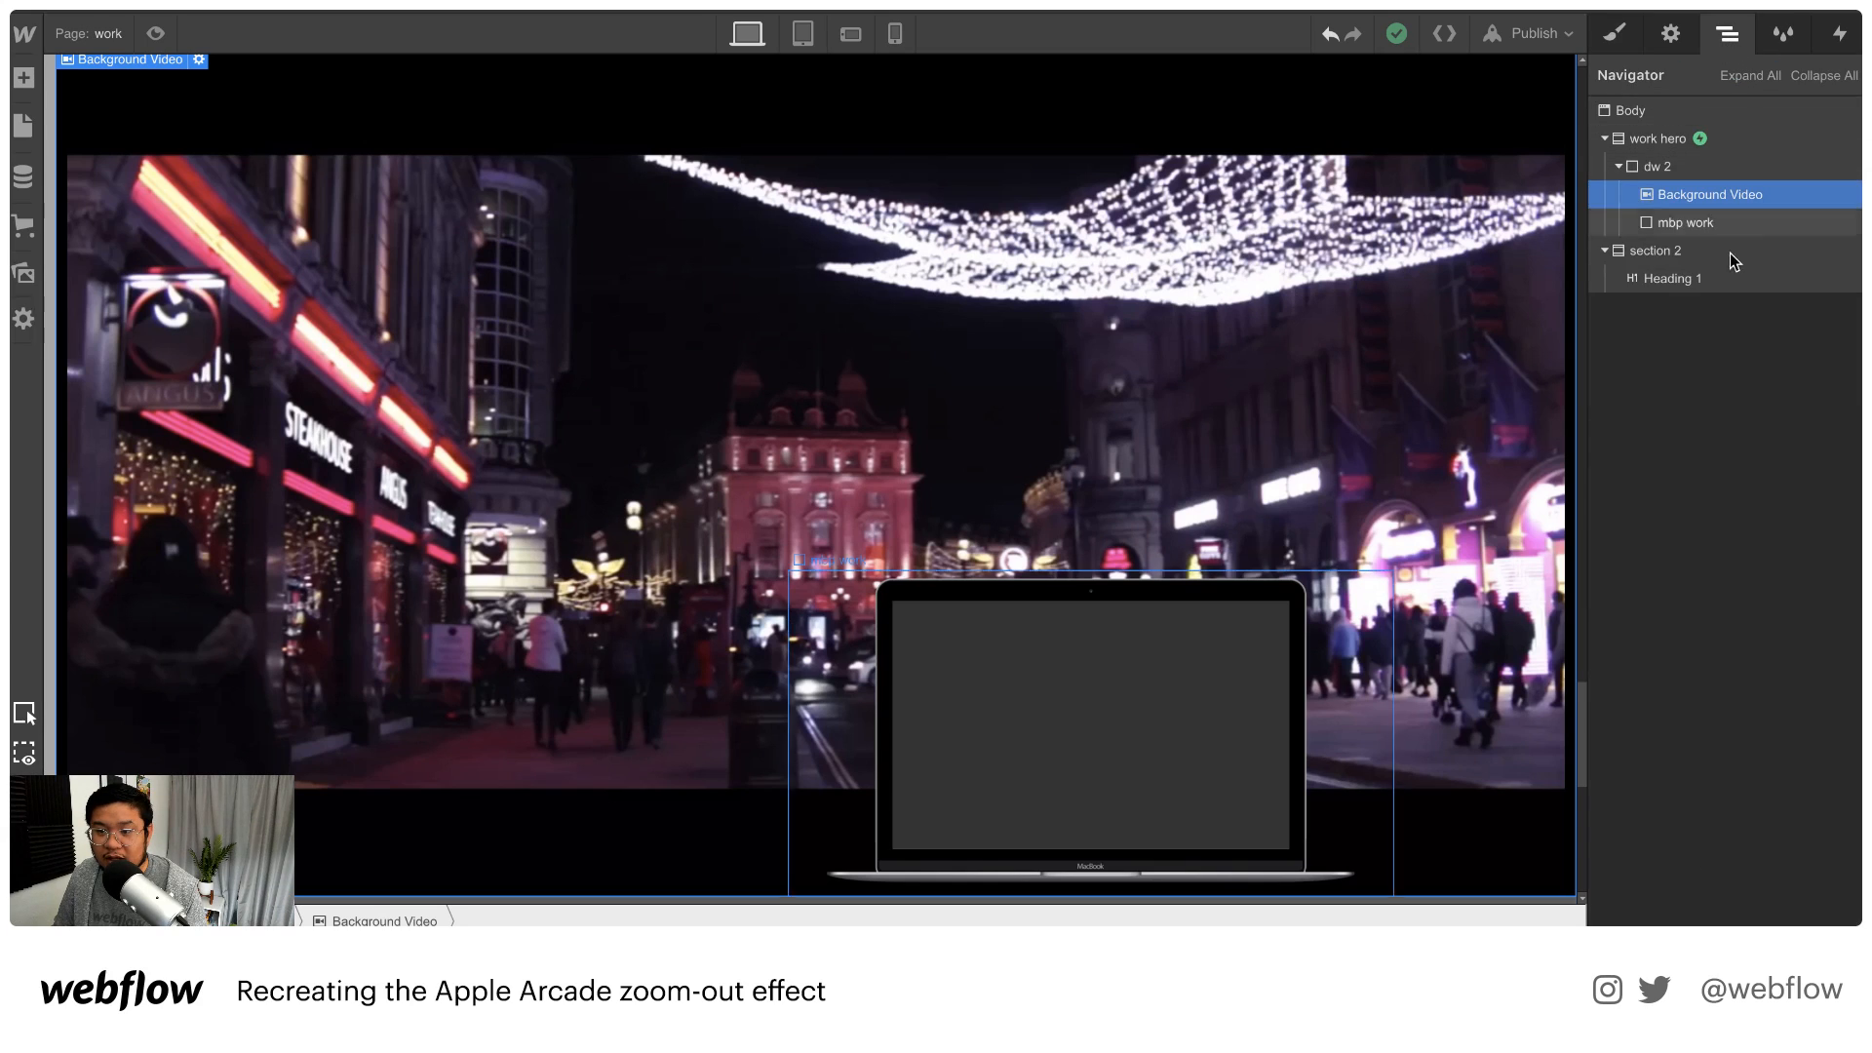
pyautogui.click(1693, 230)
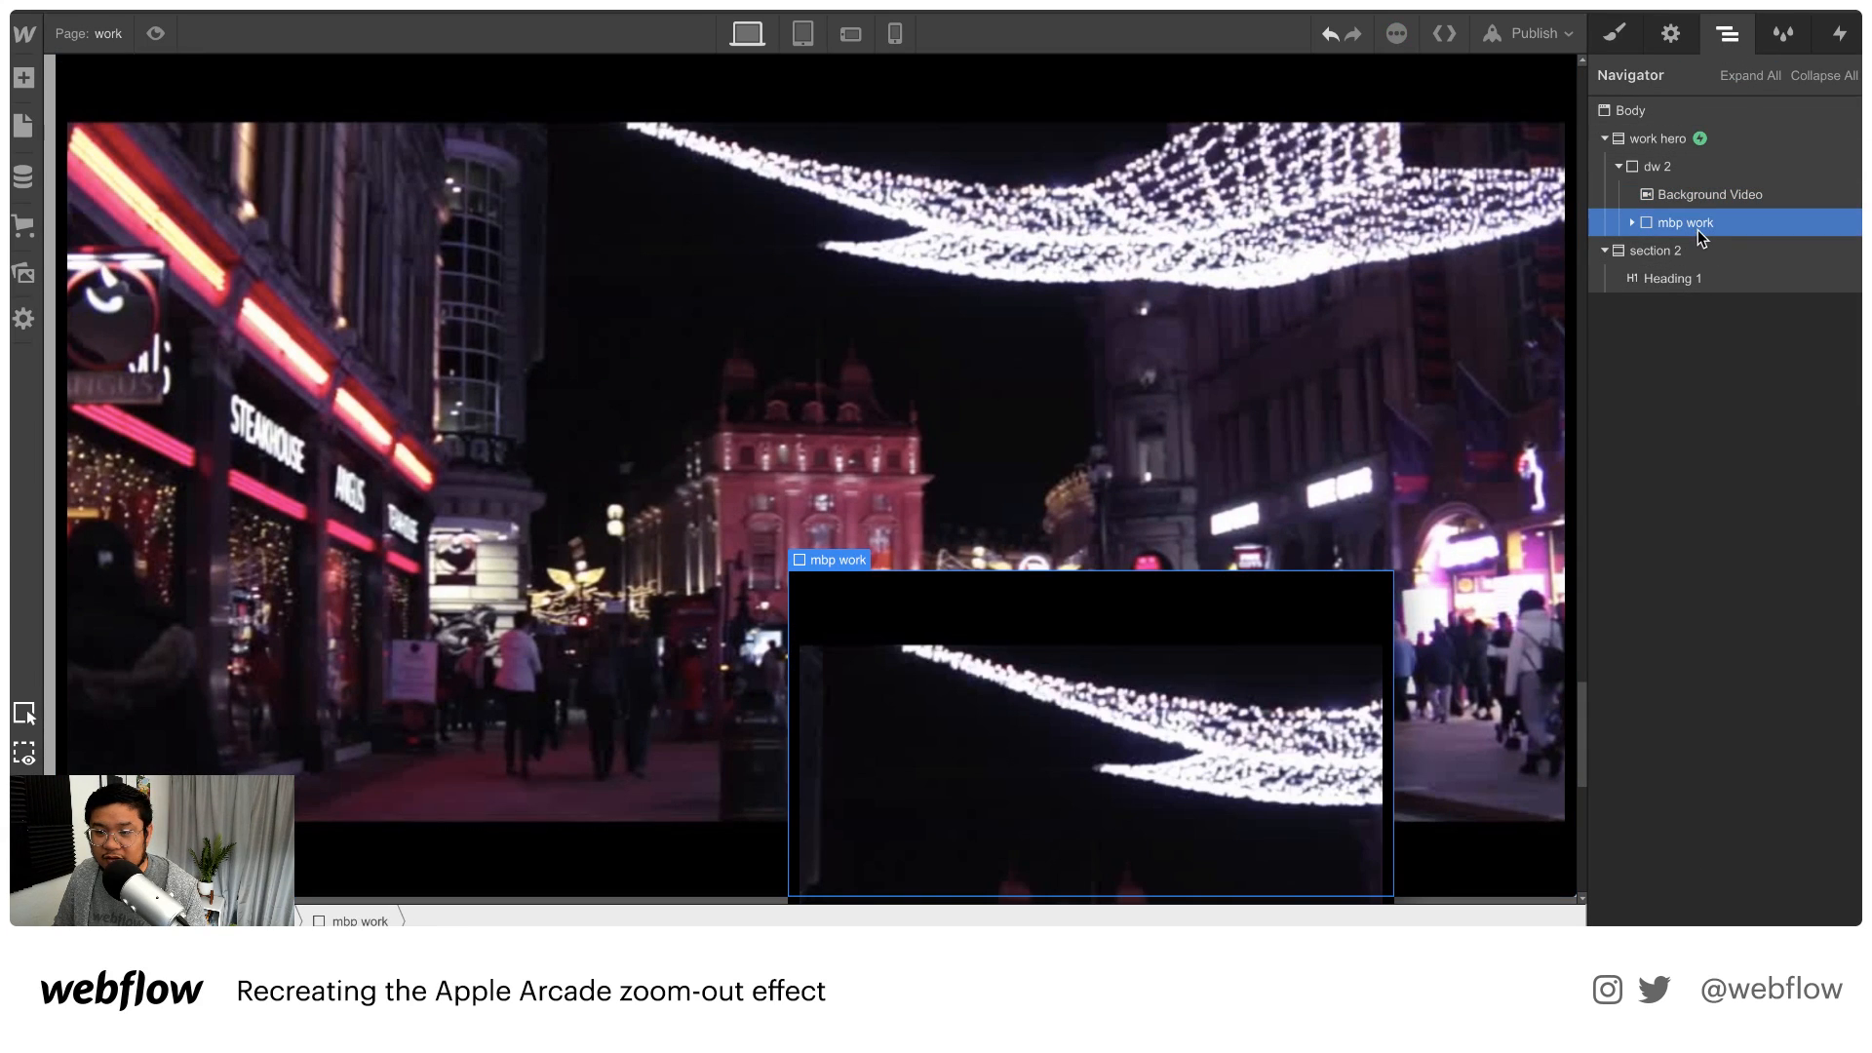
pyautogui.click(1629, 223)
pyautogui.click(1687, 247)
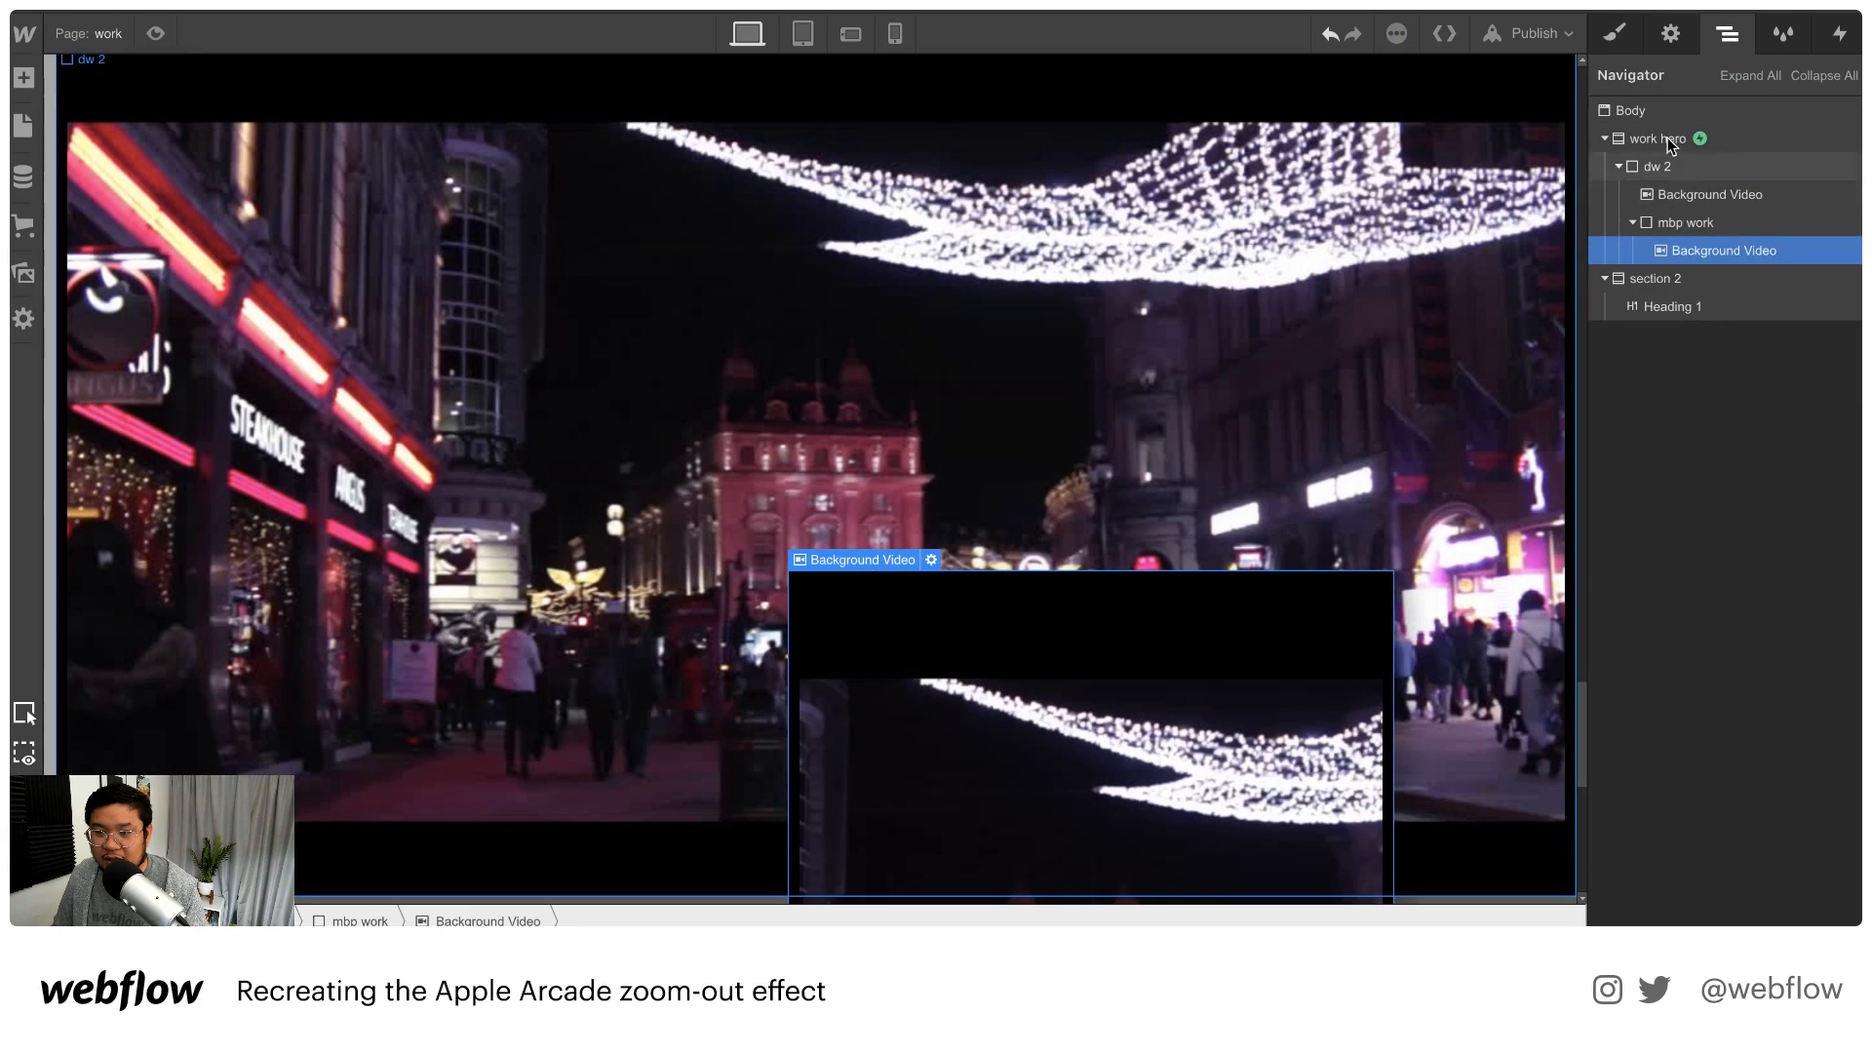
# Remove the Background Video class from the nested video and give it a new class named mbp video
pyautogui.click(1618, 35)
pyautogui.click(1752, 142)
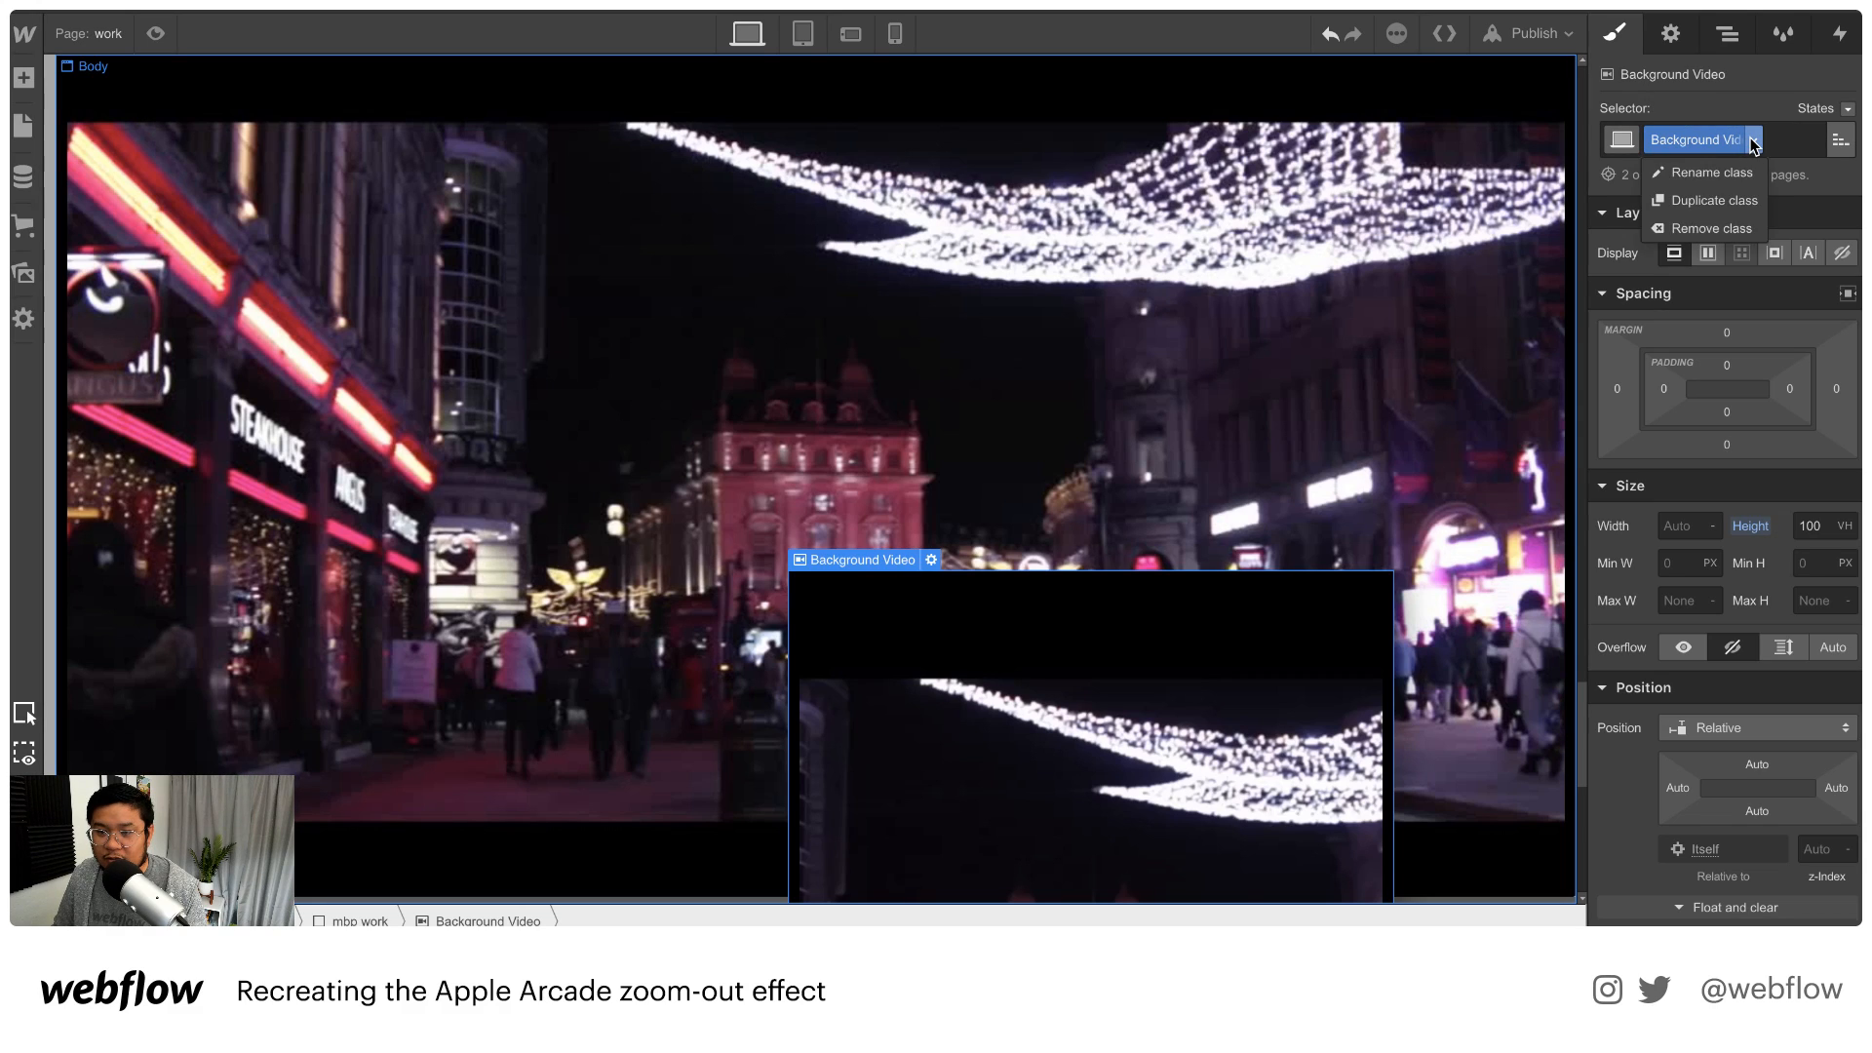
pyautogui.click(1727, 230)
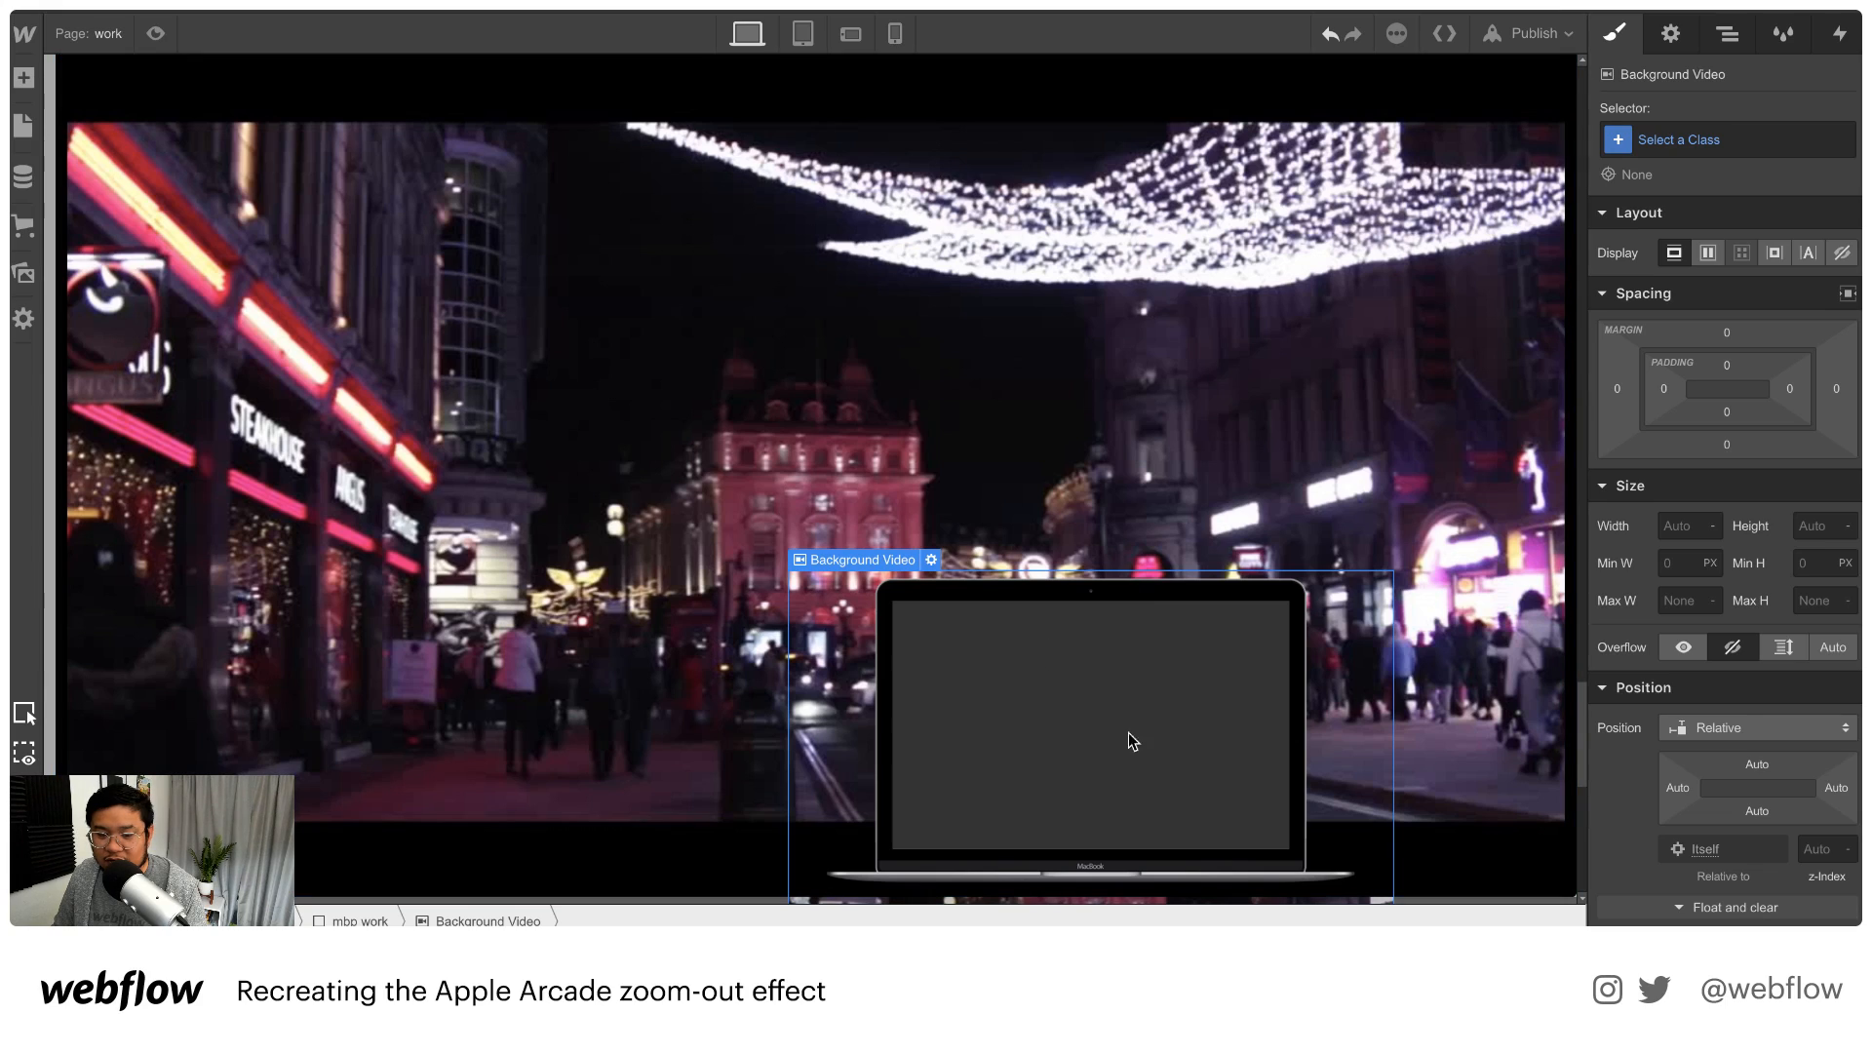
pyautogui.click(1698, 141)
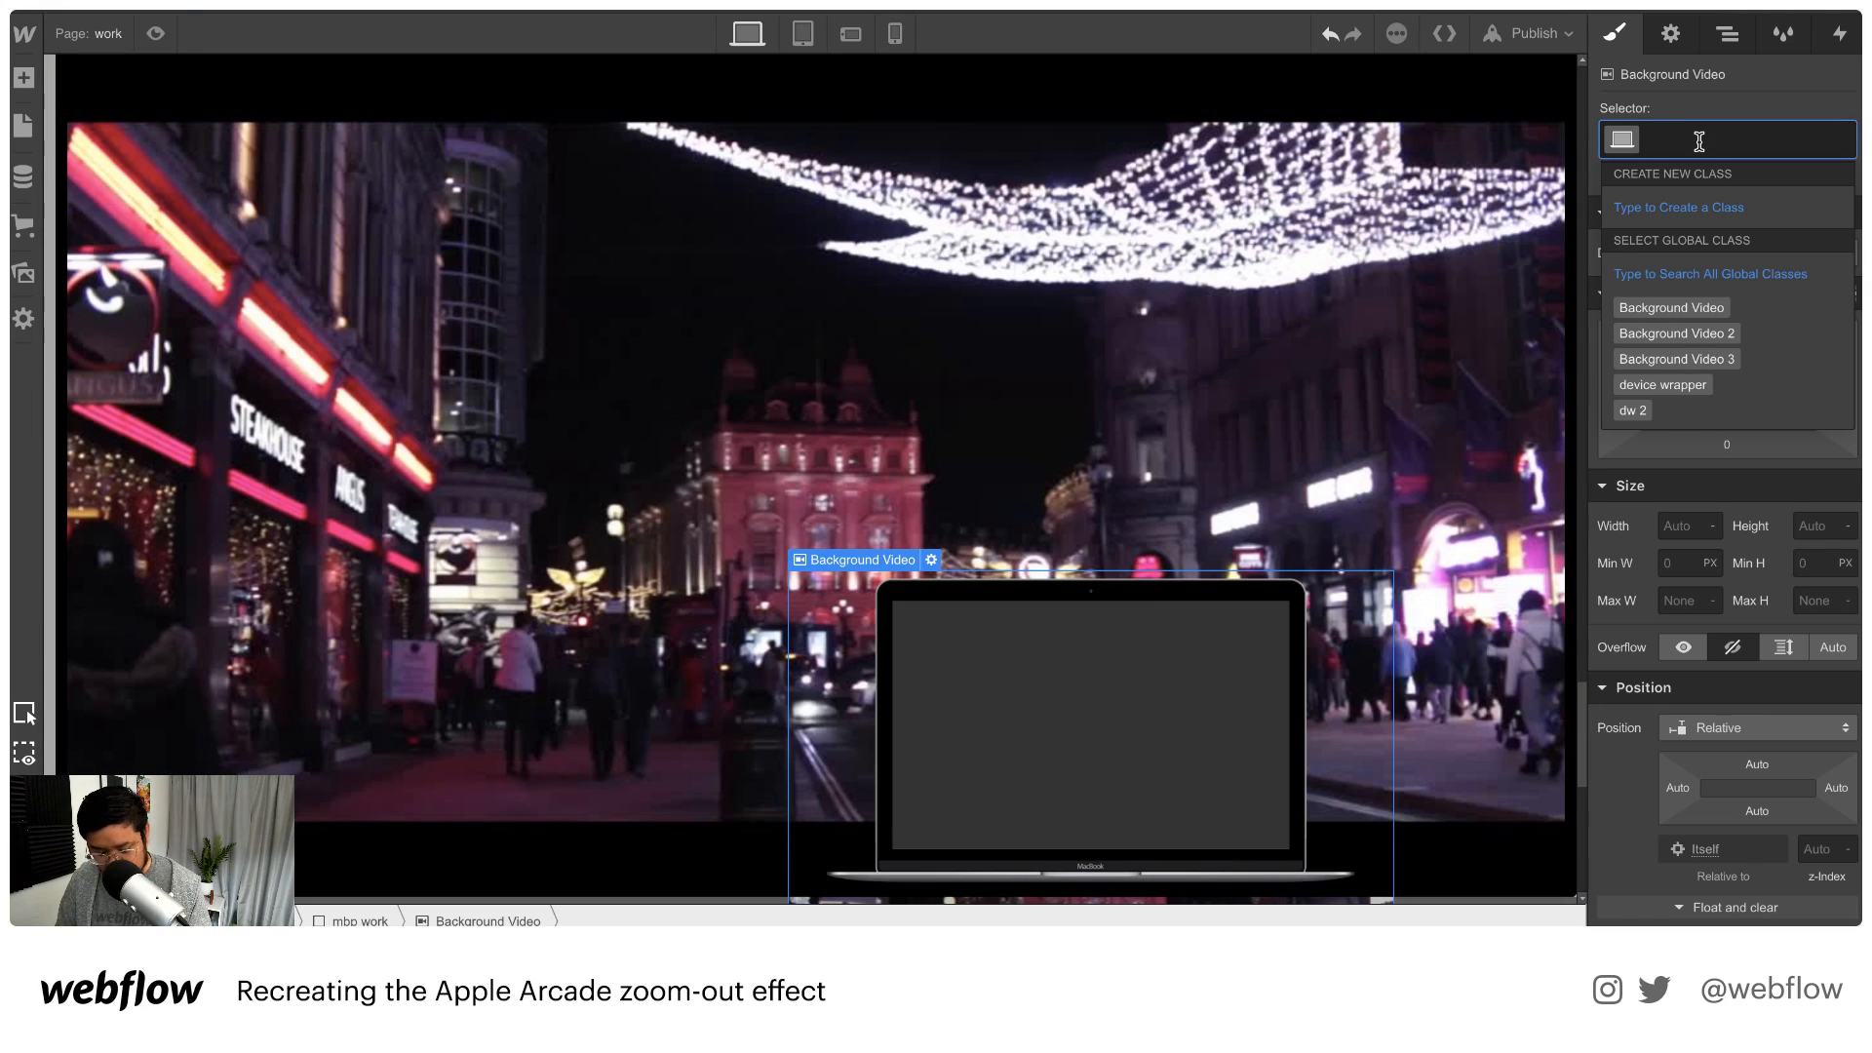
pyautogui.write('work')
pyautogui.press('super+a')
pyautogui.write('mbp')
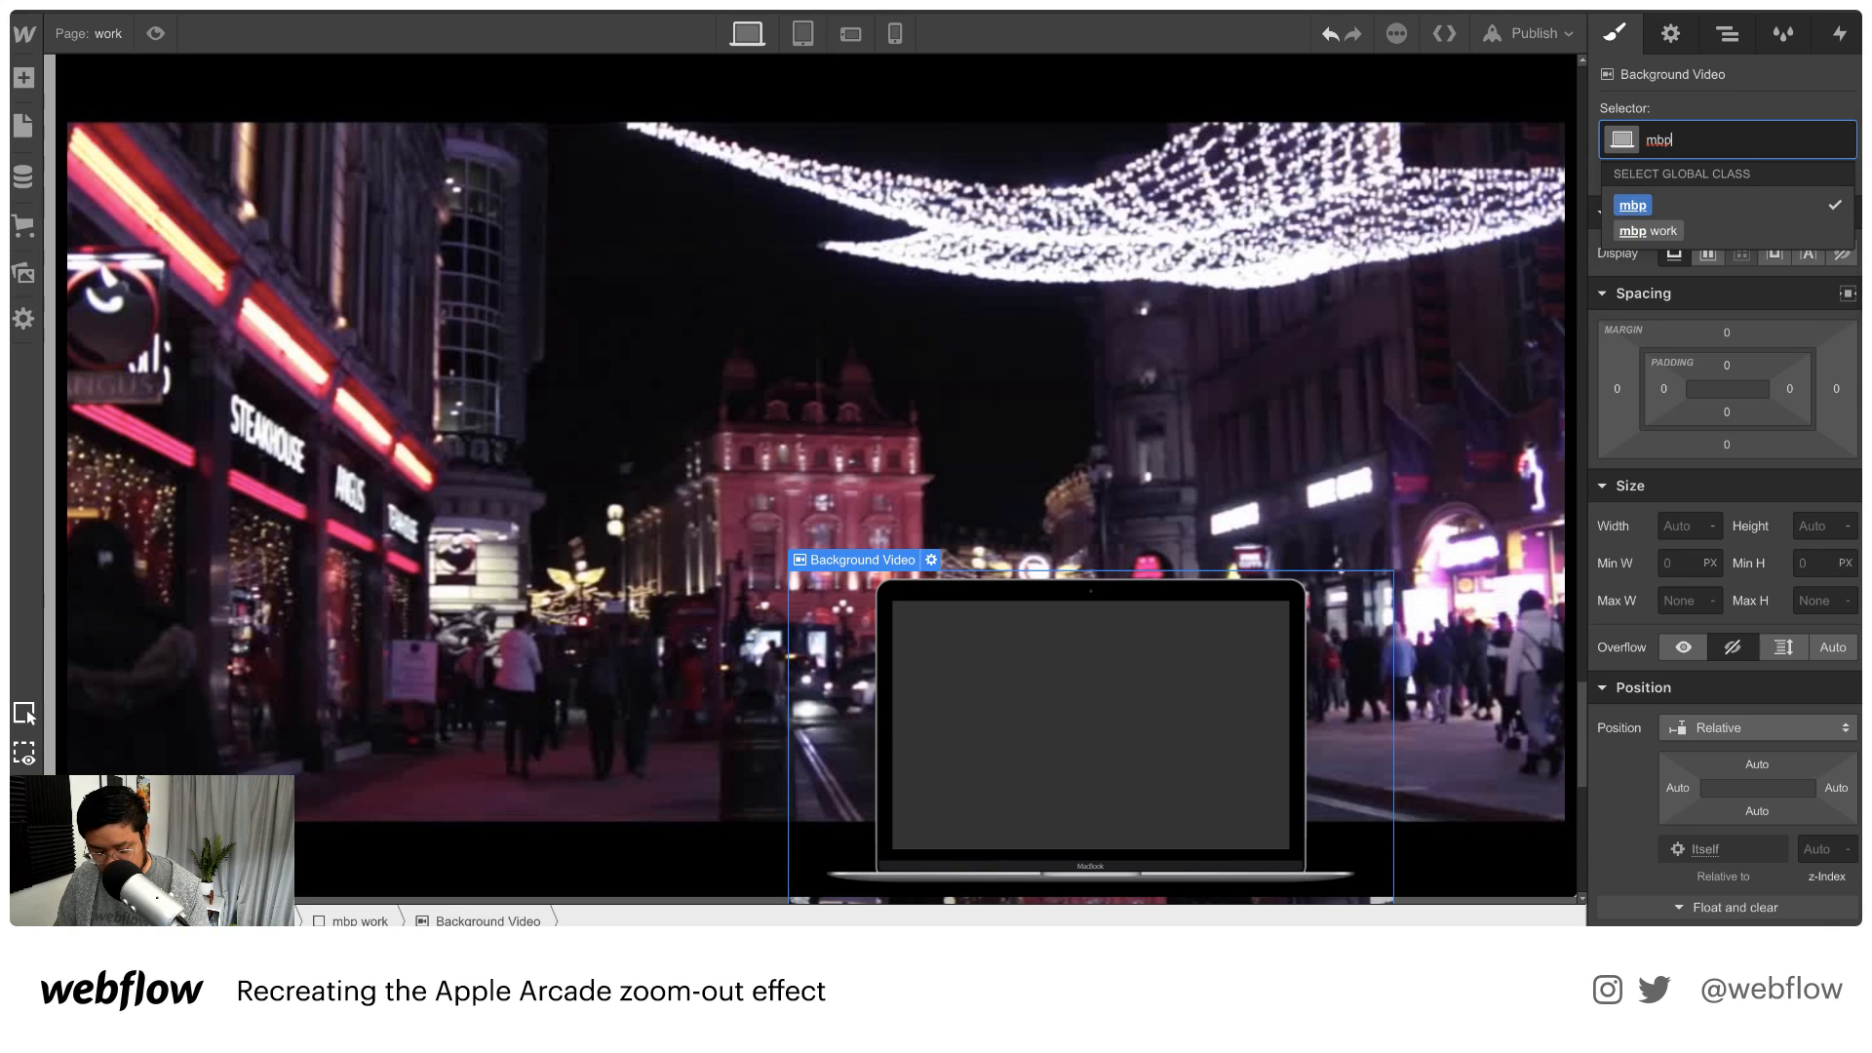
pyautogui.write(' video')
pyautogui.press('Return')
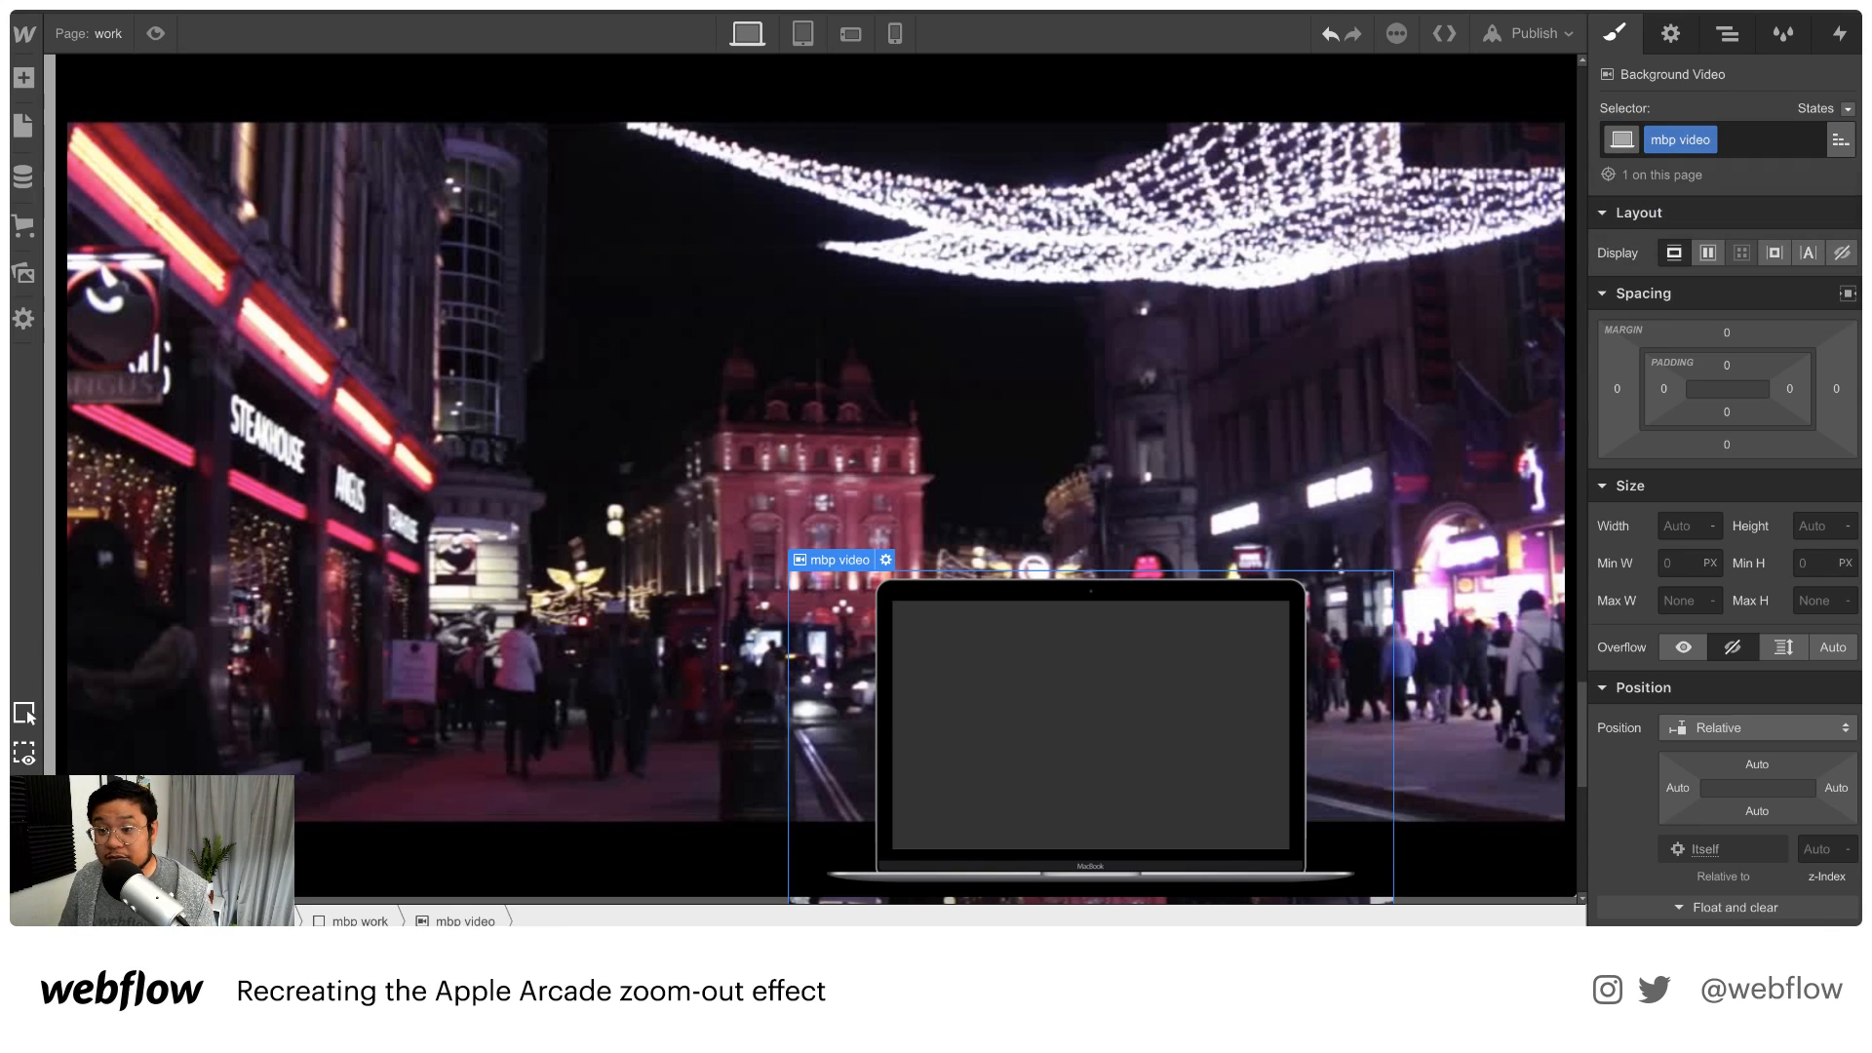
# Set the mbp video's height to 100%
pyautogui.scroll(-1, 1770, 705)
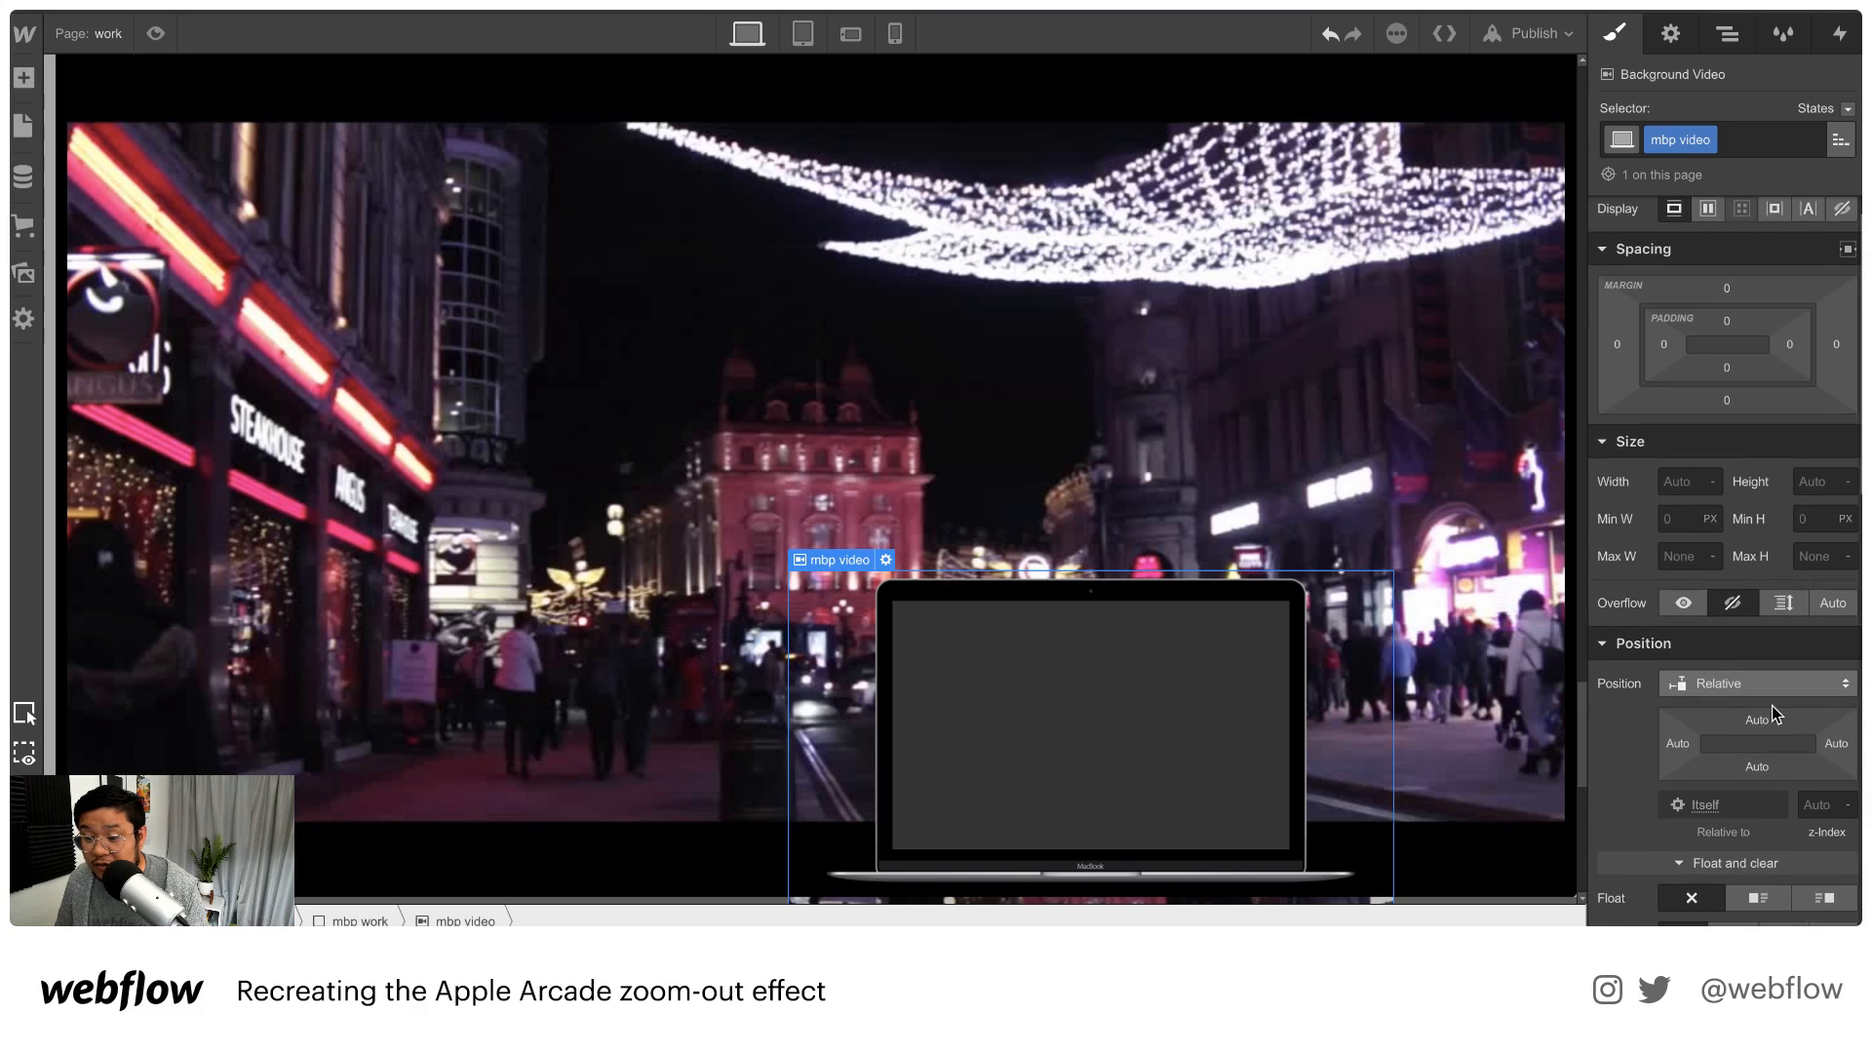
pyautogui.click(1812, 801)
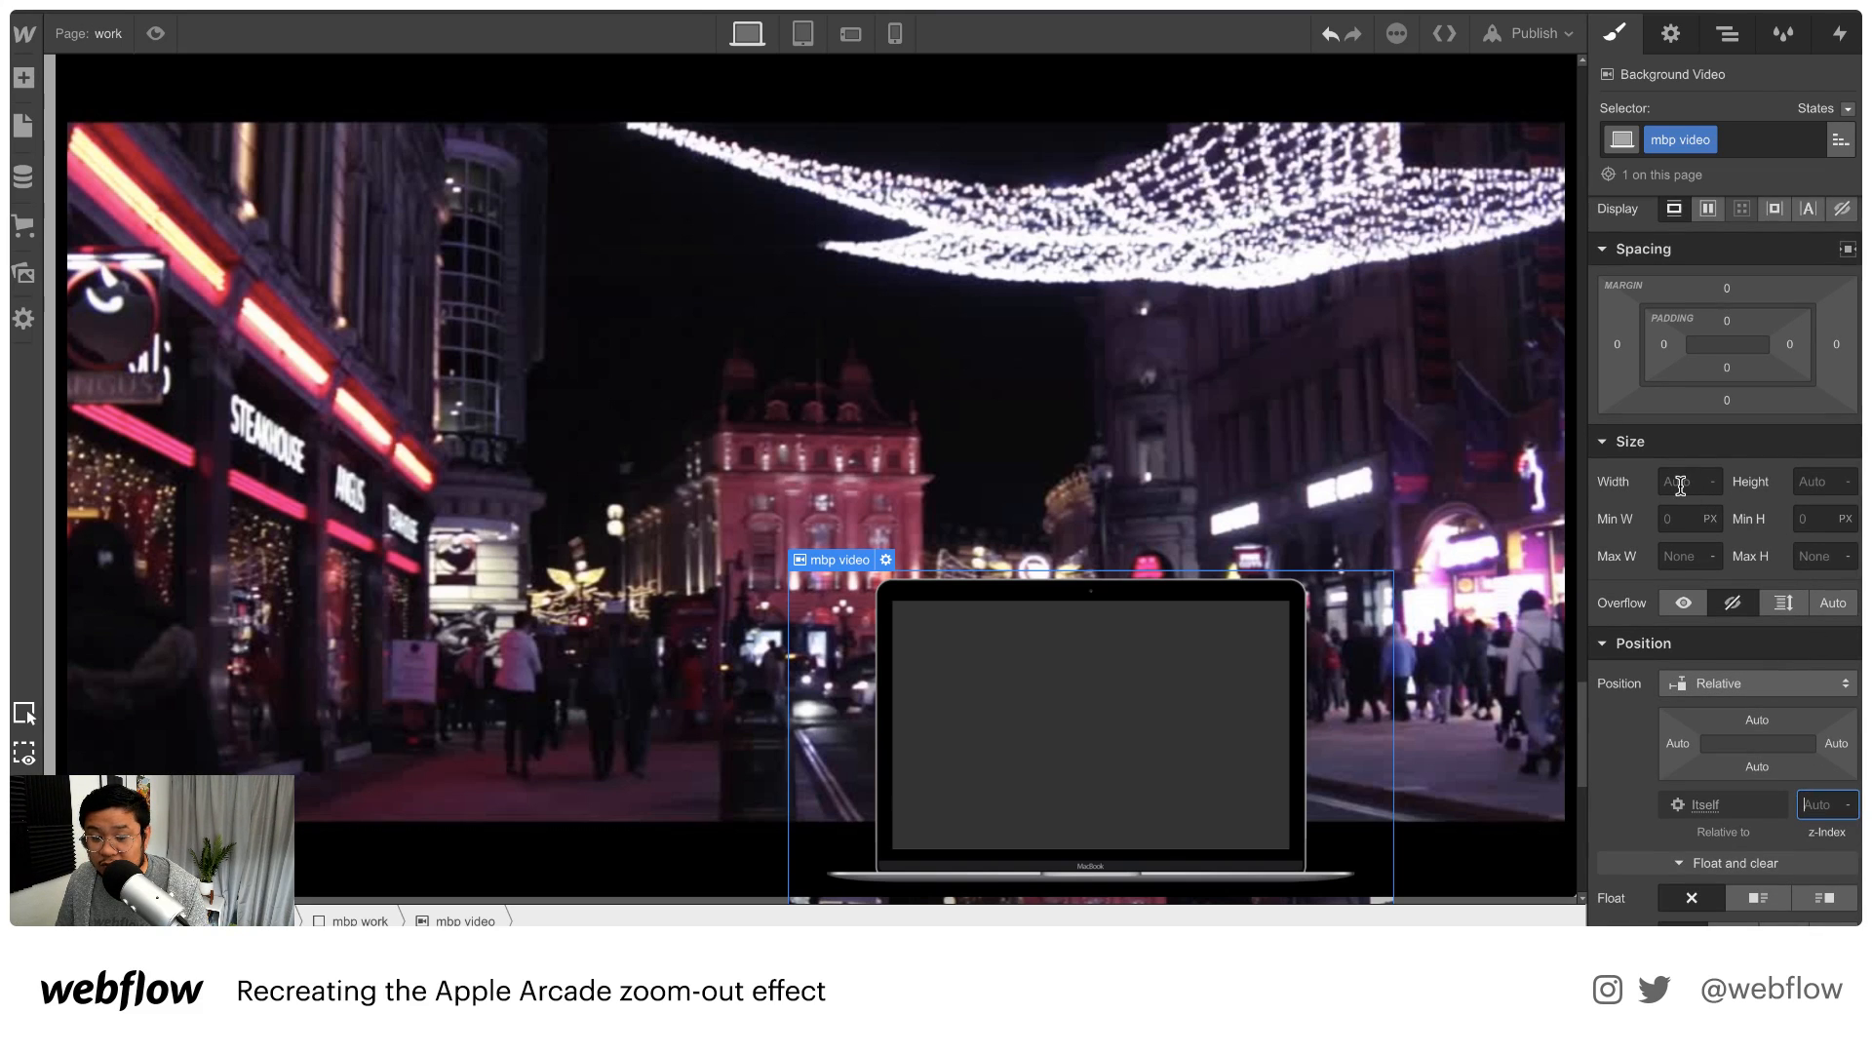
pyautogui.click(1816, 483)
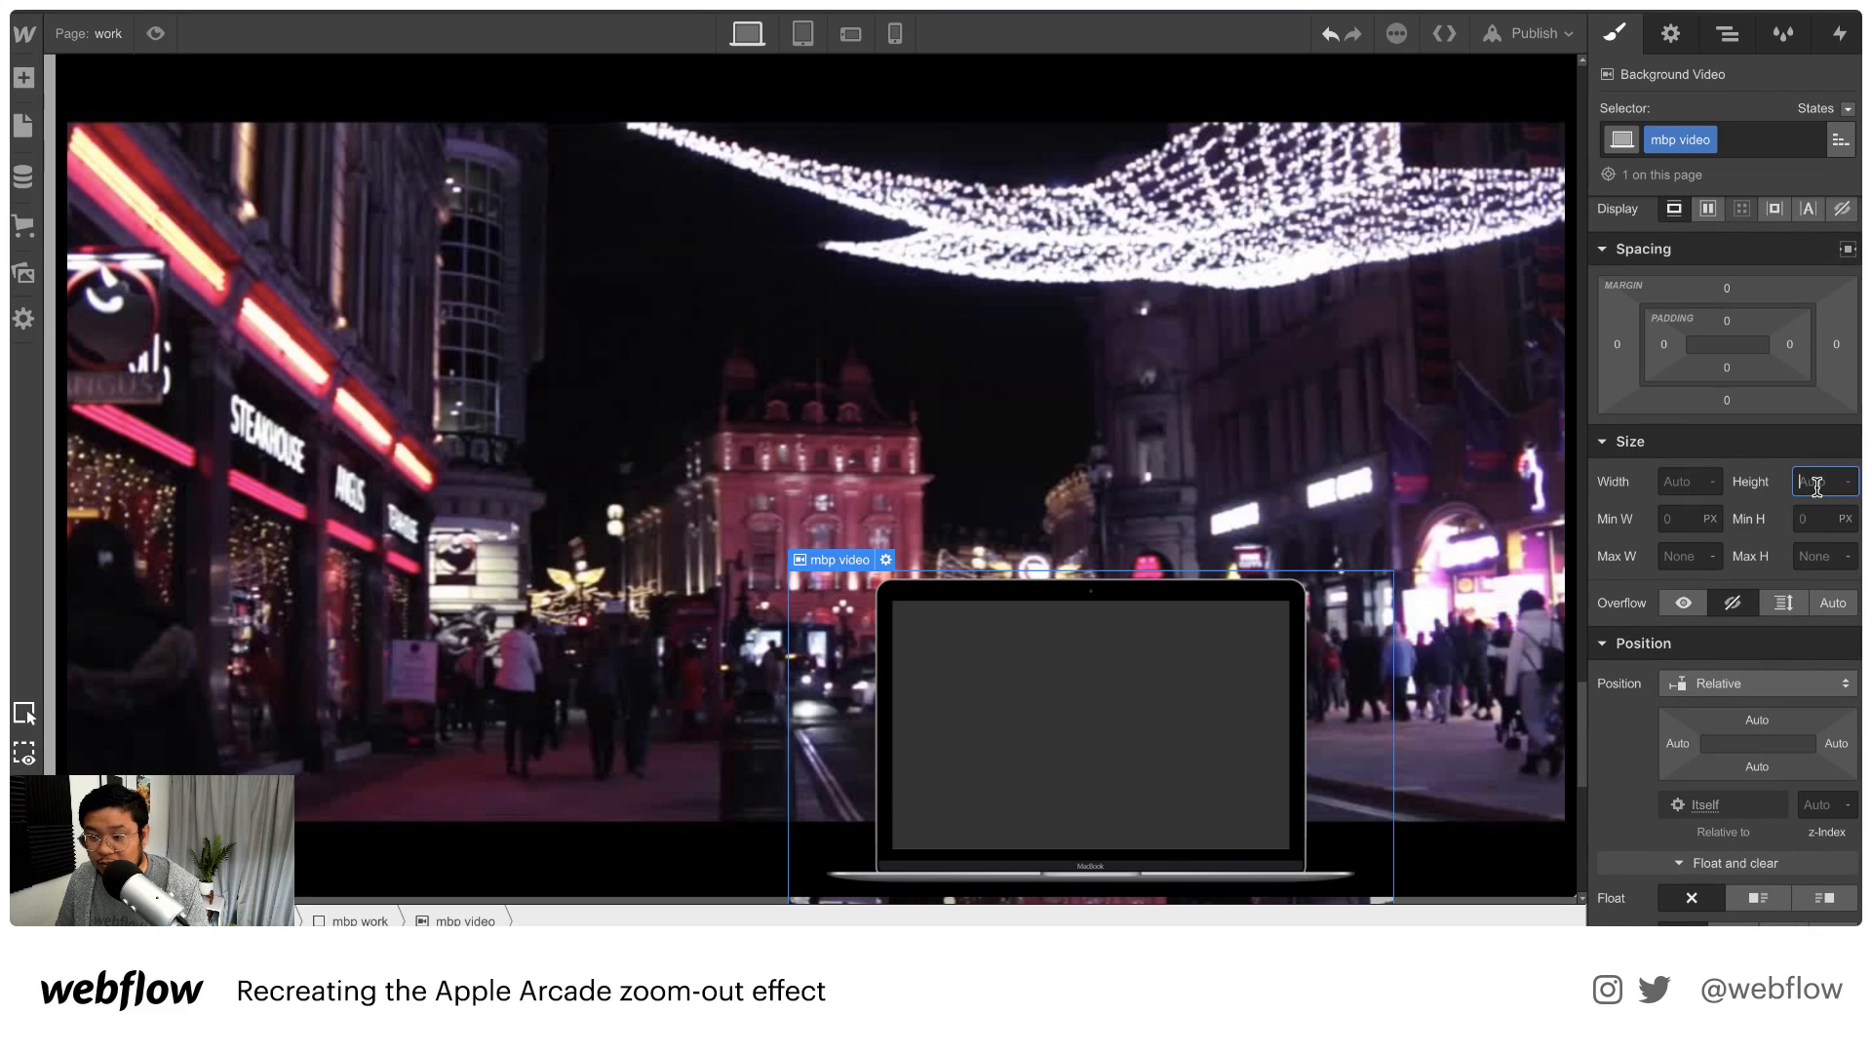
pyautogui.write('100%')
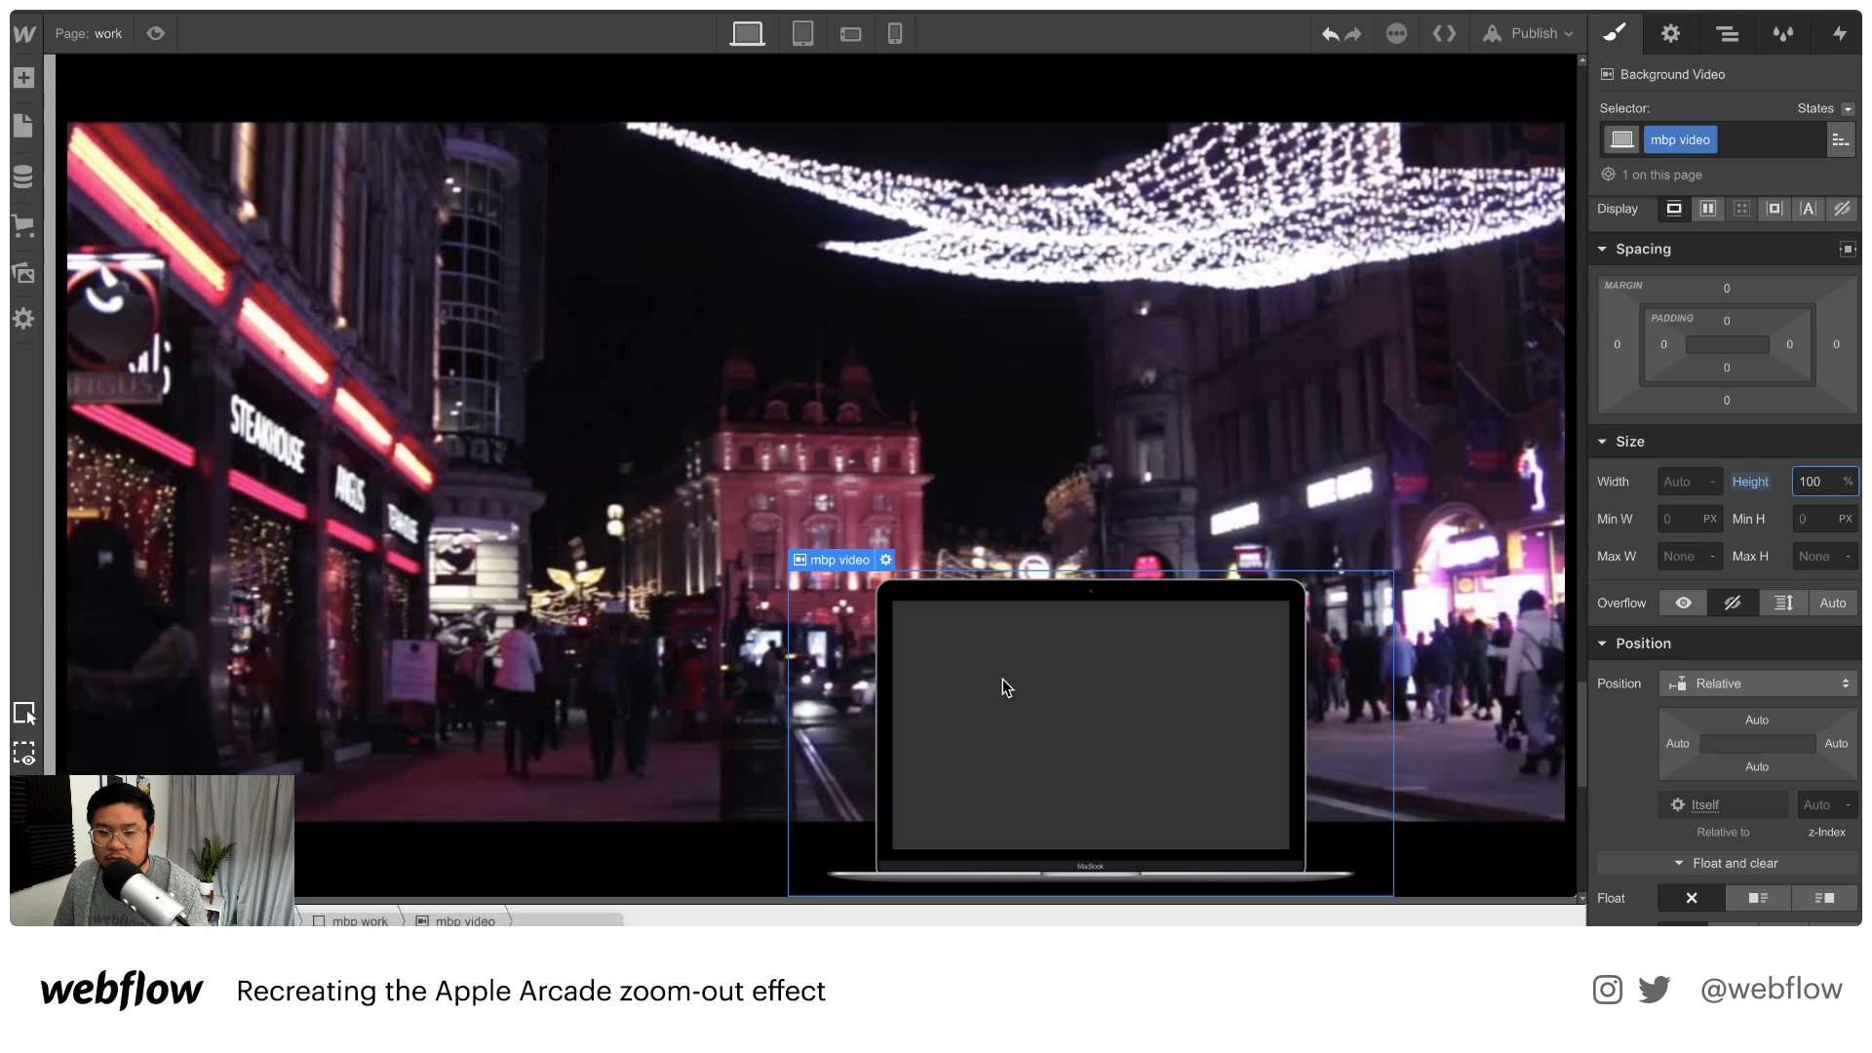
# Raise the mbp video above the MacBook image with a z-index of 1, toggling it back to Auto once to compare
pyautogui.scroll(-5, 1086, 686)
pyautogui.click(1819, 804)
pyautogui.write('1')
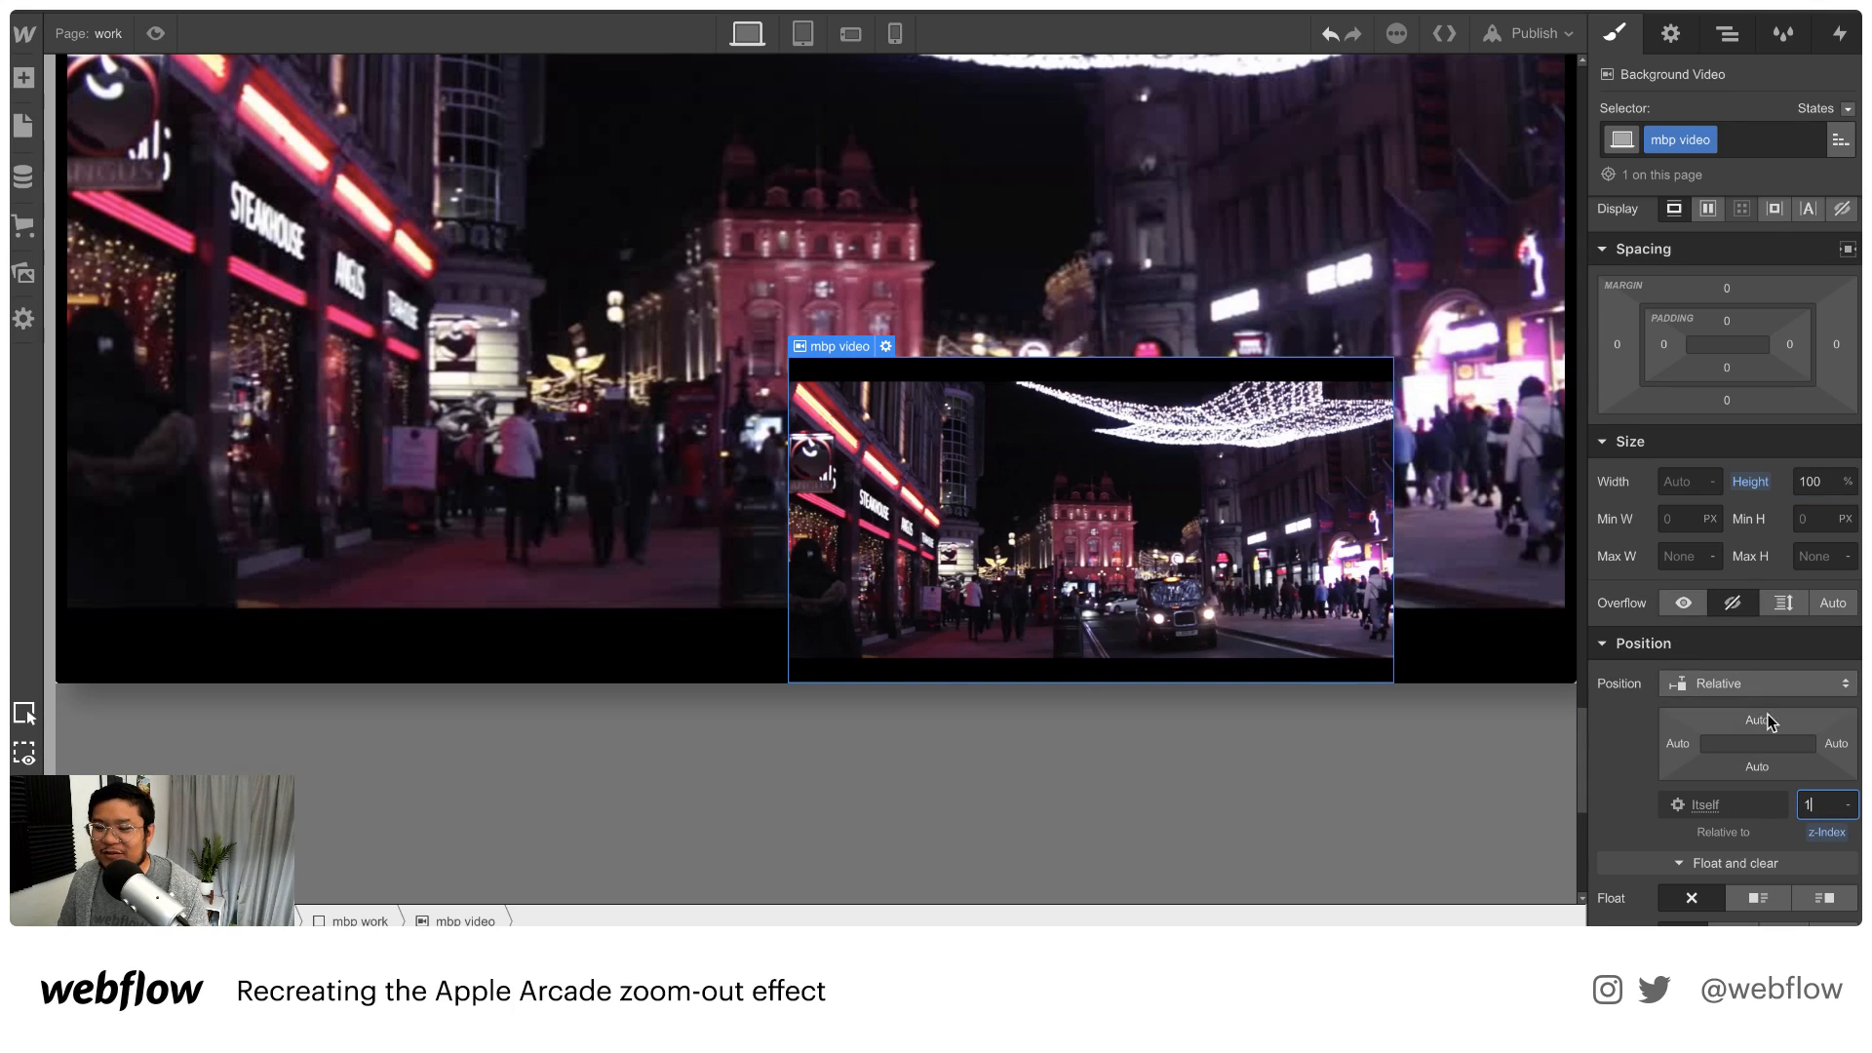
pyautogui.press('BackSpace')
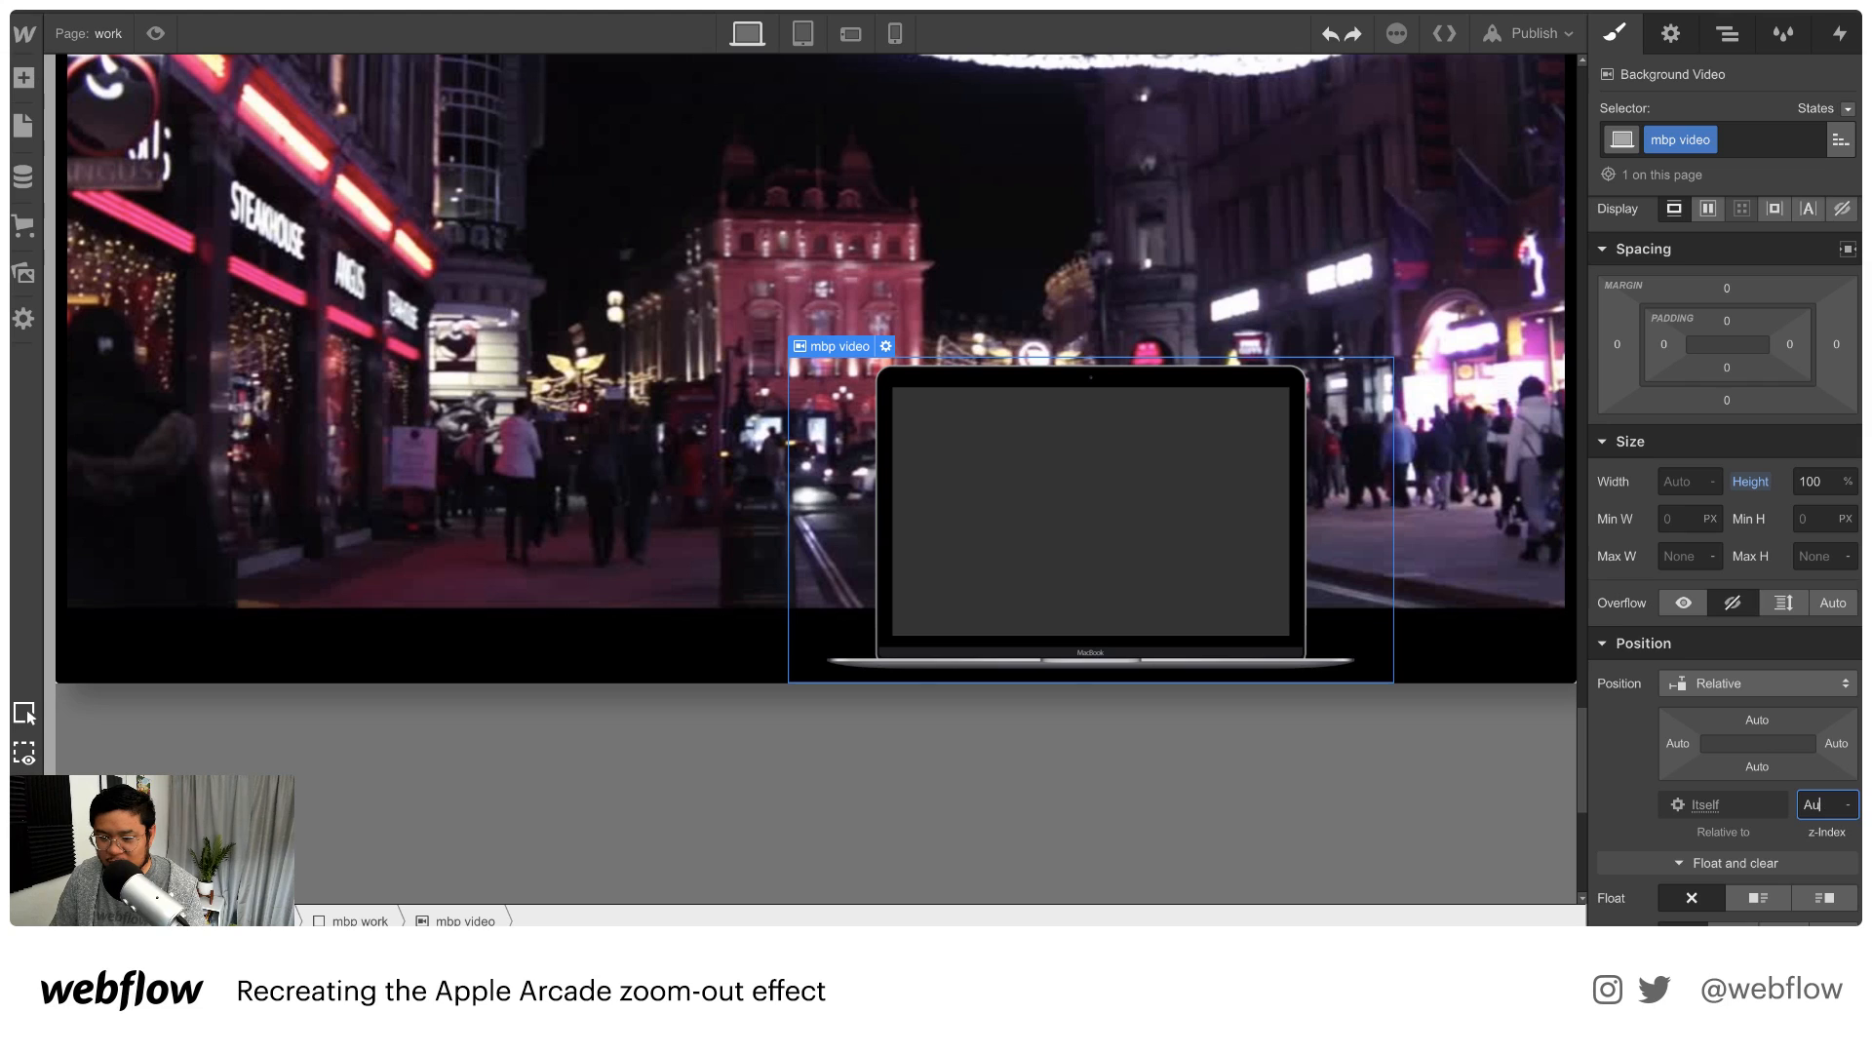
pyautogui.write('1')
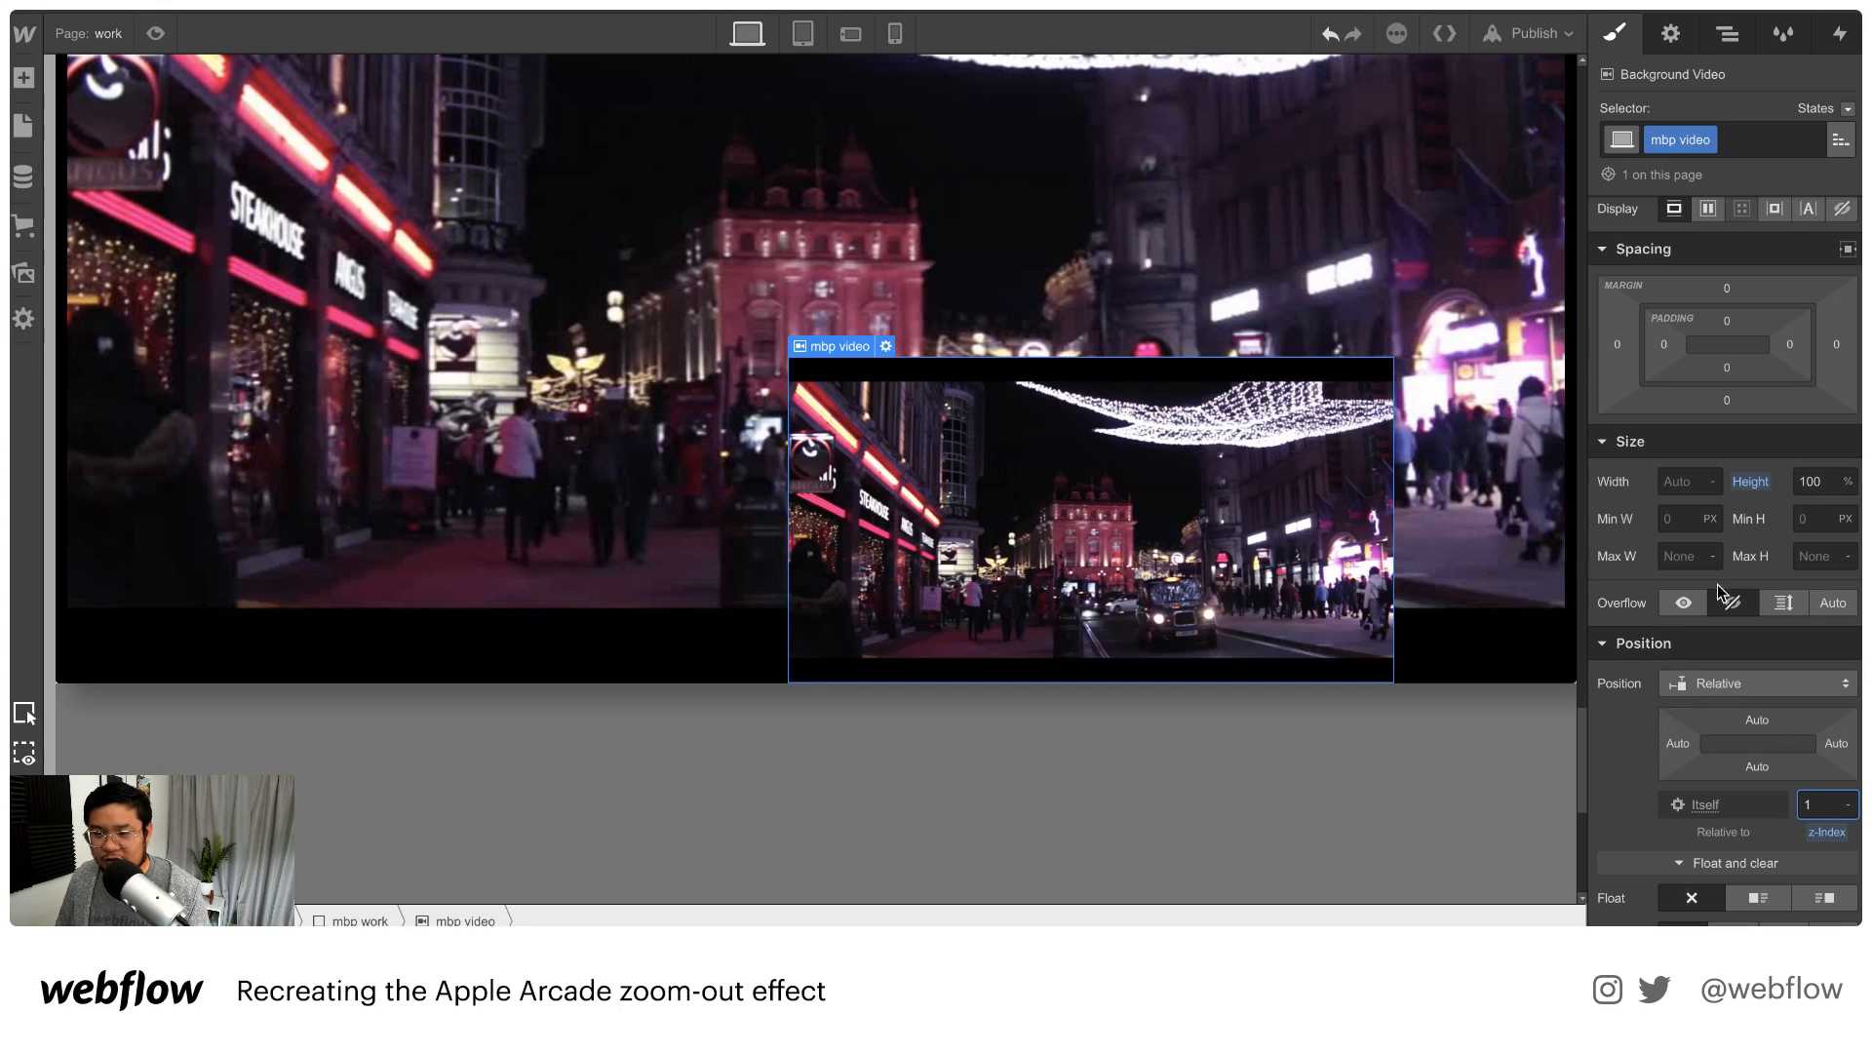
# Change the mbp video's height to a fixed 200 px
pyautogui.click(1828, 482)
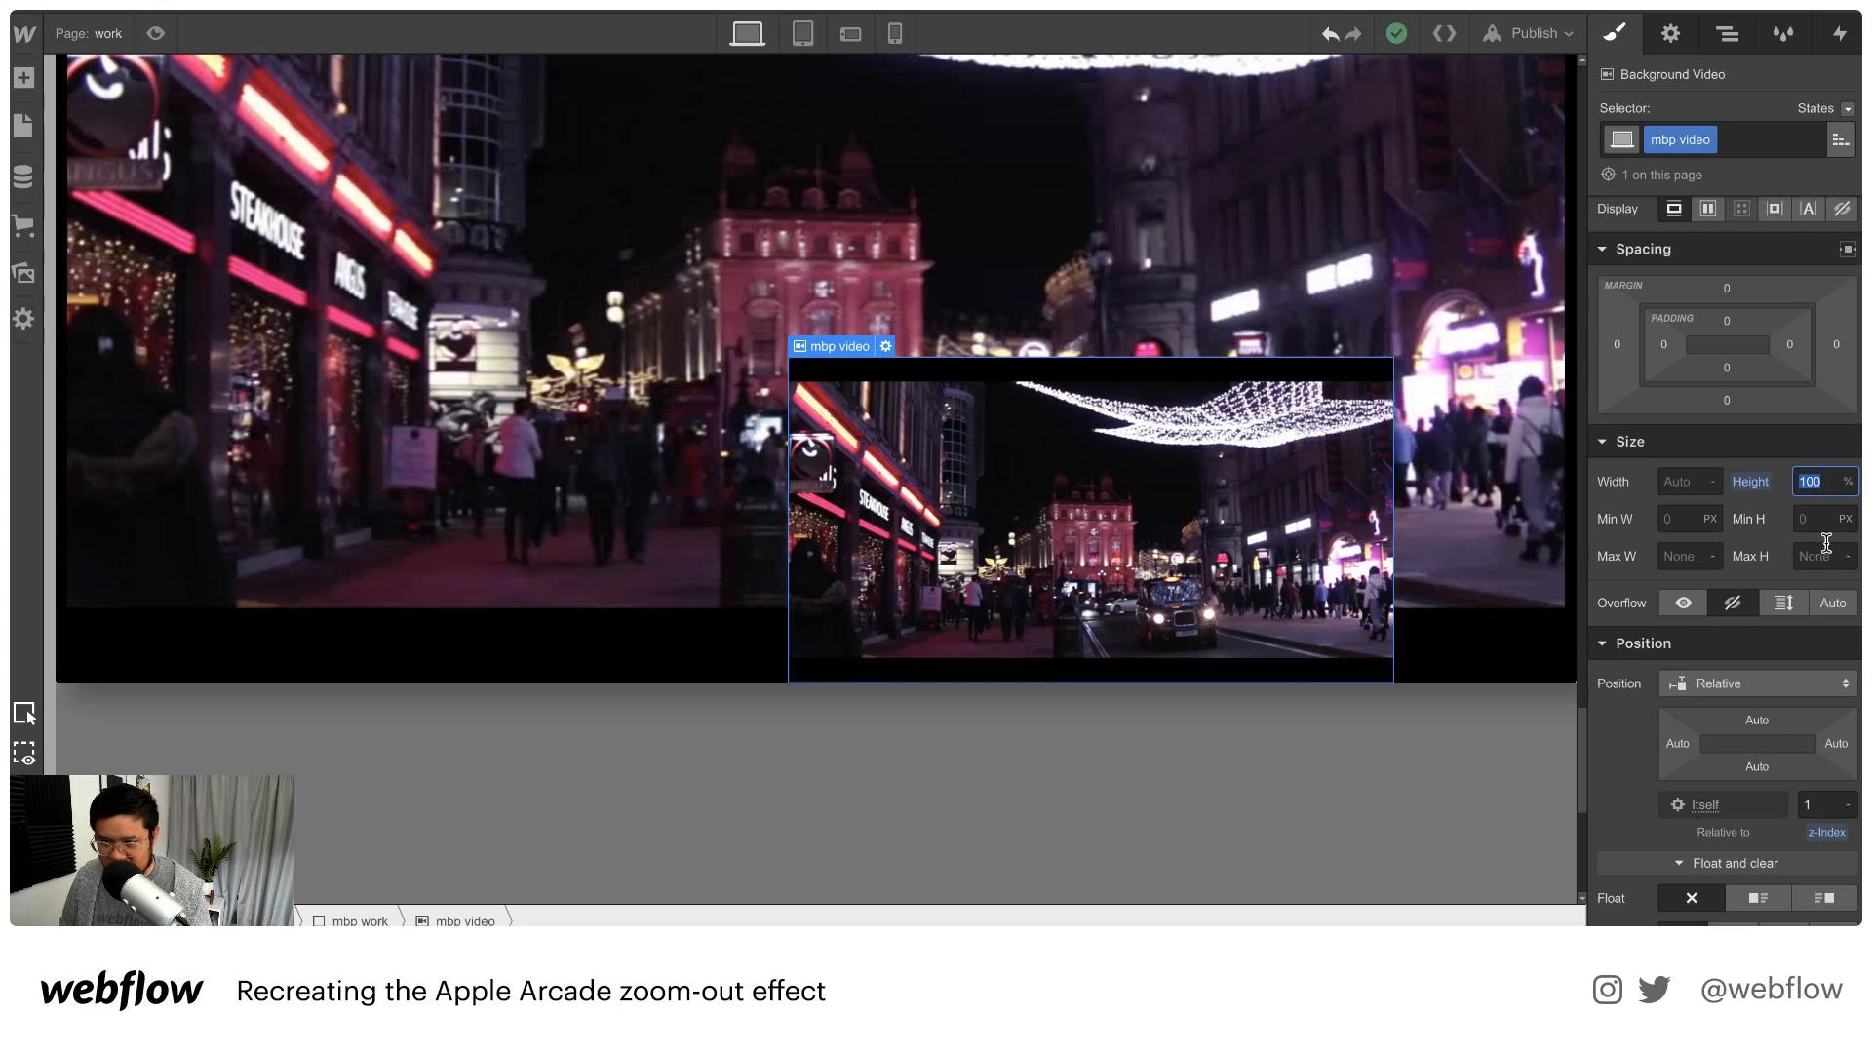
pyautogui.write('300')
pyautogui.hotkey('shift', 'Down')
pyautogui.hotkey('shift', 'Down')
pyautogui.hotkey('shift', 'Down')
pyautogui.hotkey('shift', 'Down')
pyautogui.hotkey('shift', 'Down')
pyautogui.hotkey('shift', 'Down')
pyautogui.hotkey('shift', 'Down')
pyautogui.hotkey('shift', 'Down')
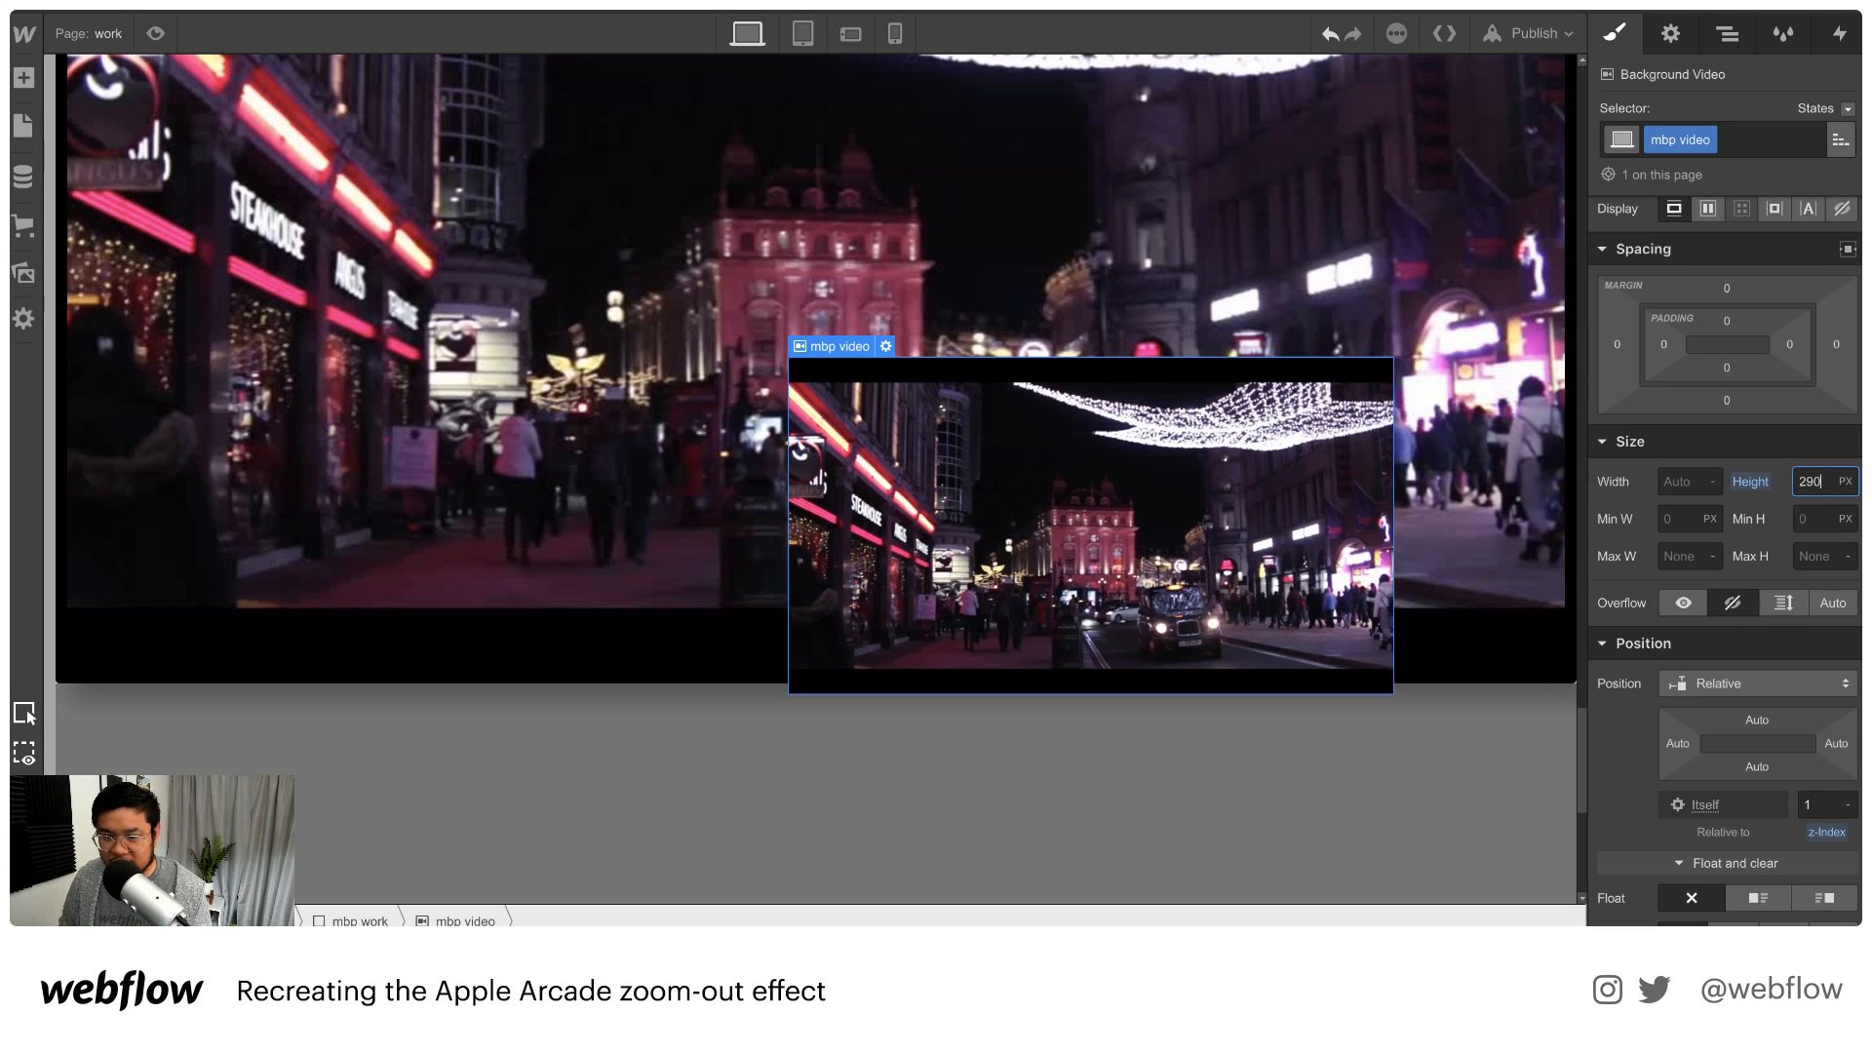
pyautogui.hotkey('shift', 'Up')
pyautogui.hotkey('shift', 'Up')
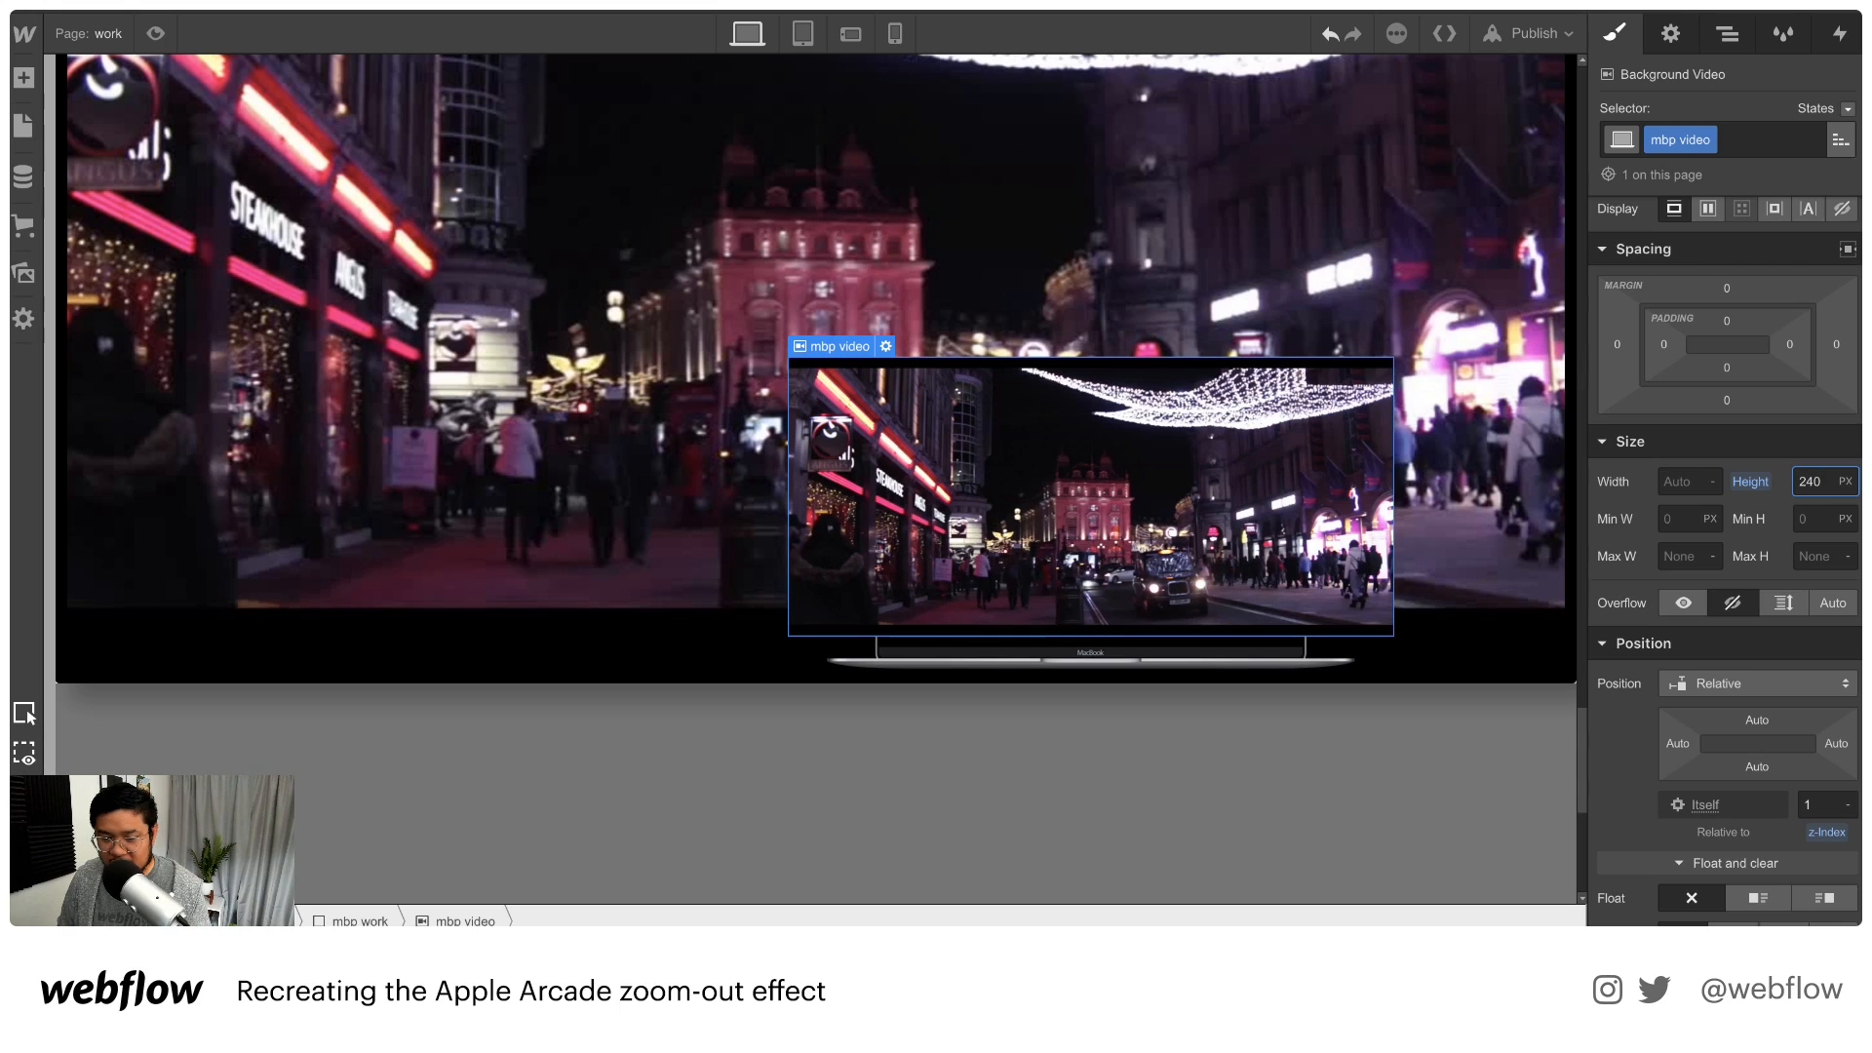
pyautogui.hotkey('shift', 'Down')
pyautogui.hotkey('shift', 'Down')
pyautogui.hotkey('shift', 'Down')
pyautogui.hotkey('shift', 'Down')
pyautogui.hotkey('shift', 'Down')
pyautogui.hotkey('shift', 'Up')
# Set the mbp video's width to 71% and centre it horizontally with automatic side margins
pyautogui.click(1688, 481)
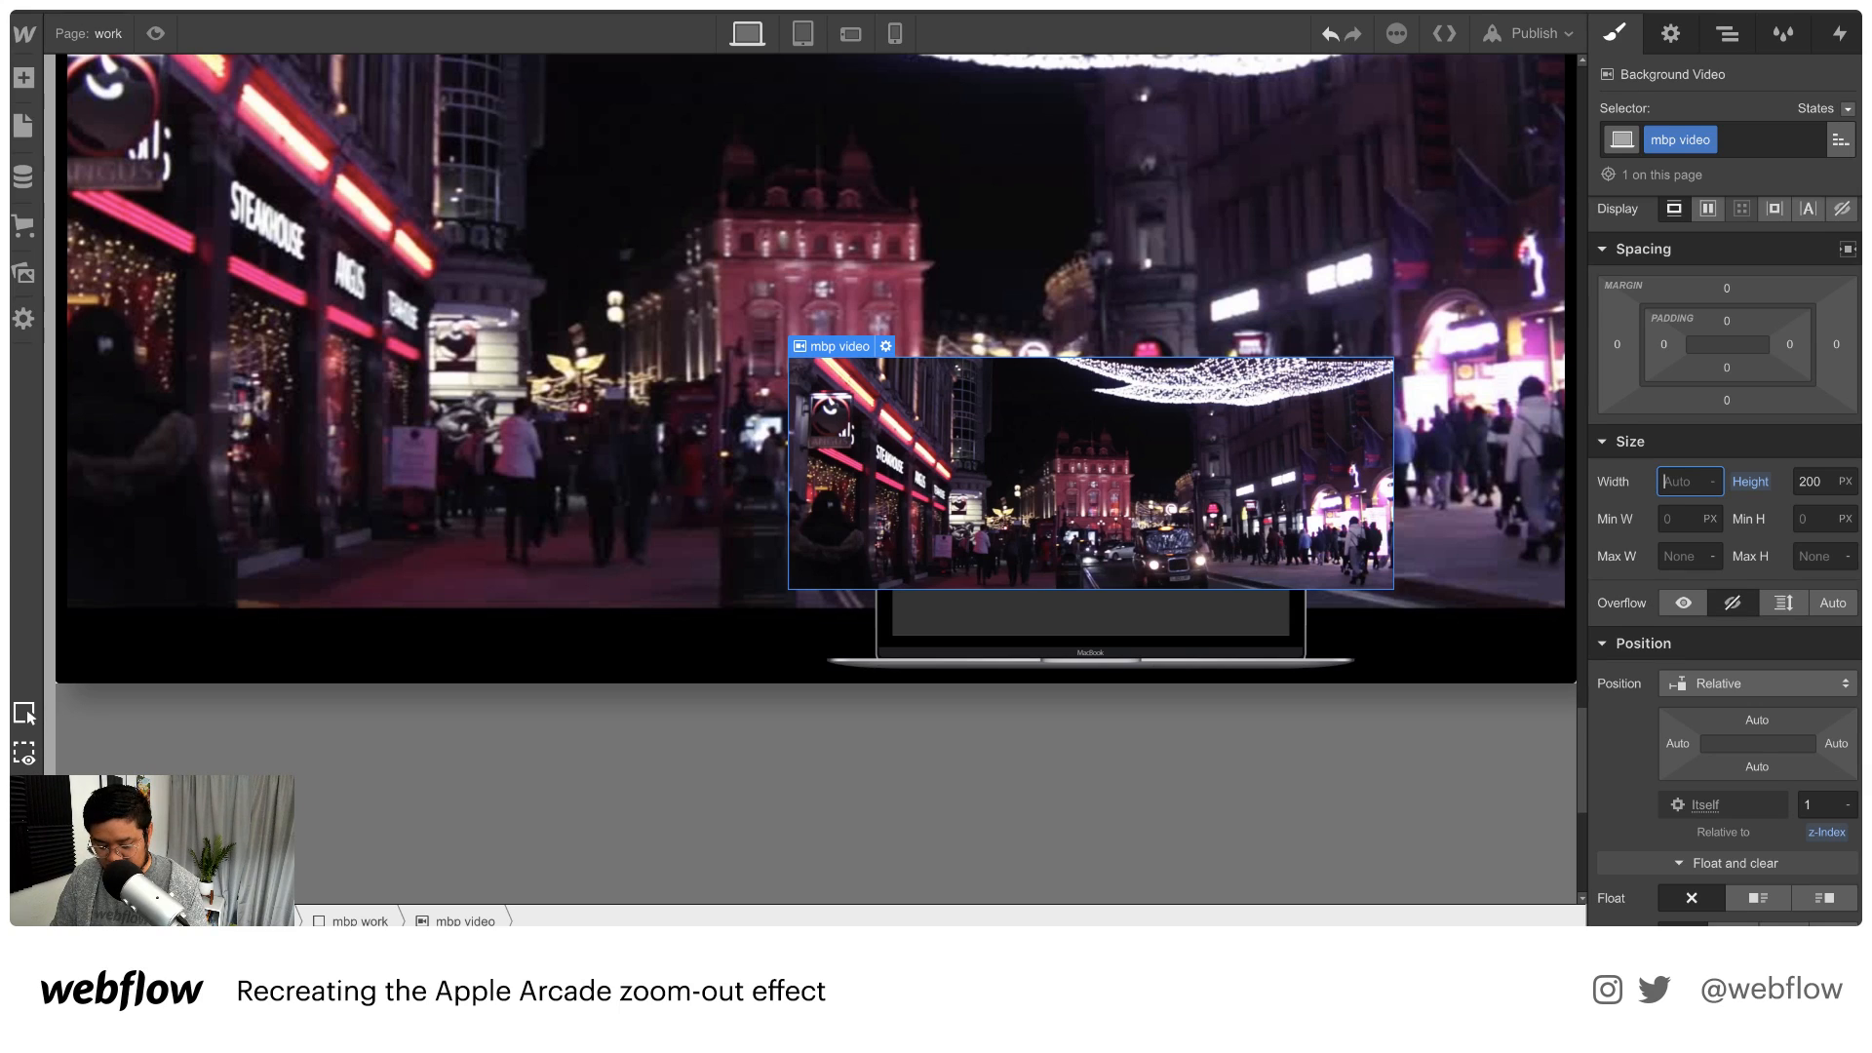
pyautogui.write('80')
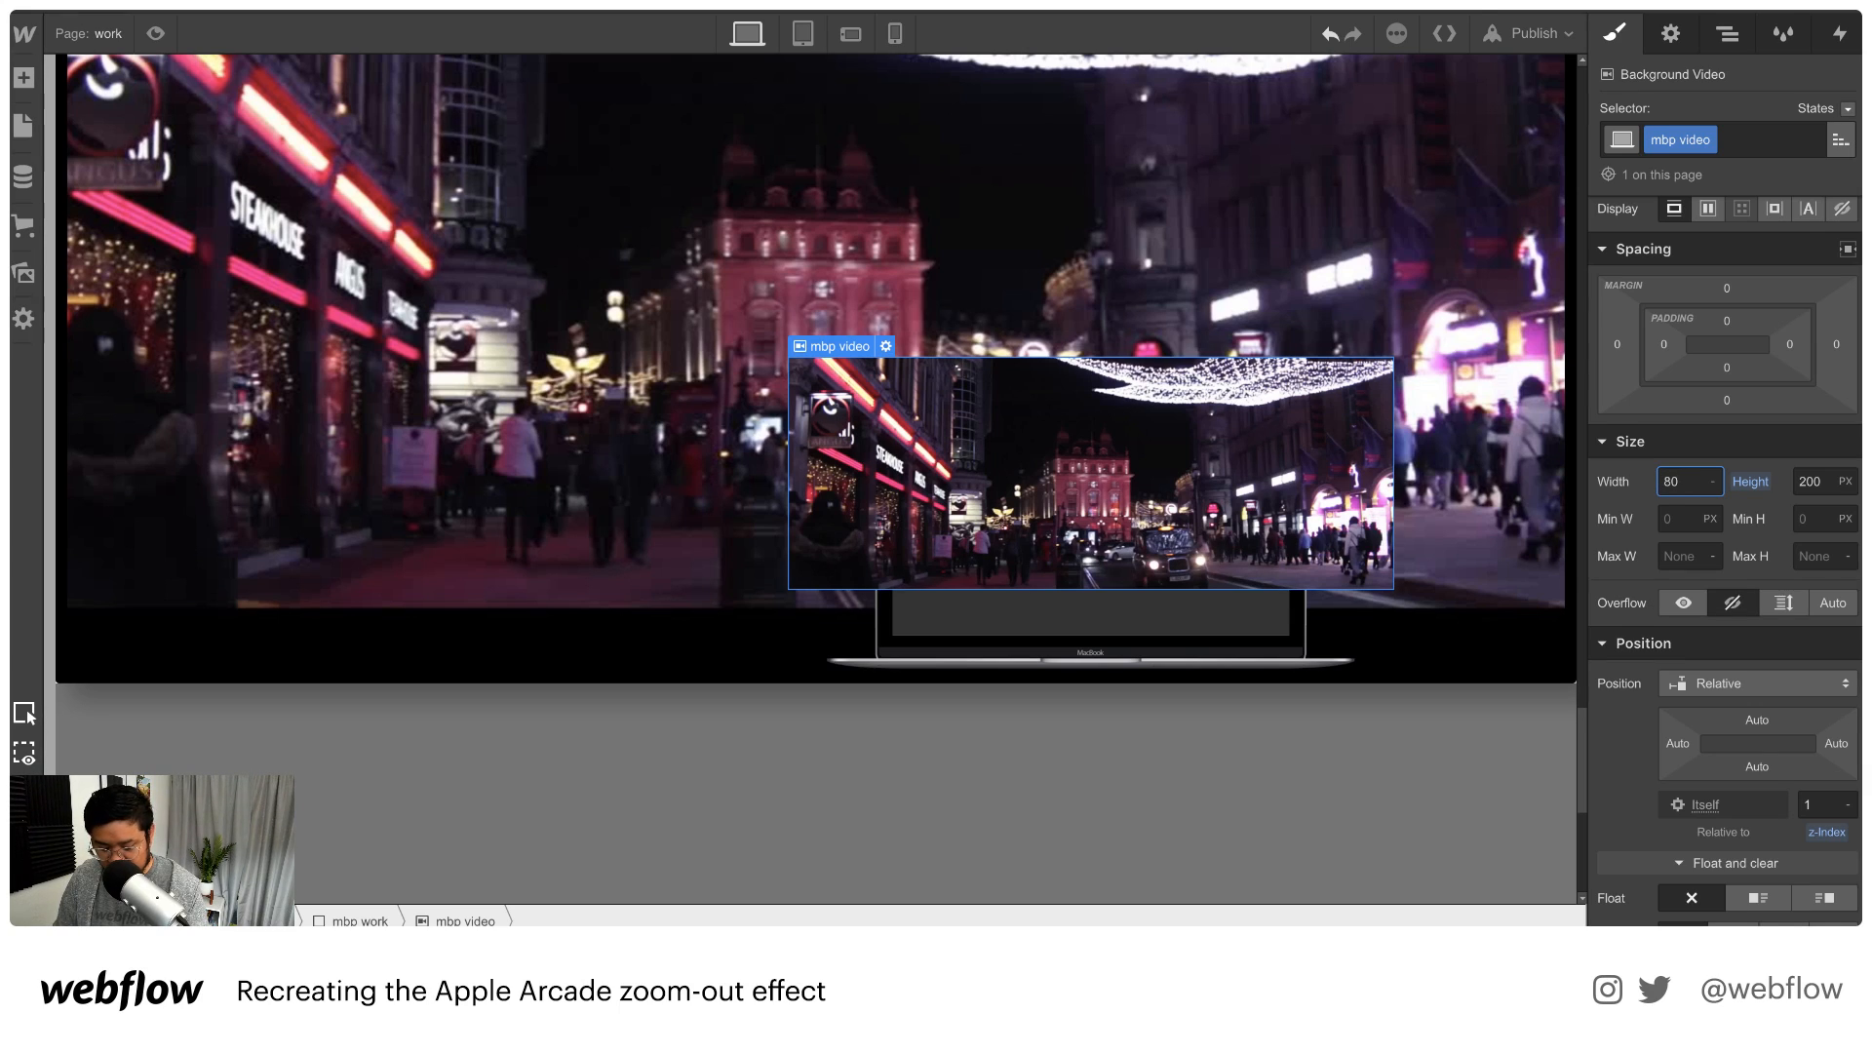
pyautogui.write('%')
pyautogui.hotkey('shift', 'Down')
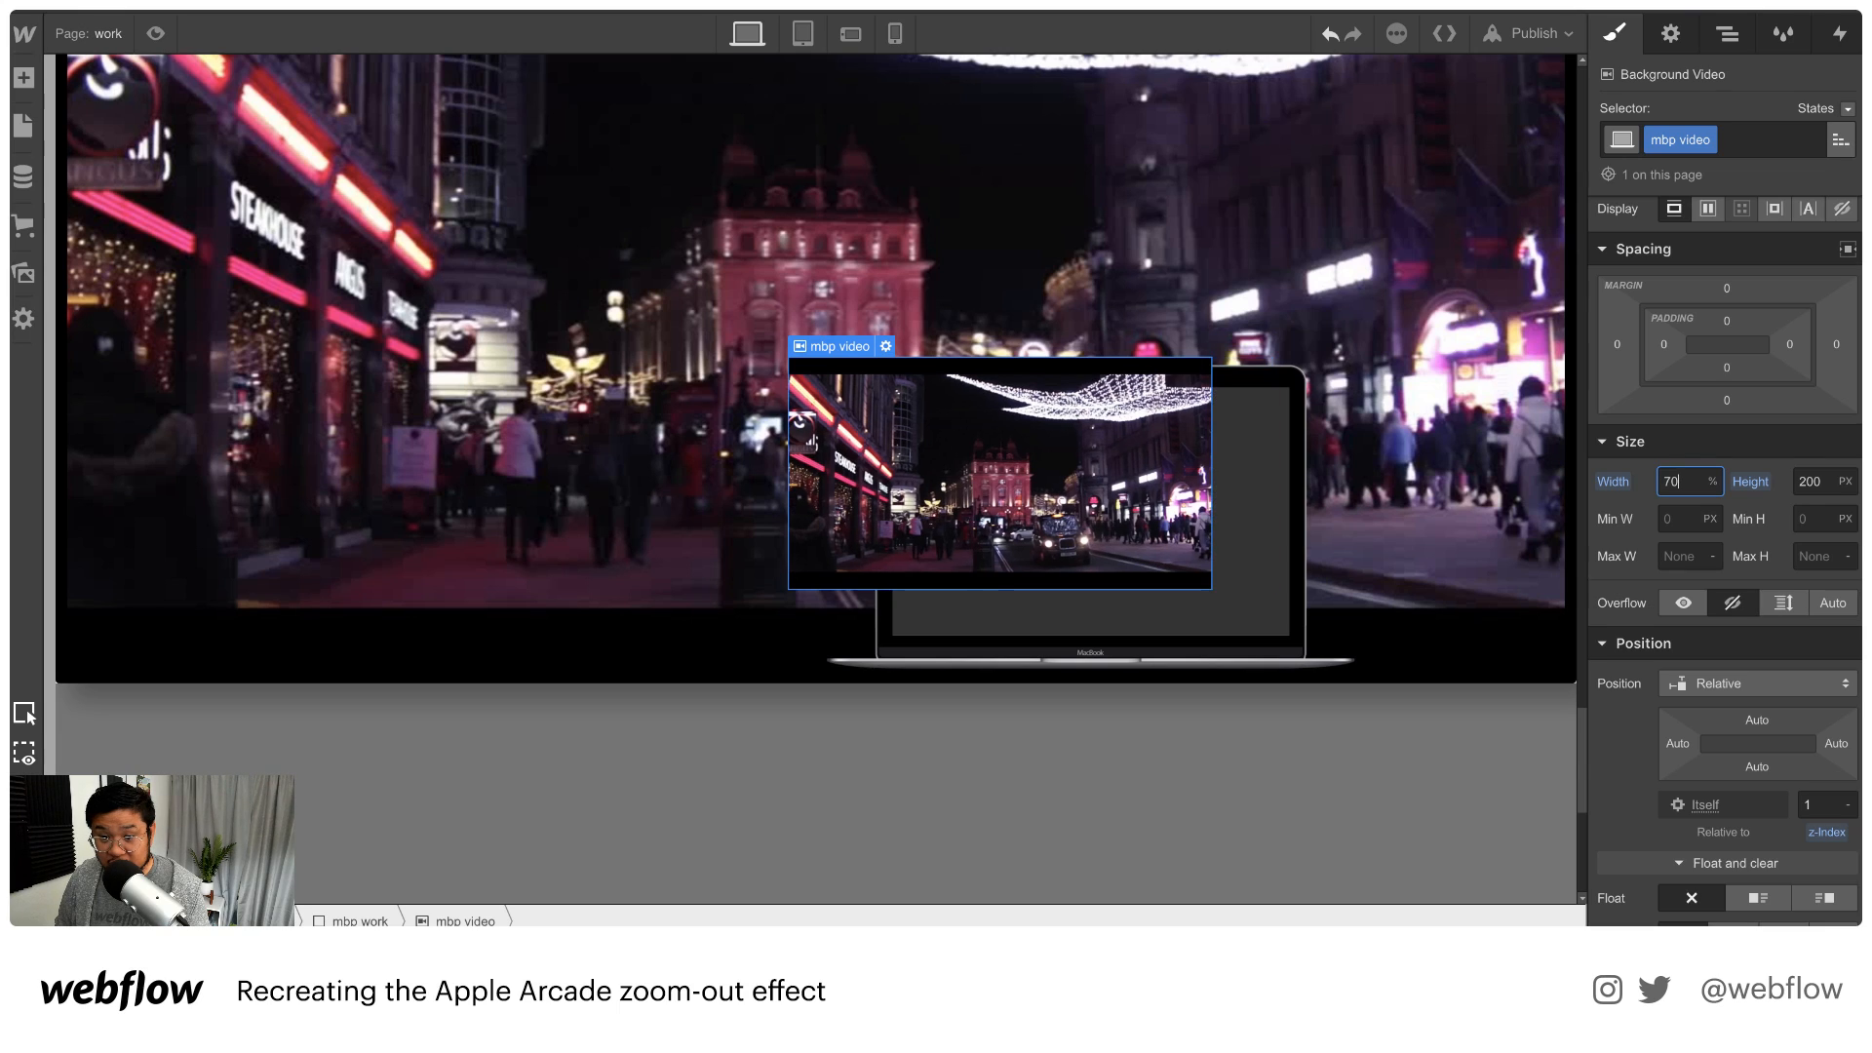
pyautogui.press('Up')
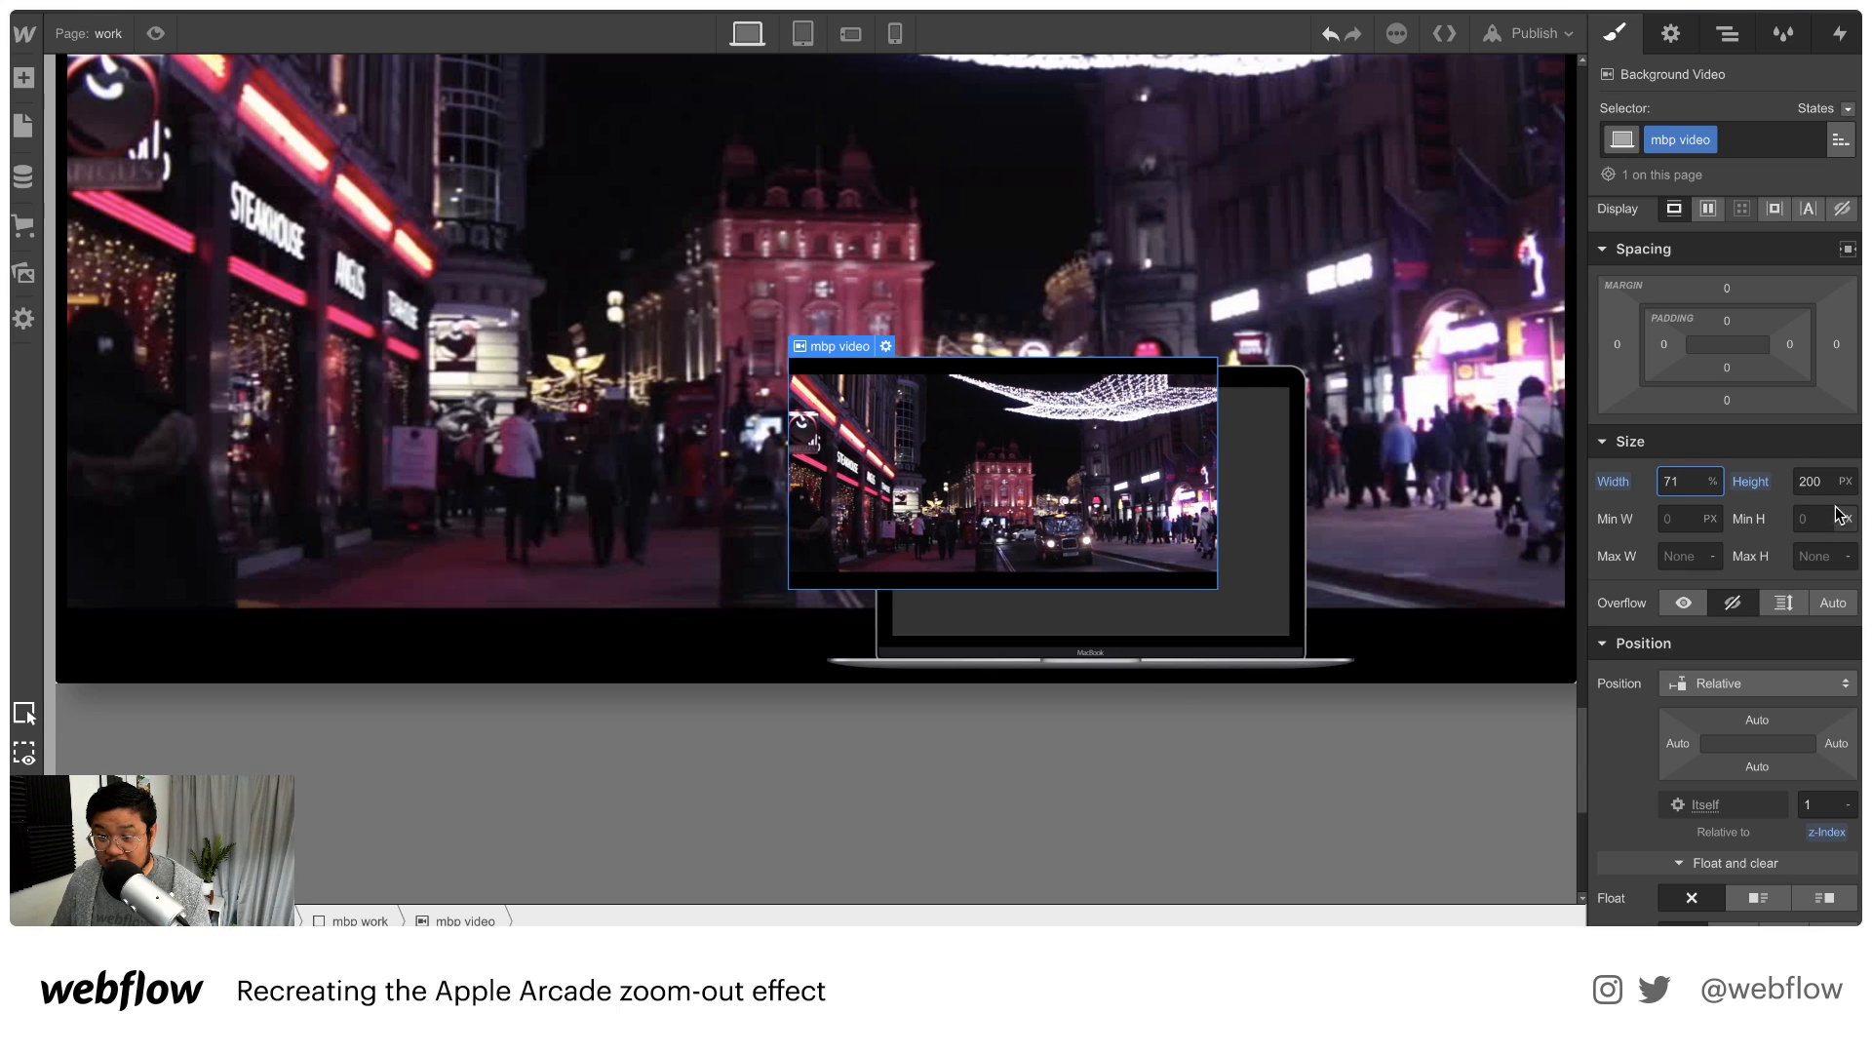
pyautogui.click(1848, 250)
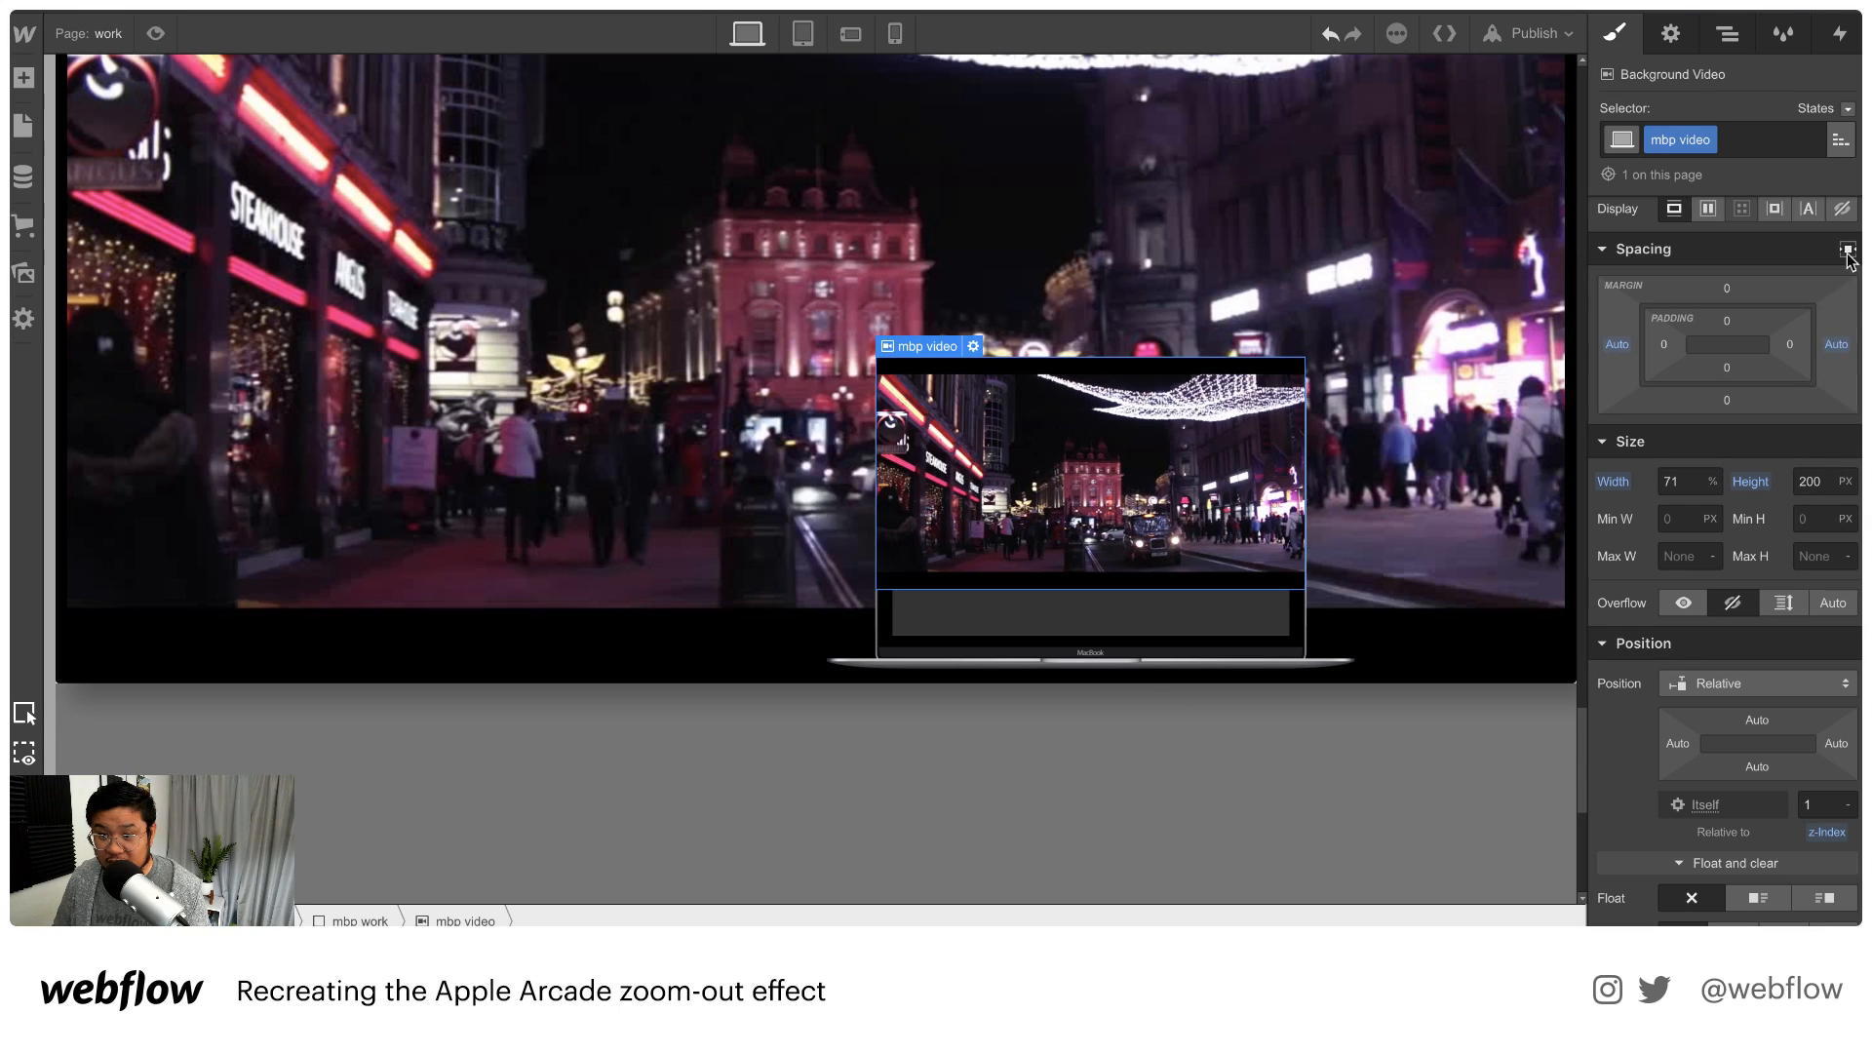
# Narrow the mbp video to 66% width so it fits the MacBook's screen
pyautogui.click(1687, 479)
pyautogui.press('Down')
pyautogui.press('Down')
pyautogui.press('Down')
pyautogui.press('Down')
pyautogui.press('Down')
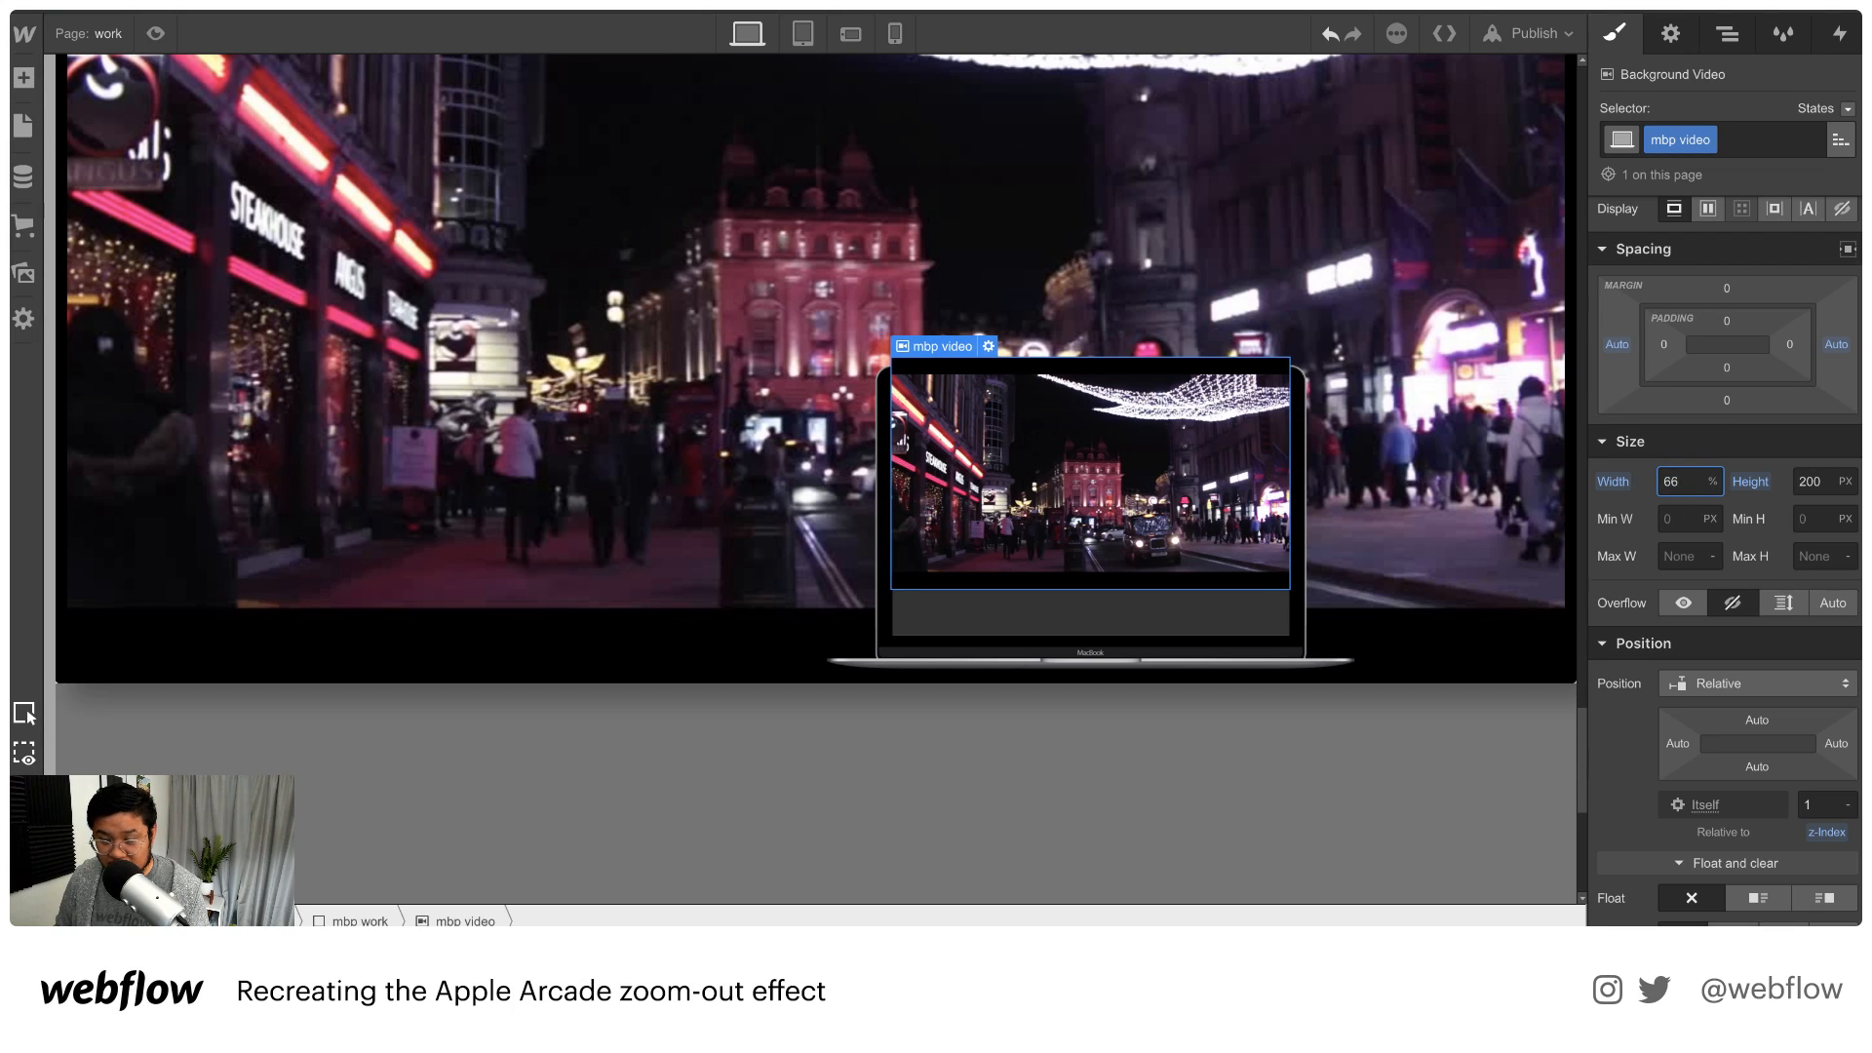
# Set the mbp video's width to 65.5% and lower it onto the MacBook screen with a 26 px top margin
pyautogui.write('5.5')
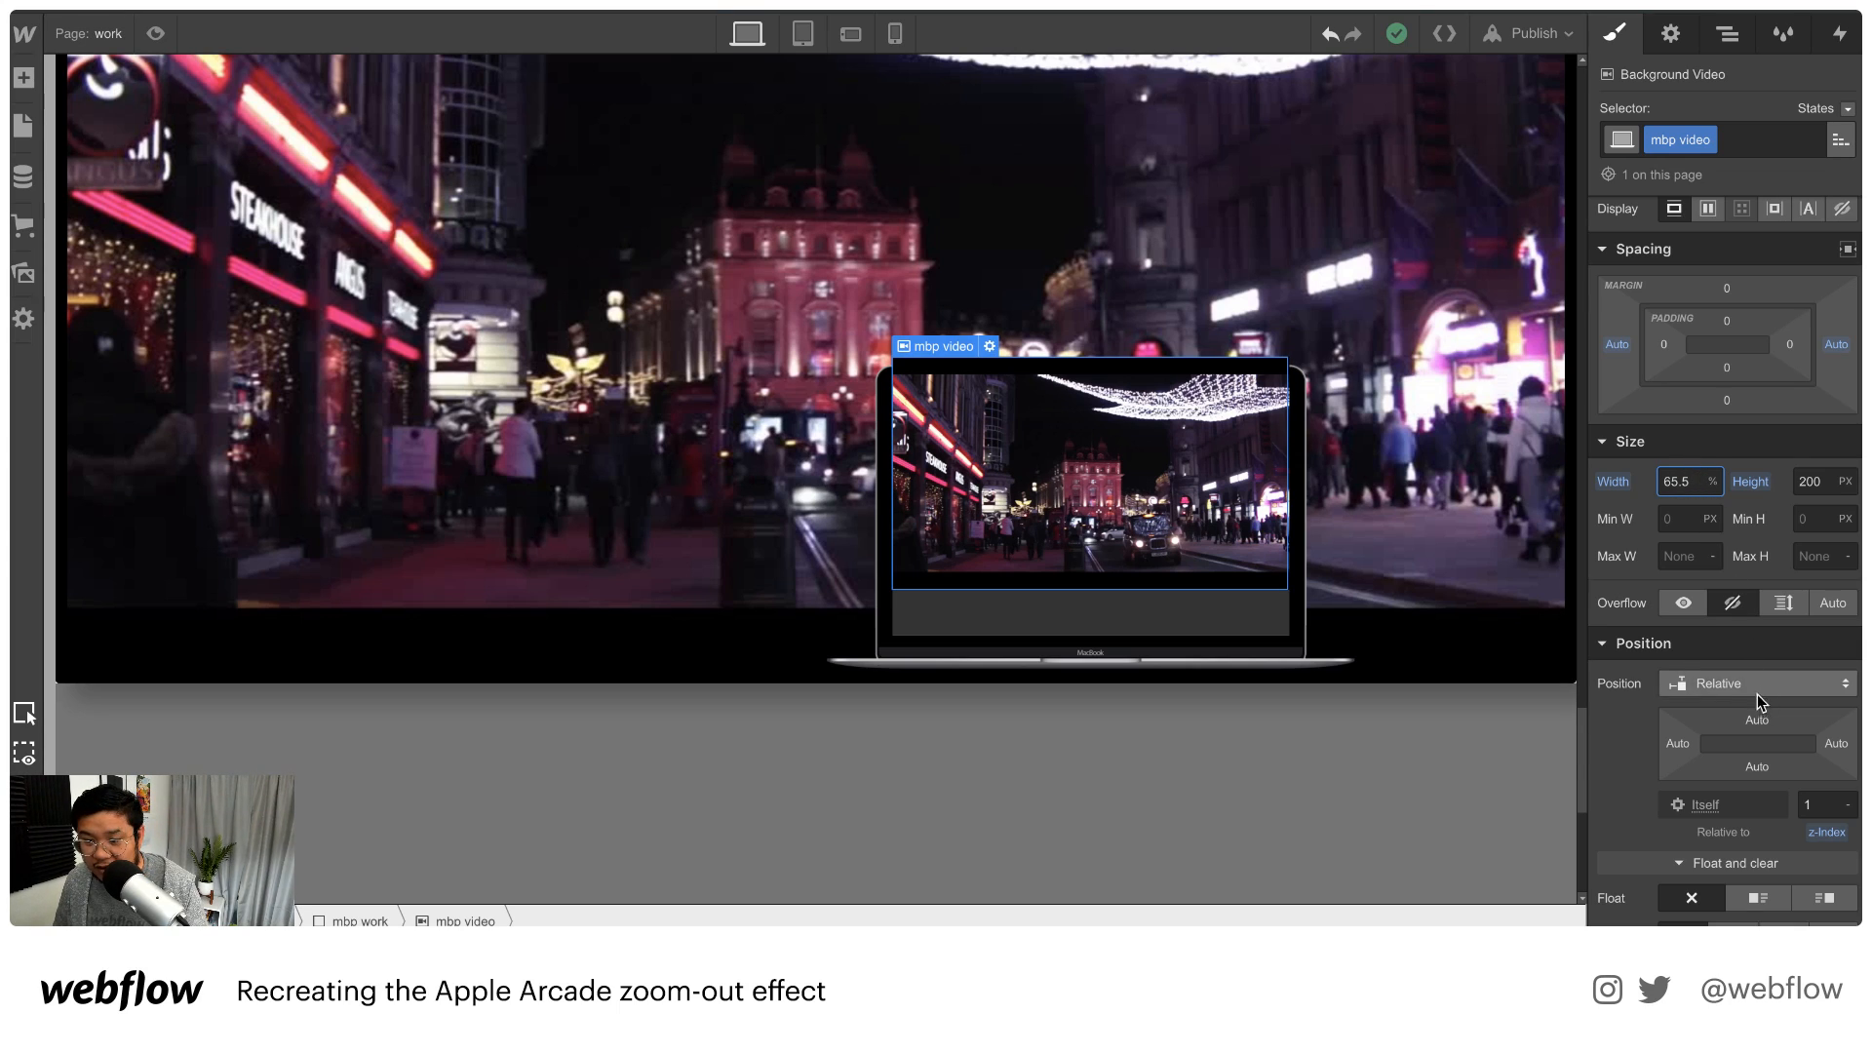
pyautogui.moveTo(1729, 289); pyautogui.dragTo(1734, 198)
# Increase the mbp video's height to 215 px and check the fit in page preview
pyautogui.click(1826, 482)
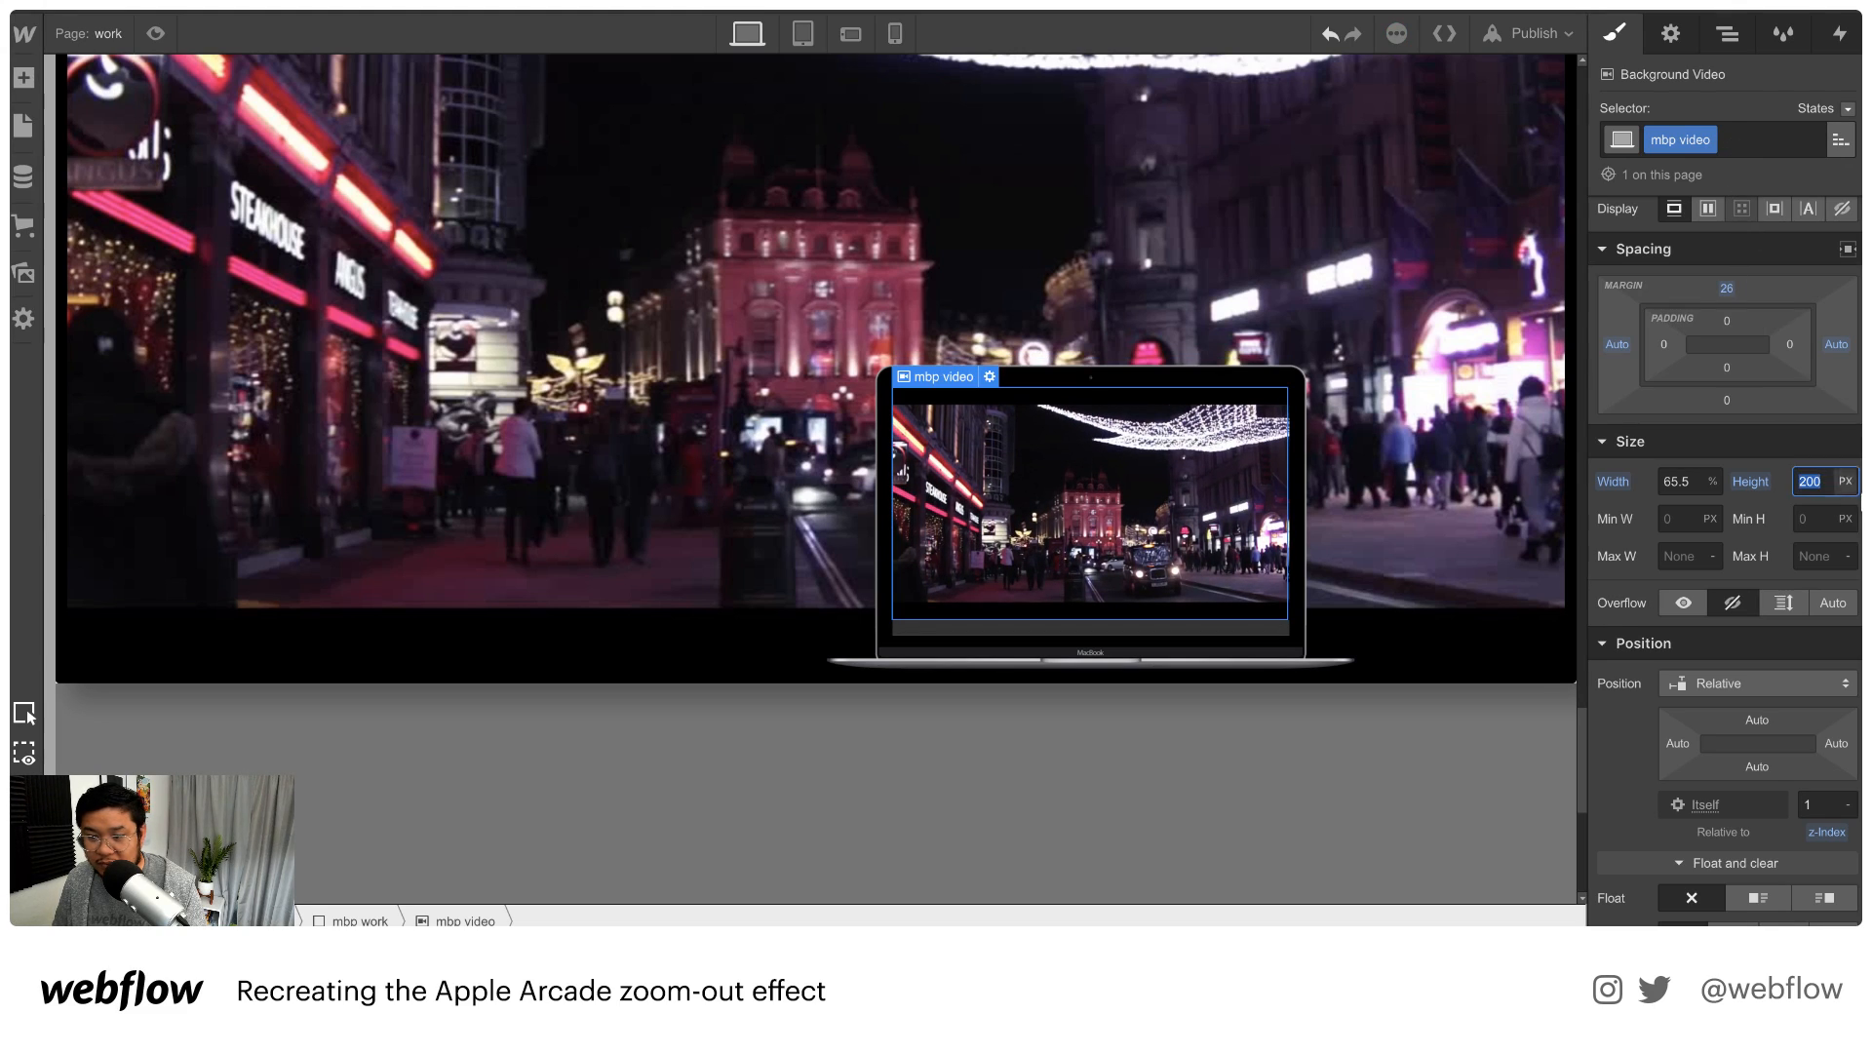
pyautogui.press('Up')
pyautogui.press('Up')
pyautogui.press('Up')
pyautogui.press('Up')
pyautogui.press('Up')
pyautogui.press('Up')
pyautogui.press('Up')
pyautogui.press('Up')
pyautogui.press('Up')
pyautogui.press('Up')
pyautogui.press('Up')
pyautogui.press('Up')
pyautogui.press('Up')
pyautogui.press('Up')
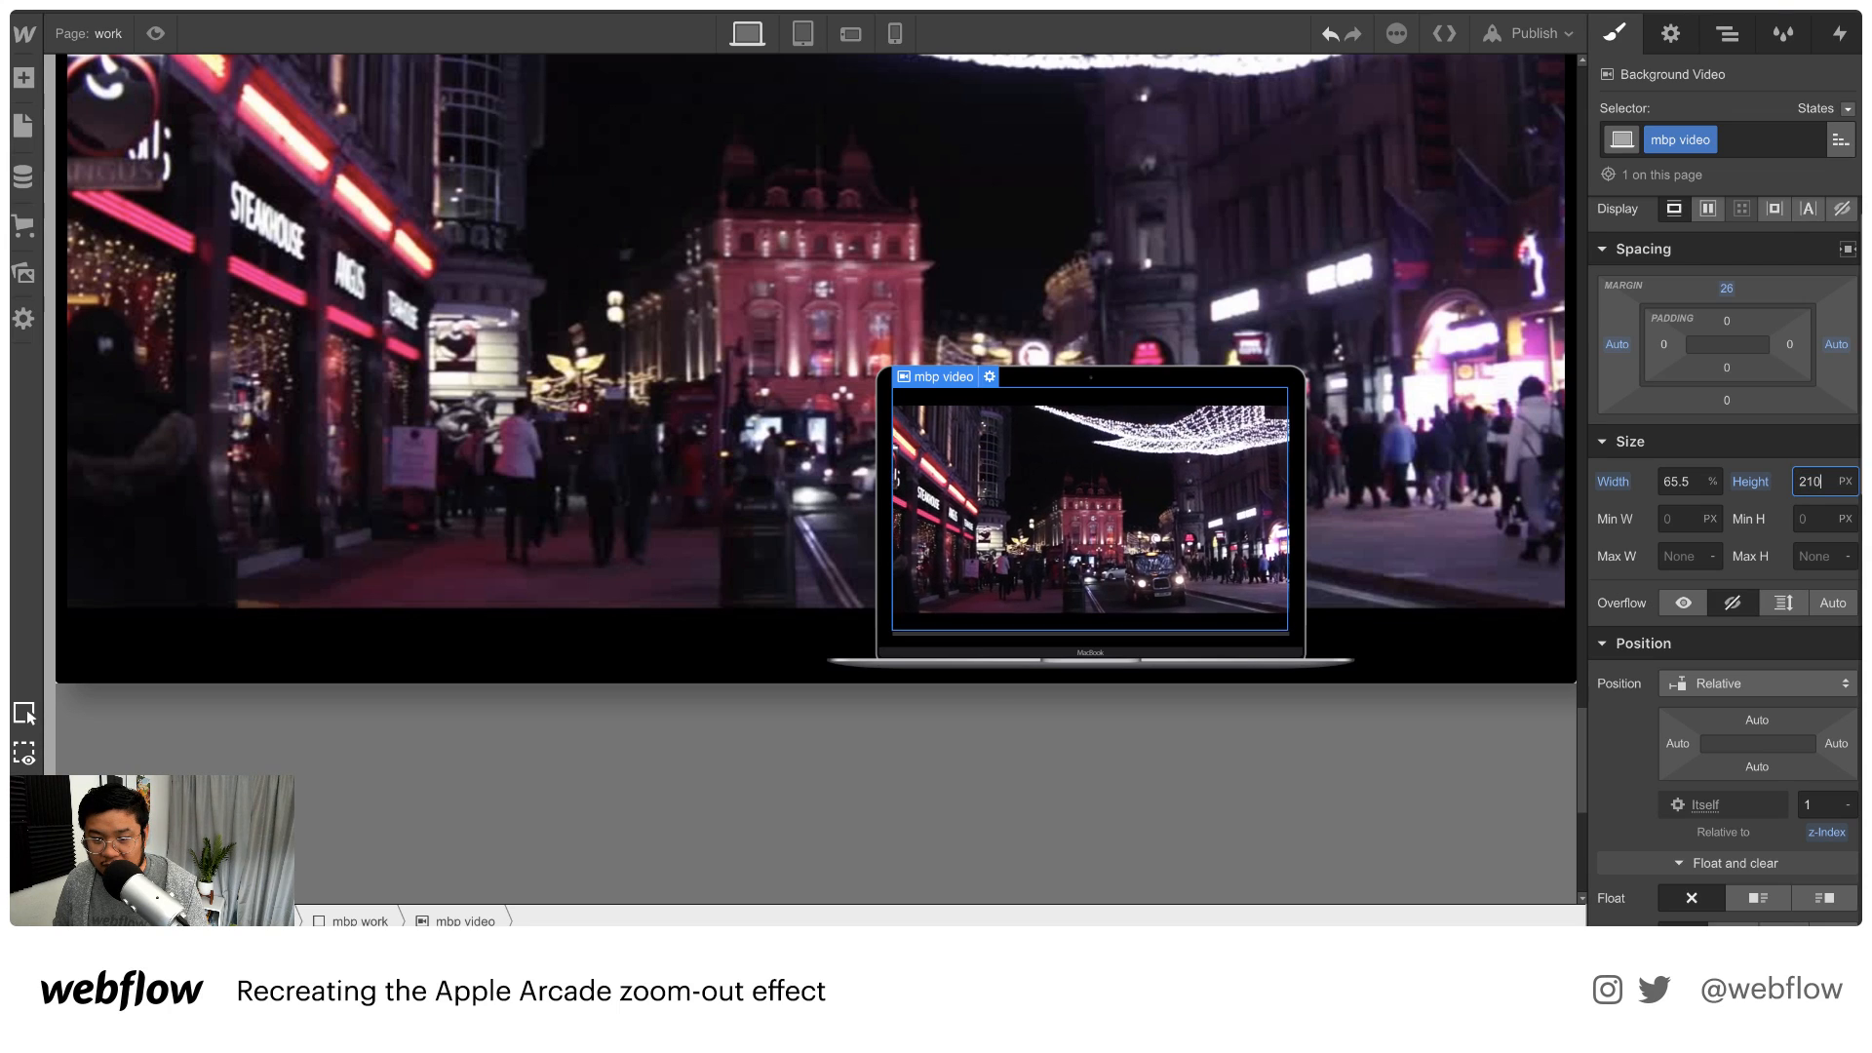
pyautogui.press('Up')
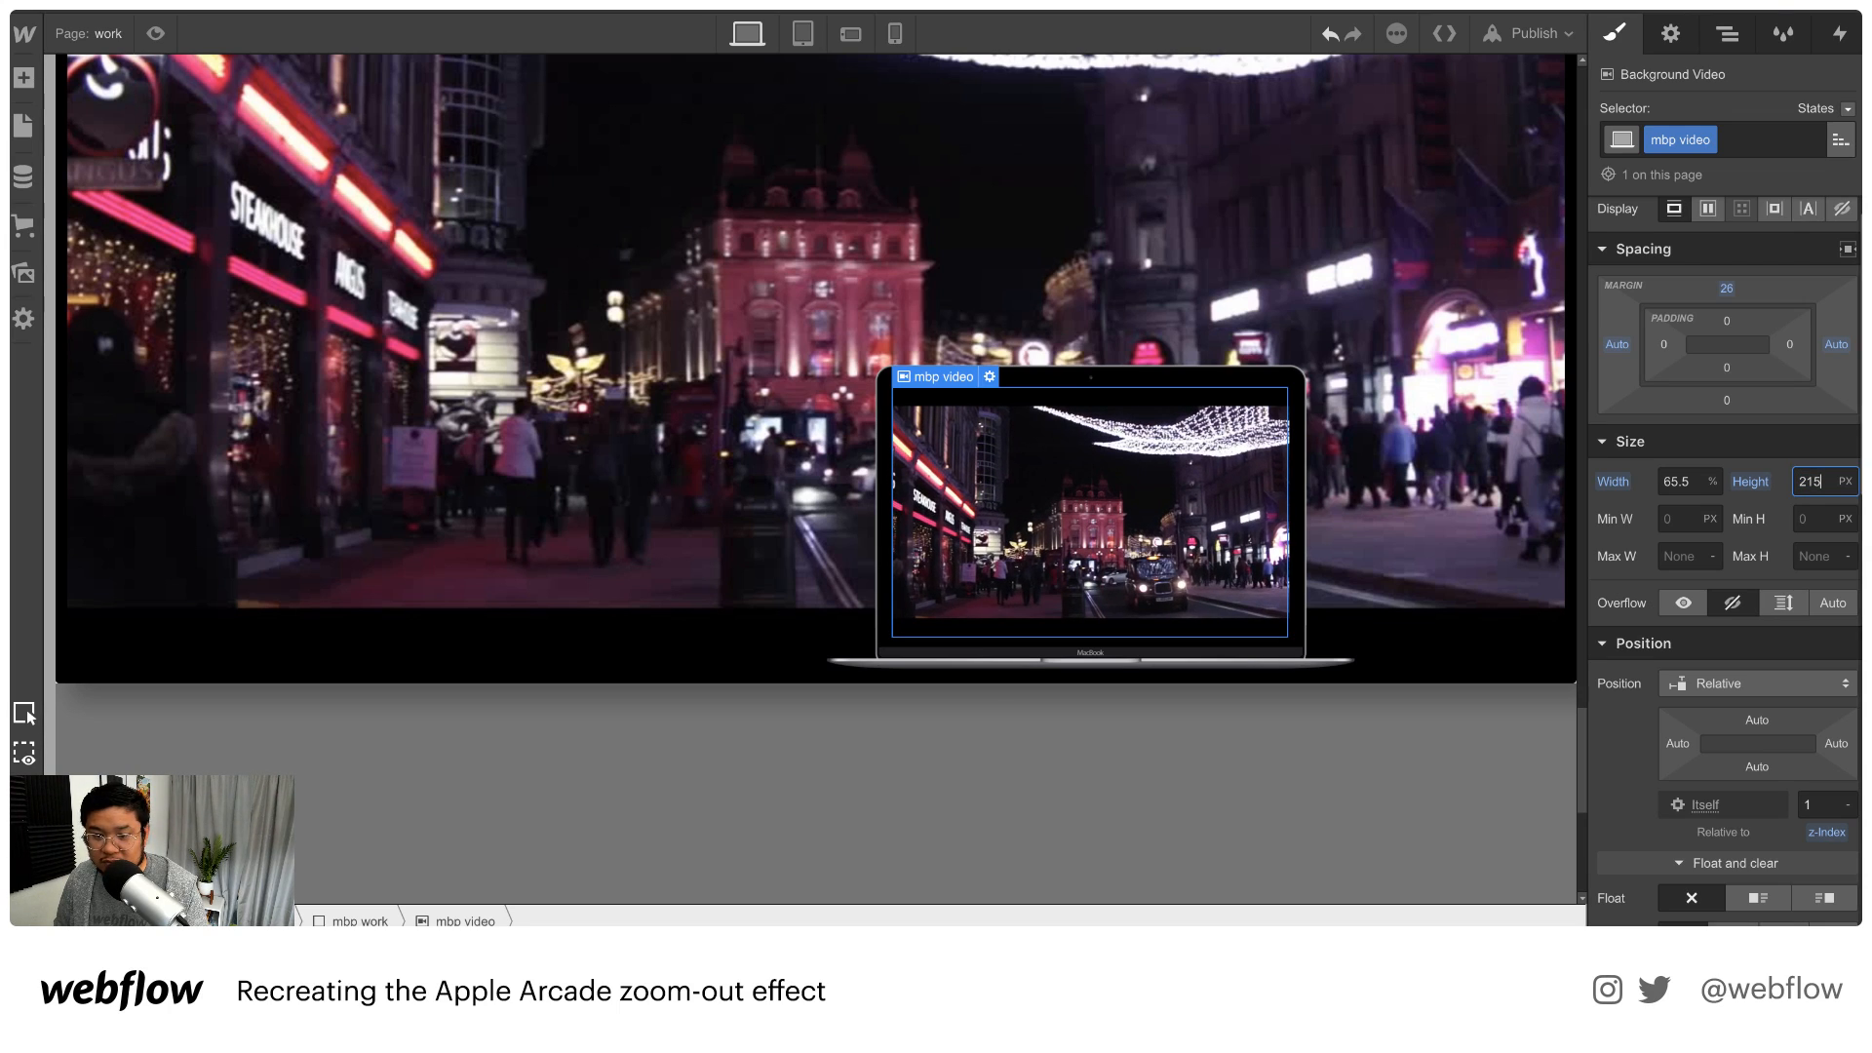
pyautogui.click(157, 34)
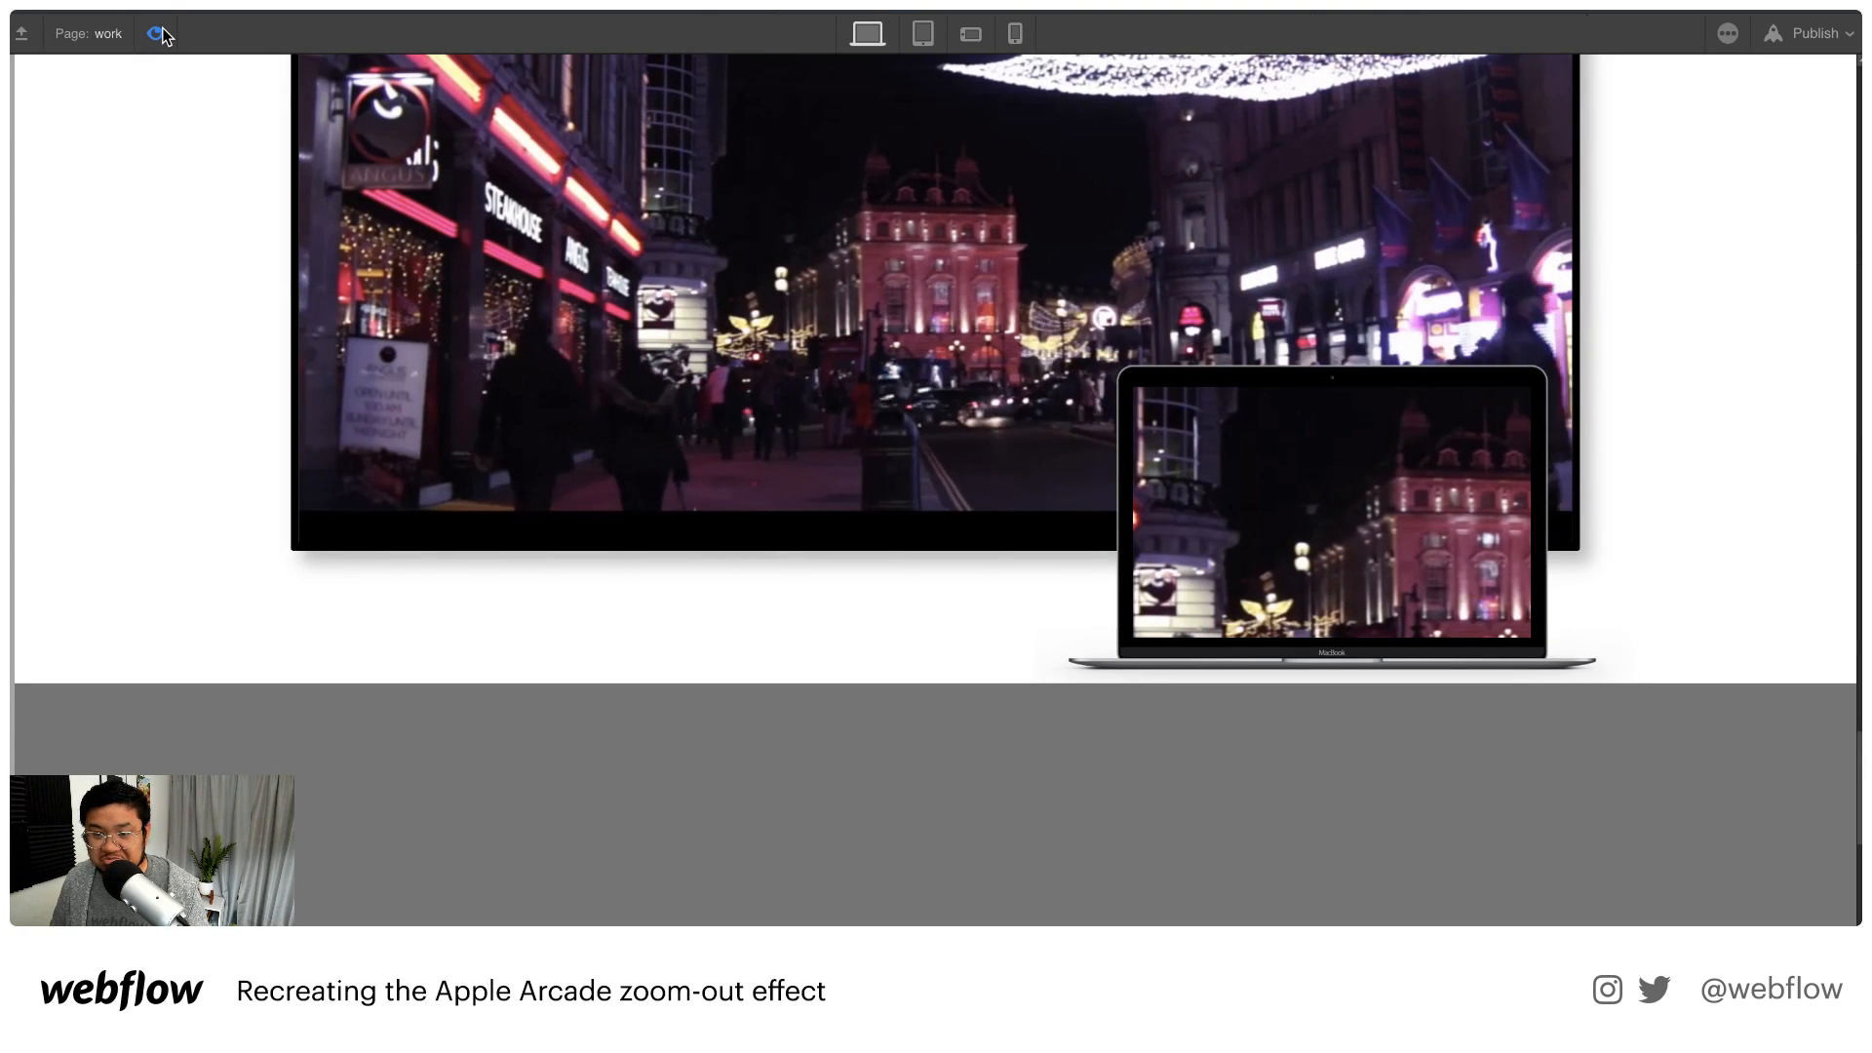
pyautogui.click(161, 35)
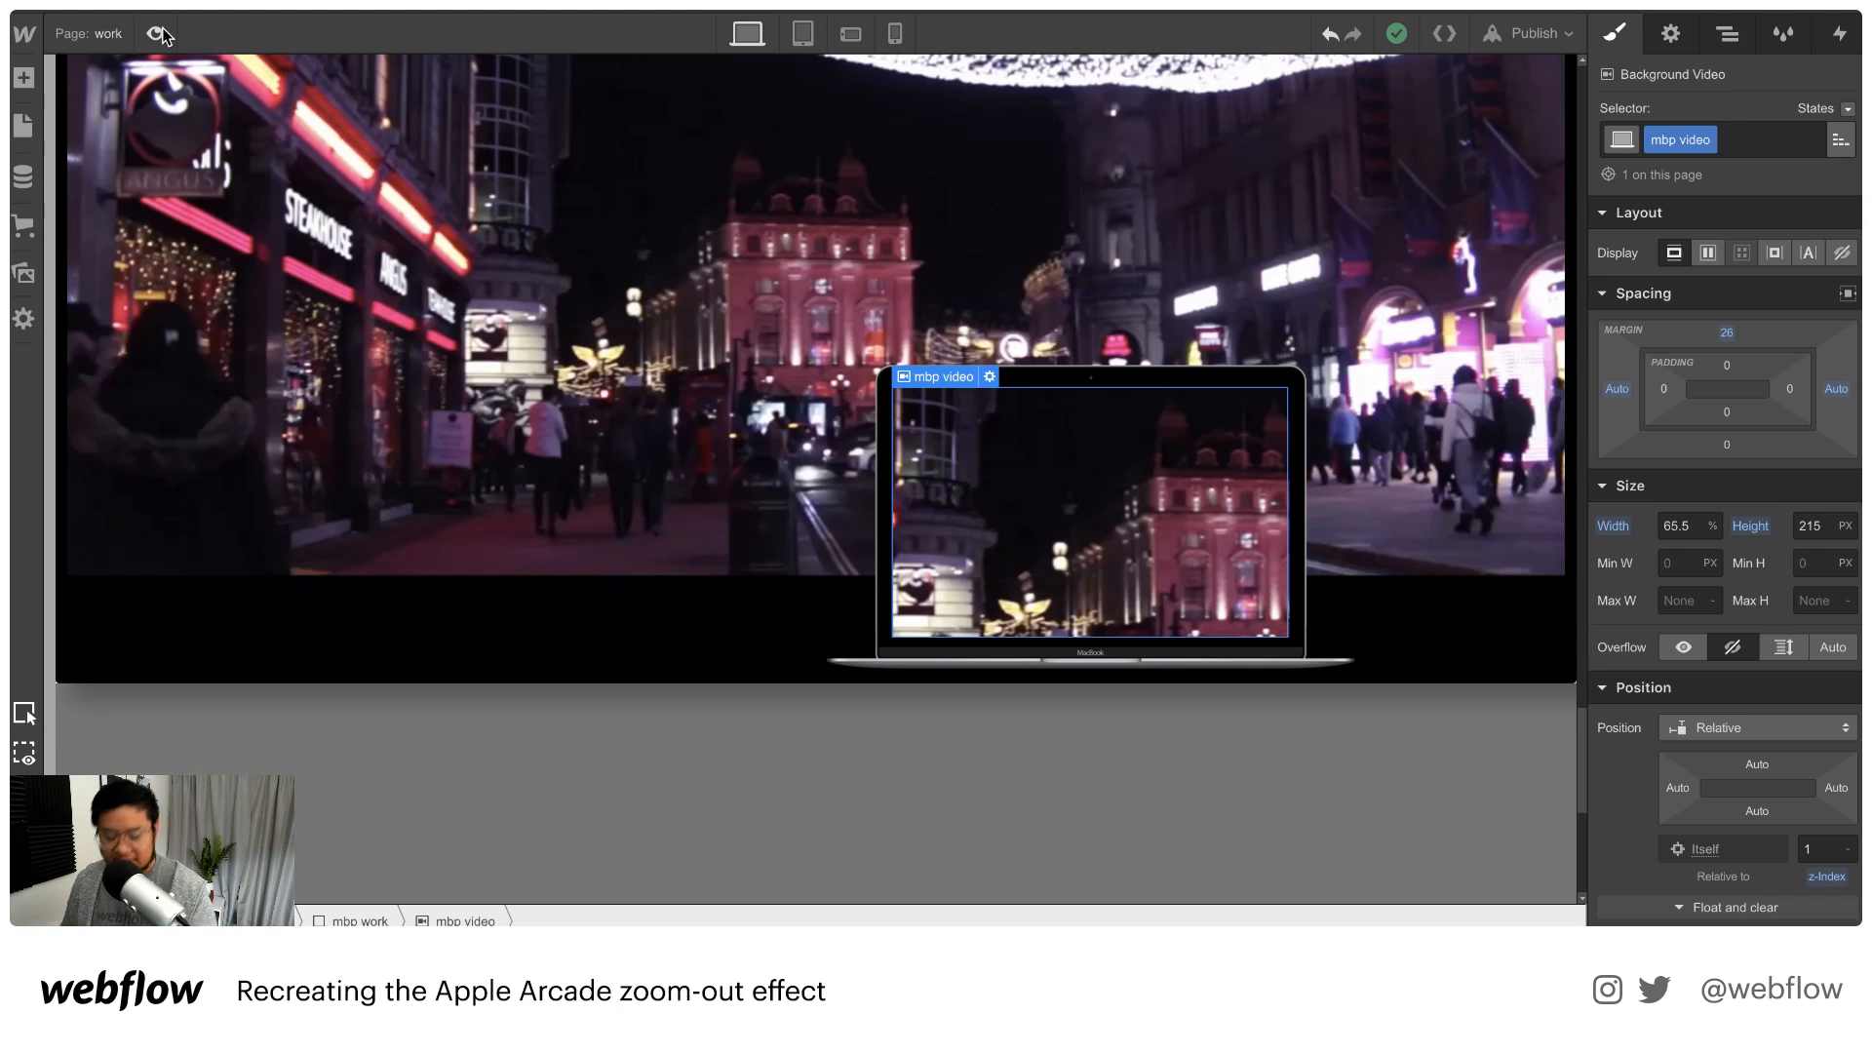
# Switch to the Apple Arcade page and scroll through its zoom-out effect for reference
pyautogui.hotkey('ctrl', 'Tab')
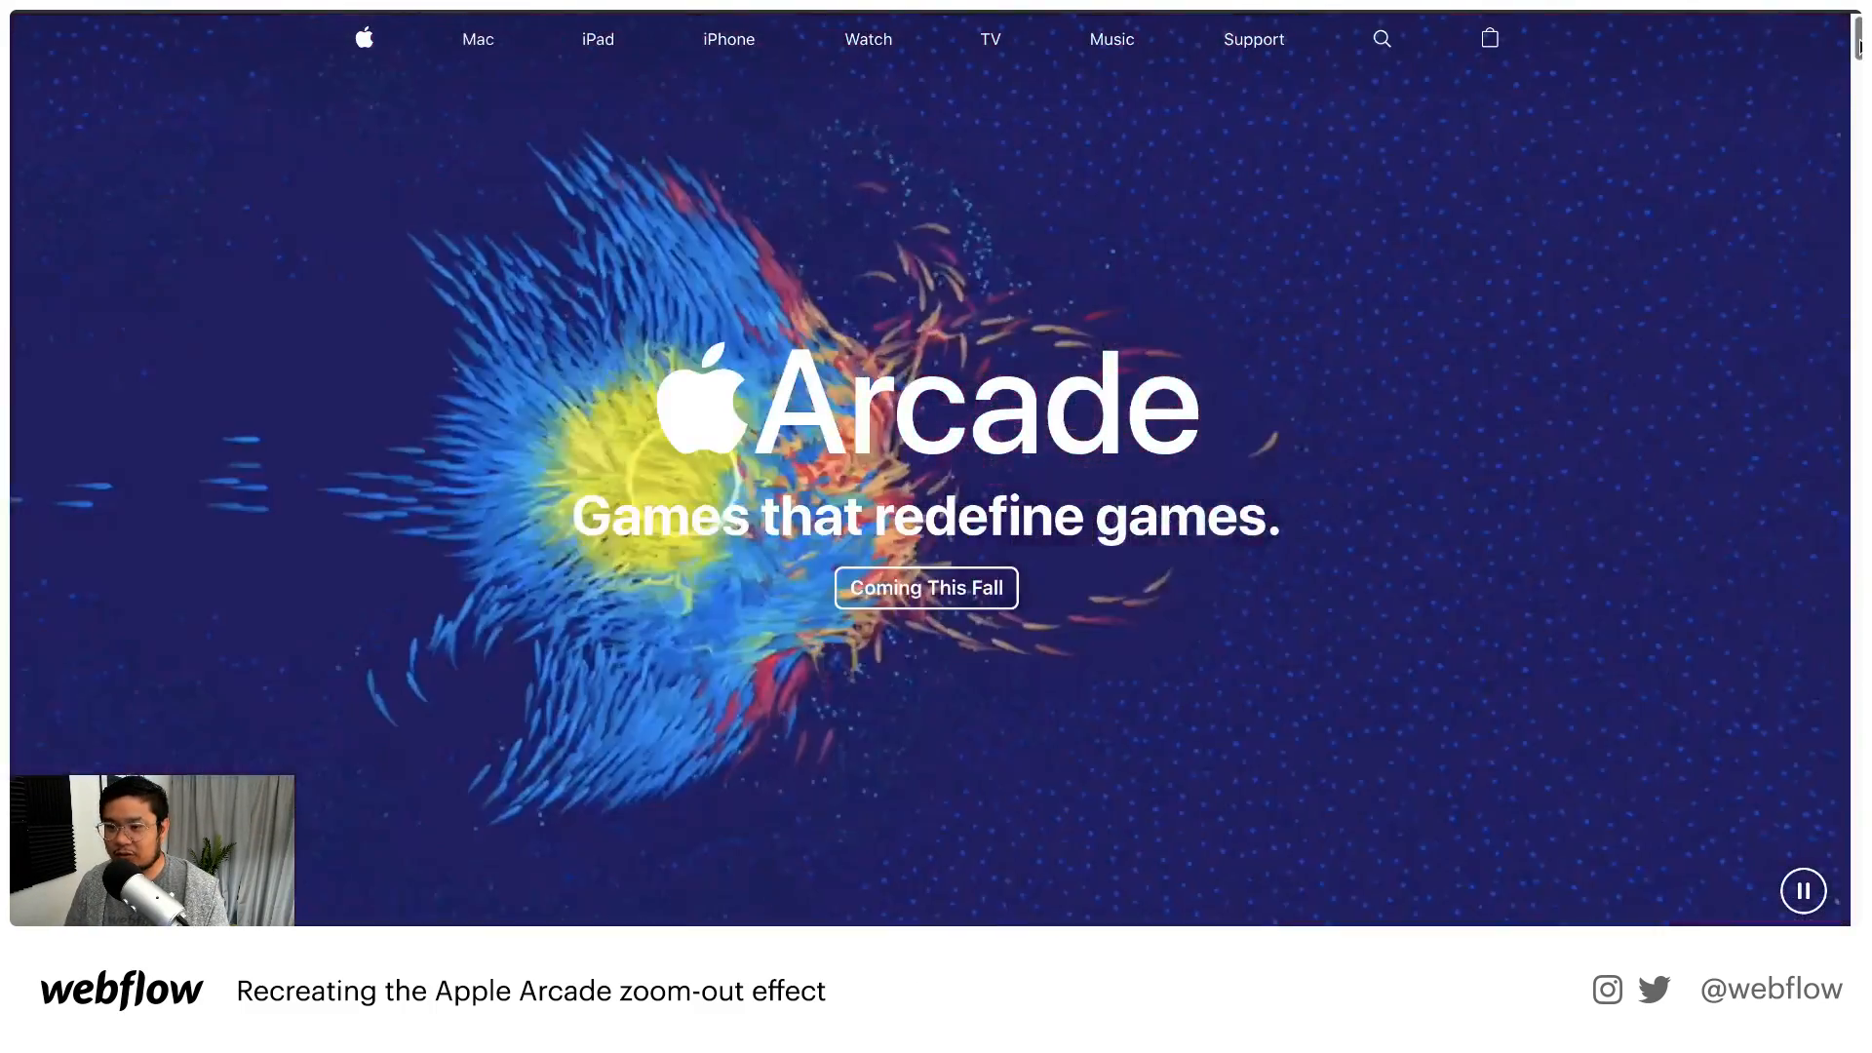
pyautogui.moveTo(1855, 49); pyautogui.dragTo(1860, 196)
pyautogui.scroll(-2, 926, 468)
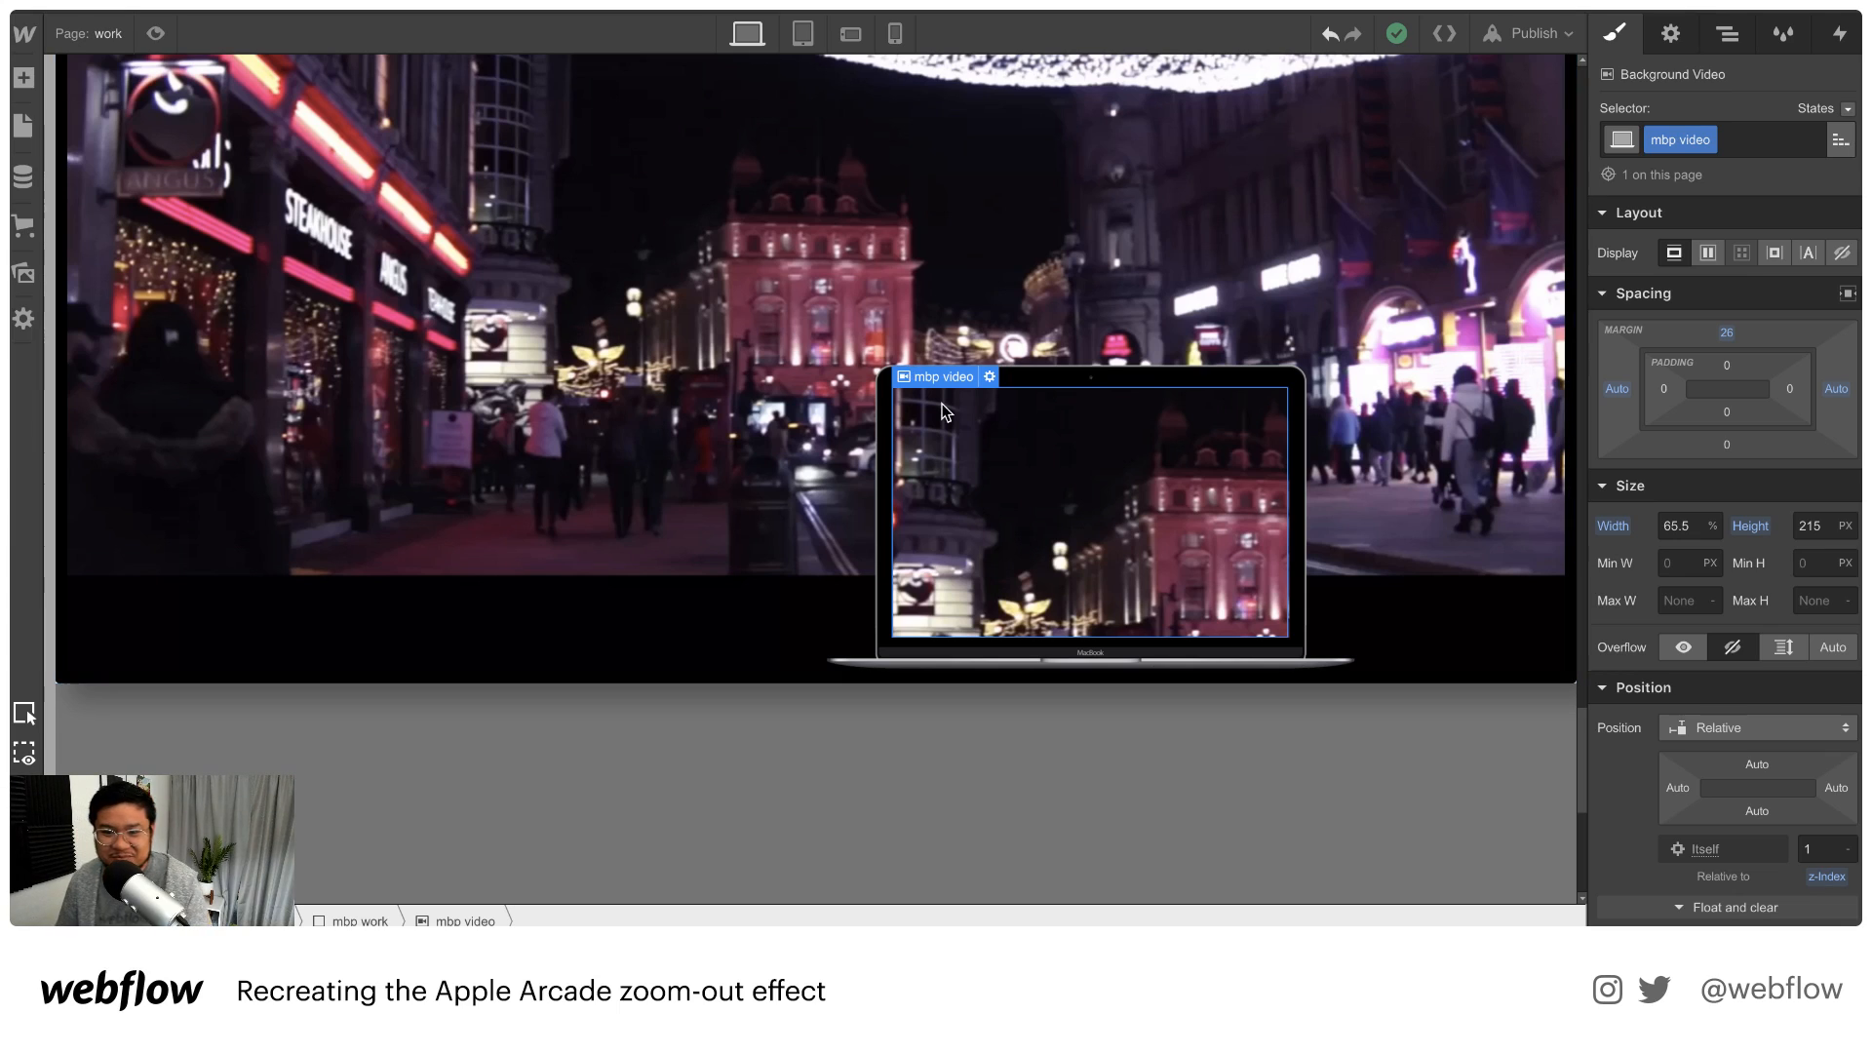
# Open the work hero section's live stream scroll animation for editing
pyautogui.click(1068, 371)
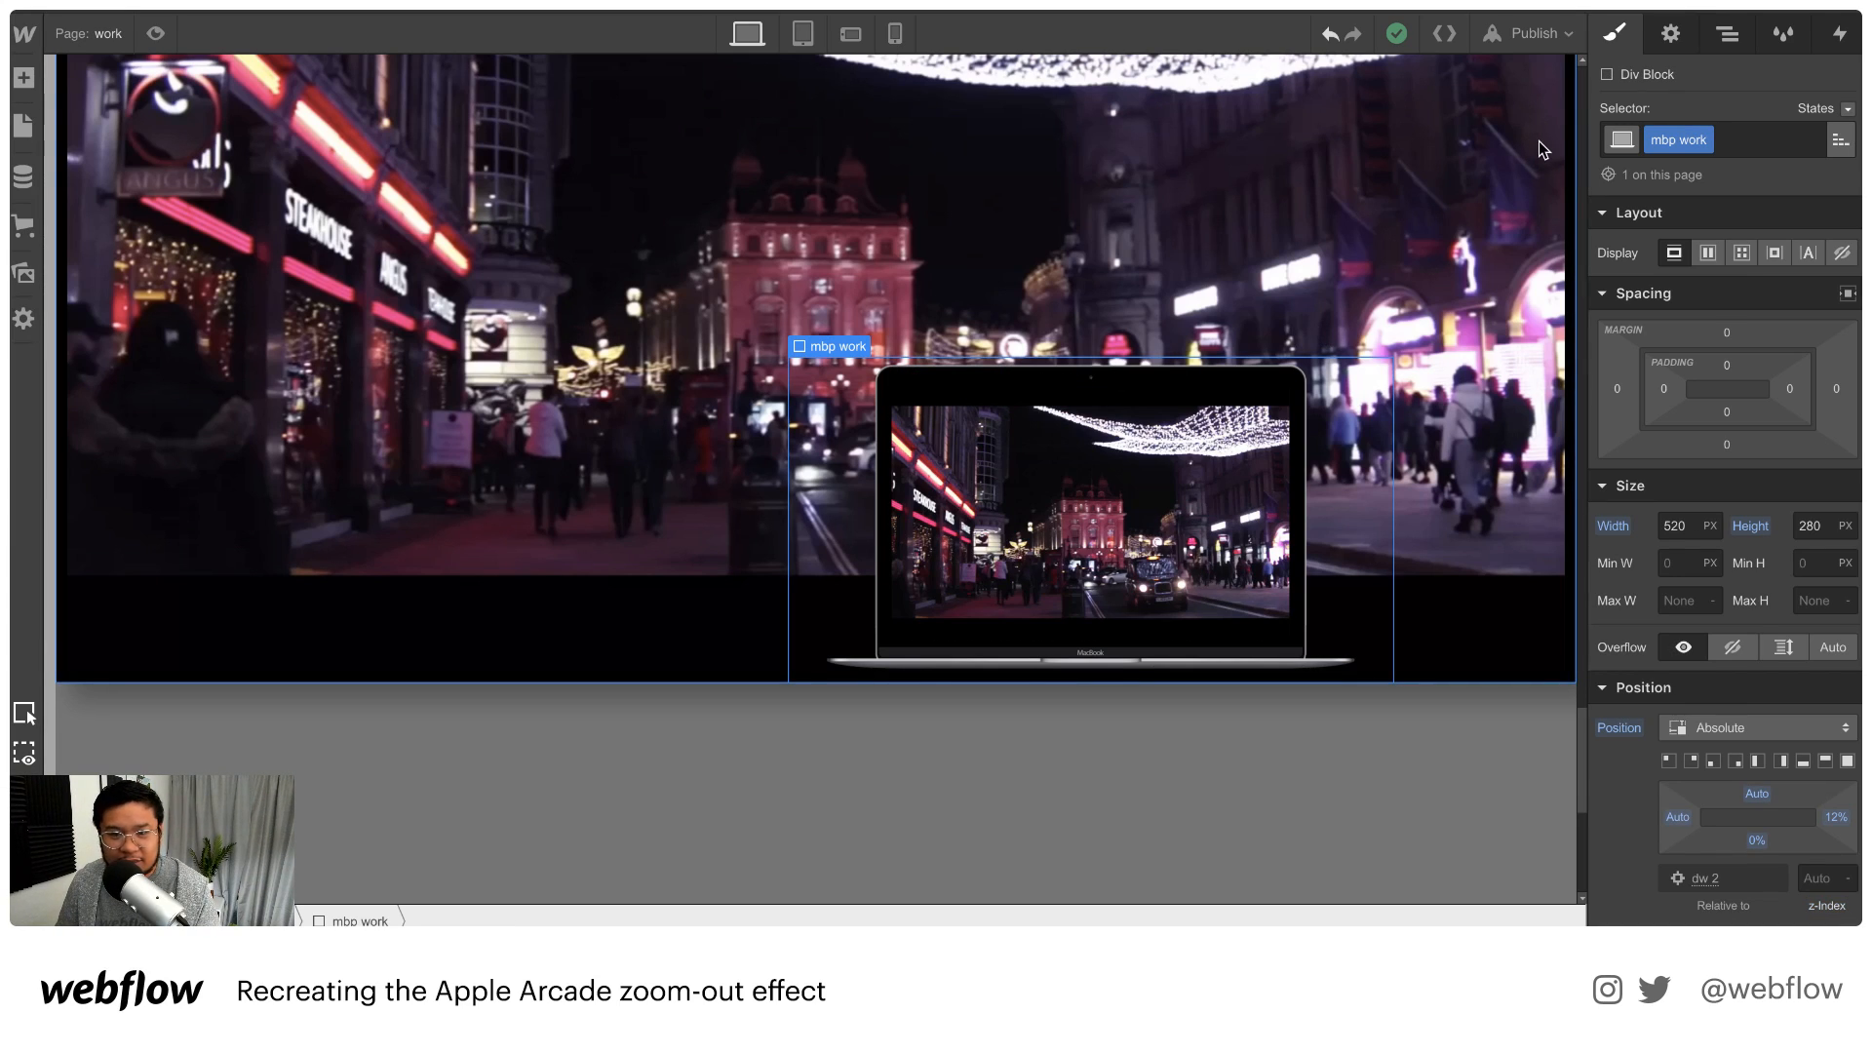
pyautogui.scroll(3, 1445, 318)
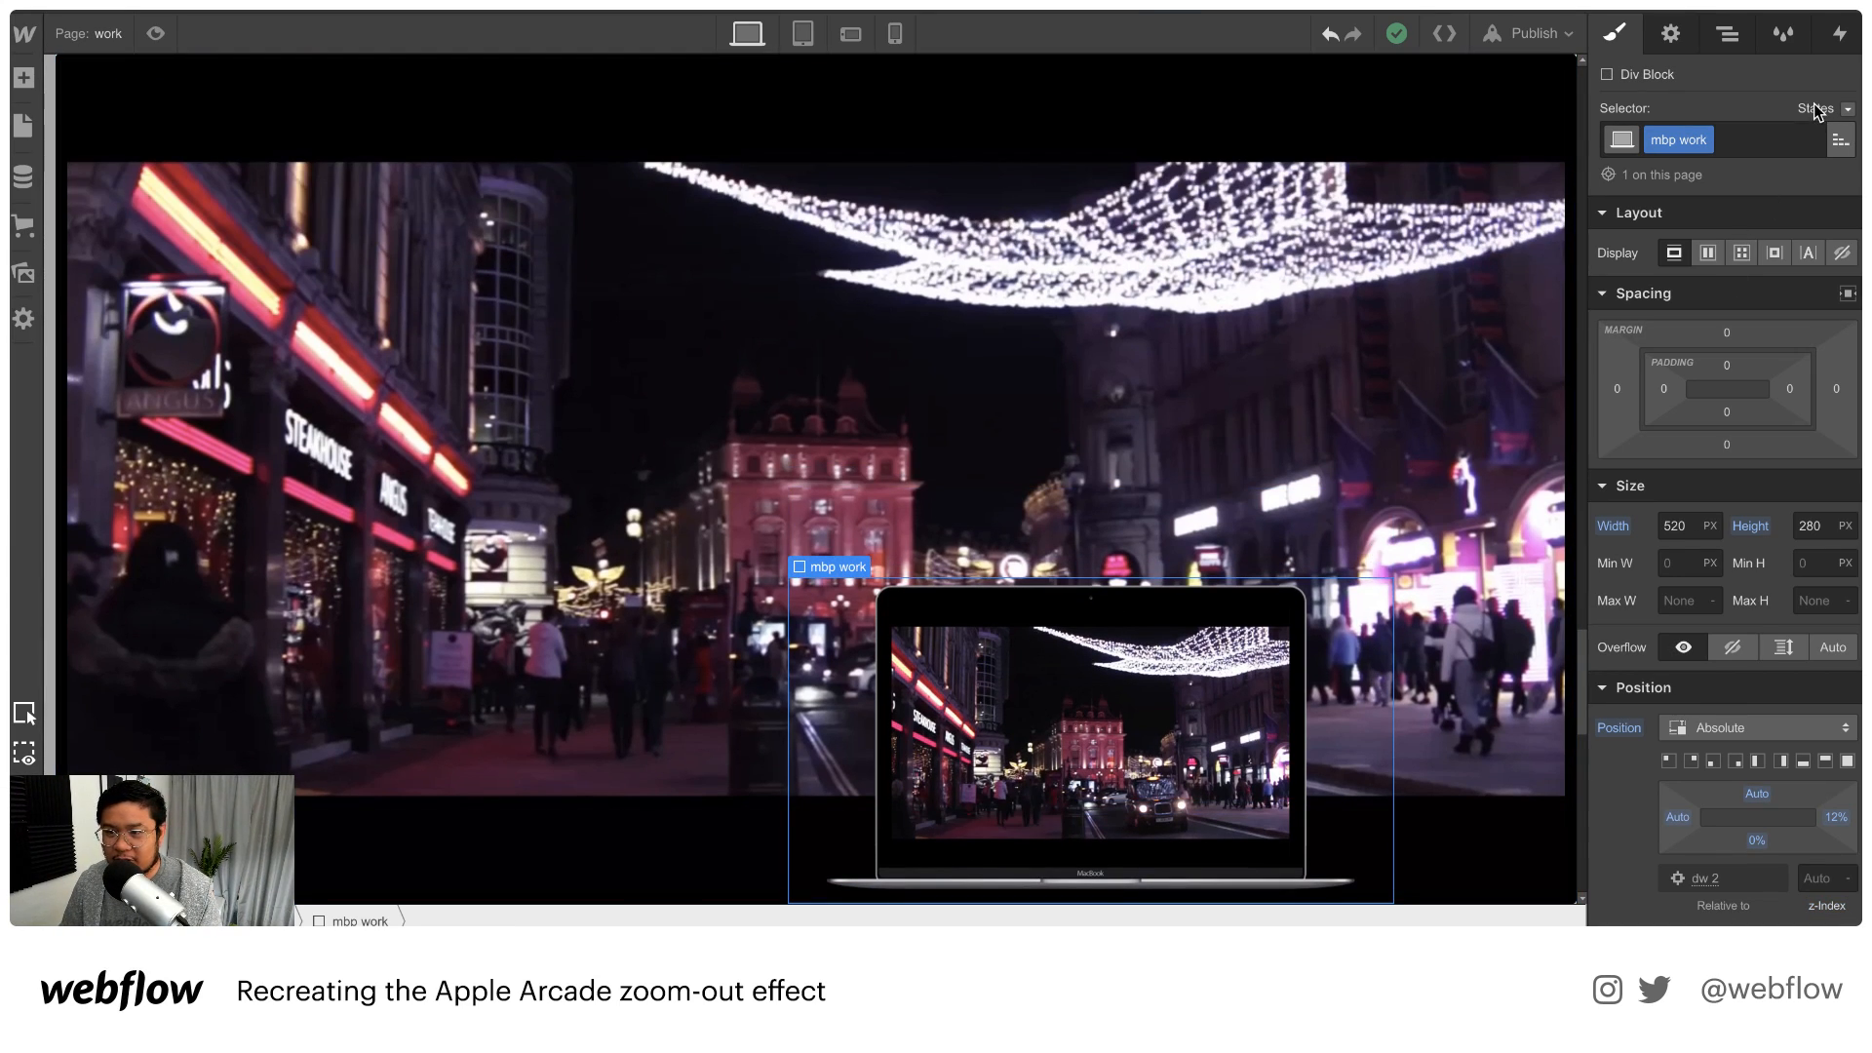
pyautogui.click(1727, 36)
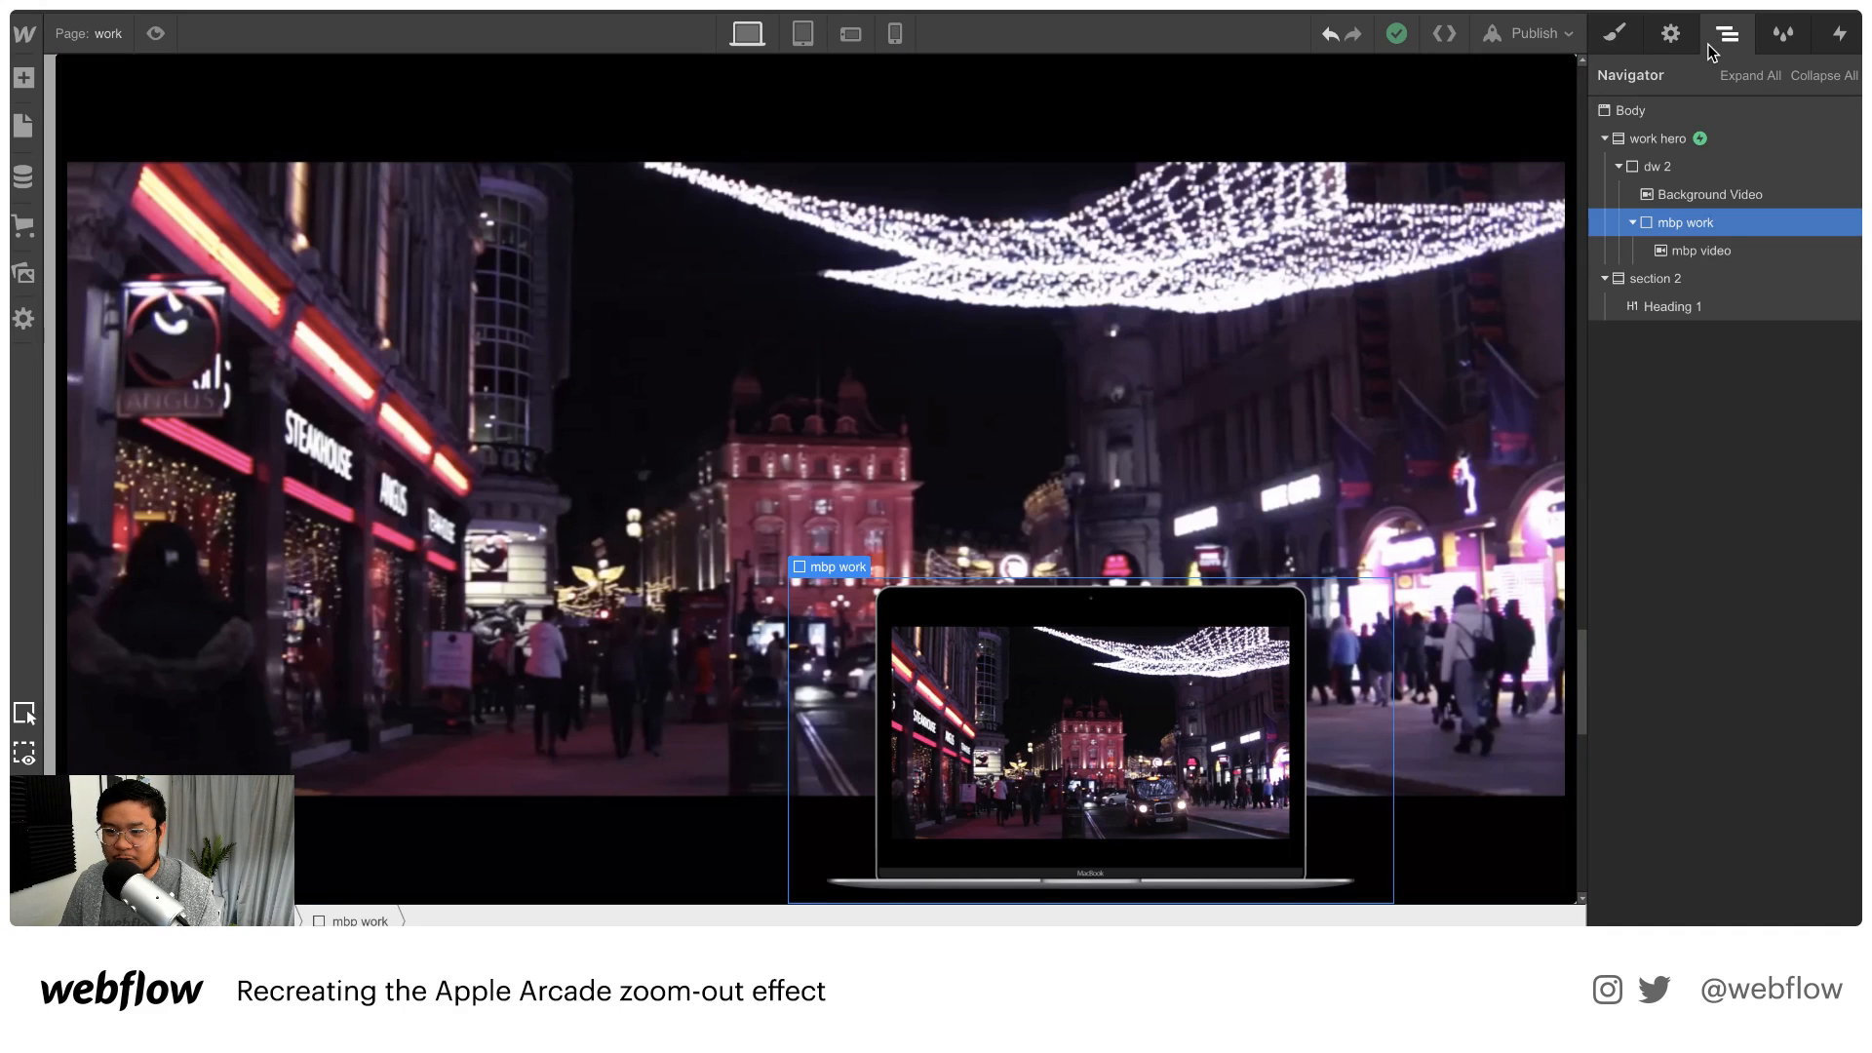
pyautogui.click(1688, 140)
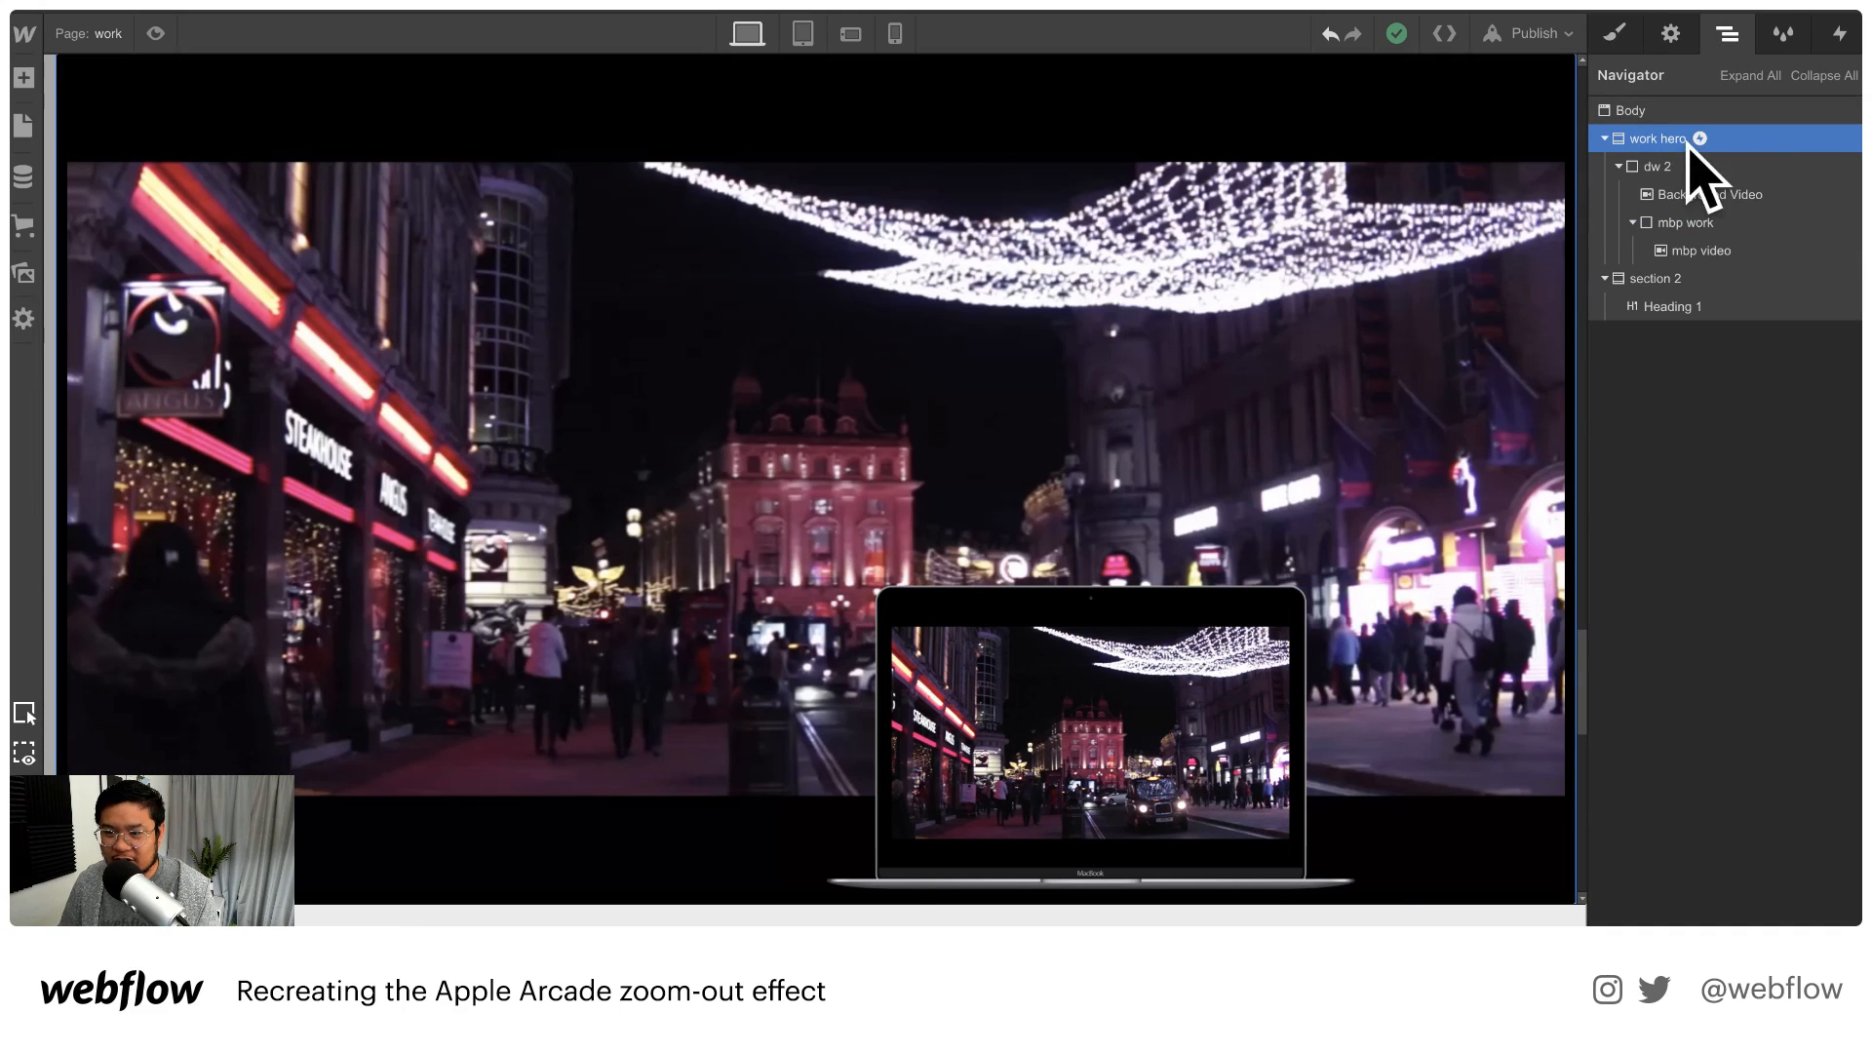
pyautogui.click(1839, 33)
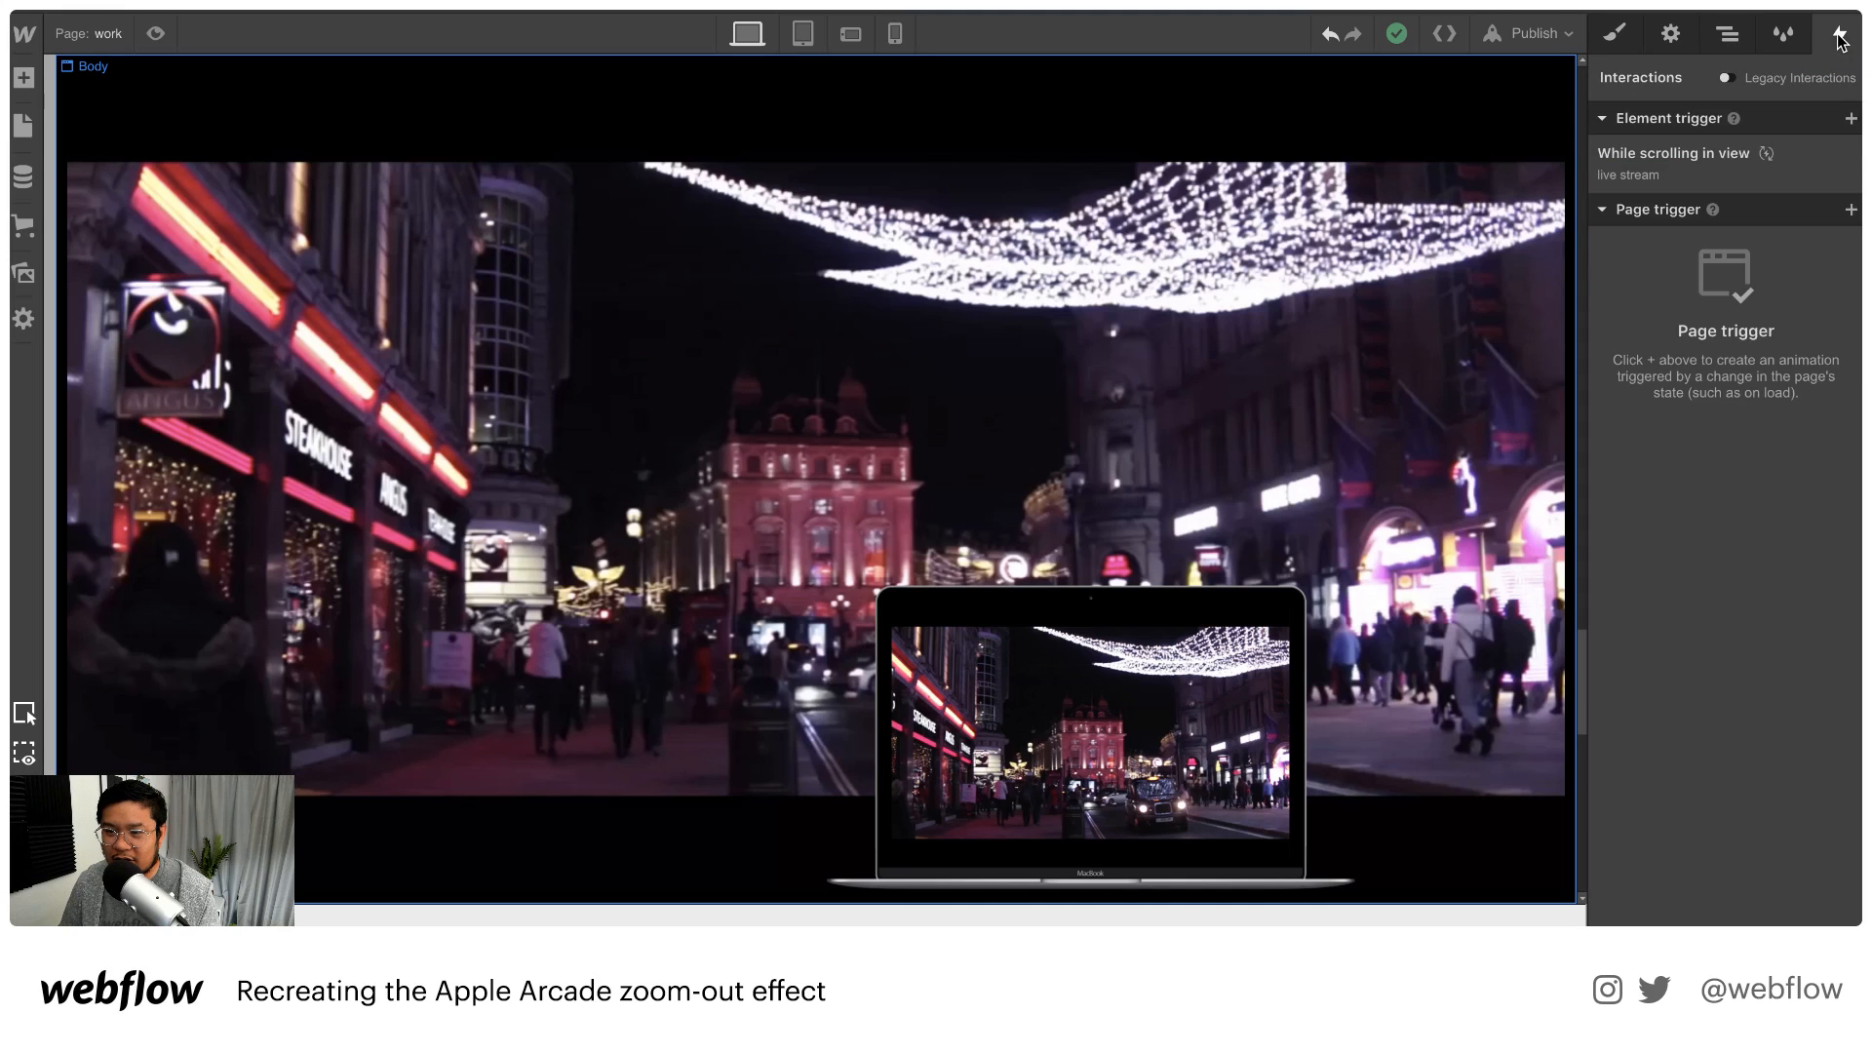
pyautogui.scroll(-1, 1678, 167)
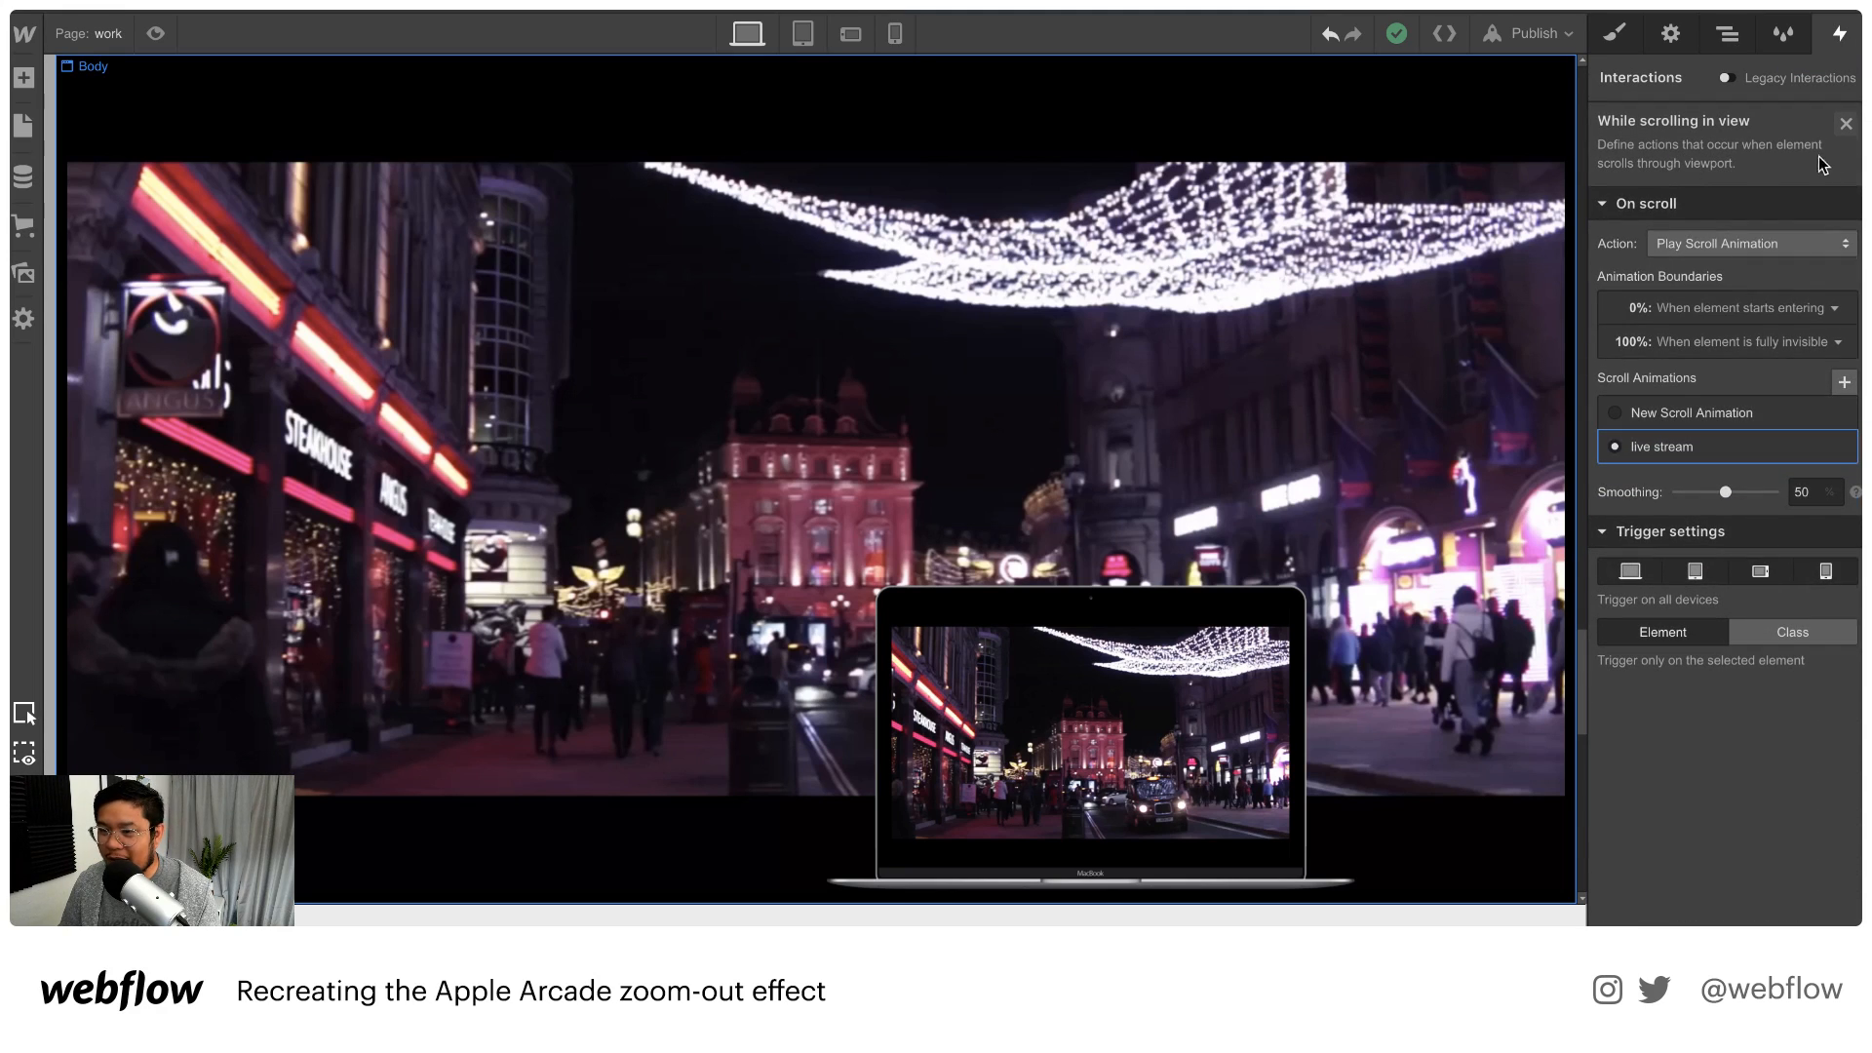
pyautogui.click(1677, 437)
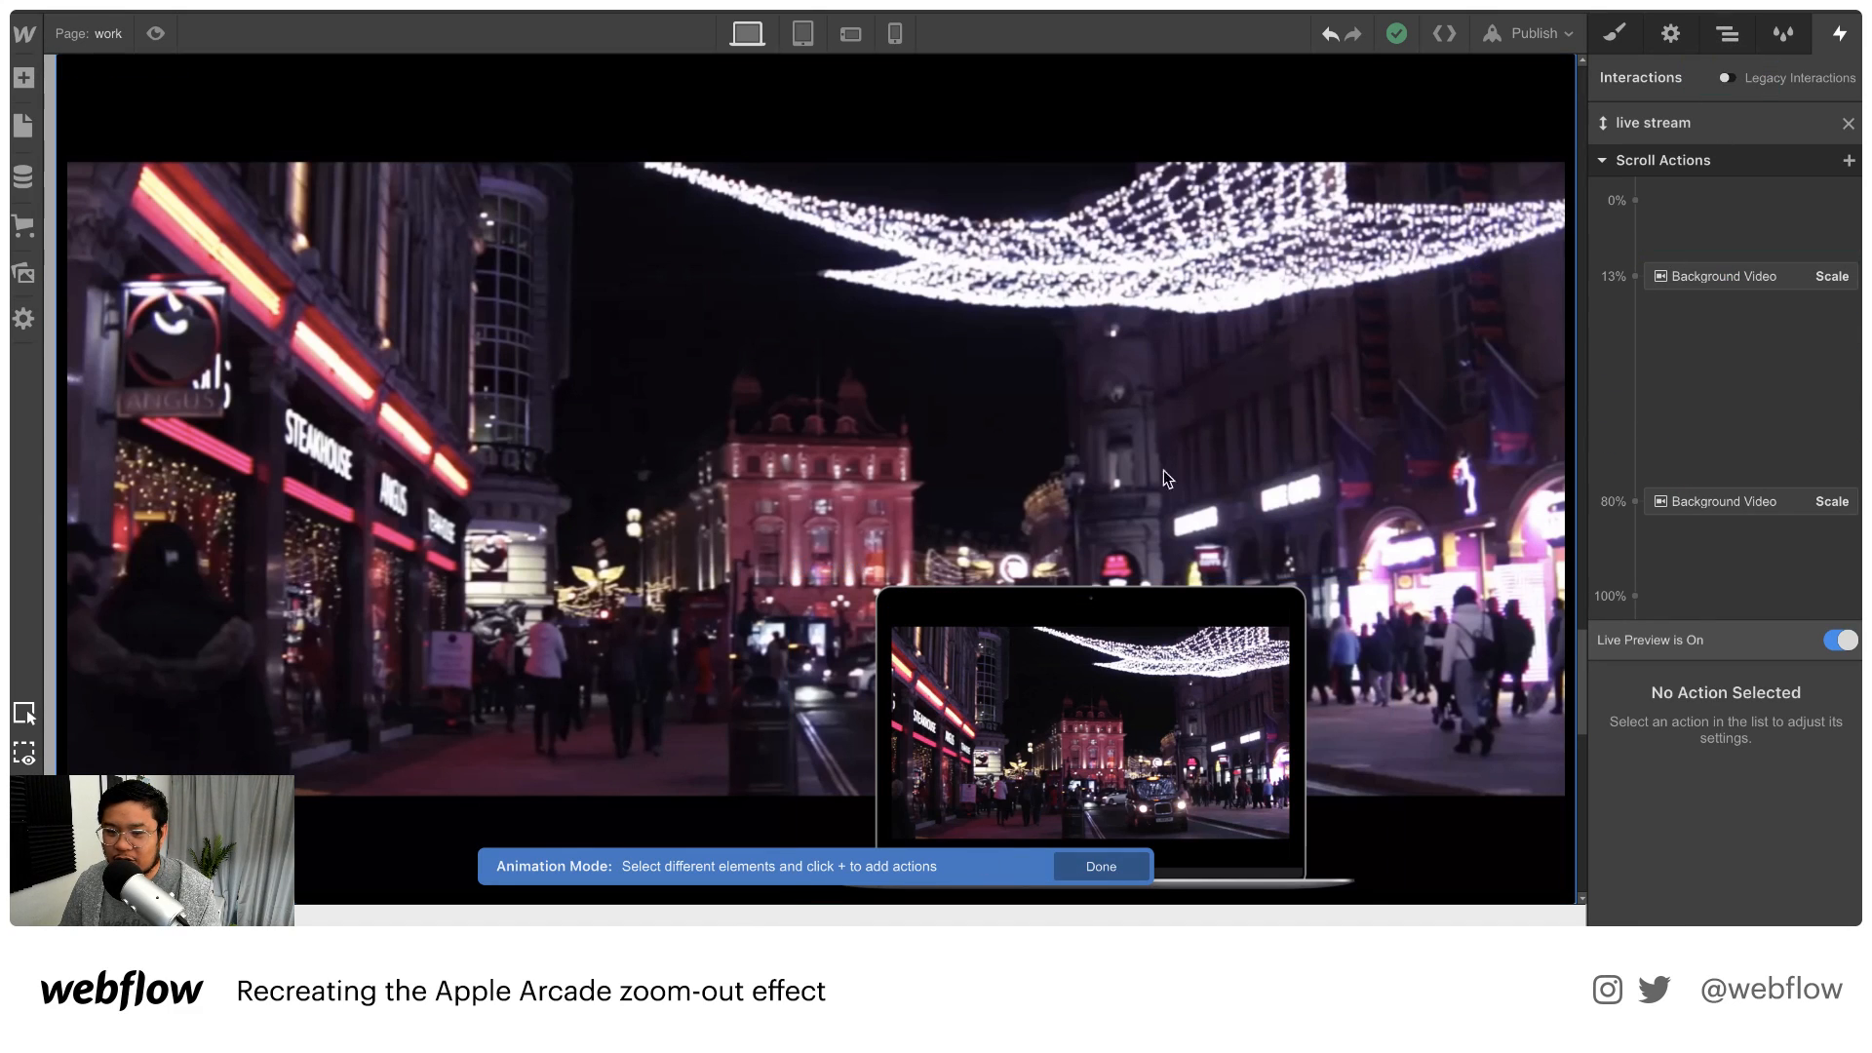
# Add a Move action for the mbp work block at 22% of the scroll, with a Z offset of 500 px
pyautogui.click(873, 601)
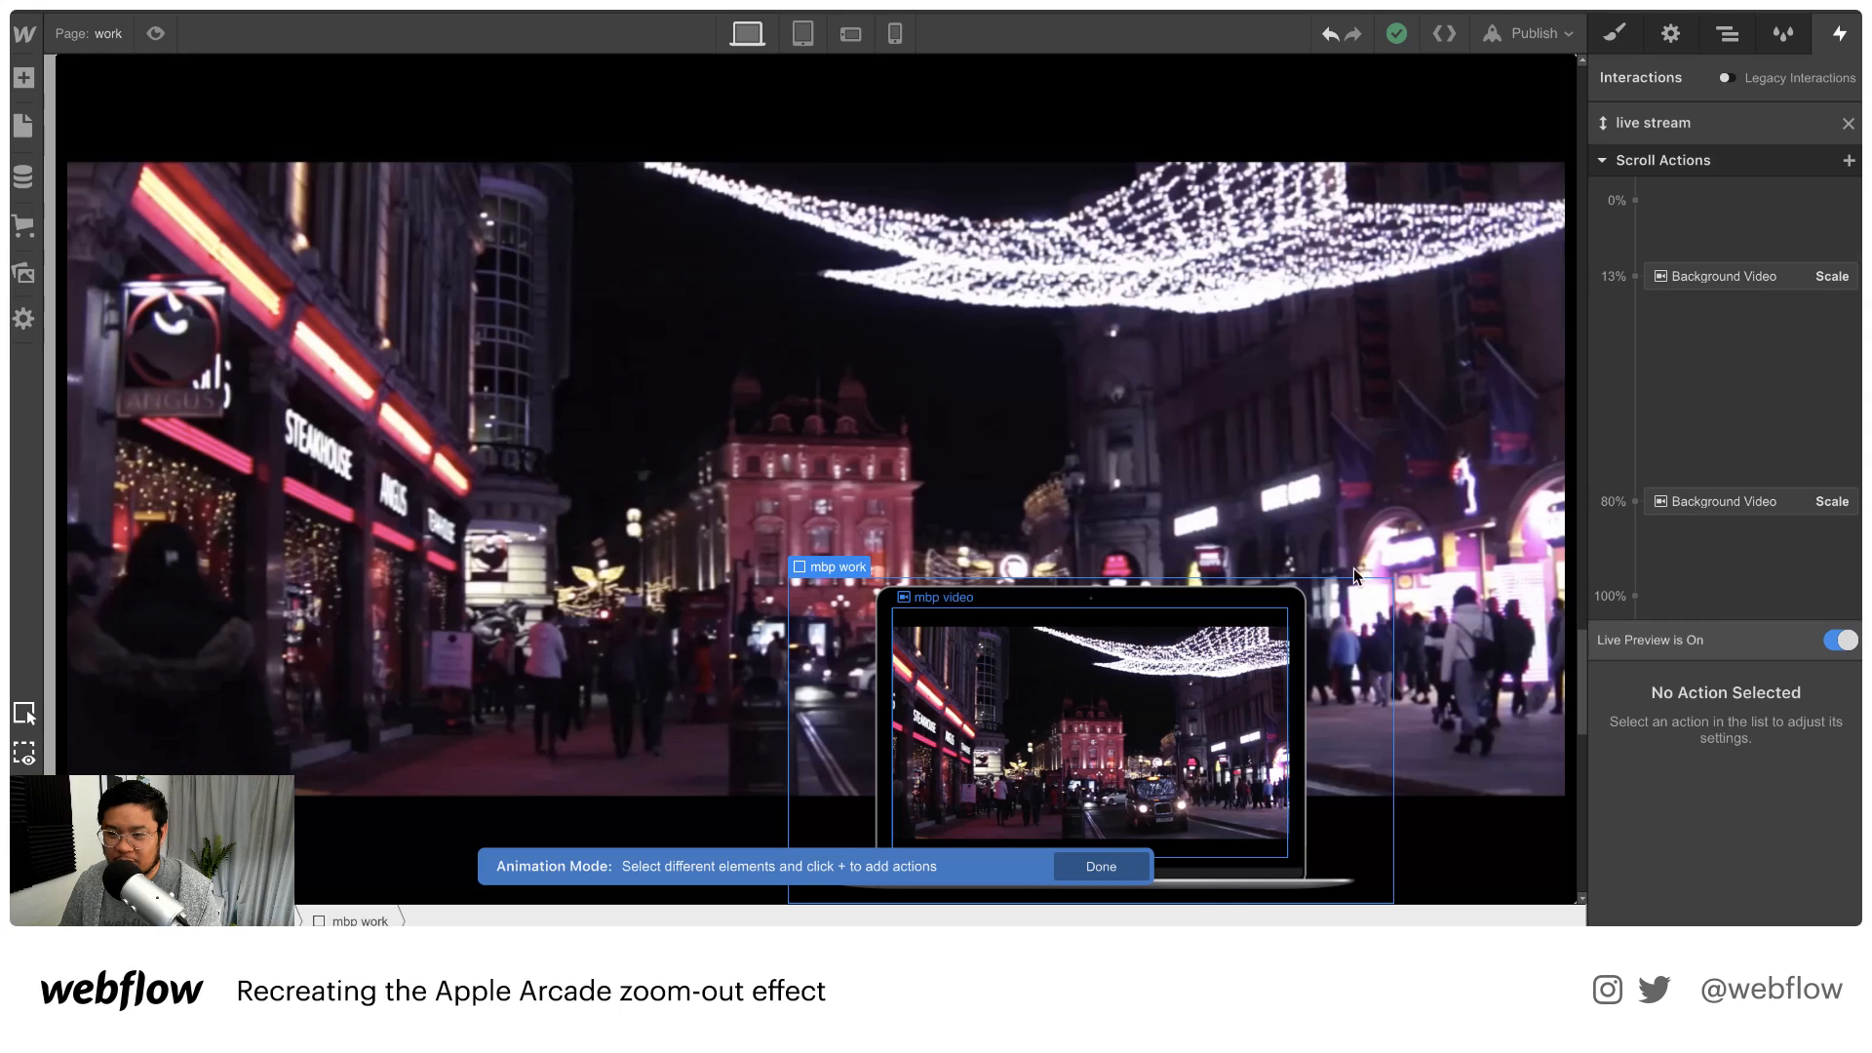
pyautogui.click(1635, 317)
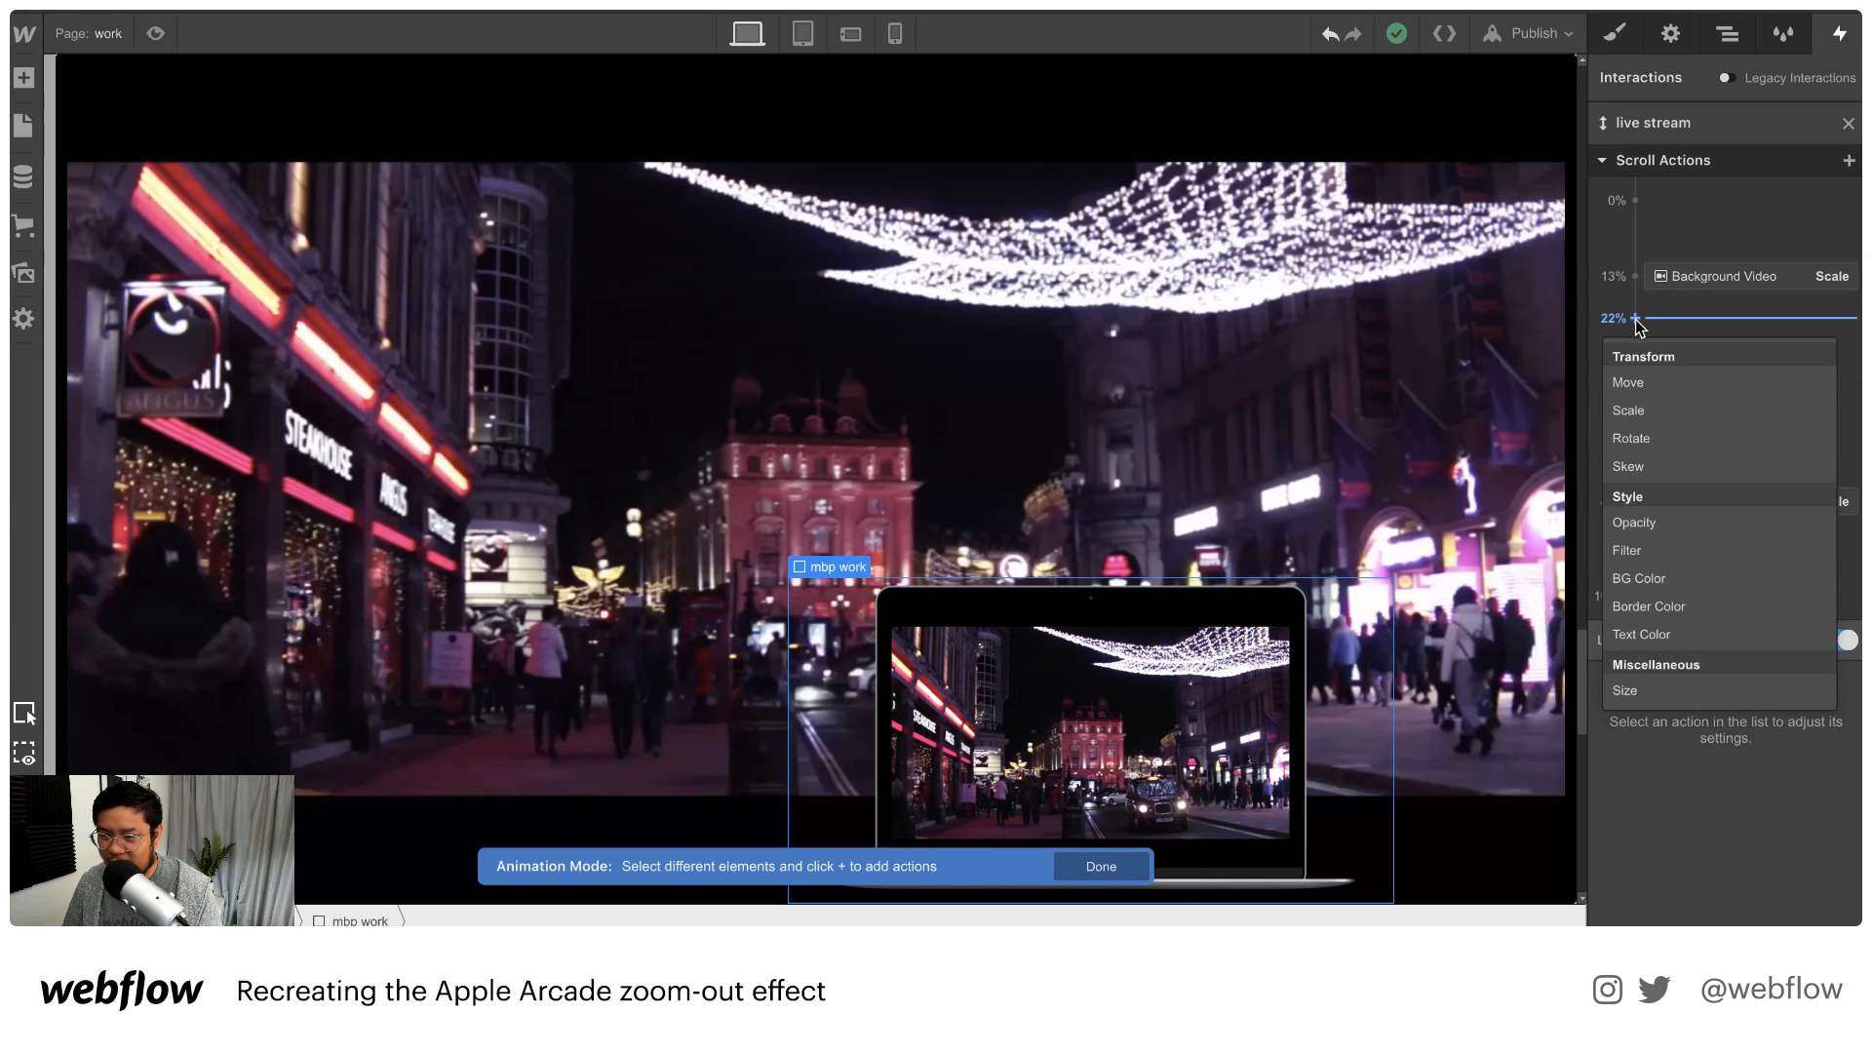
pyautogui.click(1677, 380)
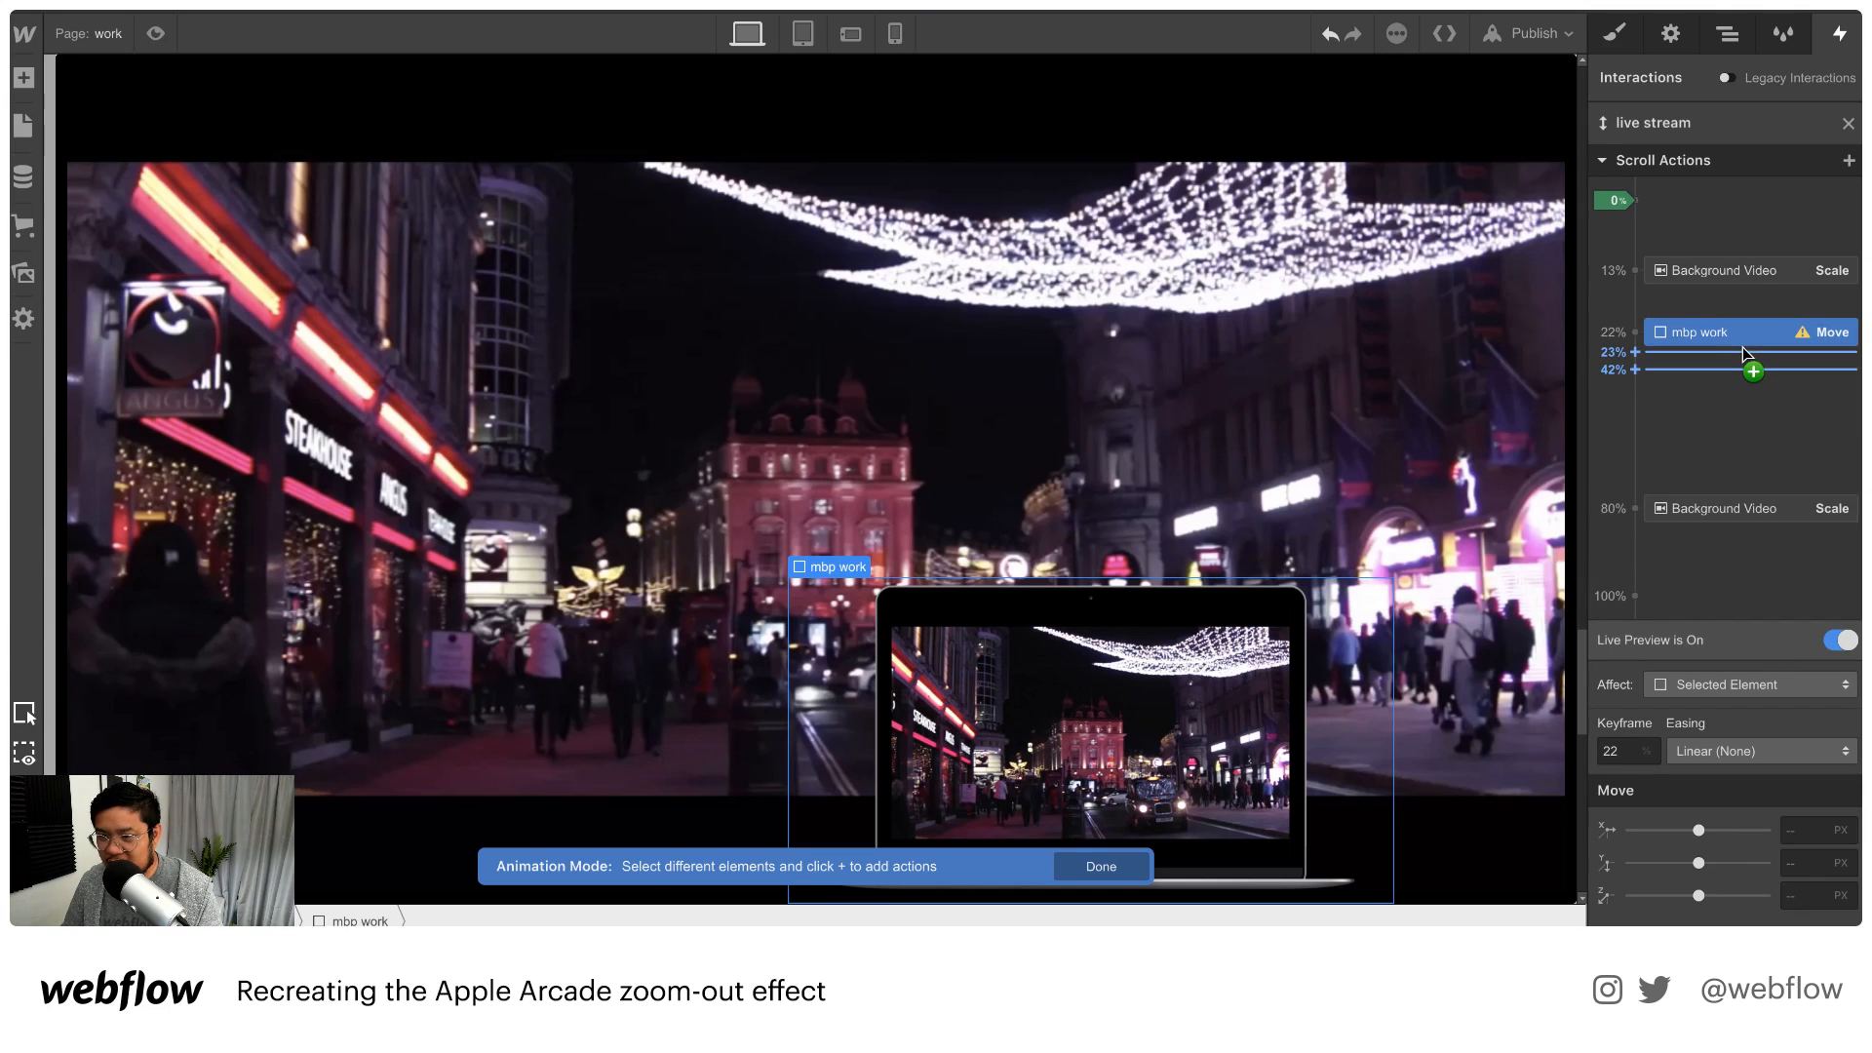
pyautogui.moveTo(1705, 897); pyautogui.dragTo(1774, 899)
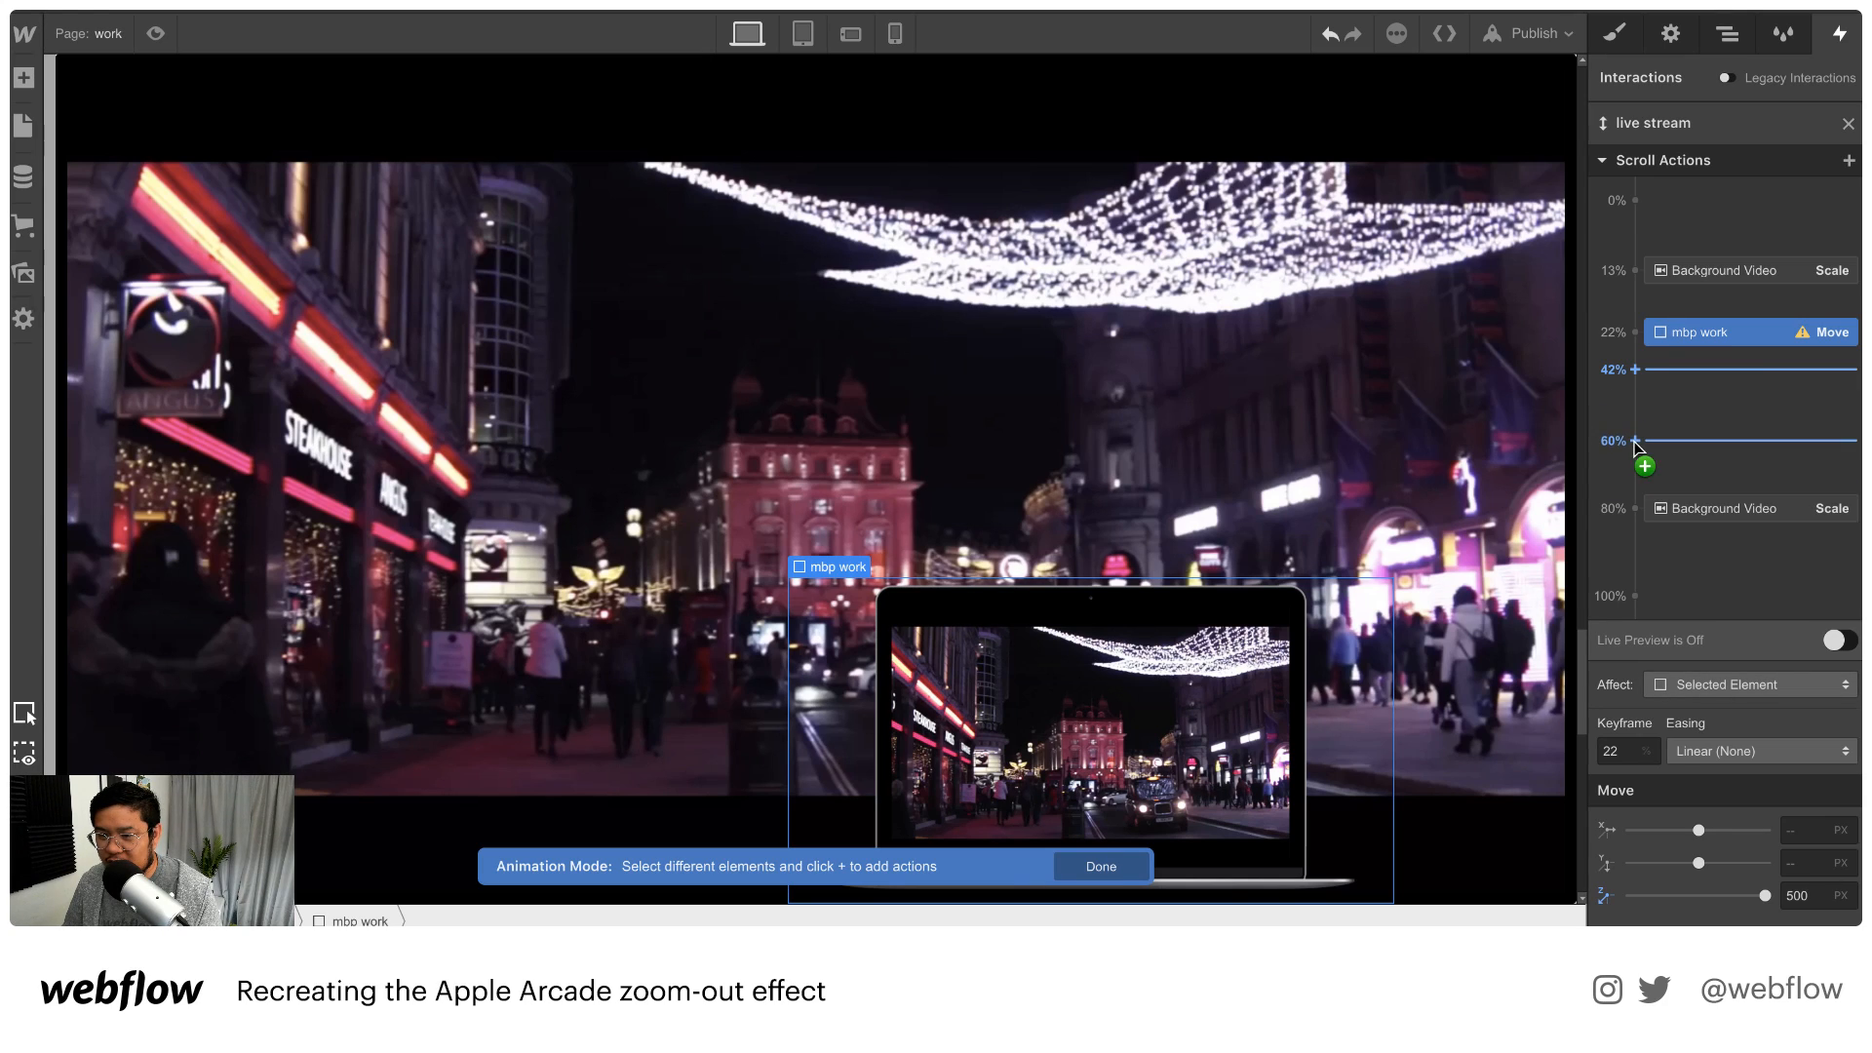
# Add a second mbp work Move action at 60% with Z set to 0 px, and turn on live preview
pyautogui.click(1635, 440)
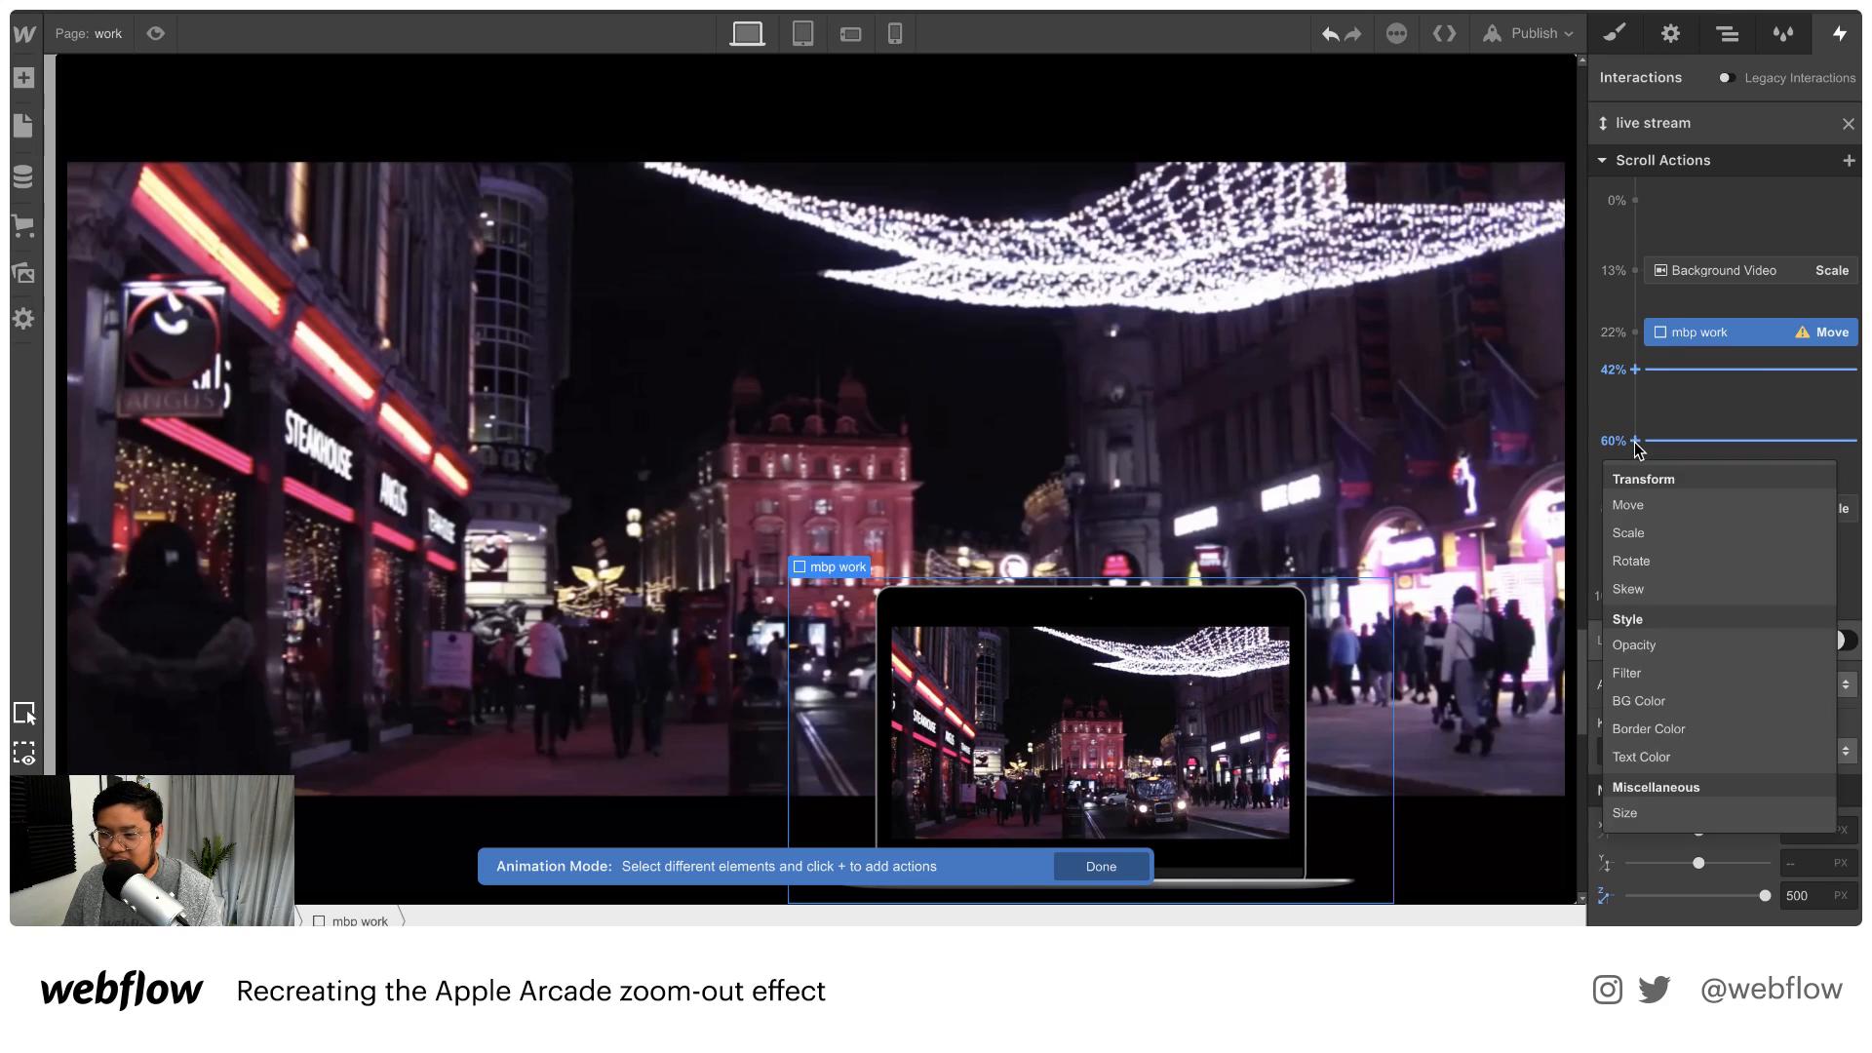
pyautogui.click(1681, 530)
pyautogui.click(1809, 897)
pyautogui.write('0')
pyautogui.click(1832, 641)
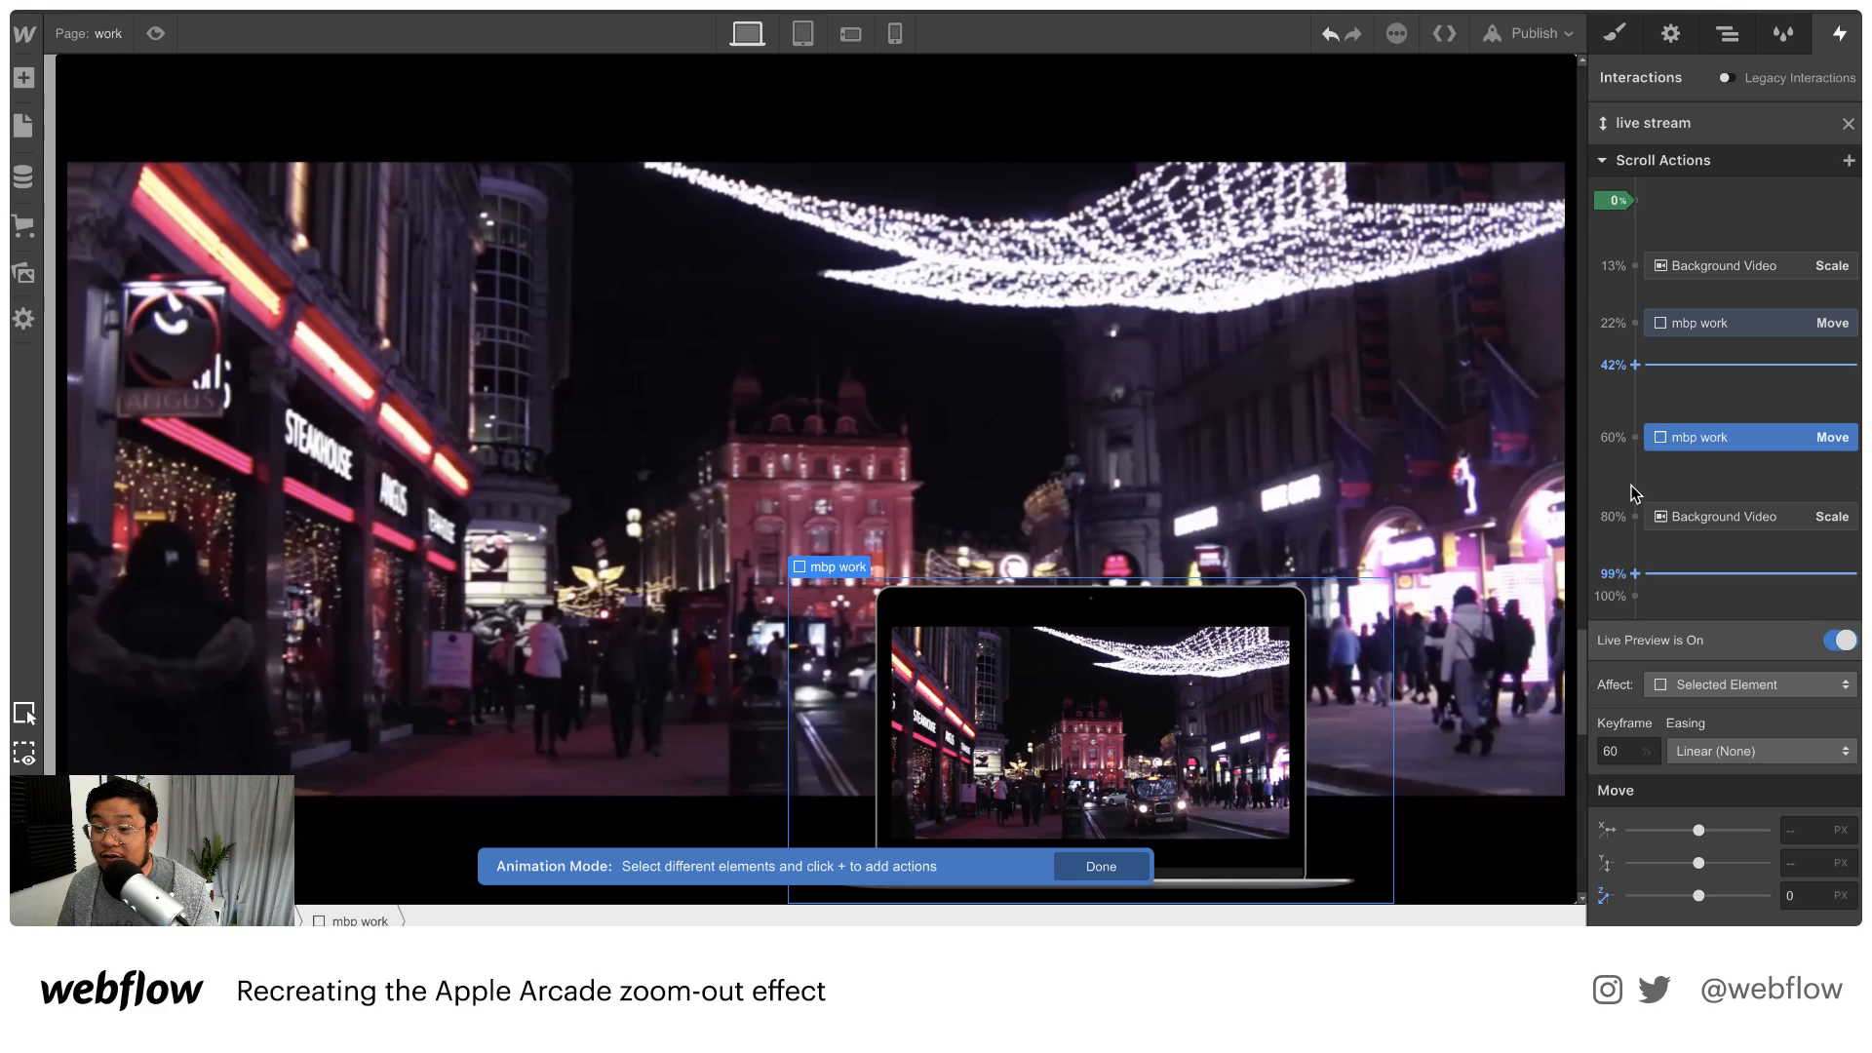
# Scroll the canvas up and down to check the mbp work movement, and finish editing the animation
pyautogui.scroll(-10, 1582, 681)
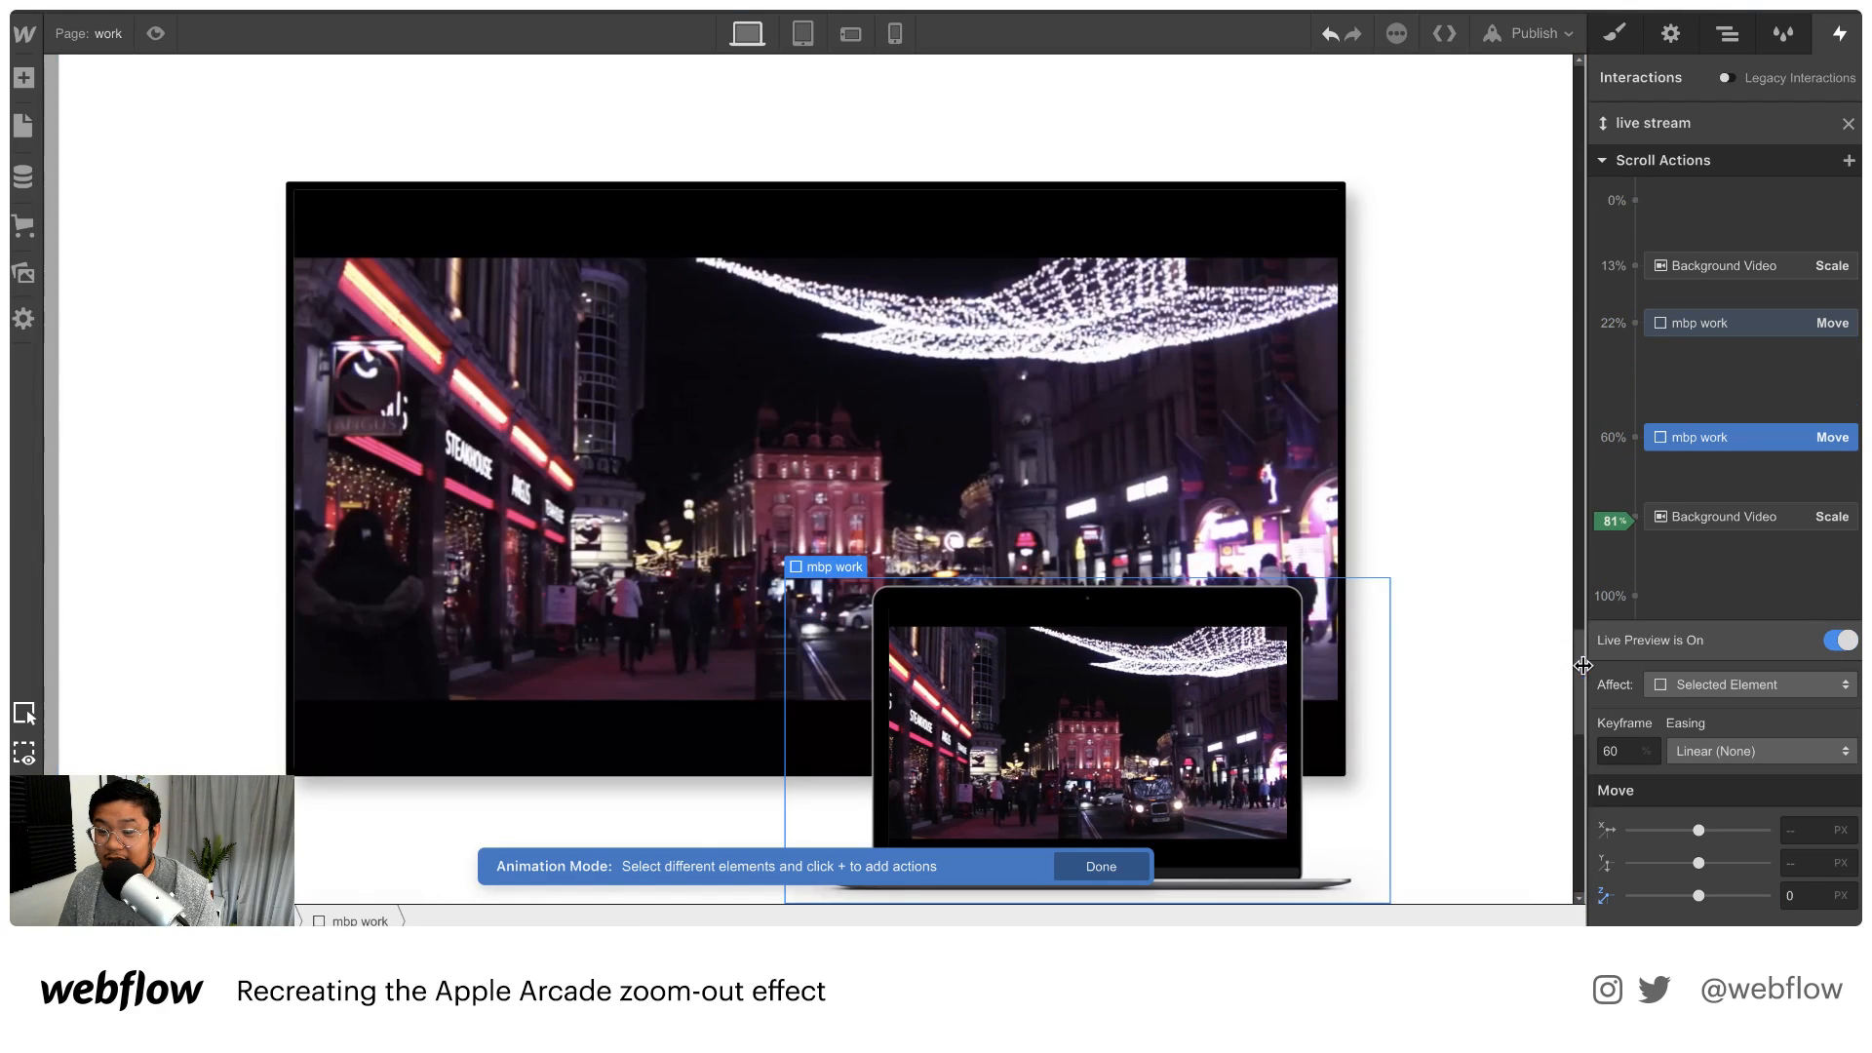
pyautogui.scroll(4, 1579, 670)
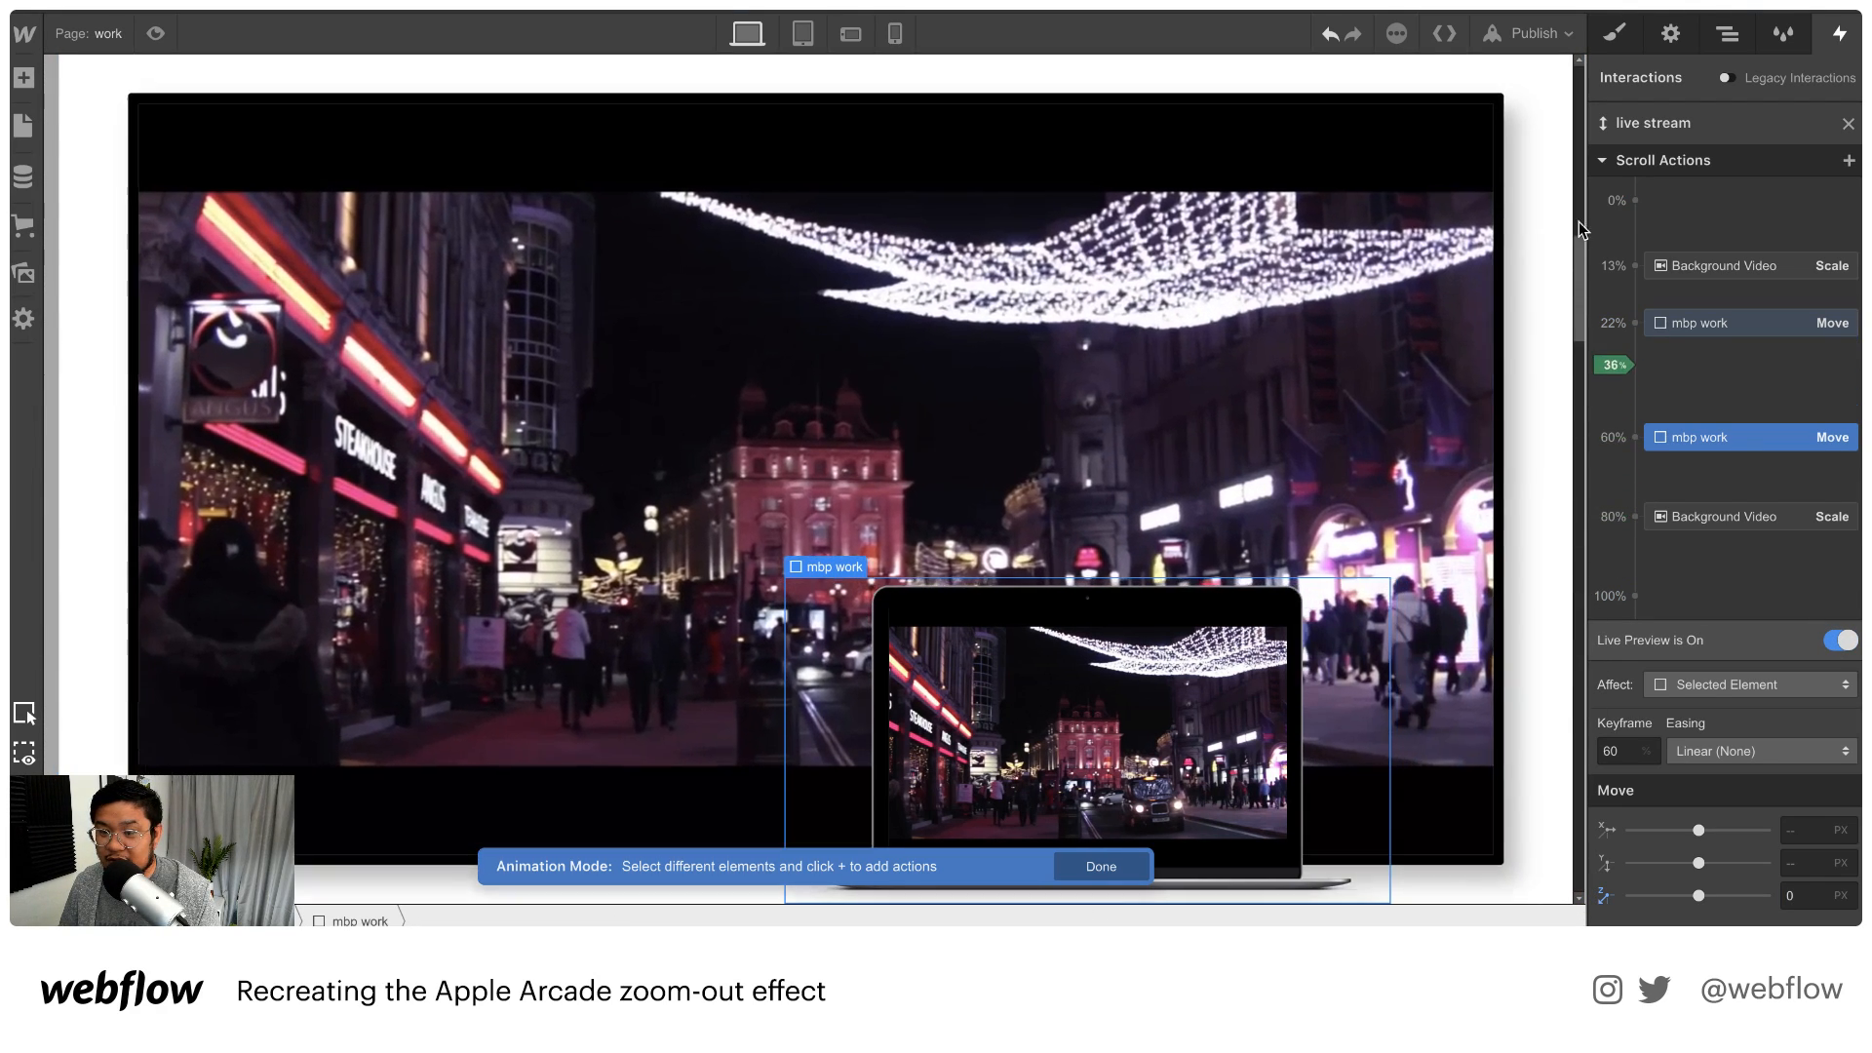
pyautogui.scroll(3, 1569, 507)
pyautogui.scroll(-4, 1585, 410)
pyautogui.scroll(6, 1587, 495)
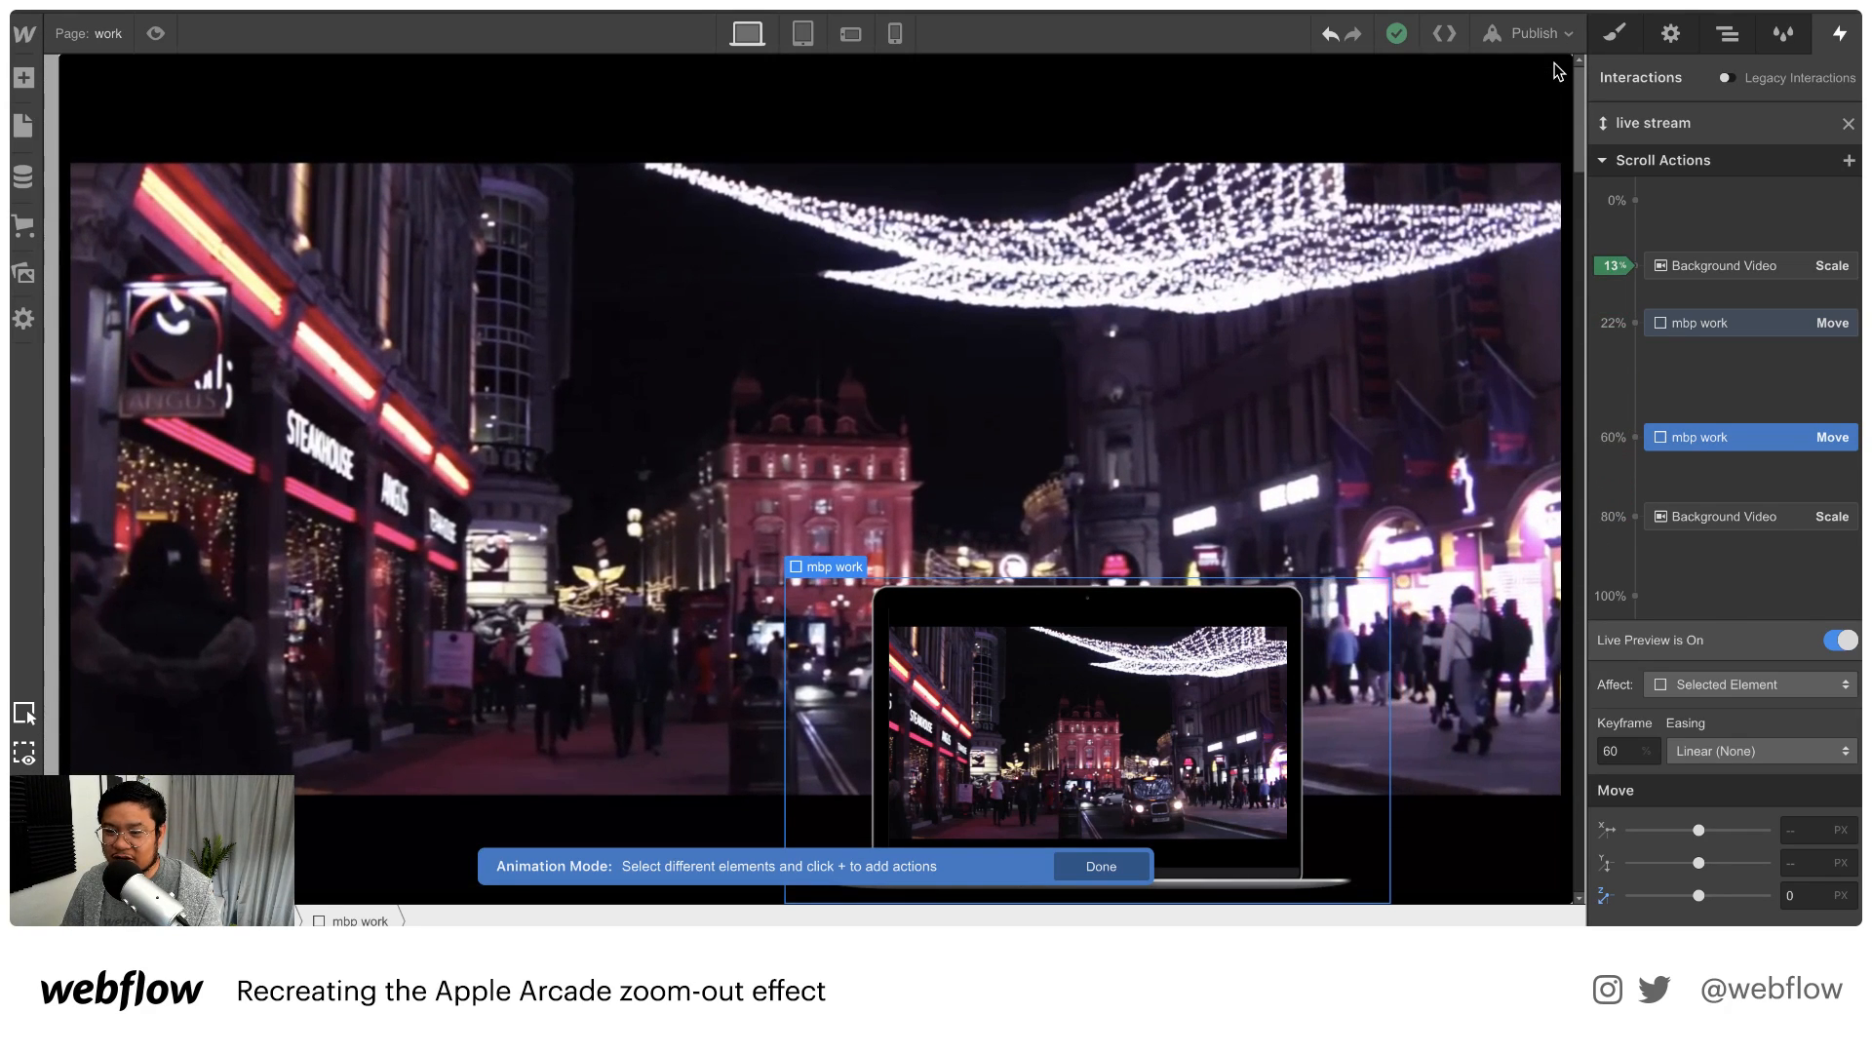
pyautogui.moveTo(1558, 71); pyautogui.dragTo(1573, 499)
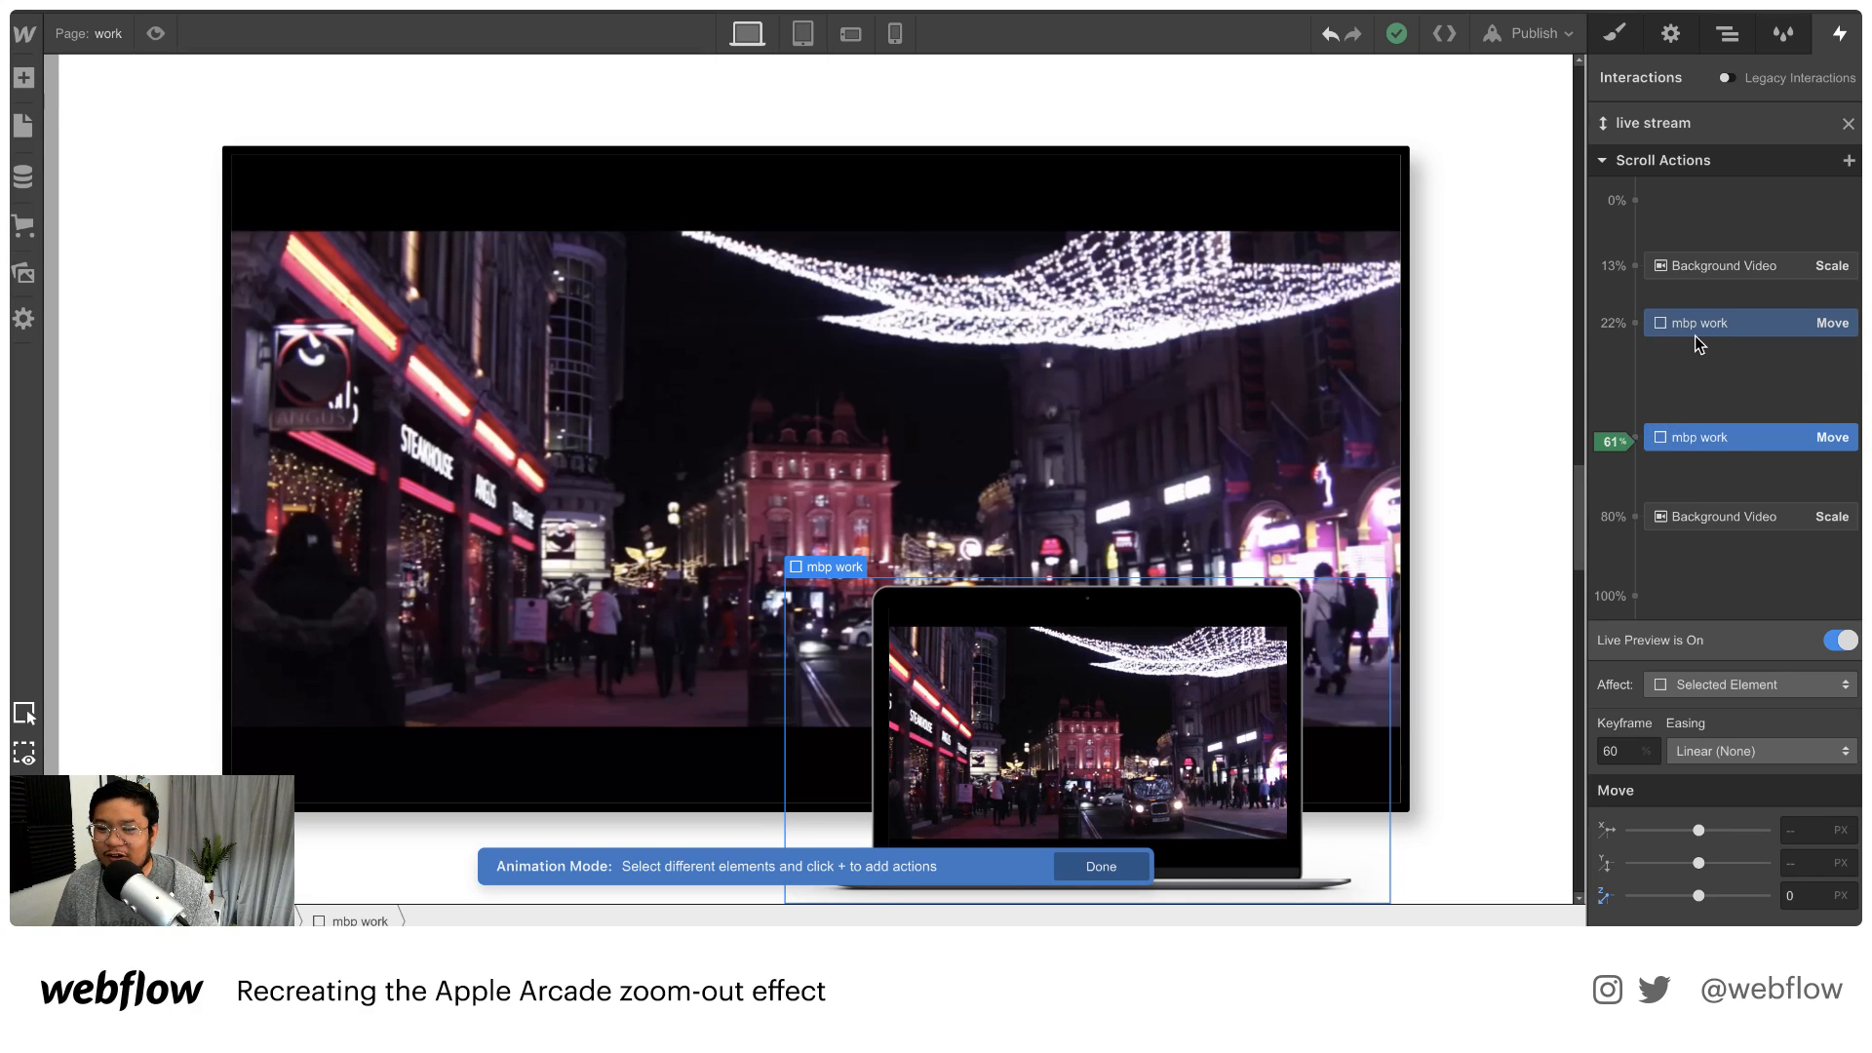
pyautogui.click(1100, 865)
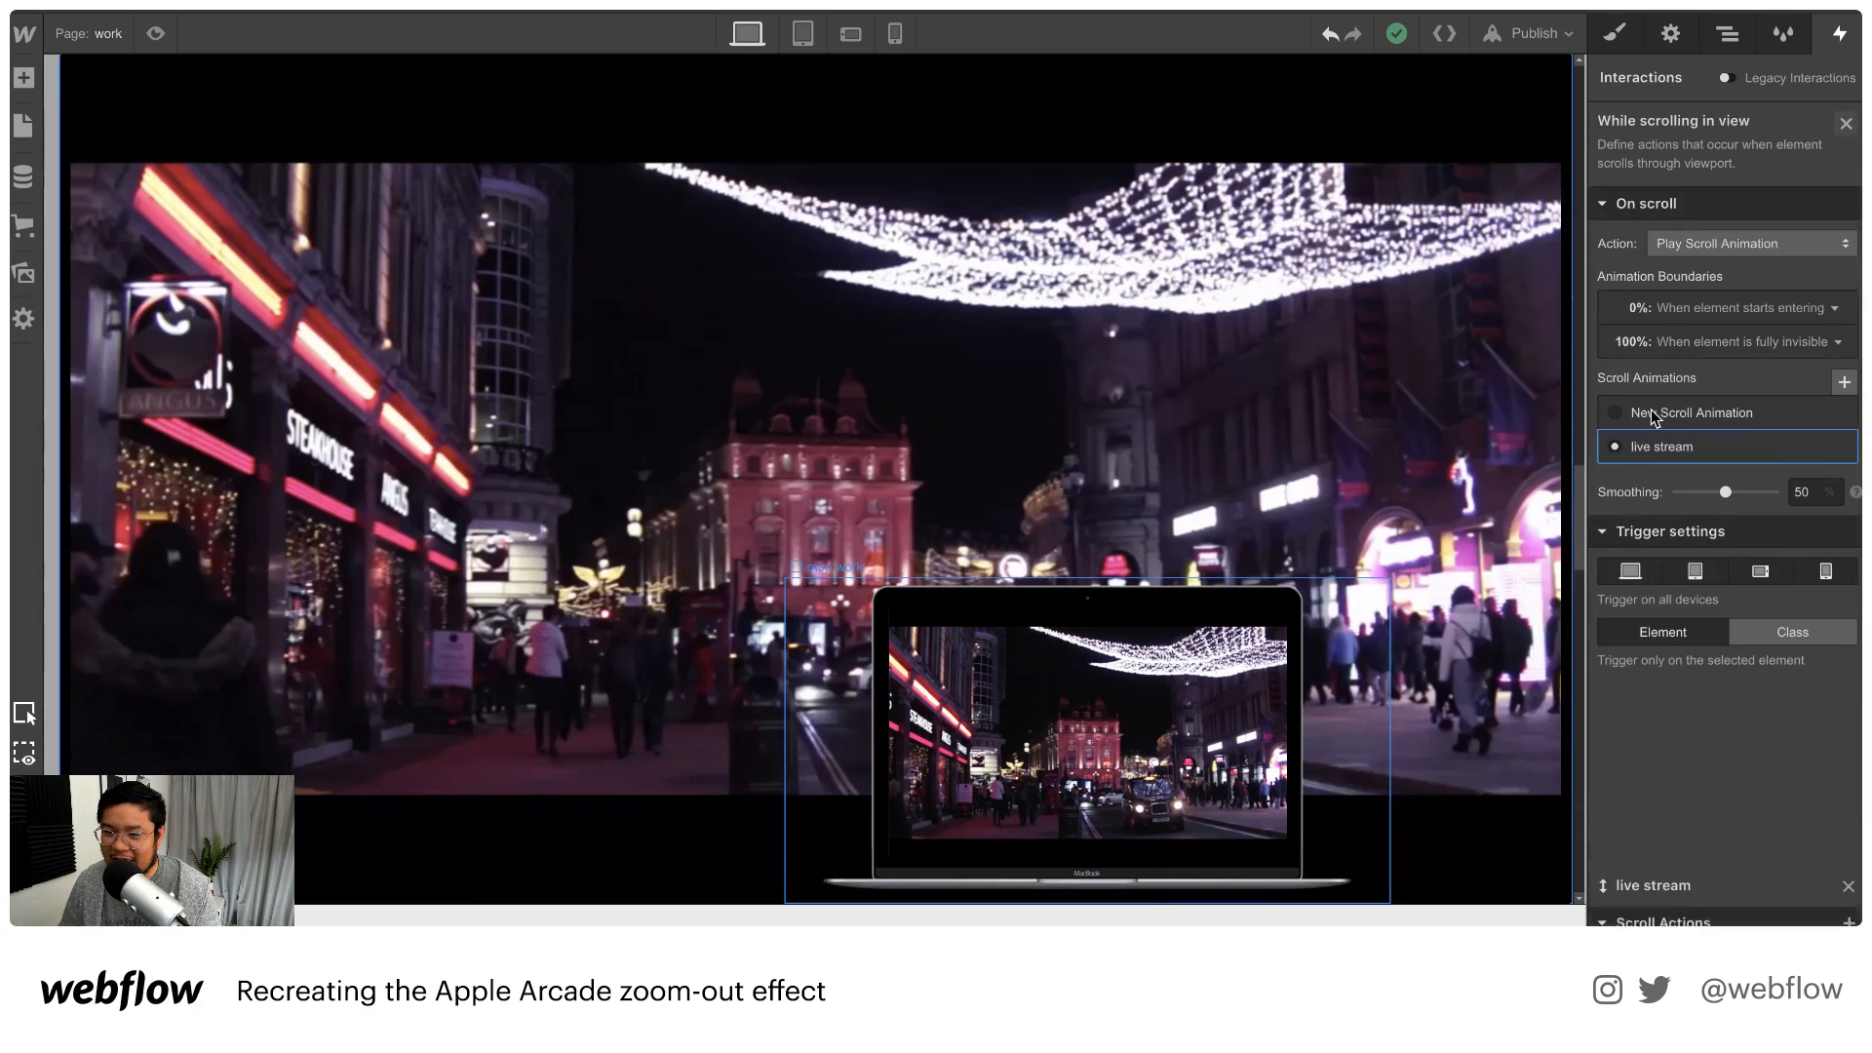
# Give the dw 2 div a children perspective distance of 2000 px in its transform settings
pyautogui.click(1727, 33)
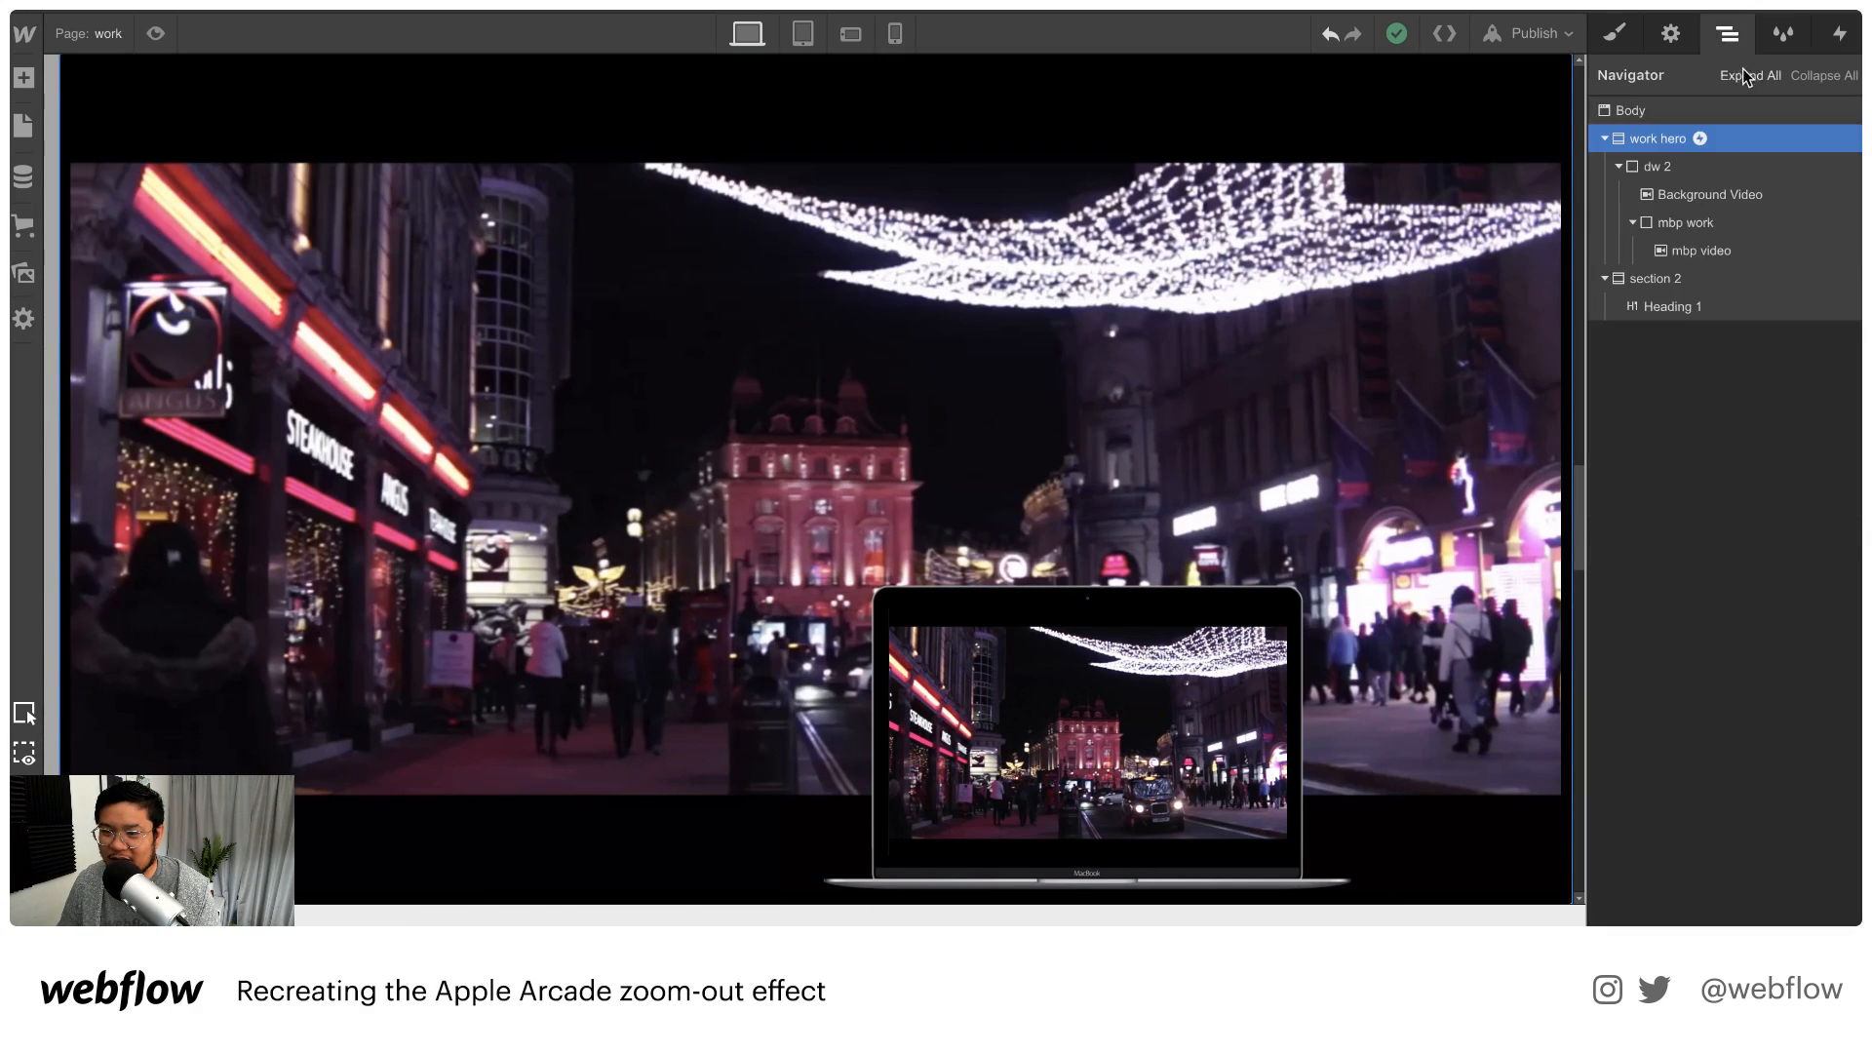
pyautogui.click(1671, 167)
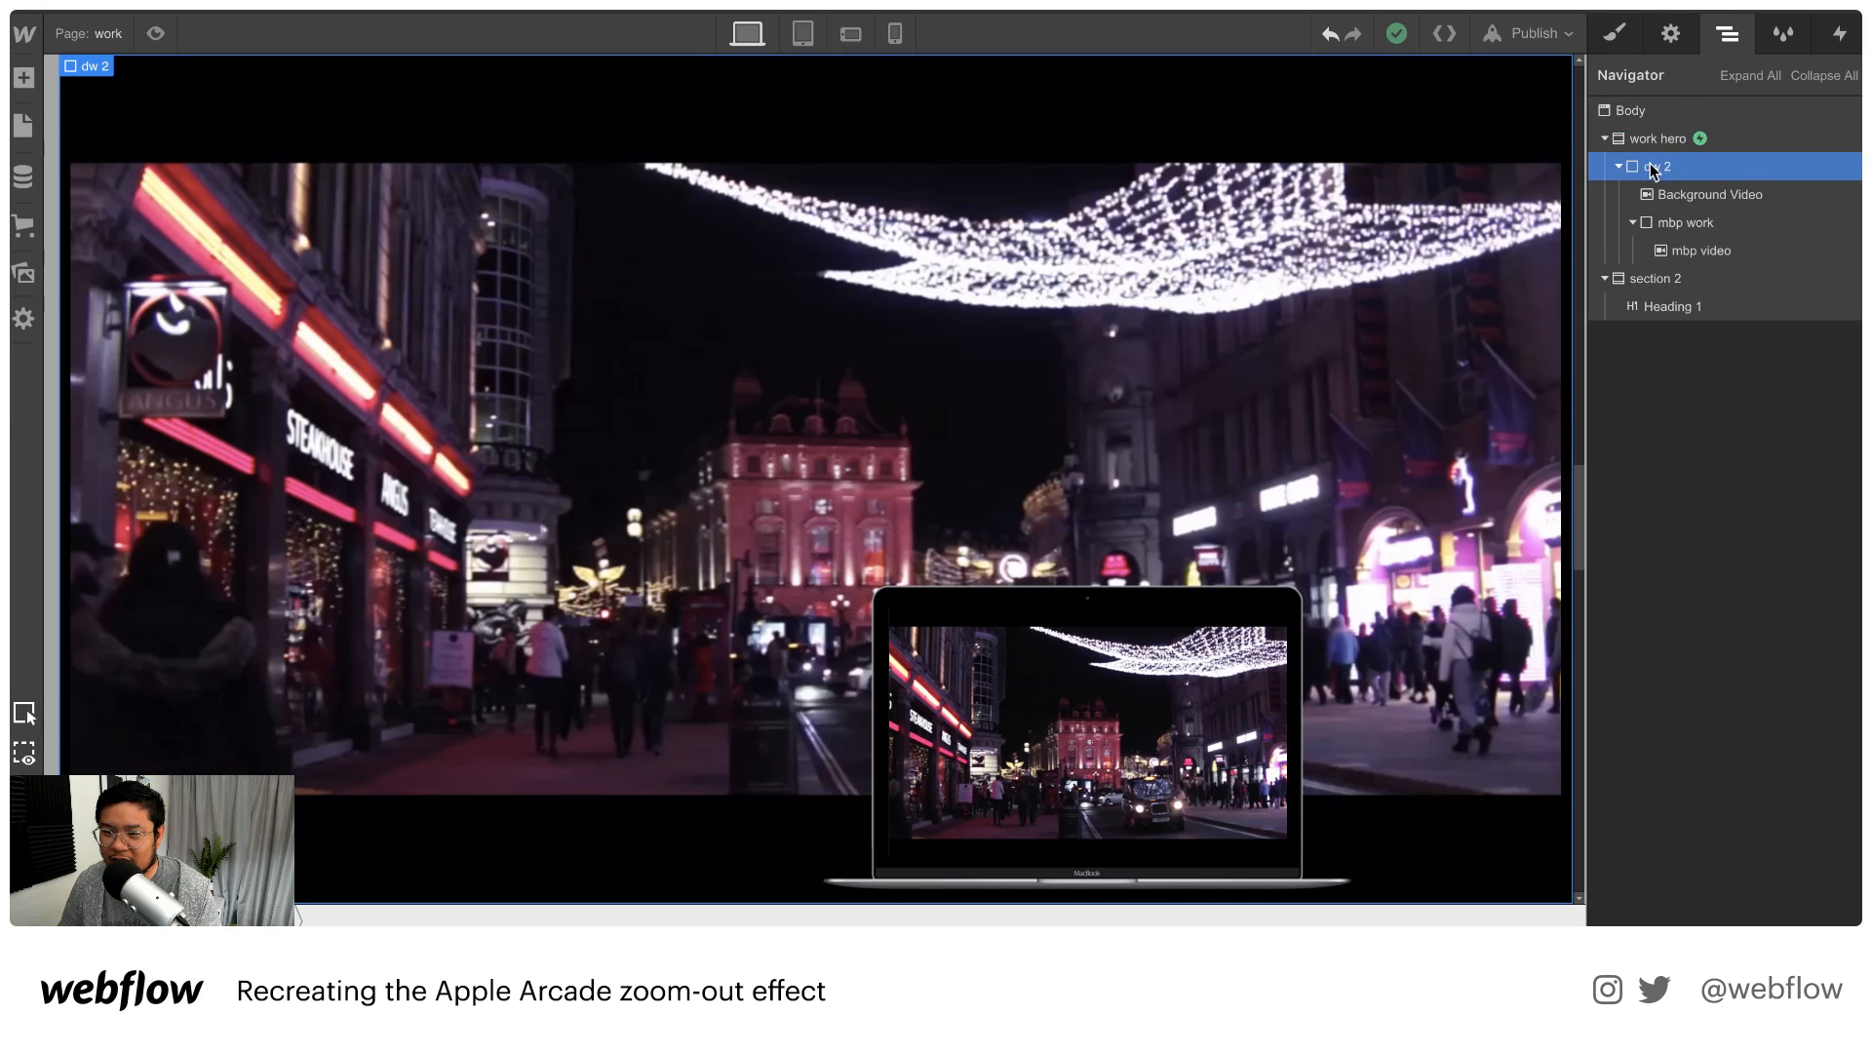
pyautogui.click(1616, 35)
pyautogui.scroll(-2, 1693, 663)
pyautogui.scroll(-8, 1696, 673)
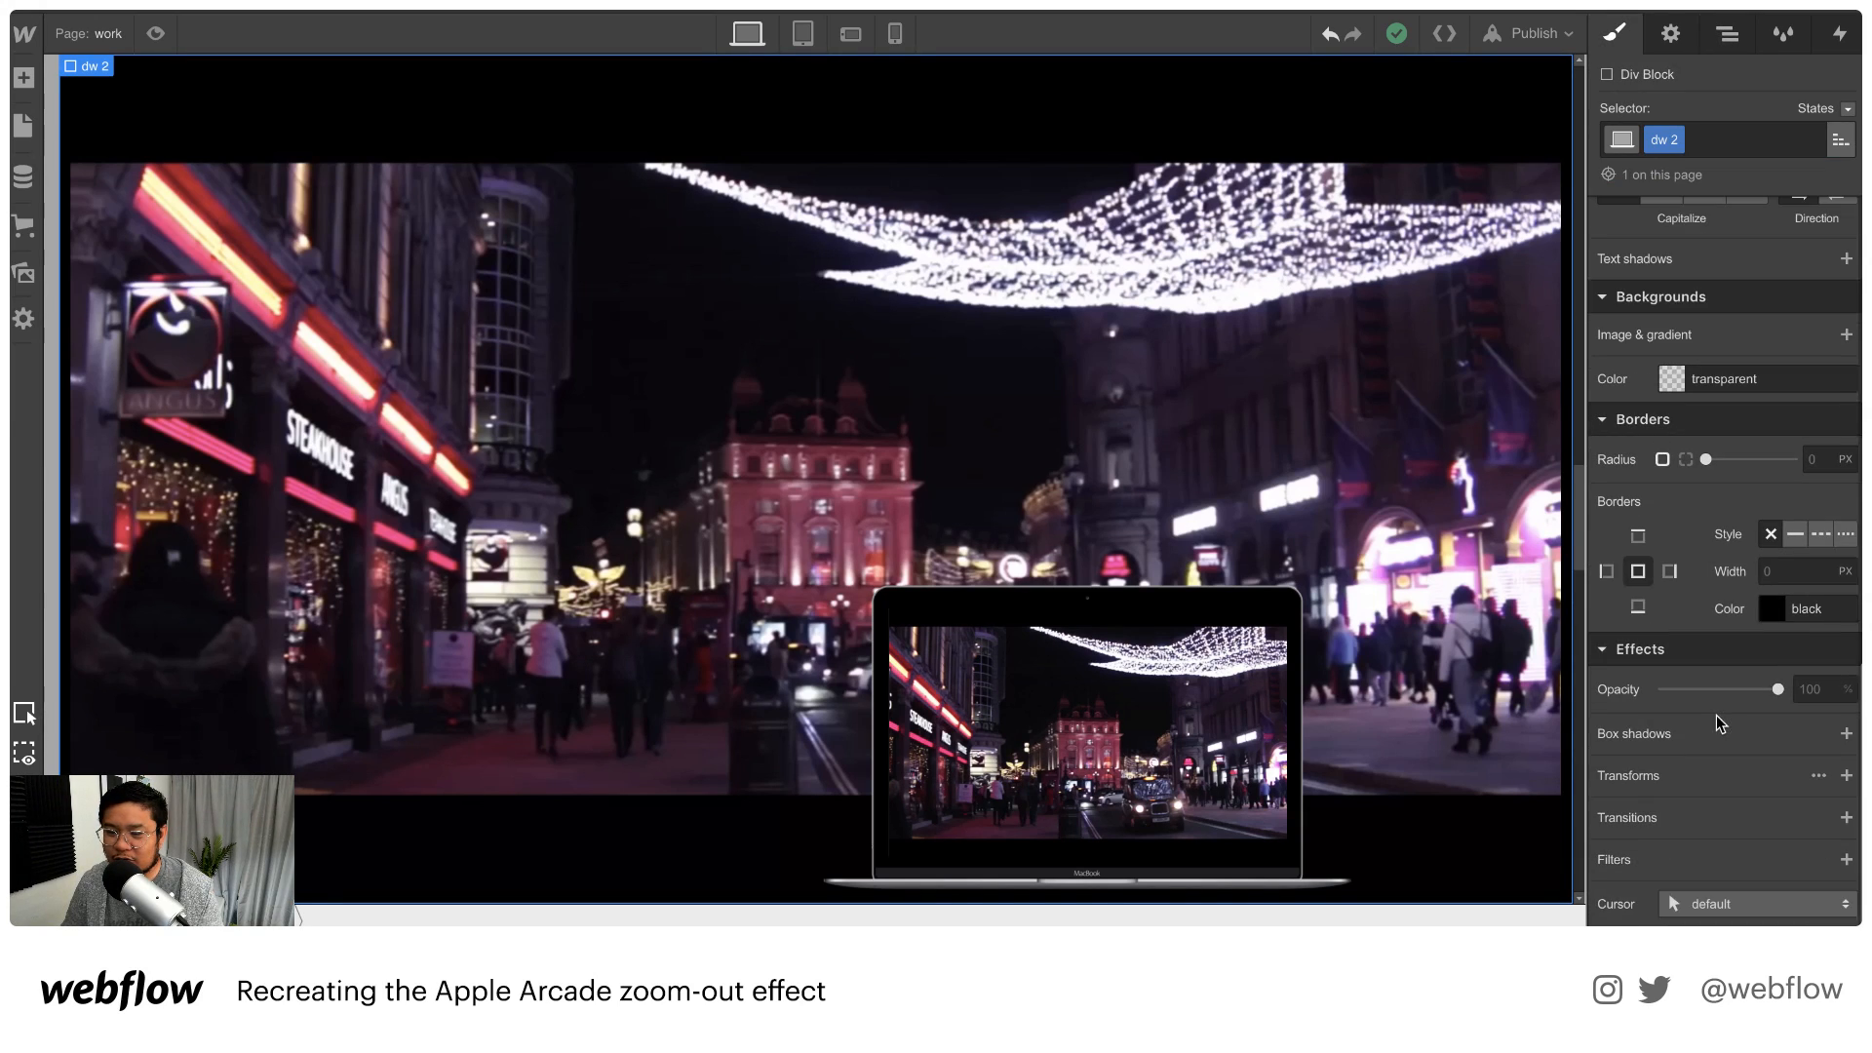
pyautogui.click(1819, 777)
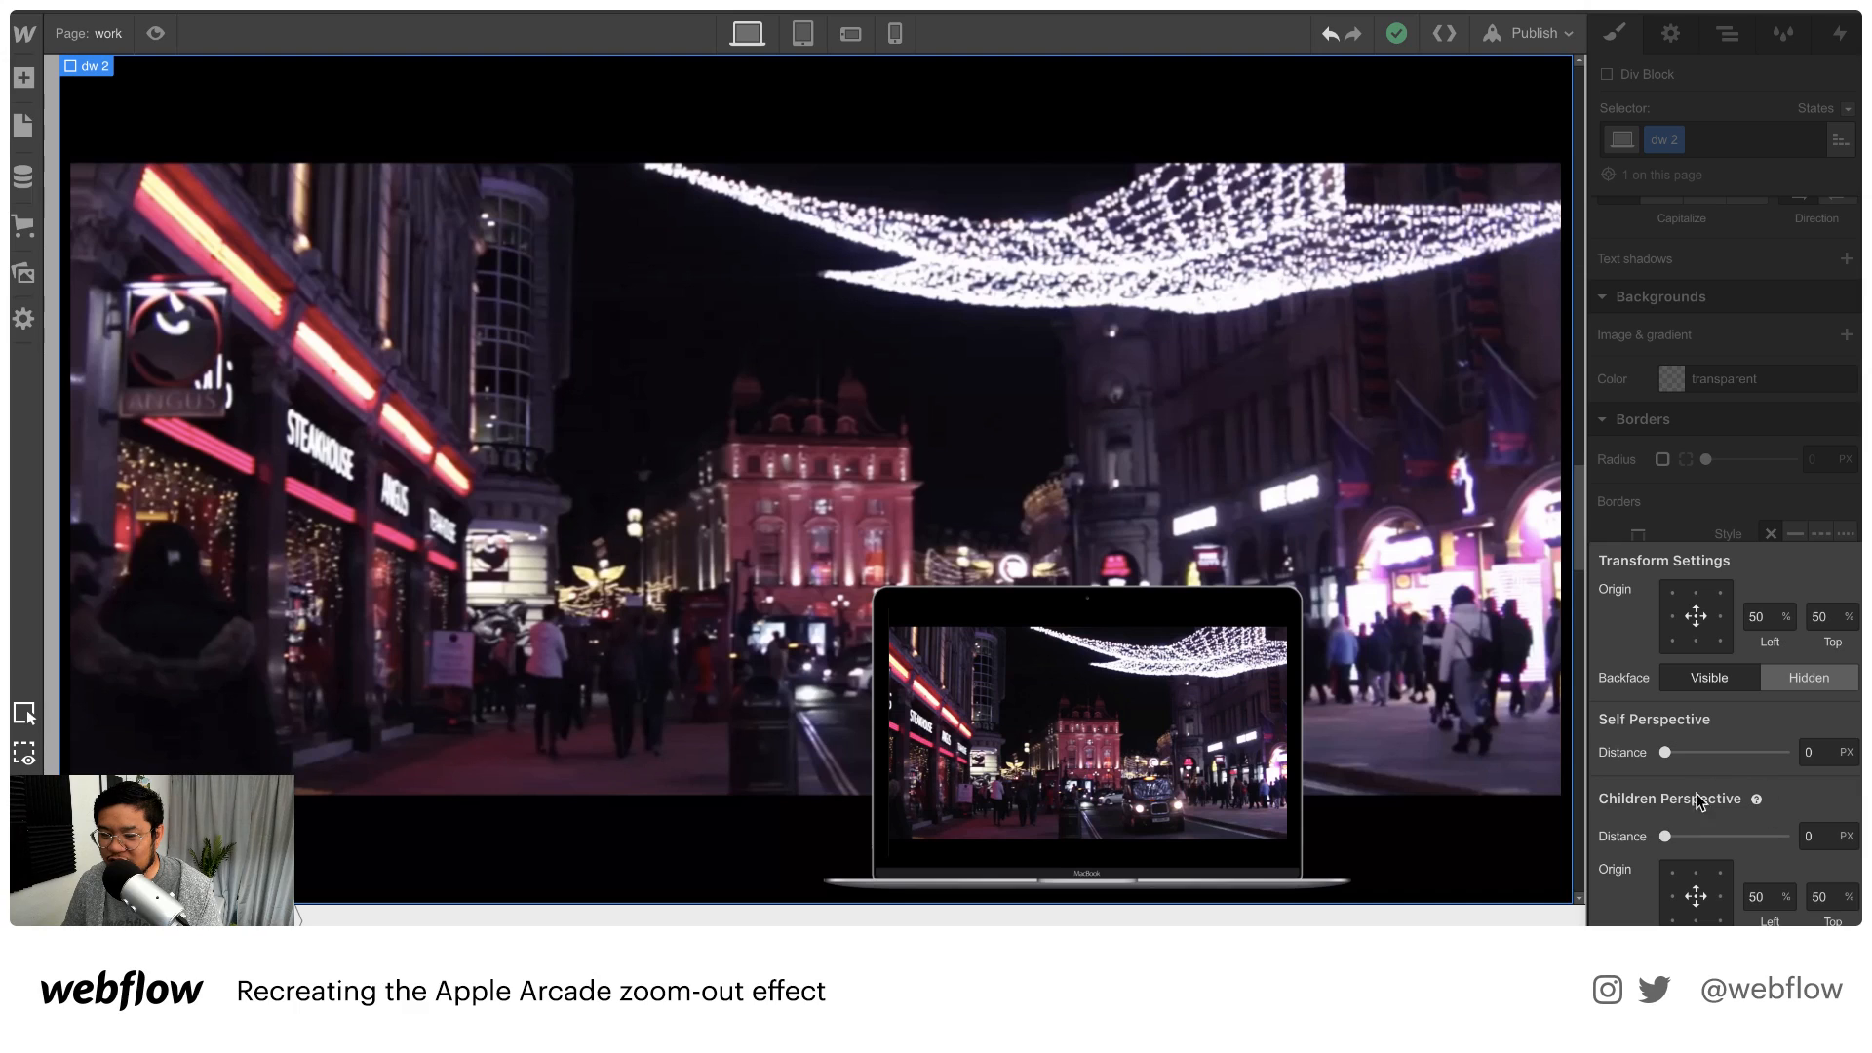
pyautogui.moveTo(1666, 835); pyautogui.dragTo(1811, 843)
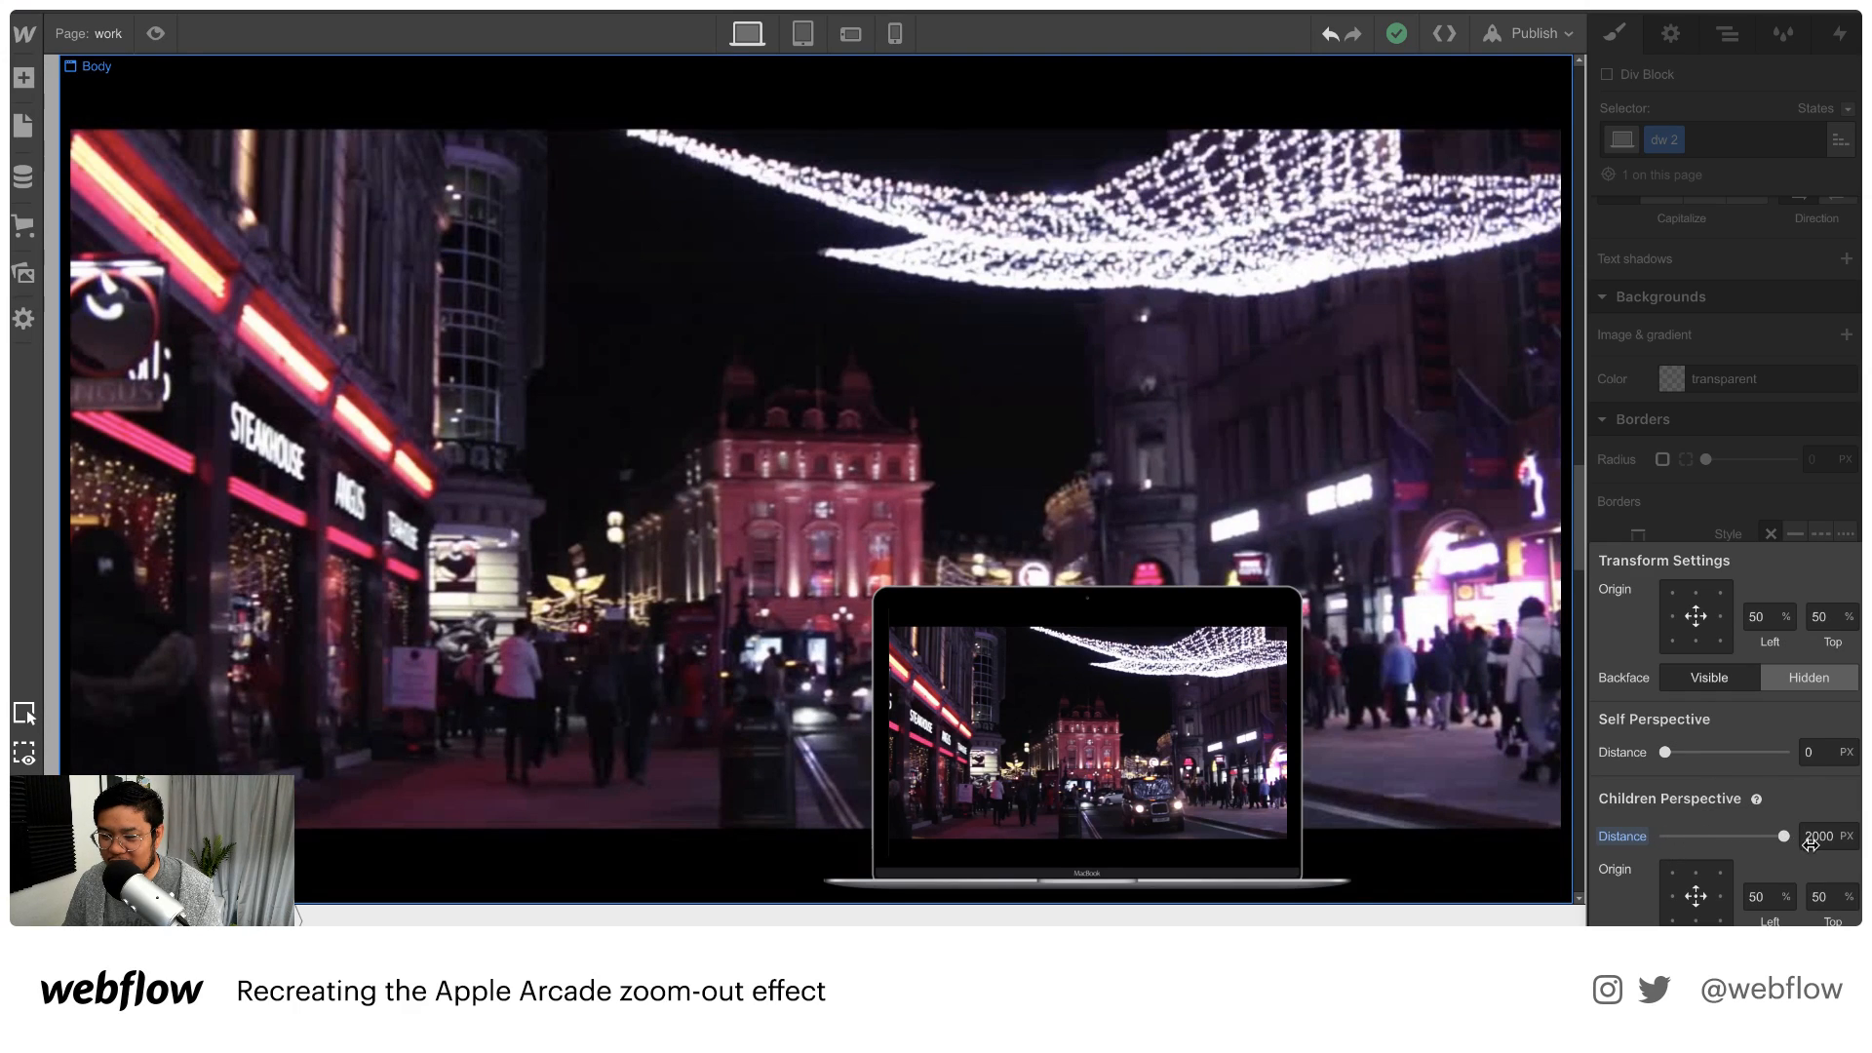
pyautogui.click(1733, 487)
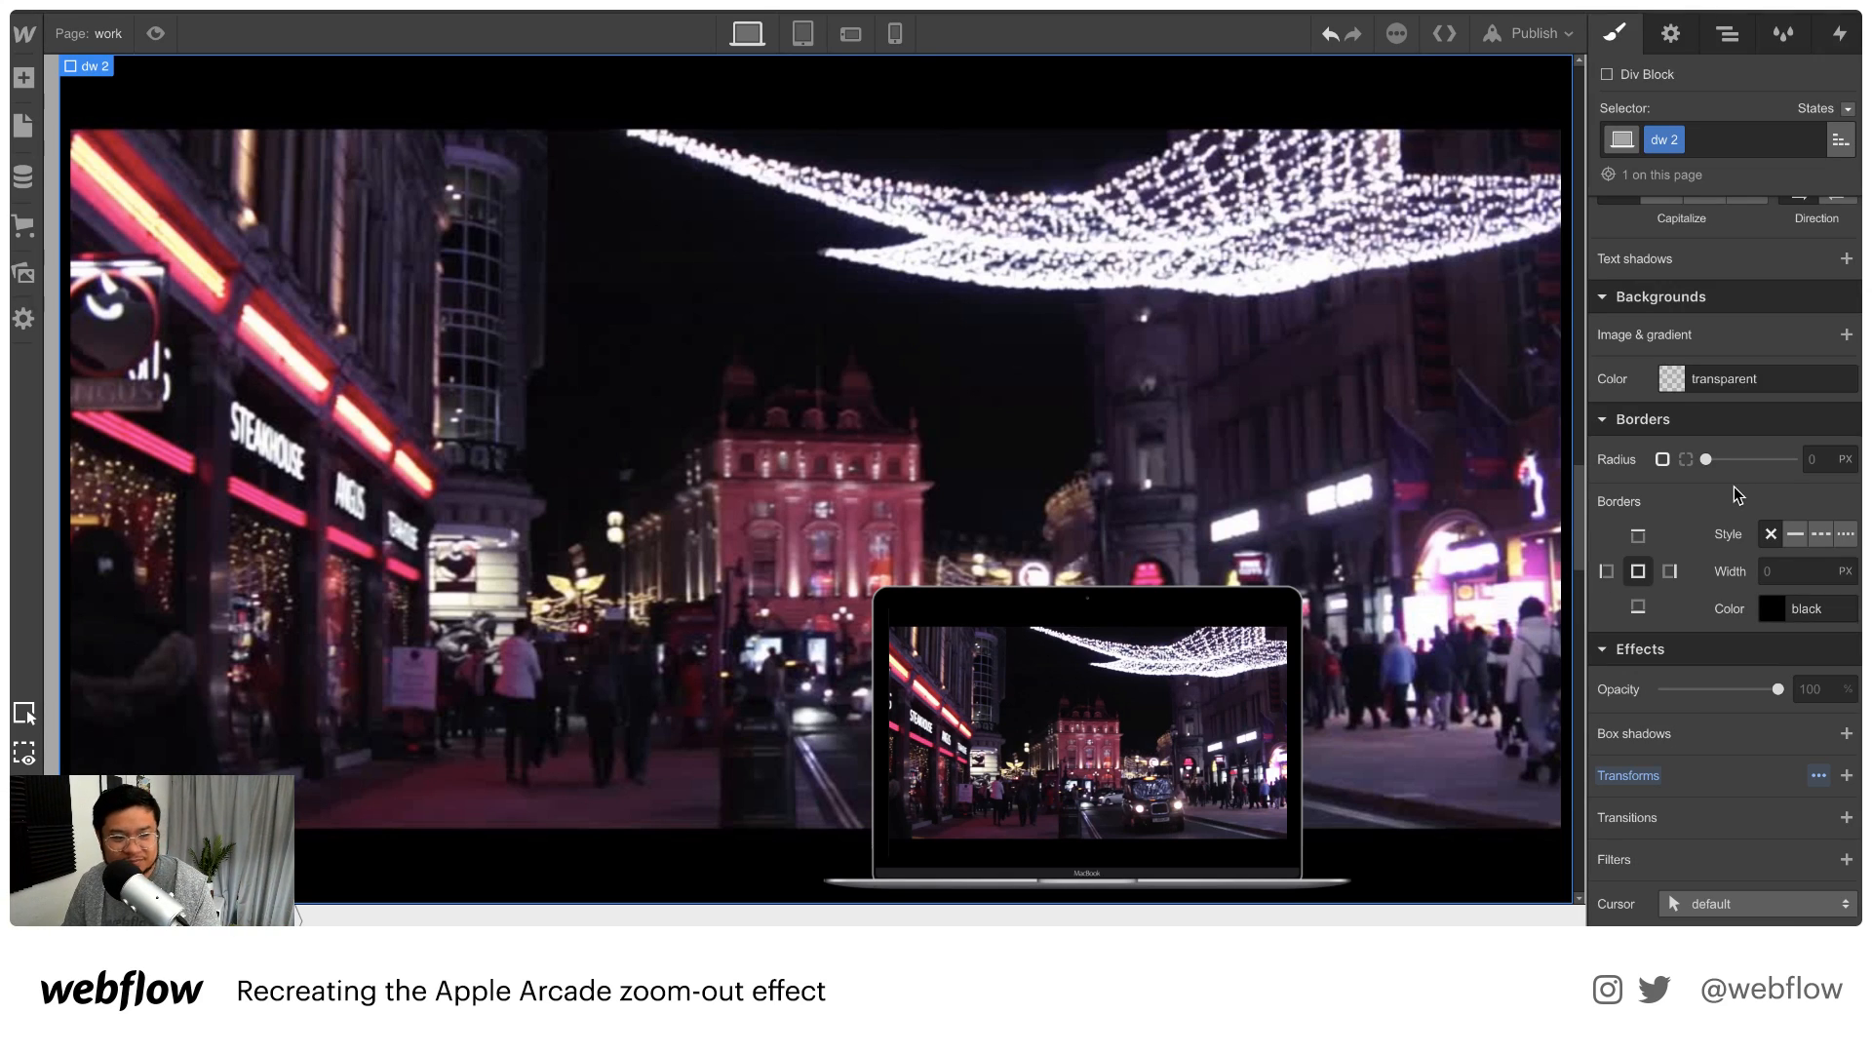
# Reopen the live stream animation on the work hero section with the children perspective applied
pyautogui.click(1840, 39)
pyautogui.click(1727, 33)
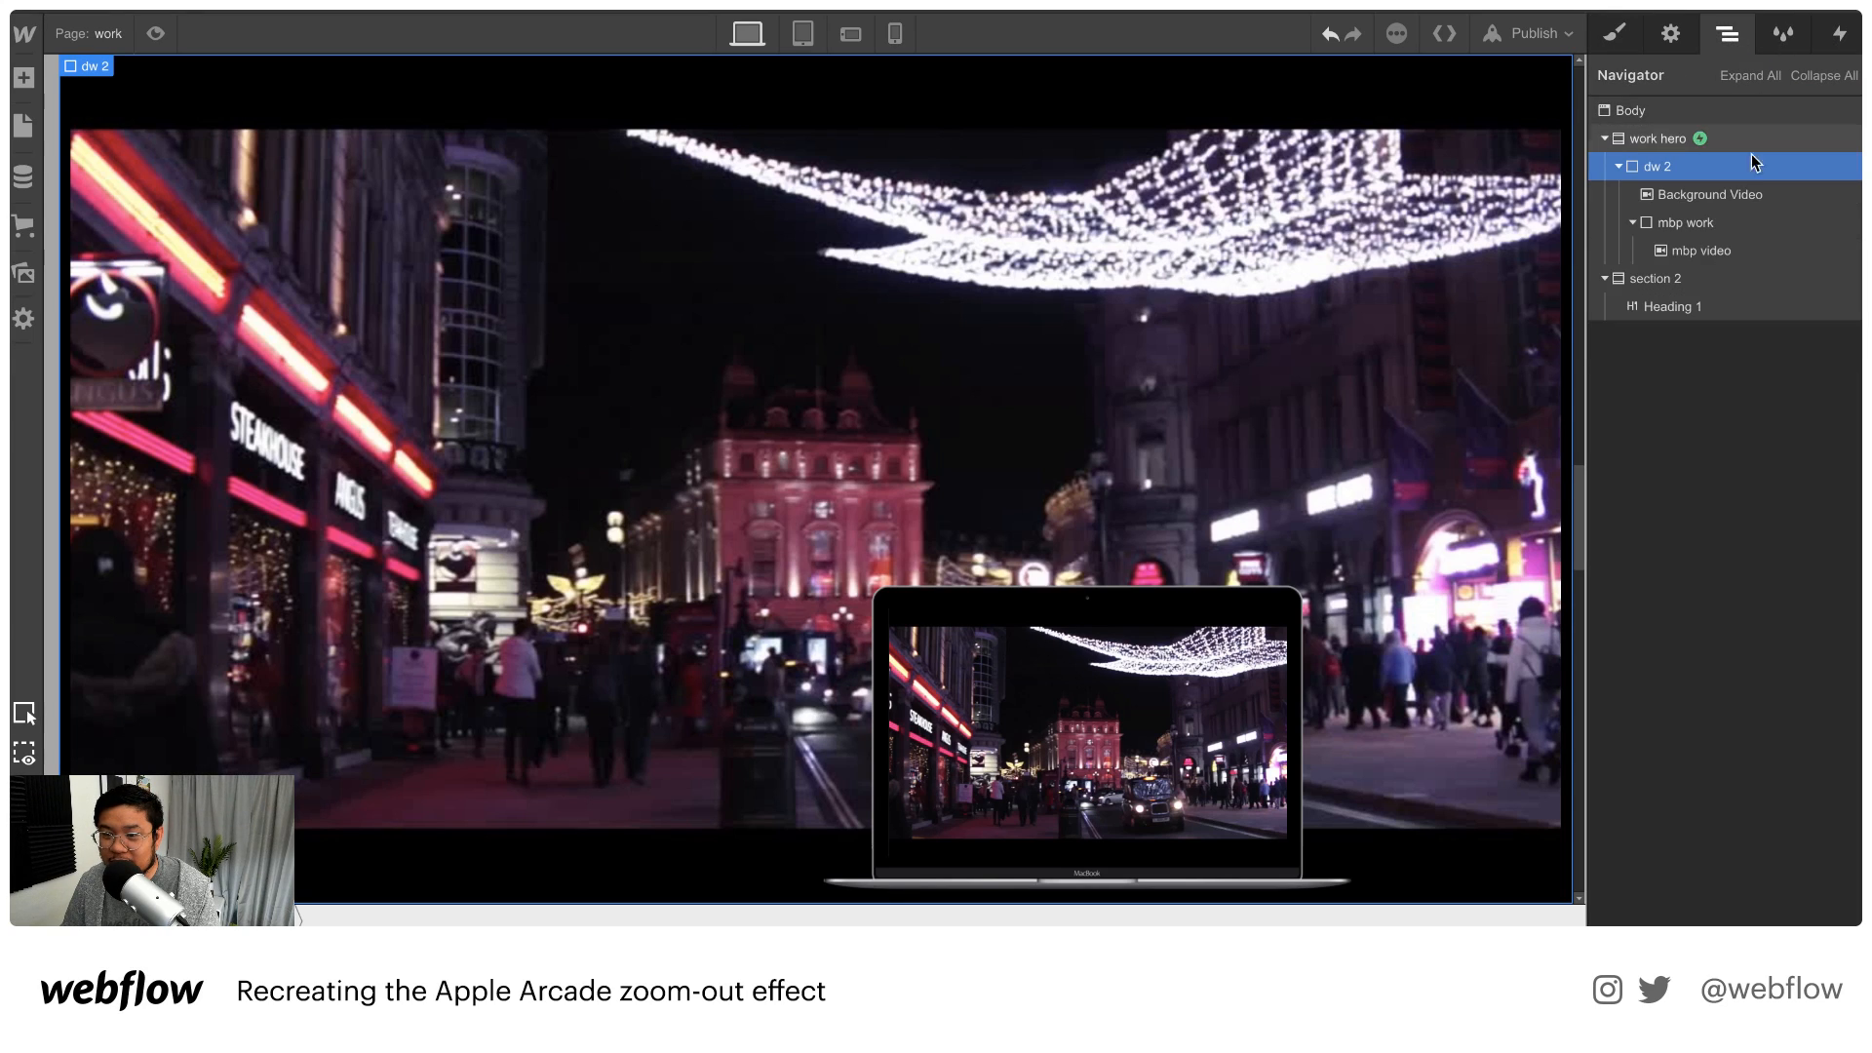
pyautogui.click(1692, 142)
pyautogui.click(1839, 35)
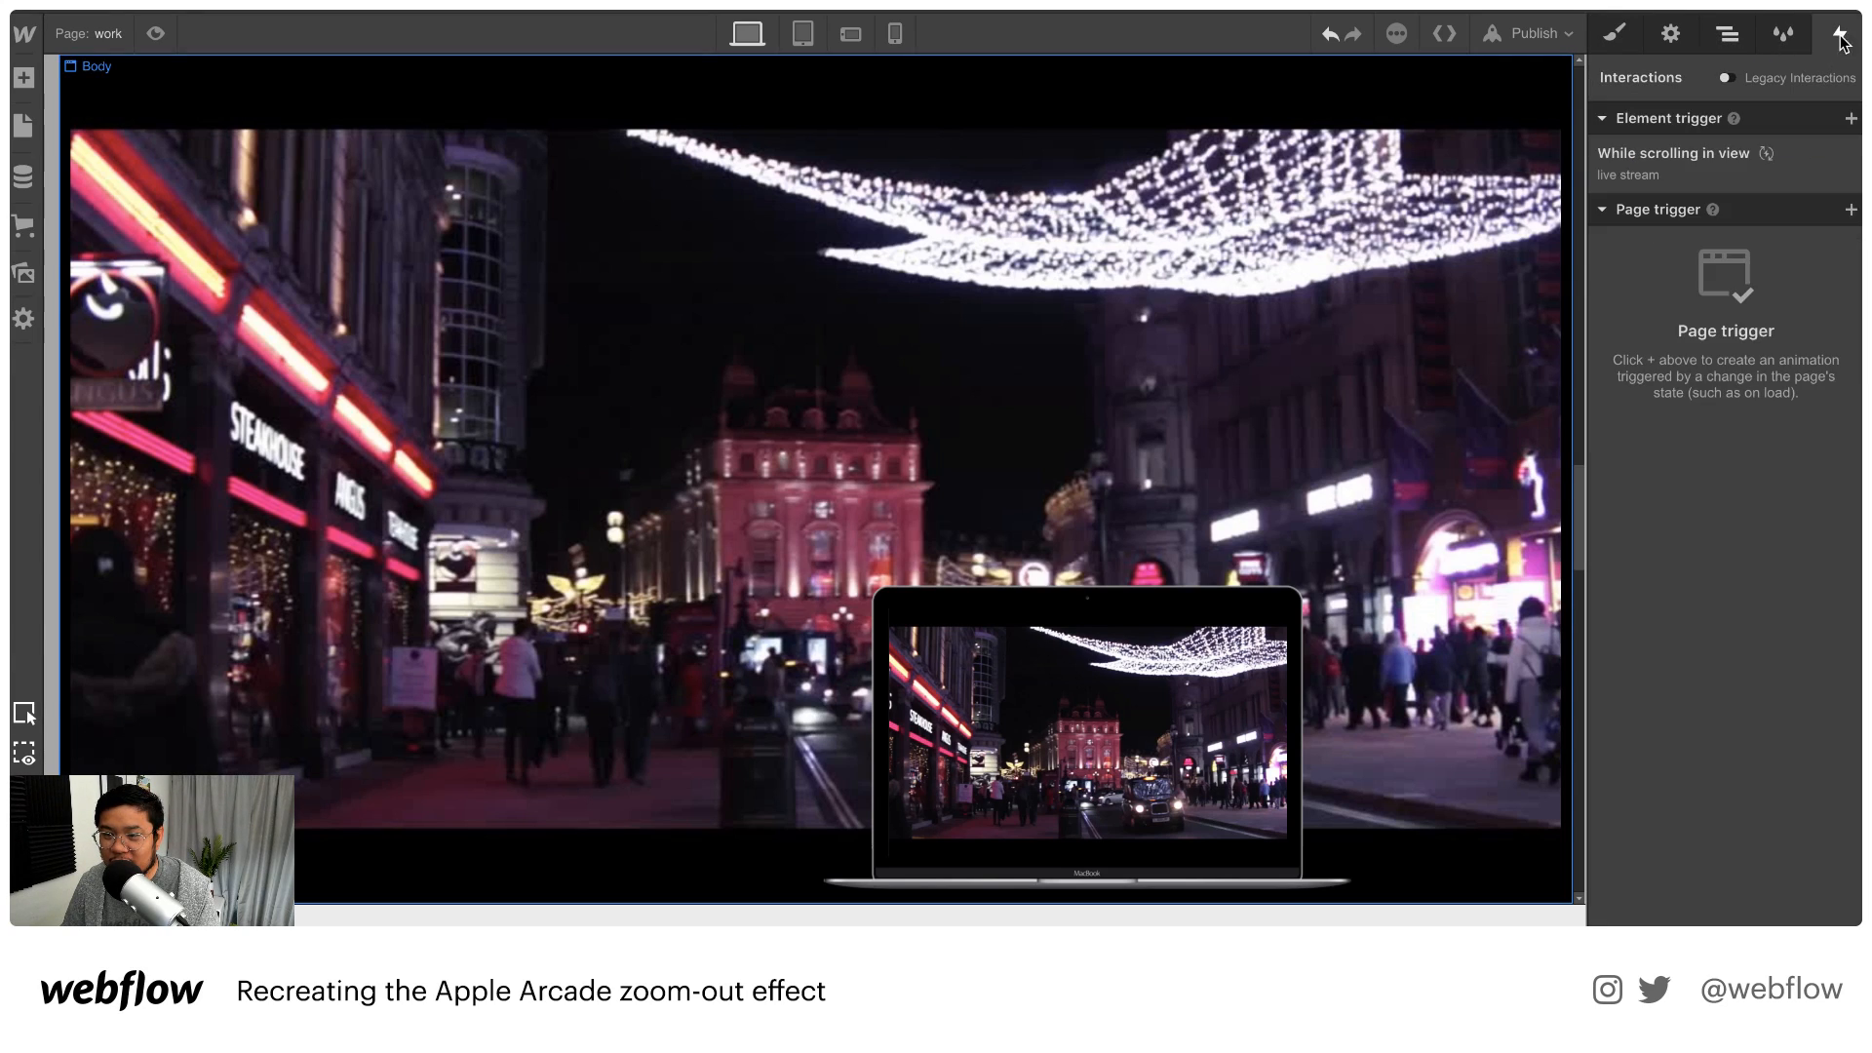
pyautogui.click(1706, 159)
pyautogui.click(1682, 439)
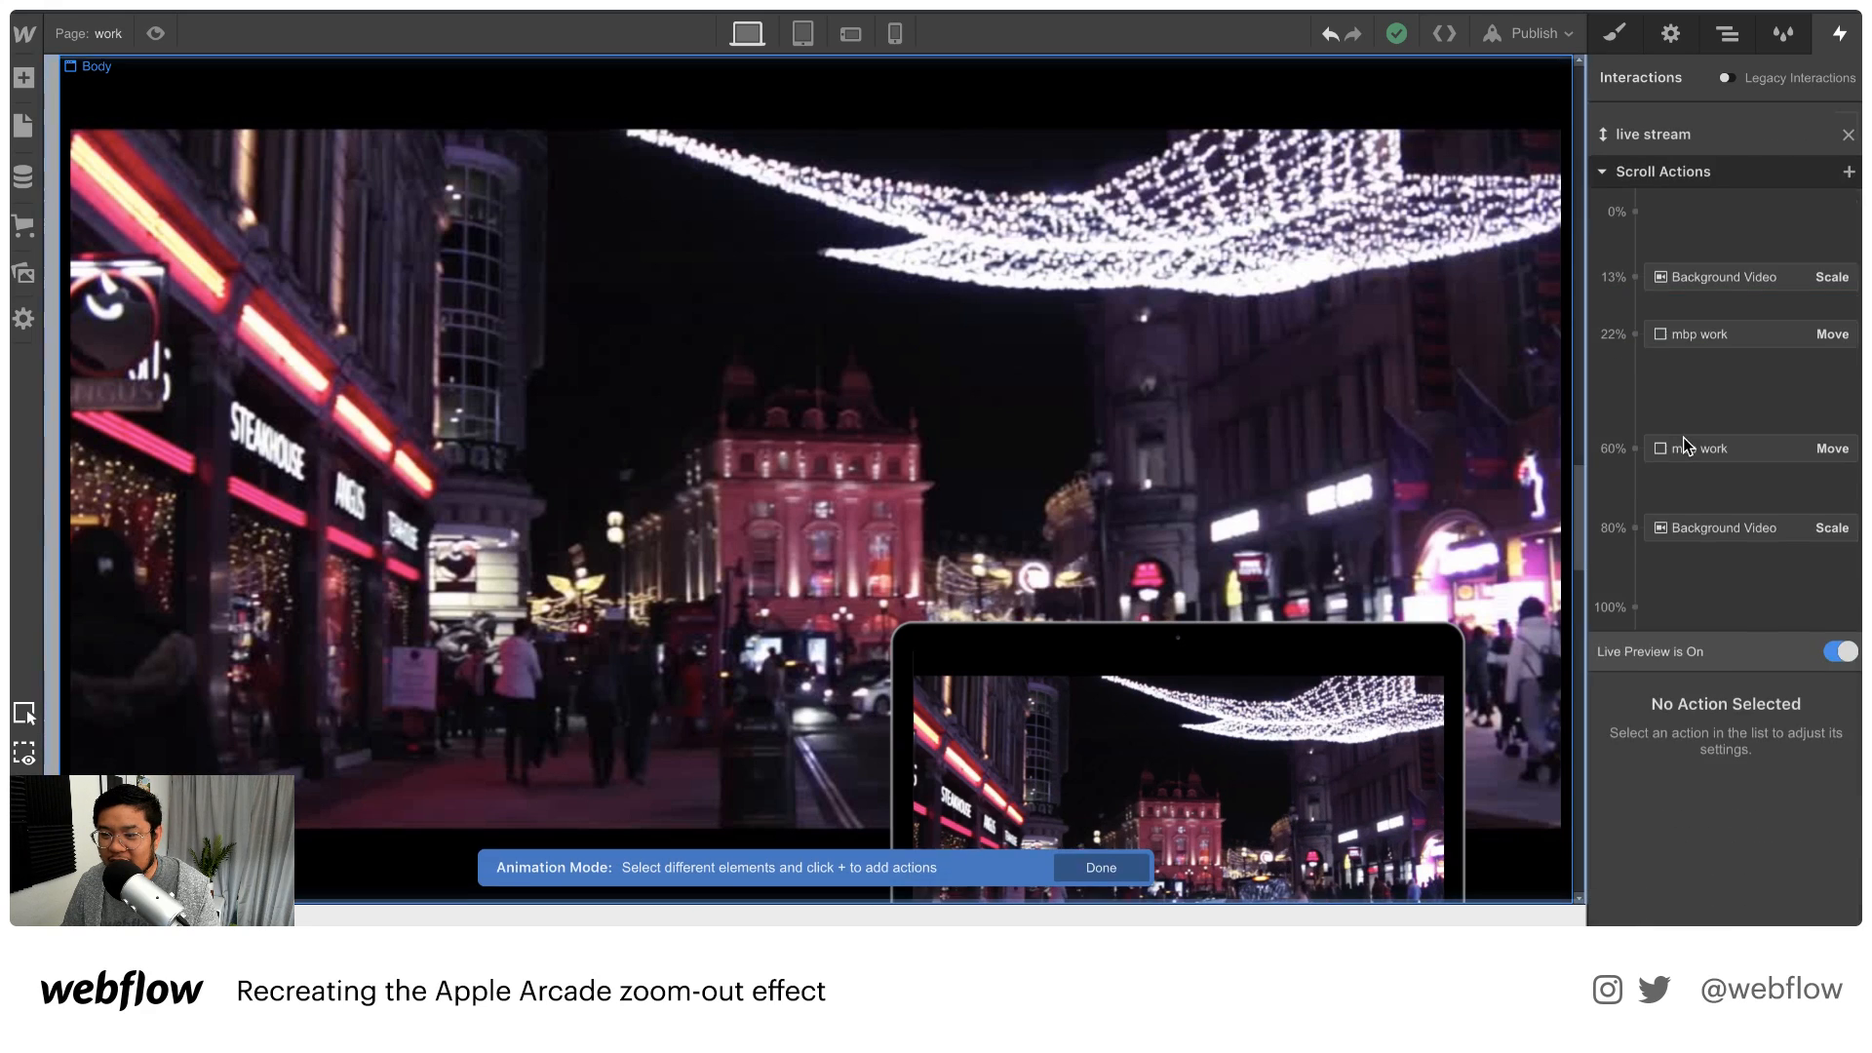
# Check the mbp work movement by scrolling the page back up through the live stream animation
pyautogui.click(1842, 639)
pyautogui.click(1841, 639)
pyautogui.moveTo(1576, 514)
pyautogui.mouseDown()
pyautogui.moveTo(1576, 234)
pyautogui.moveTo(1573, 507)
pyautogui.moveTo(1574, 432)
pyautogui.mouseUp()
pyautogui.moveTo(1568, 213)
pyautogui.mouseDown()
pyautogui.moveTo(1566, 90)
pyautogui.moveTo(1581, 589)
pyautogui.moveTo(1569, 108)
pyautogui.mouseUp()
# Try a Z value of 2000 px on the mbp work Move action at 22%
pyautogui.click(1711, 324)
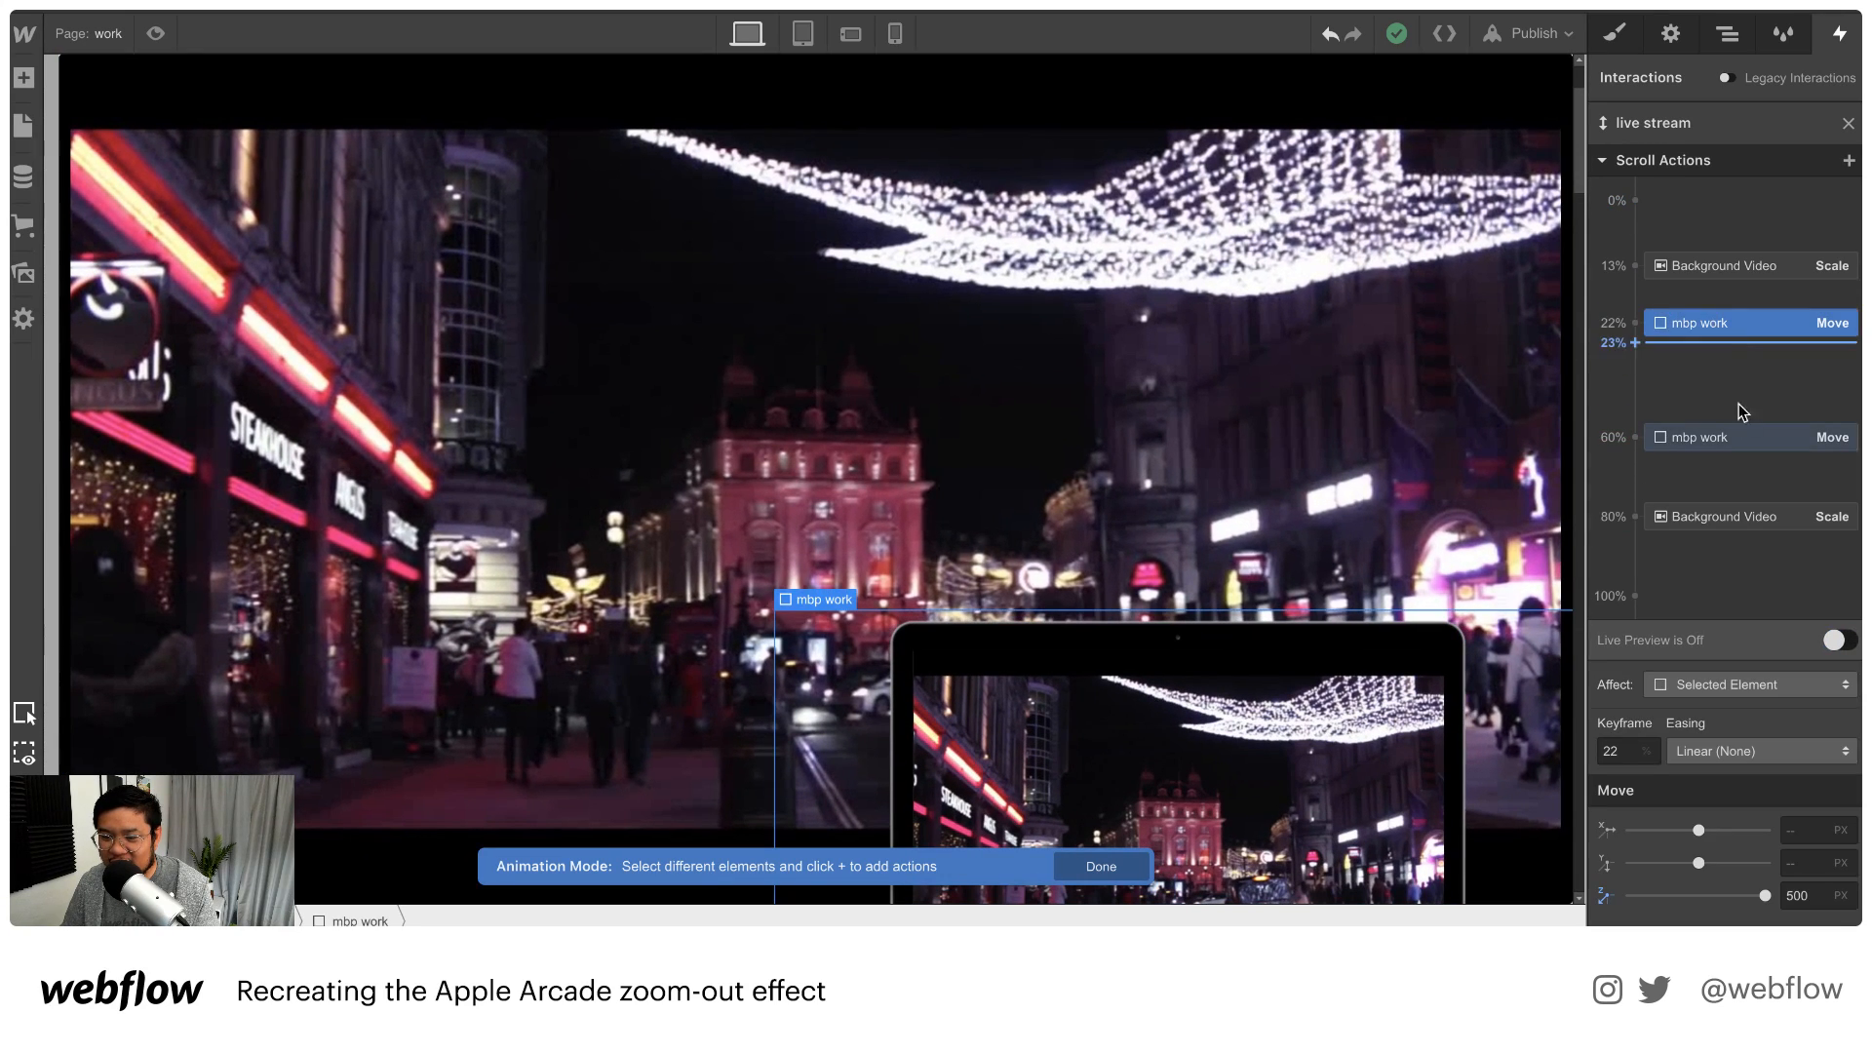
pyautogui.click(1819, 892)
pyautogui.press('BackSpace')
pyautogui.press('BackSpace')
pyautogui.press('BackSpace')
pyautogui.write('680')
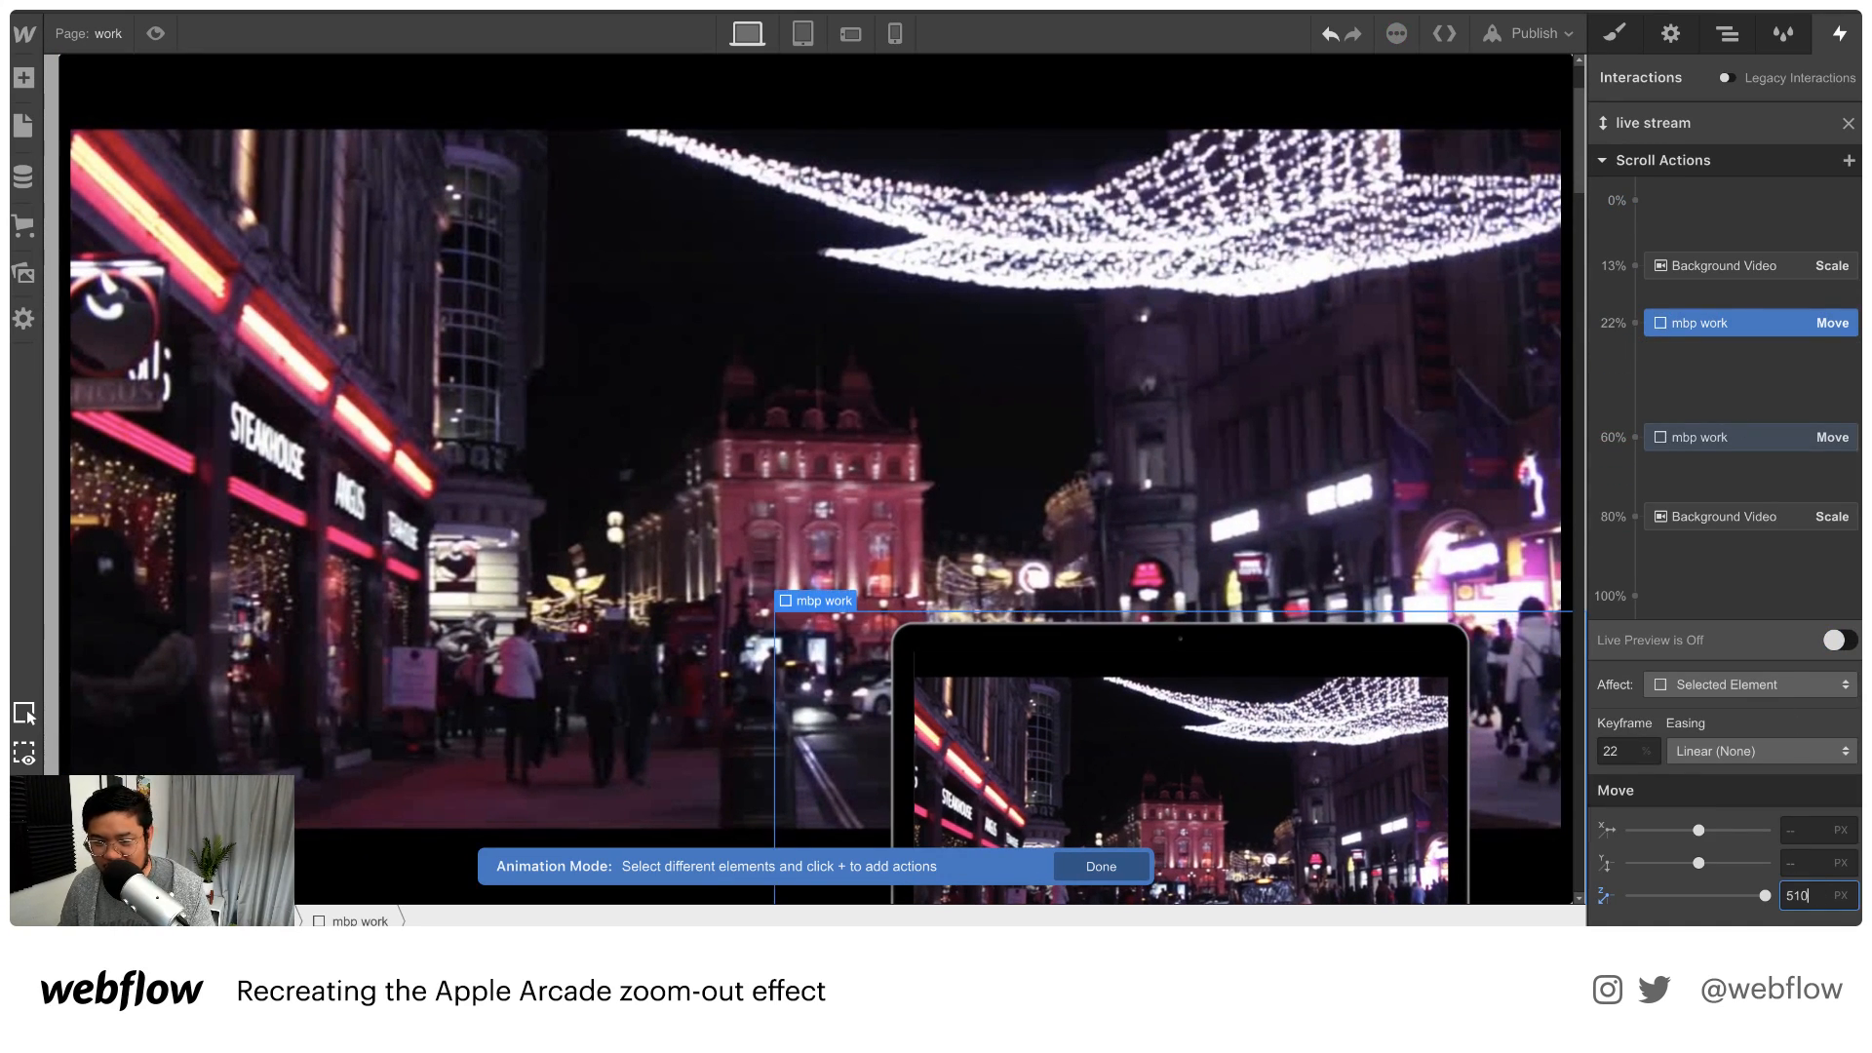
pyautogui.press('BackSpace')
pyautogui.press('BackSpace')
pyautogui.press('BackSpace')
pyautogui.write('2000')
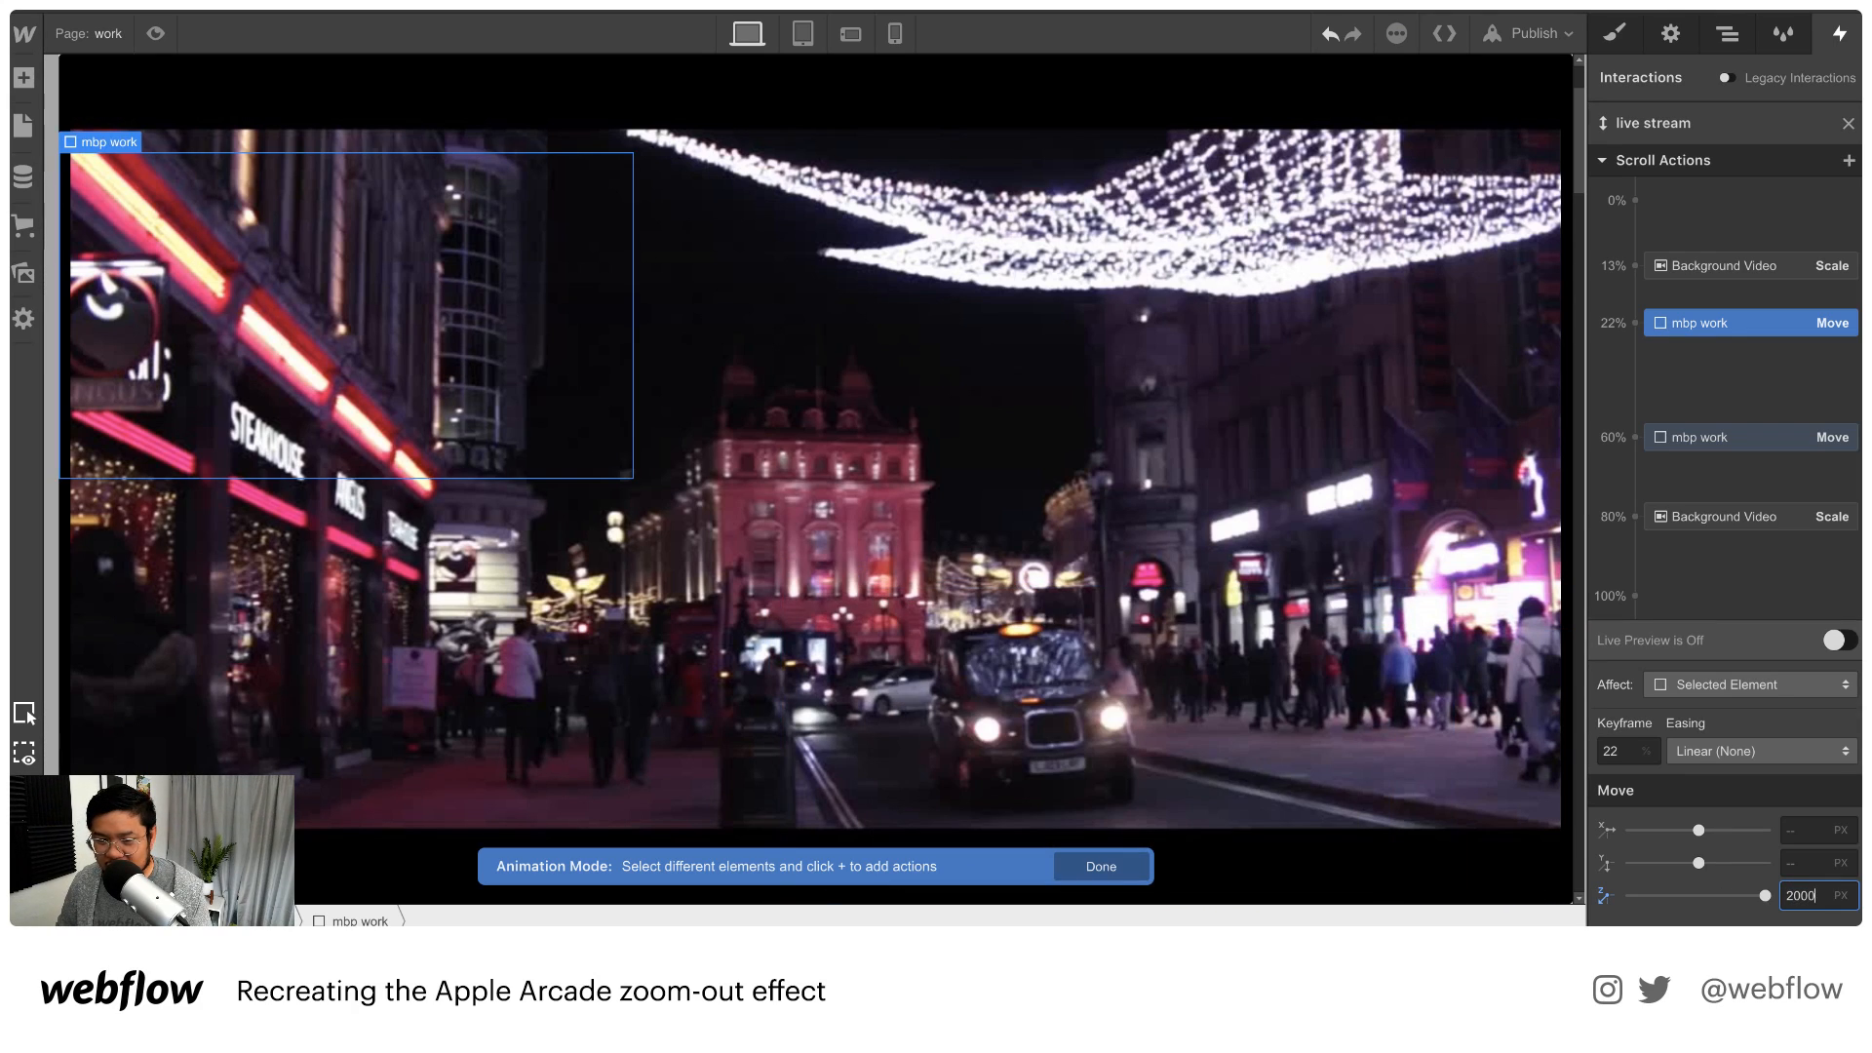
# Set the Z of the 22% mbp work Move action to 1500 px and check it in live preview across the scroll
pyautogui.write('1500')
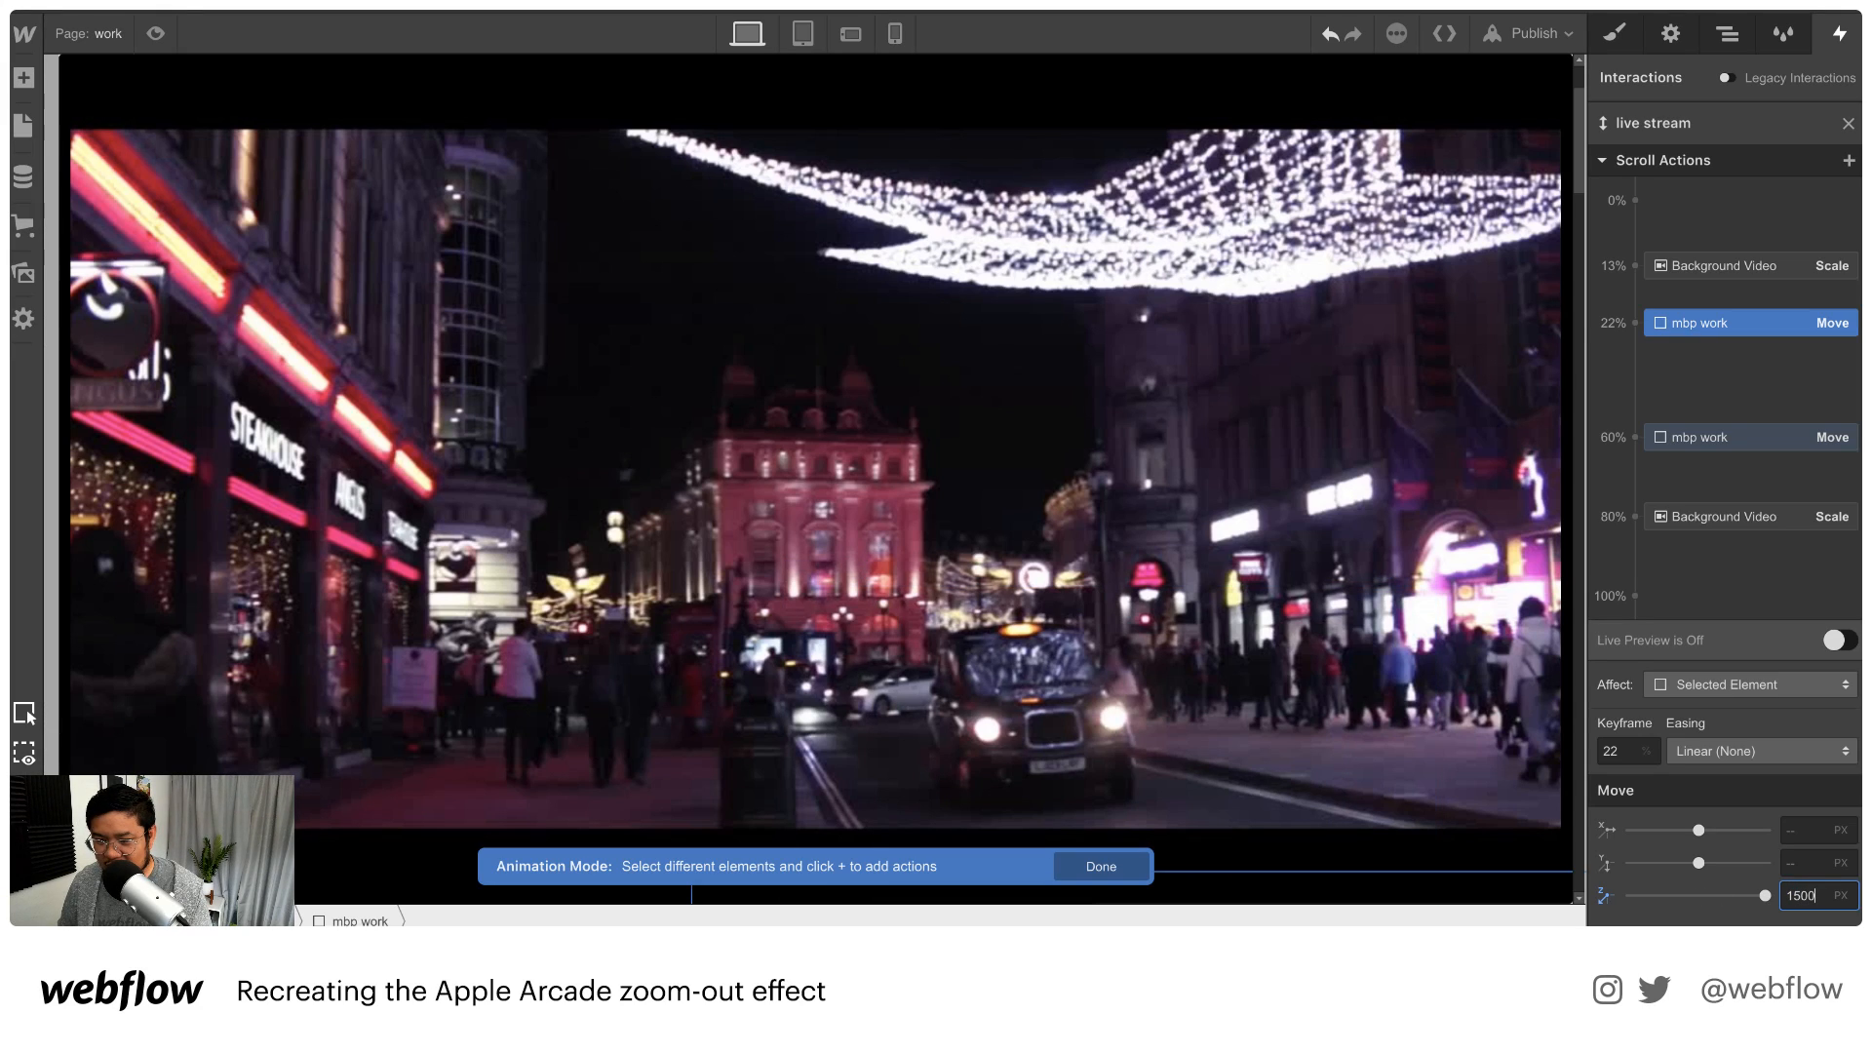
pyautogui.click(1840, 639)
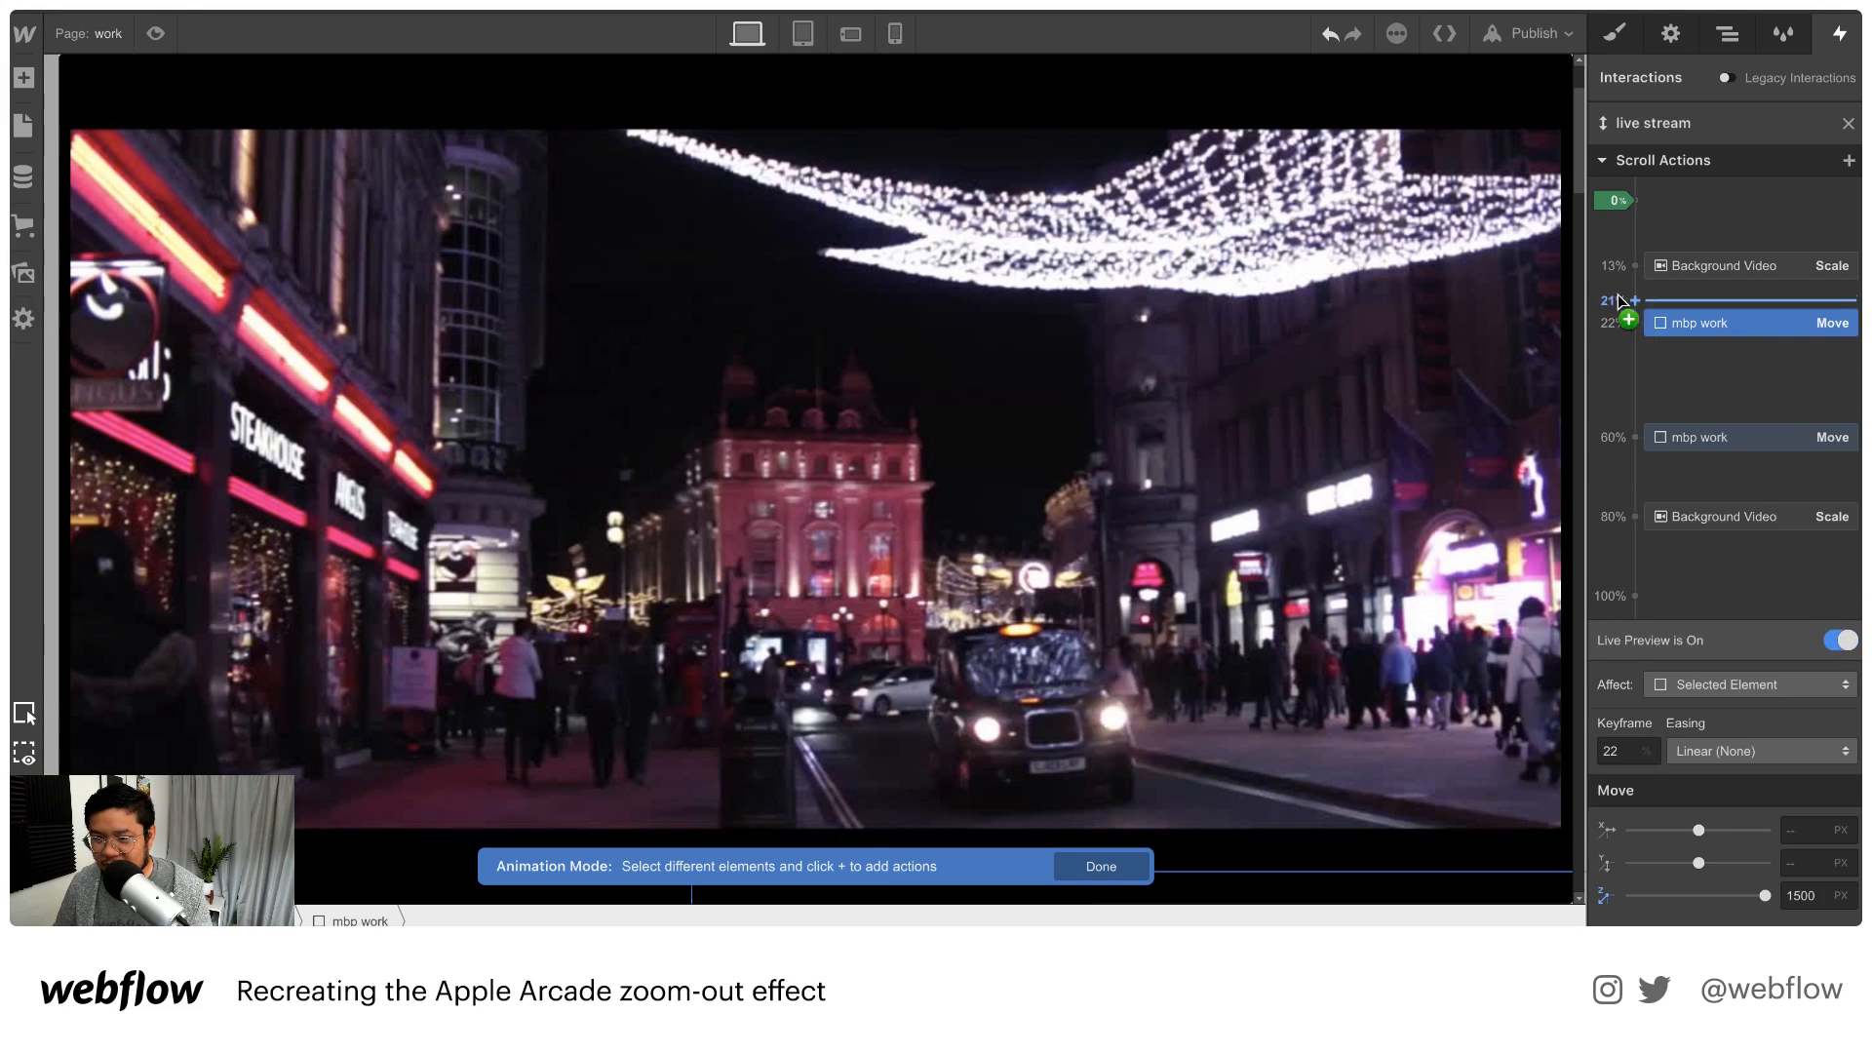
pyautogui.moveTo(1579, 175)
pyautogui.mouseDown()
pyautogui.moveTo(1568, 454)
pyautogui.moveTo(1569, 301)
pyautogui.mouseUp()
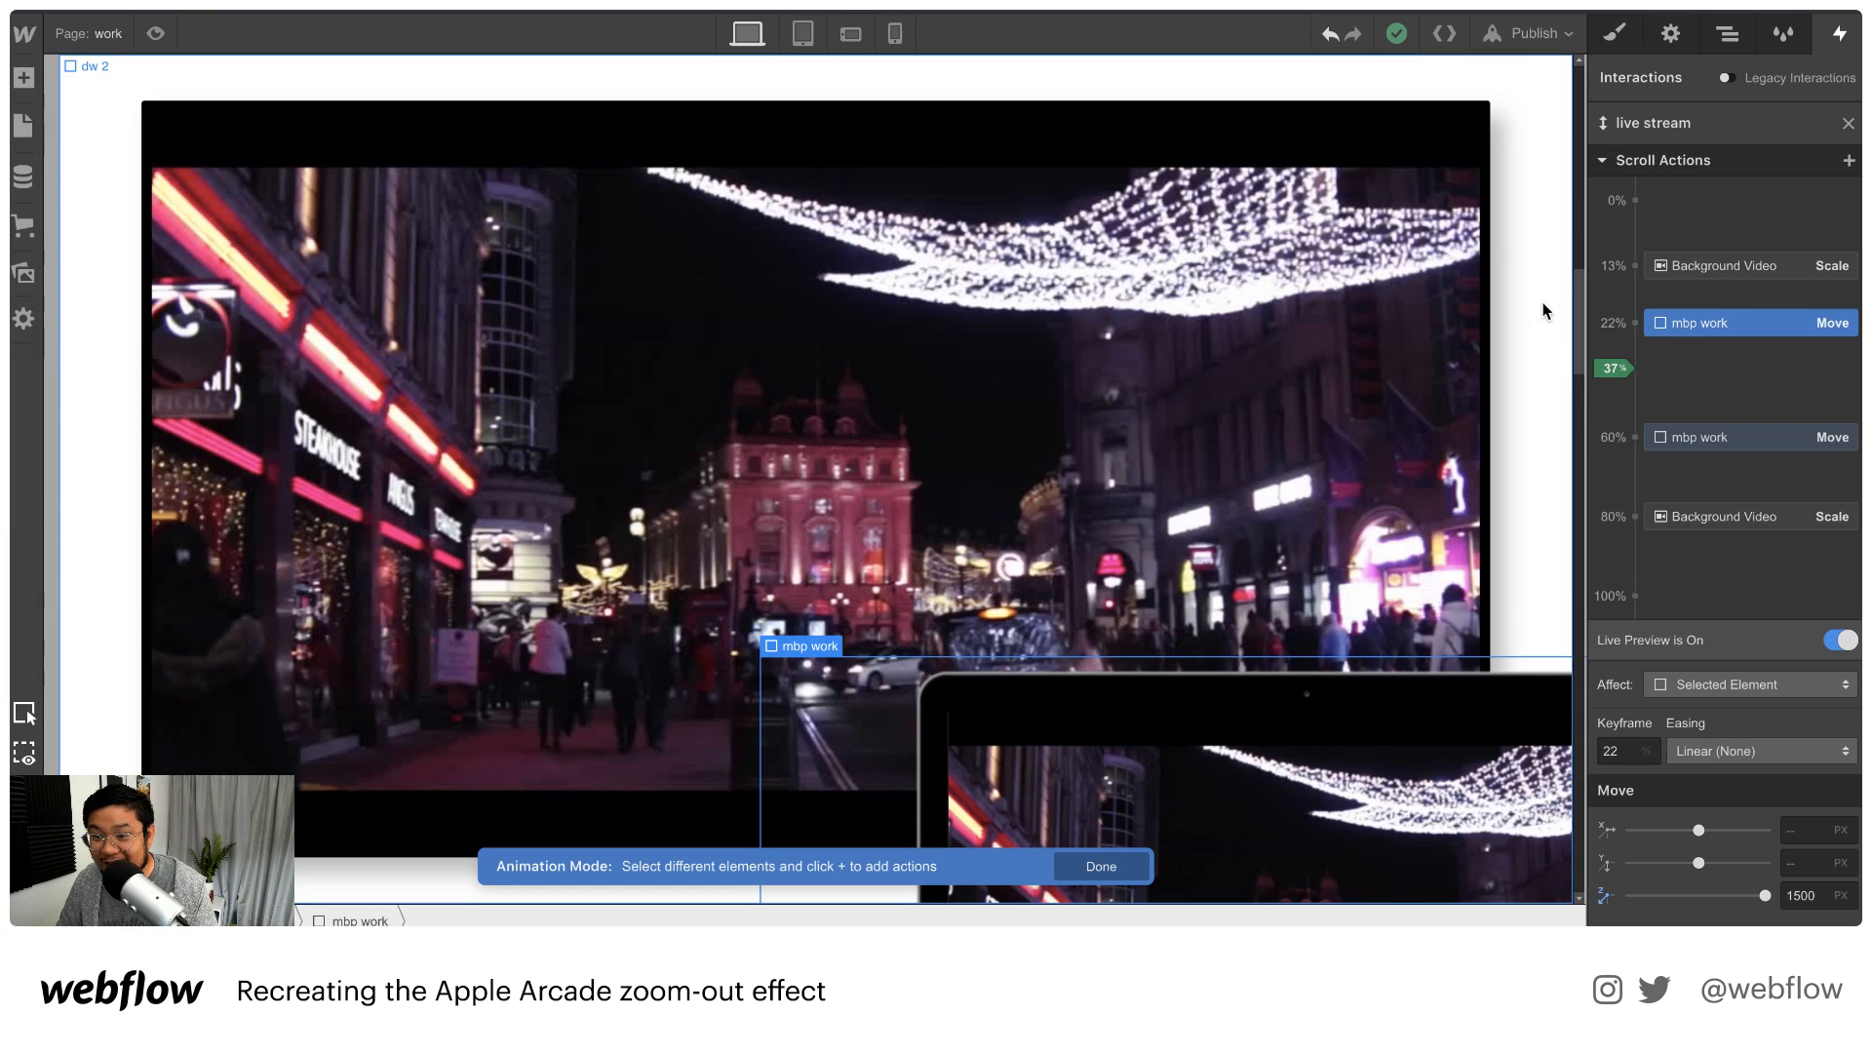
pyautogui.moveTo(1579, 327)
pyautogui.mouseDown()
pyautogui.moveTo(1546, 710)
pyautogui.moveTo(1548, 205)
pyautogui.moveTo(1551, 638)
pyautogui.moveTo(1540, 284)
pyautogui.moveTo(1534, 213)
pyautogui.moveTo(1535, 526)
pyautogui.moveTo(1513, 130)
pyautogui.moveTo(1536, 575)
pyautogui.moveTo(1556, 267)
pyautogui.moveTo(1537, 752)
pyautogui.mouseUp()
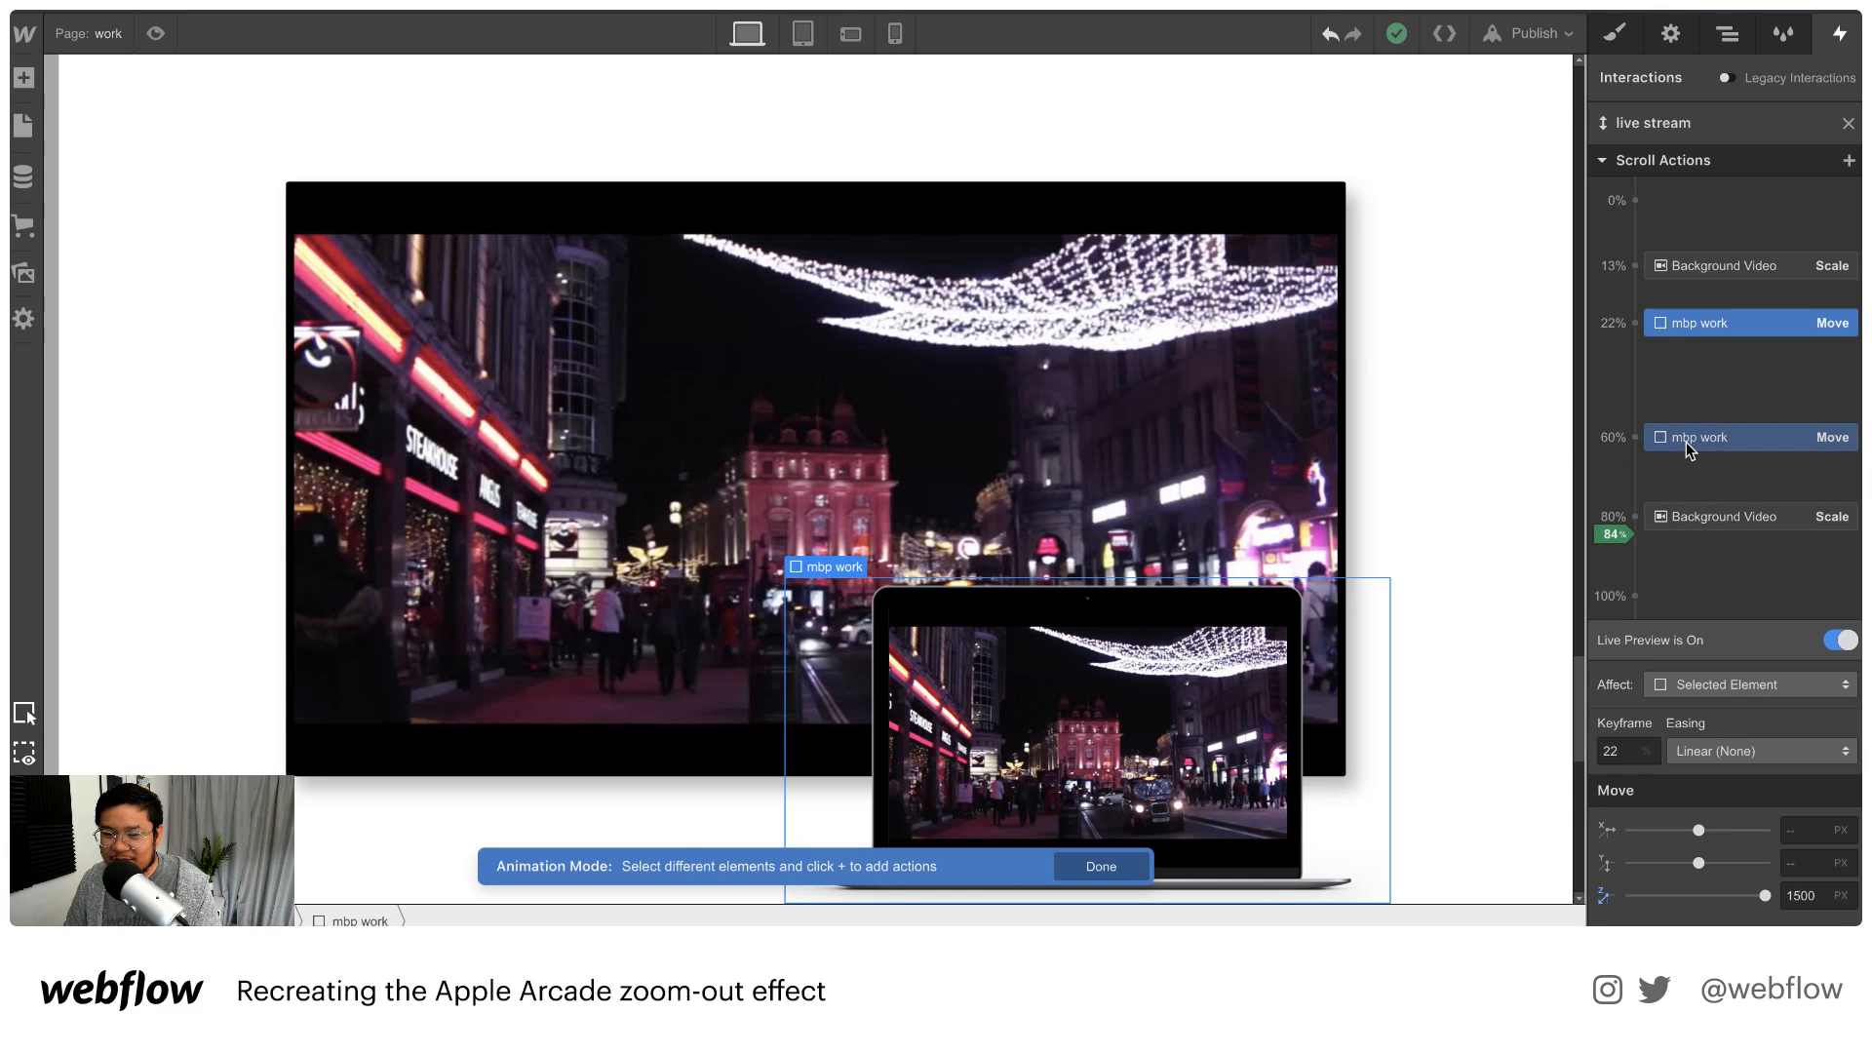
# Shift the ending Background Video Scale action to 54% and the ending mbp work Move action to 64%, and check them in live preview
pyautogui.moveTo(1689, 448)
pyautogui.mouseDown()
pyautogui.moveTo(1692, 560)
pyautogui.moveTo(1689, 417)
pyautogui.mouseUp()
pyautogui.moveTo(1677, 542); pyautogui.dragTo(1686, 464)
pyautogui.click(1839, 640)
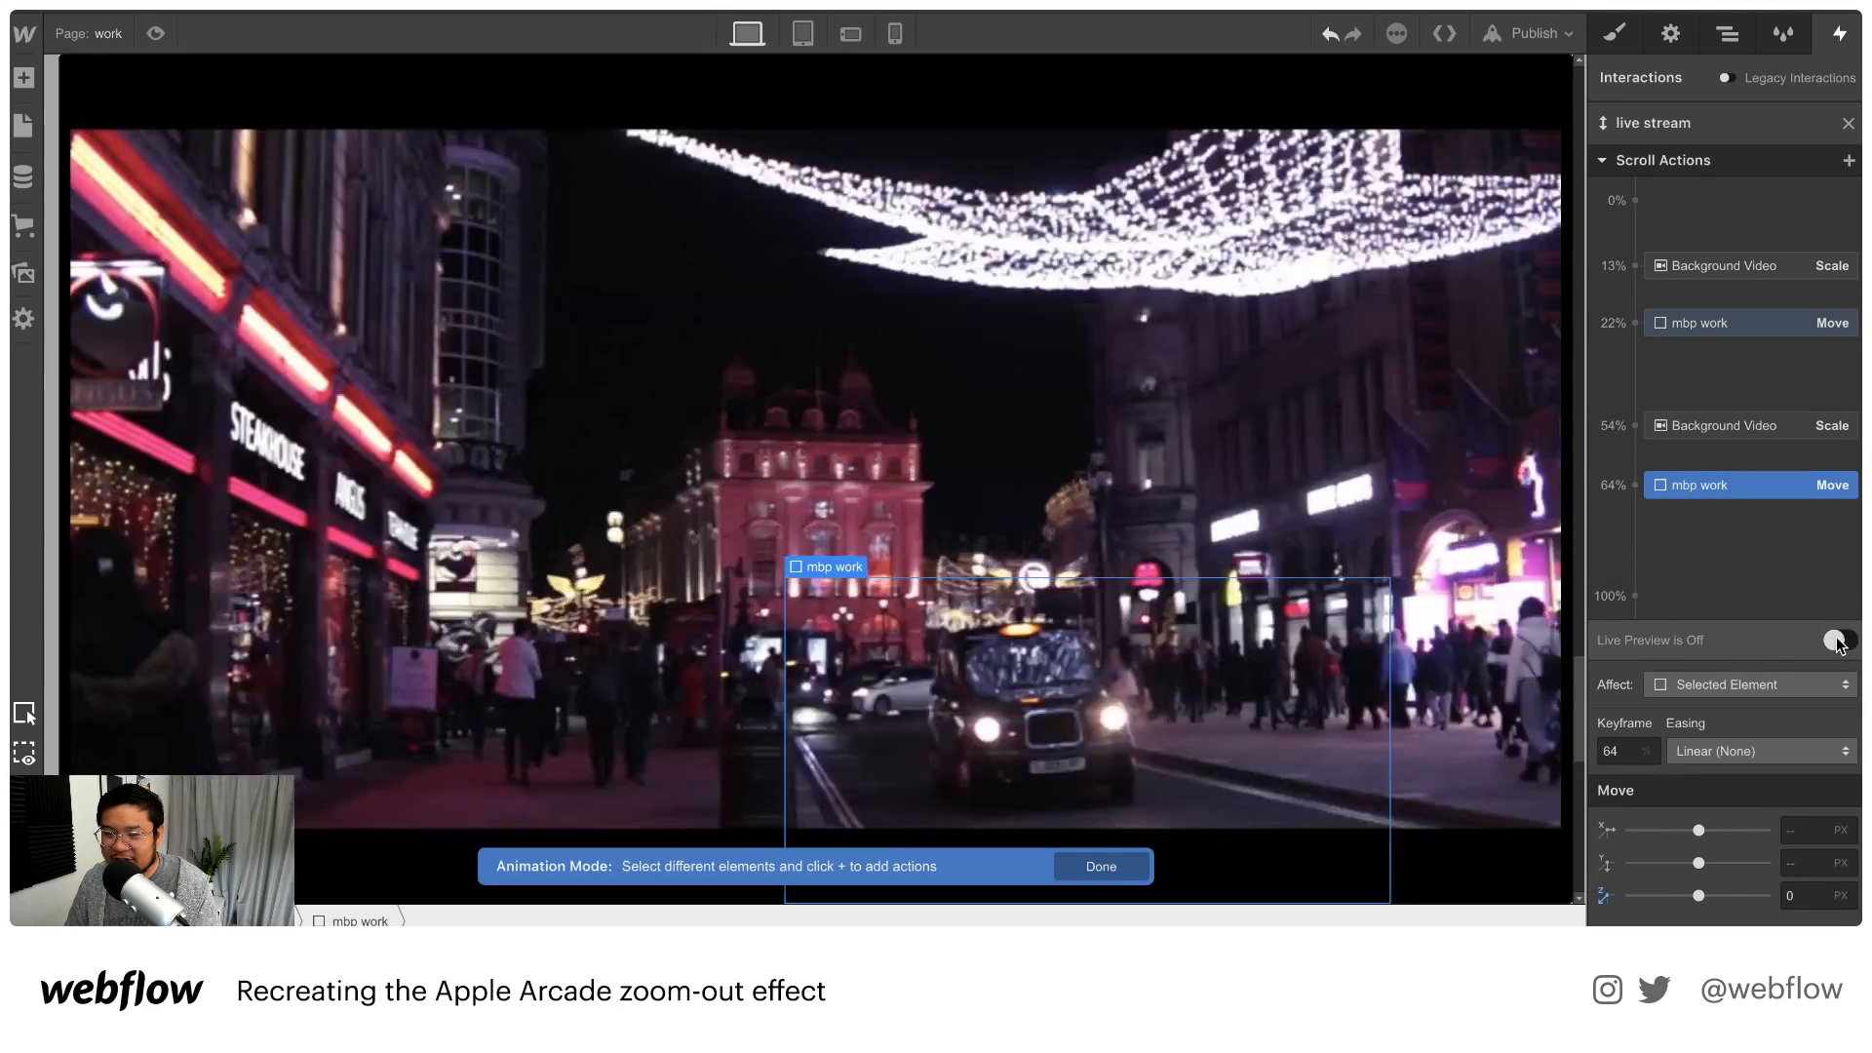
pyautogui.moveTo(1579, 706)
pyautogui.mouseDown()
pyautogui.moveTo(1567, 224)
pyautogui.moveTo(1550, 513)
pyautogui.moveTo(1558, 649)
pyautogui.moveTo(1570, 220)
pyautogui.moveTo(1571, 712)
pyautogui.moveTo(1564, 136)
pyautogui.moveTo(1585, 612)
pyautogui.mouseUp()
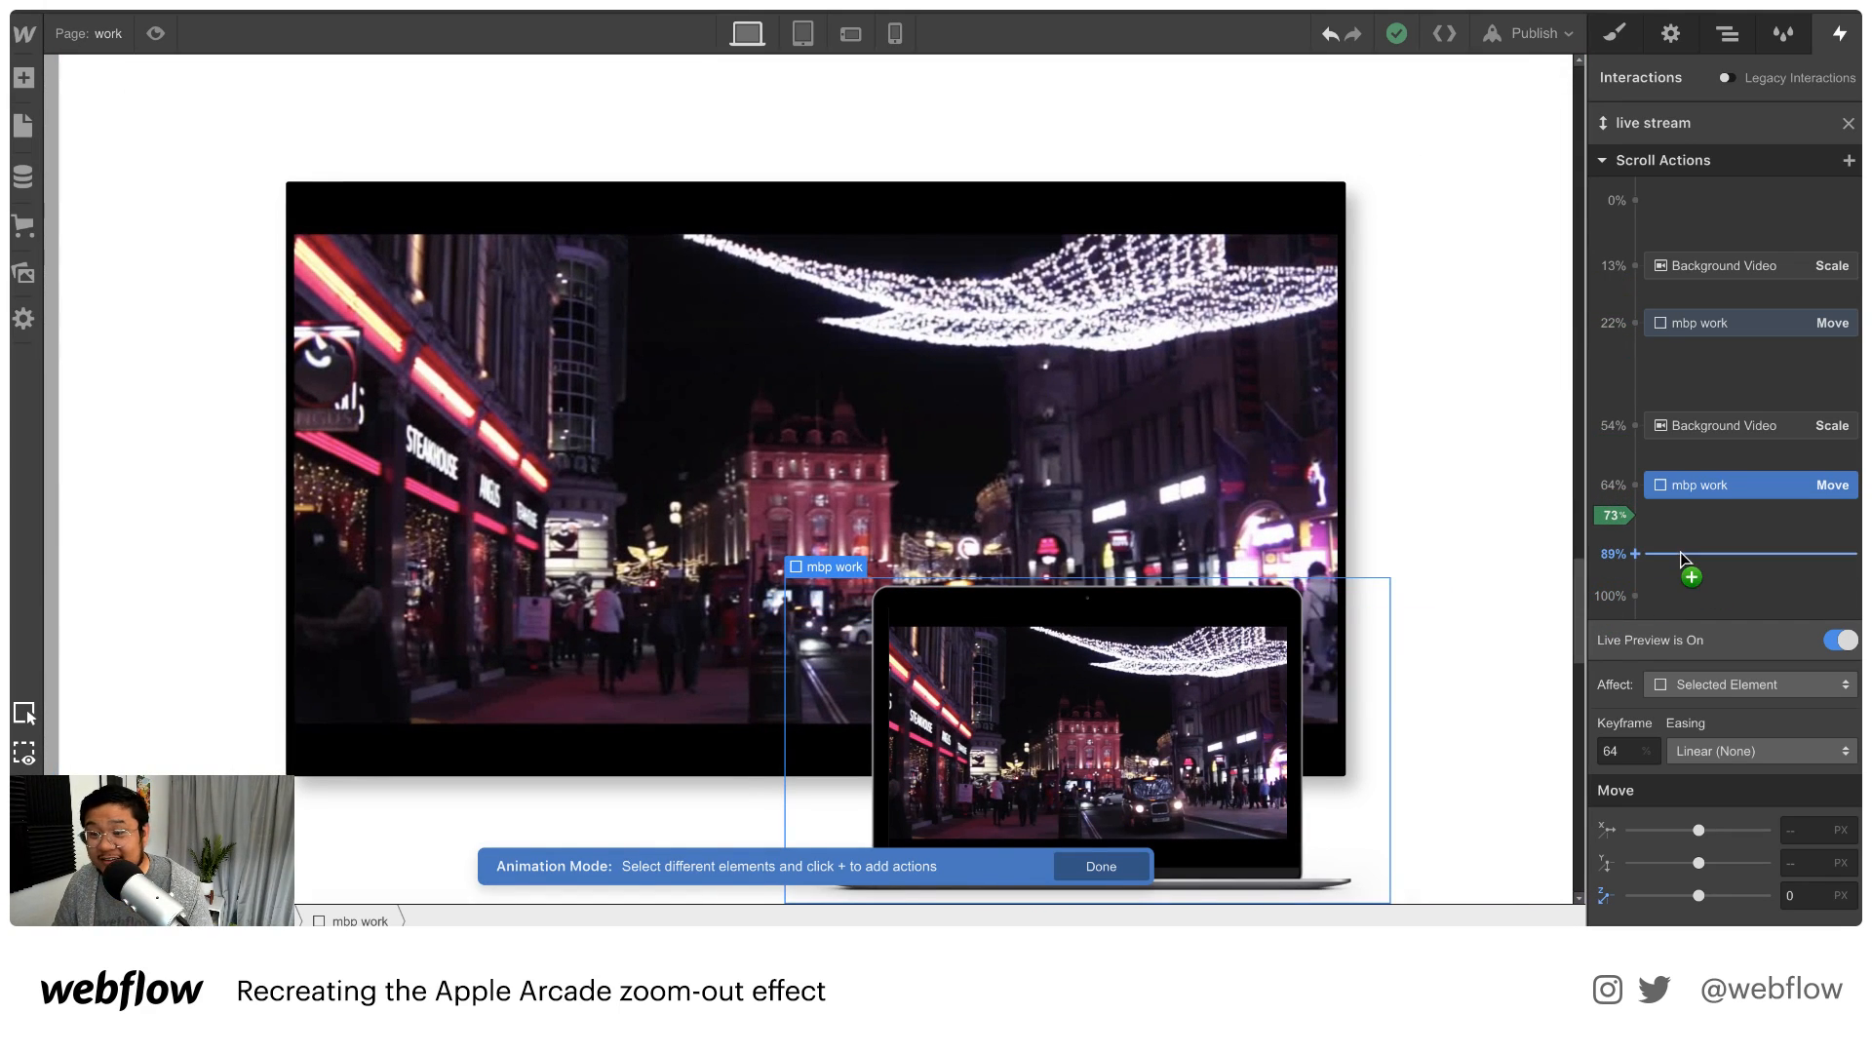
# Add a Filter action for mbp work at the 22% keyframe with a 5 px Blur
pyautogui.click(1692, 323)
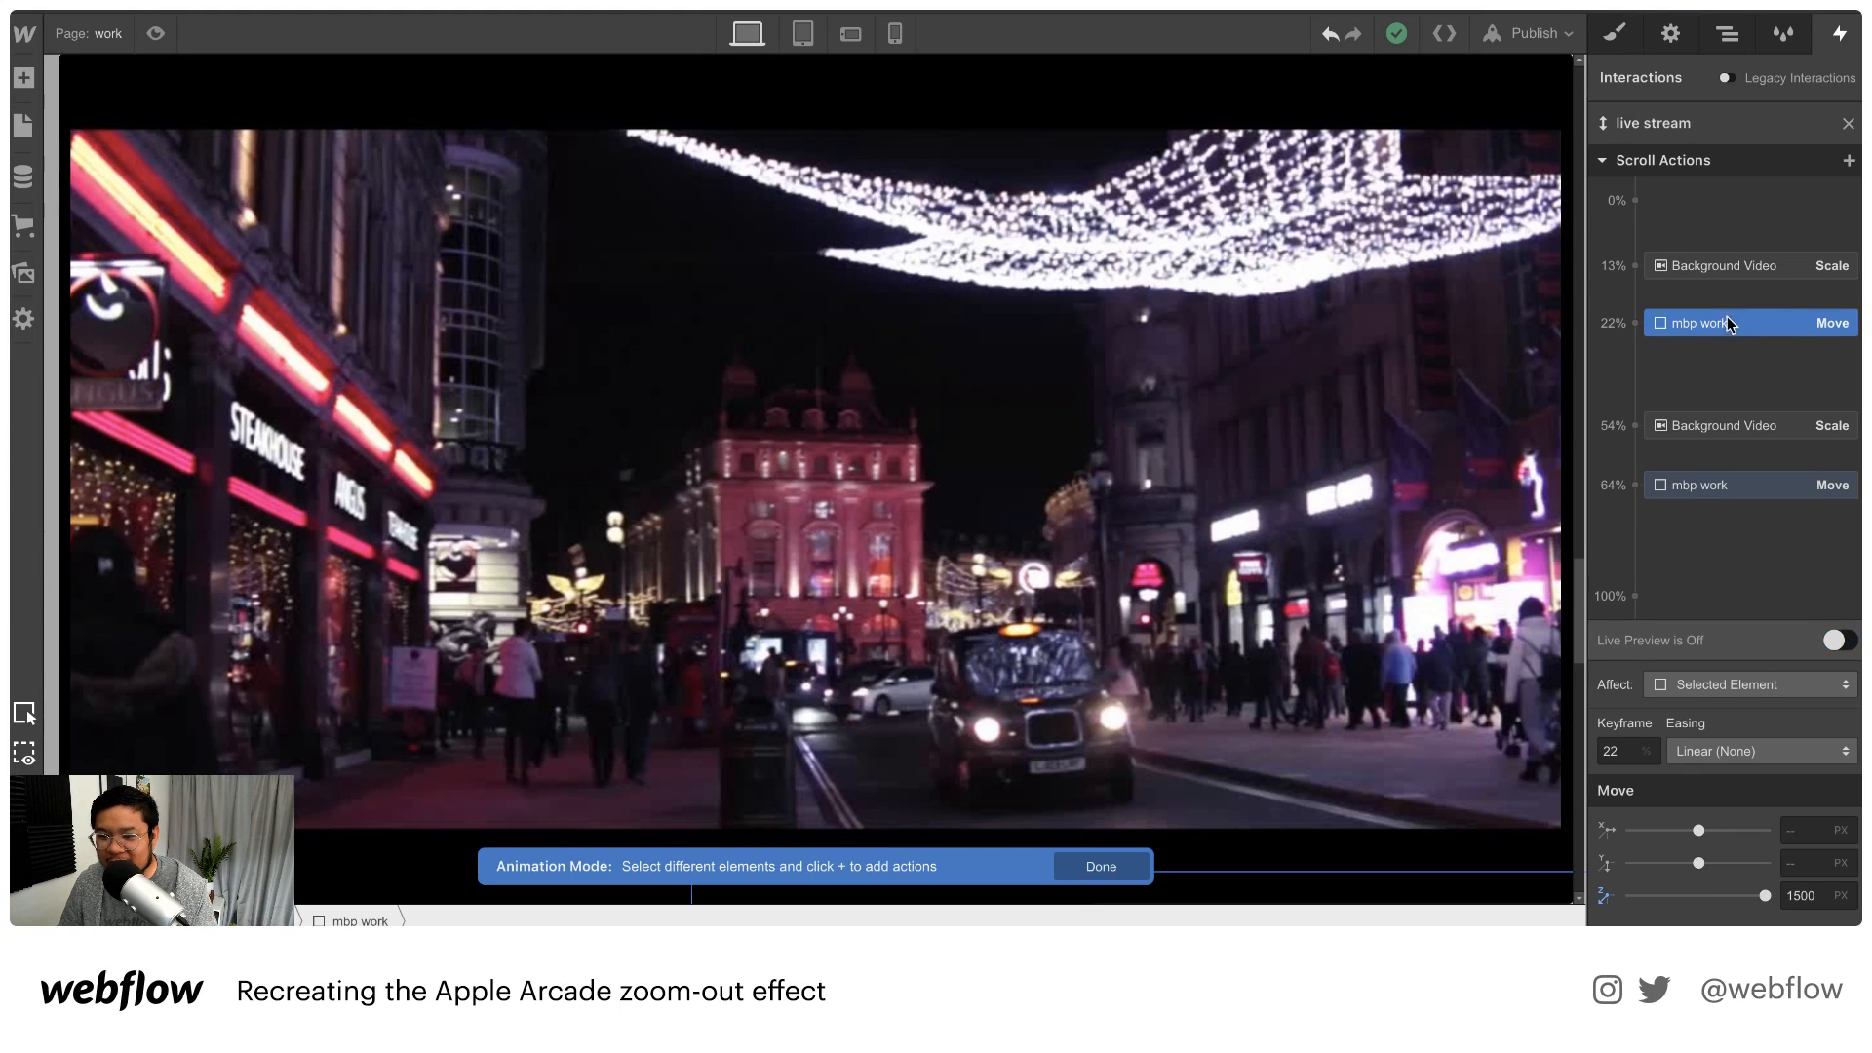
pyautogui.click(1635, 325)
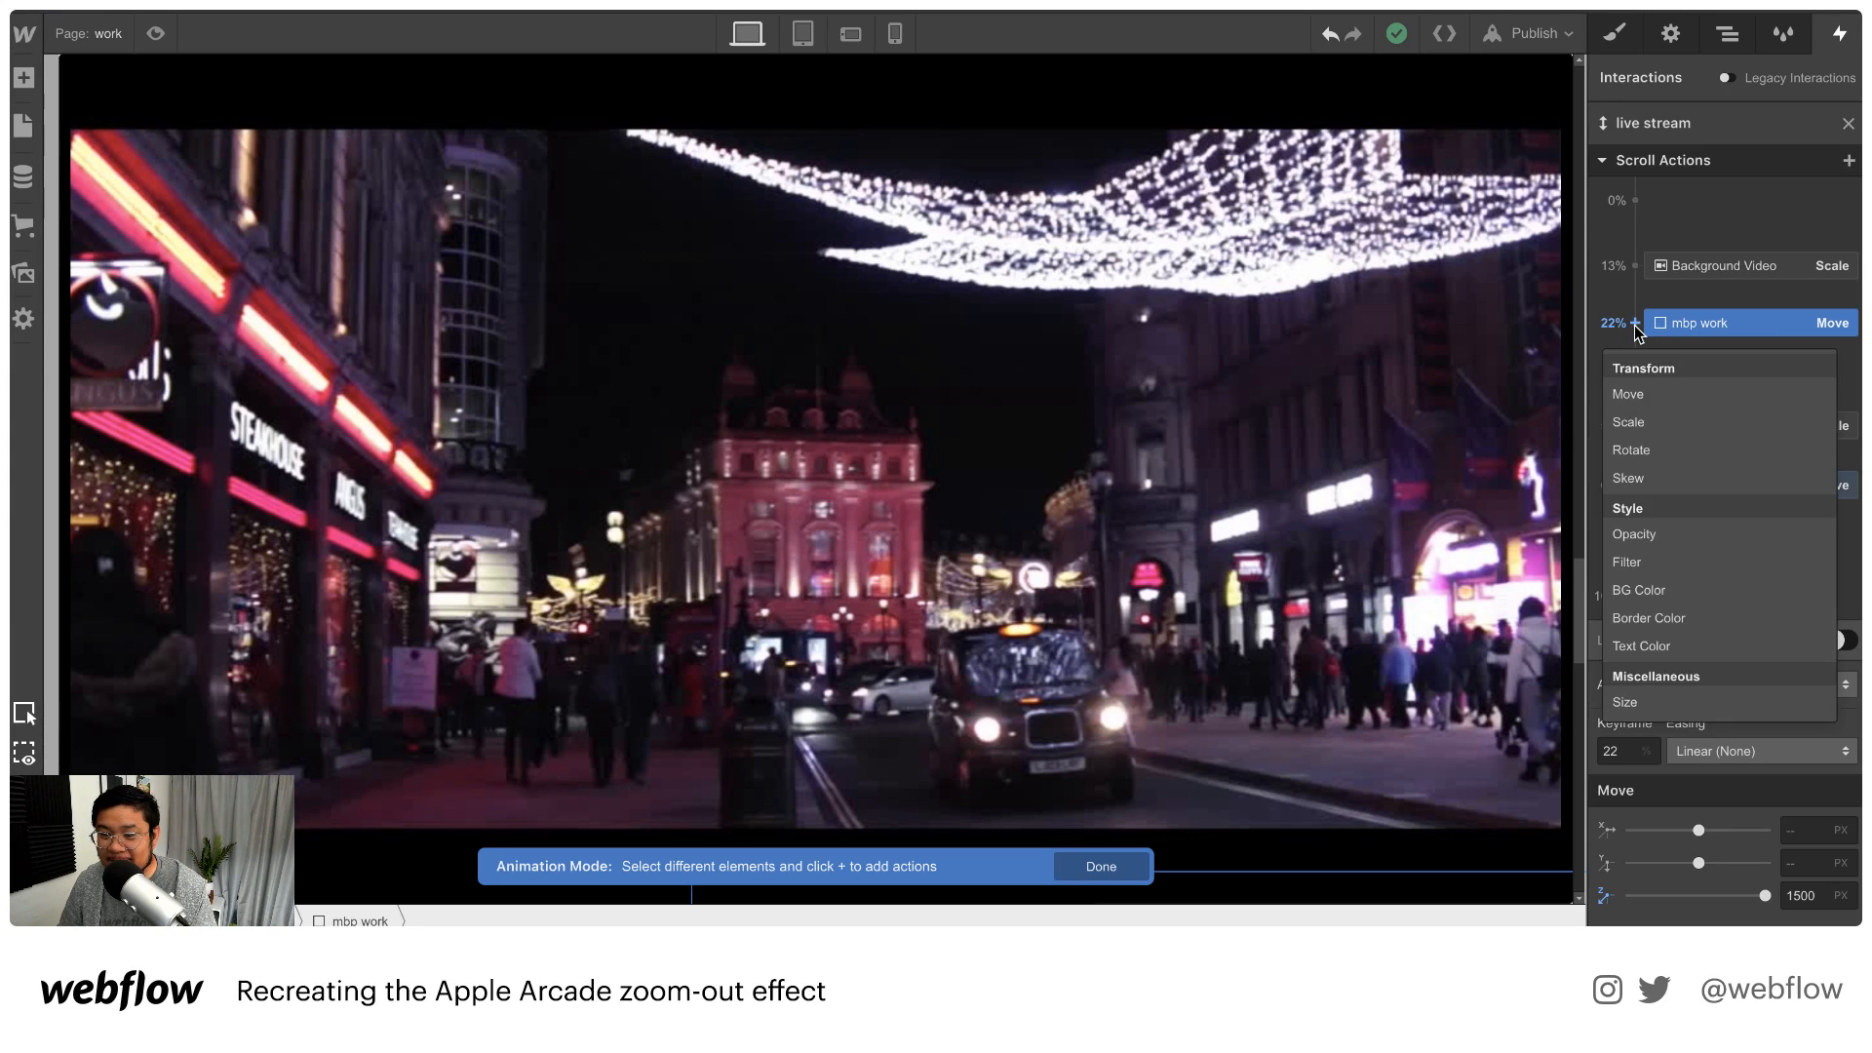
pyautogui.click(1658, 552)
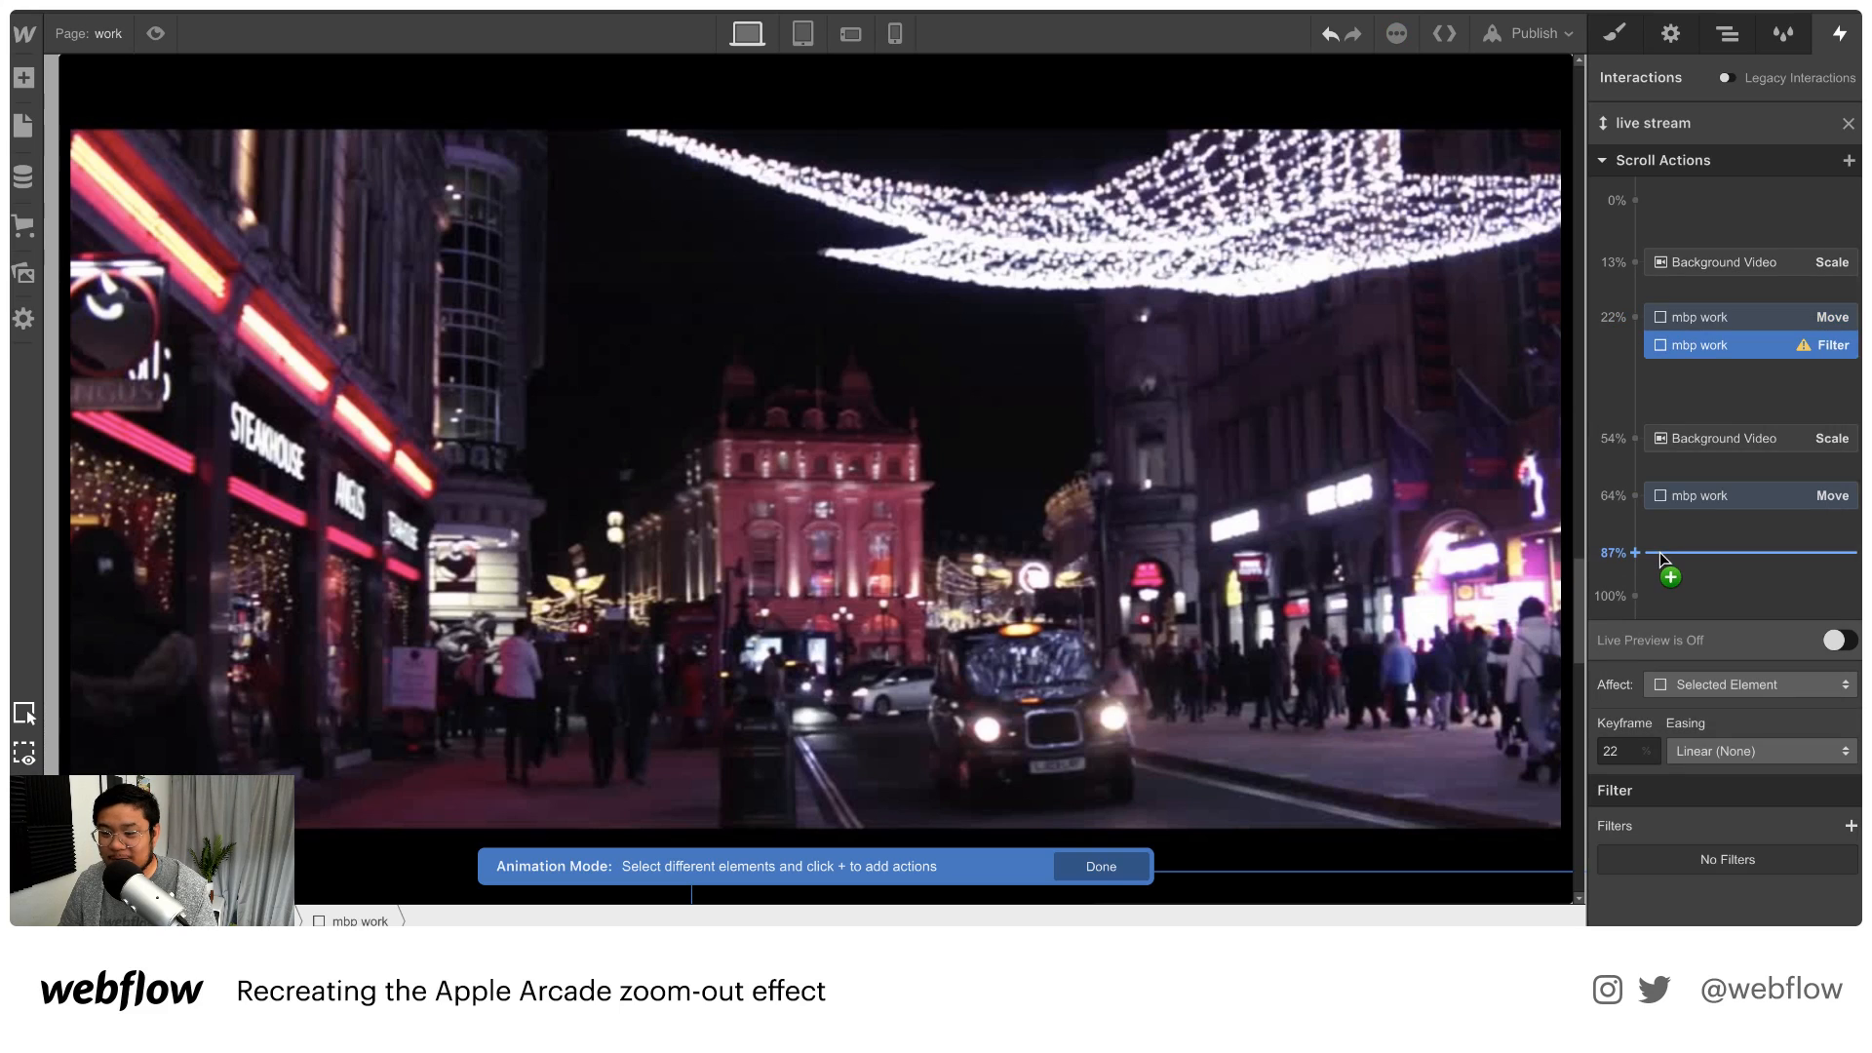
pyautogui.click(1850, 827)
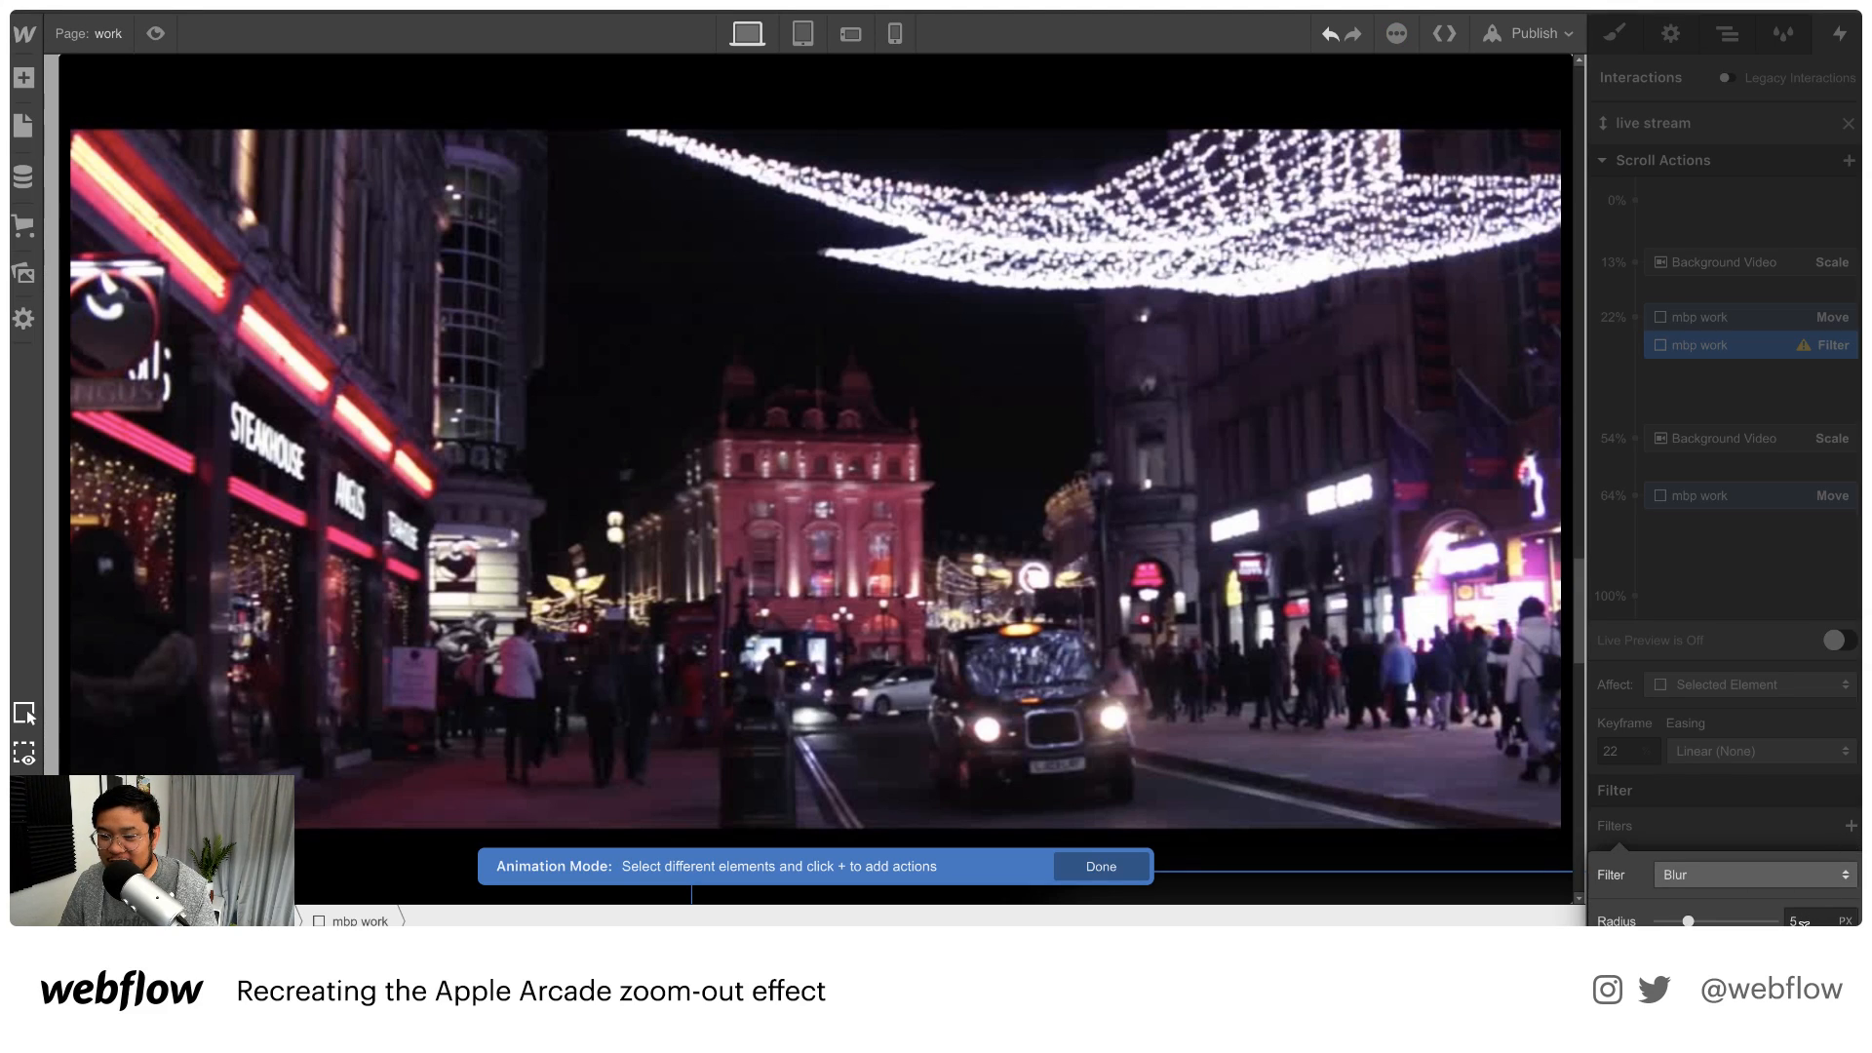
pyautogui.click(1661, 513)
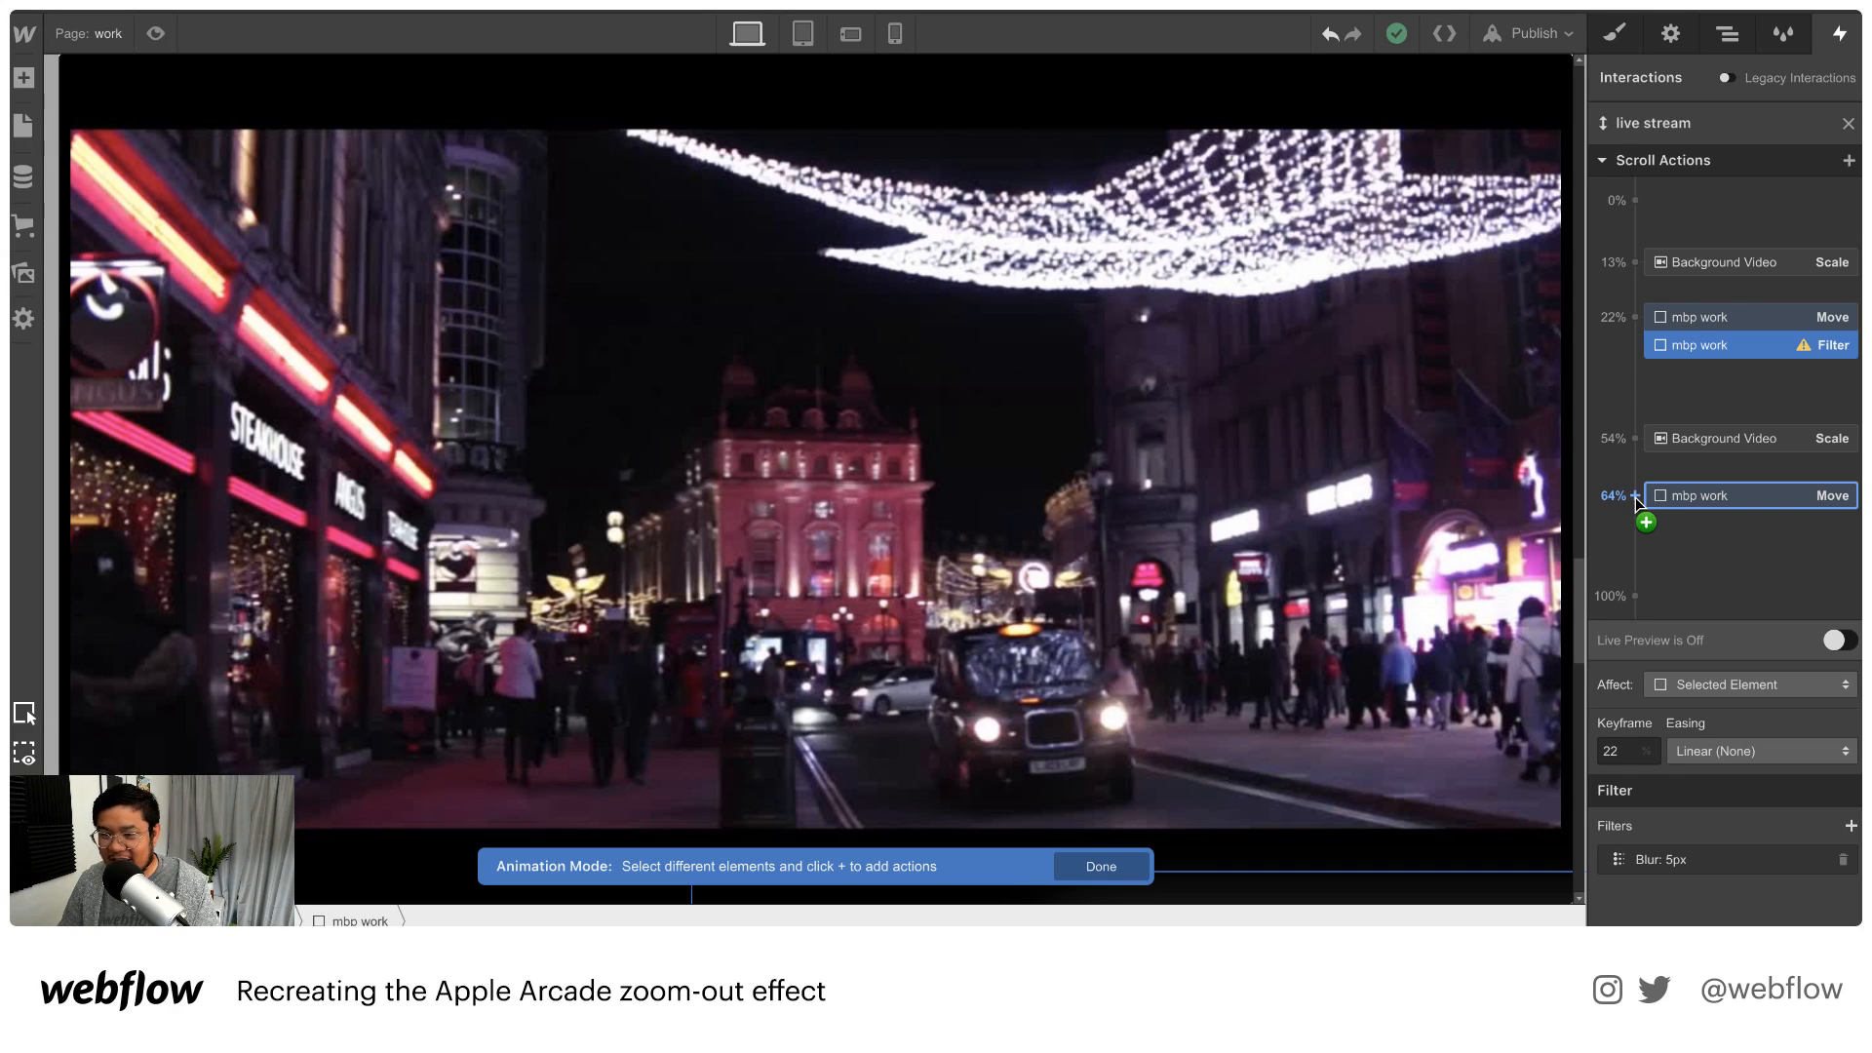
# Add a Filter action for mbp work at the 64% keyframe with the Blur radius set to 0 px
pyautogui.click(1636, 496)
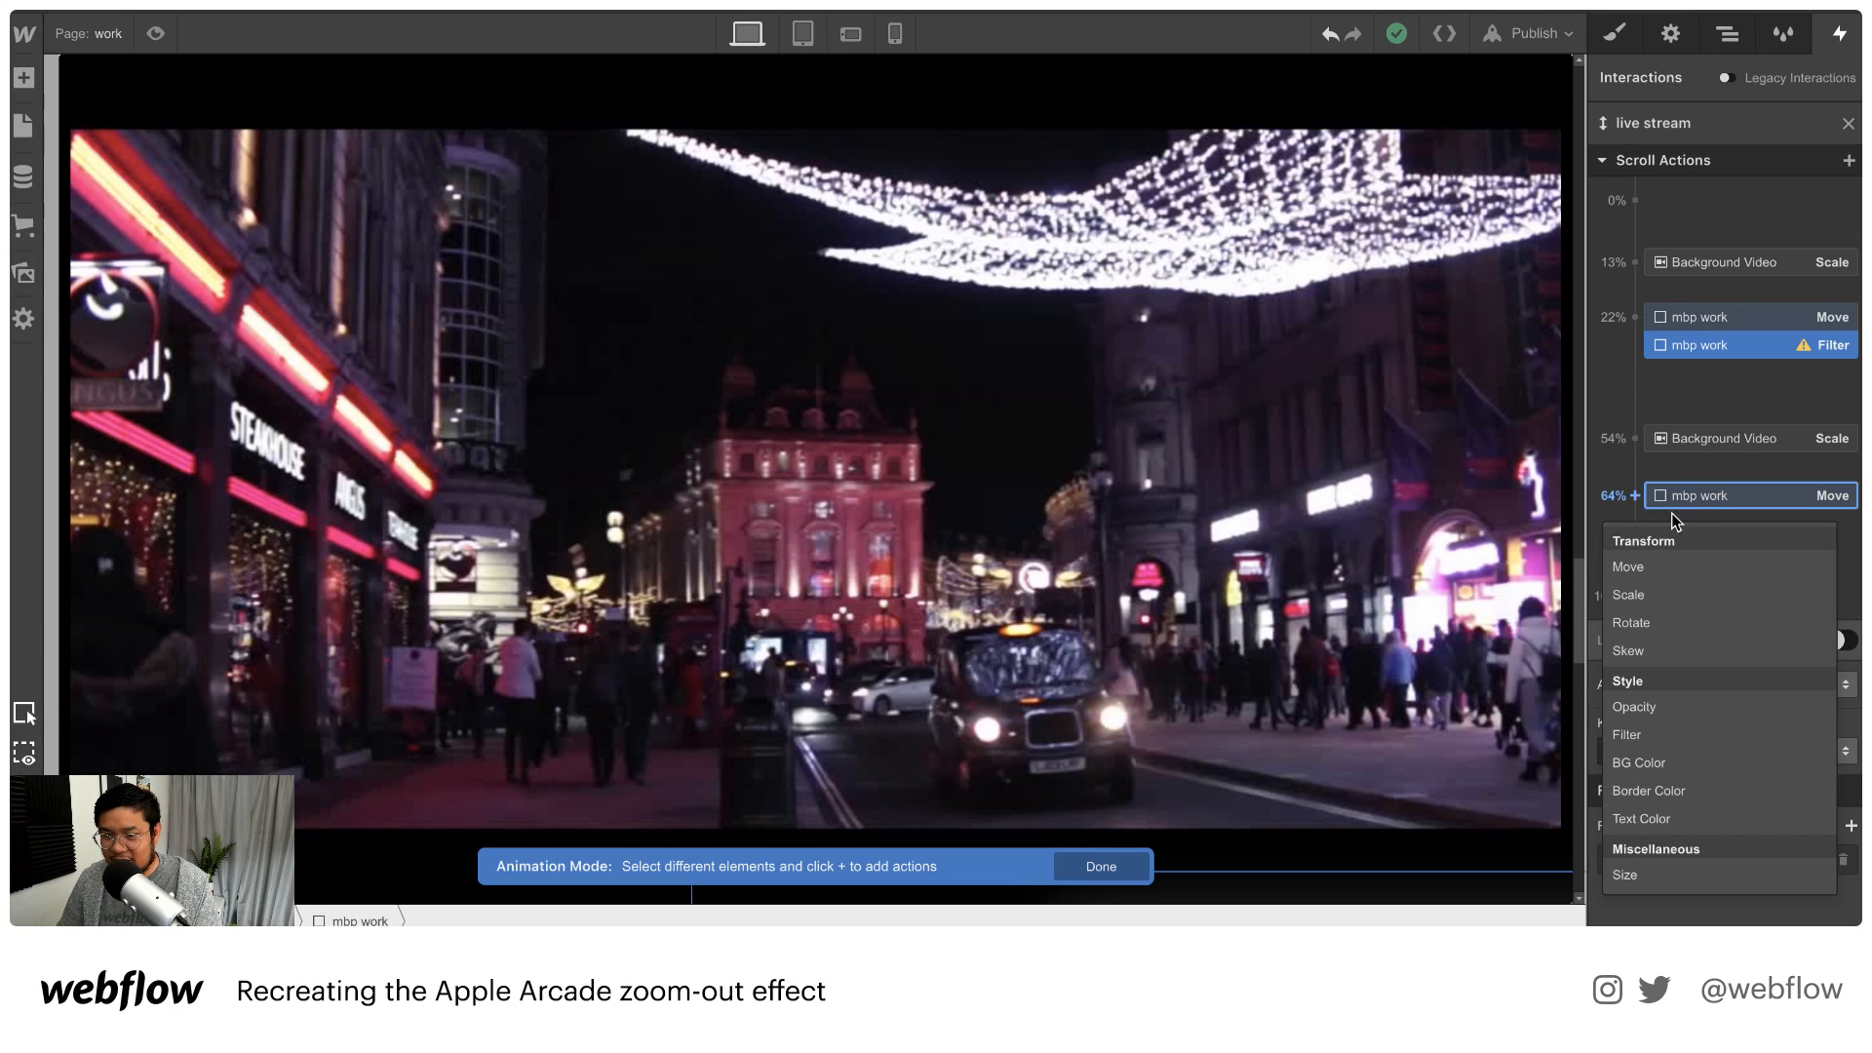
pyautogui.click(1660, 734)
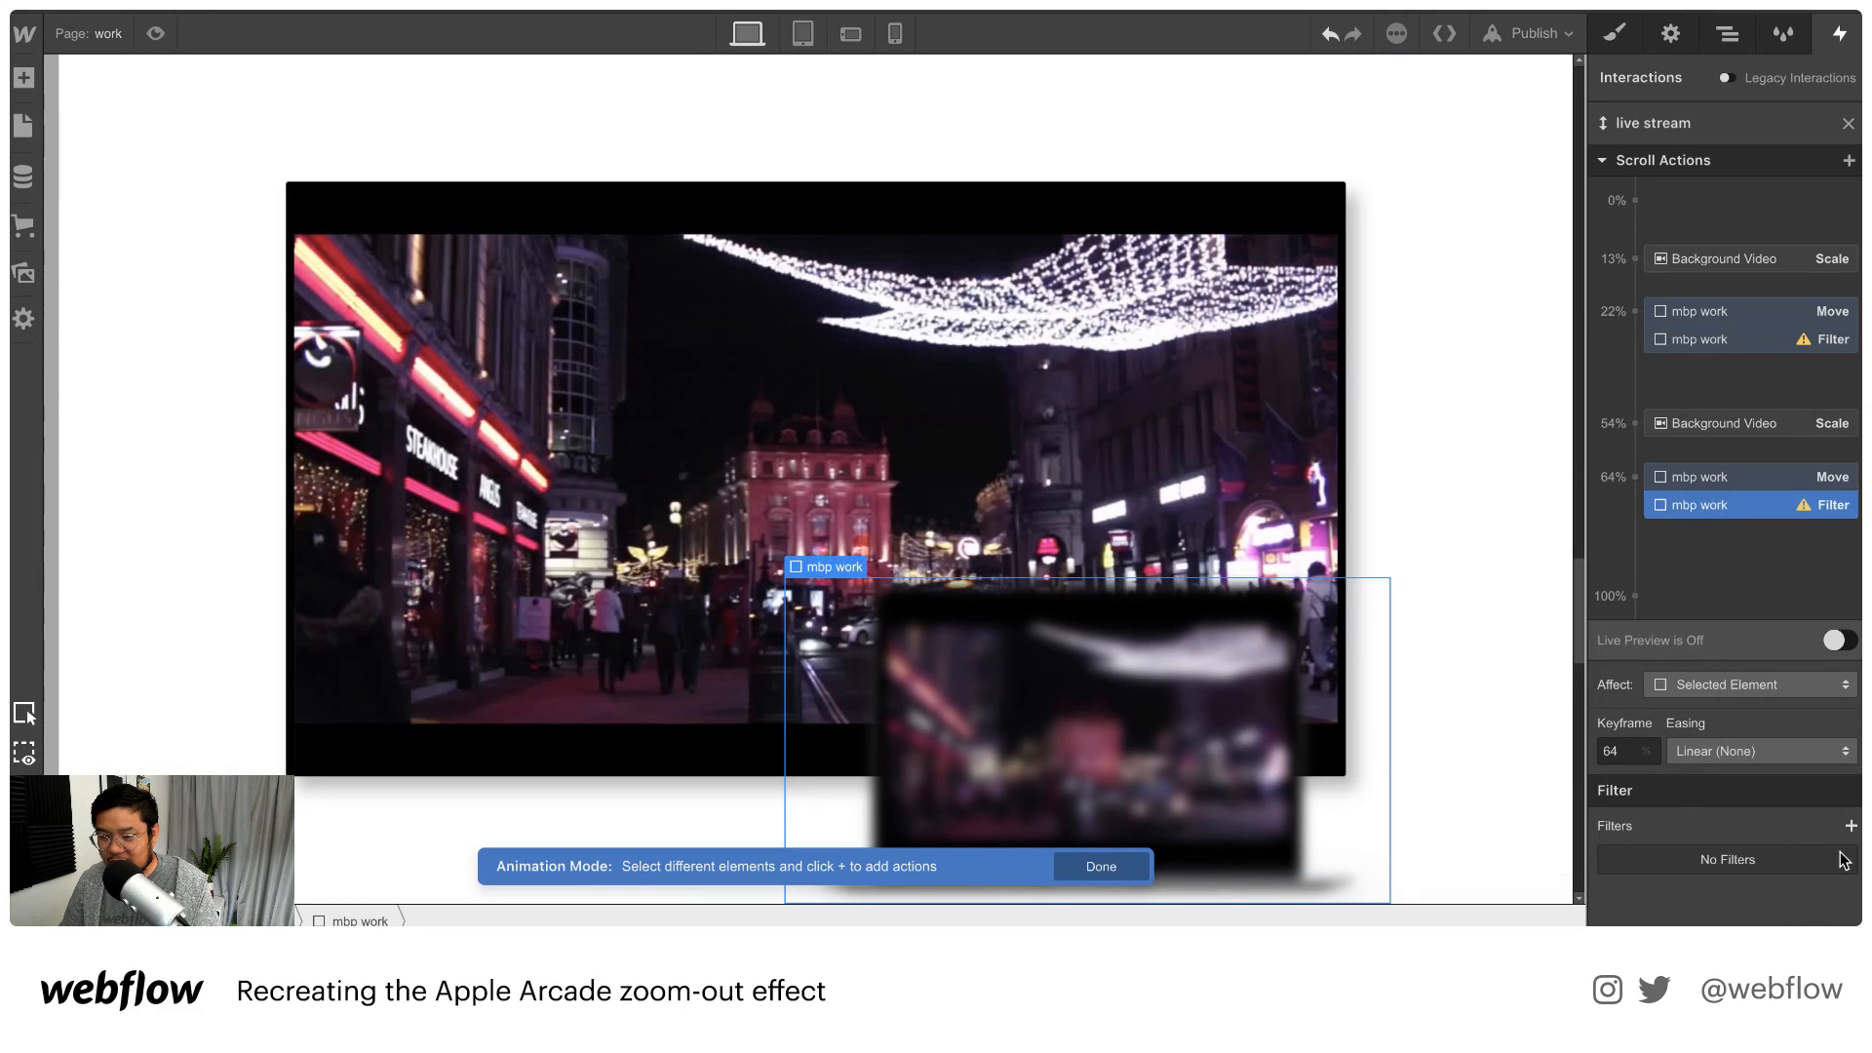
pyautogui.click(1851, 825)
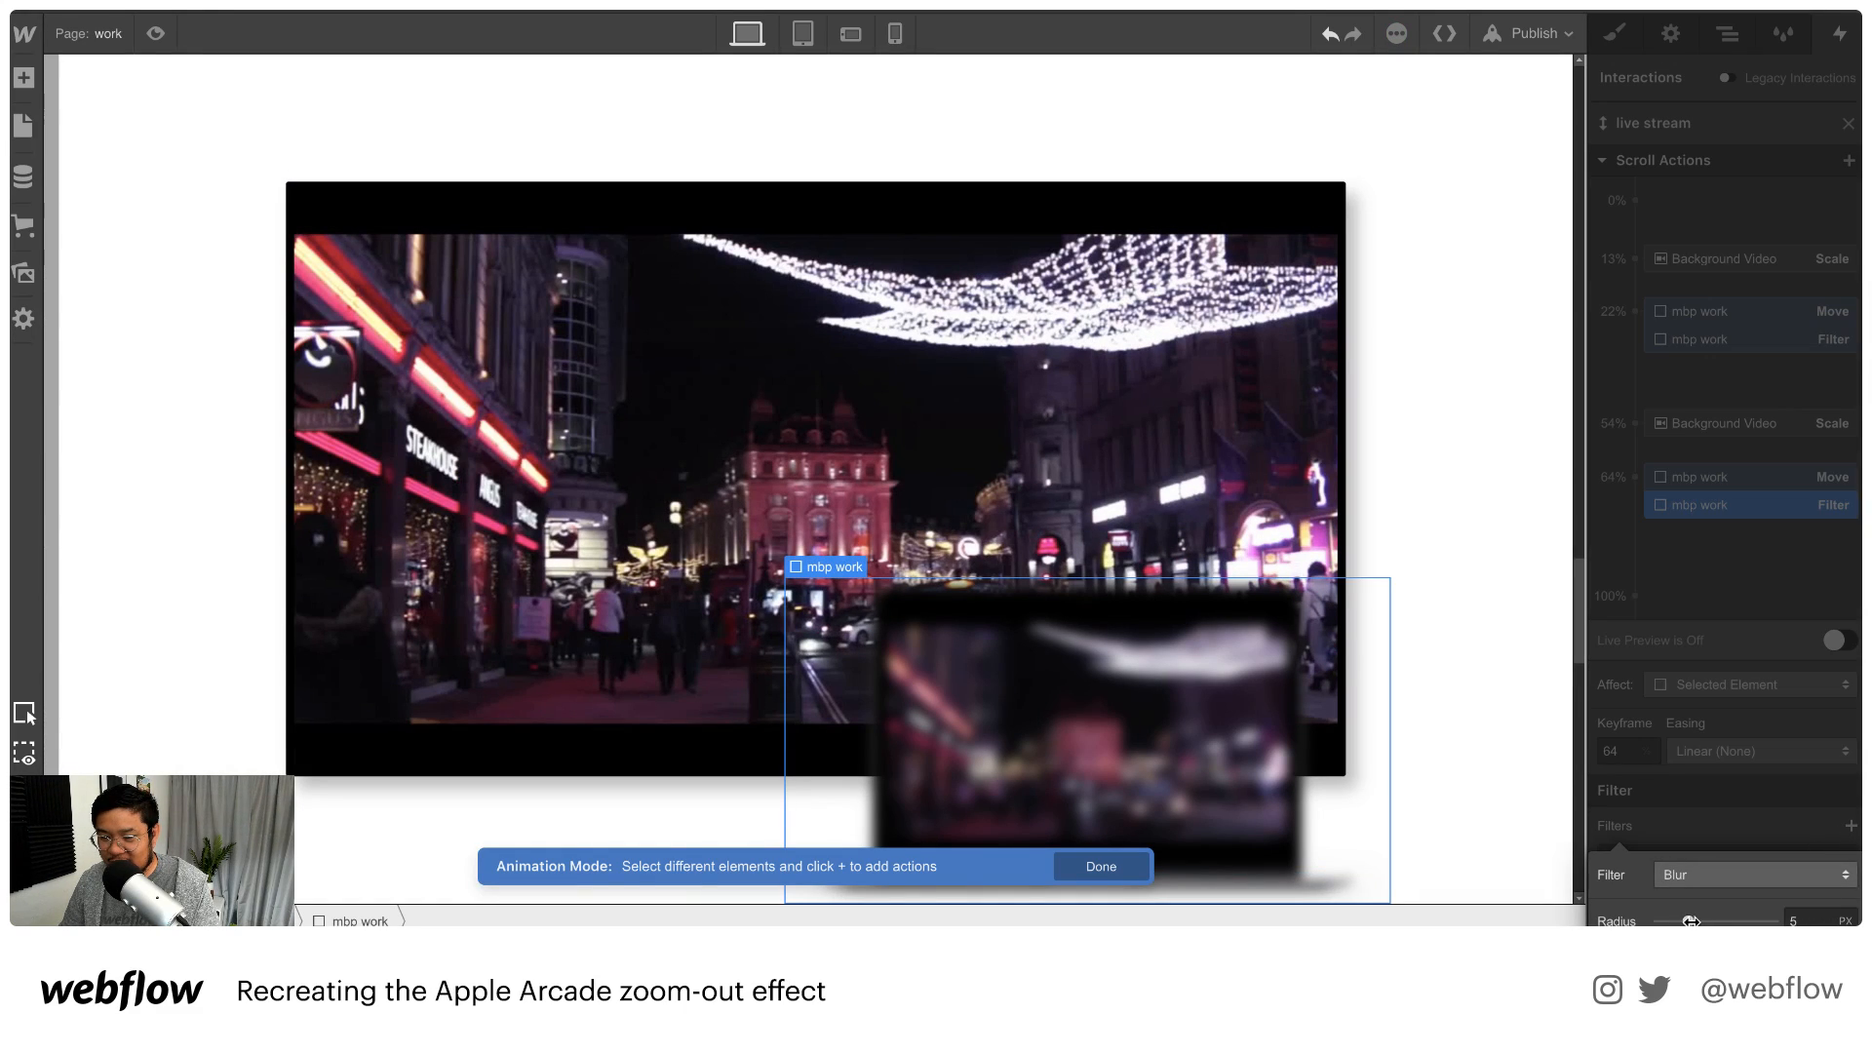
pyautogui.moveTo(1690, 921); pyautogui.dragTo(1657, 921)
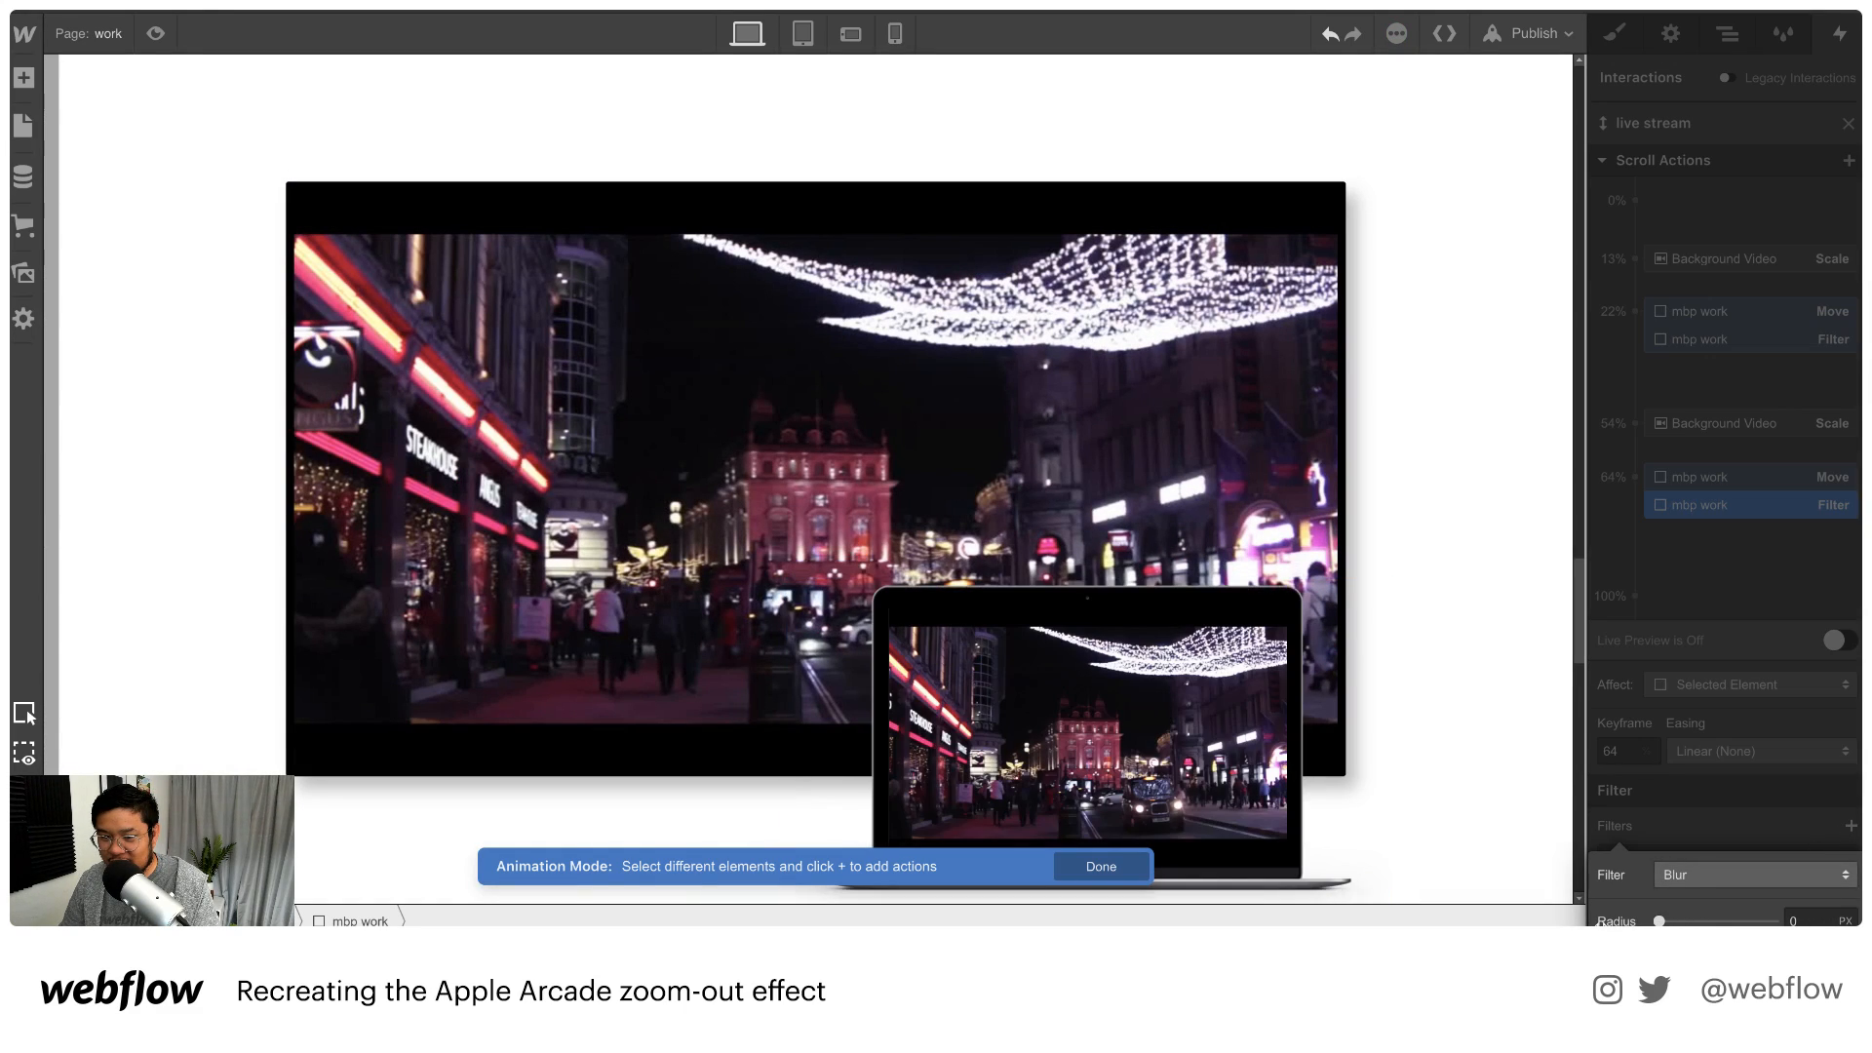
pyautogui.click(1753, 536)
# Turn on live preview and scroll through the page to check the mbp work blur and movement
pyautogui.click(1838, 640)
pyautogui.moveTo(1576, 618)
pyautogui.mouseDown()
pyautogui.moveTo(1573, 287)
pyautogui.moveTo(1581, 797)
pyautogui.moveTo(1571, 565)
pyautogui.mouseUp()
pyautogui.moveTo(1563, 451)
pyautogui.mouseDown()
pyautogui.moveTo(1575, 201)
pyautogui.moveTo(1609, 600)
pyautogui.moveTo(1593, 799)
pyautogui.moveTo(1556, 196)
pyautogui.moveTo(1581, 873)
pyautogui.moveTo(1546, 178)
pyautogui.moveTo(1536, 277)
pyautogui.mouseUp()
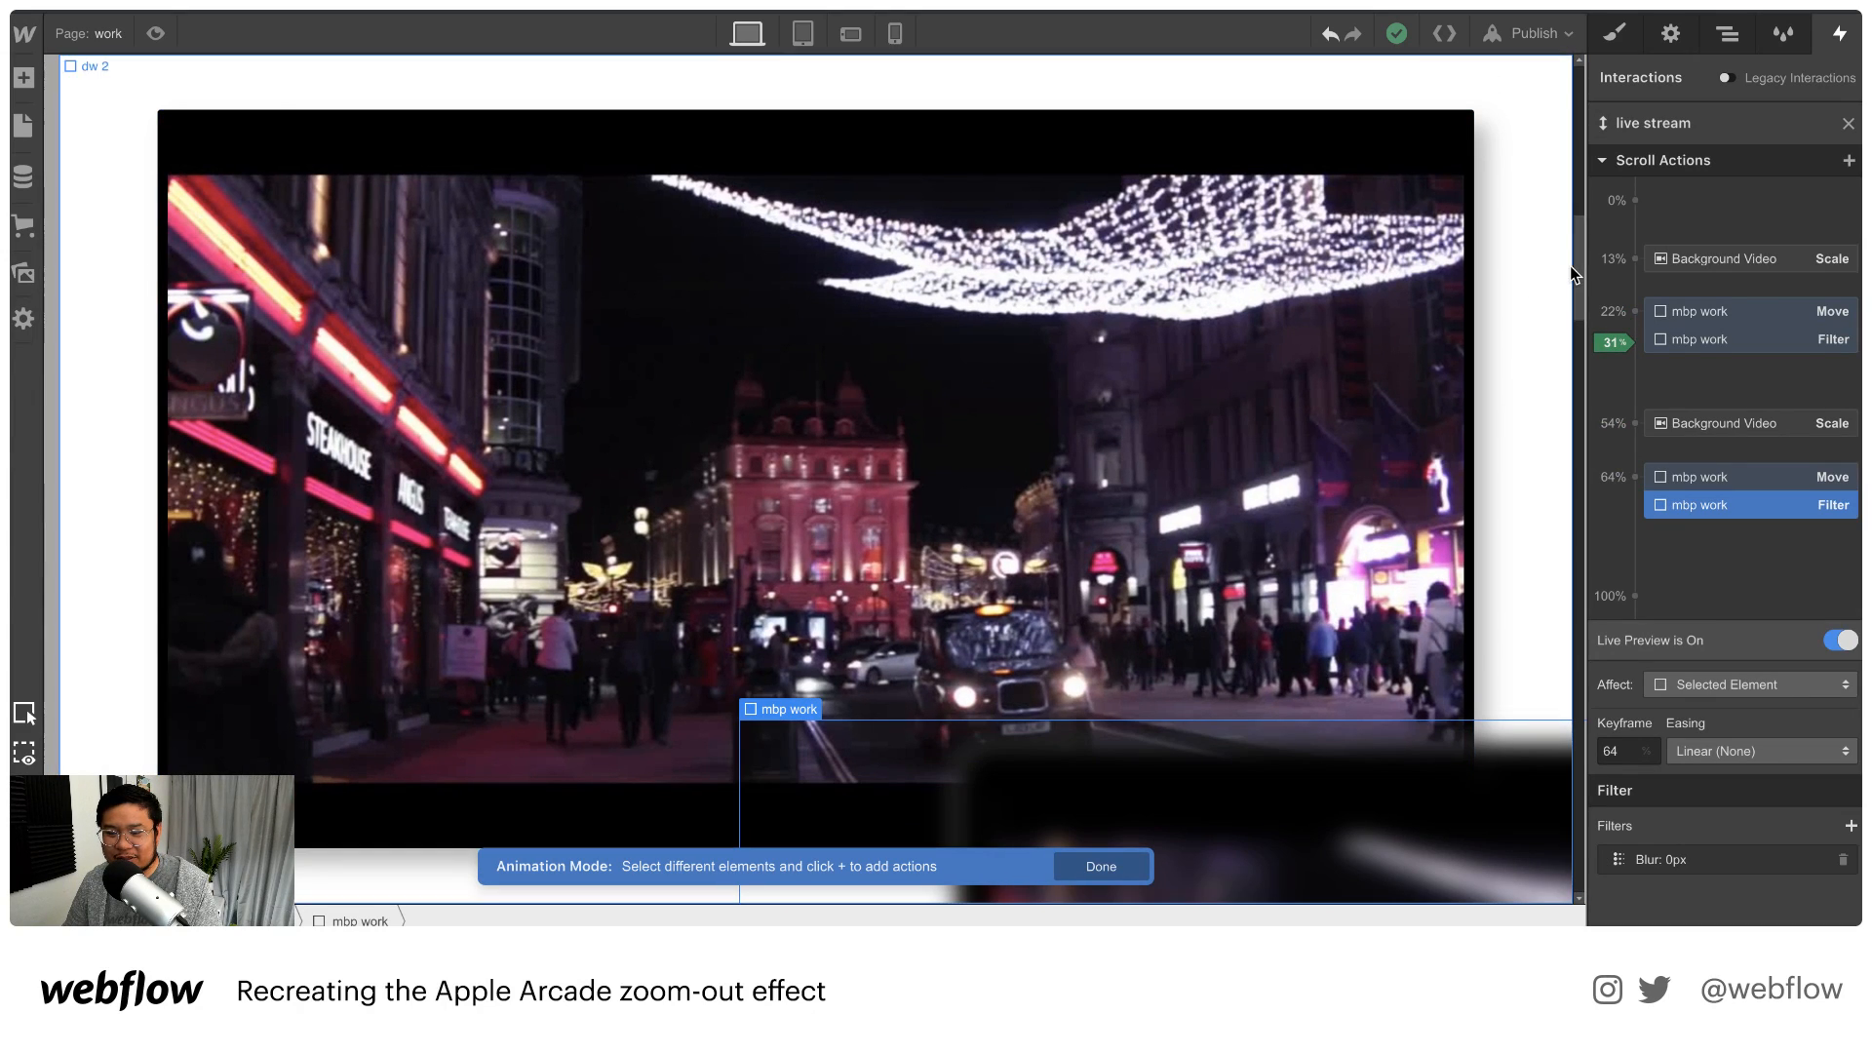
pyautogui.moveTo(1576, 265)
pyautogui.mouseDown()
pyautogui.moveTo(1565, 844)
pyautogui.moveTo(1542, 424)
pyautogui.moveTo(1579, 96)
pyautogui.moveTo(1558, 492)
pyautogui.moveTo(1565, 832)
pyautogui.moveTo(1585, 778)
pyautogui.moveTo(1580, 344)
pyautogui.moveTo(1572, 862)
pyautogui.moveTo(1579, 595)
pyautogui.mouseUp()
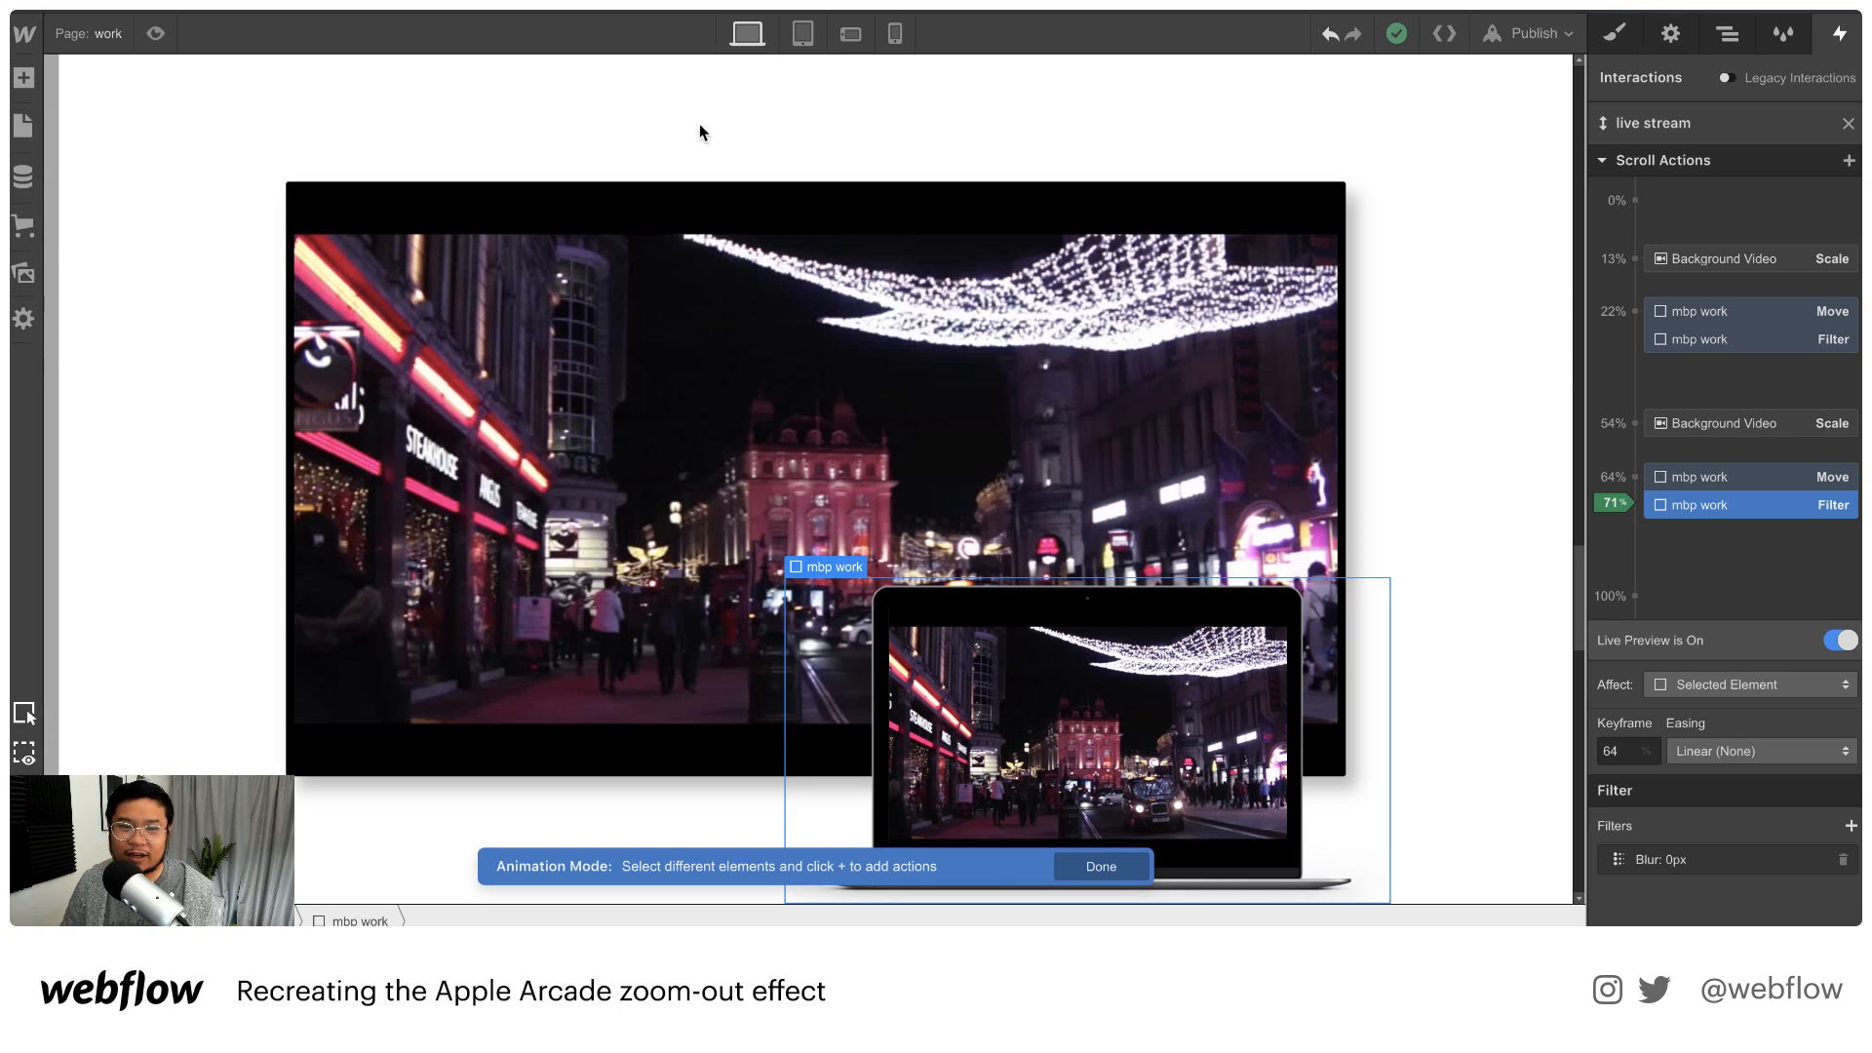
# Open hartmannstudios.com in a new browser tab and reload it several times to watch its loading animation
pyautogui.press('super+t')
pyautogui.write('http://hartmannstudios.com/')
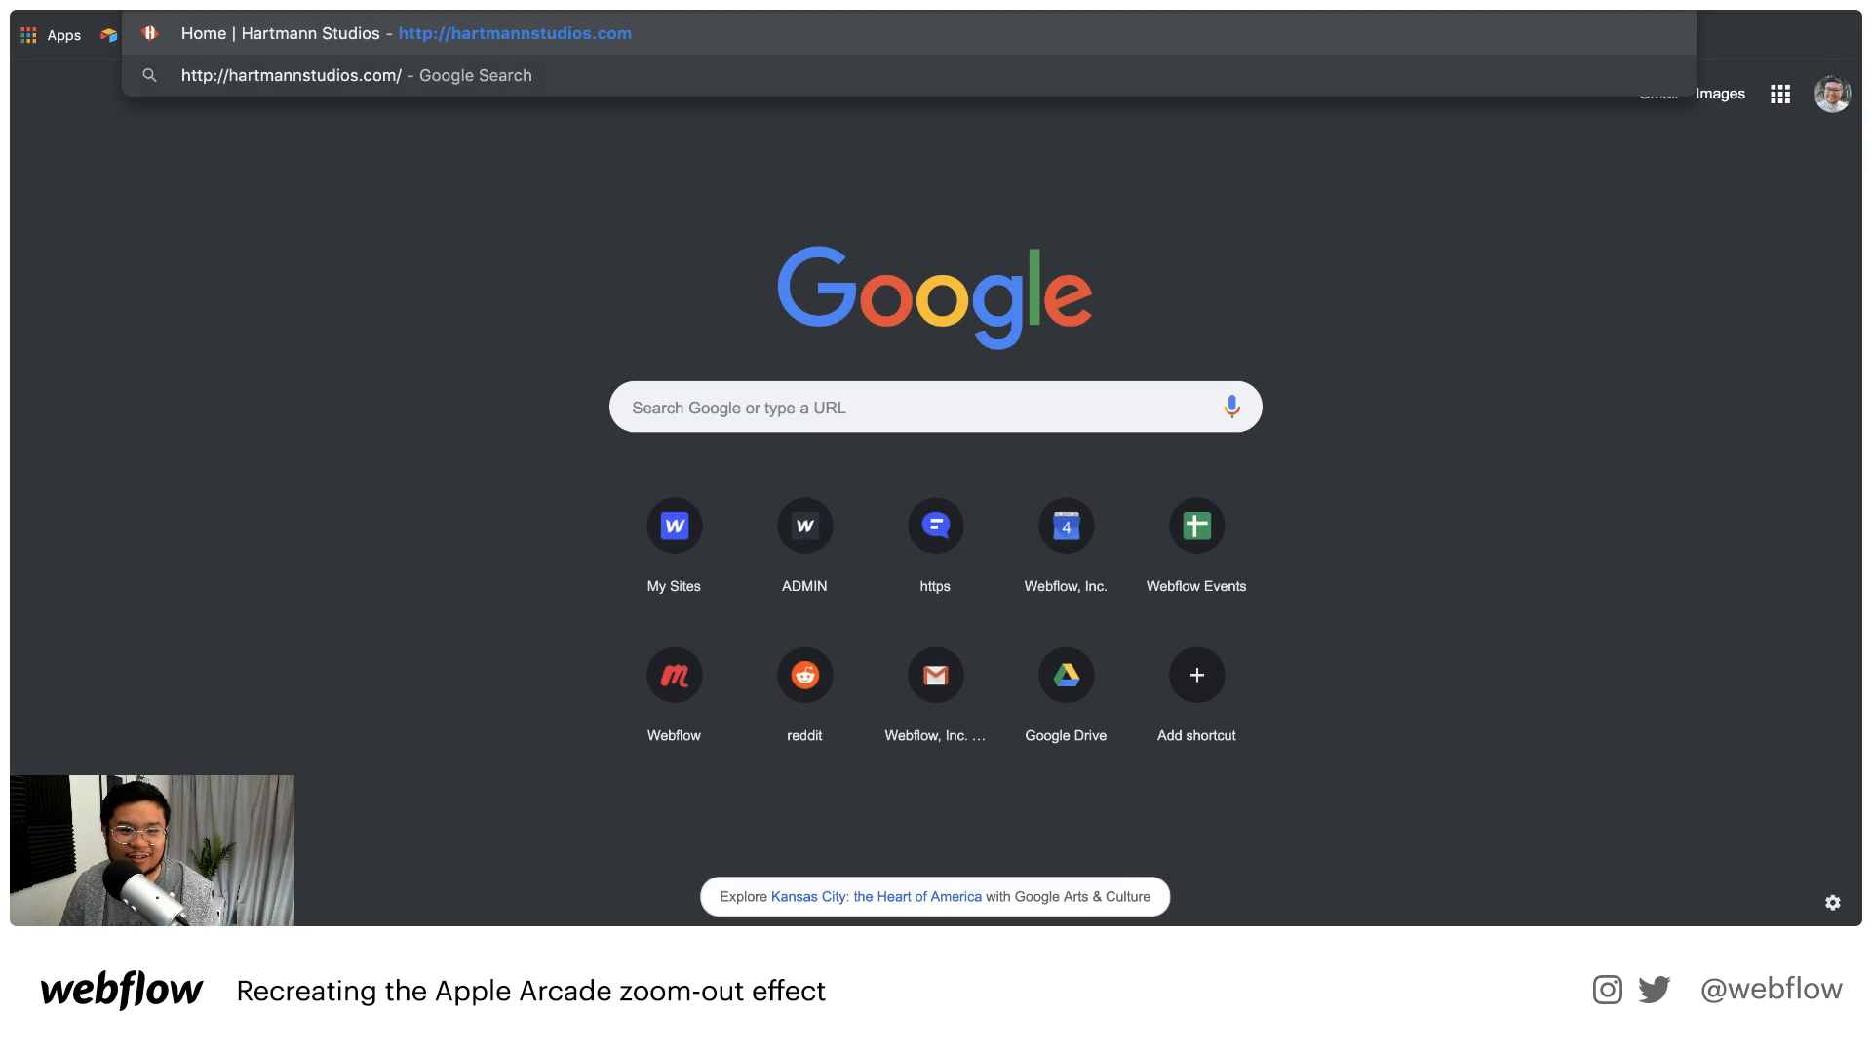
pyautogui.press('Return')
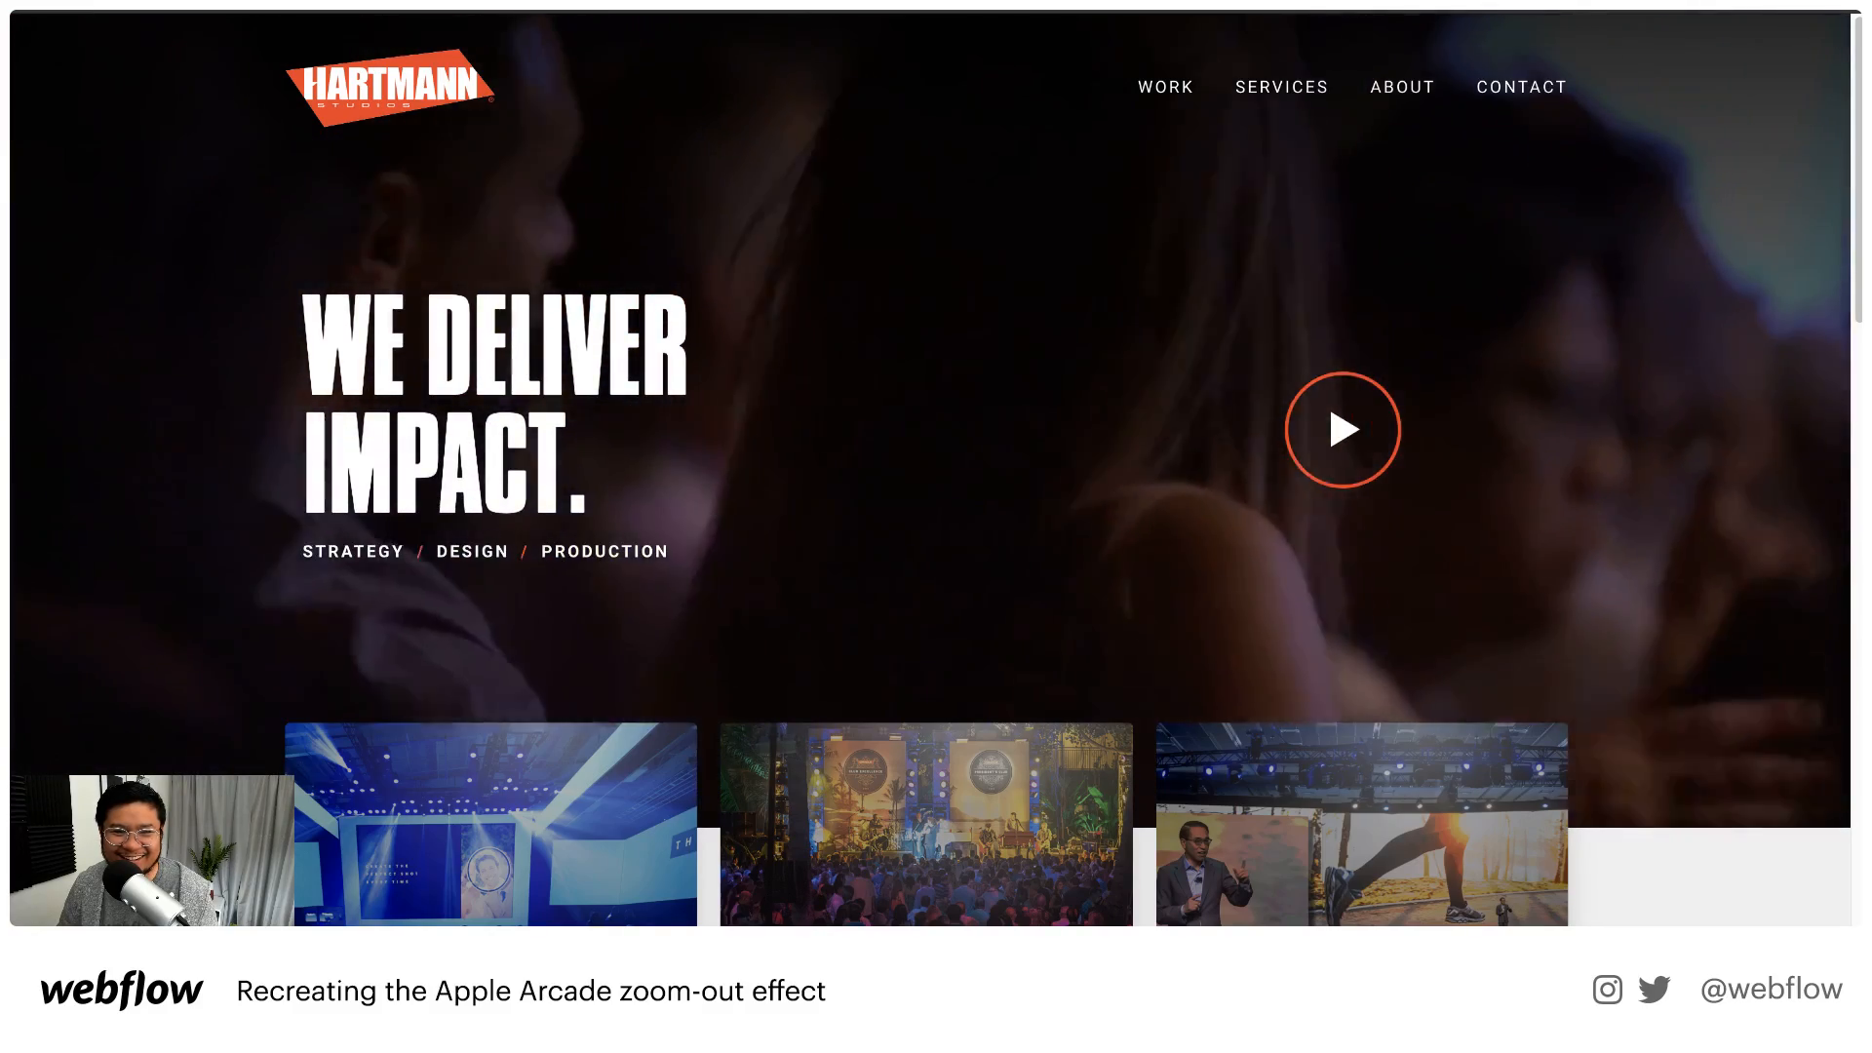
pyautogui.press('super+r')
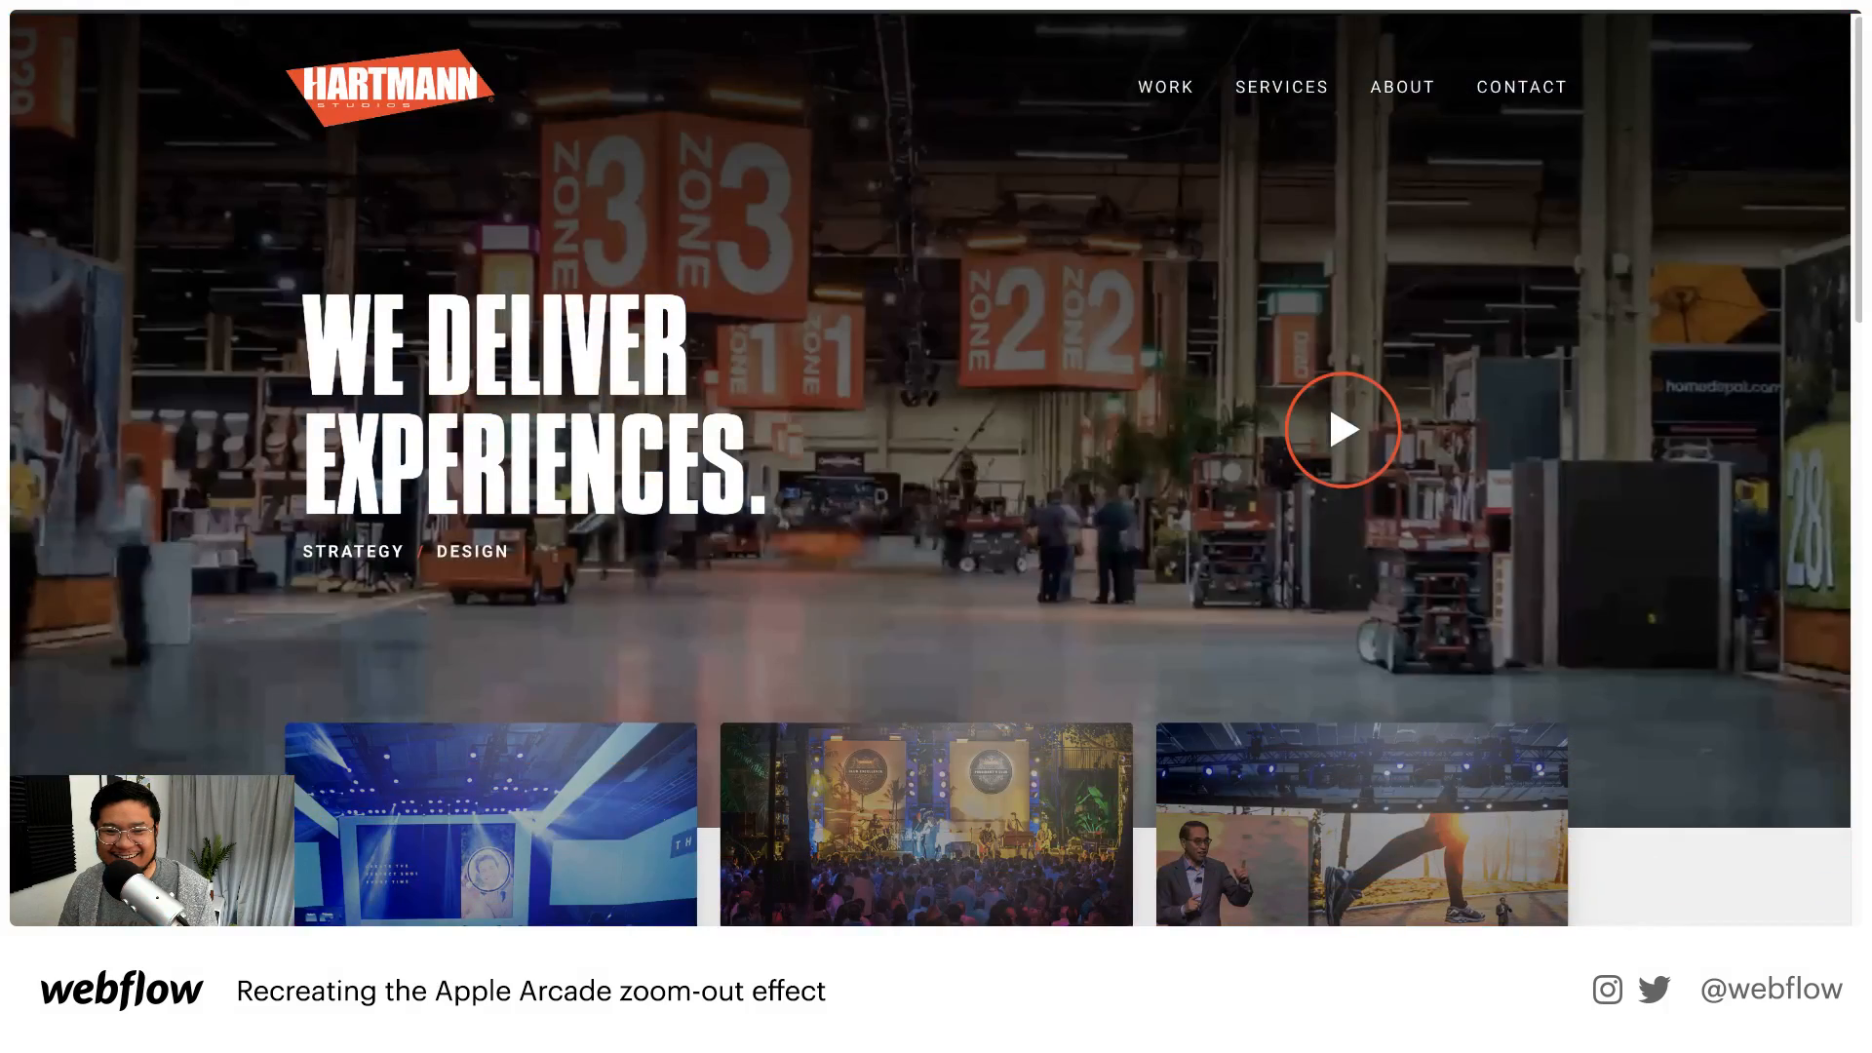
pyautogui.press('super+r')
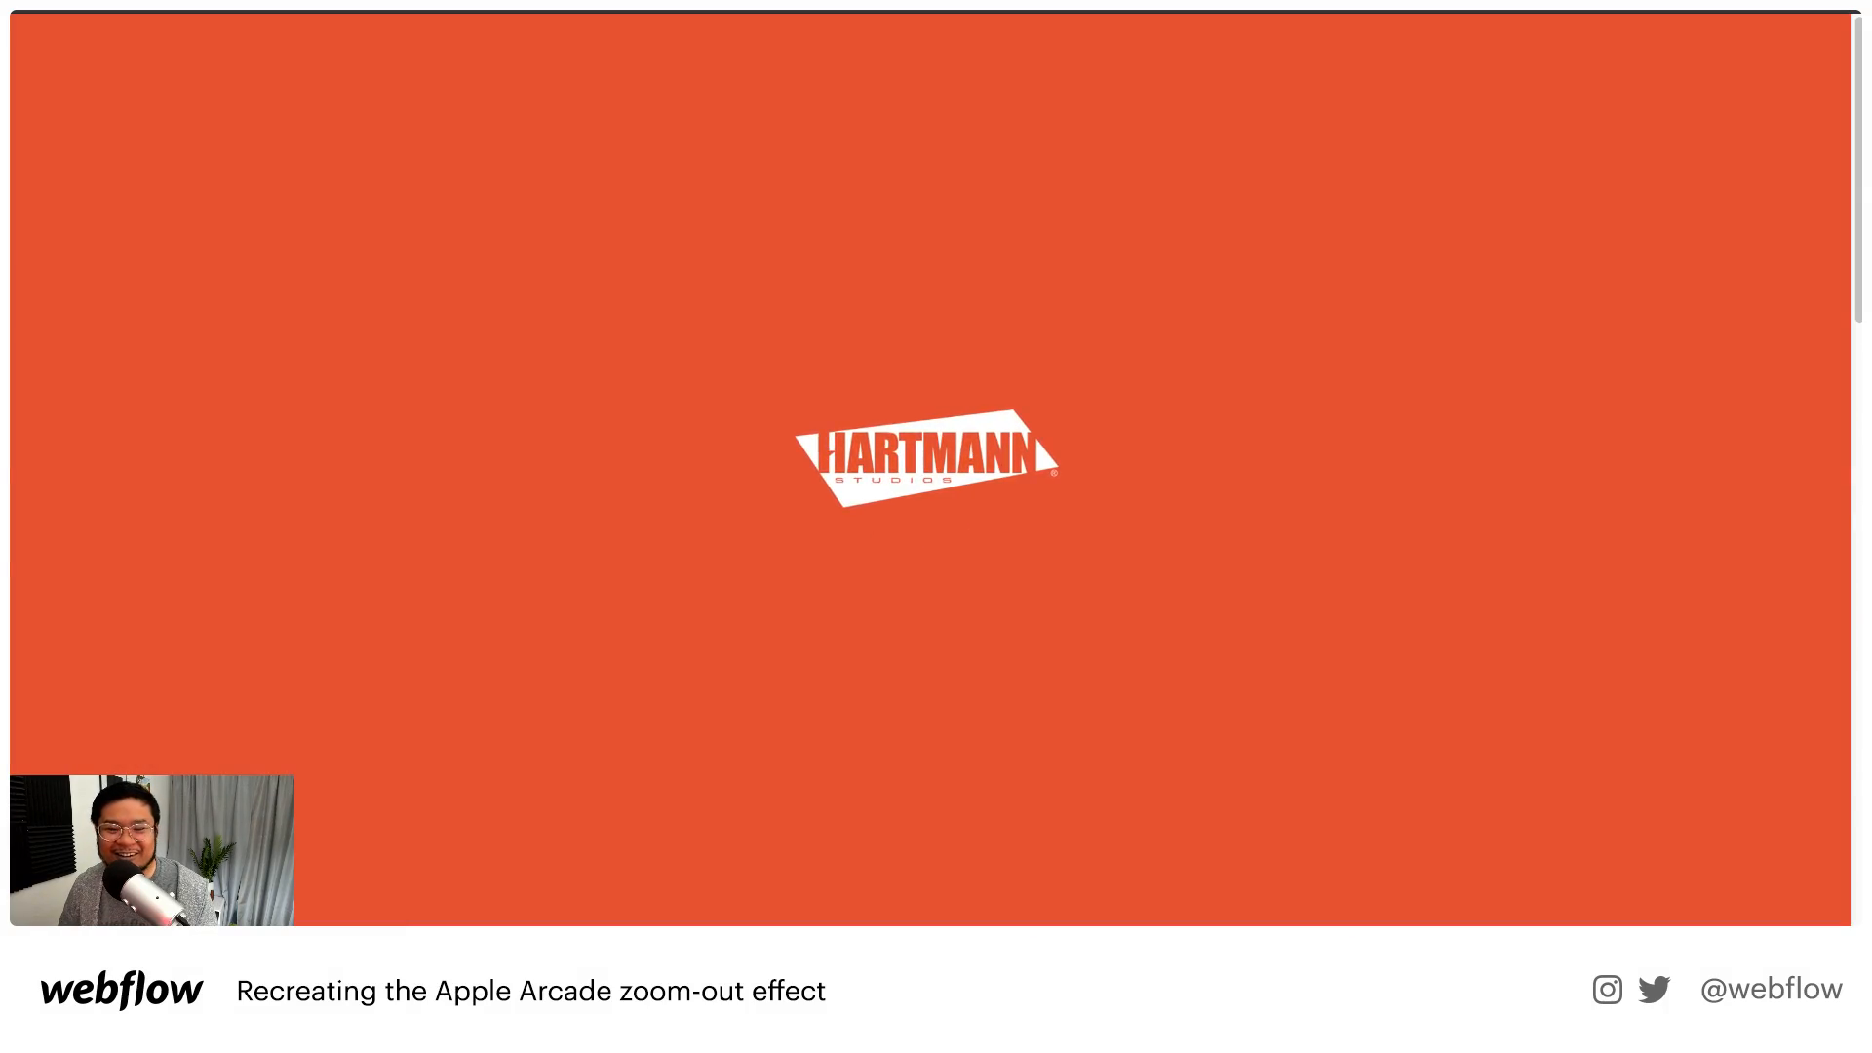
pyautogui.press('super+r')
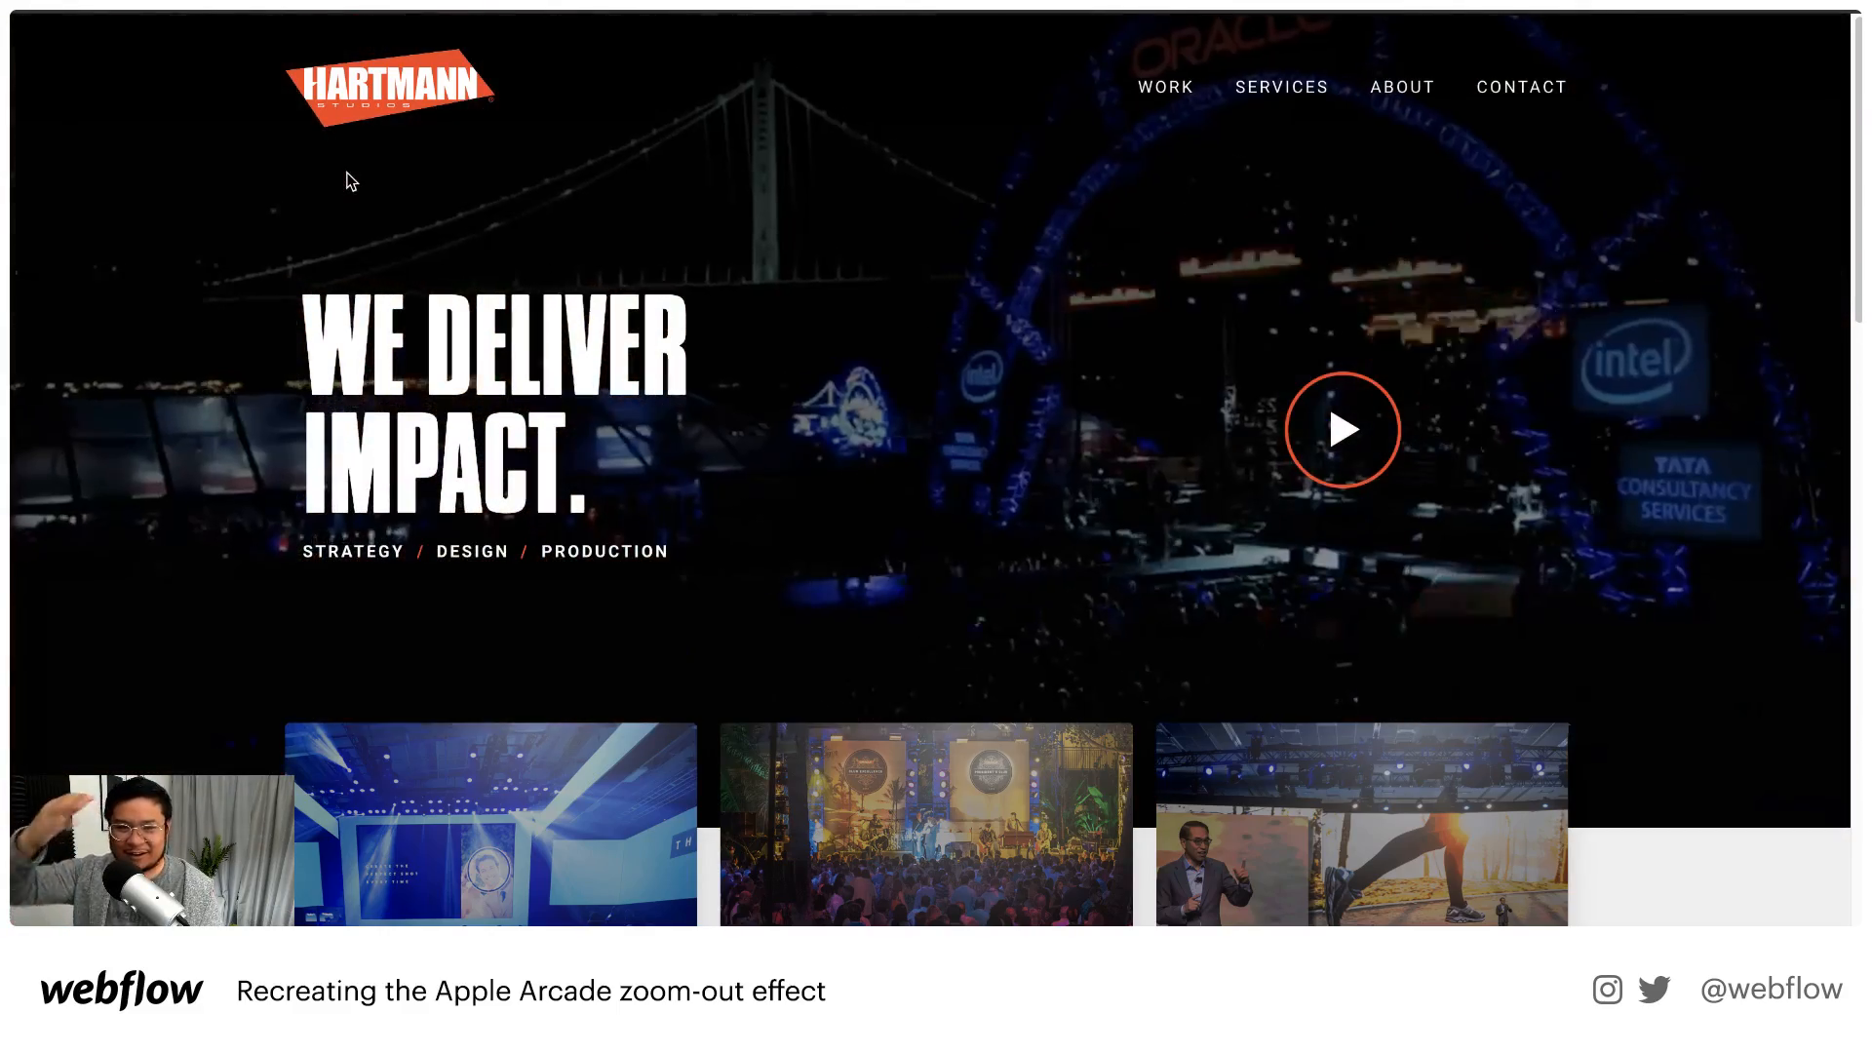
pyautogui.press('super+r')
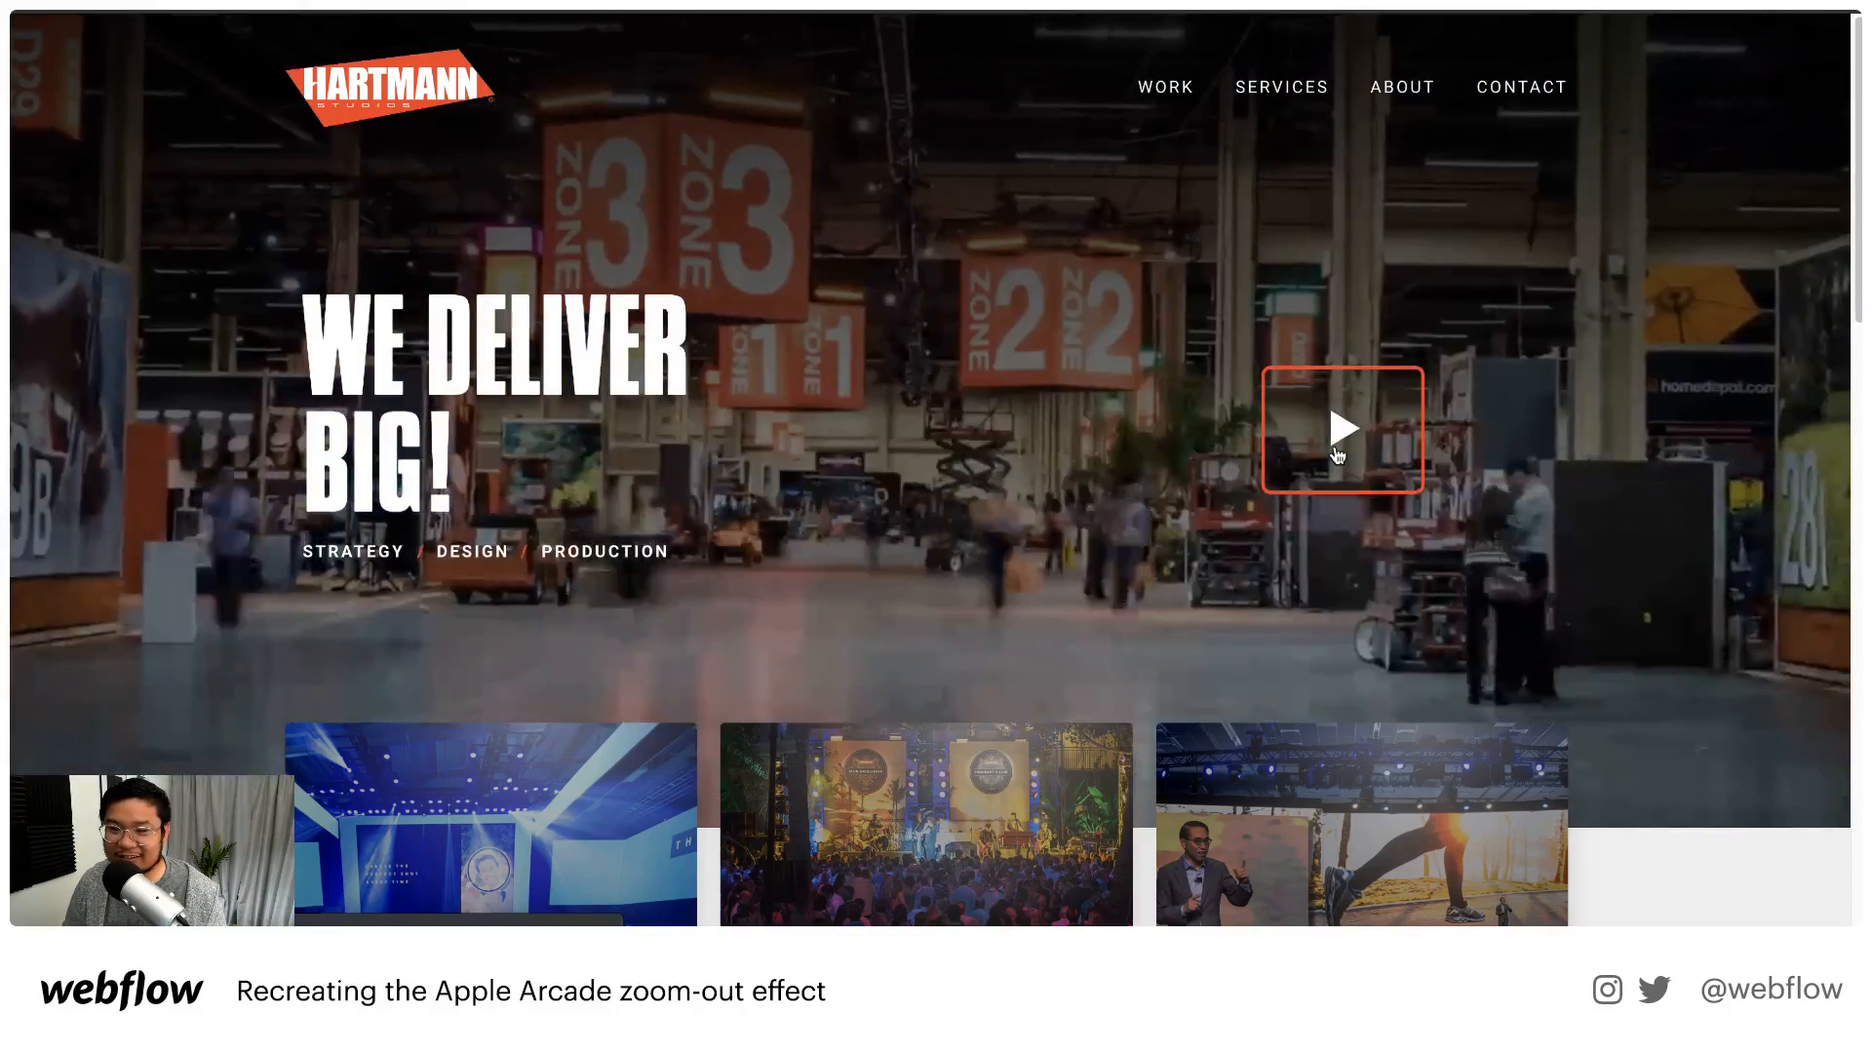
# Open and close the homepage's hero video, and examine the project cards and the Strategy, Design and Production cards
pyautogui.click(1342, 448)
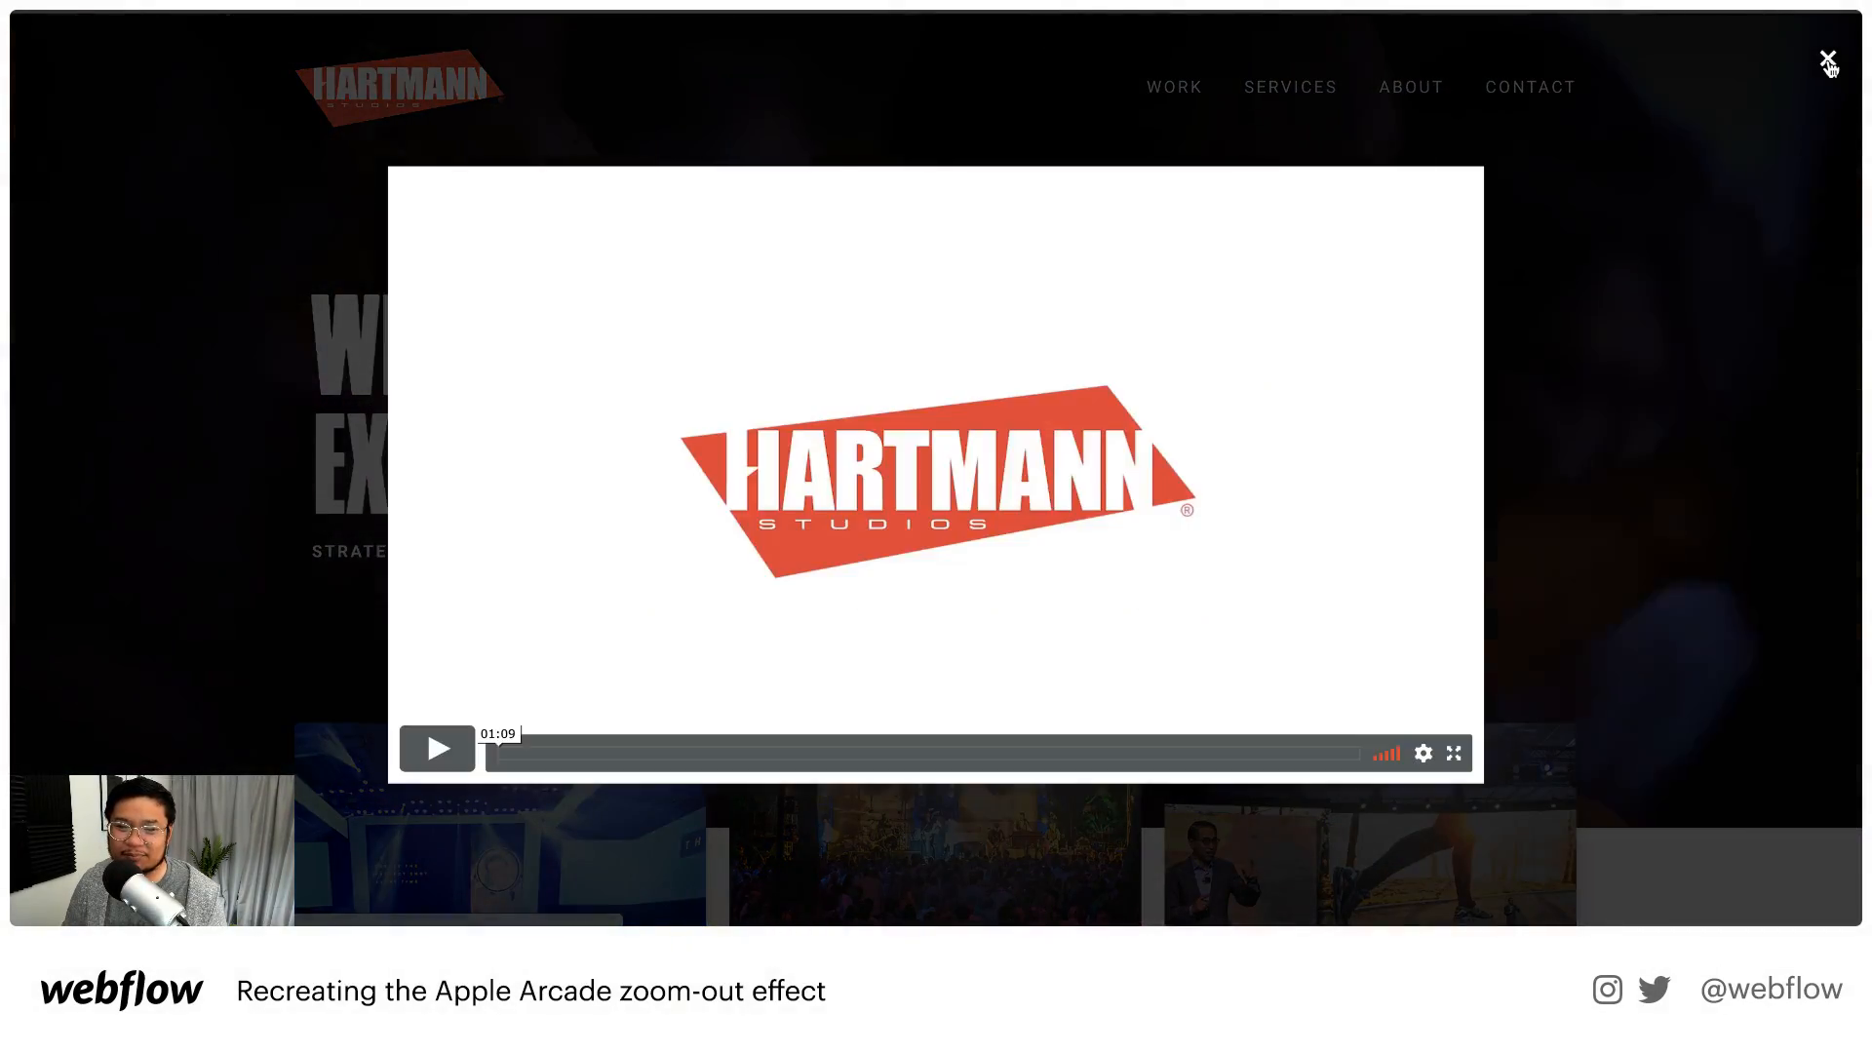
pyautogui.click(1827, 58)
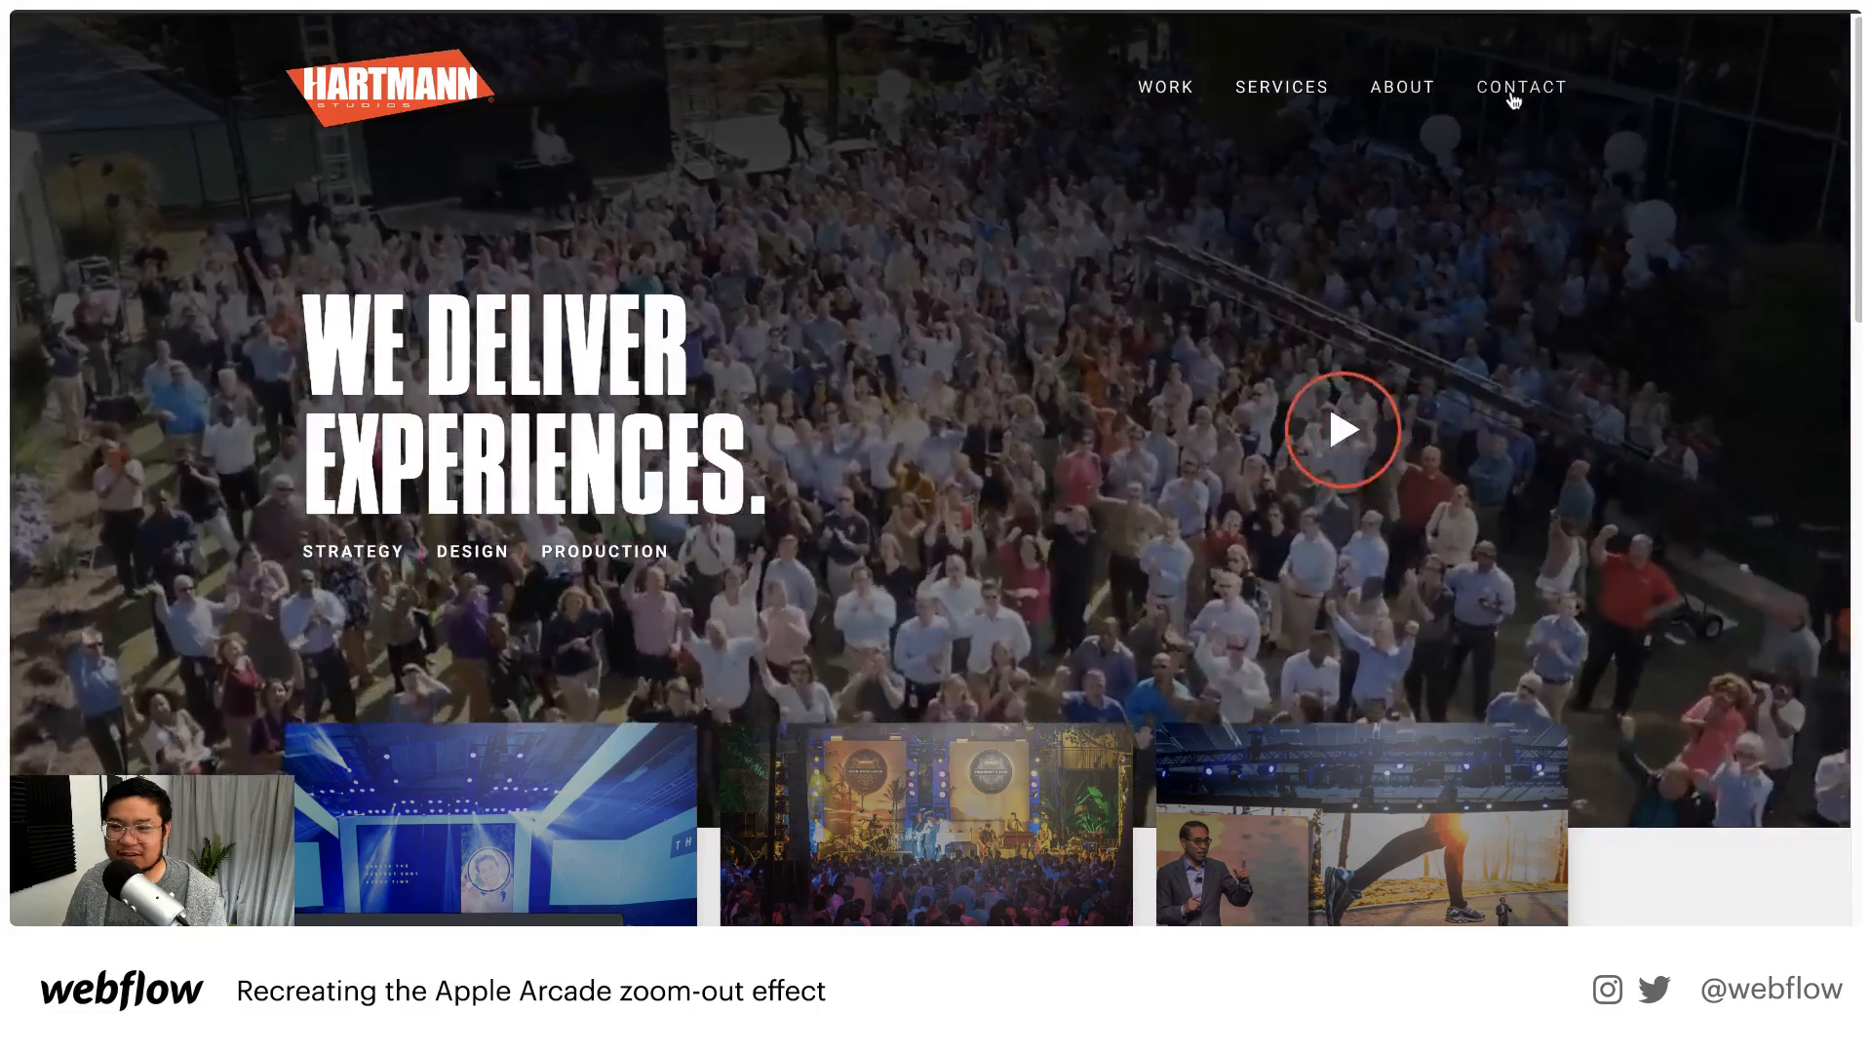
pyautogui.scroll(-5, 1845, 202)
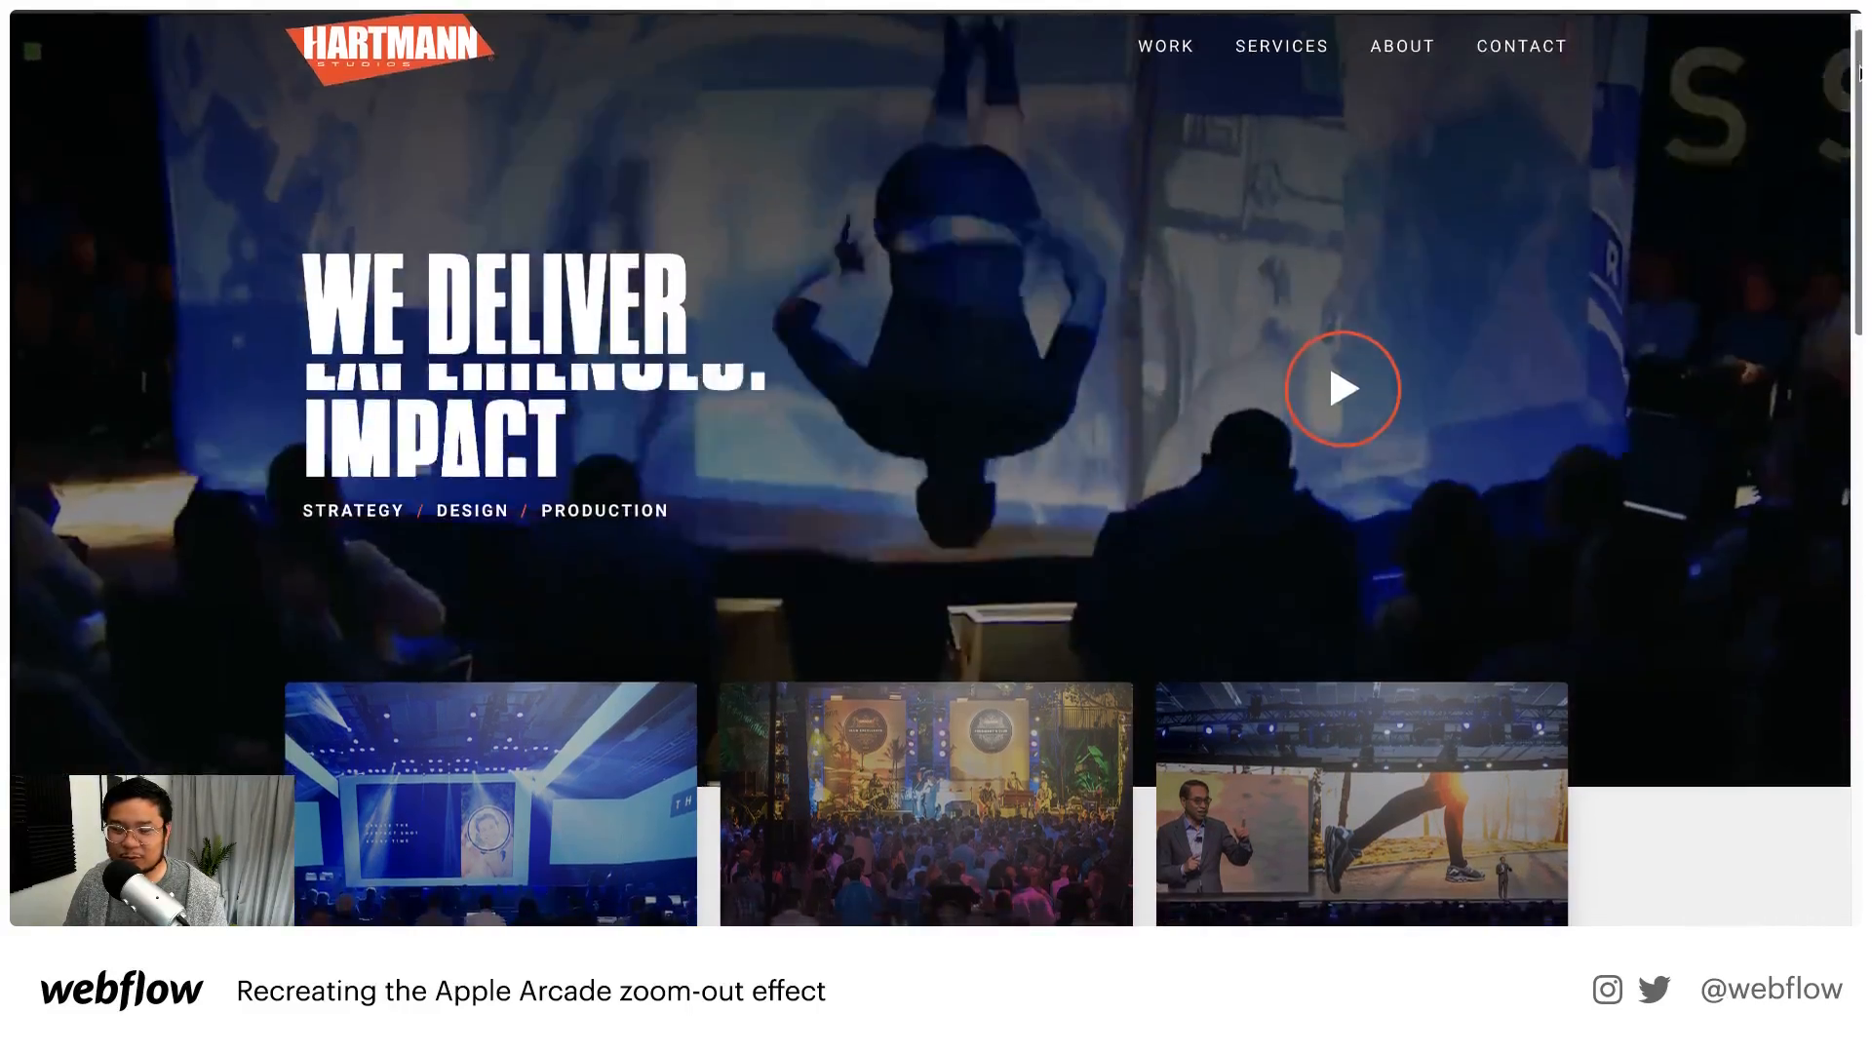
pyautogui.scroll(-3, 1845, 202)
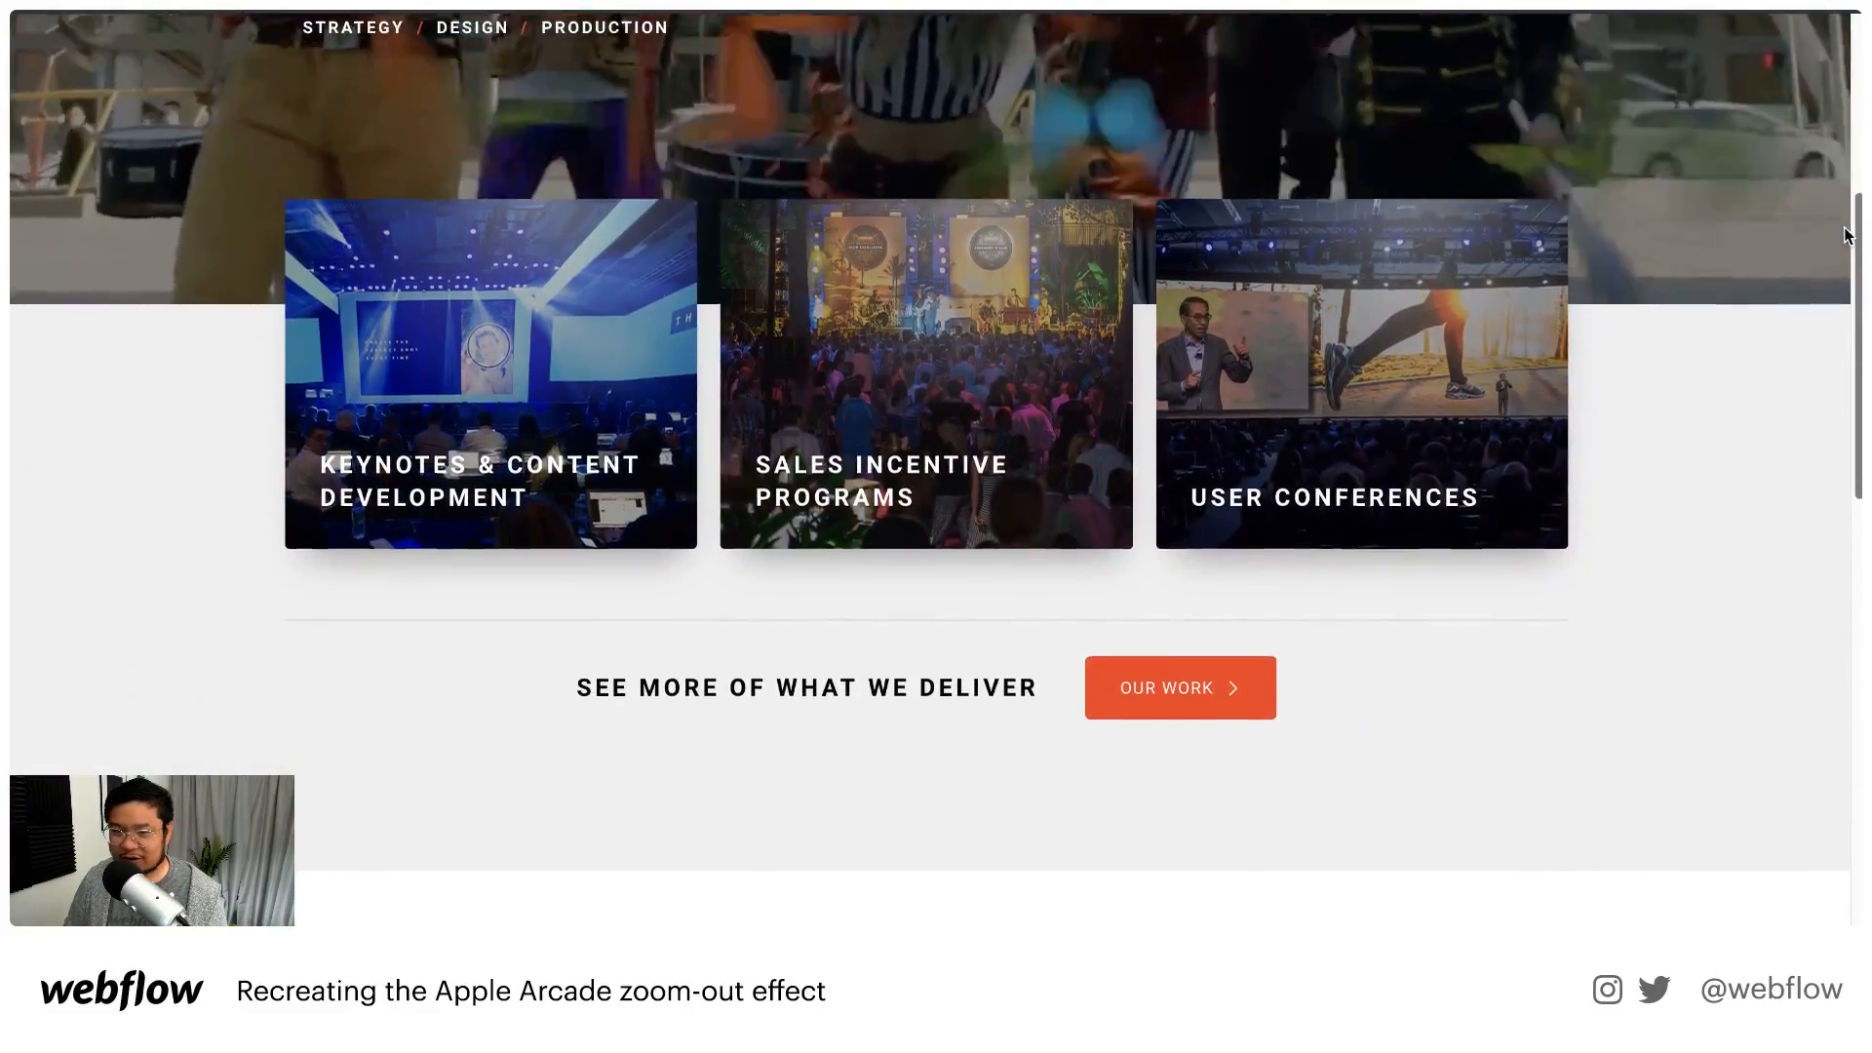
pyautogui.scroll(-5, 1850, 270)
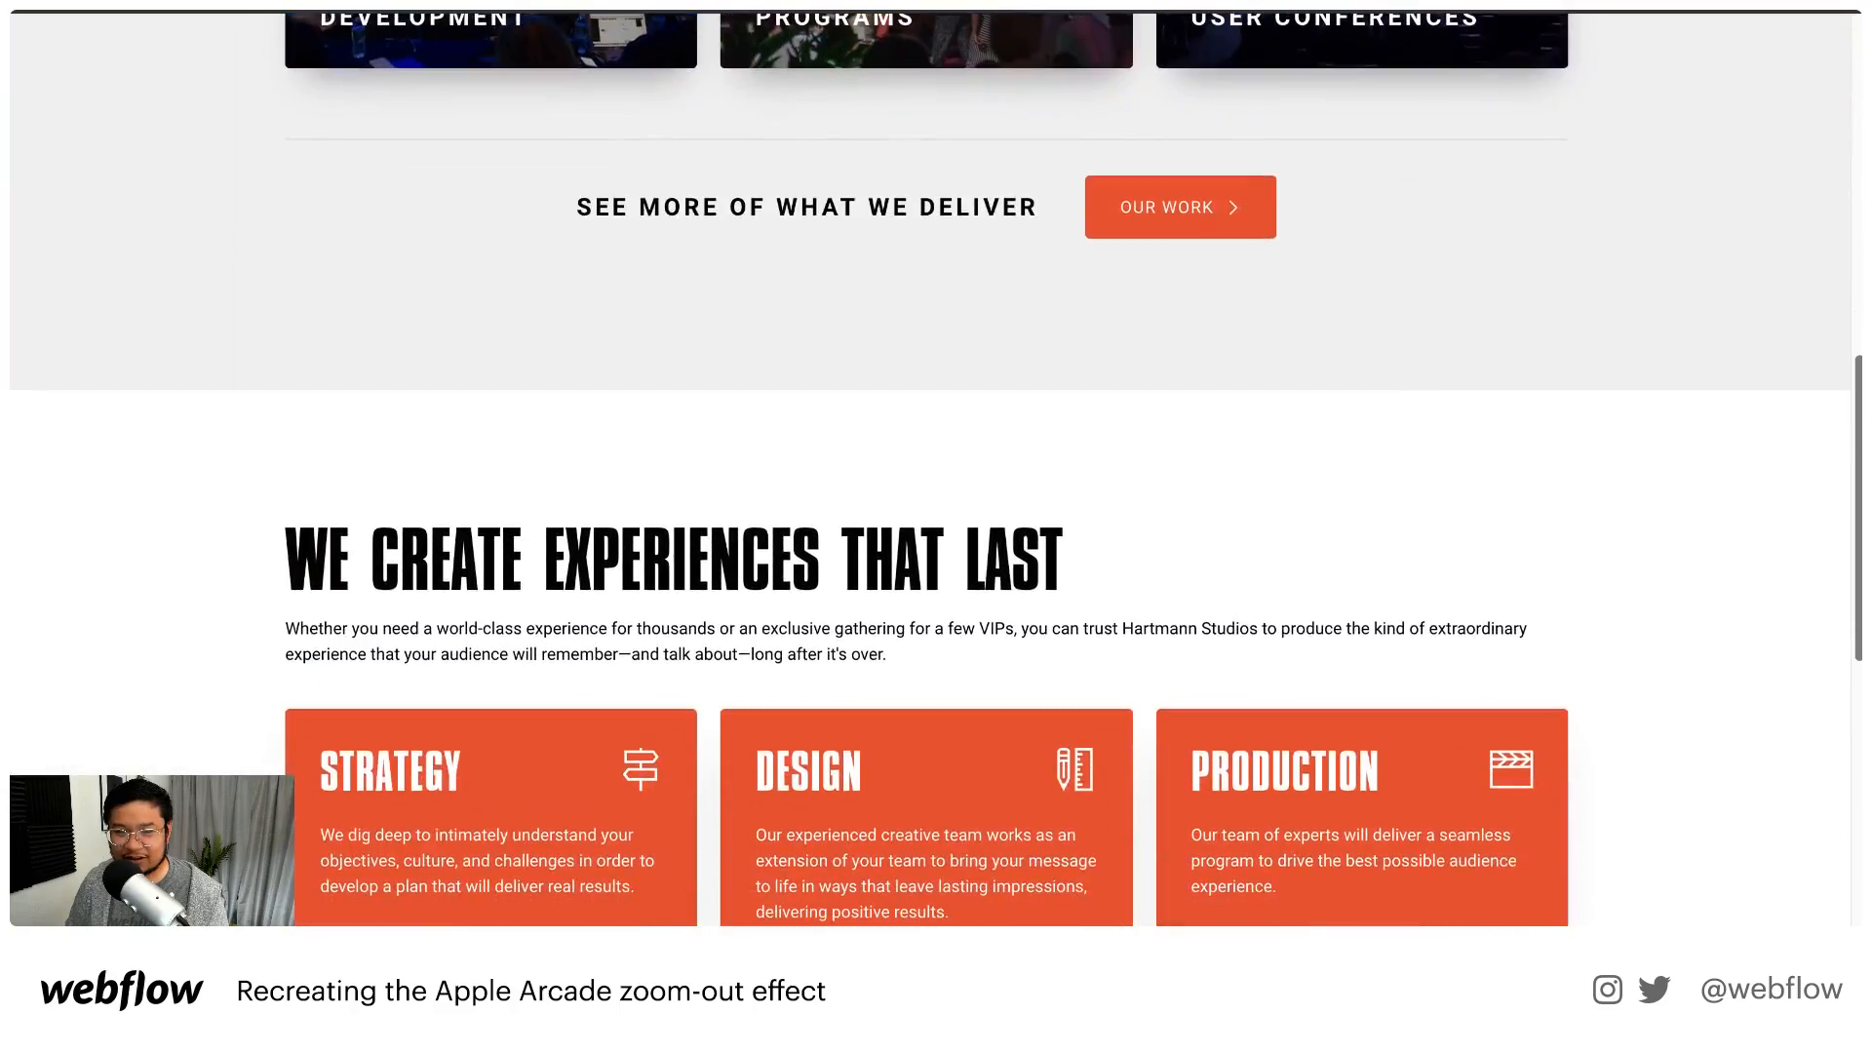
pyautogui.scroll(10, 1849, 270)
pyautogui.scroll(2, 840, 557)
pyautogui.scroll(-4, 841, 558)
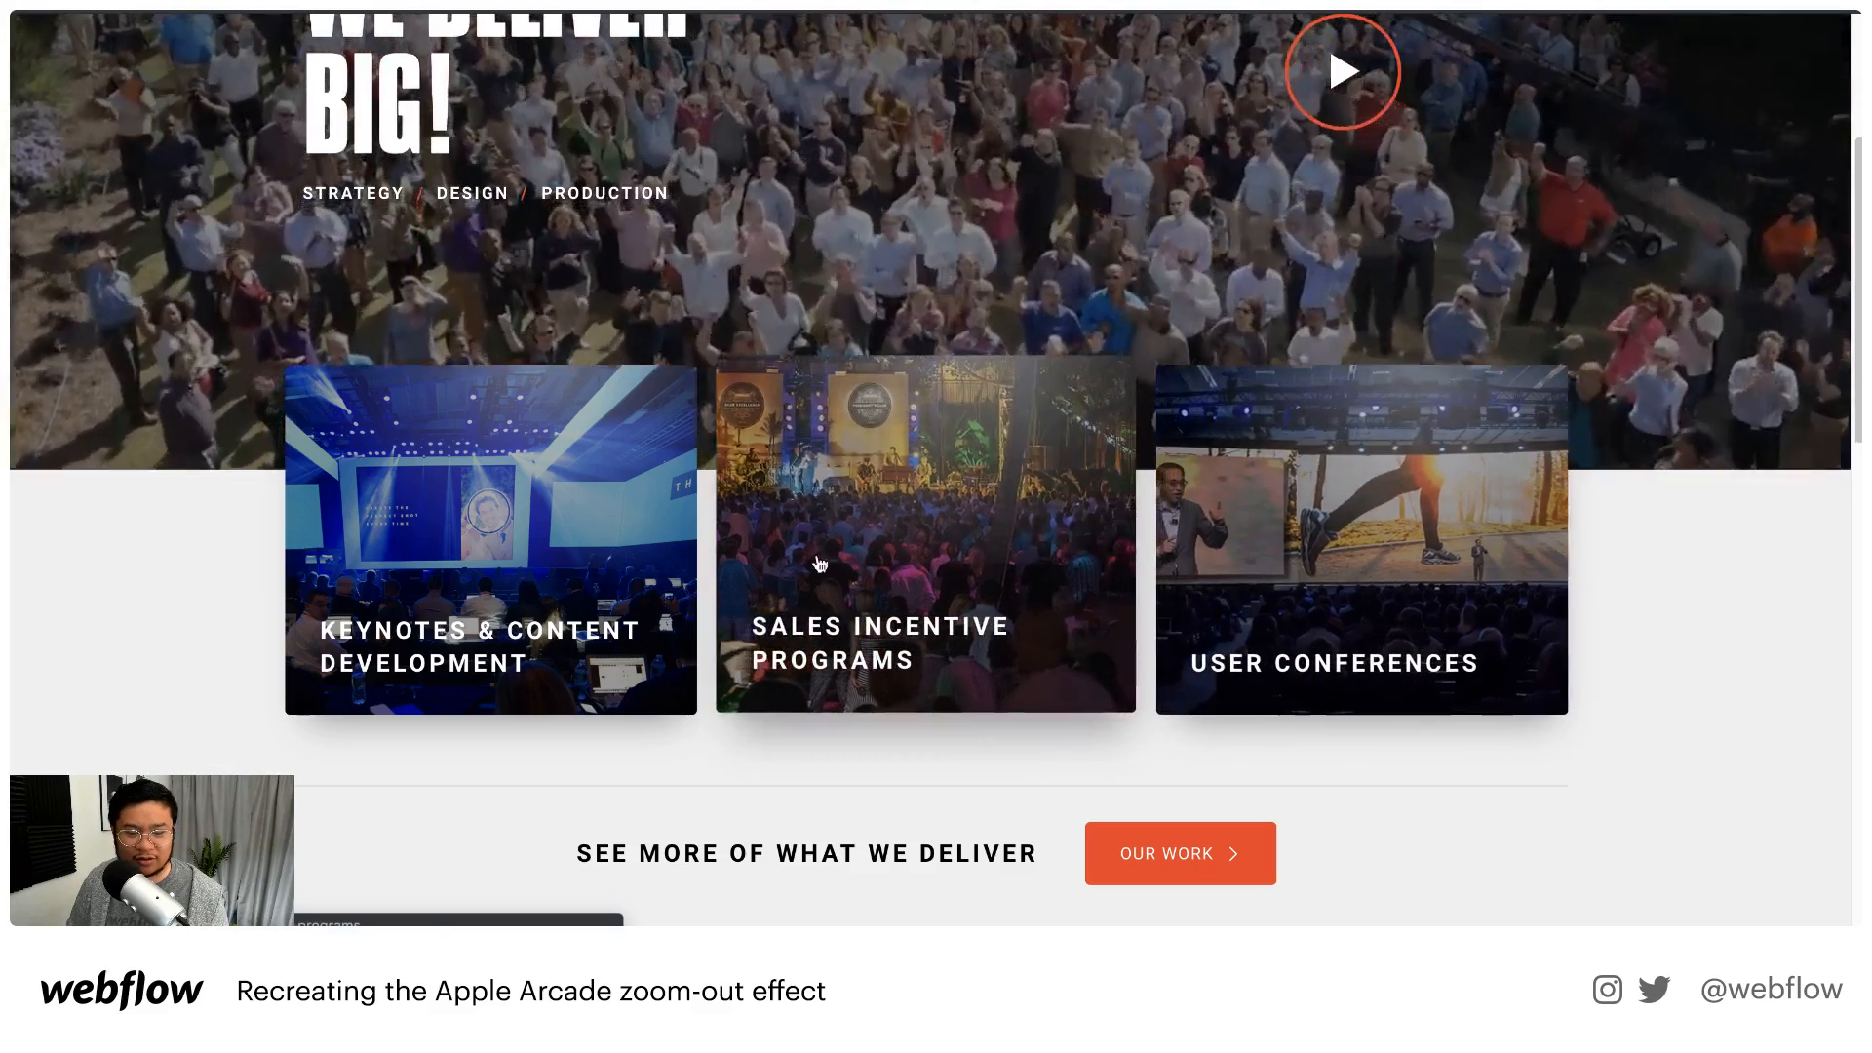
pyautogui.scroll(-3, 1559, 721)
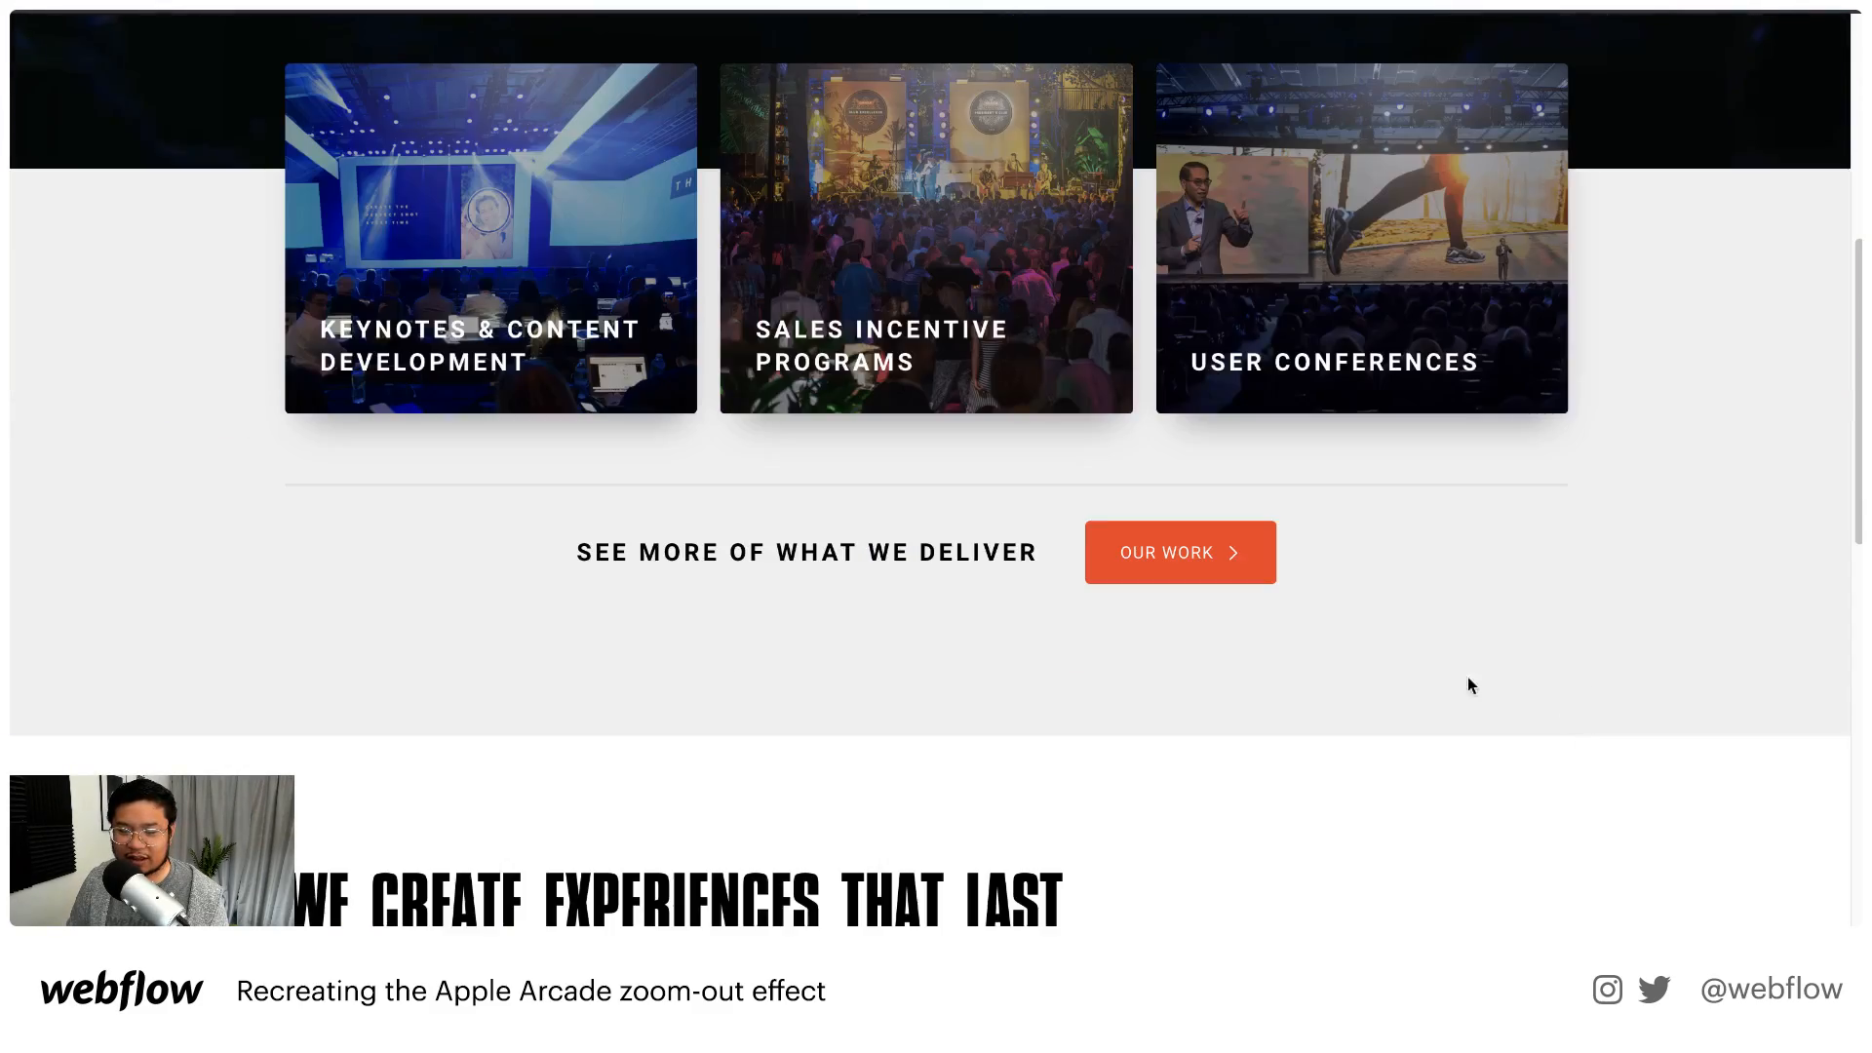
pyautogui.scroll(-3, 998, 748)
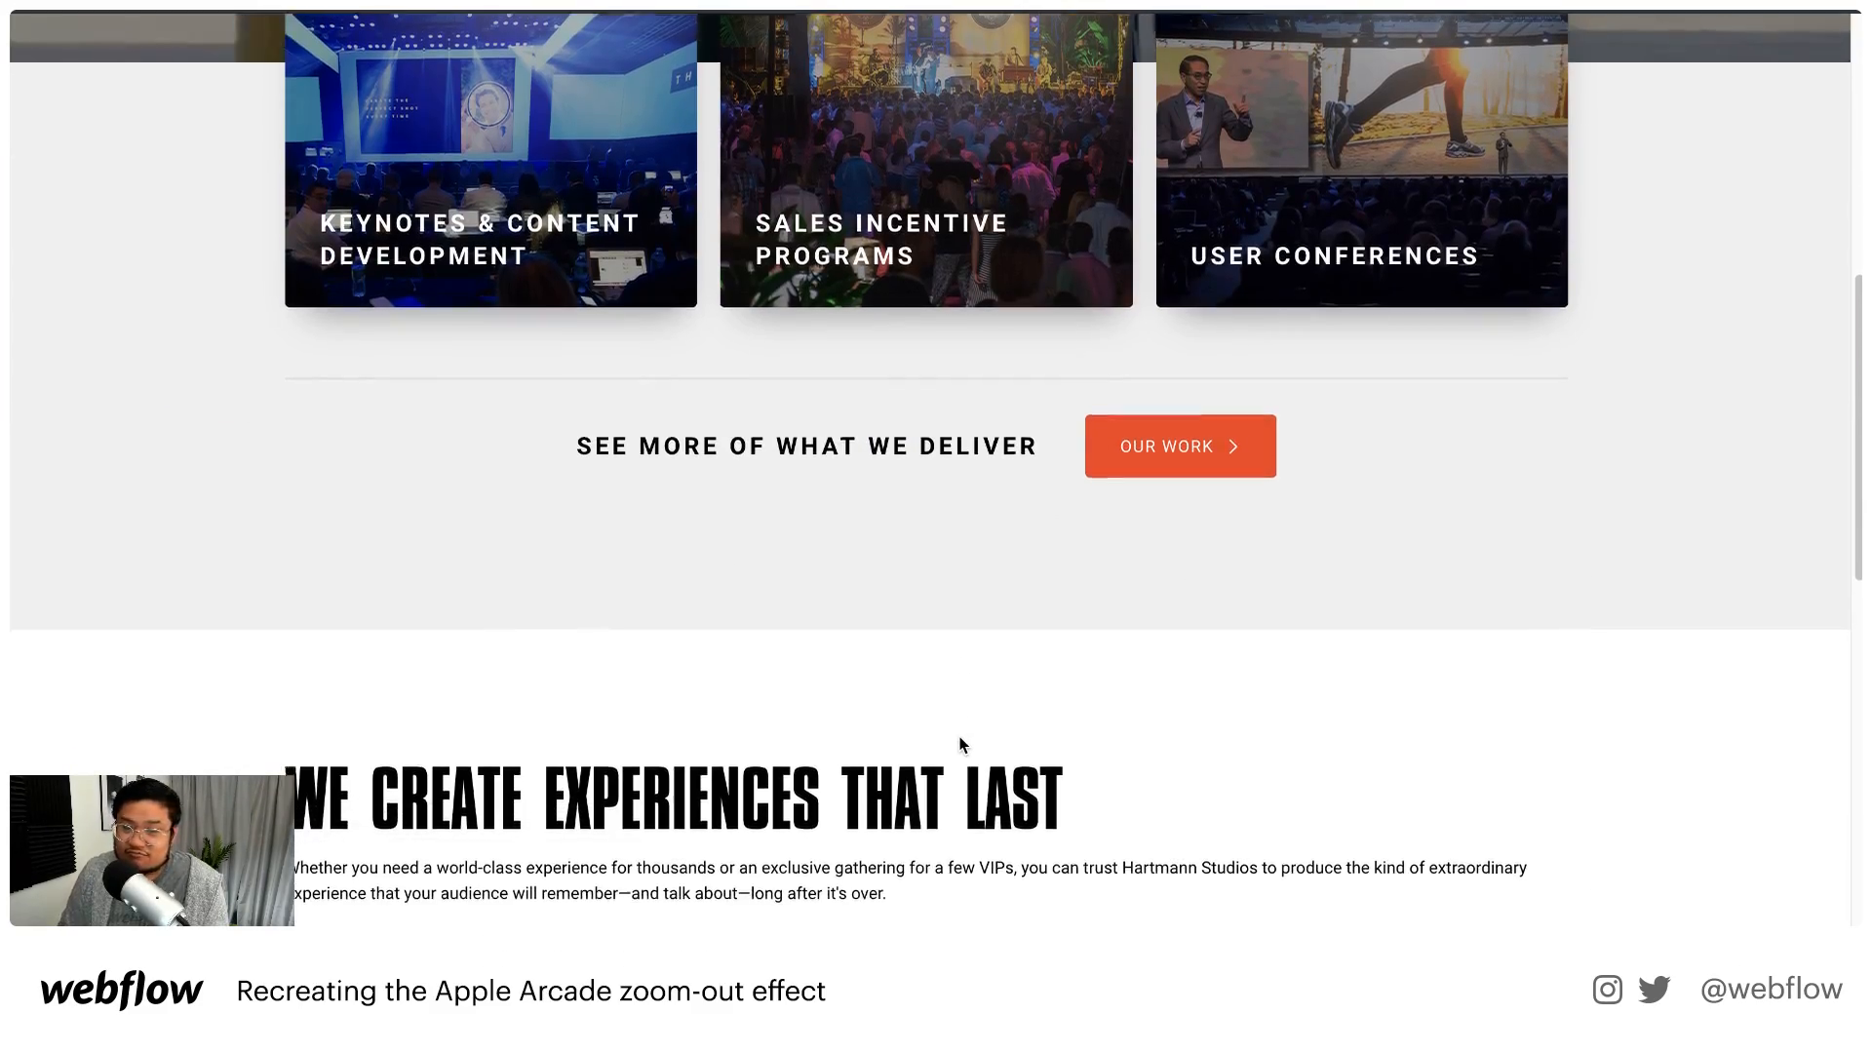
pyautogui.scroll(-5, 957, 741)
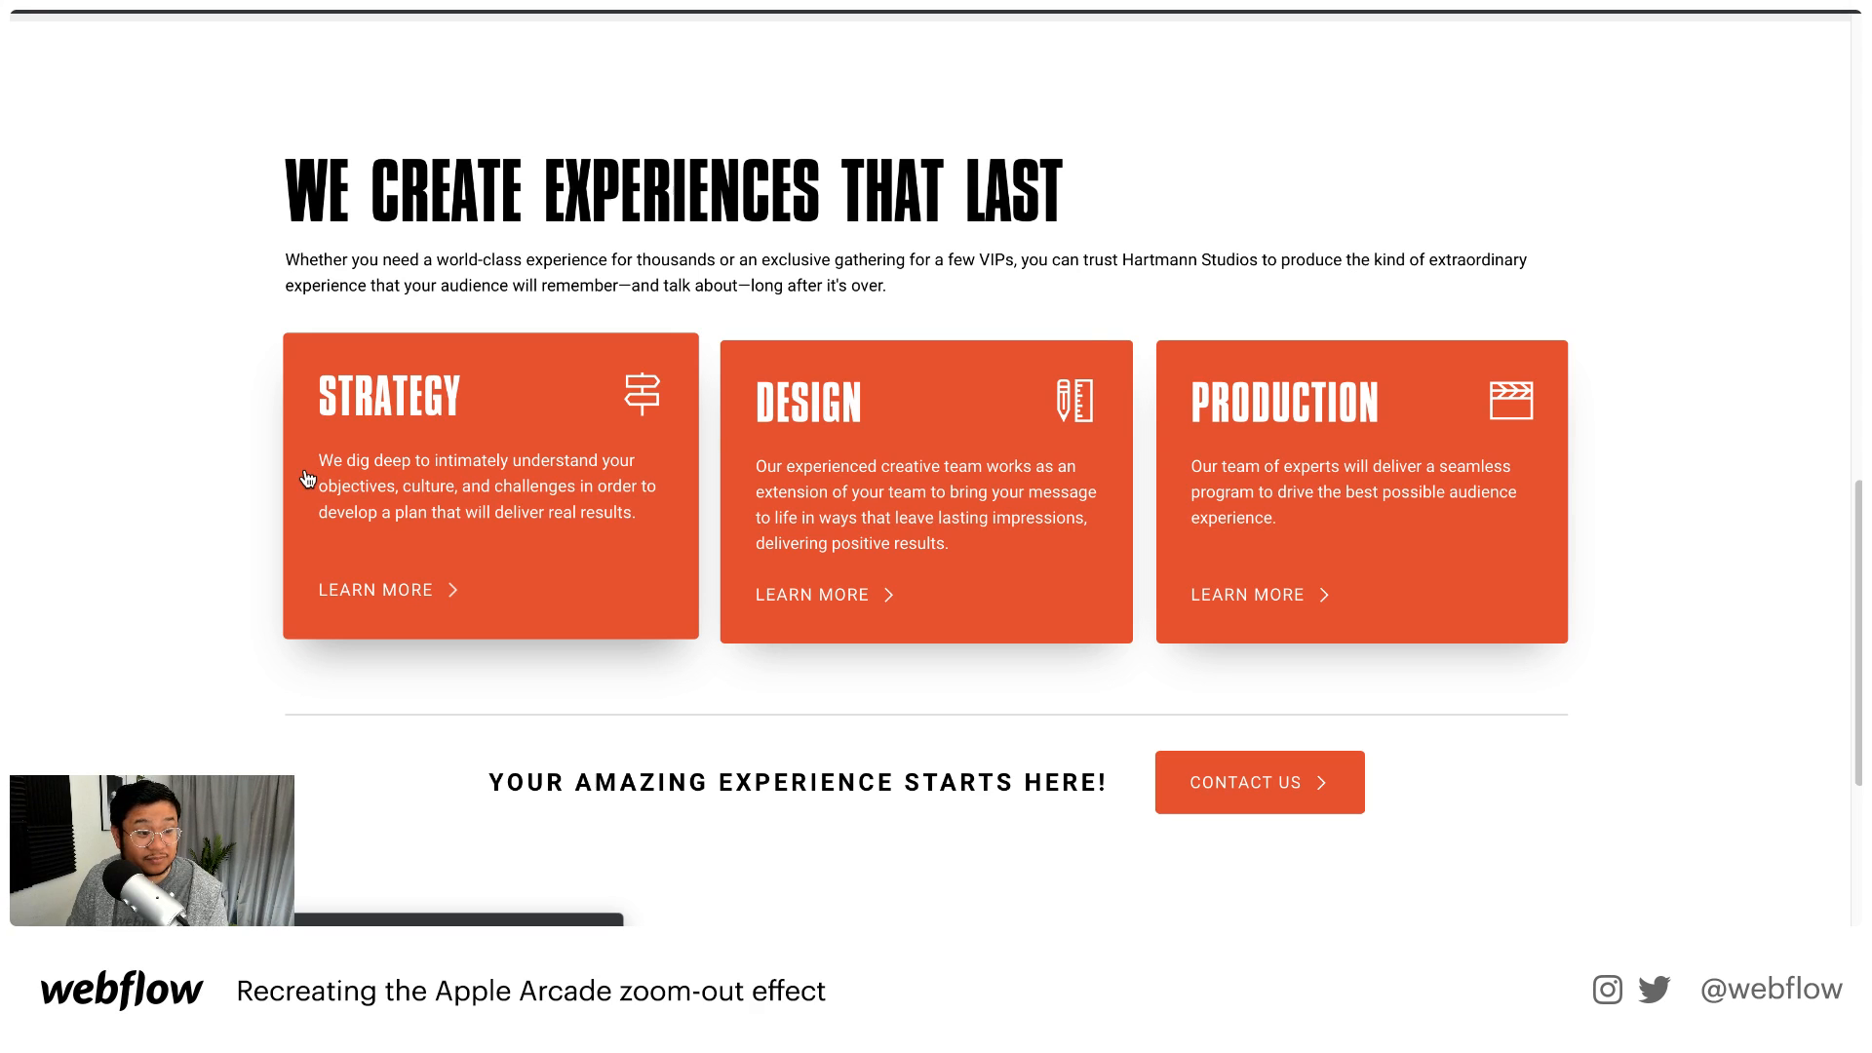
# View the rest of the homepage down to the footer, and open the Work page to examine its event category cards
pyautogui.scroll(-1, 185, 516)
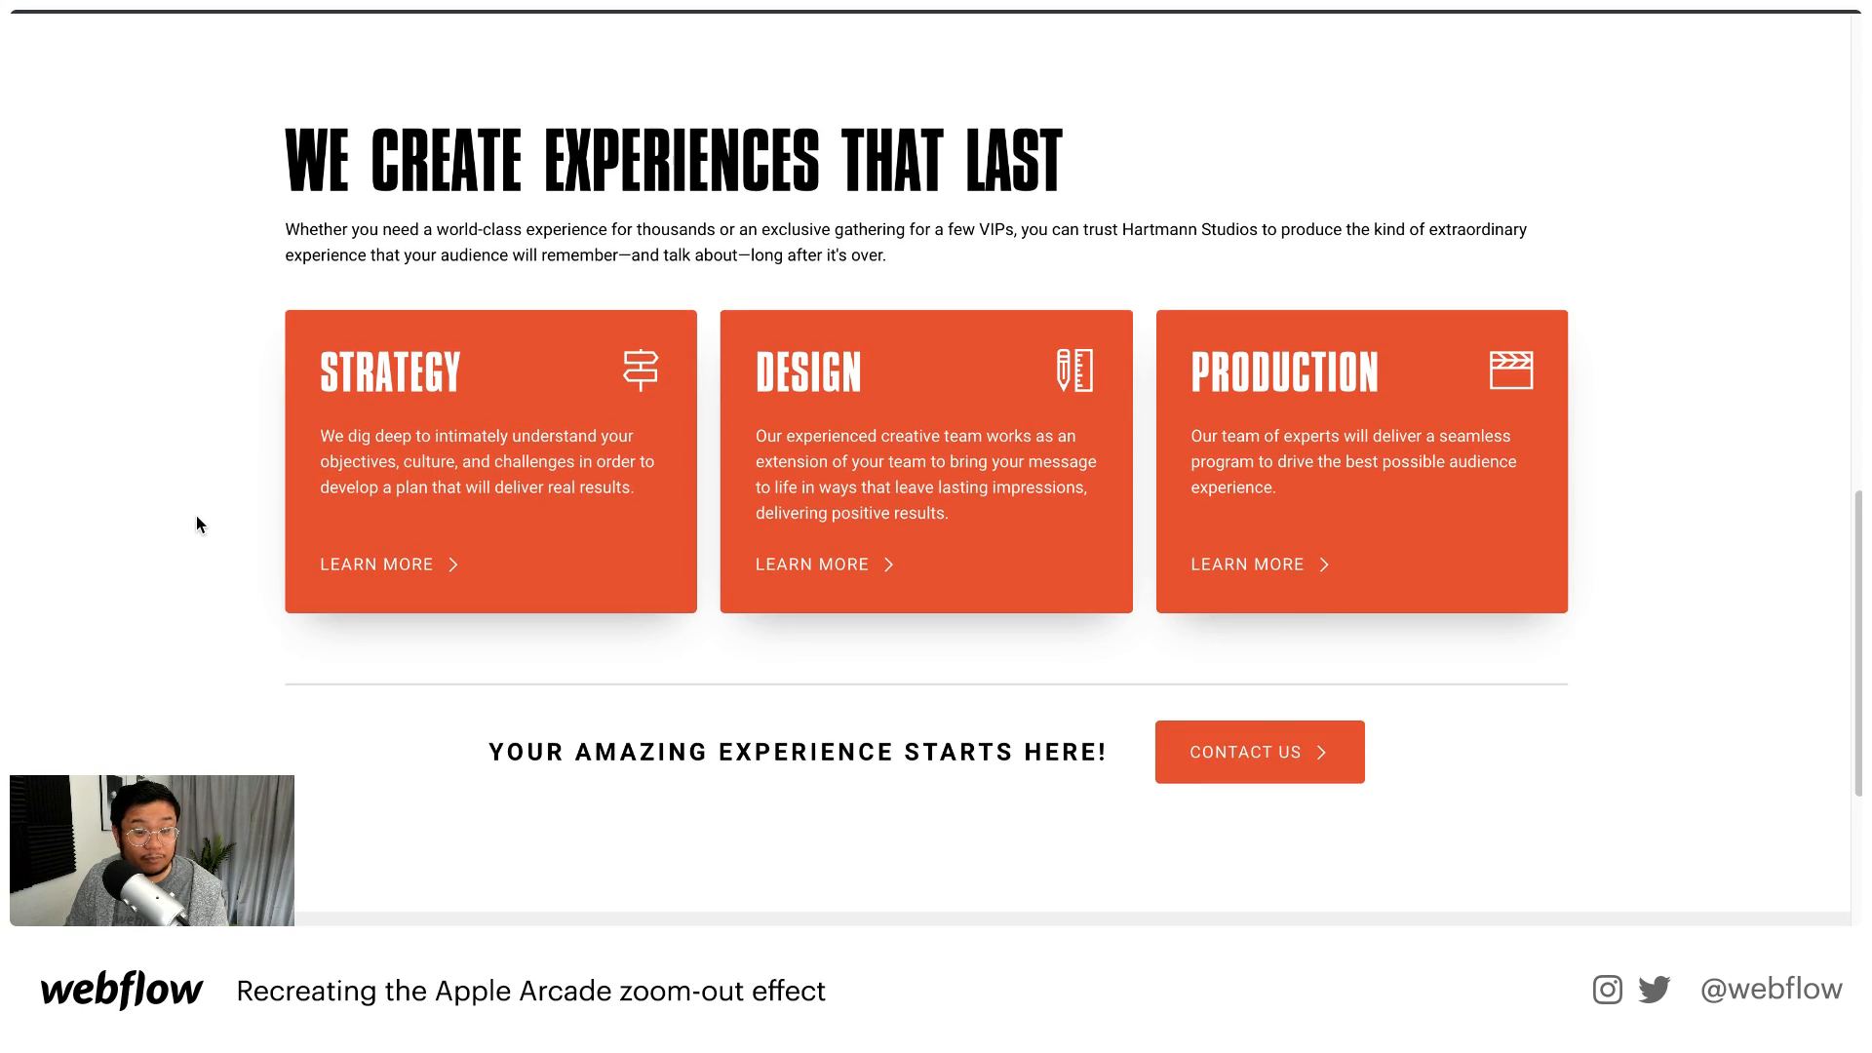
pyautogui.scroll(-4, 278, 551)
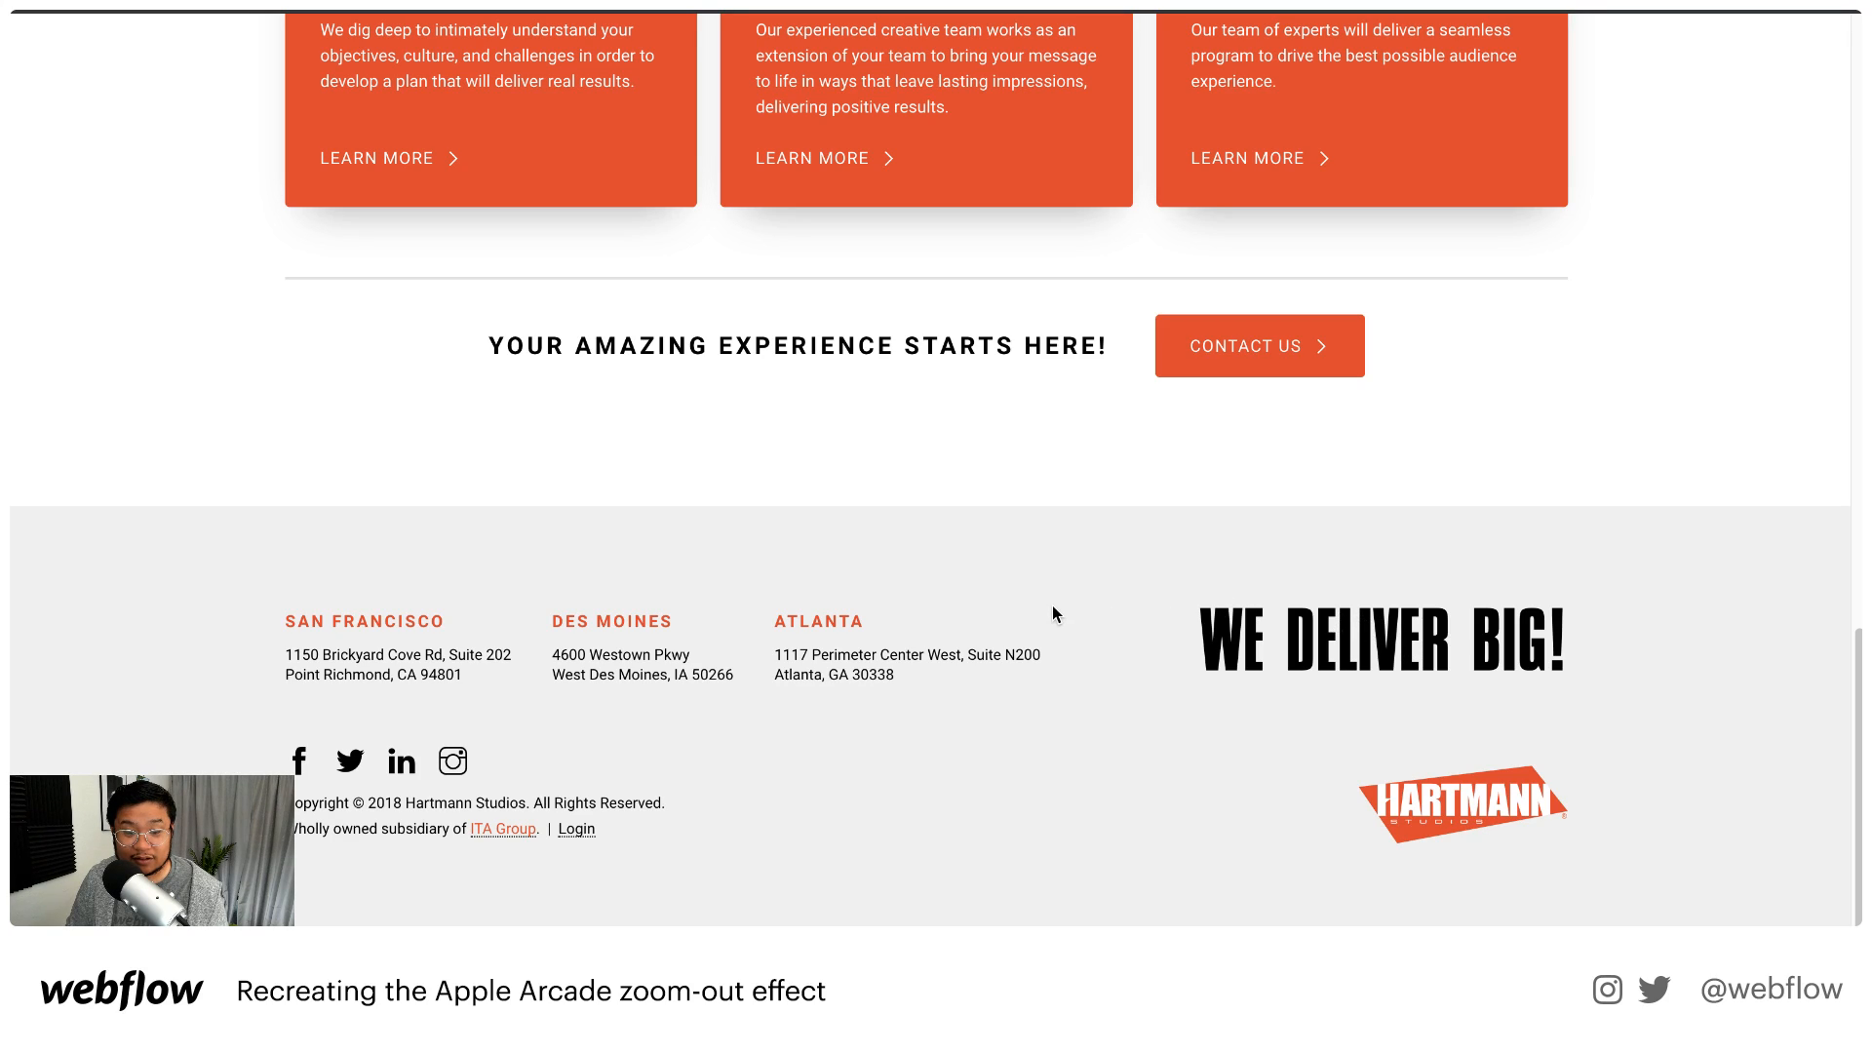
pyautogui.scroll(20, 1053, 605)
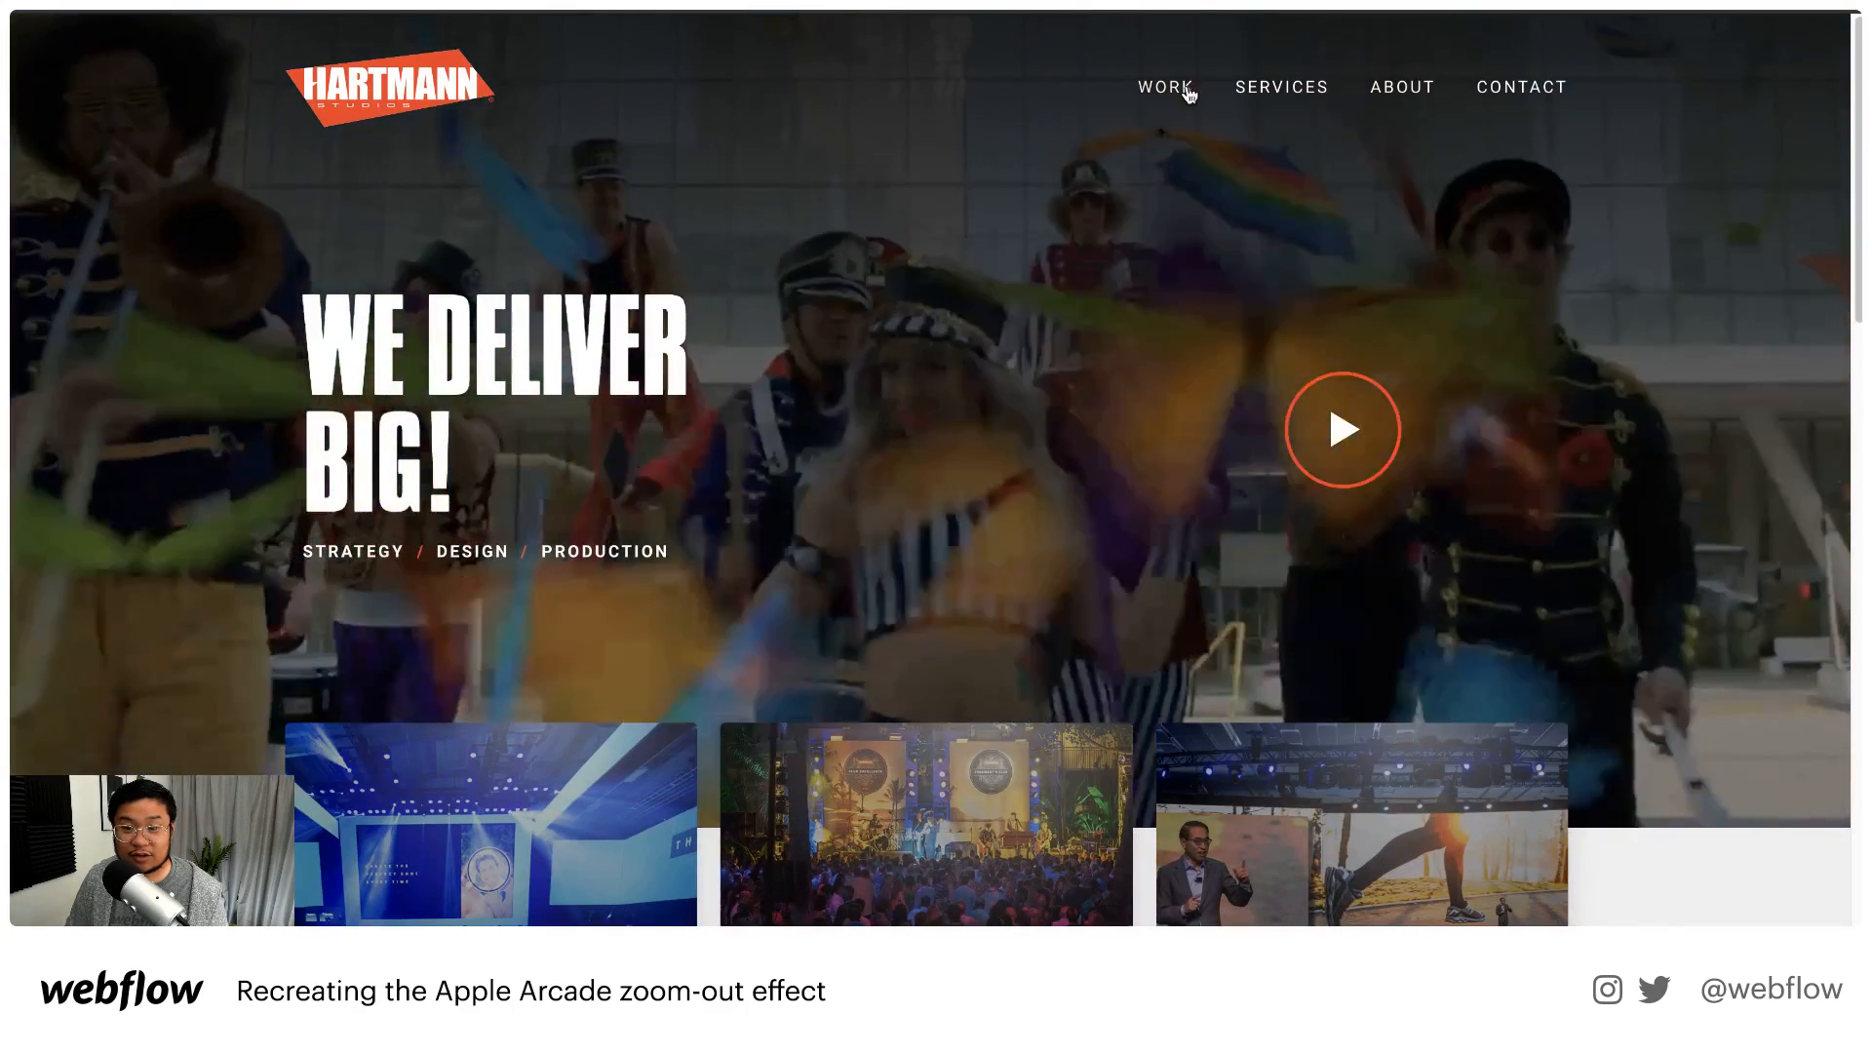
pyautogui.click(1166, 86)
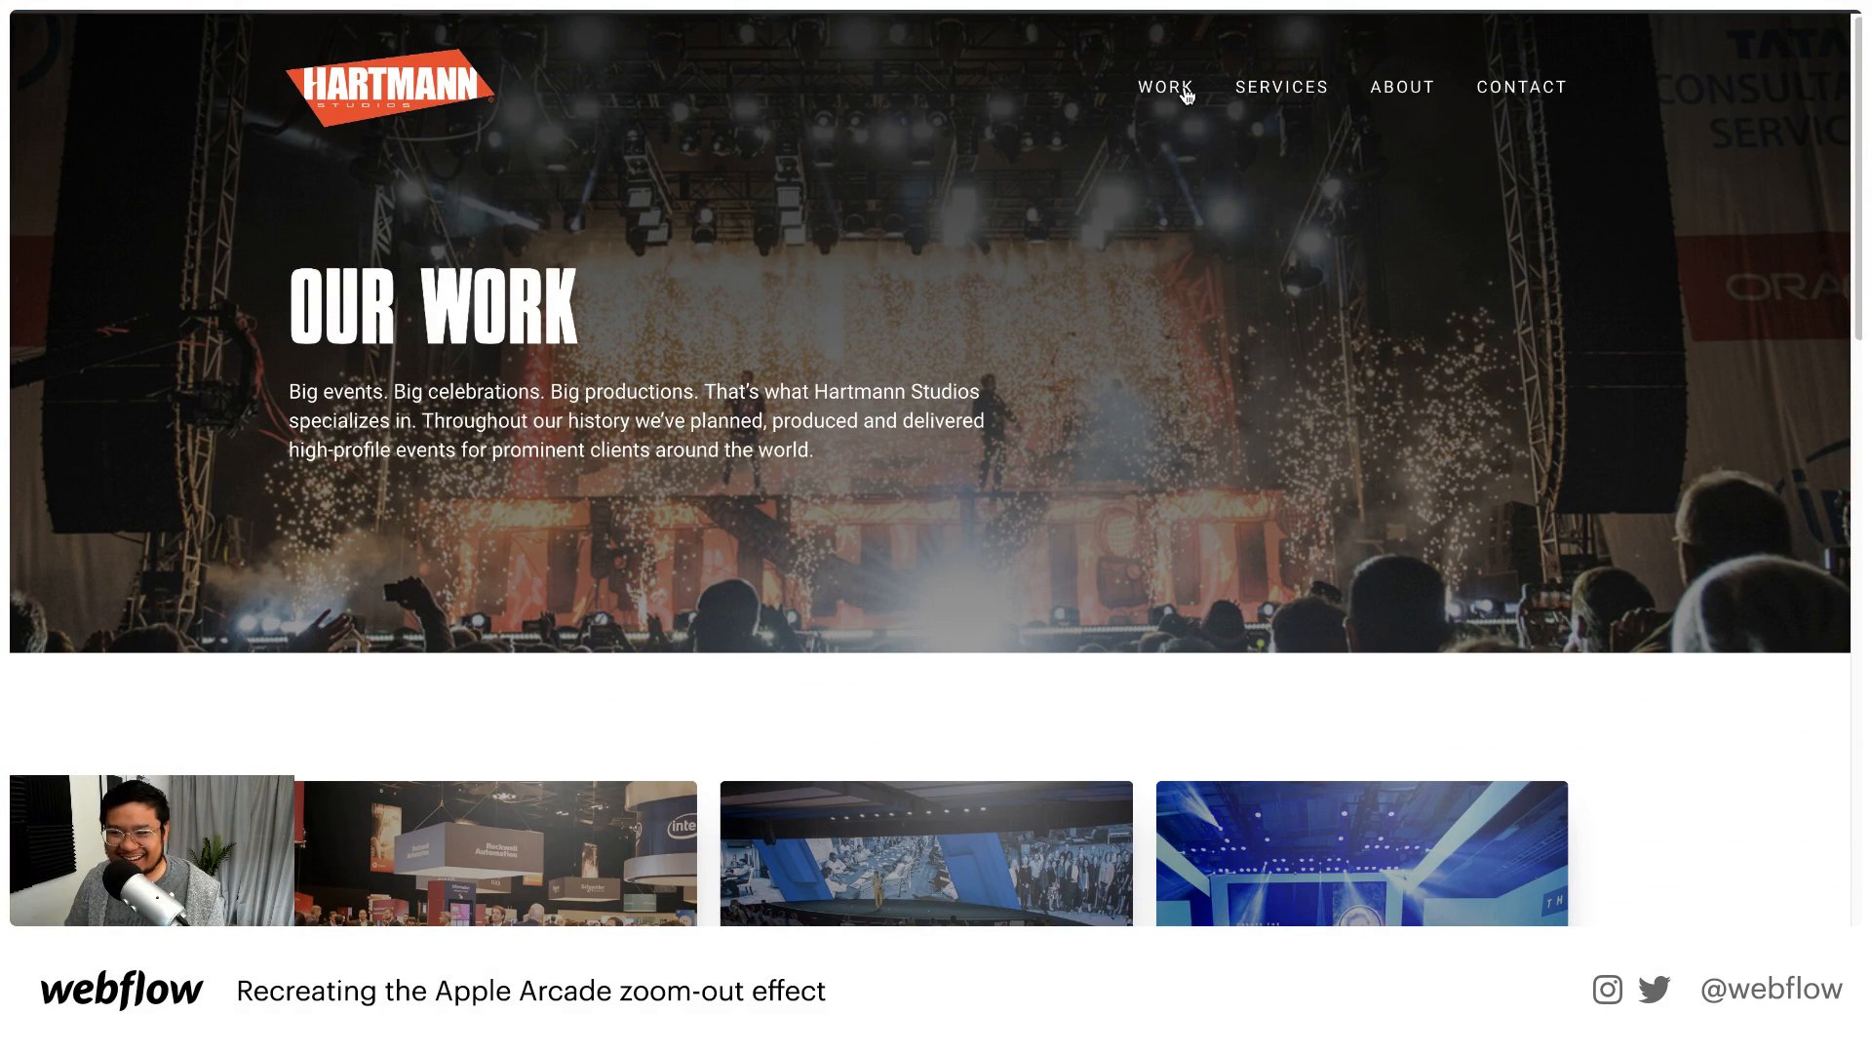
pyautogui.scroll(-4, 916, 499)
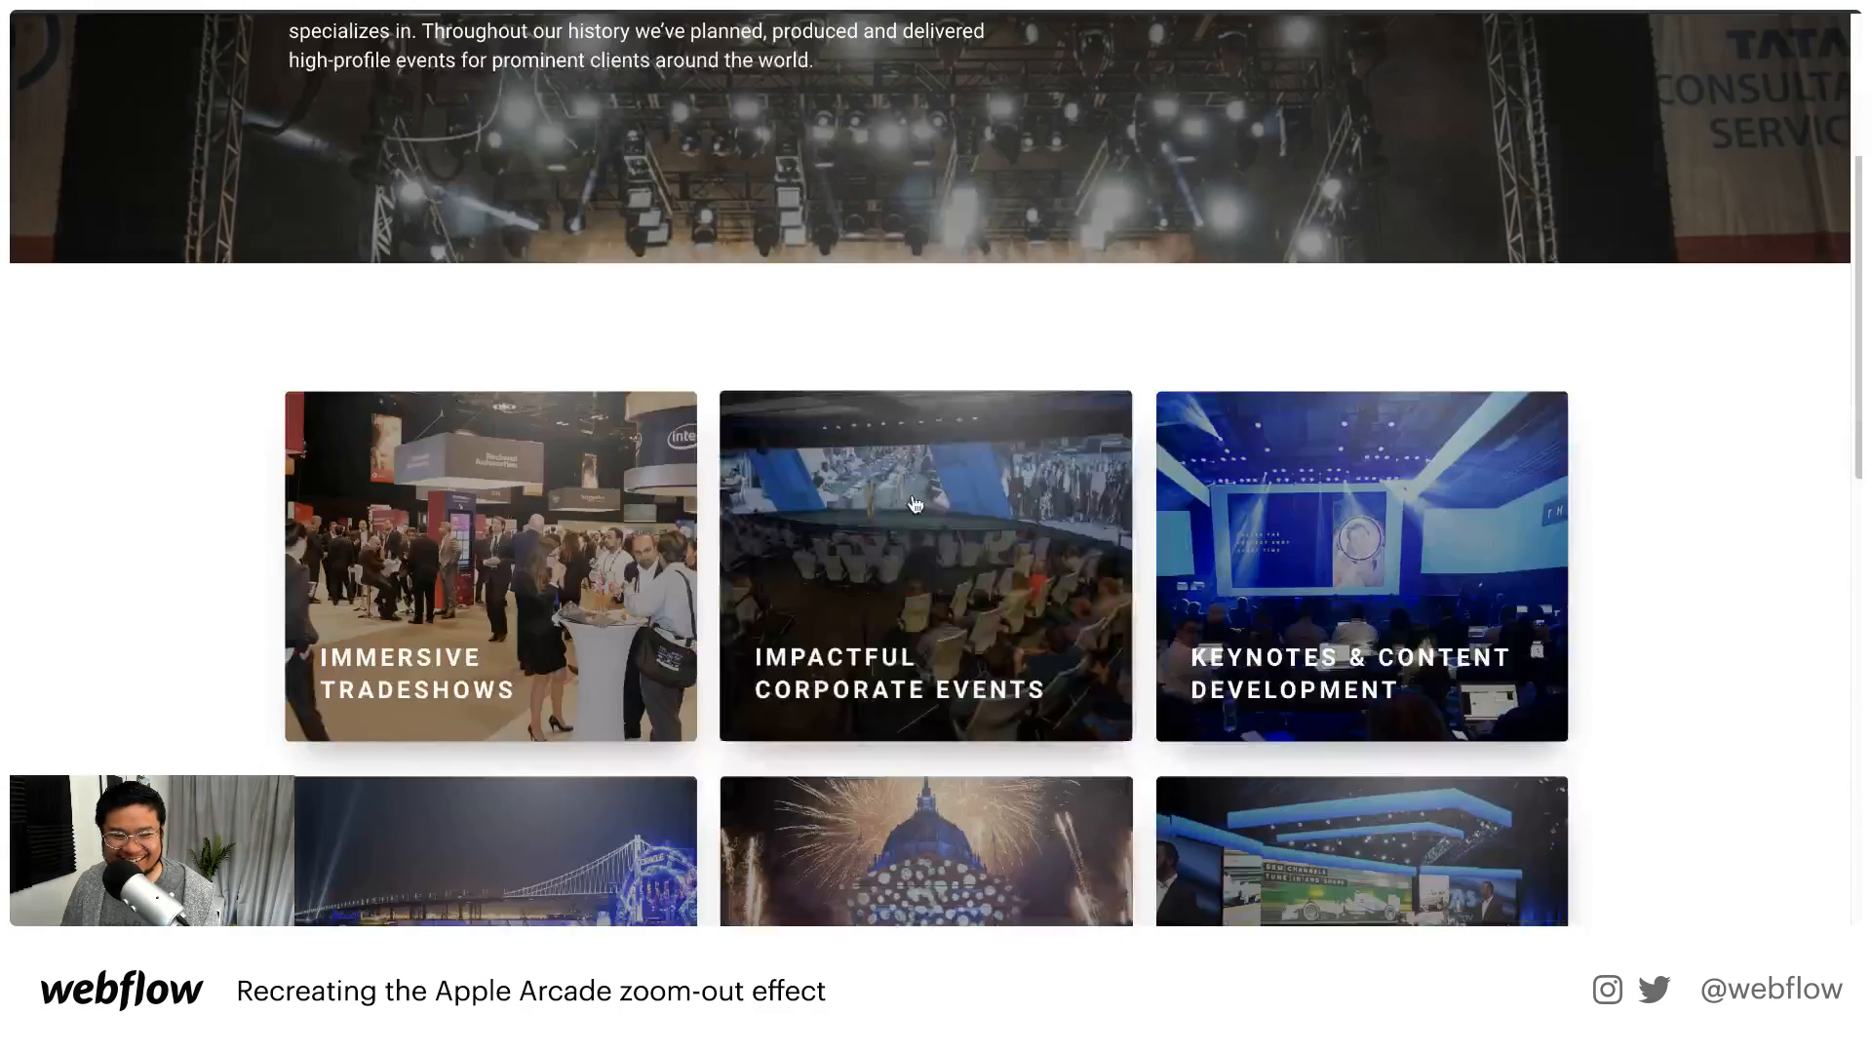
pyautogui.scroll(-6, 1108, 576)
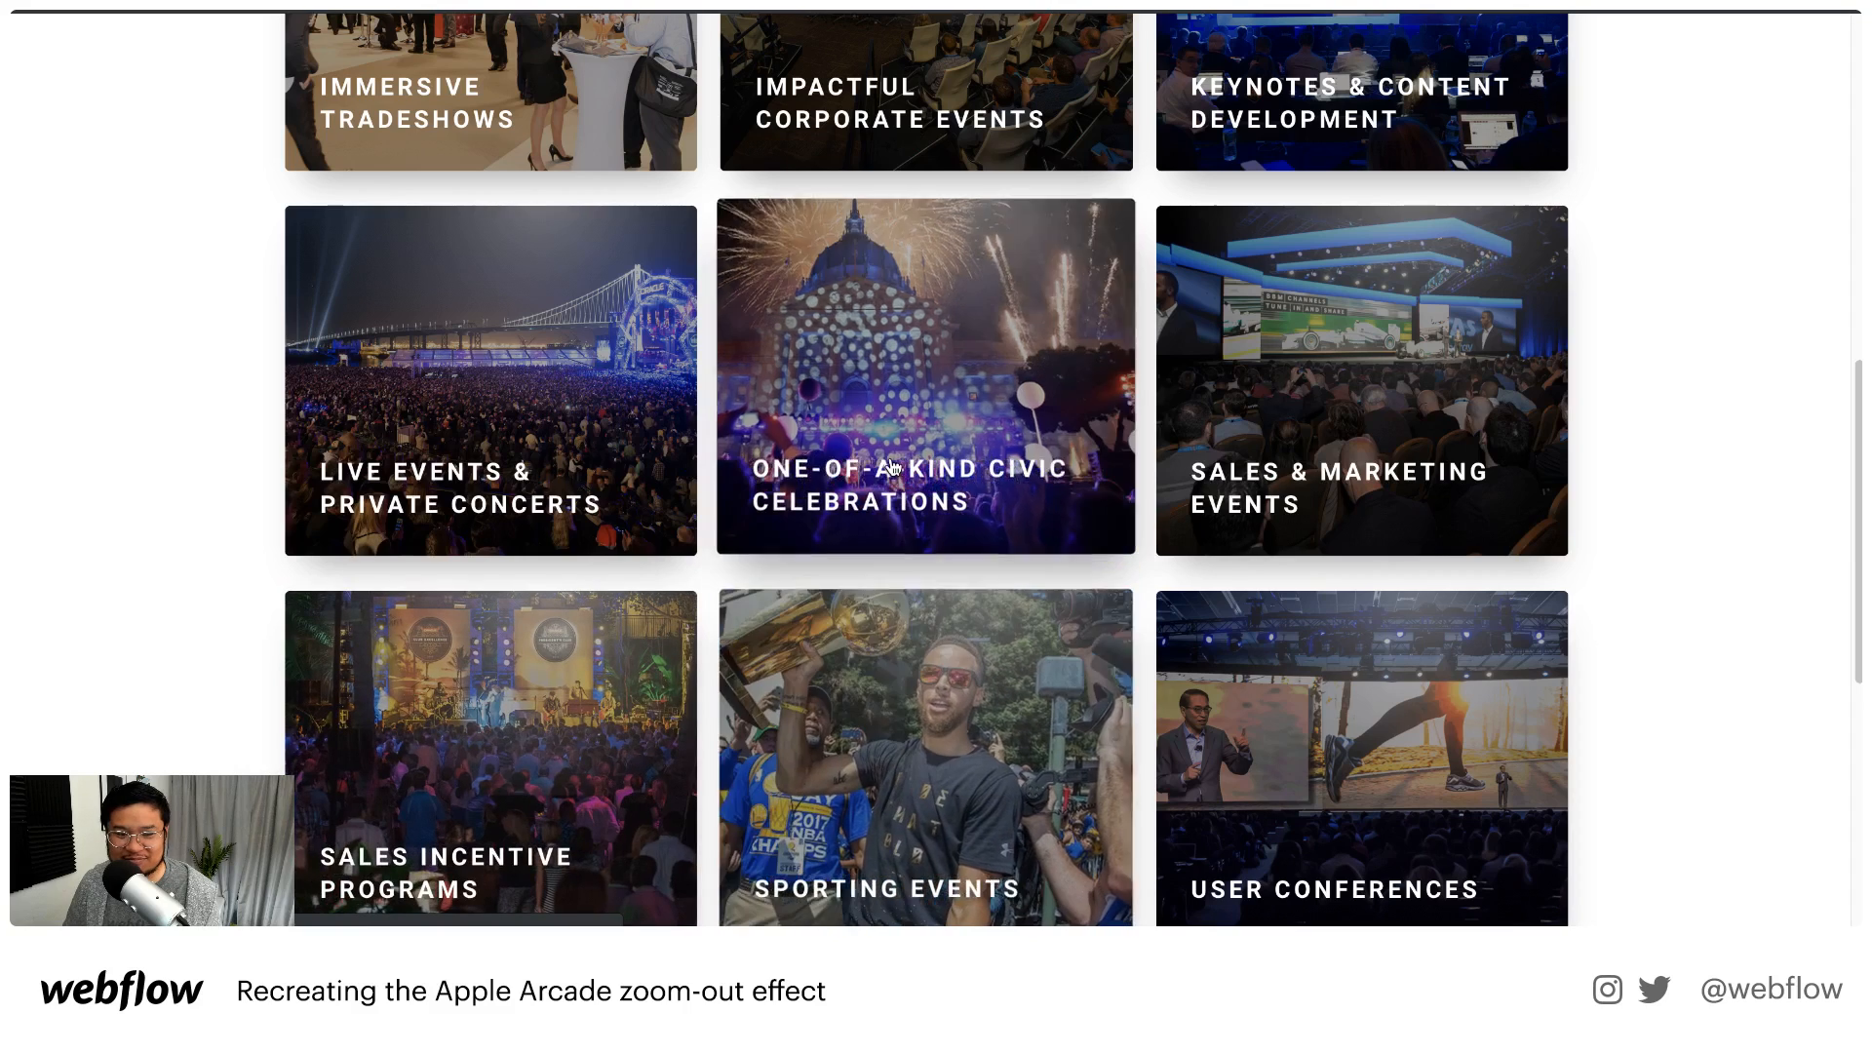
# Open the Live Events & Private Concerts project page and look through its event photo gallery
pyautogui.click(486, 414)
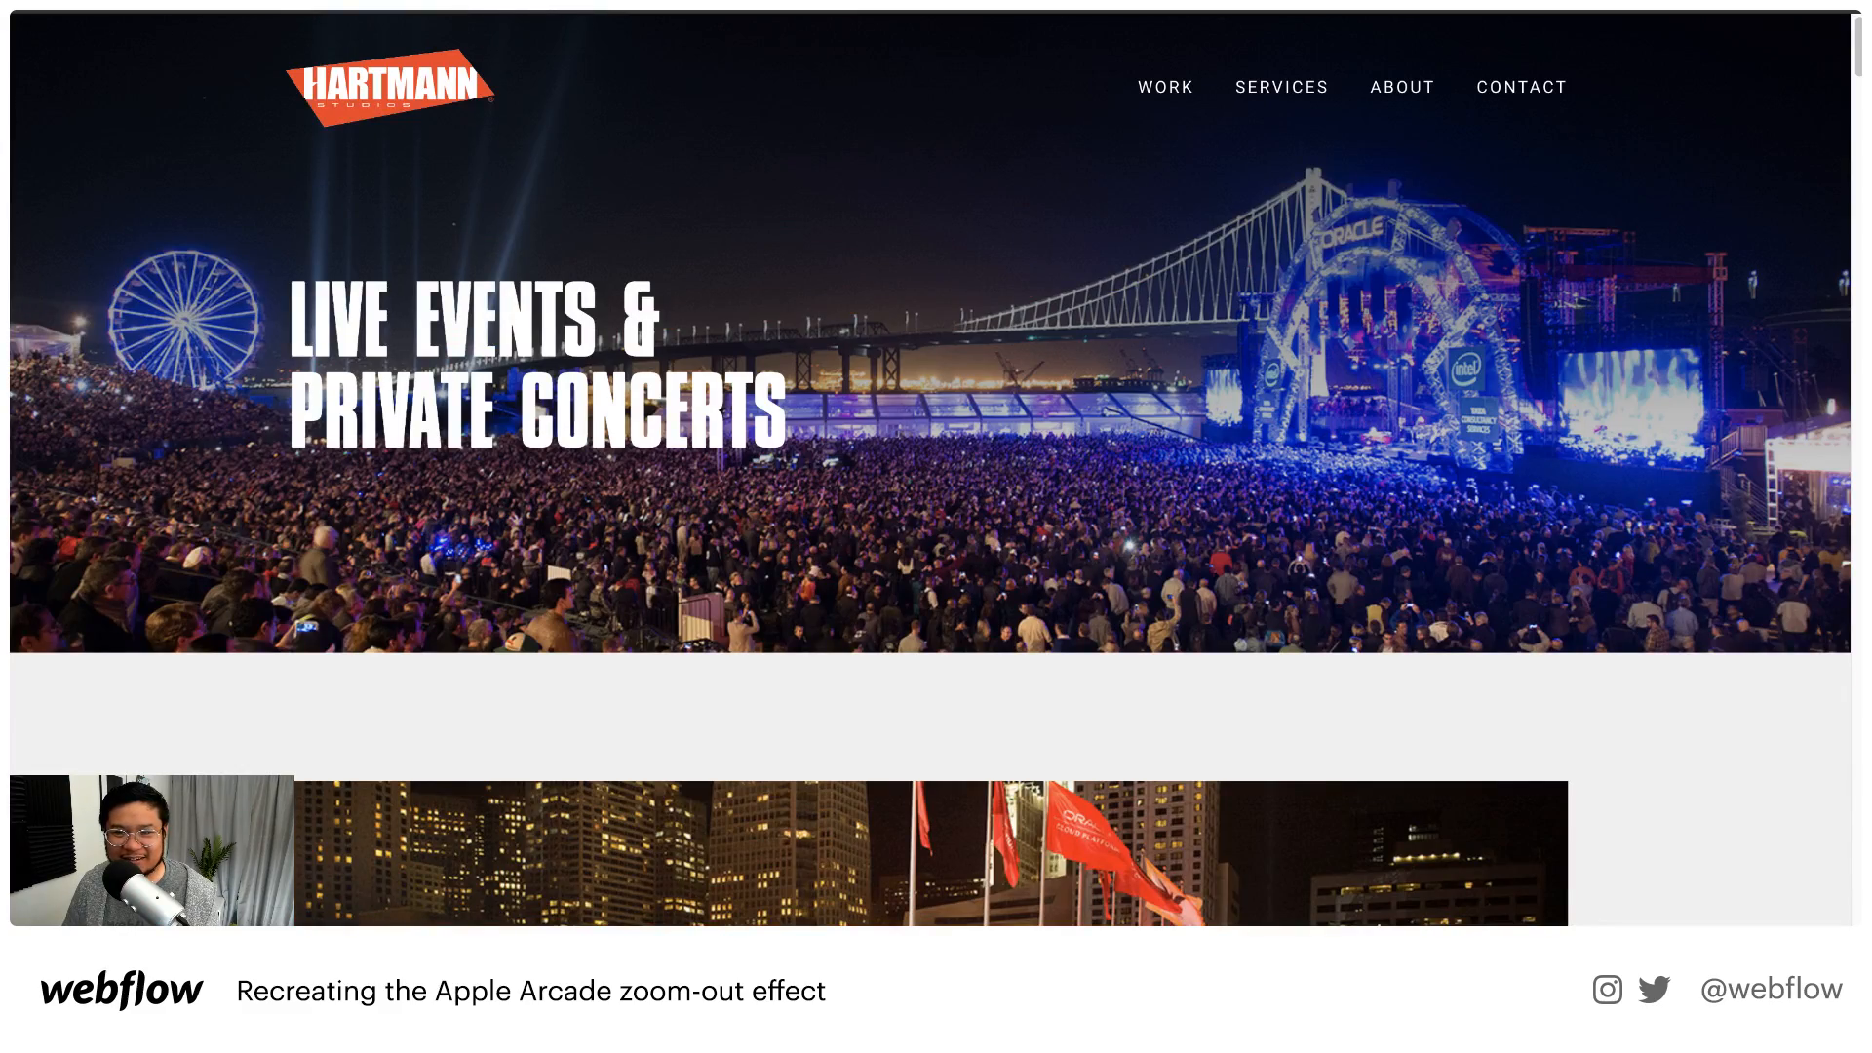
pyautogui.scroll(-13, 779, 624)
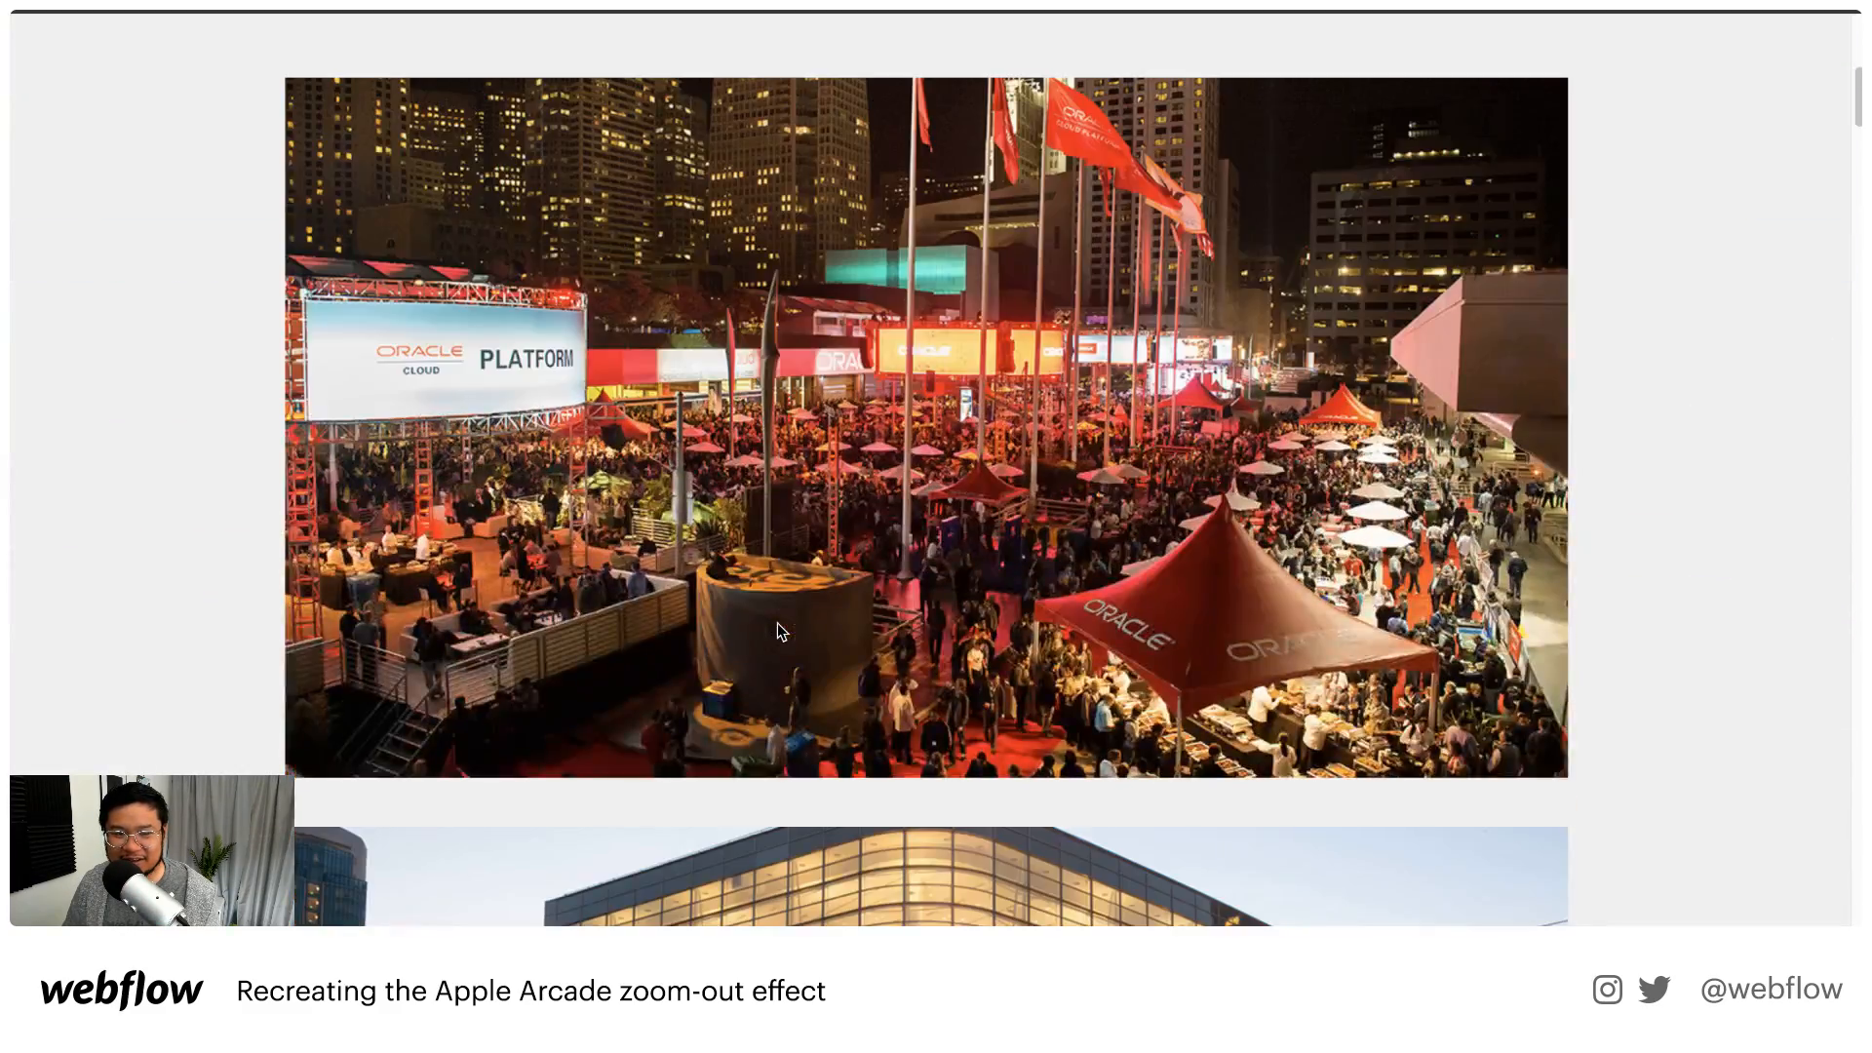
pyautogui.scroll(-20, 776, 623)
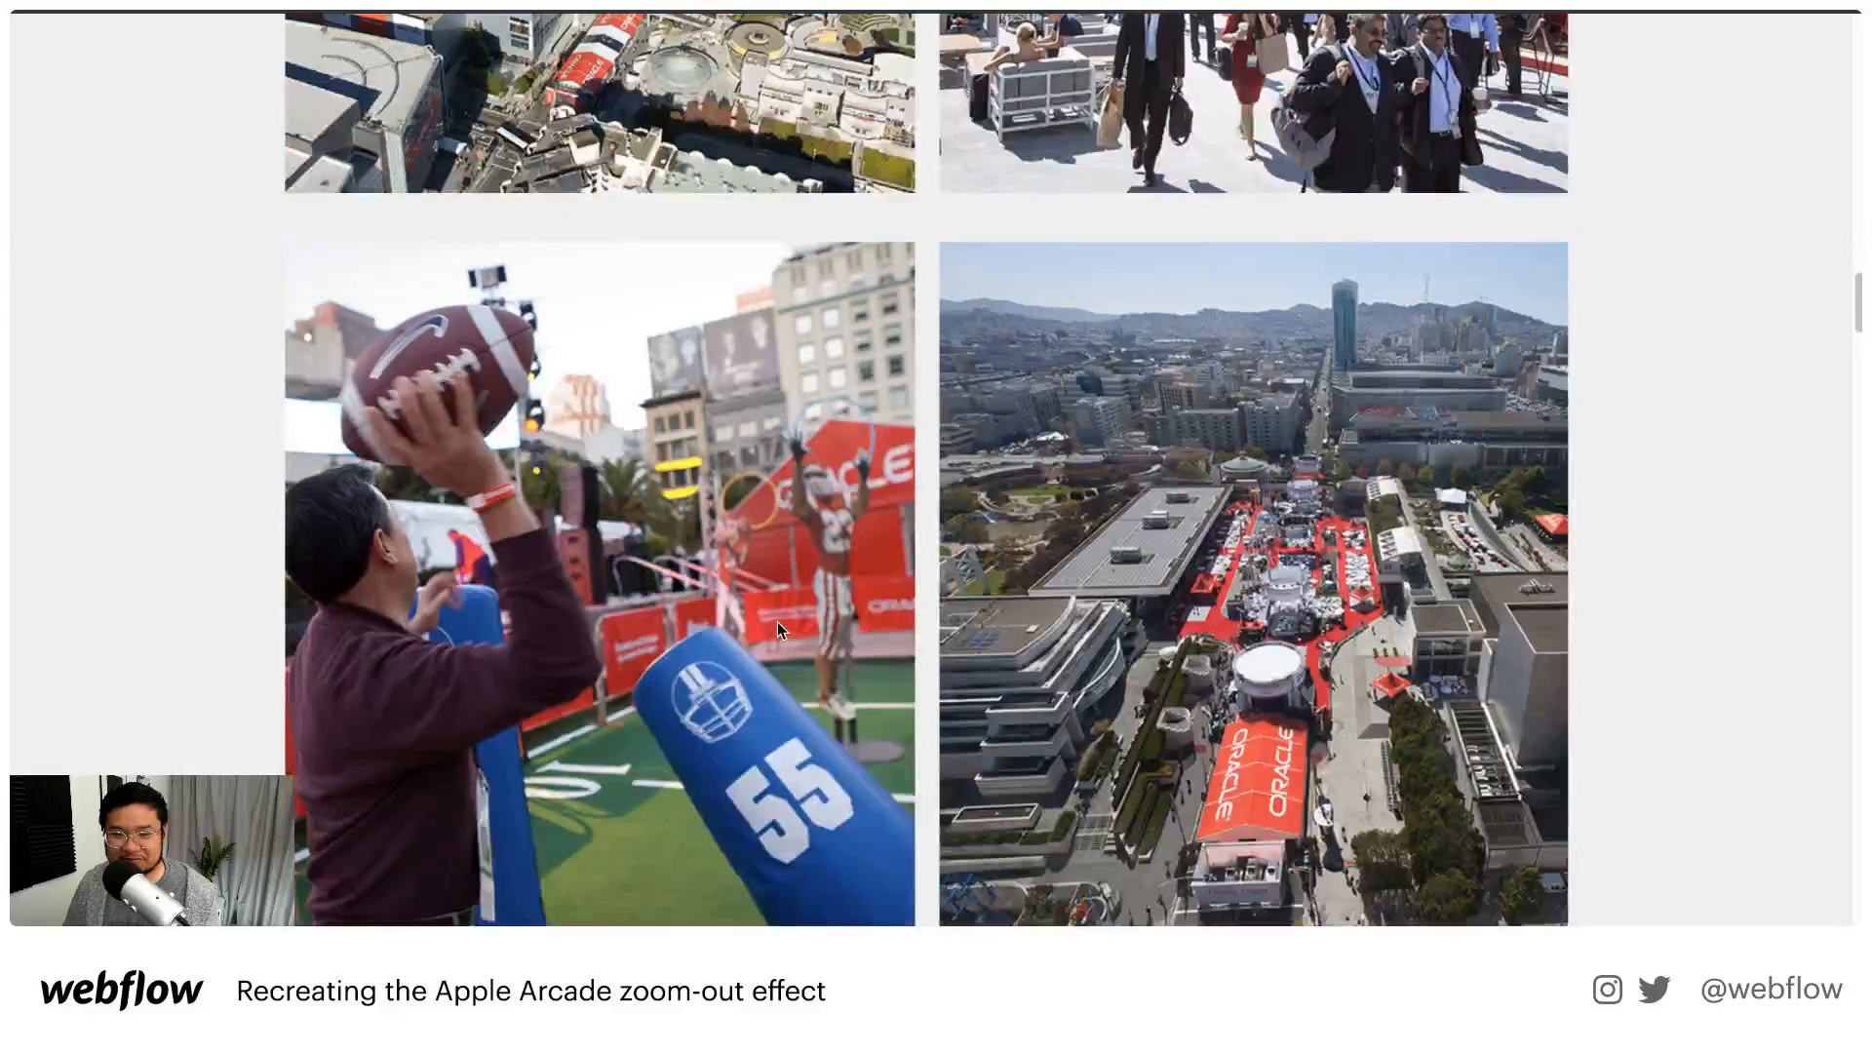
# Review the event photo gallery and the Other Work section of the event company's page
pyautogui.scroll(-20, 777, 626)
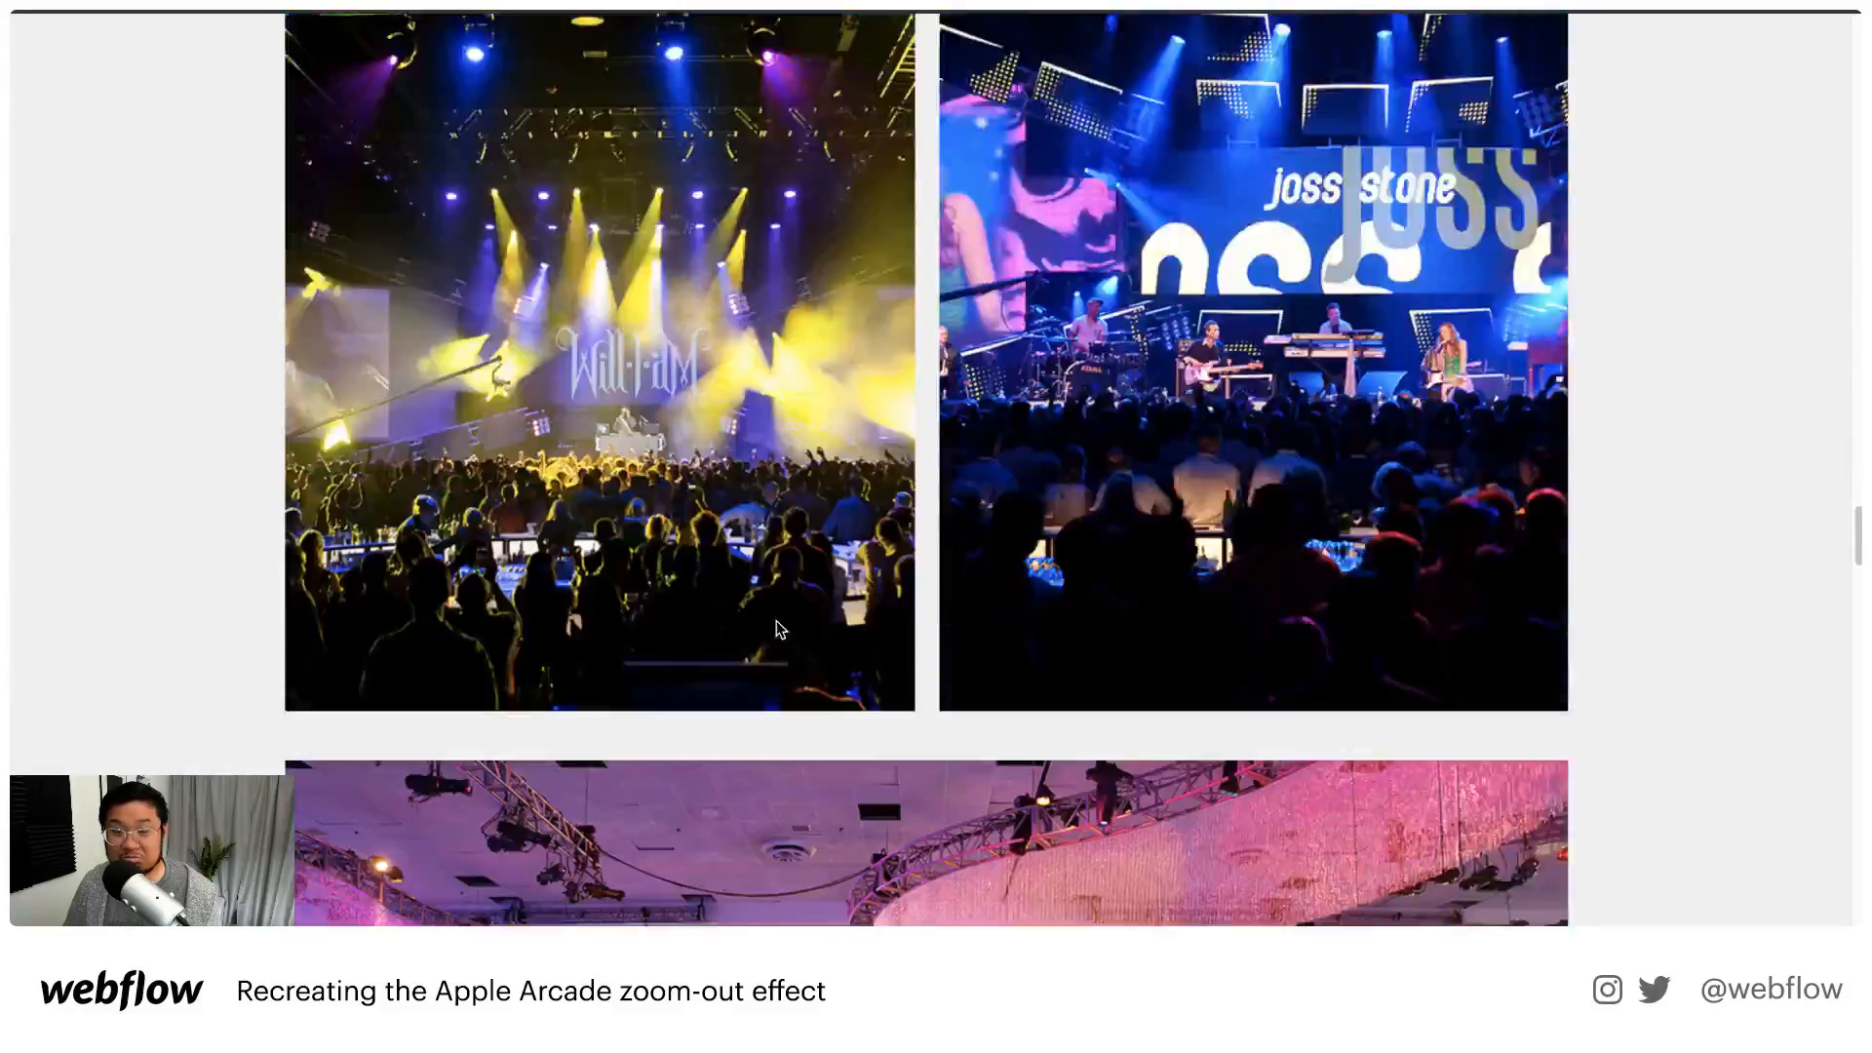
pyautogui.scroll(-15, 777, 625)
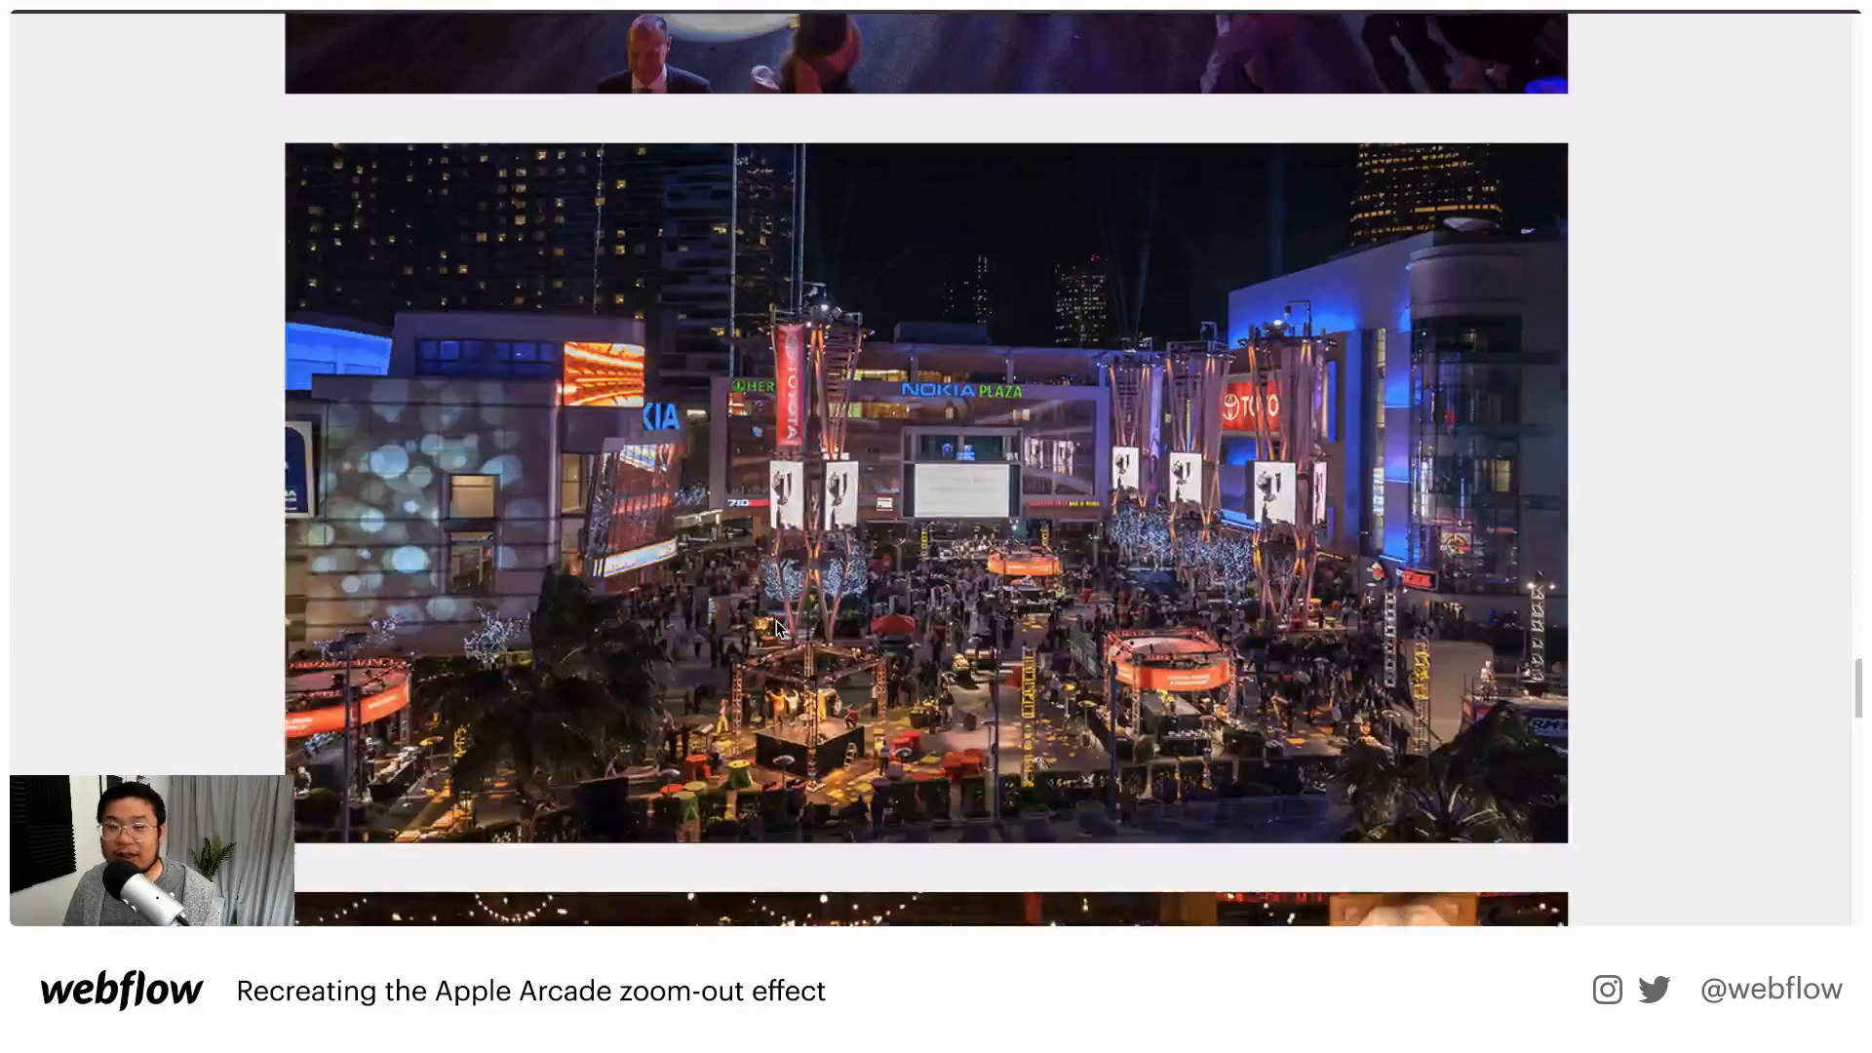
pyautogui.scroll(-8, 777, 626)
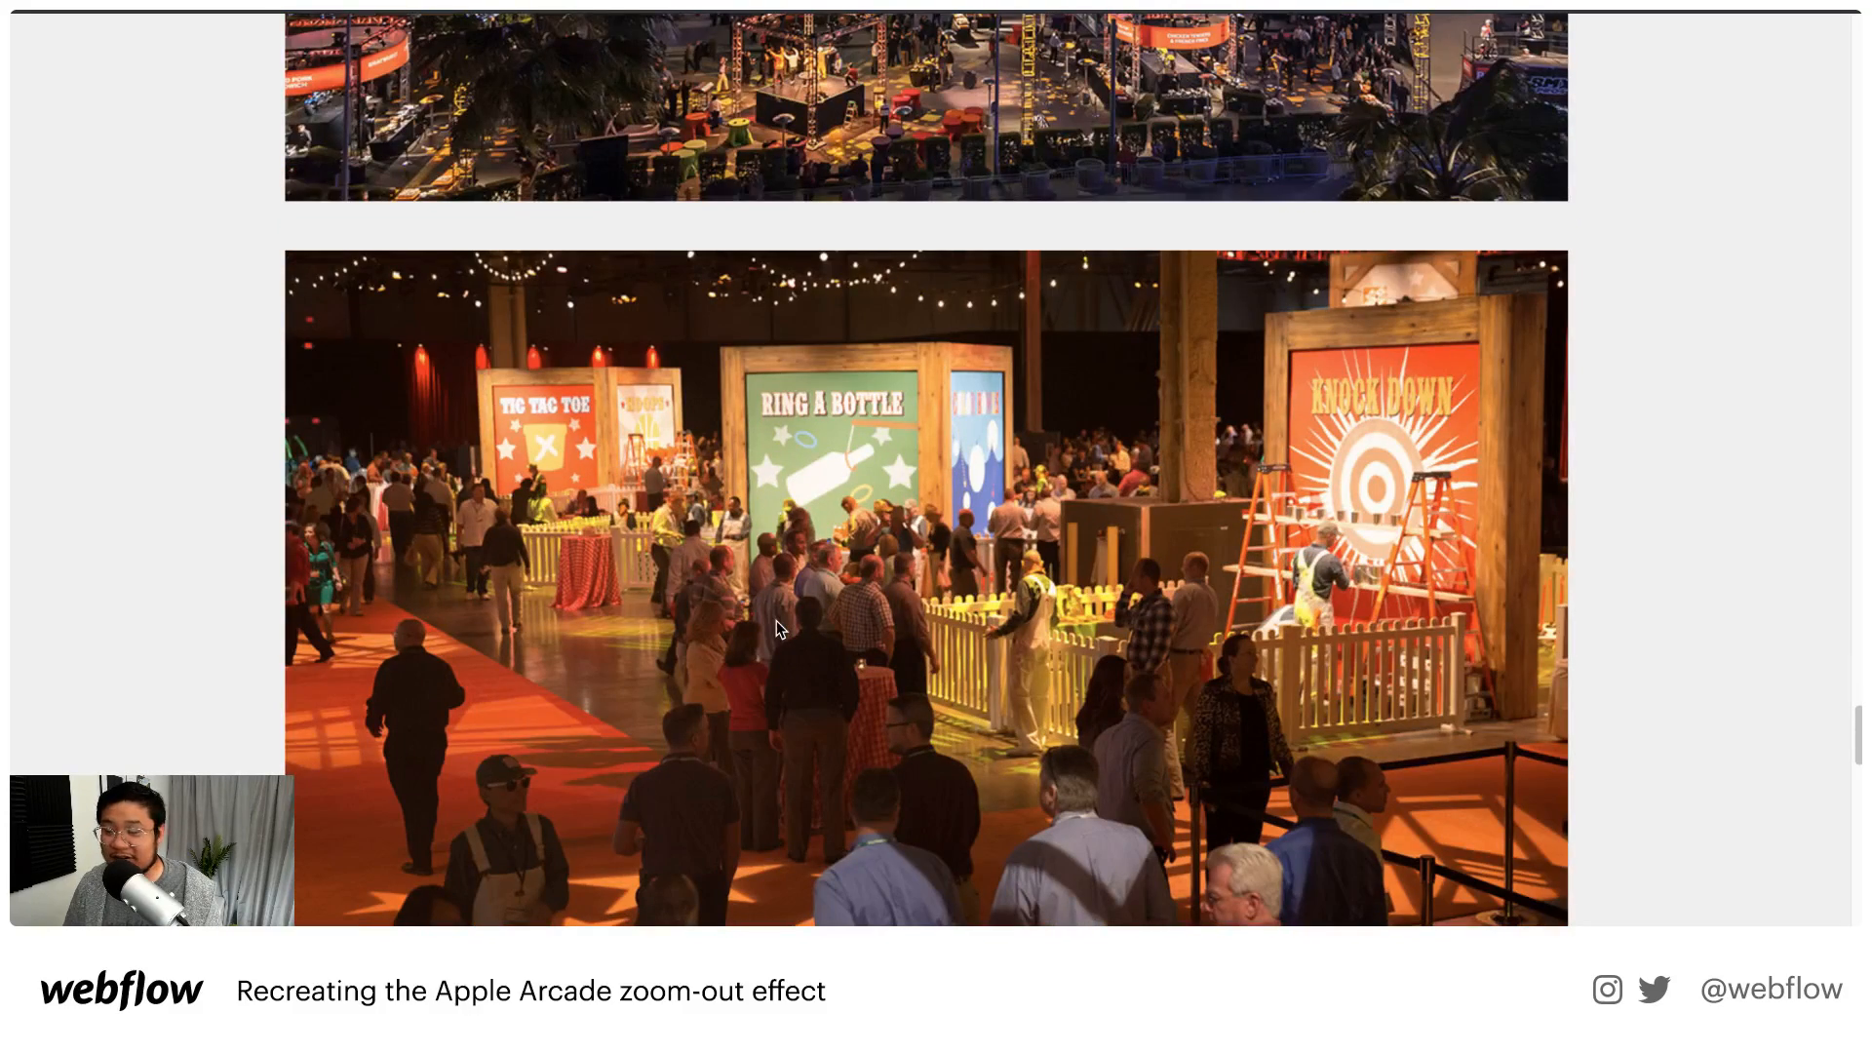
pyautogui.scroll(-5, 776, 620)
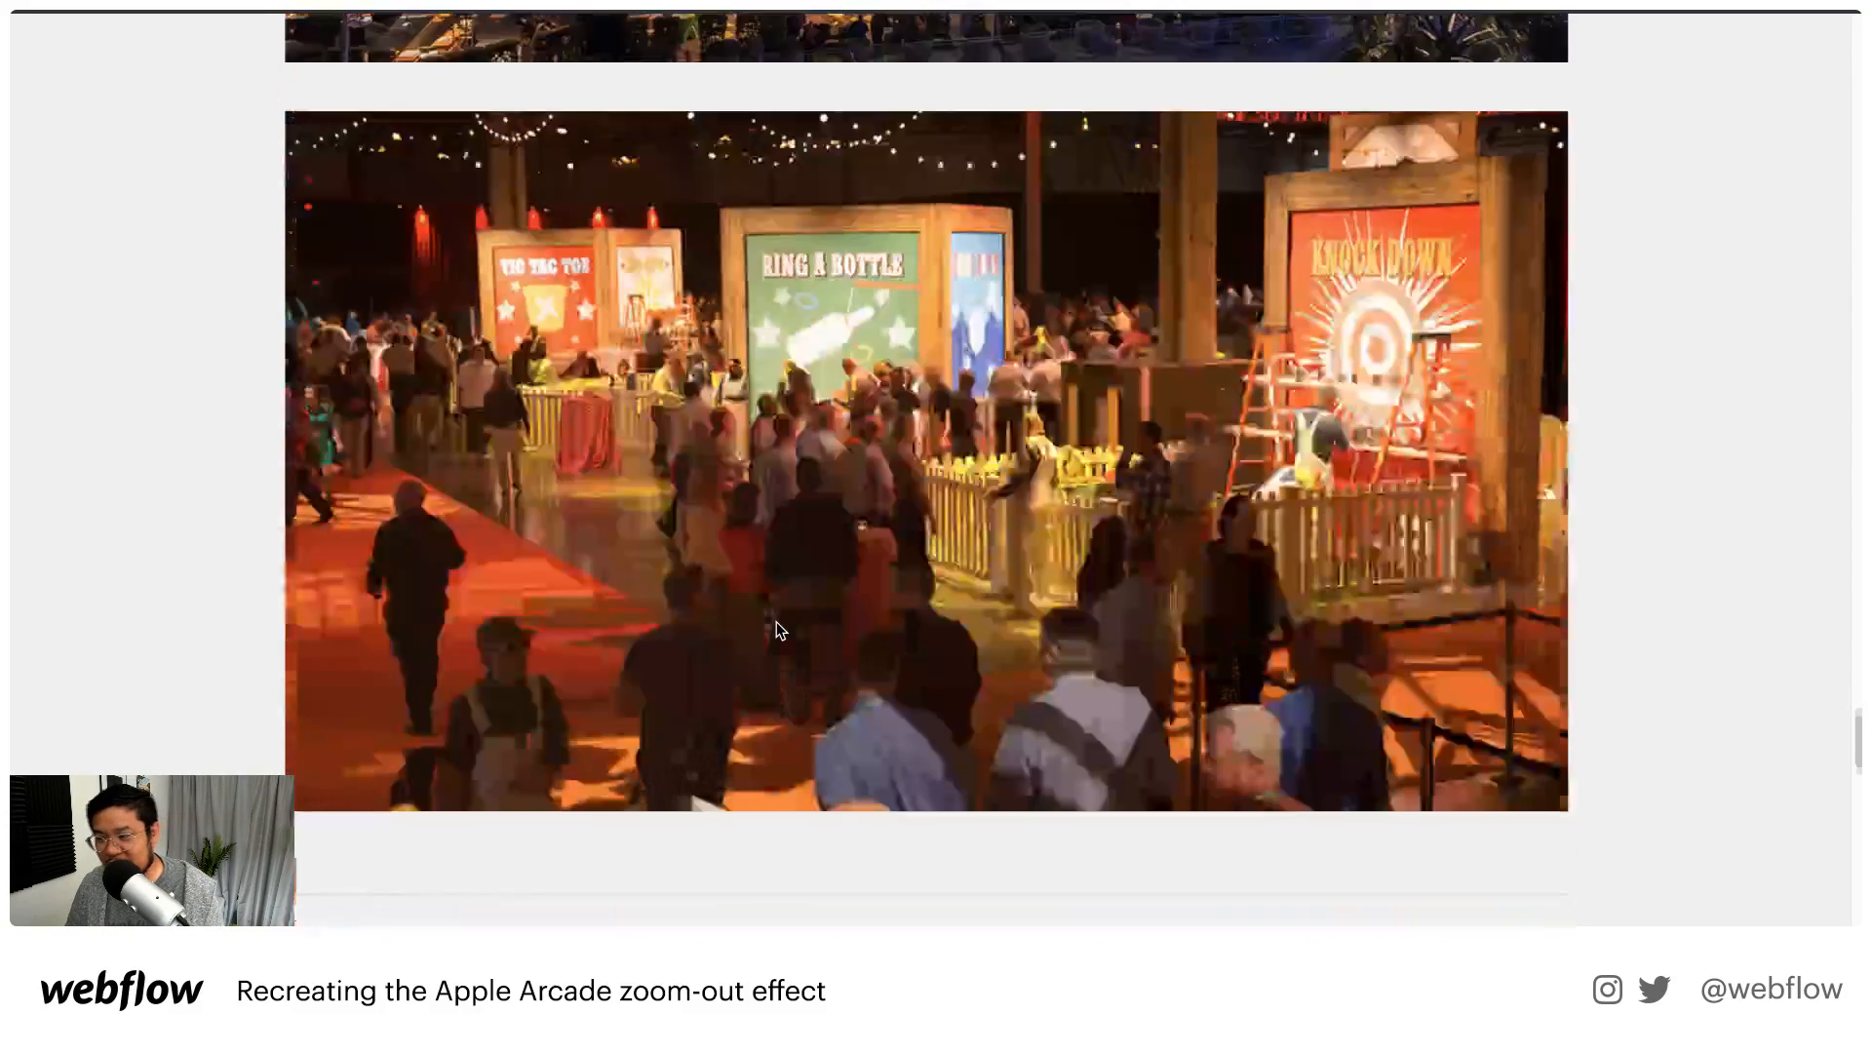
pyautogui.scroll(-15, 777, 627)
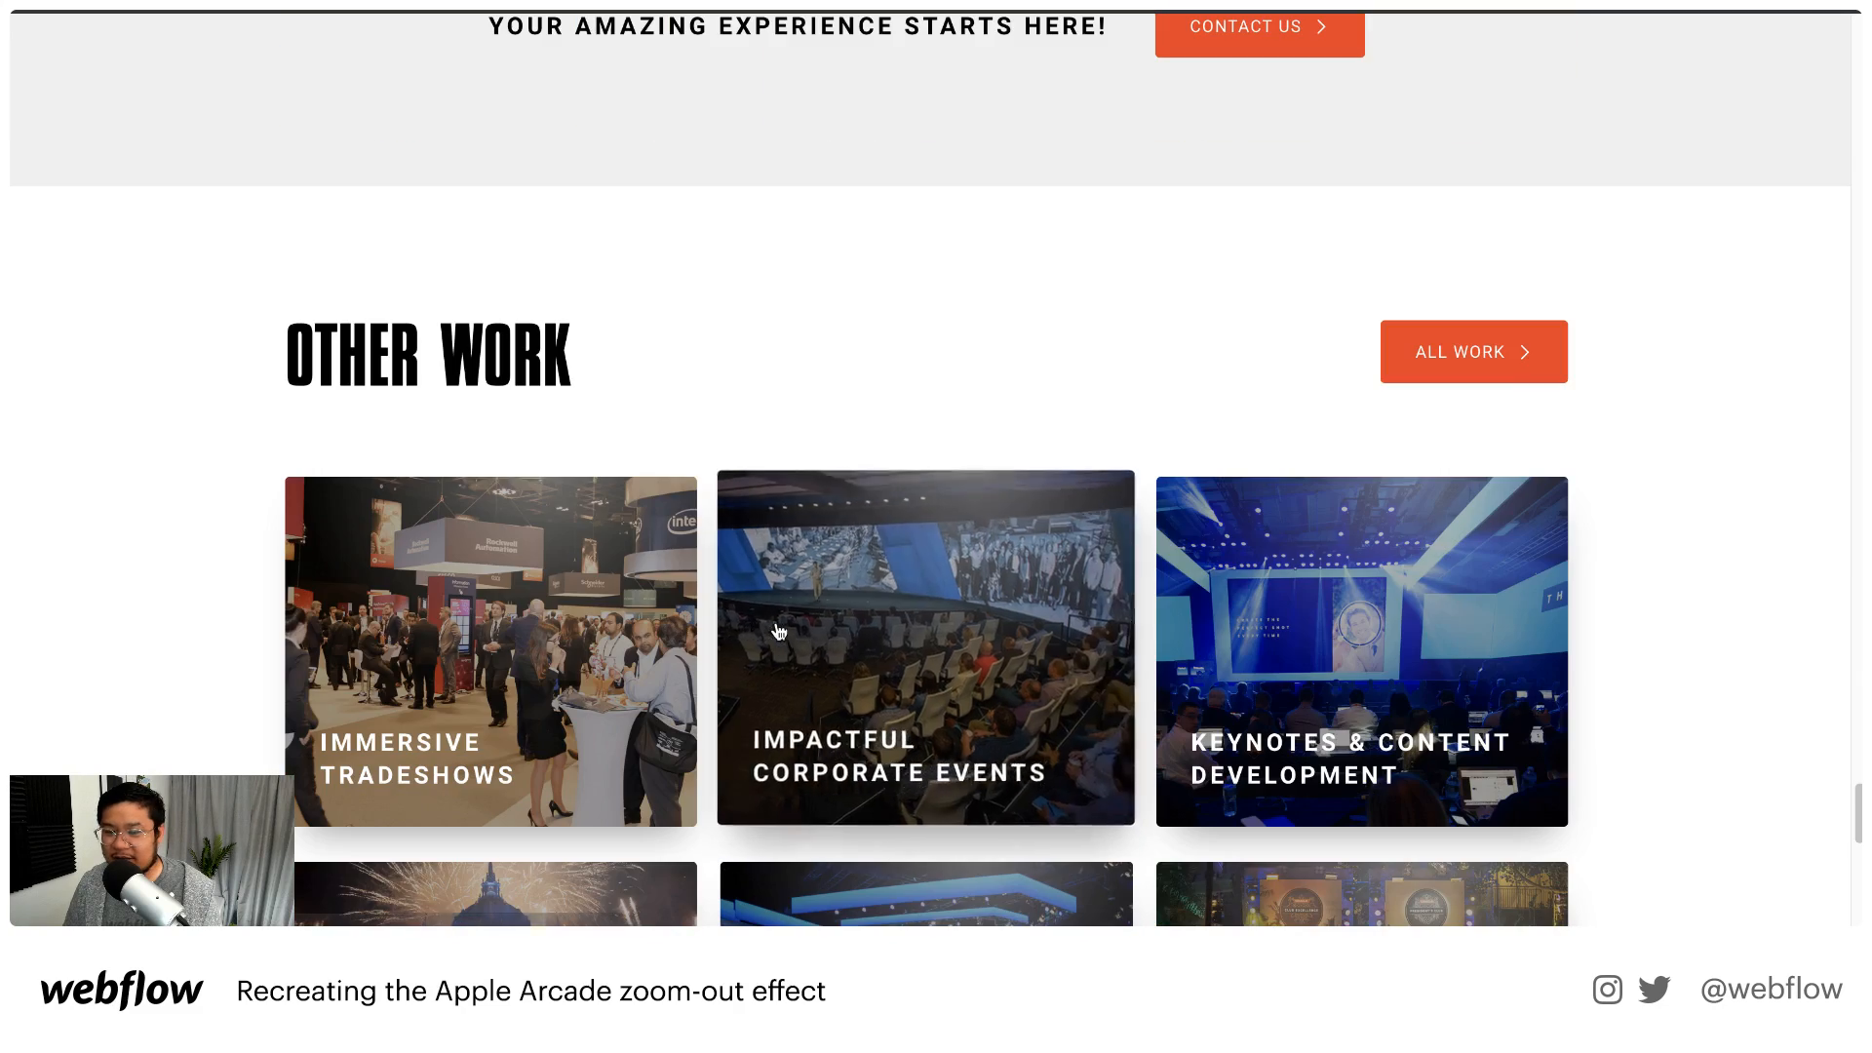
pyautogui.scroll(2, 777, 630)
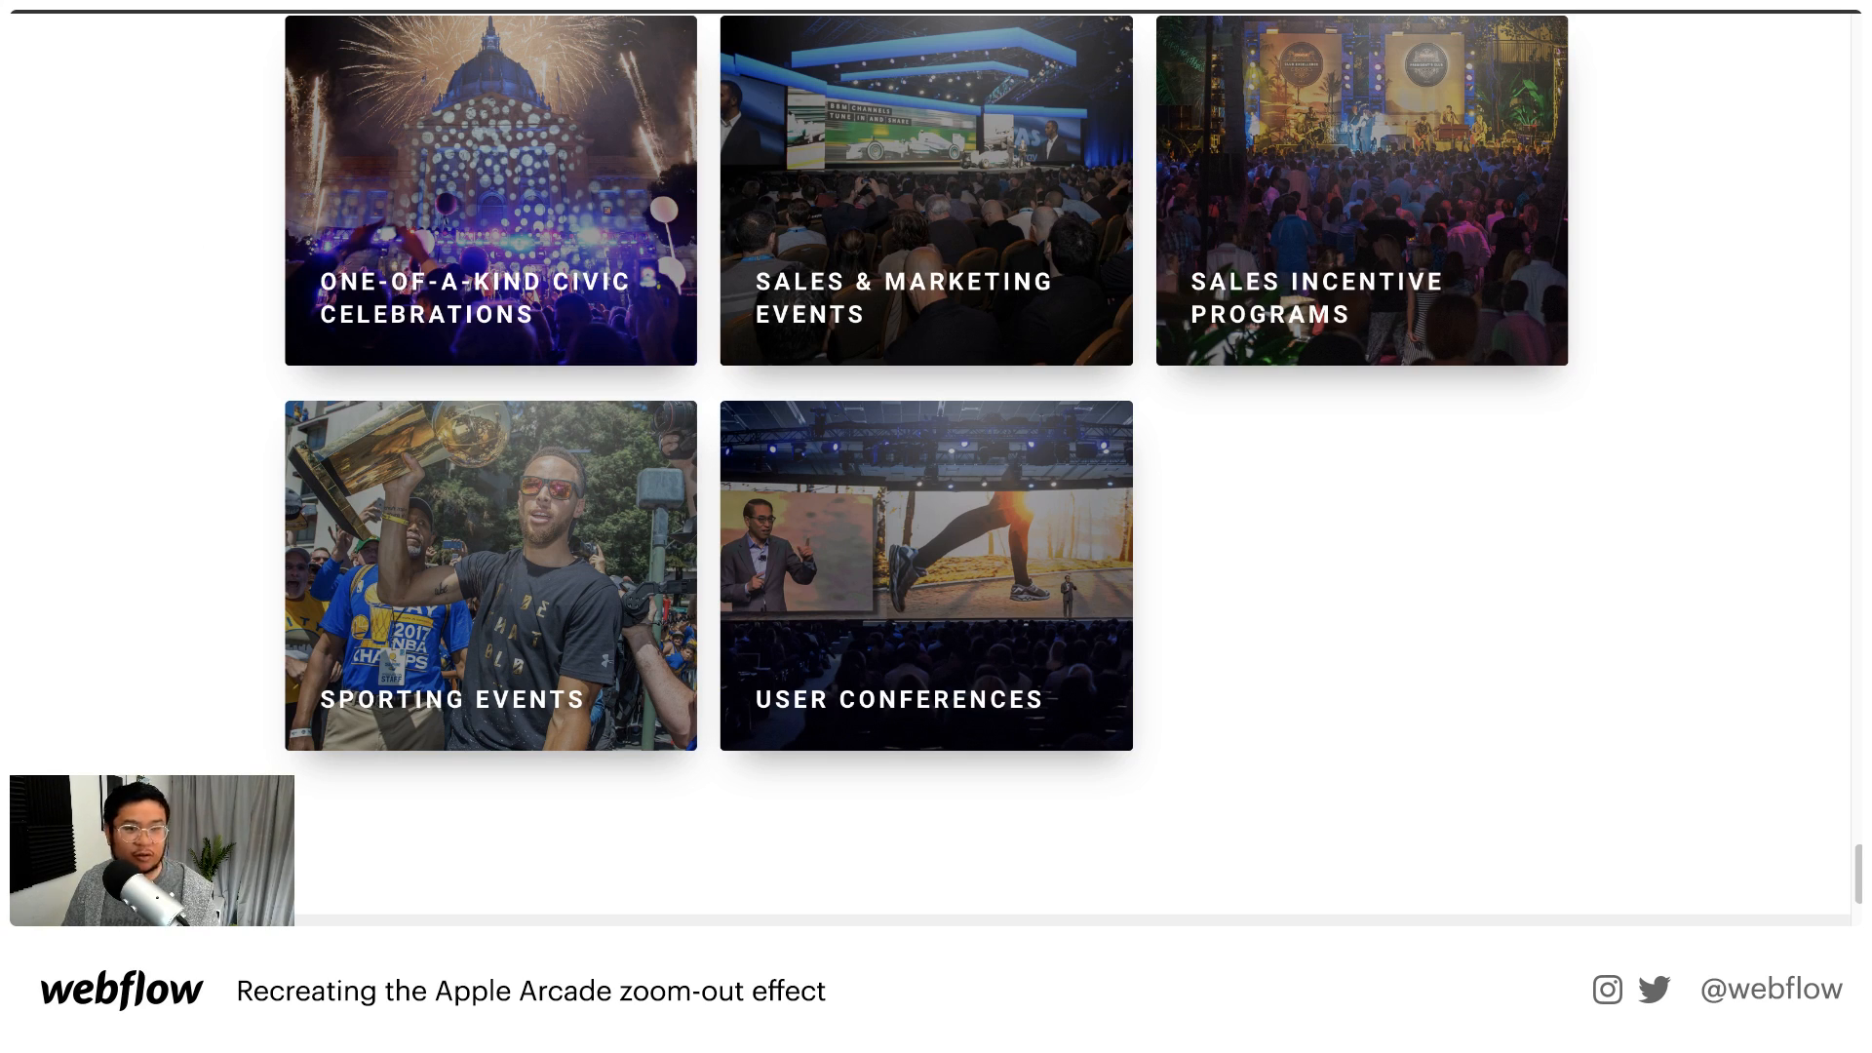
pyautogui.write('http://dadca.webflow.io/')
pyautogui.press('Return')
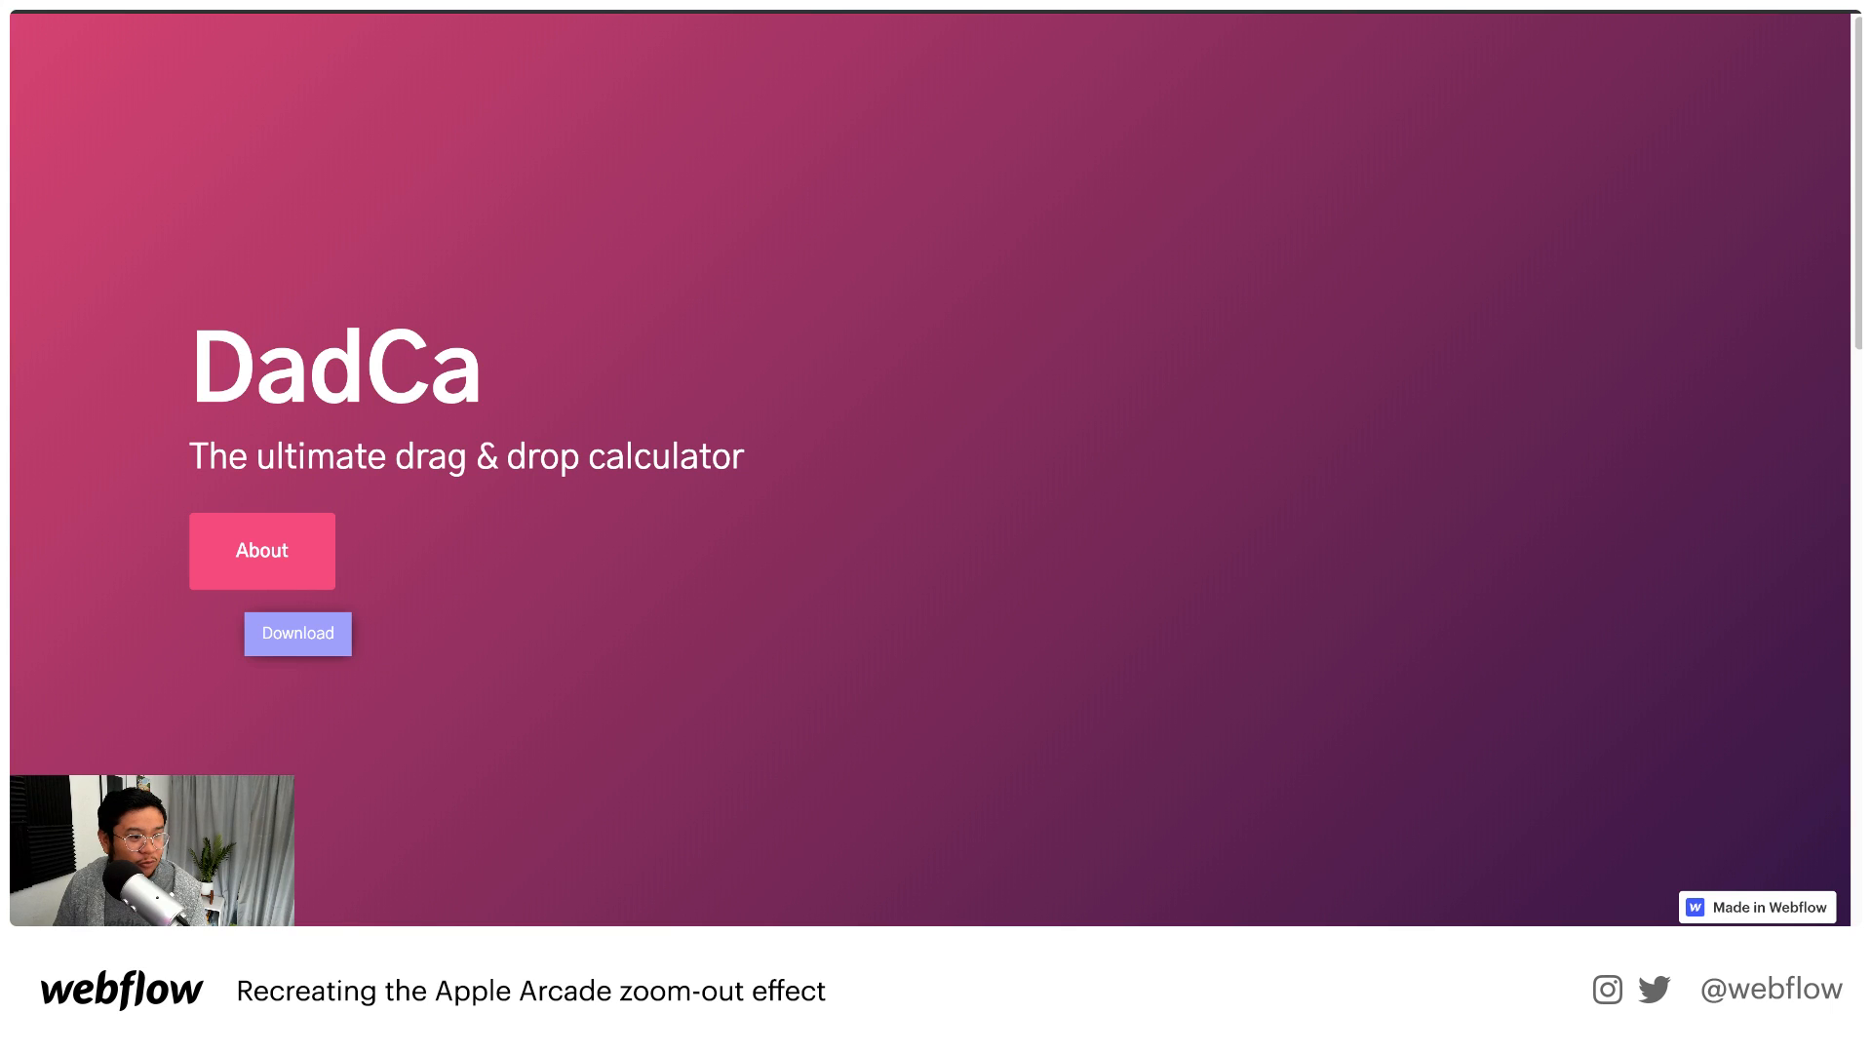
pyautogui.press('super+r')
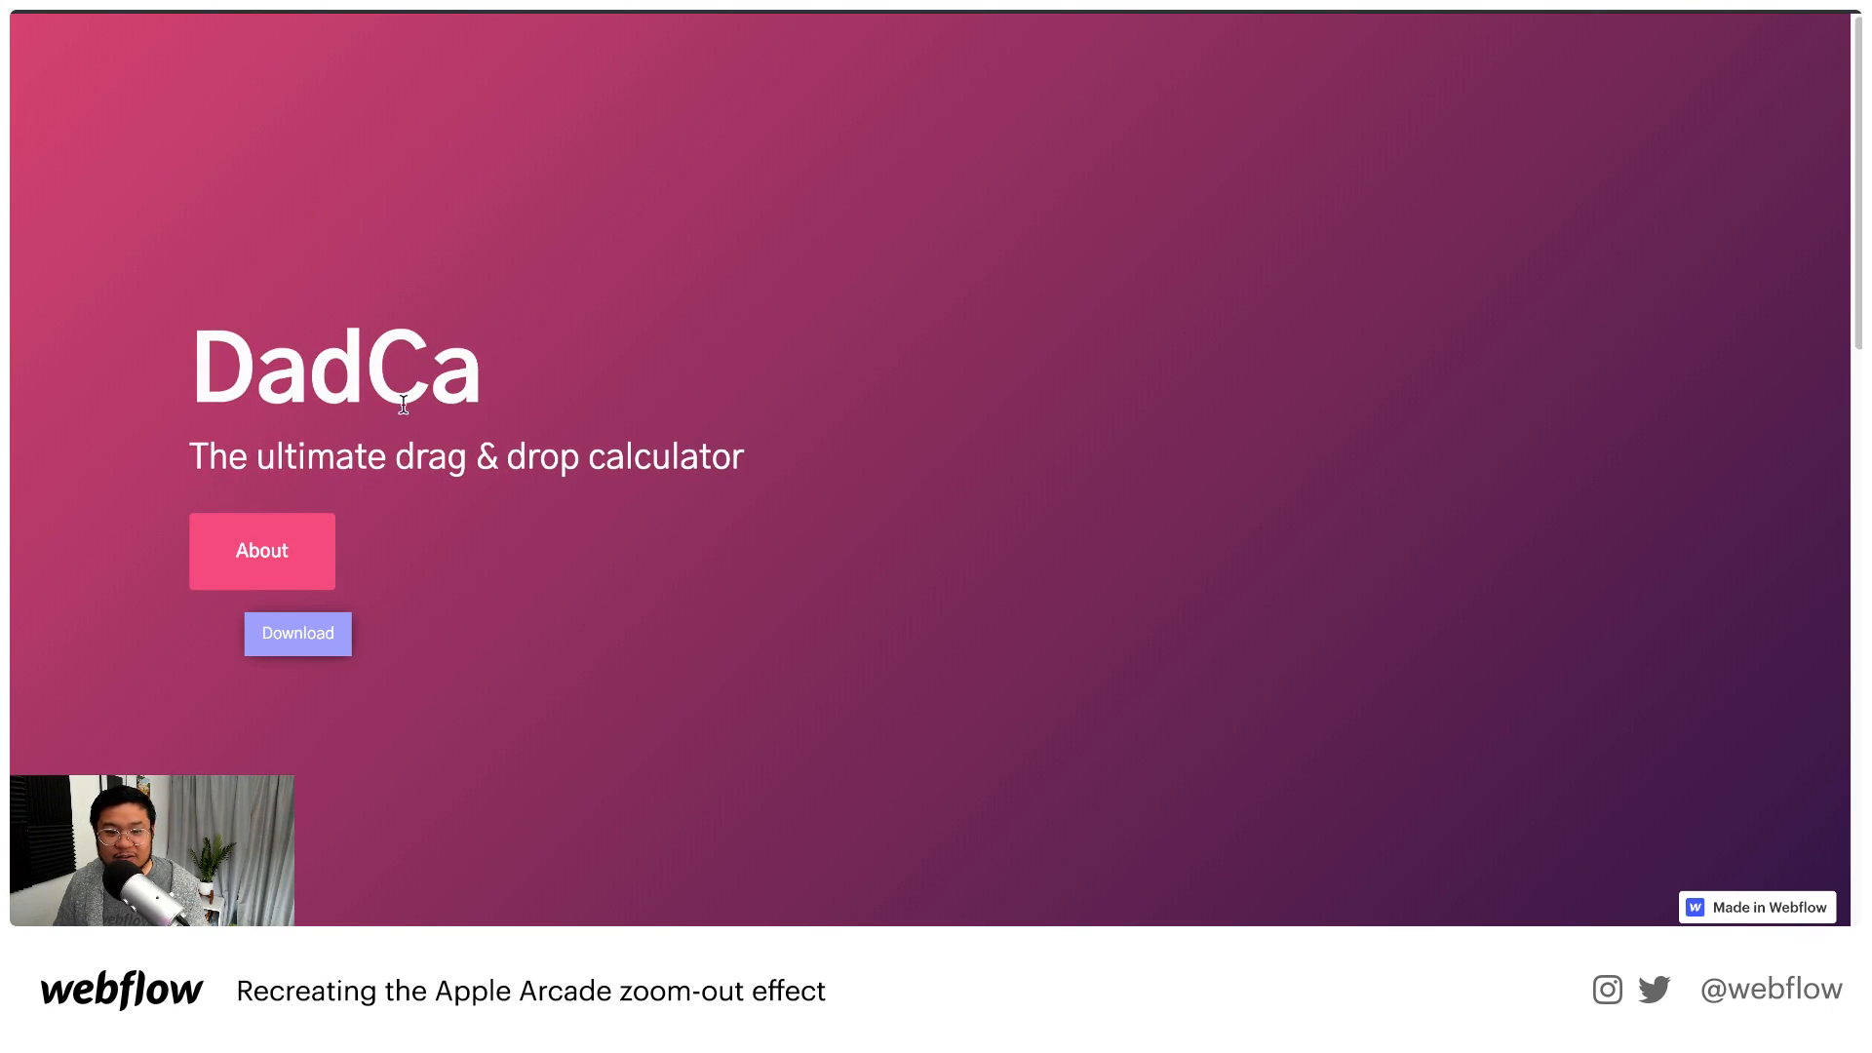
# Look through the DadCa landing page, from its hero through the description to the "Ready to get started?" section
pyautogui.scroll(-3, 682, 506)
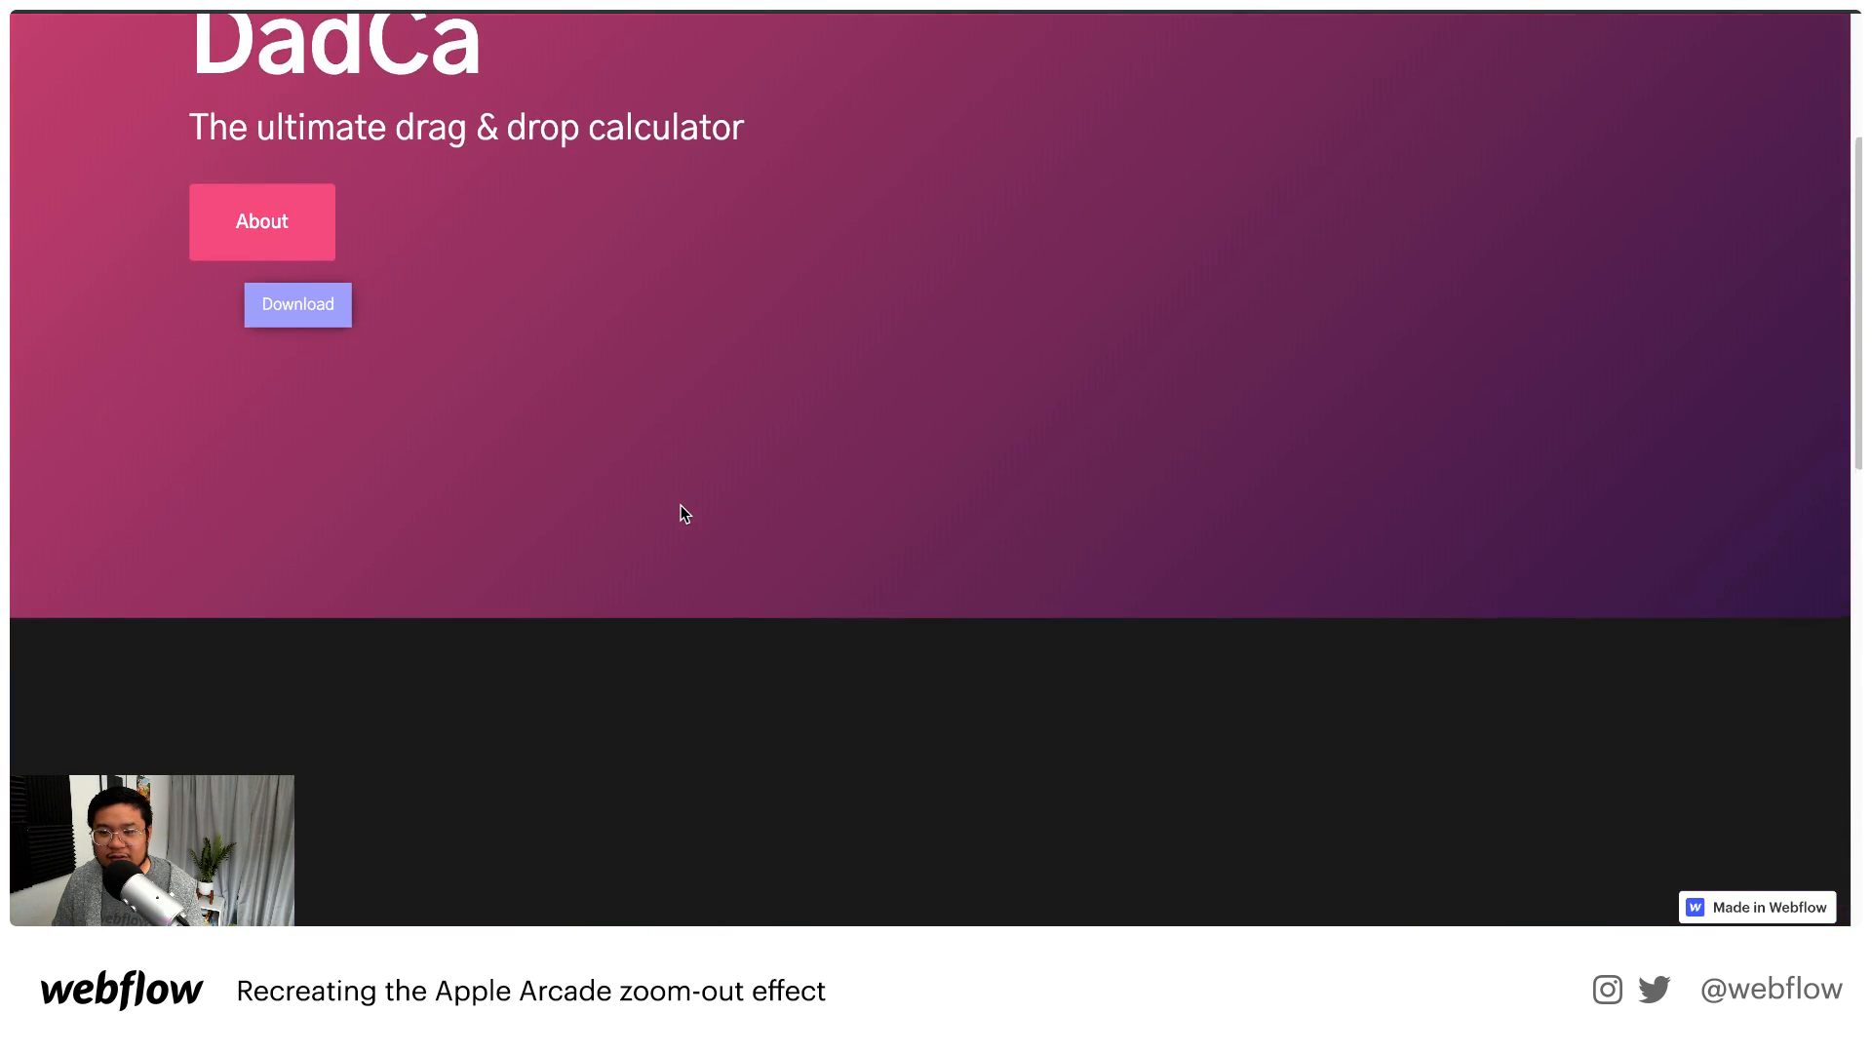
pyautogui.scroll(-5, 678, 503)
pyautogui.scroll(5, 676, 501)
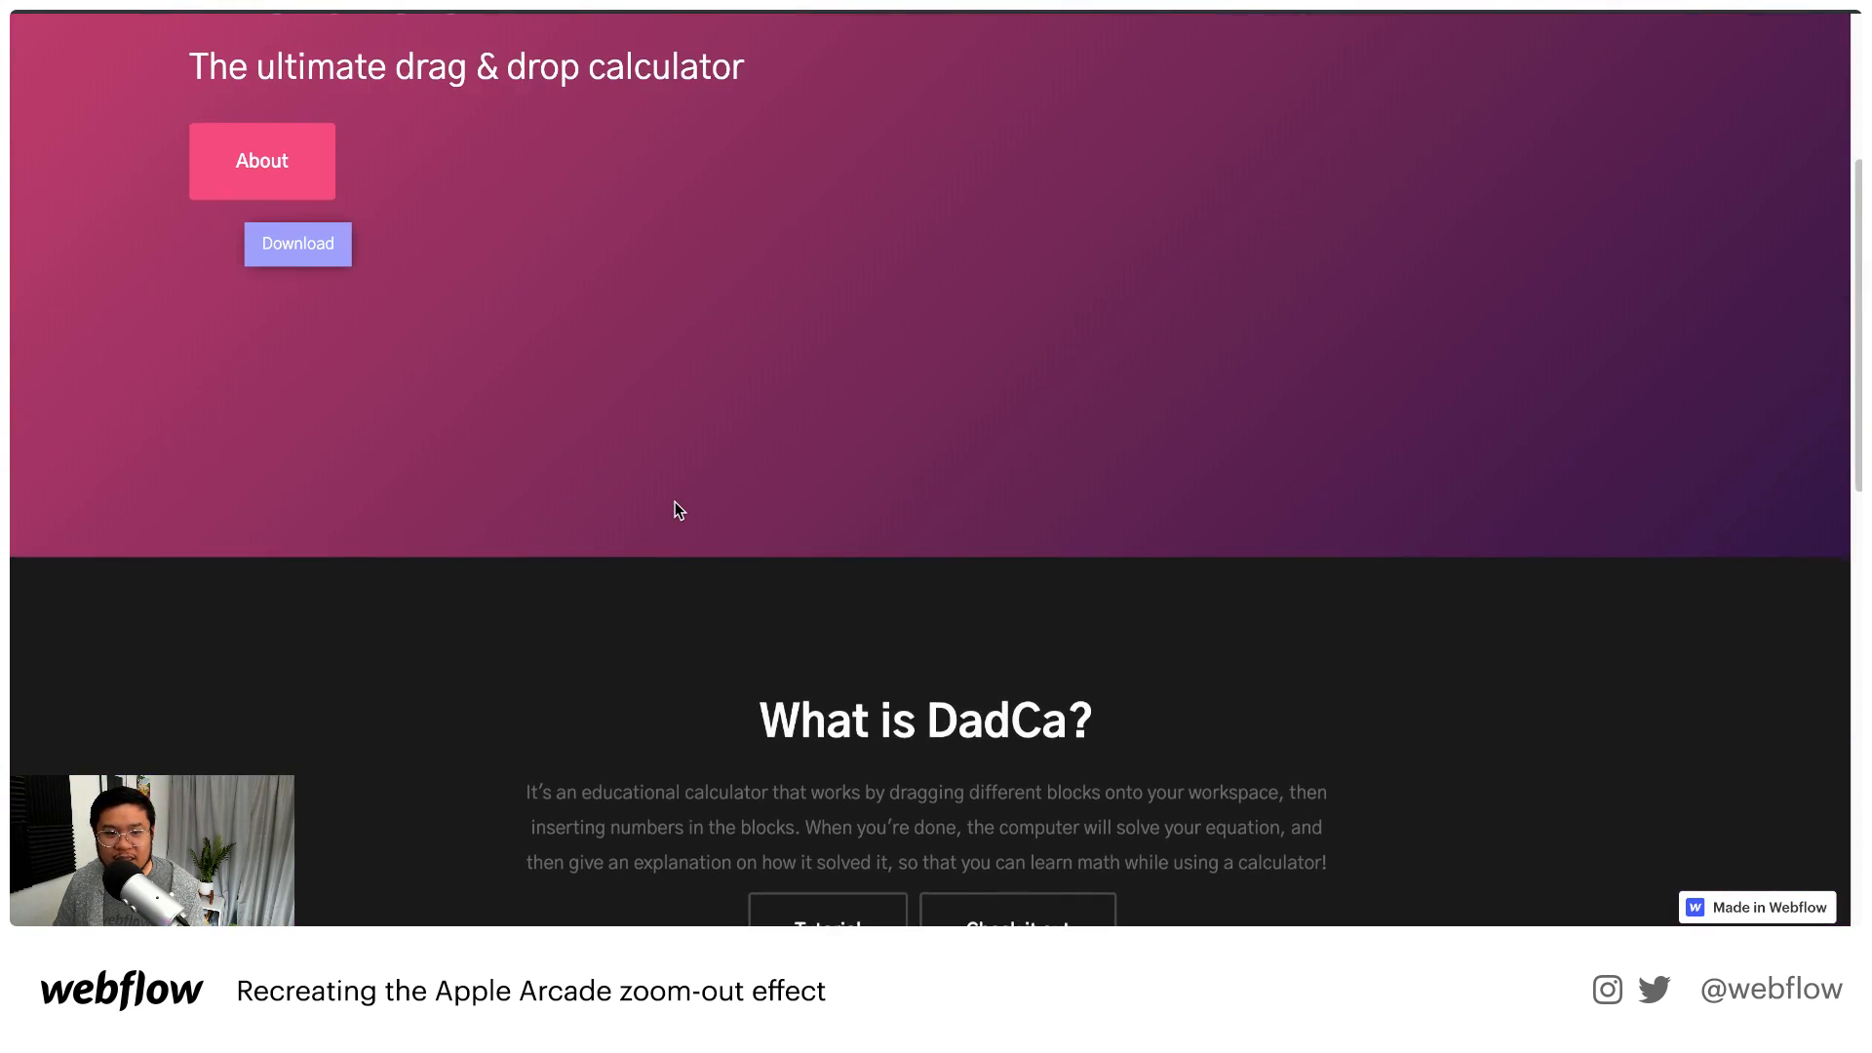
pyautogui.scroll(4, 677, 507)
pyautogui.scroll(-12, 677, 506)
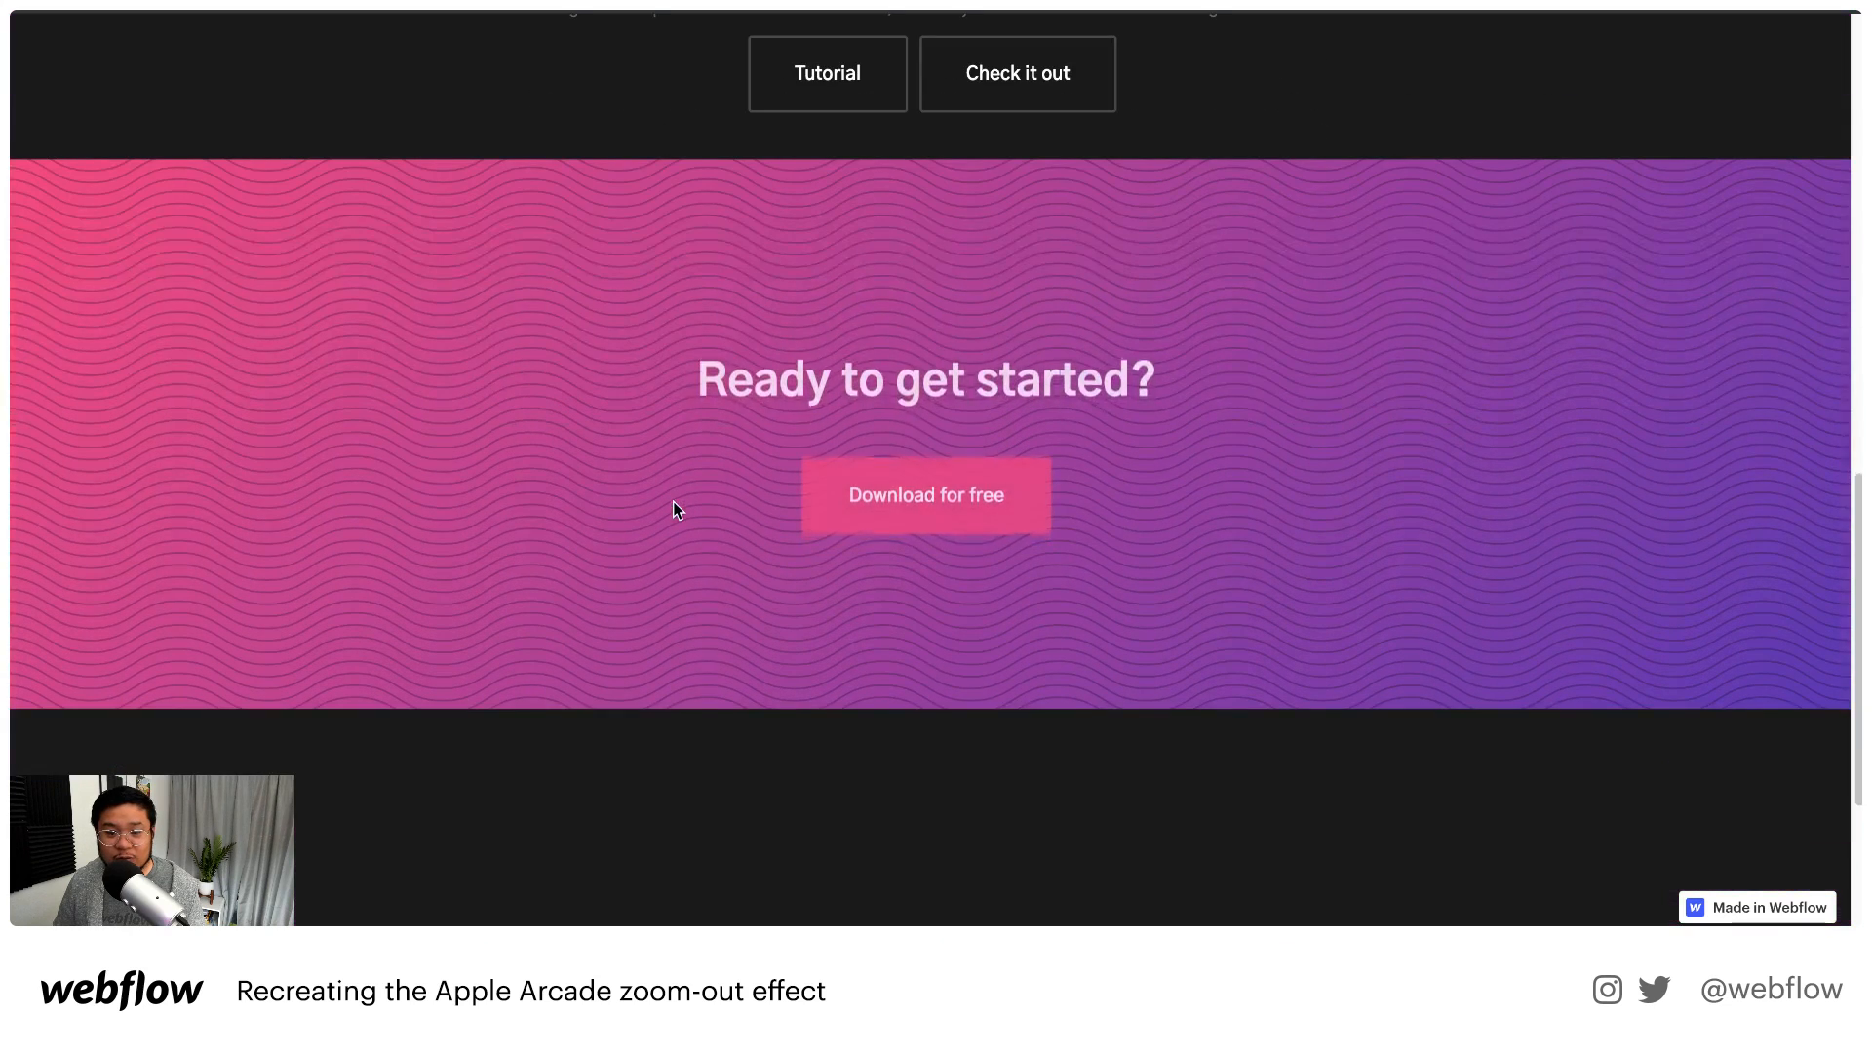
pyautogui.scroll(6, 672, 501)
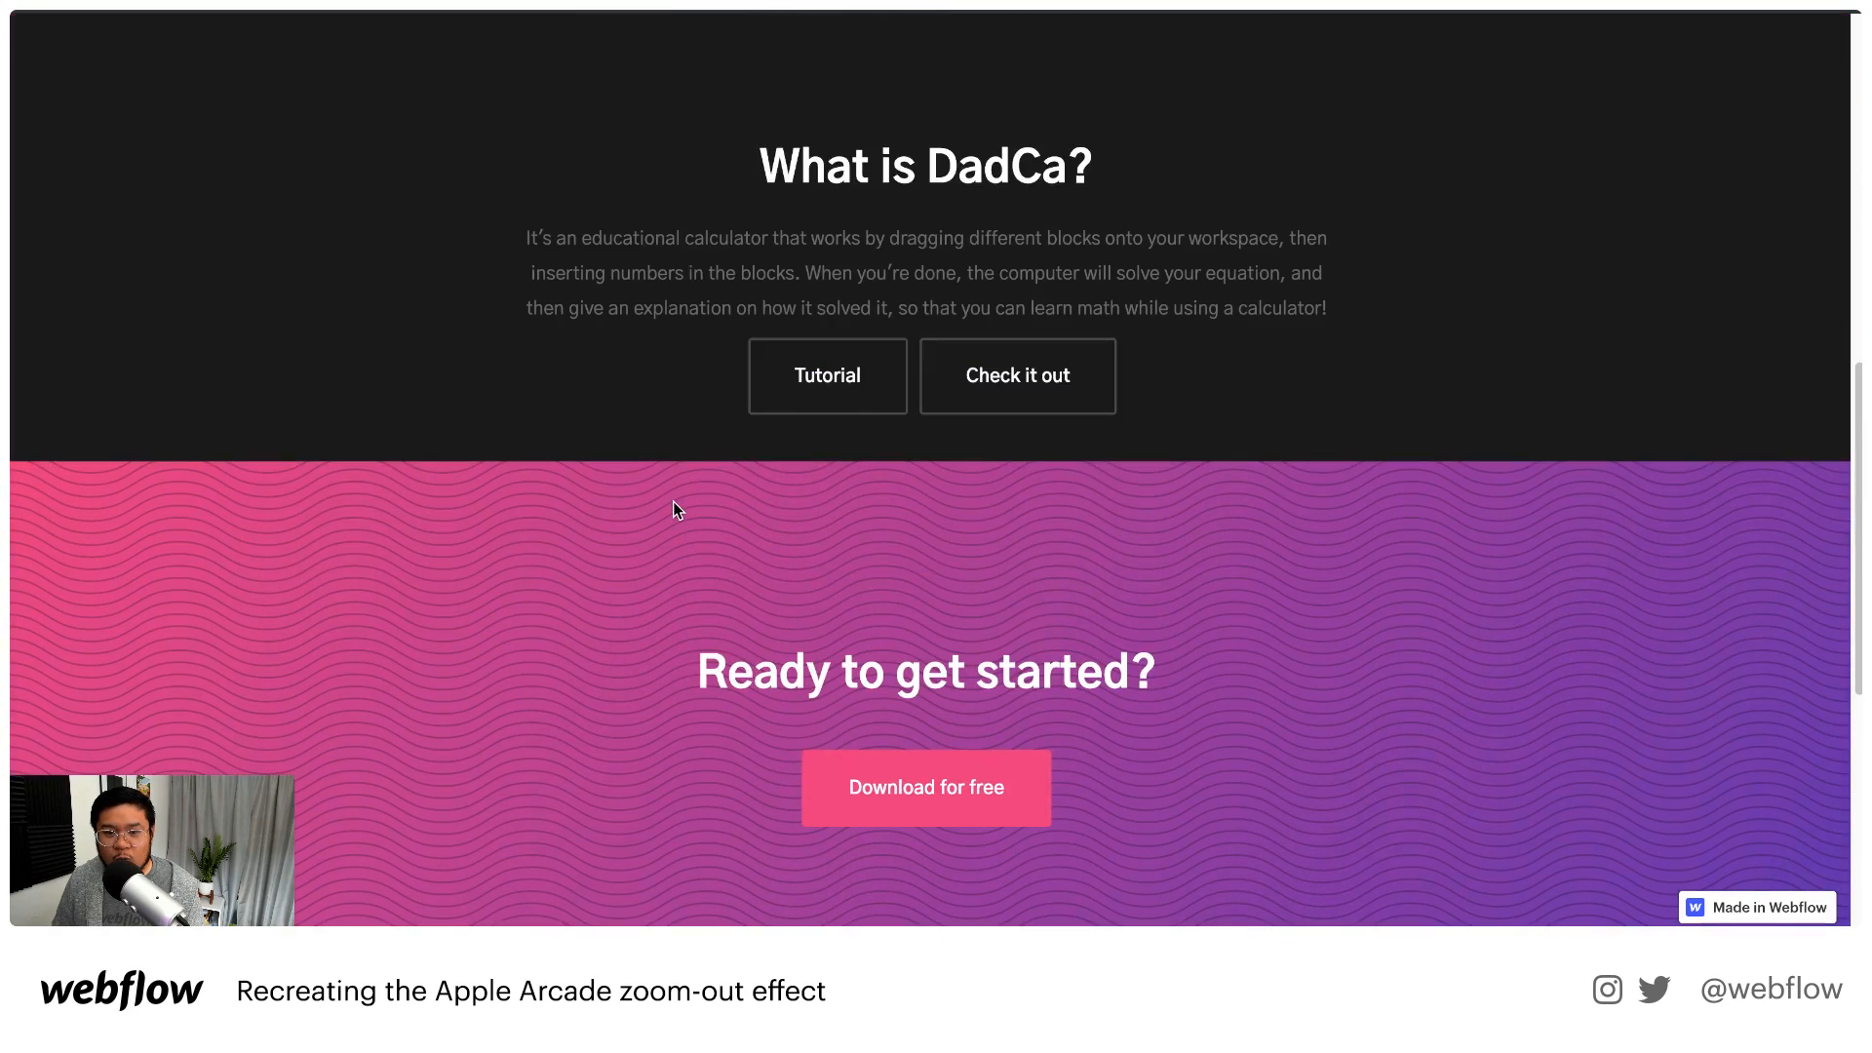
pyautogui.scroll(8, 672, 501)
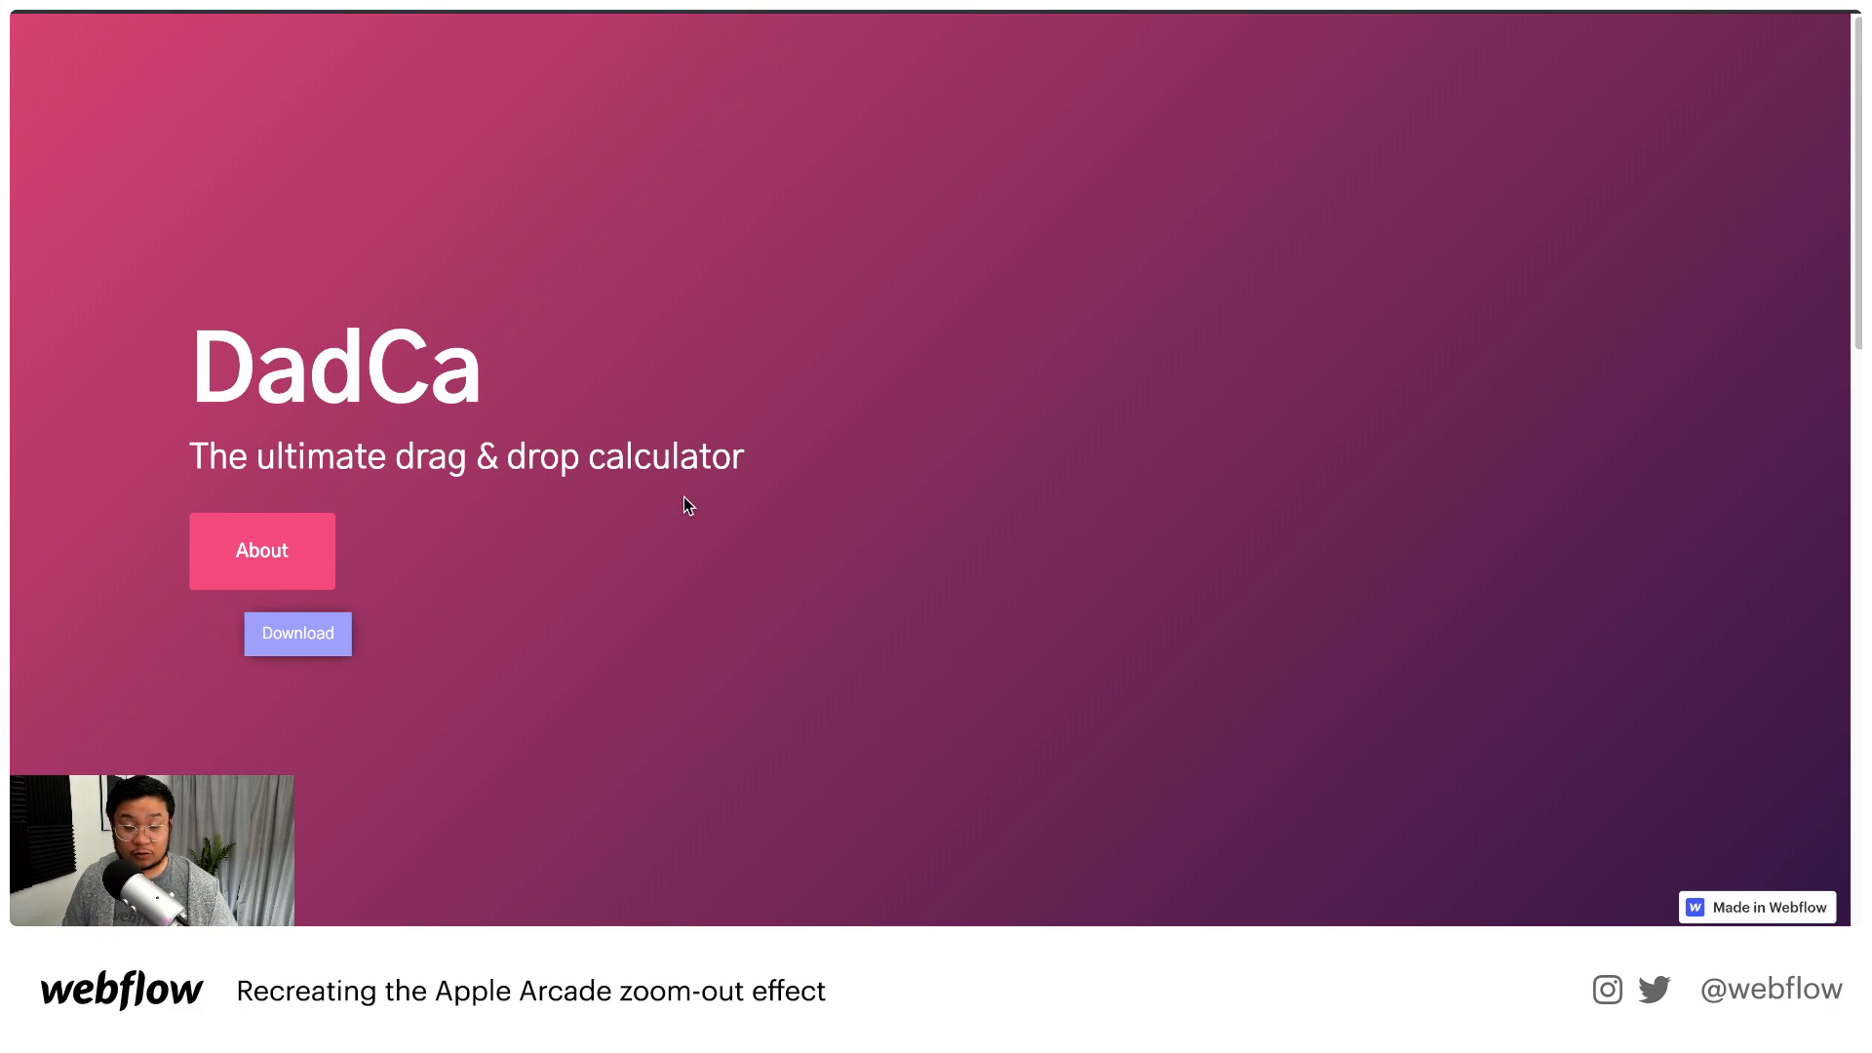
# Examine the DadCa hero's heading and its About and Download buttons, along with the layout of the sections below
pyautogui.scroll(-1, 507, 417)
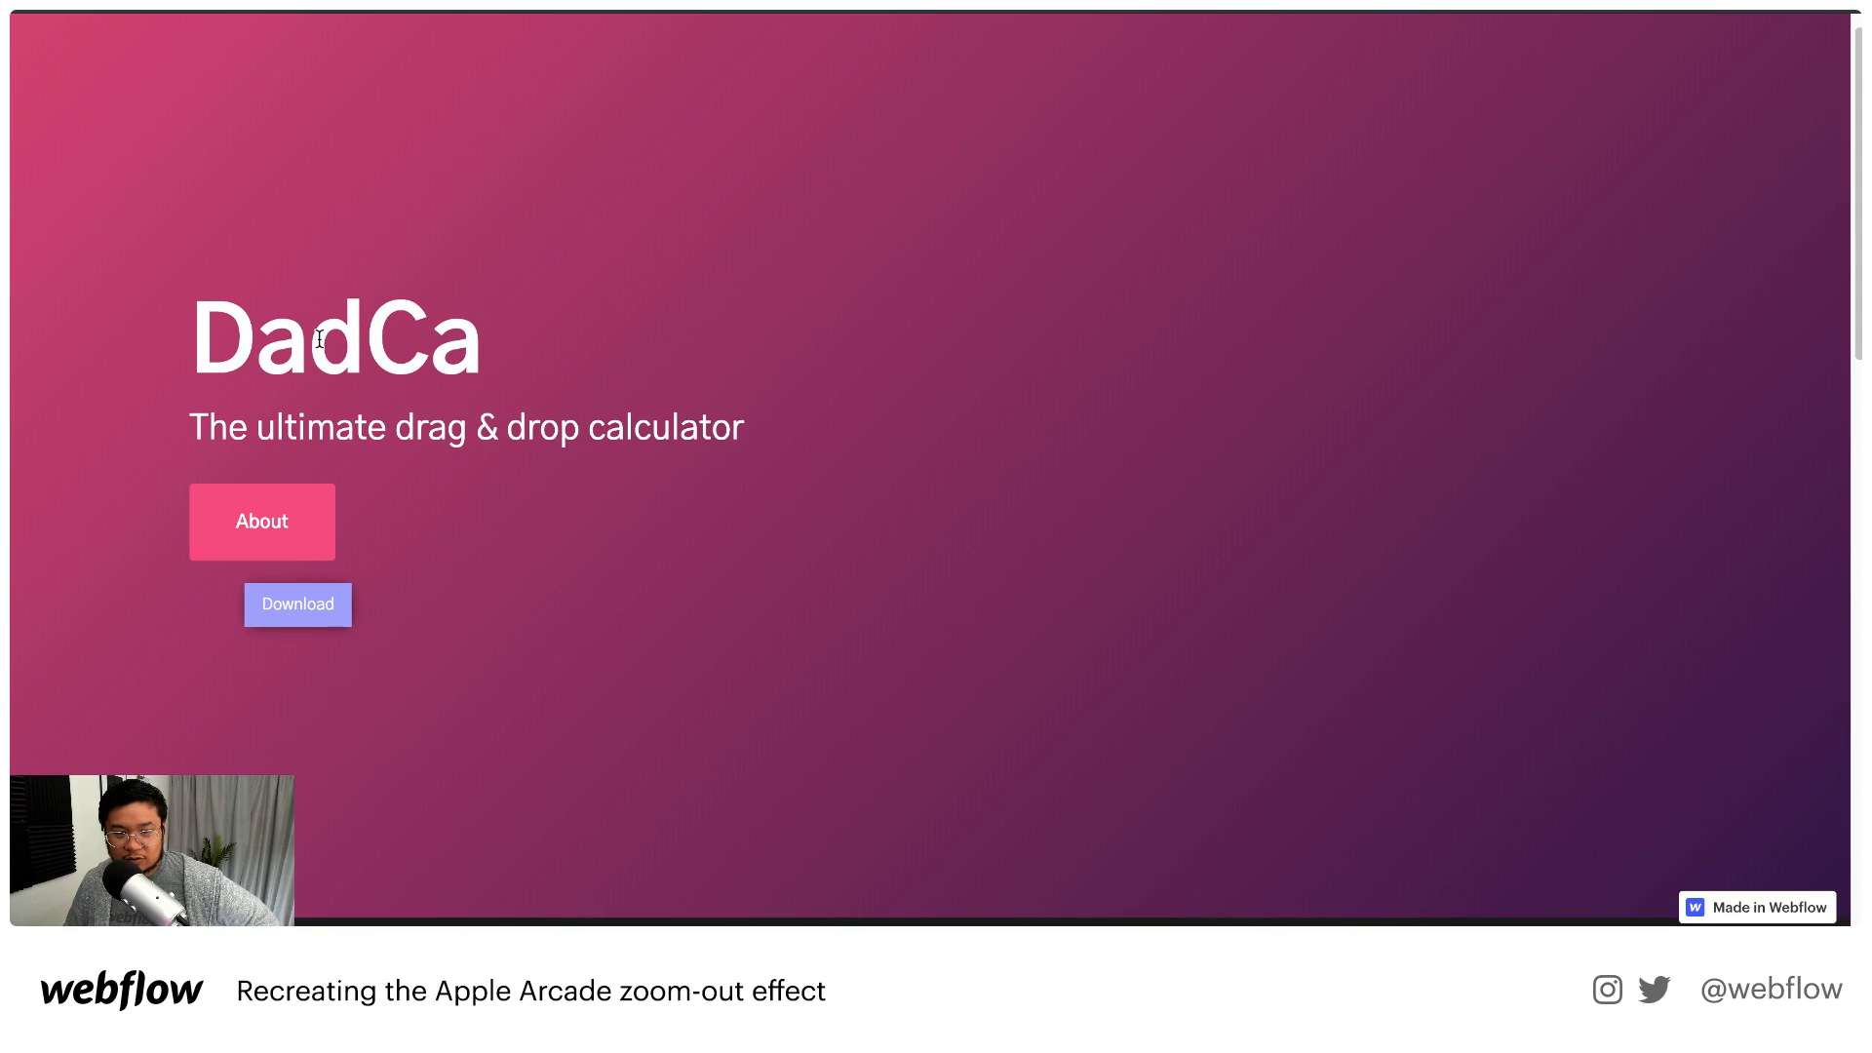
pyautogui.scroll(-2, 319, 338)
pyautogui.scroll(-1, 319, 338)
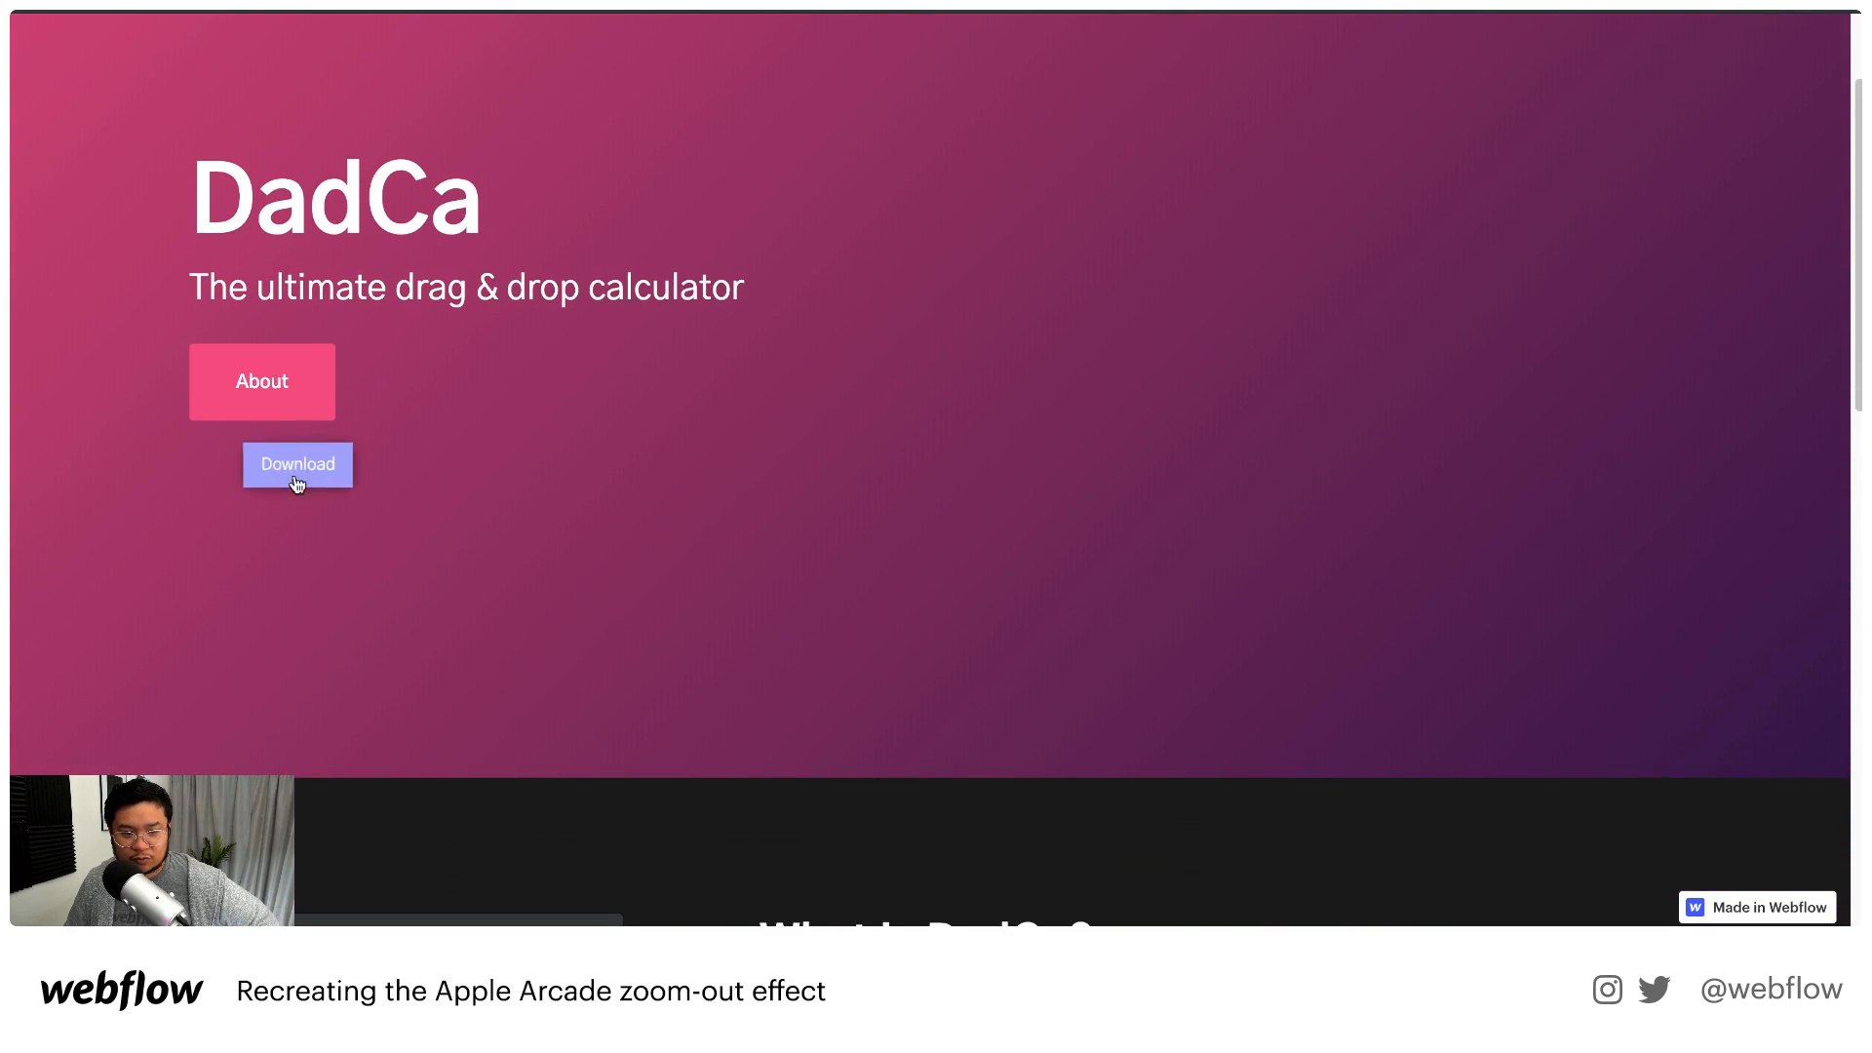
pyautogui.scroll(-8, 521, 475)
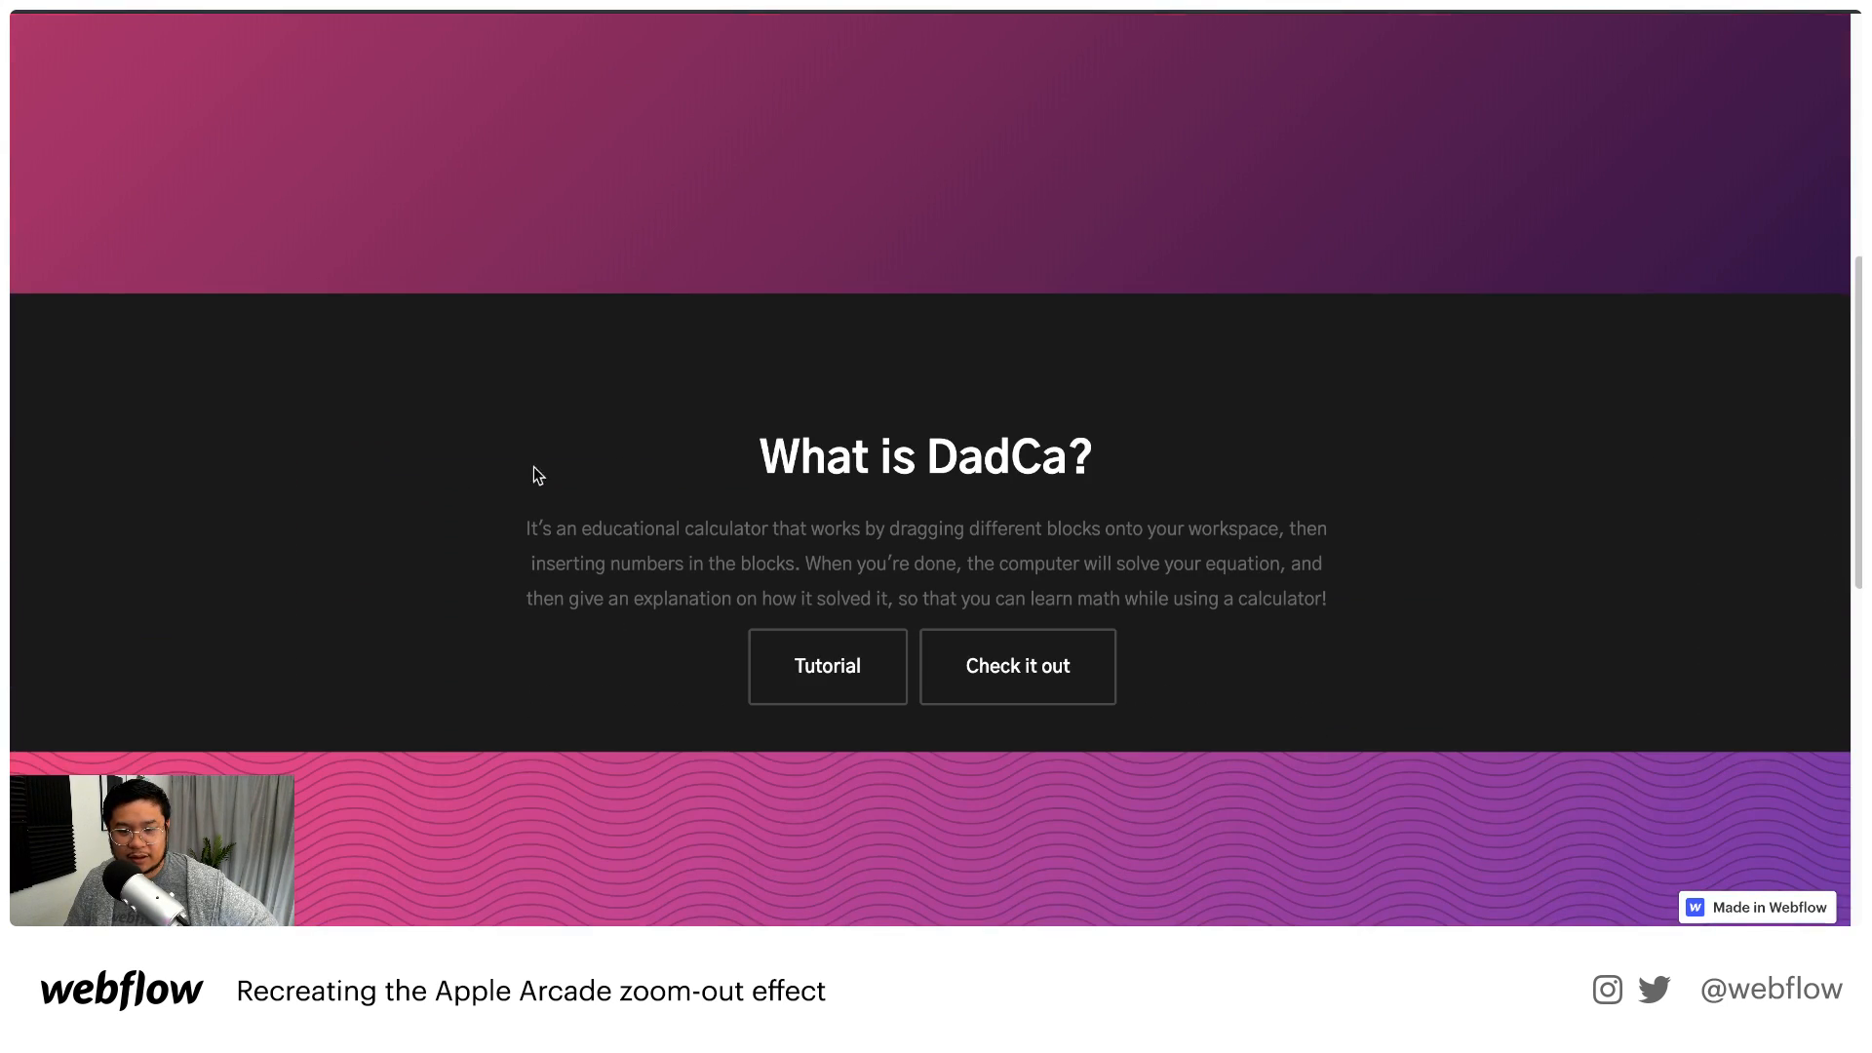
pyautogui.scroll(-15, 806, 614)
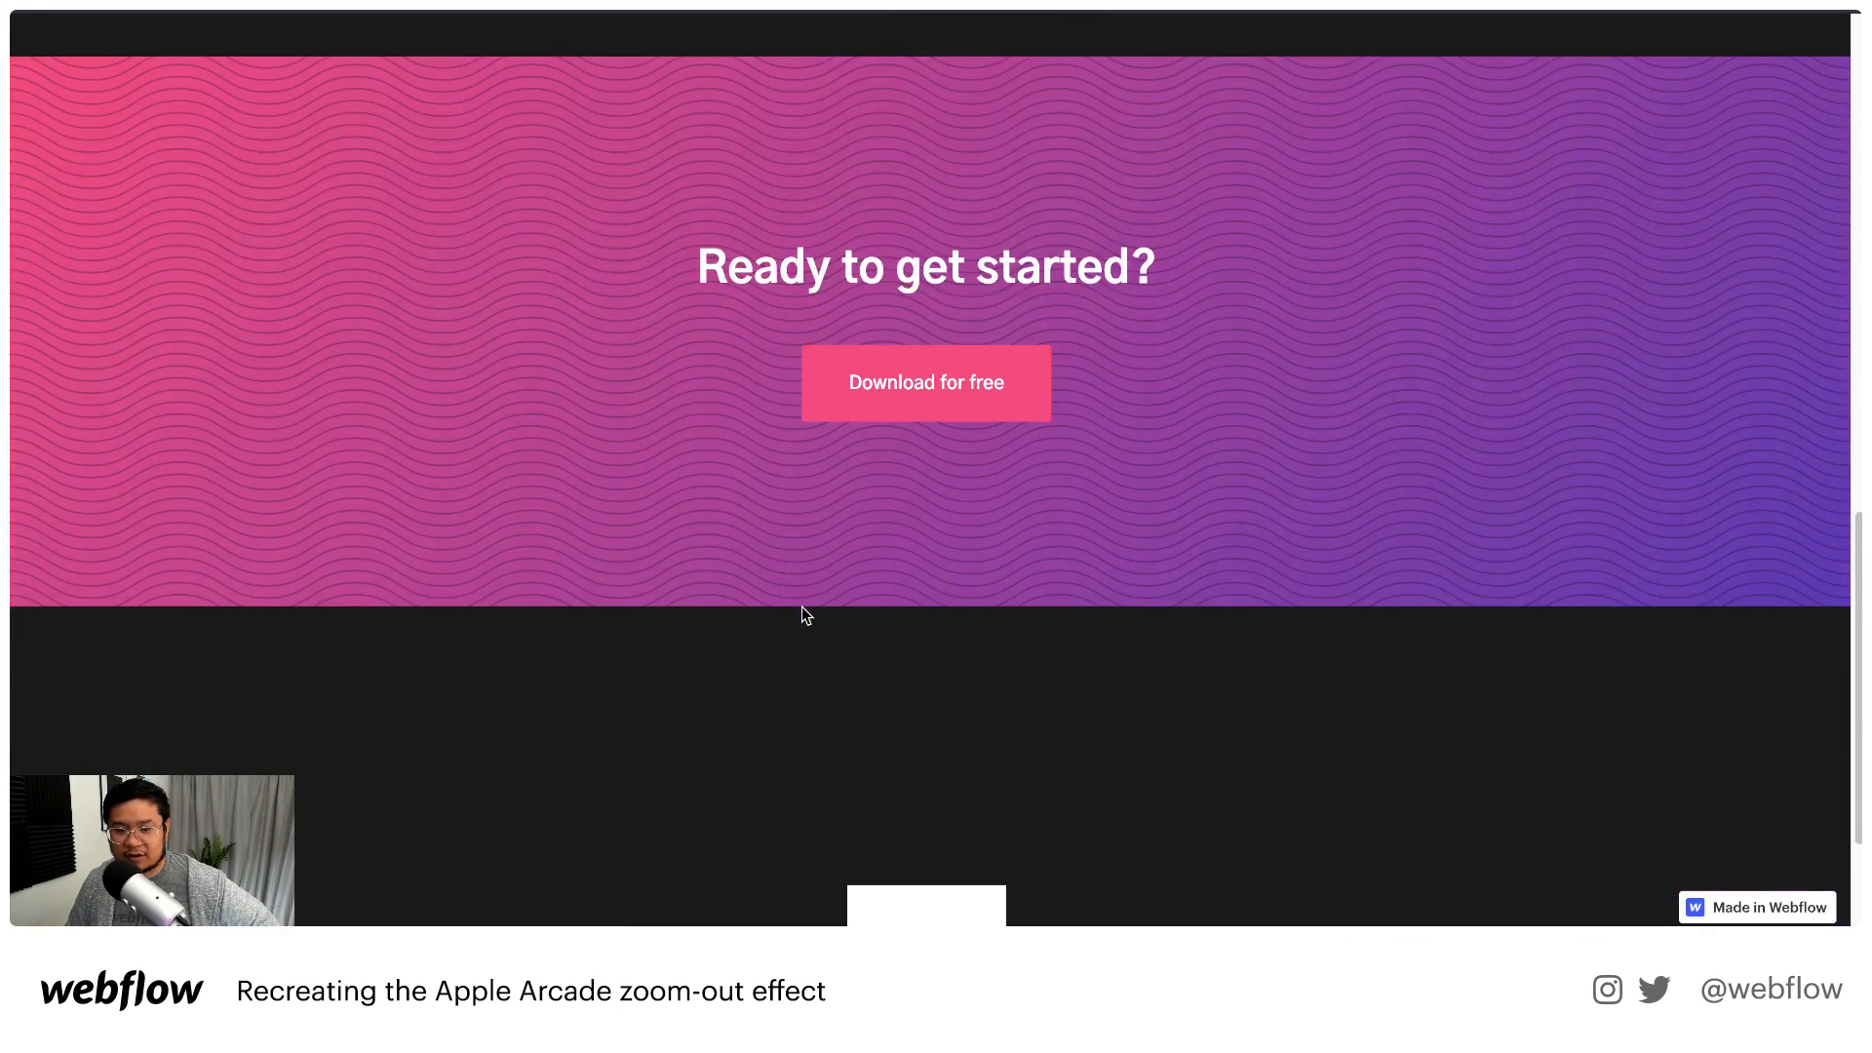
pyautogui.scroll(20, 880, 723)
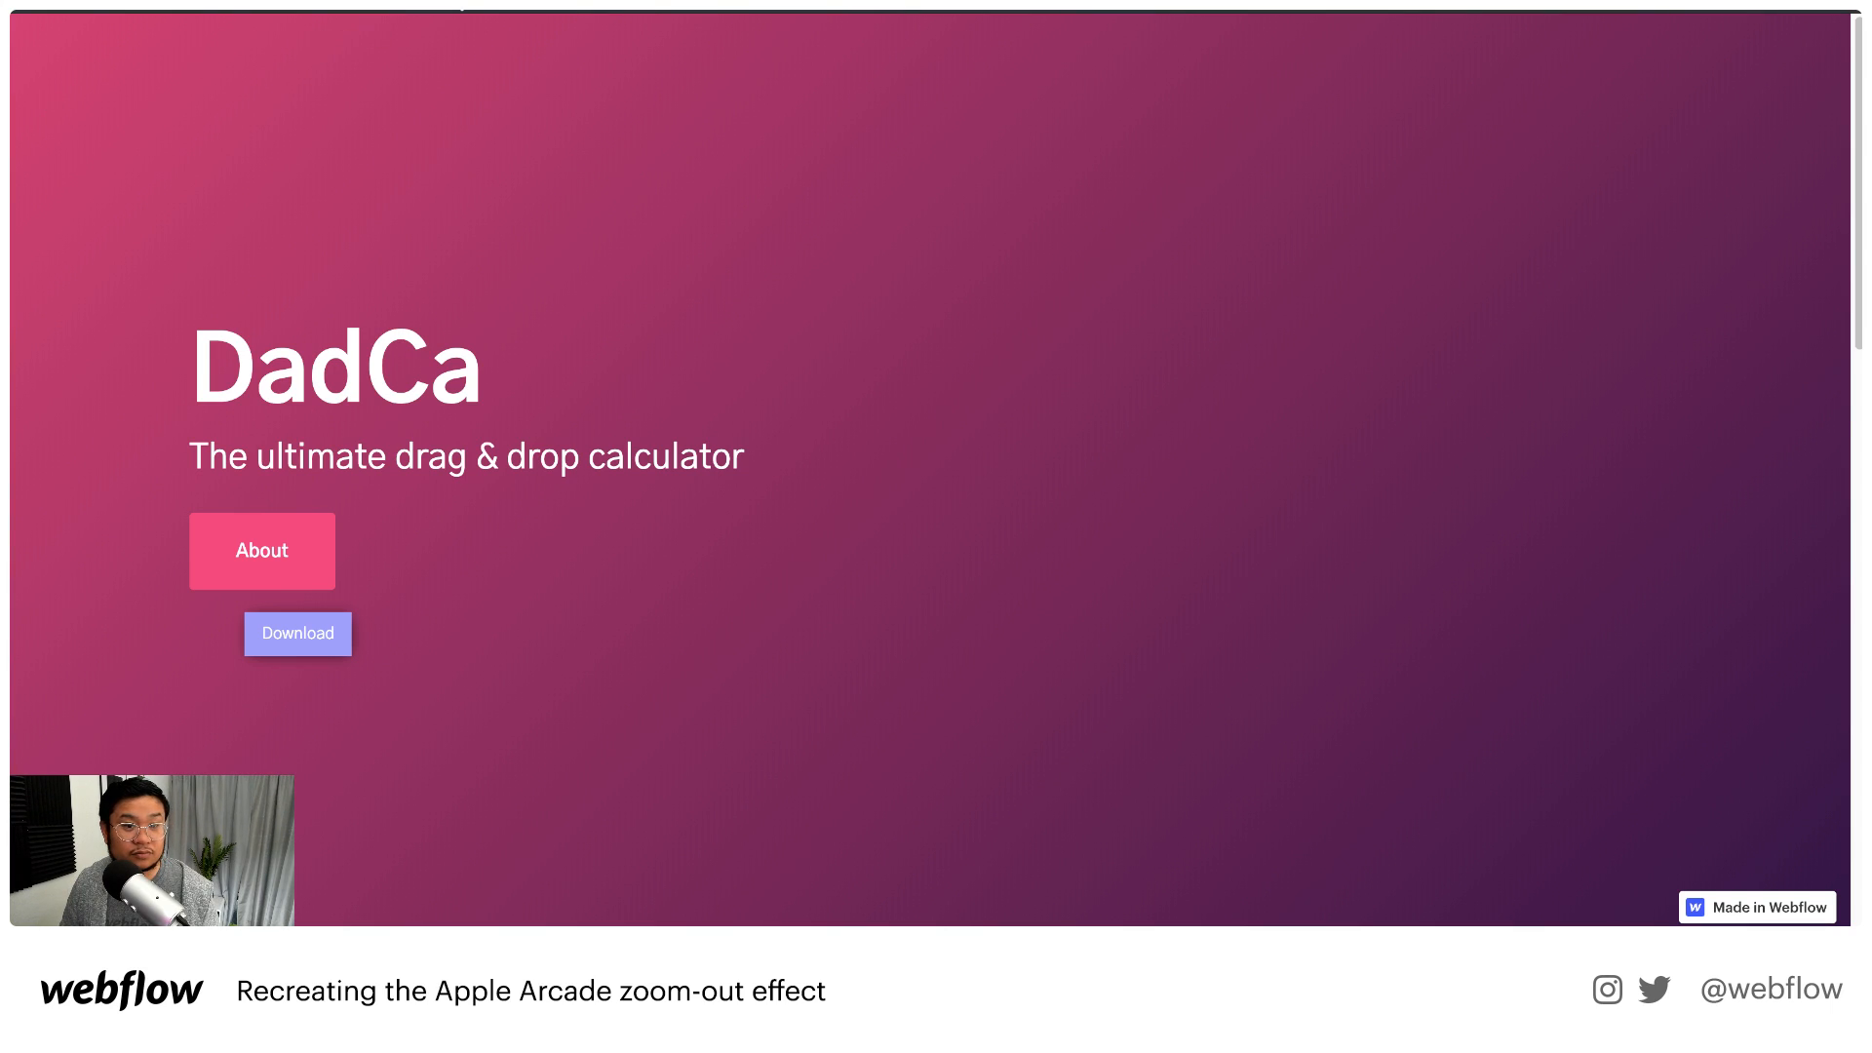
# Open the Secret Loft website and dismiss the offer to translate the page
pyautogui.press('super+l')
pyautogui.press('Return')
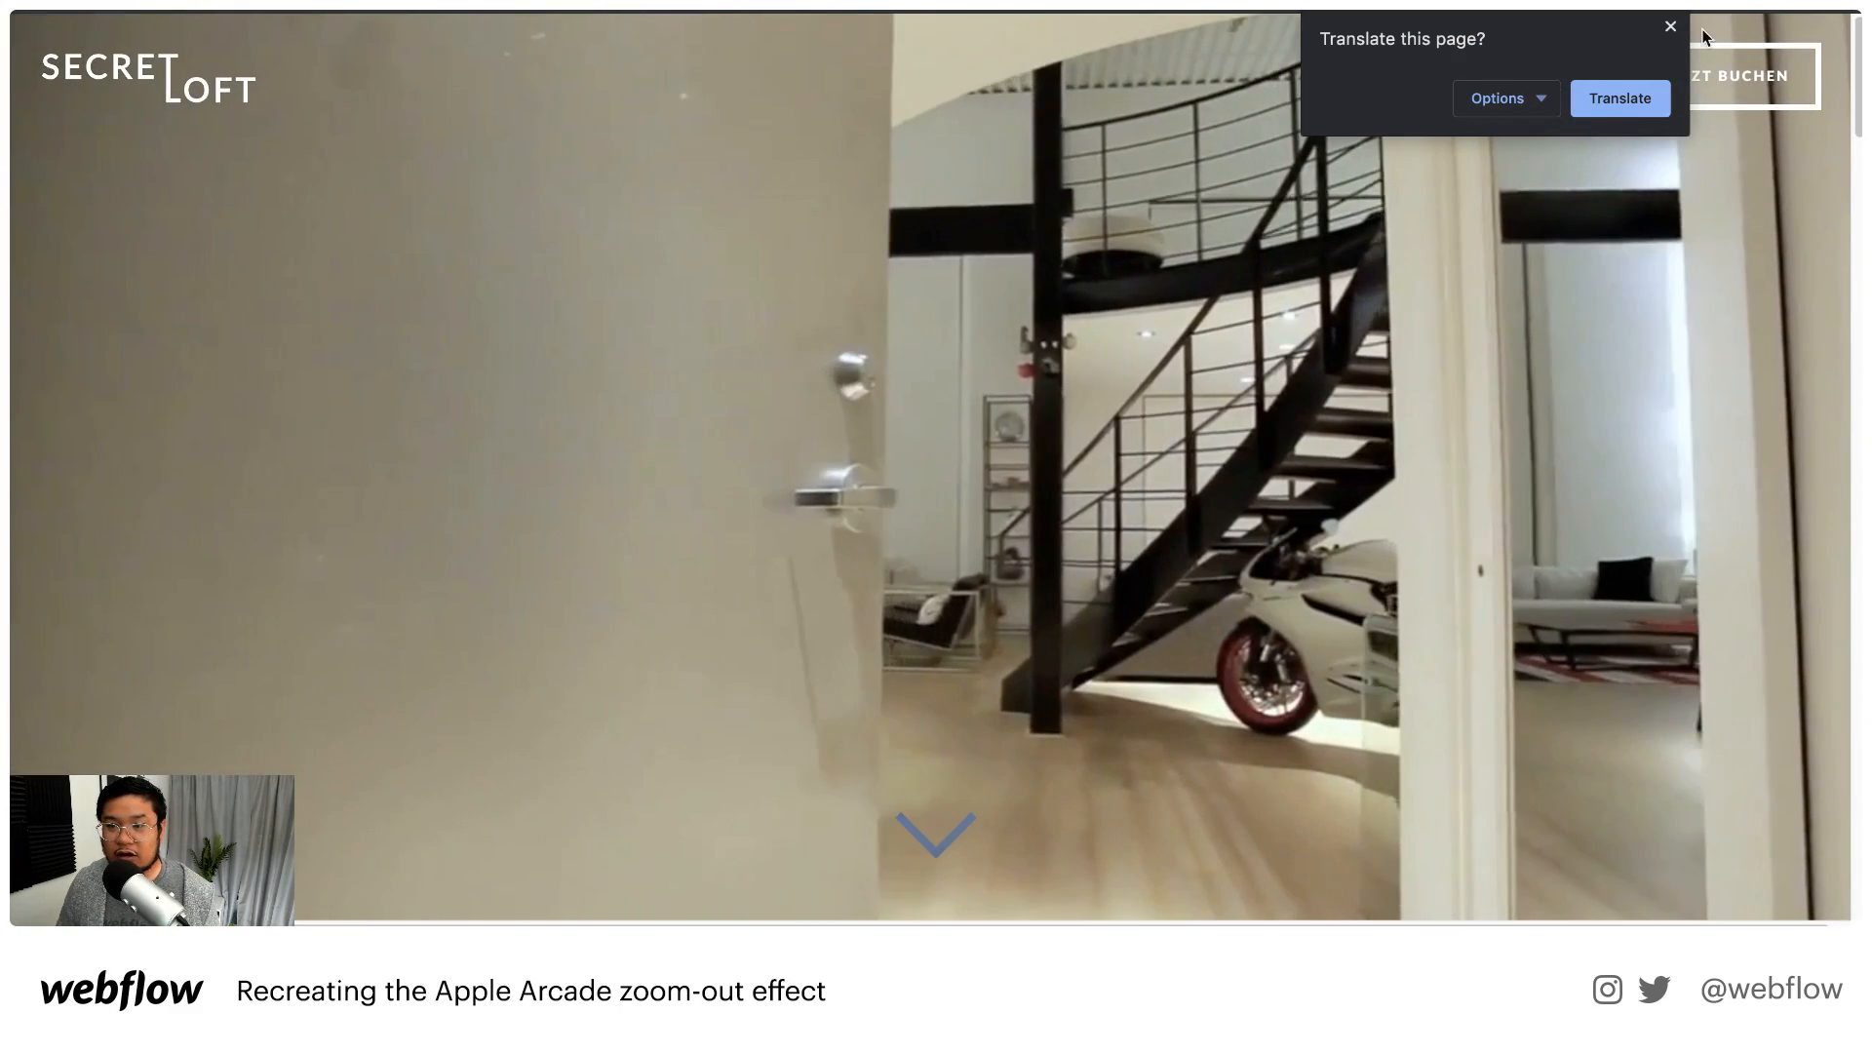
pyautogui.click(1667, 26)
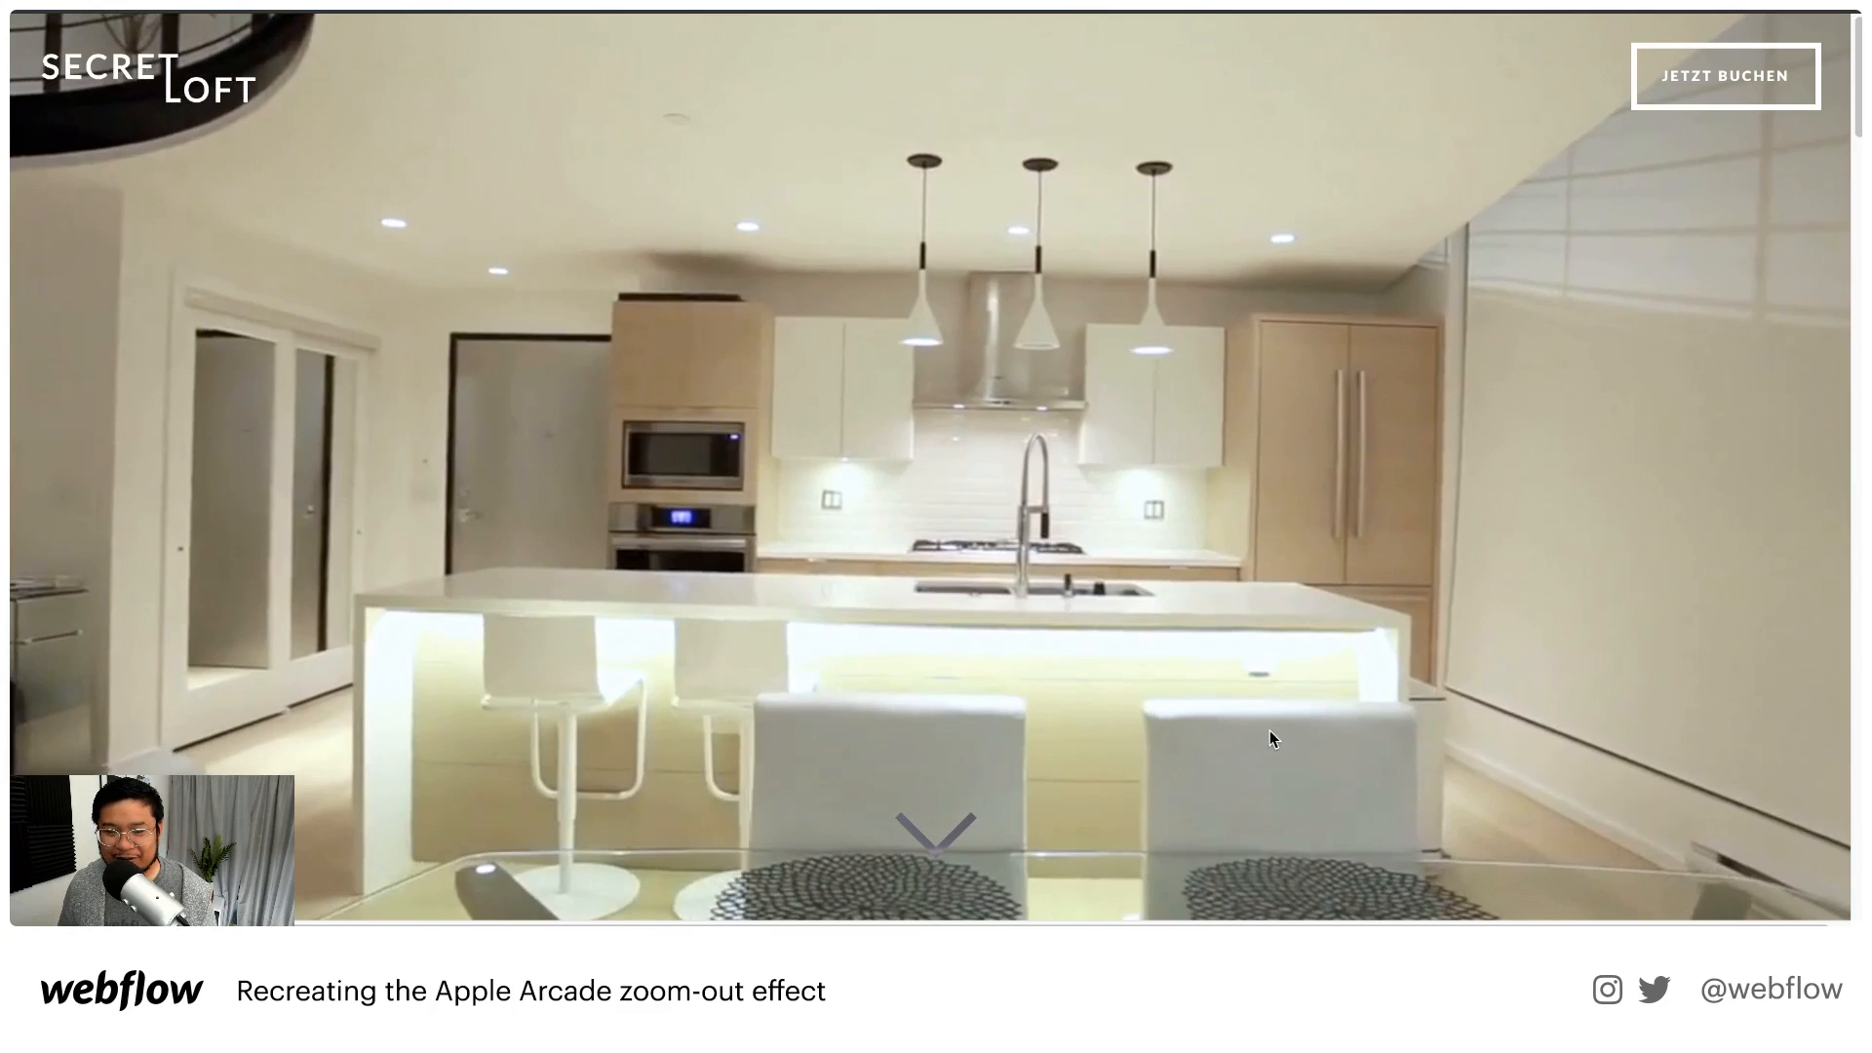
# Examine the Secret Loft hero video and the overlapping text box of the About the Loft section
pyautogui.scroll(-5, 1855, 115)
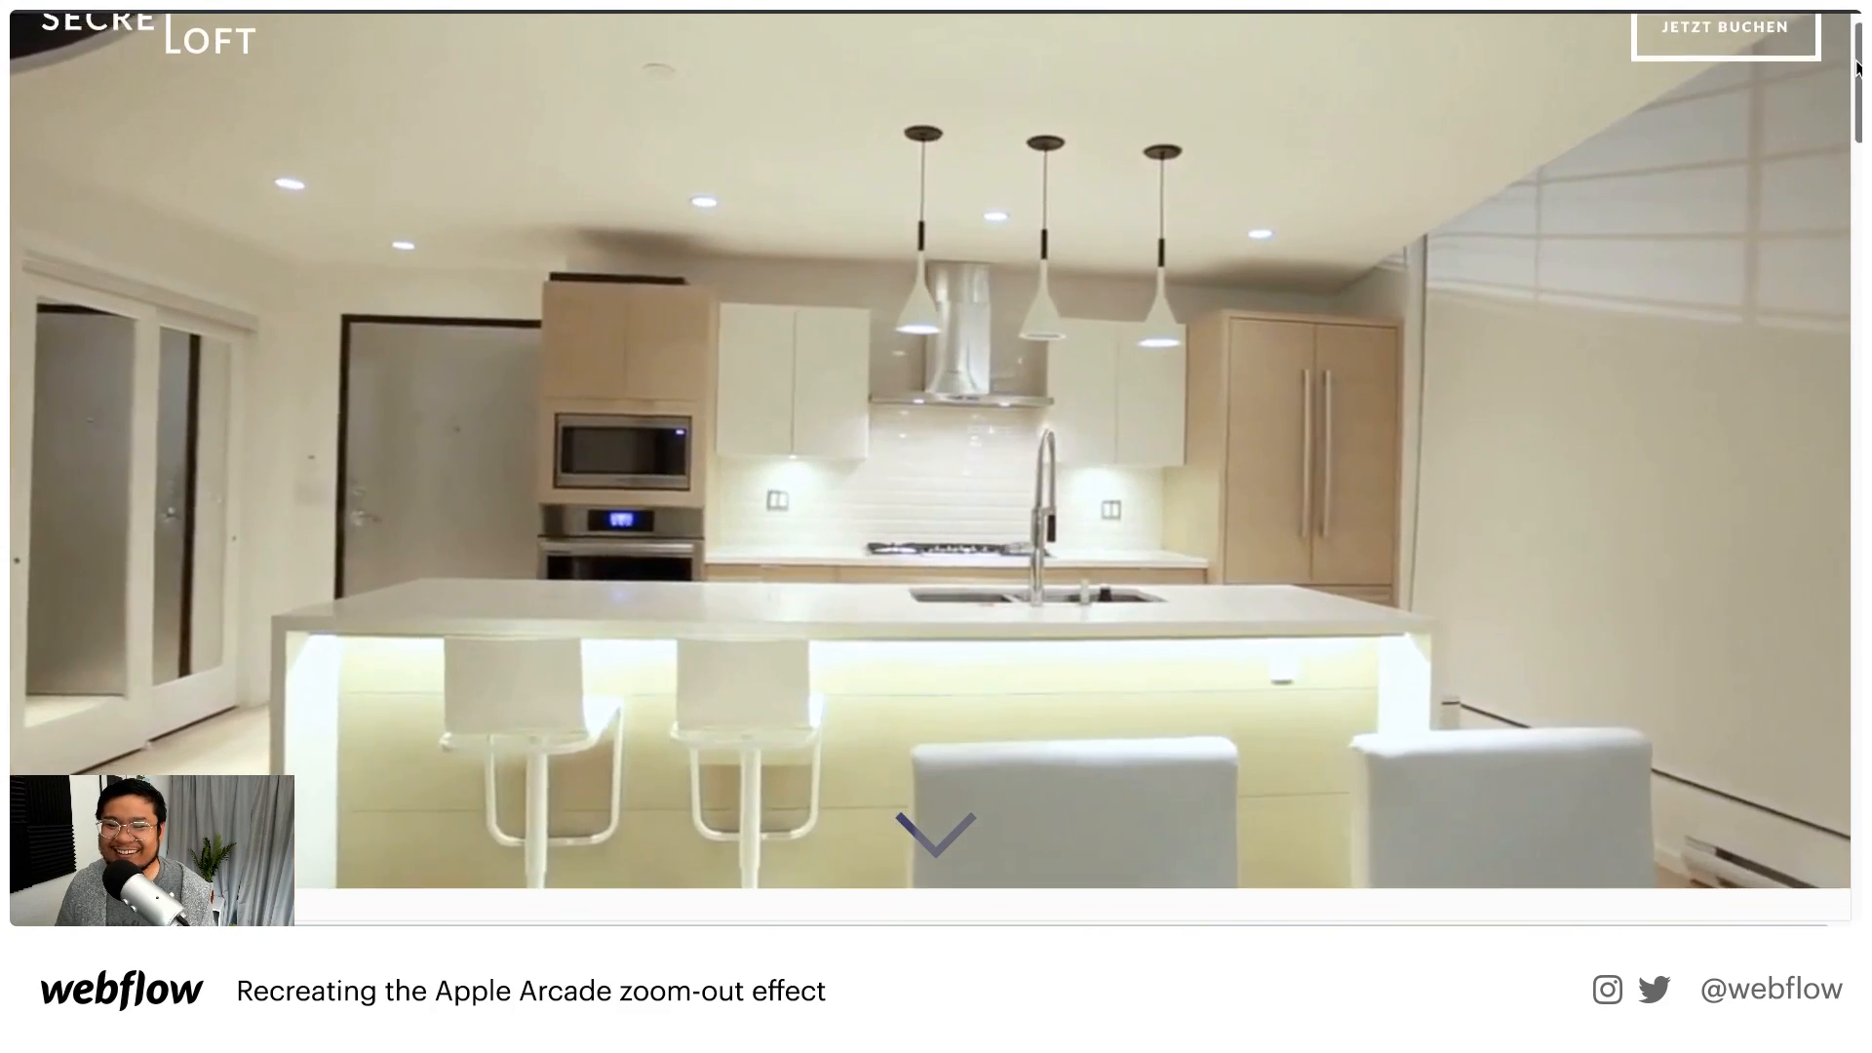
pyautogui.moveTo(1855, 115); pyautogui.dragTo(1859, 192)
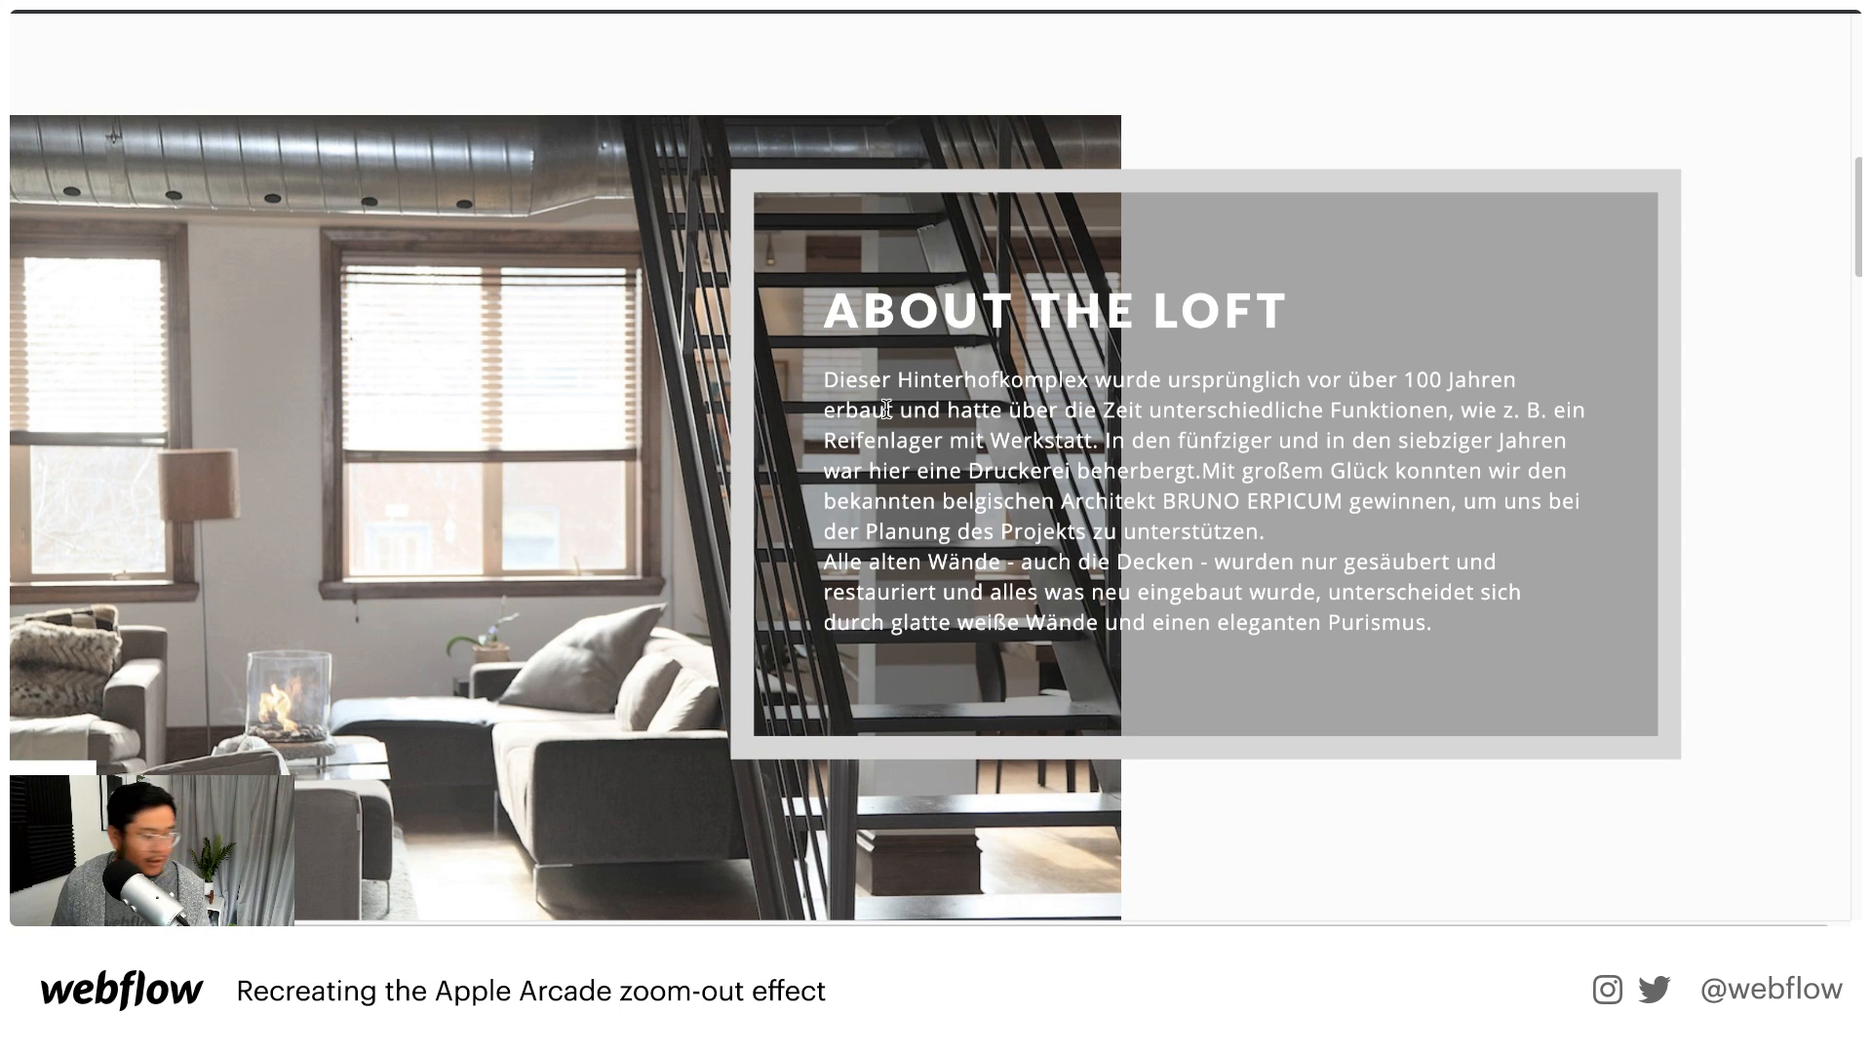
pyautogui.scroll(-1, 885, 410)
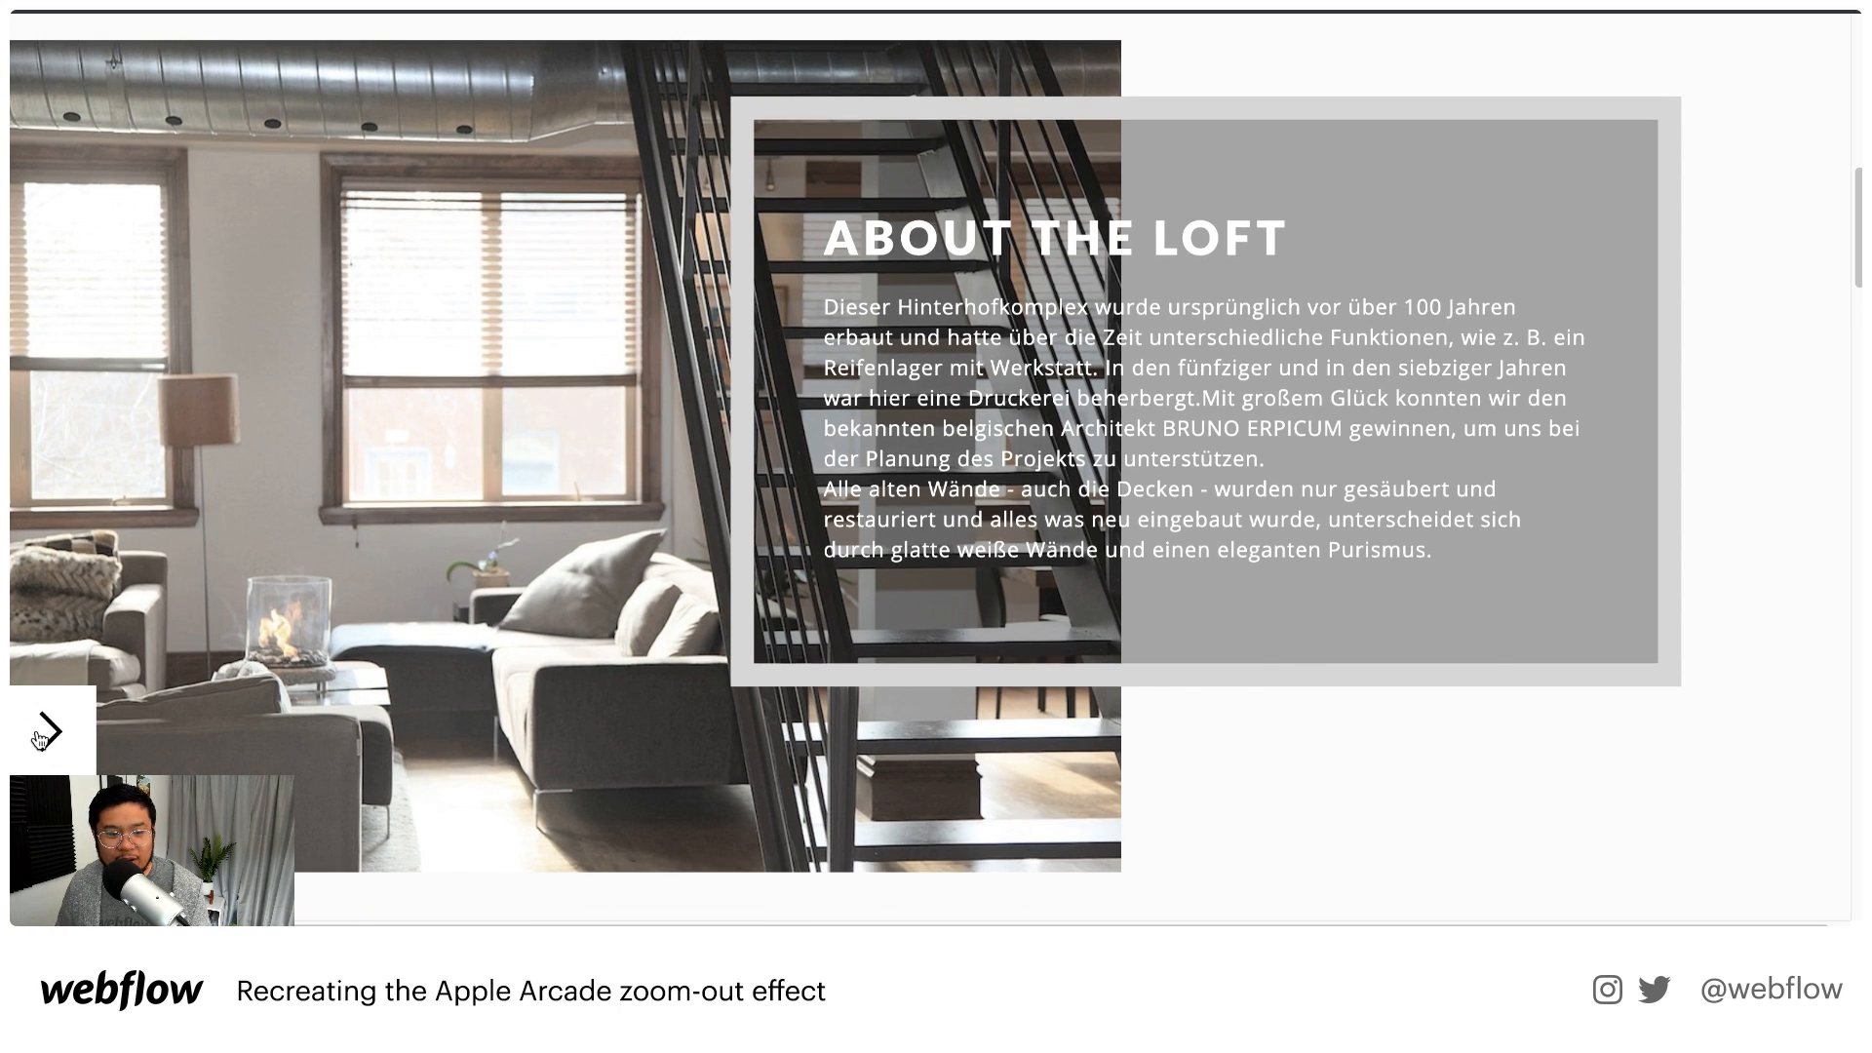
pyautogui.scroll(5, 317, 448)
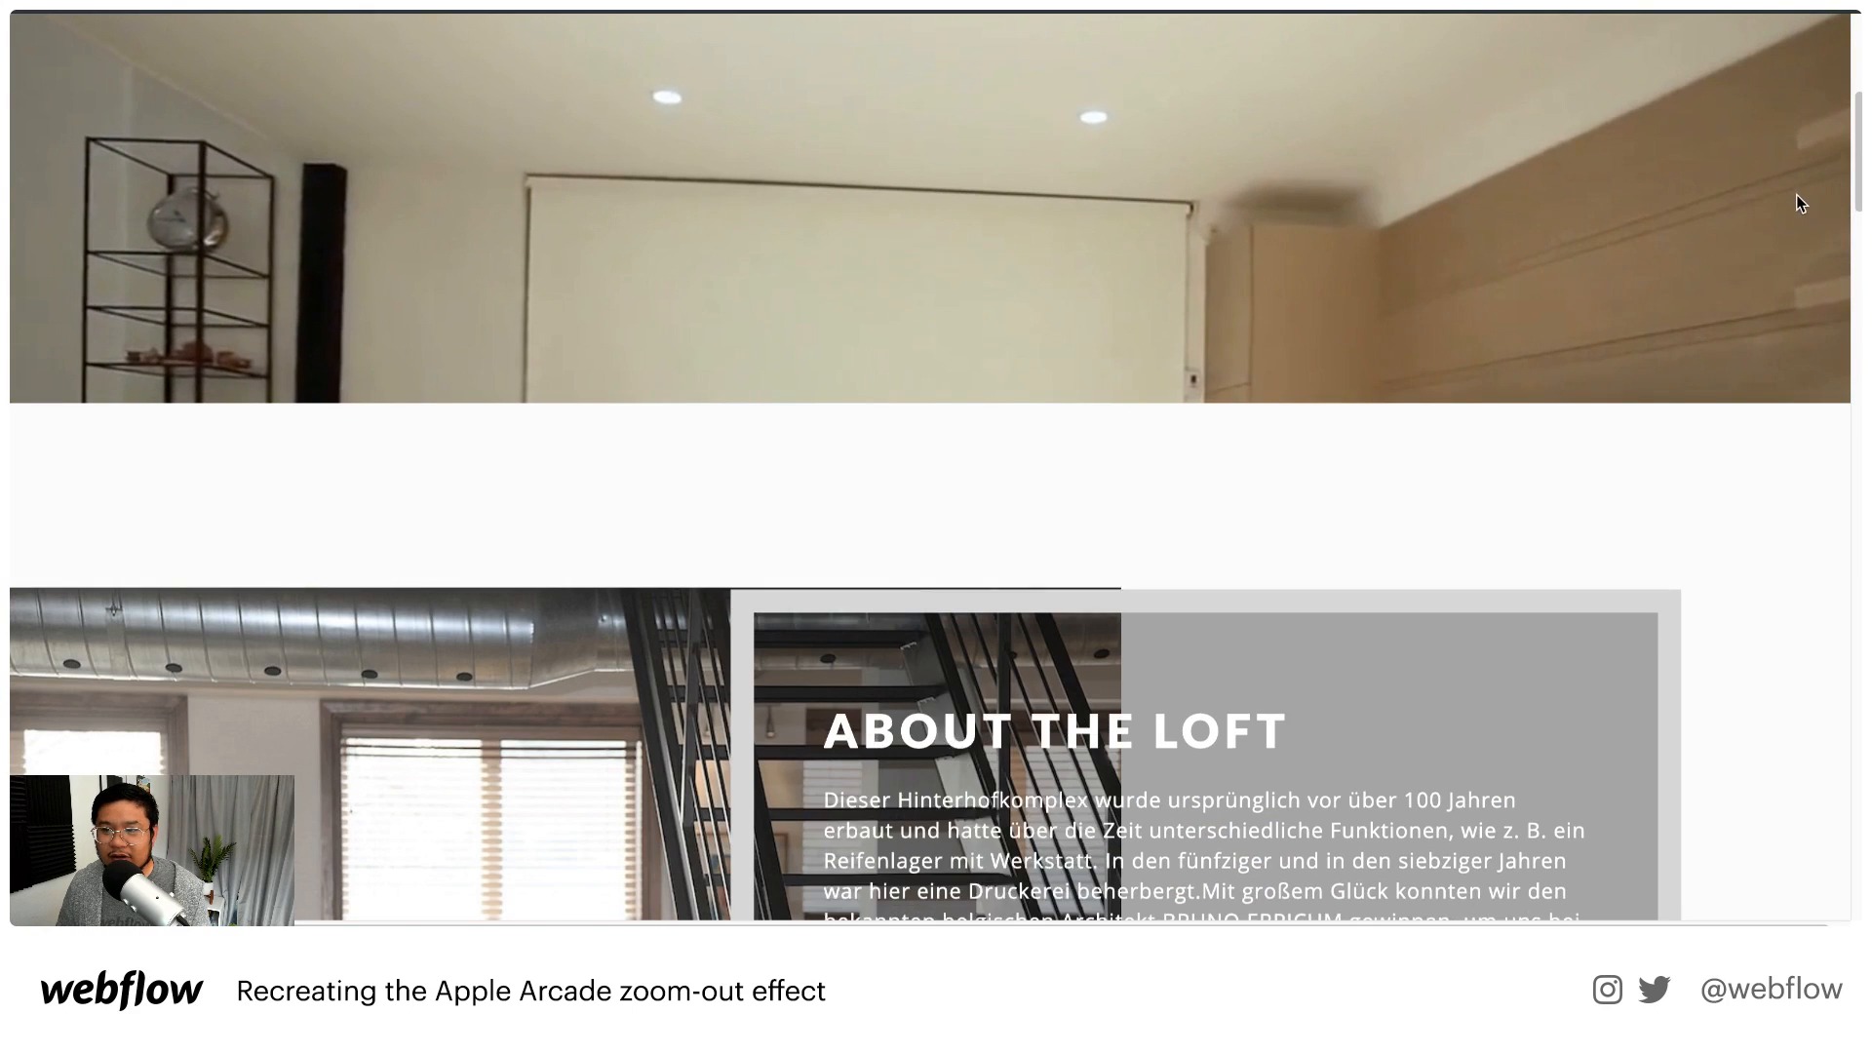
pyautogui.moveTo(1858, 155); pyautogui.dragTo(1839, 205)
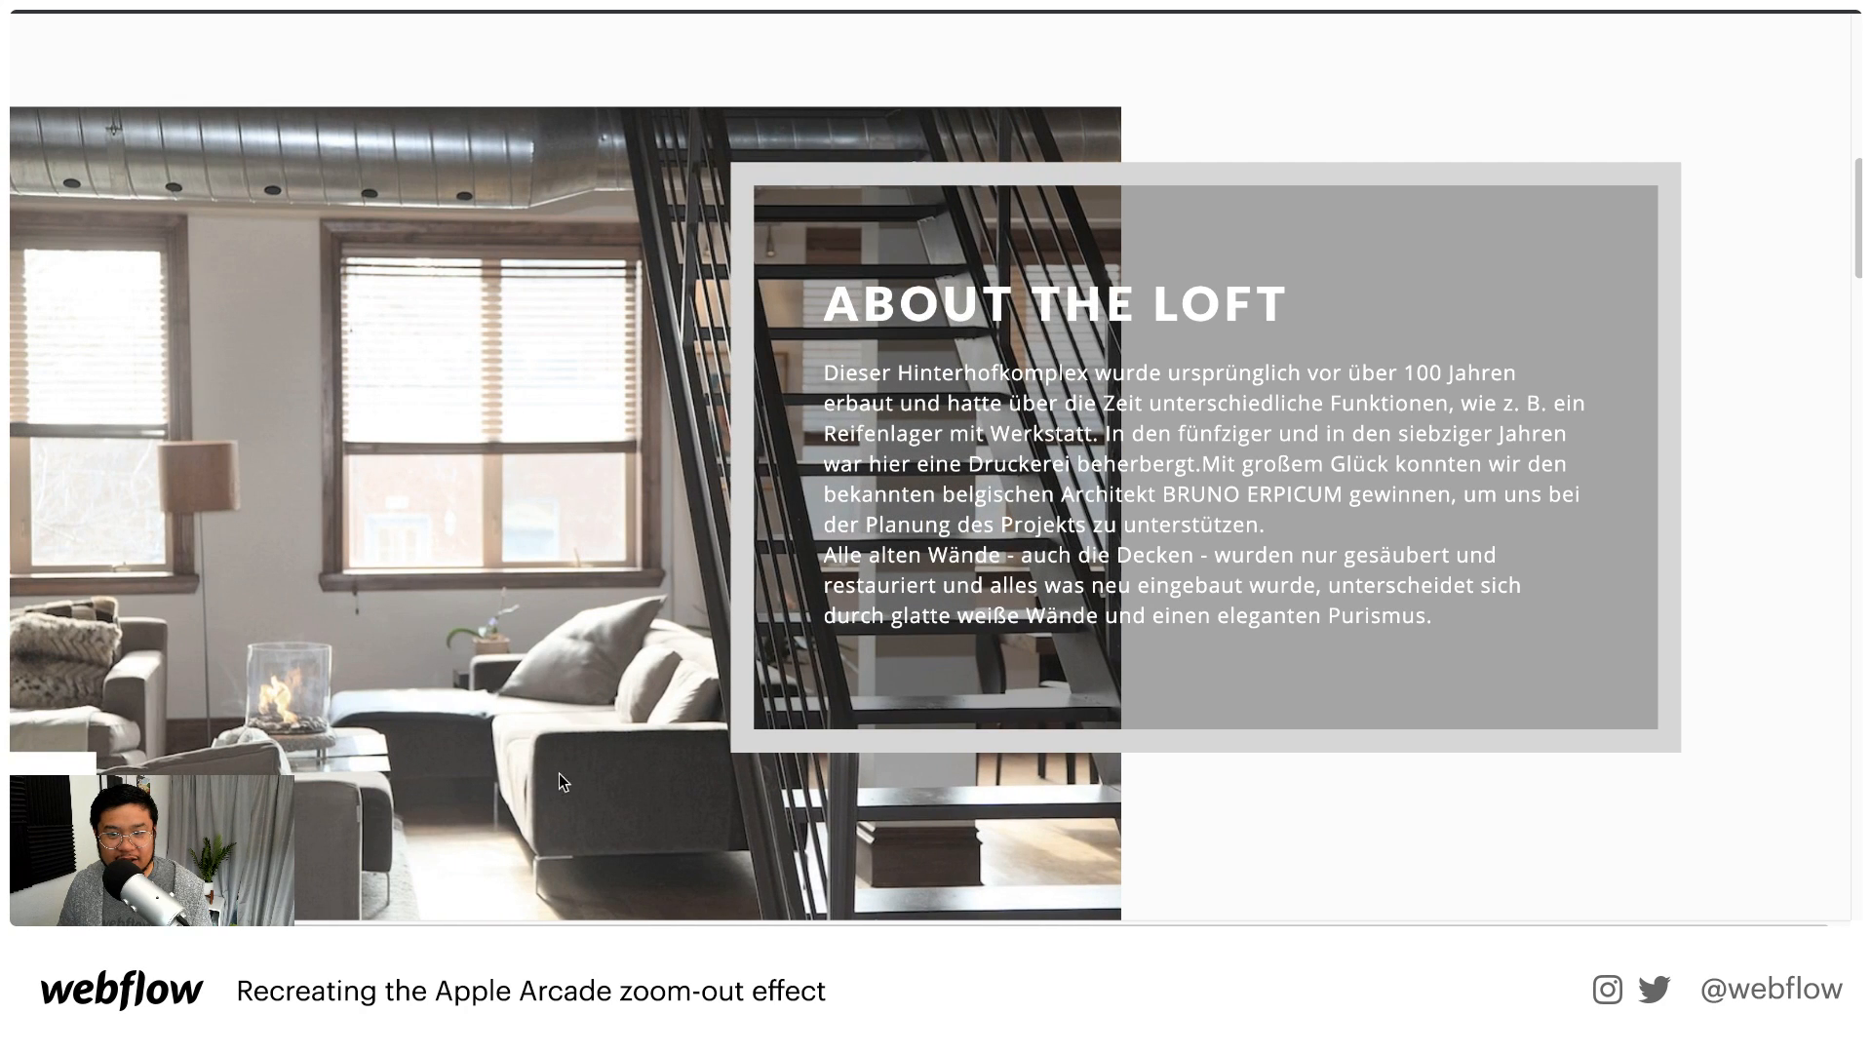
# Examine the layout and spacing of the Secret Loft services grid, the Co-Working im Loft 44 section and the Gallery section
pyautogui.scroll(-10, 723, 764)
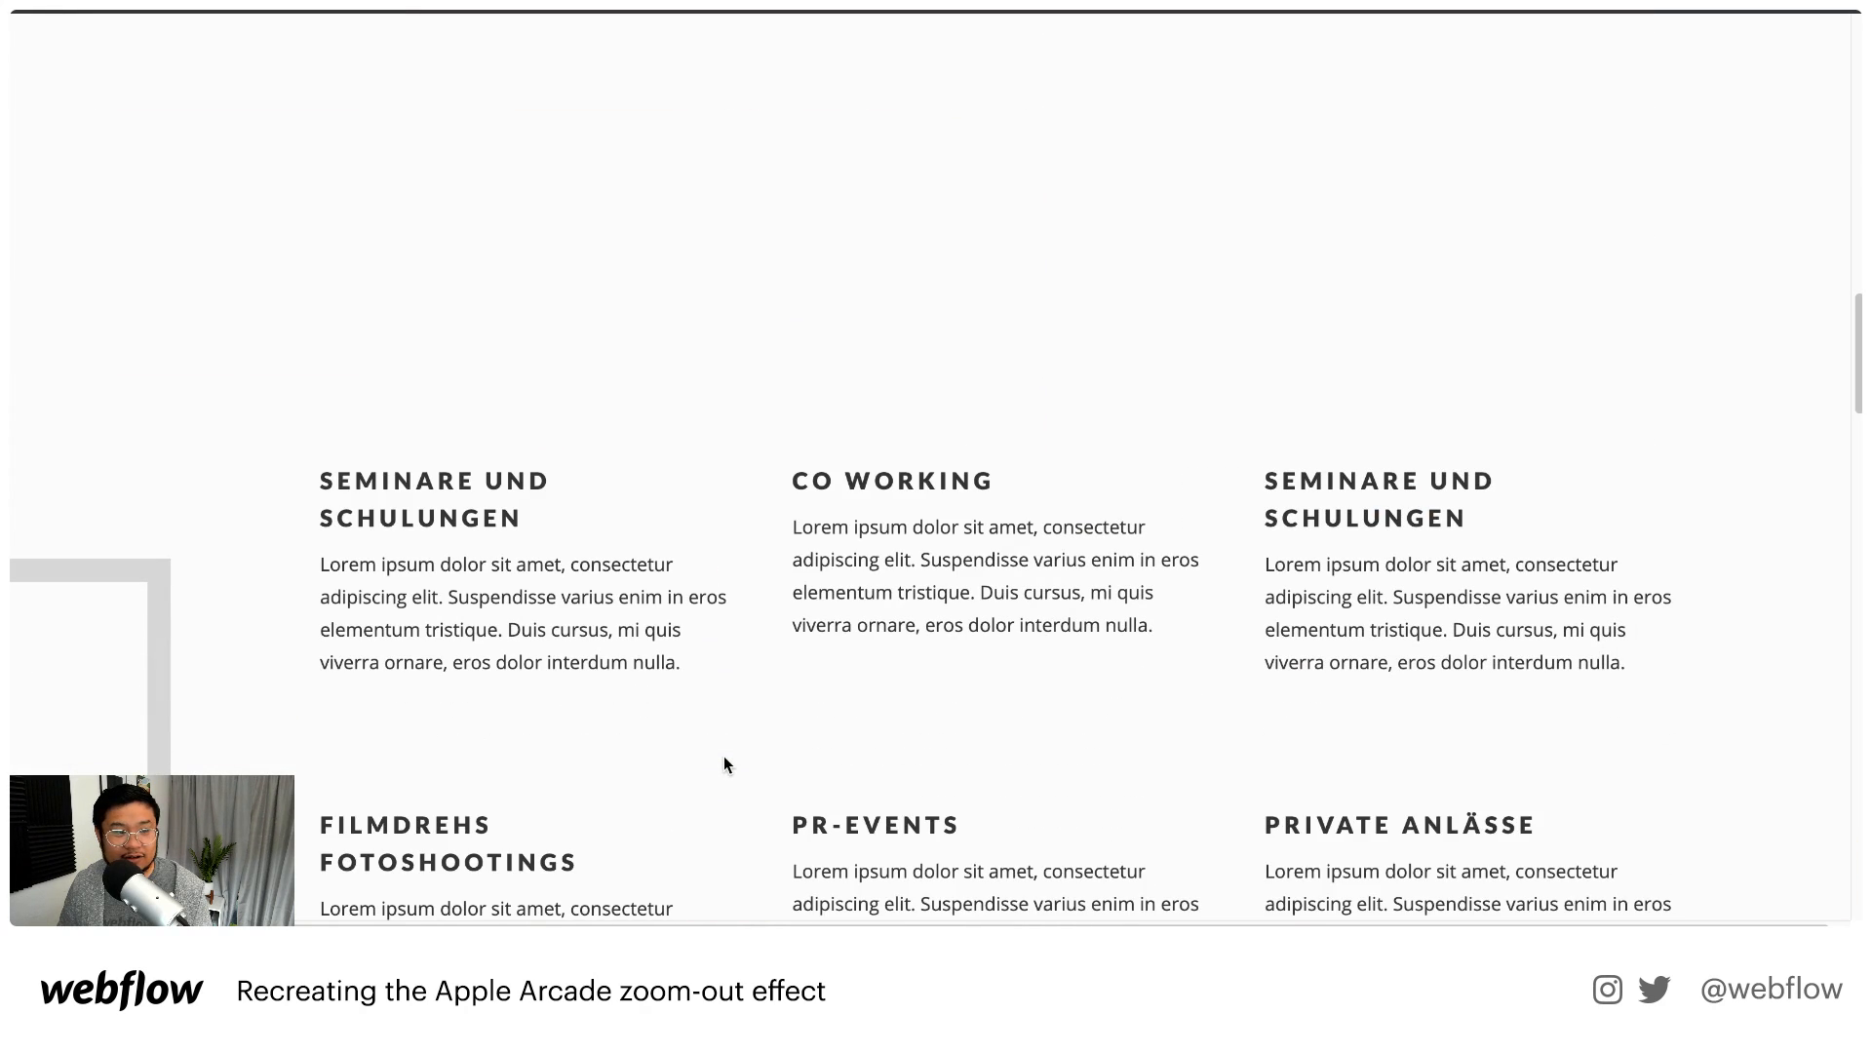
pyautogui.scroll(-1, 724, 764)
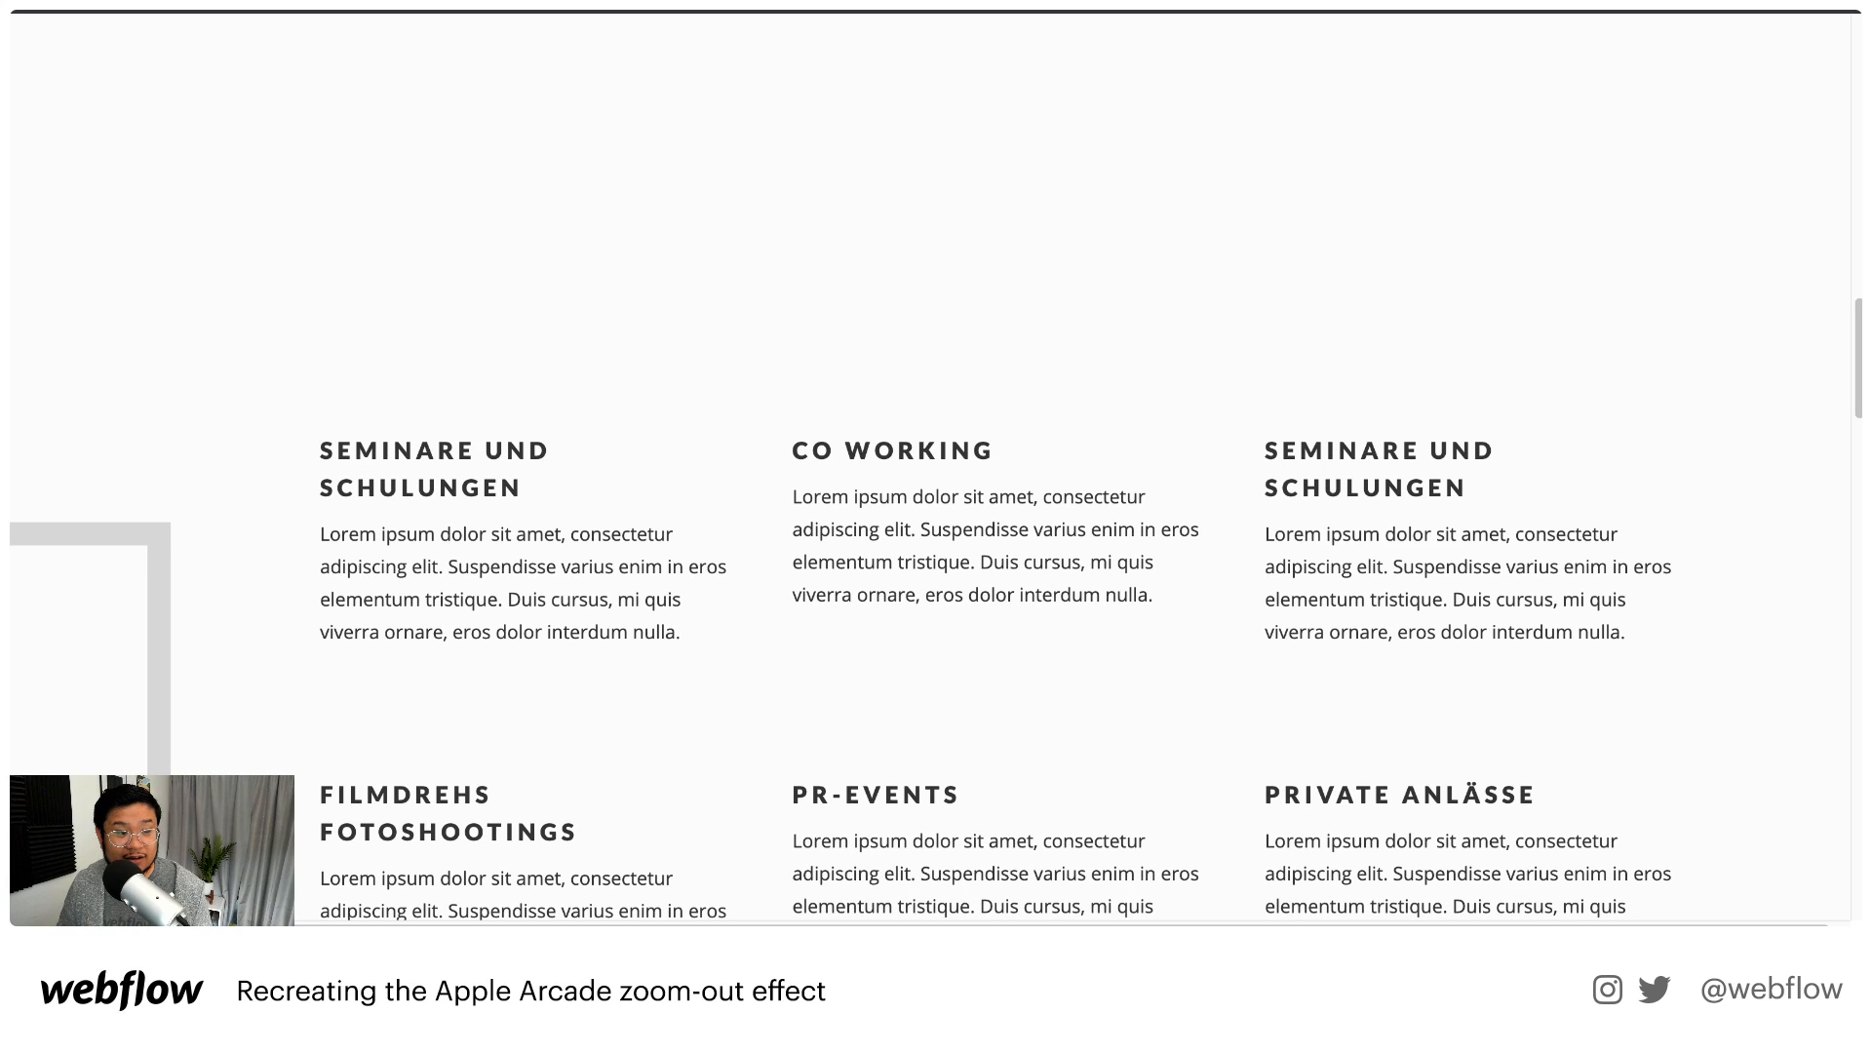
pyautogui.scroll(-5, 473, 606)
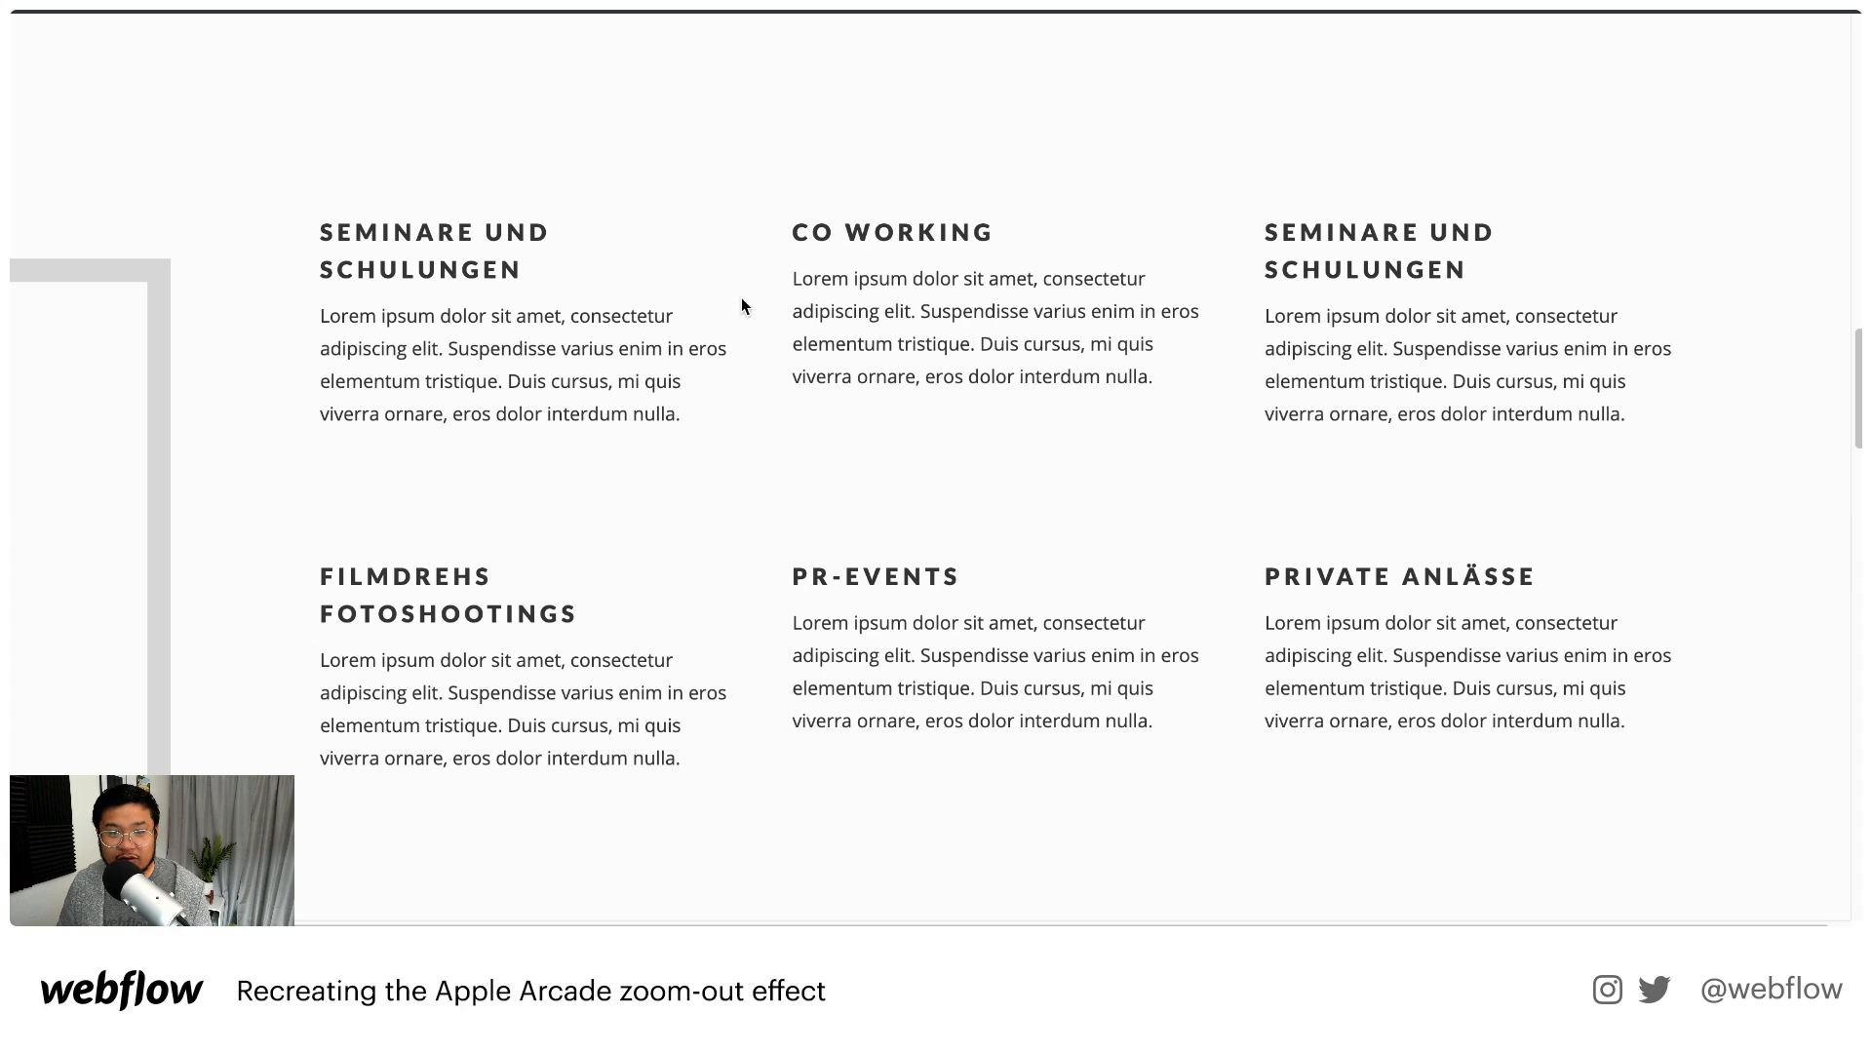
pyautogui.scroll(-12, 428, 512)
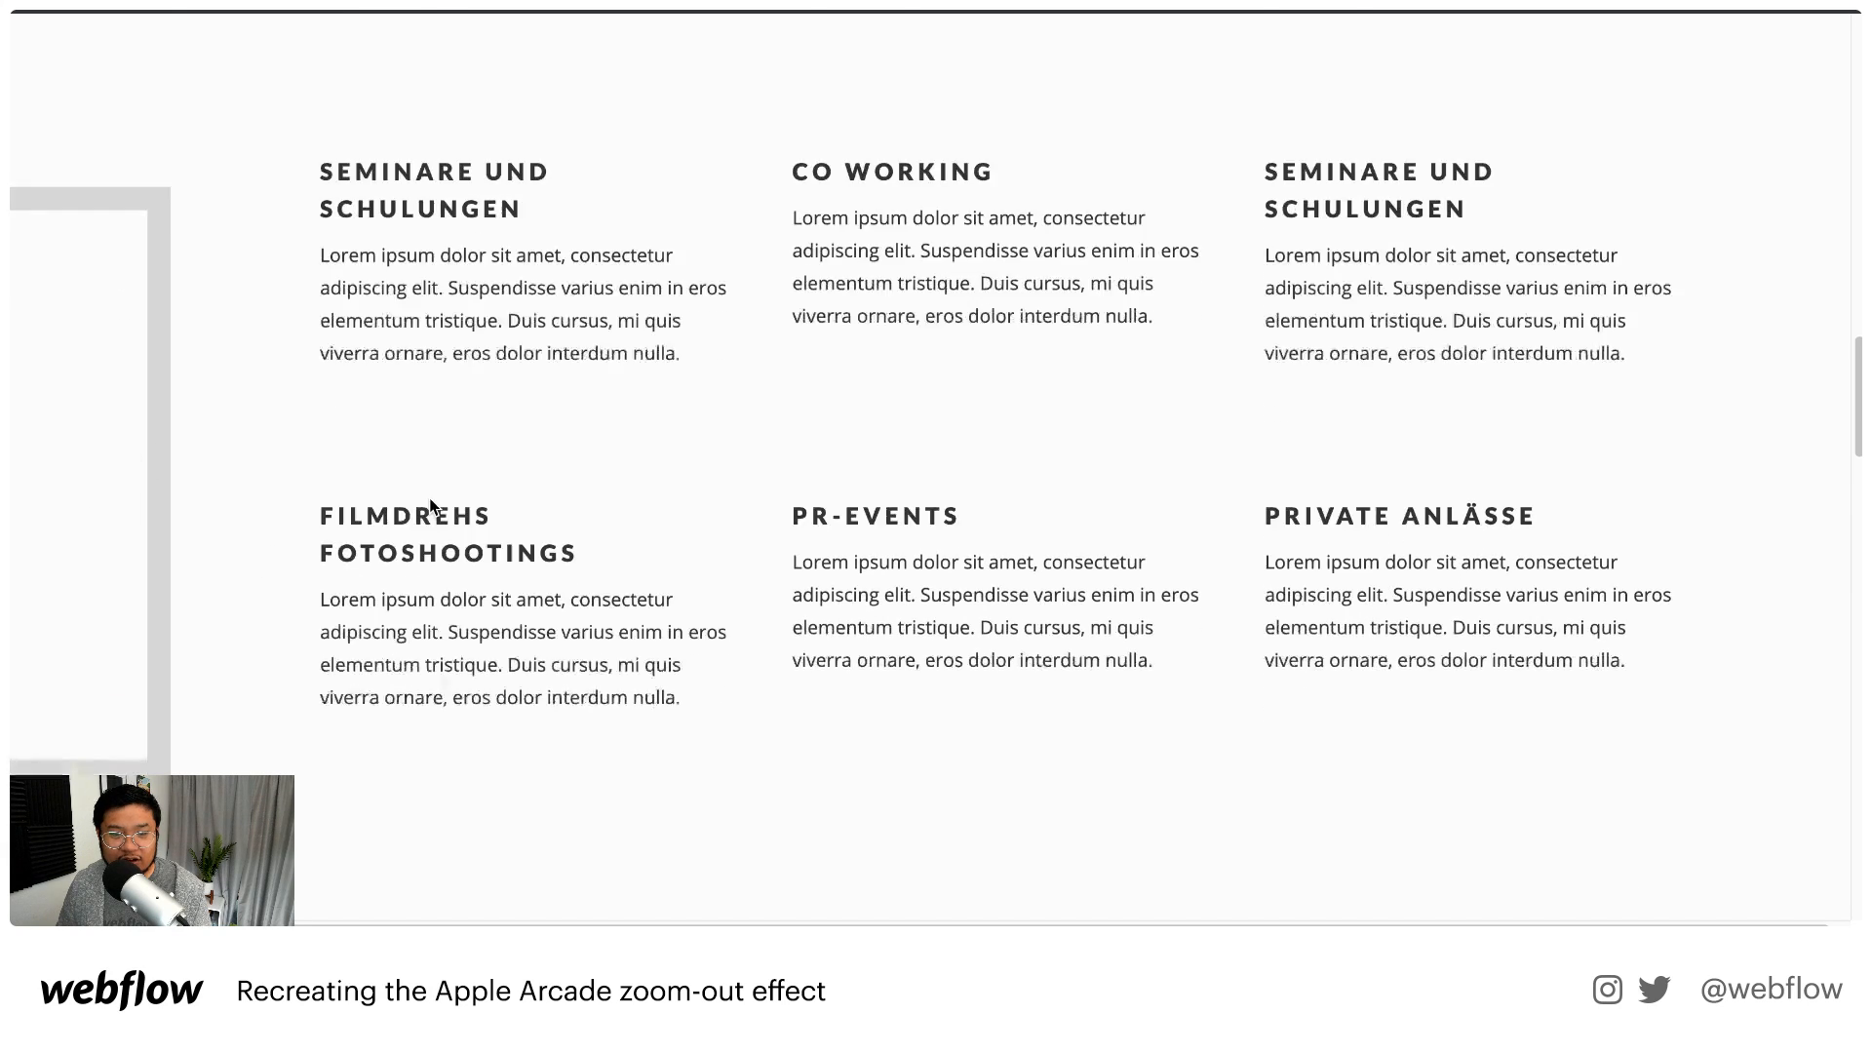
pyautogui.scroll(10, 426, 503)
pyautogui.scroll(8, 426, 503)
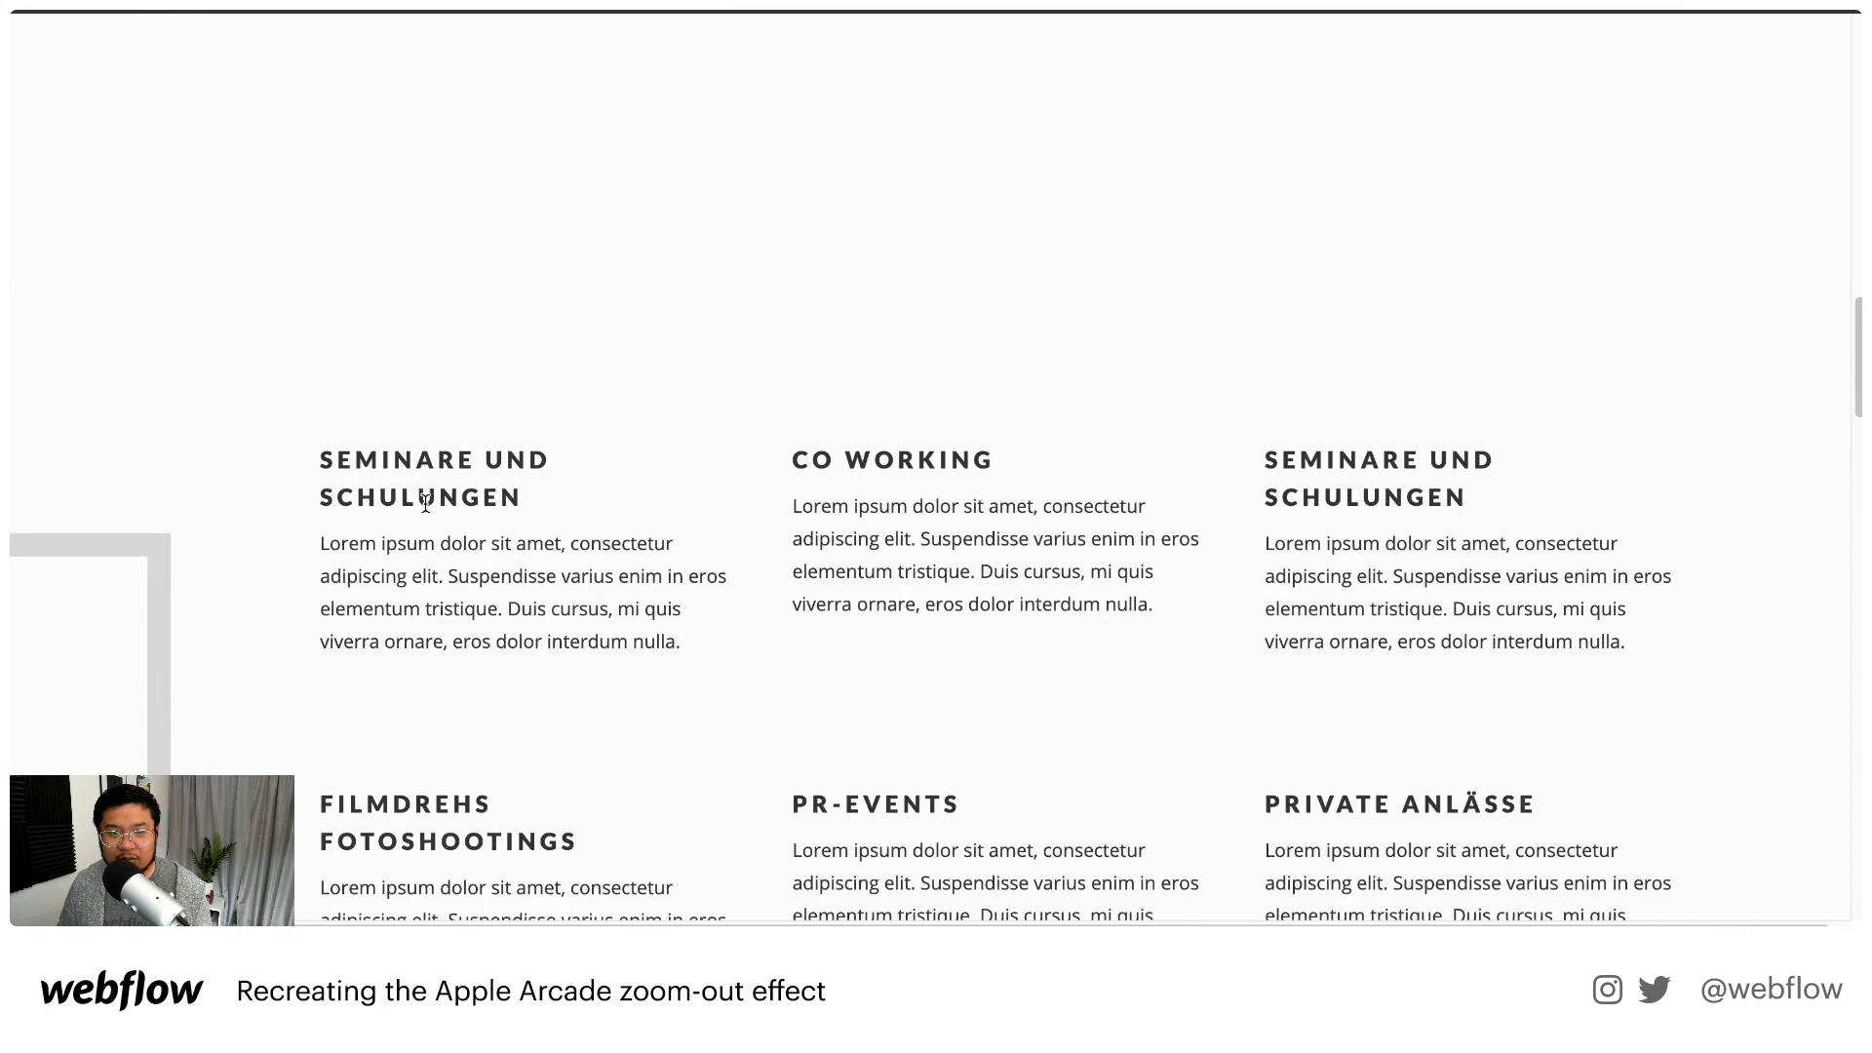
pyautogui.scroll(-13, 426, 507)
pyautogui.scroll(-8, 425, 503)
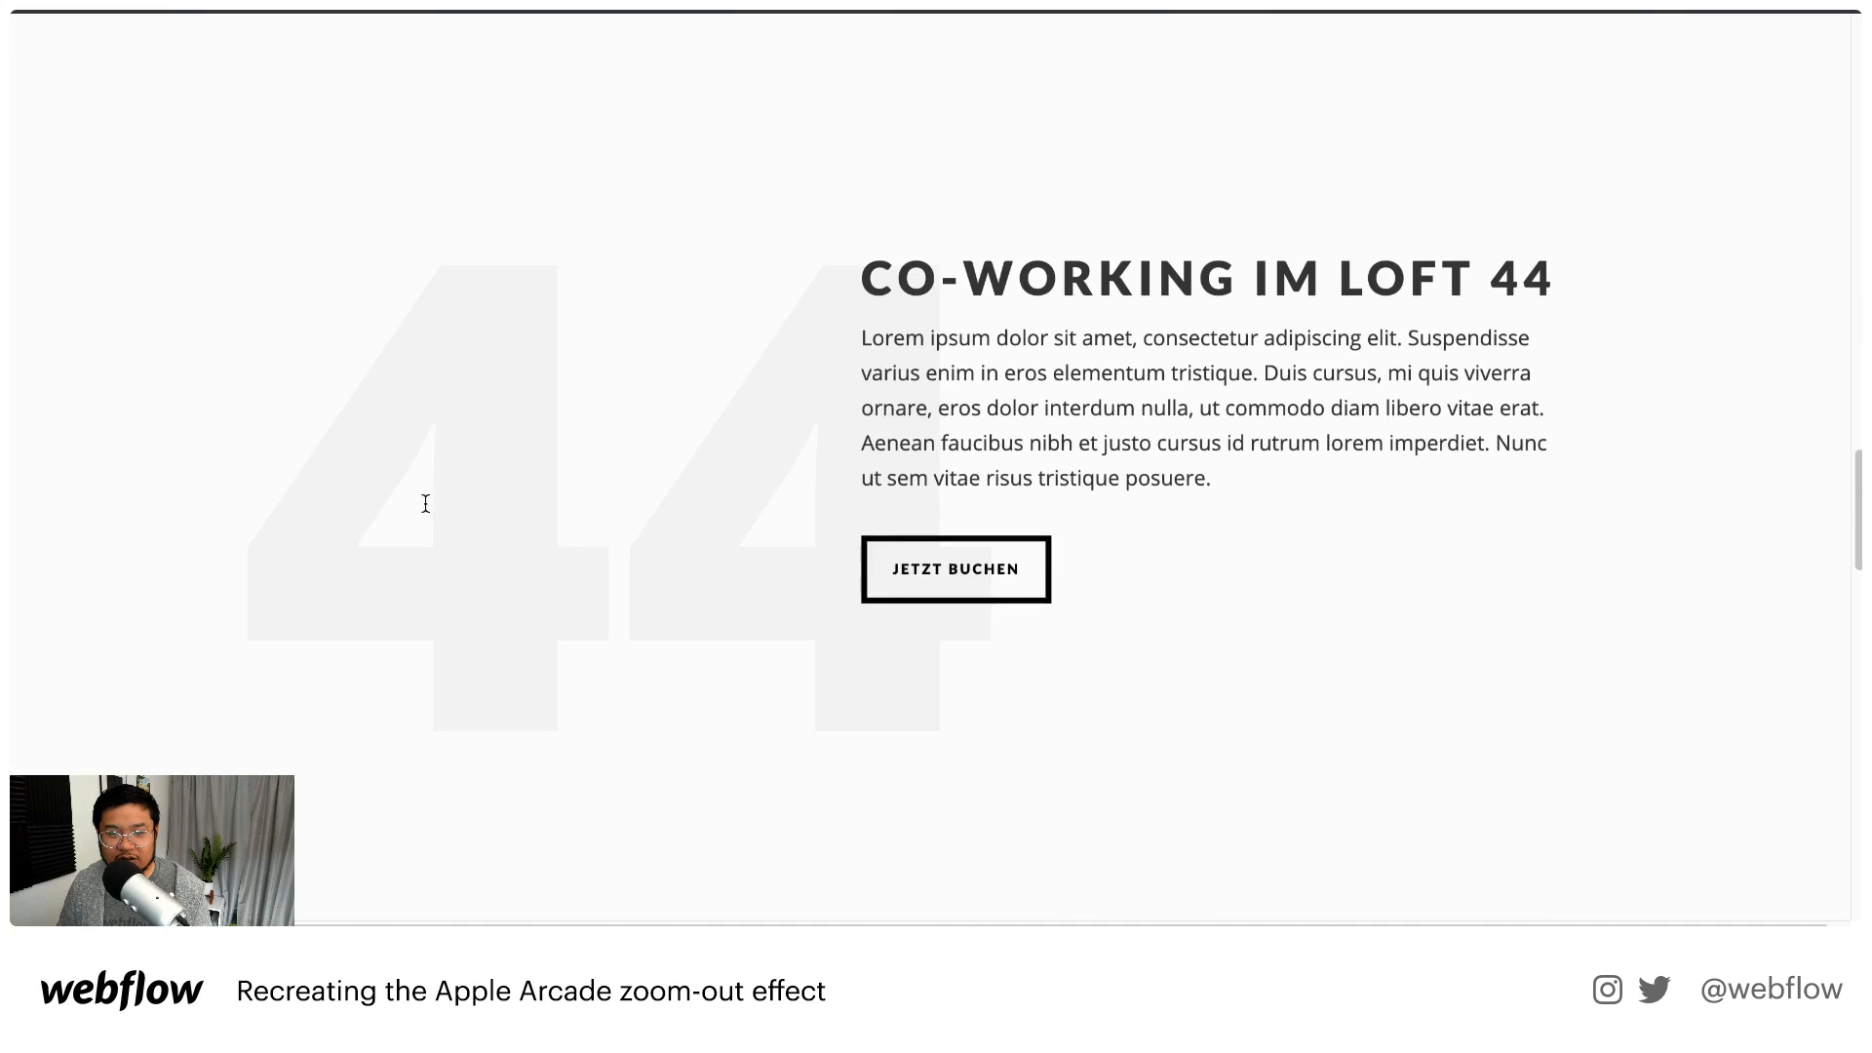
pyautogui.scroll(10, 425, 503)
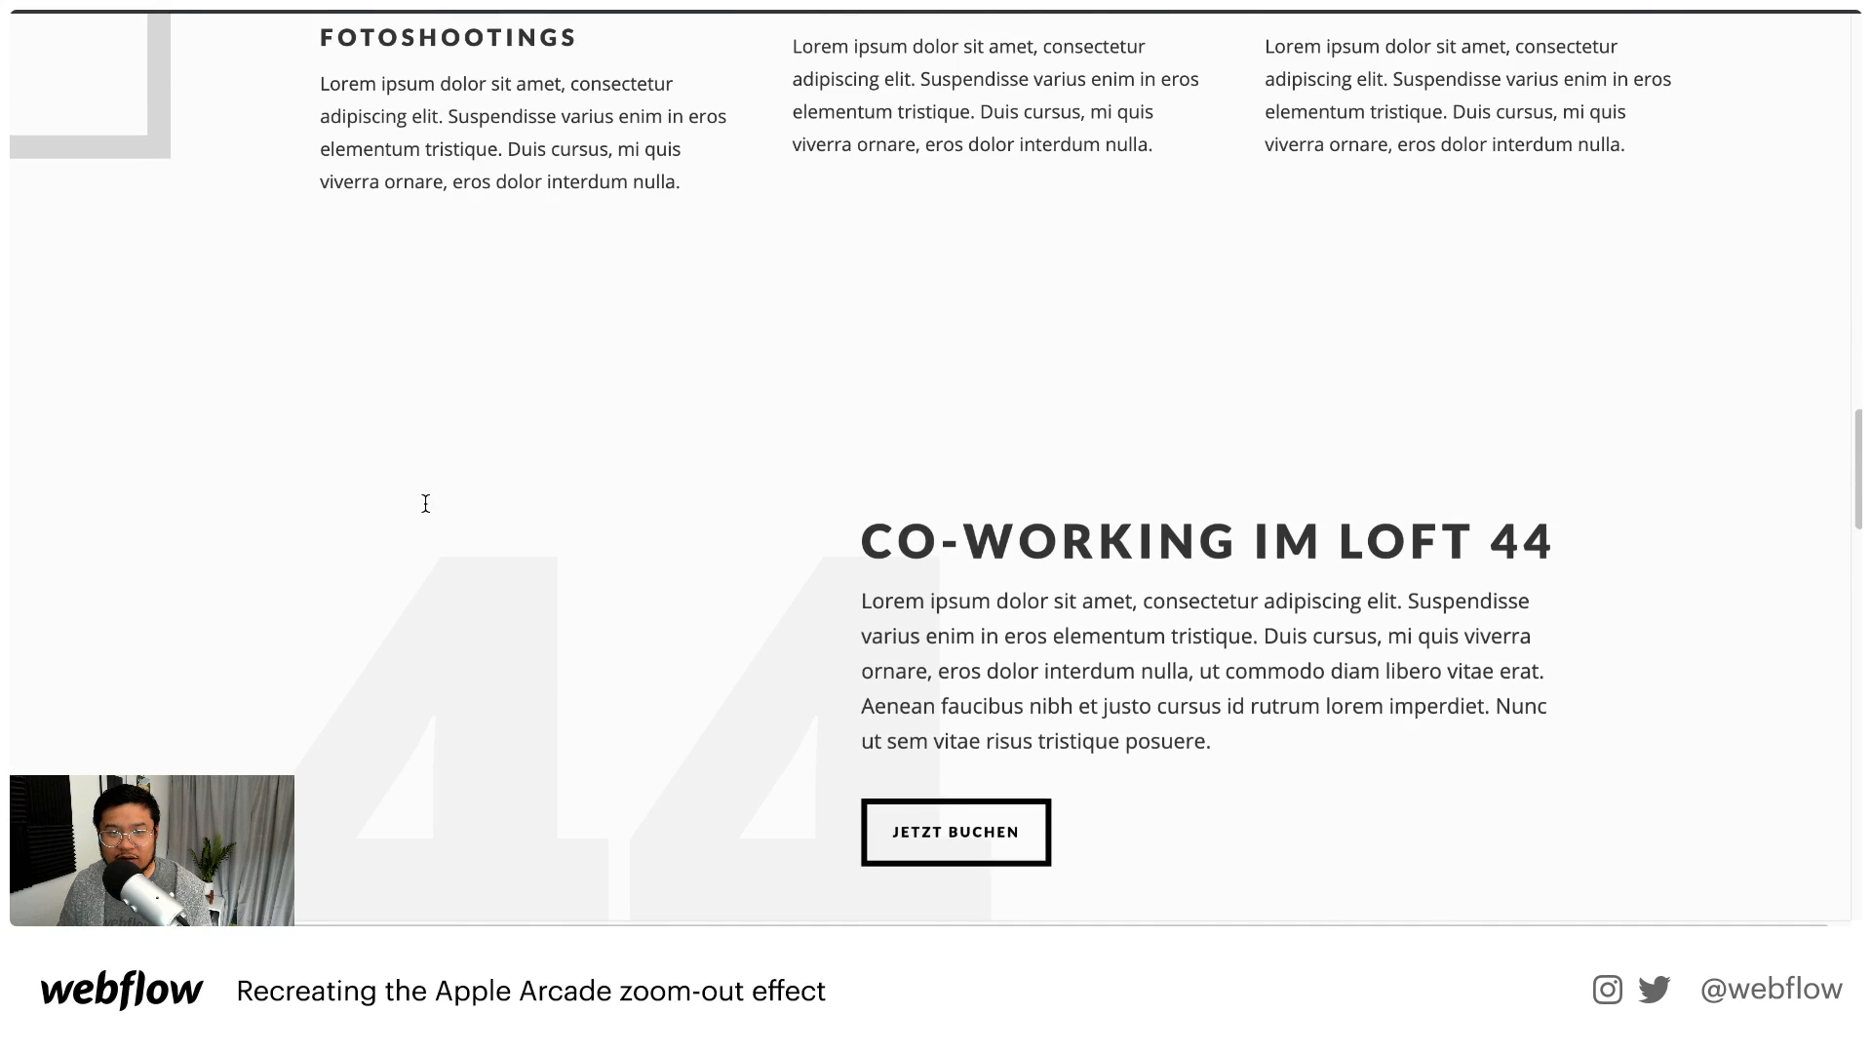
pyautogui.scroll(18, 426, 507)
pyautogui.scroll(-12, 426, 511)
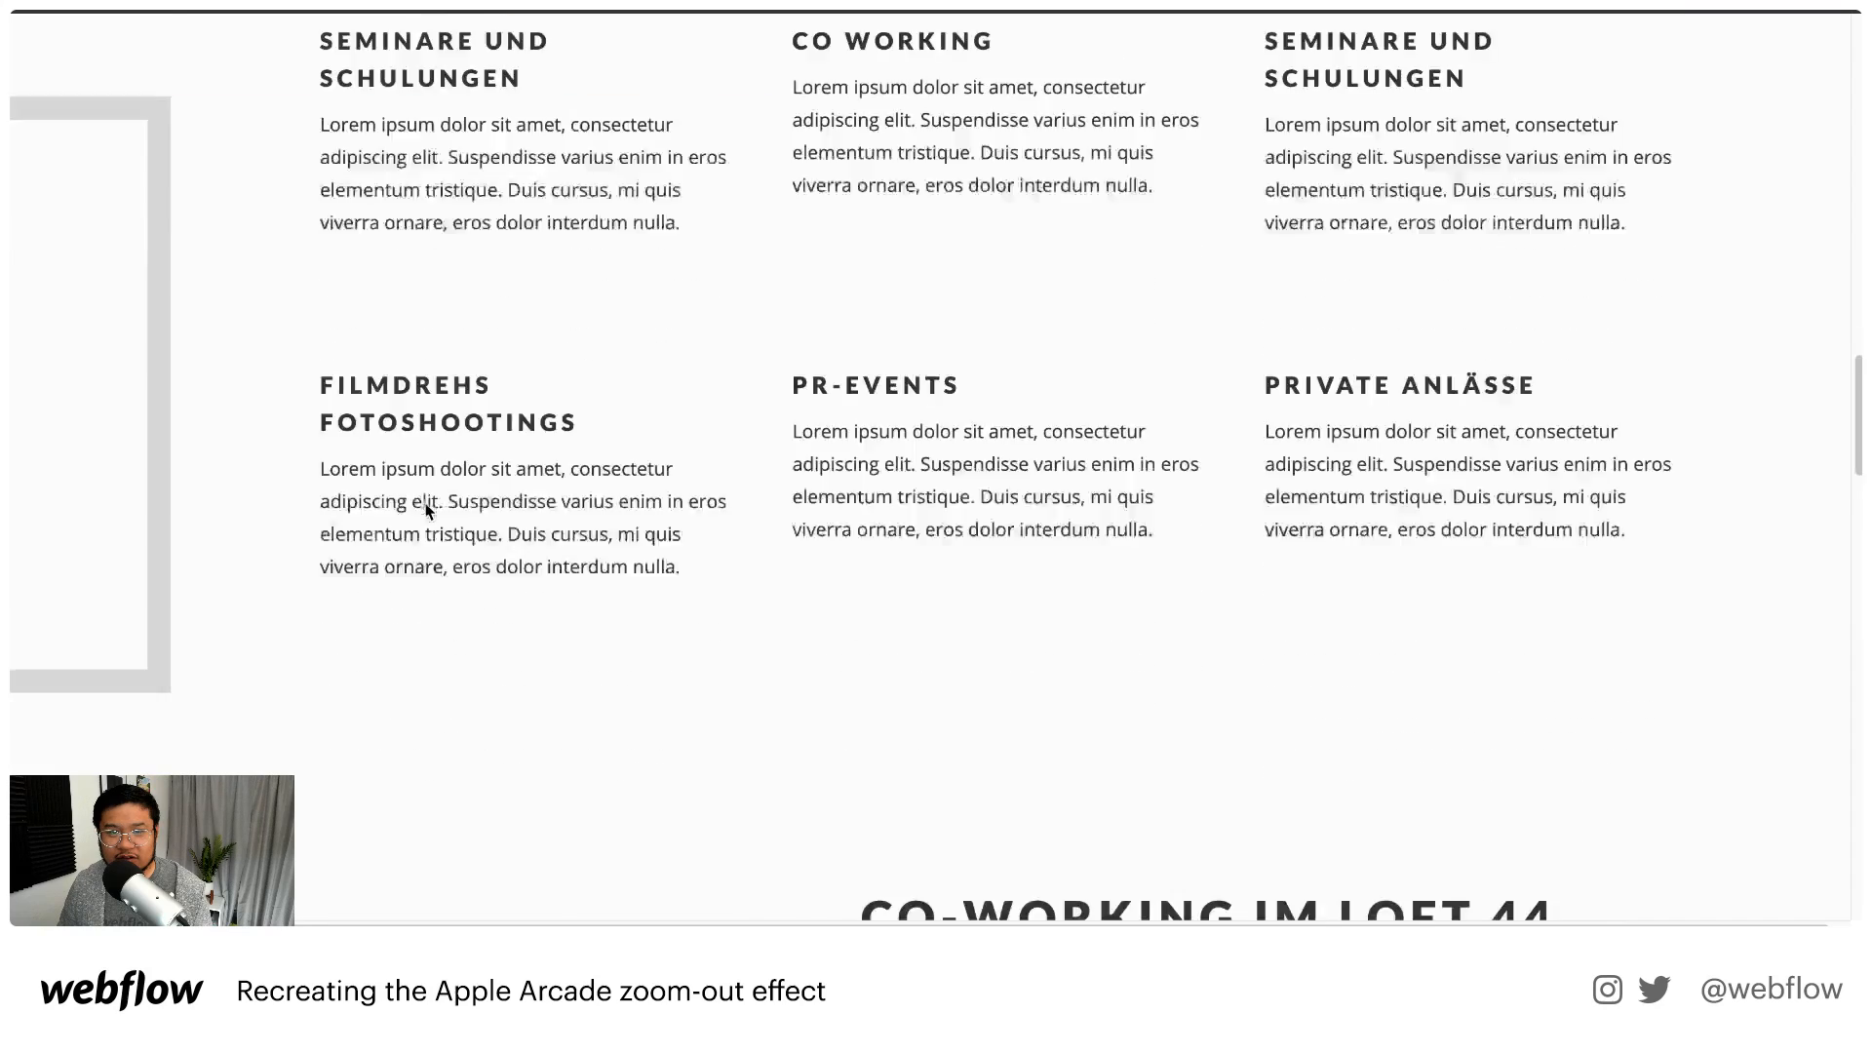
pyautogui.scroll(8, 425, 503)
pyautogui.scroll(-12, 425, 503)
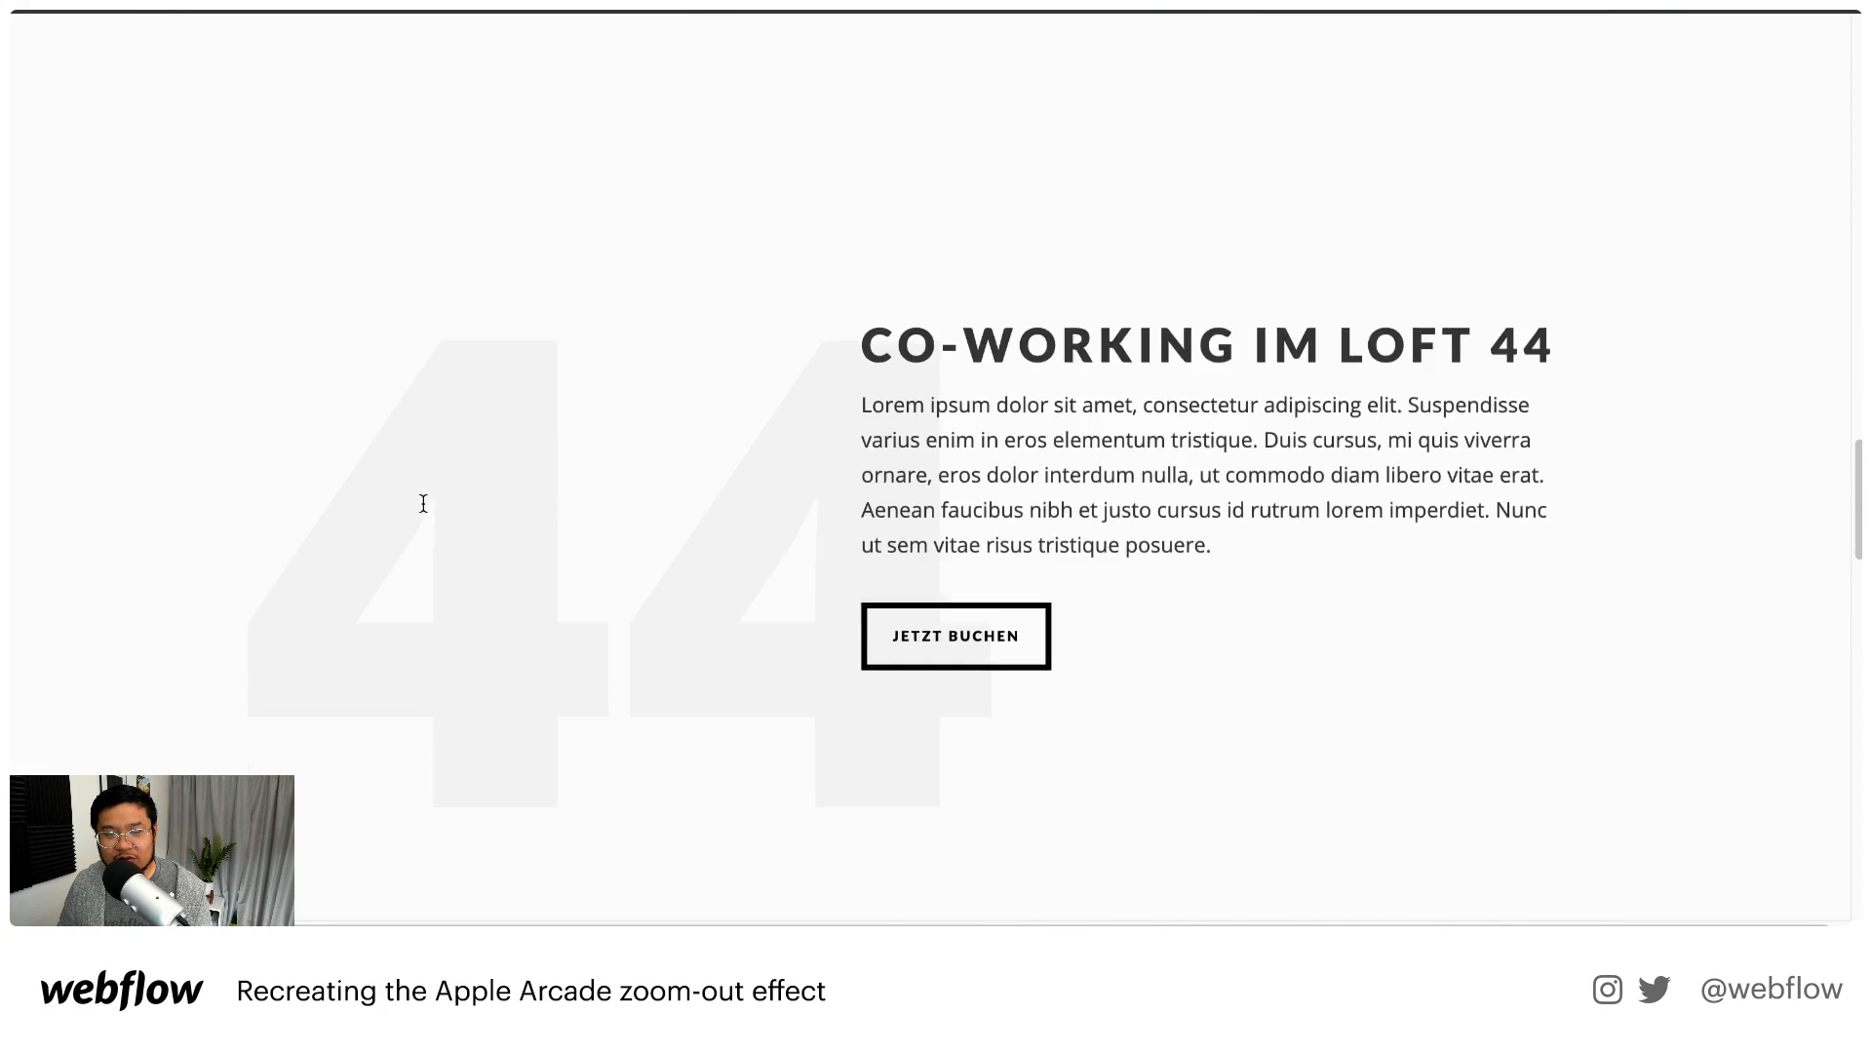
pyautogui.scroll(-1, 424, 501)
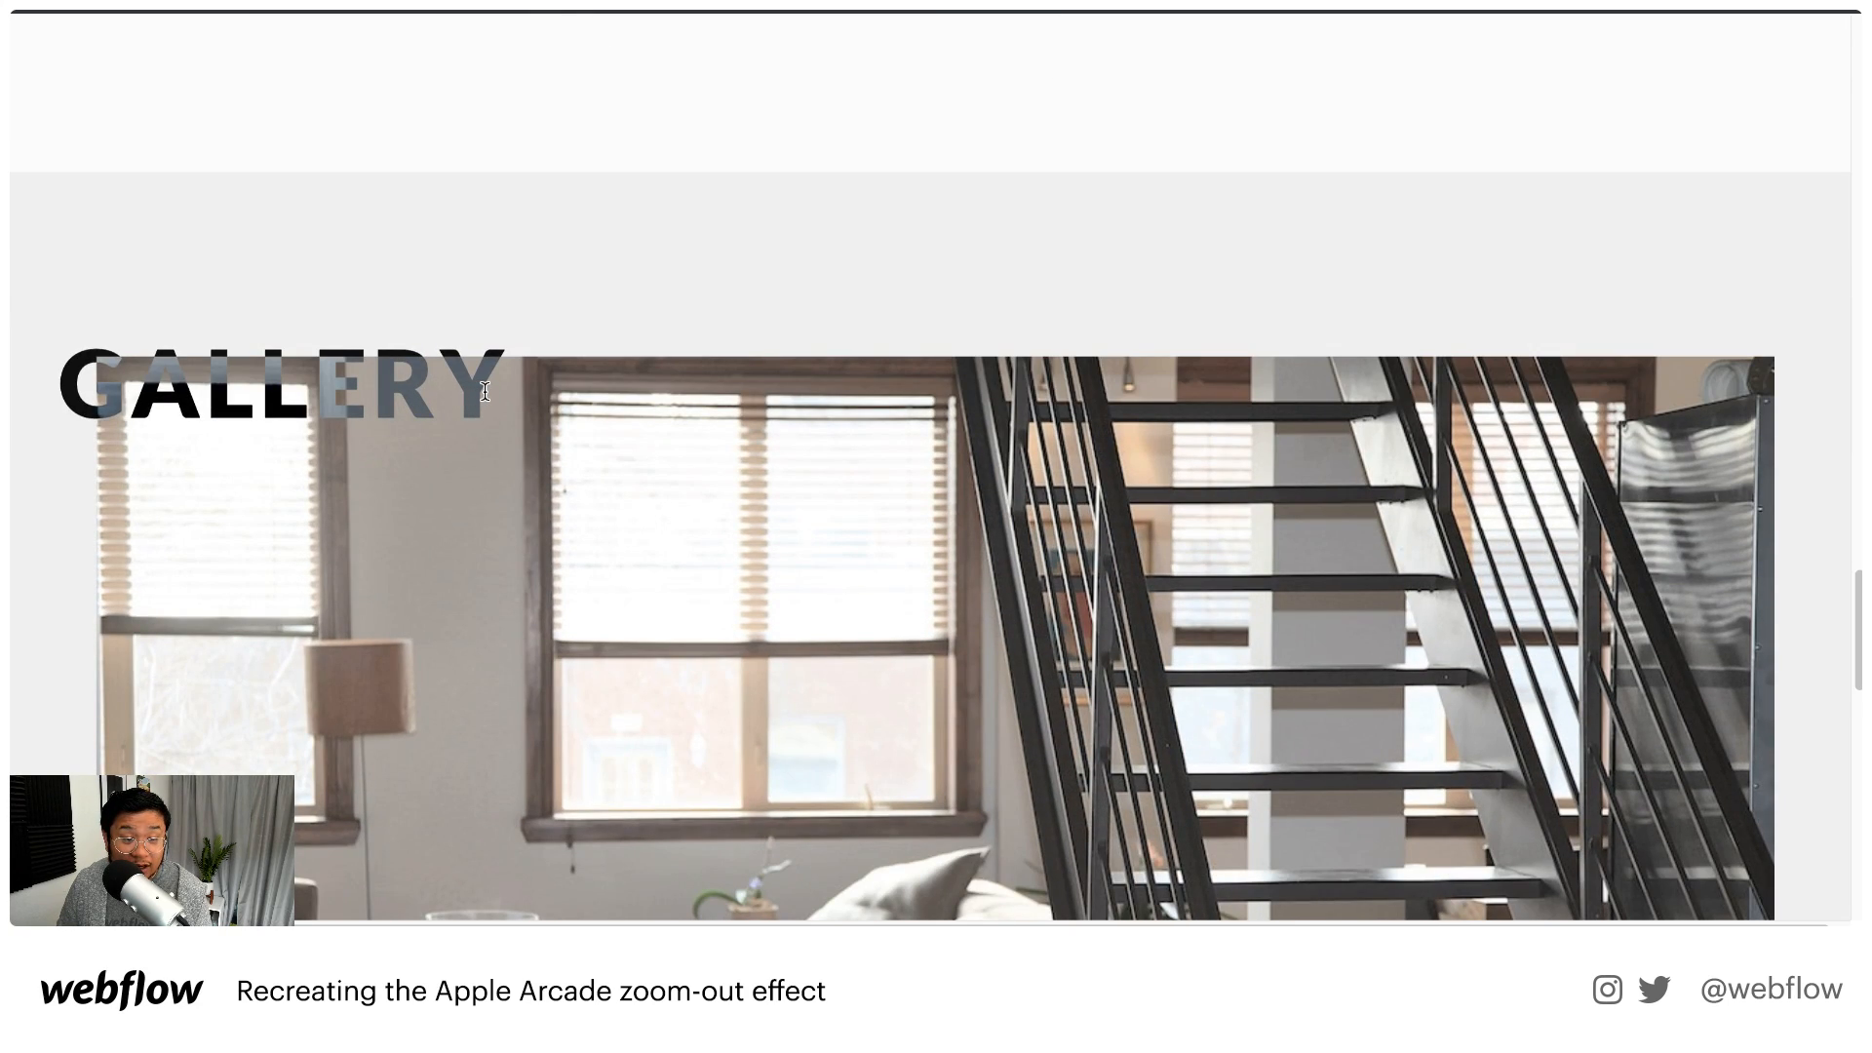
# Inspect the CSS rules of the Secret Loft Gallery headline and of the gallery-loft slider it overlaps
pyautogui.rightClick(88, 376)
pyautogui.click(187, 501)
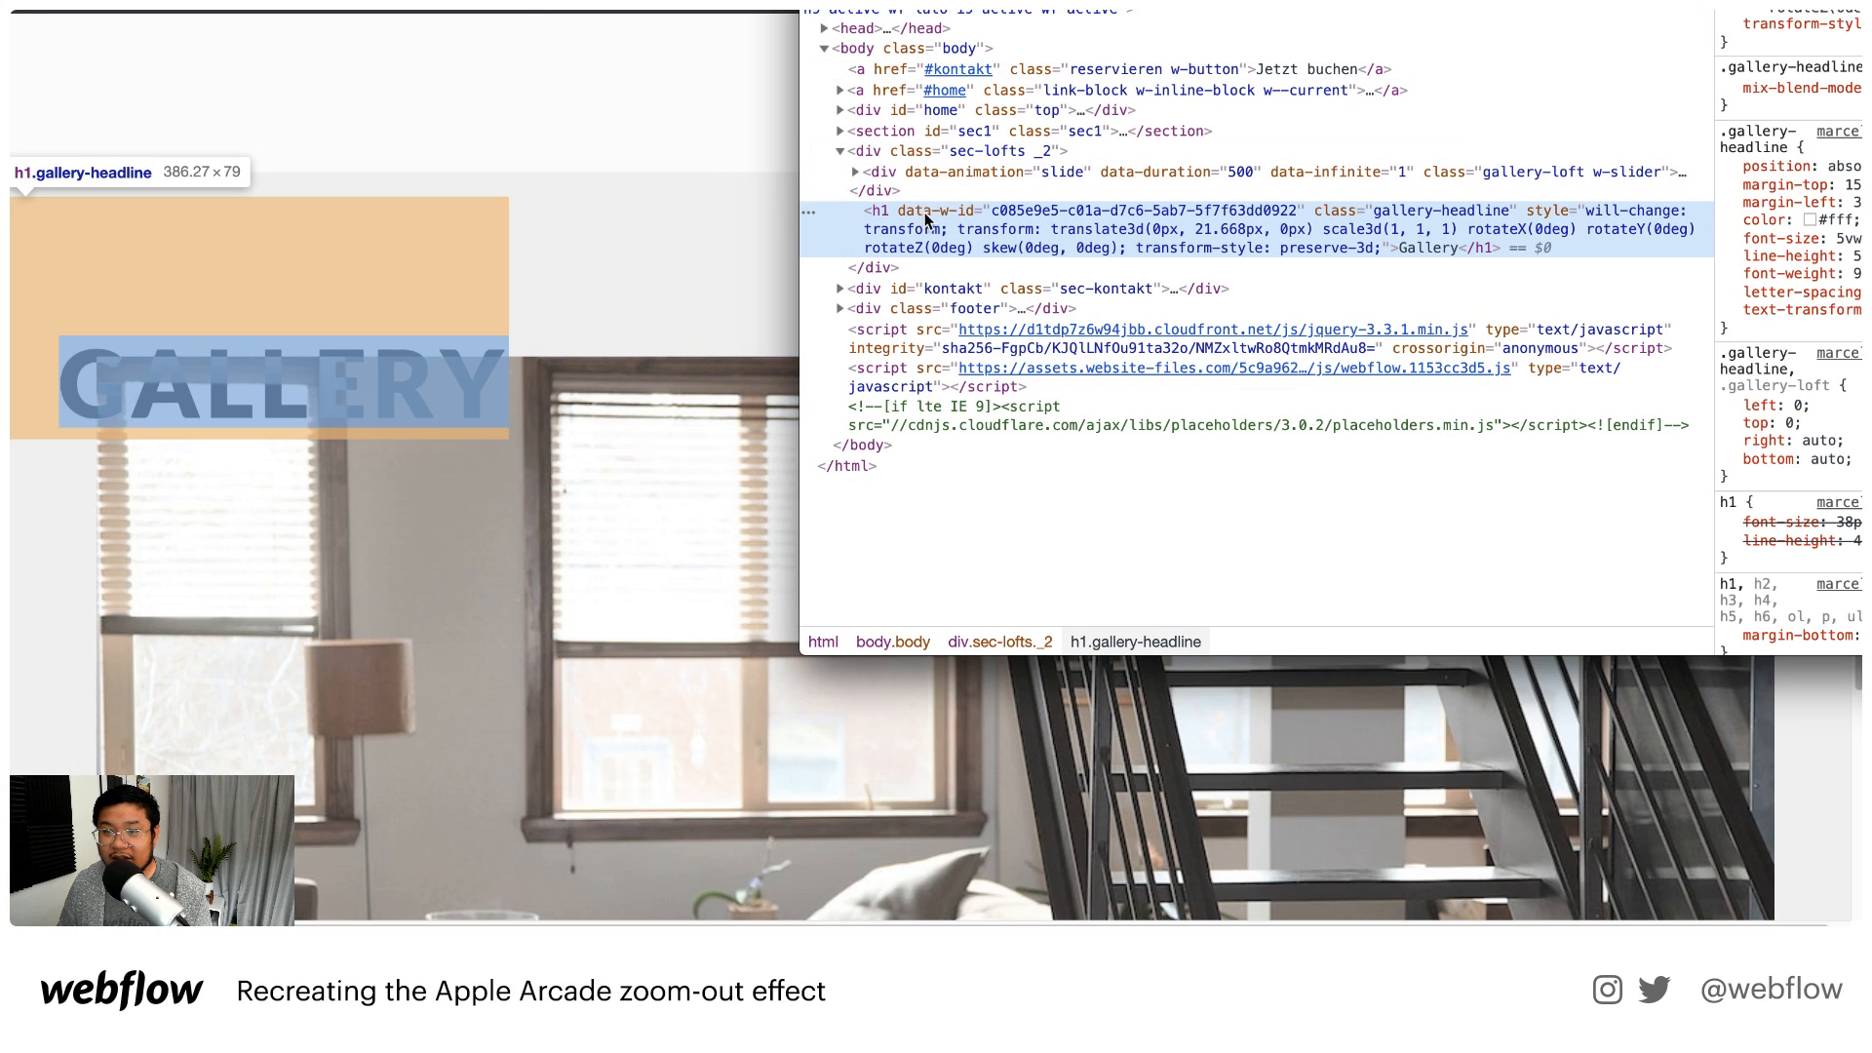
pyautogui.moveTo(1302, 5); pyautogui.dragTo(975, 146)
pyautogui.scroll(-8, 1561, 448)
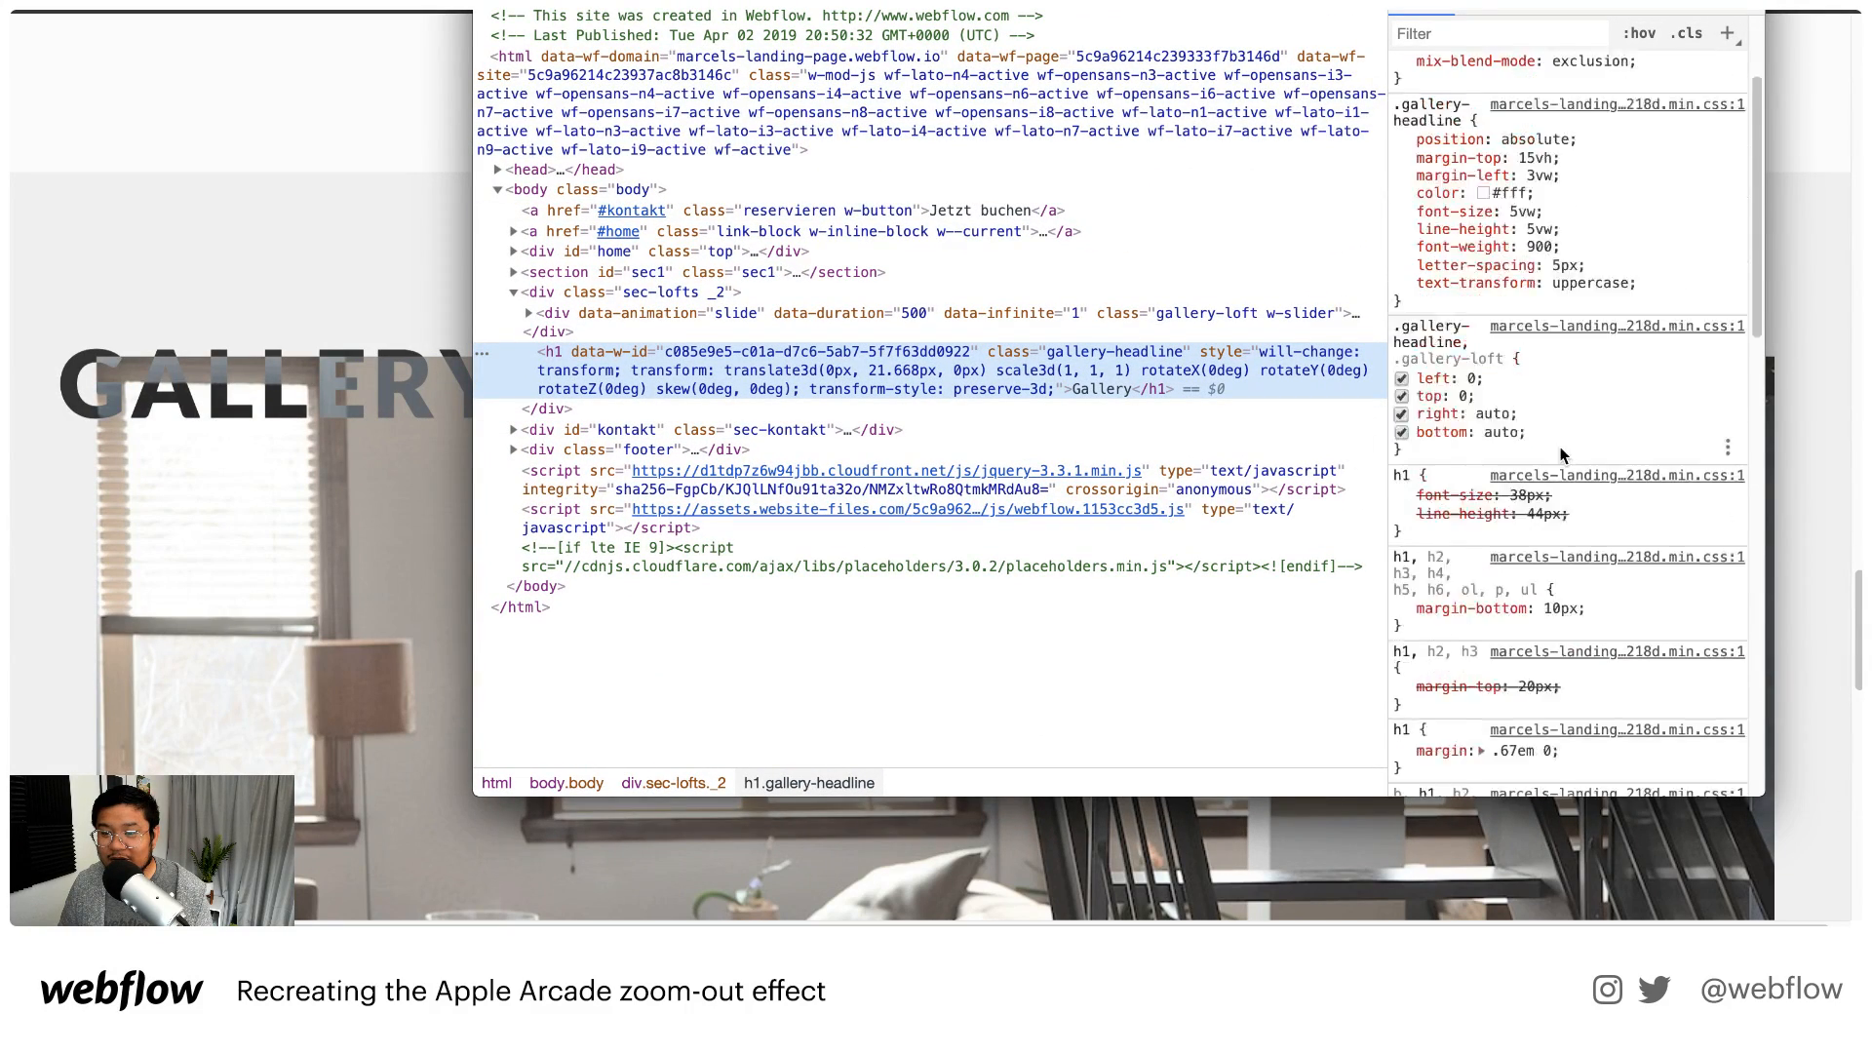
pyautogui.scroll(-10, 1560, 447)
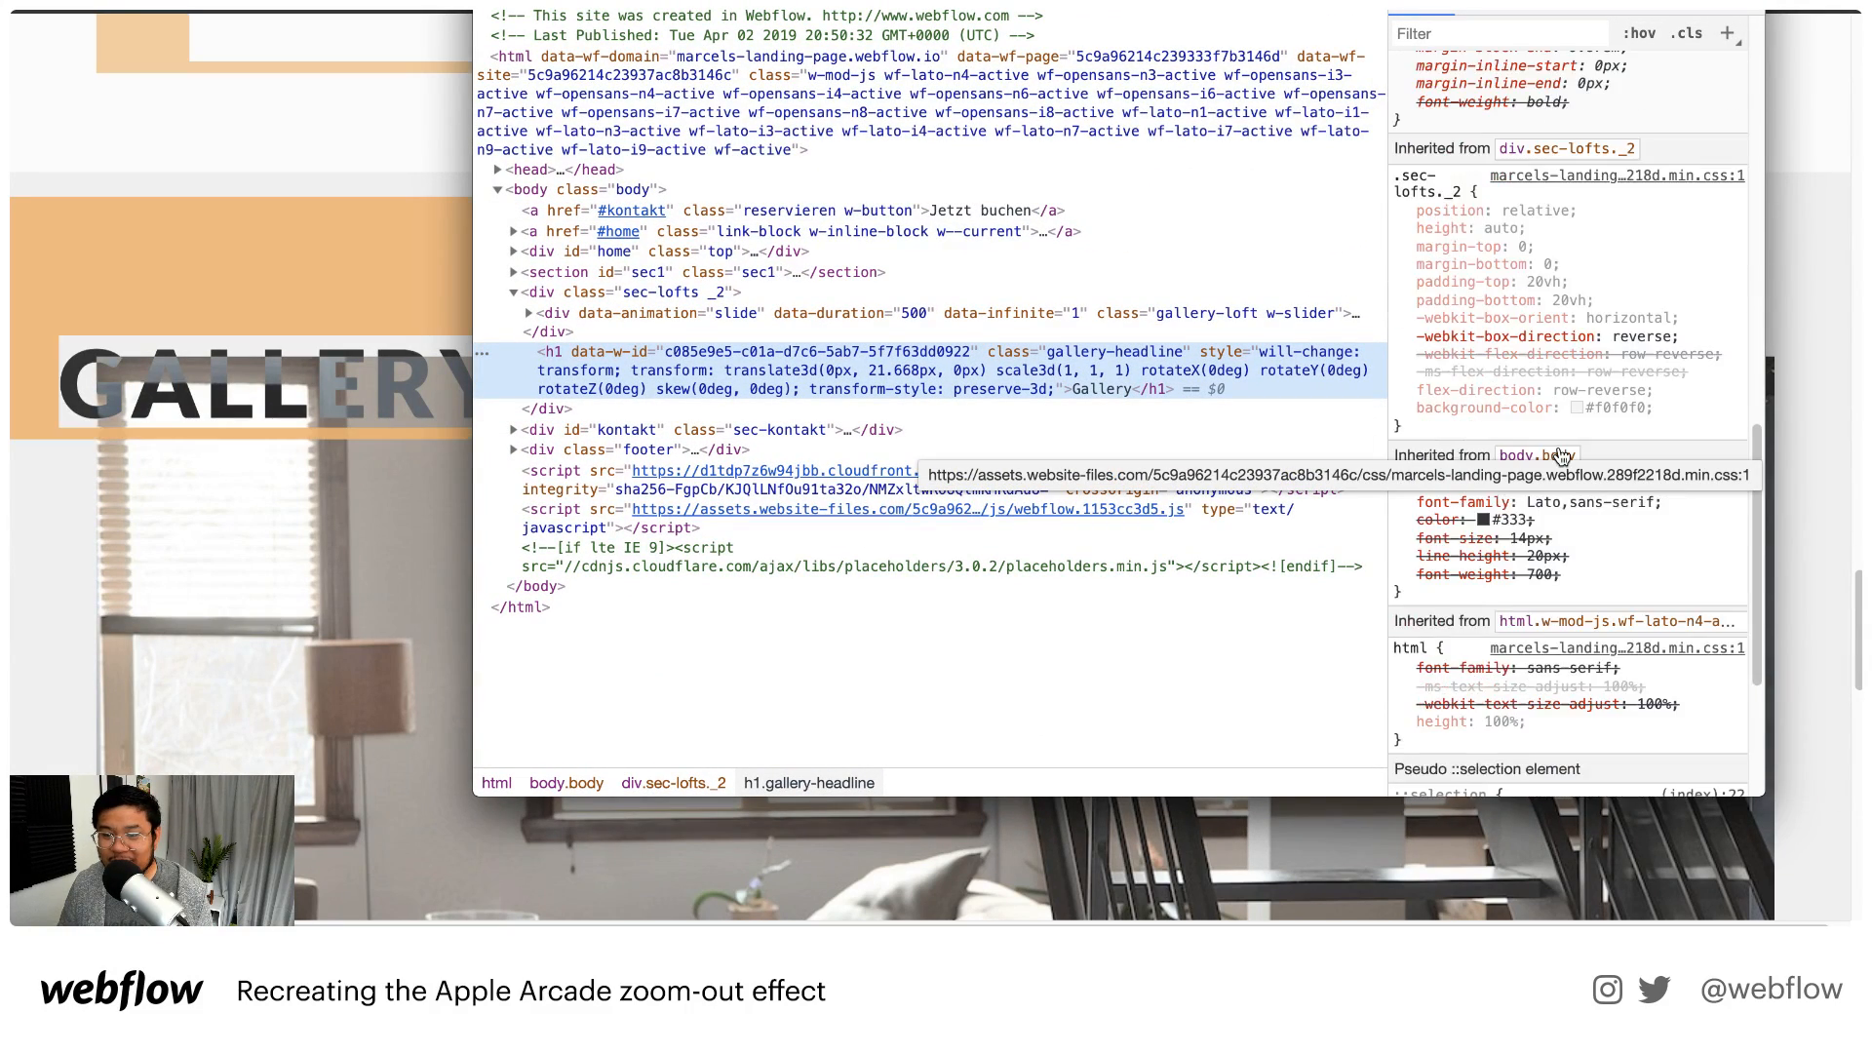
pyautogui.scroll(15, 1560, 450)
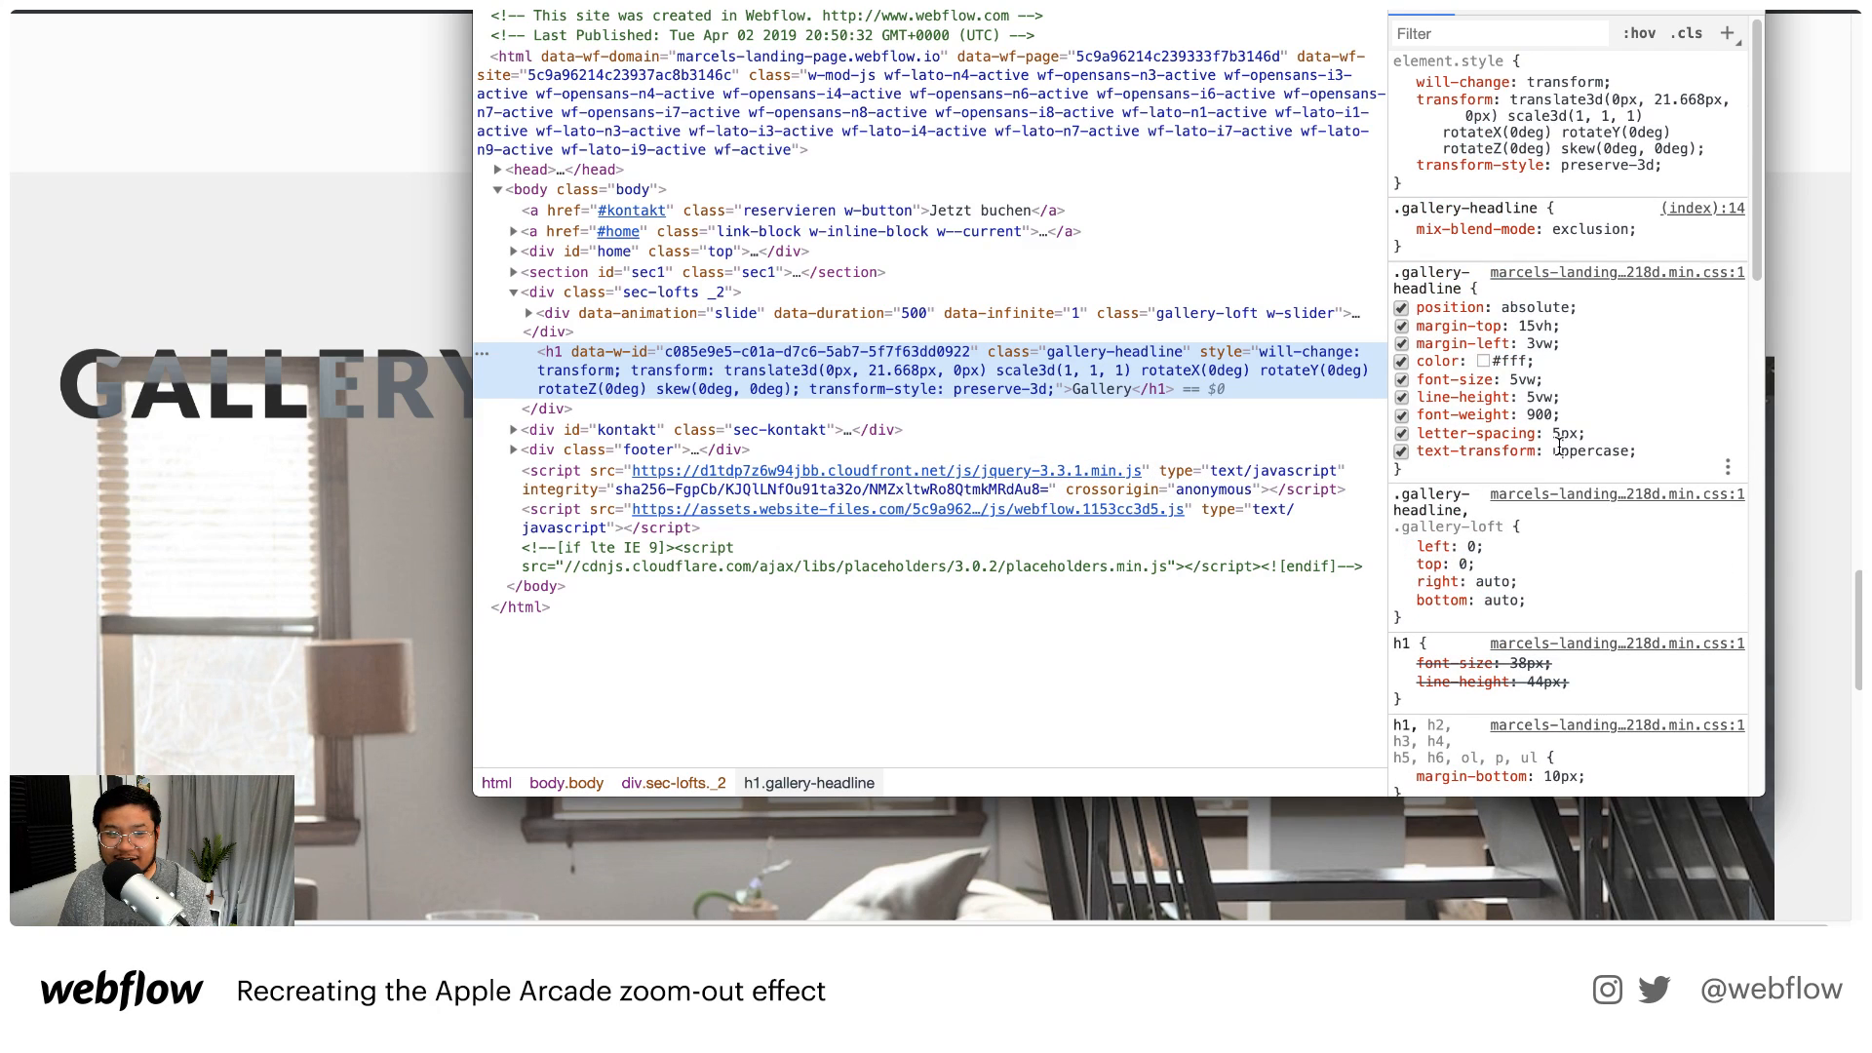
pyautogui.click(642, 321)
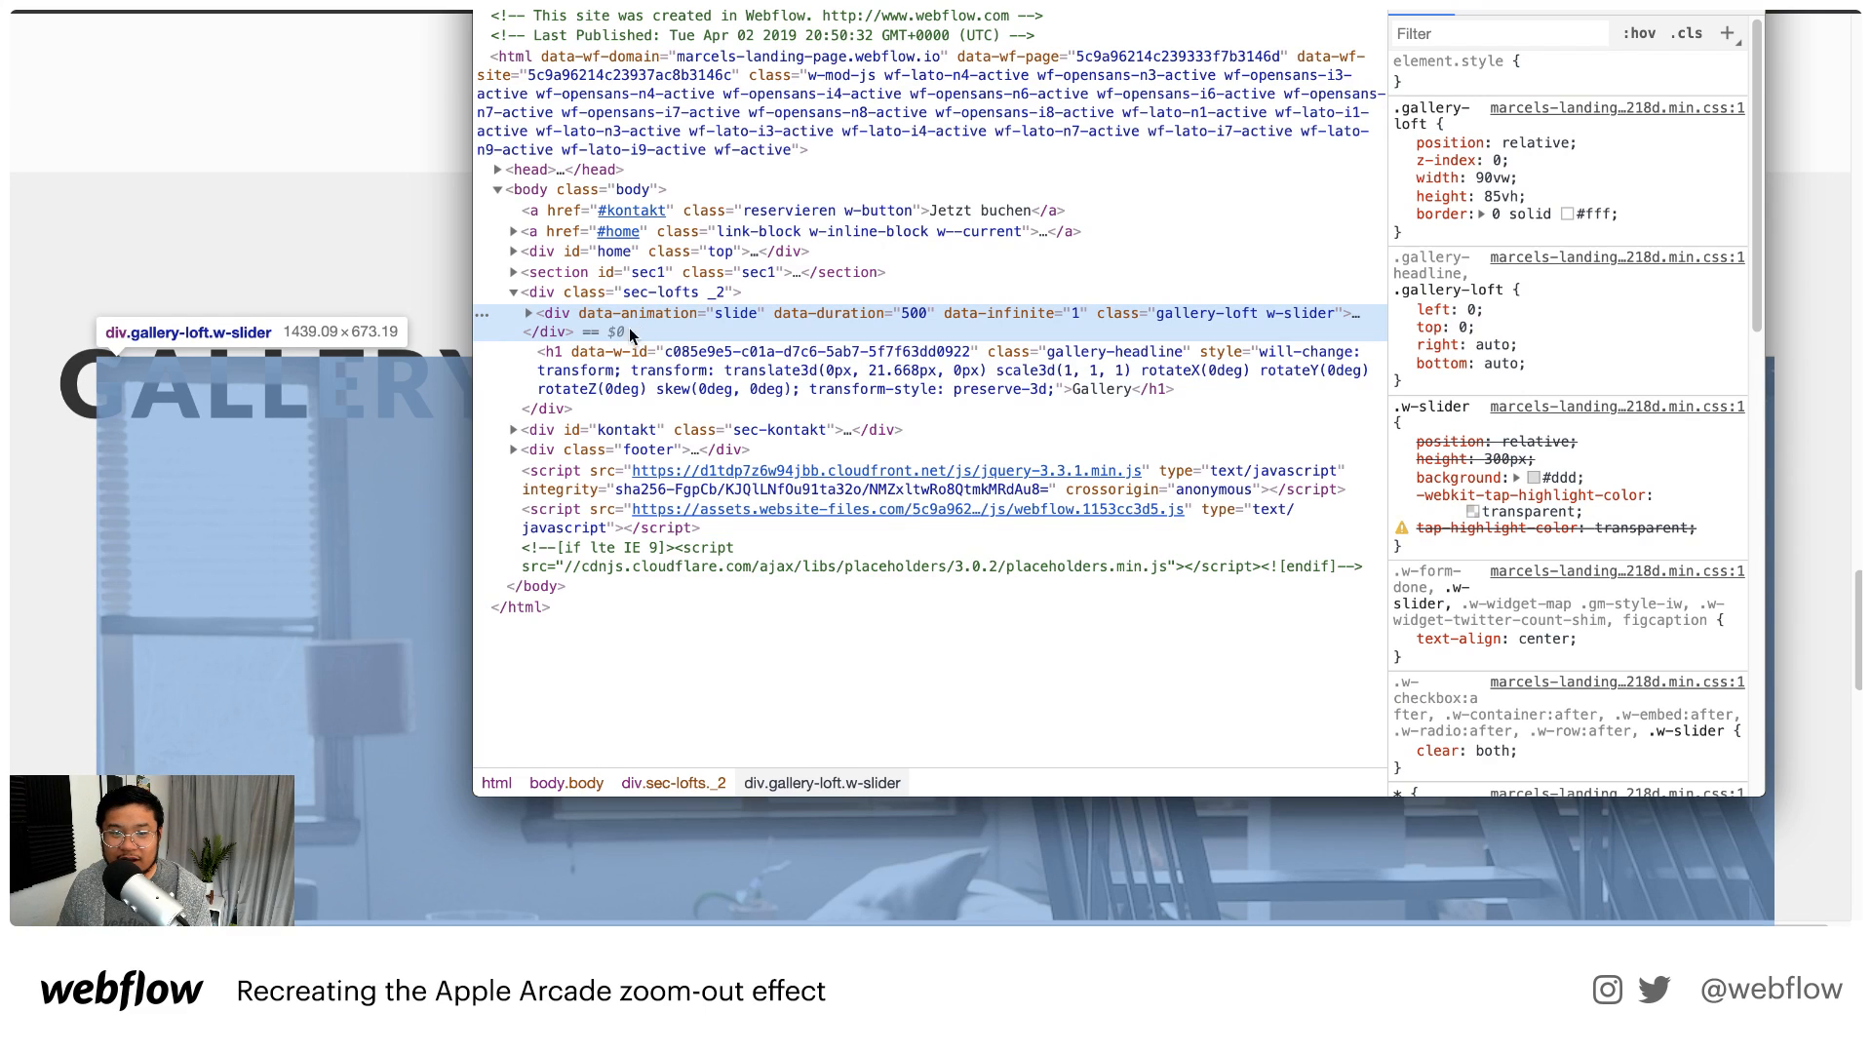
pyautogui.click(590, 365)
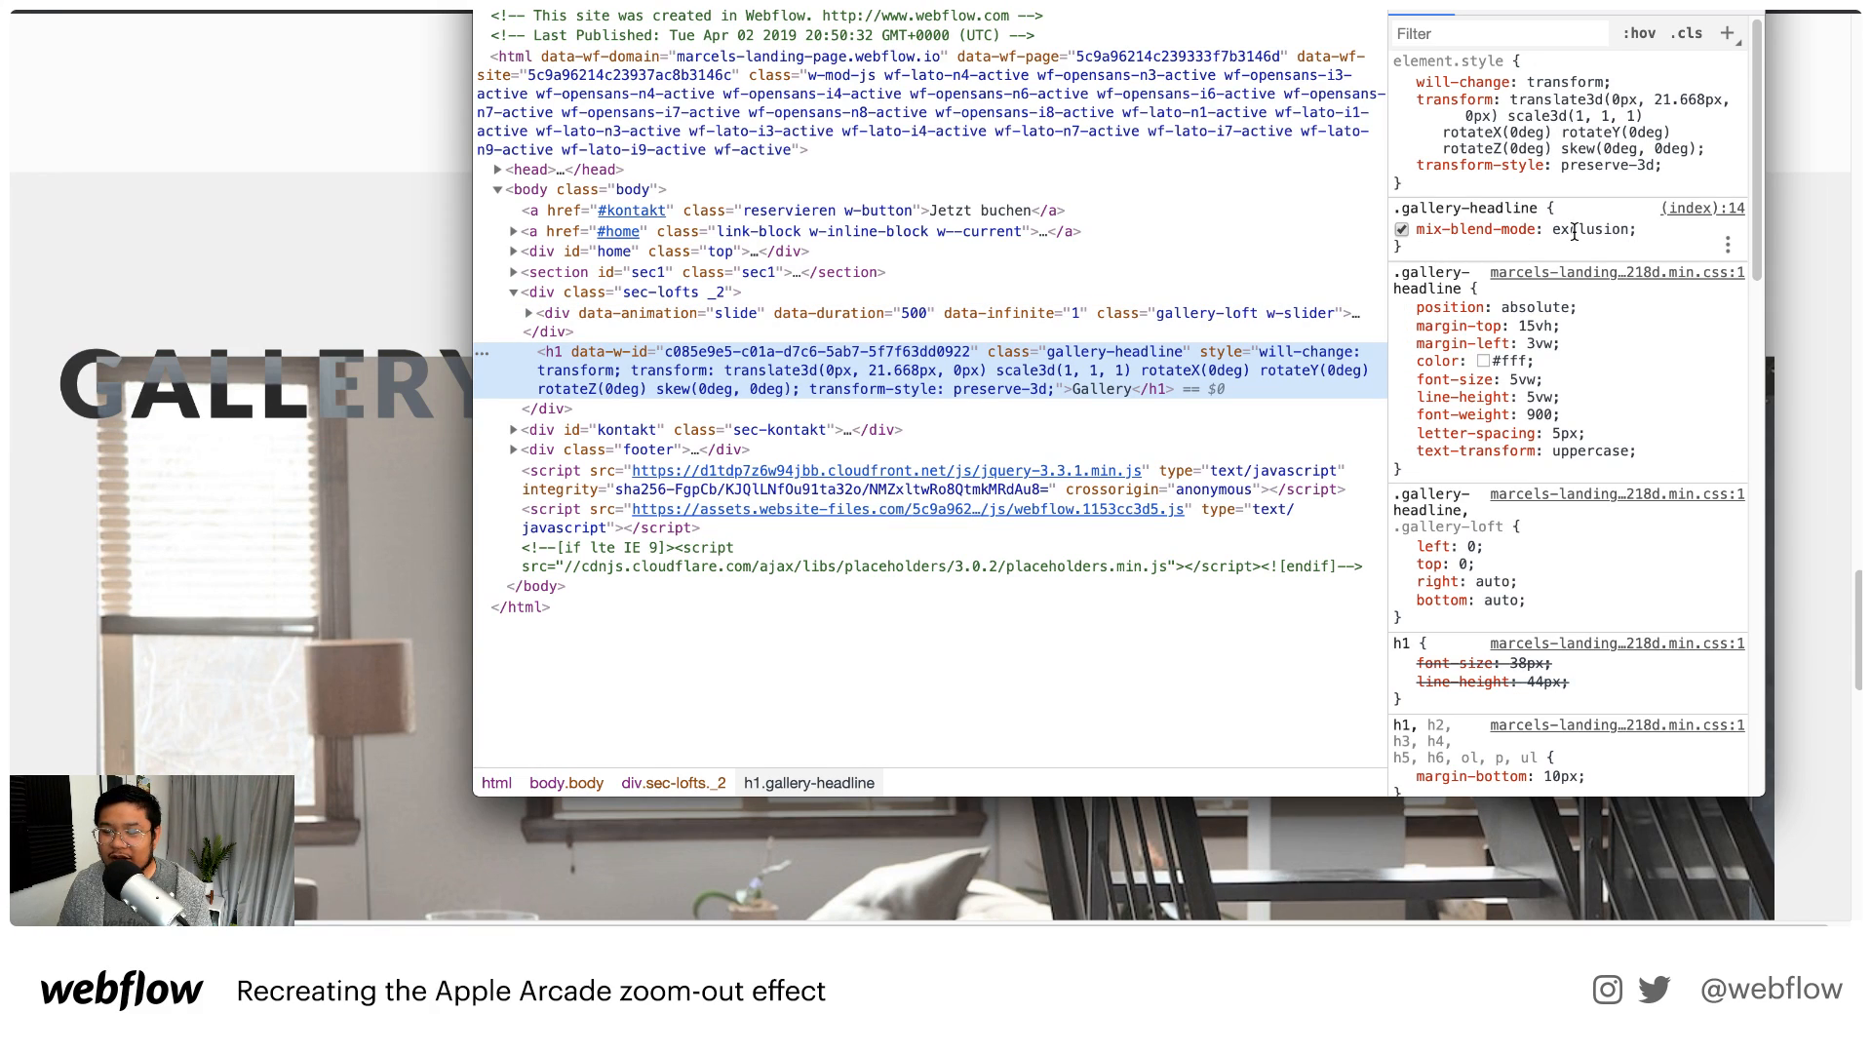
# Open the source of the gallery-headline blend rule and copy the property name mix-blend-mode
pyautogui.click(1694, 209)
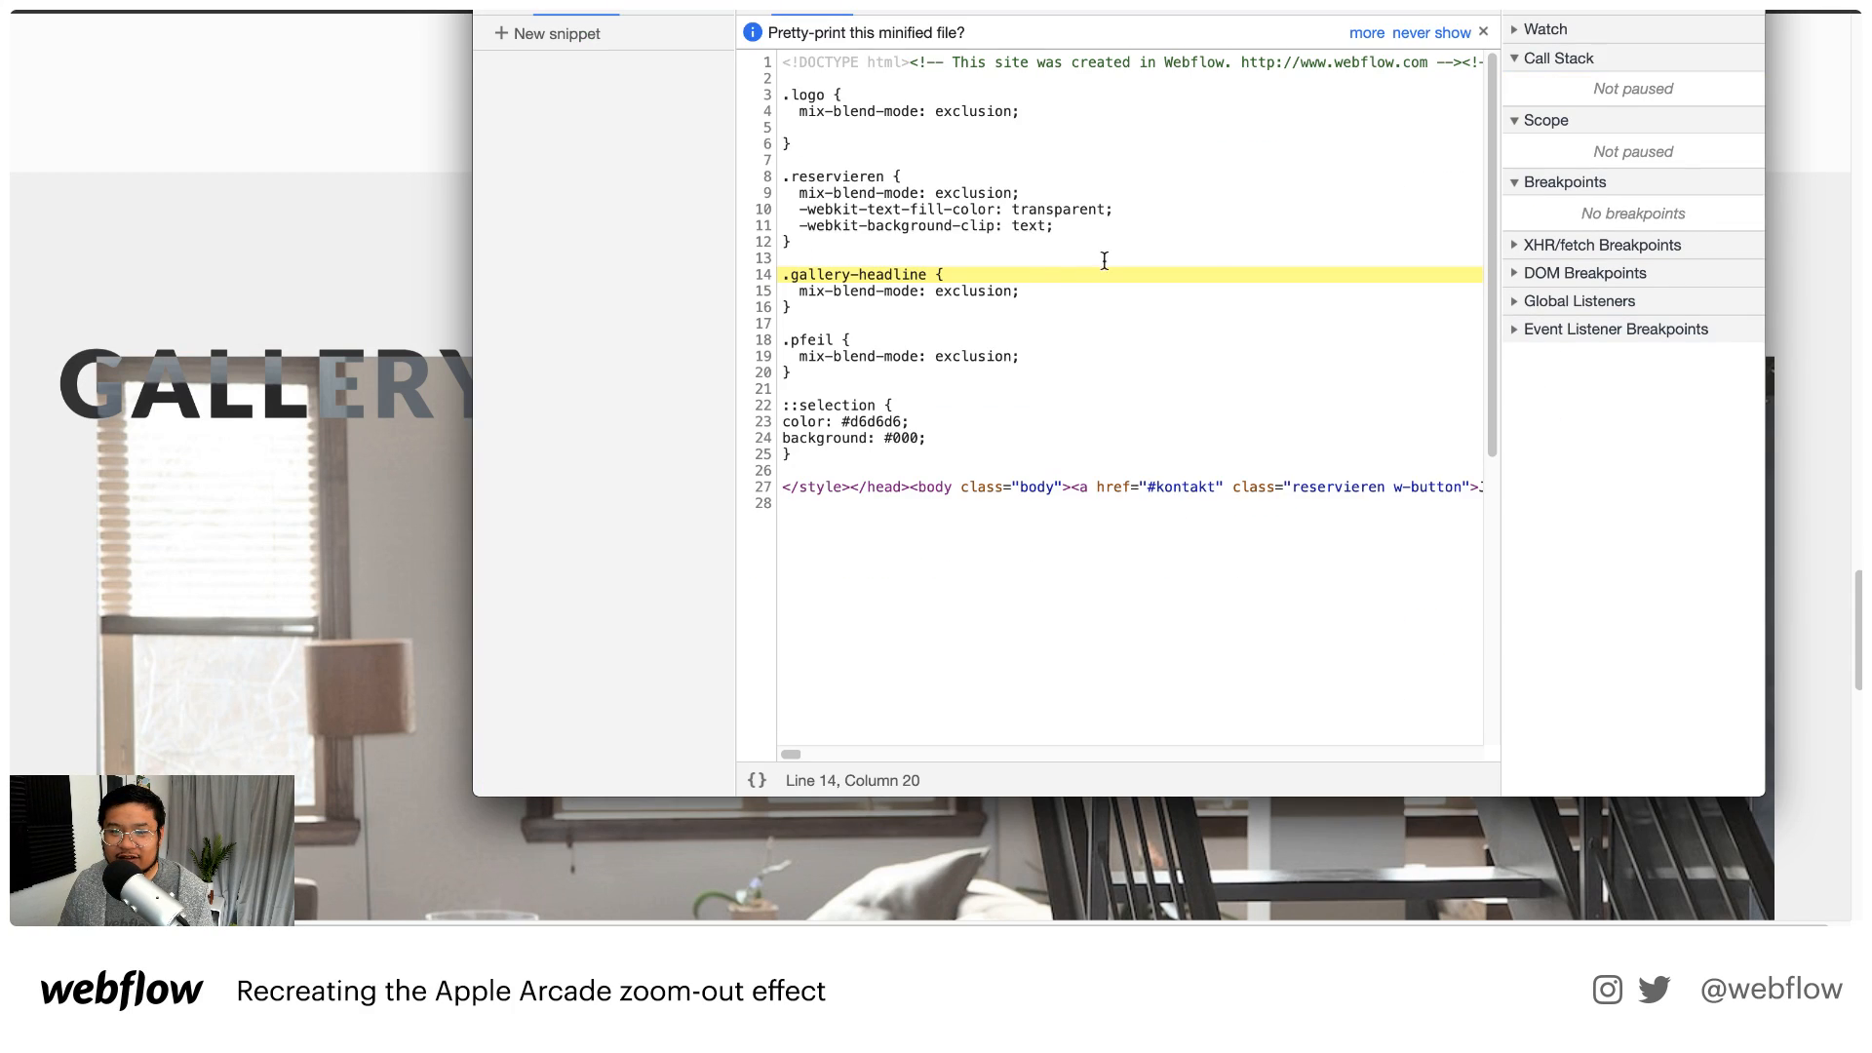
pyautogui.moveTo(920, 292); pyautogui.dragTo(799, 294)
pyautogui.press('super+c')
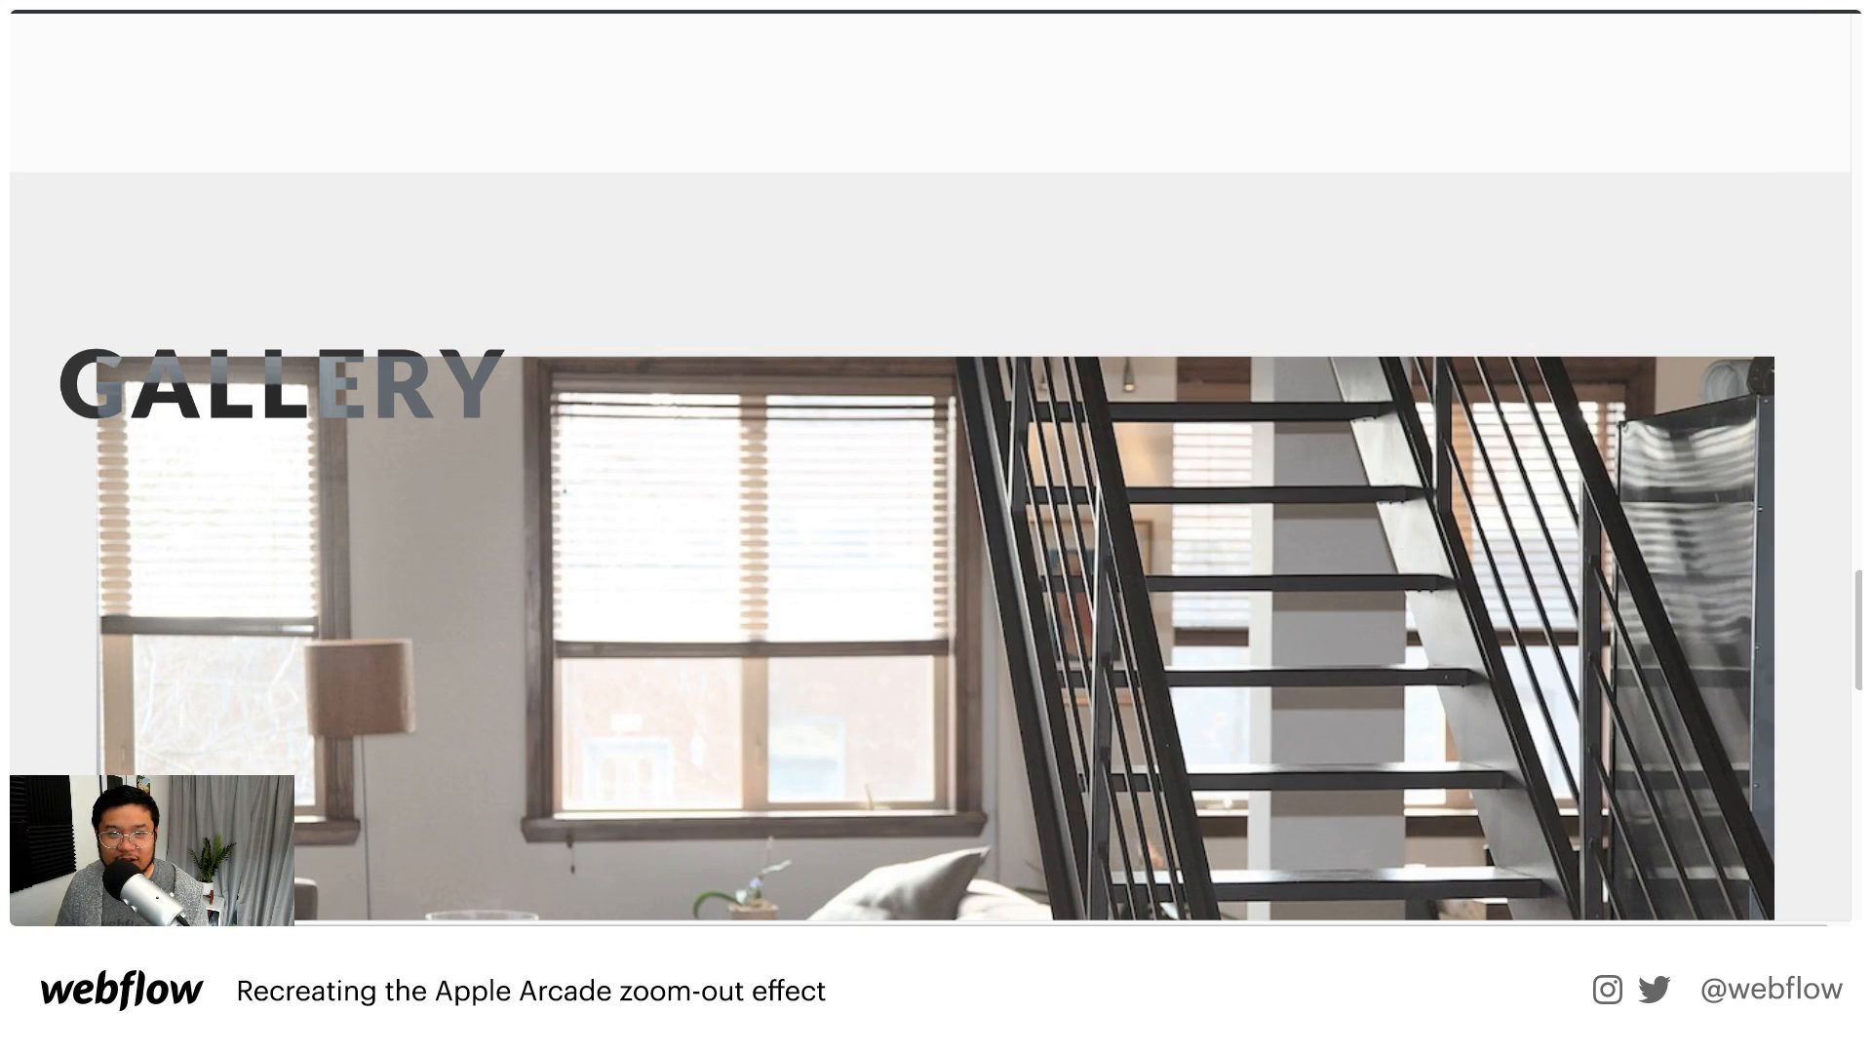
# Search the web for "canisue mix-blend-mode" and examine the Can I use browser support table for blending of HTML/SVG elements
pyautogui.press('super+t')
pyautogui.write('canisue')
pyautogui.press('super+v')
pyautogui.press('Return')
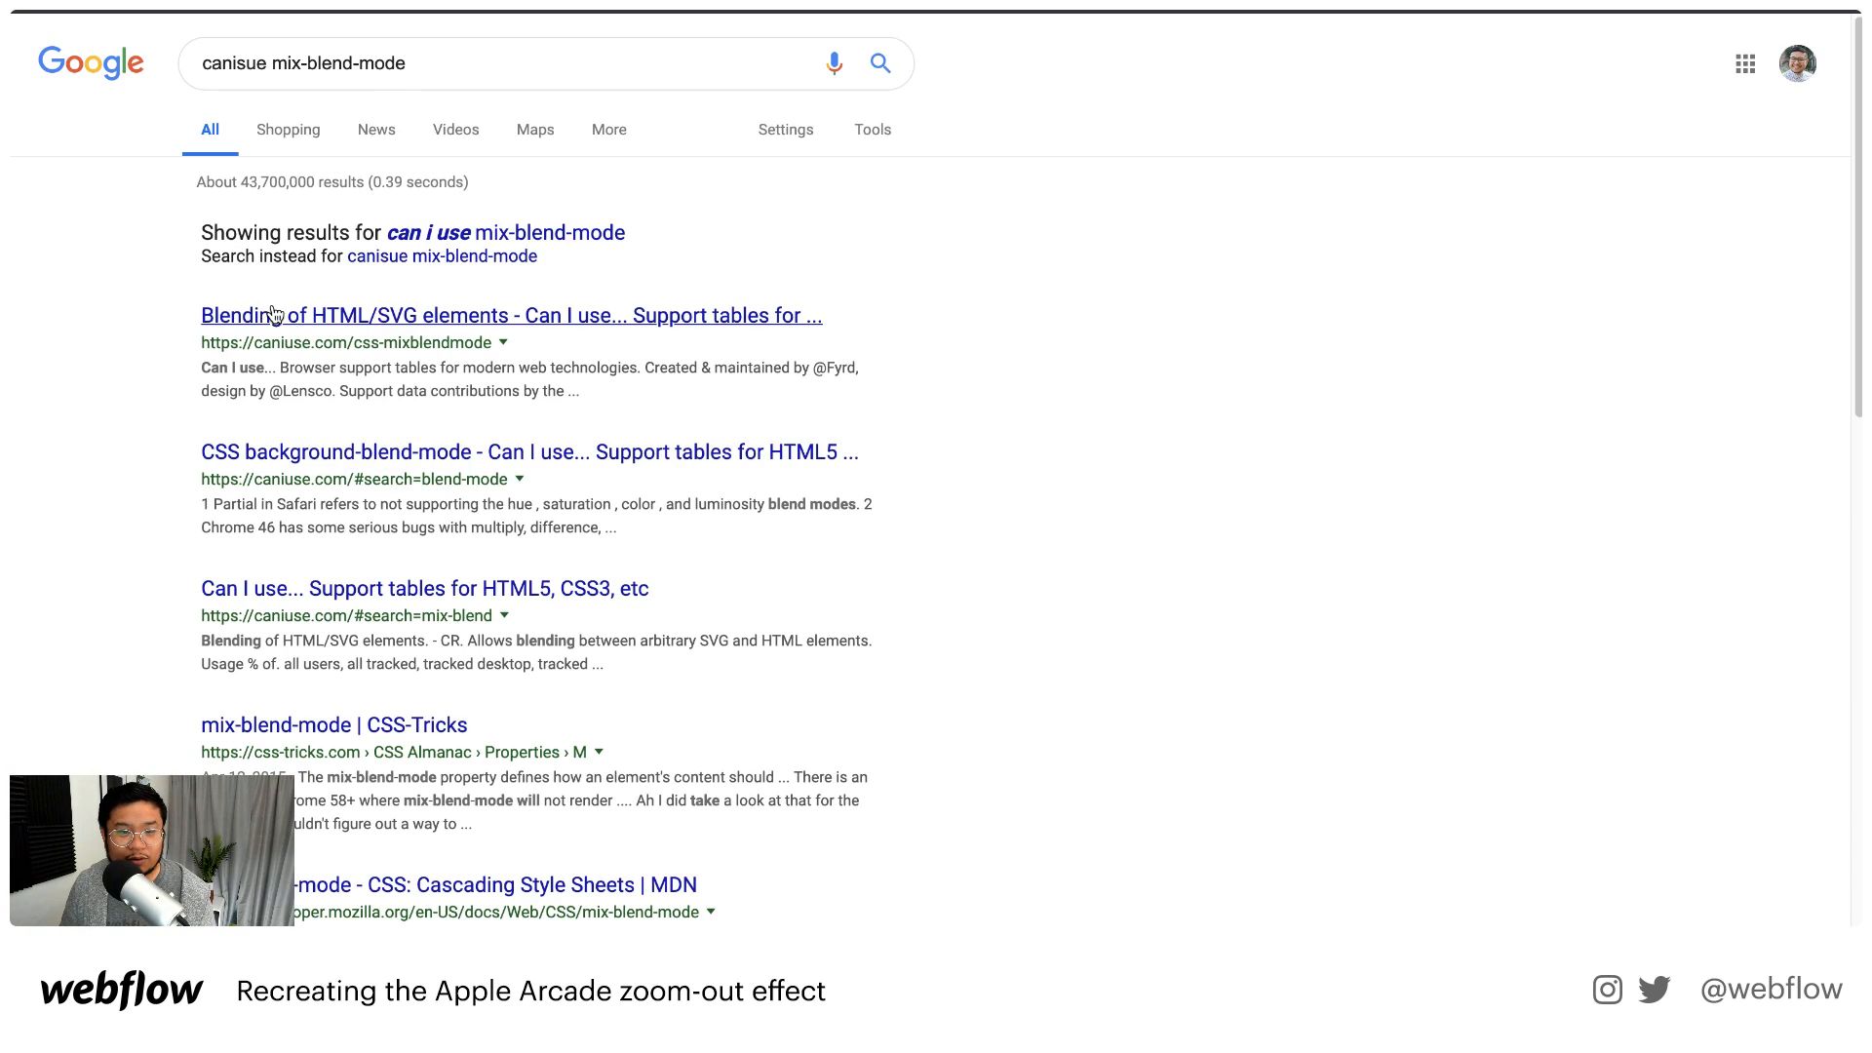
pyautogui.click(273, 314)
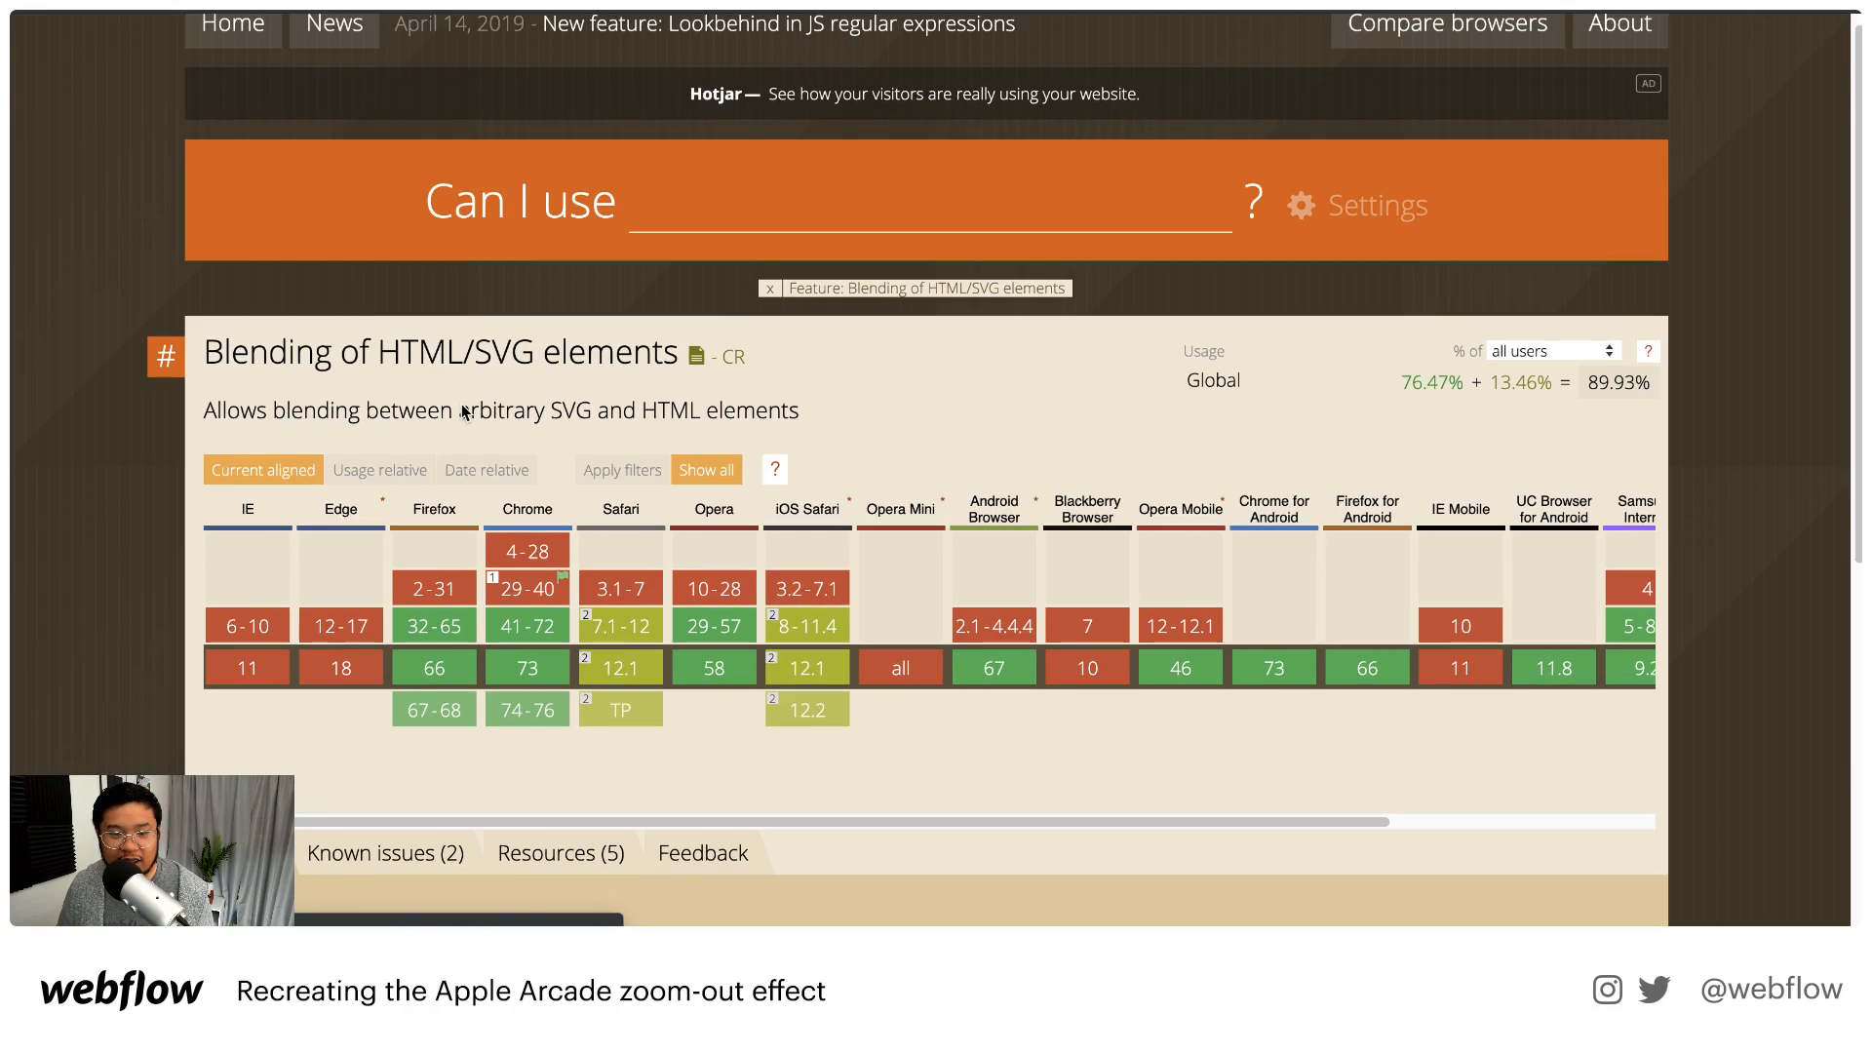
pyautogui.scroll(-1, 460, 404)
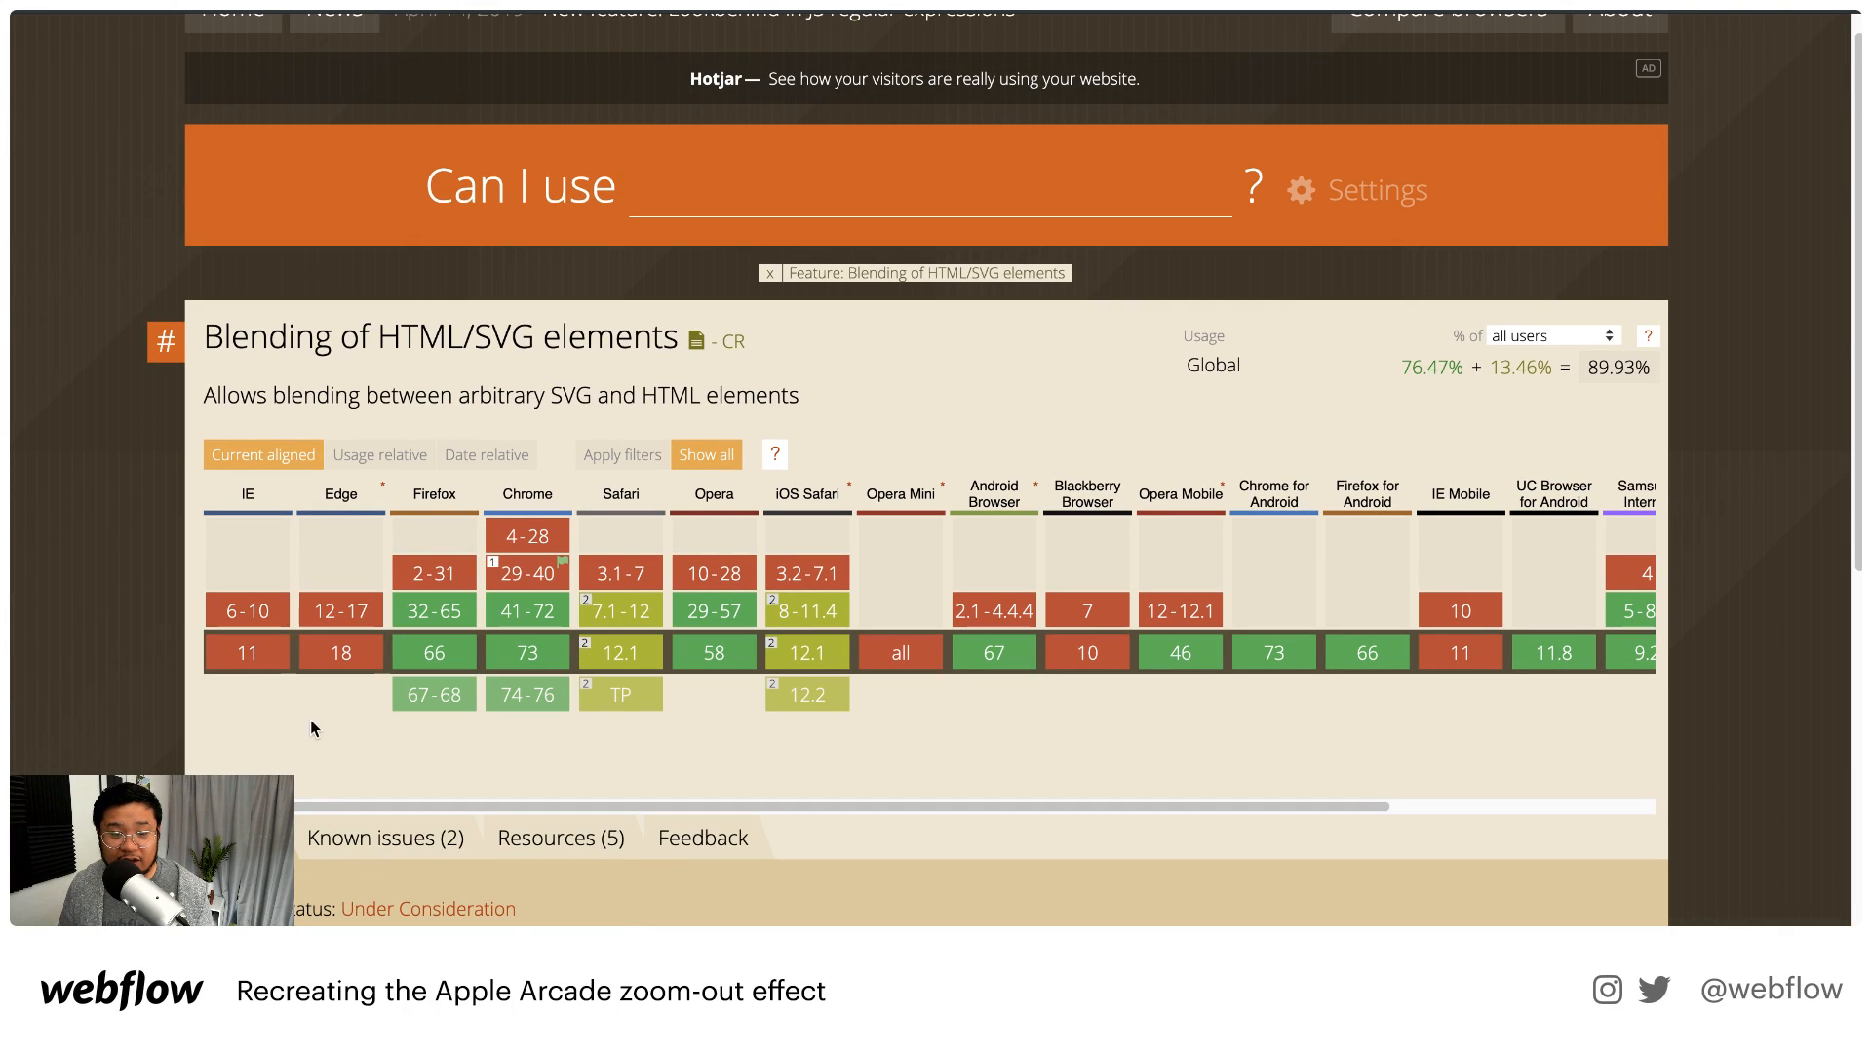
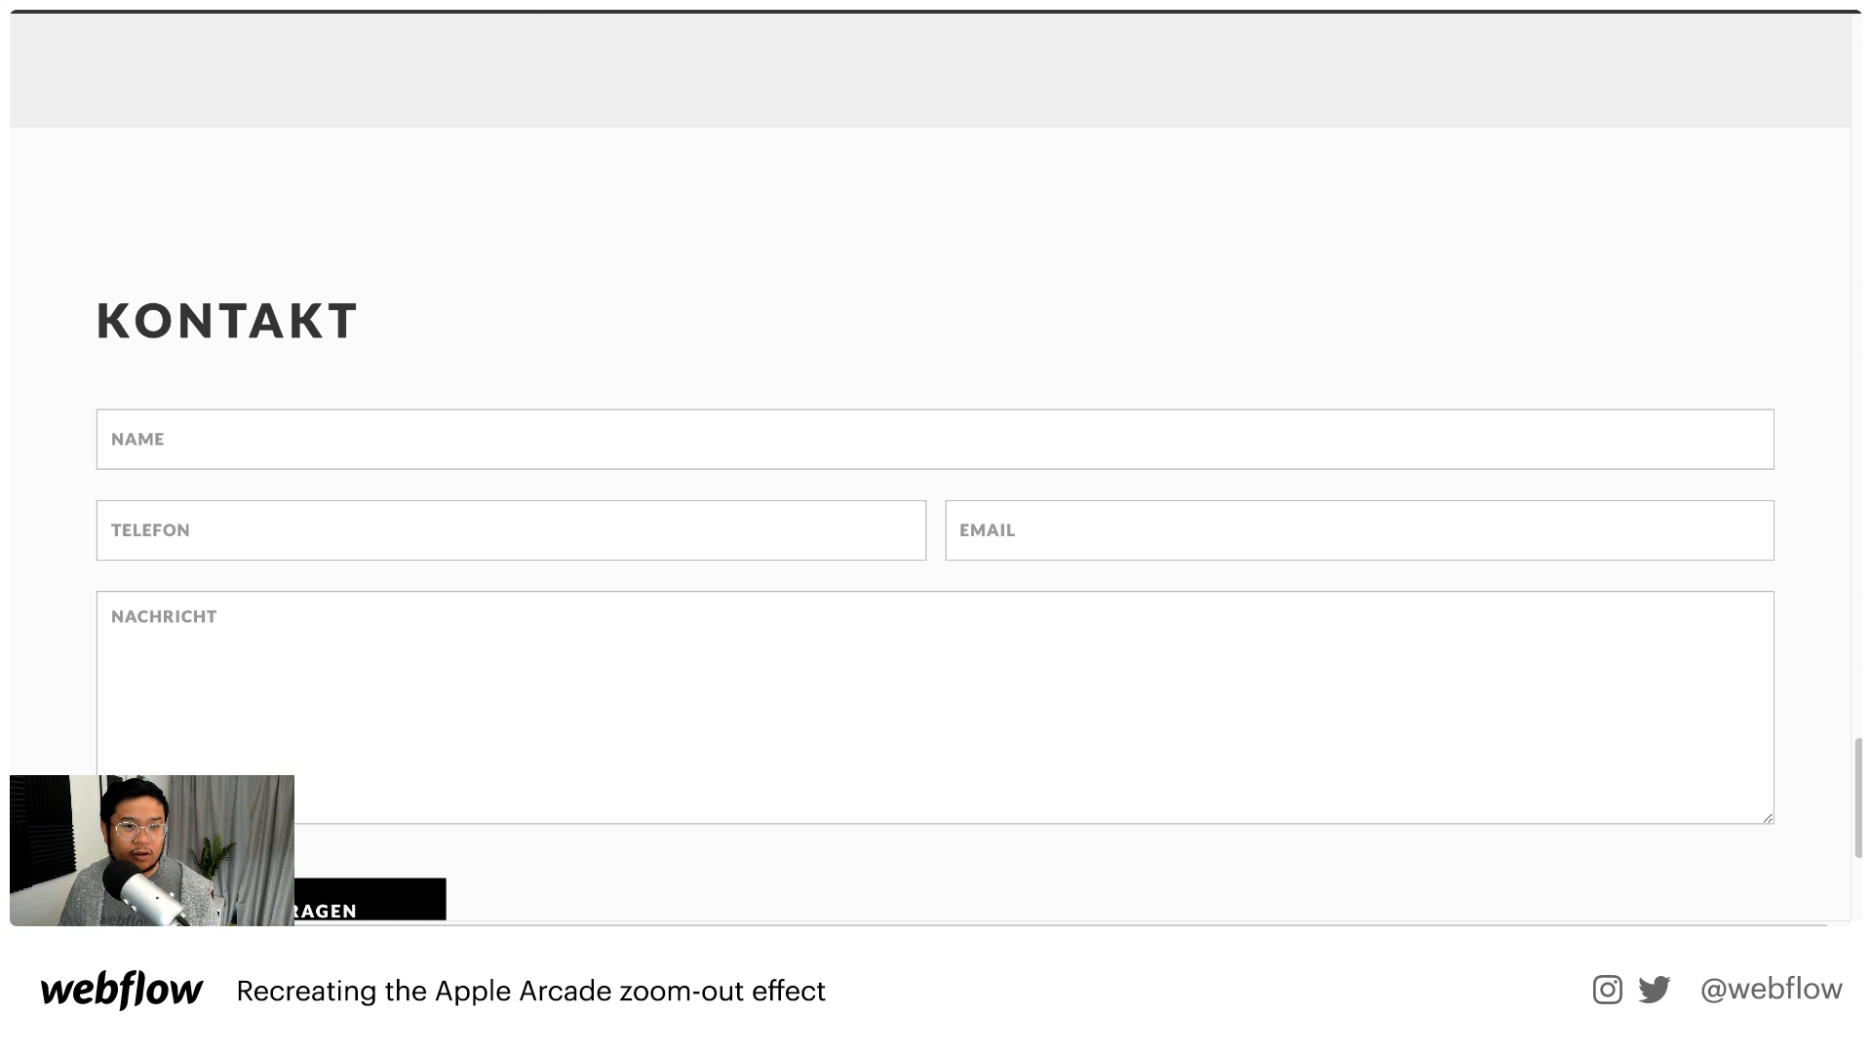
# Open the Hartmann Studios website and reload it with ?edit added to its address
pyautogui.press('super+l')
pyautogui.press('Return')
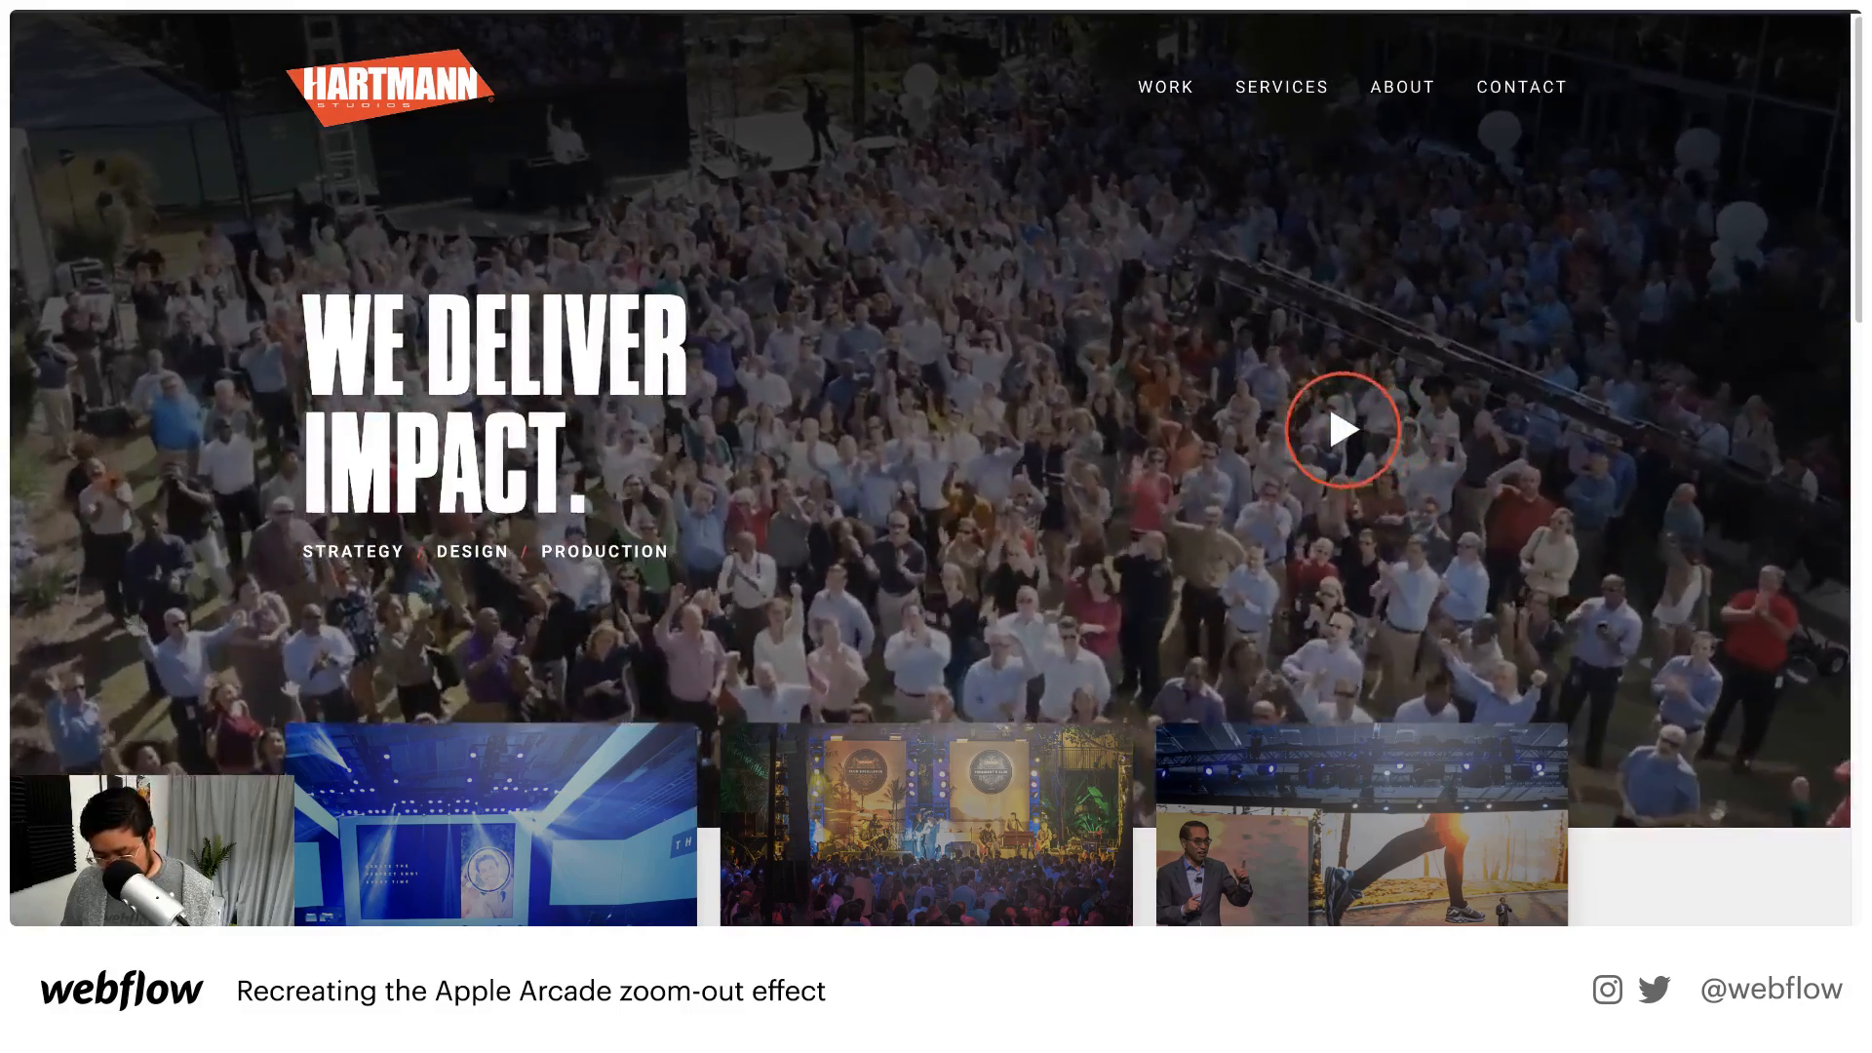
pyautogui.write('?edit')
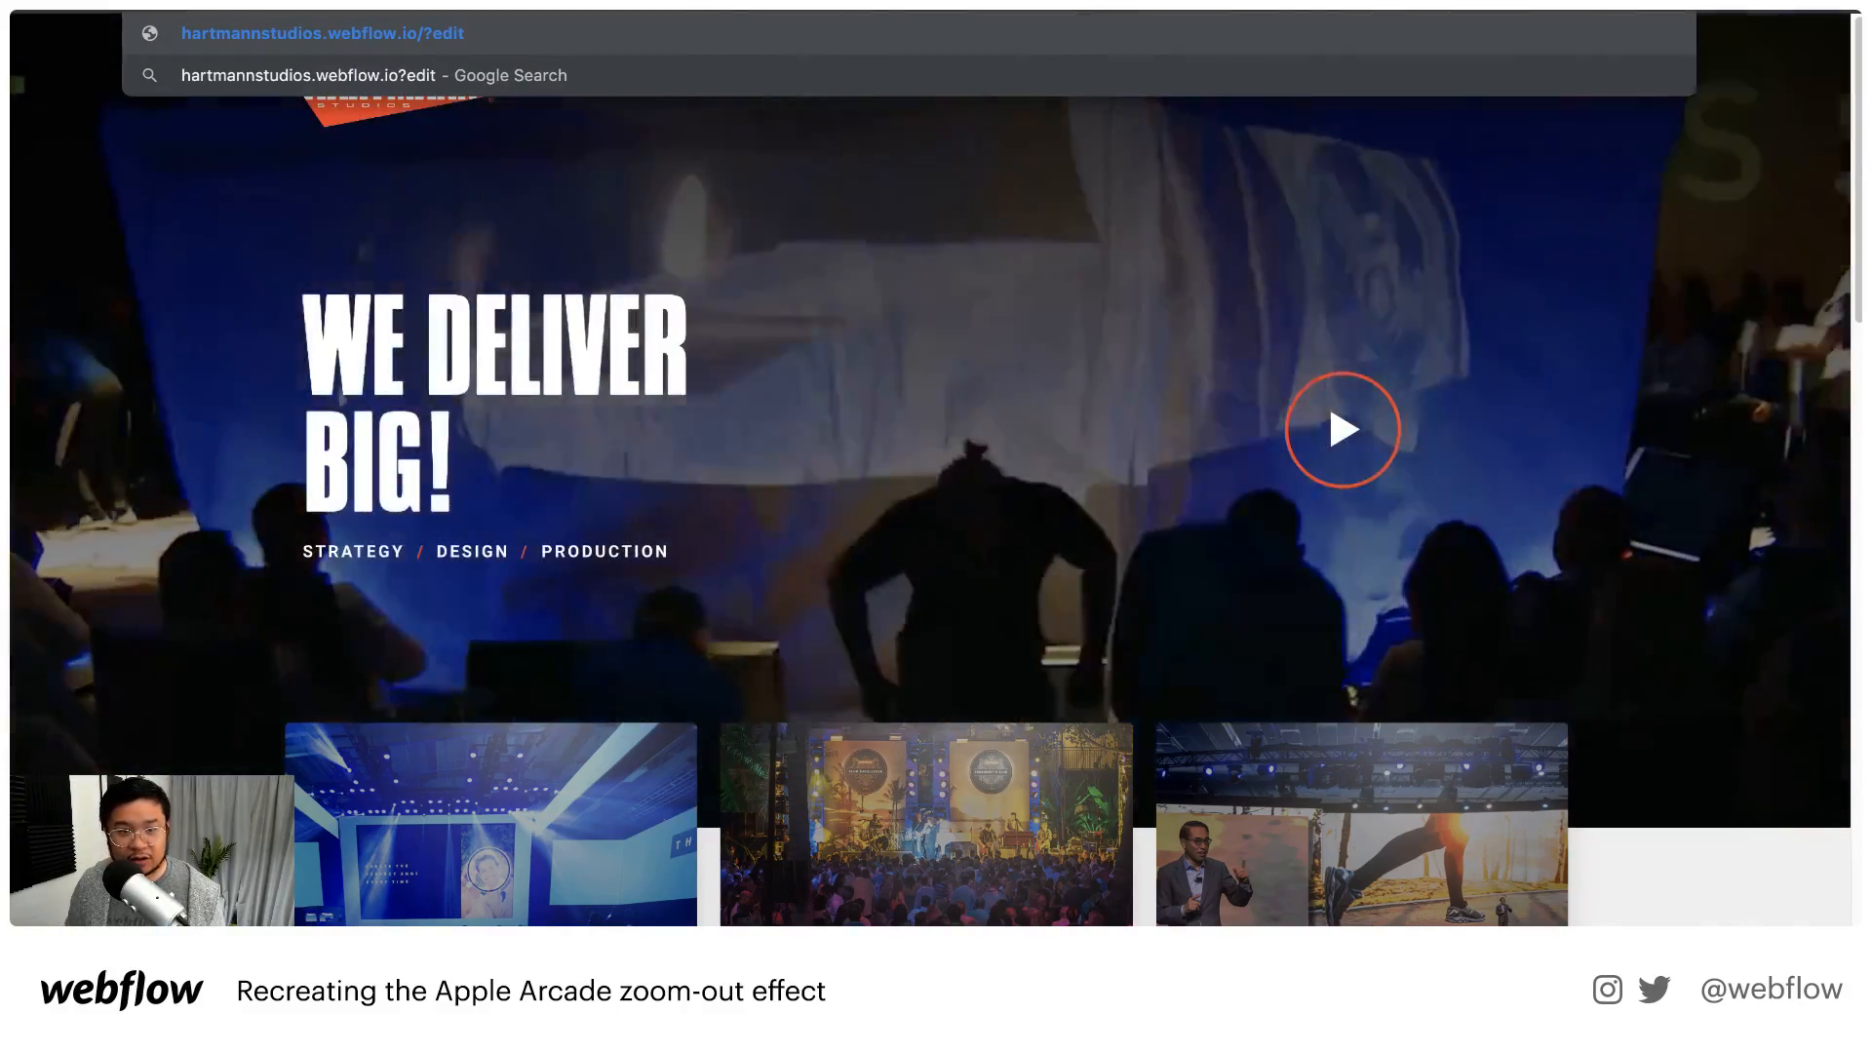
pyautogui.press('Return')
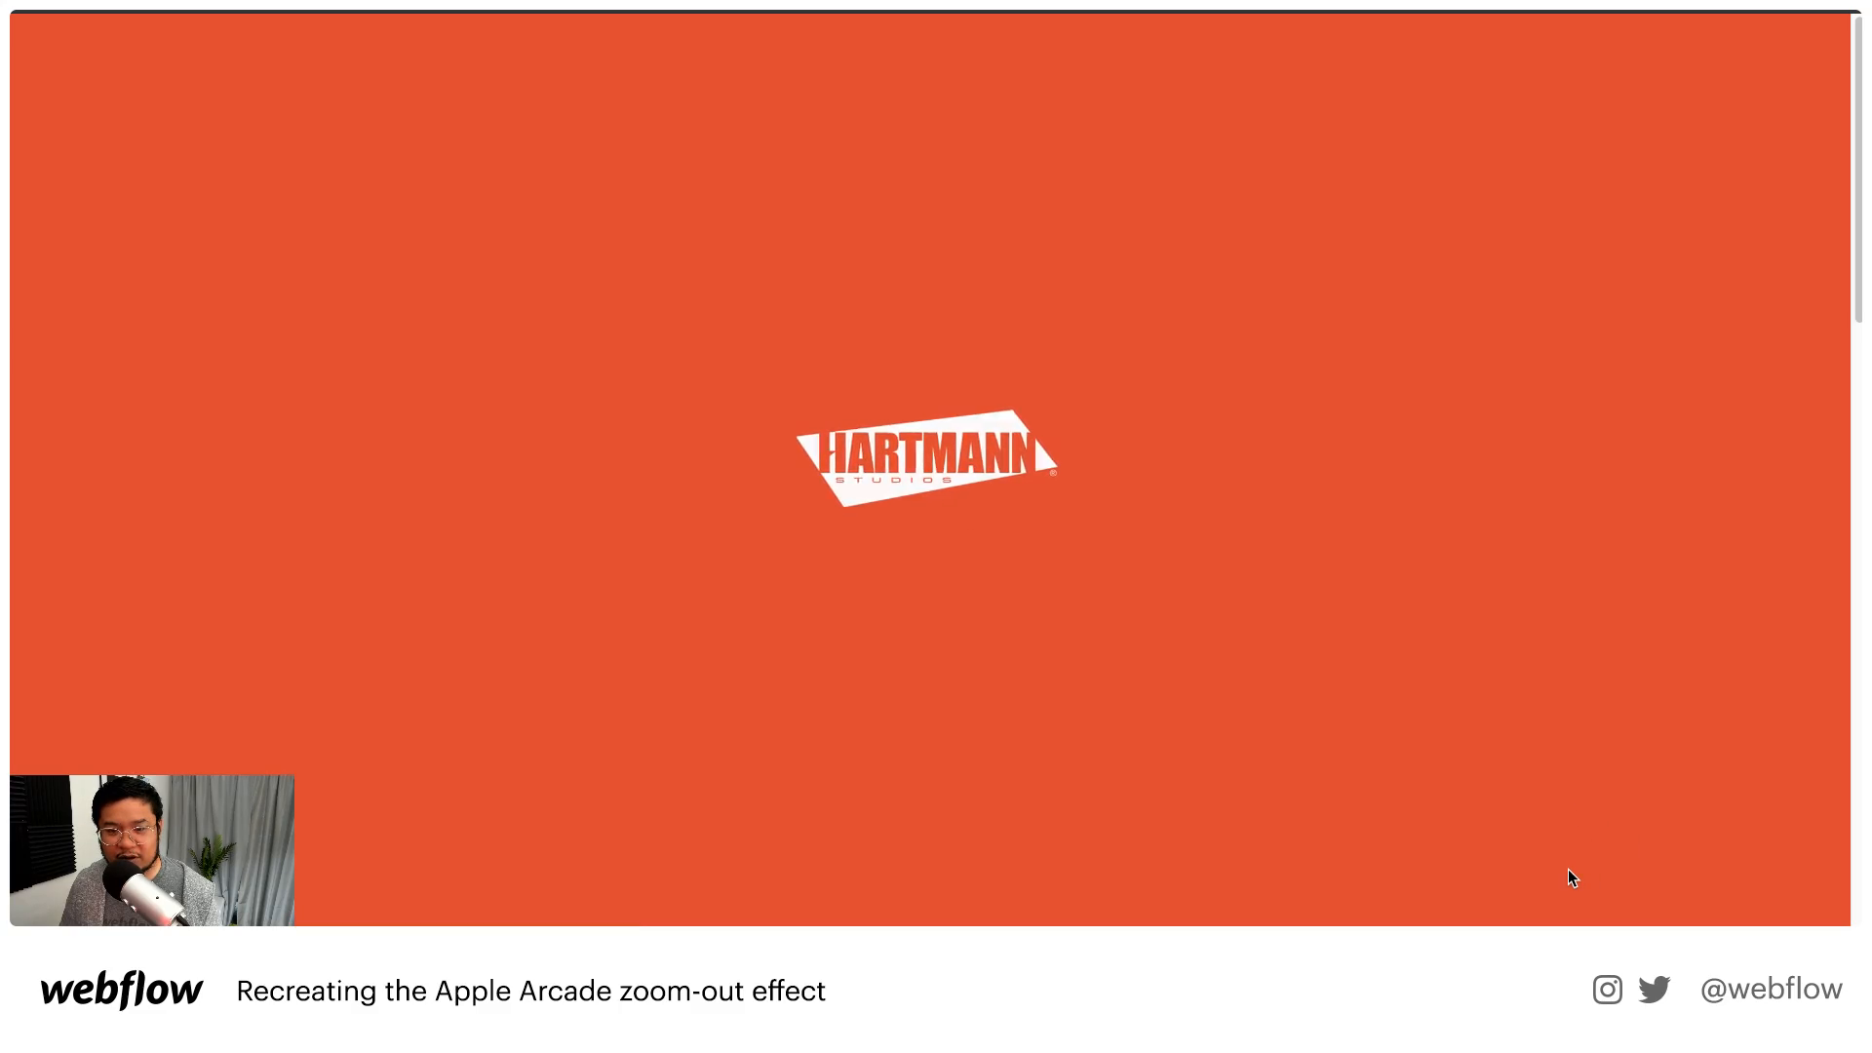
# Examine the Hartmann Studios case study cards and inspect the code of the call-to-action row below them
pyautogui.scroll(-5, 1651, 834)
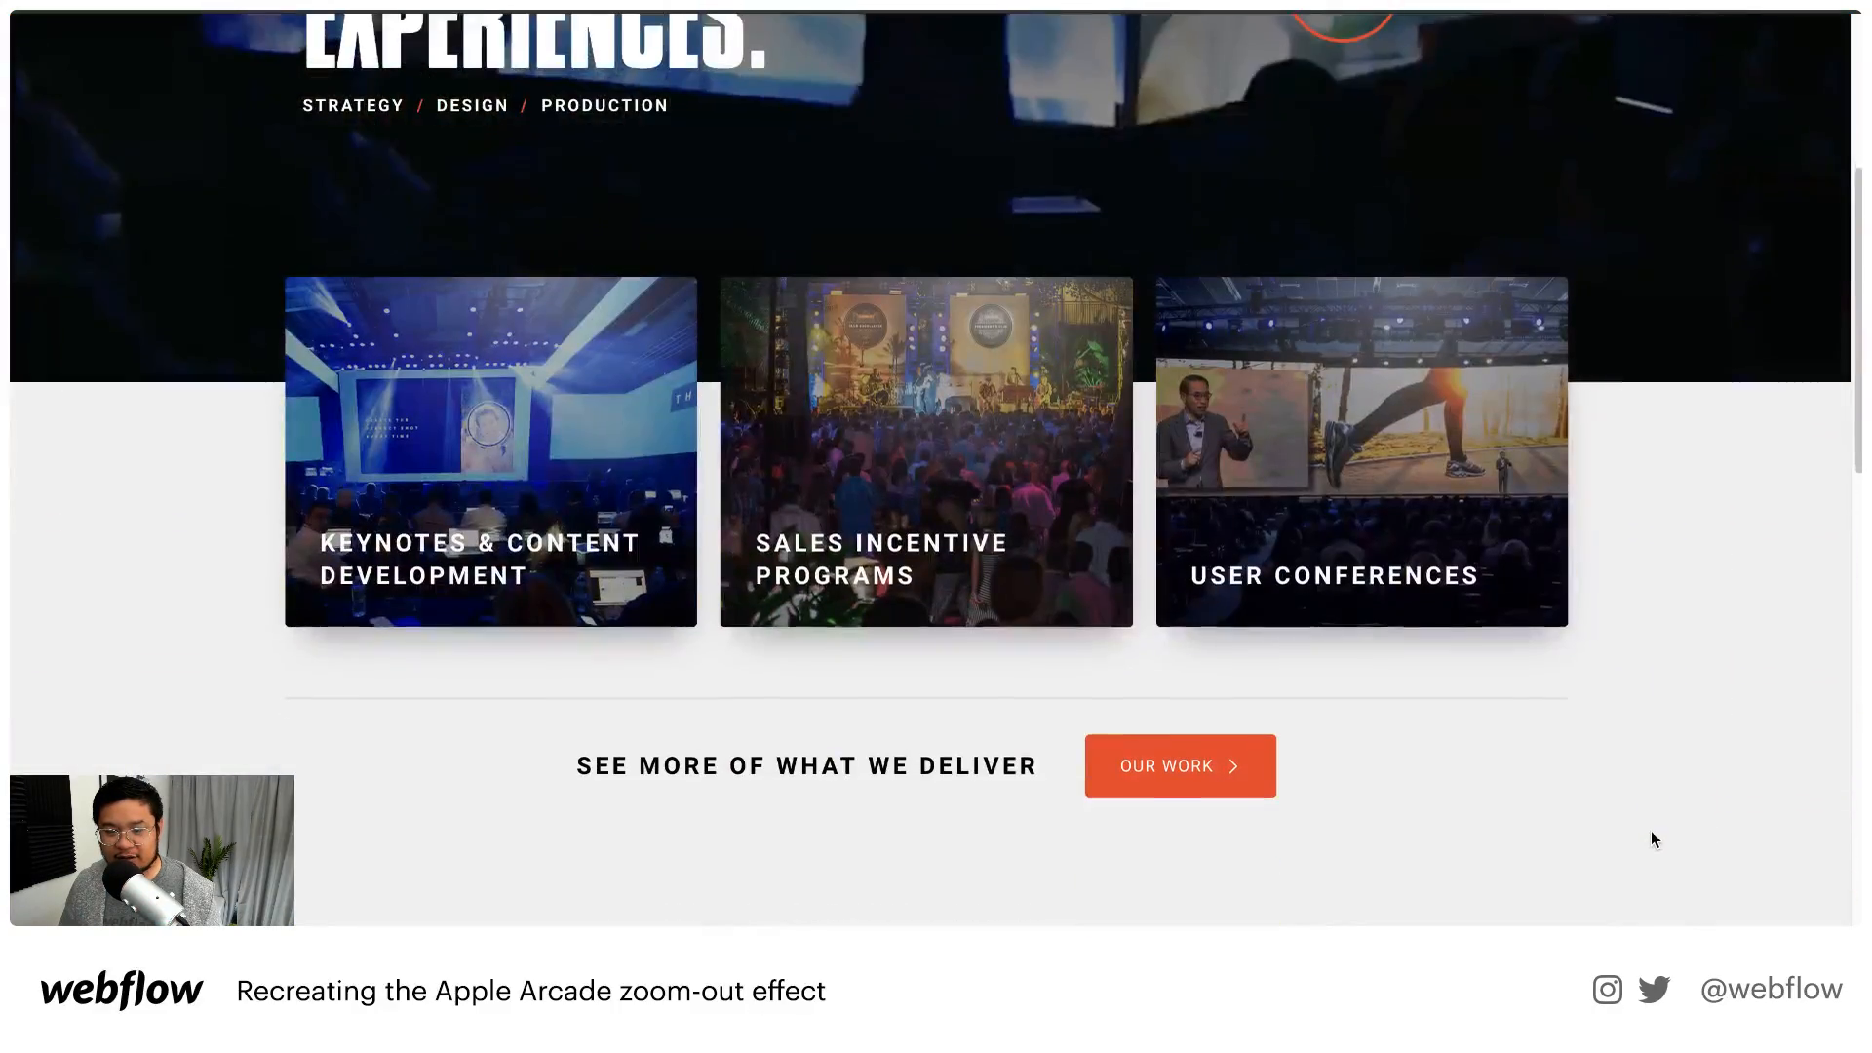
pyautogui.rightClick(1413, 737)
pyautogui.press('Escape')
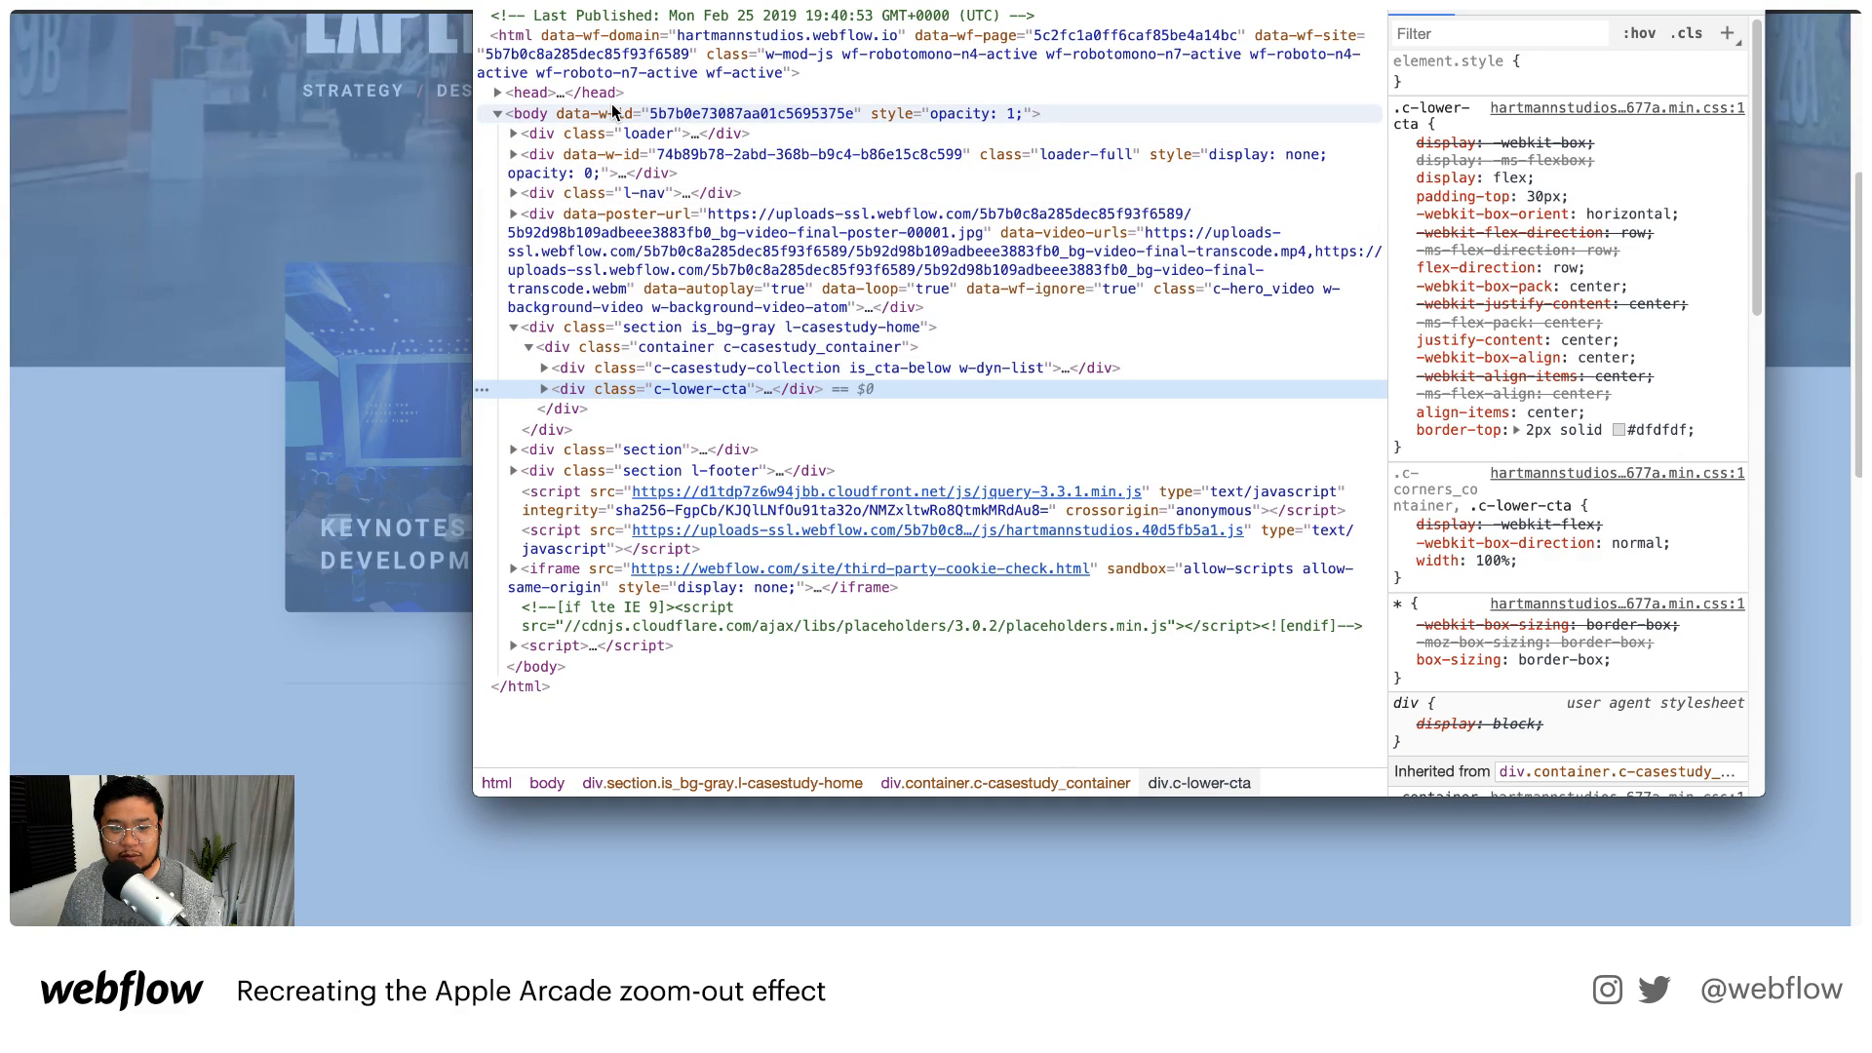
pyautogui.press('super+w')
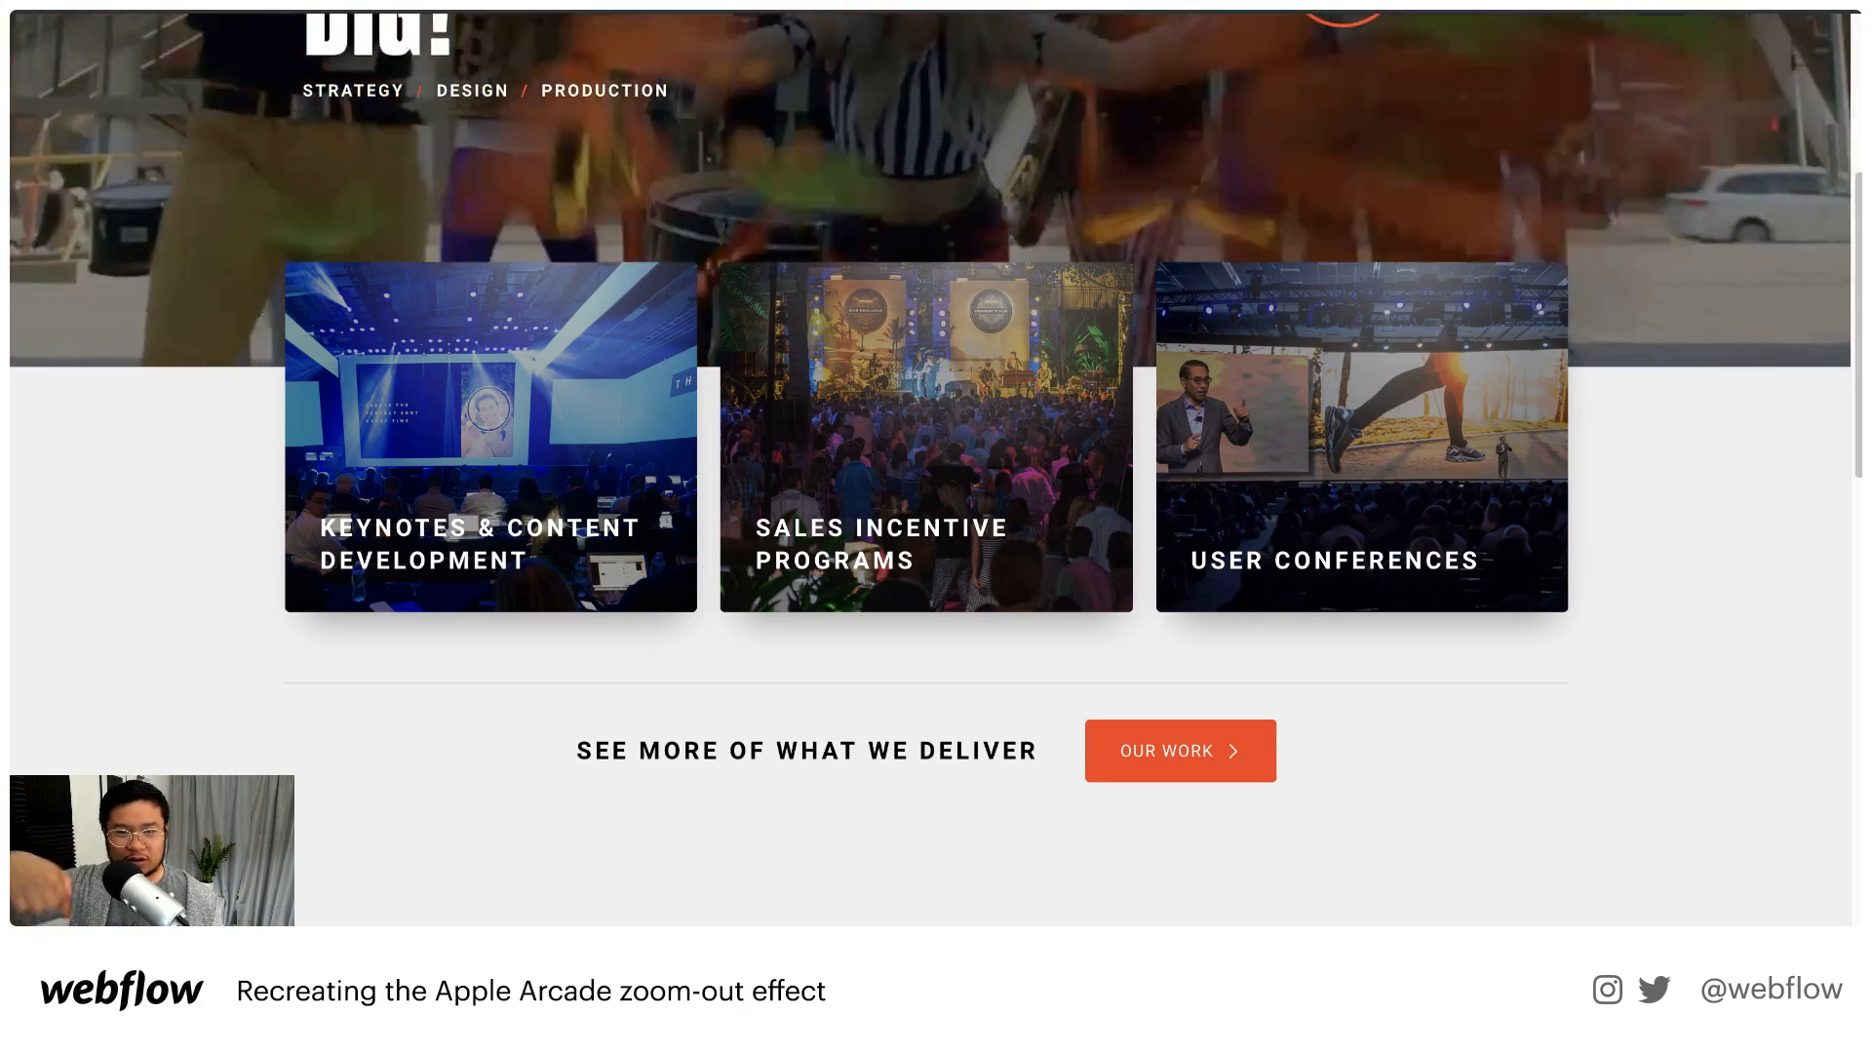
# Inspect the CSS of the Hartmann Studios loader and loader-full elements, including the z-index of loader-full
pyautogui.rightClick(752, 169)
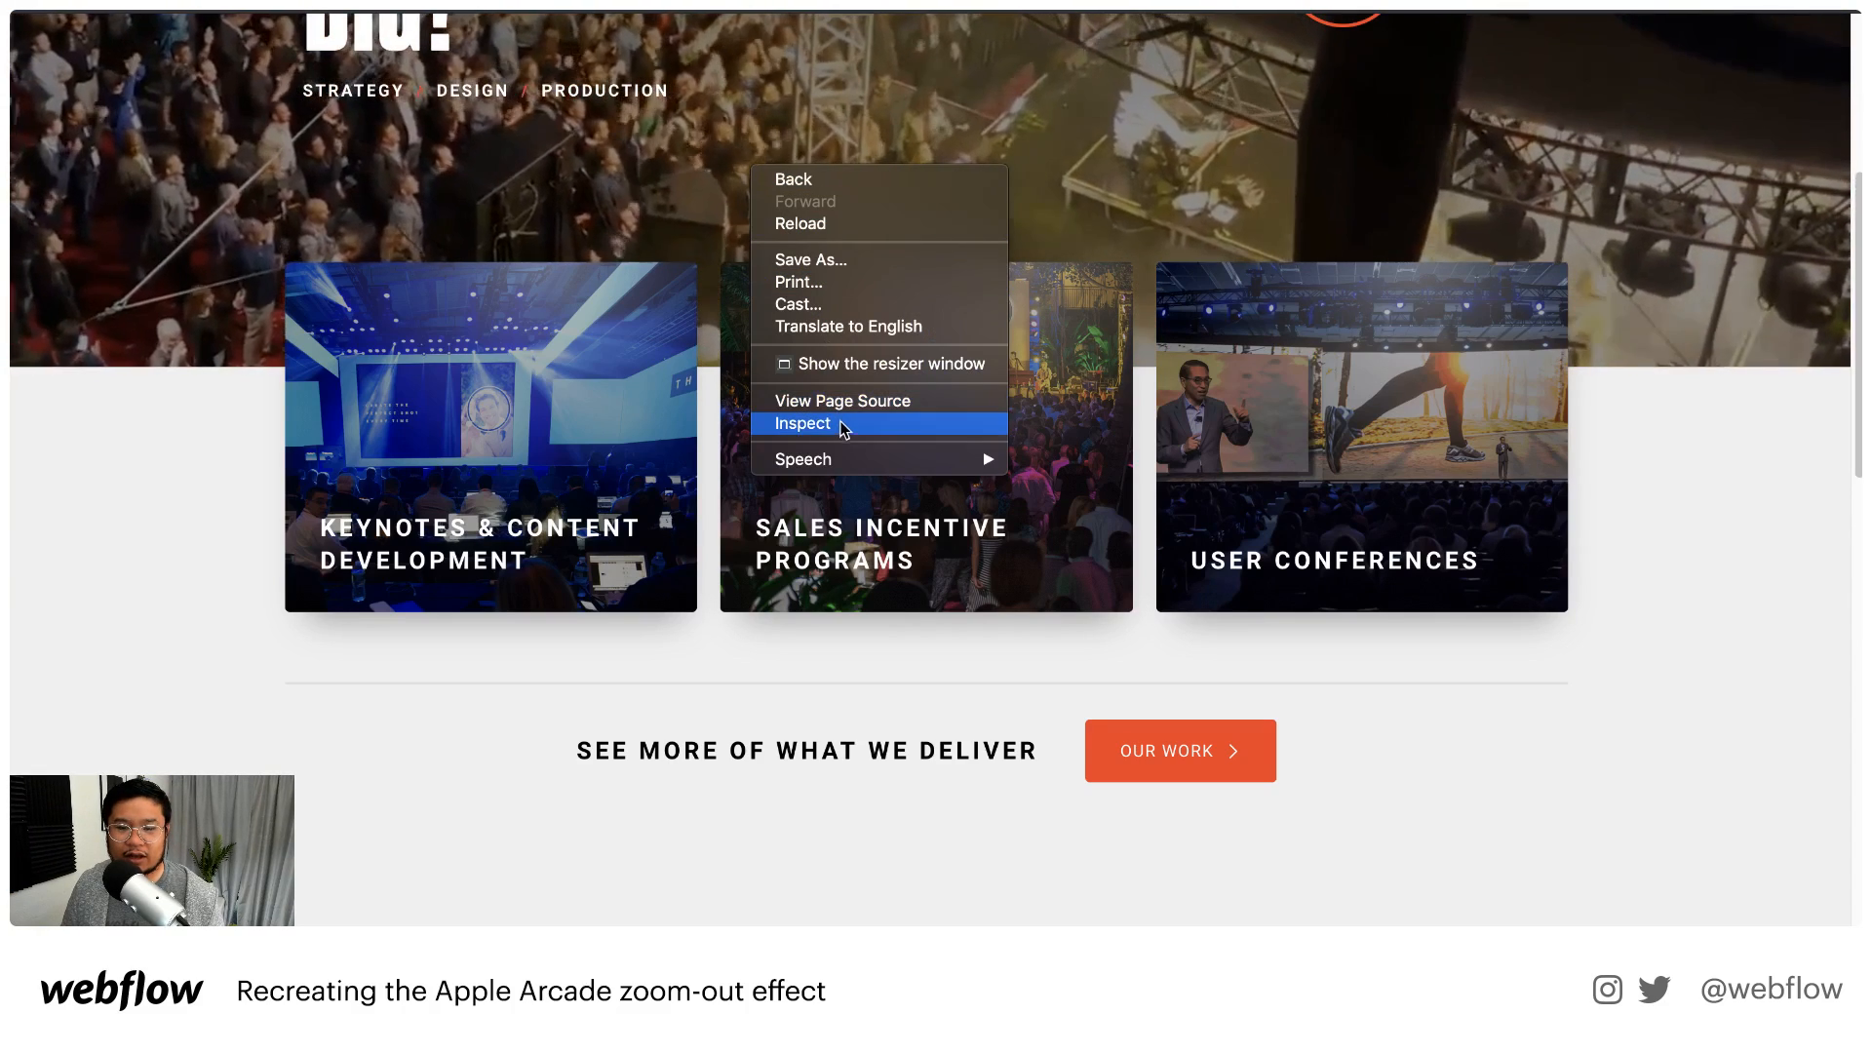
pyautogui.click(850, 427)
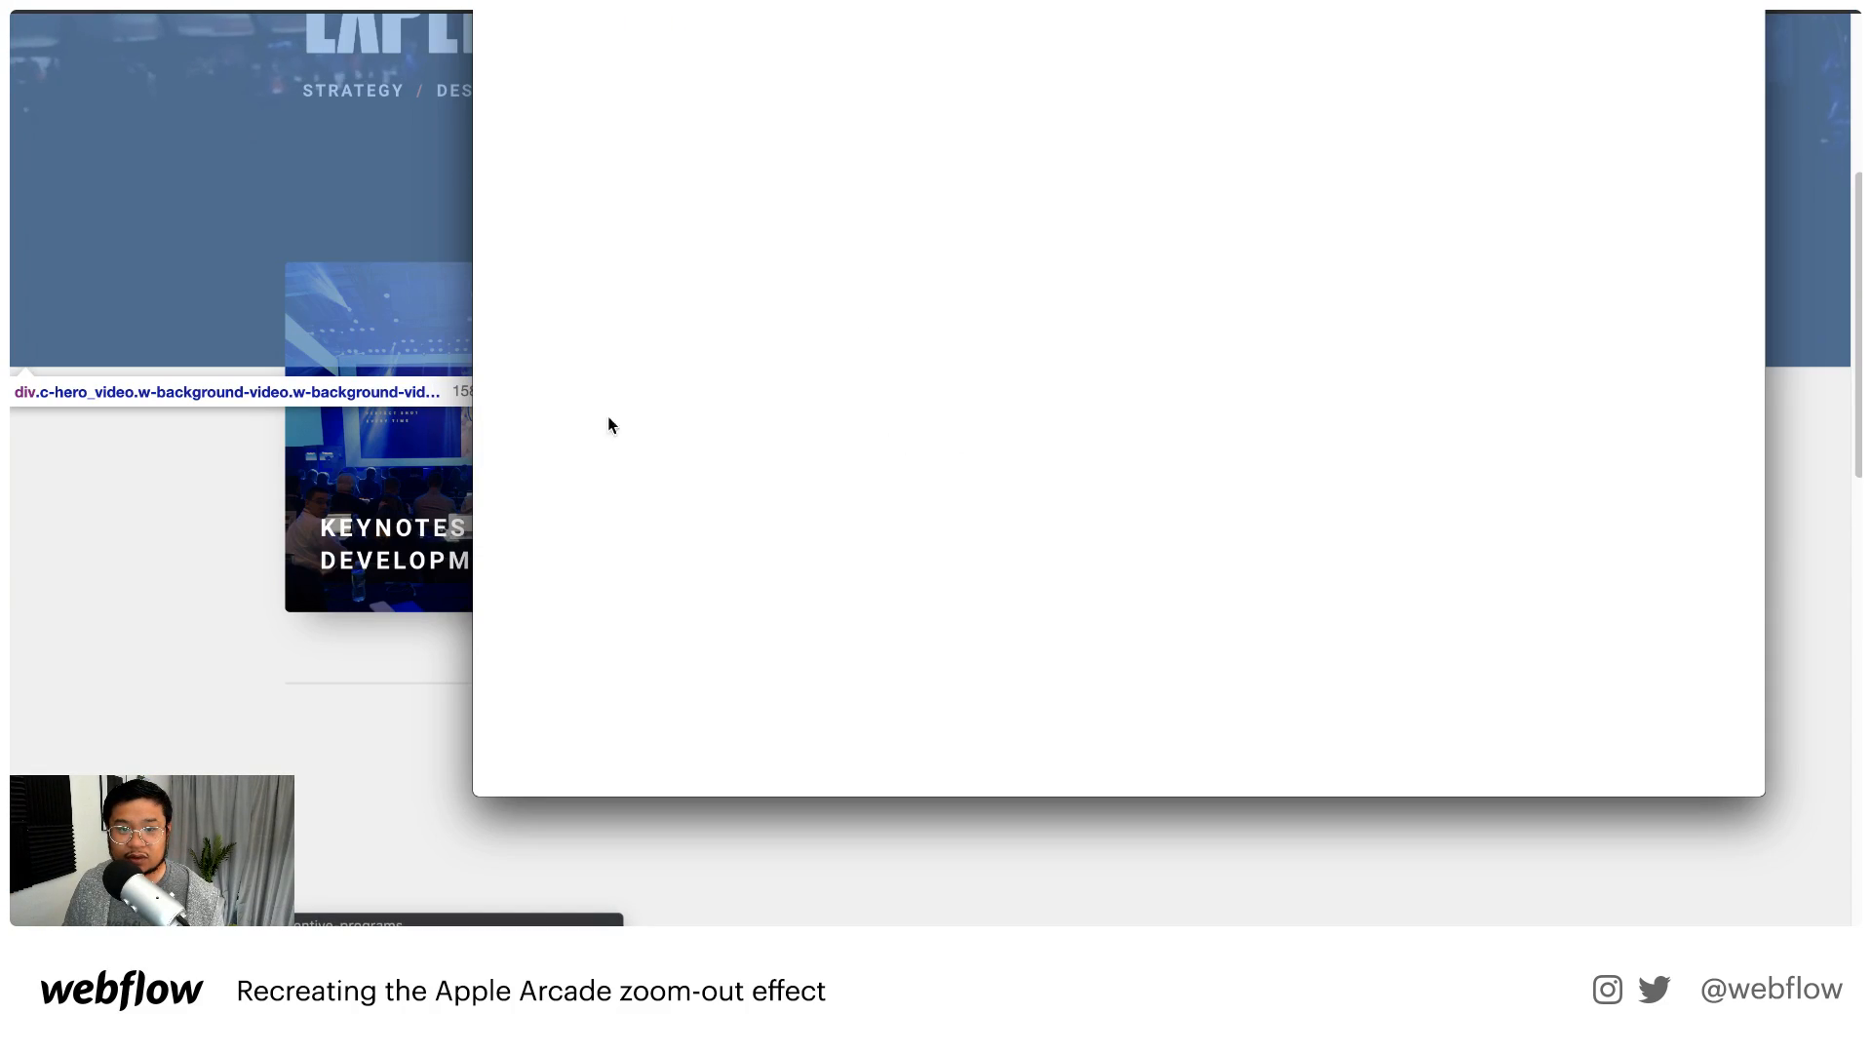
pyautogui.click(708, 136)
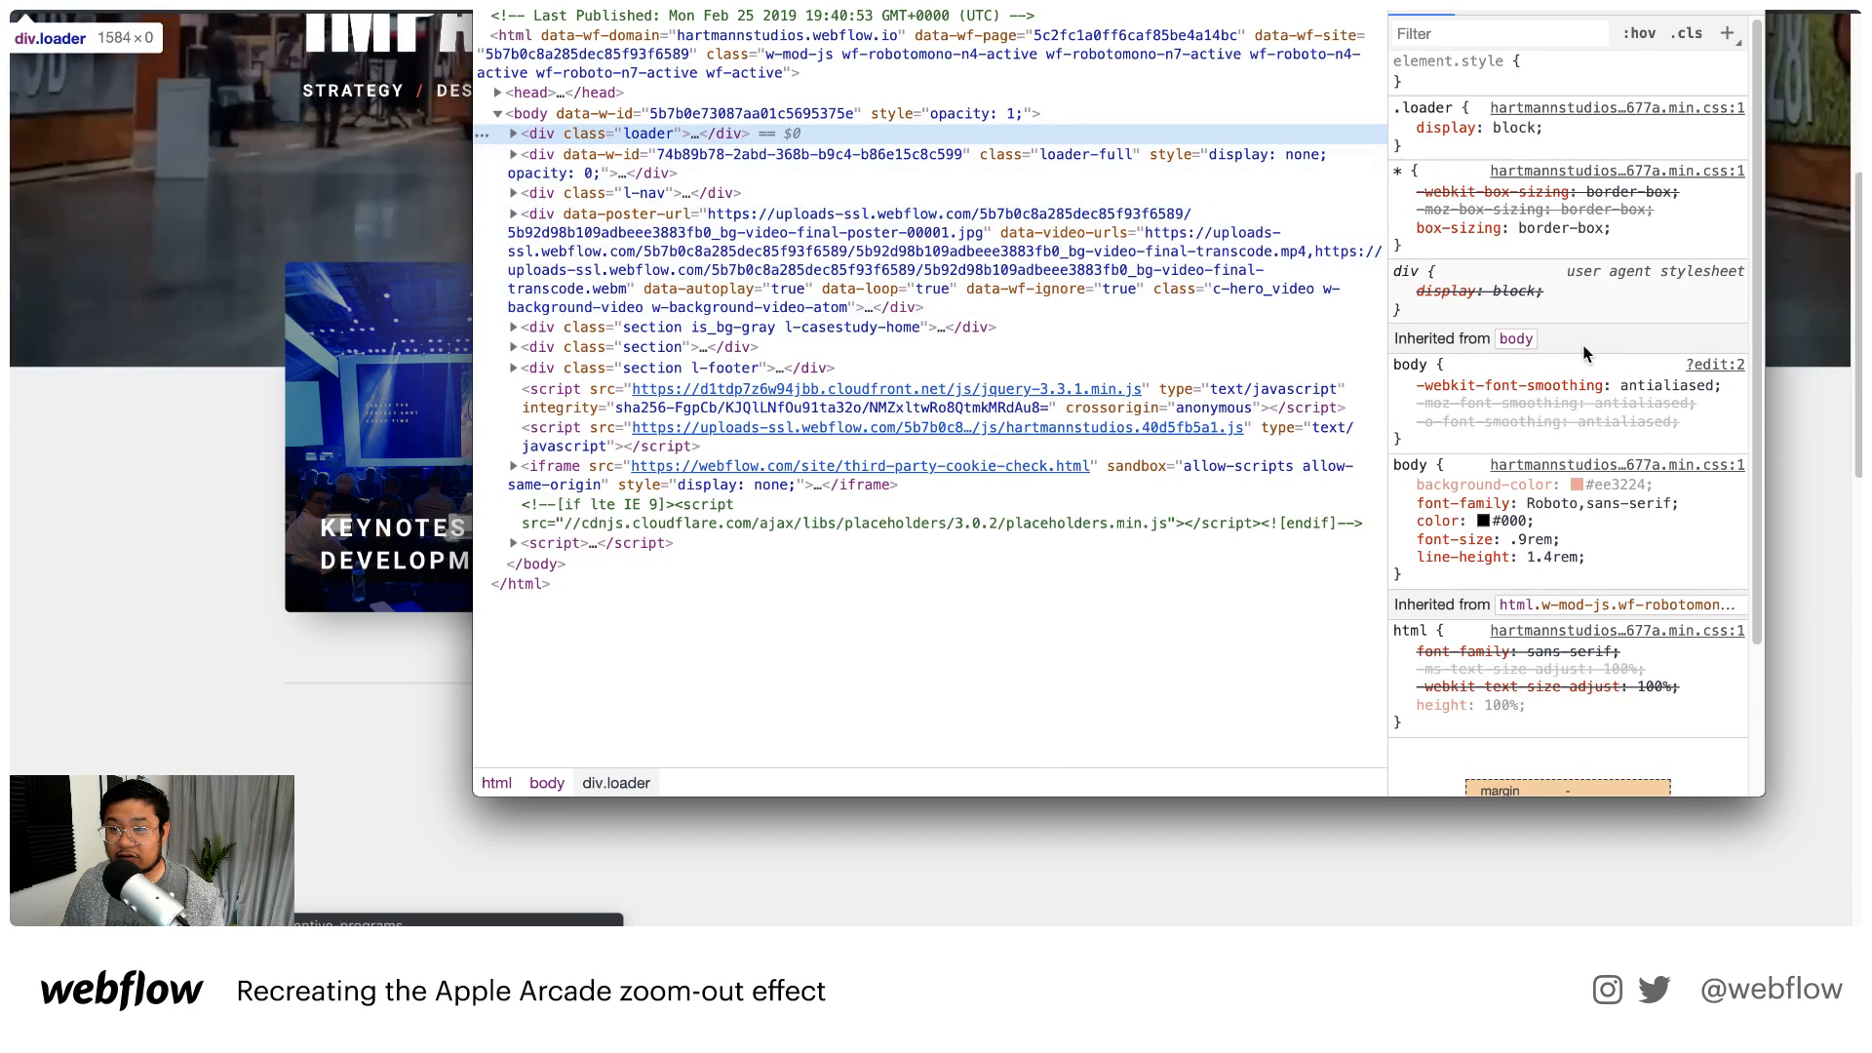
pyautogui.click(553, 169)
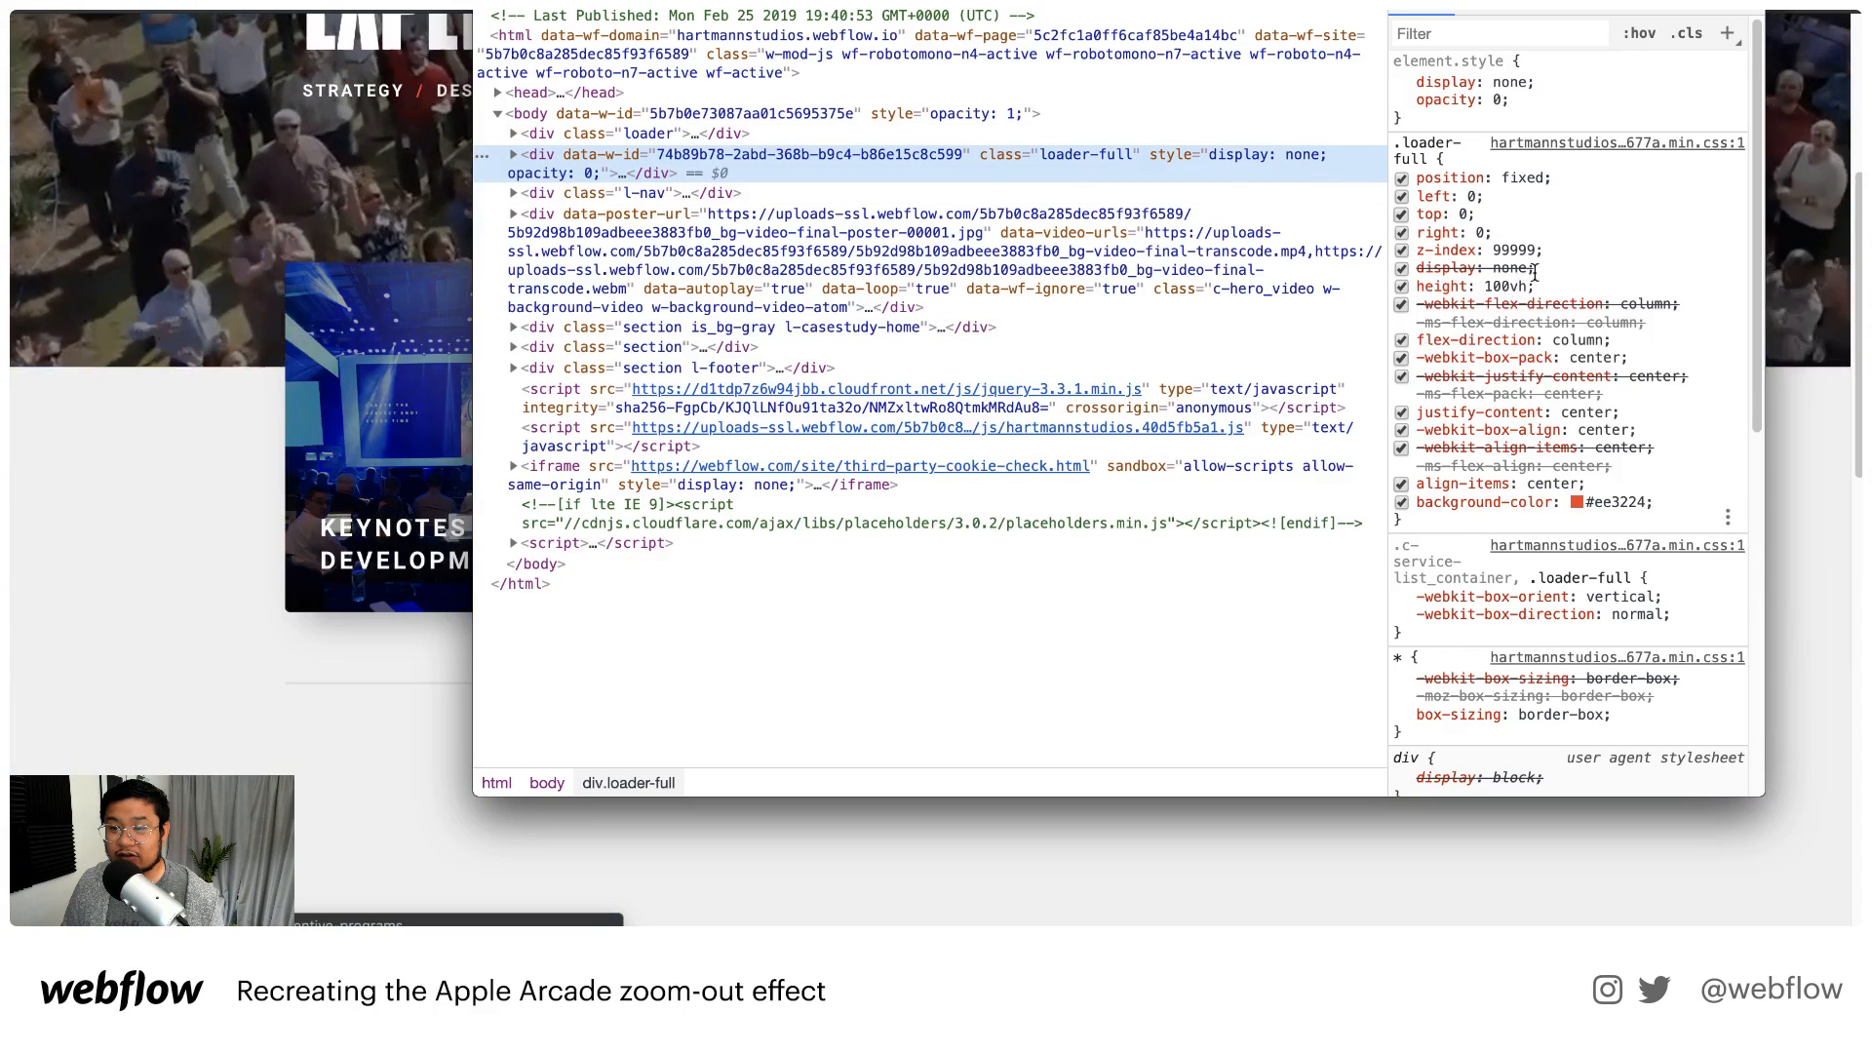
pyautogui.click(1513, 250)
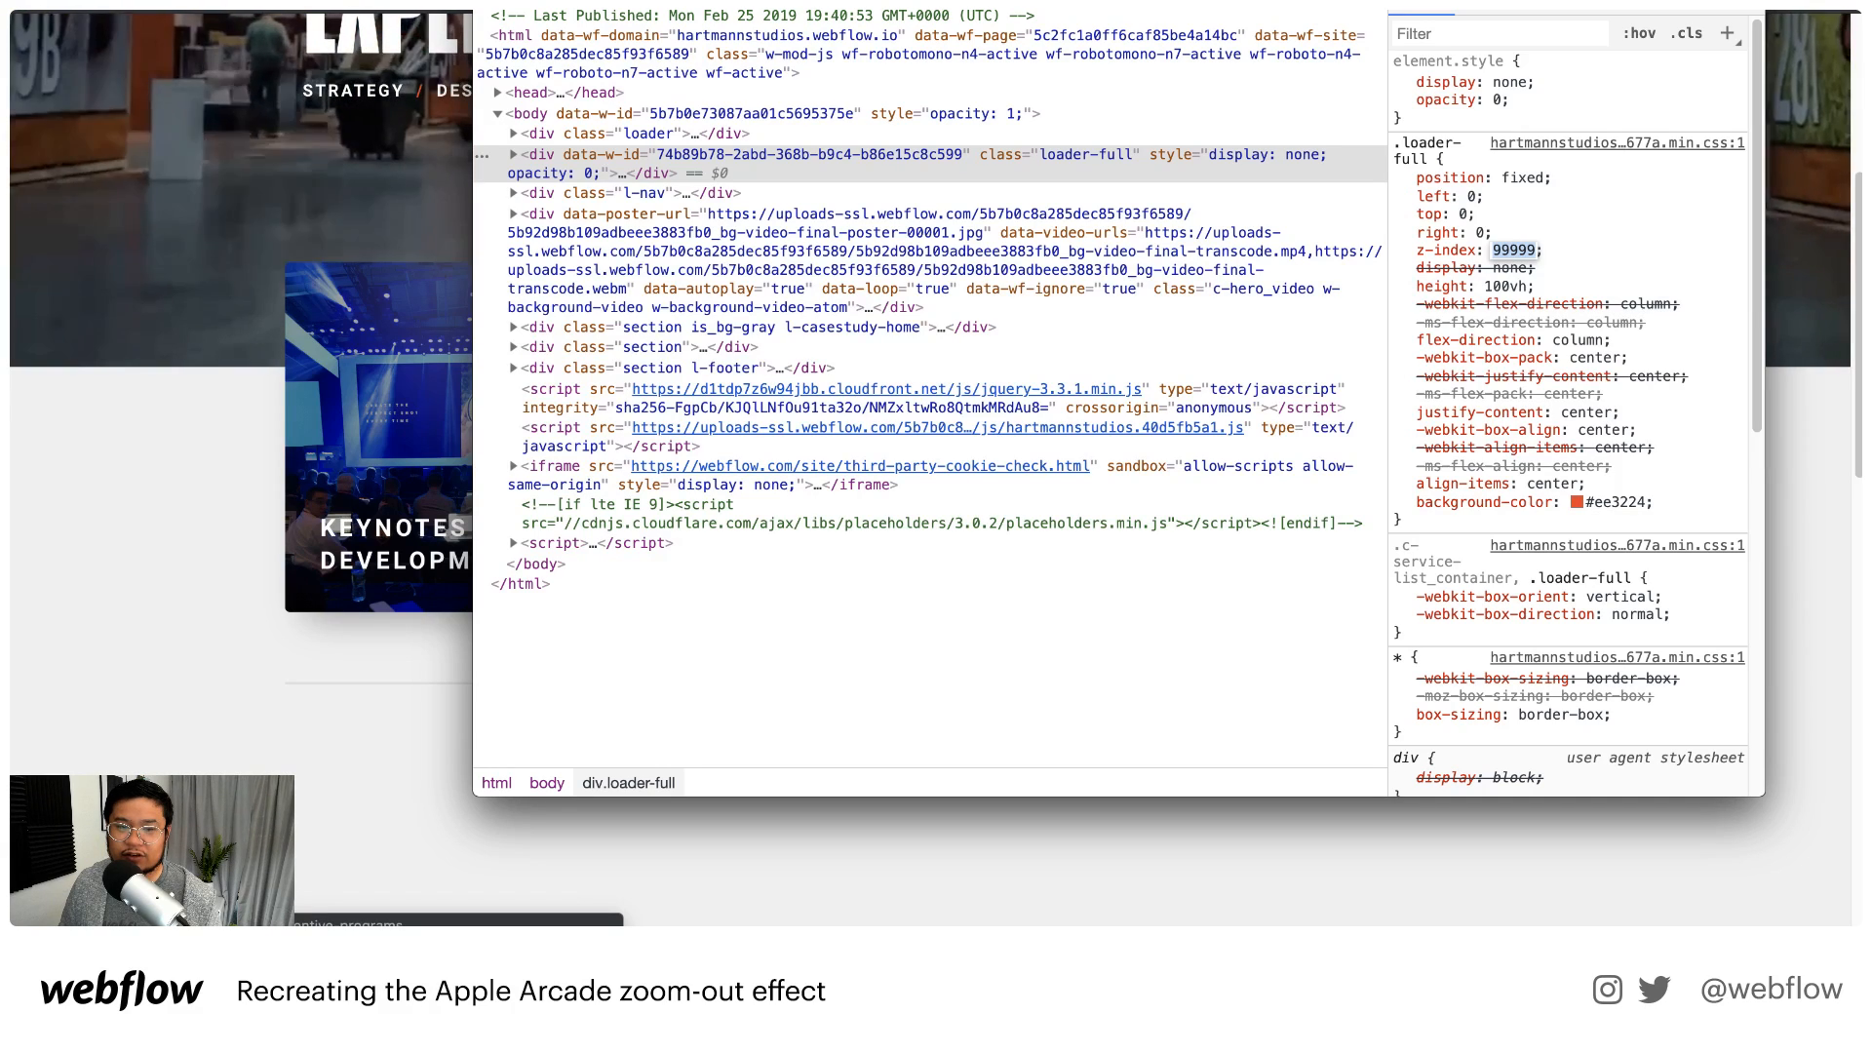
pyautogui.press('super+w')
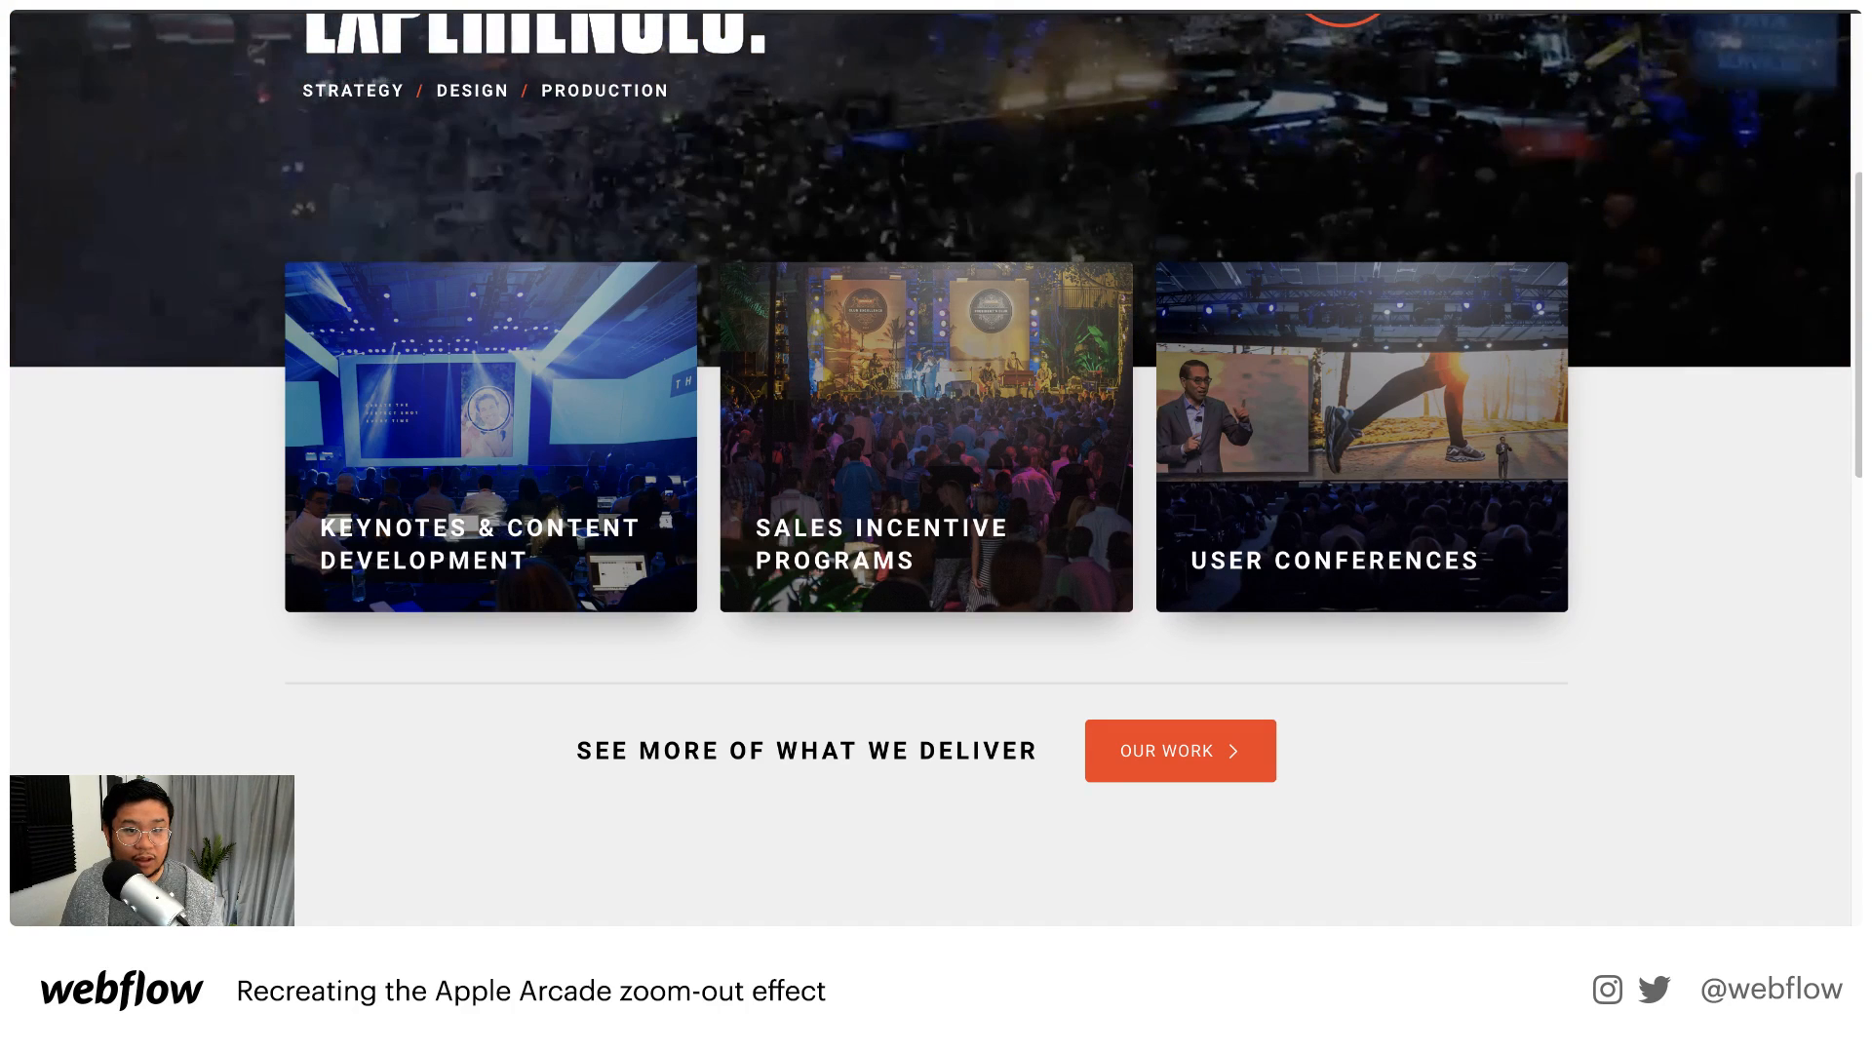
# Open the Apache design studio website and dismiss the offer to translate the page
pyautogui.press('Return')
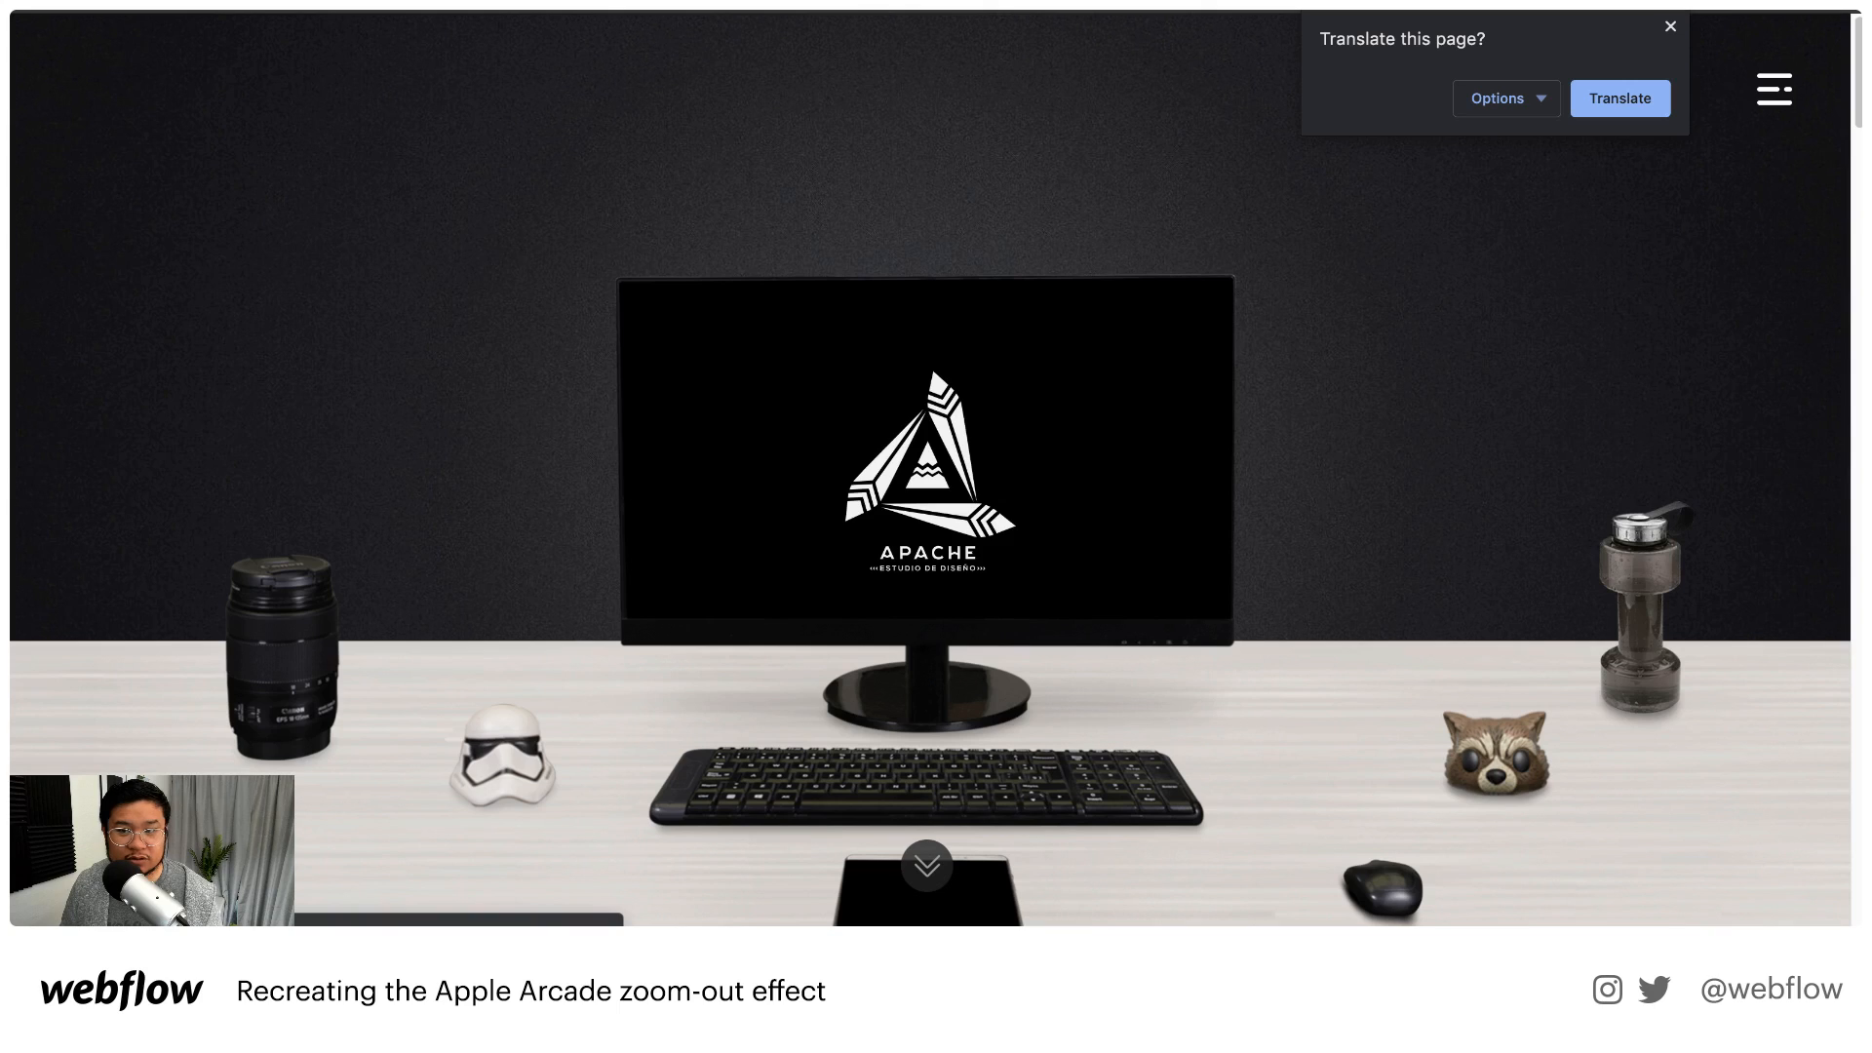
pyautogui.click(1670, 27)
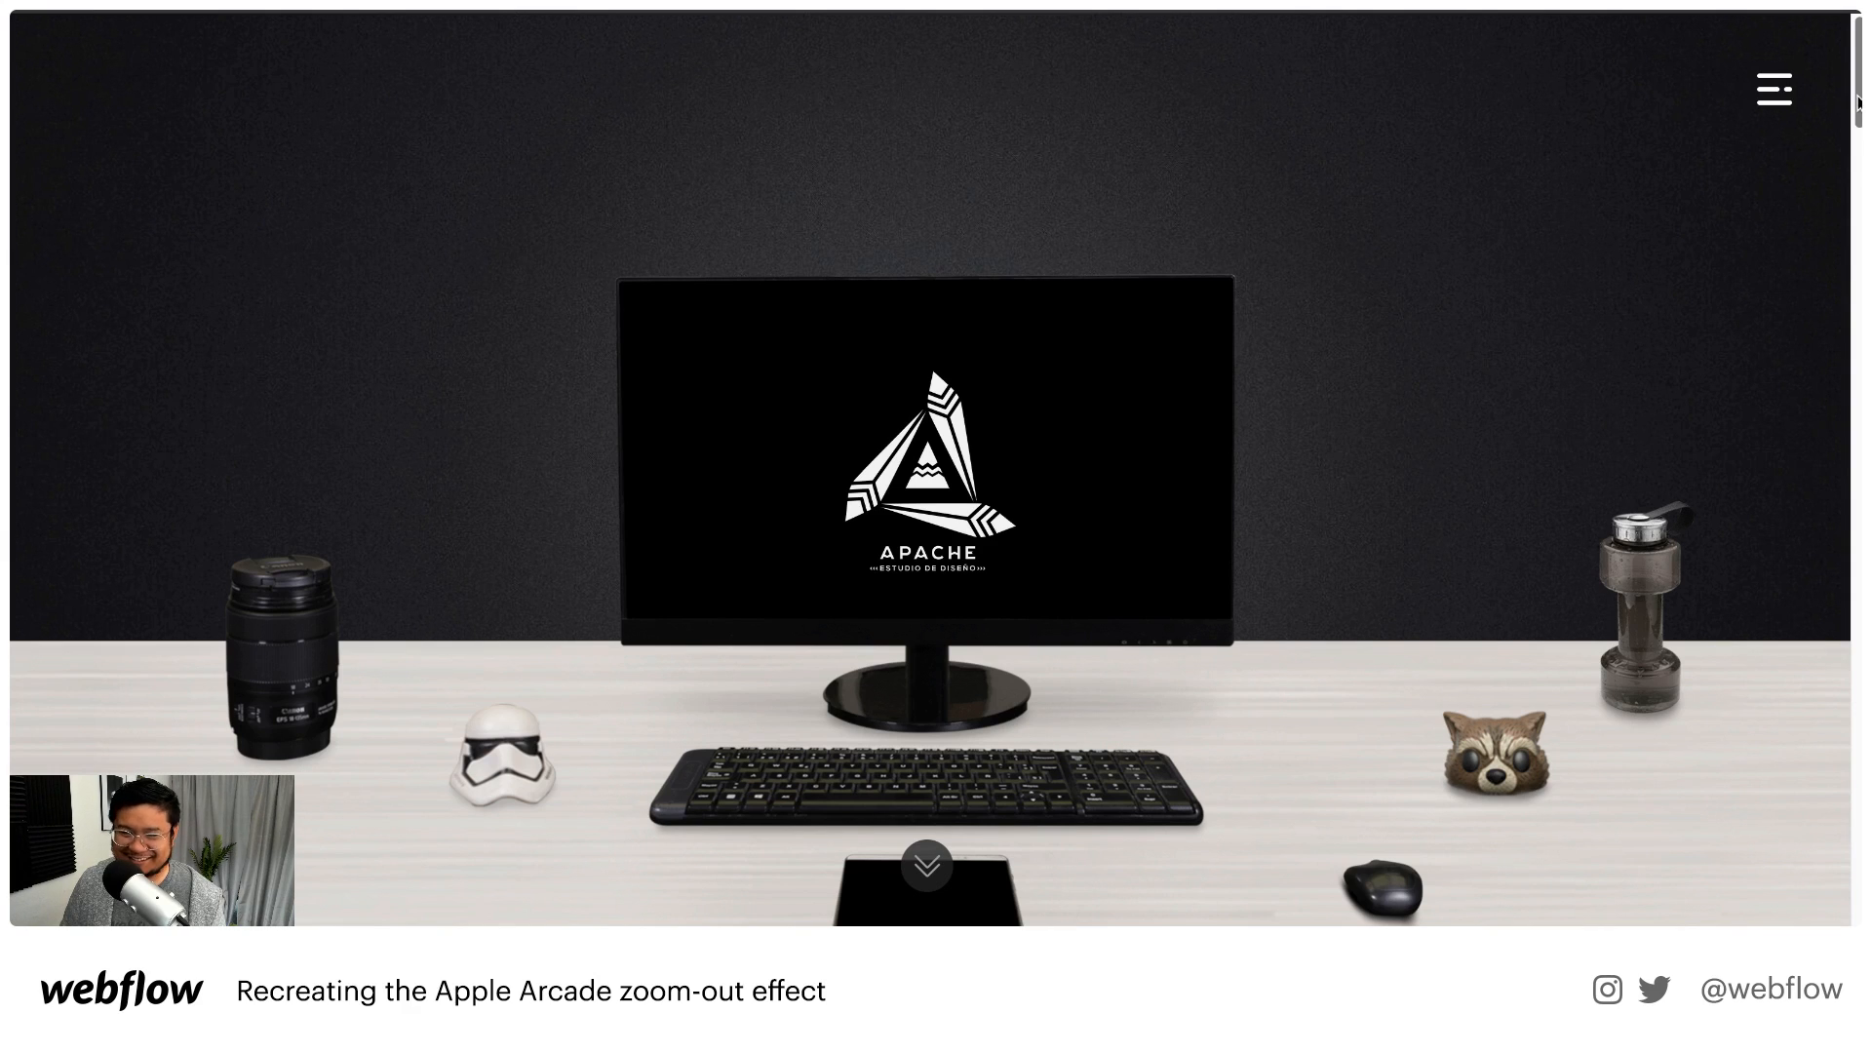
# Examine the Apache desk-scene hero and the Experiencias Significativas project cards with their Mira el Proyecto buttons
pyautogui.moveTo(1857, 102); pyautogui.dragTo(1858, 310)
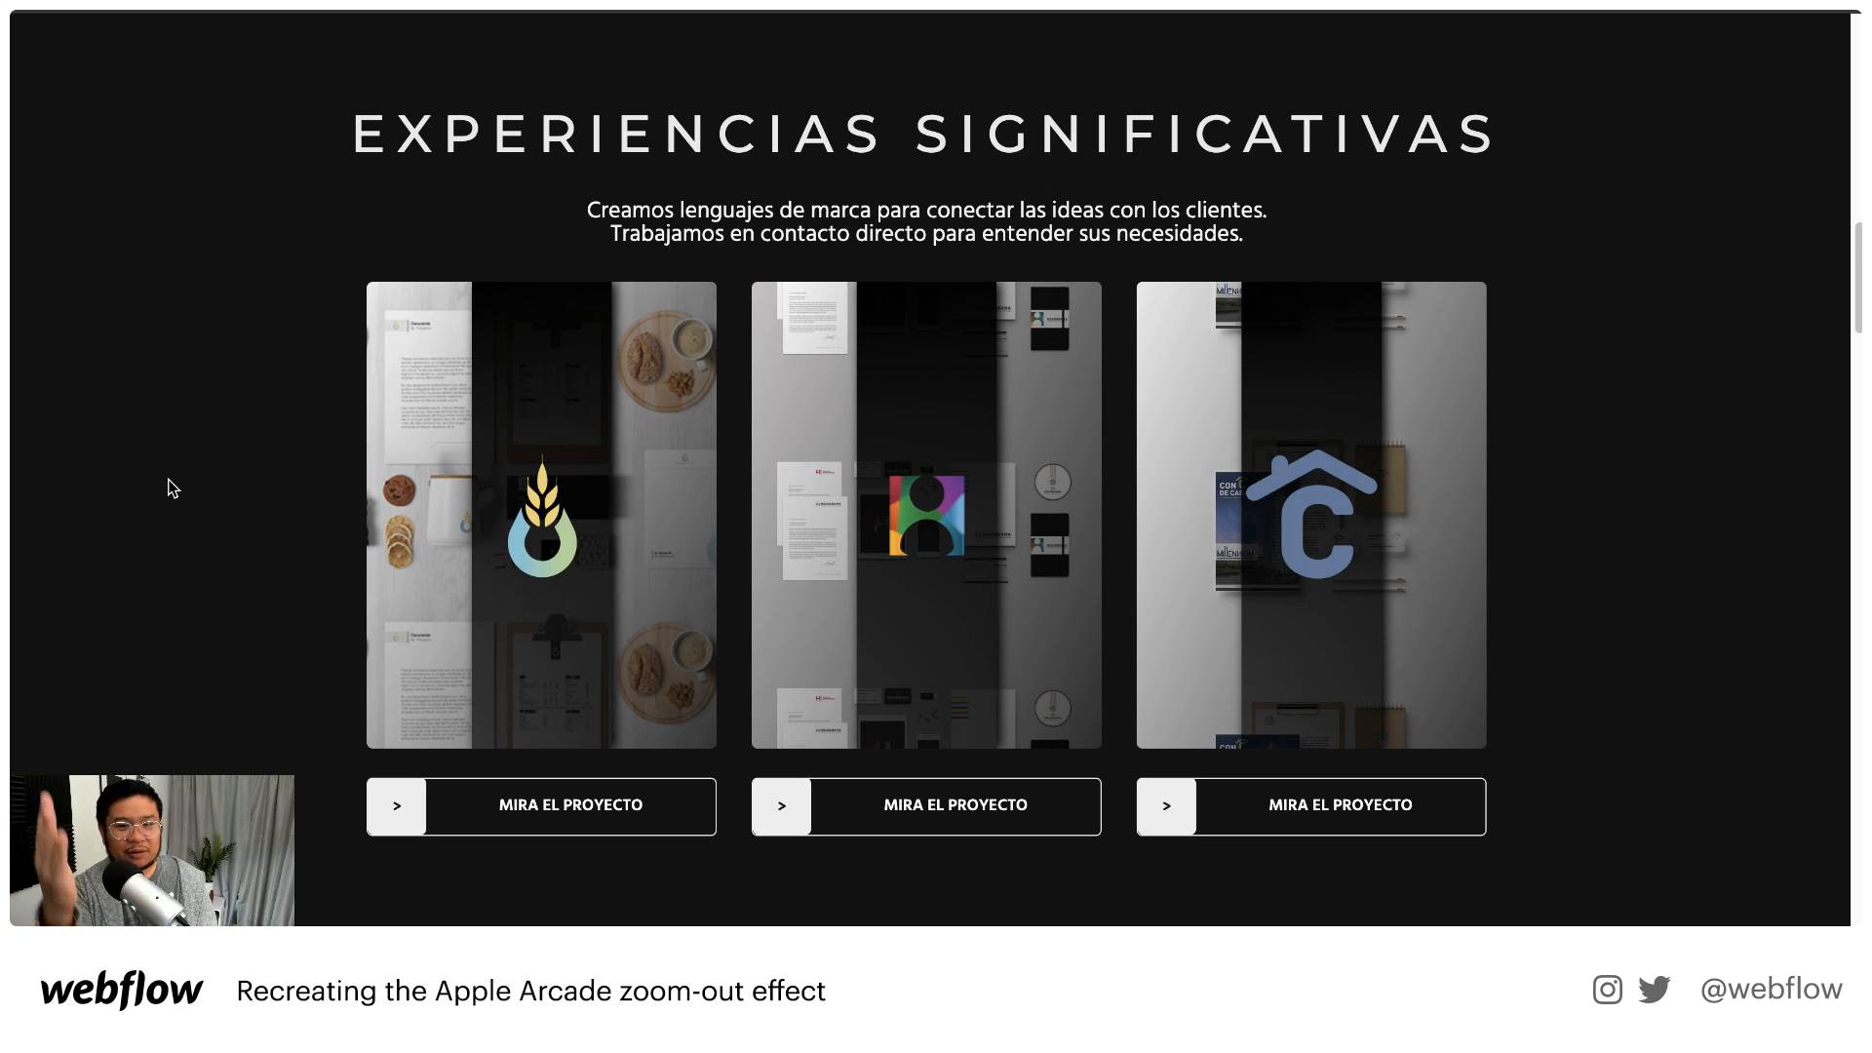
pyautogui.moveTo(477, 366)
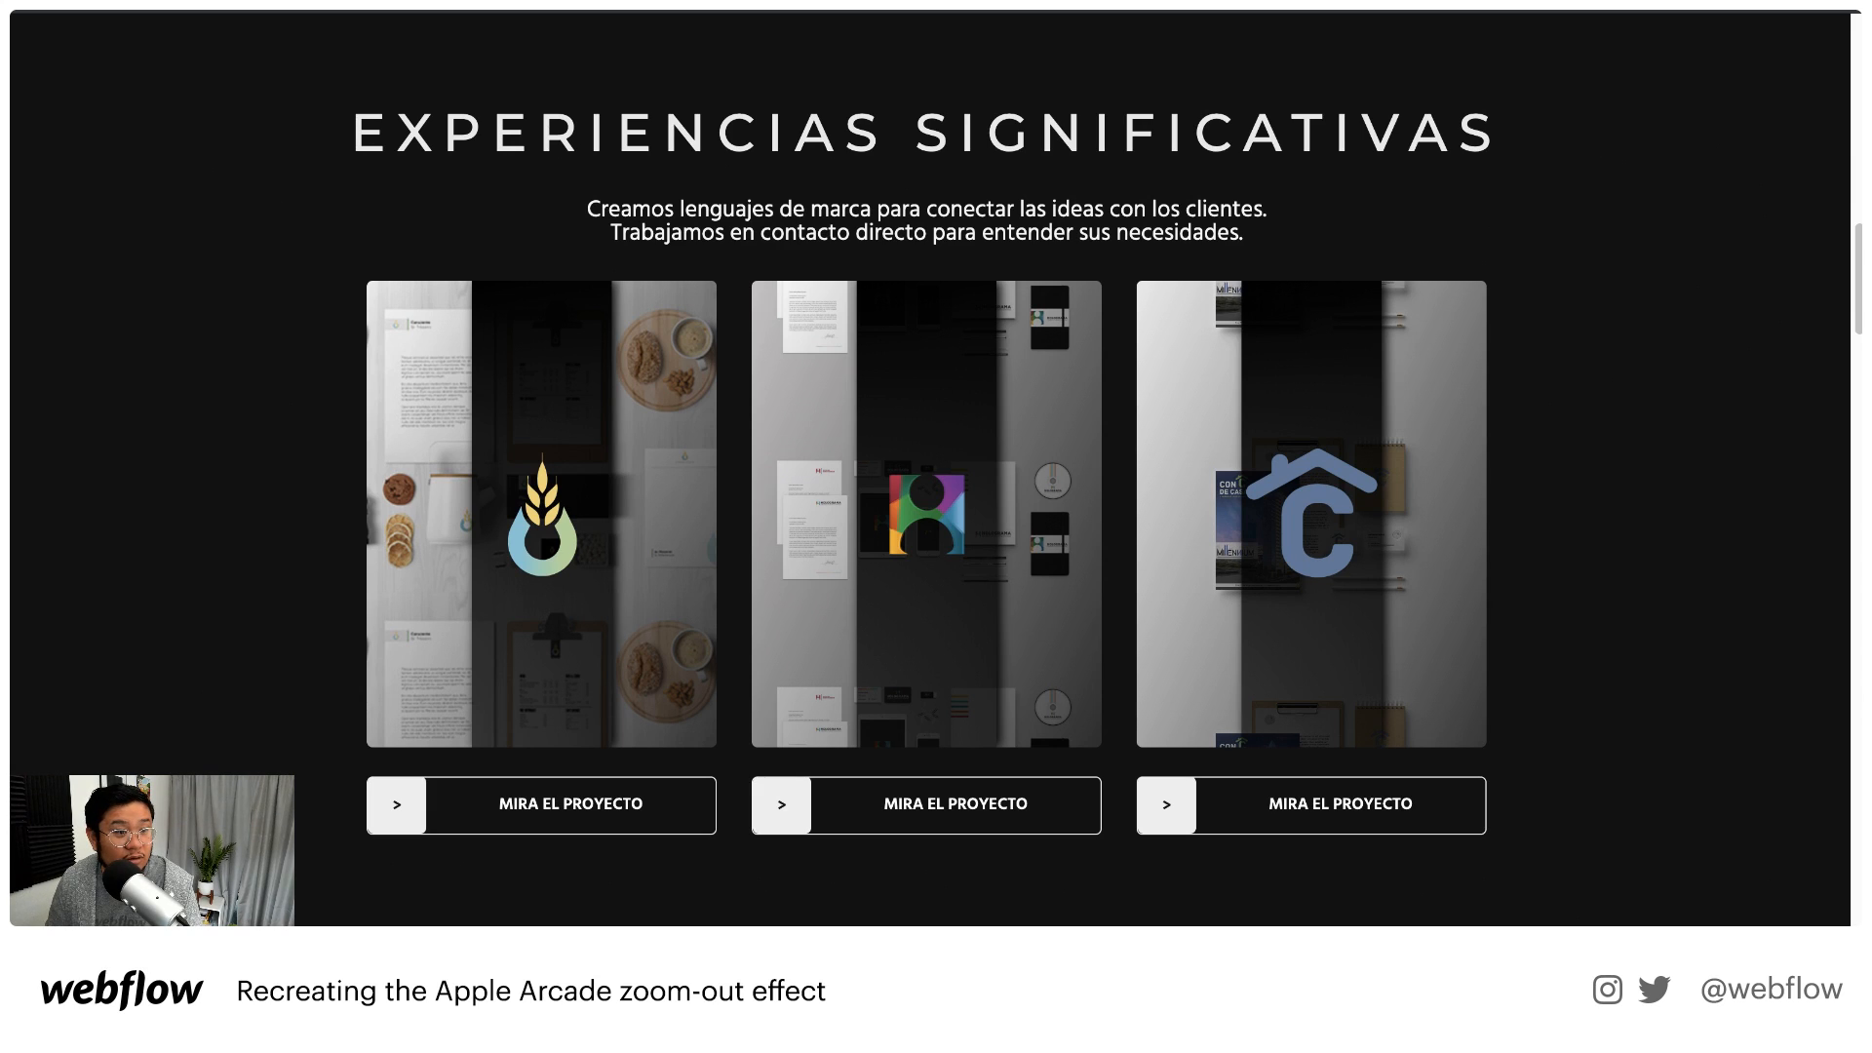
pyautogui.scroll(-5, 250, 388)
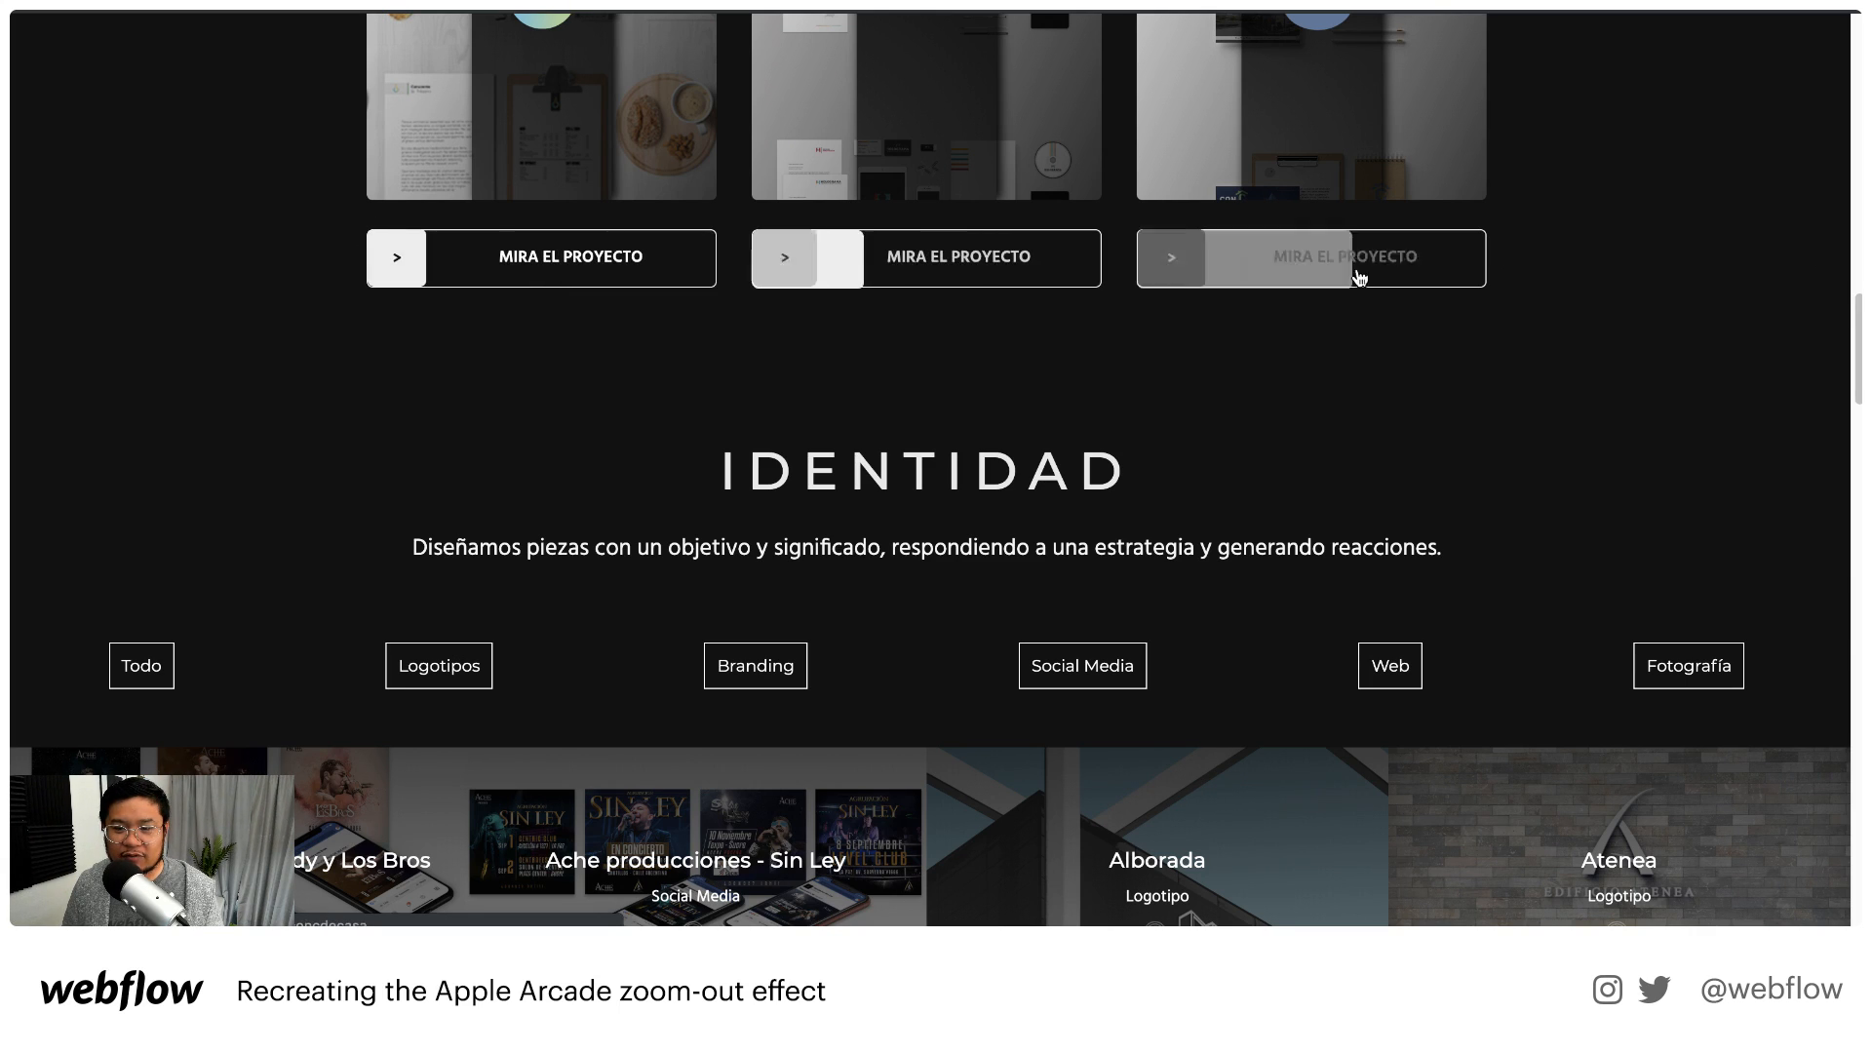
# Examine the category filters and the full portfolio grid of the Apache site's Identidad section
pyautogui.scroll(-2, 250, 539)
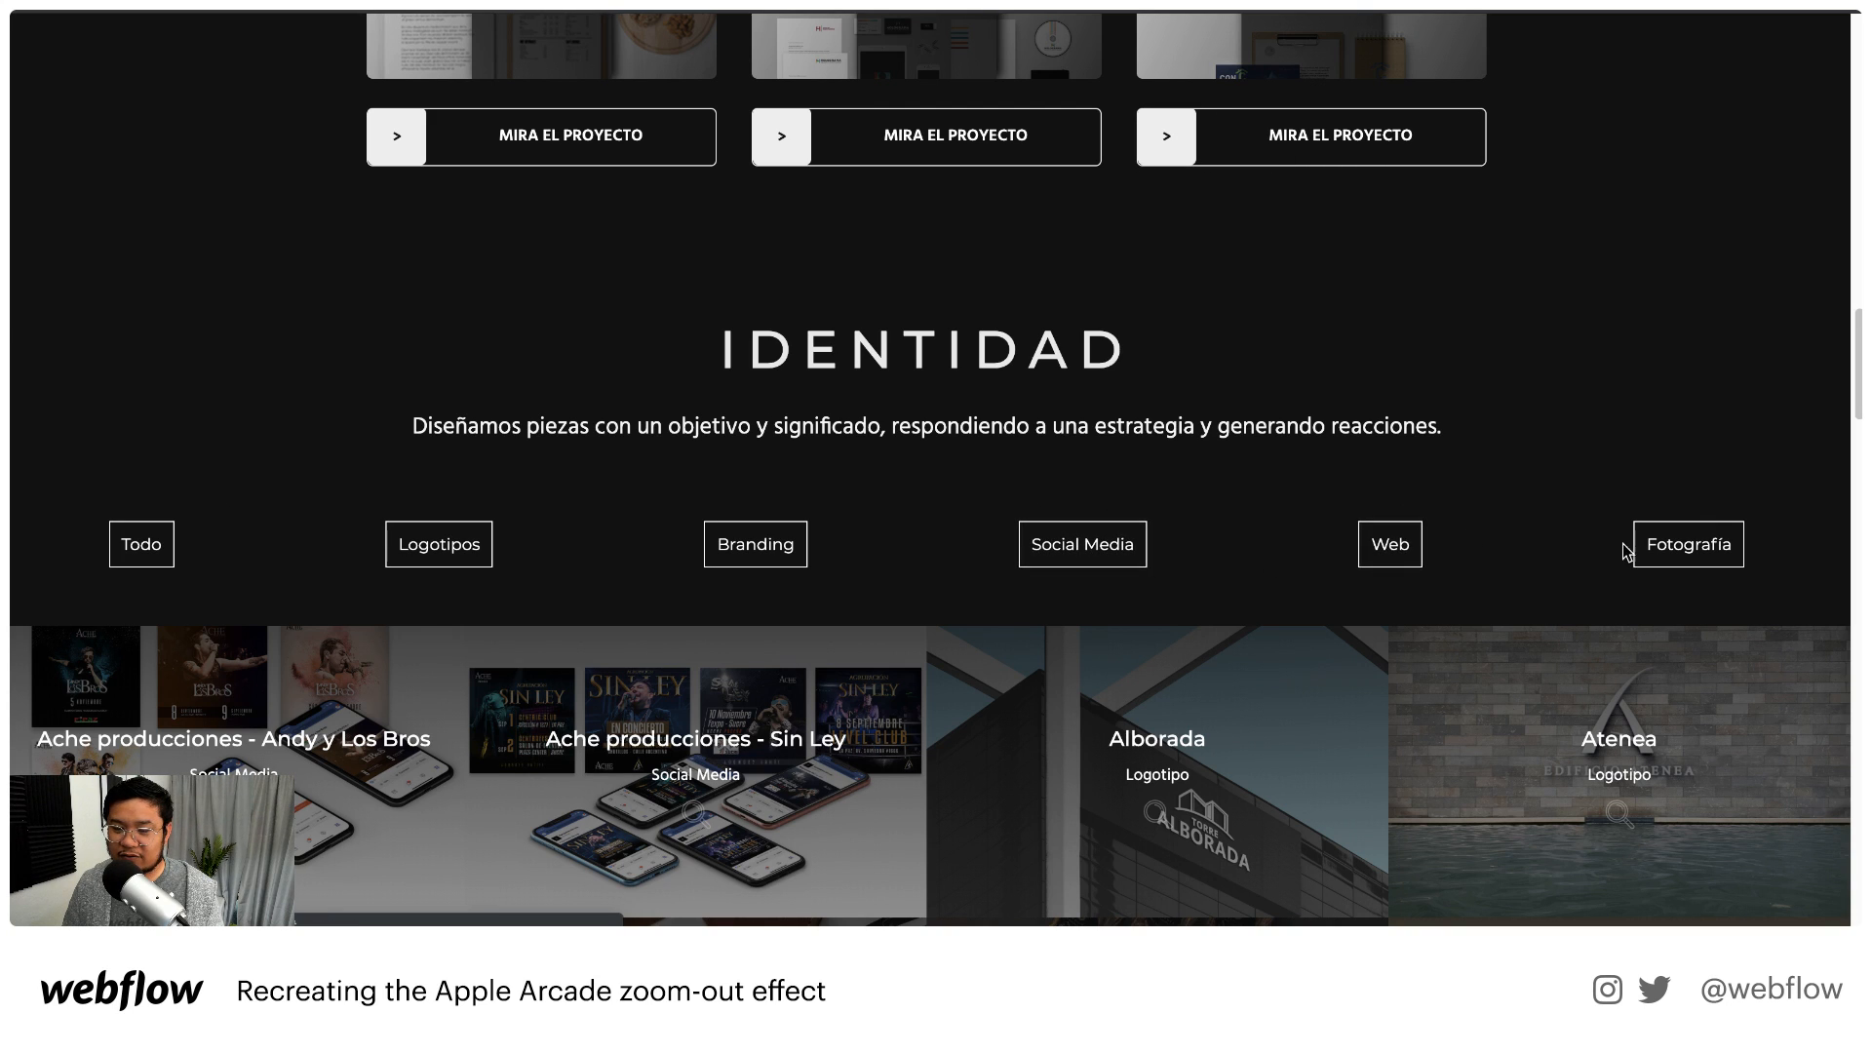
pyautogui.scroll(-4, 1132, 423)
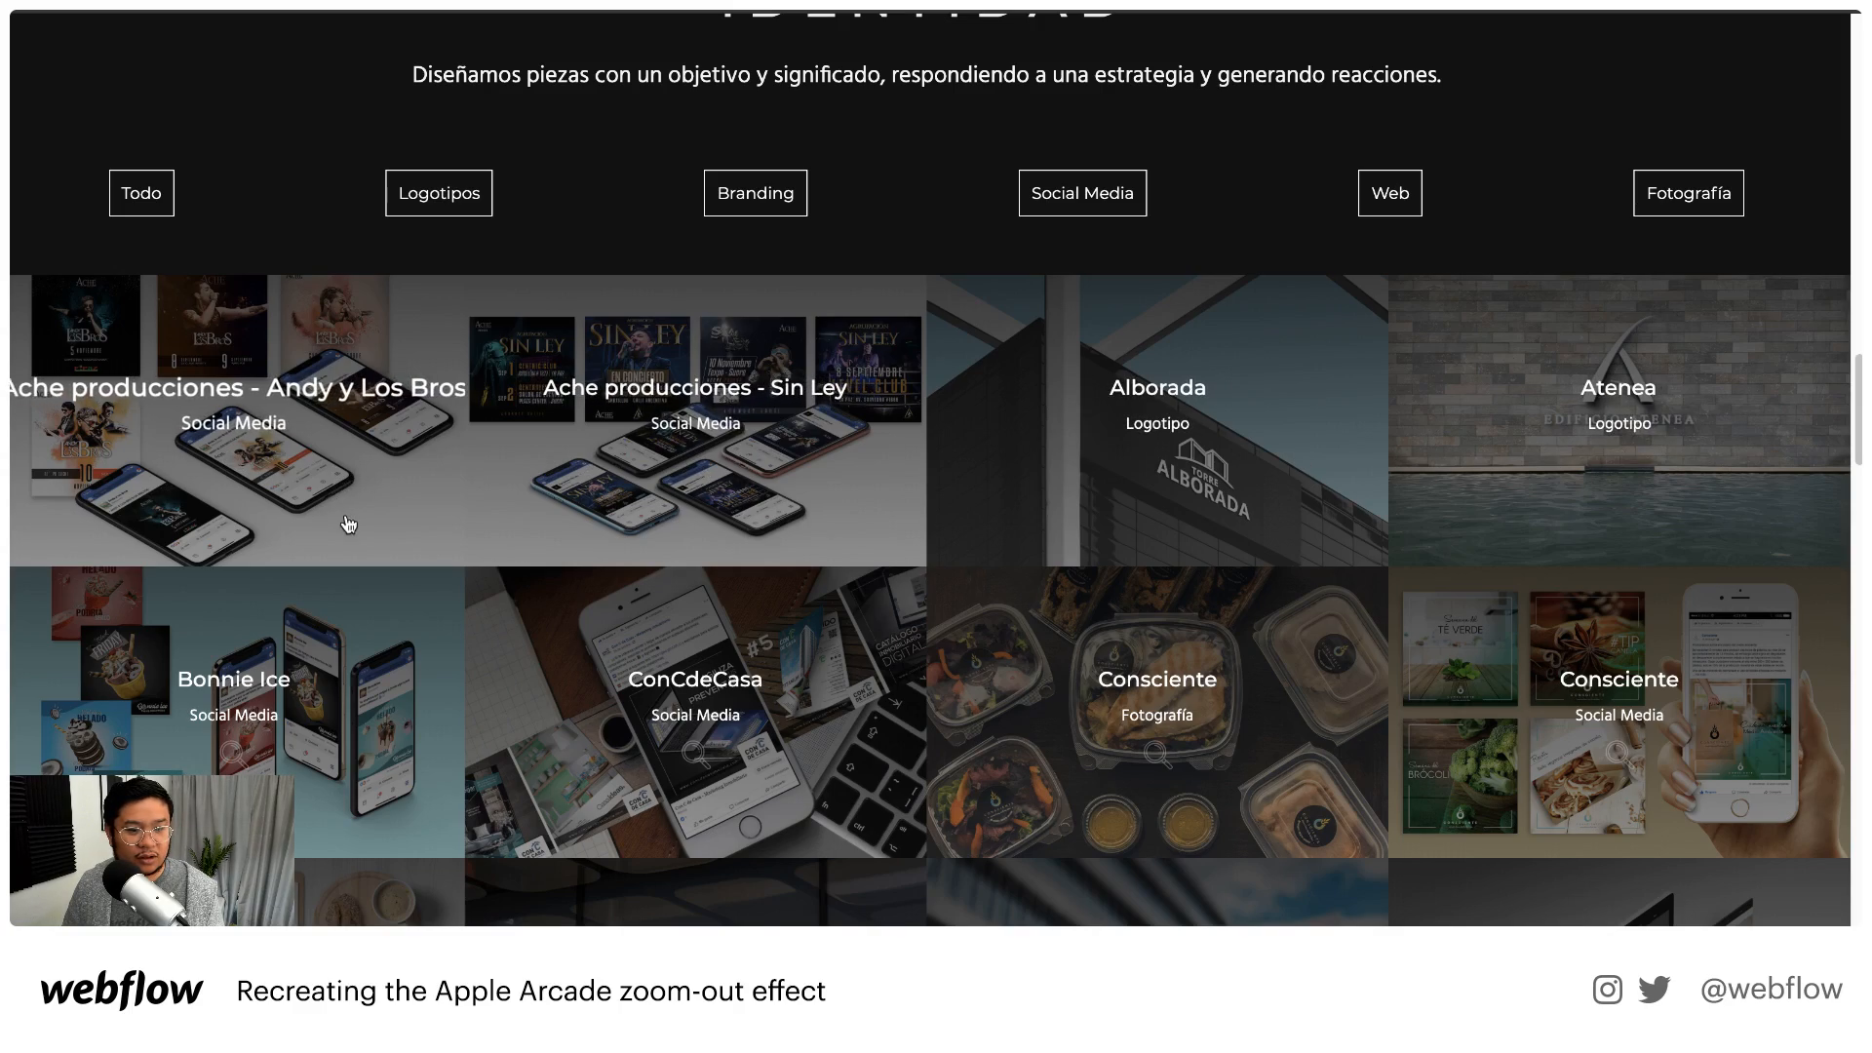
pyautogui.scroll(-2, 348, 524)
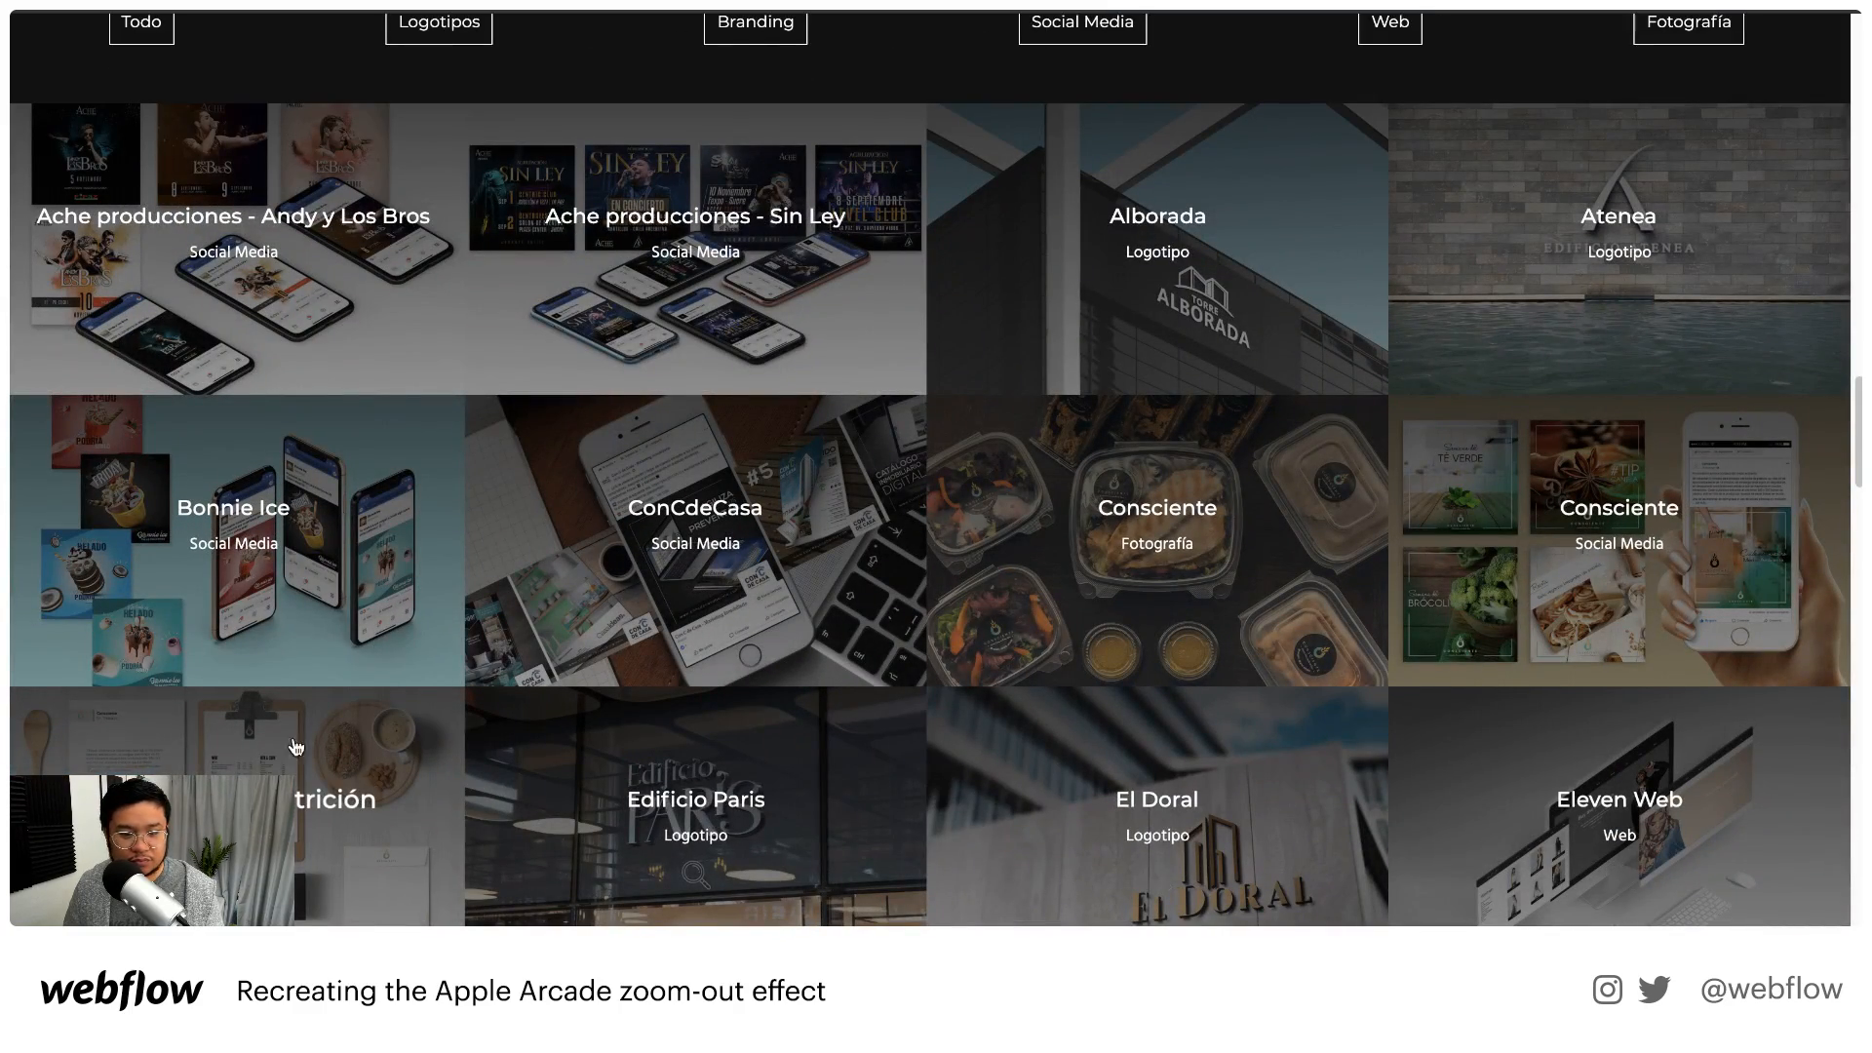
pyautogui.scroll(-10, 295, 747)
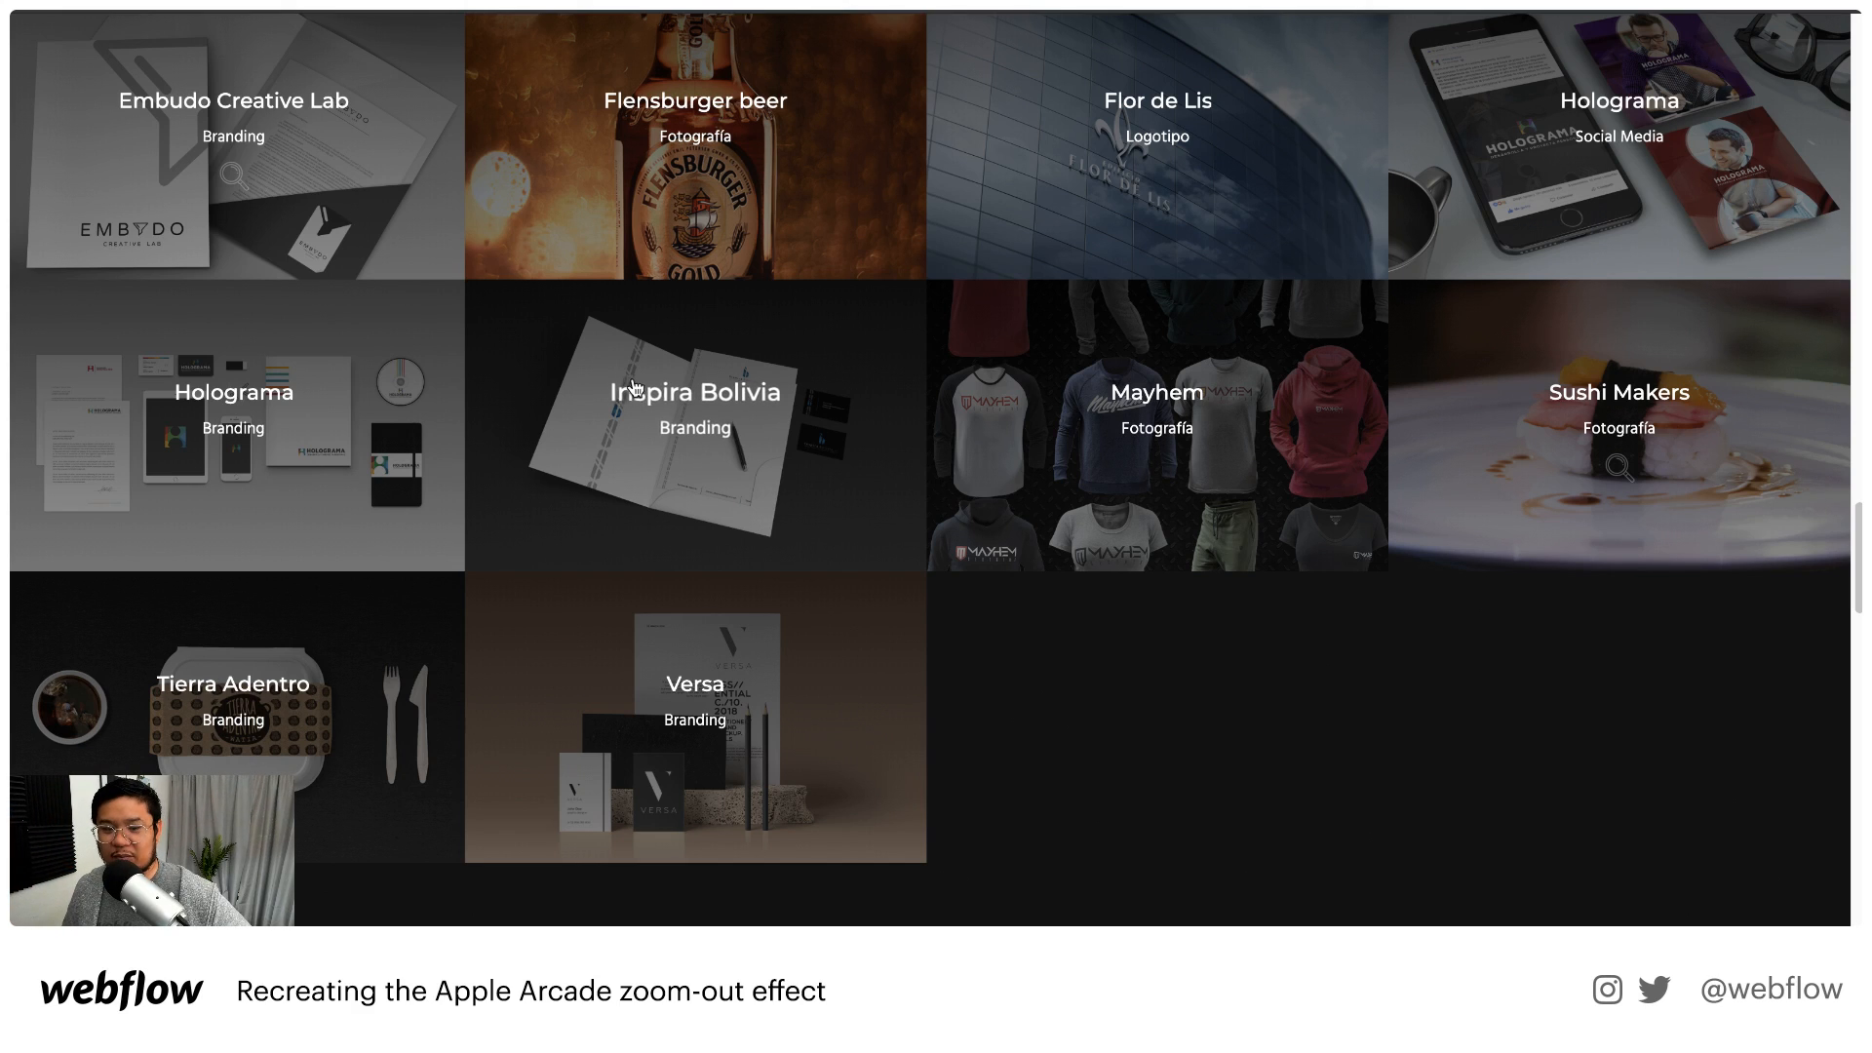
pyautogui.scroll(1, 659, 405)
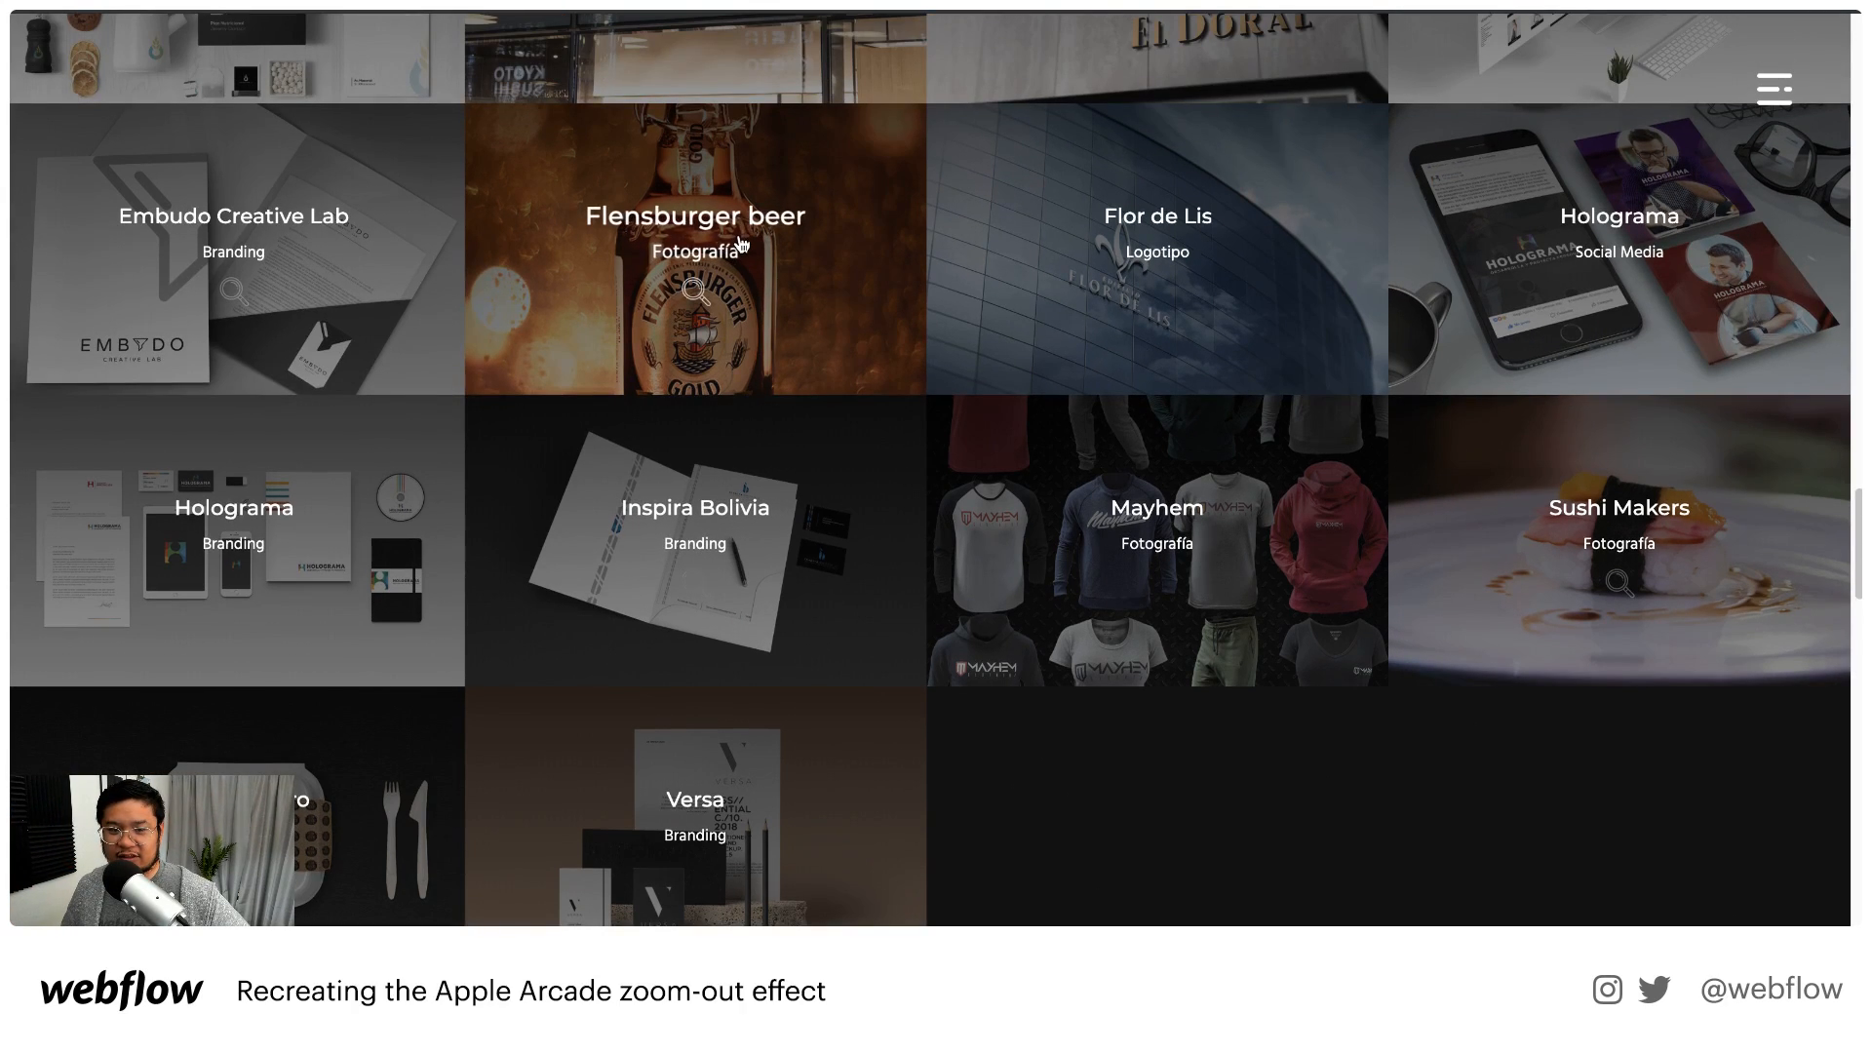
pyautogui.scroll(10, 741, 261)
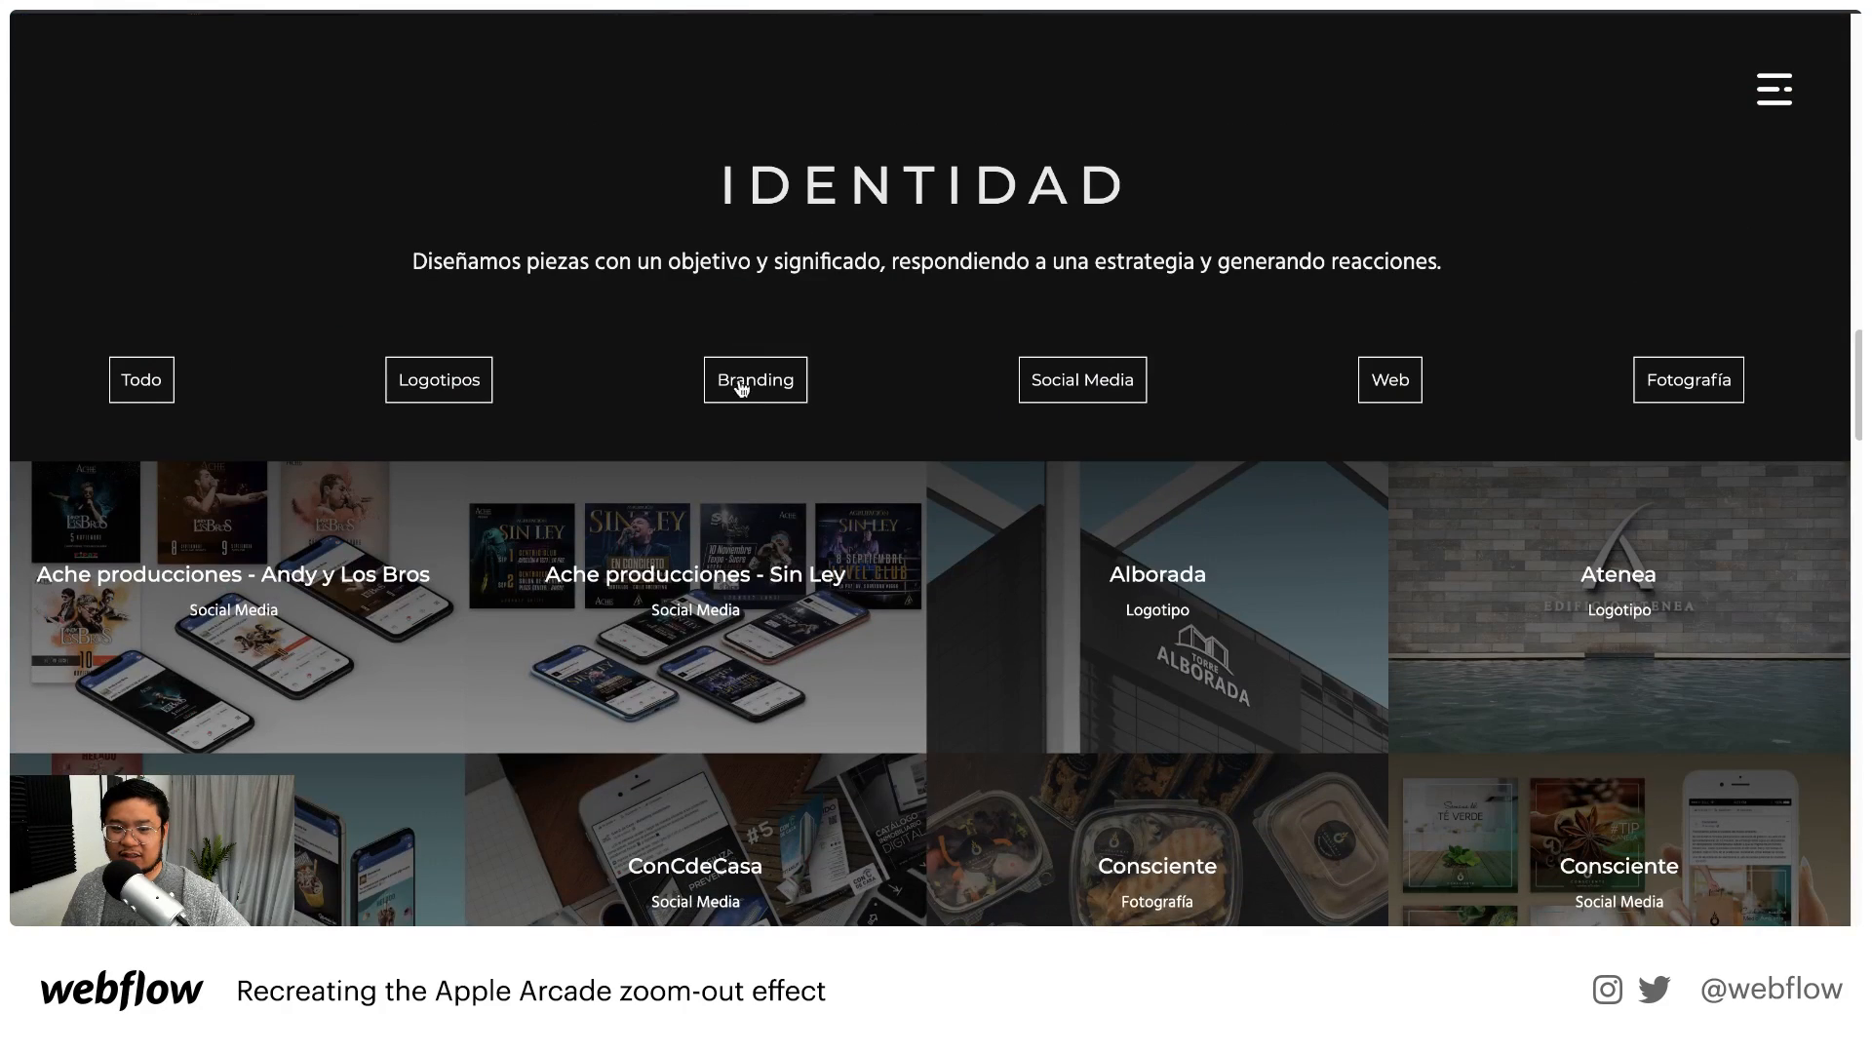
# Review the Mira el Proyecto buttons again and the remaining Identidad portfolio tiles down to Tierra Adentro and Versa
pyautogui.scroll(5, 1070, 393)
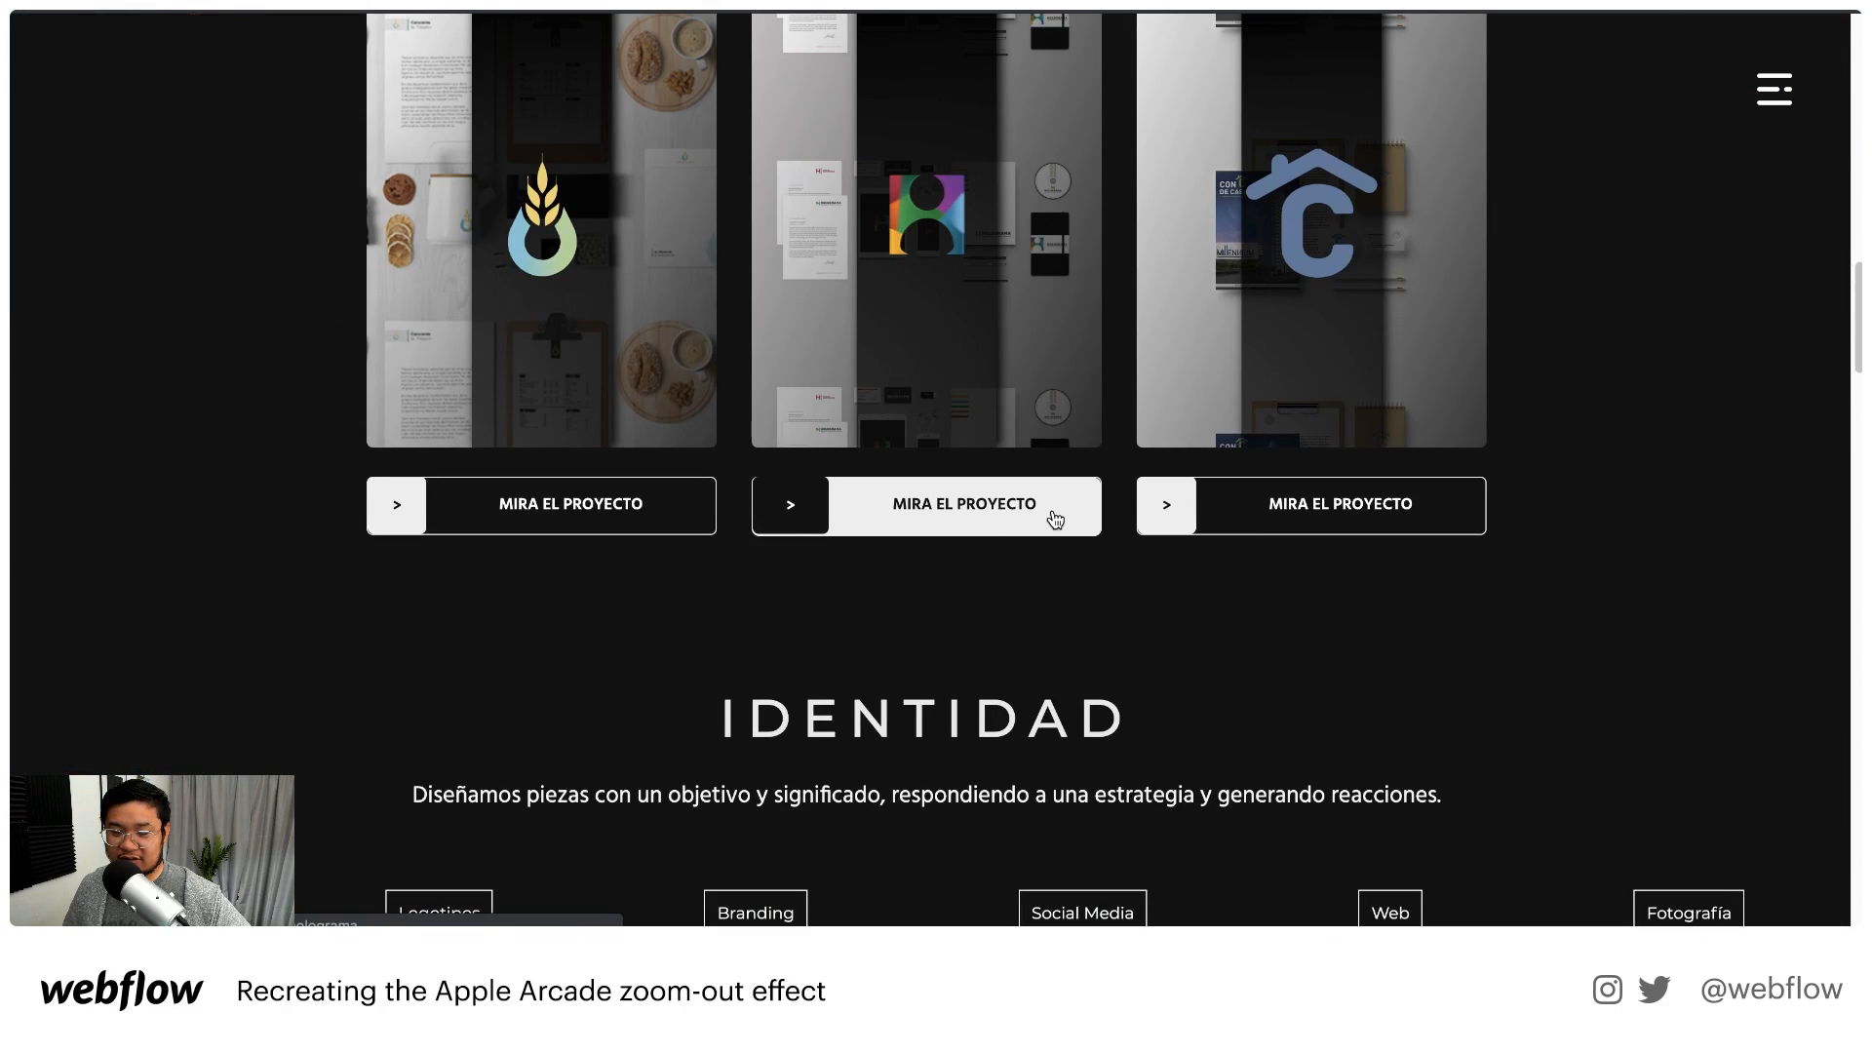
pyautogui.scroll(-8, 589, 514)
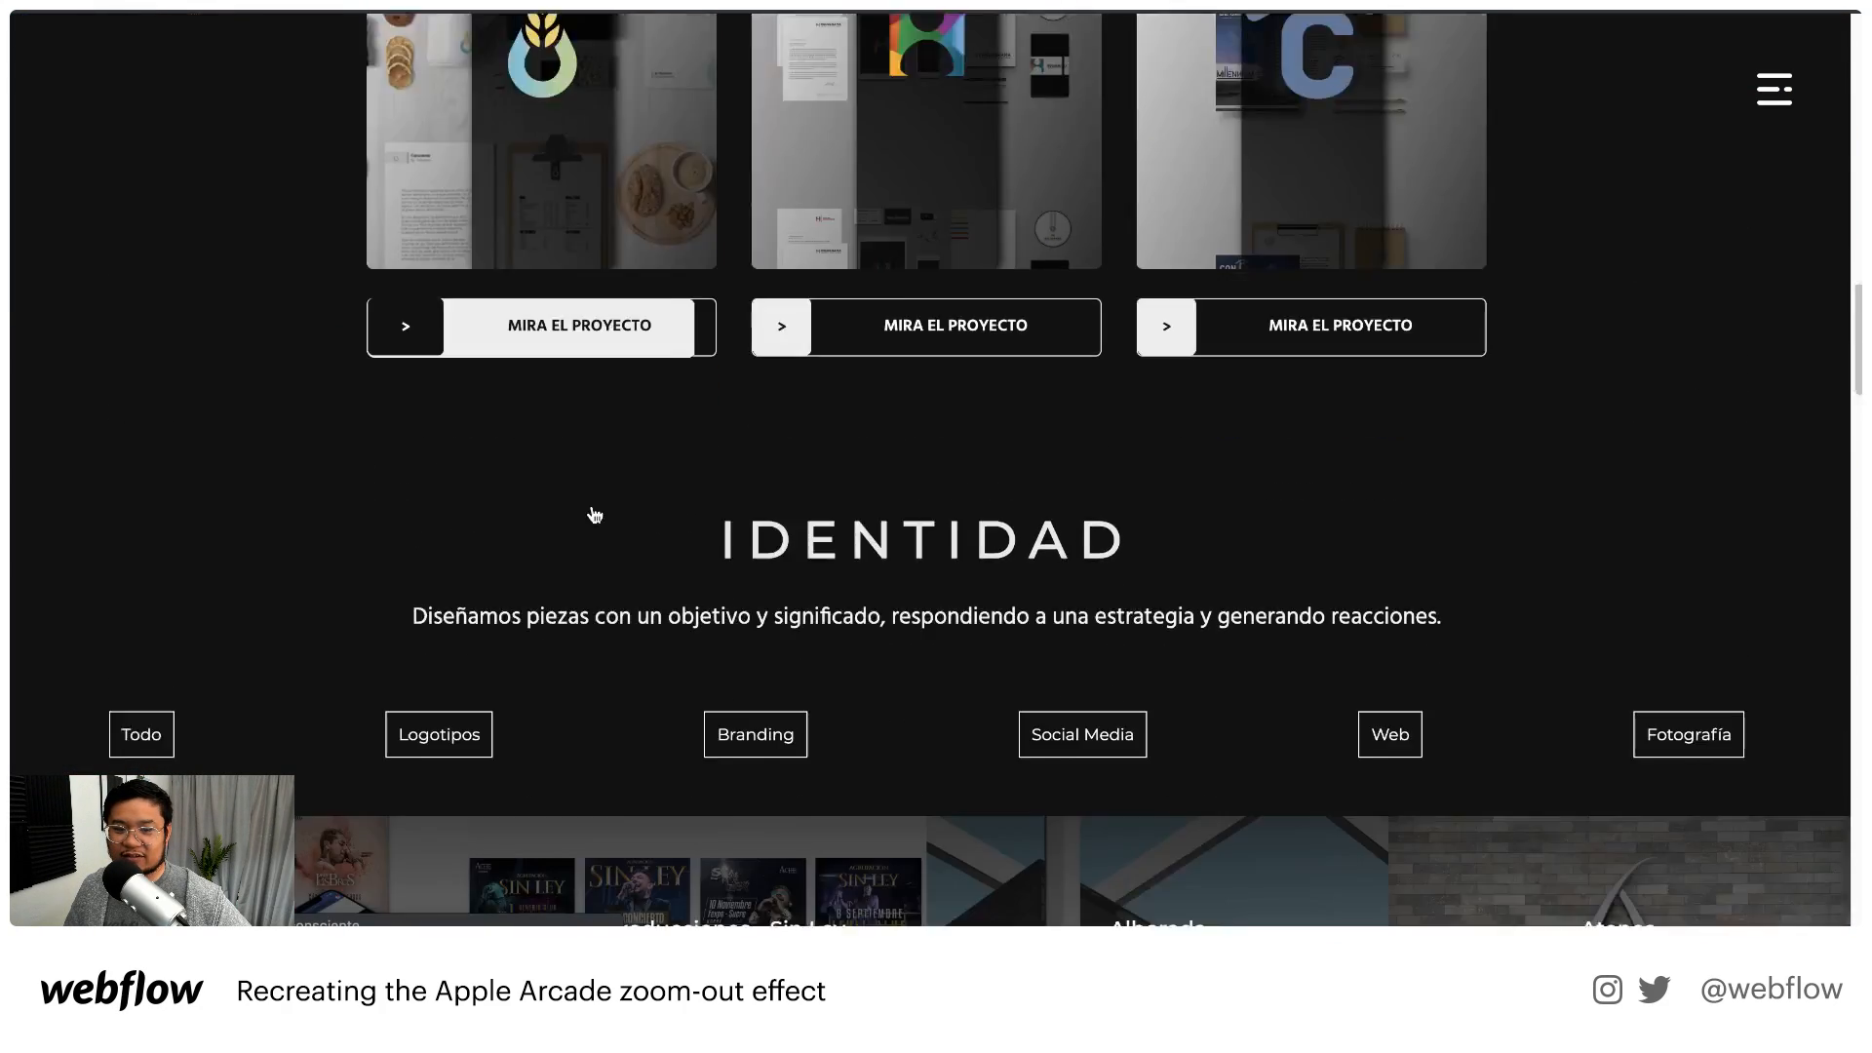
pyautogui.scroll(-3, 594, 512)
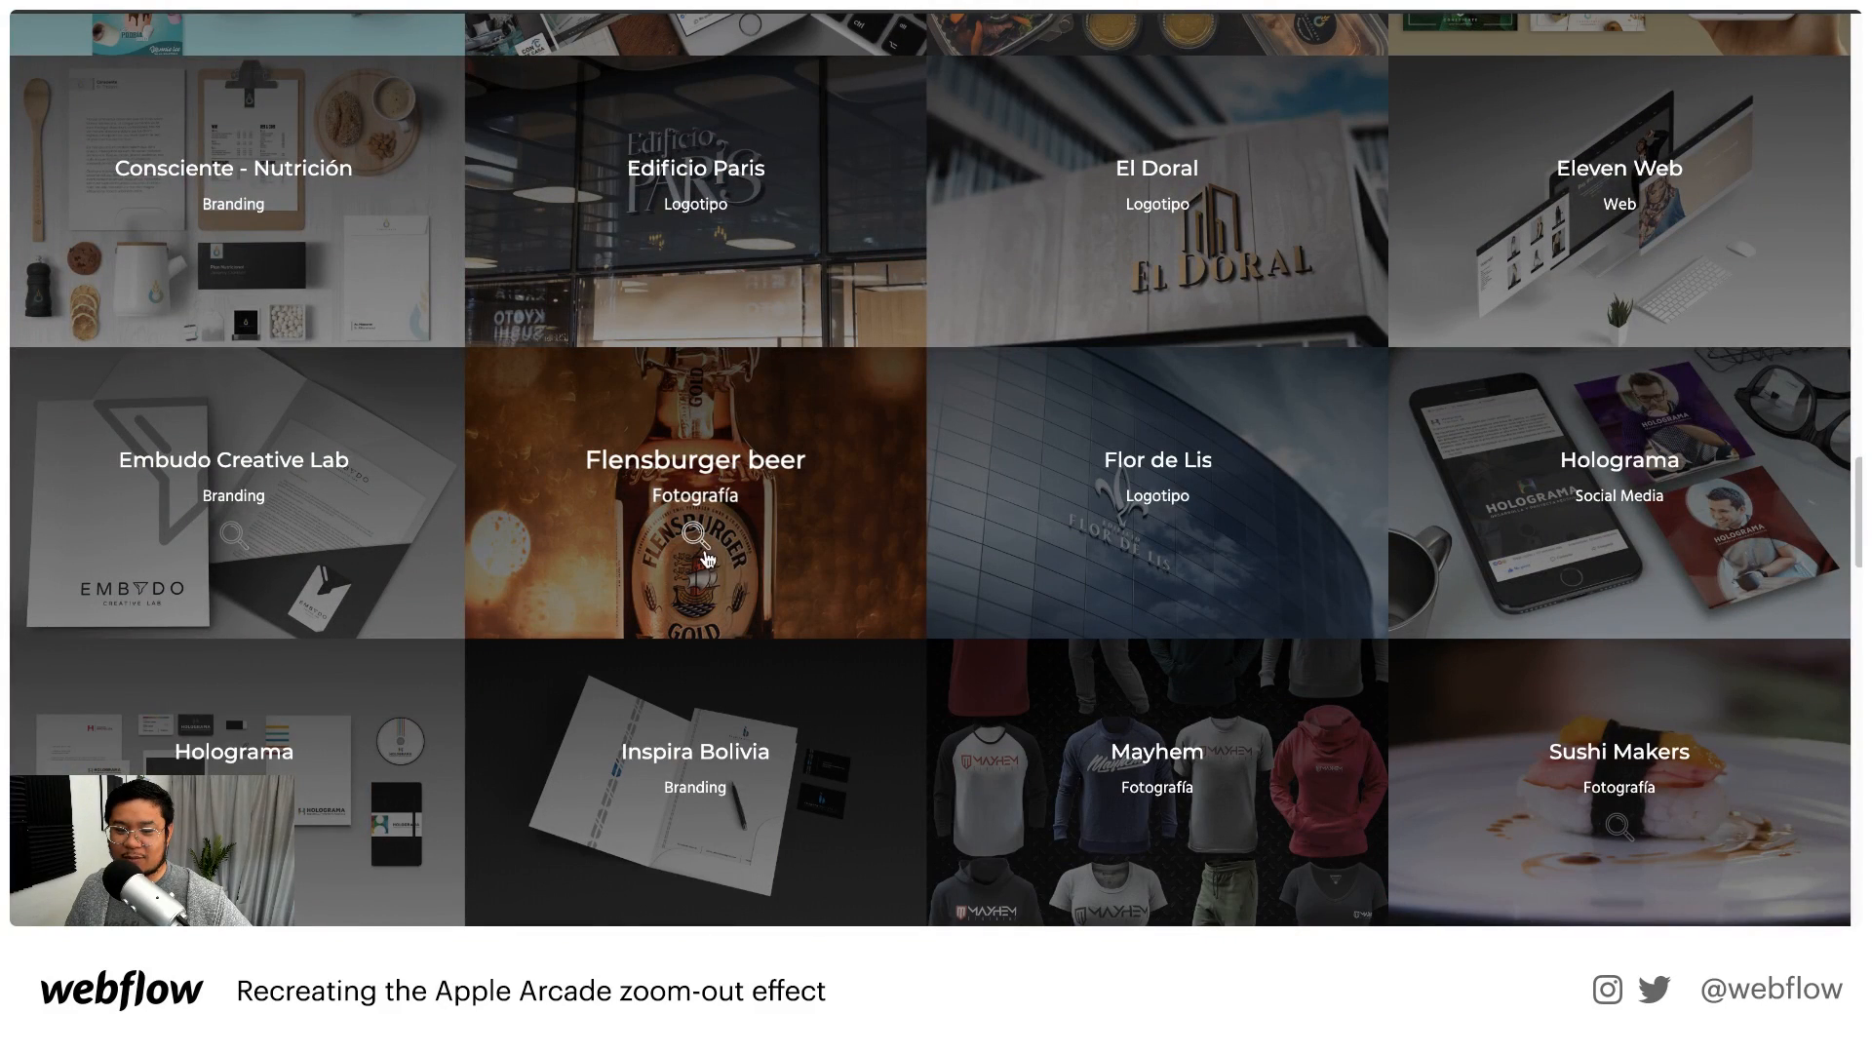
pyautogui.scroll(-6, 739, 555)
pyautogui.scroll(-3, 739, 555)
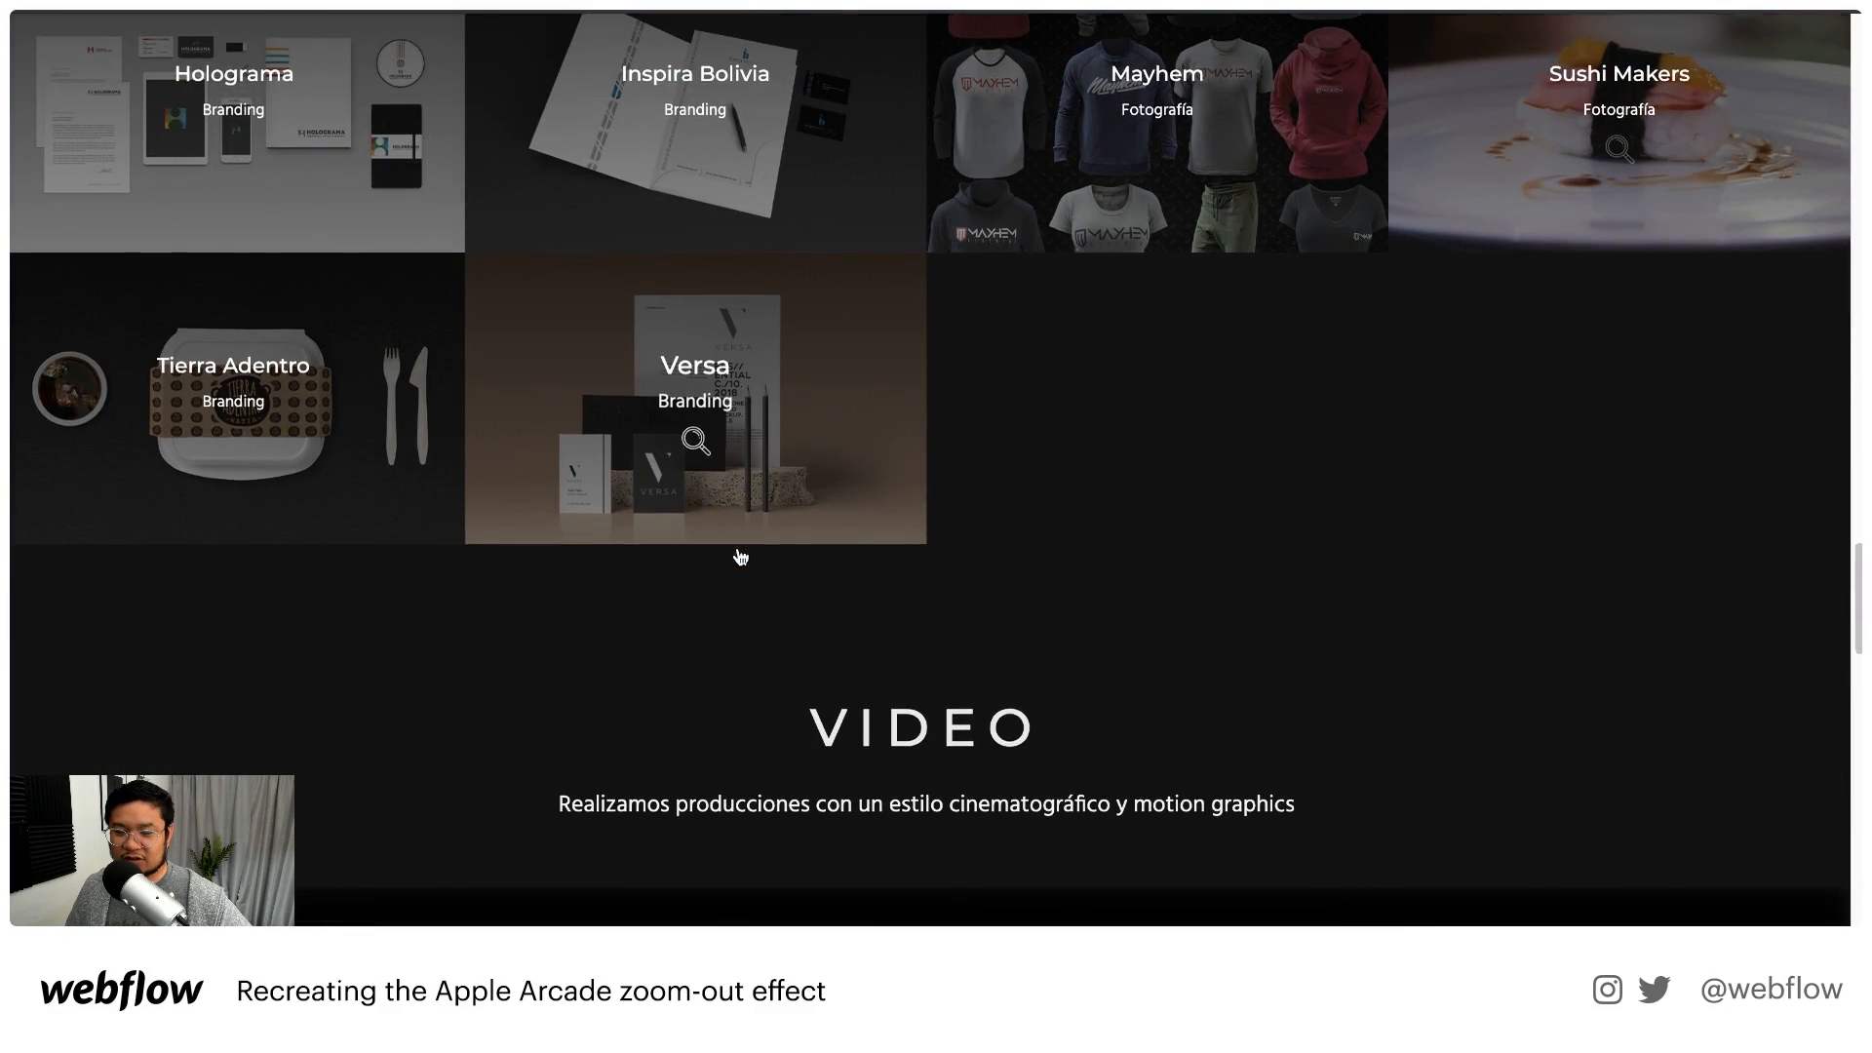
# Examine the Video section's Bonnie Ice slide, with its blurred background footage, camera screen and video thumbnail
pyautogui.scroll(-3, 736, 526)
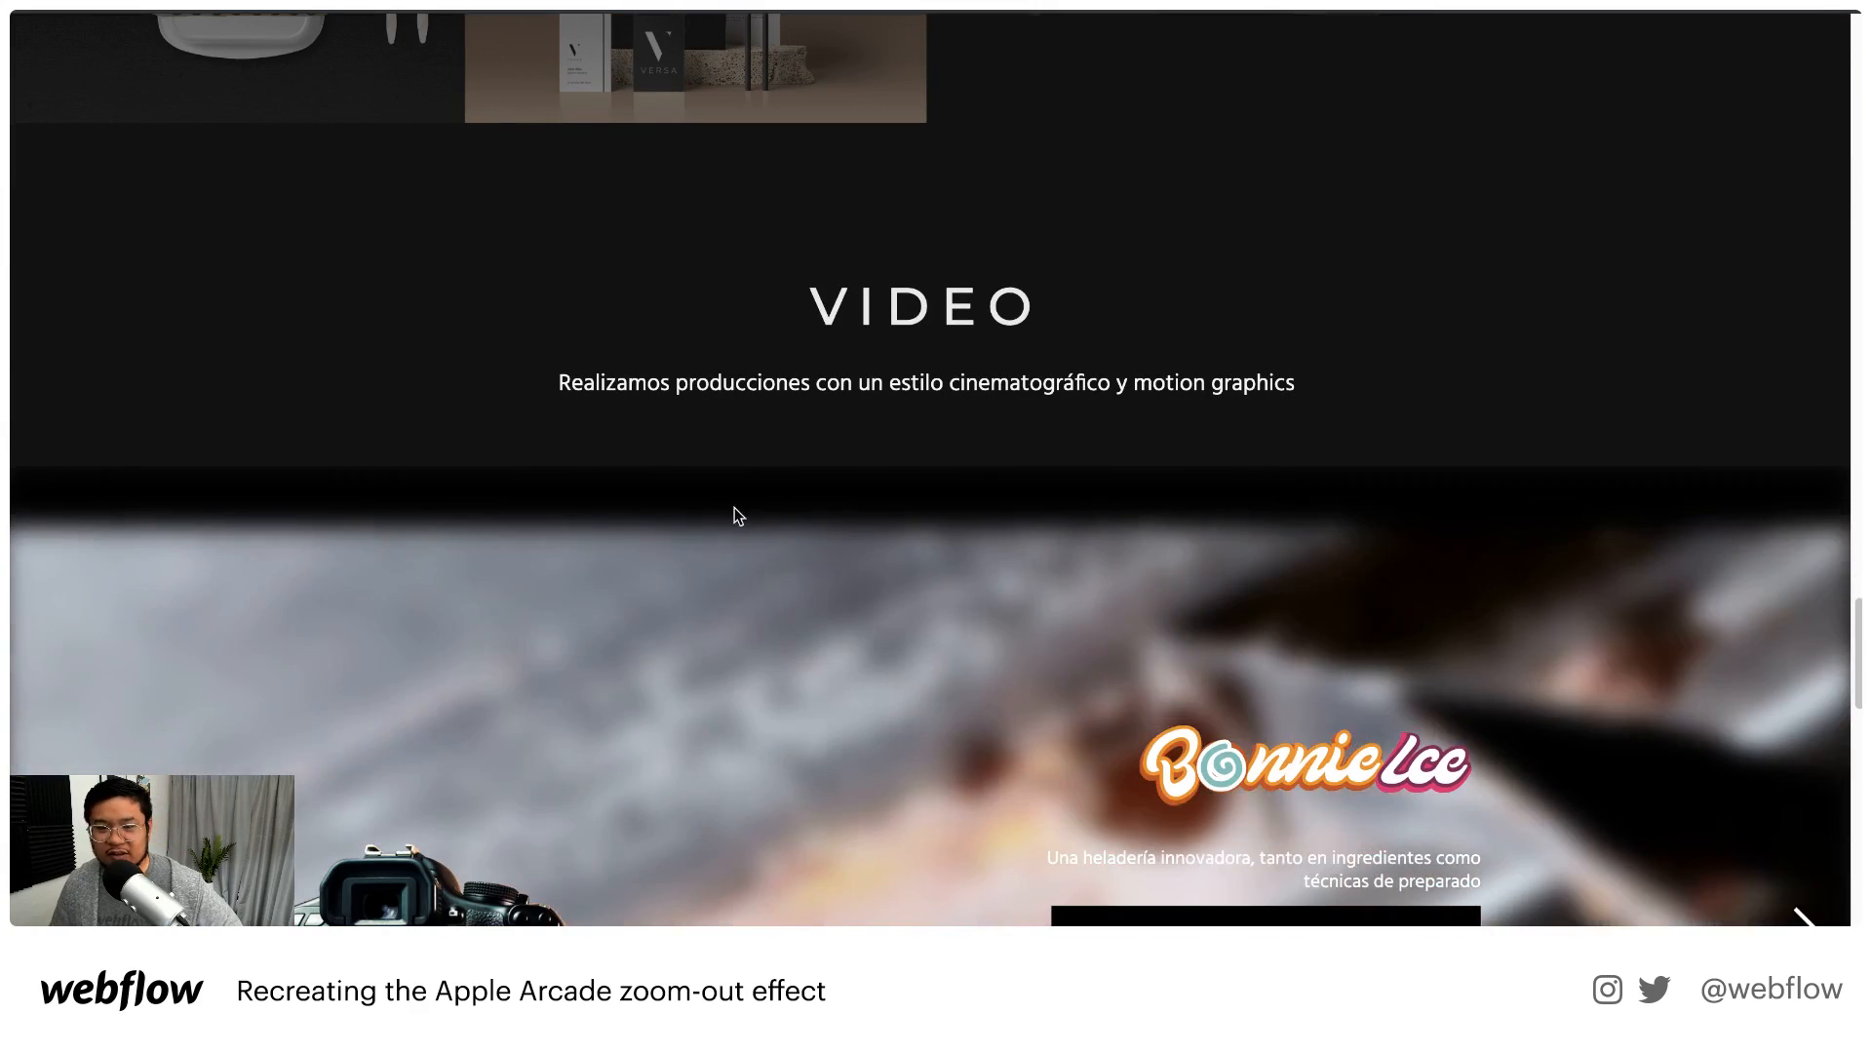
pyautogui.scroll(-1, 723, 499)
pyautogui.scroll(-4, 719, 503)
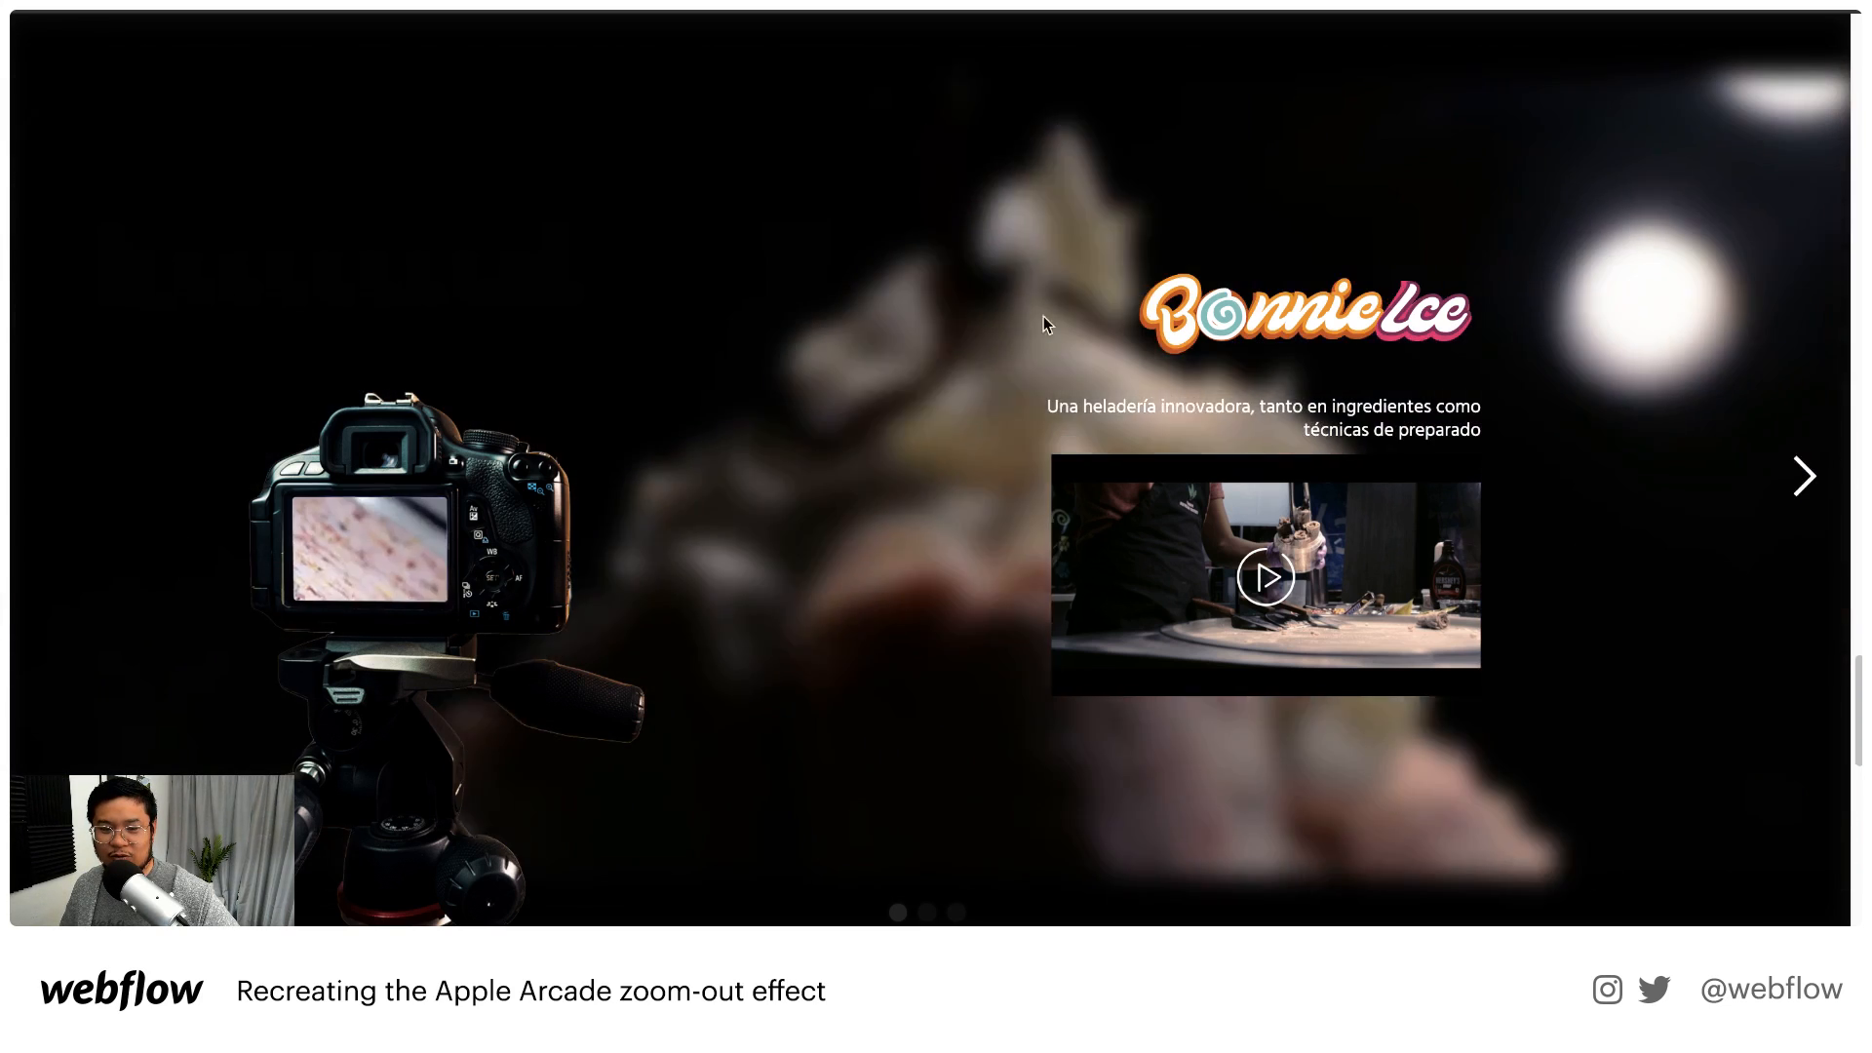
pyautogui.scroll(1, 996, 357)
pyautogui.scroll(-1, 996, 357)
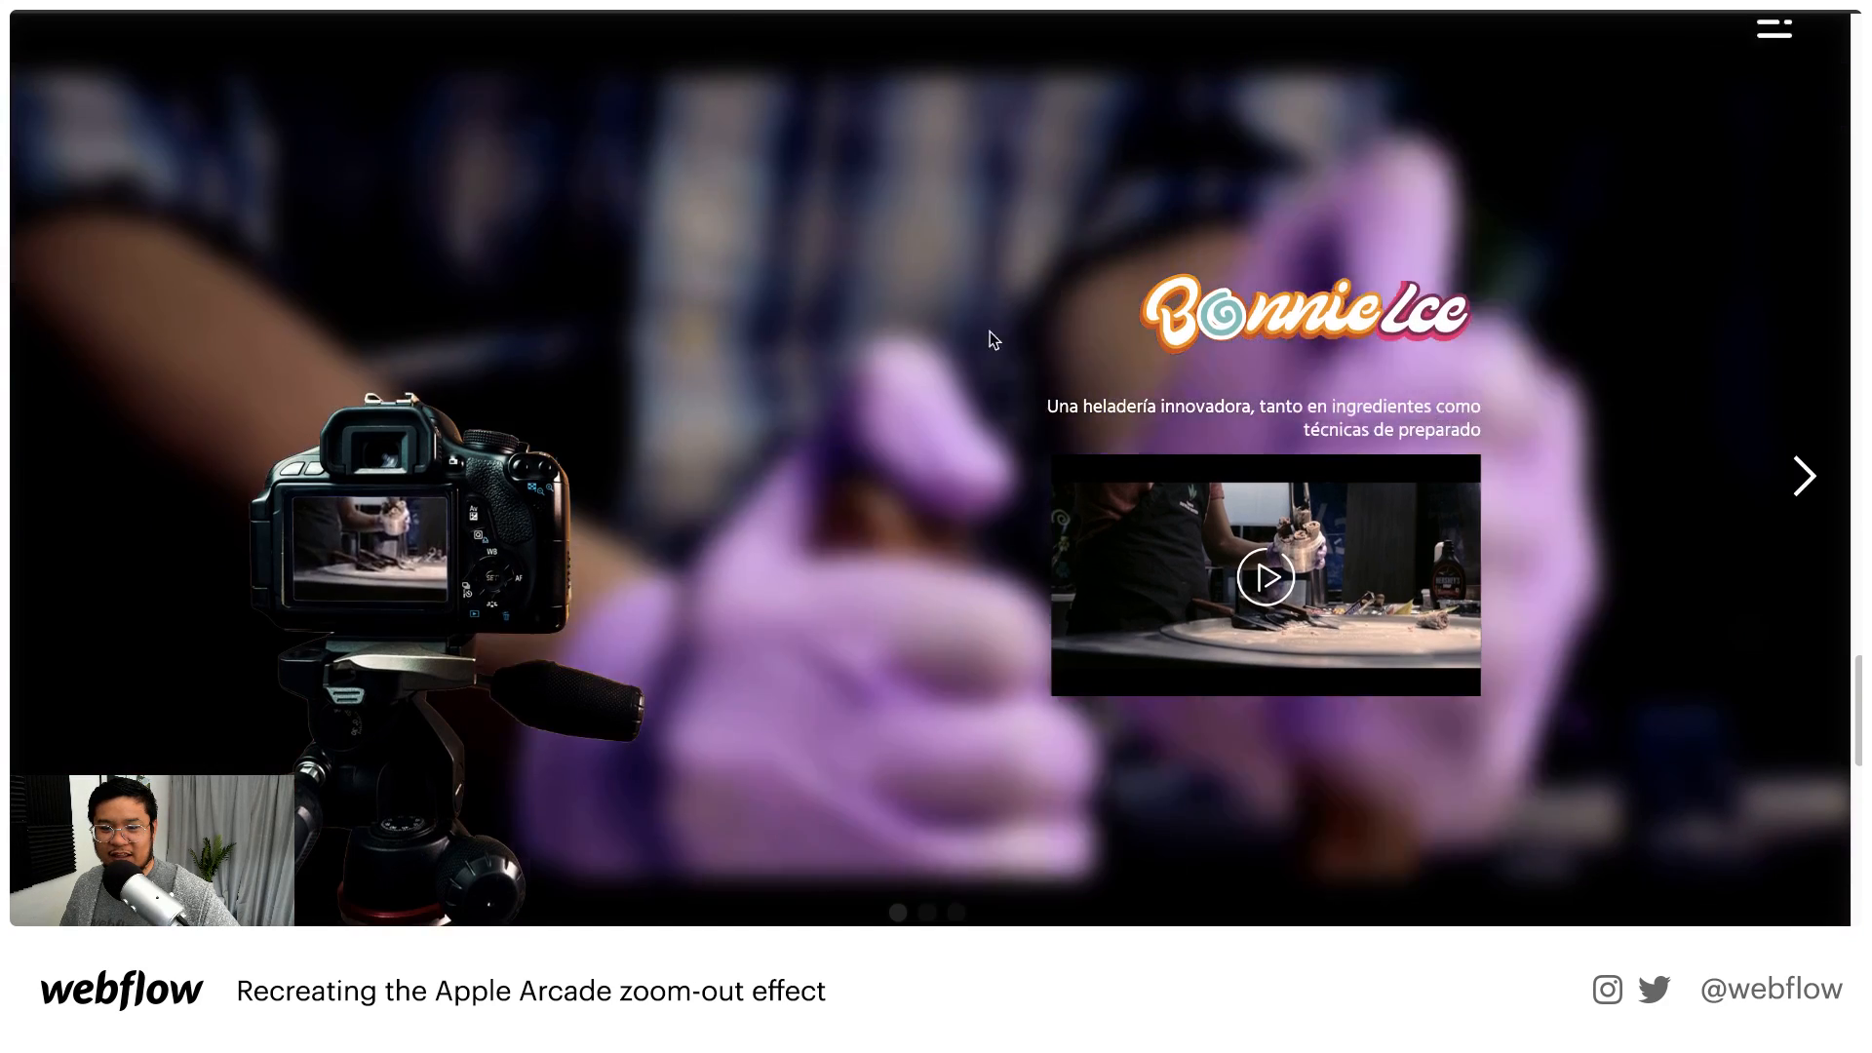
pyautogui.scroll(-1, 990, 334)
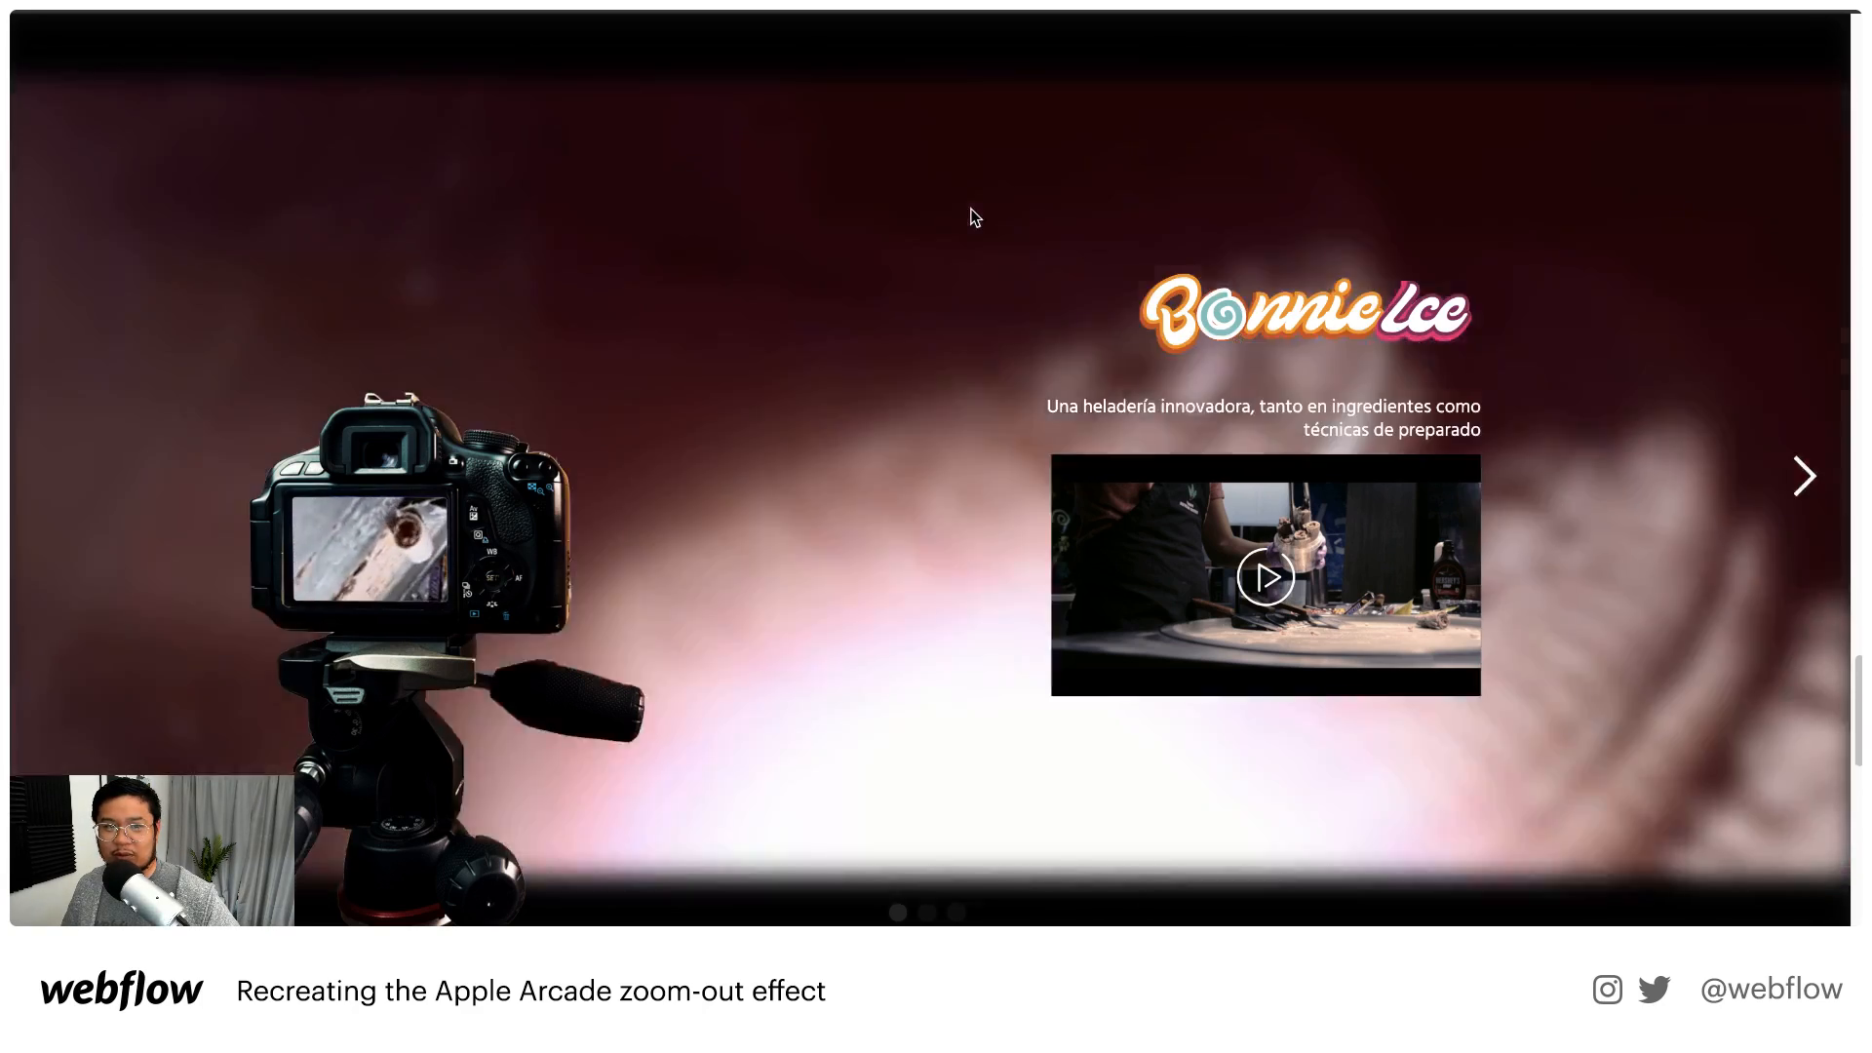
pyautogui.scroll(-1, 975, 216)
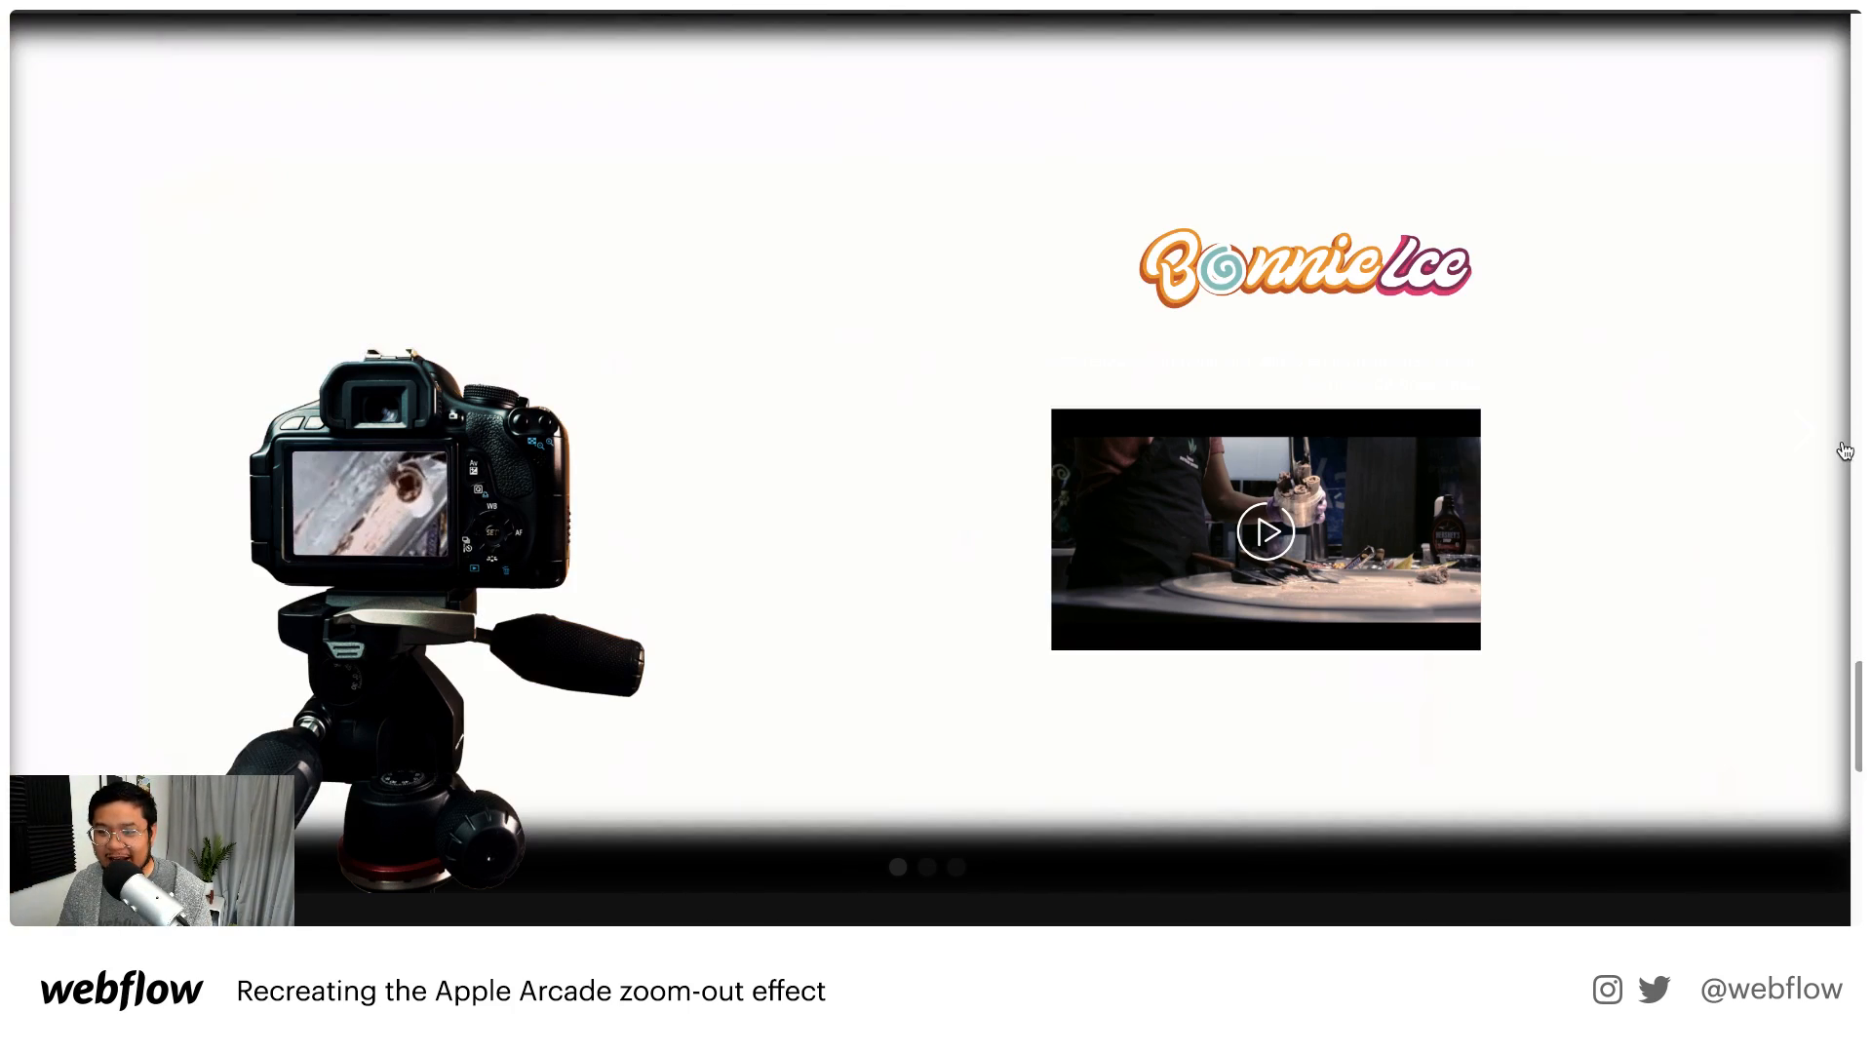
# Page the video slider forward through the Suit & Tie and Algarrobo slides and back to the Bonnie Ice slide
pyautogui.click(1804, 434)
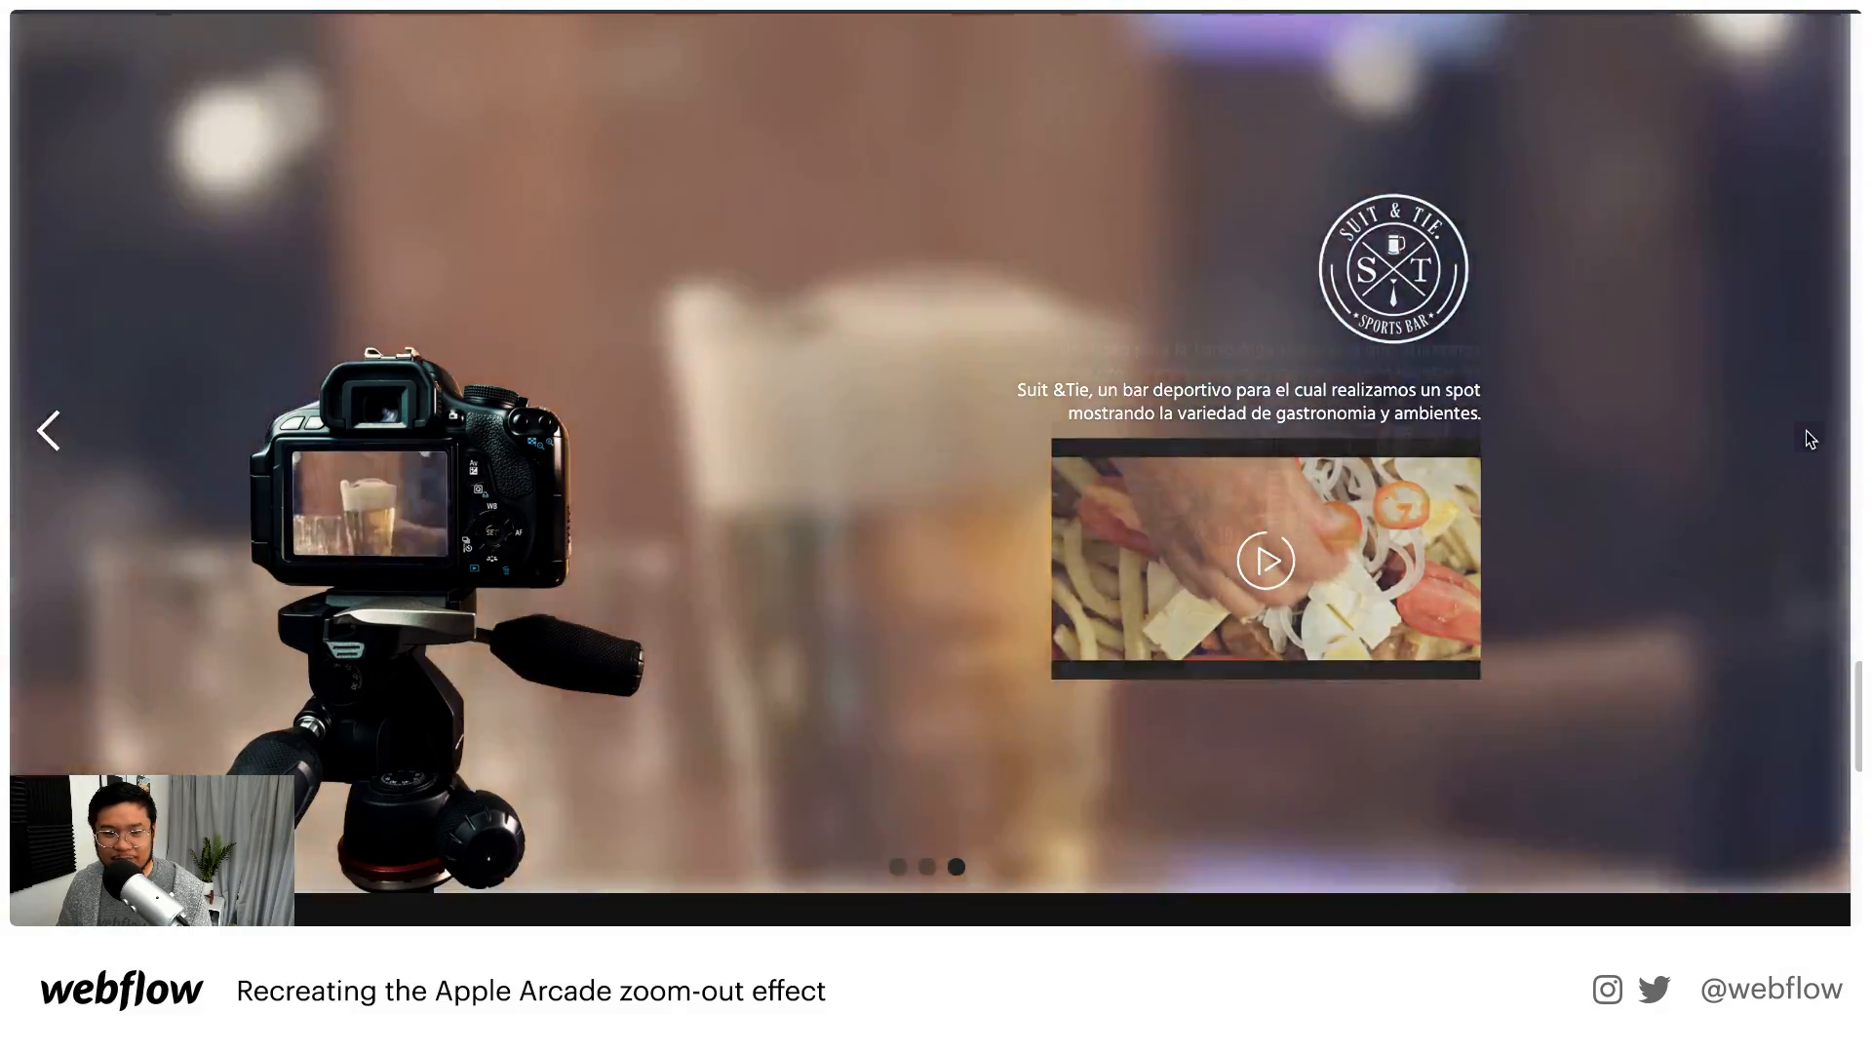
pyautogui.click(1804, 431)
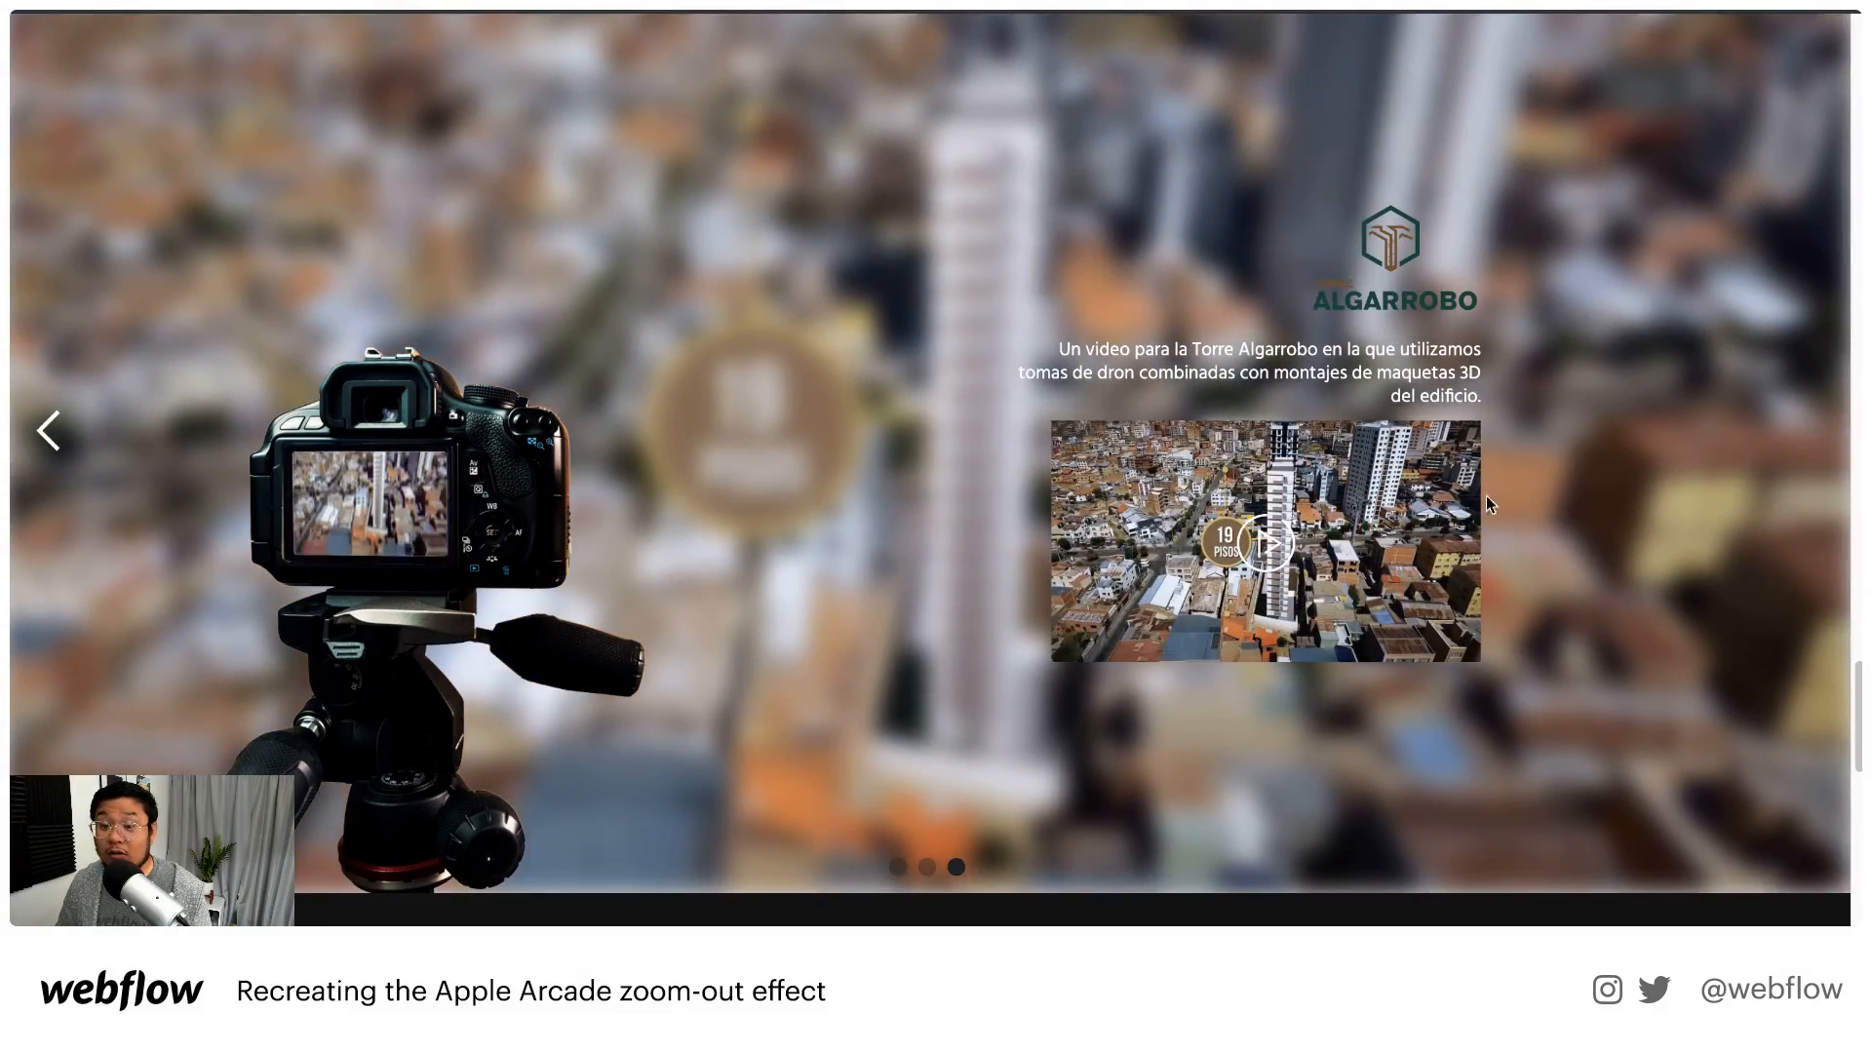
pyautogui.click(47, 432)
pyautogui.click(47, 432)
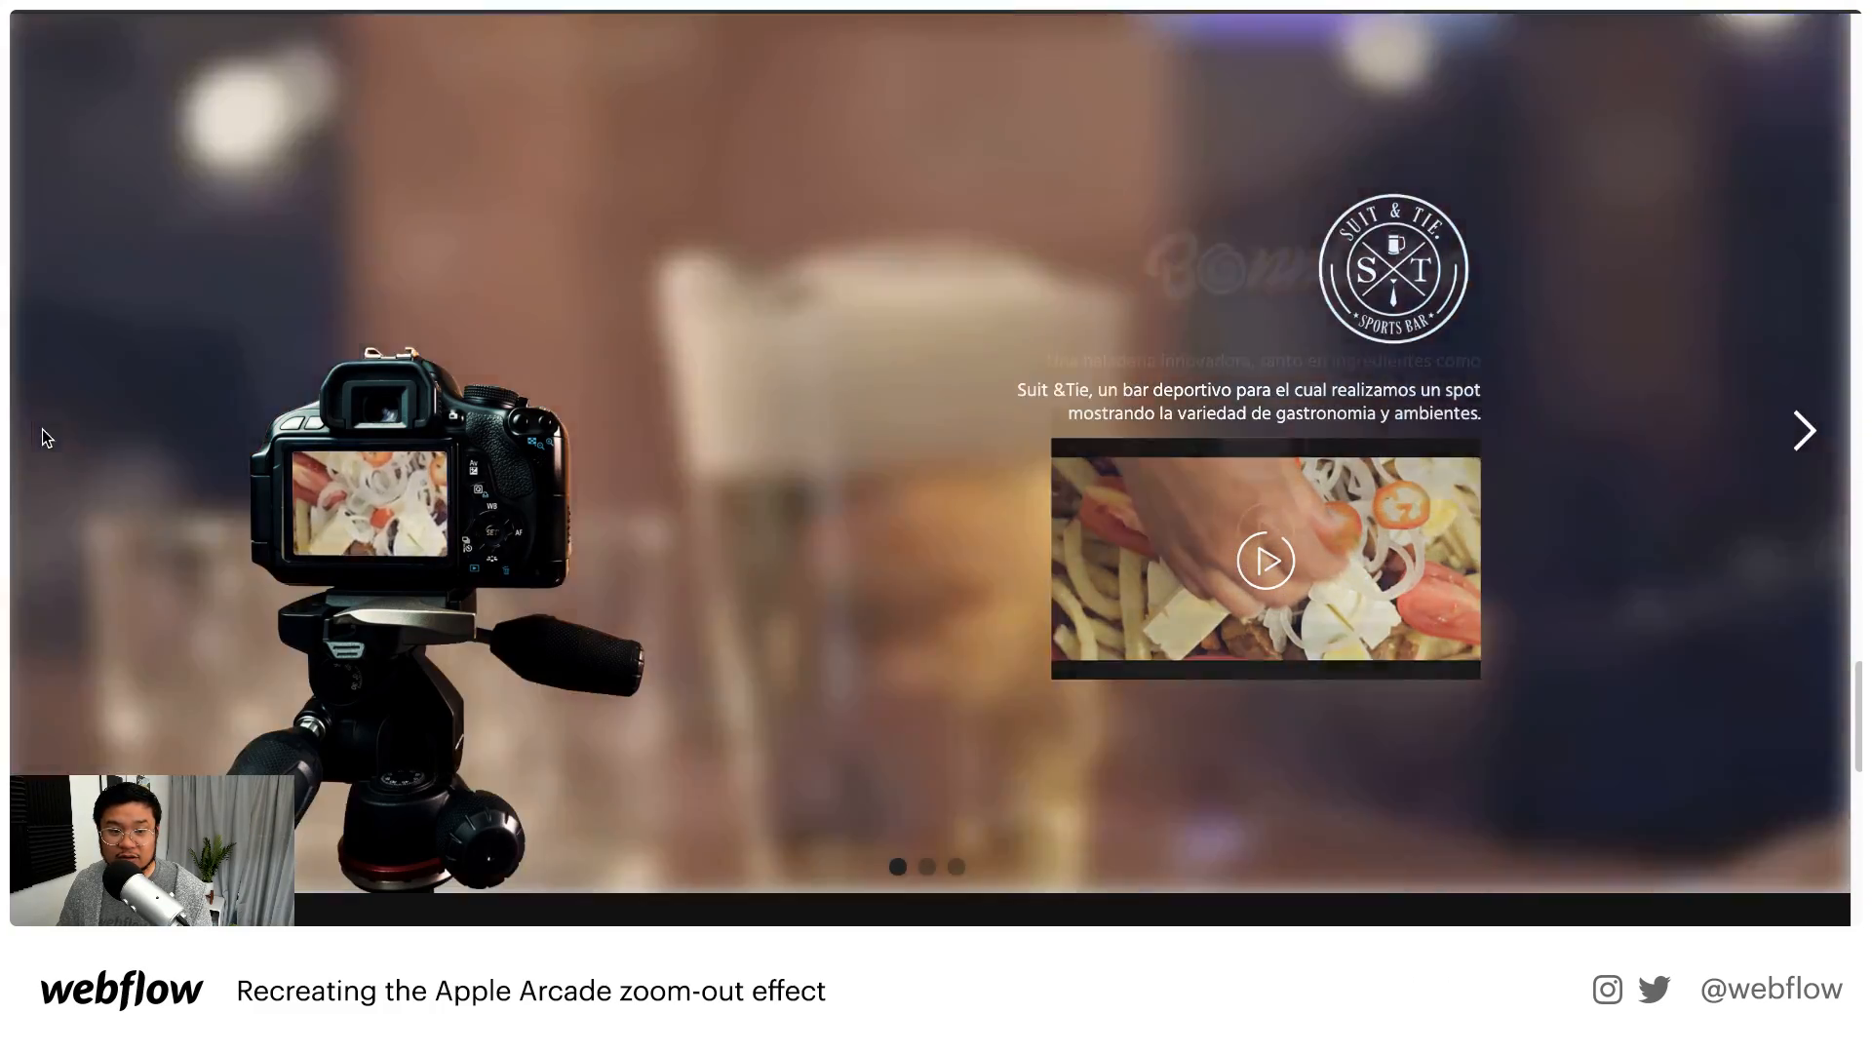
pyautogui.click(45, 431)
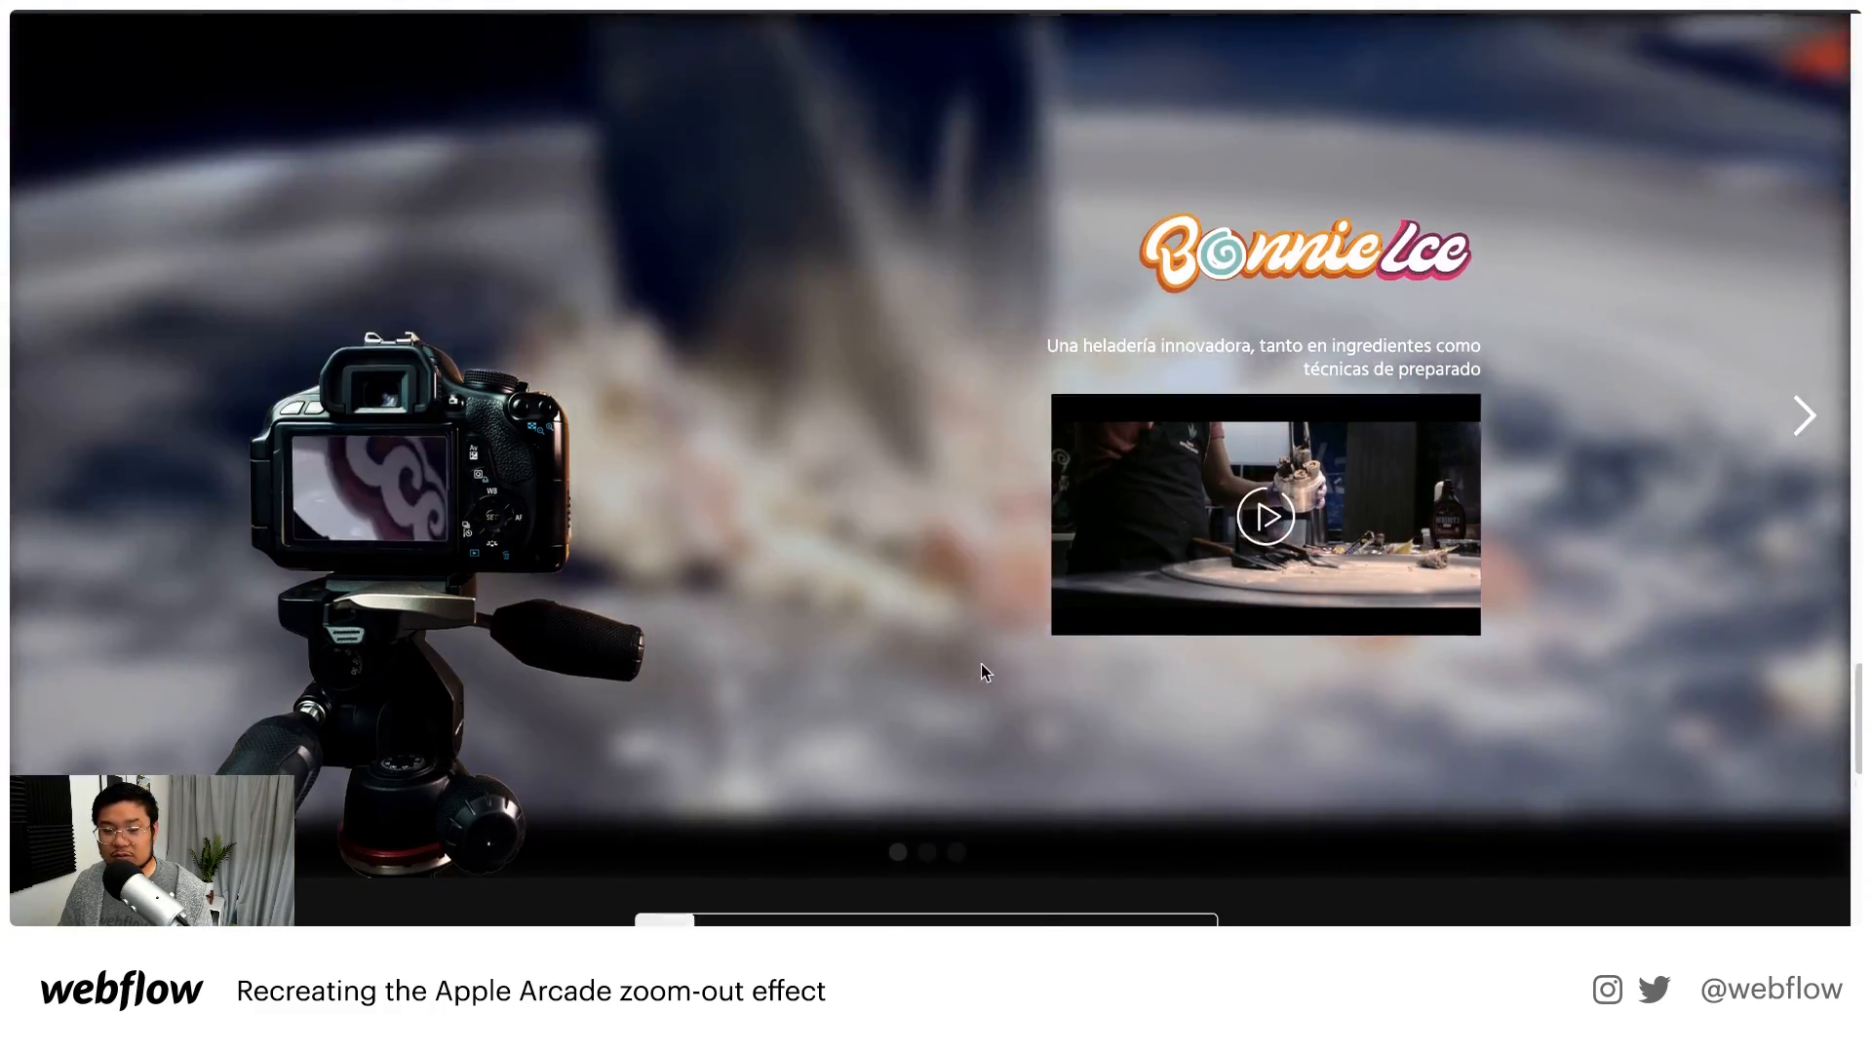
# Examine the envelope-shaped contact form with its Enviar button and the footer's social media icons
pyautogui.scroll(-5, 981, 665)
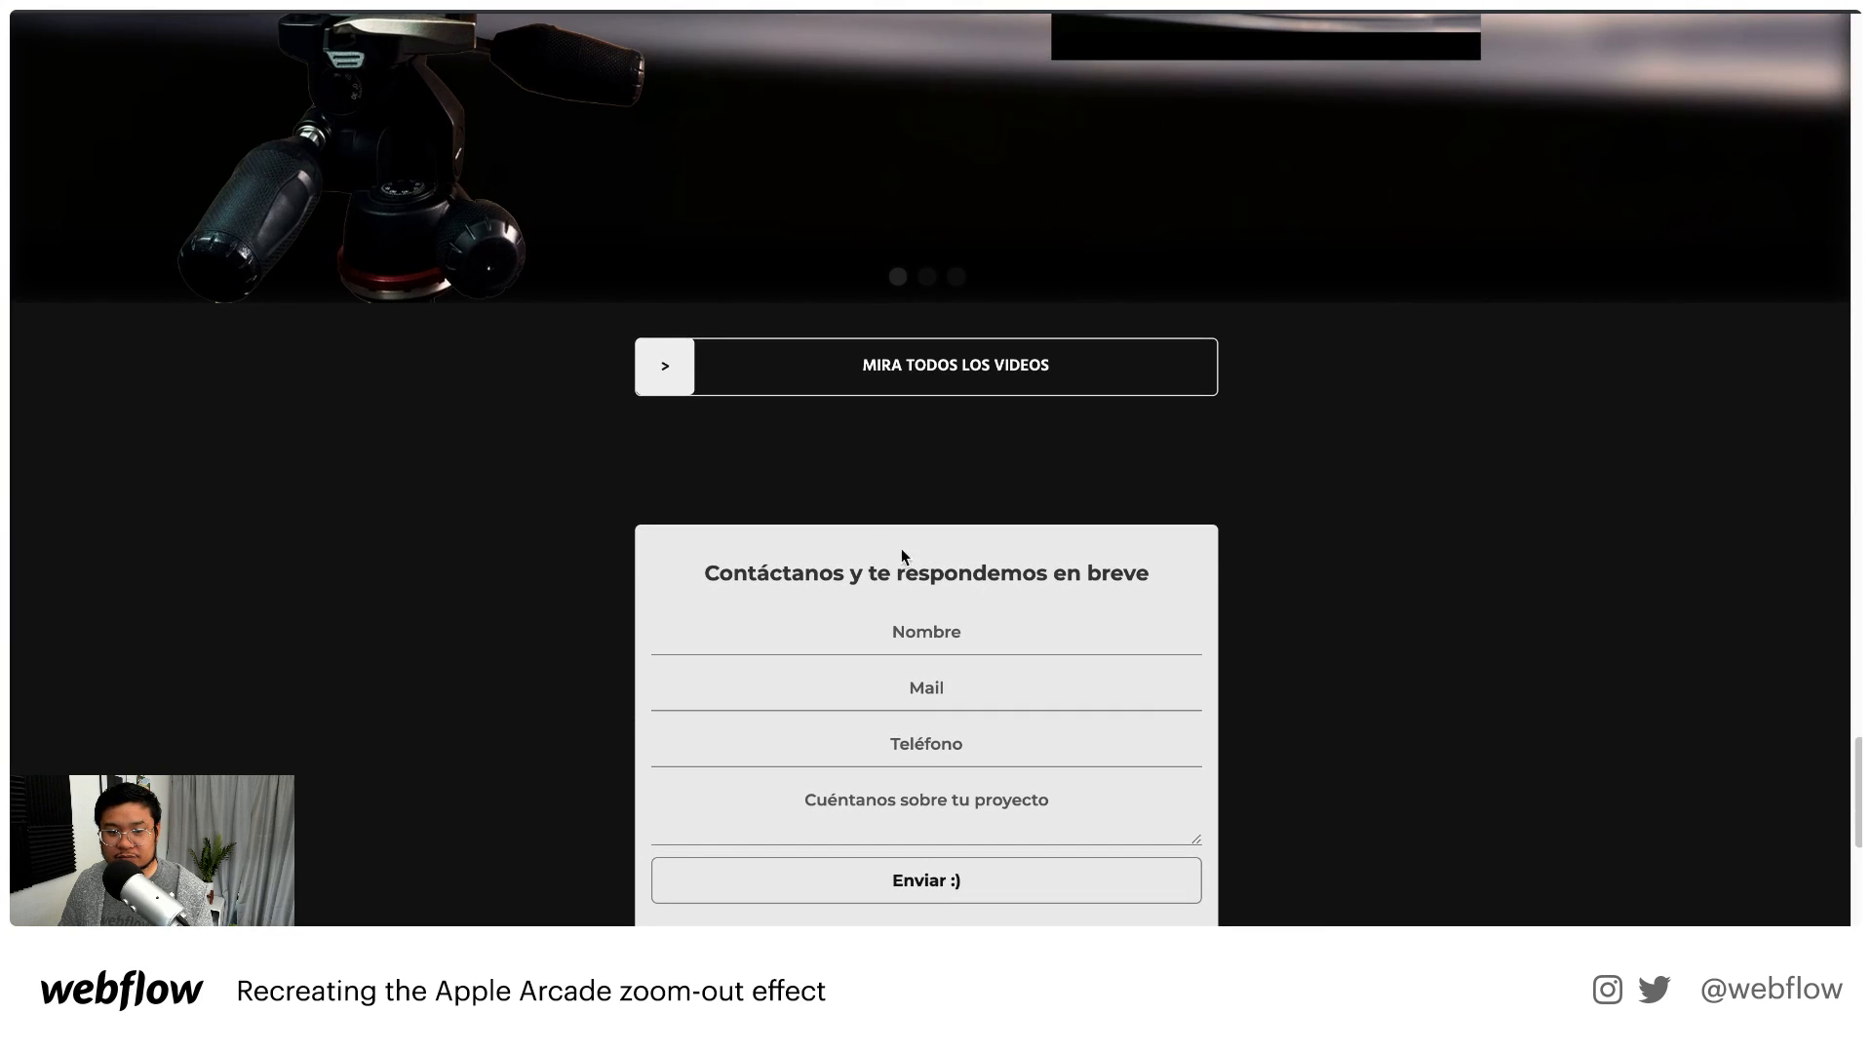
pyautogui.scroll(-4, 554, 745)
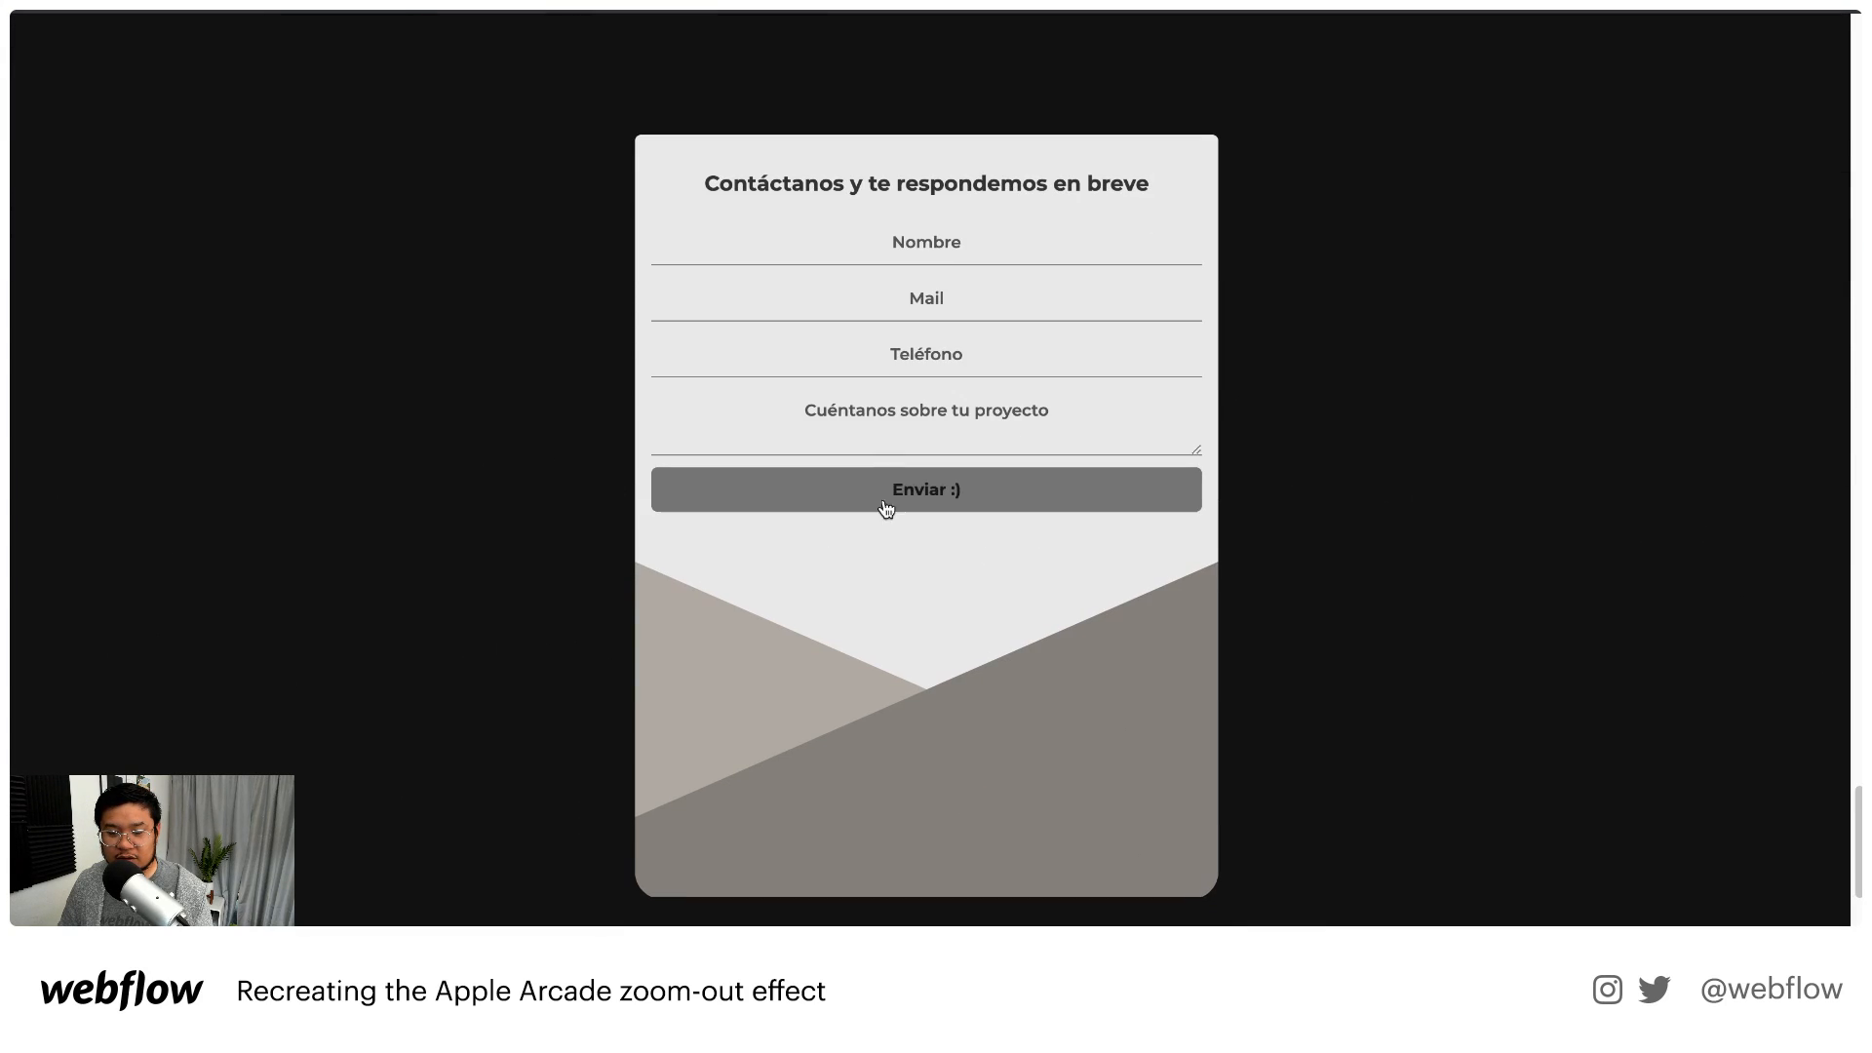
pyautogui.scroll(-3, 900, 630)
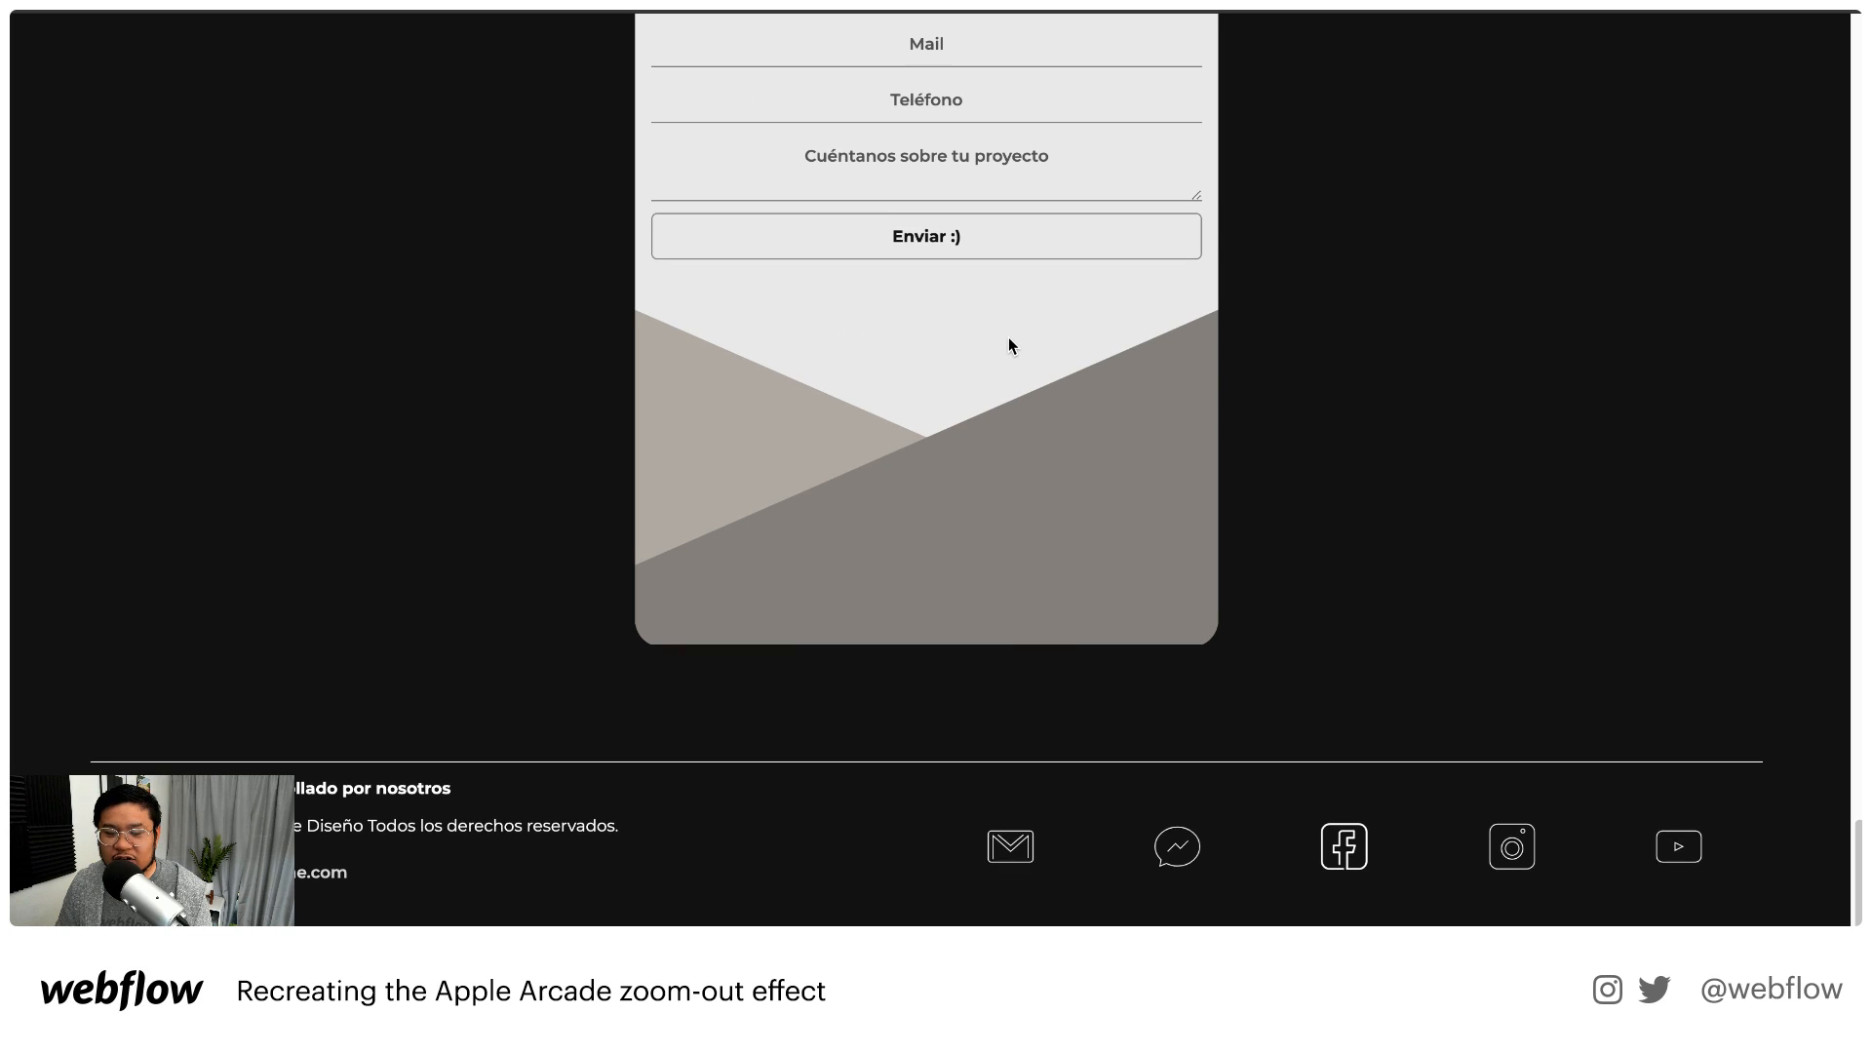
pyautogui.click(1070, 238)
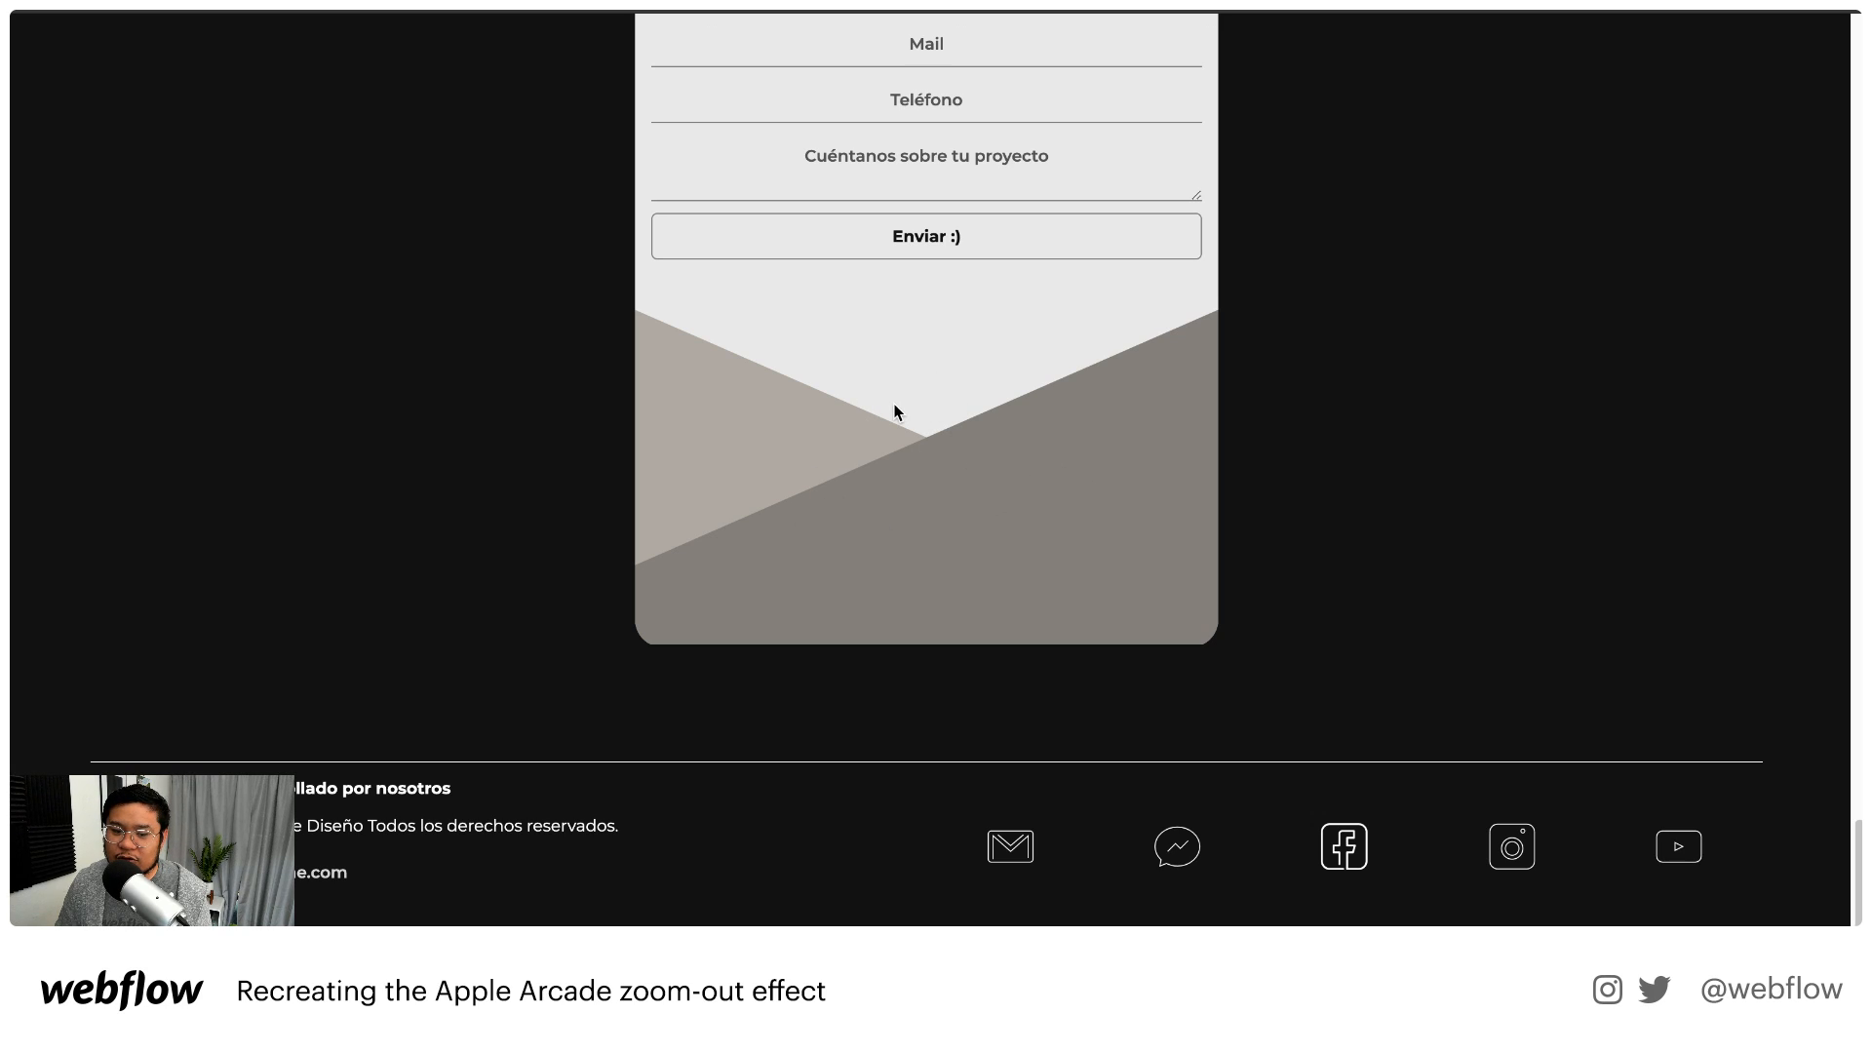
pyautogui.scroll(-1, 897, 412)
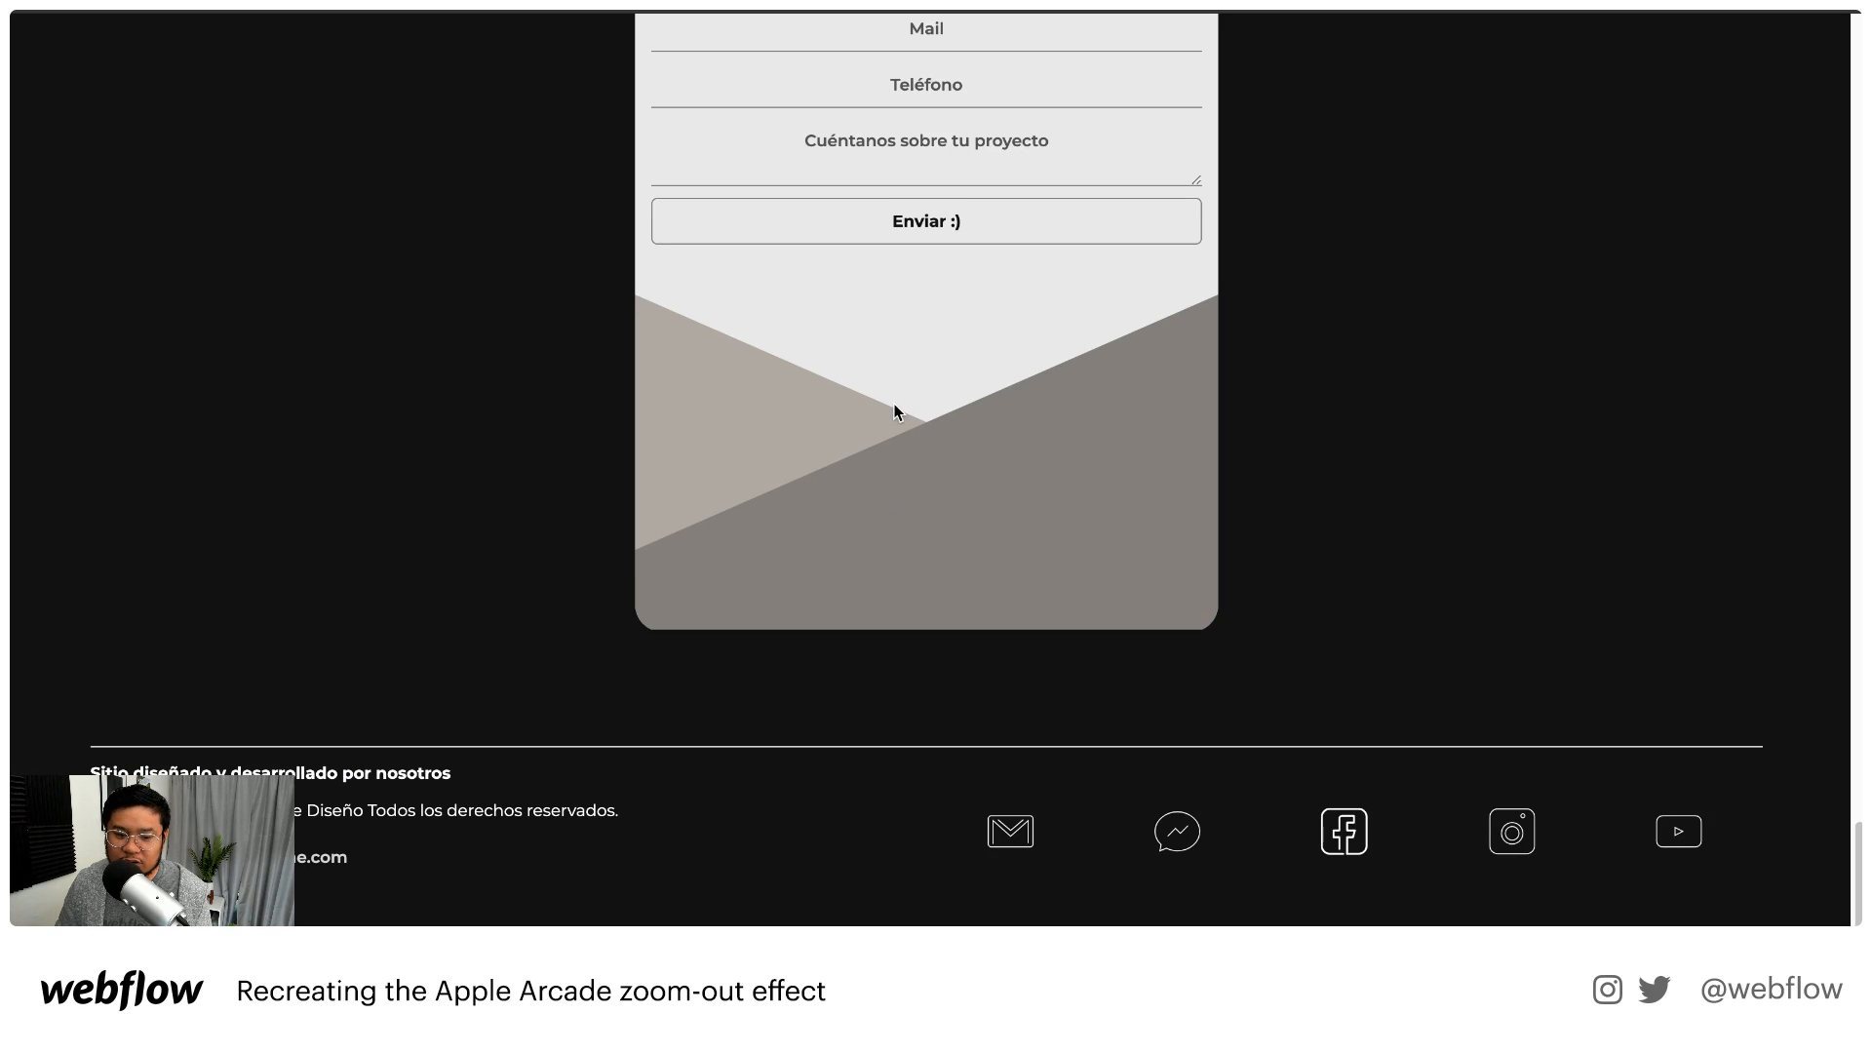
pyautogui.scroll(-1, 897, 412)
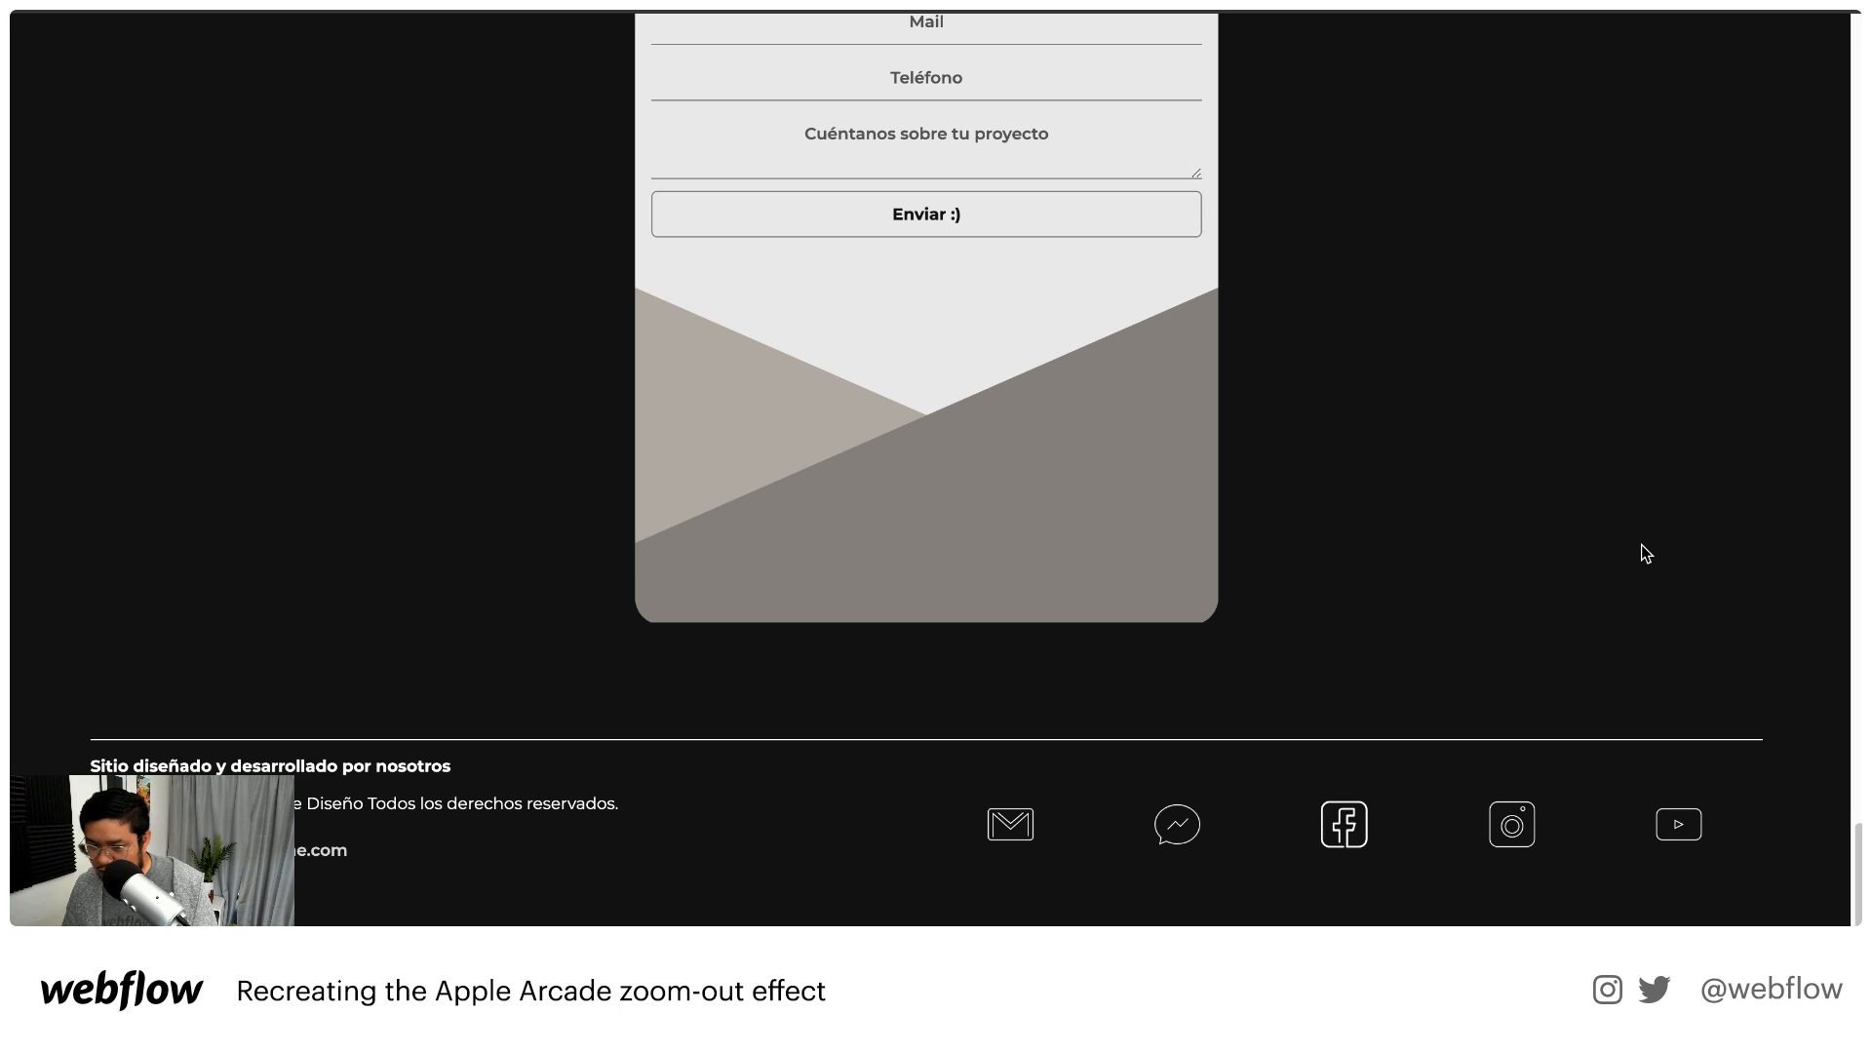
# Open the Apache site's full-screen navigation menu to view its links, and close it again
pyautogui.scroll(15, 1618, 585)
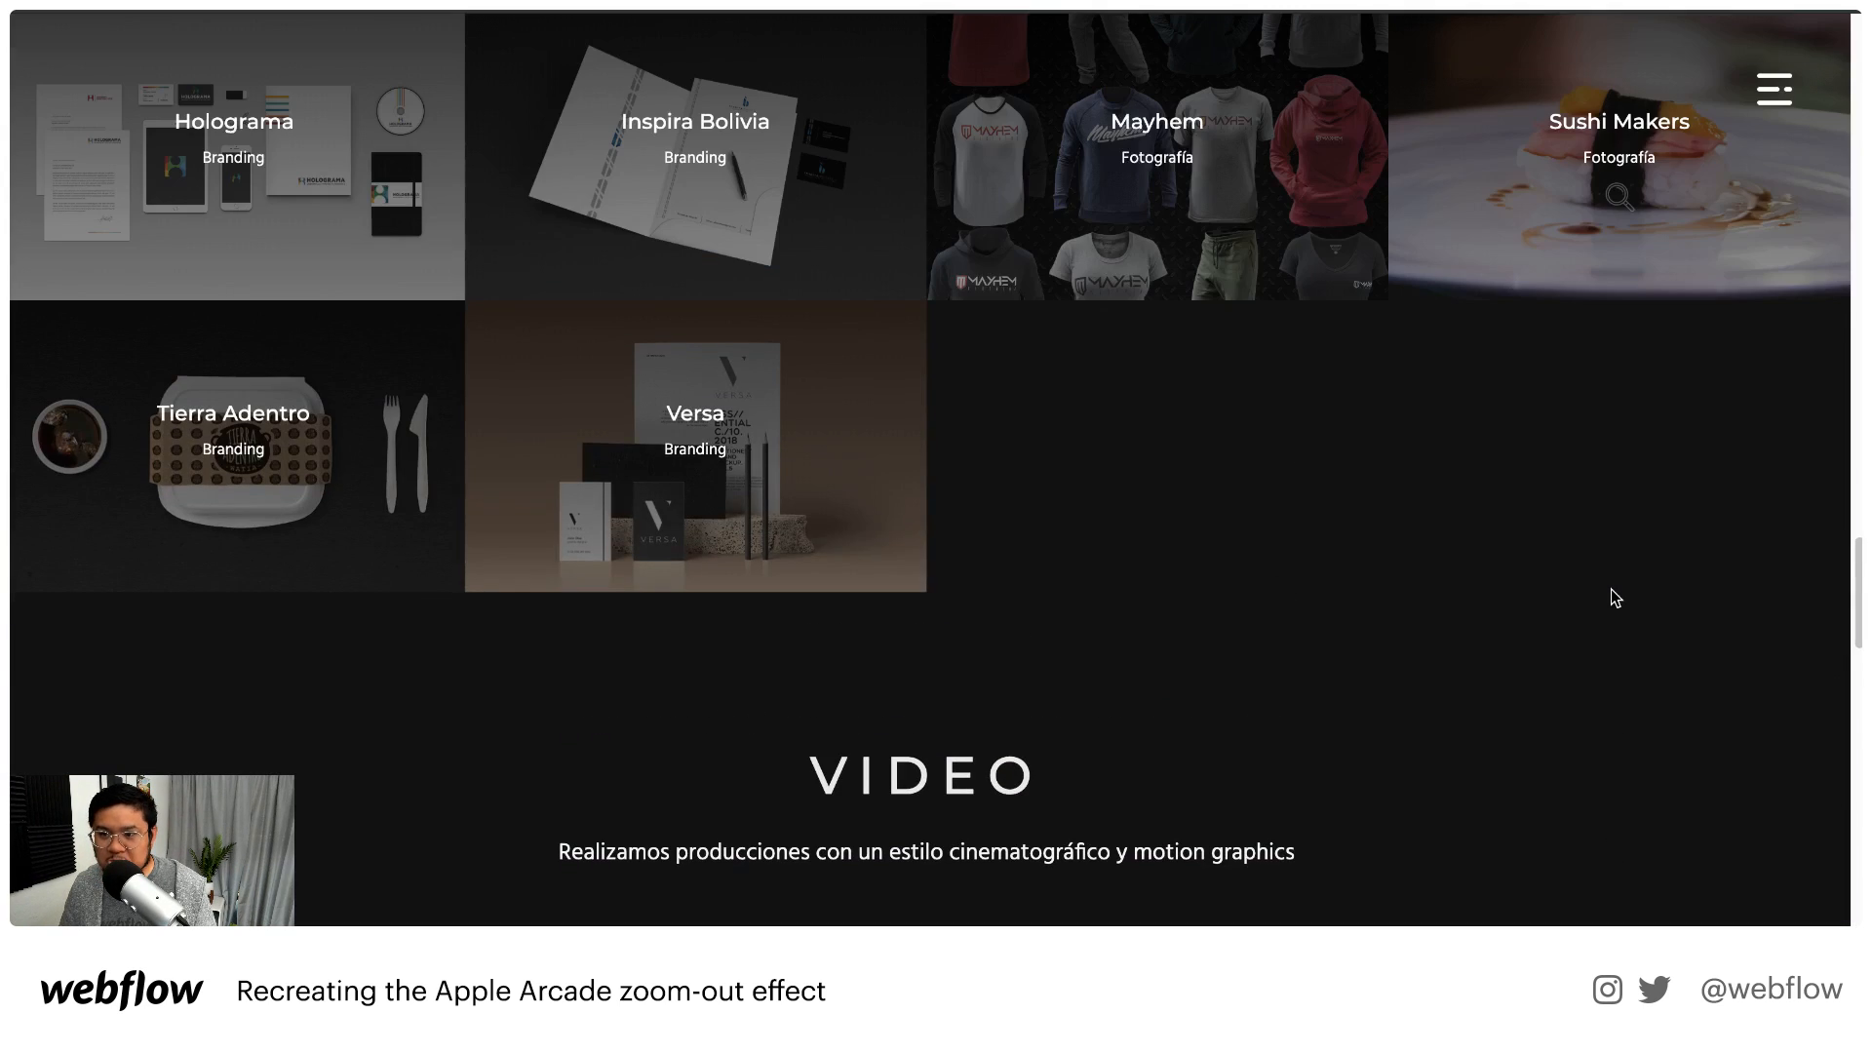
pyautogui.click(1774, 91)
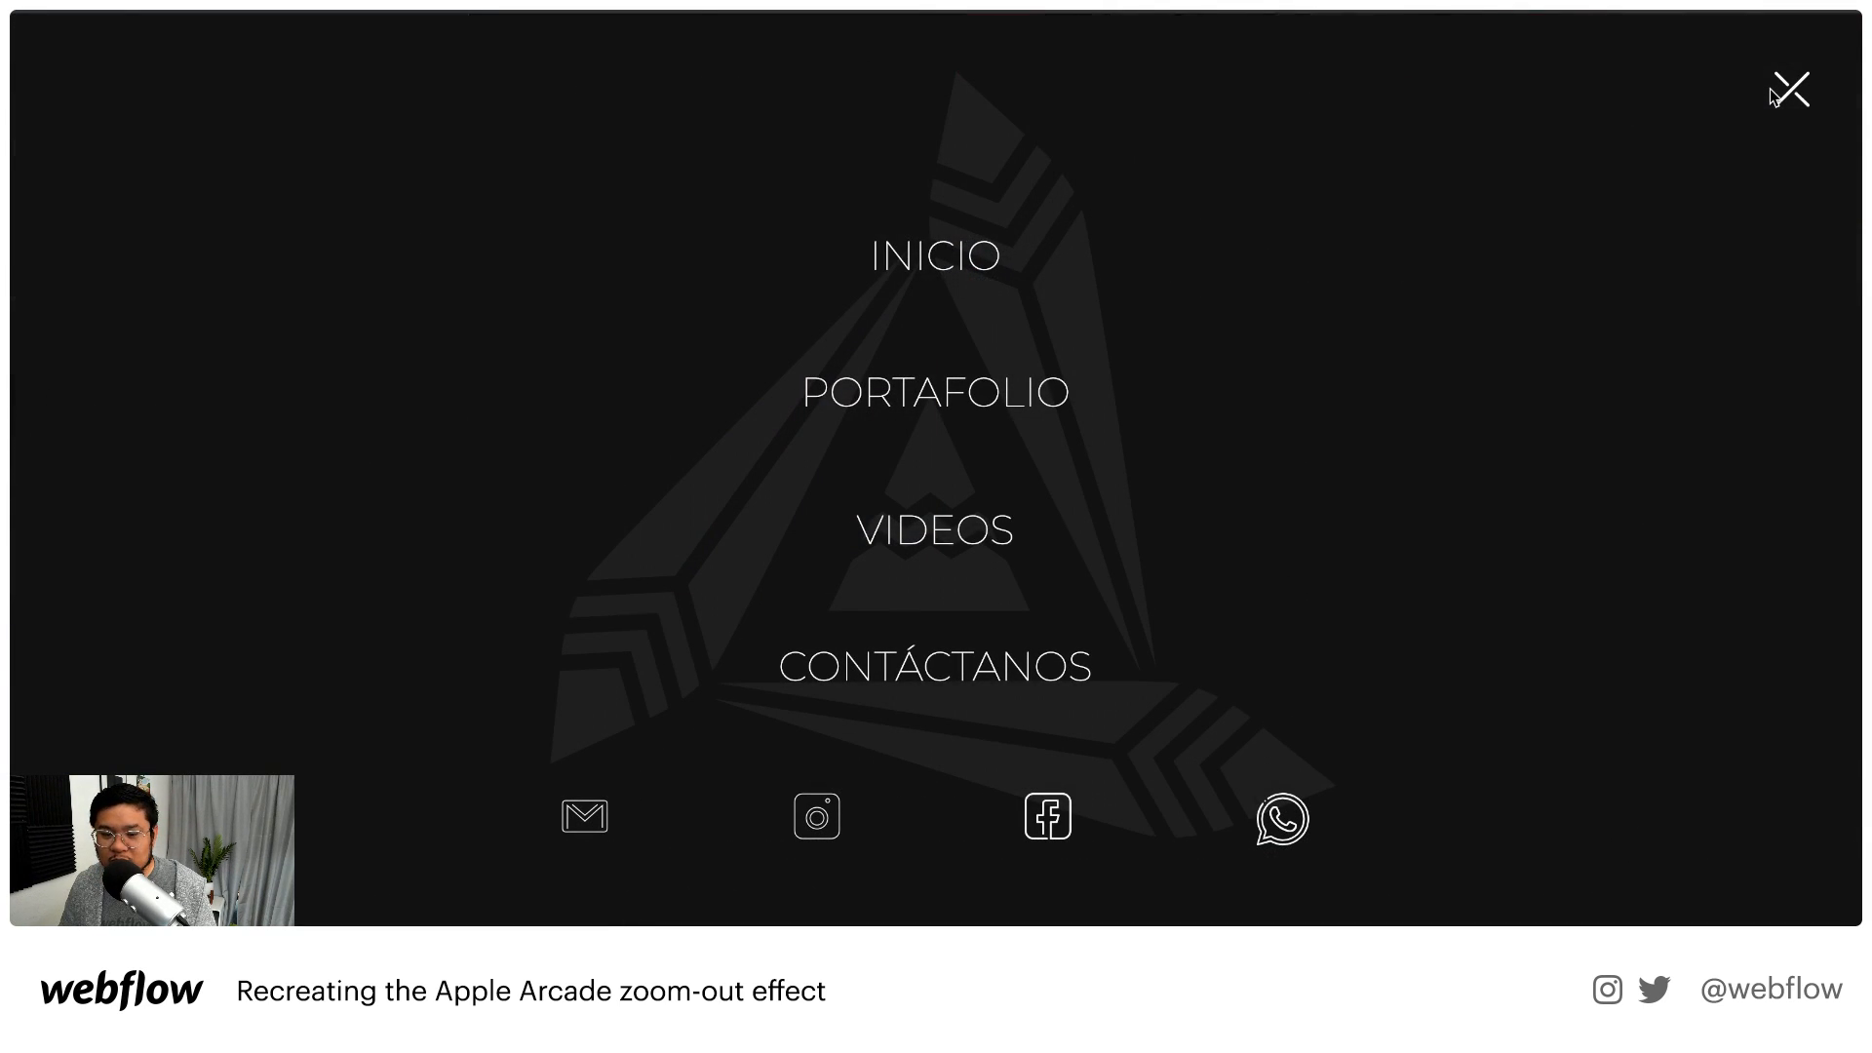
pyautogui.click(1794, 94)
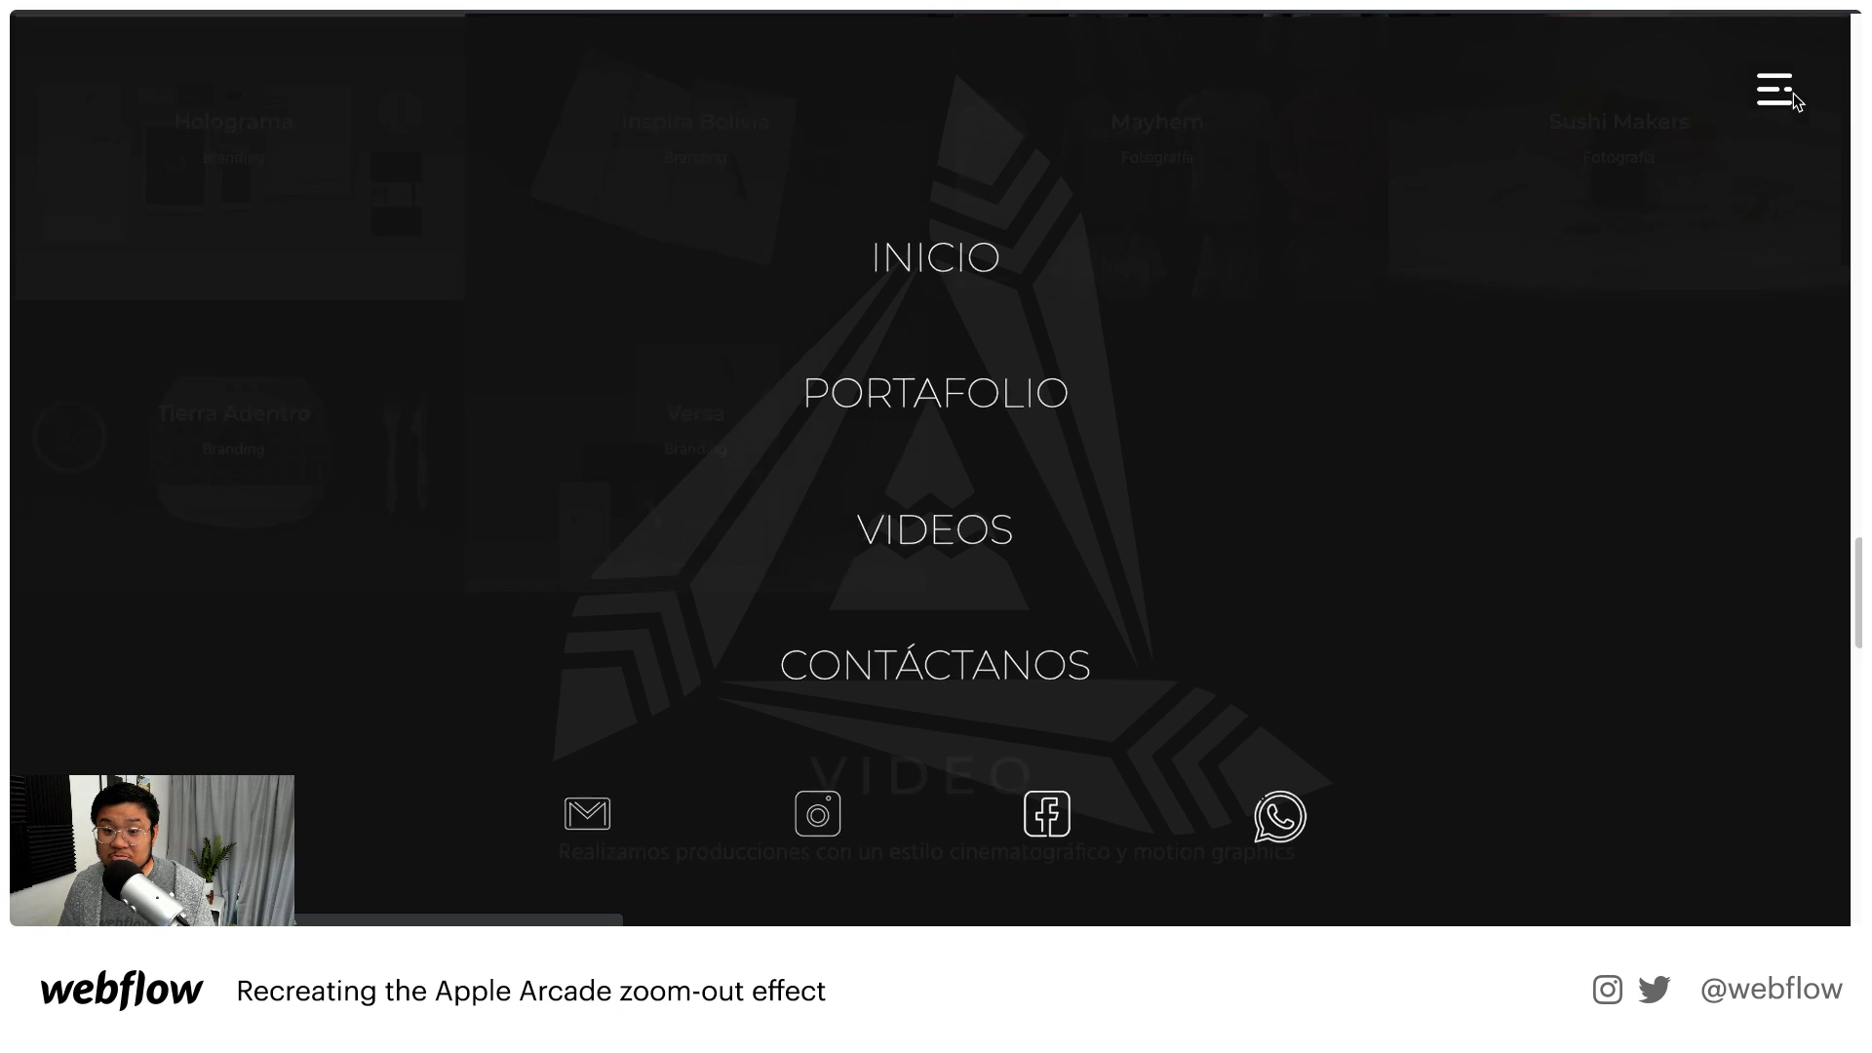
# Examine how the objects in the desk-scene hero move and how the scene darkens on scroll, ending at the page start
pyautogui.scroll(10, 1416, 622)
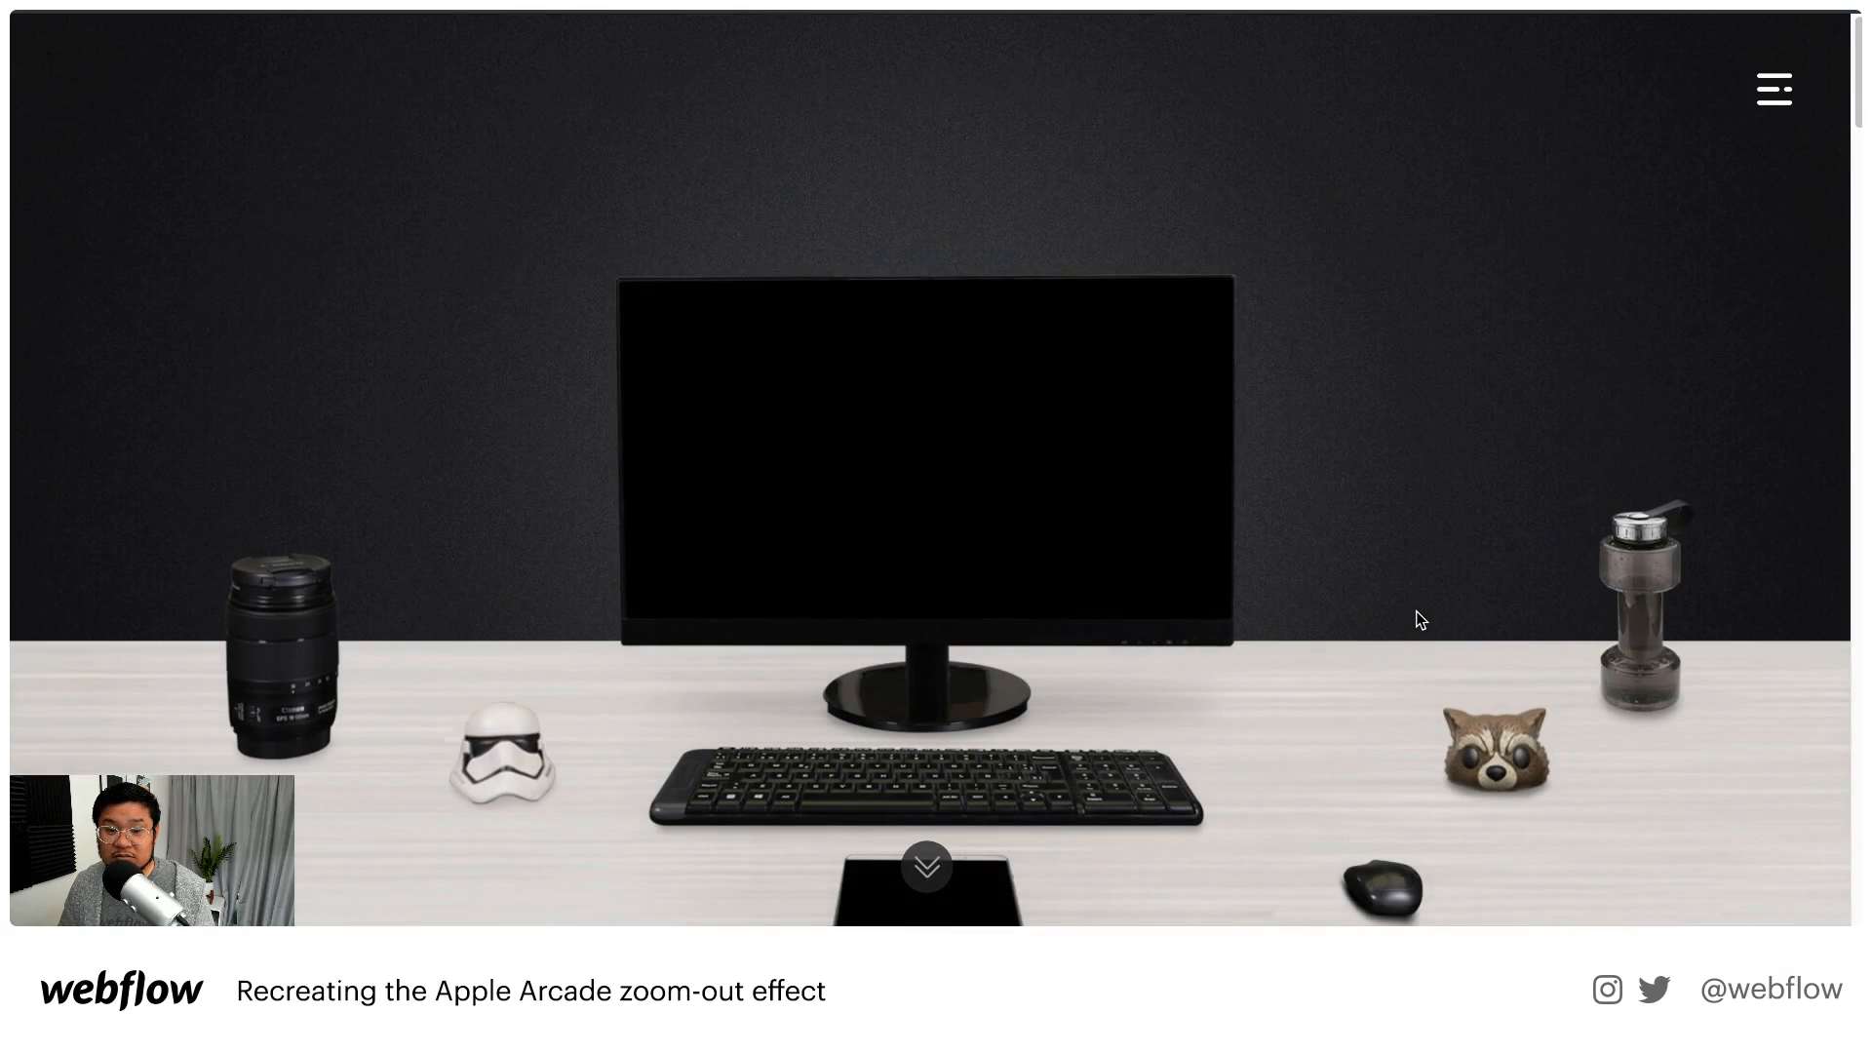
pyautogui.scroll(-10, 815, 325)
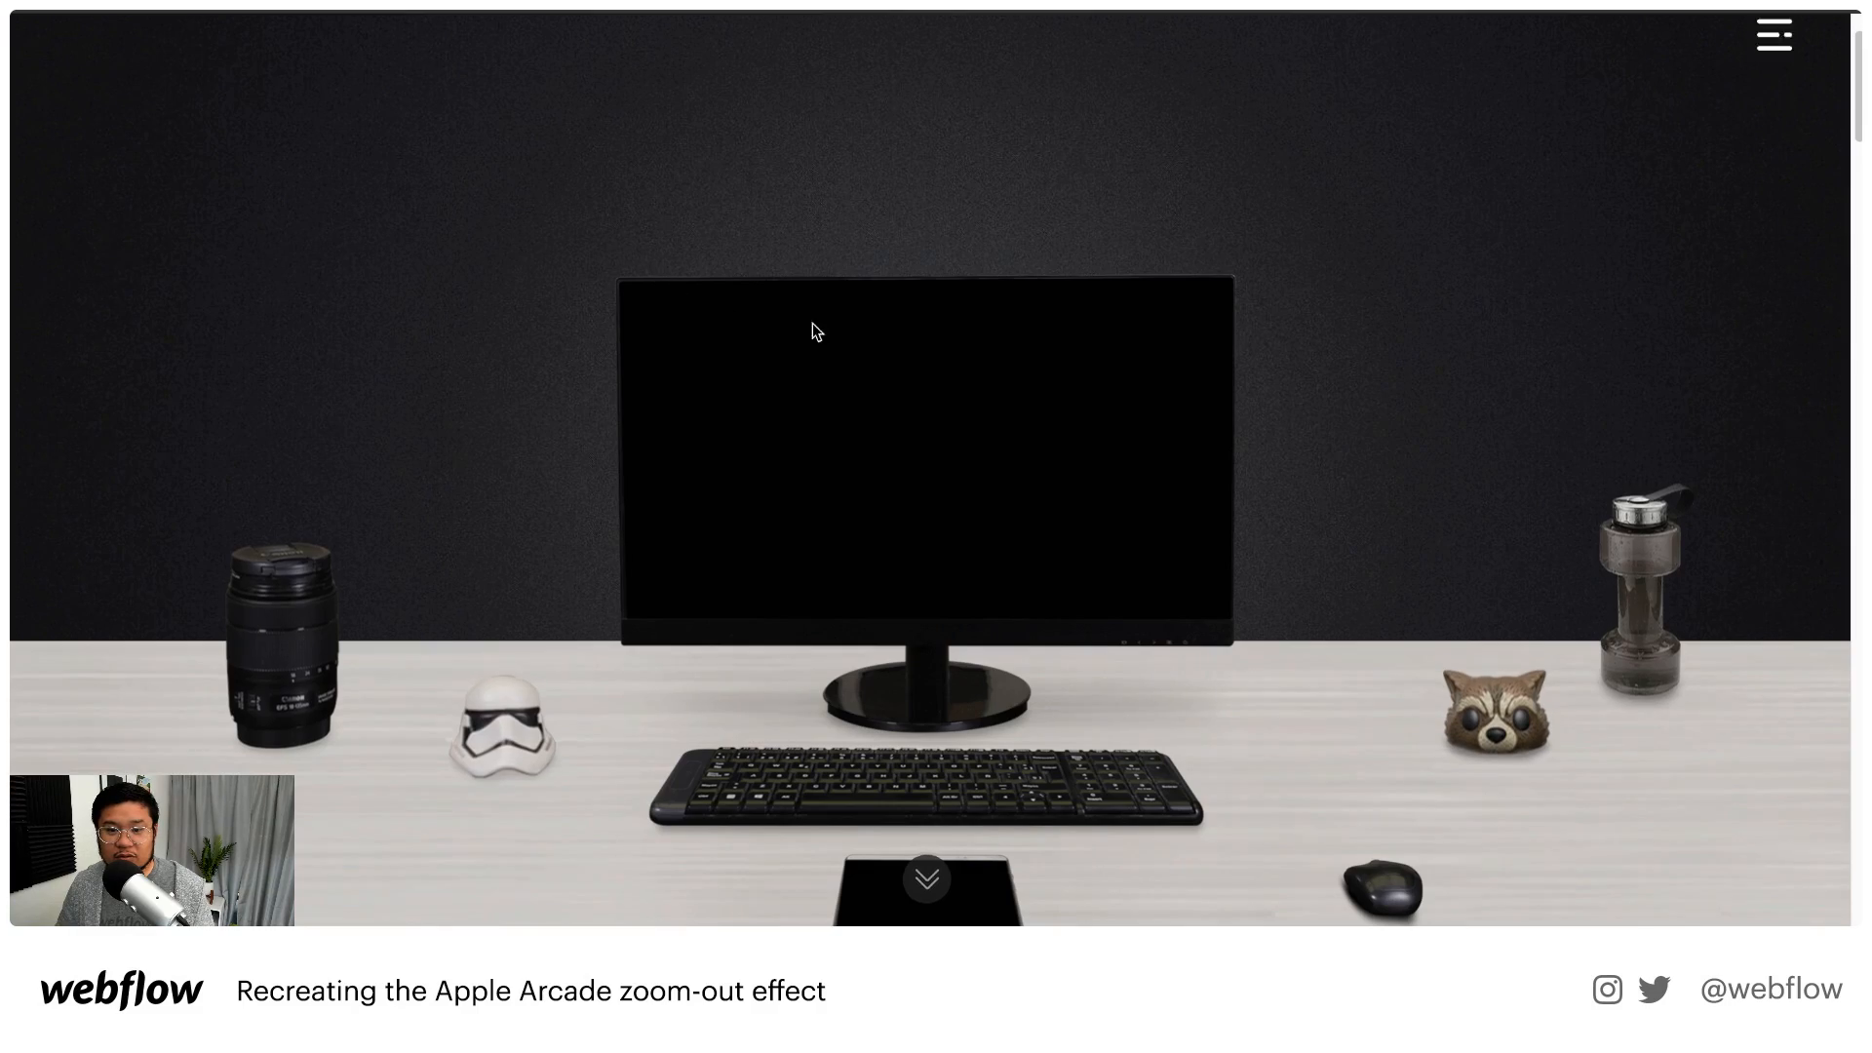
pyautogui.scroll(10, 1180, 531)
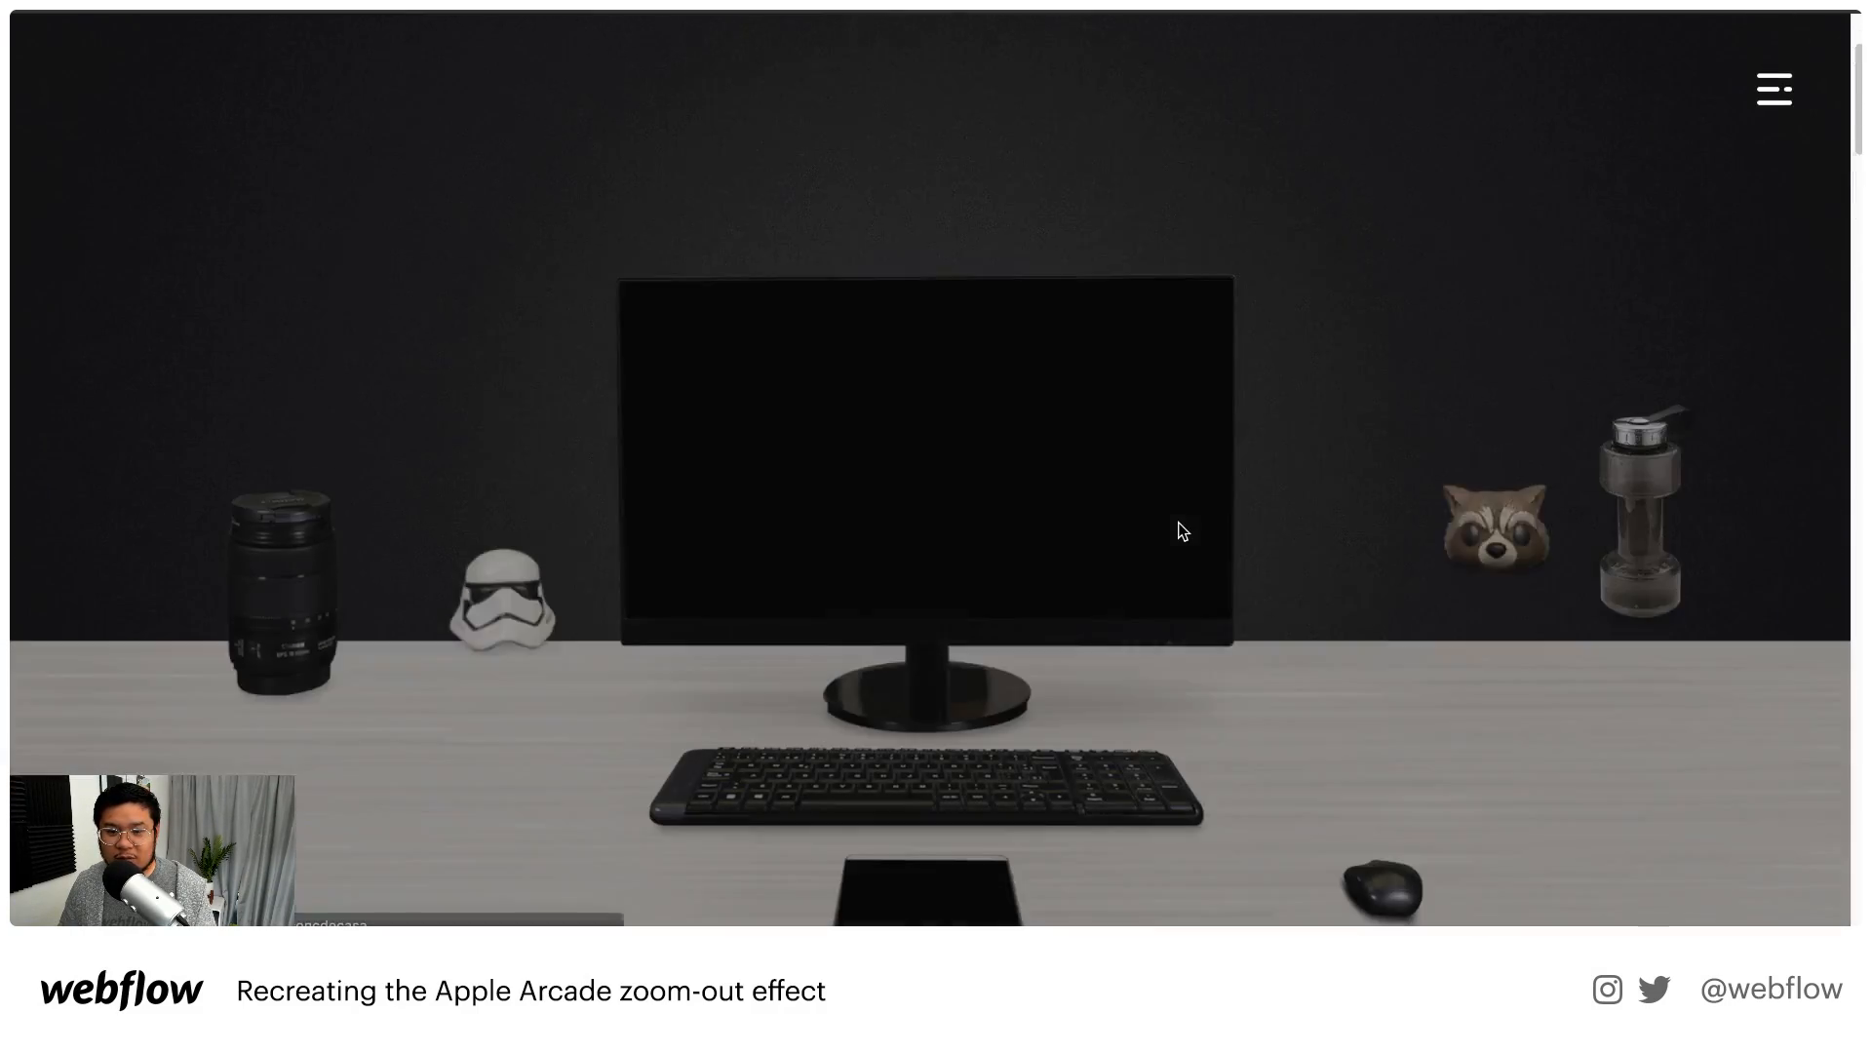
pyautogui.moveTo(1858, 60); pyautogui.dragTo(1858, 19)
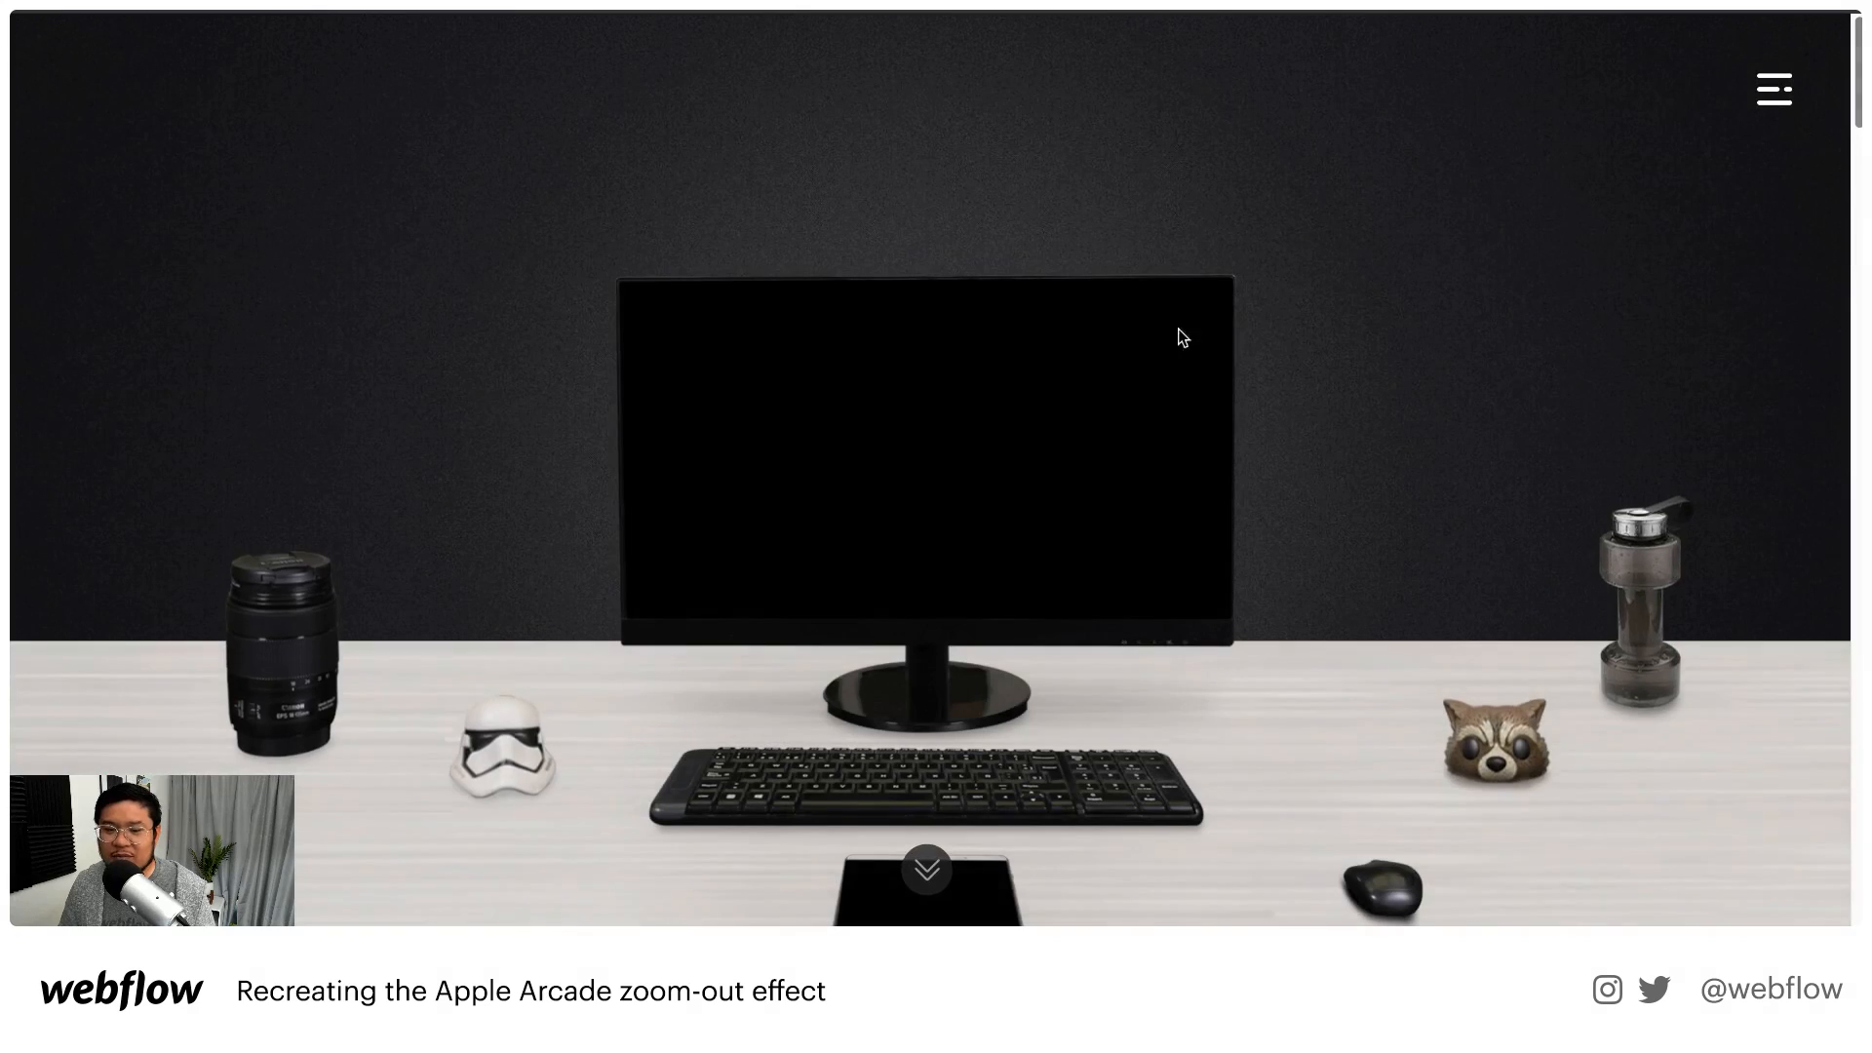
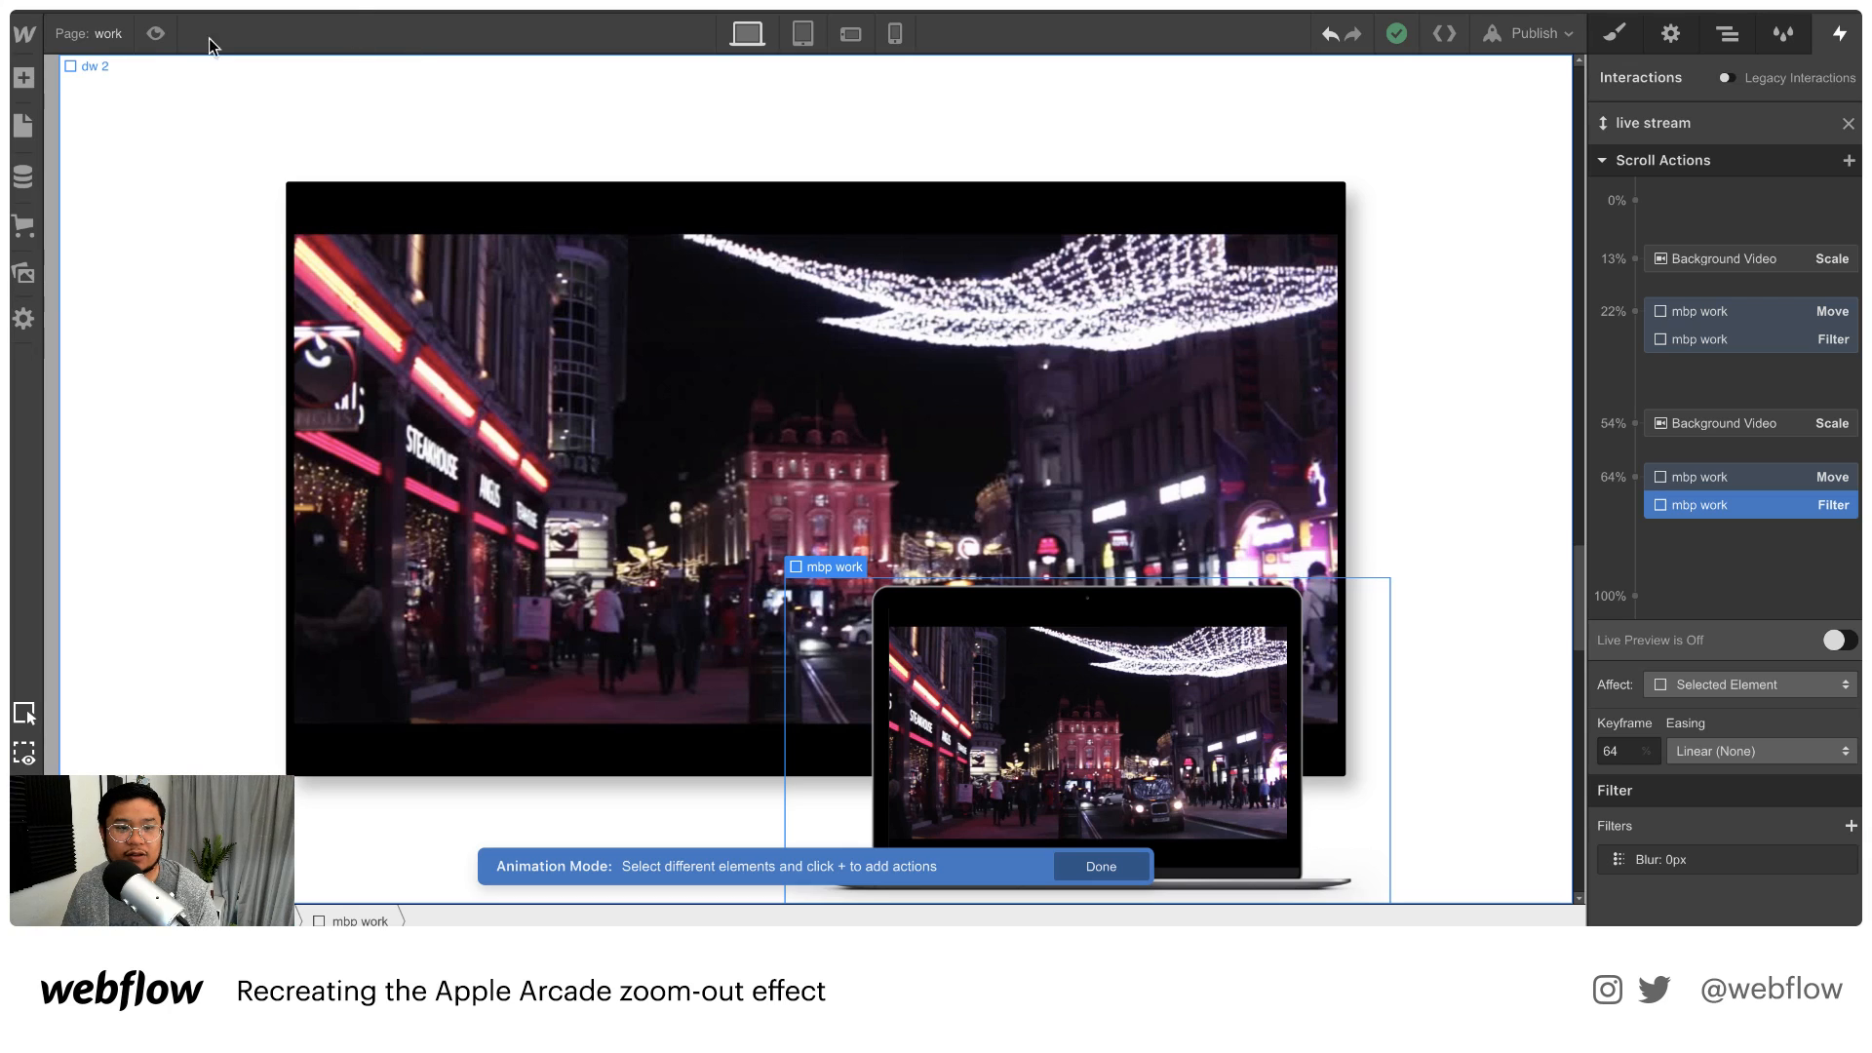
# In the Webflow Designer, close the live stream scroll animation and show the work hero section's style settings
pyautogui.press('p')
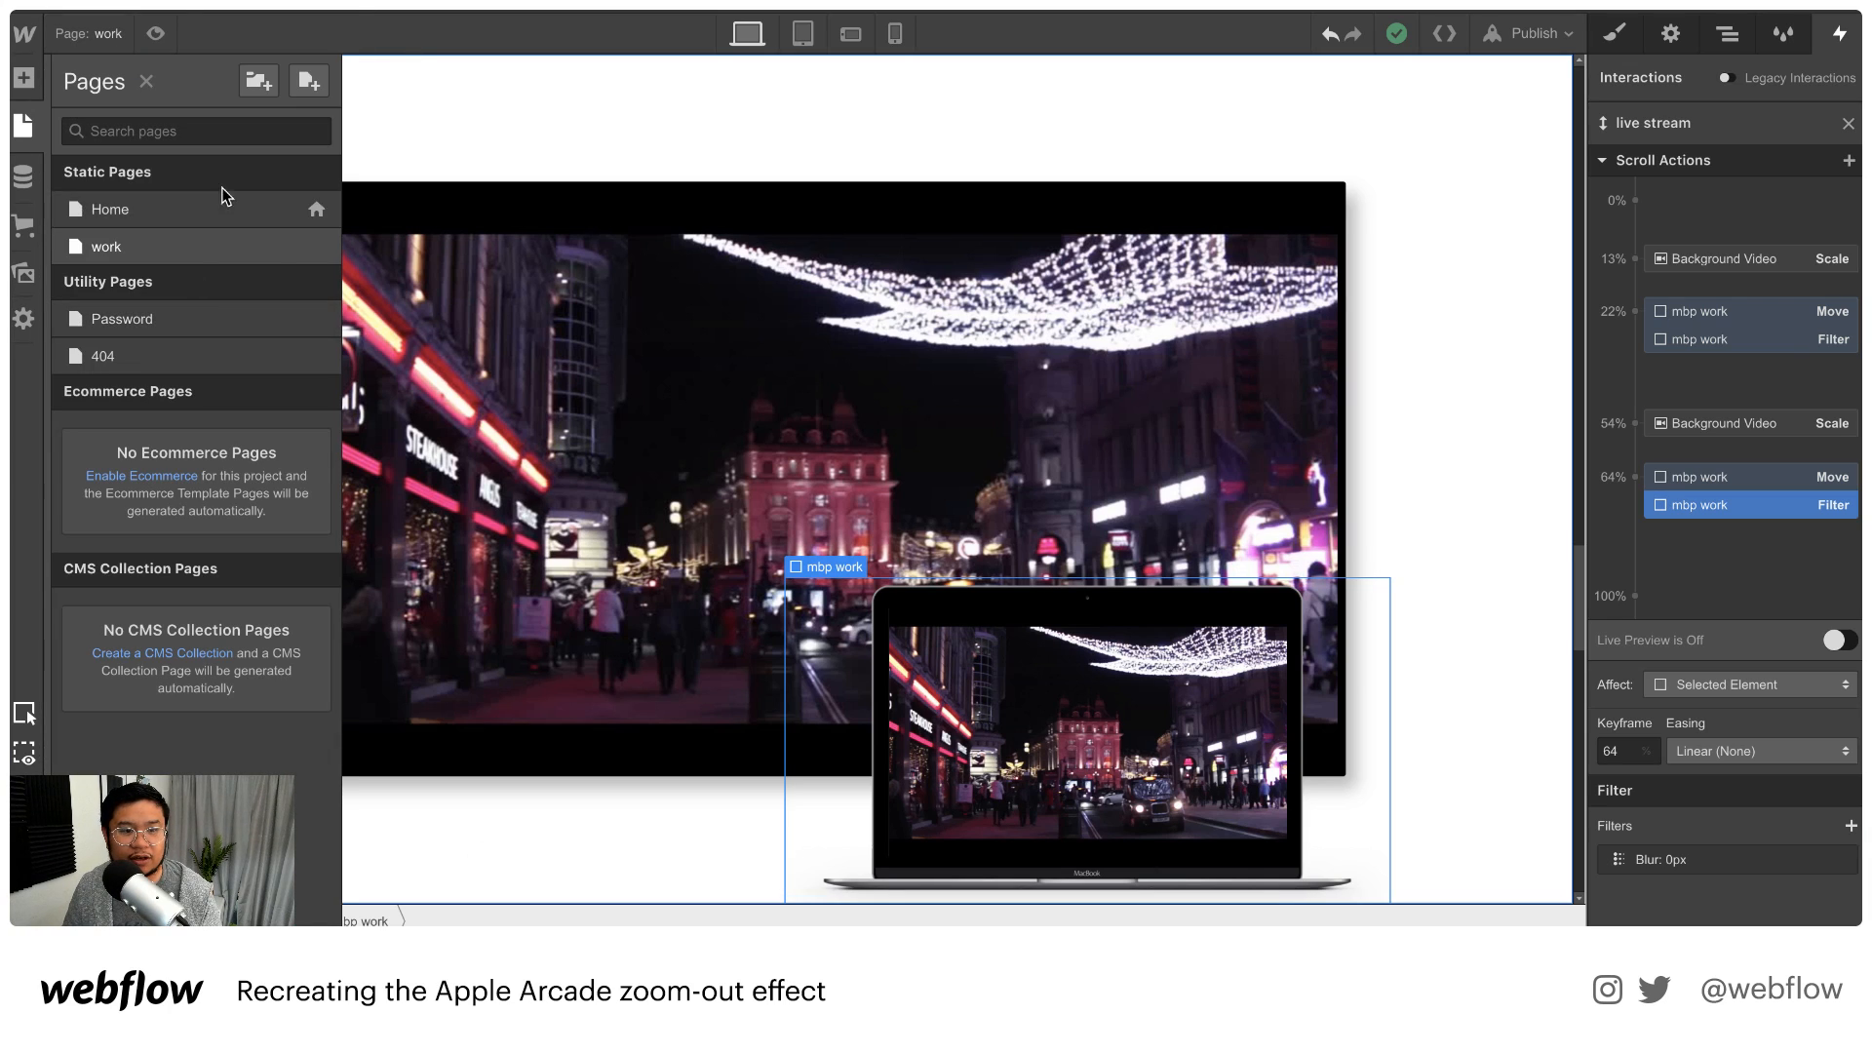
pyautogui.click(741, 493)
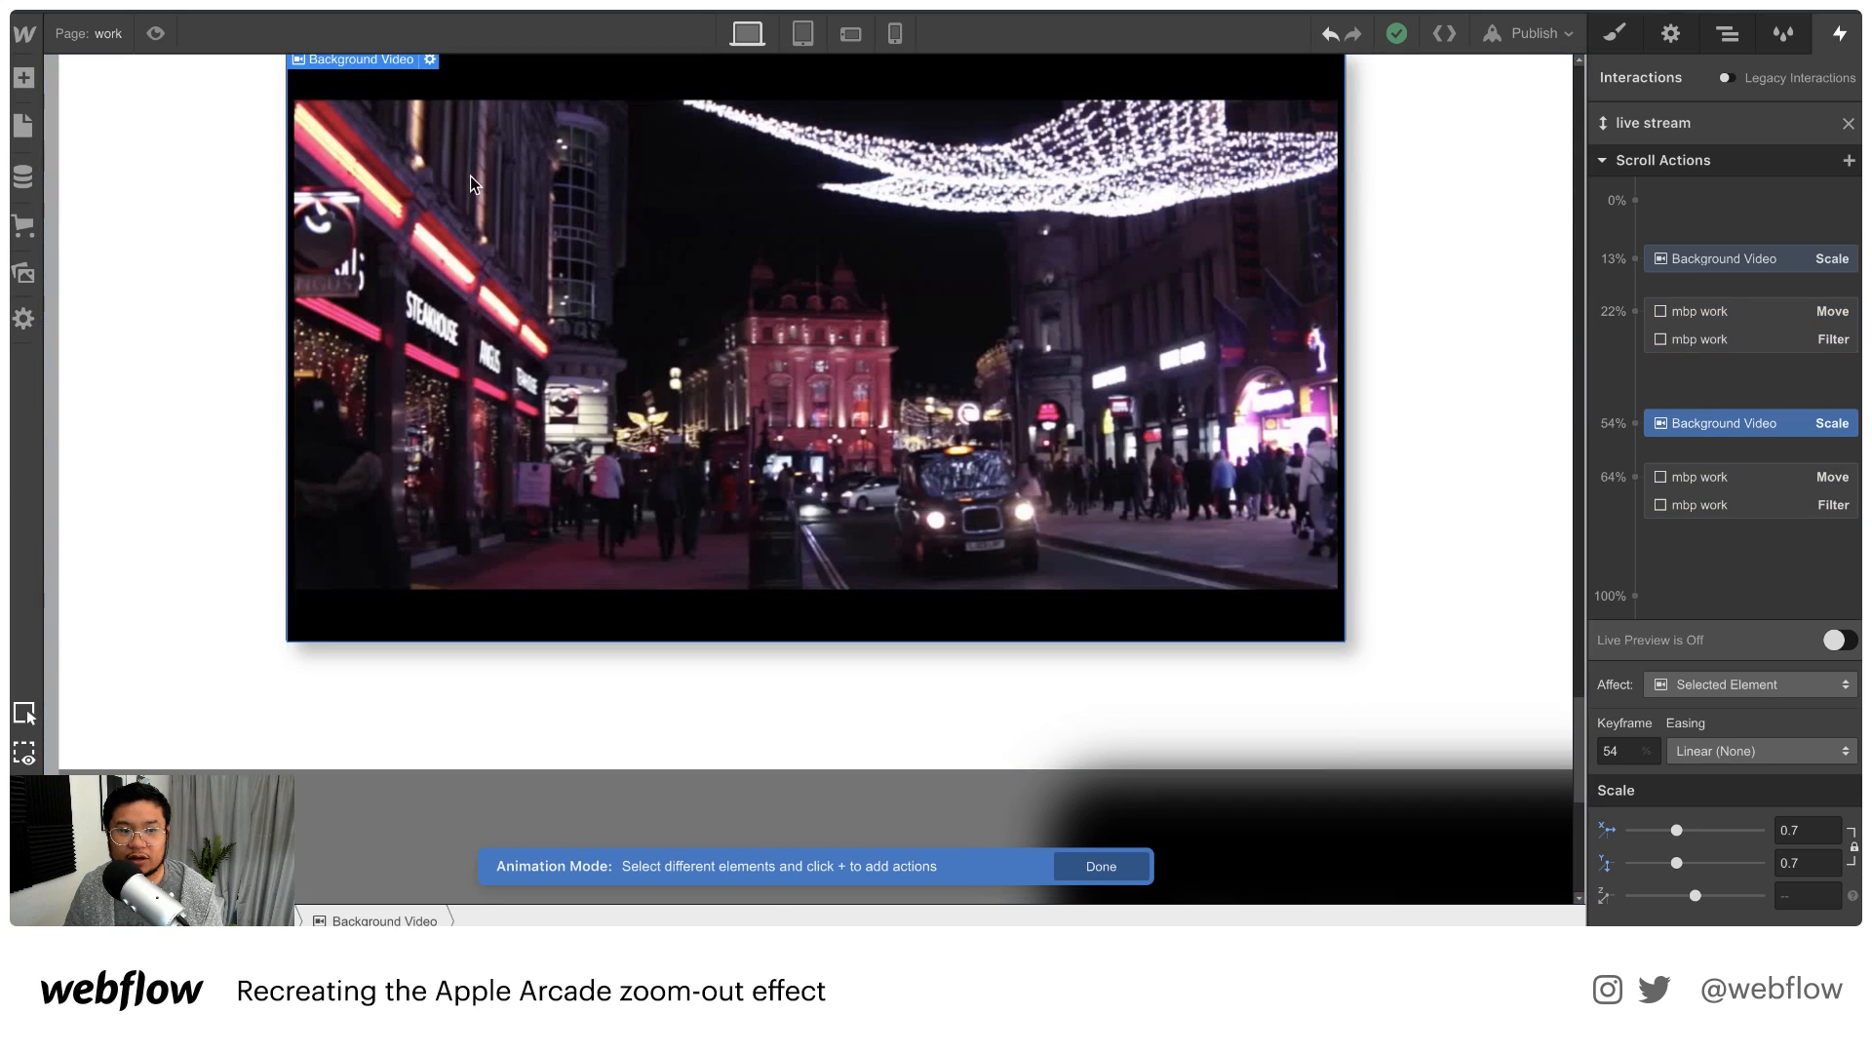
pyautogui.click(1845, 124)
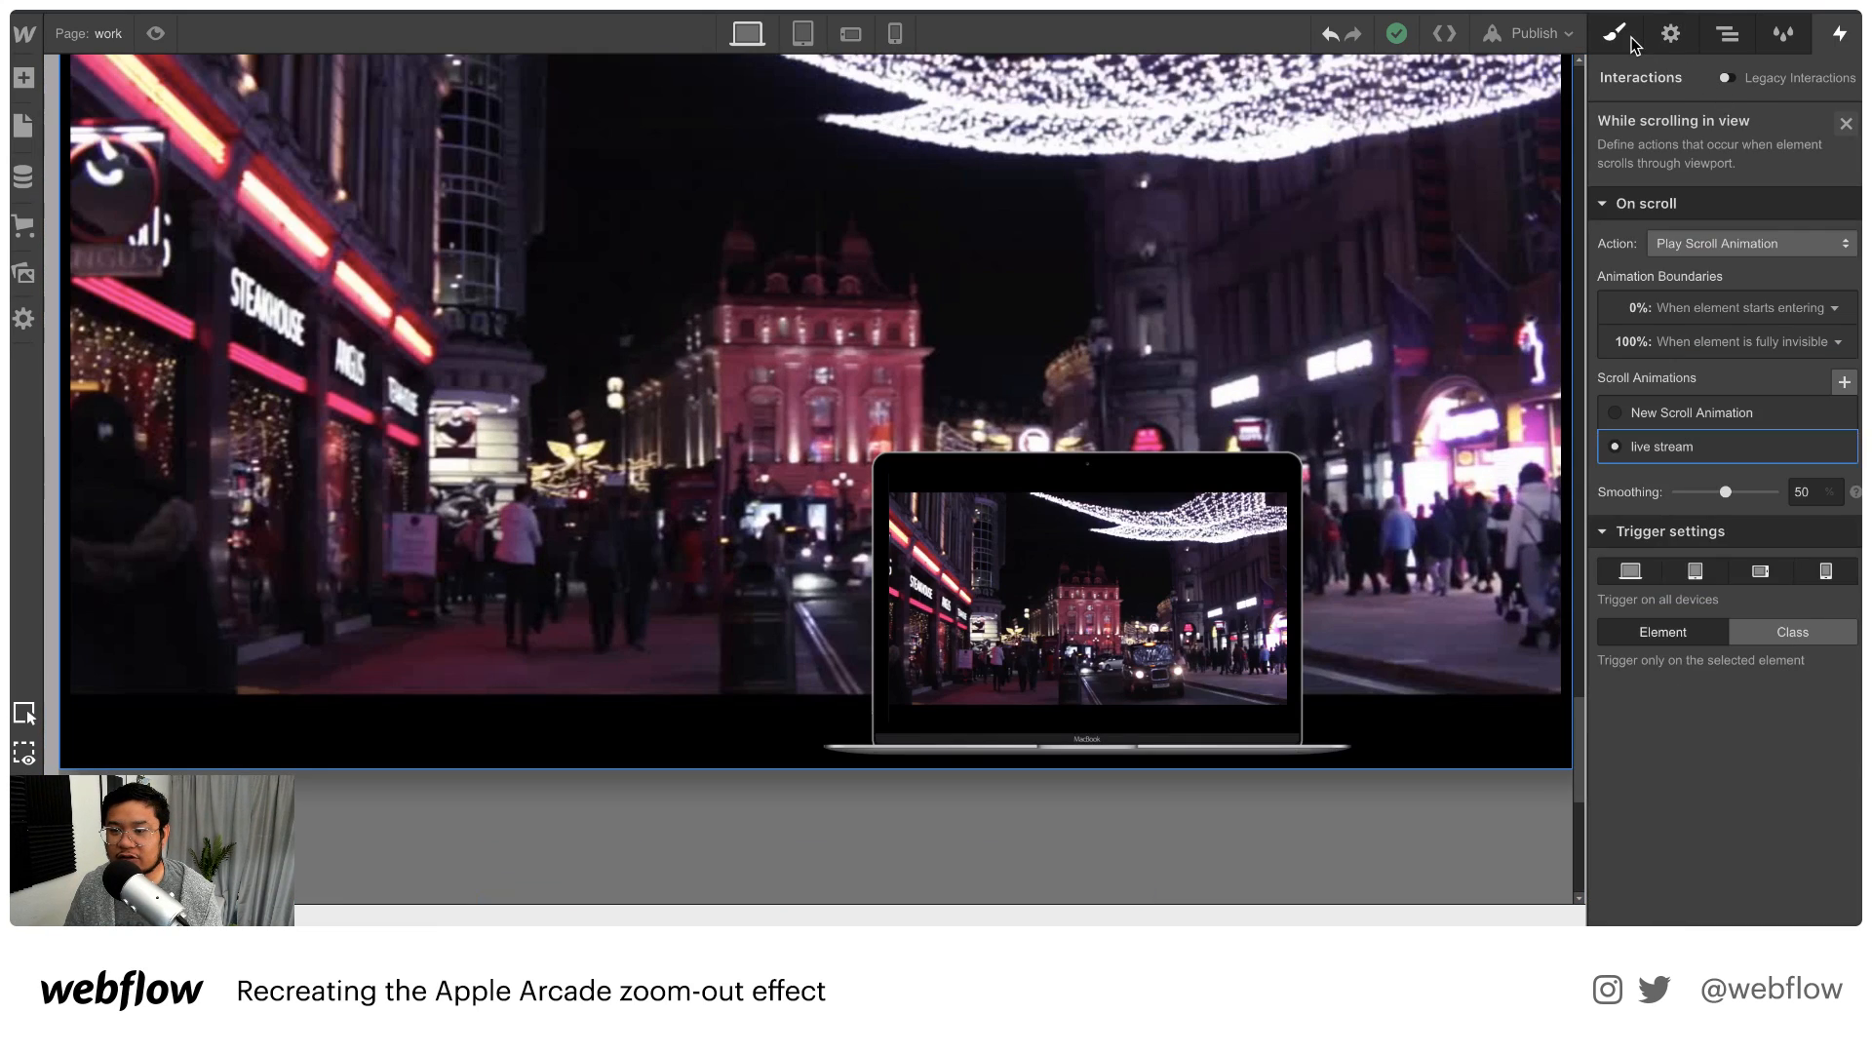
pyautogui.click(1626, 36)
# Replace the "The end" heading in the grey closing section of the work page with a new button
pyautogui.scroll(-20, 1021, 645)
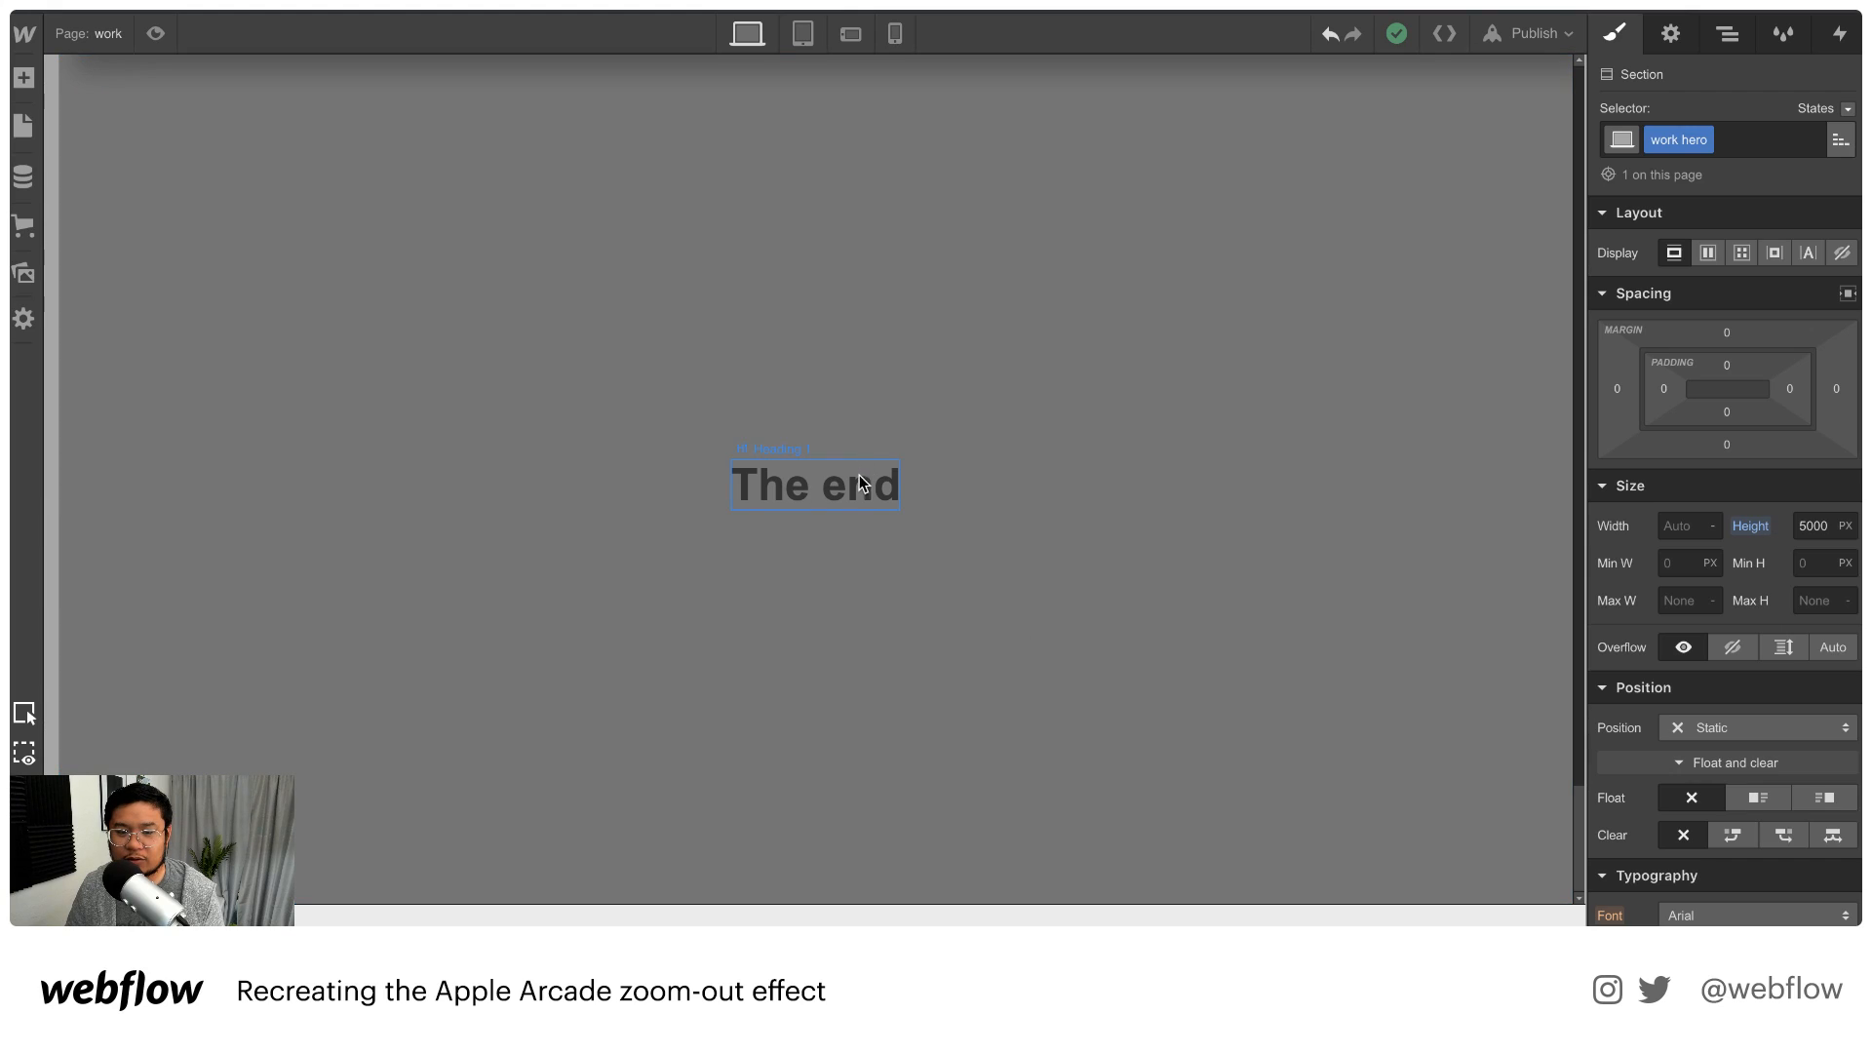
pyautogui.click(846, 501)
pyautogui.press('a')
pyautogui.moveTo(400, 492); pyautogui.dragTo(732, 483)
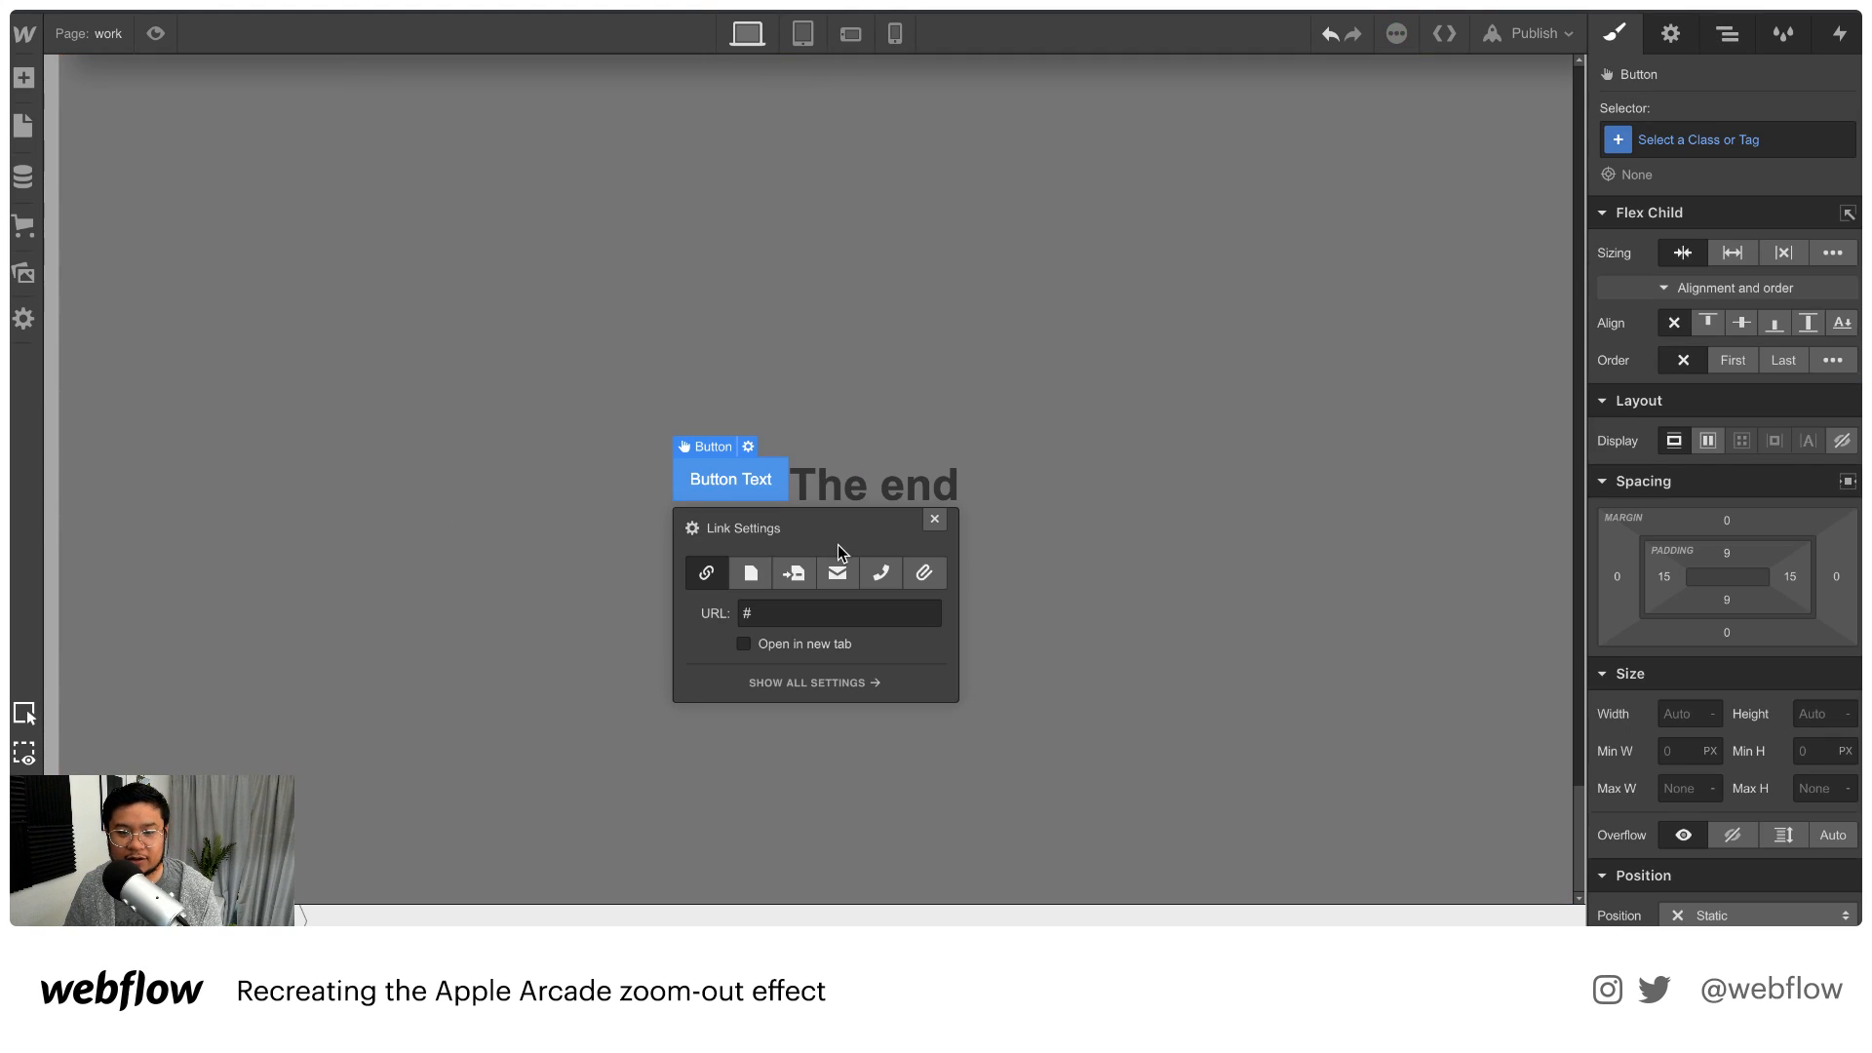
pyautogui.click(915, 485)
pyautogui.press('Delete')
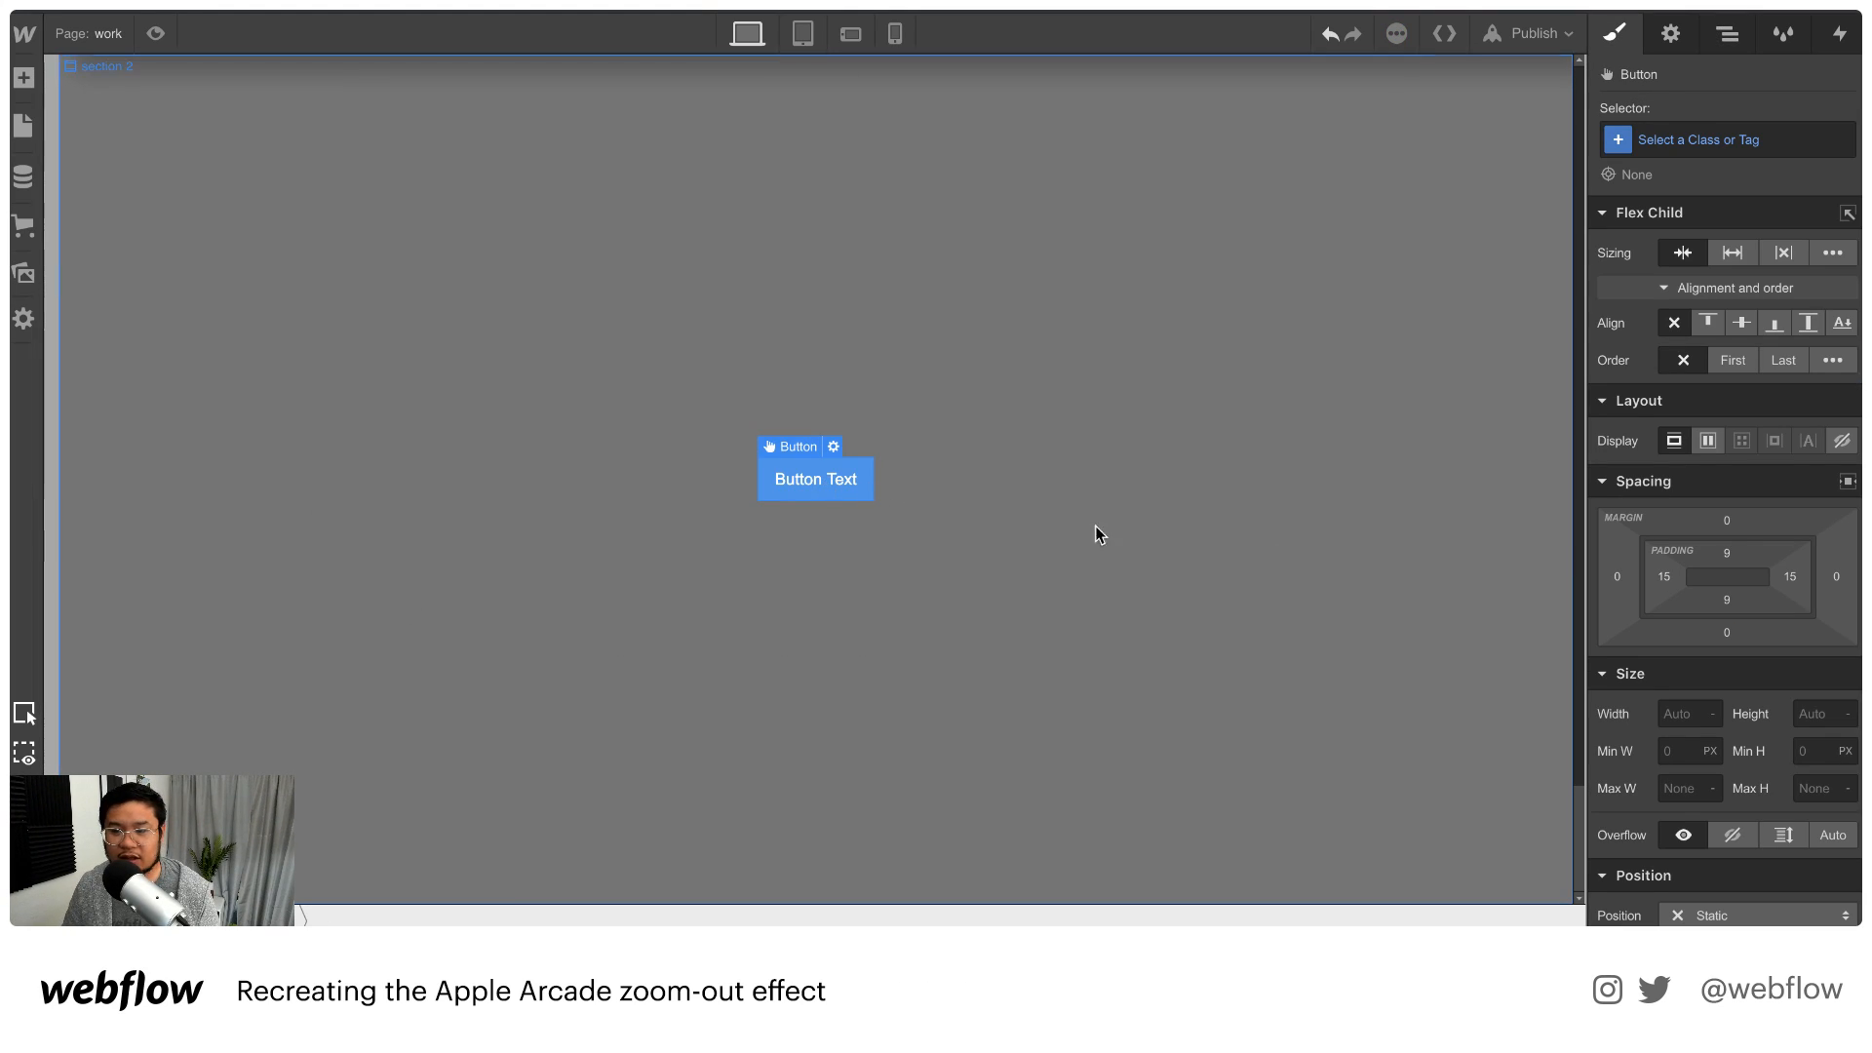
# Set the new button's vertical padding to 37 px and its horizontal padding to 78 px
pyautogui.moveTo(1731, 561); pyautogui.dragTo(1777, 653)
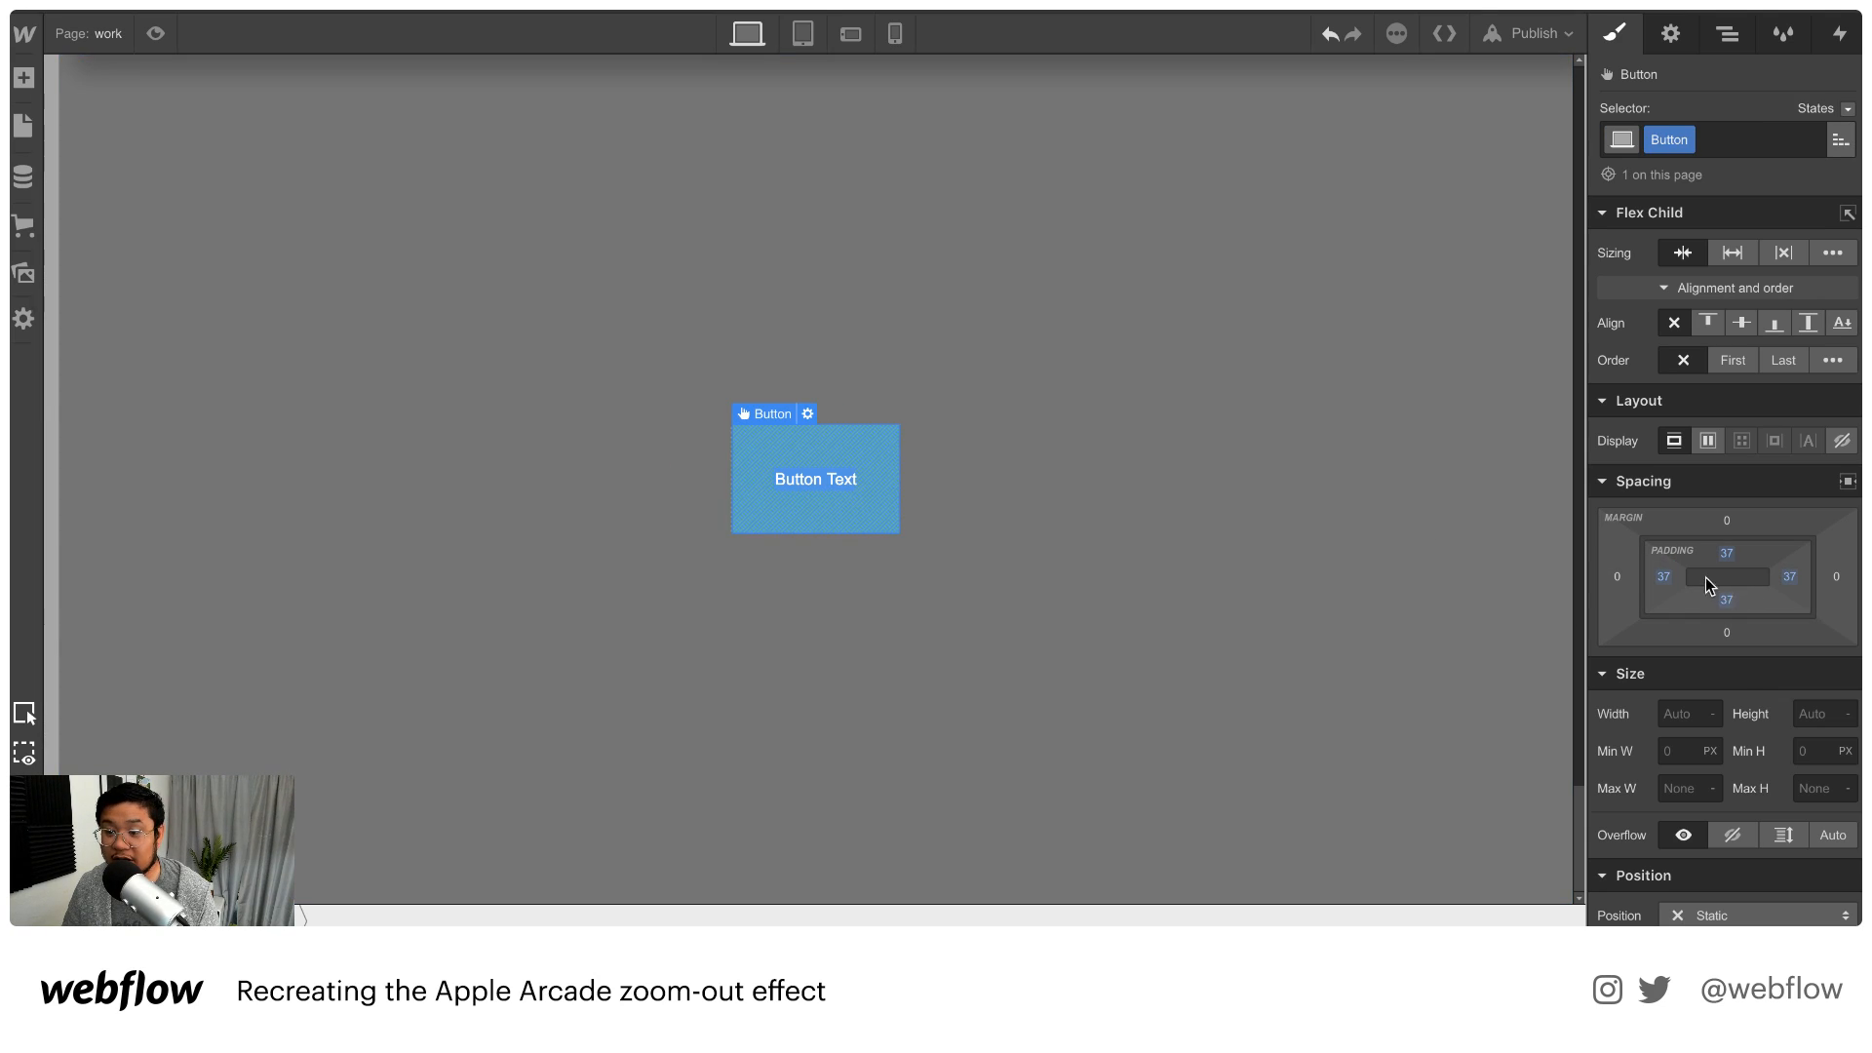
pyautogui.moveTo(1664, 582); pyautogui.dragTo(1446, 623)
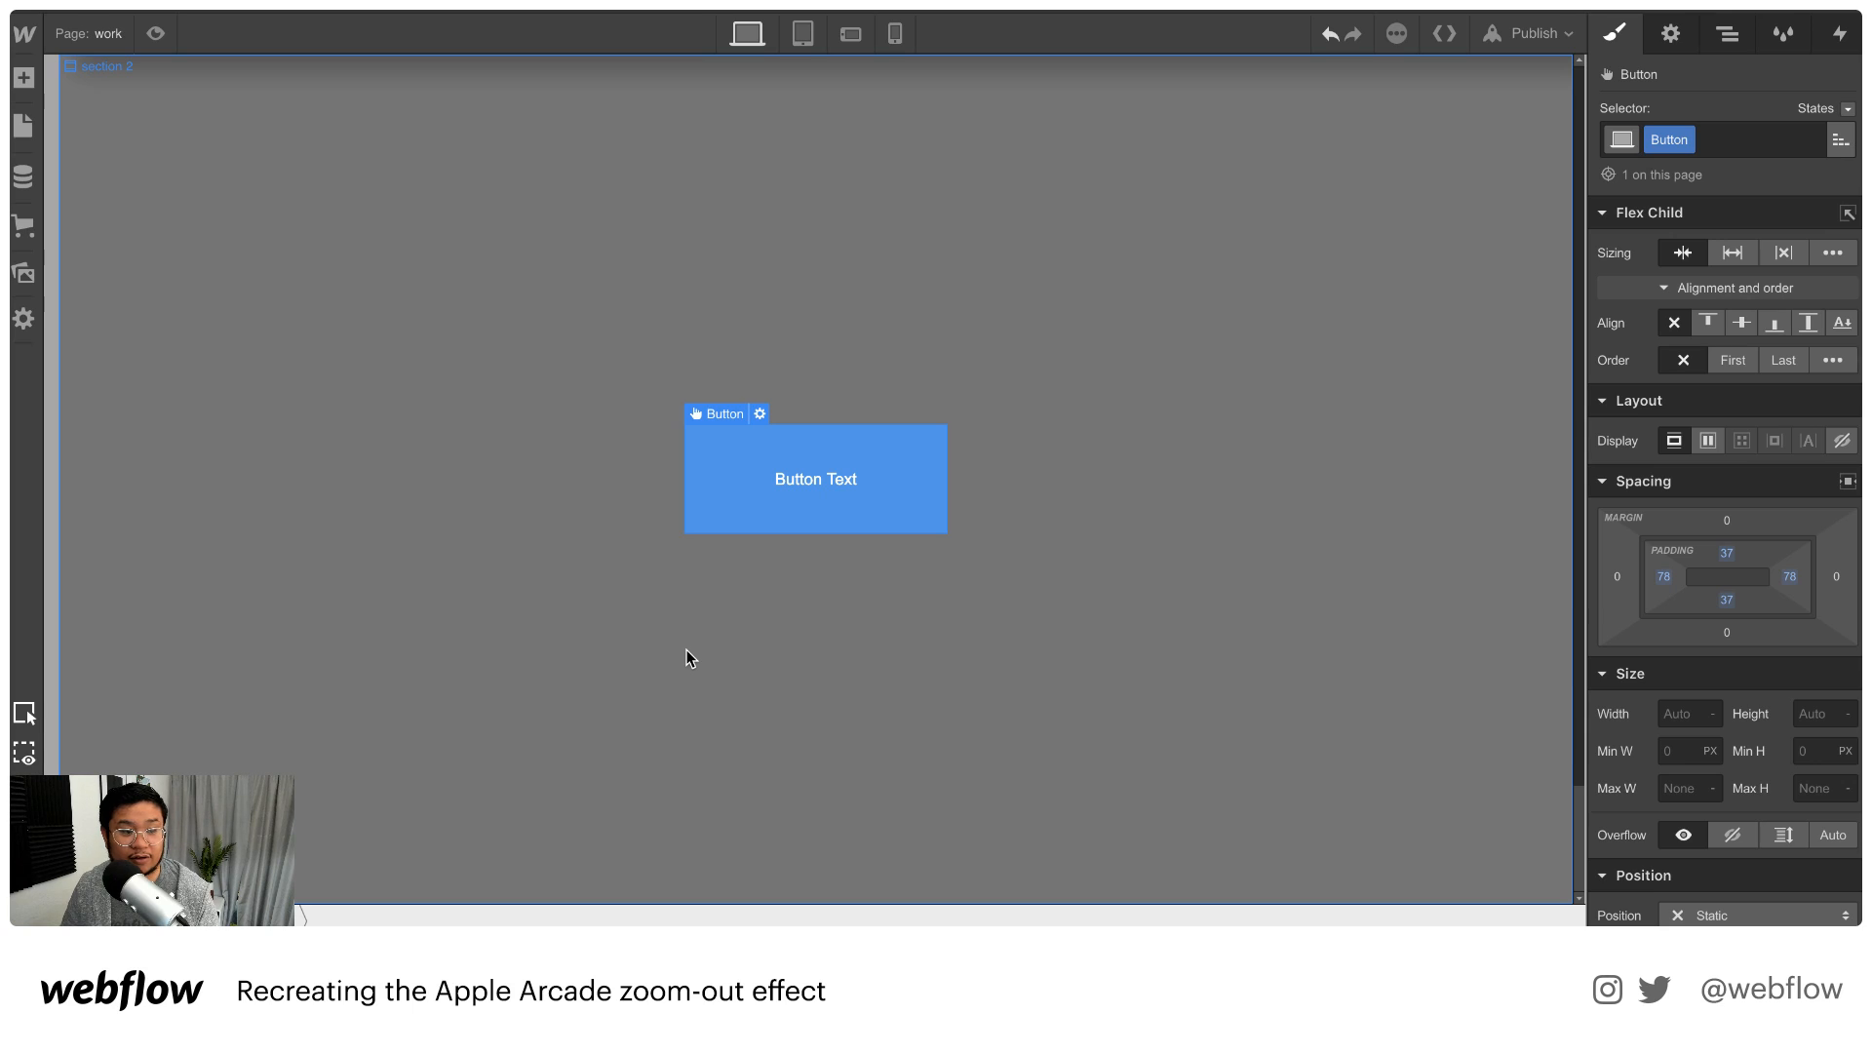
# Delete the button in the grey closing section and put a link block in its place
pyautogui.scroll(-1, 1703, 741)
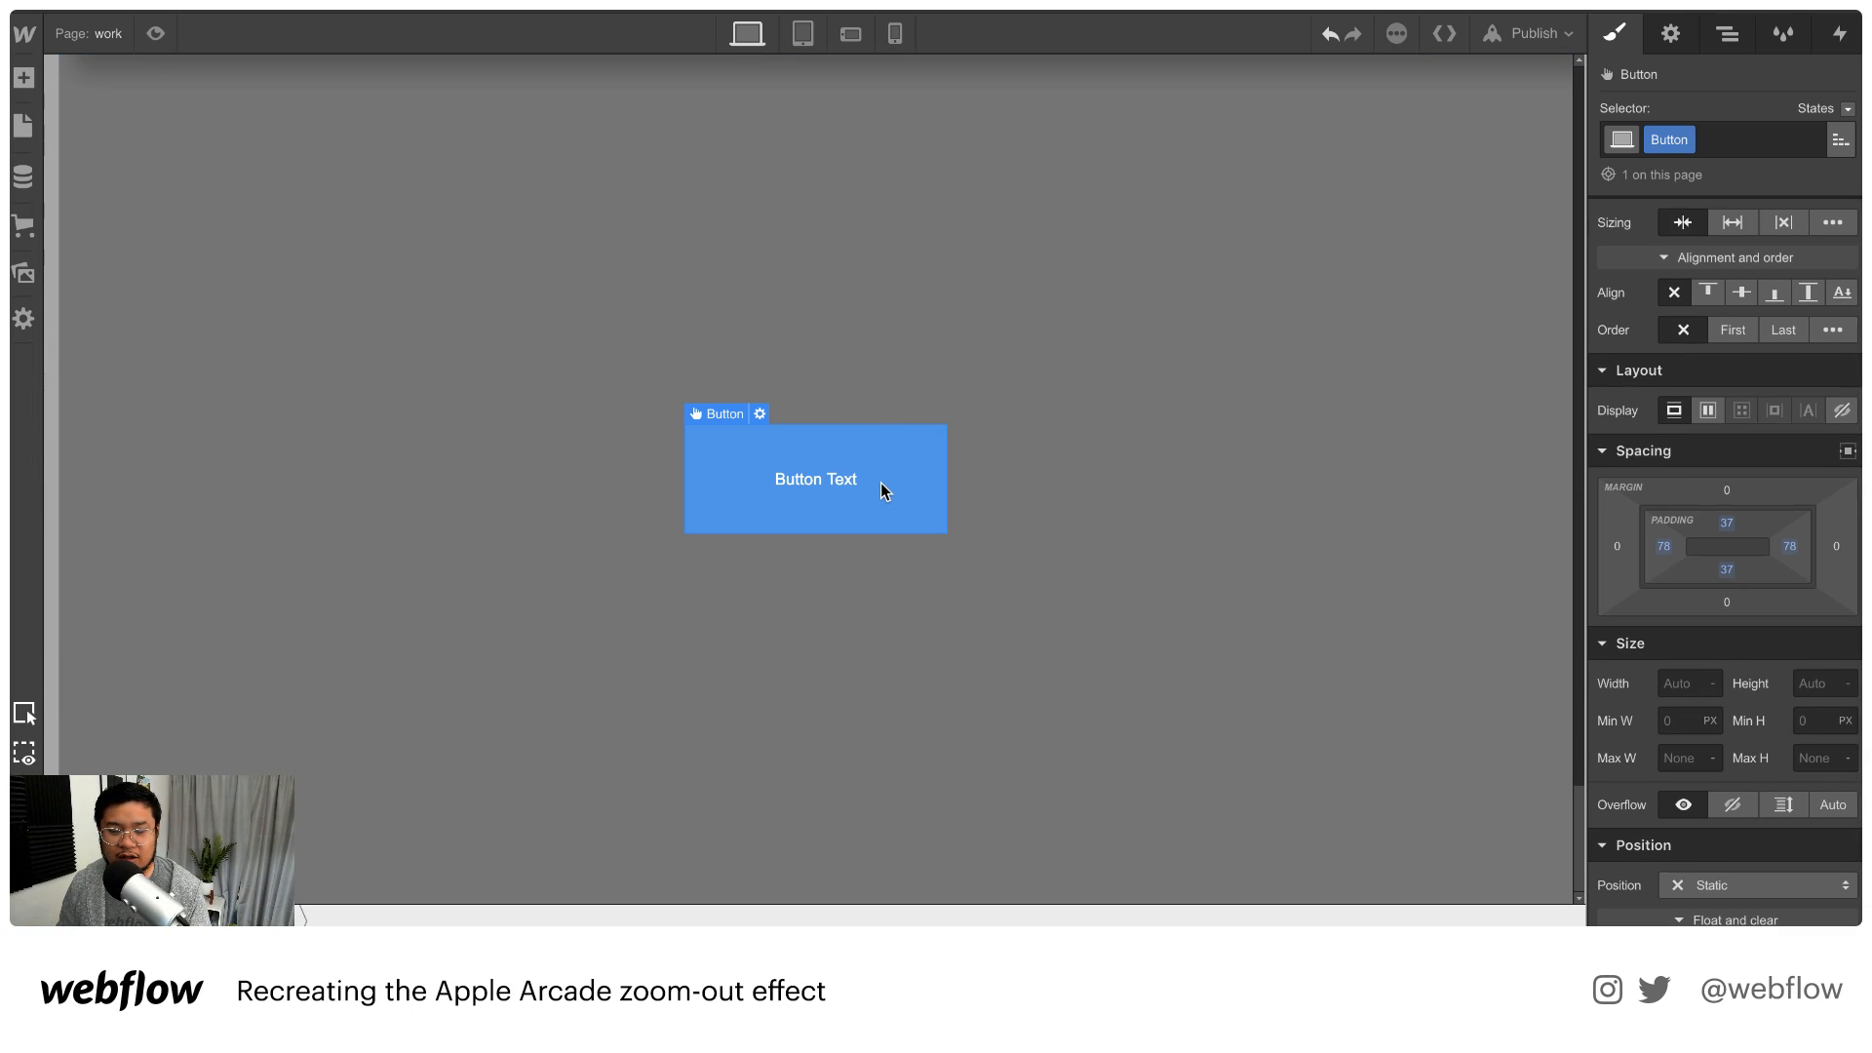
pyautogui.press('Delete')
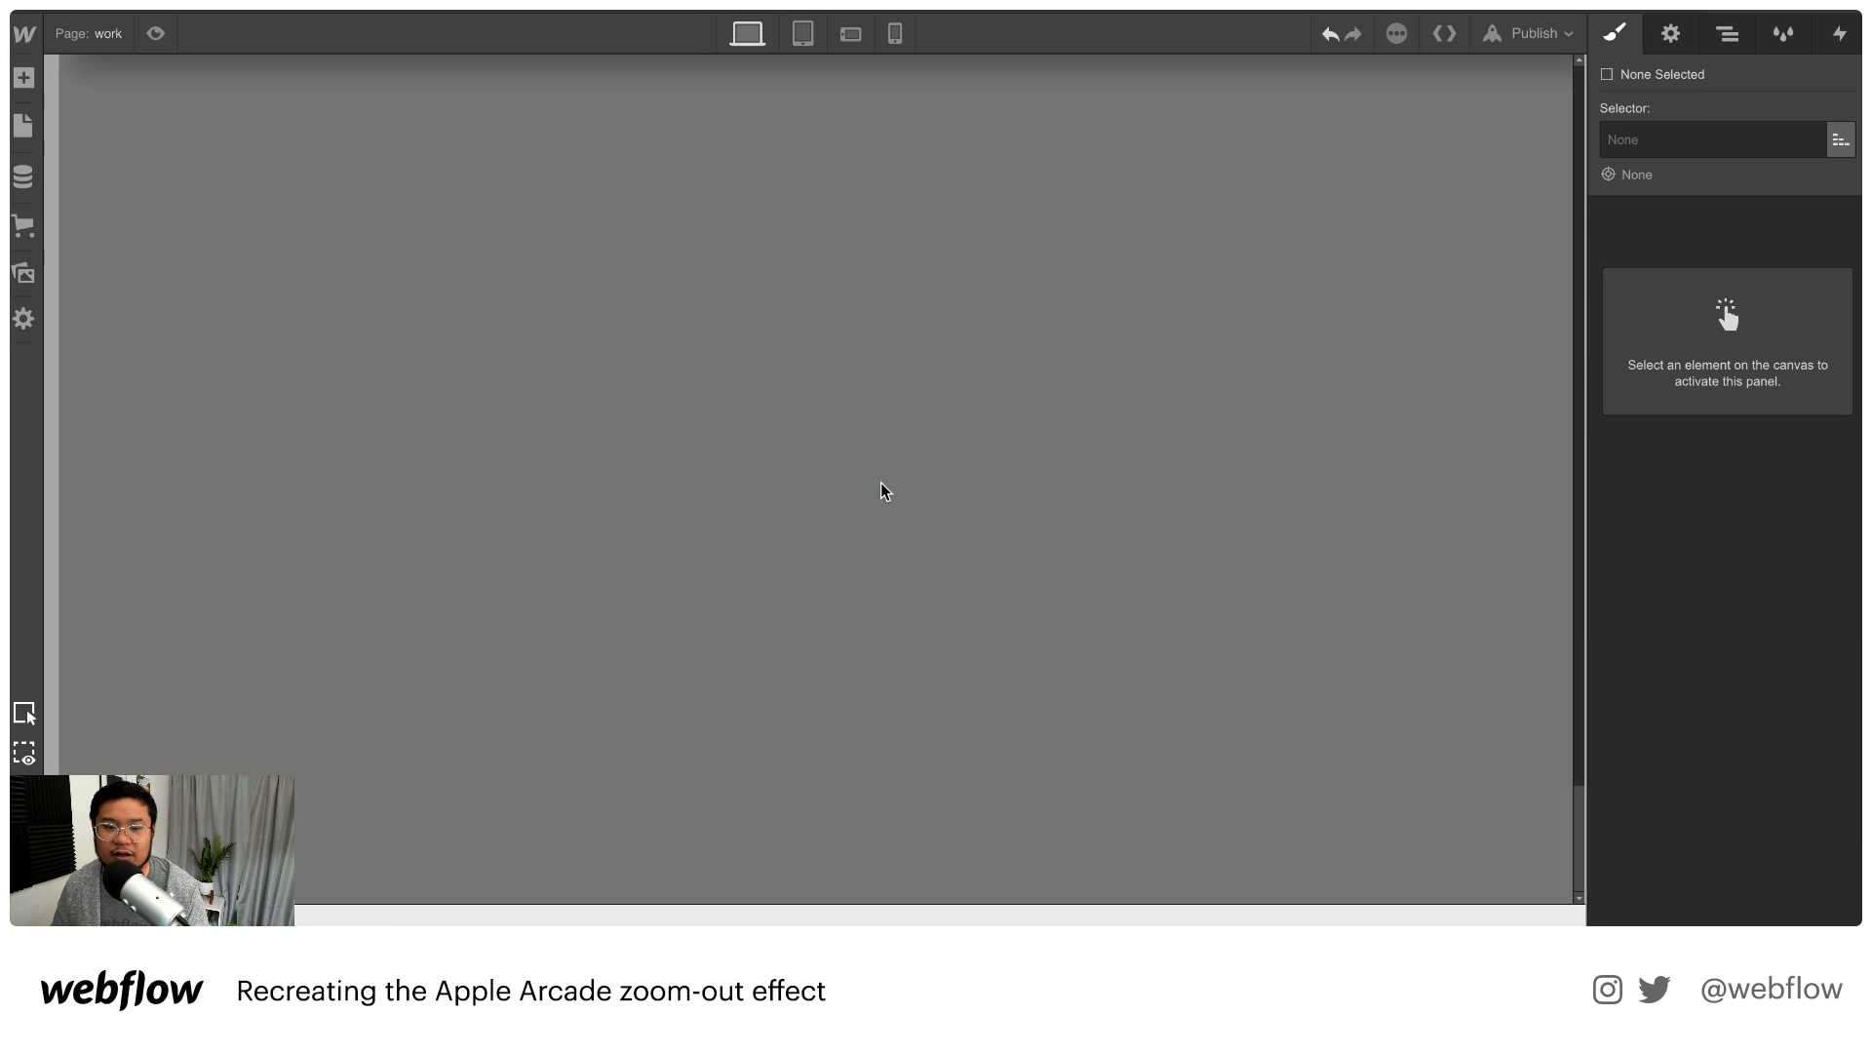
pyautogui.click(272, 509)
pyautogui.press('a')
pyautogui.moveTo(201, 493); pyautogui.dragTo(870, 468)
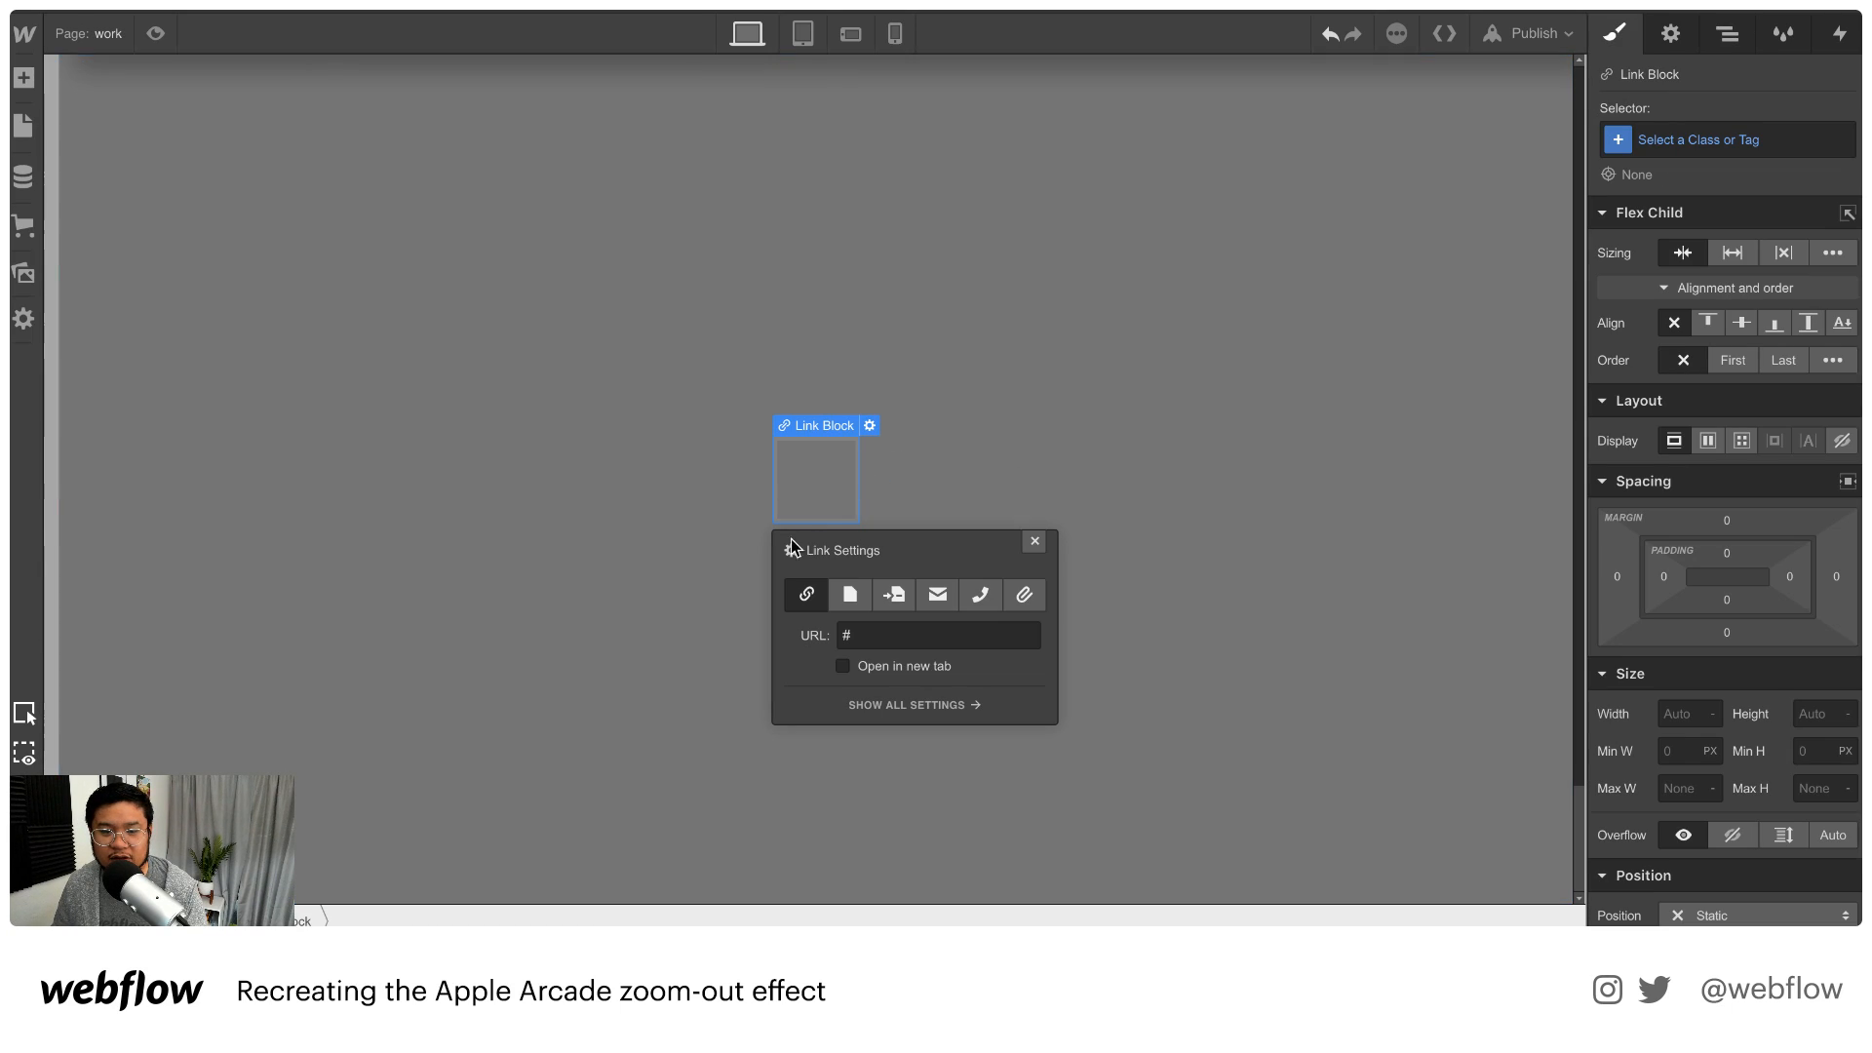
# Apply the existing Button class to the new link block and close its link settings
pyautogui.click(1704, 143)
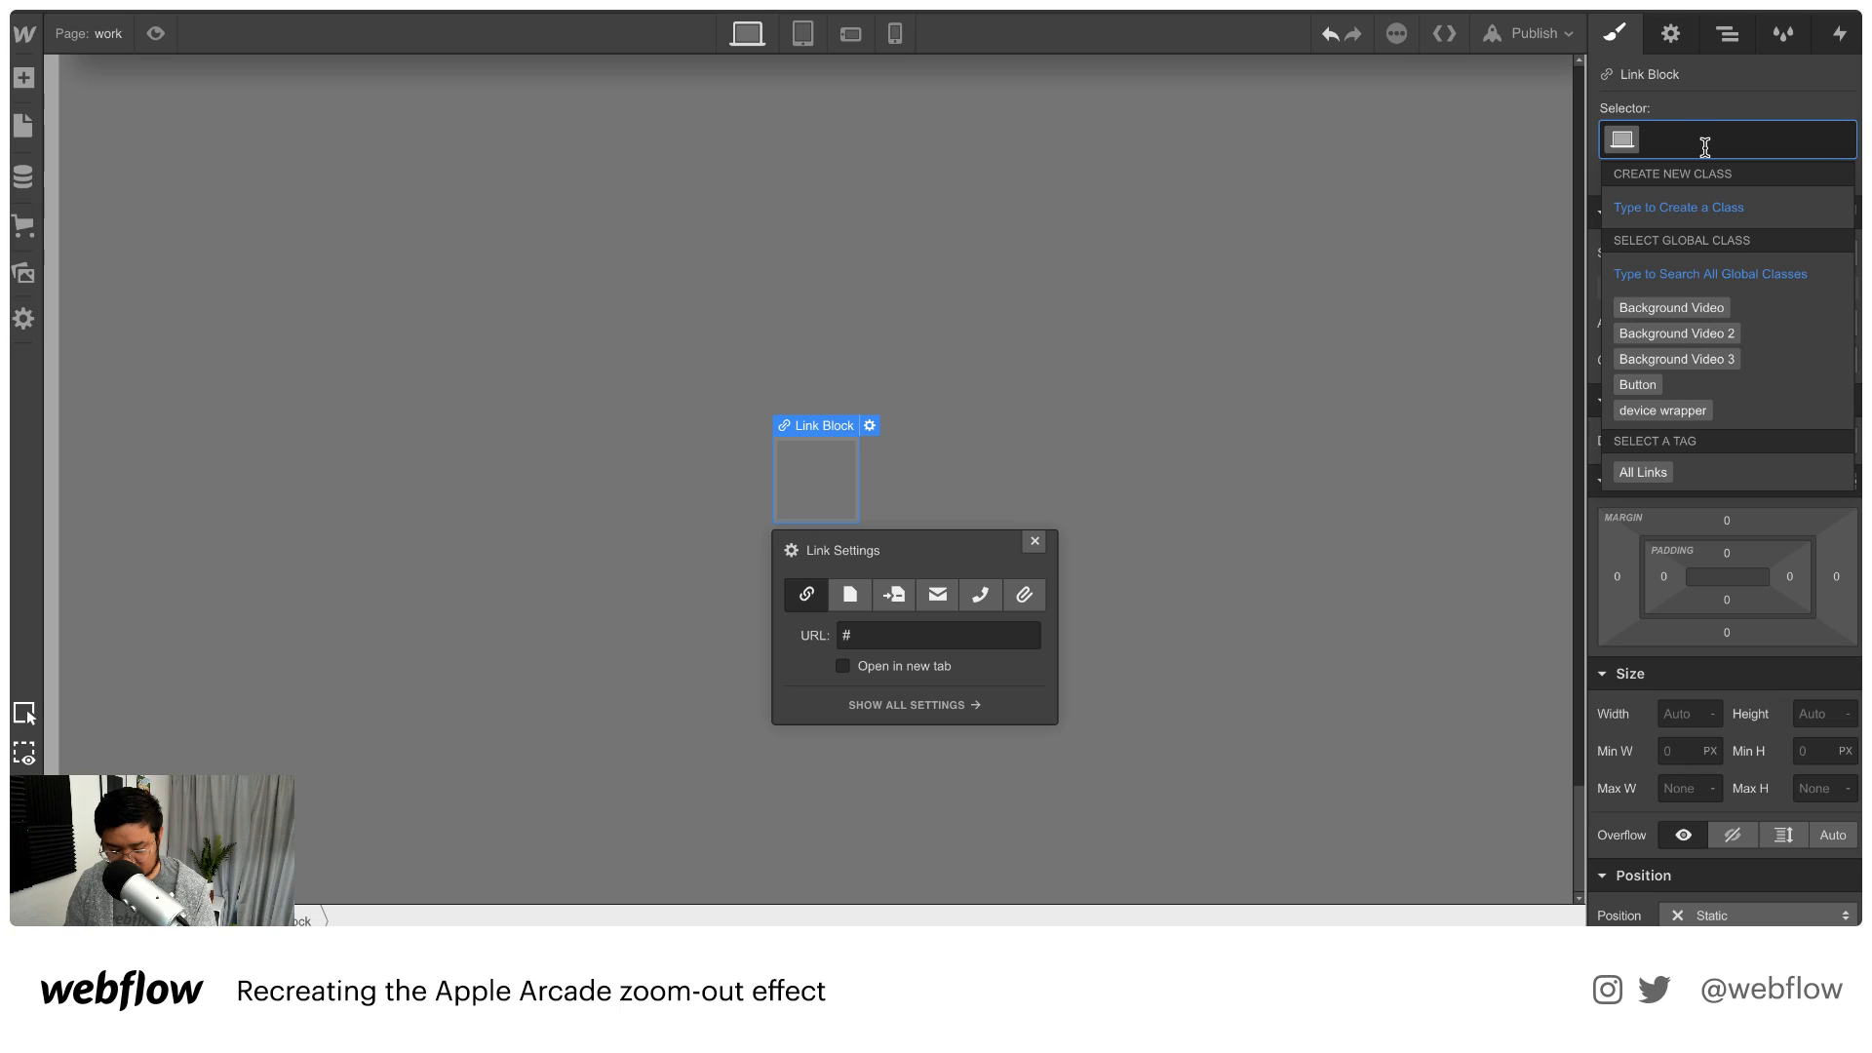
pyautogui.write('but')
pyautogui.press('Return')
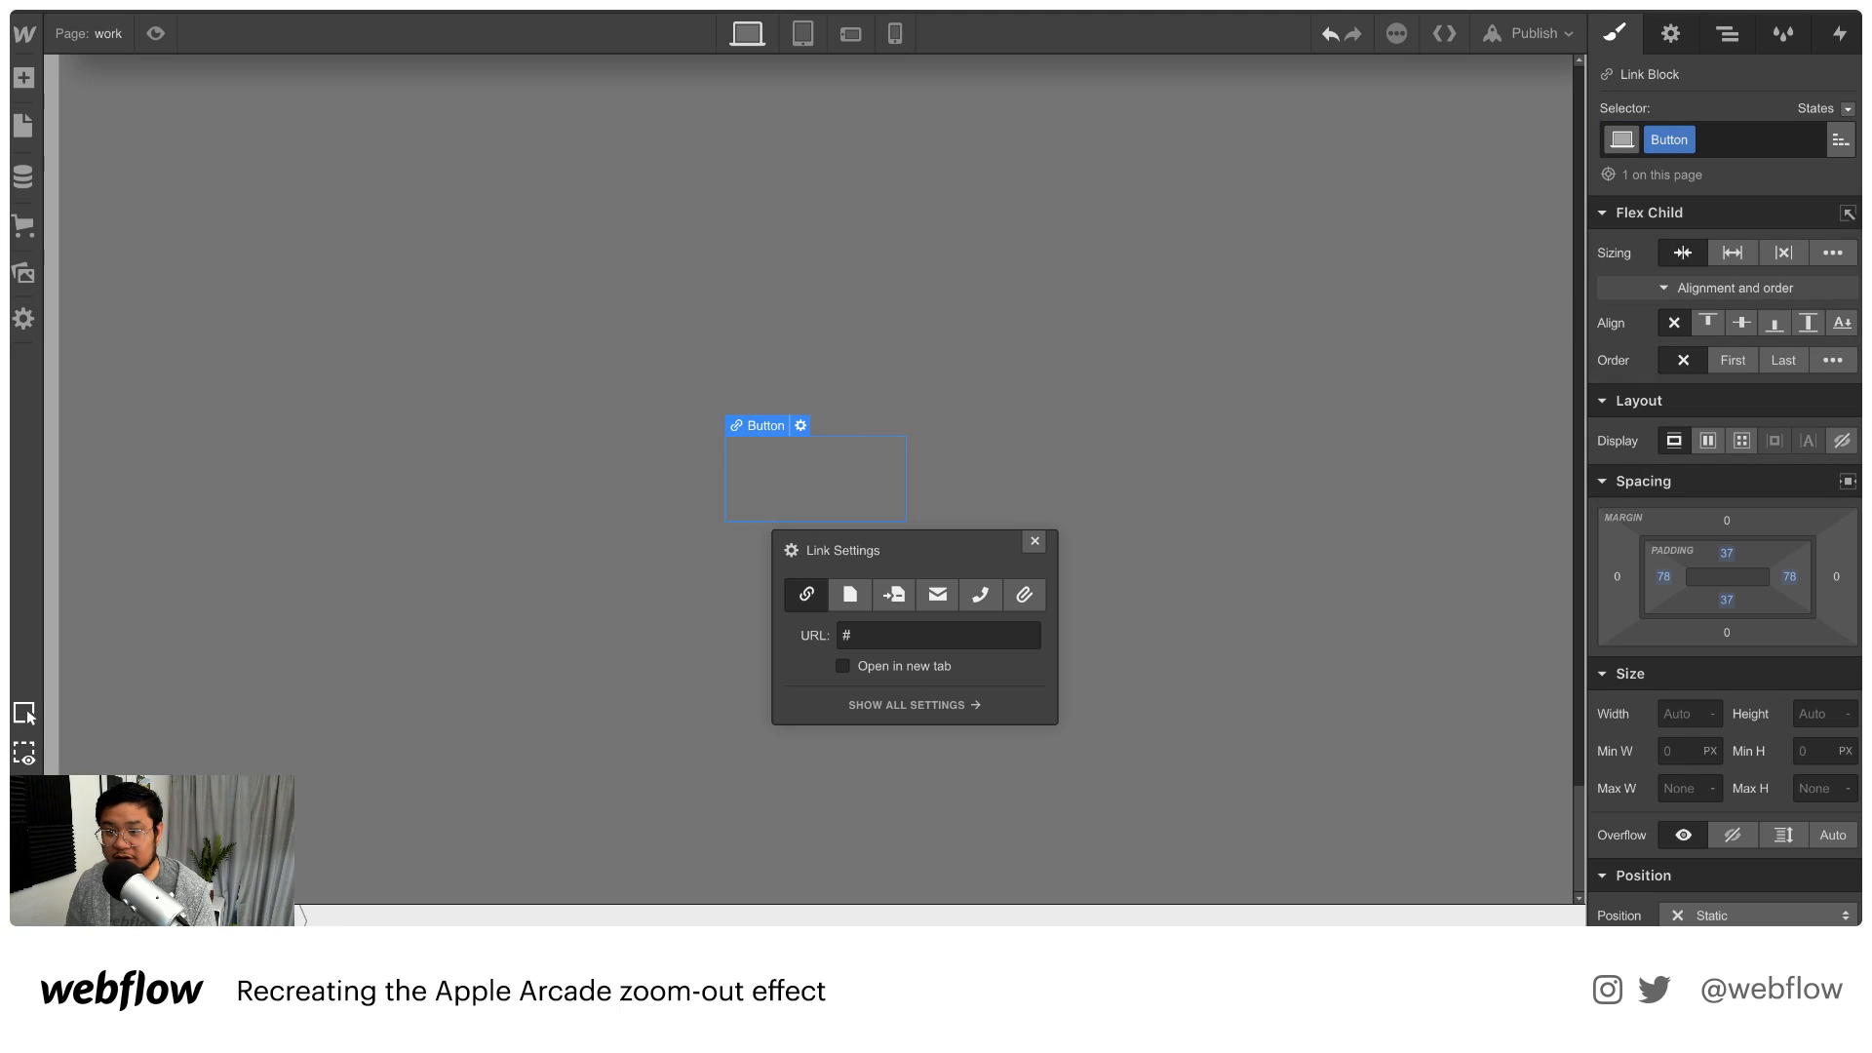
pyautogui.click(1034, 541)
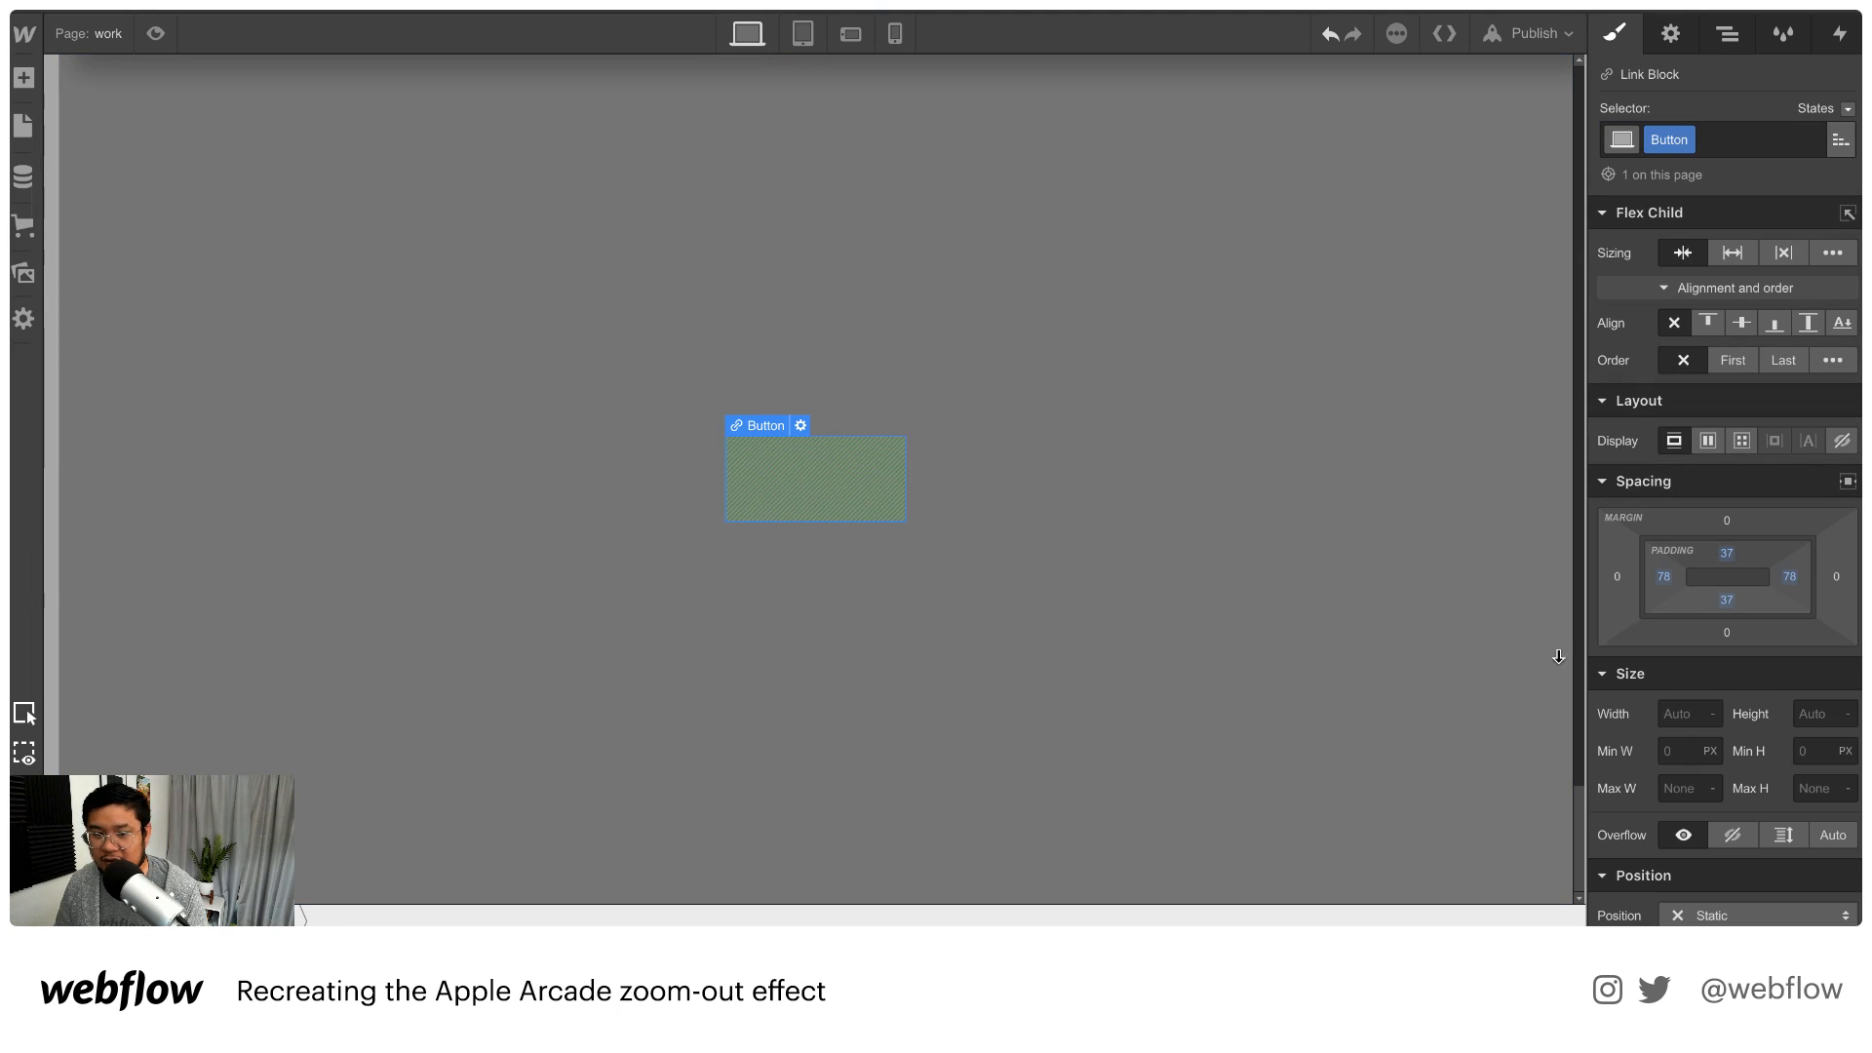
# Add a text block inside the Button link block and change its text to "HOVER ME!"
pyautogui.press('a')
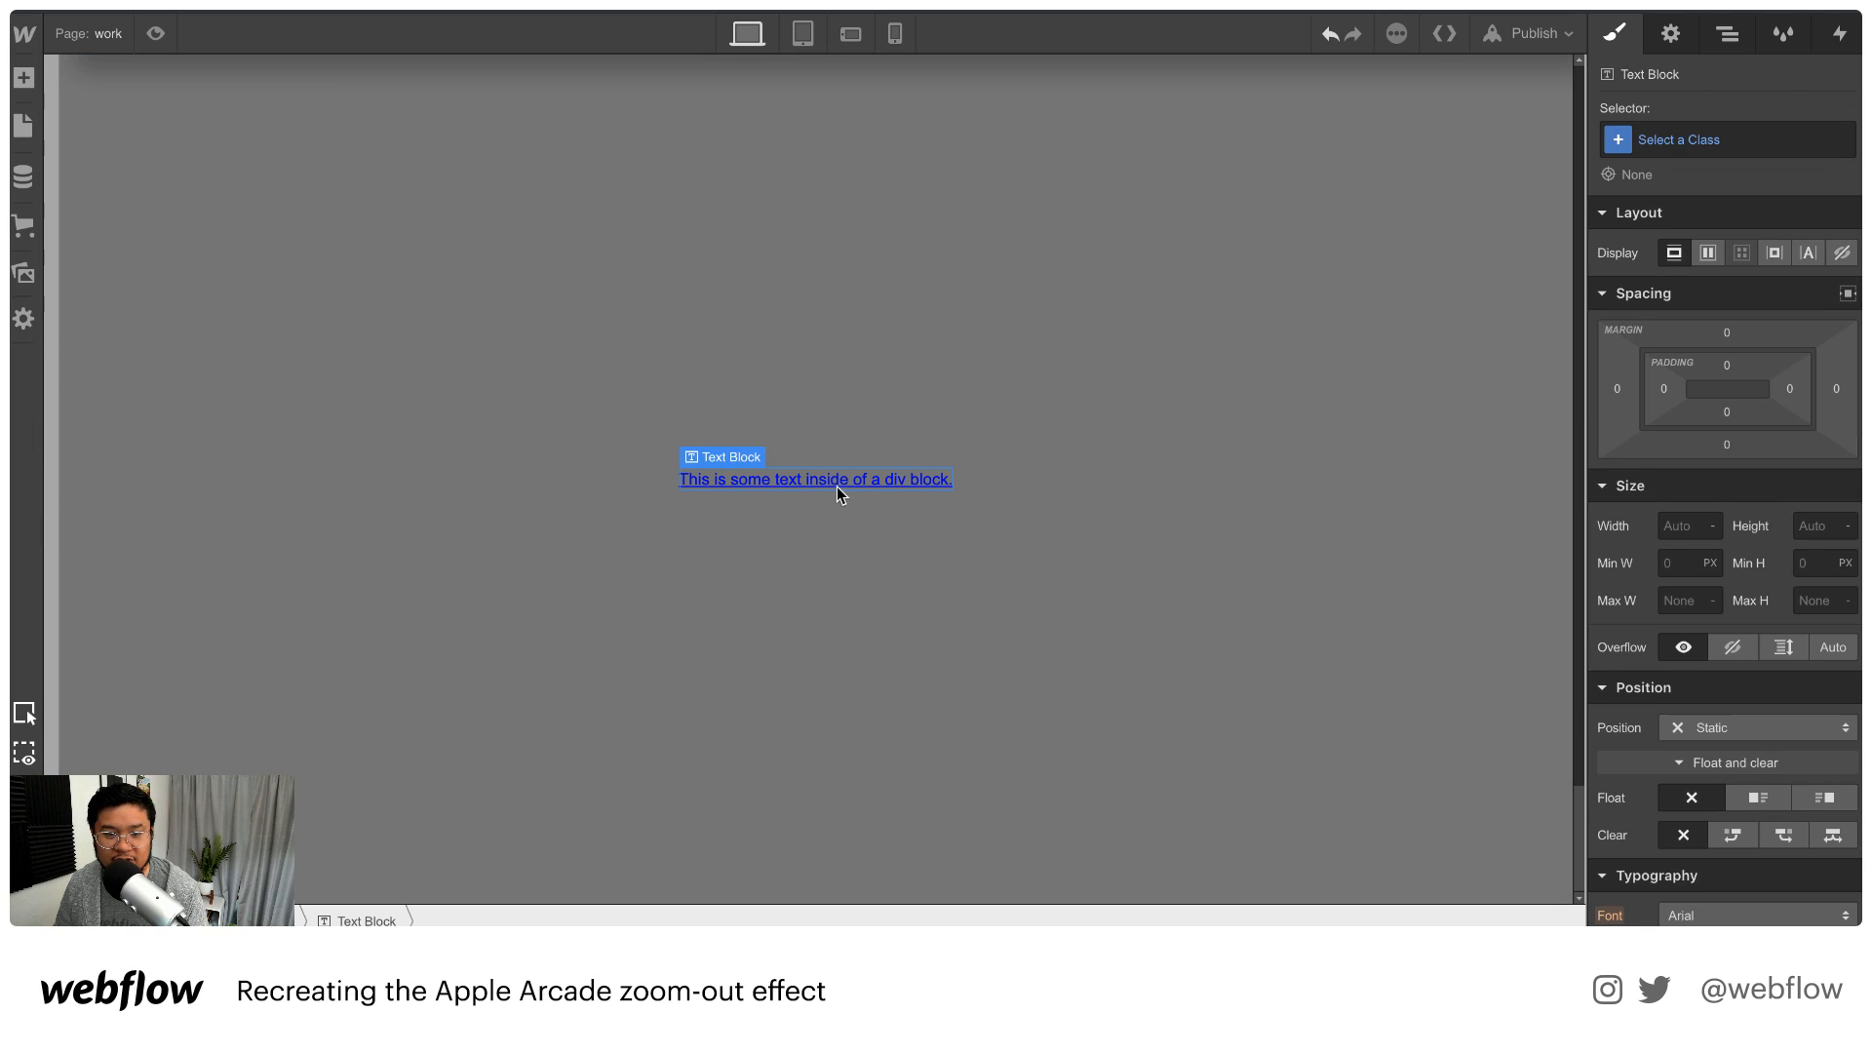
pyautogui.doubleClick(832, 479)
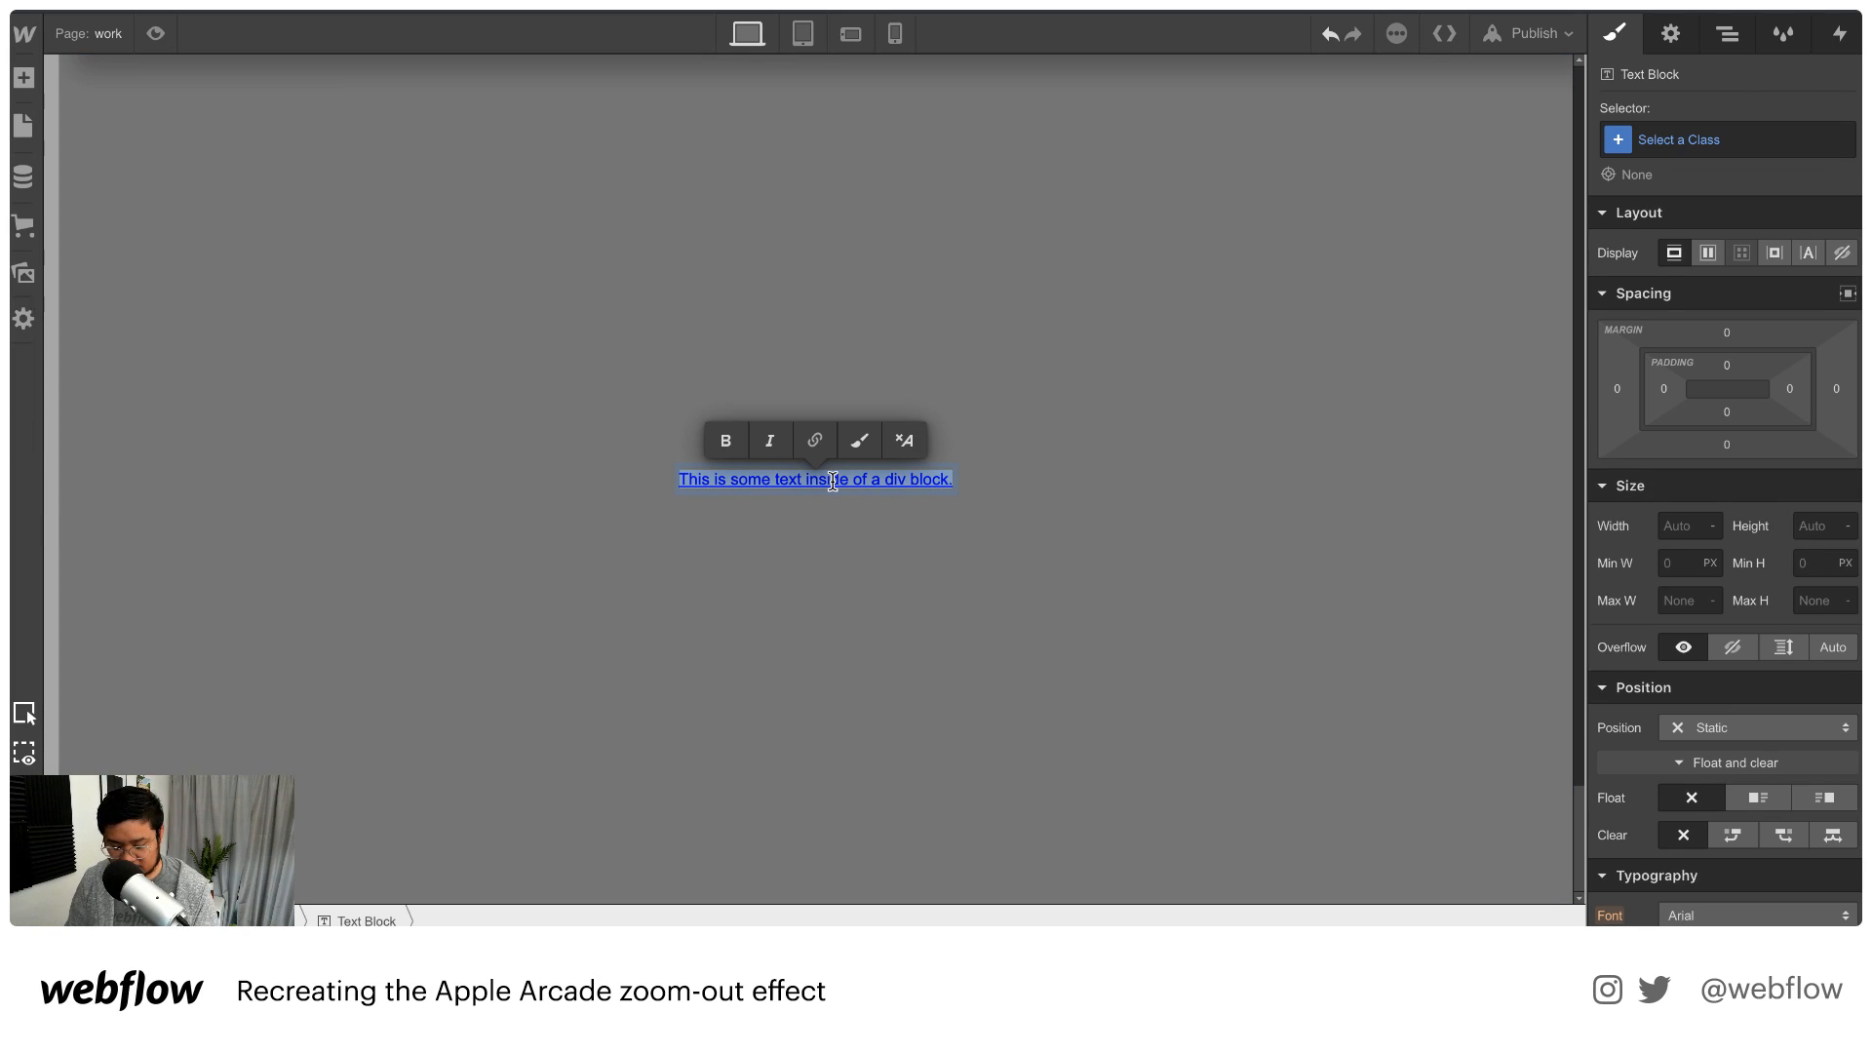
pyautogui.write('HOVER ME!')
pyautogui.press('Escape')
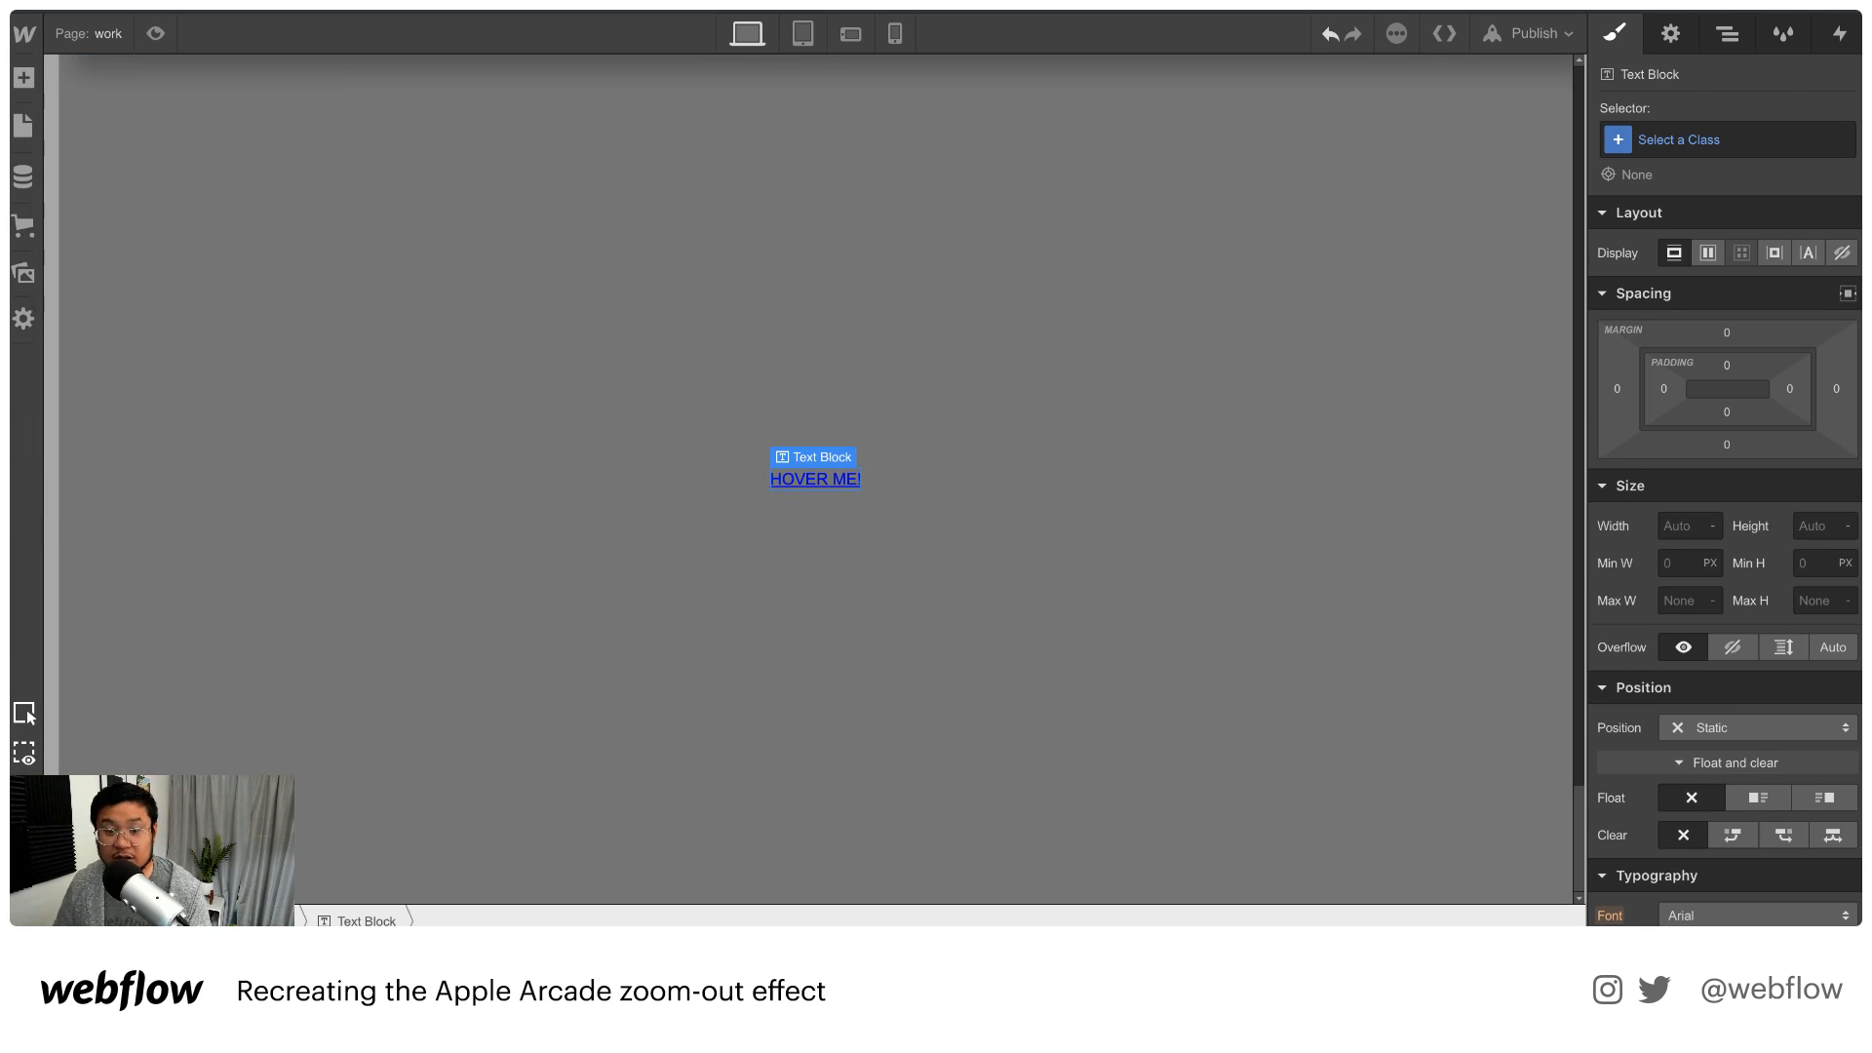
# Give the Button link block a linear gradient as its background
pyautogui.click(896, 470)
pyautogui.scroll(-10, 1674, 561)
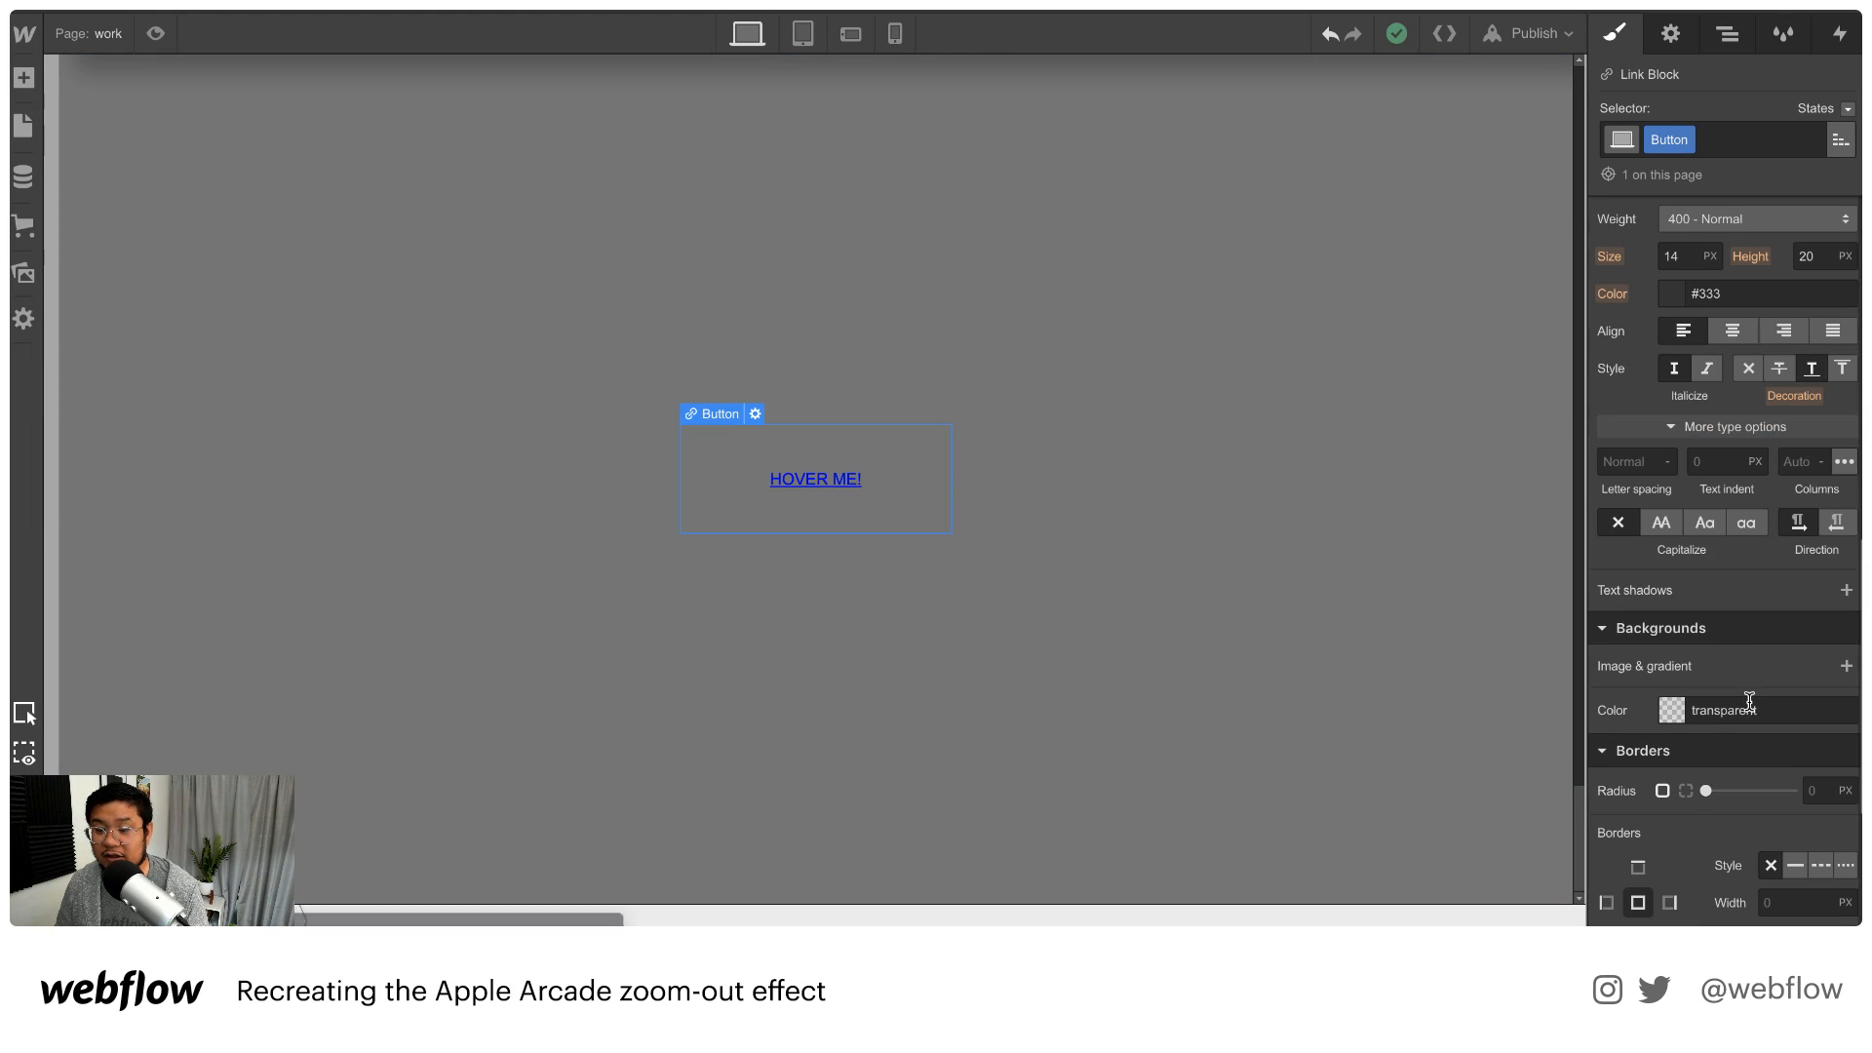
pyautogui.click(1665, 663)
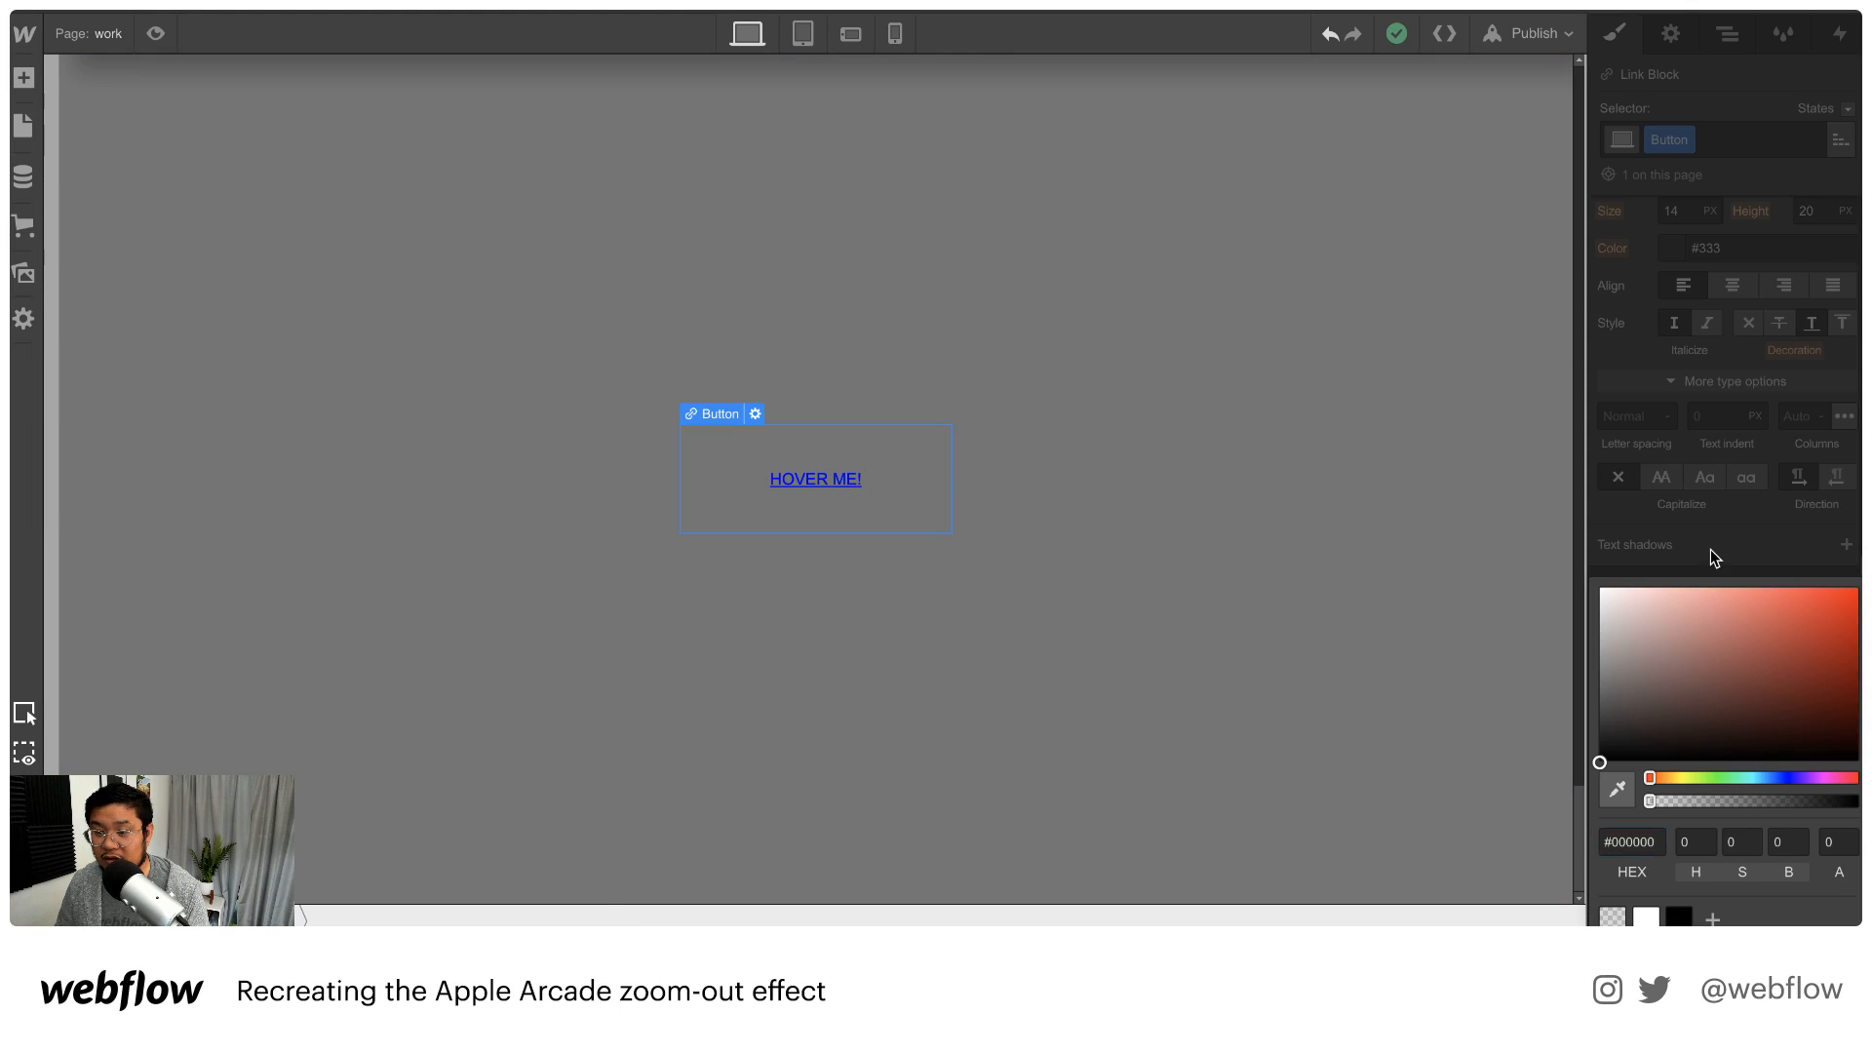
pyautogui.click(1709, 547)
pyautogui.click(1844, 624)
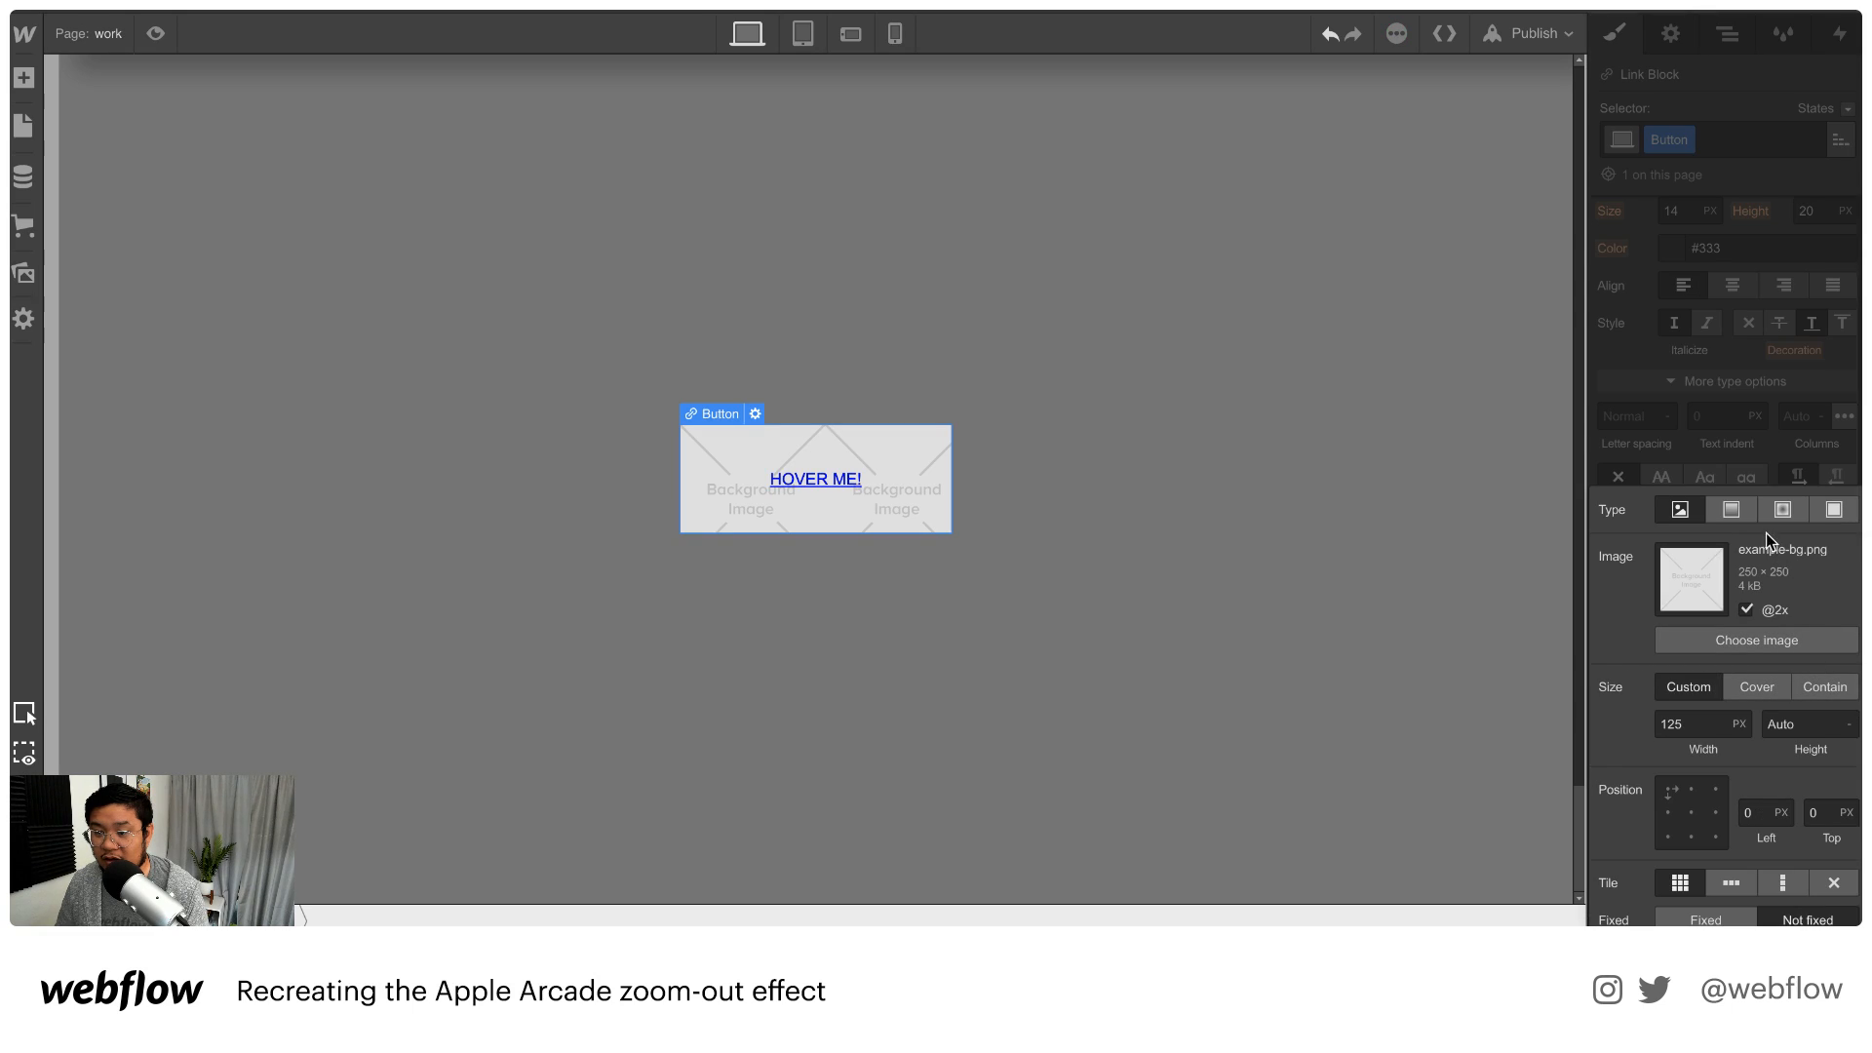
pyautogui.click(1728, 510)
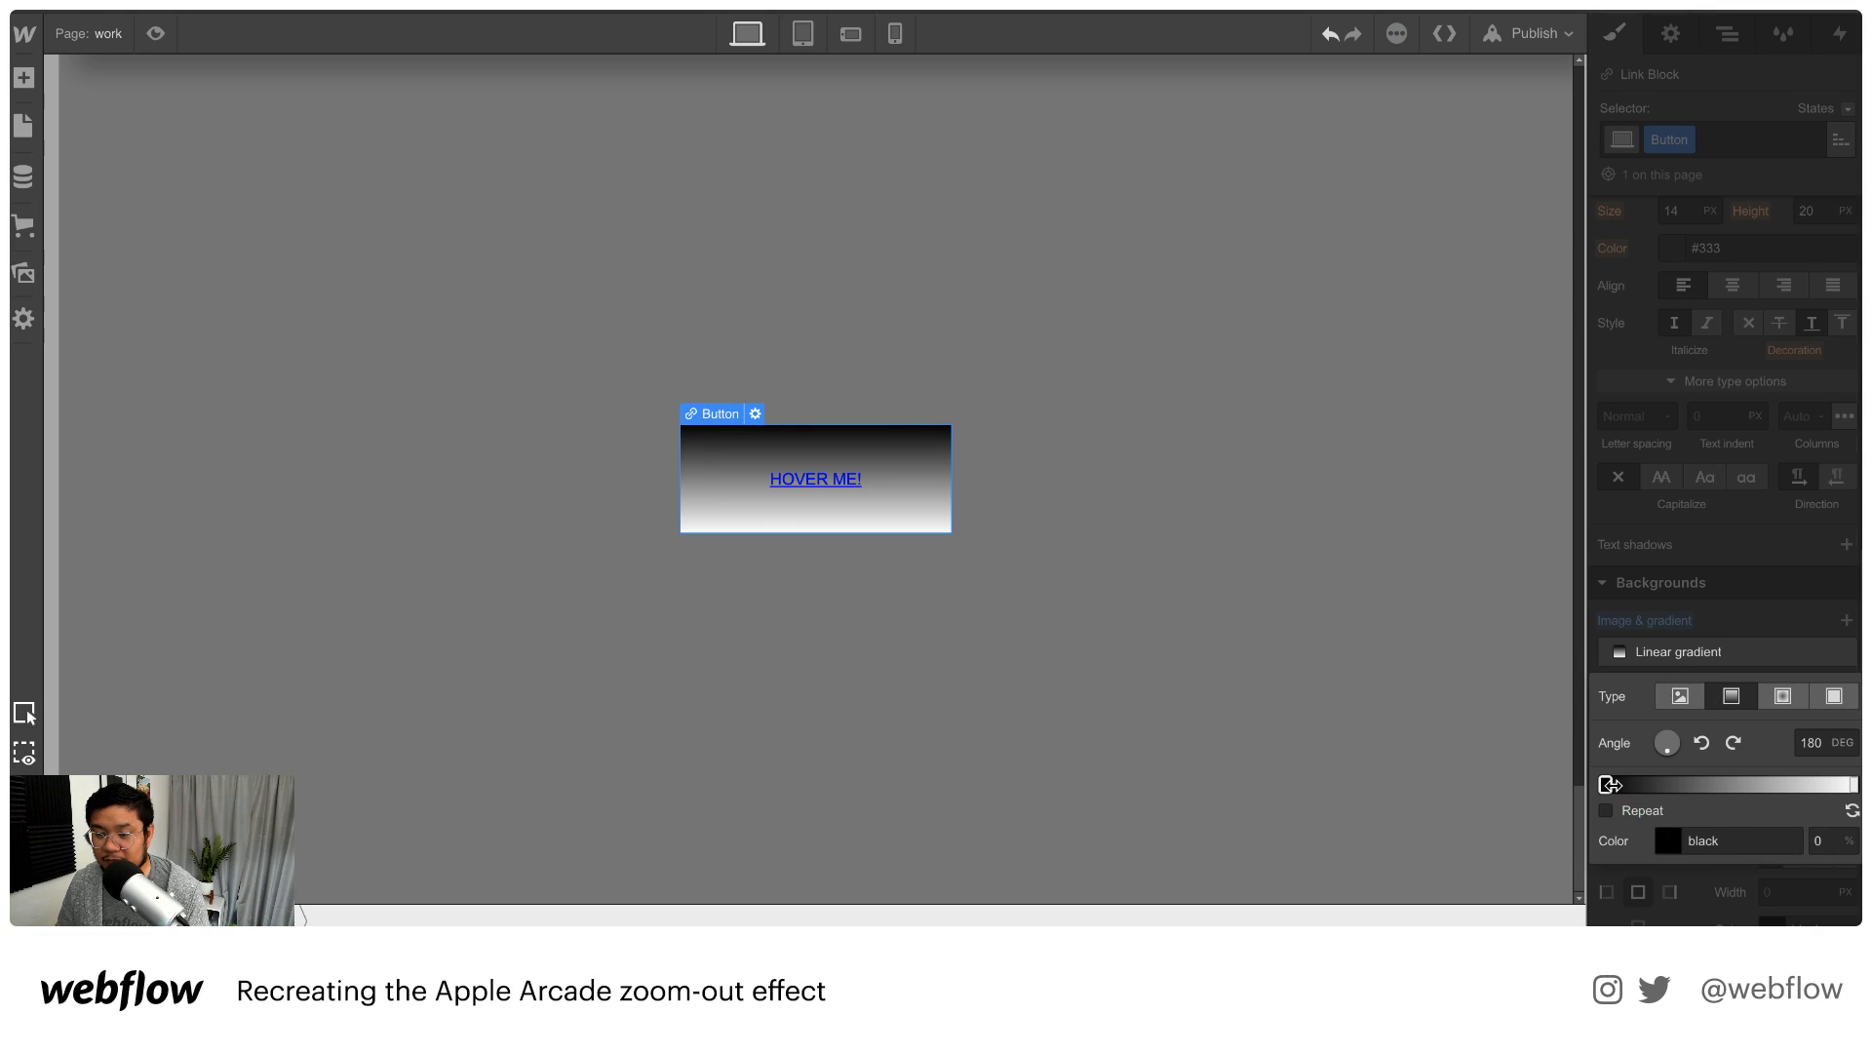
pyautogui.moveTo(1609, 784); pyautogui.dragTo(1616, 785)
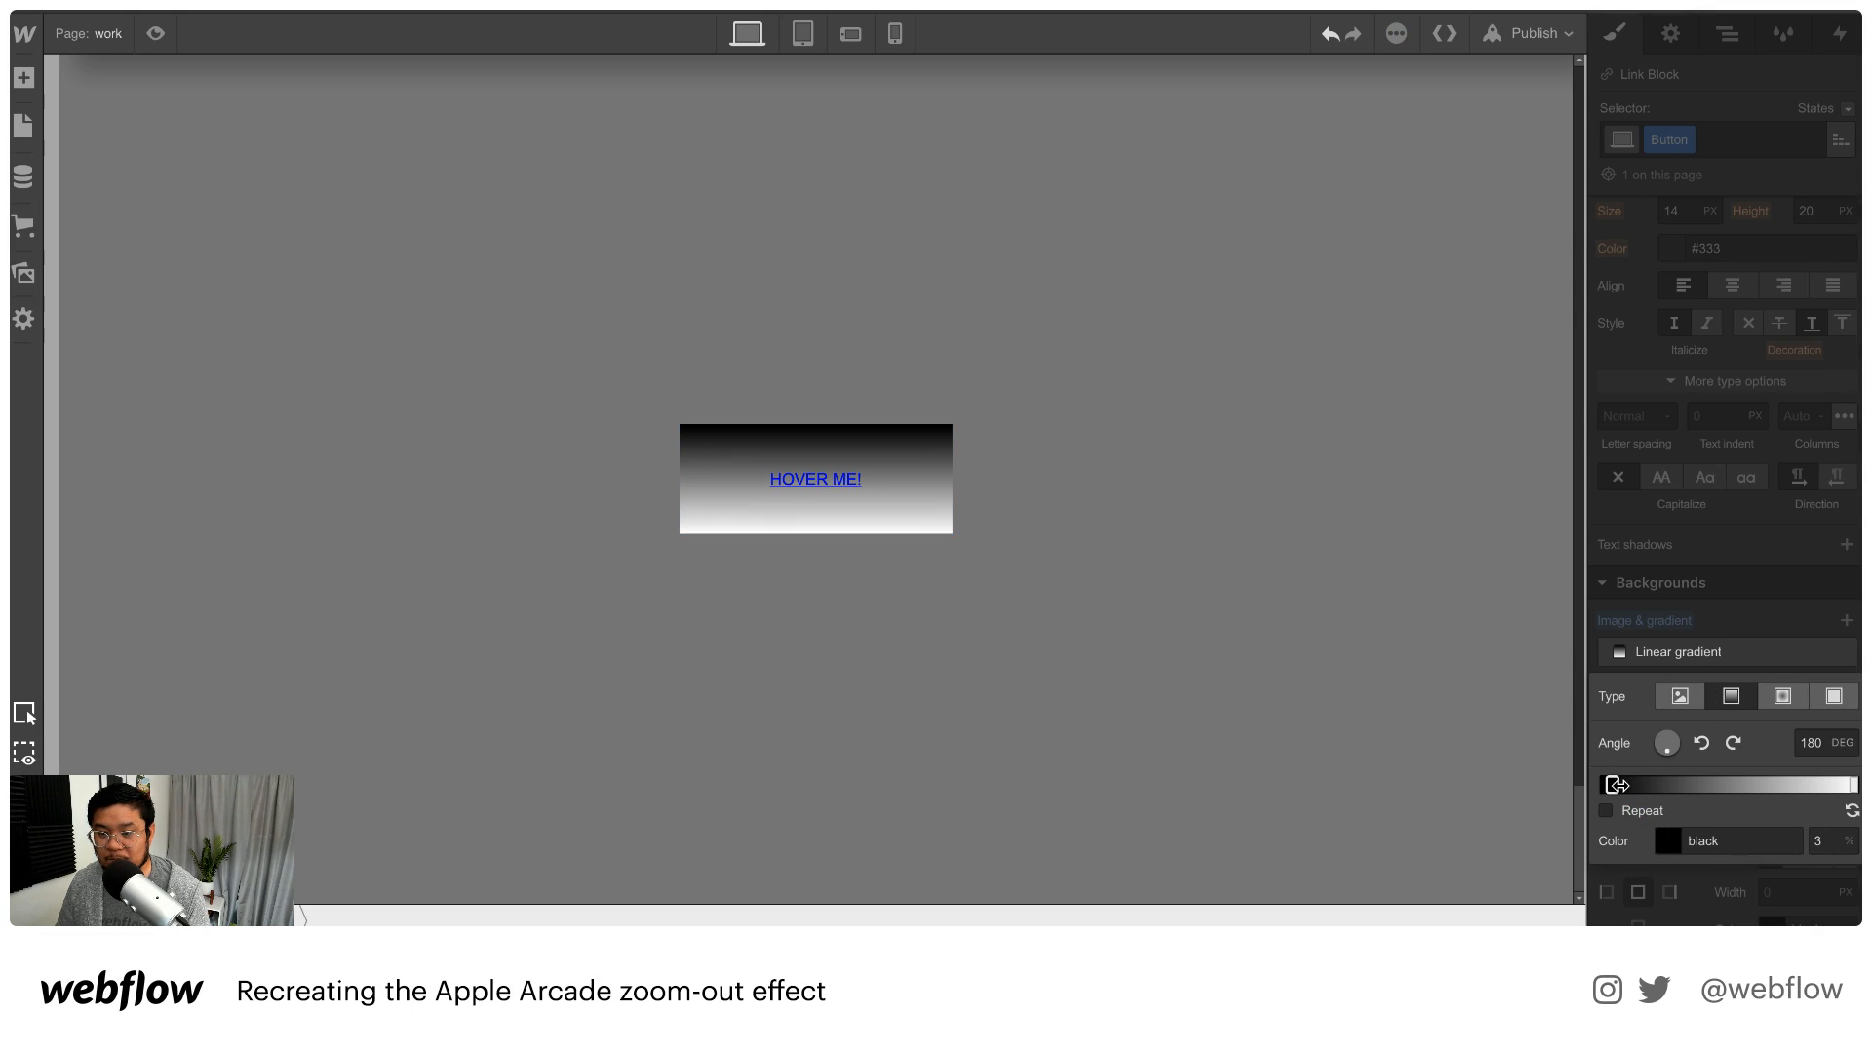
pyautogui.click(1788, 567)
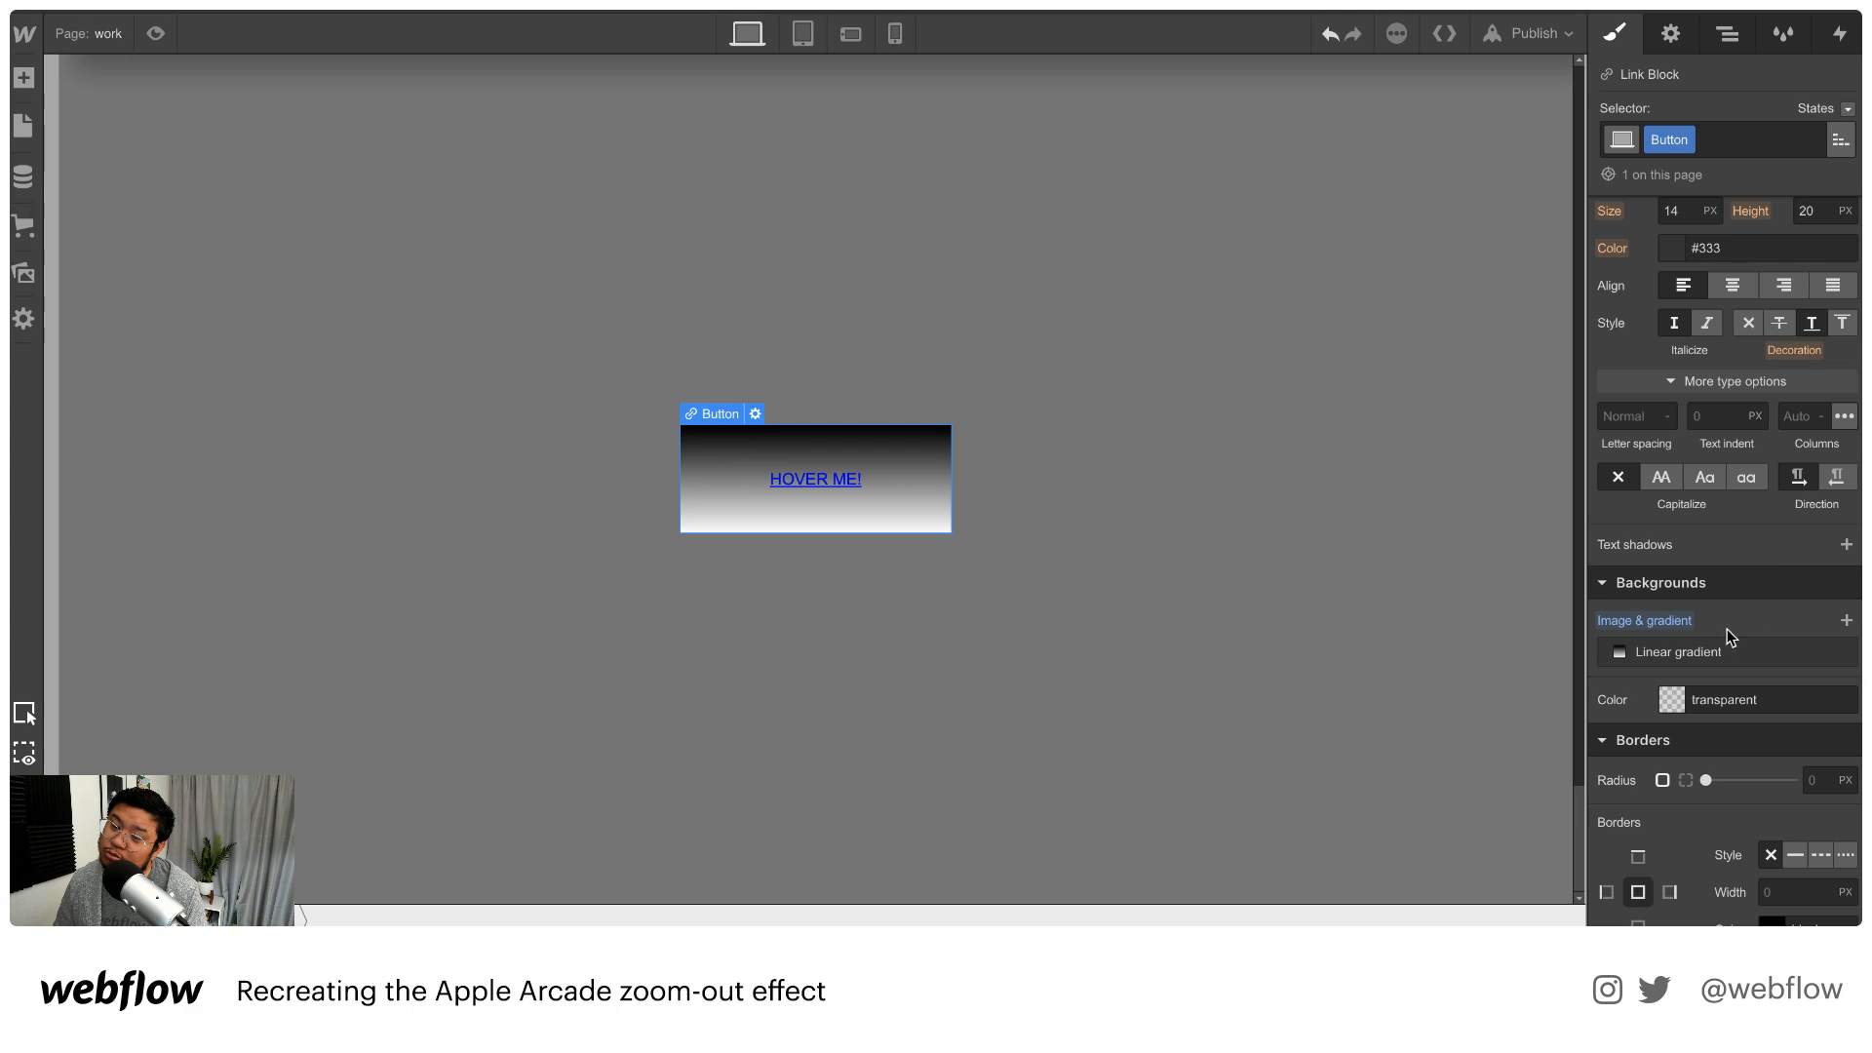
pyautogui.click(1677, 651)
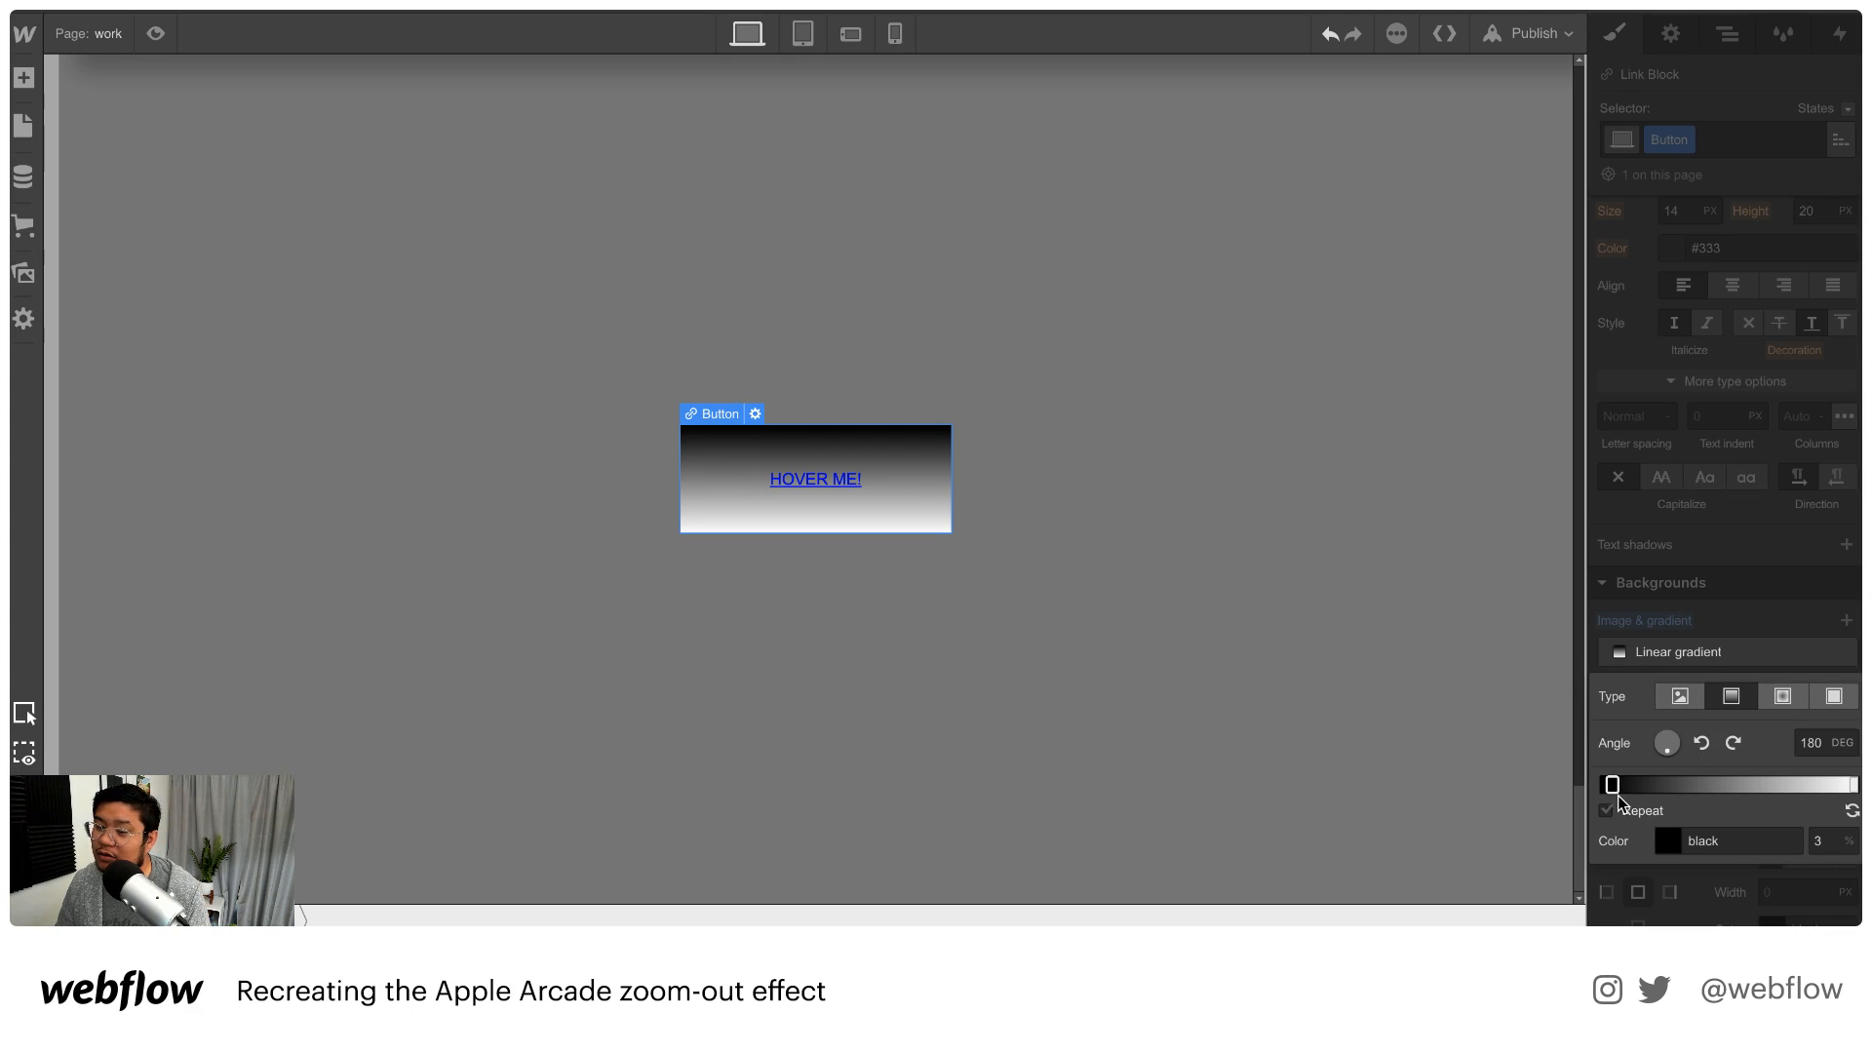
pyautogui.moveTo(1612, 785); pyautogui.dragTo(1604, 785)
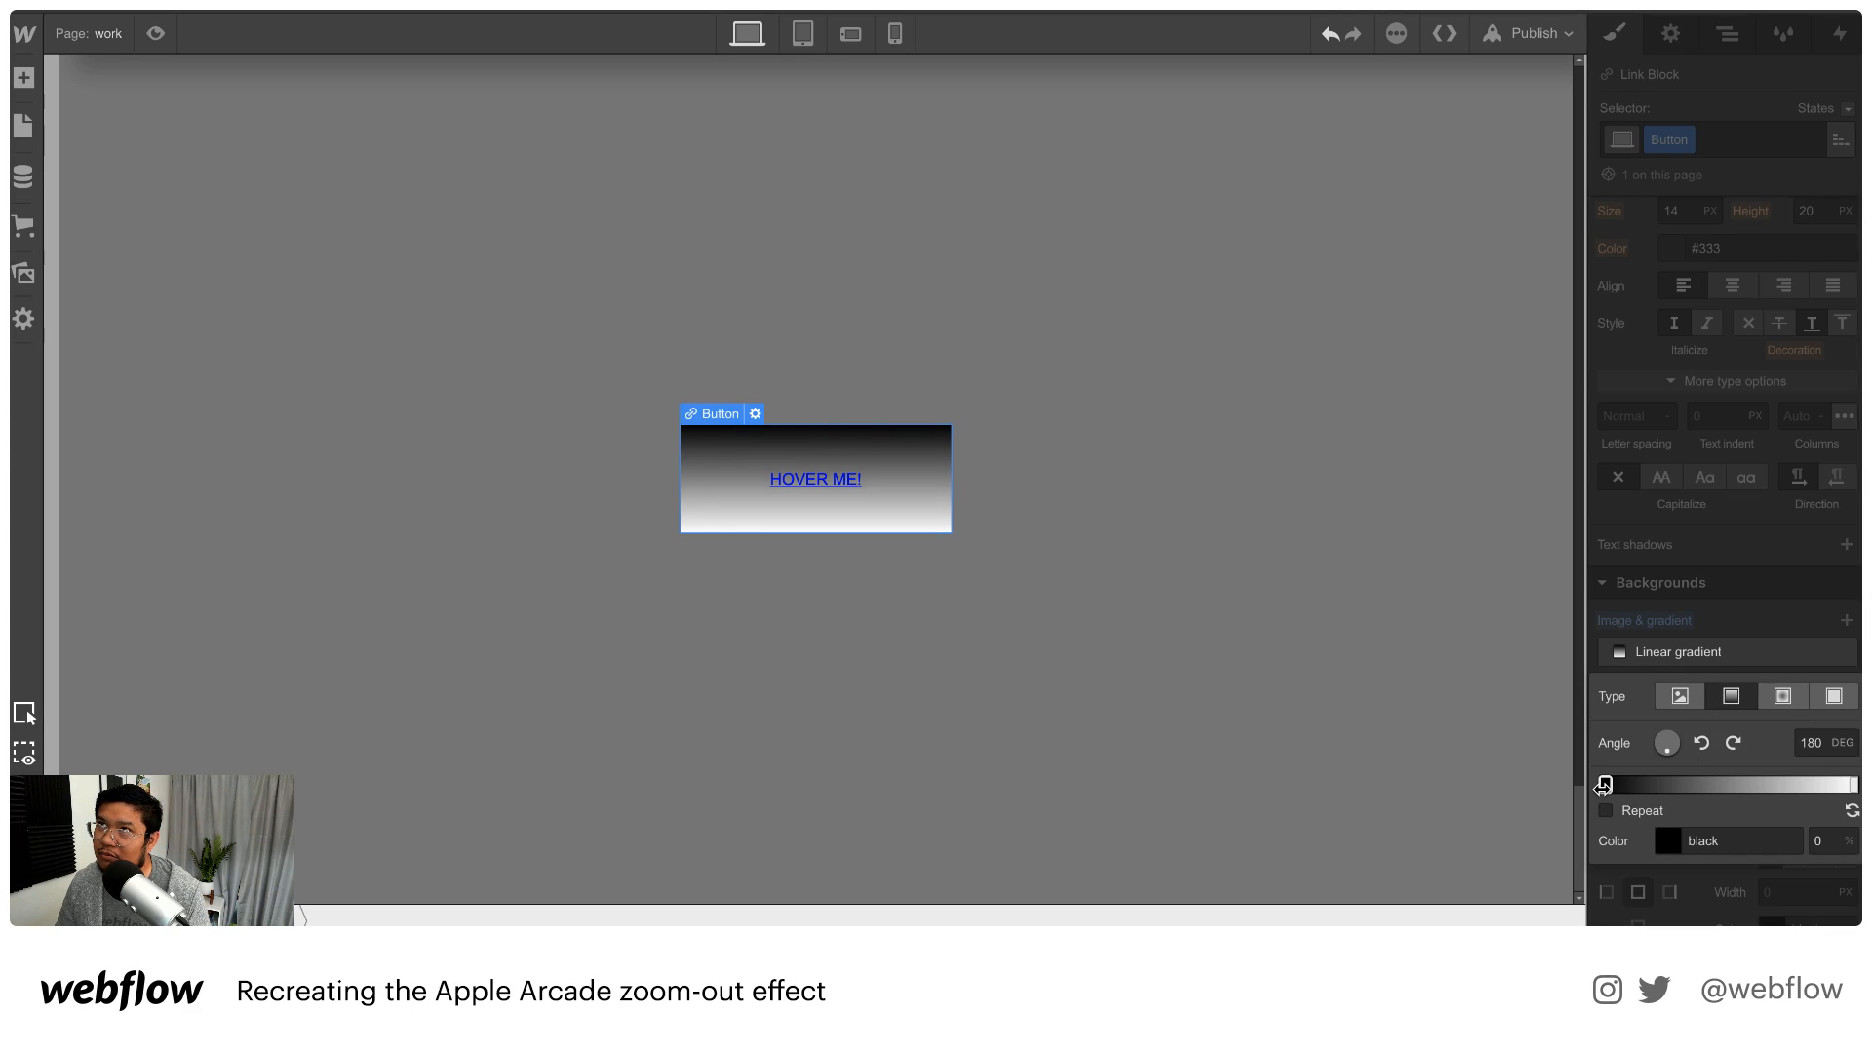
# Change the black start stop of the button's linear gradient to yellow #ffd901
pyautogui.click(1603, 785)
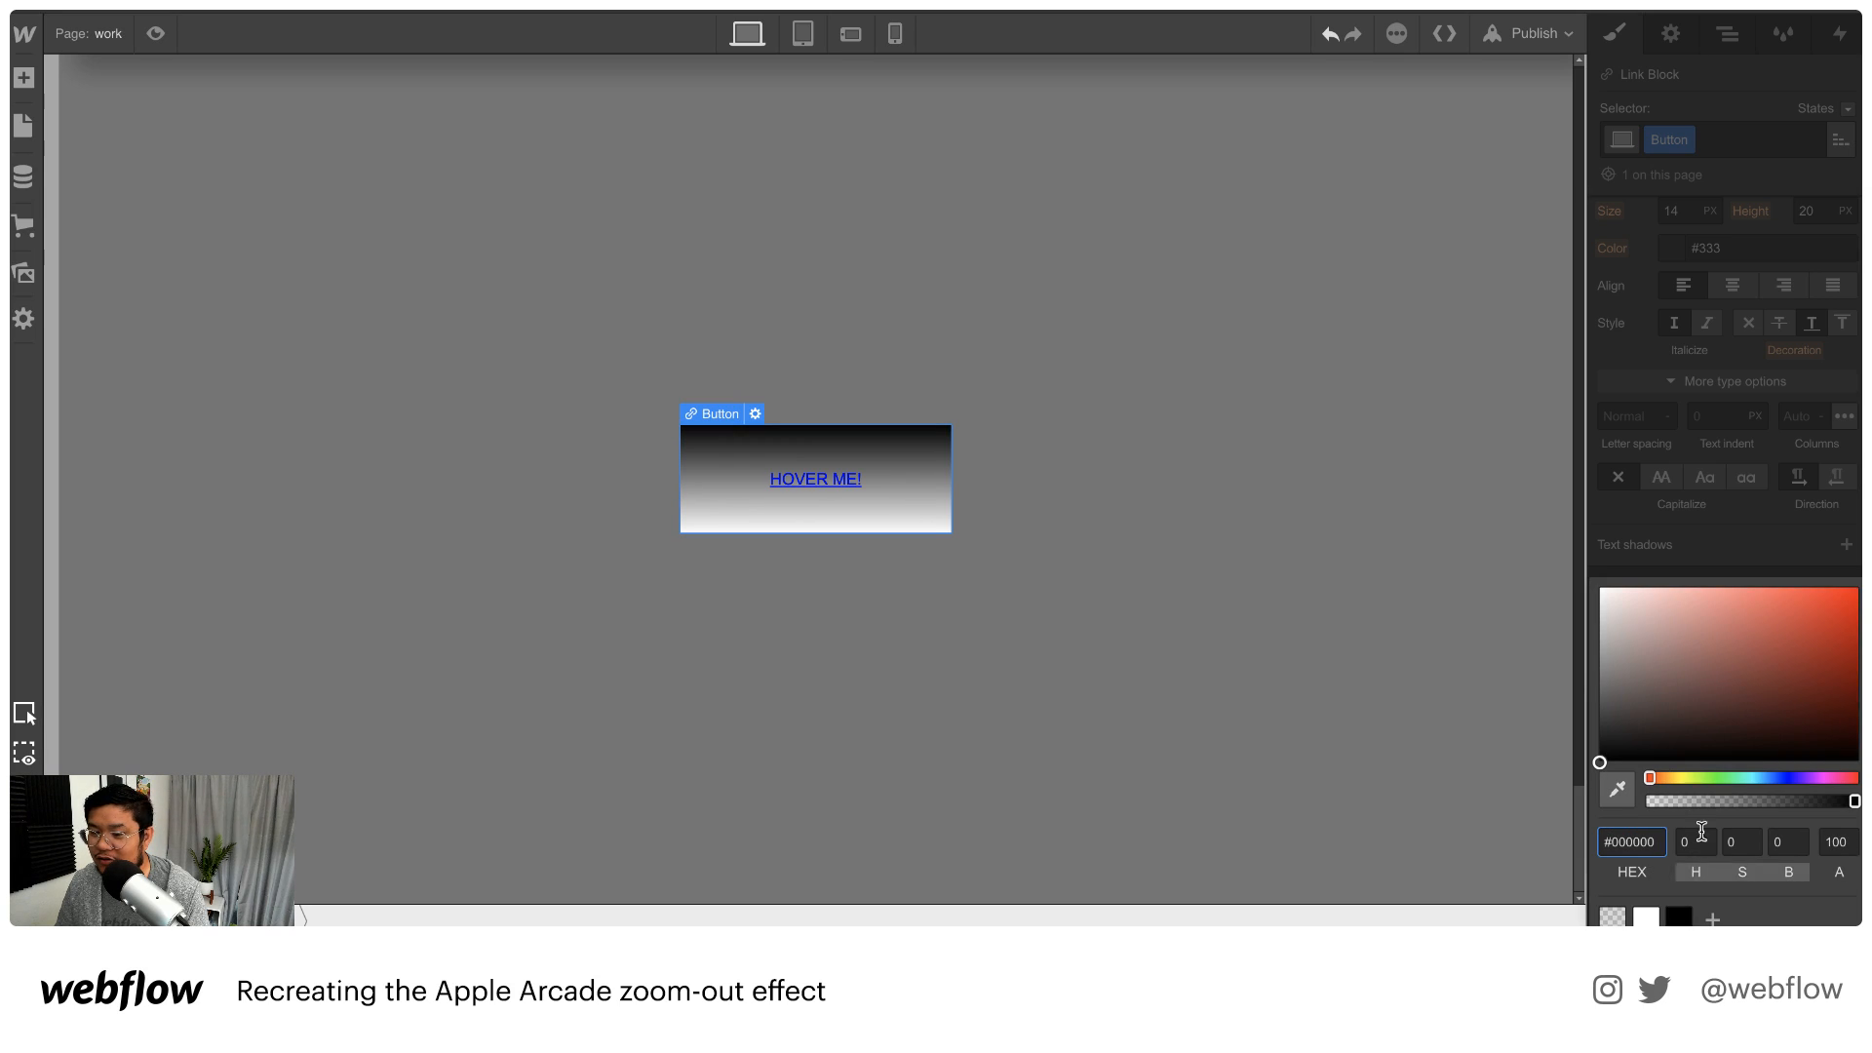
pyautogui.click(1673, 777)
pyautogui.moveTo(1672, 777); pyautogui.dragTo(1679, 777)
pyautogui.moveTo(1769, 588); pyautogui.dragTo(1857, 588)
pyautogui.click(1810, 570)
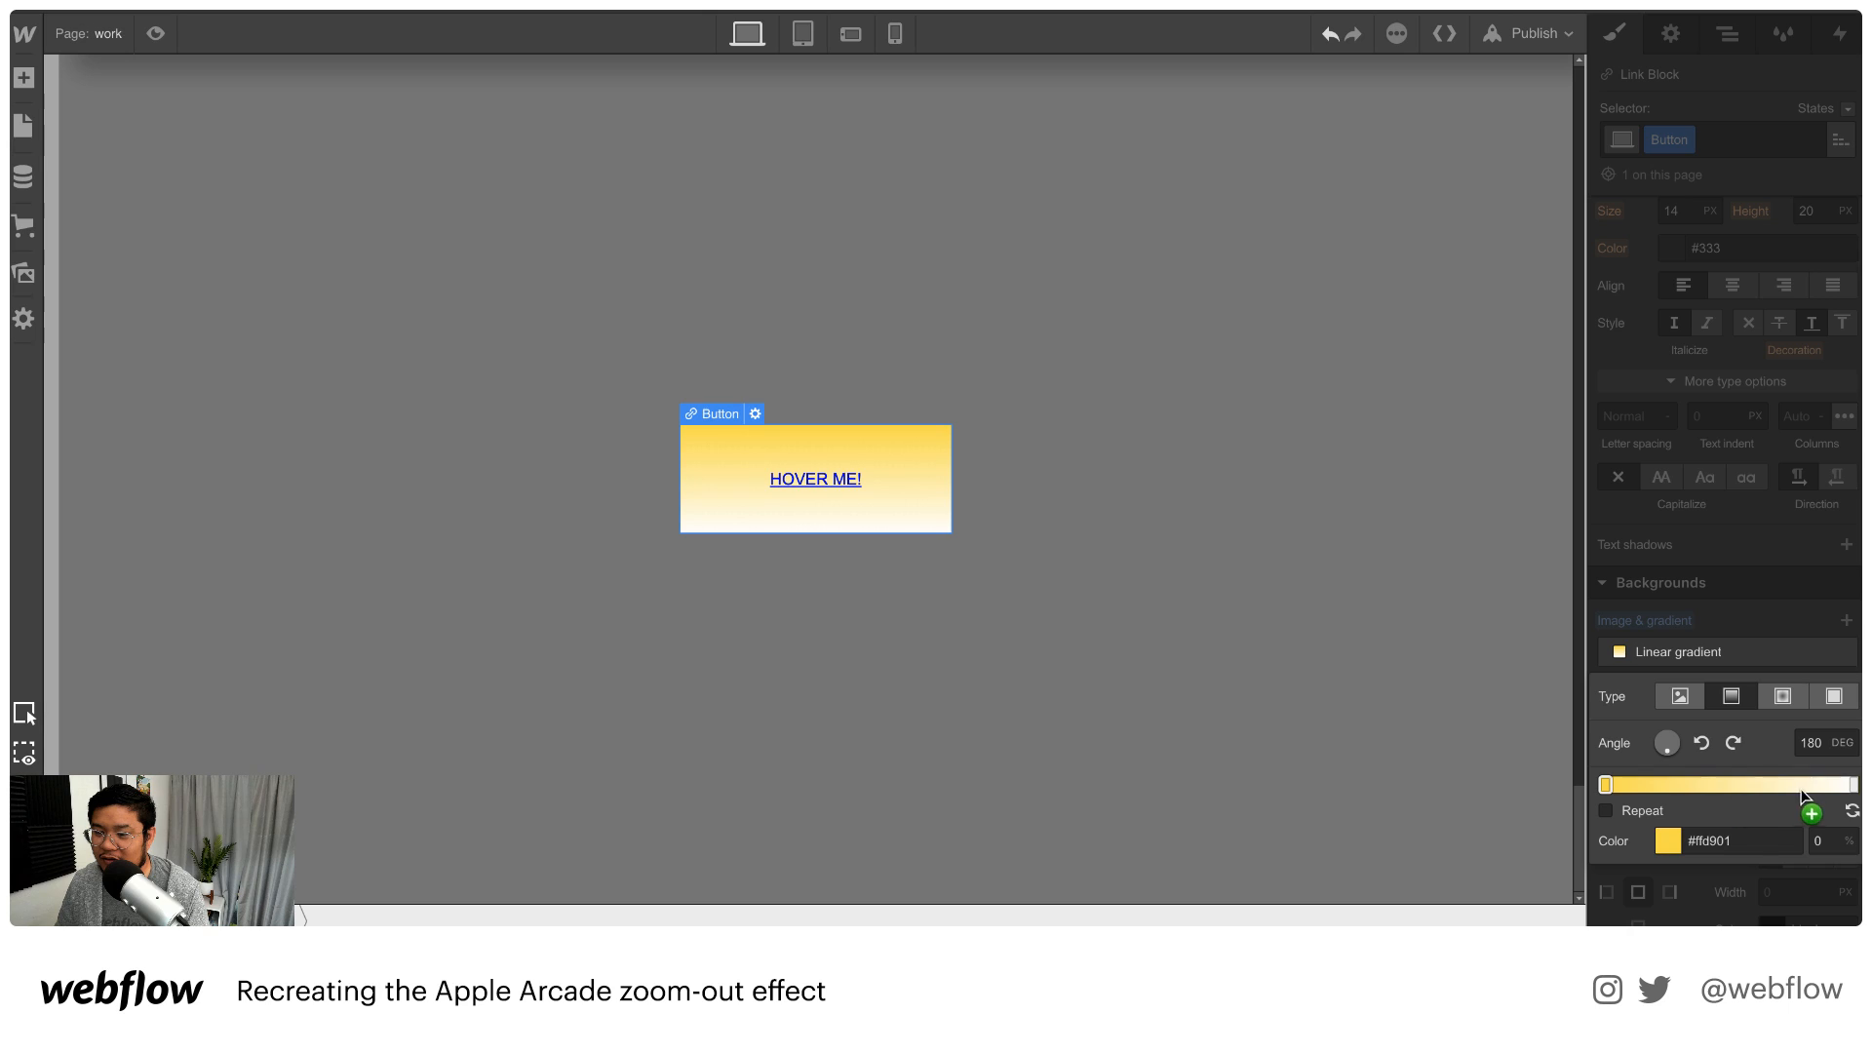
# Change the white end stop of the button's linear gradient to dark yellow #a19c38 and close the gradient settings
pyautogui.click(1849, 788)
pyautogui.click(1683, 777)
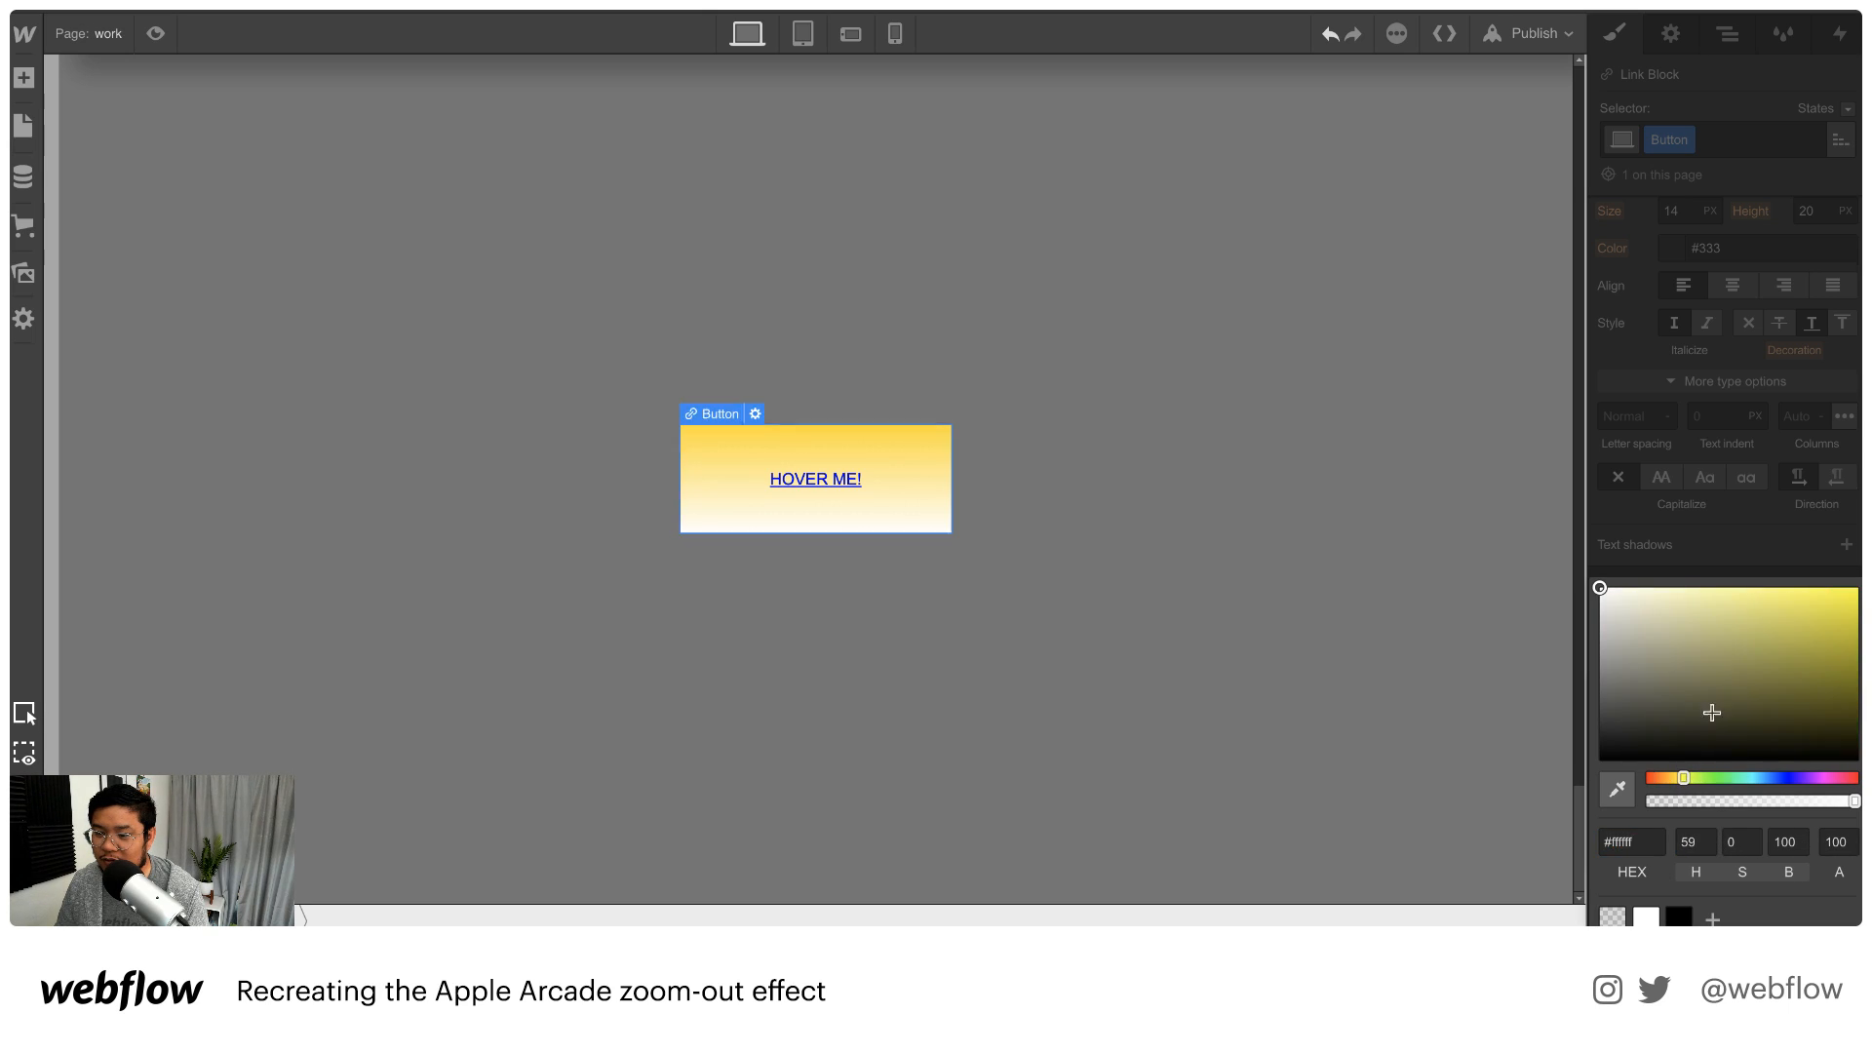
pyautogui.moveTo(1704, 714)
pyautogui.mouseDown()
pyautogui.moveTo(1841, 590)
pyautogui.moveTo(1848, 628)
pyautogui.moveTo(1804, 575)
pyautogui.moveTo(1783, 585)
pyautogui.moveTo(1779, 639)
pyautogui.moveTo(1781, 623)
pyautogui.mouseUp()
pyautogui.moveTo(1686, 776); pyautogui.dragTo(1678, 776)
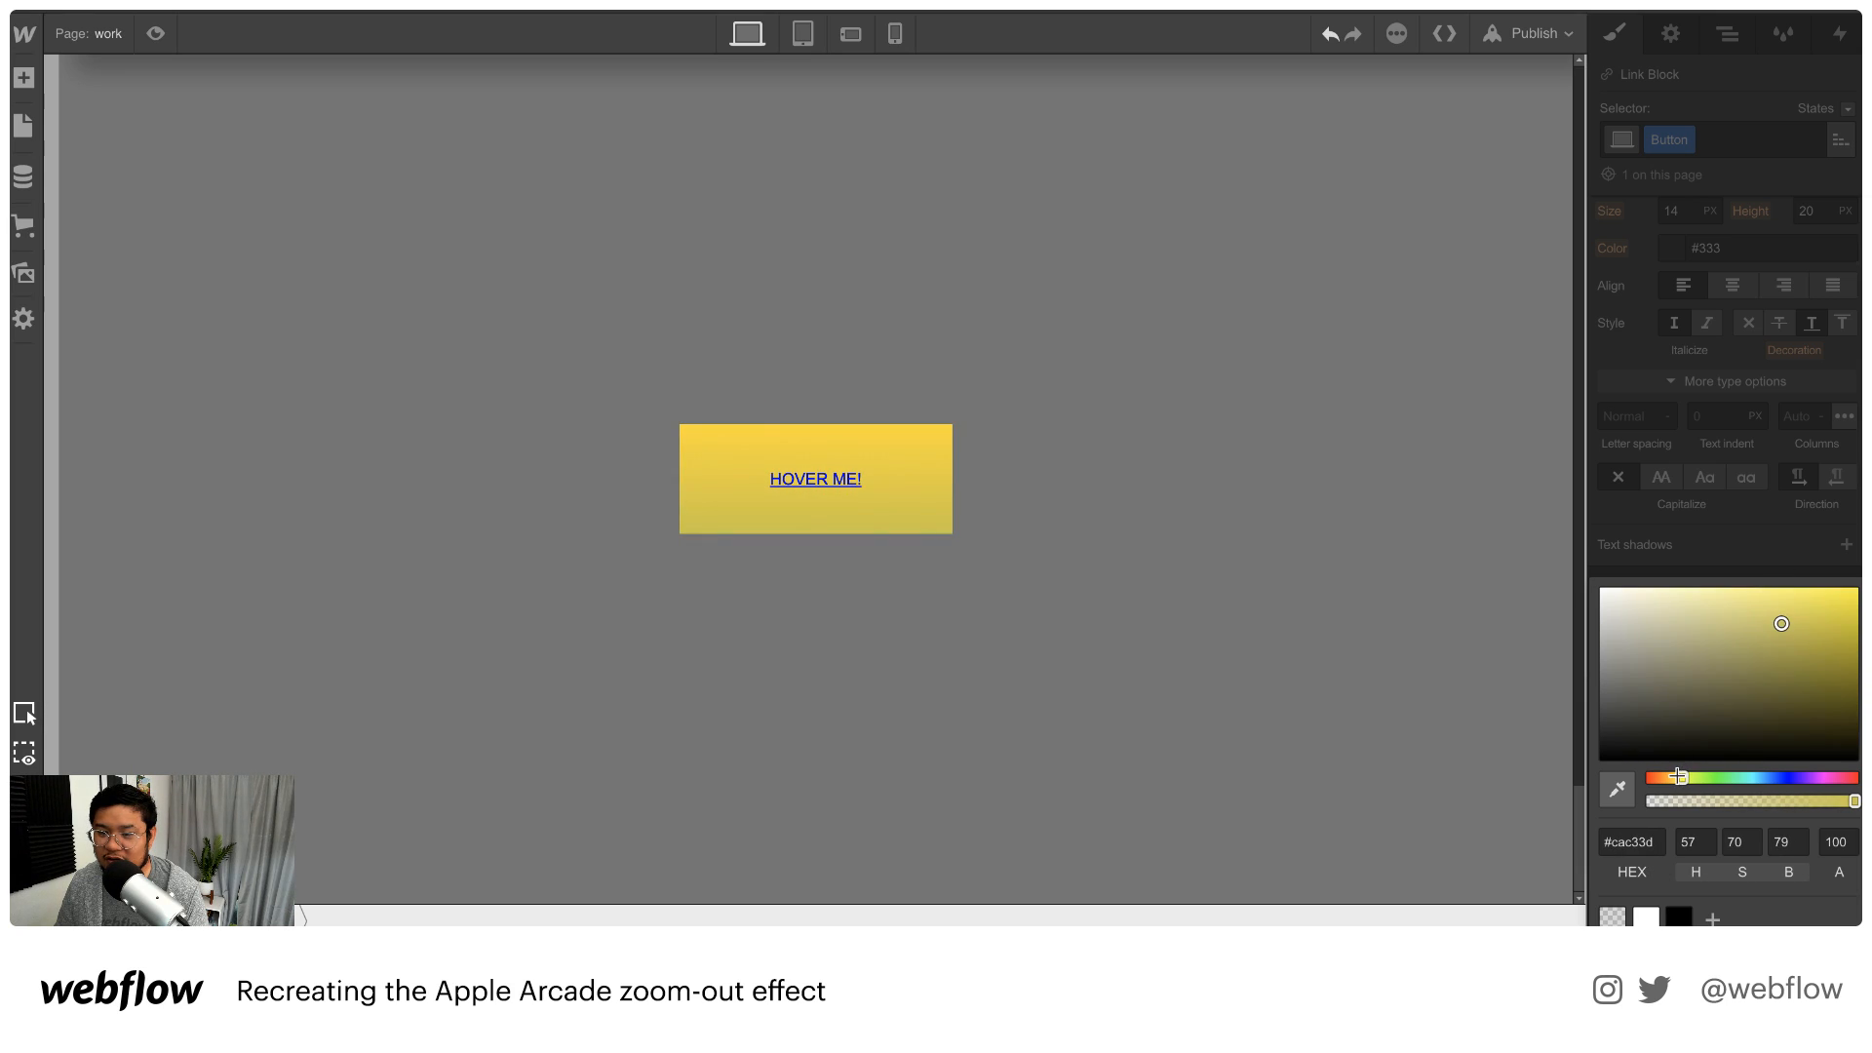
pyautogui.moveTo(1781, 624)
pyautogui.mouseDown()
pyautogui.moveTo(1845, 619)
pyautogui.moveTo(1829, 644)
pyautogui.moveTo(1850, 638)
pyautogui.mouseUp()
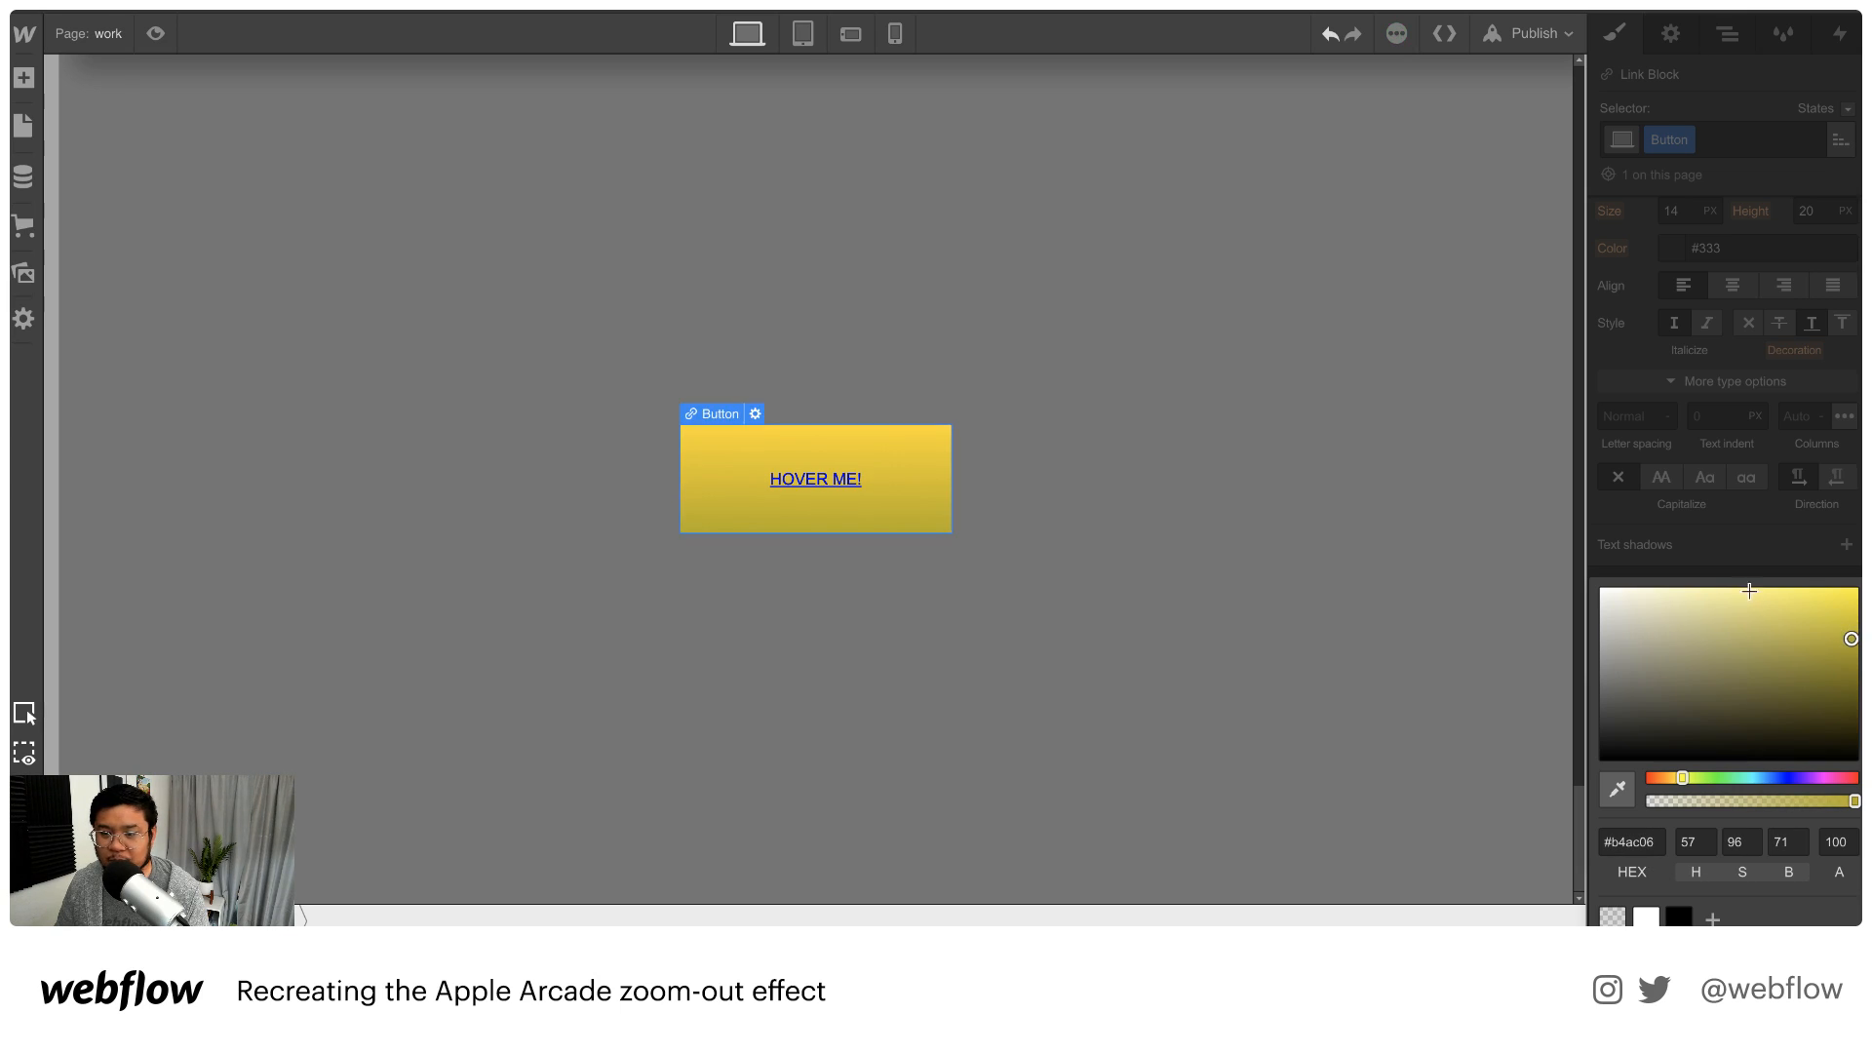
pyautogui.moveTo(1803, 647)
pyautogui.mouseDown()
pyautogui.moveTo(1860, 633)
pyautogui.moveTo(1774, 628)
pyautogui.moveTo(1770, 651)
pyautogui.mouseUp()
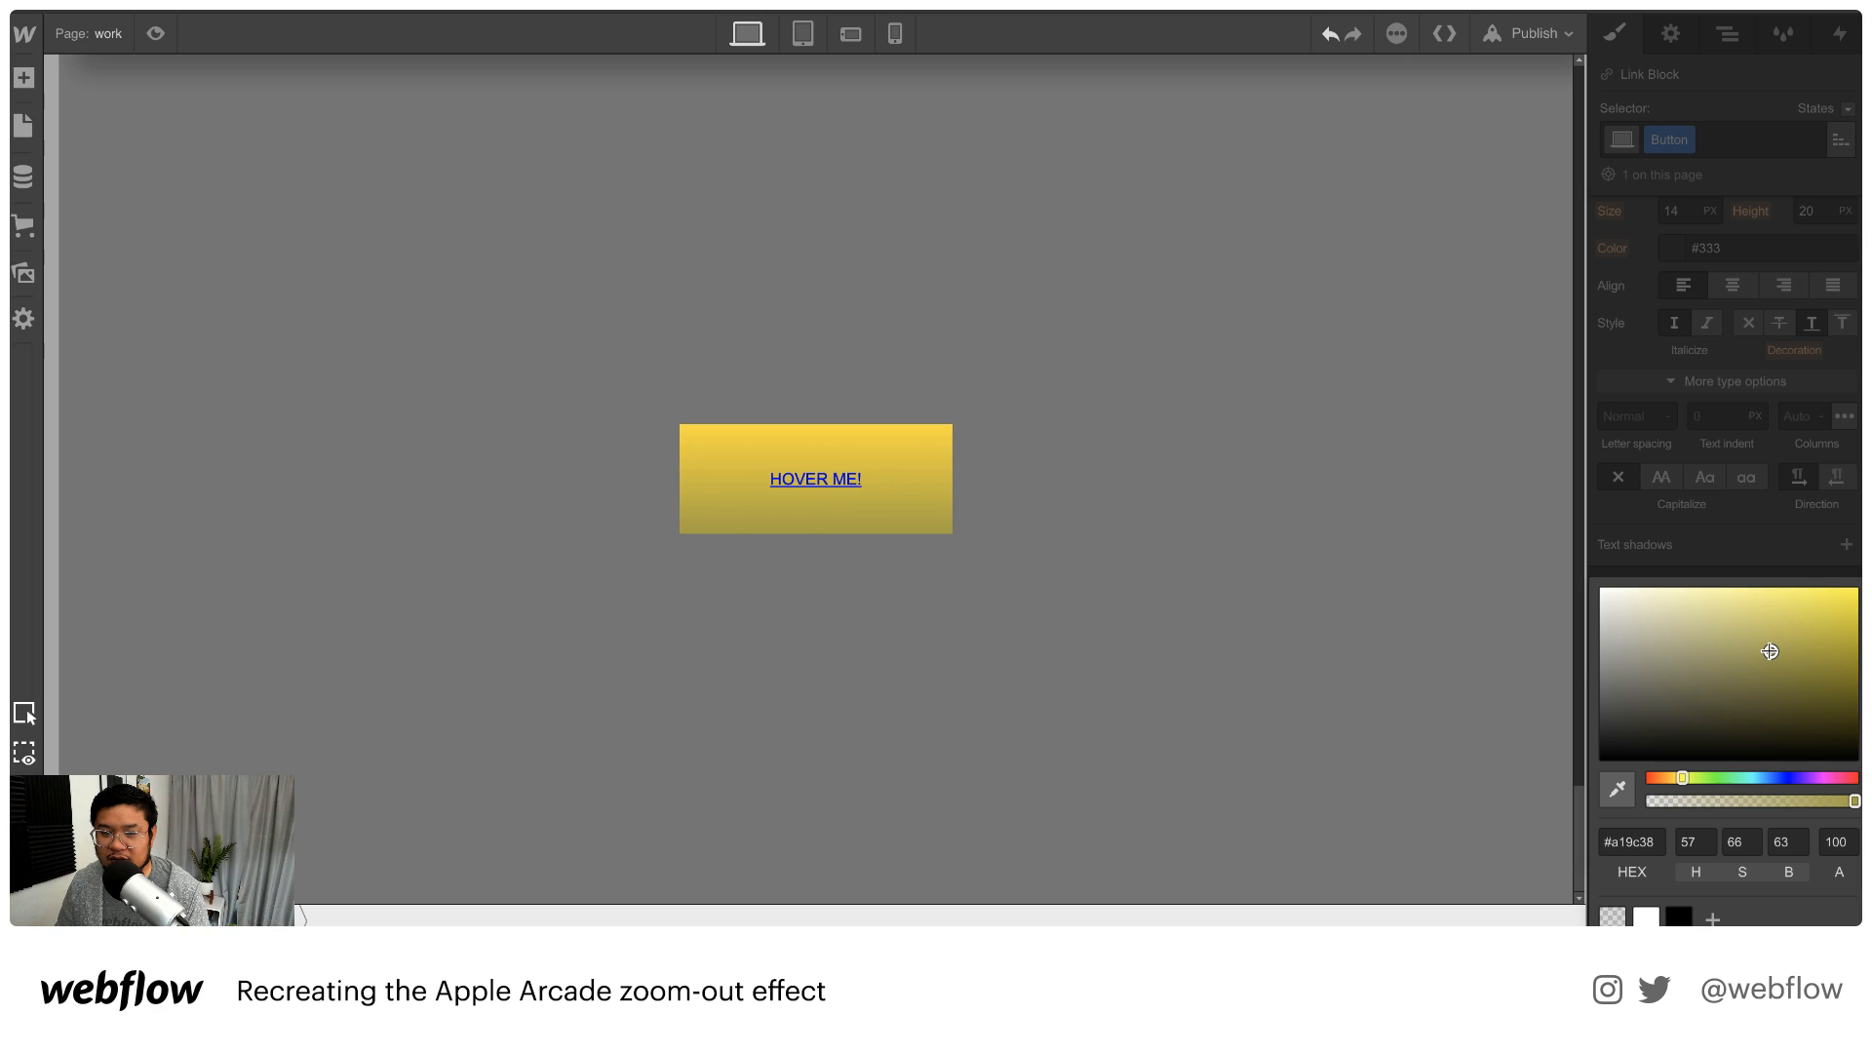
pyautogui.click(1759, 542)
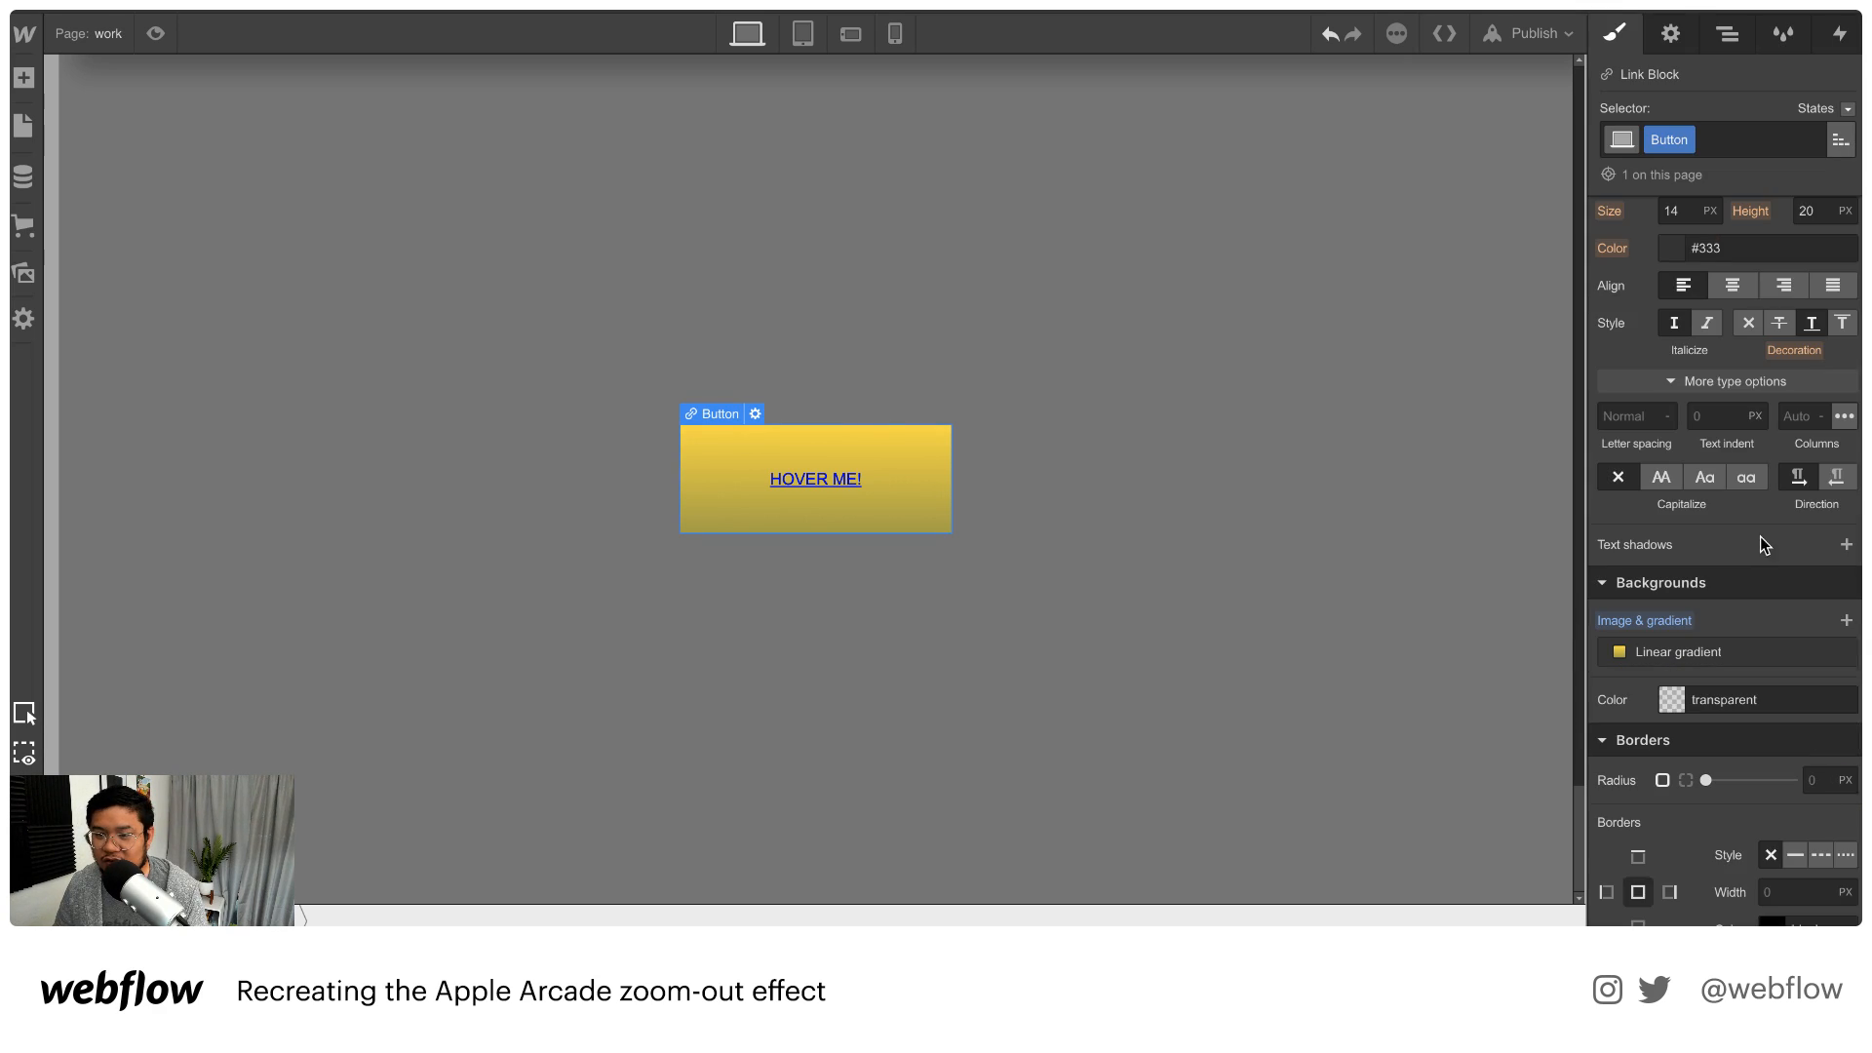
# Make the button's text white with no underline and set its font size to 30 px
pyautogui.click(1745, 261)
pyautogui.write('white')
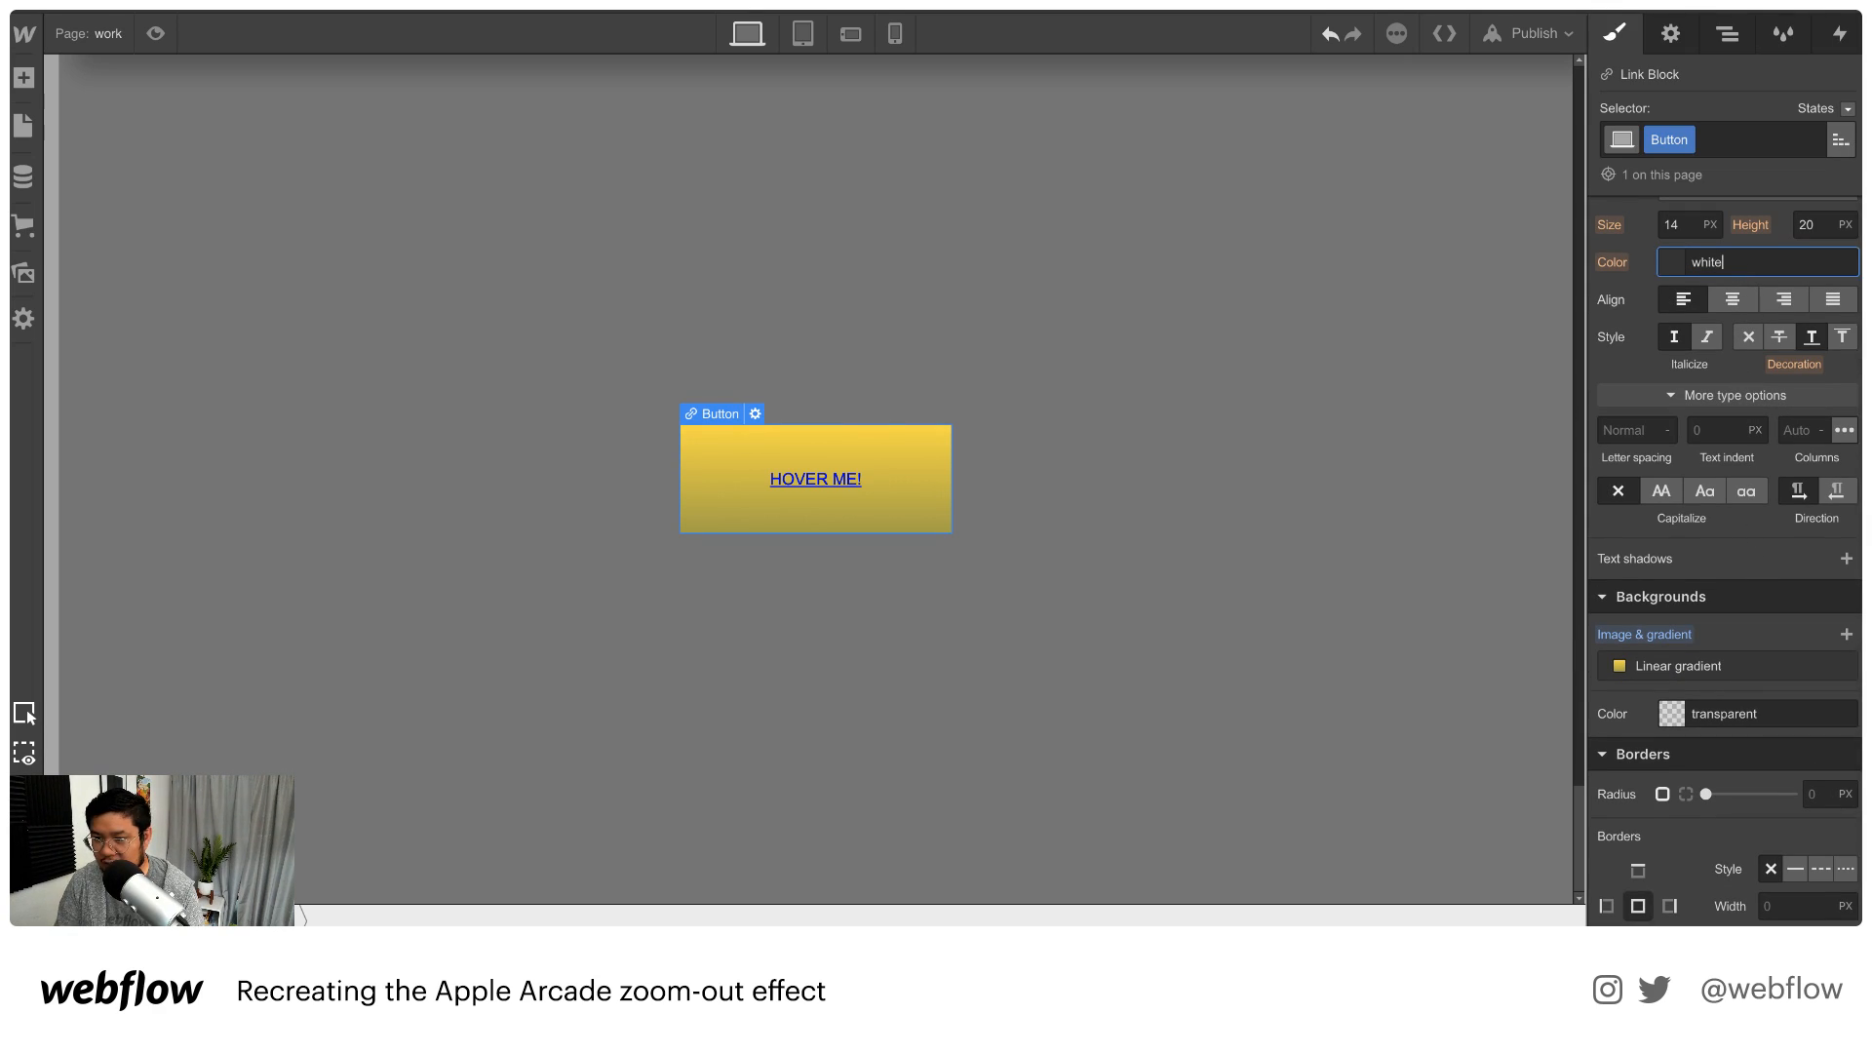
pyautogui.press('Return')
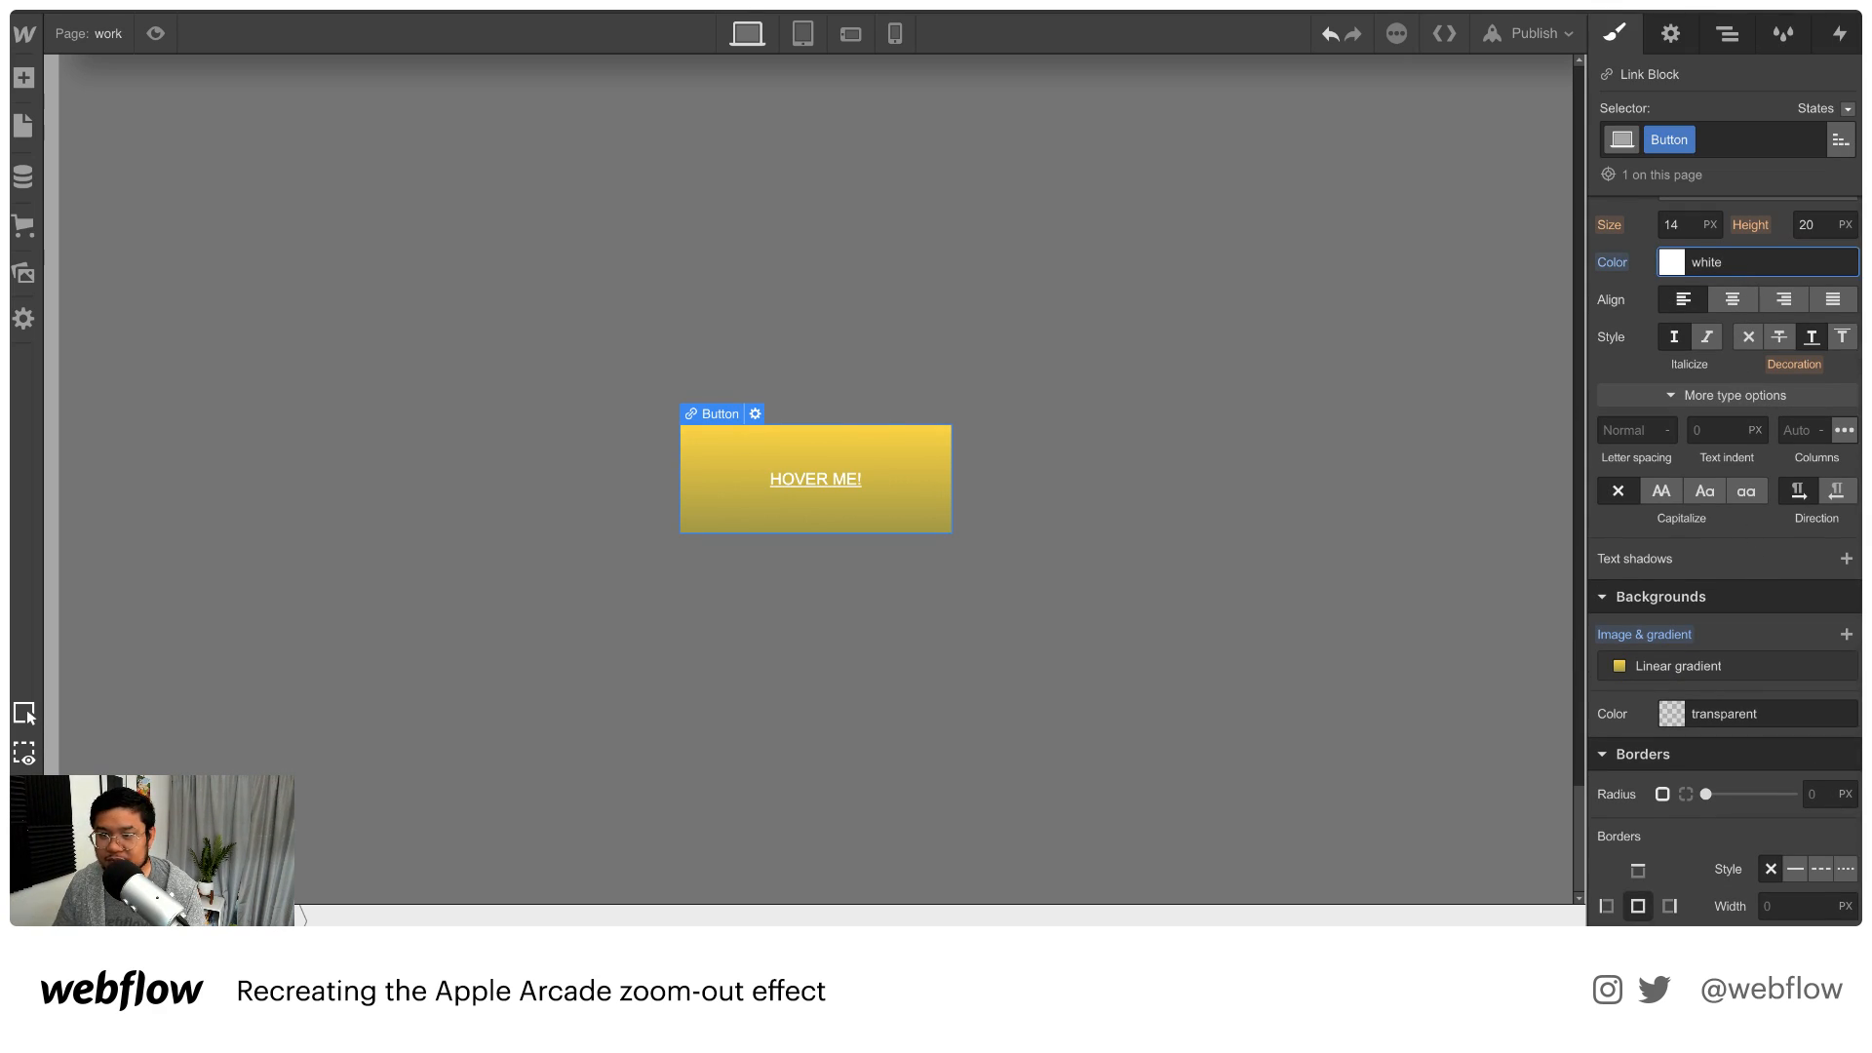
pyautogui.click(1744, 338)
pyautogui.click(1685, 223)
pyautogui.write('20')
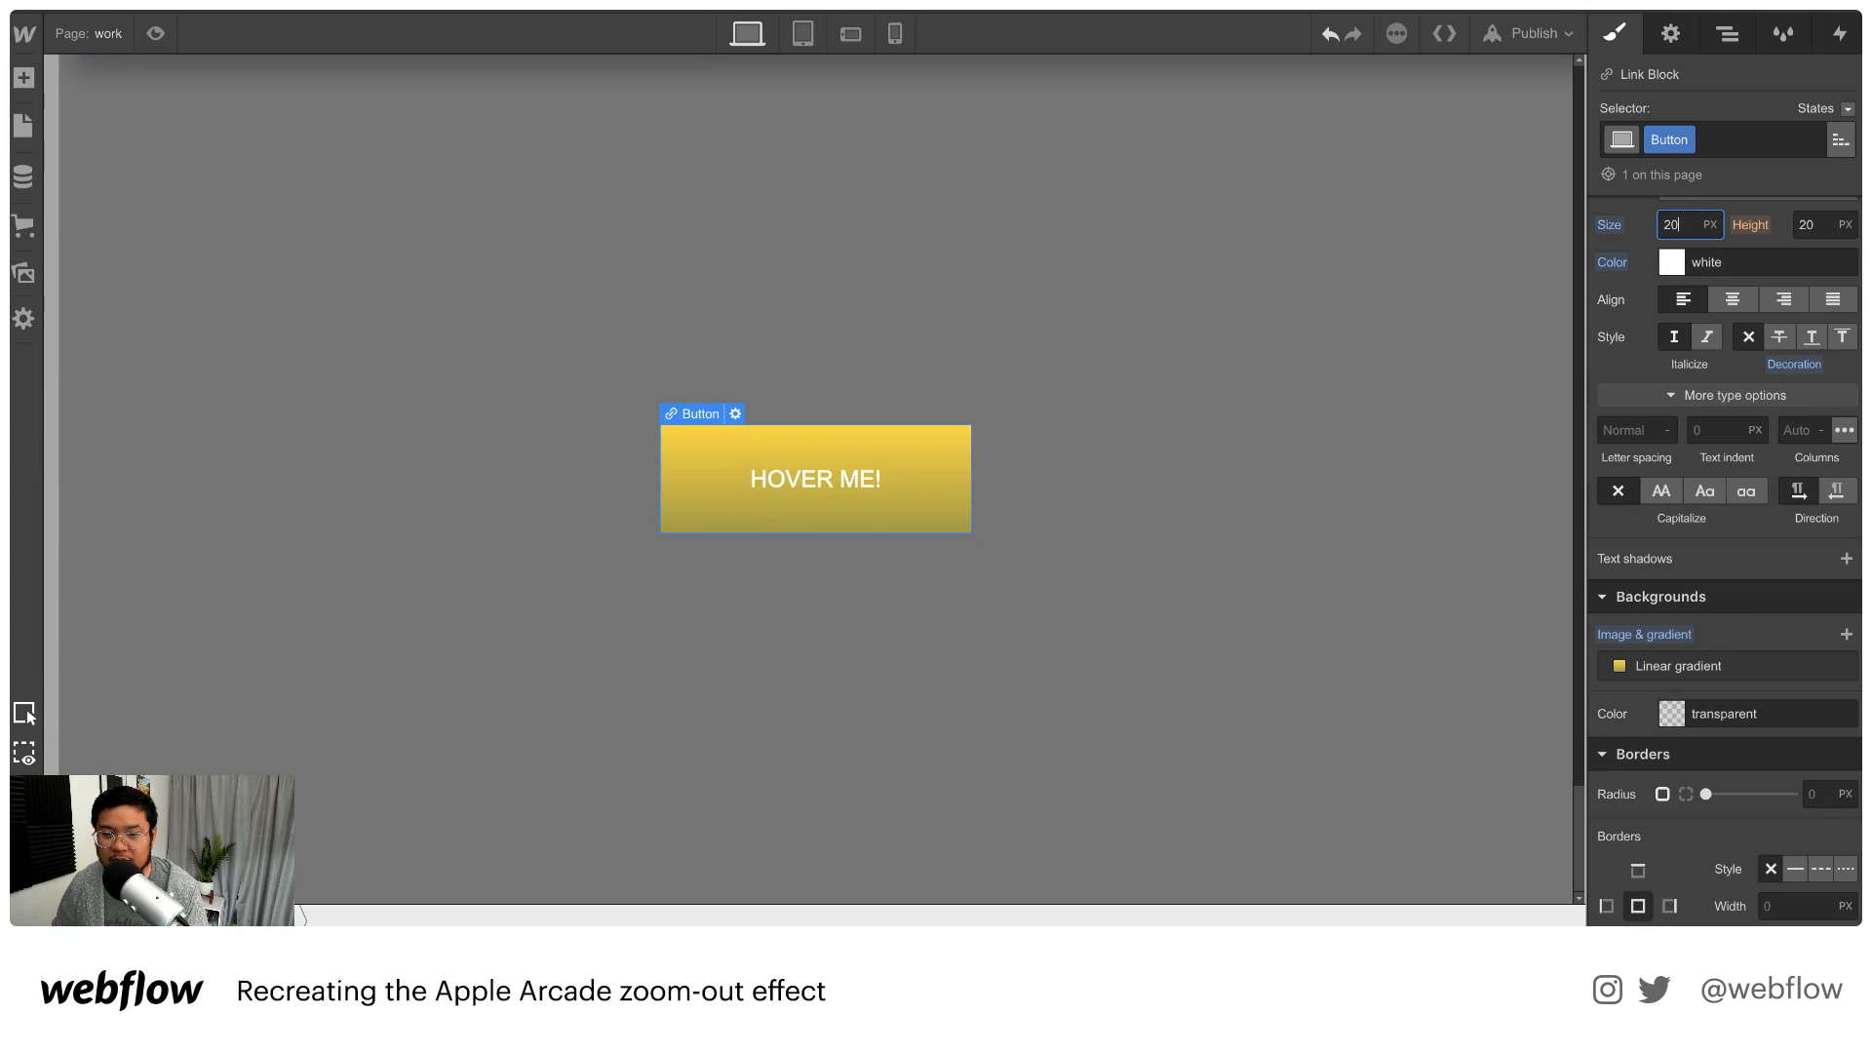
pyautogui.hotkey('shift', 'Up')
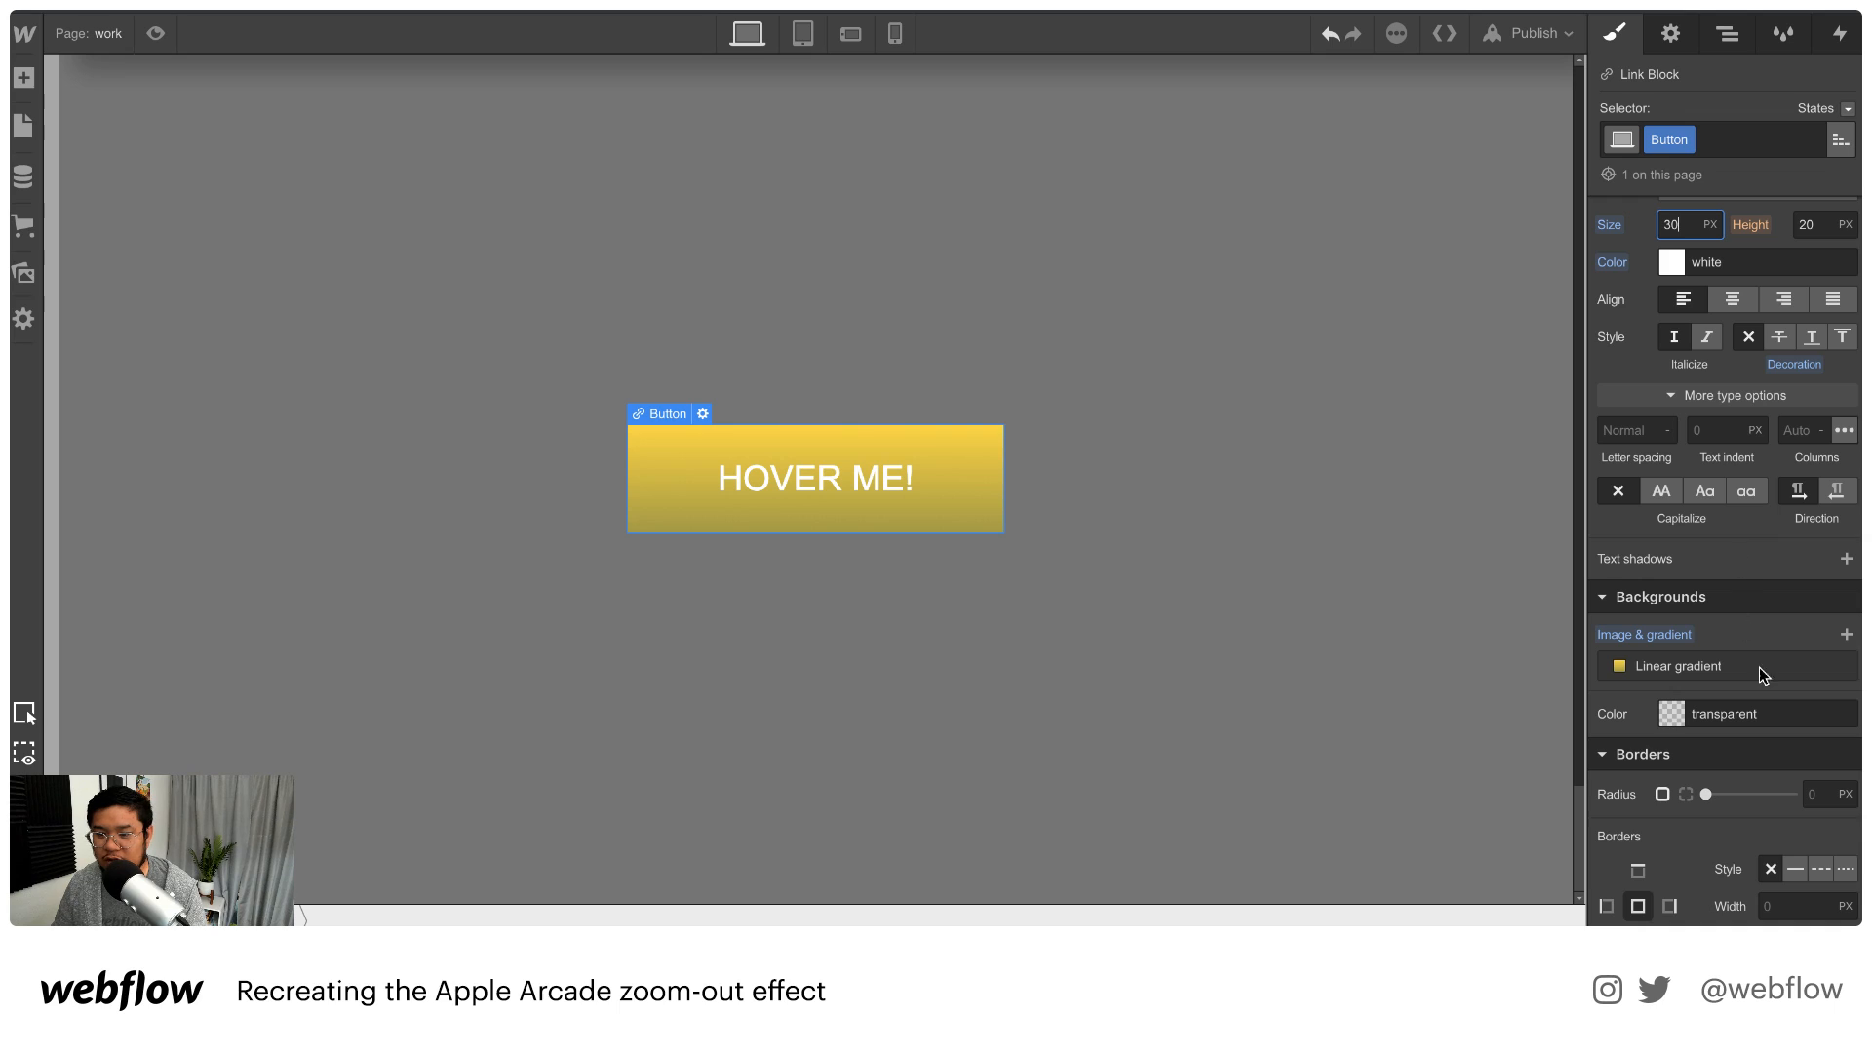
# Round all the button's corners with a border radius of 50 px
pyautogui.click(1822, 796)
pyautogui.write('20')
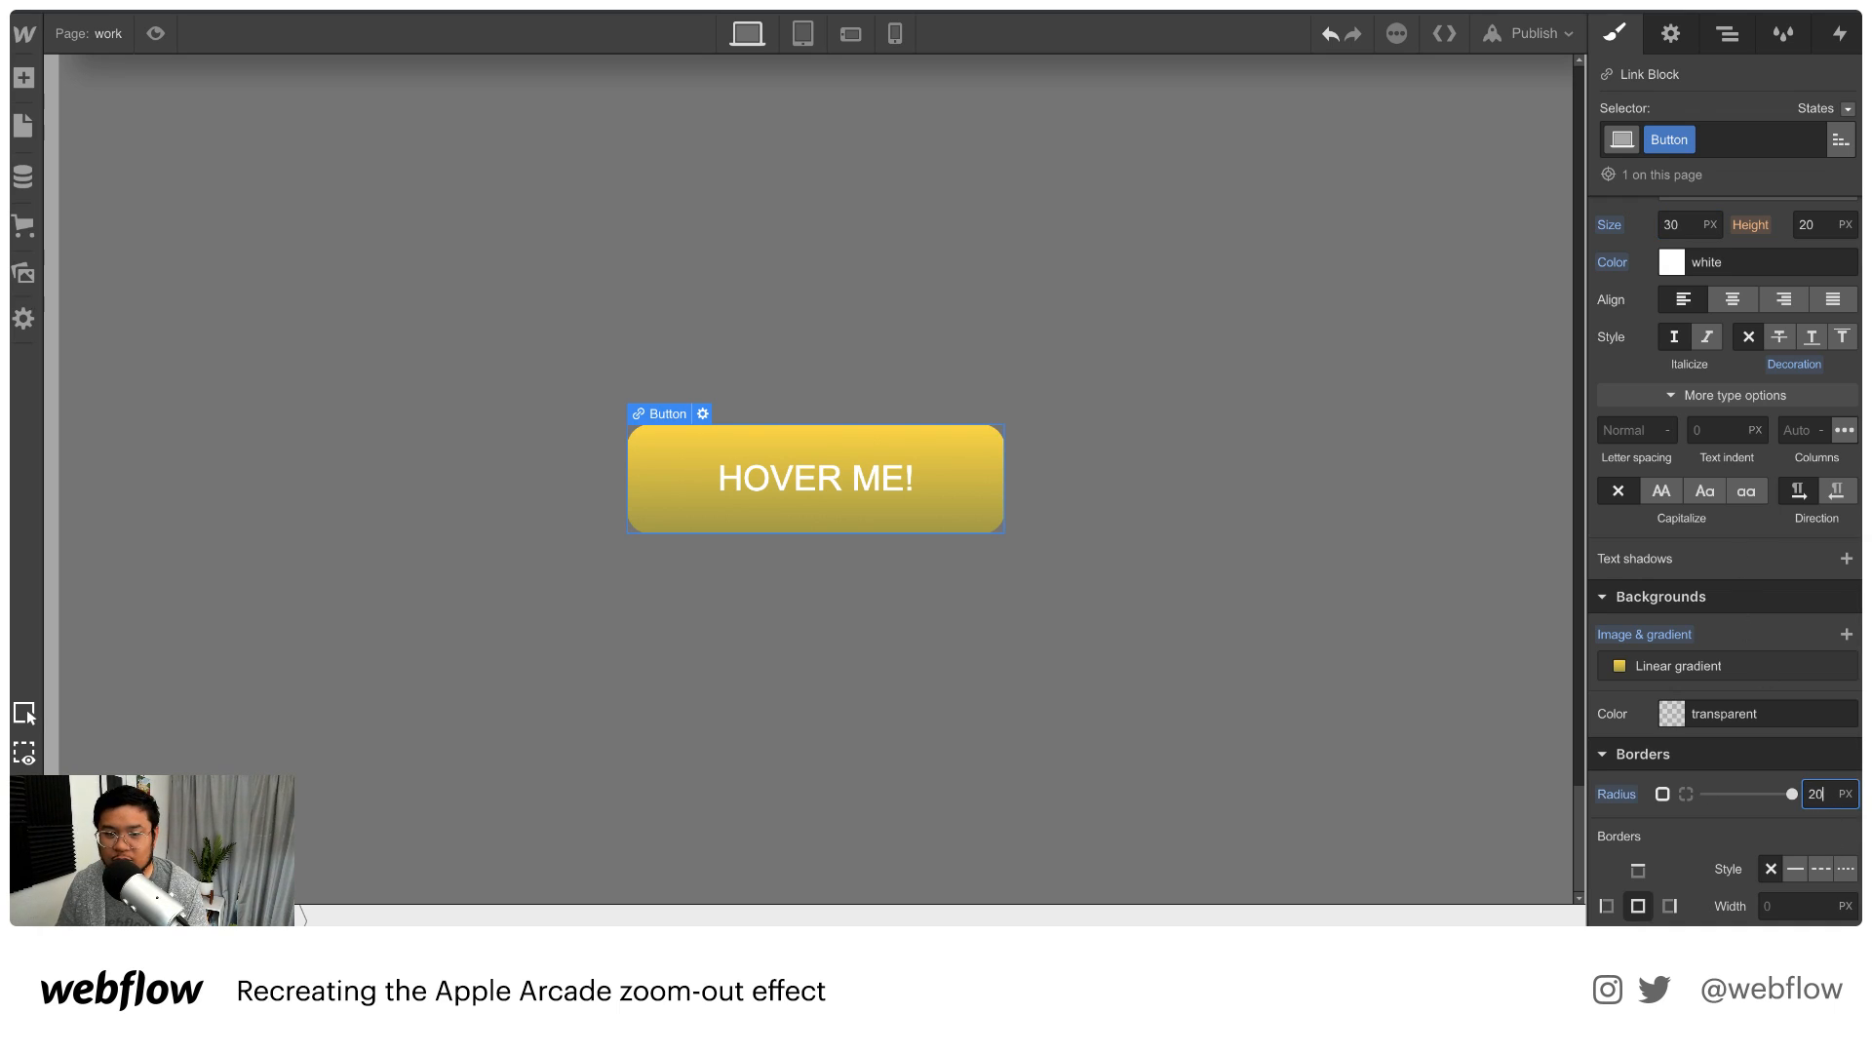
pyautogui.write('50')
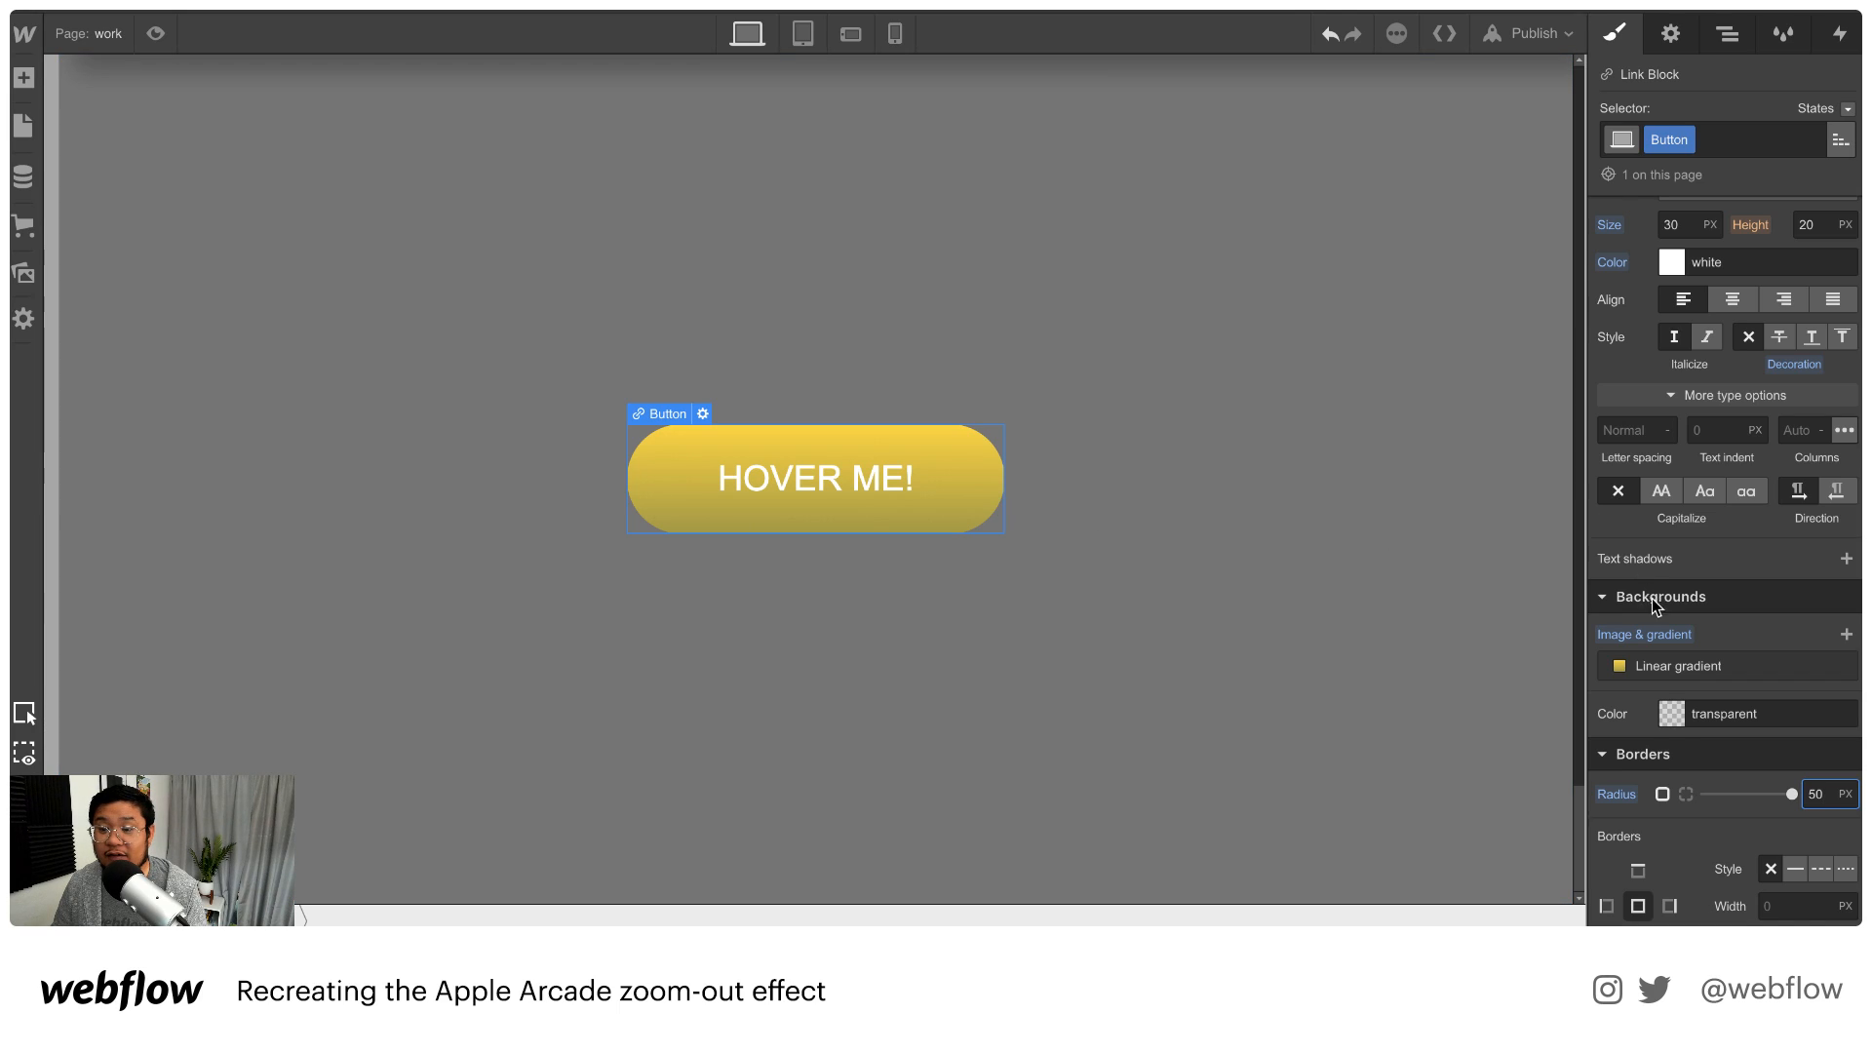
# Examine the yellow REGISTRARSE button on the SuperCPPS site as a styling reference, returning to the Webflow Designer
pyautogui.scroll(2, 1651, 599)
pyautogui.scroll(1, 1657, 607)
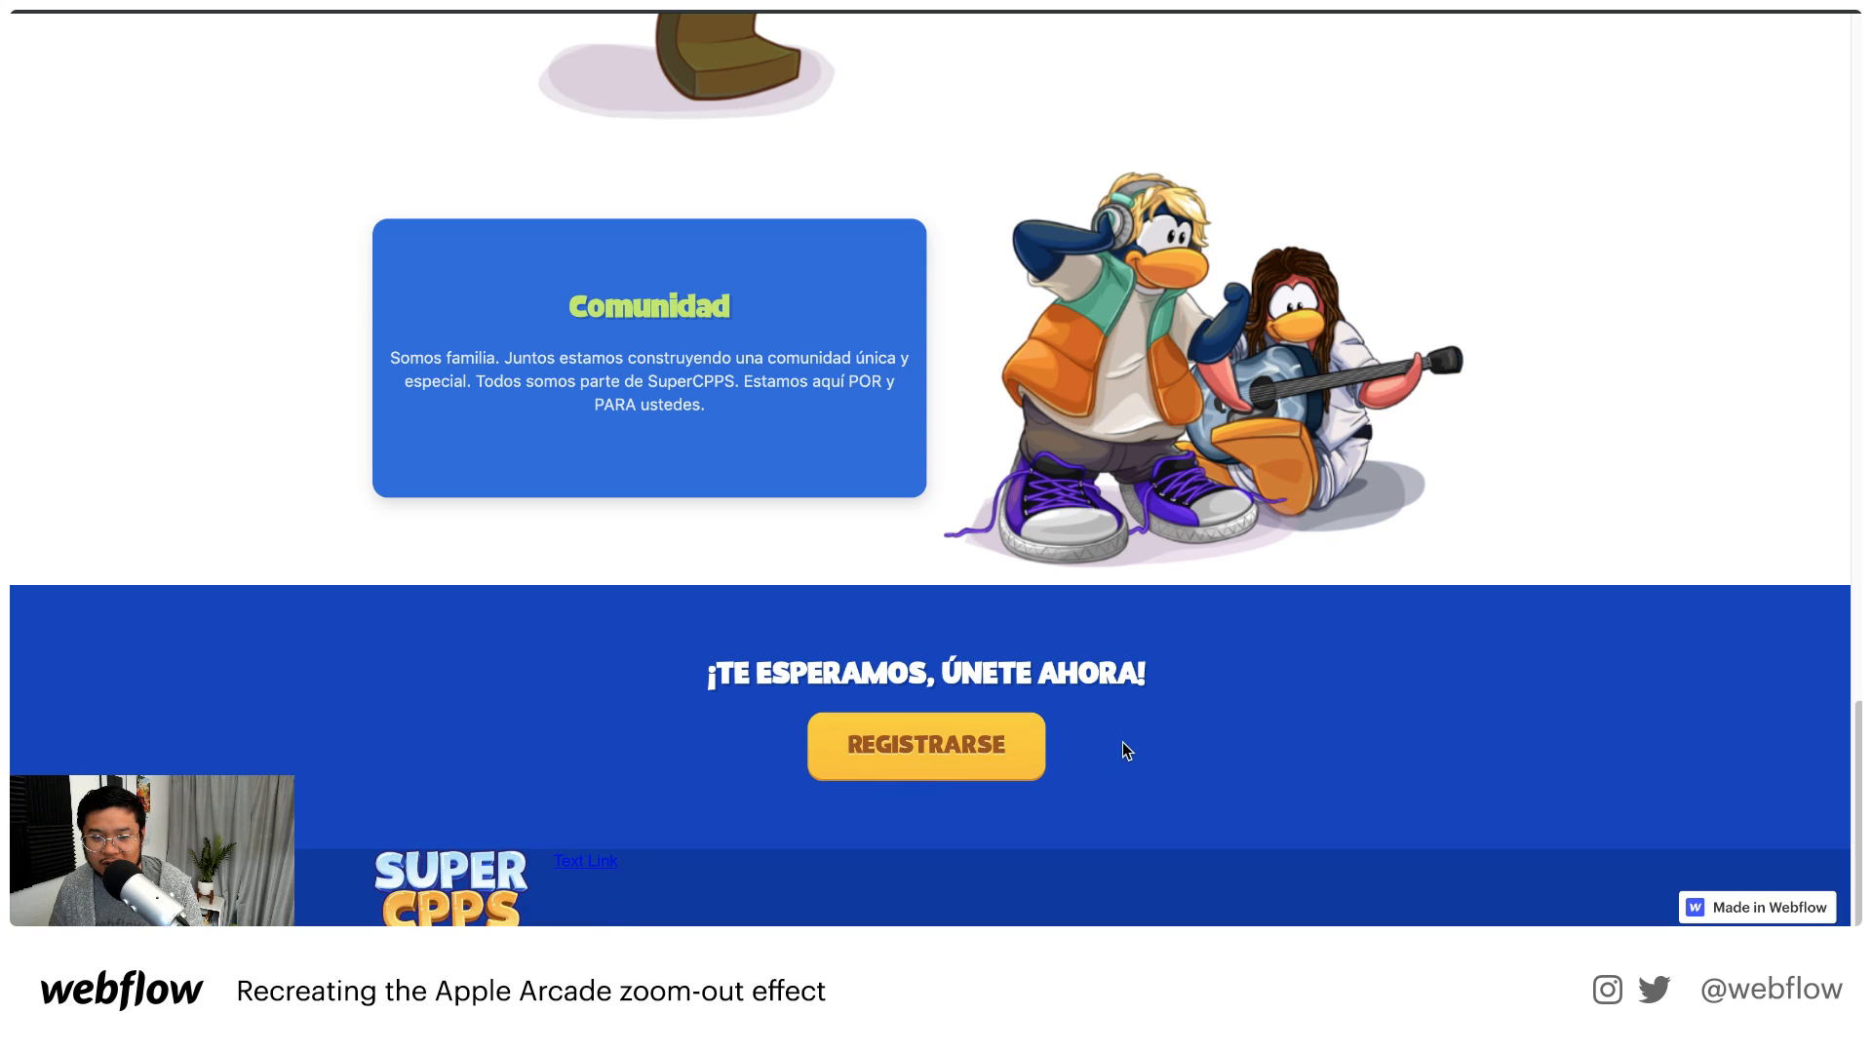
pyautogui.click(310, 11)
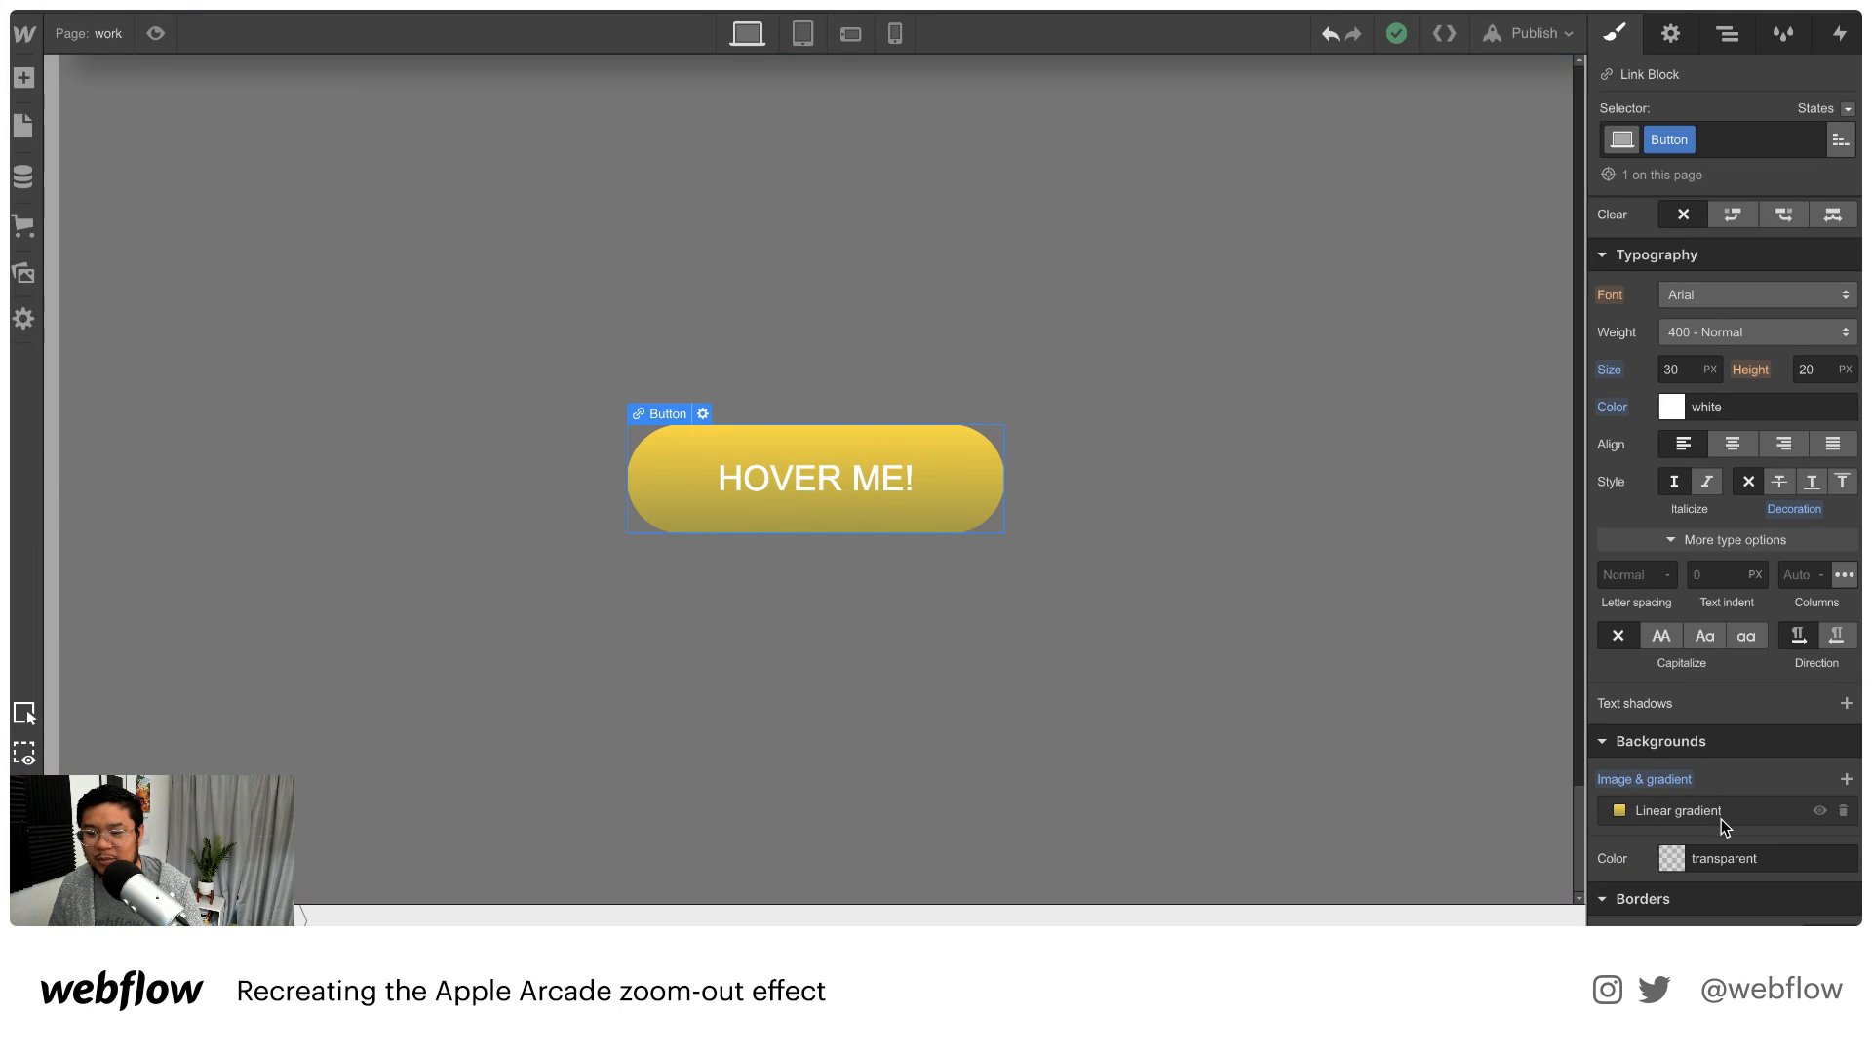
pyautogui.click(1692, 810)
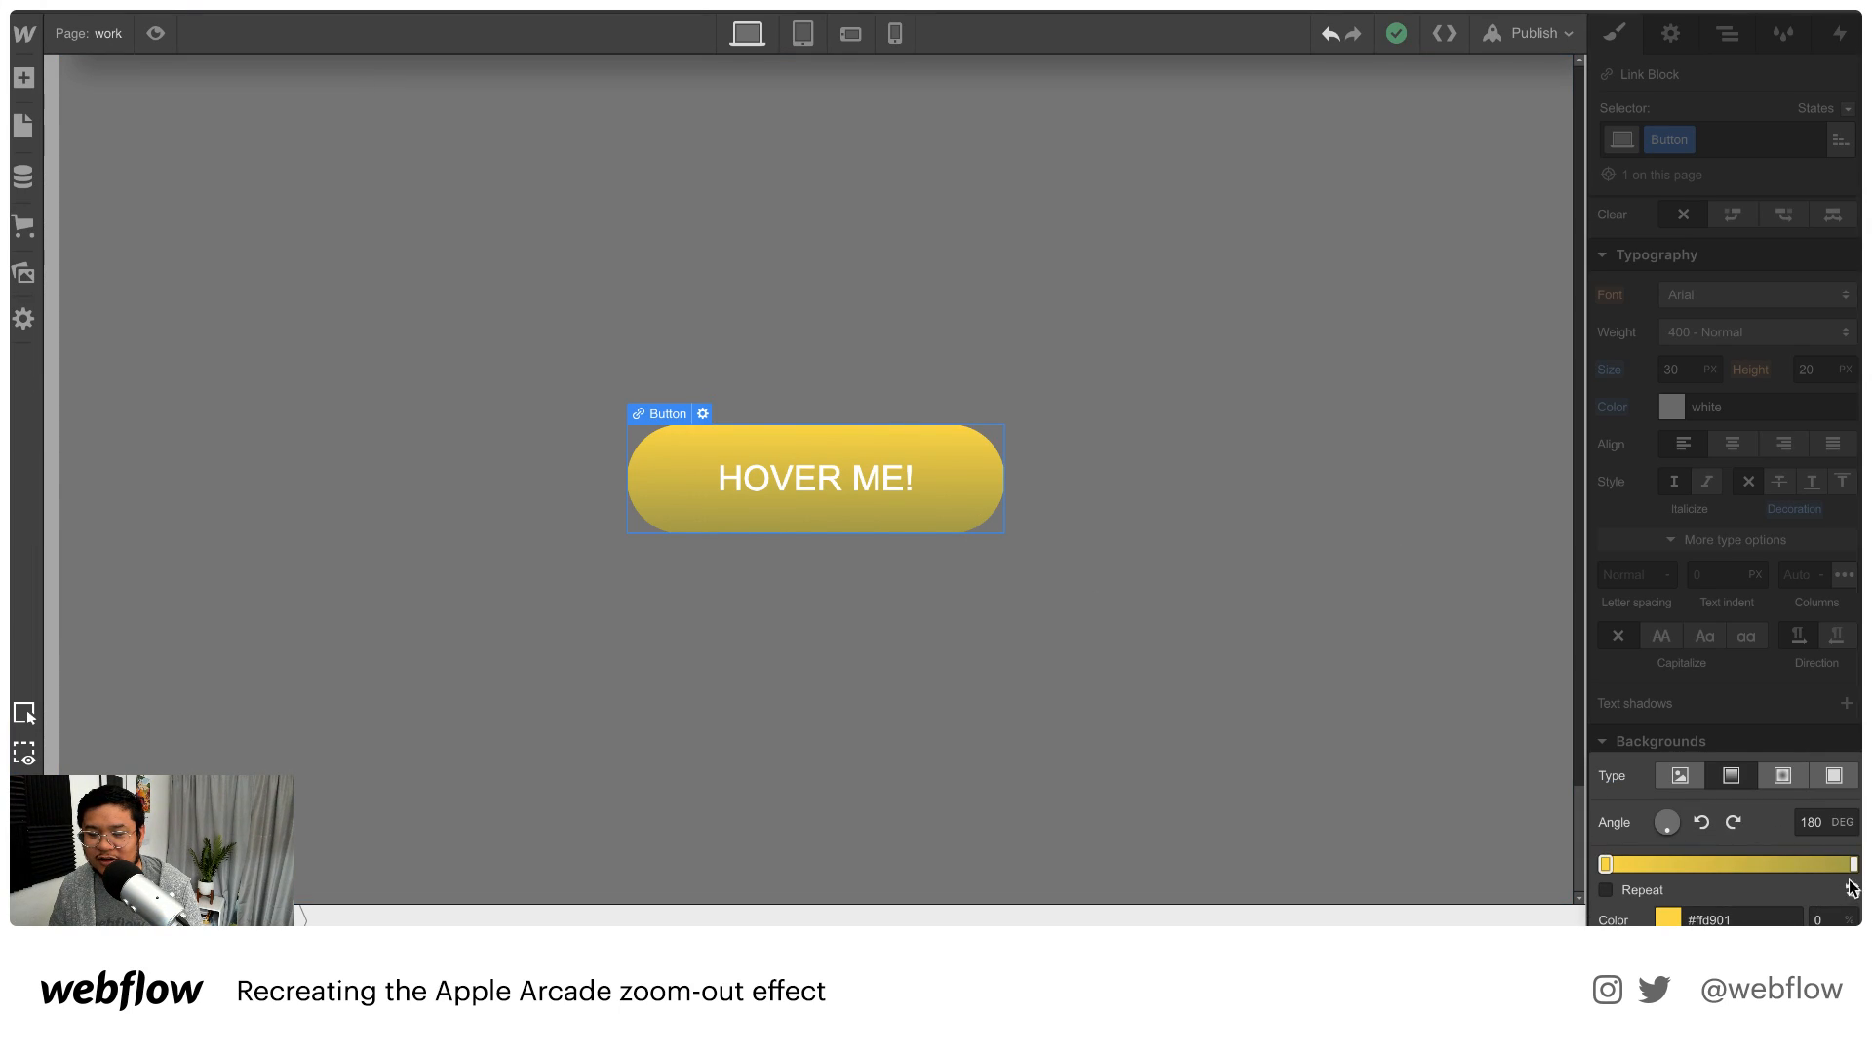
pyautogui.click(683, 12)
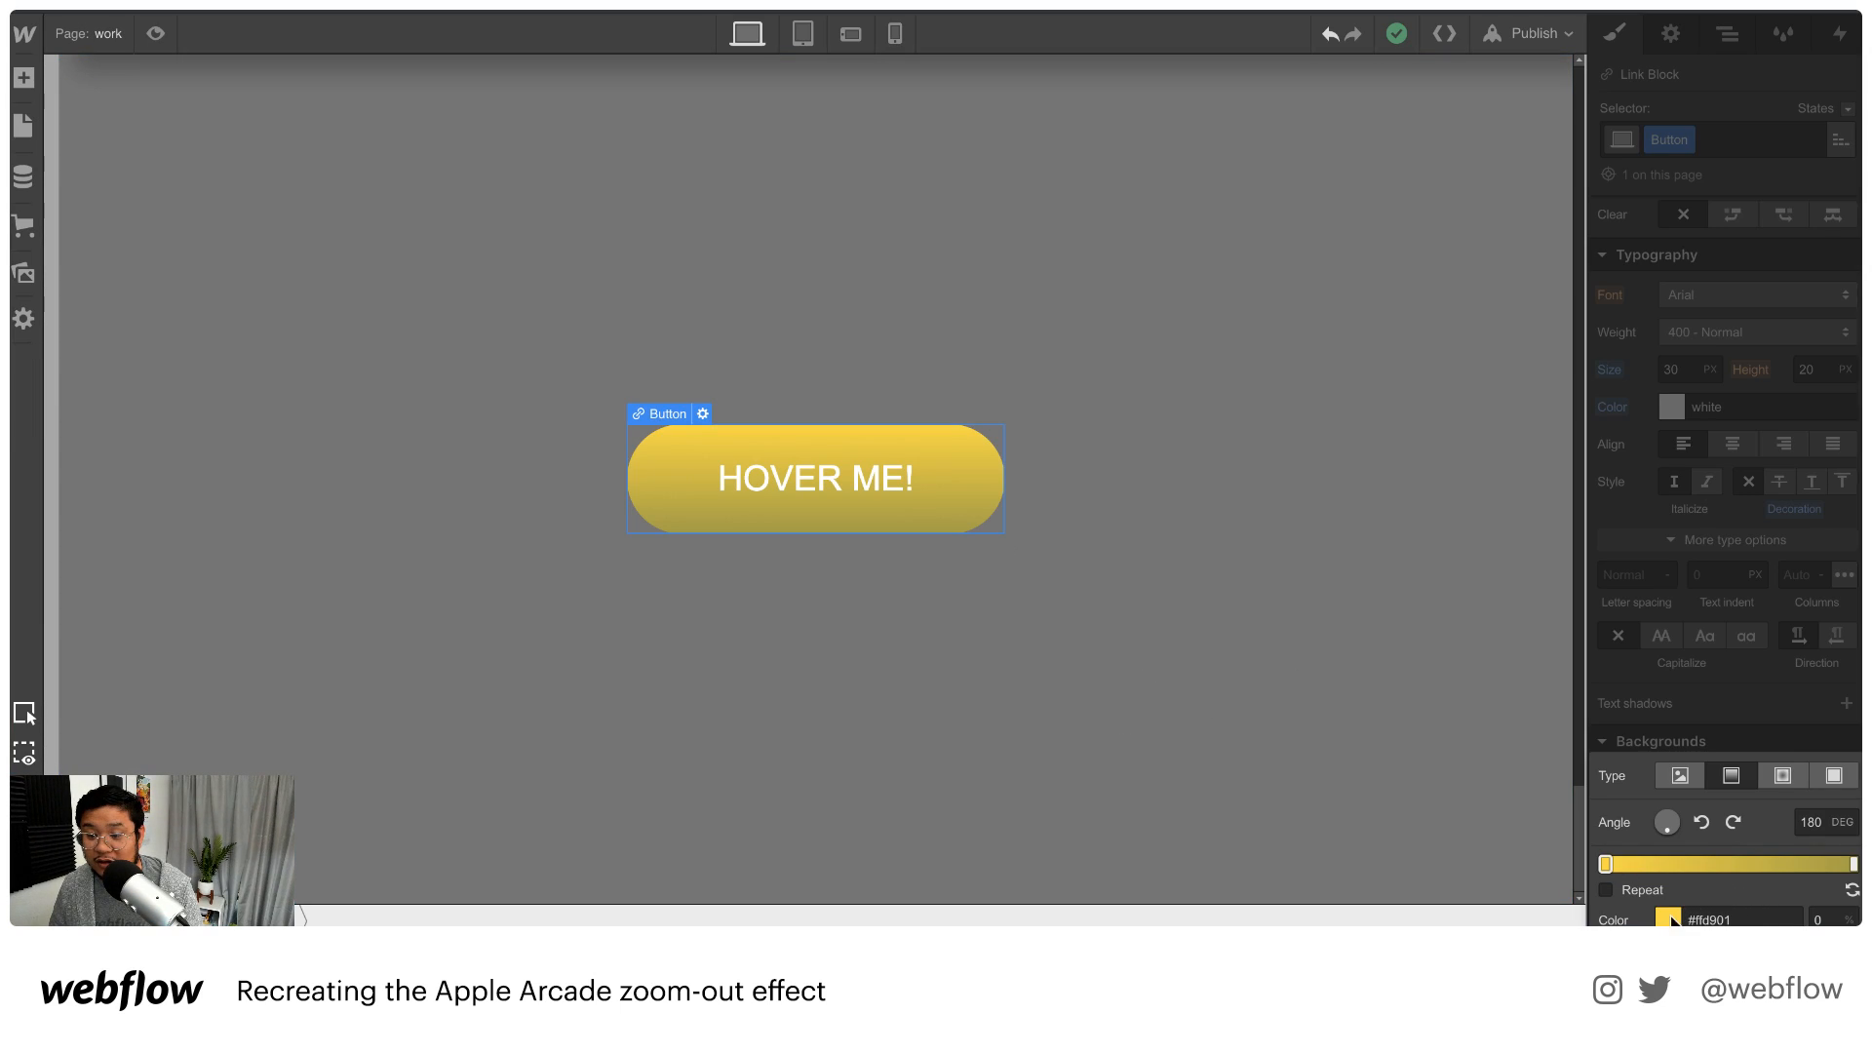
pyautogui.click(1852, 865)
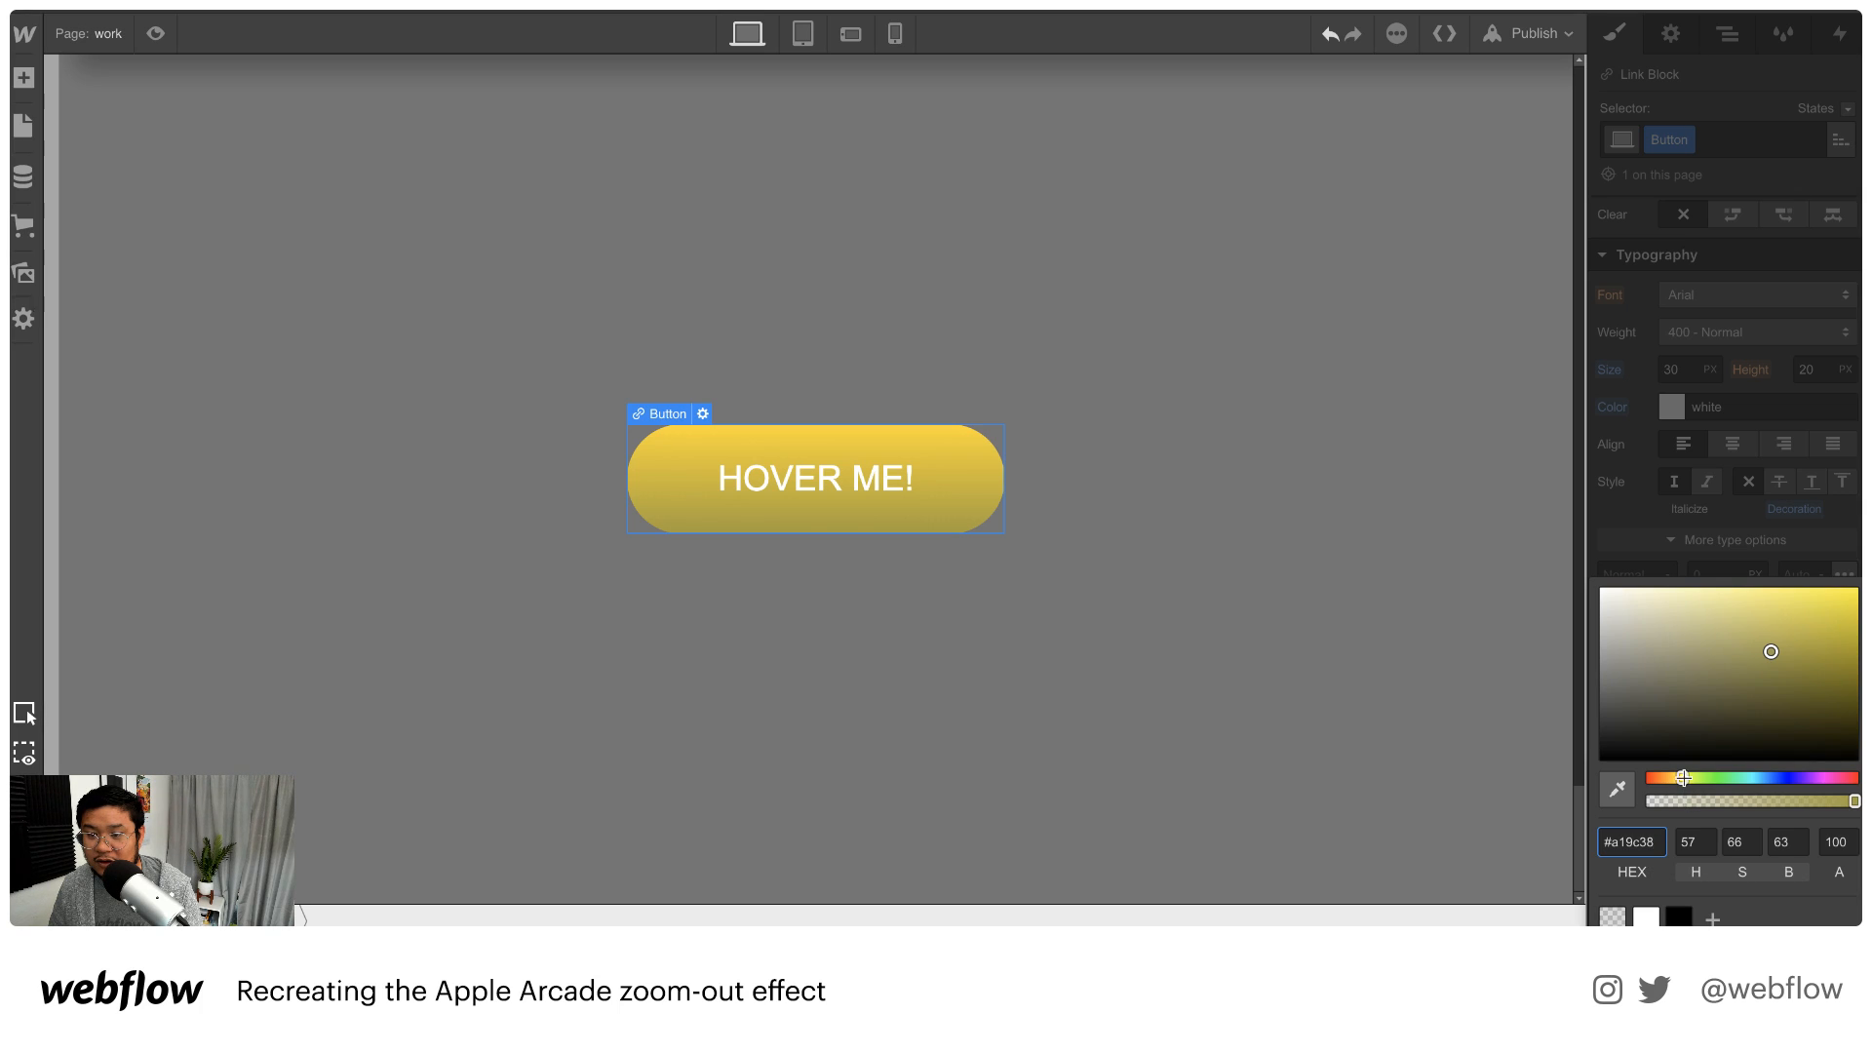
pyautogui.click(1723, 535)
pyautogui.click(1789, 738)
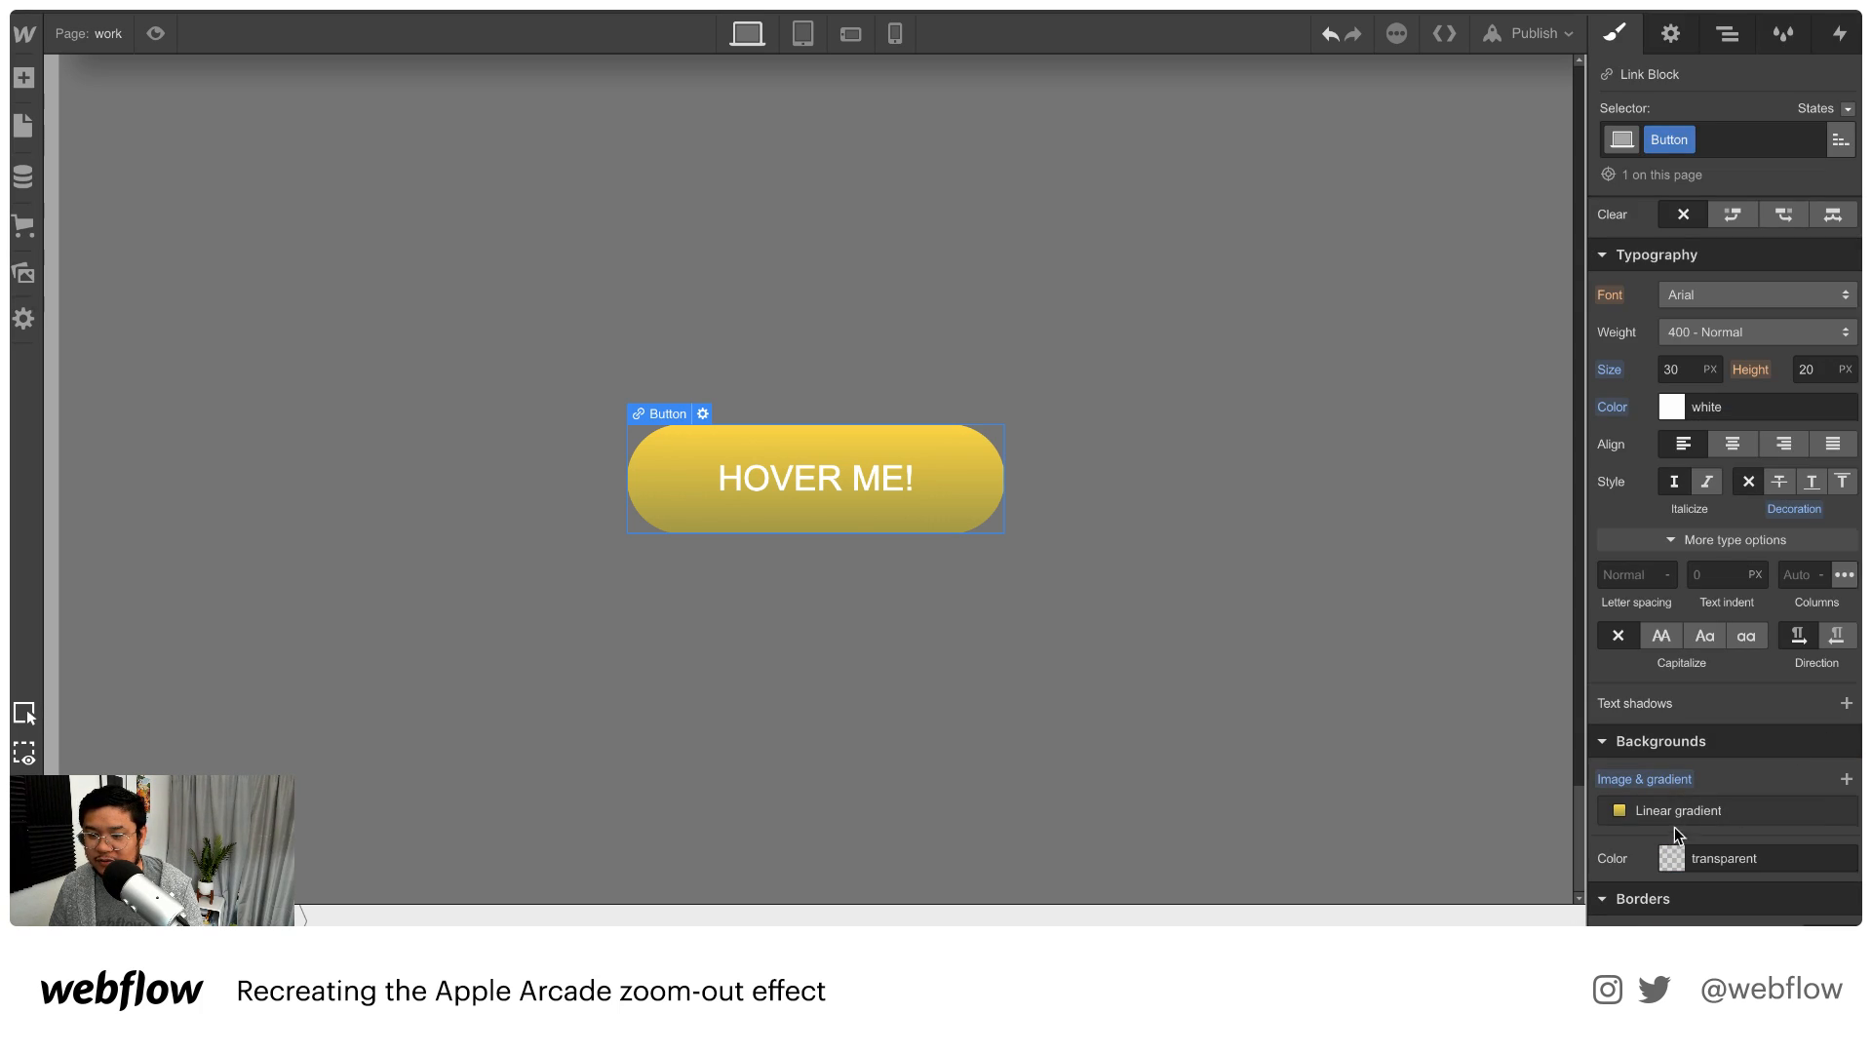
# Remove the button's linear gradient and give it a solid dark yellow background color, #c79c01
pyautogui.keyDown('alt'); pyautogui.click(1663, 781); pyautogui.keyUp('alt')
pyautogui.click(1670, 823)
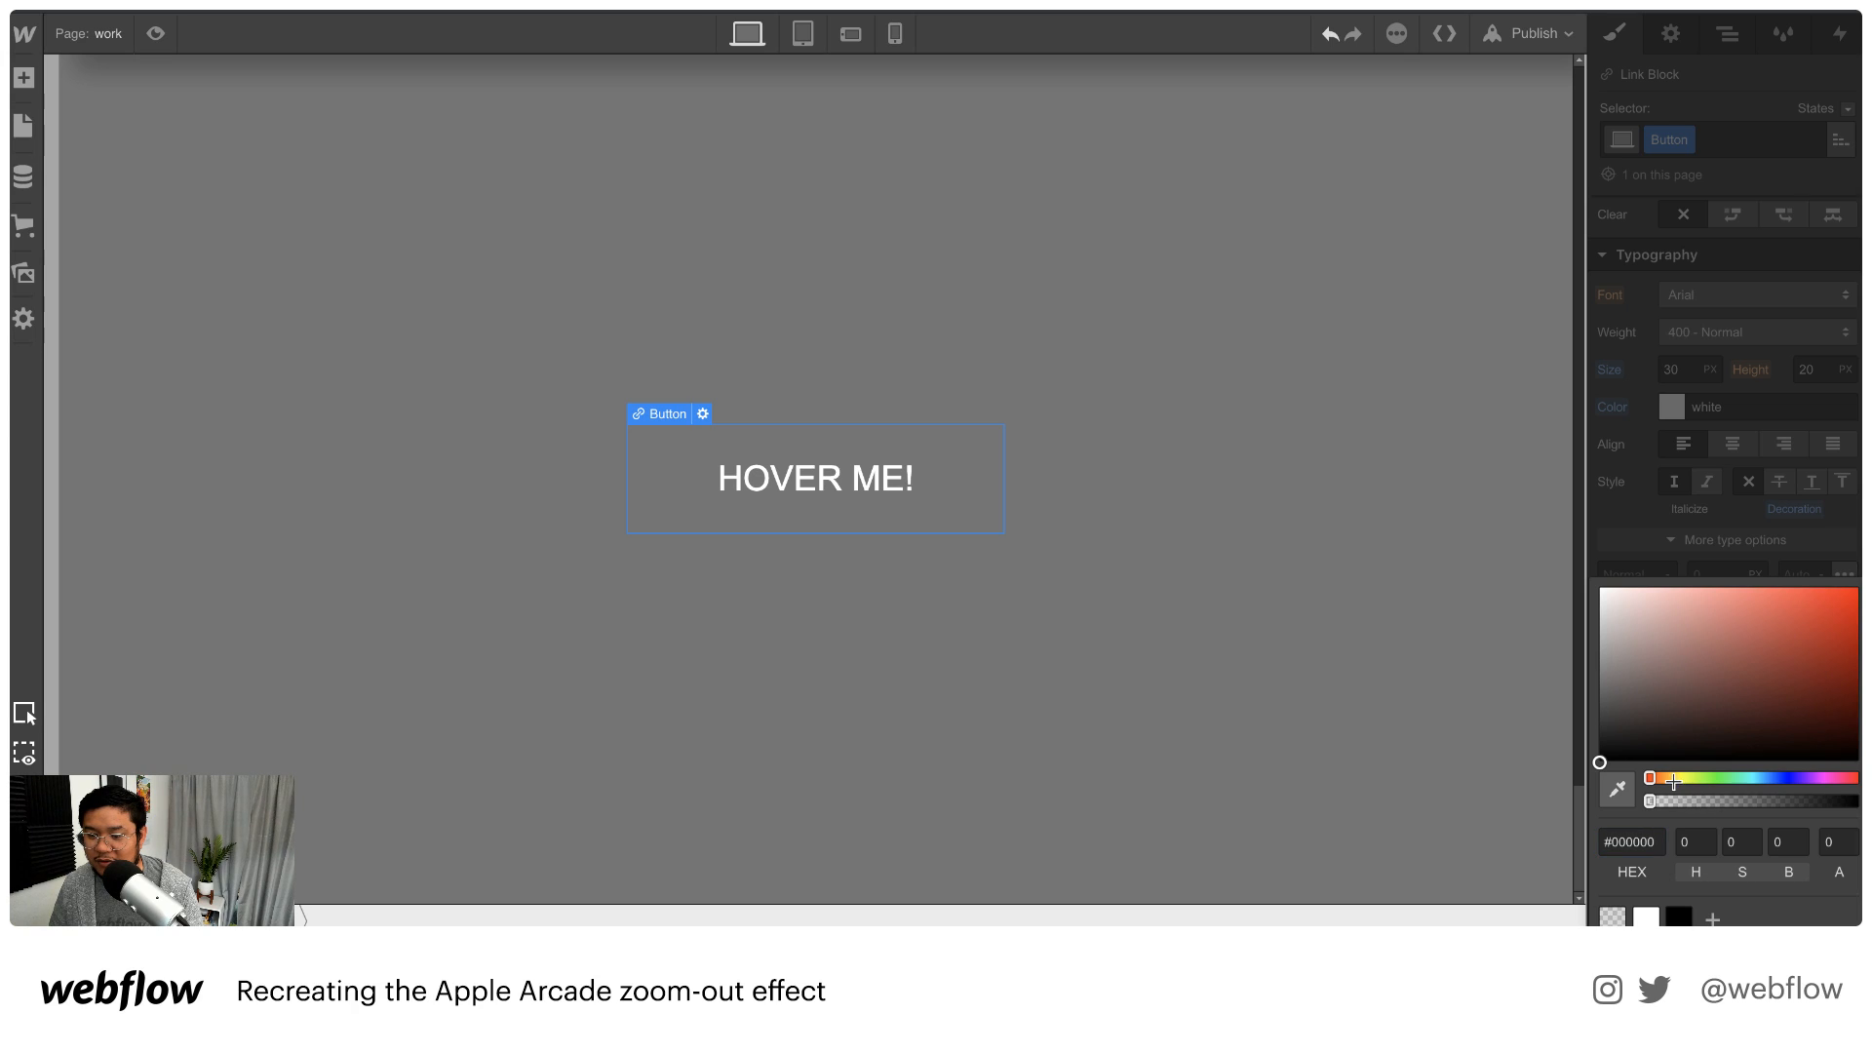
pyautogui.moveTo(1672, 780); pyautogui.dragTo(1680, 778)
pyautogui.moveTo(1852, 609)
pyautogui.mouseDown()
pyautogui.moveTo(1836, 650)
pyautogui.moveTo(1846, 625)
pyautogui.mouseUp()
pyautogui.click(1675, 779)
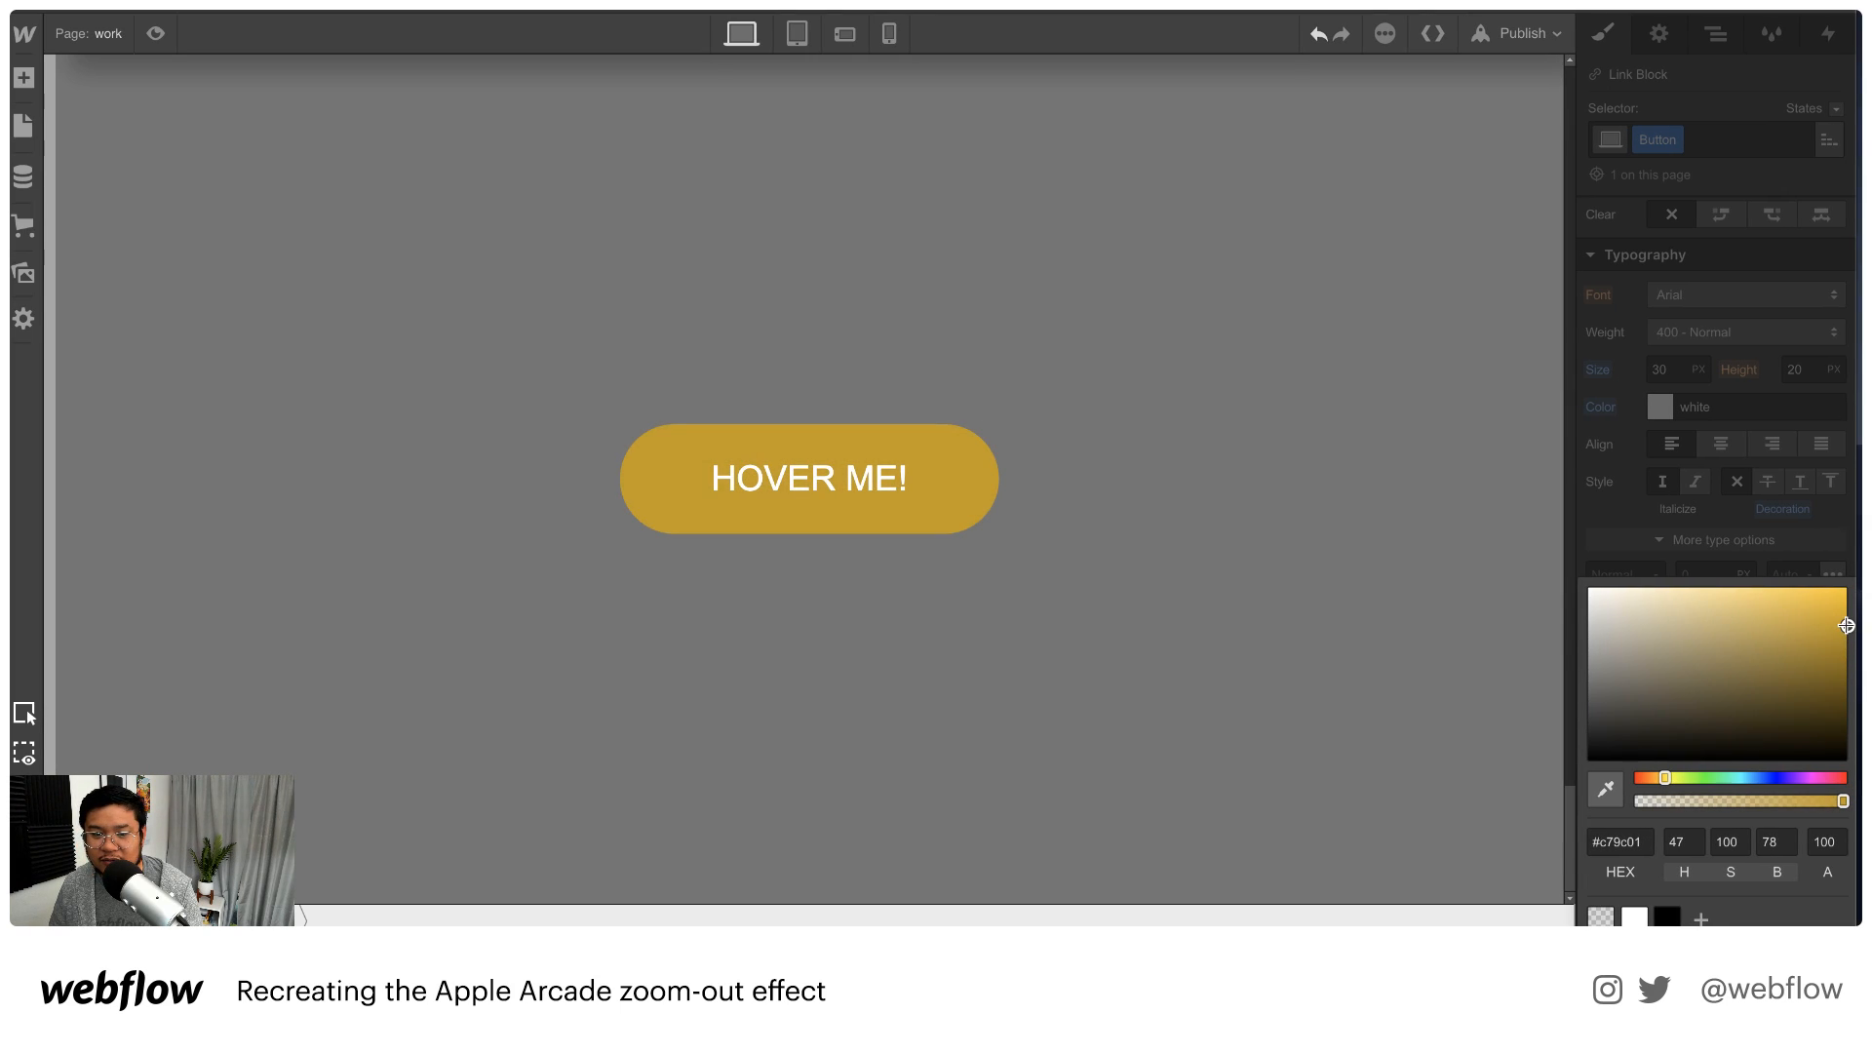
pyautogui.click(1727, 520)
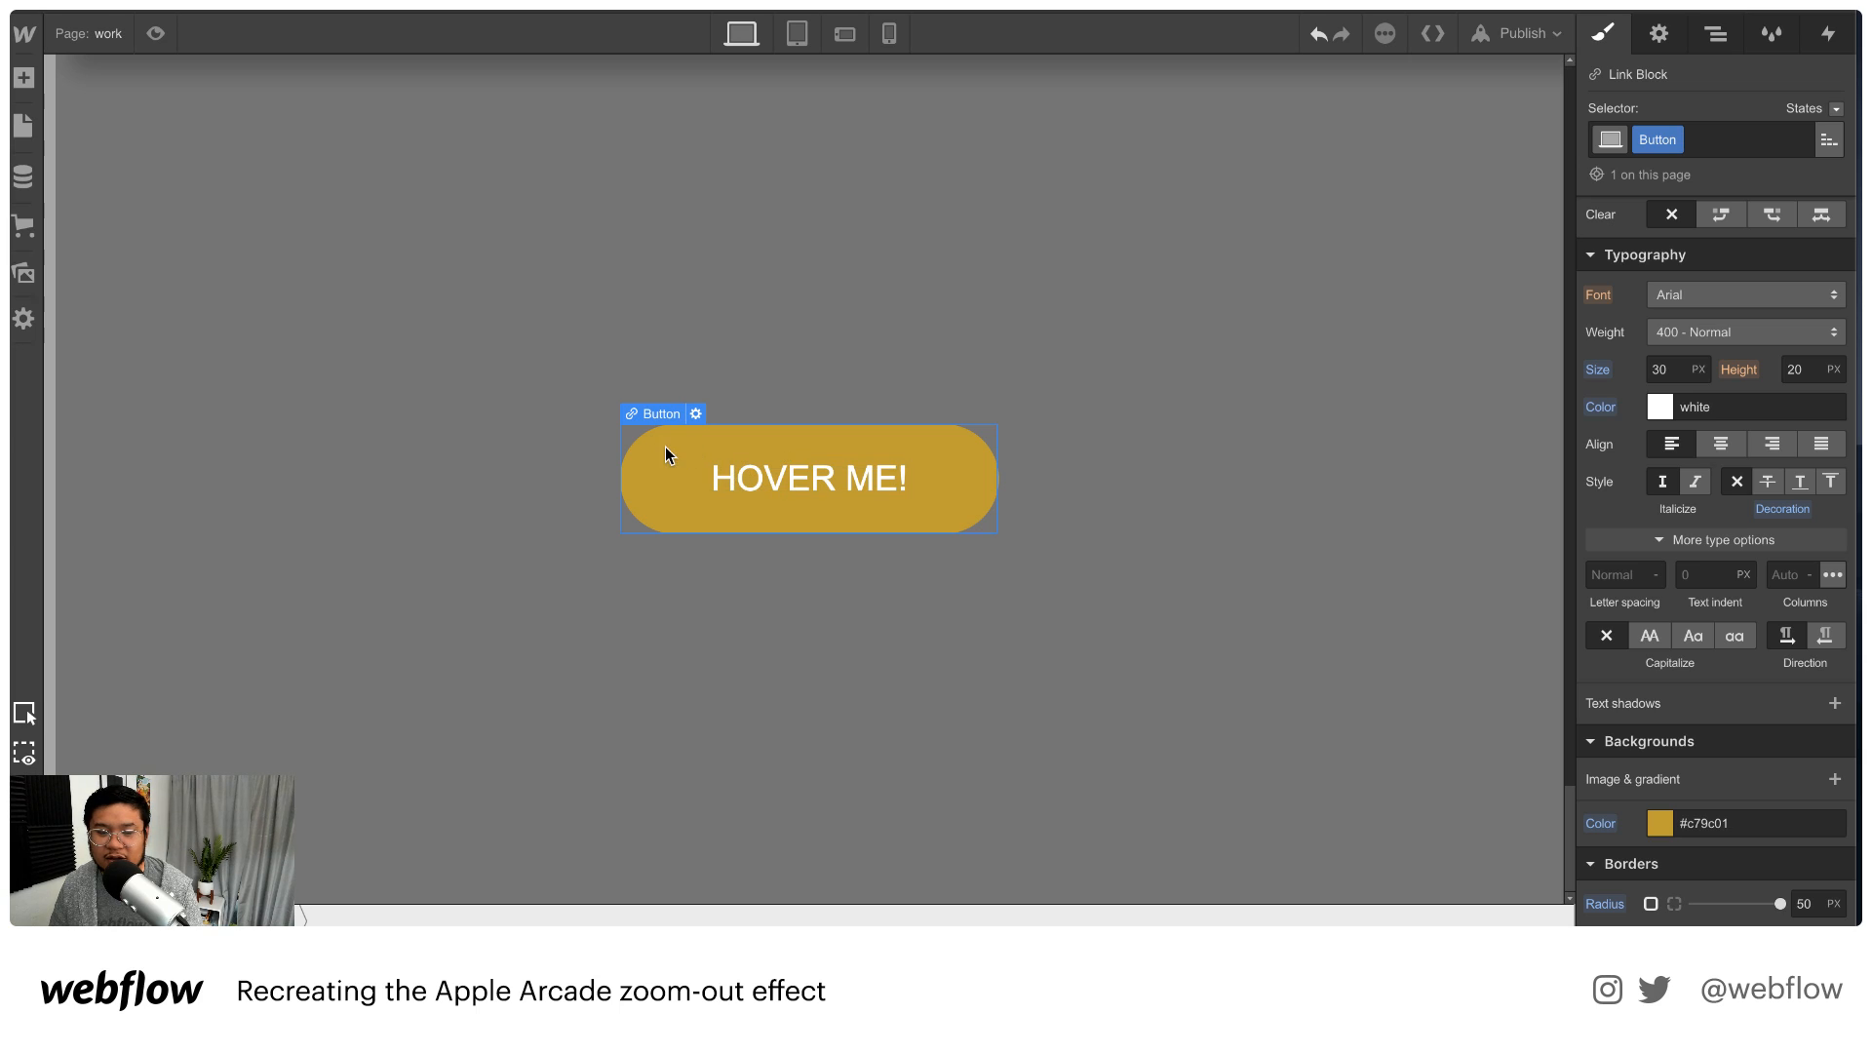
# Set the button's overflow to hidden and add a div block inside it below the HOVER ME! text
pyautogui.scroll(5, 1678, 444)
pyautogui.click(1719, 433)
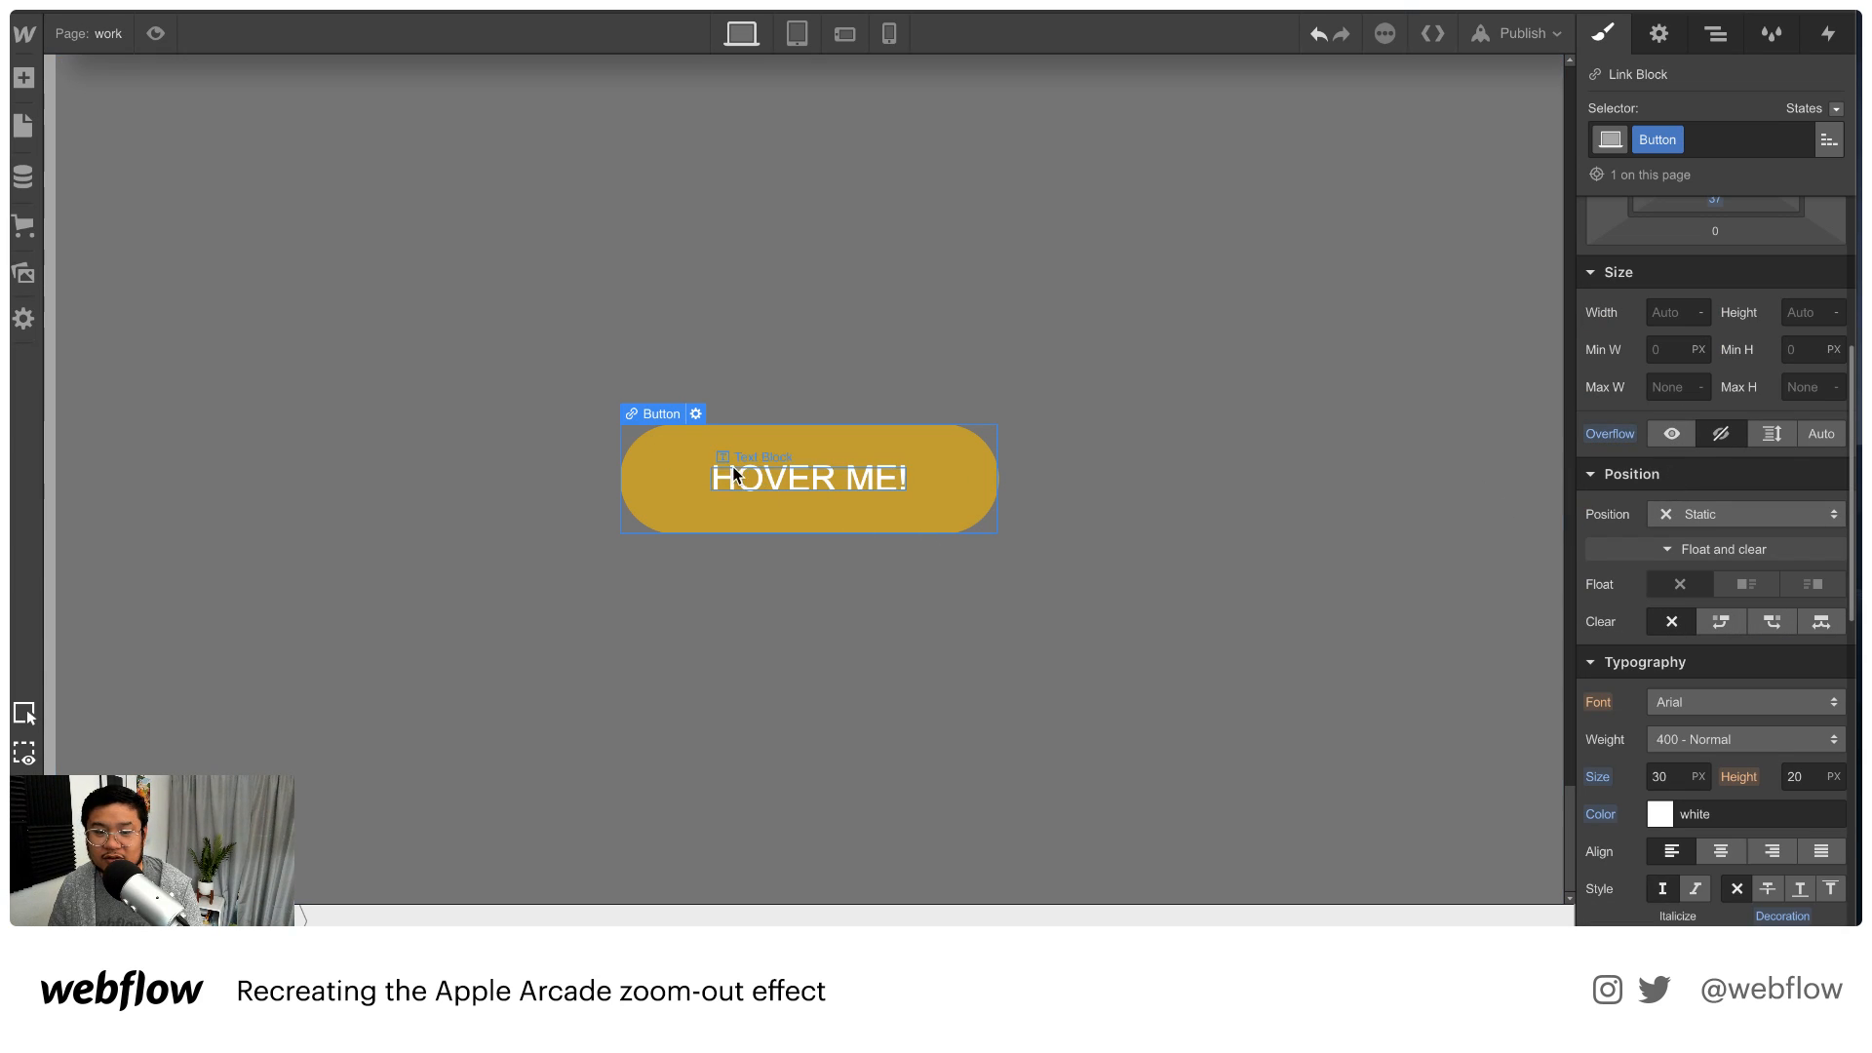
pyautogui.press('a')
pyautogui.moveTo(381, 546); pyautogui.dragTo(936, 483)
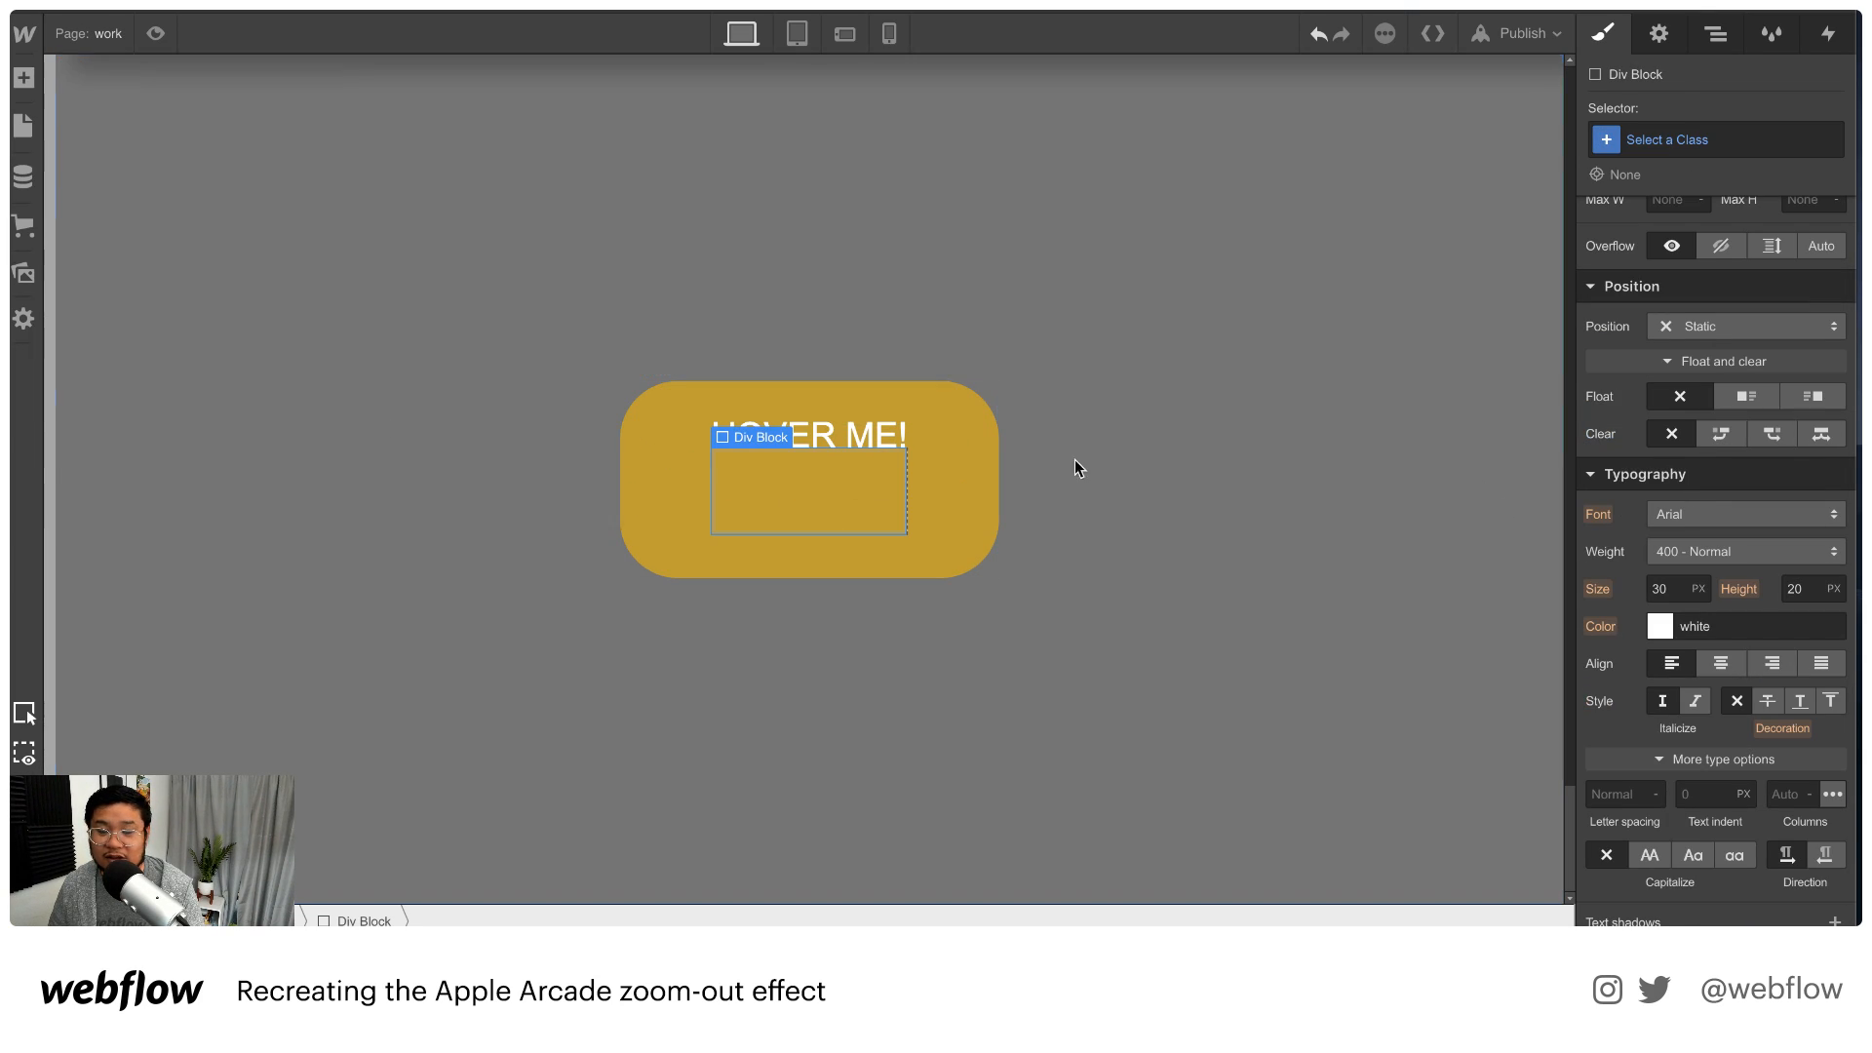
# Create the class "gradient overlay" for the new div block
pyautogui.click(1721, 142)
pyautogui.write('gradiant')
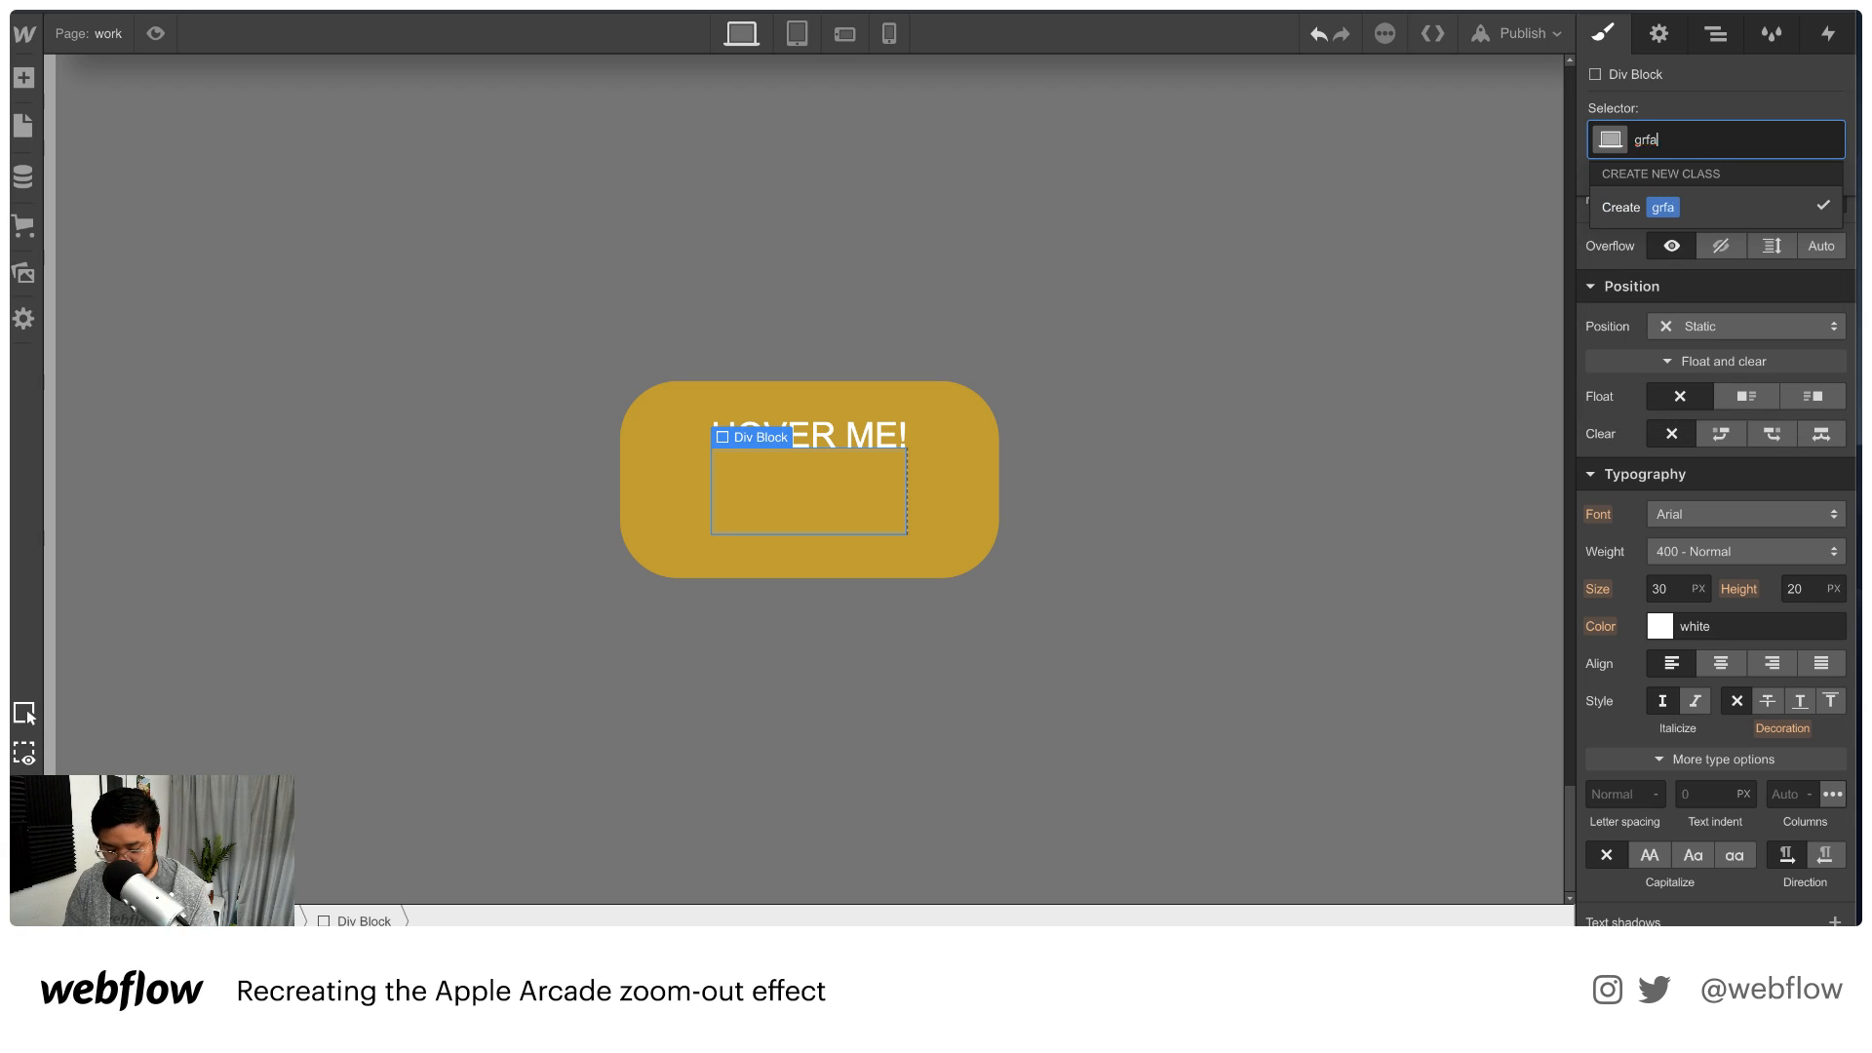
pyautogui.press('super+a')
pyautogui.write('gradient overlay')
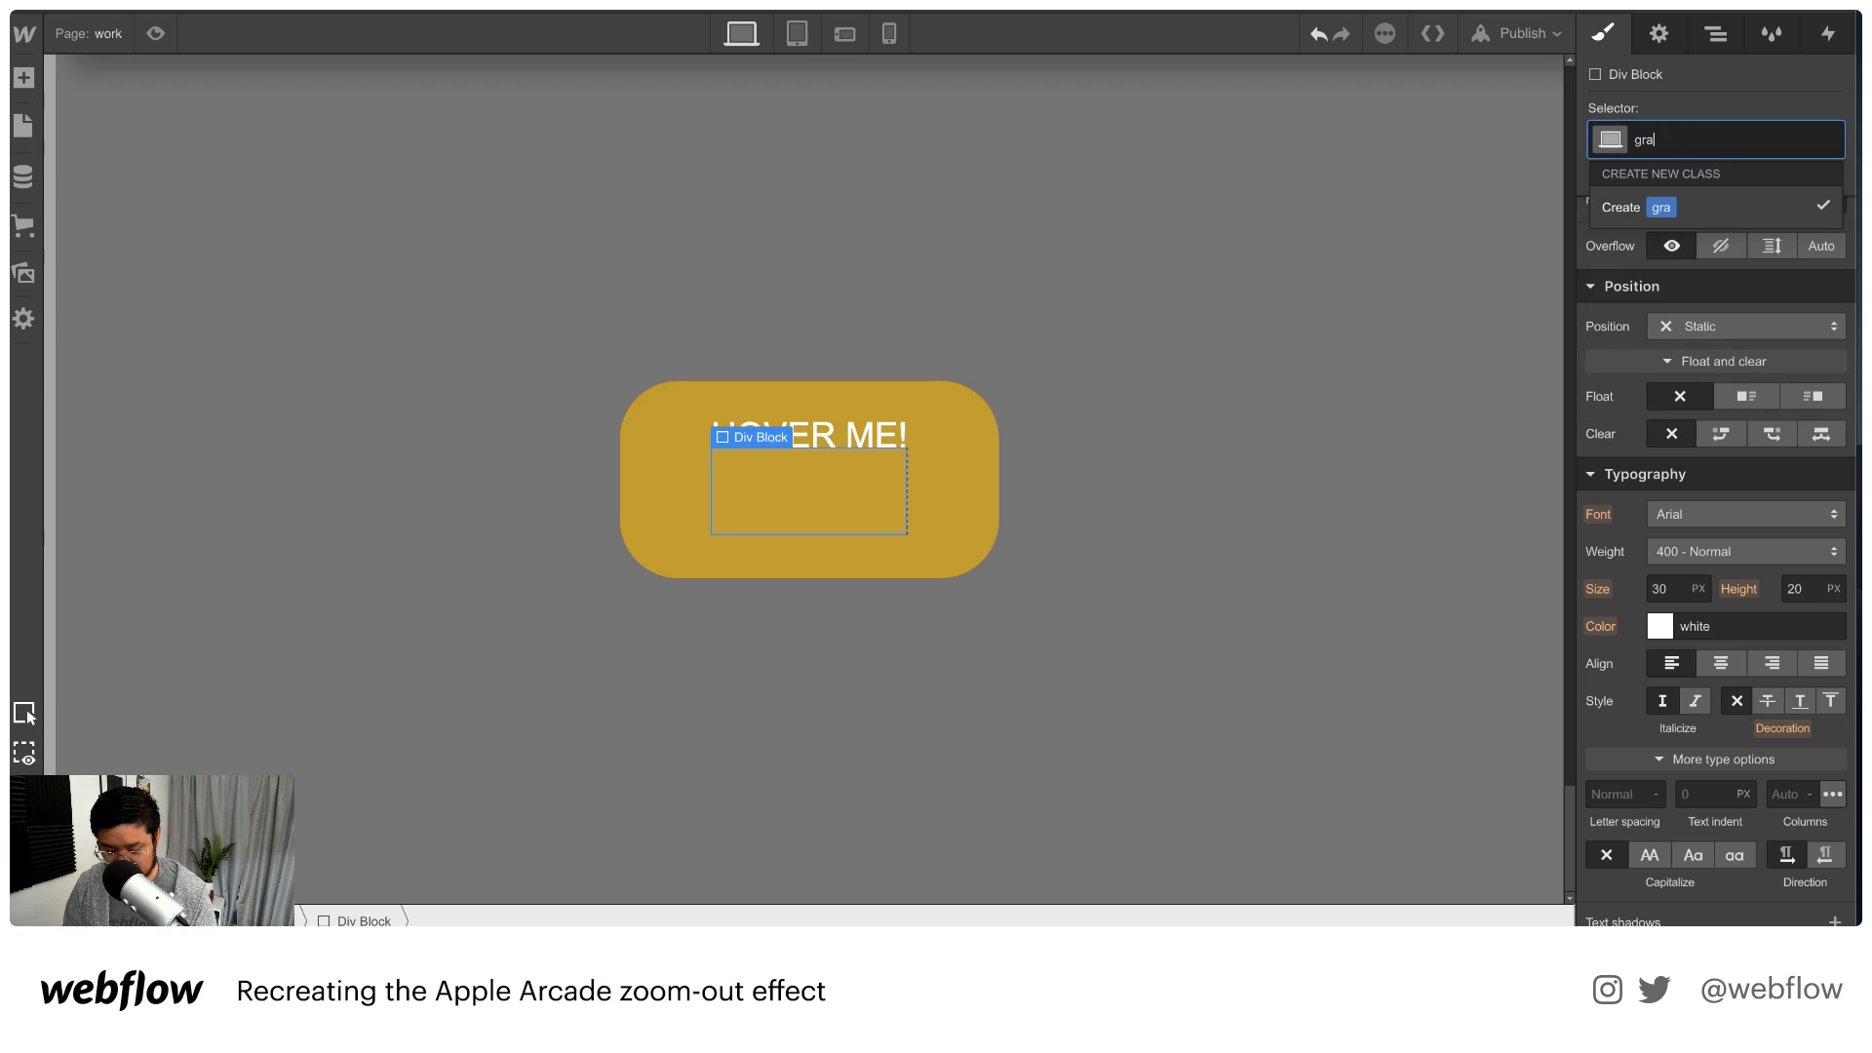
pyautogui.press('Return')
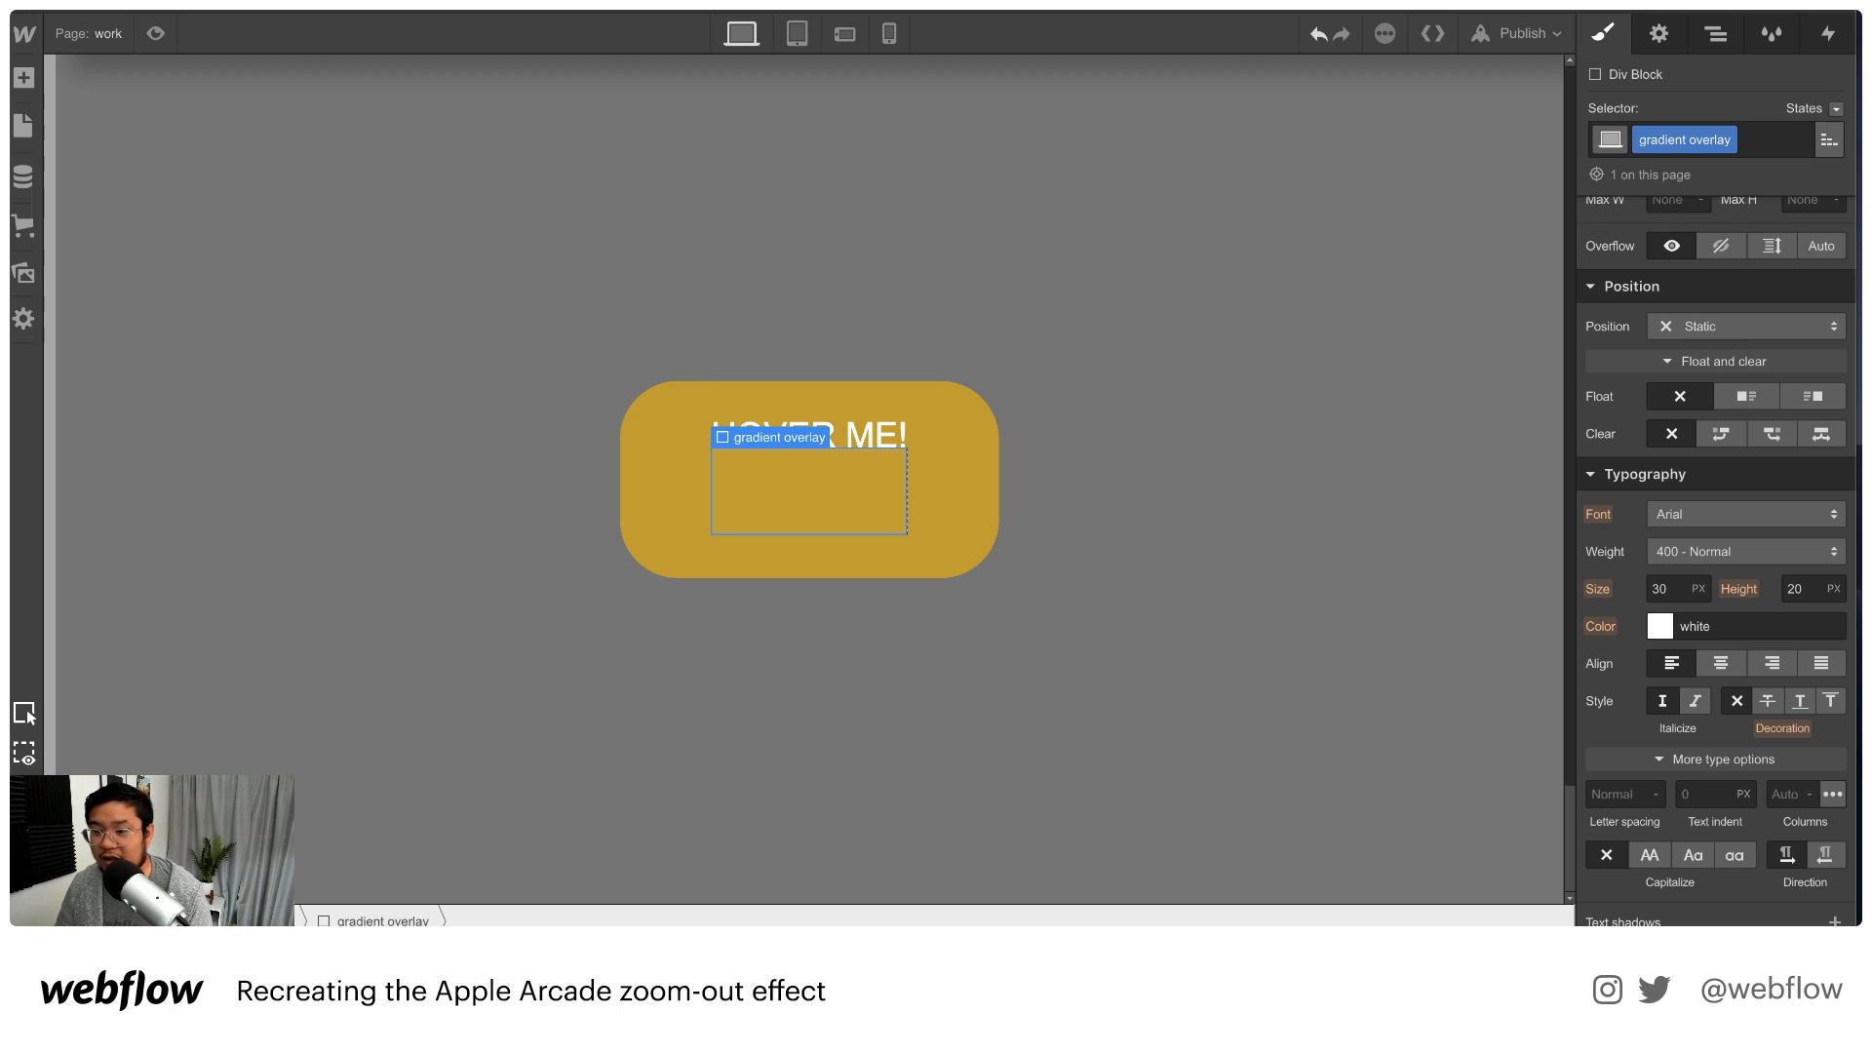
# Position the gradient overlay absolutely with 0% offsets on all four sides
pyautogui.scroll(2, 1775, 590)
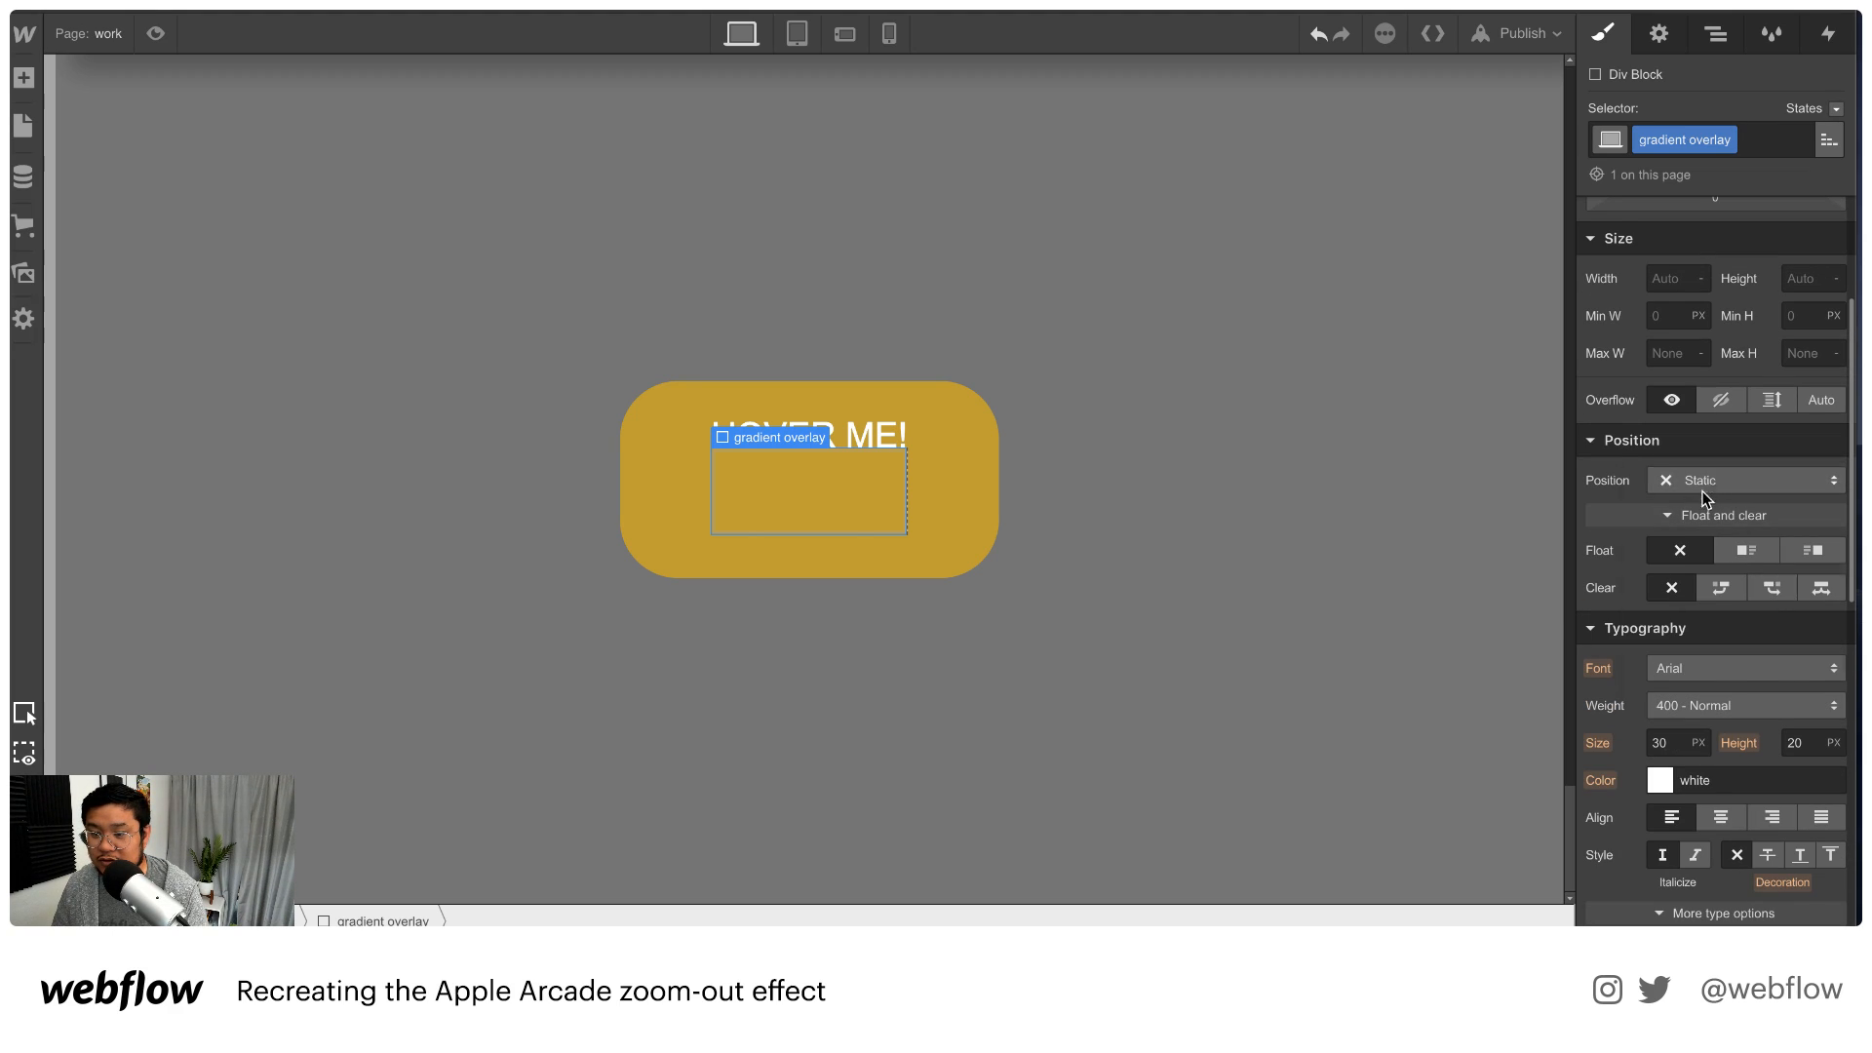
pyautogui.click(1725, 481)
pyautogui.click(1726, 538)
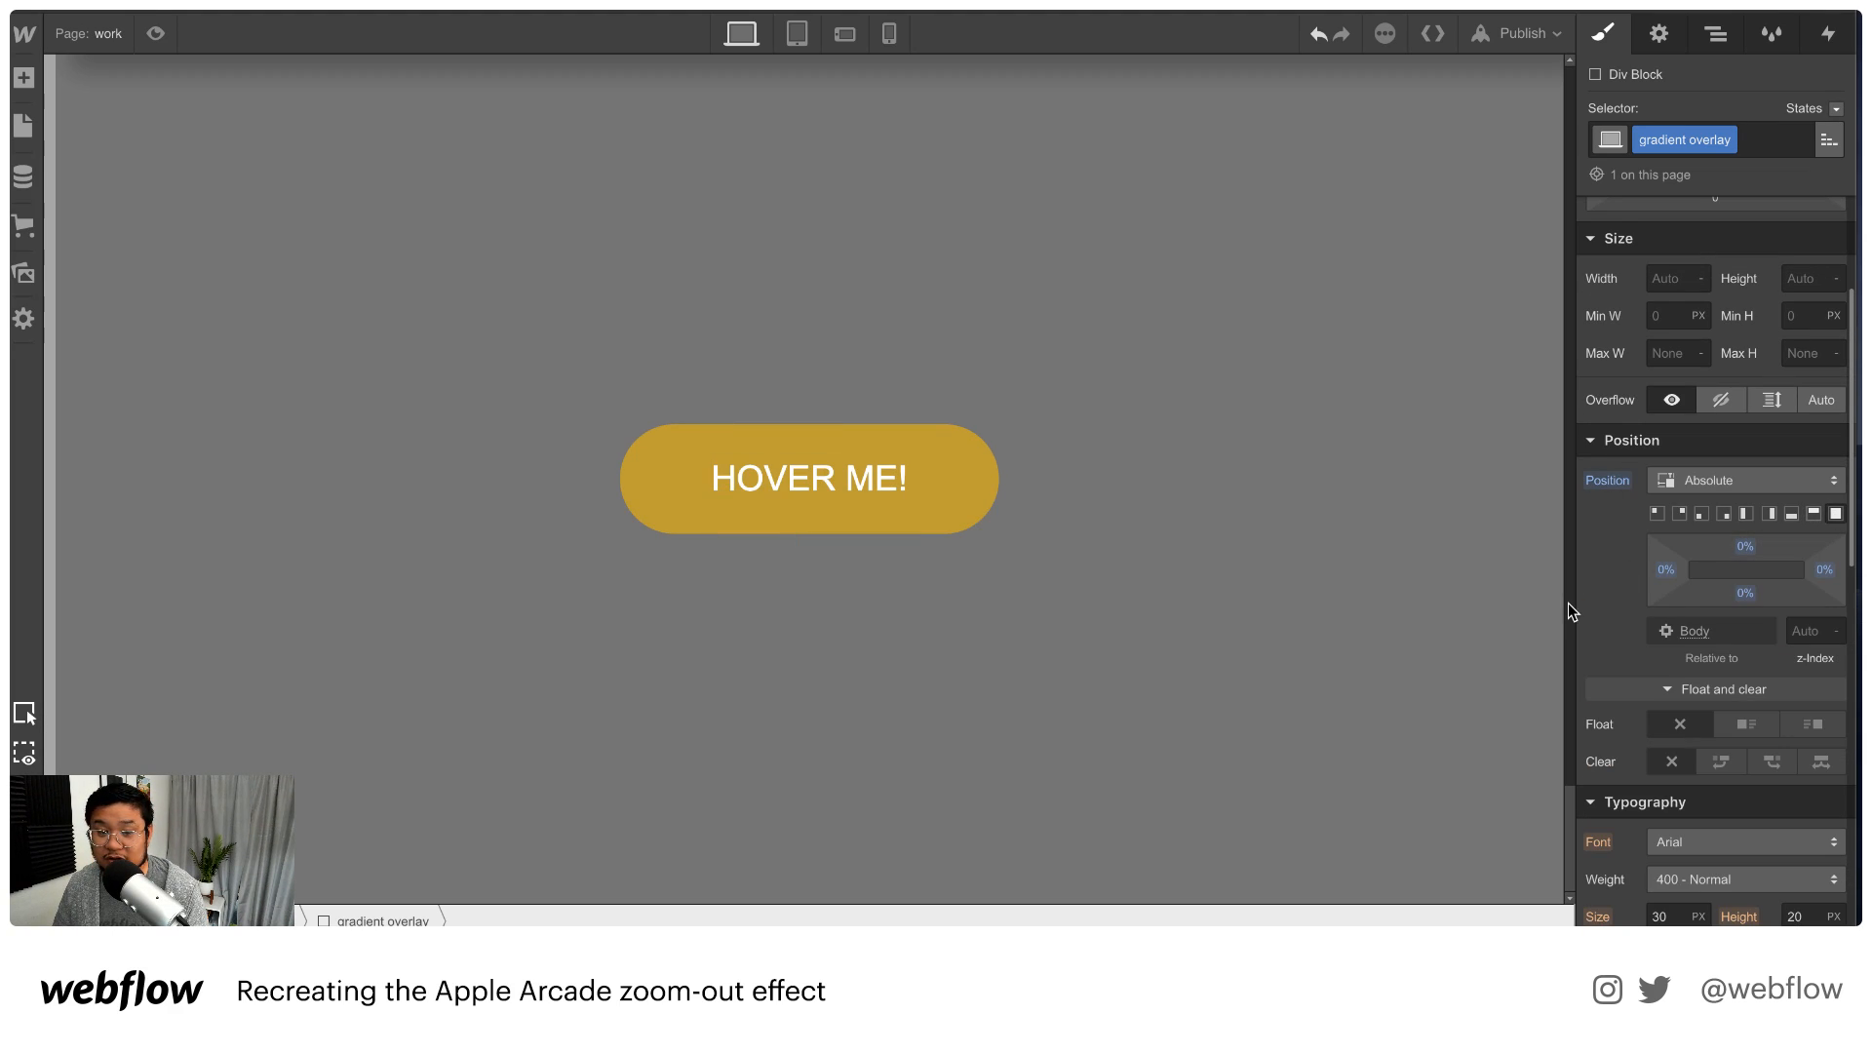
# Add a linear gradient background to the gradient overlay, keeping the default black-to-white stops
pyautogui.scroll(-7, 1747, 677)
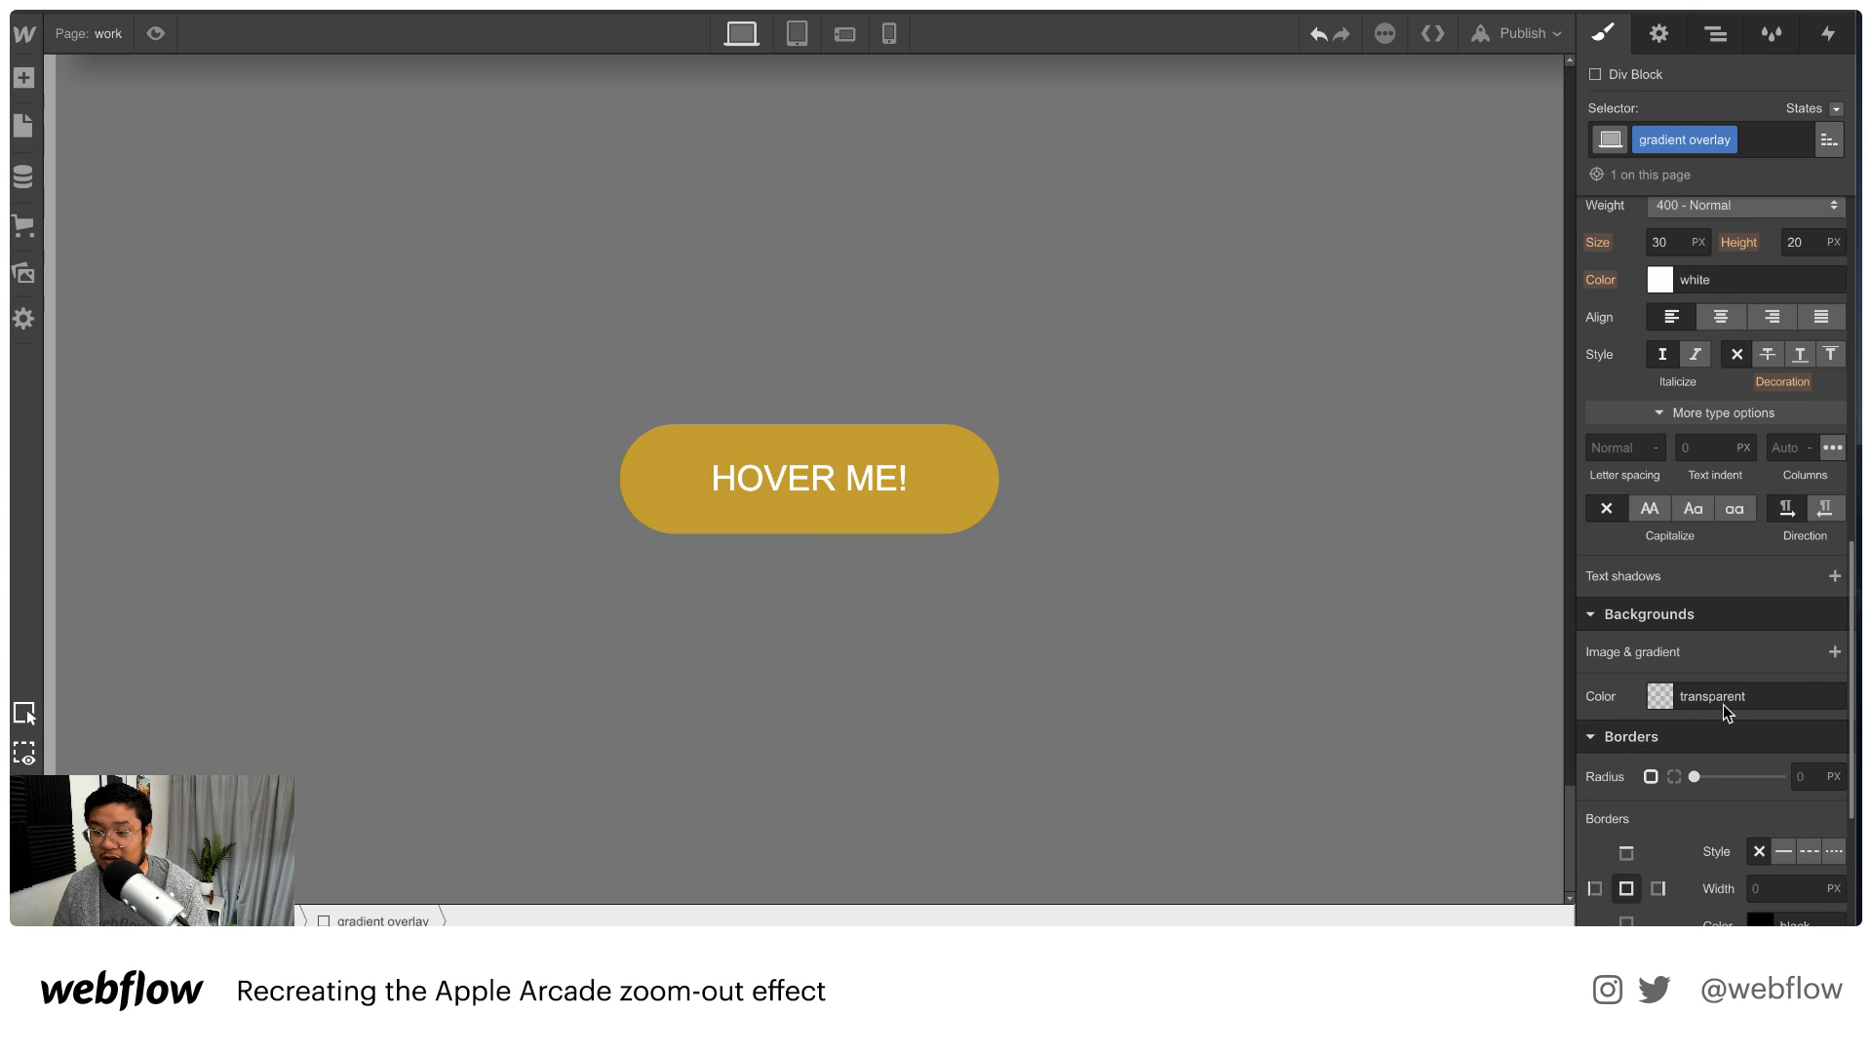
pyautogui.click(1831, 652)
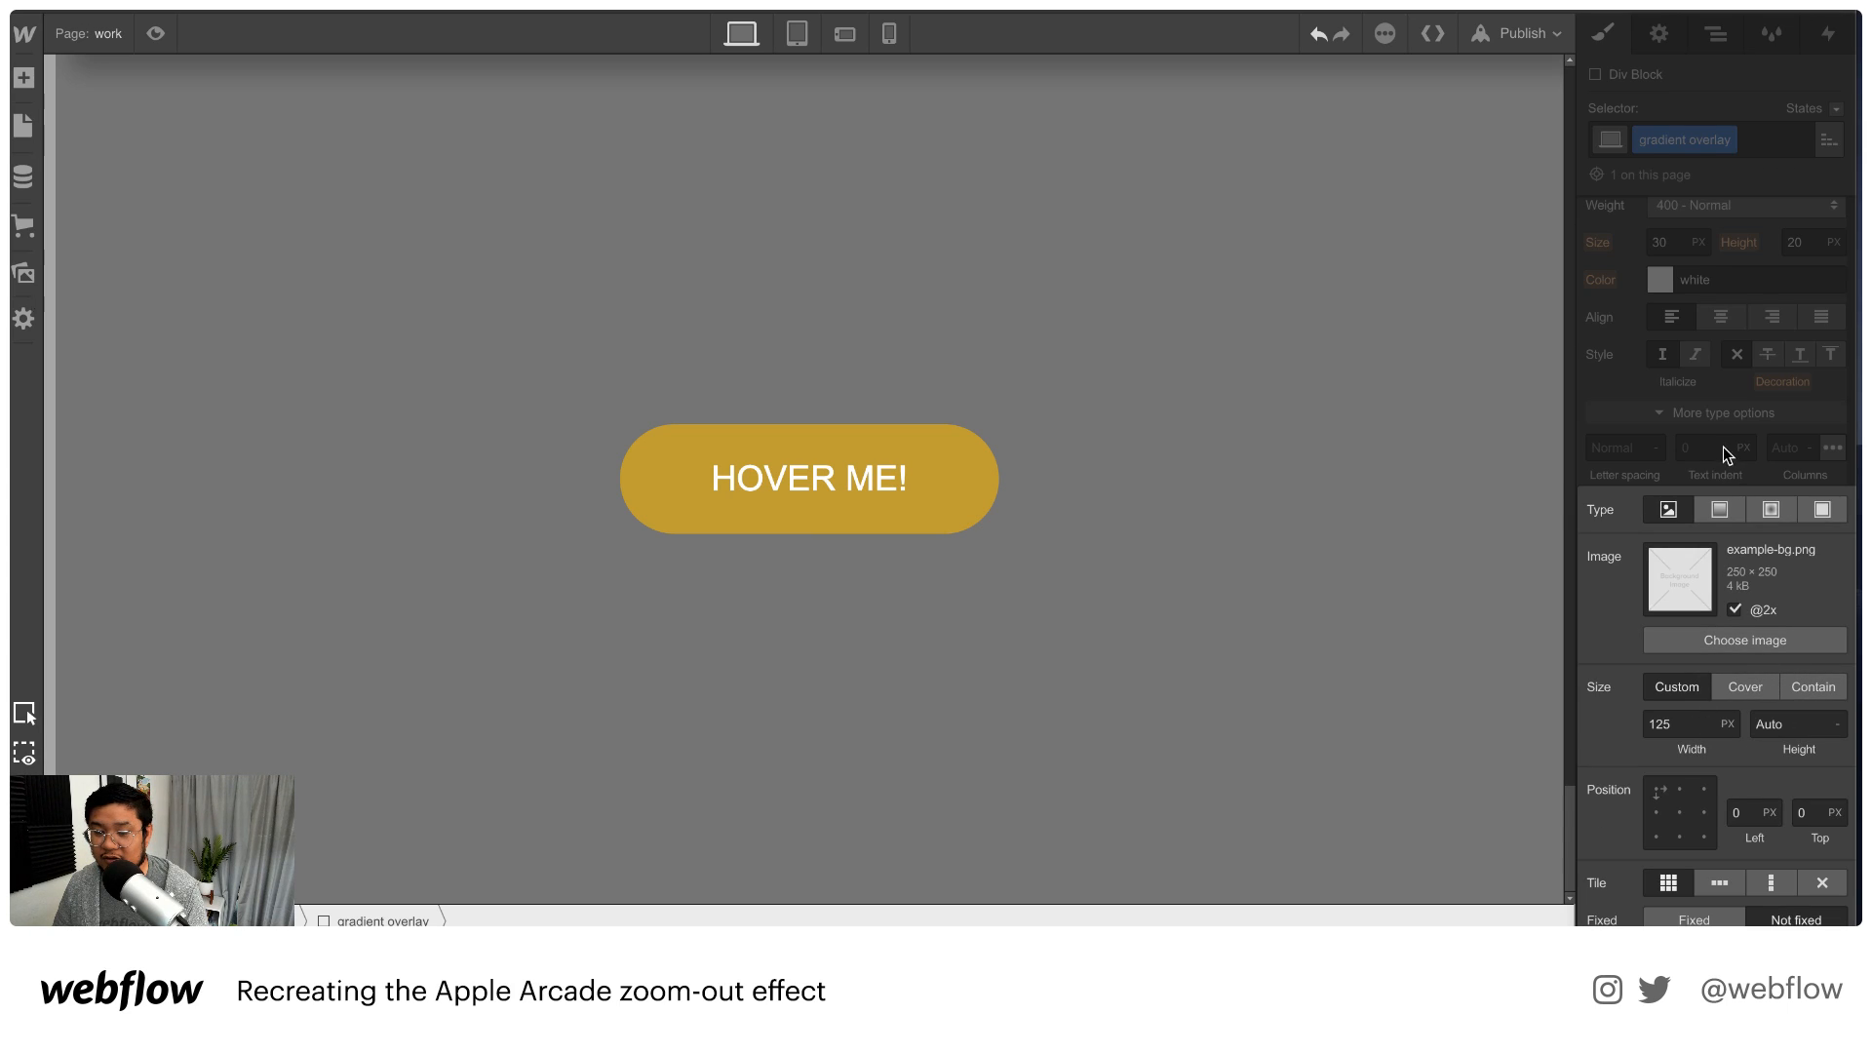
pyautogui.click(1720, 510)
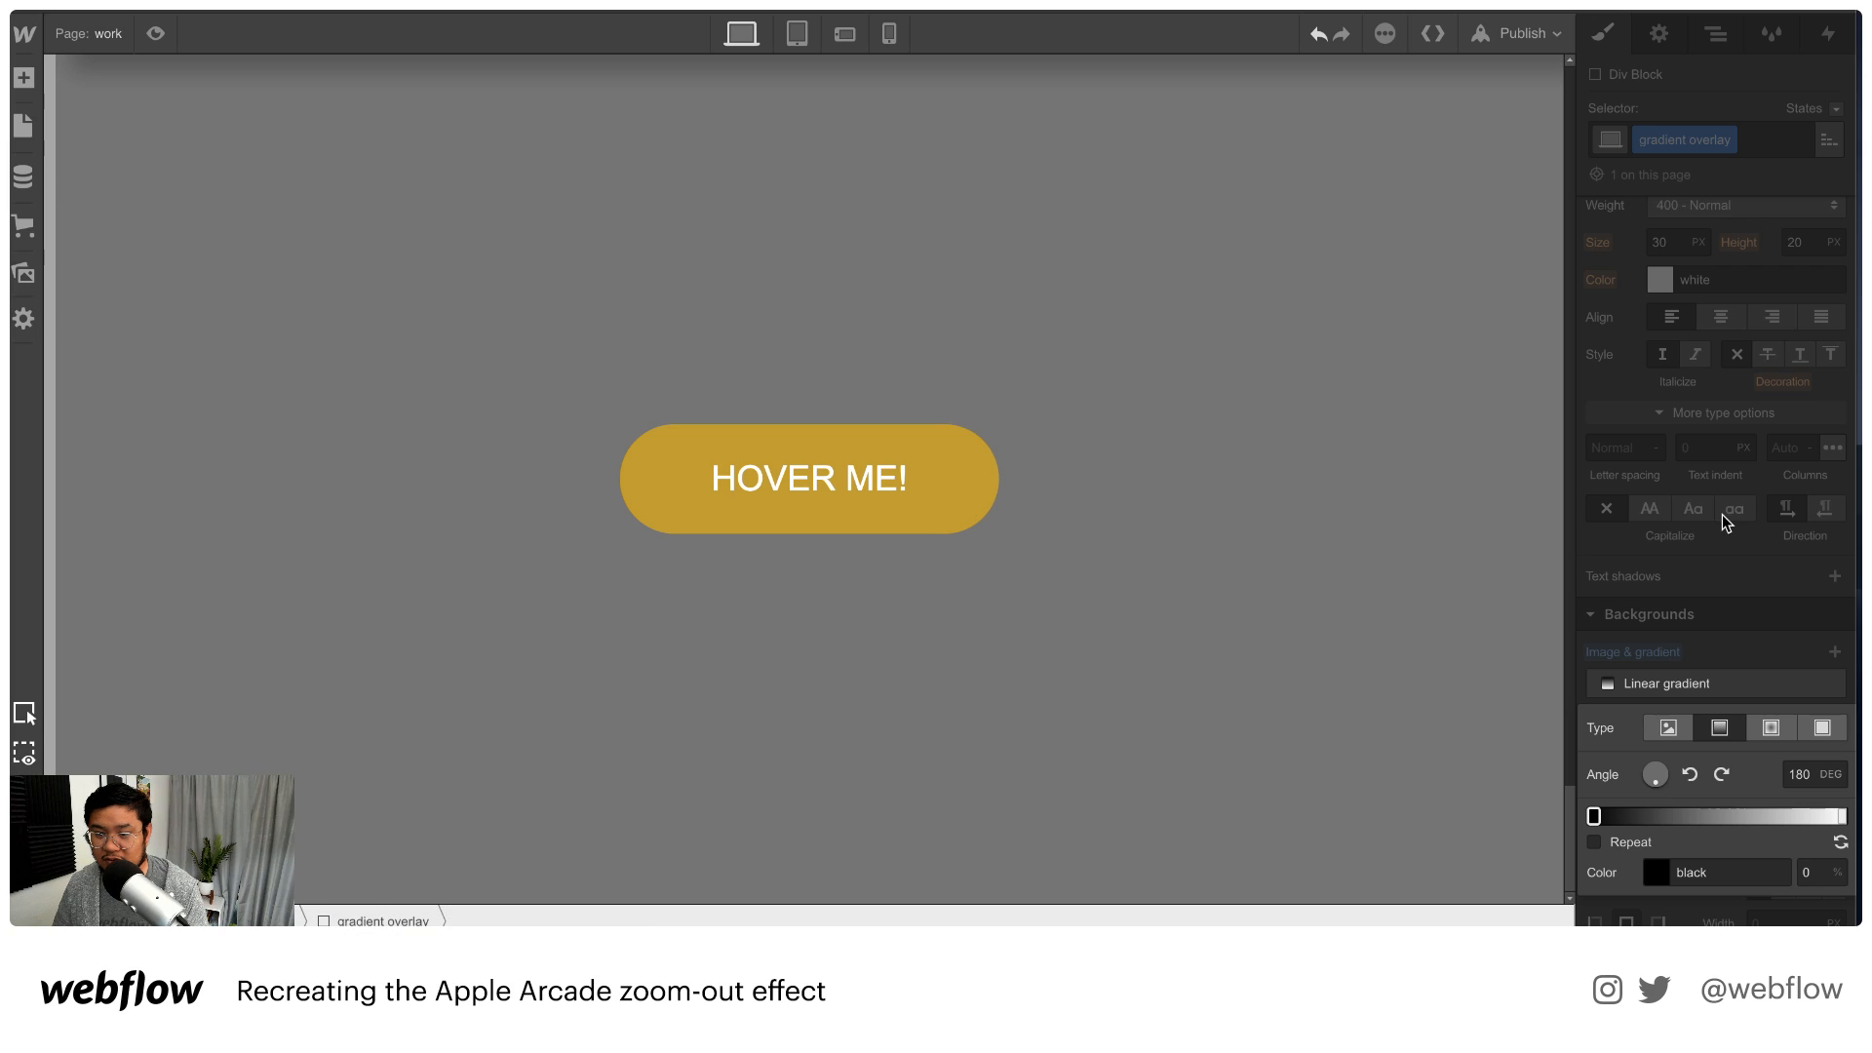
pyautogui.click(1762, 606)
# Set the gradient overlay's z-index to 2
pyautogui.scroll(5, 1775, 585)
pyautogui.click(1809, 359)
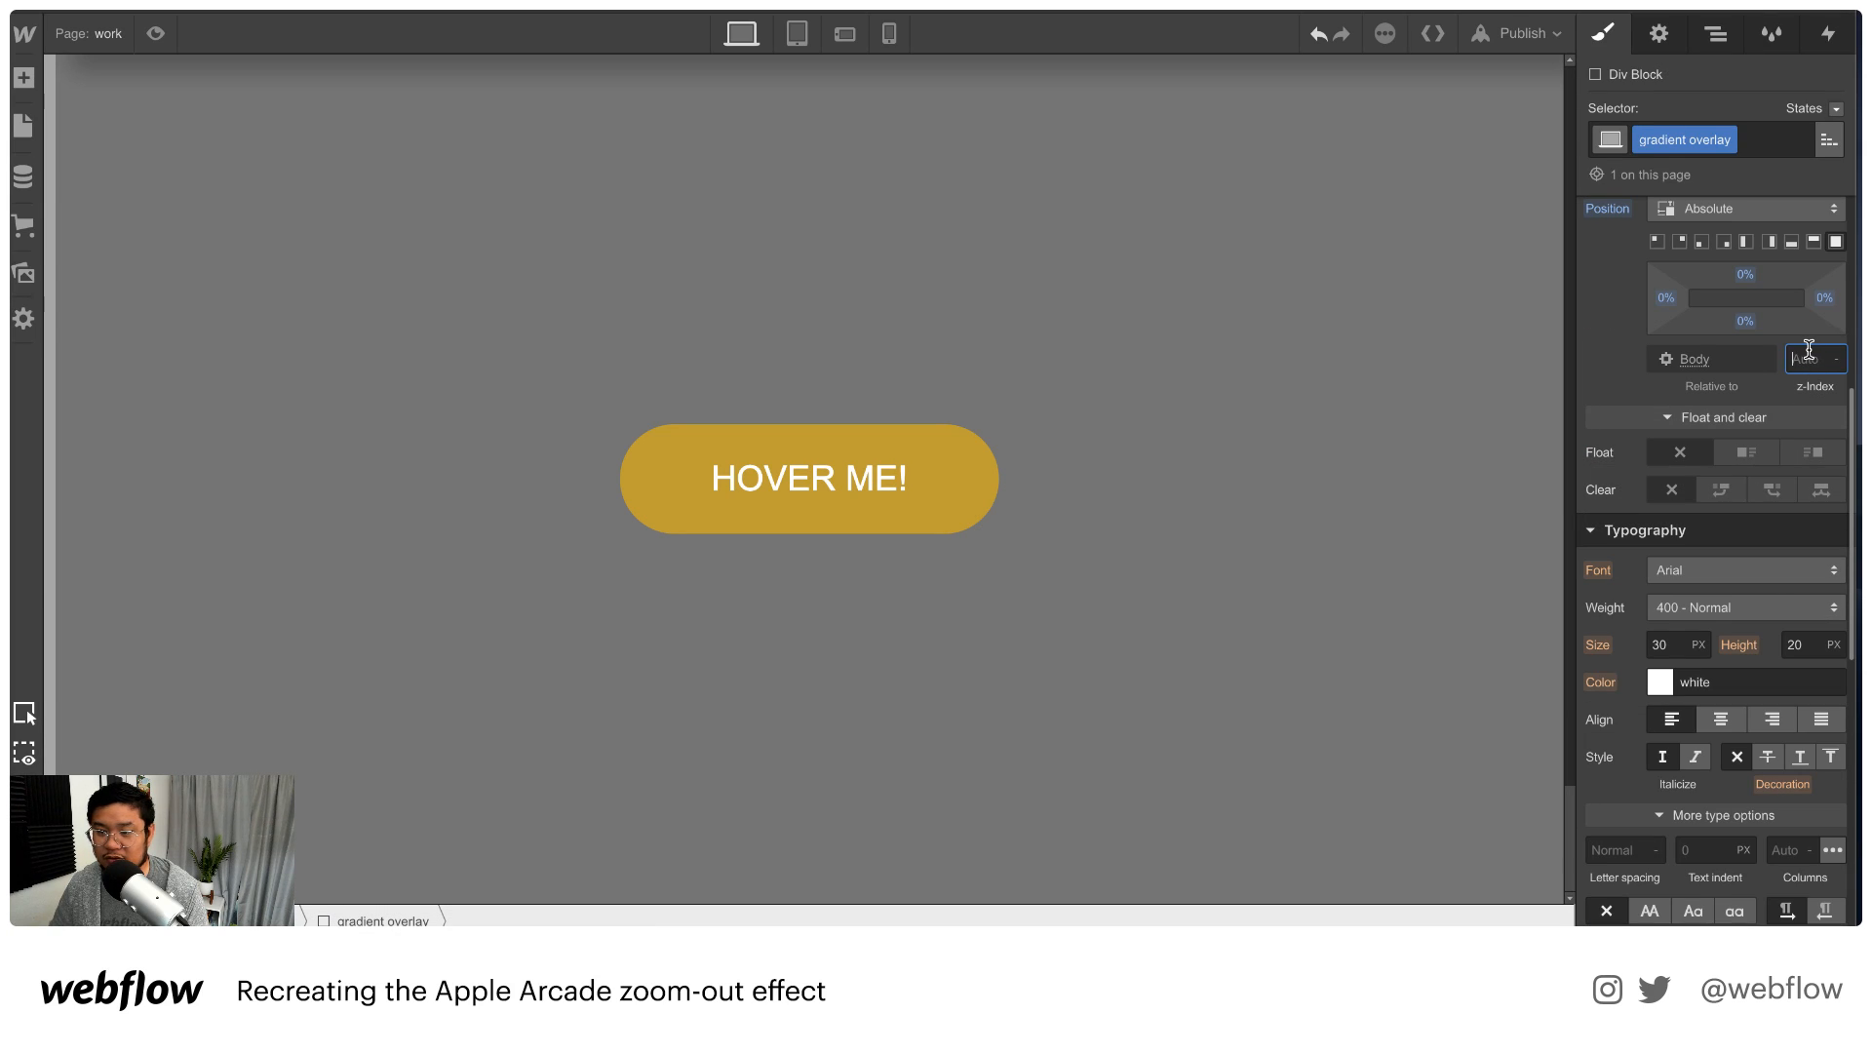
pyautogui.write('1')
pyautogui.press('Up')
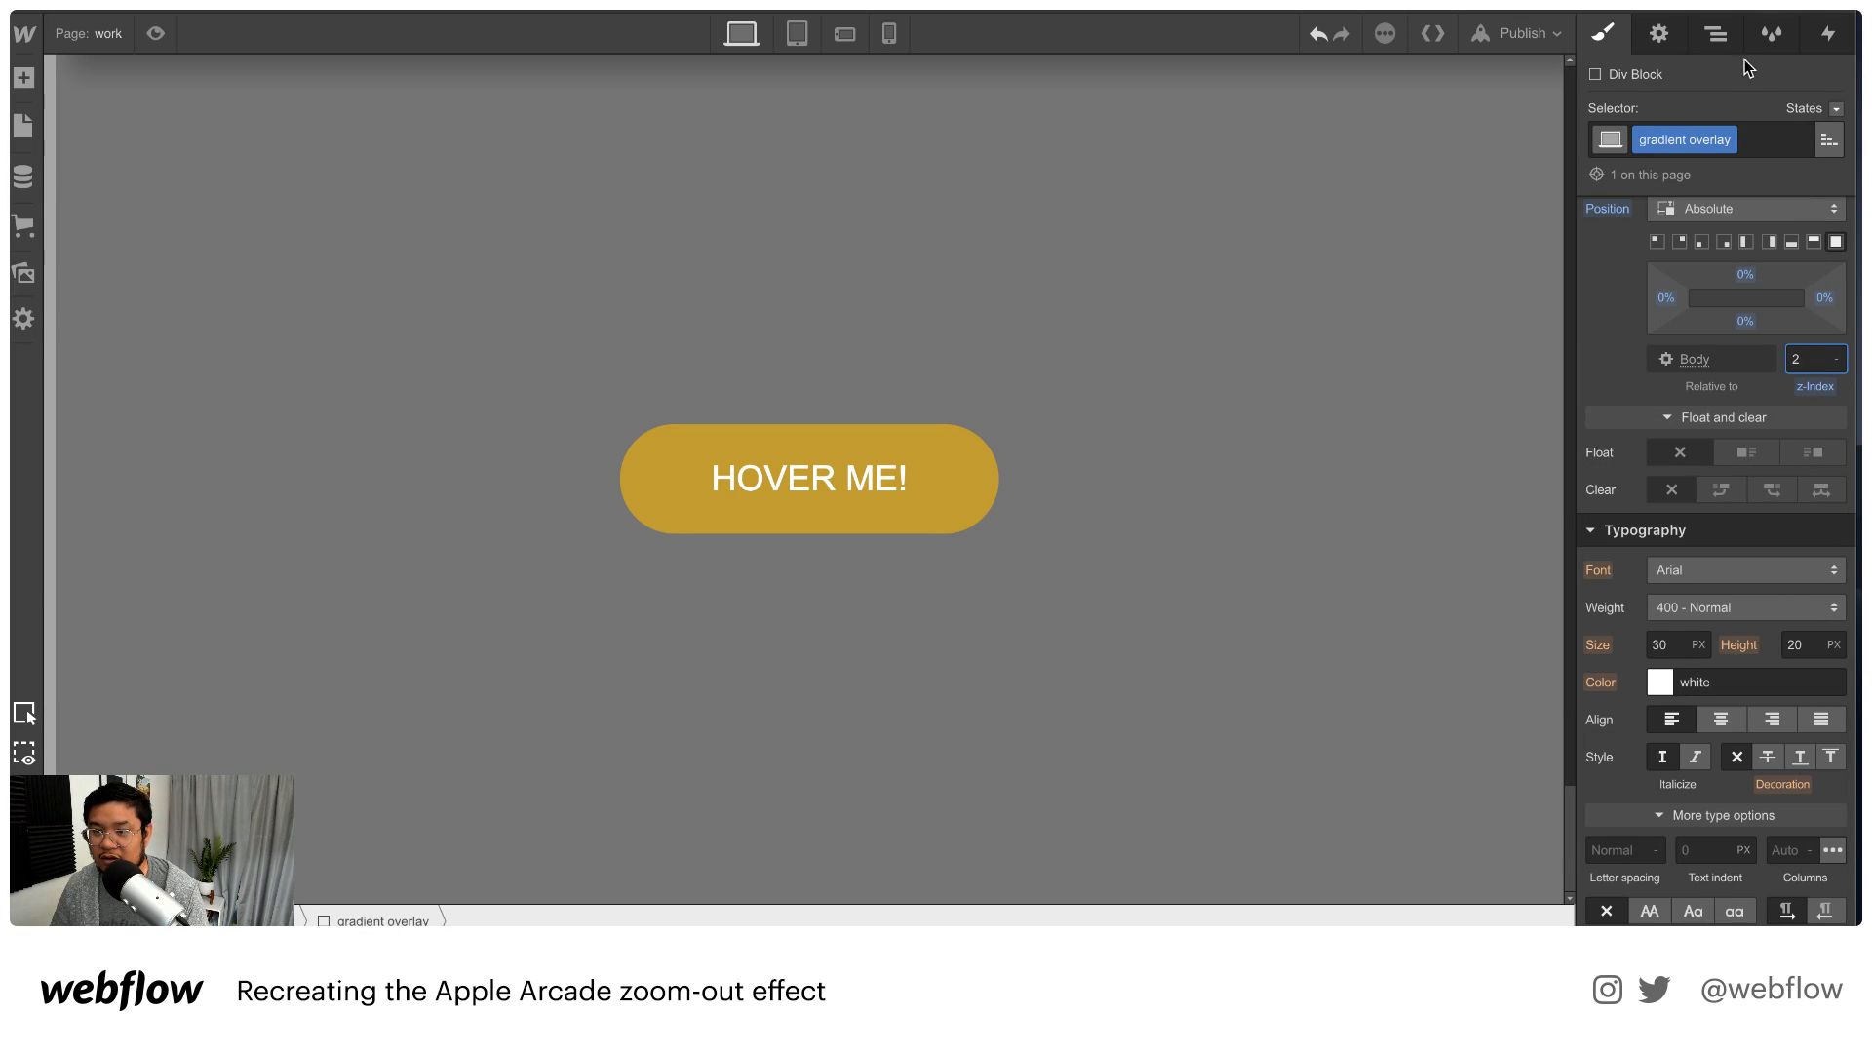
# Select the Button link block and set its position to relative so it contains the overlay
pyautogui.click(1716, 36)
pyautogui.click(1716, 334)
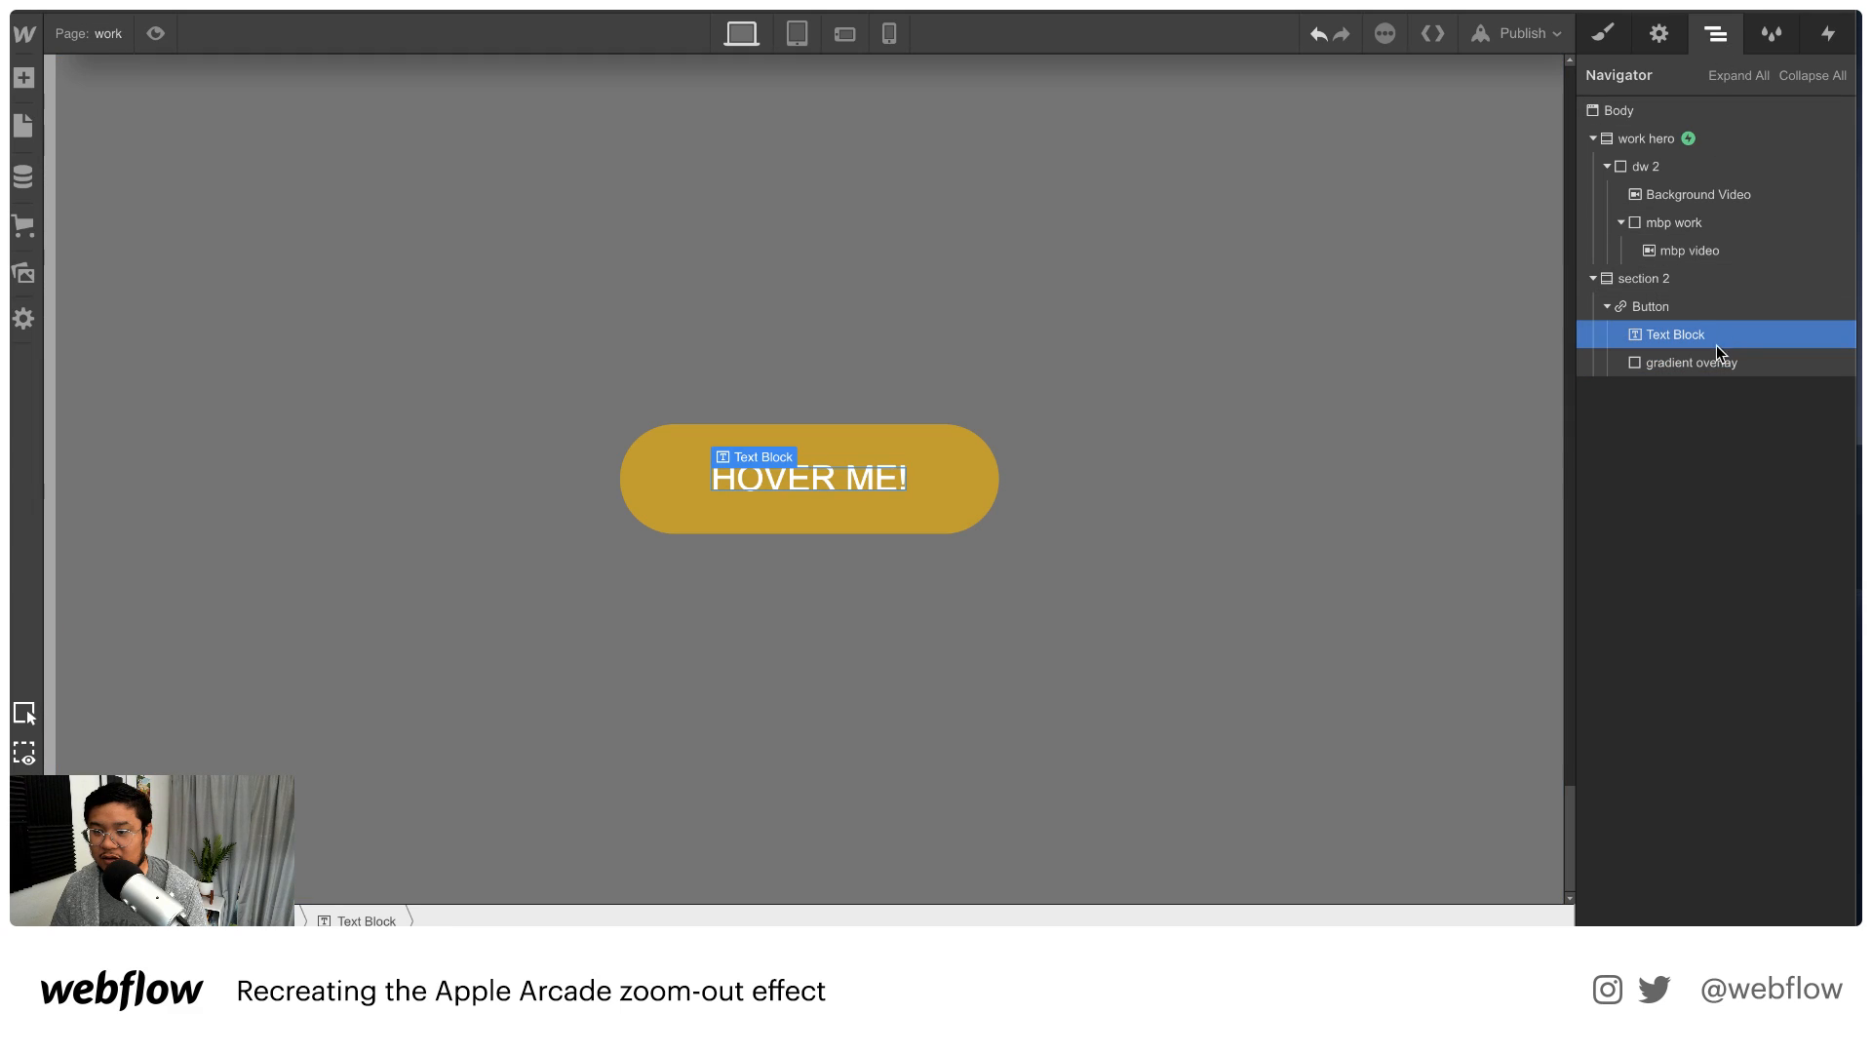
pyautogui.click(1651, 306)
pyautogui.click(1603, 33)
pyautogui.scroll(-4, 1746, 752)
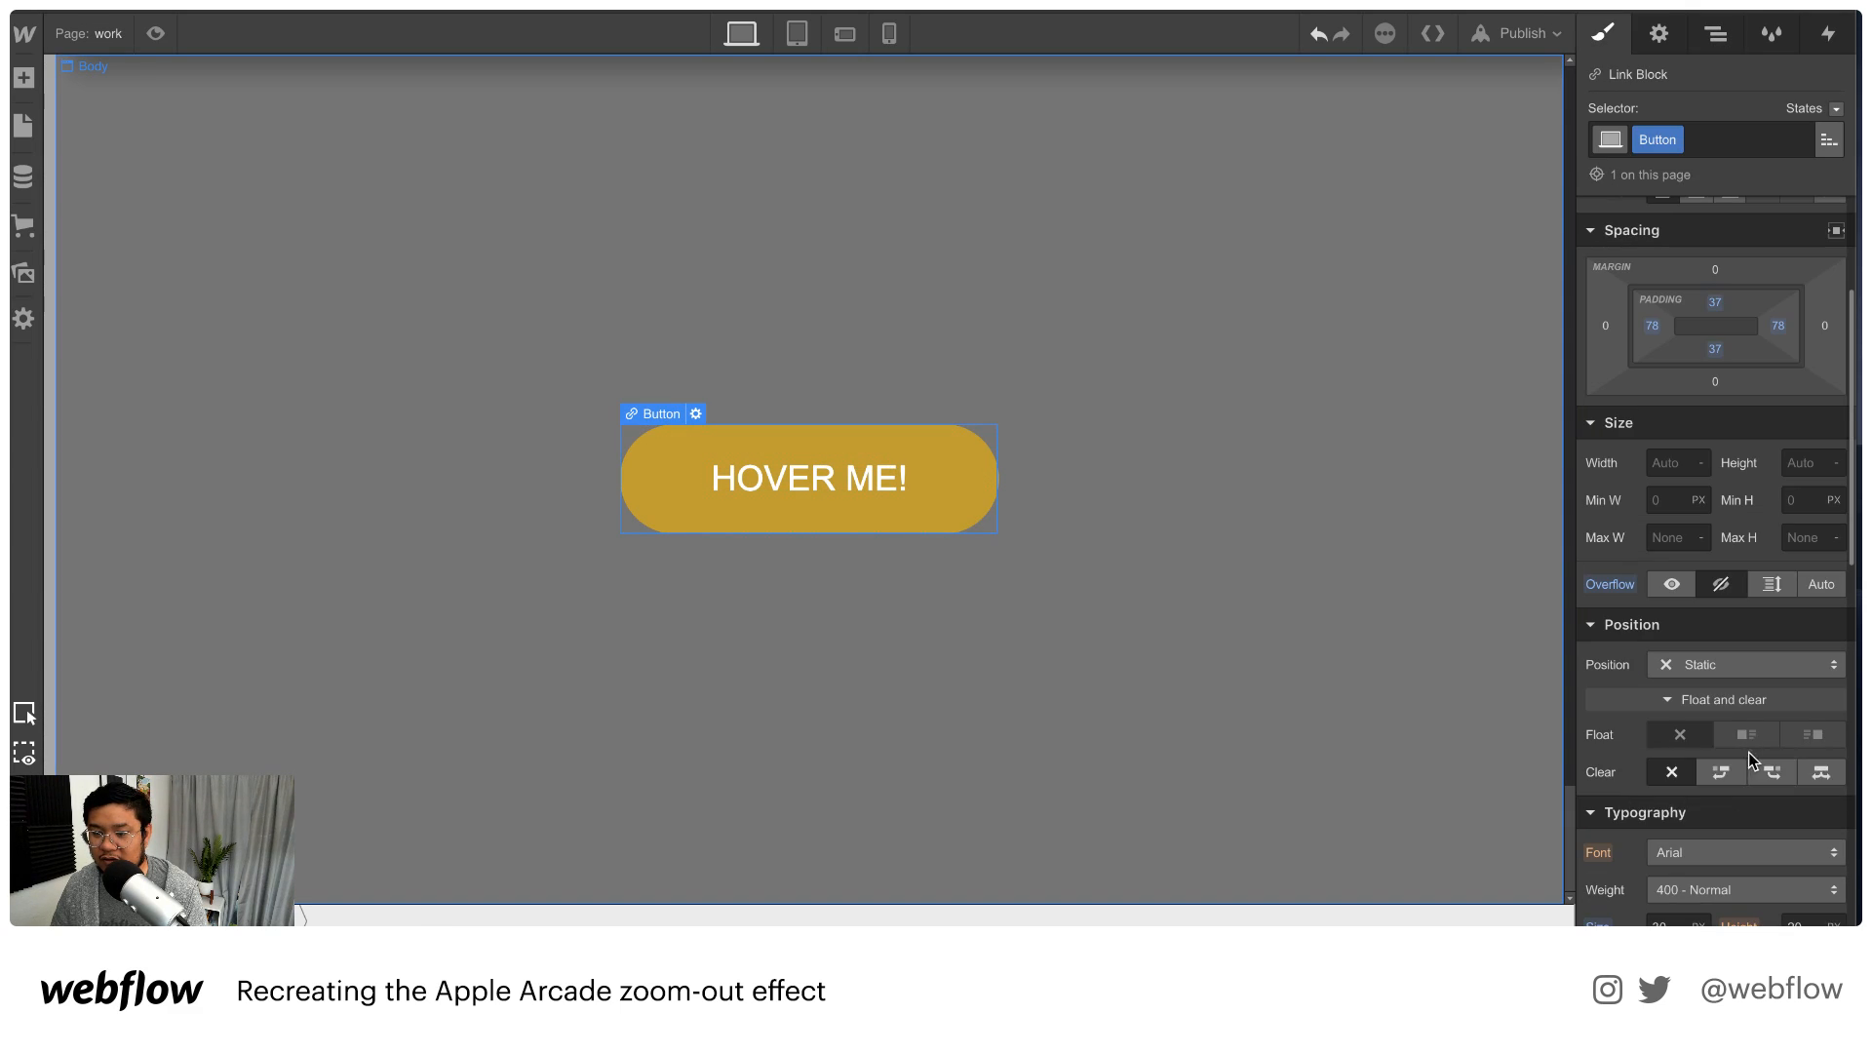
pyautogui.click(1711, 671)
pyautogui.click(1721, 694)
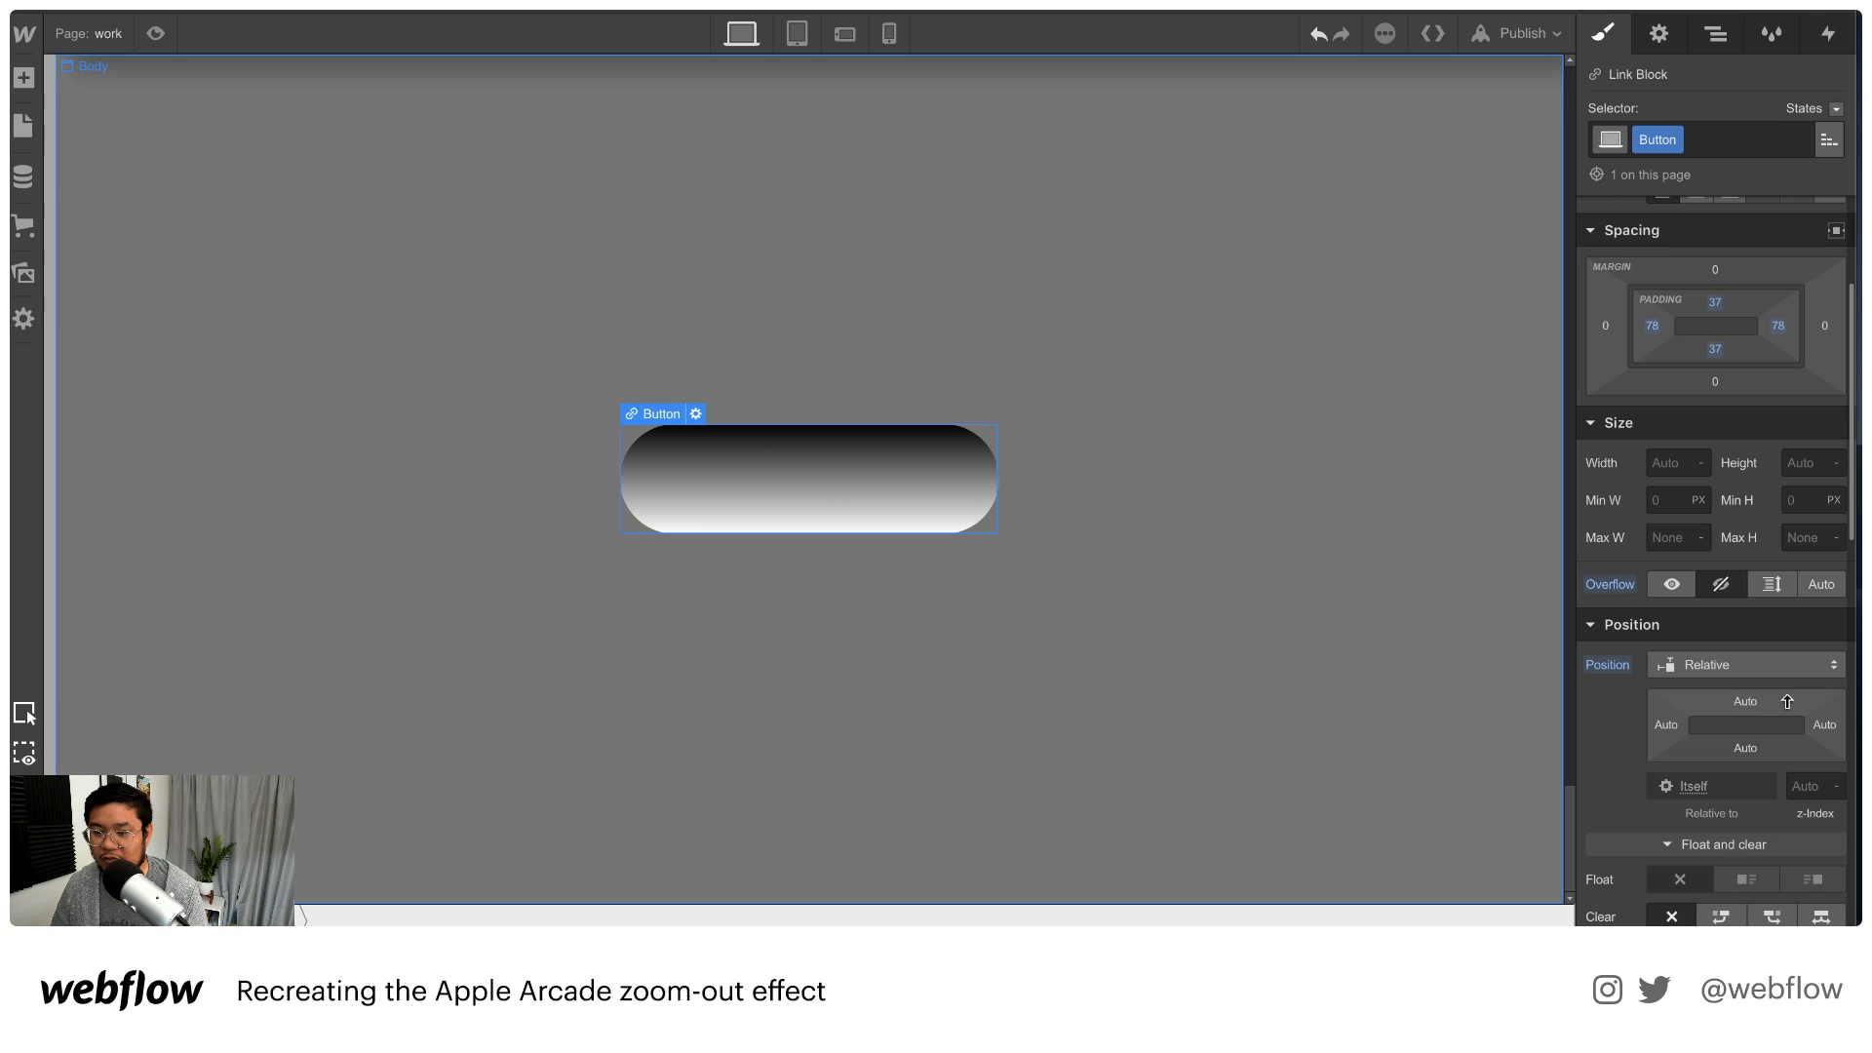
# Reset the gradient overlay's z-index to Auto
pyautogui.click(791, 462)
pyautogui.click(1811, 624)
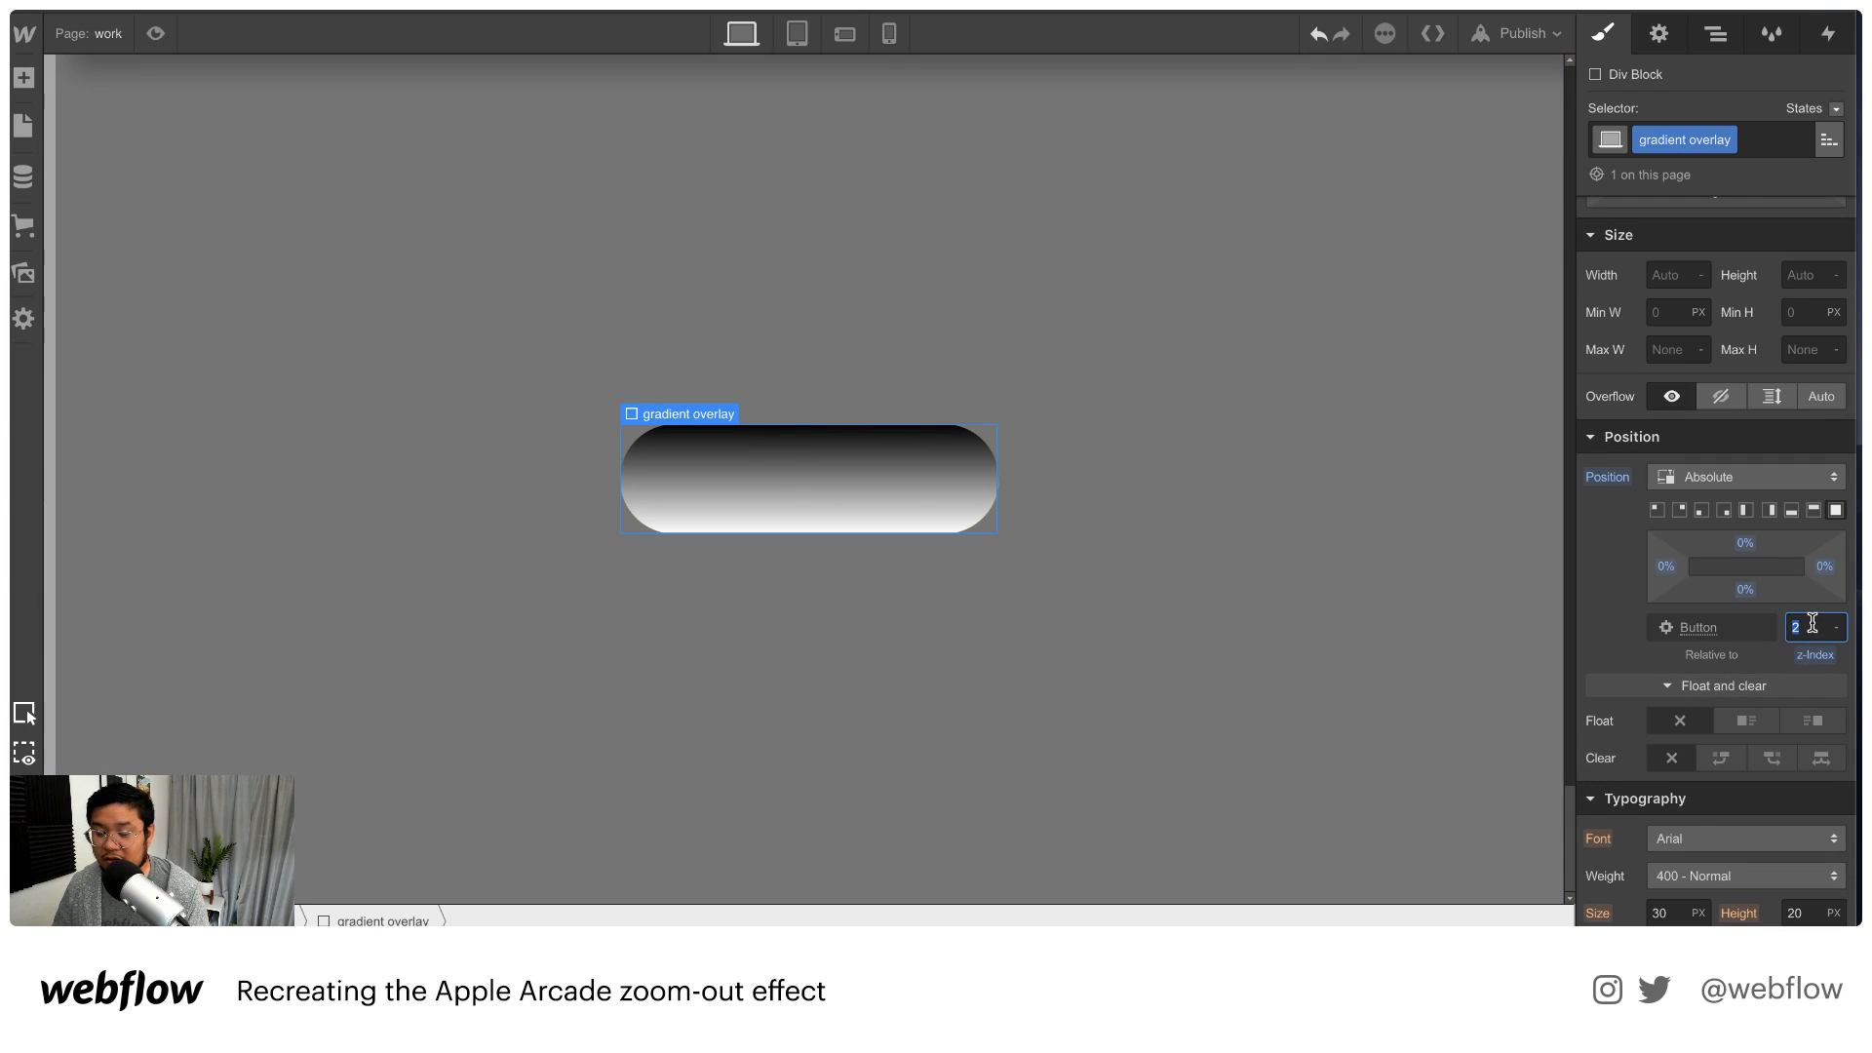
pyautogui.keyDown('alt'); pyautogui.click(1819, 655); pyautogui.keyUp('alt')
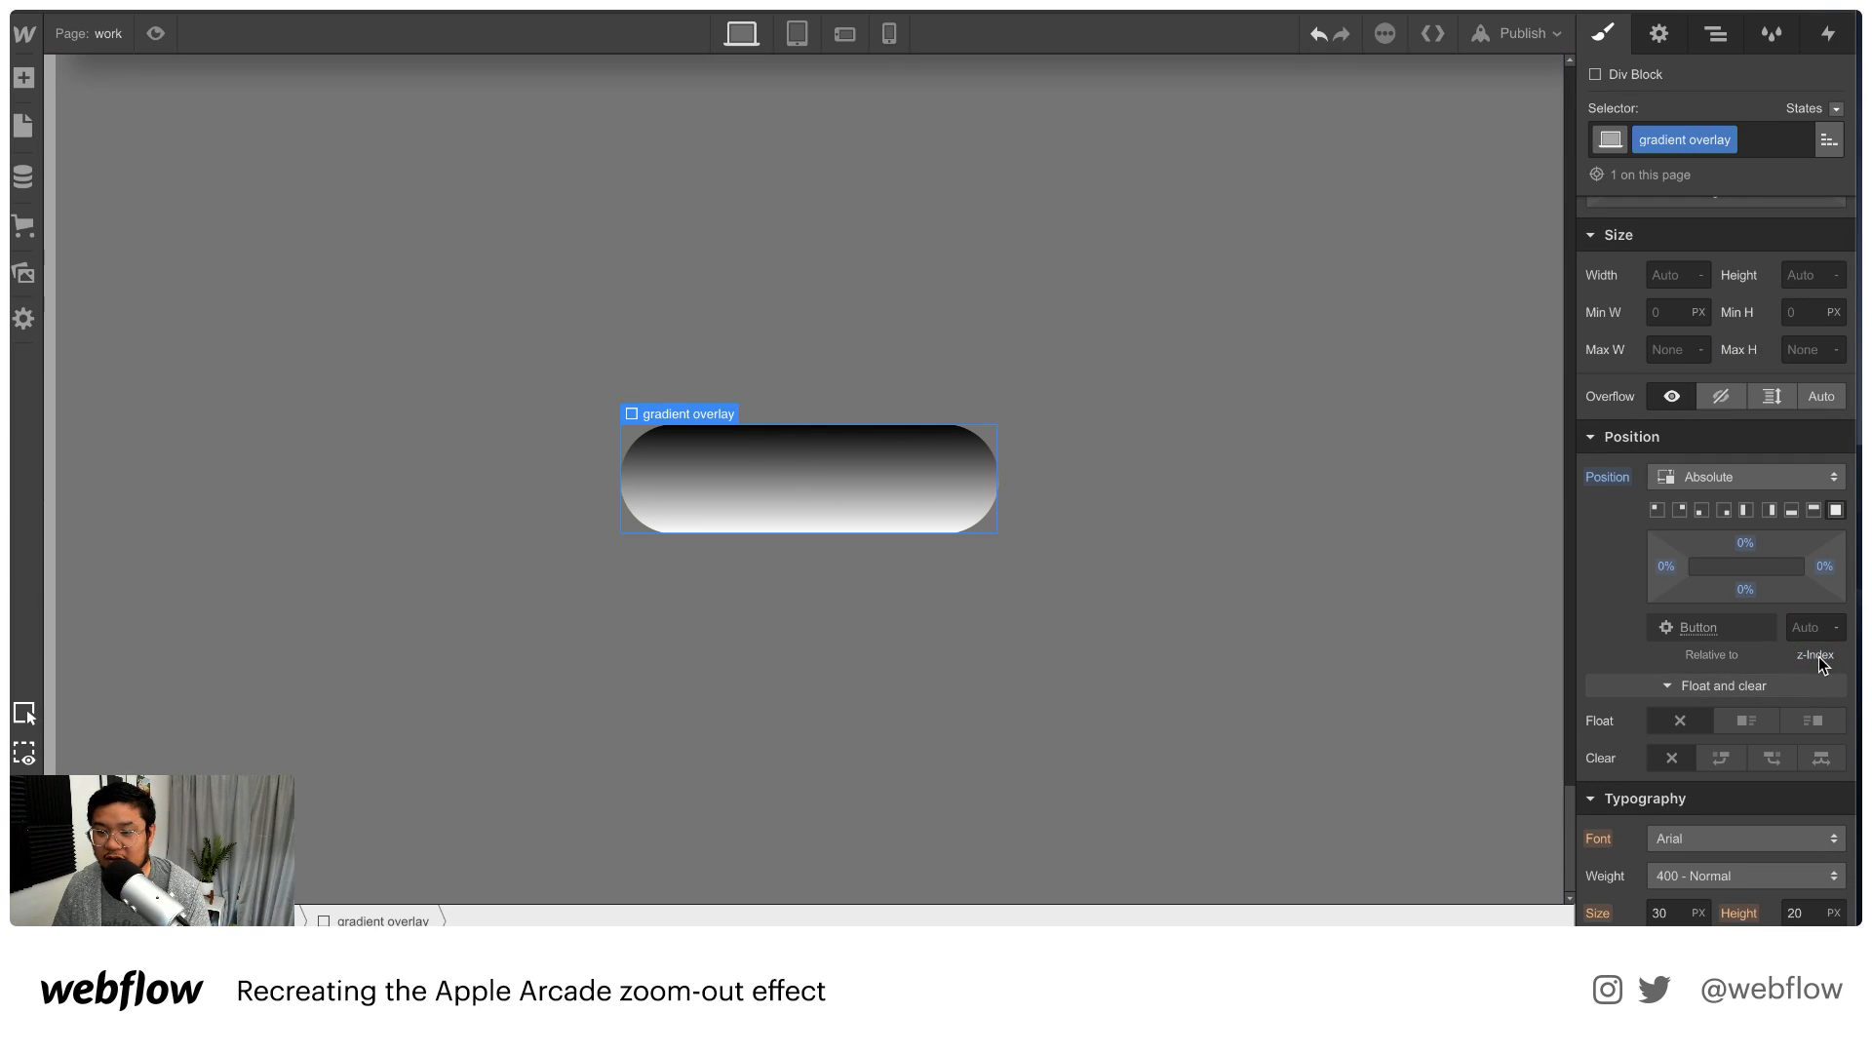
# Give the HOVER ME! text block a relative position and a z-index of 1
pyautogui.click(1715, 33)
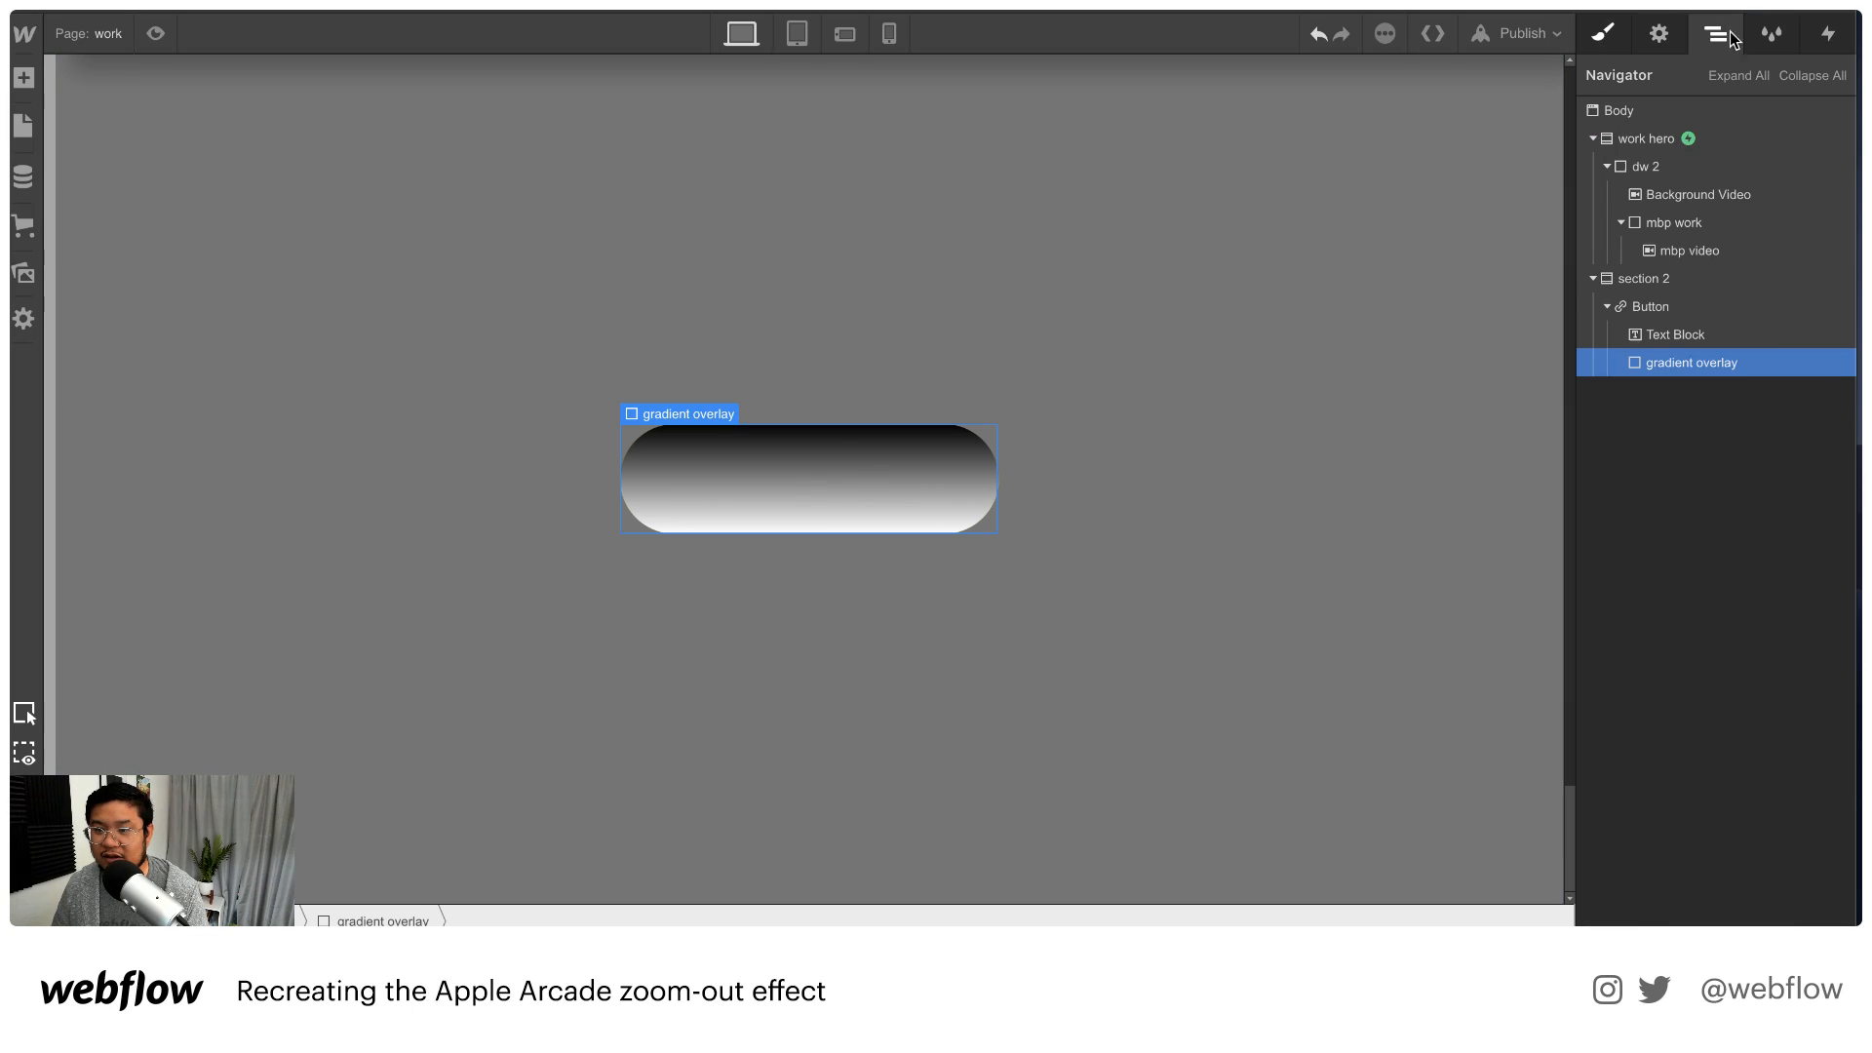
pyautogui.click(1674, 335)
pyautogui.click(1602, 34)
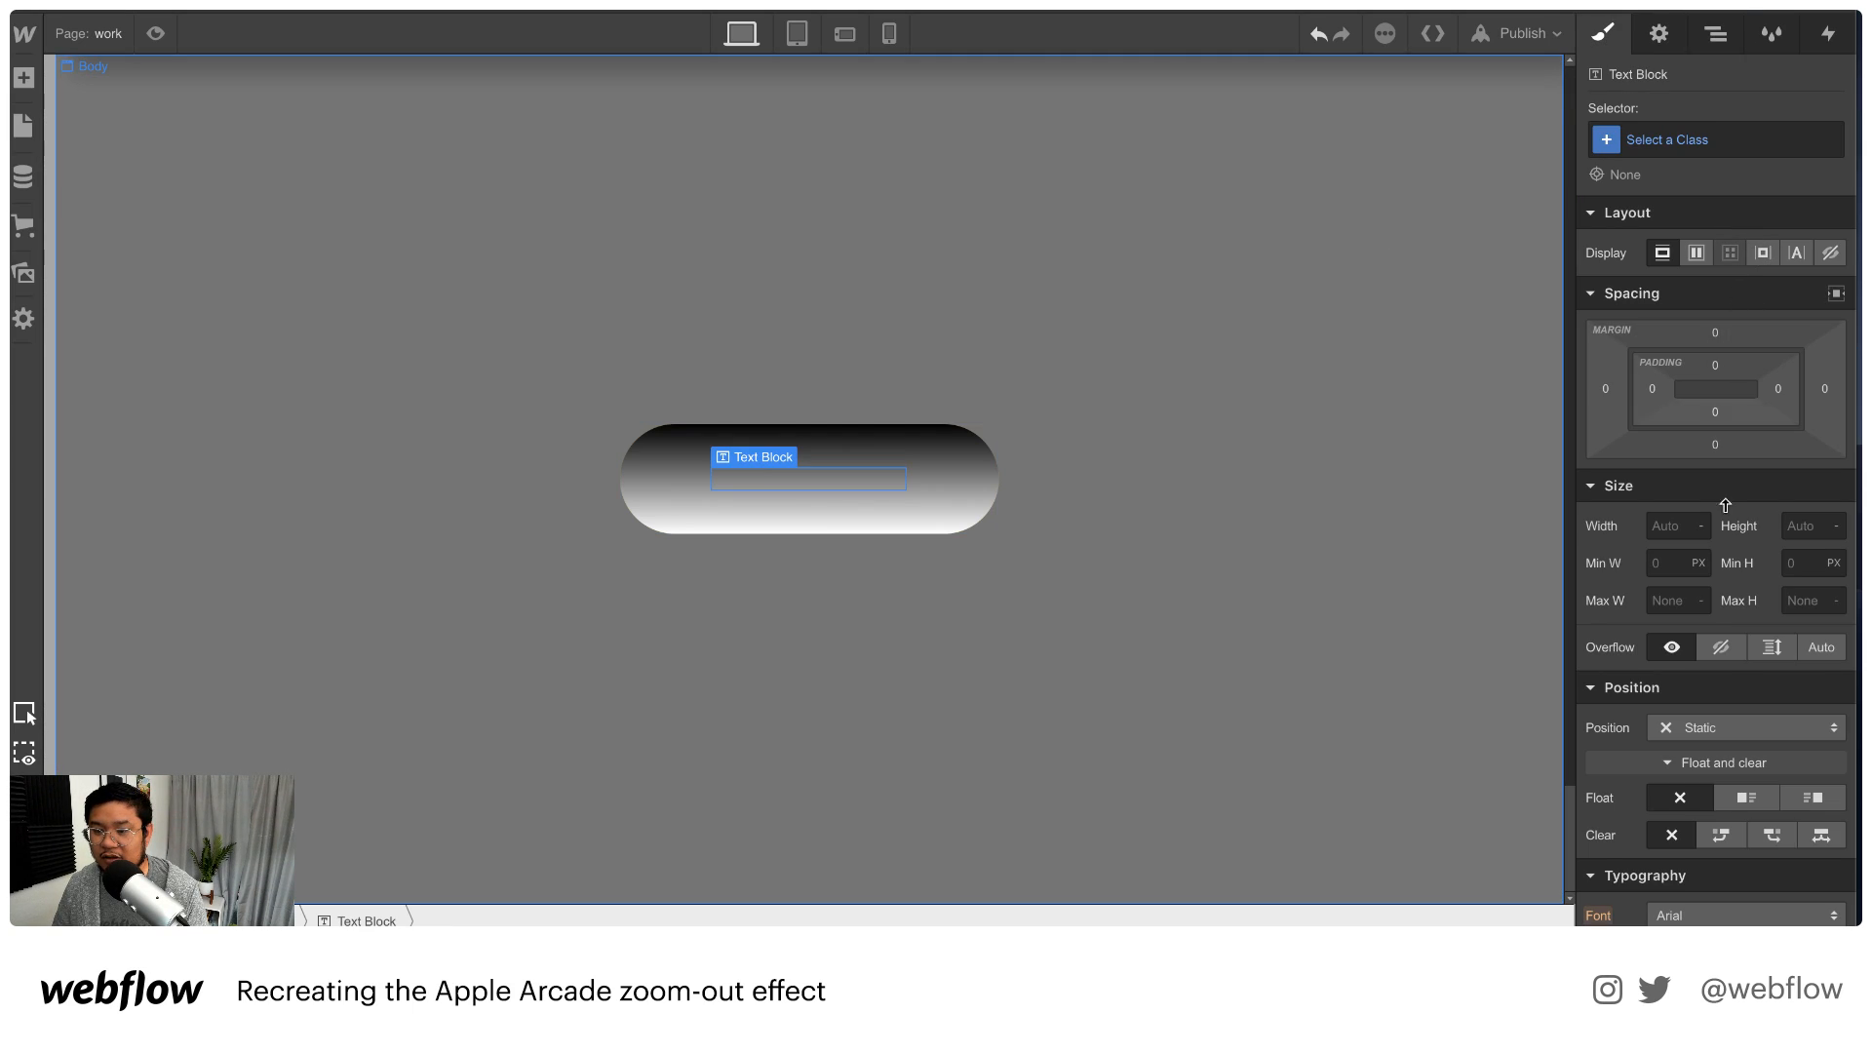
pyautogui.scroll(-1, 1723, 507)
pyautogui.click(1725, 698)
pyautogui.click(1727, 725)
pyautogui.click(1813, 818)
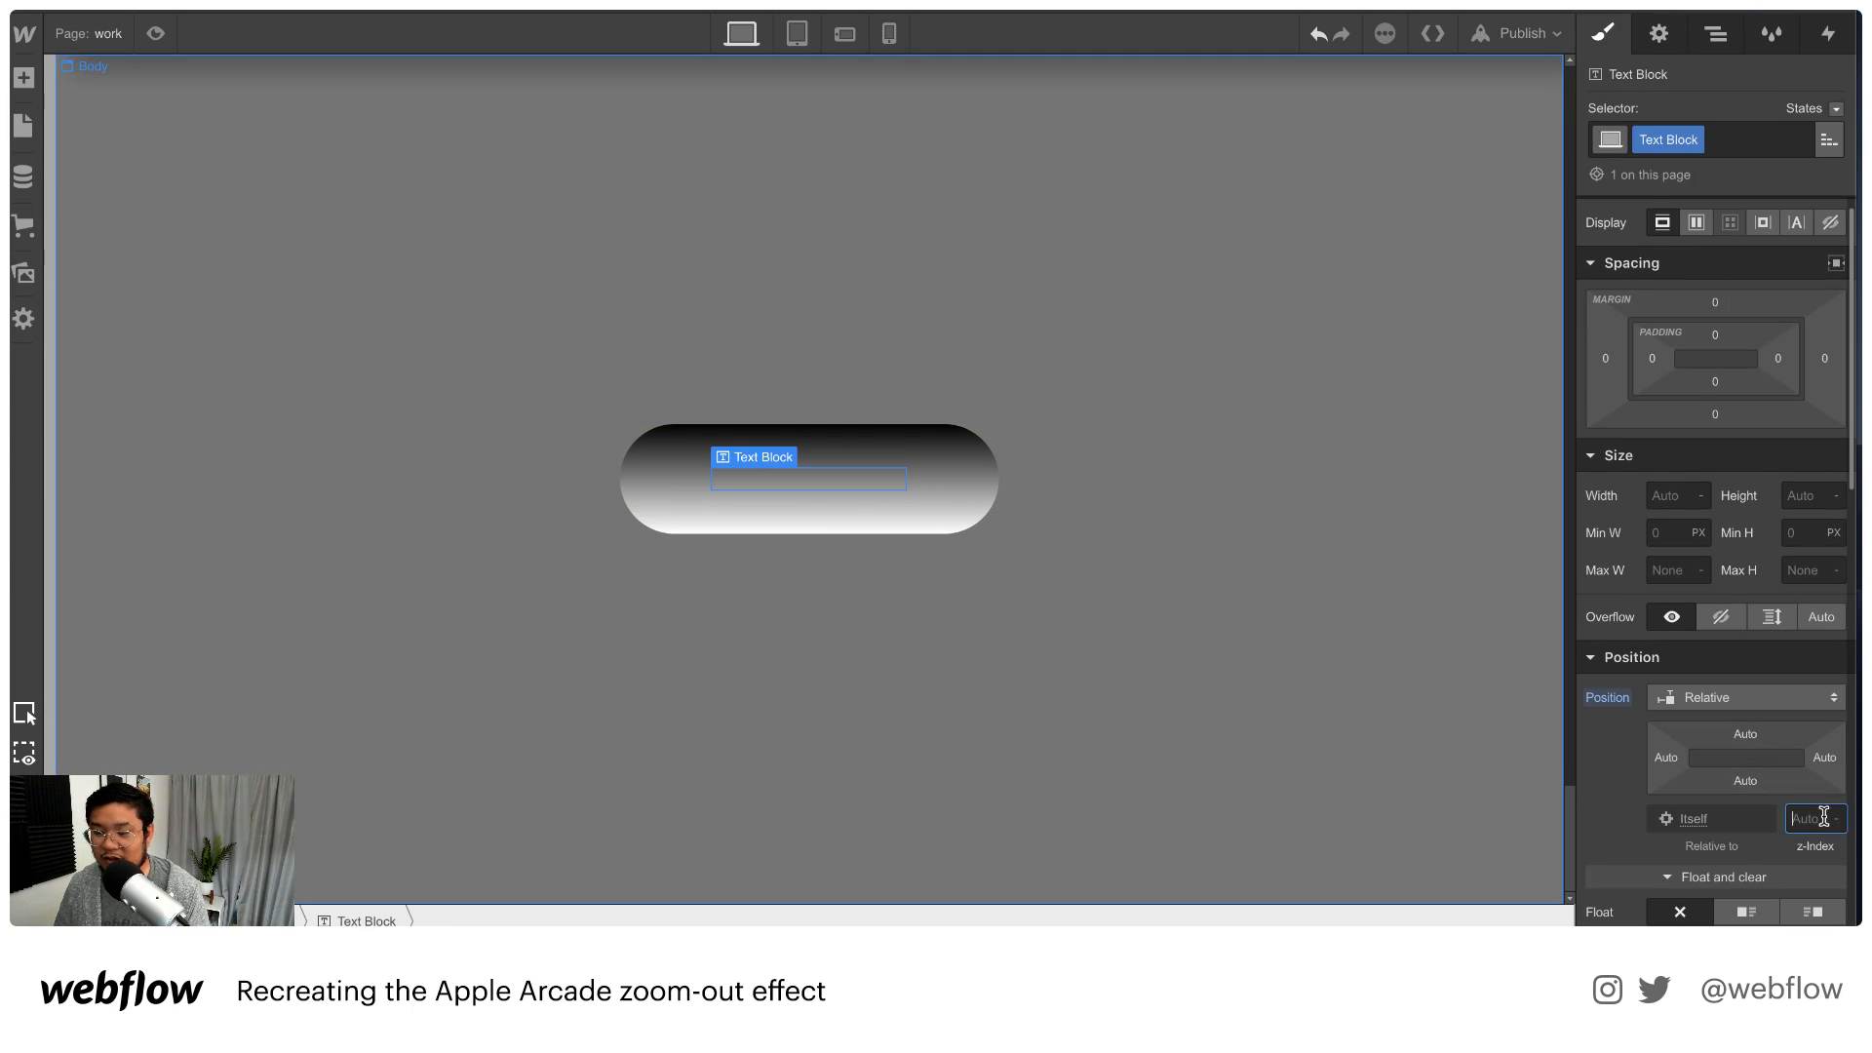
pyautogui.write('1')
# Lower the opacity of the black start stop in the gradient overlay's linear gradient to 52%
pyautogui.click(969, 468)
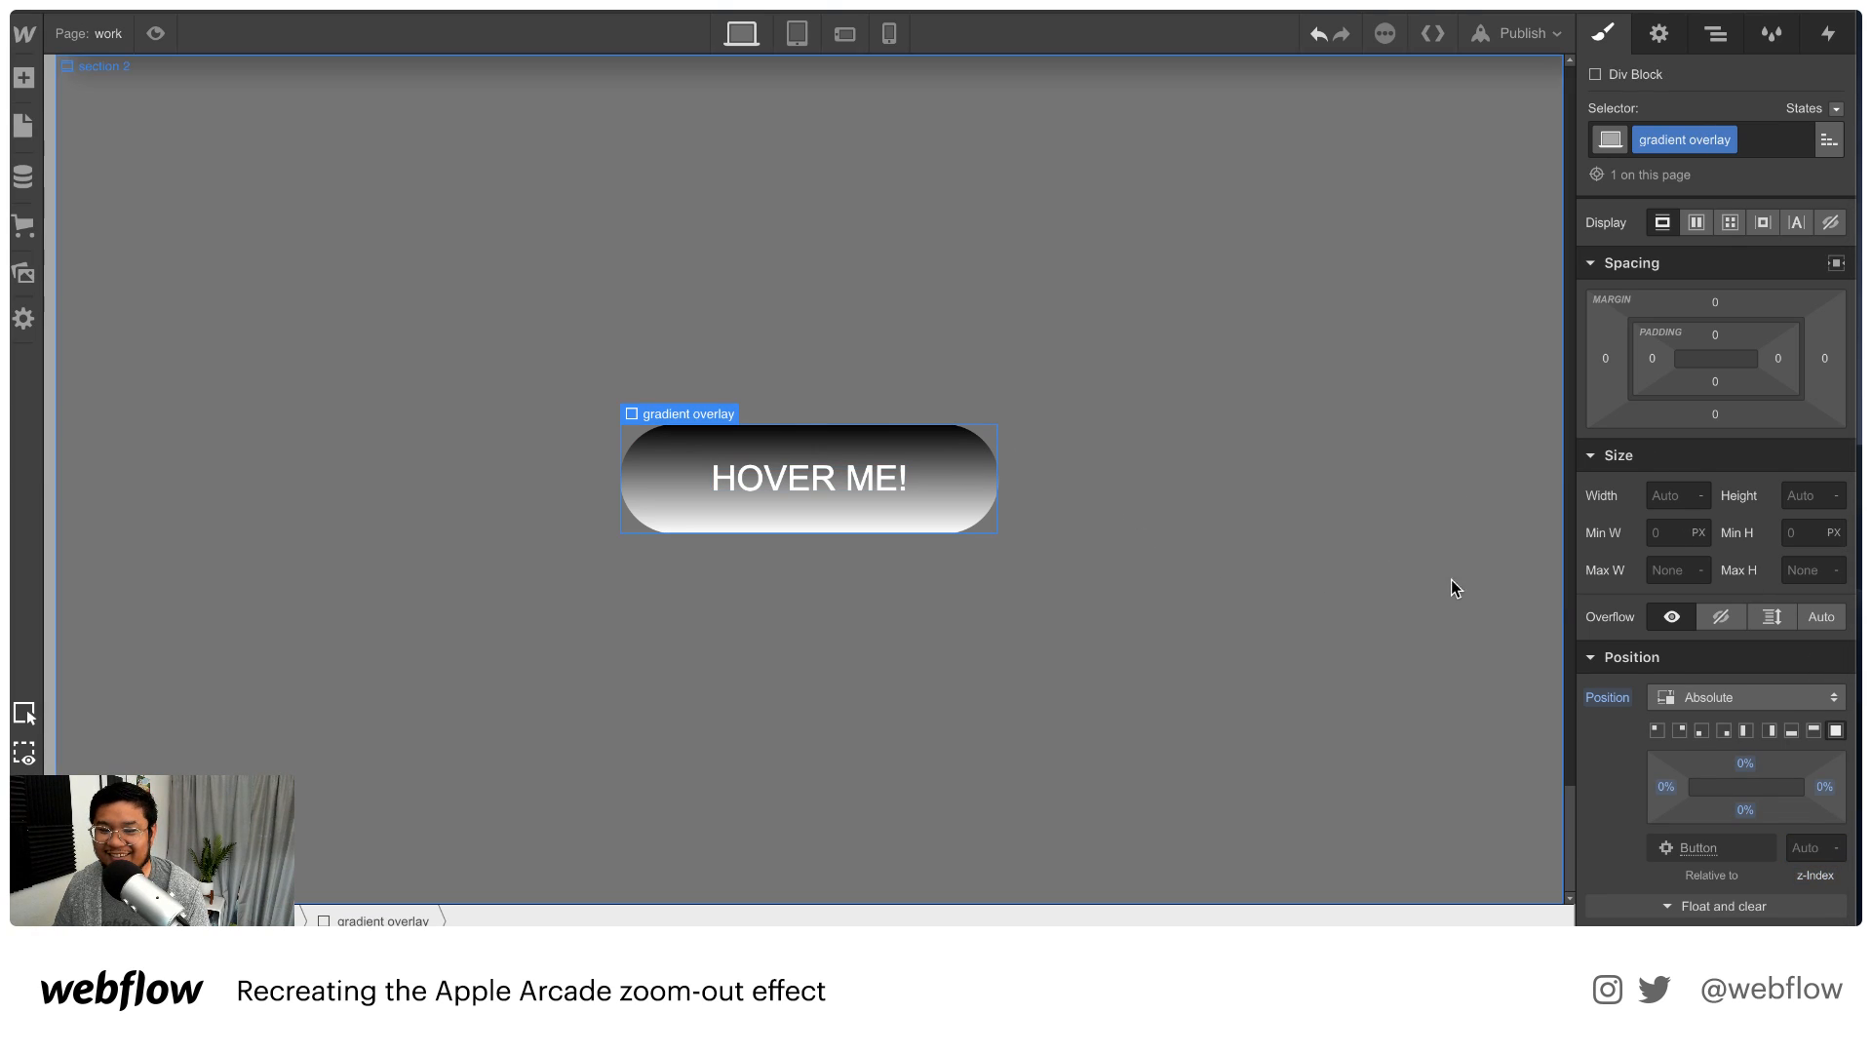
pyautogui.scroll(-5, 1710, 583)
pyautogui.scroll(-5, 1724, 618)
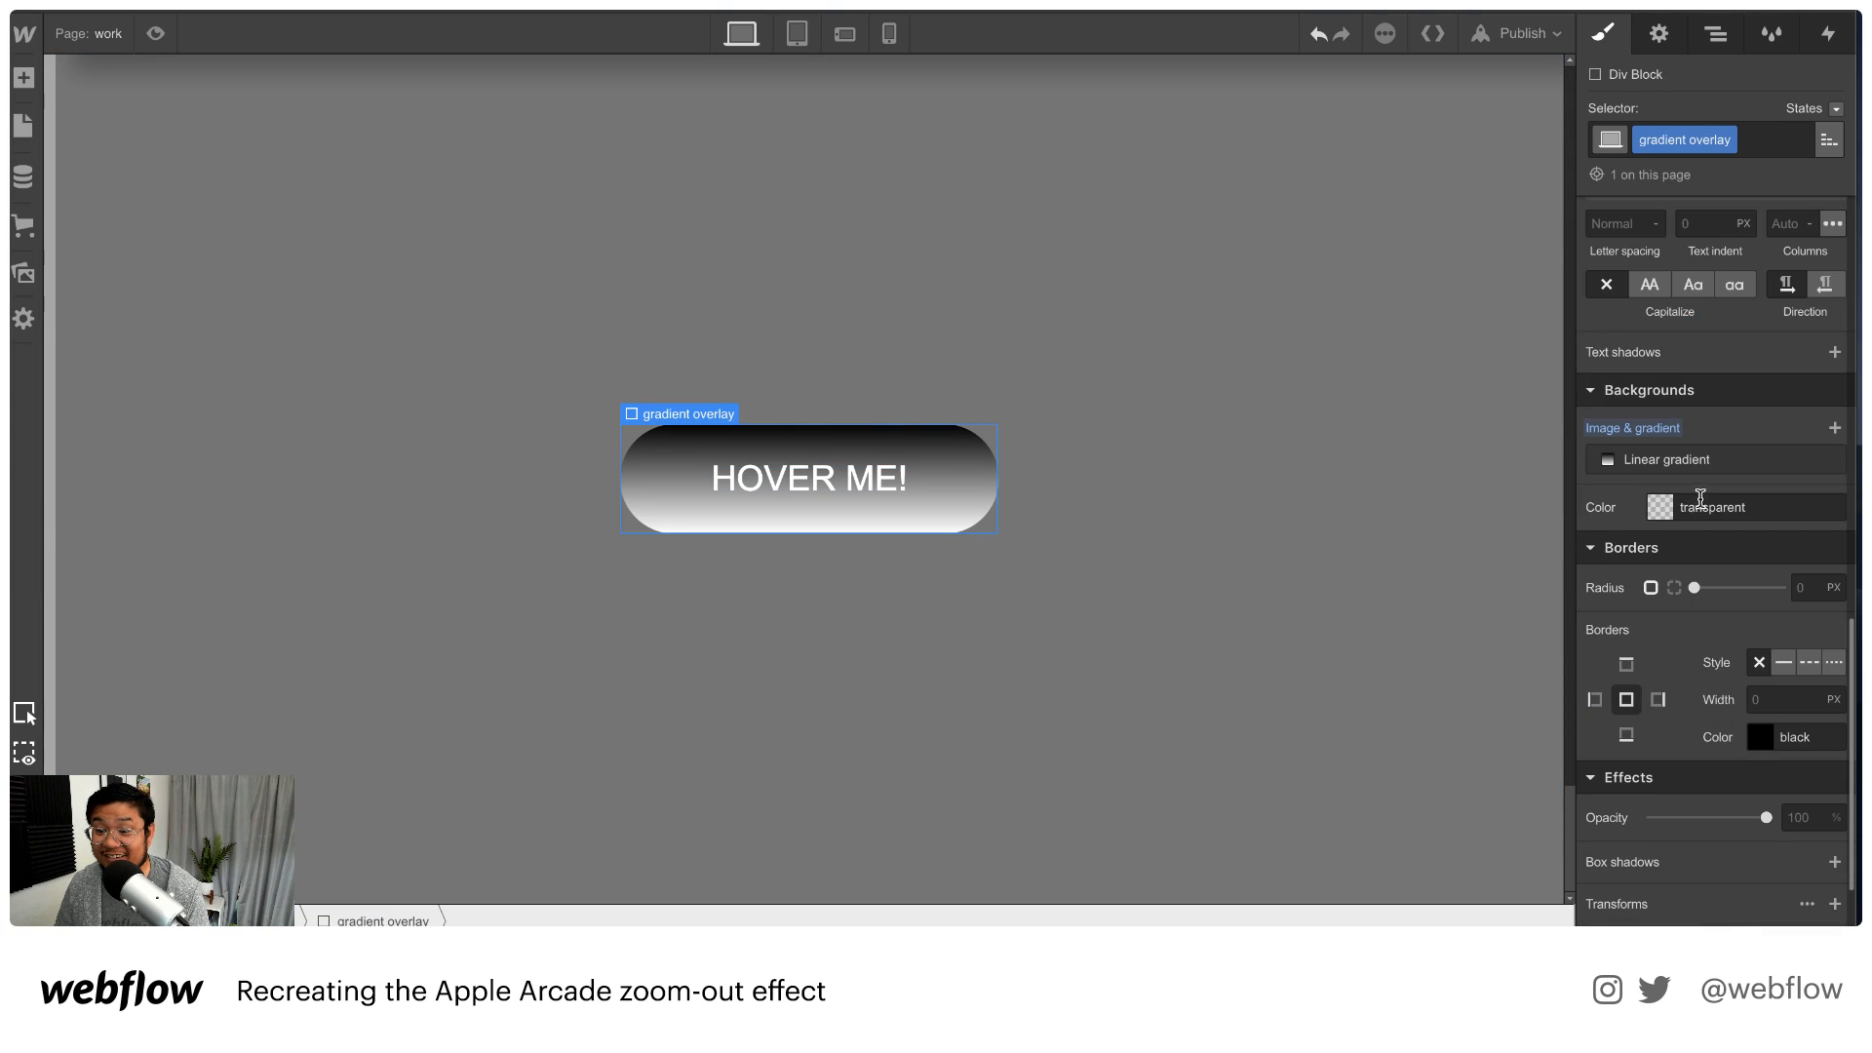
pyautogui.click(1691, 462)
pyautogui.click(1655, 648)
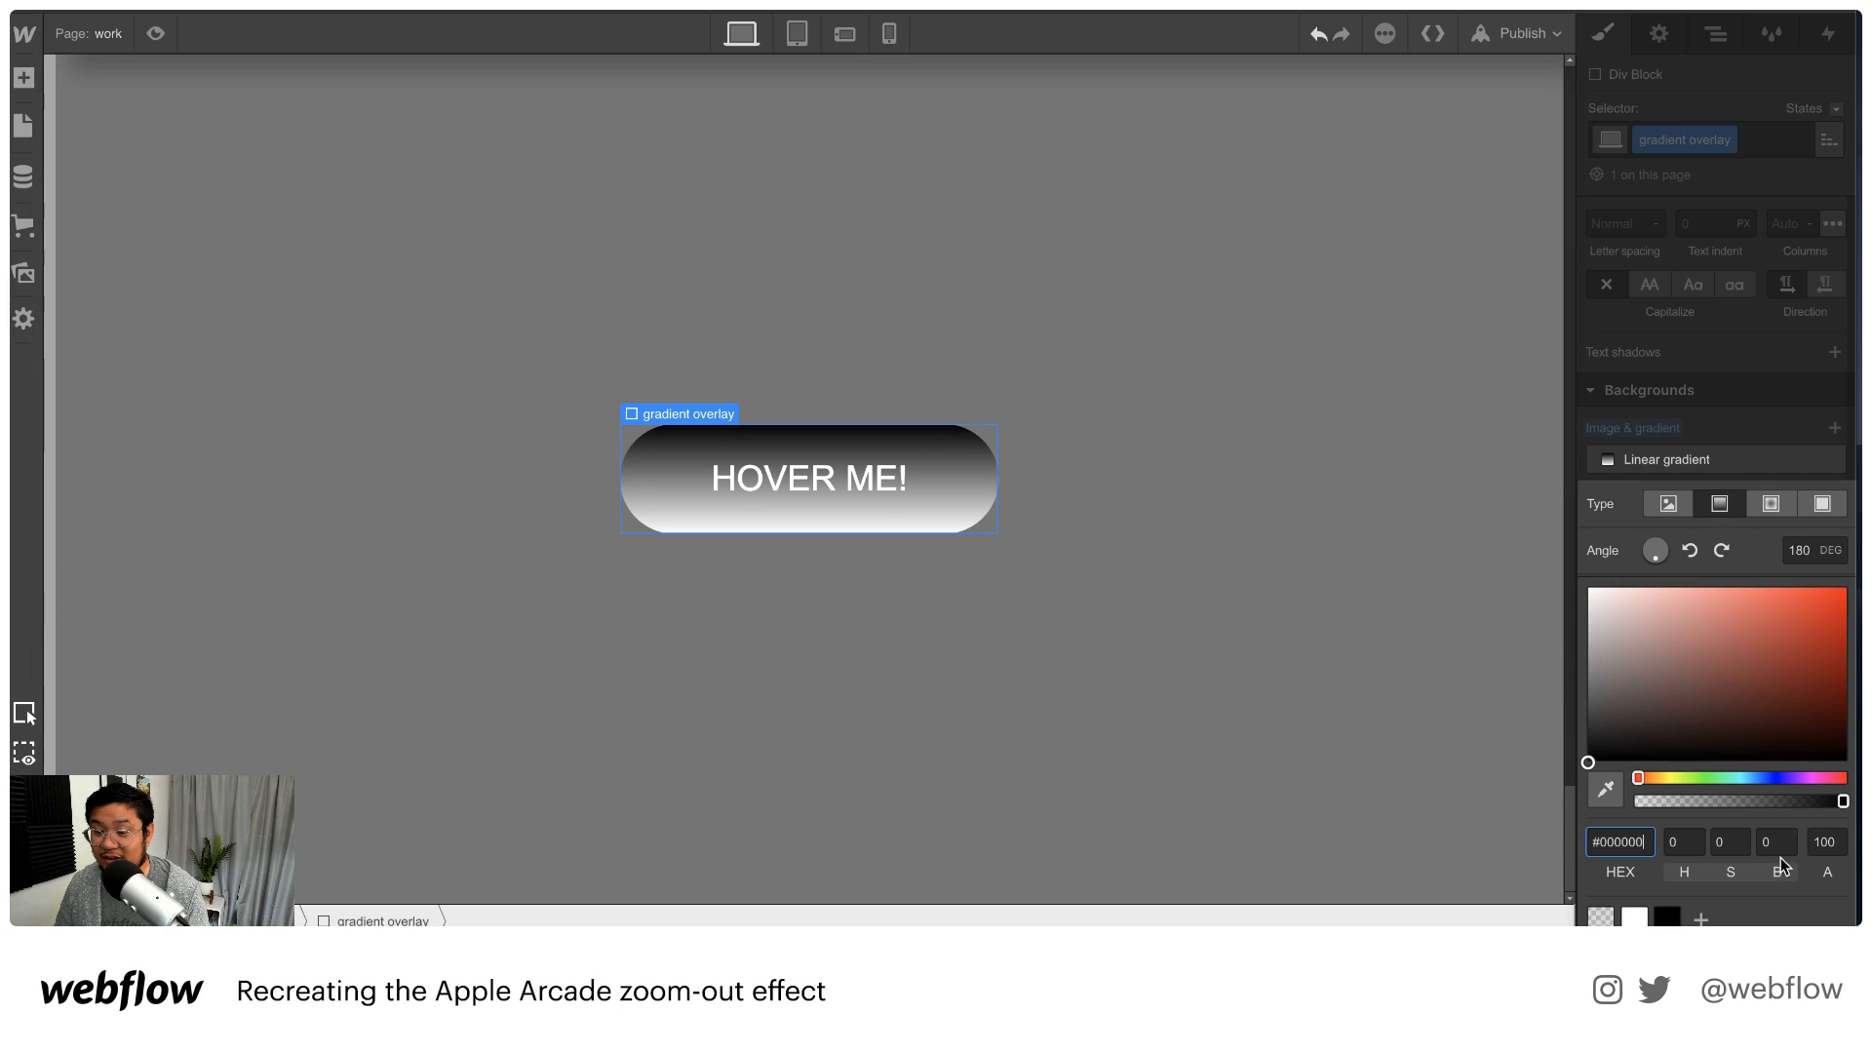
pyautogui.moveTo(1842, 801); pyautogui.dragTo(1742, 801)
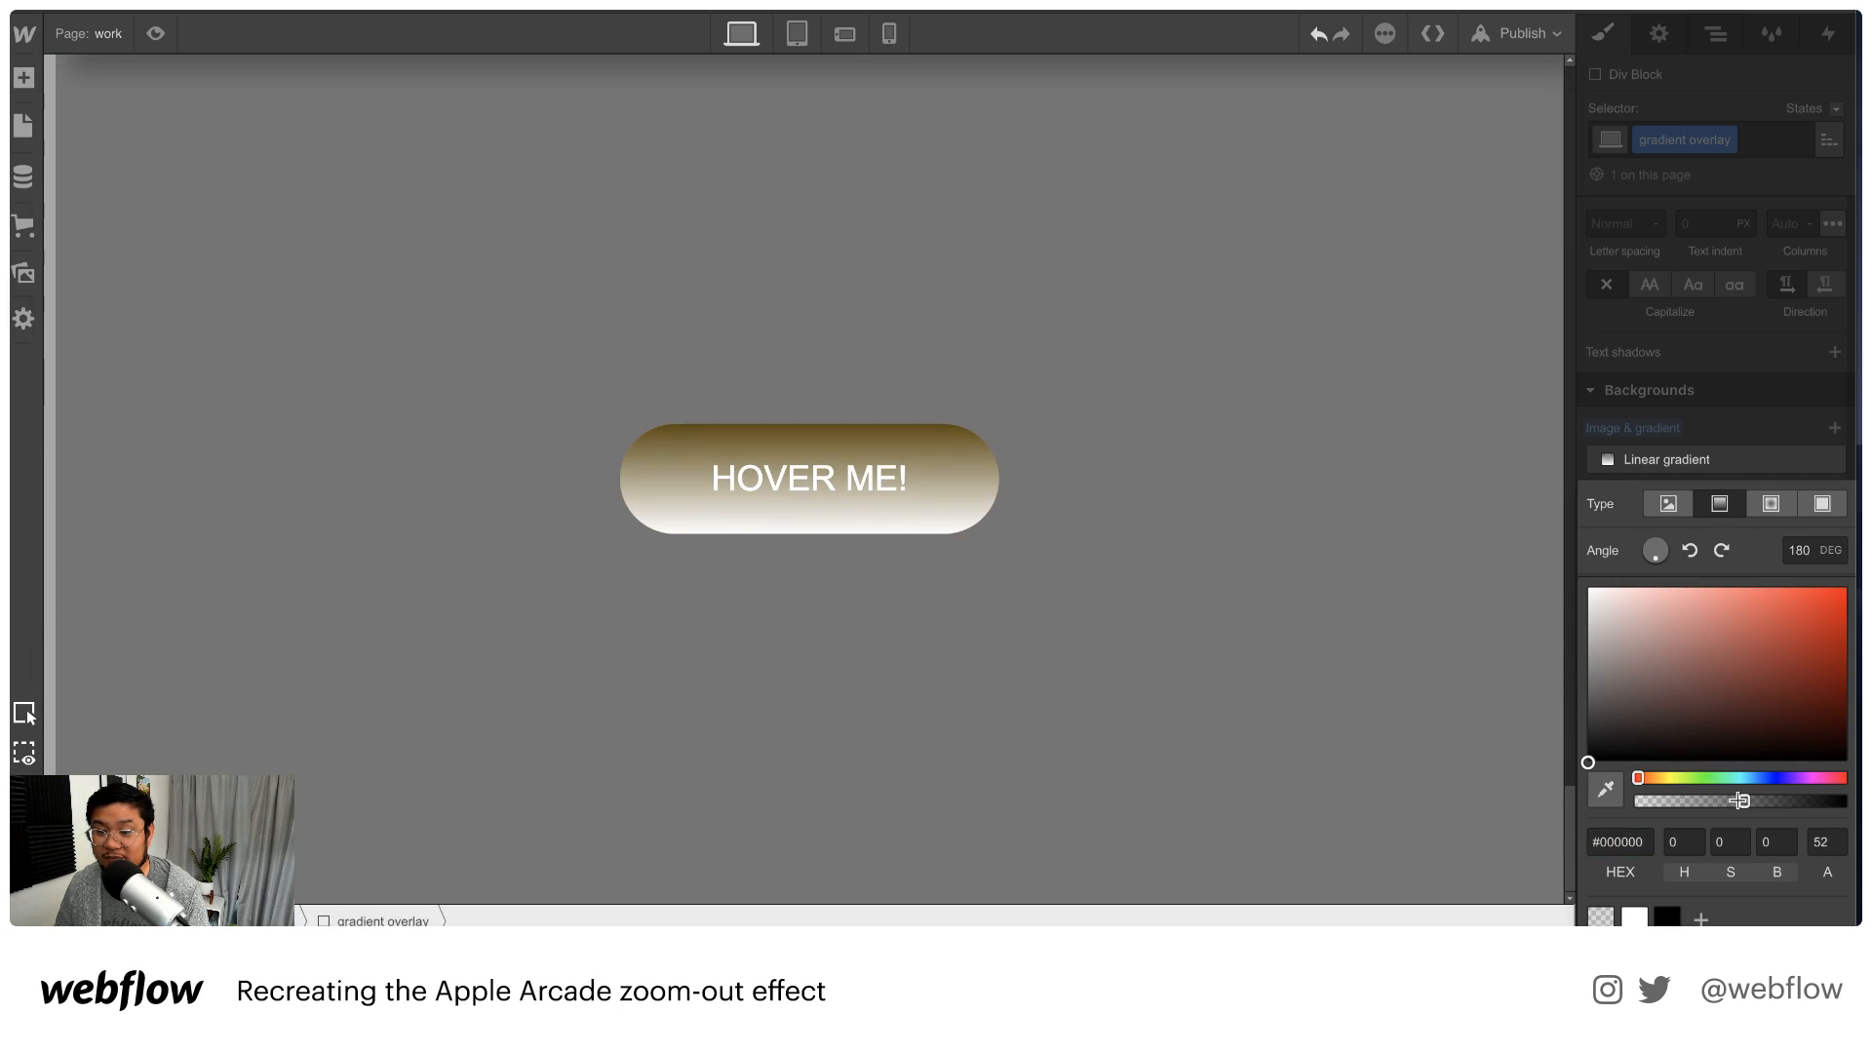
# Make the white end stop of the overlay's gradient fully transparent, with an alpha of 0
pyautogui.click(1694, 388)
pyautogui.click(1841, 591)
pyautogui.click(1840, 591)
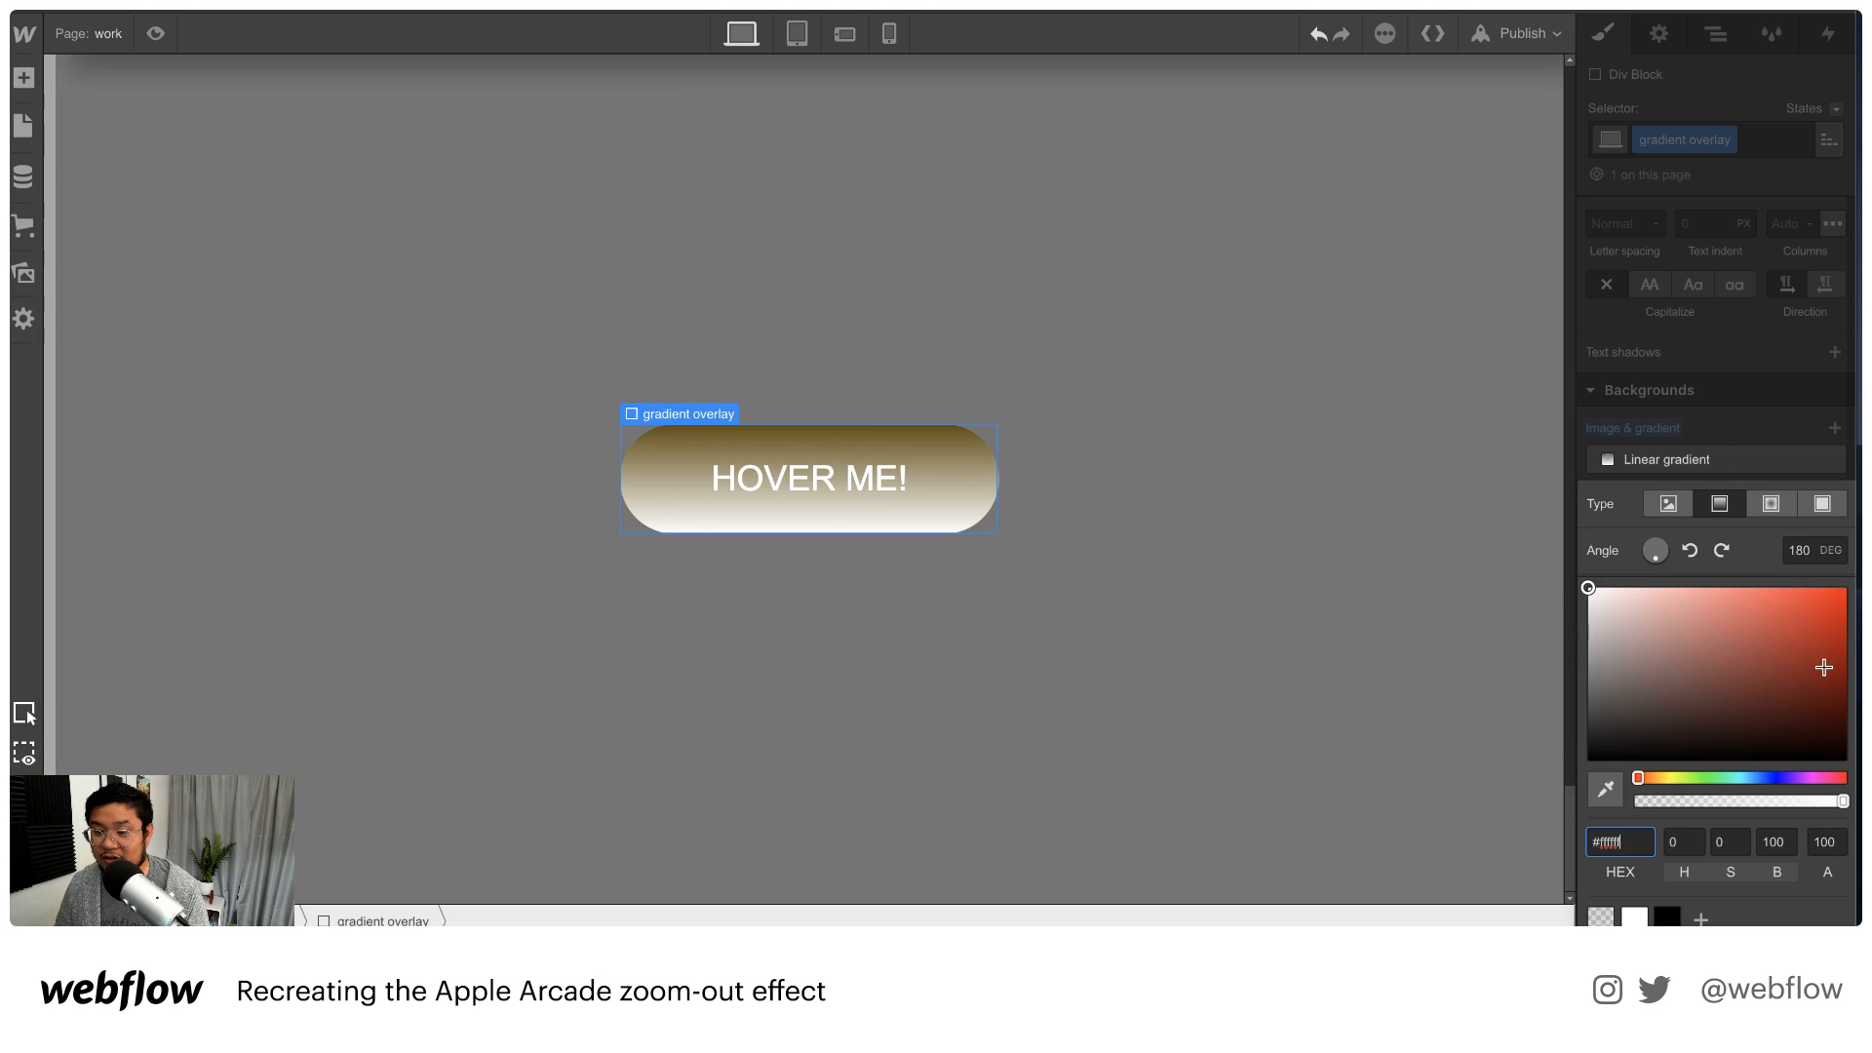
pyautogui.moveTo(1695, 801); pyautogui.dragTo(1639, 802)
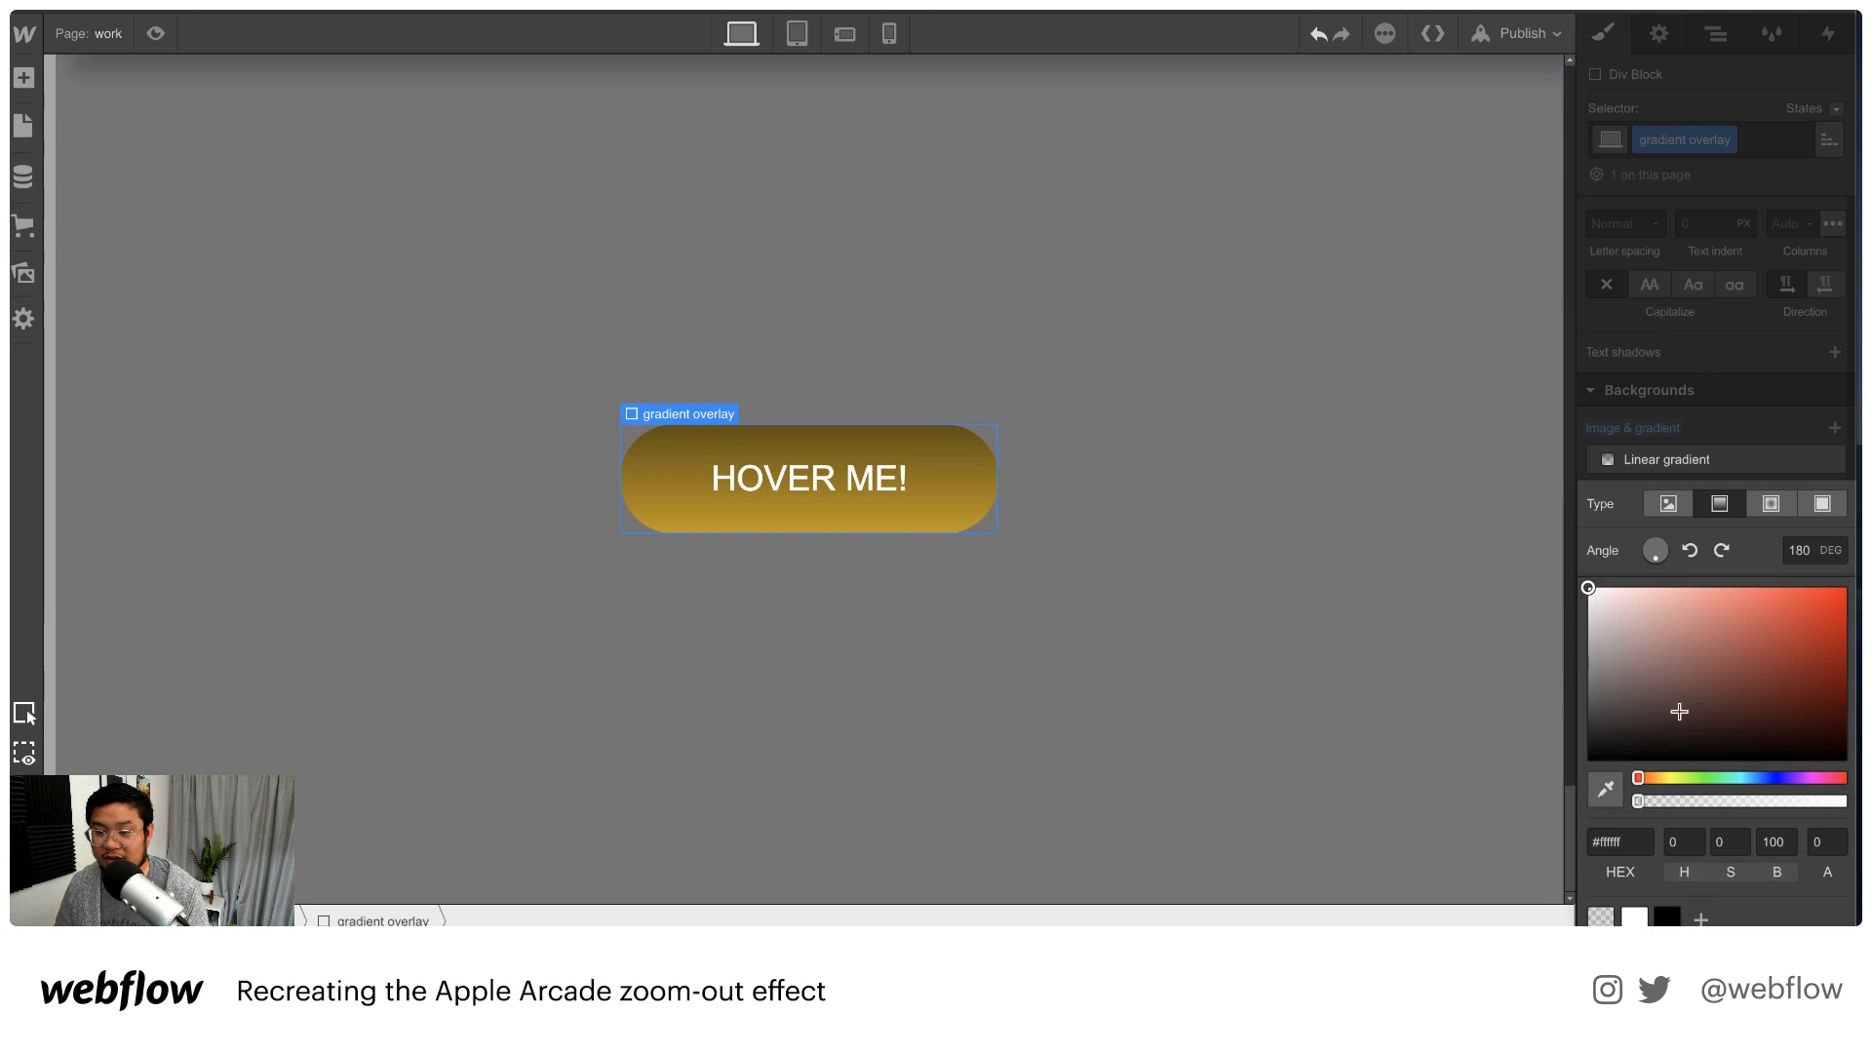
# Lower the alpha of the black start stop in the gradient overlay's linear gradient to 21
pyautogui.click(1713, 476)
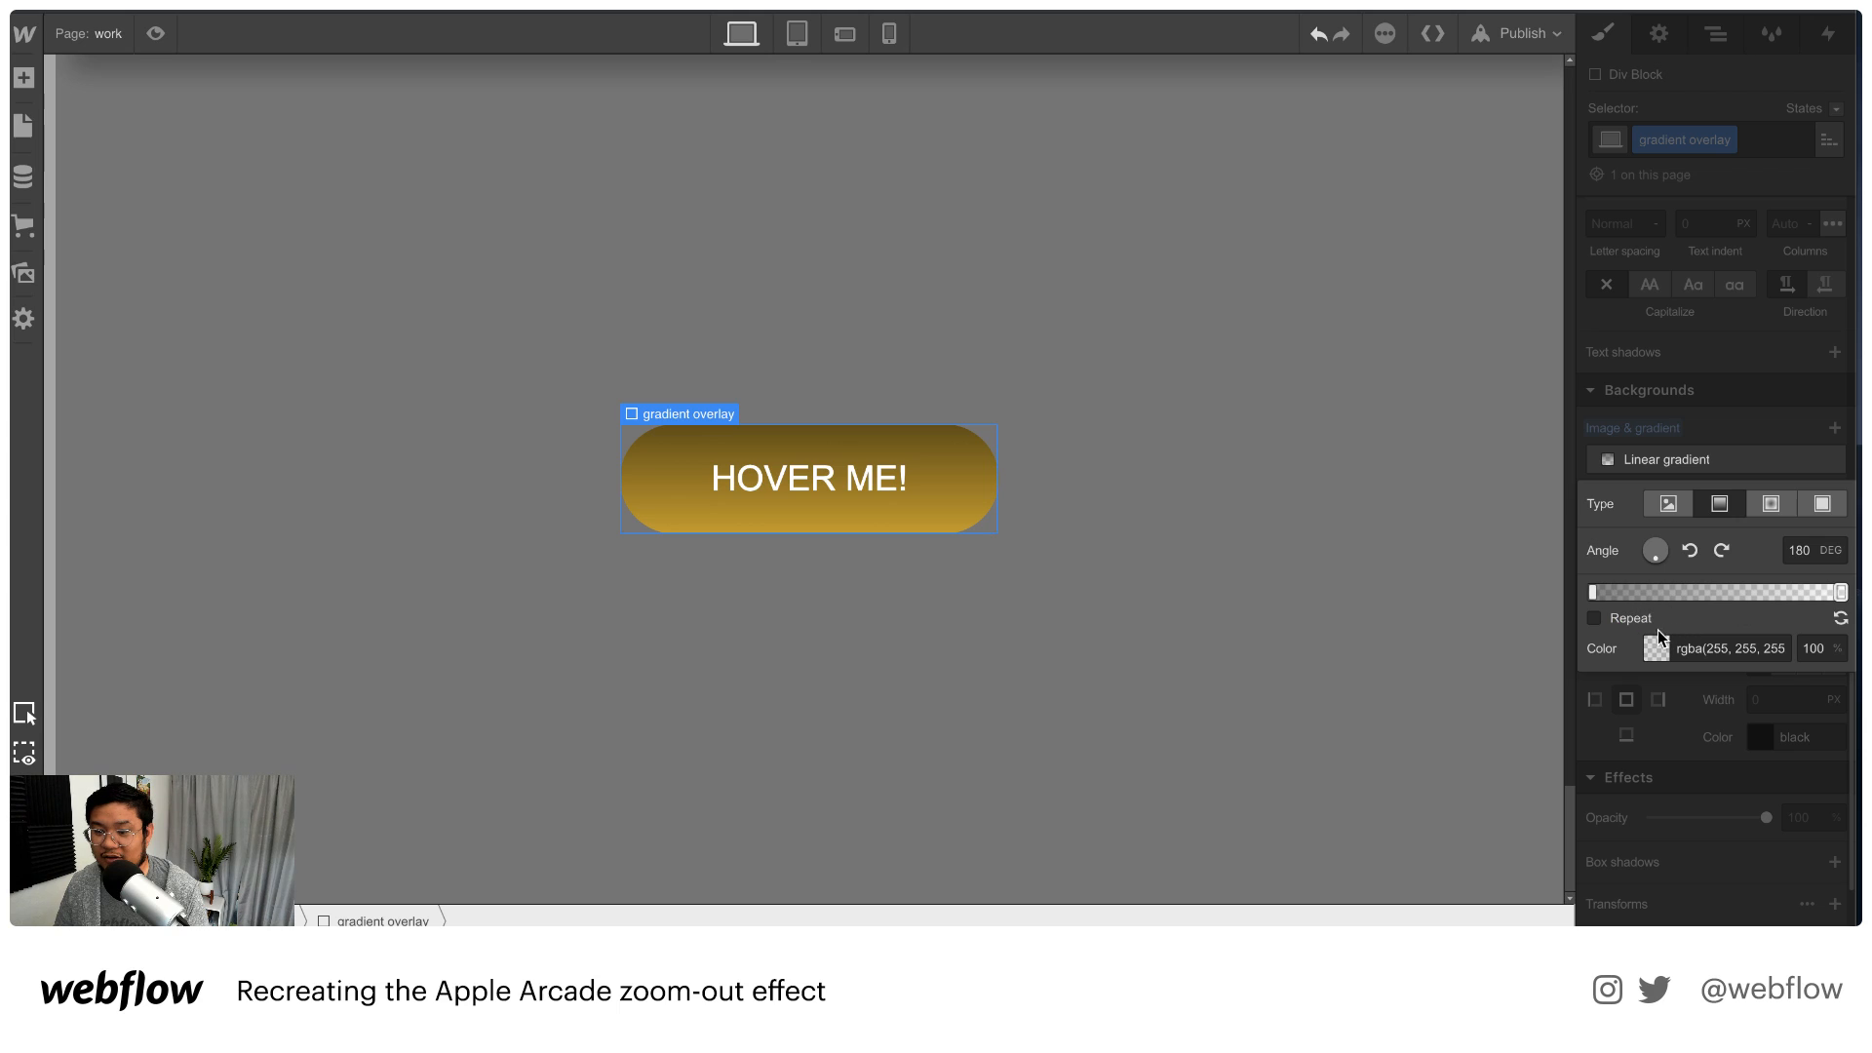
pyautogui.click(1593, 591)
pyautogui.click(1595, 591)
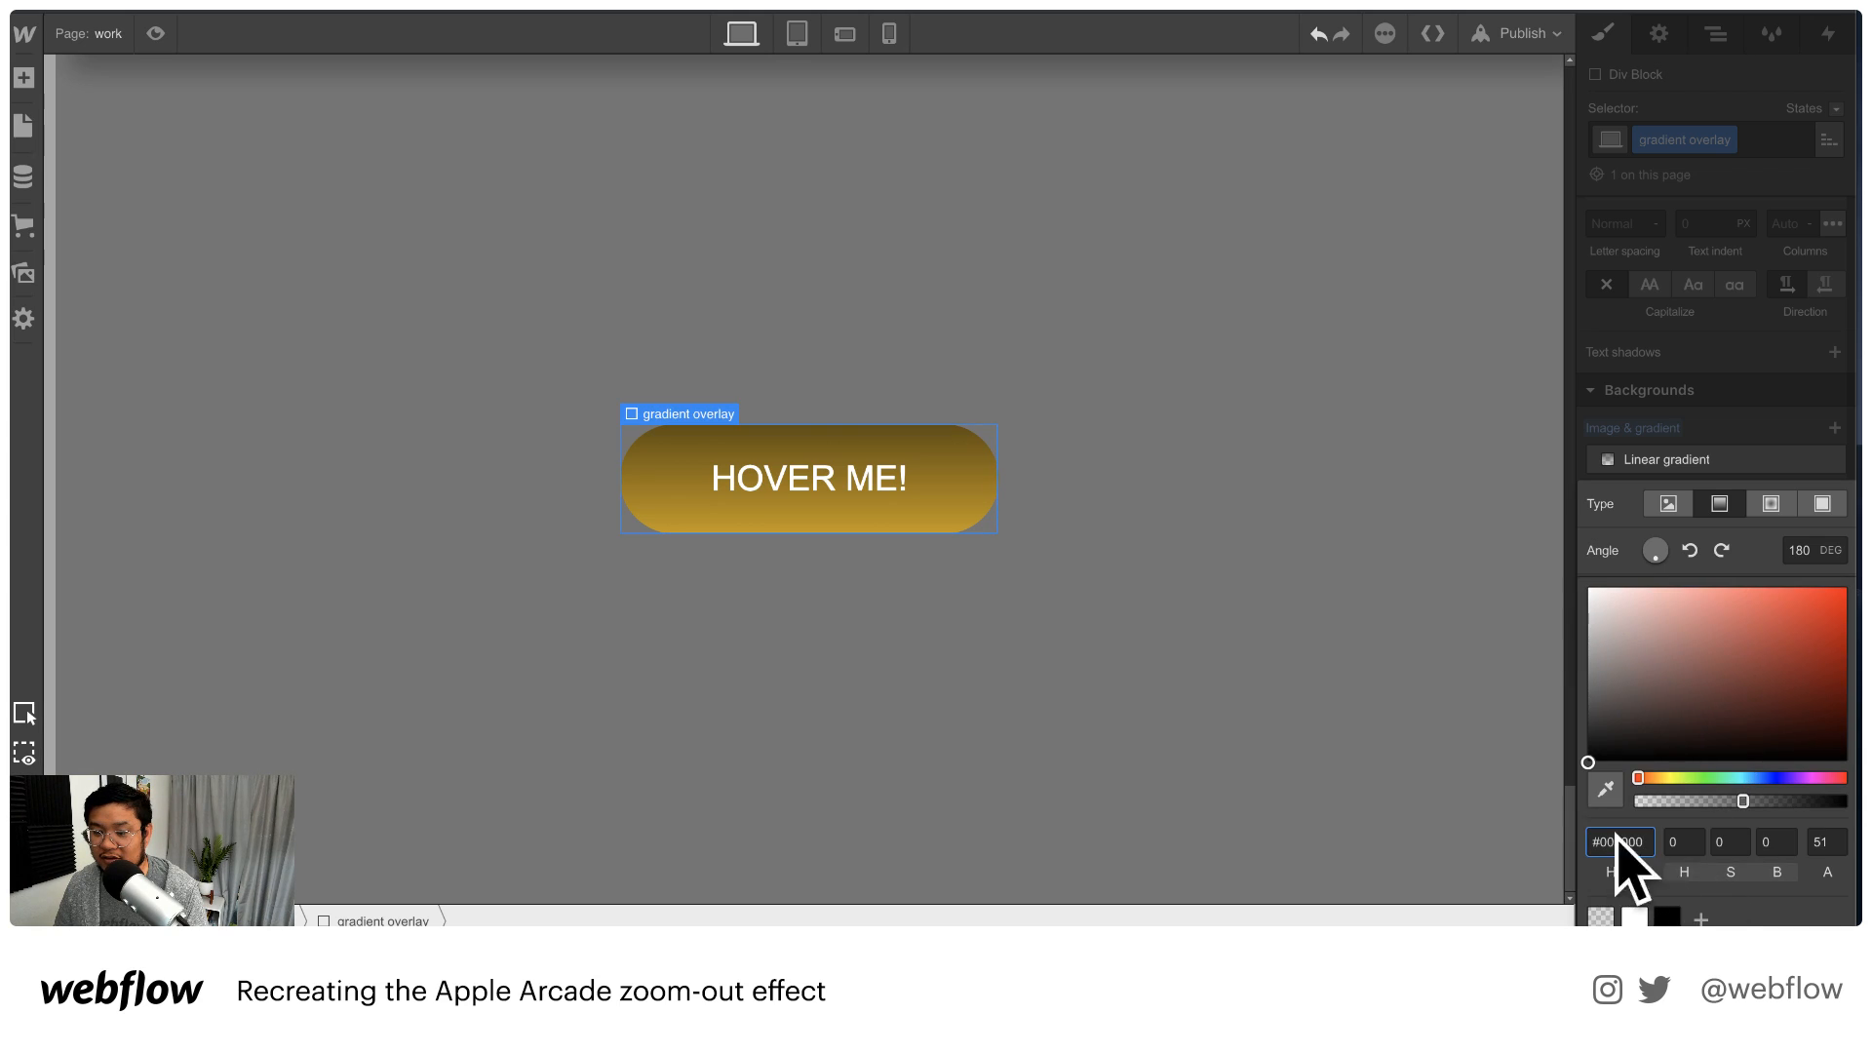
pyautogui.moveTo(1743, 801); pyautogui.dragTo(1677, 801)
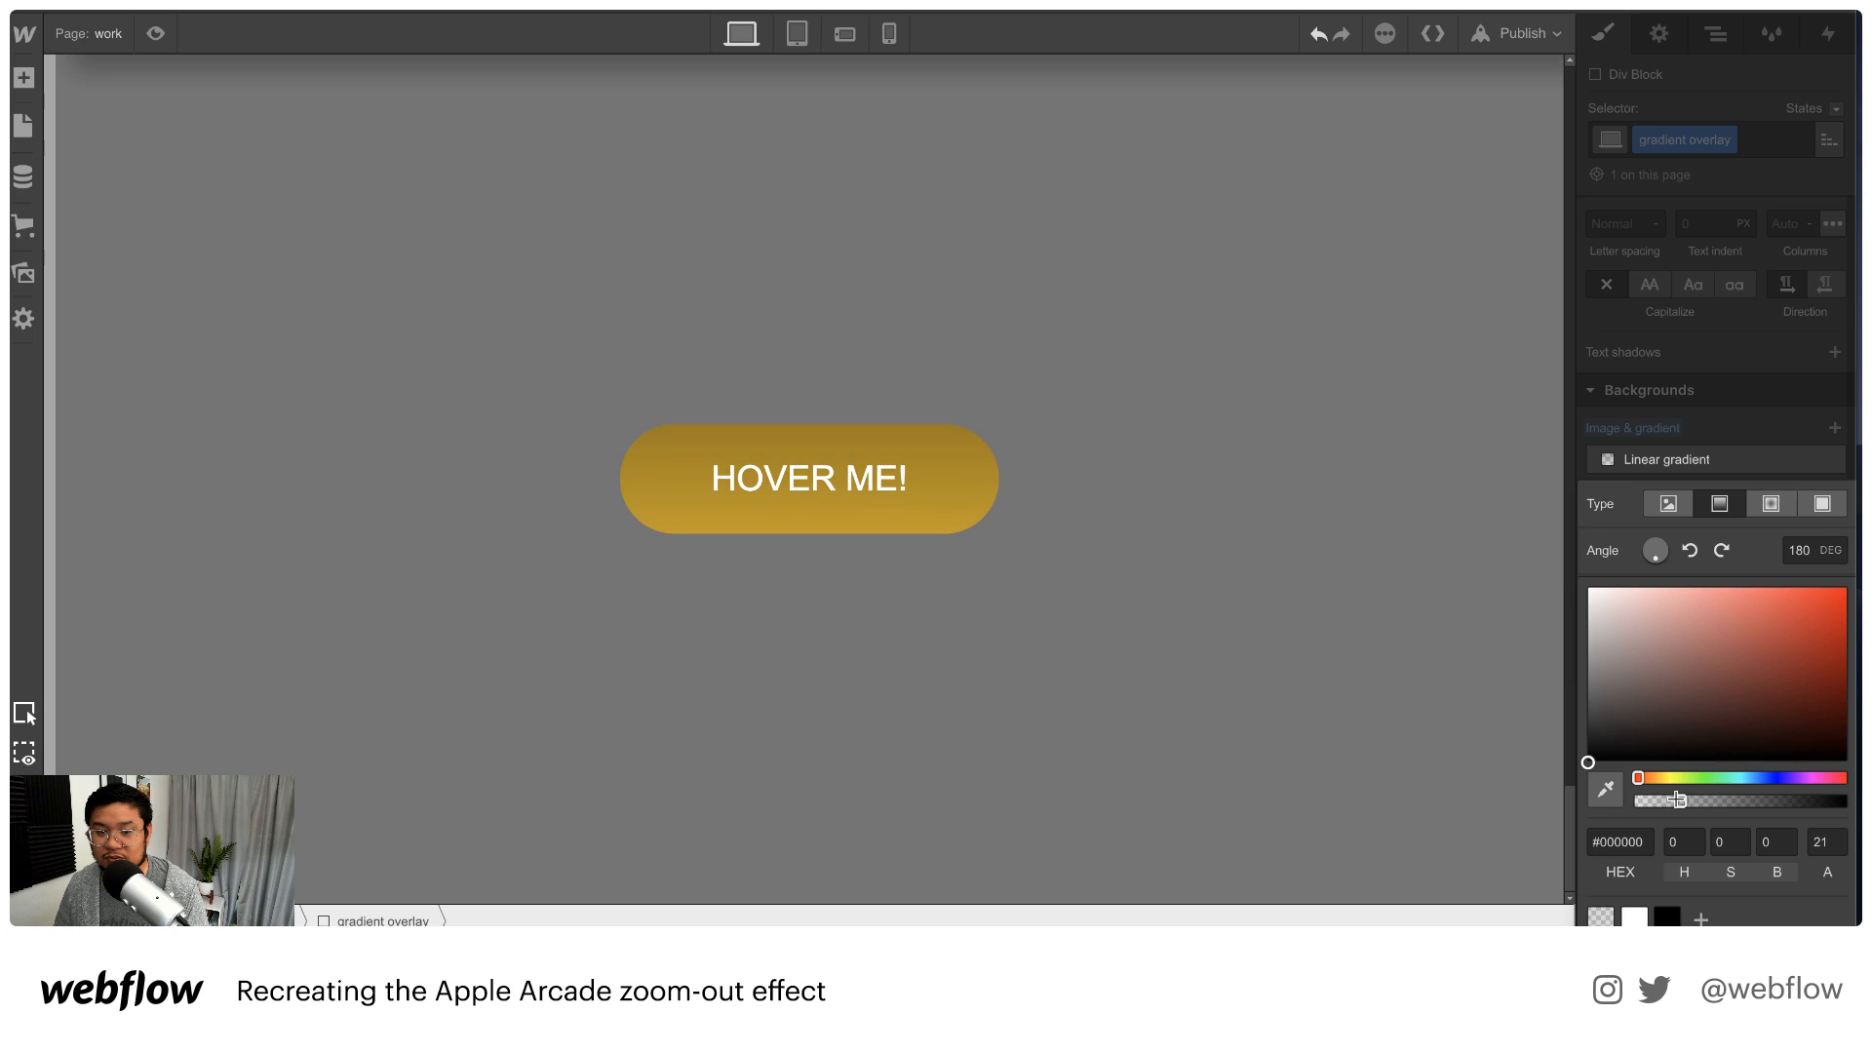
pyautogui.click(1712, 449)
pyautogui.click(1760, 399)
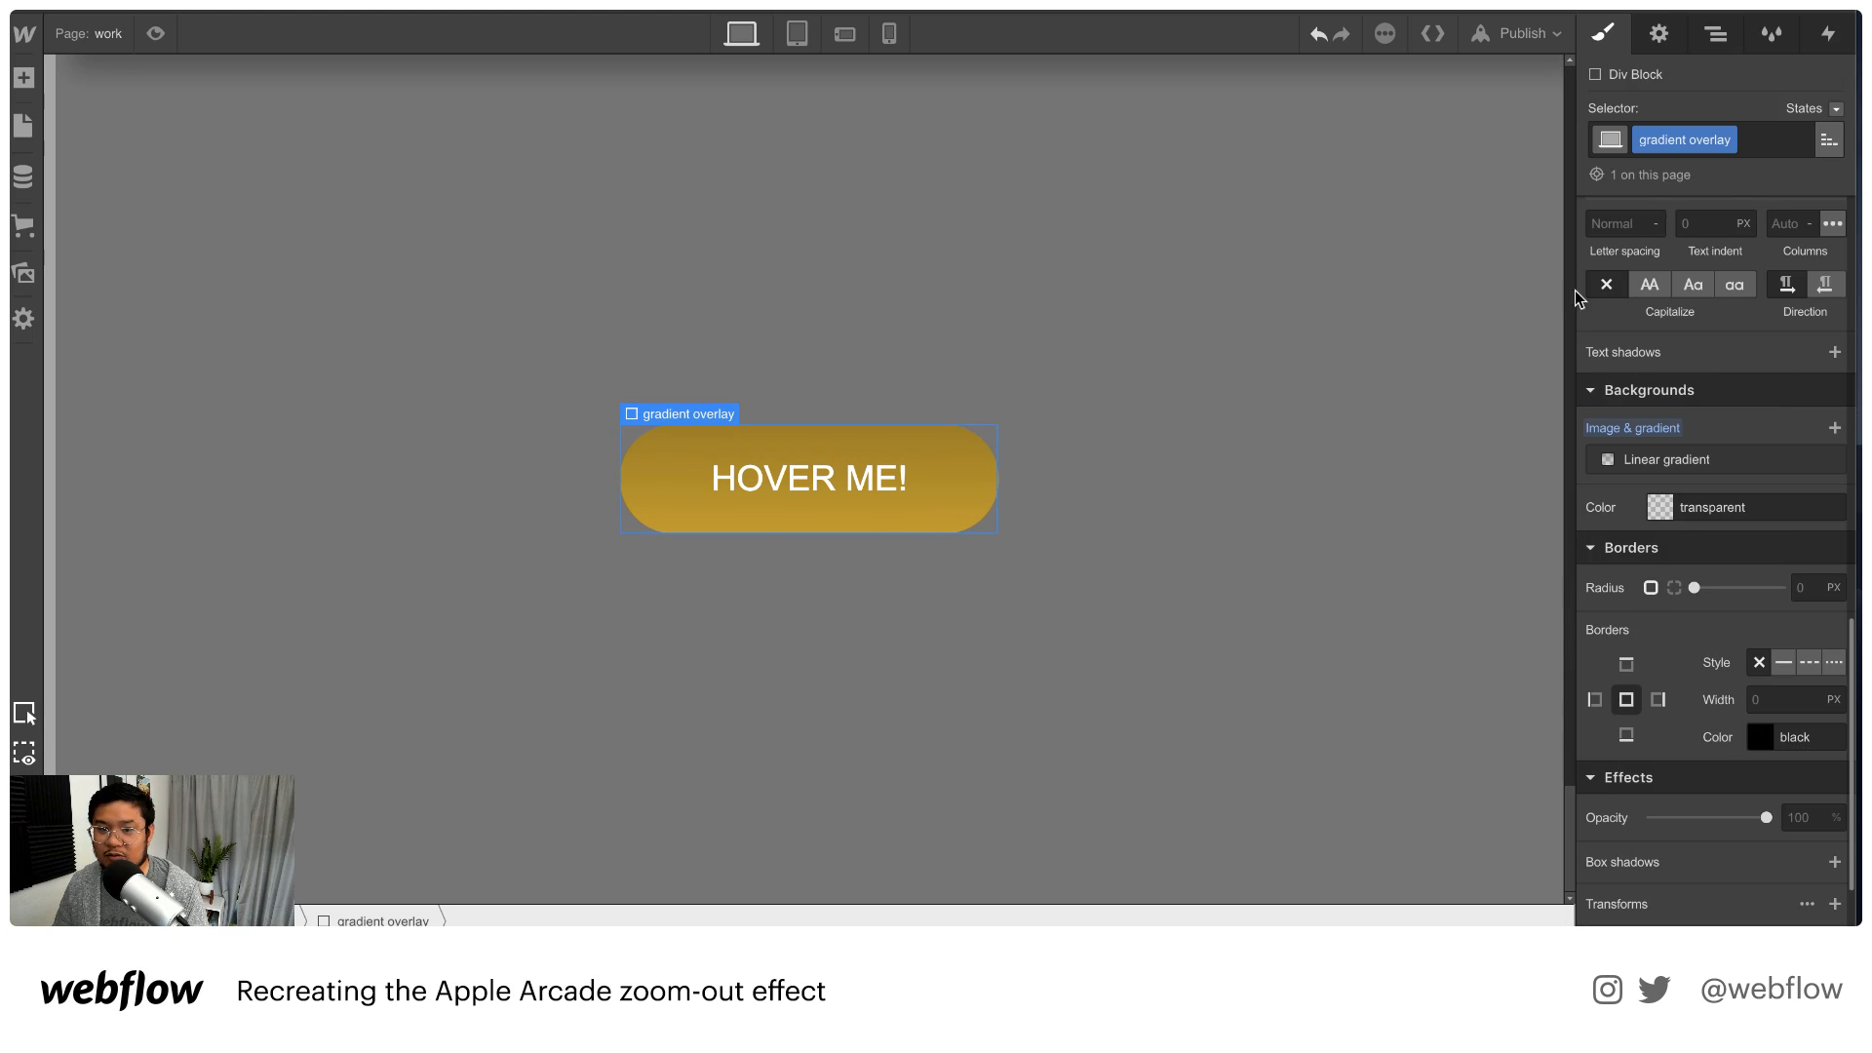
# Set the opacity of the gradient overlay's Hover state to 100%
pyautogui.click(1834, 109)
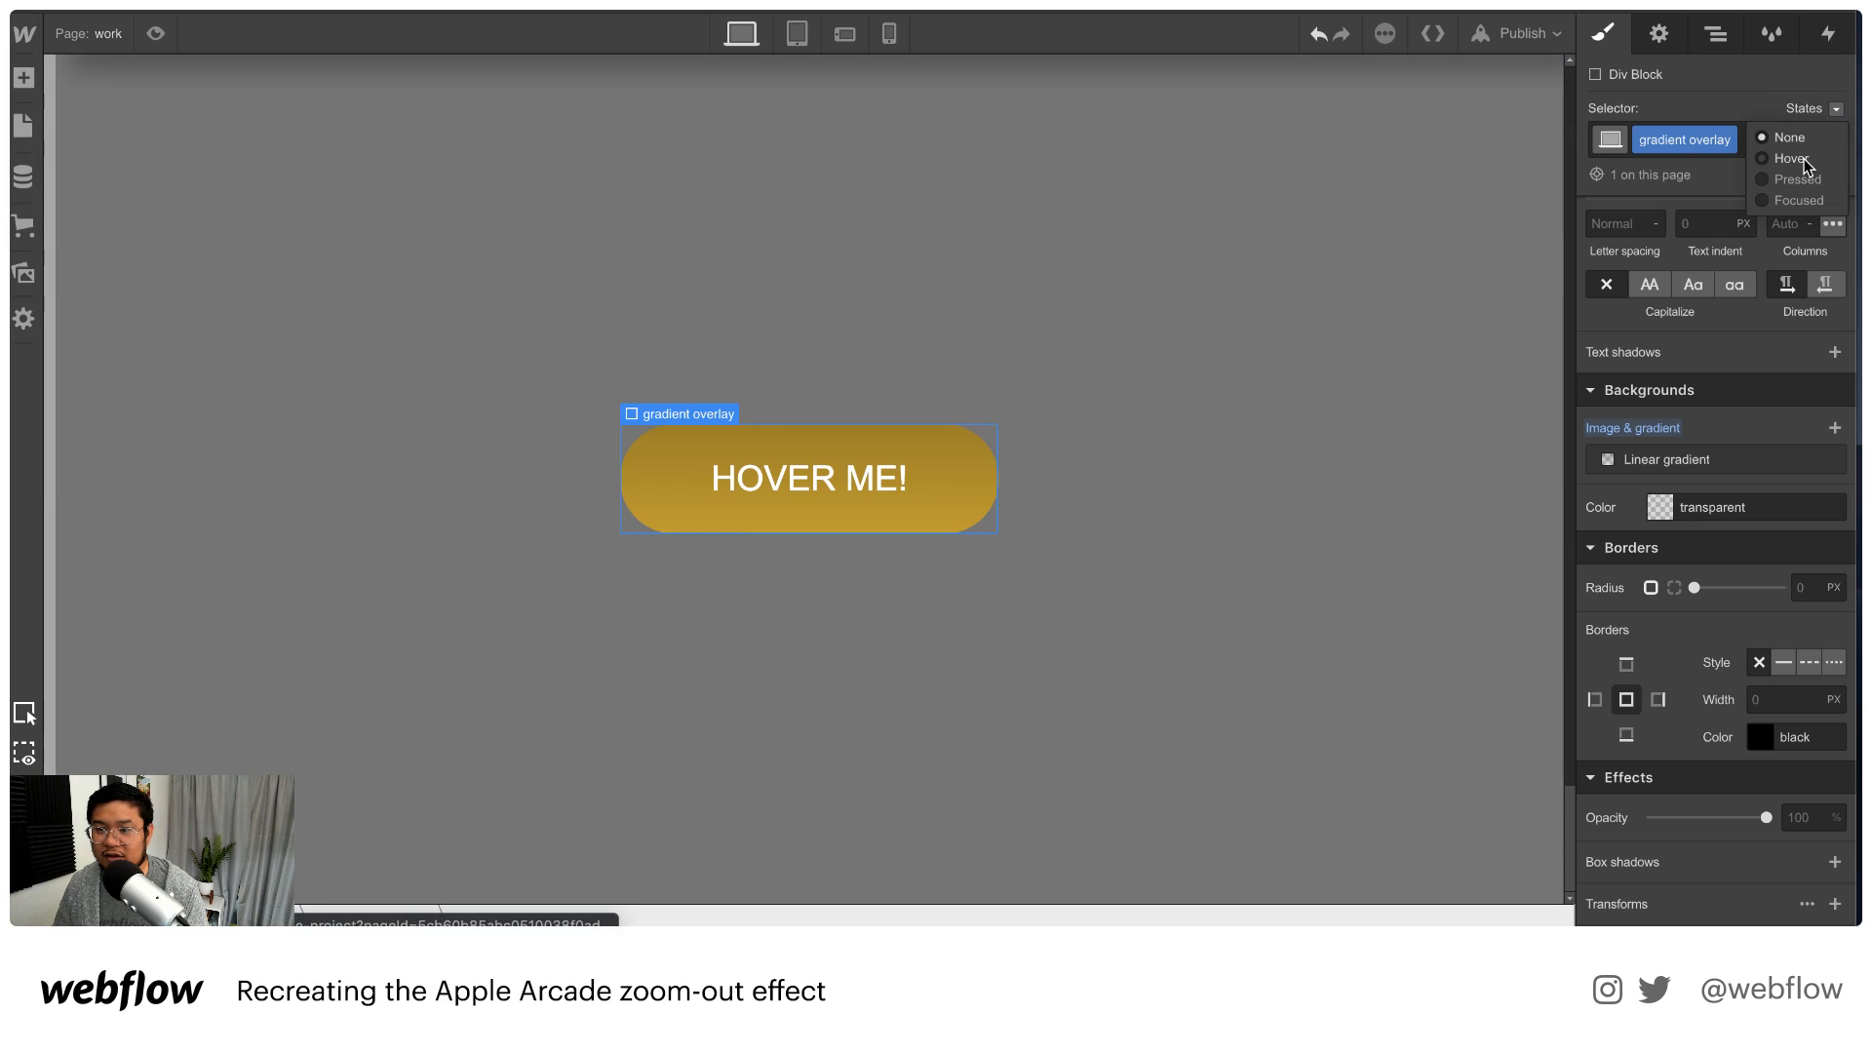
pyautogui.click(1803, 161)
pyautogui.click(1798, 816)
pyautogui.write('100')
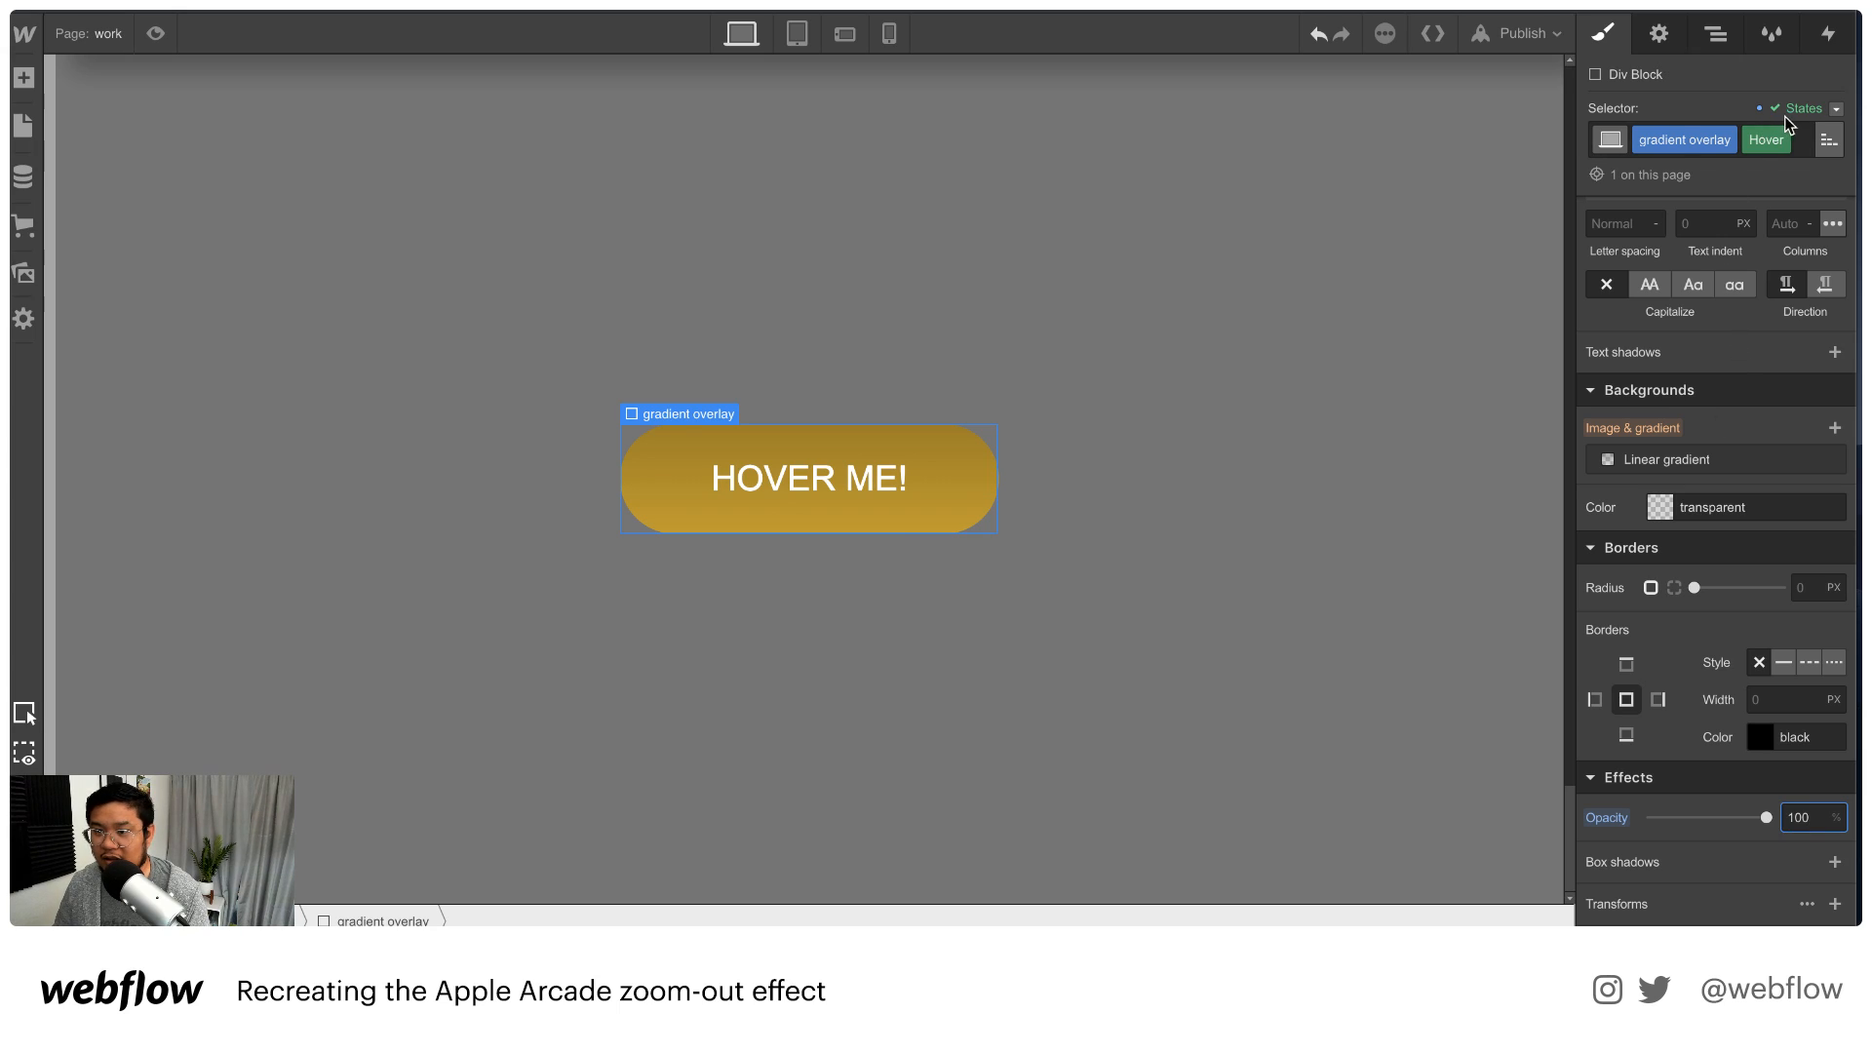
# Return the gradient overlay to its None state and set its opacity to 0%
pyautogui.click(1834, 109)
pyautogui.click(1804, 144)
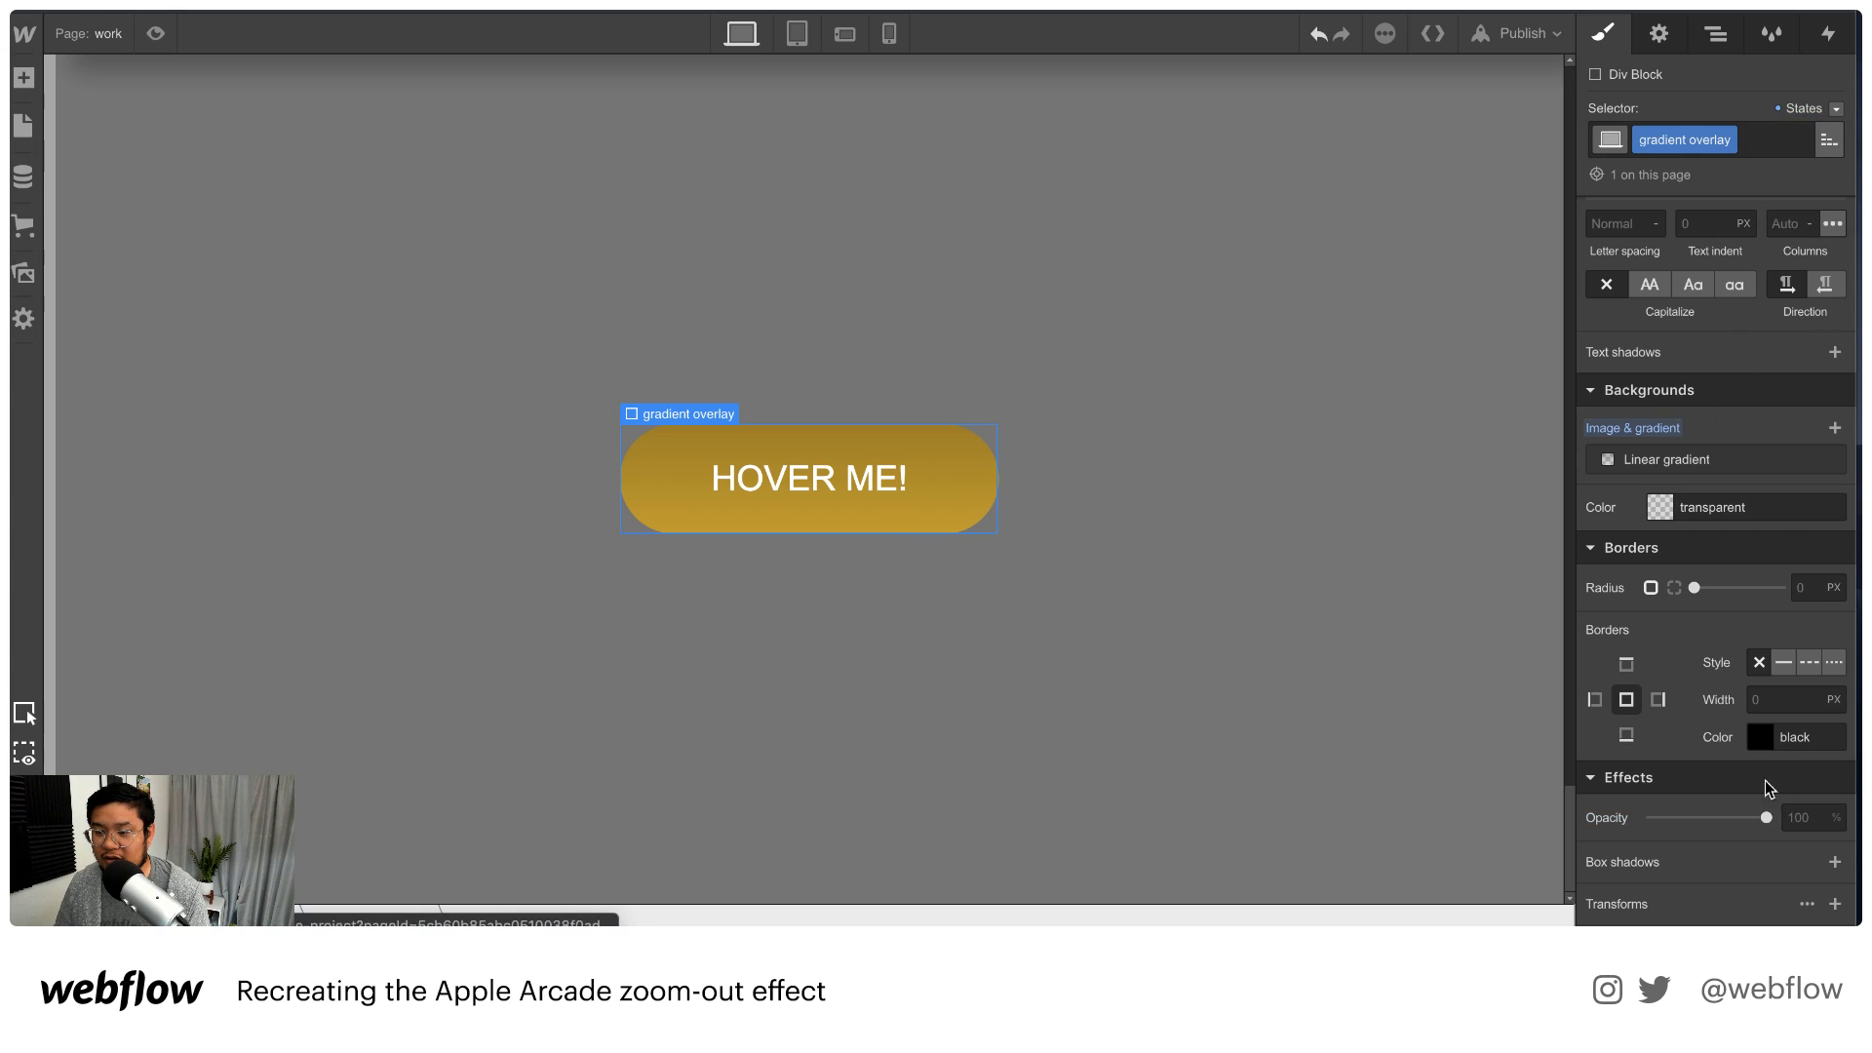
pyautogui.click(1795, 815)
pyautogui.write('0')
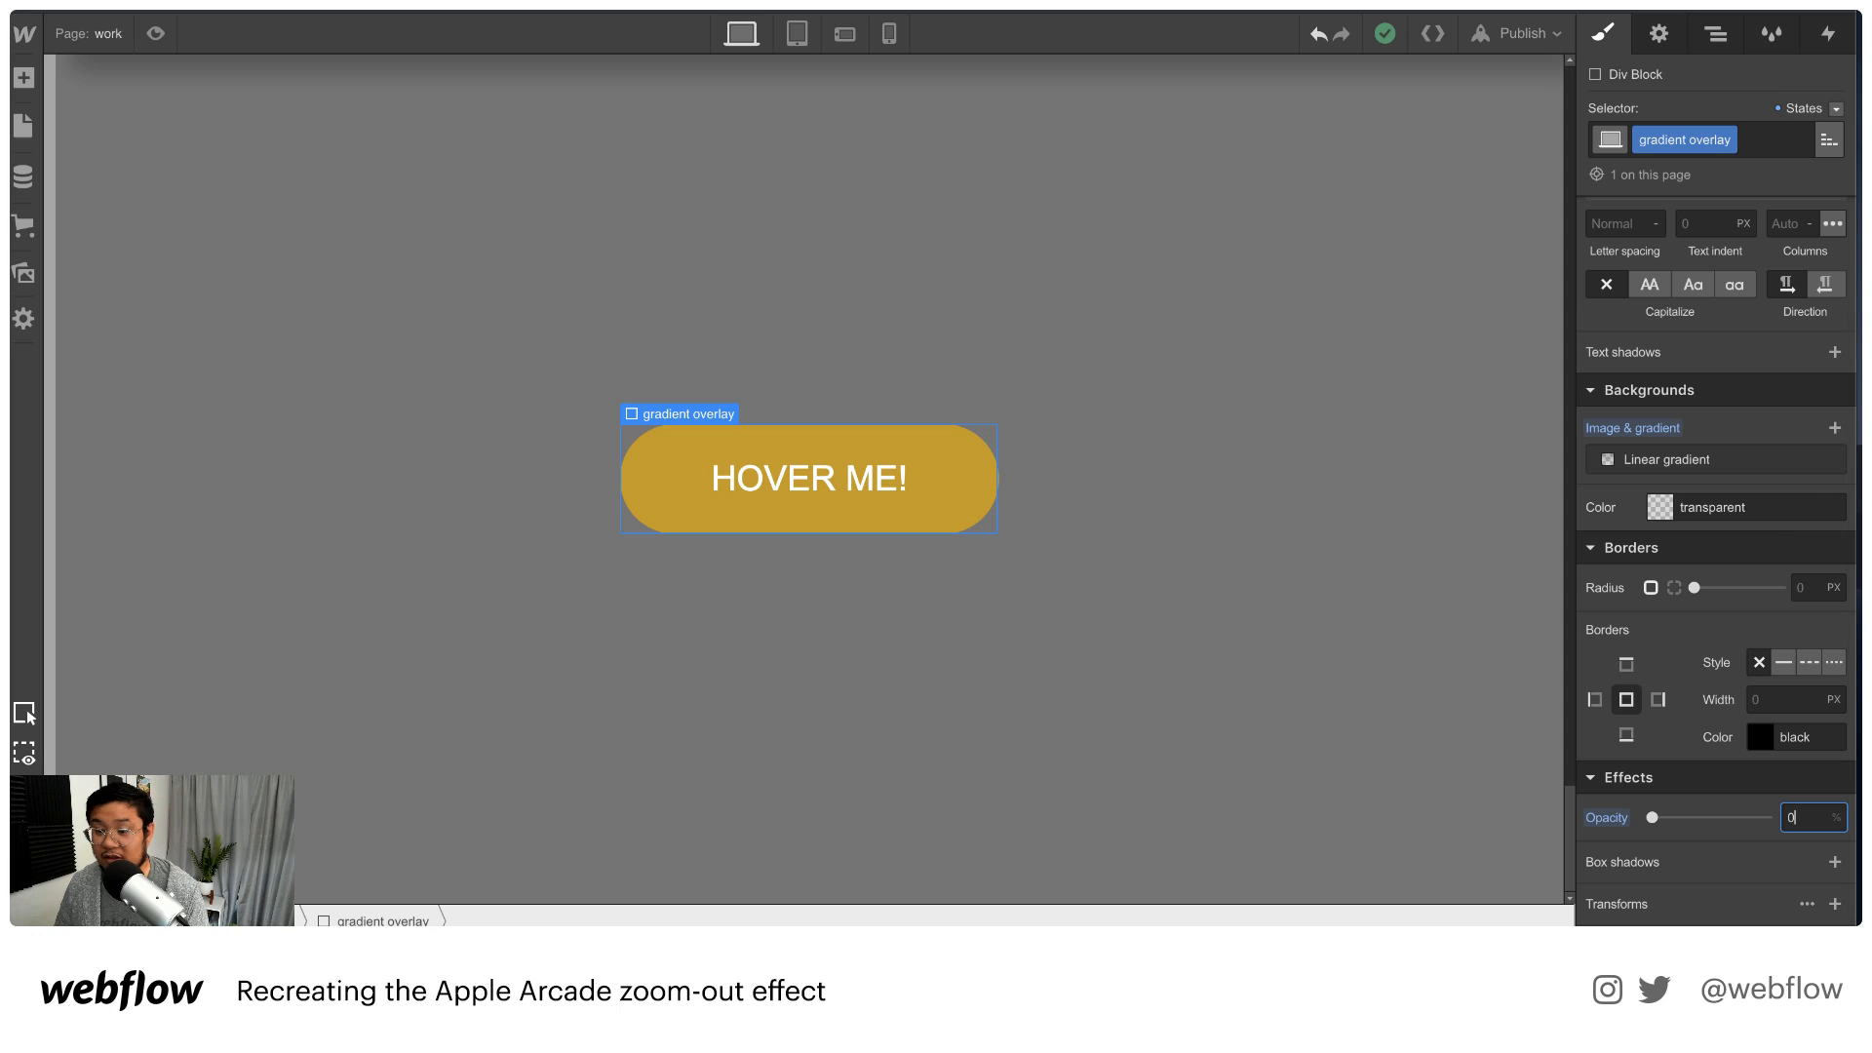
# Add a 200 ms opacity transition with ease easing to the gradient overlay and preview the button's hover effect
pyautogui.scroll(-3, 1813, 877)
pyautogui.click(1835, 817)
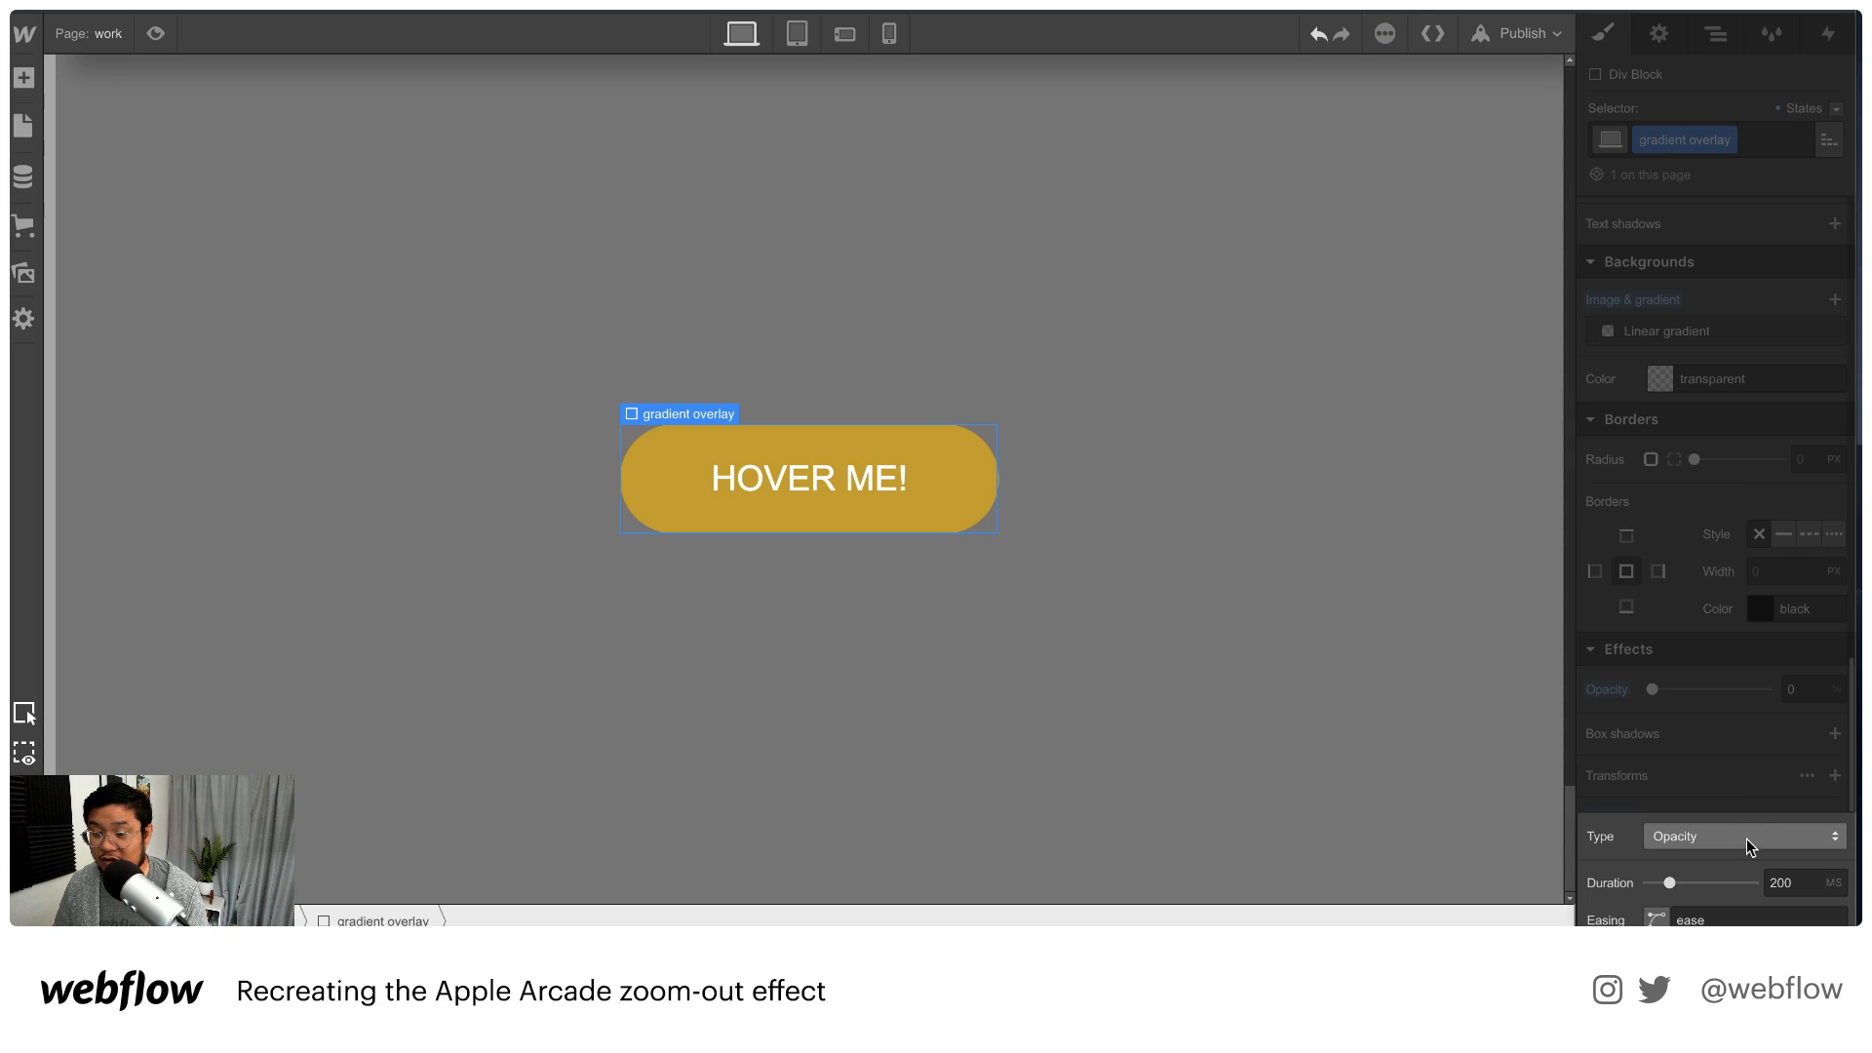
pyautogui.click(1194, 558)
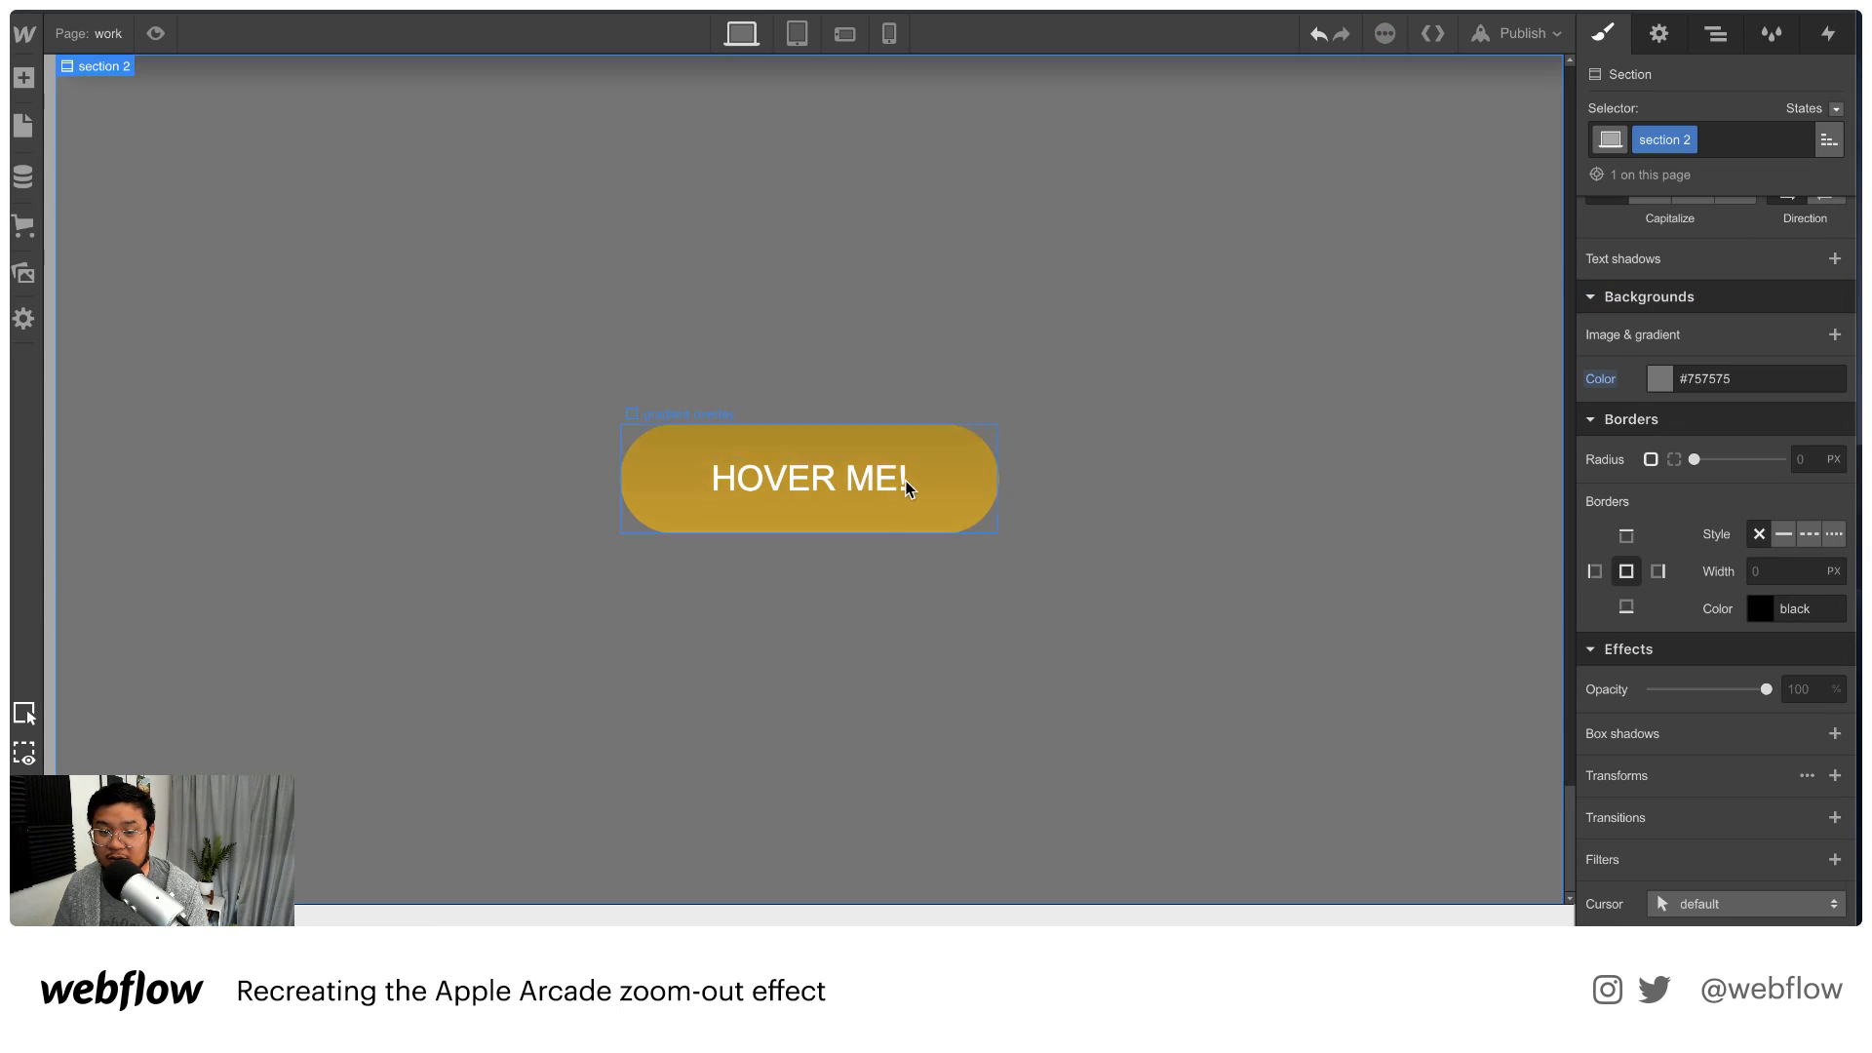
pyautogui.click(155, 34)
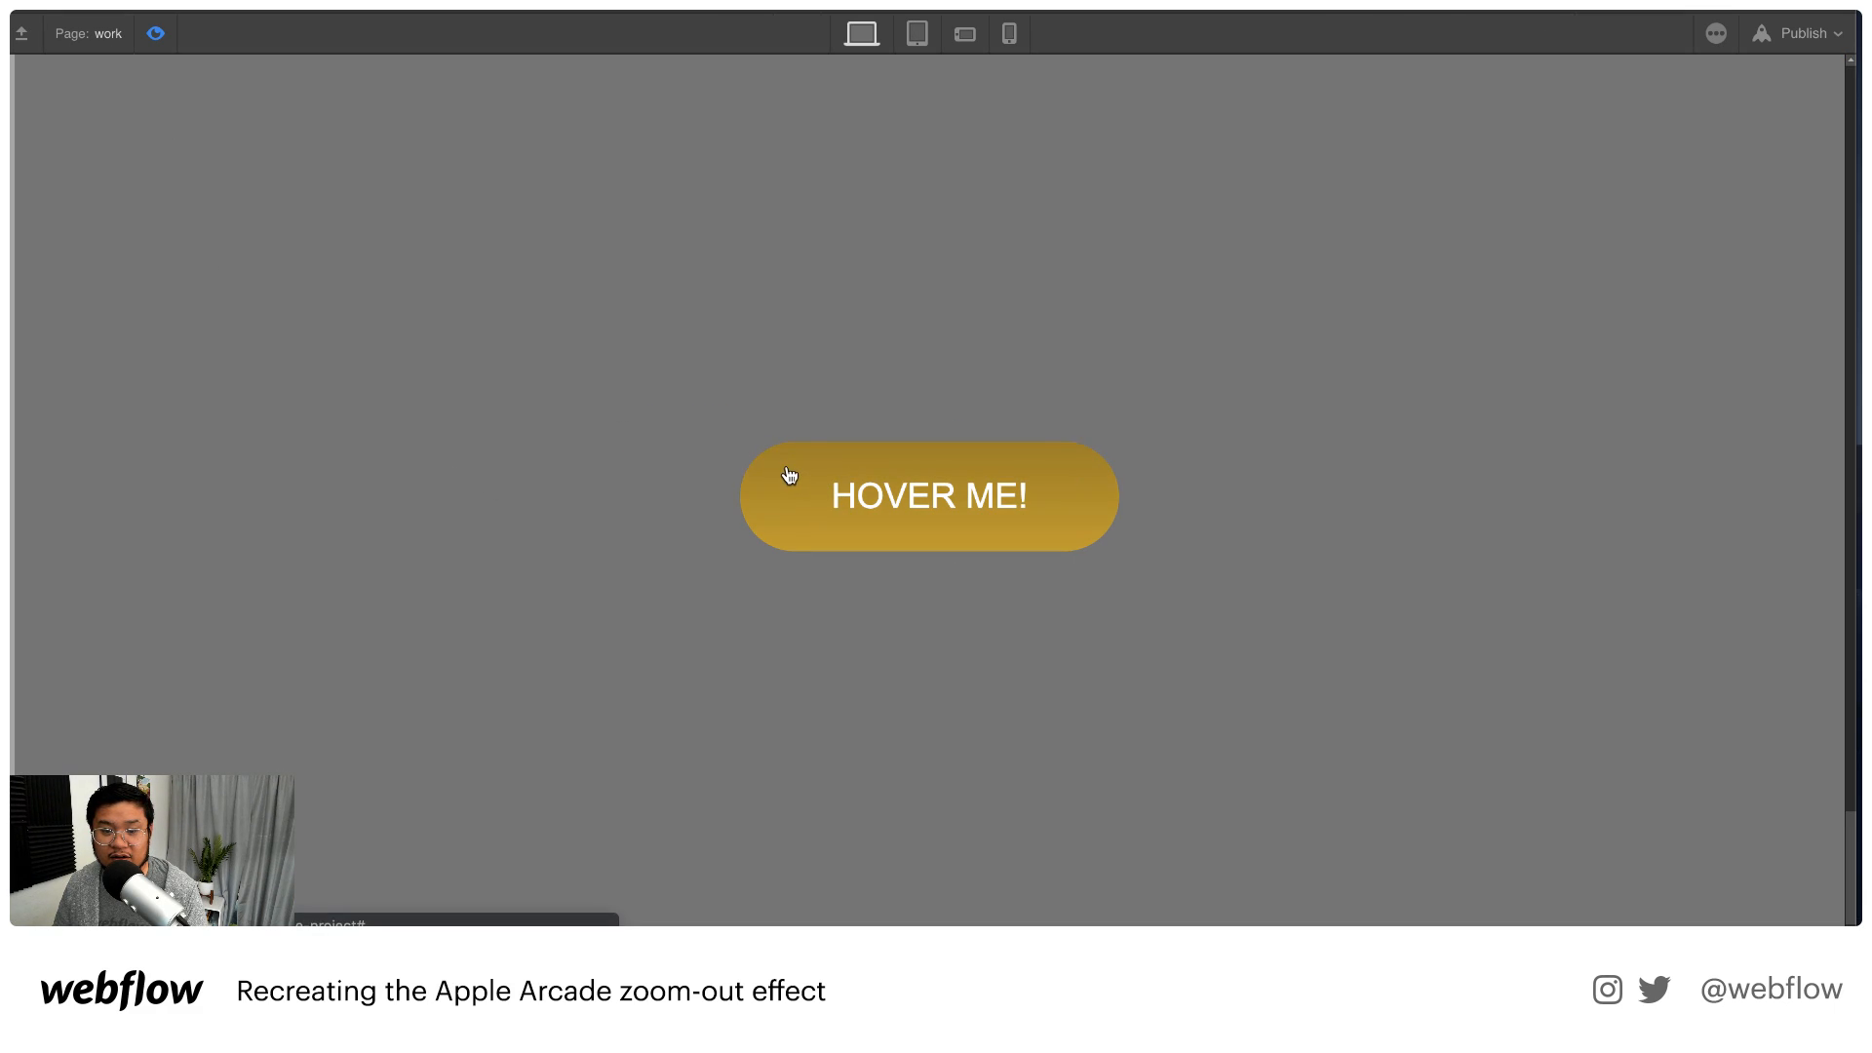
pyautogui.click(156, 34)
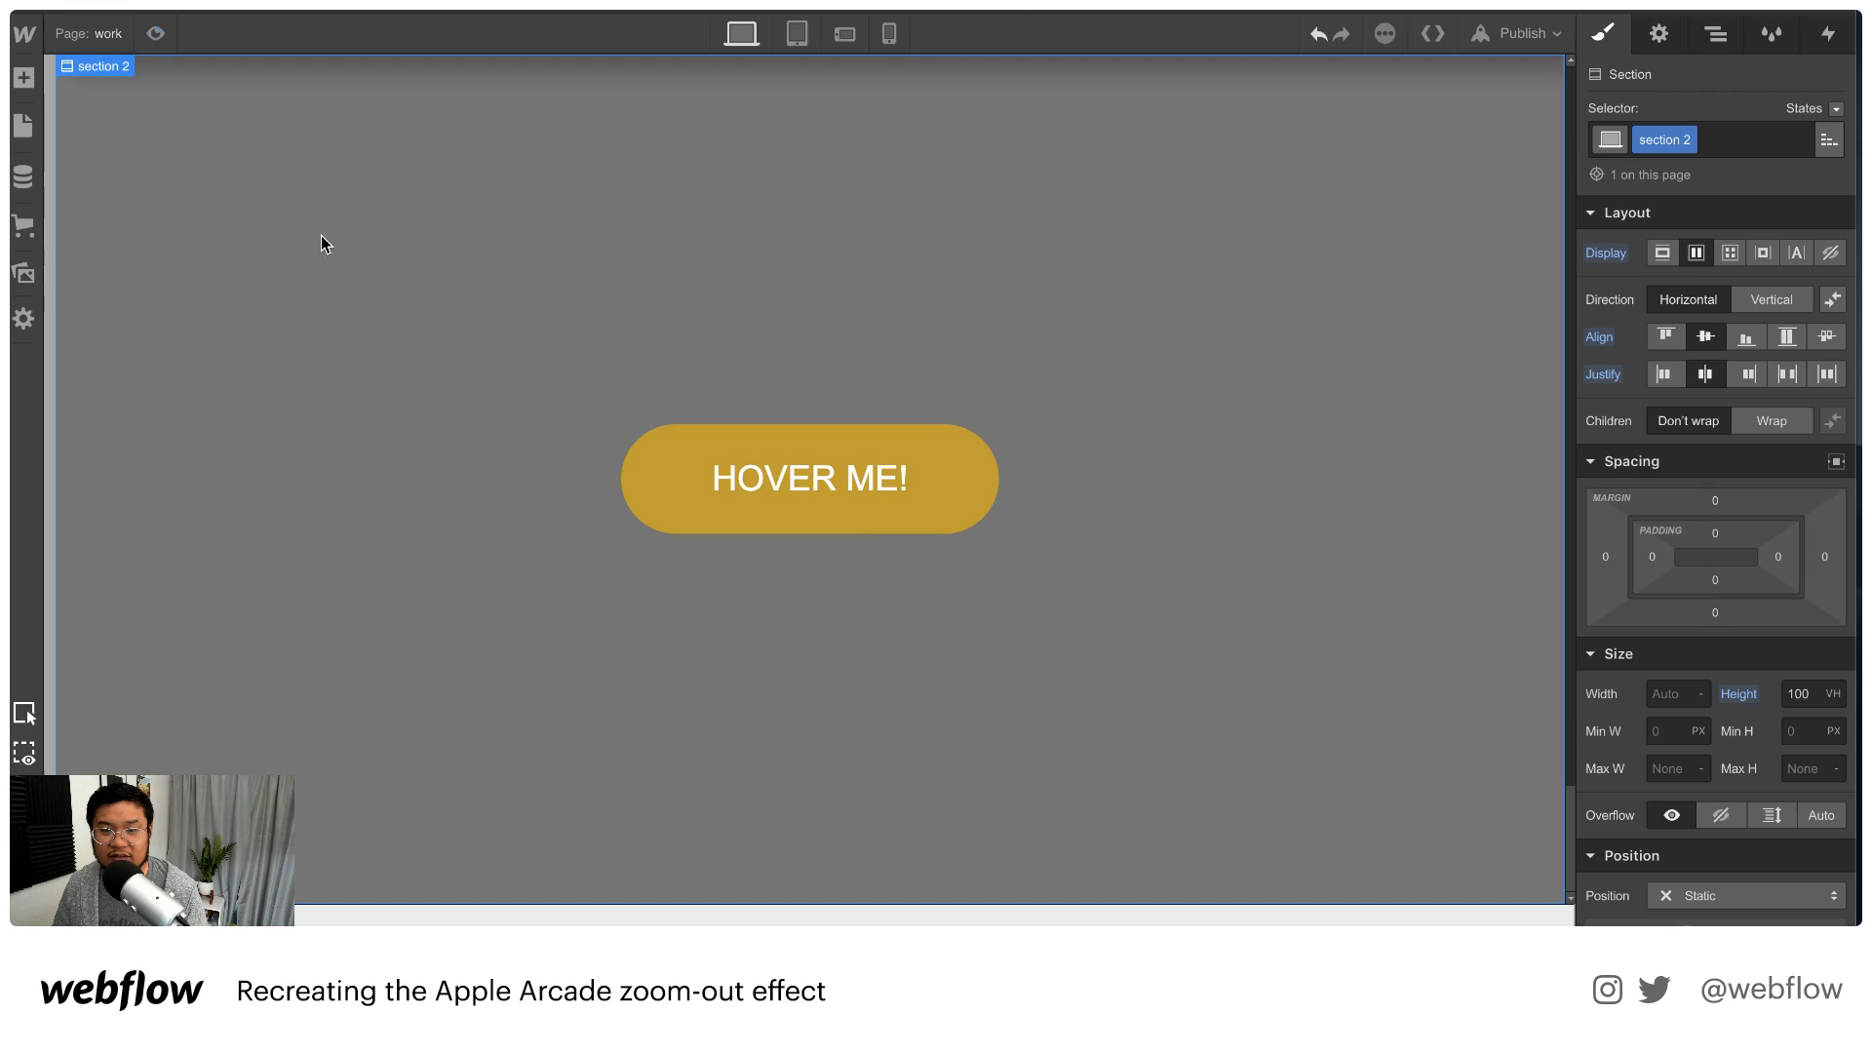
# Set the gradient overlay's z-index to 1 and preview the button's hover effect
pyautogui.click(680, 450)
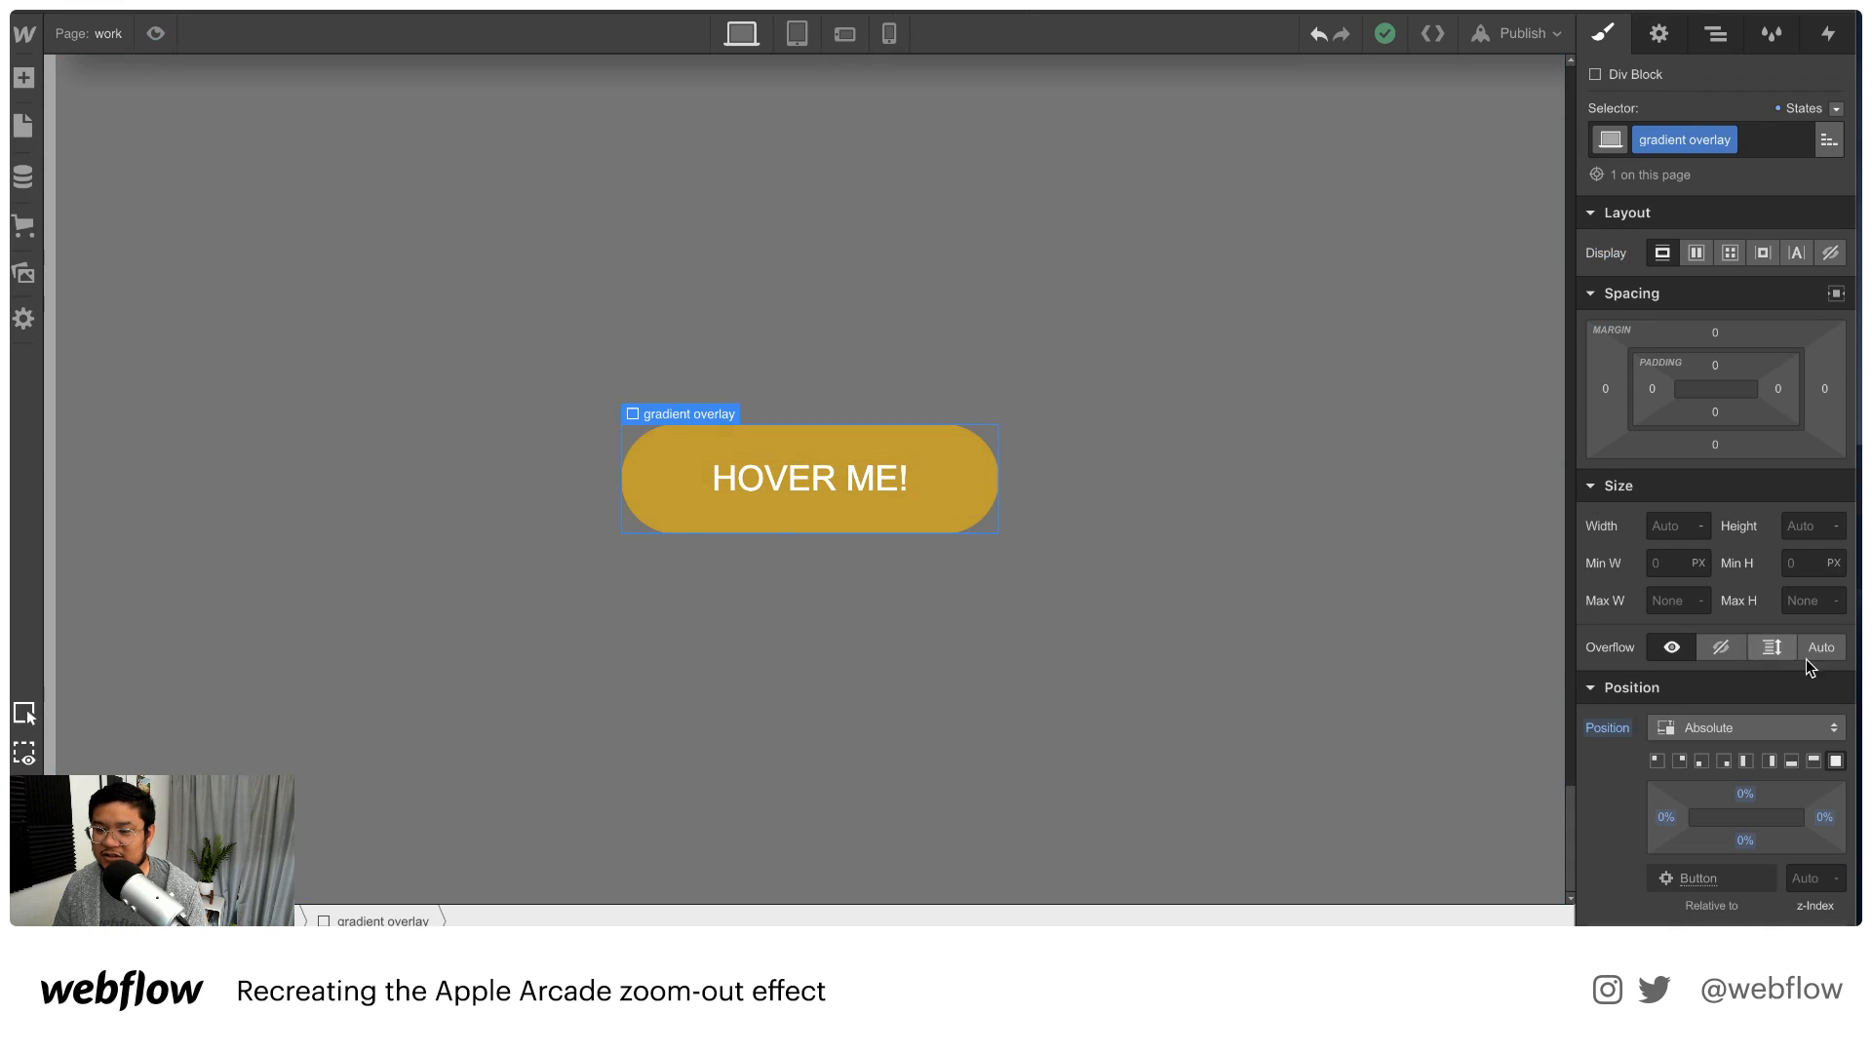
pyautogui.scroll(-3, 1762, 809)
pyautogui.click(1812, 746)
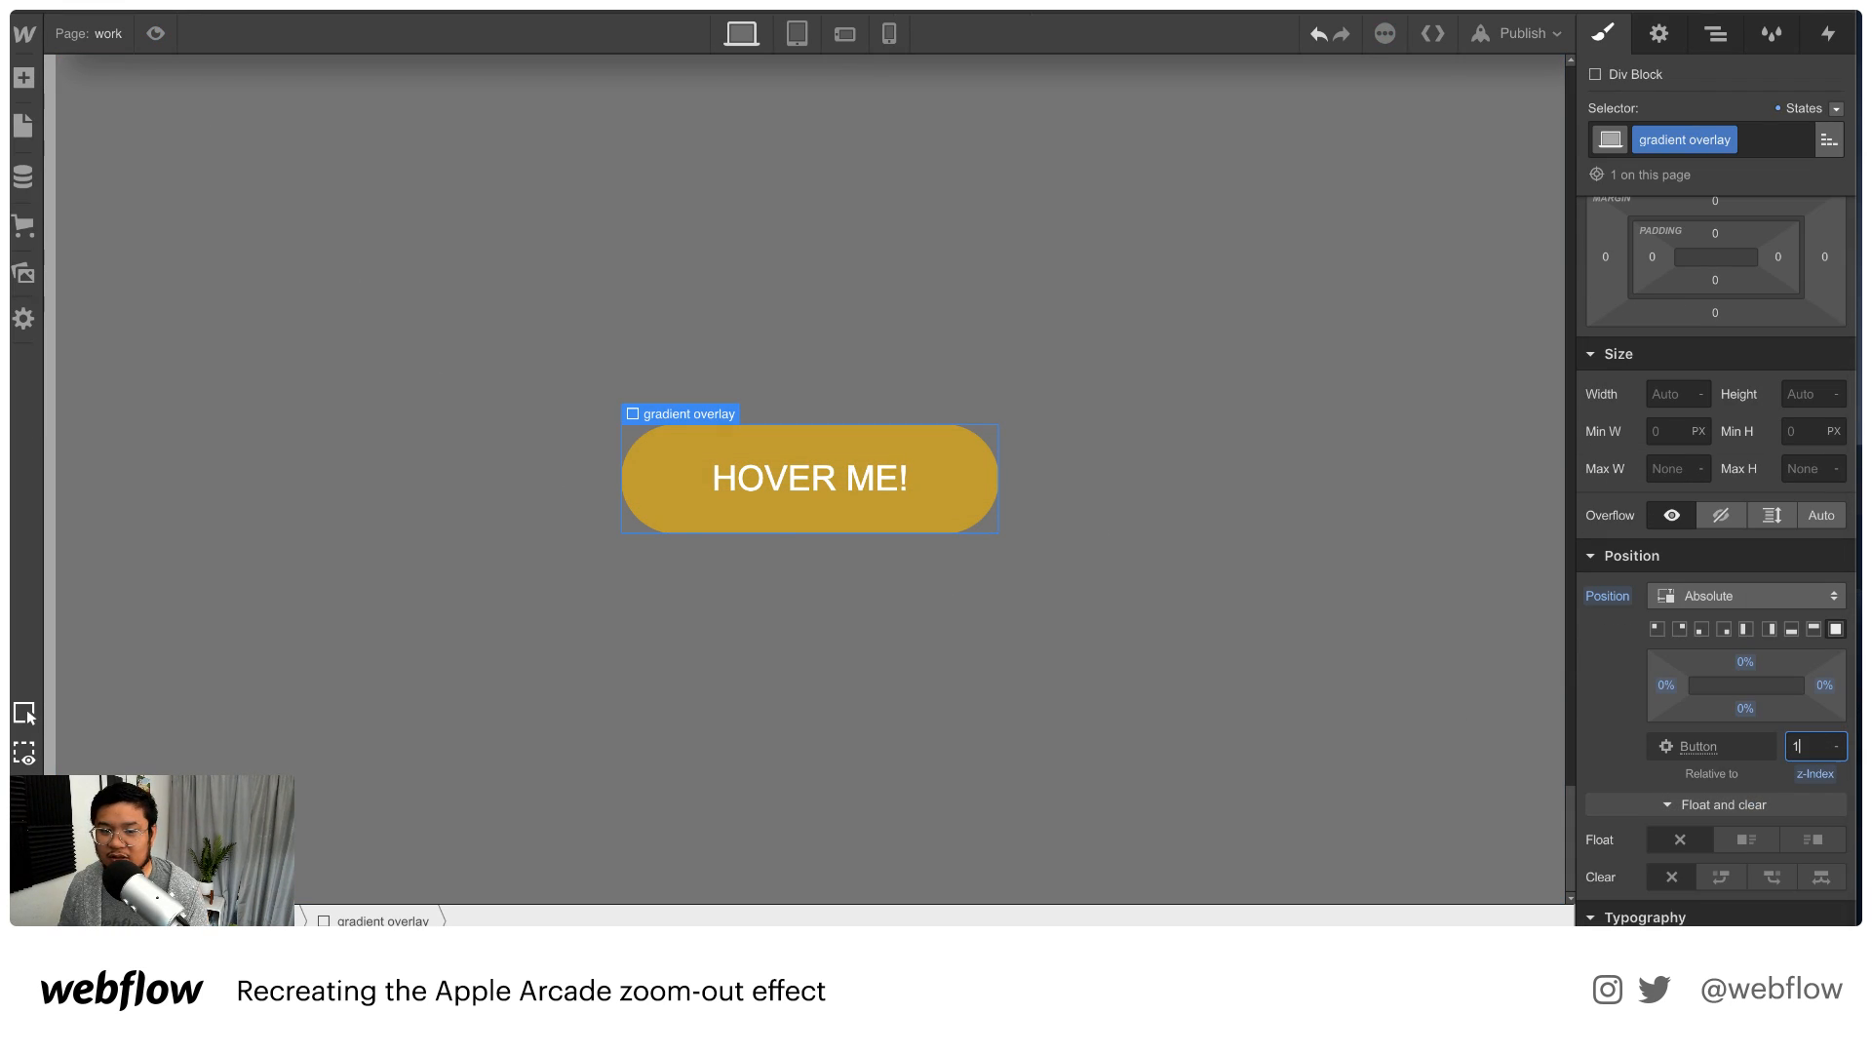
pyautogui.click(432, 380)
pyautogui.press('super+shift+p')
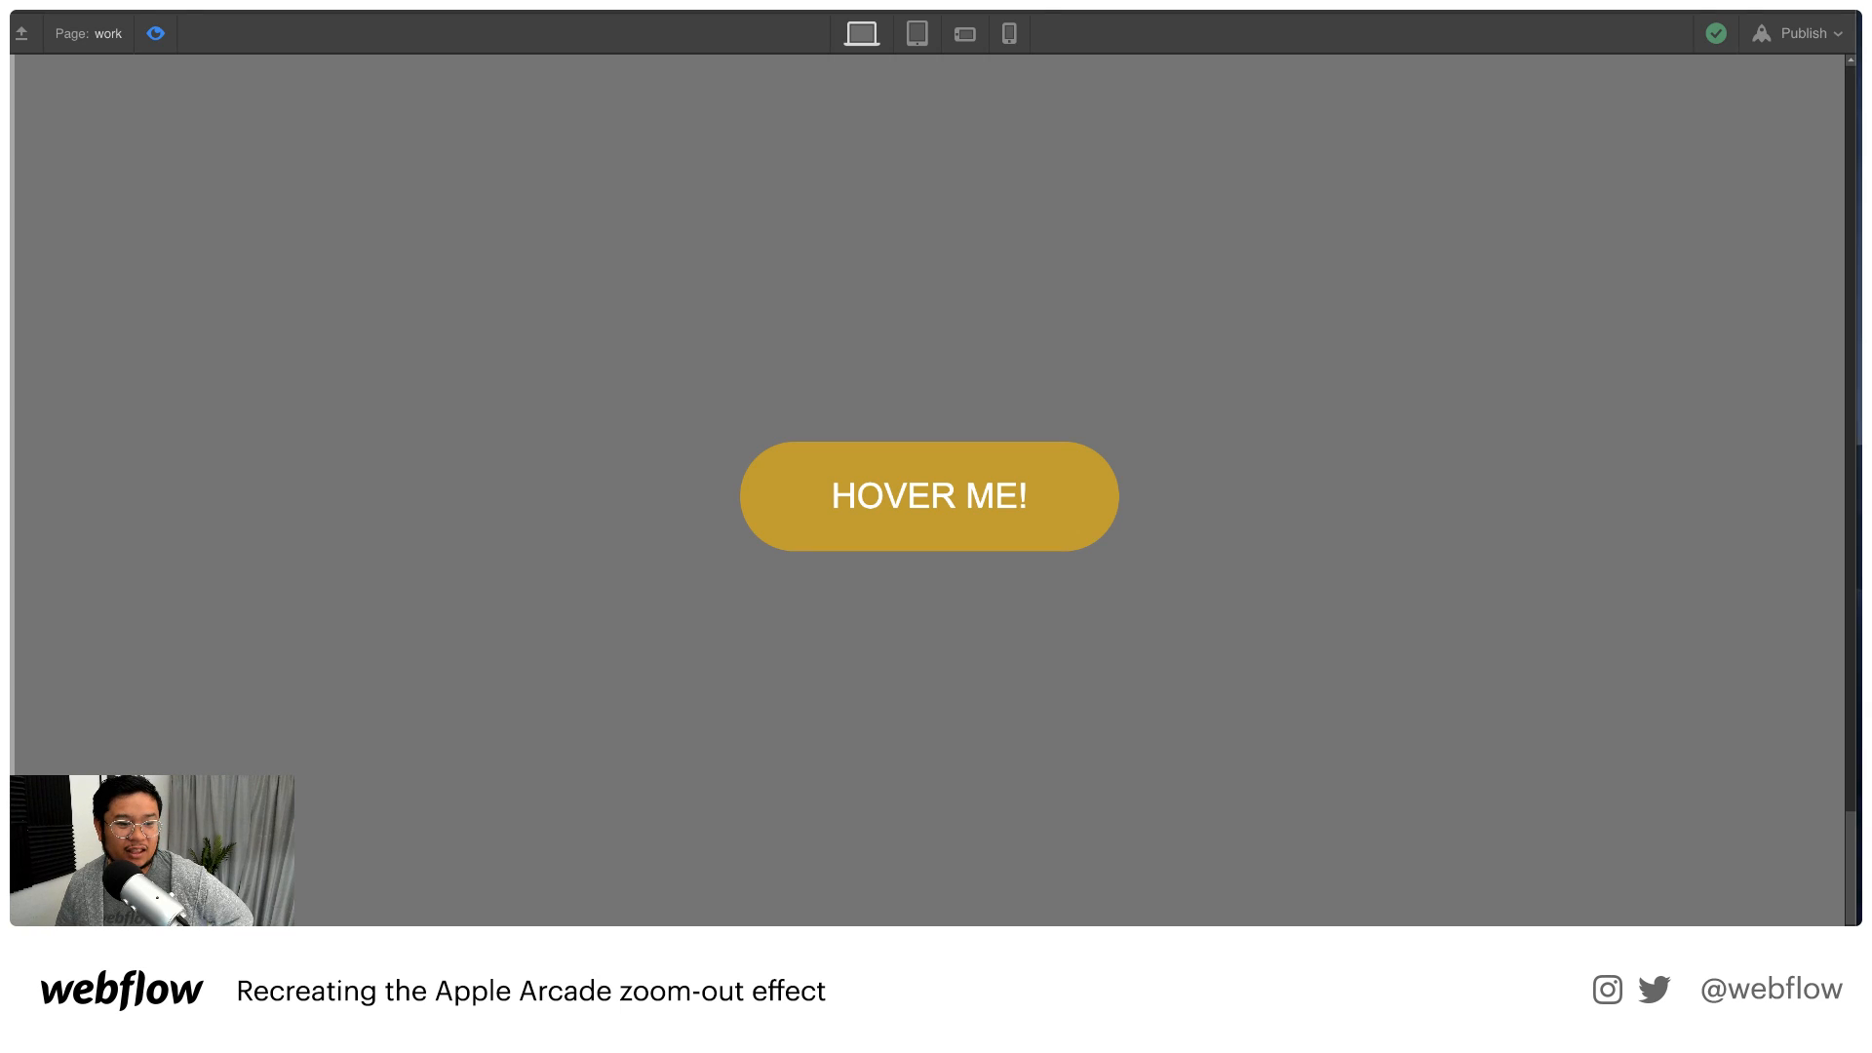
pyautogui.click(154, 36)
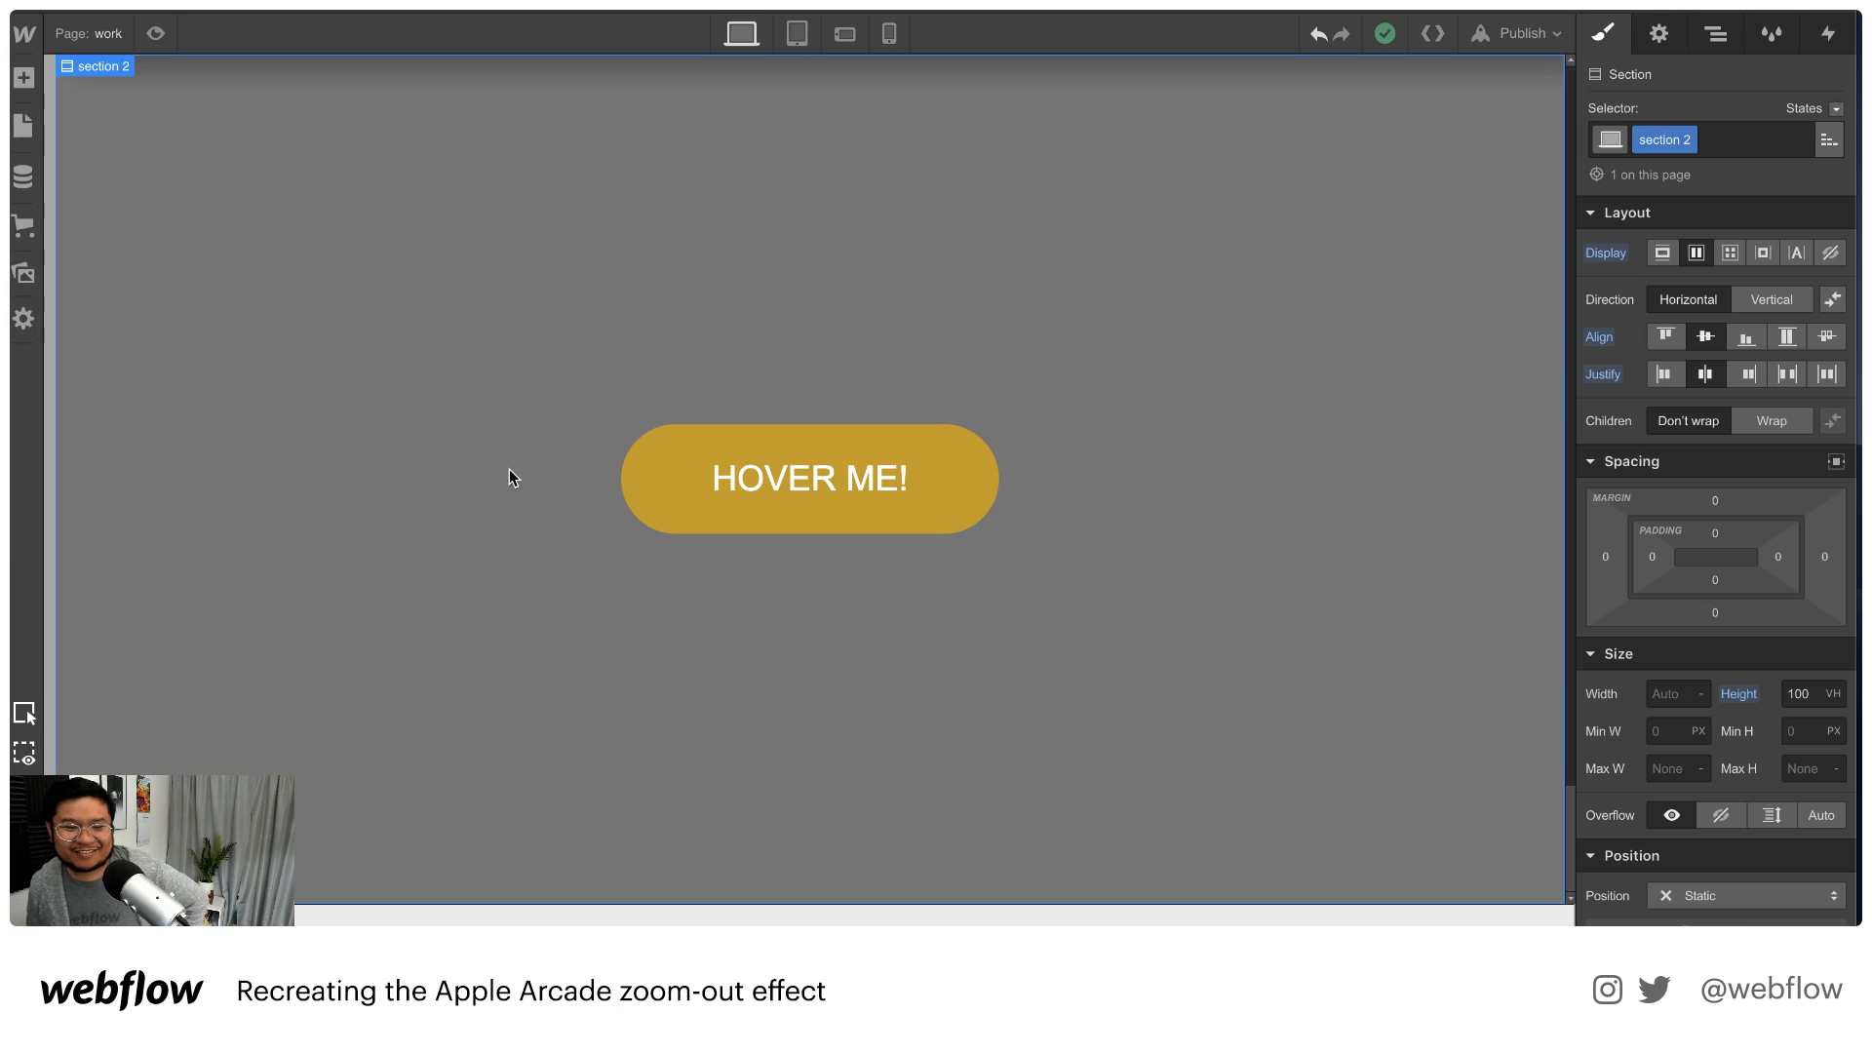
# Delete the Button link block, with its text block and gradient overlay, from section 2
pyautogui.click(687, 462)
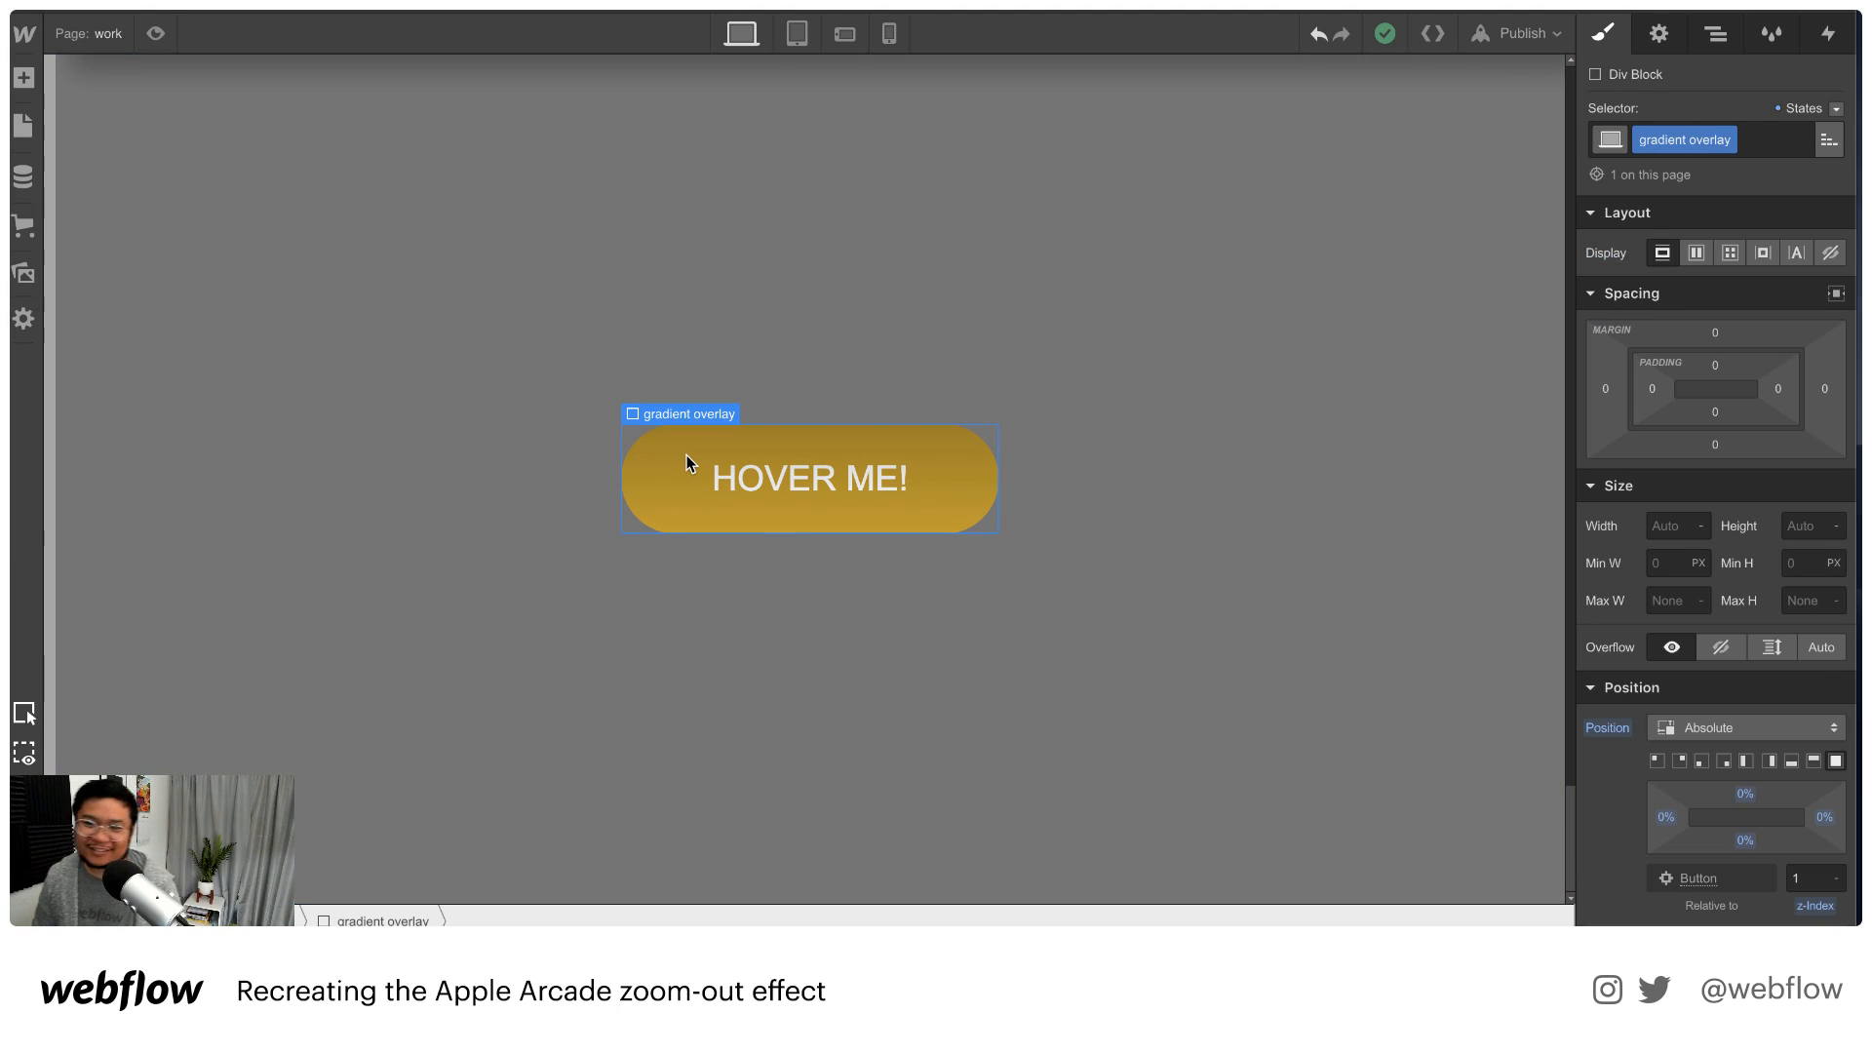
pyautogui.click(1715, 33)
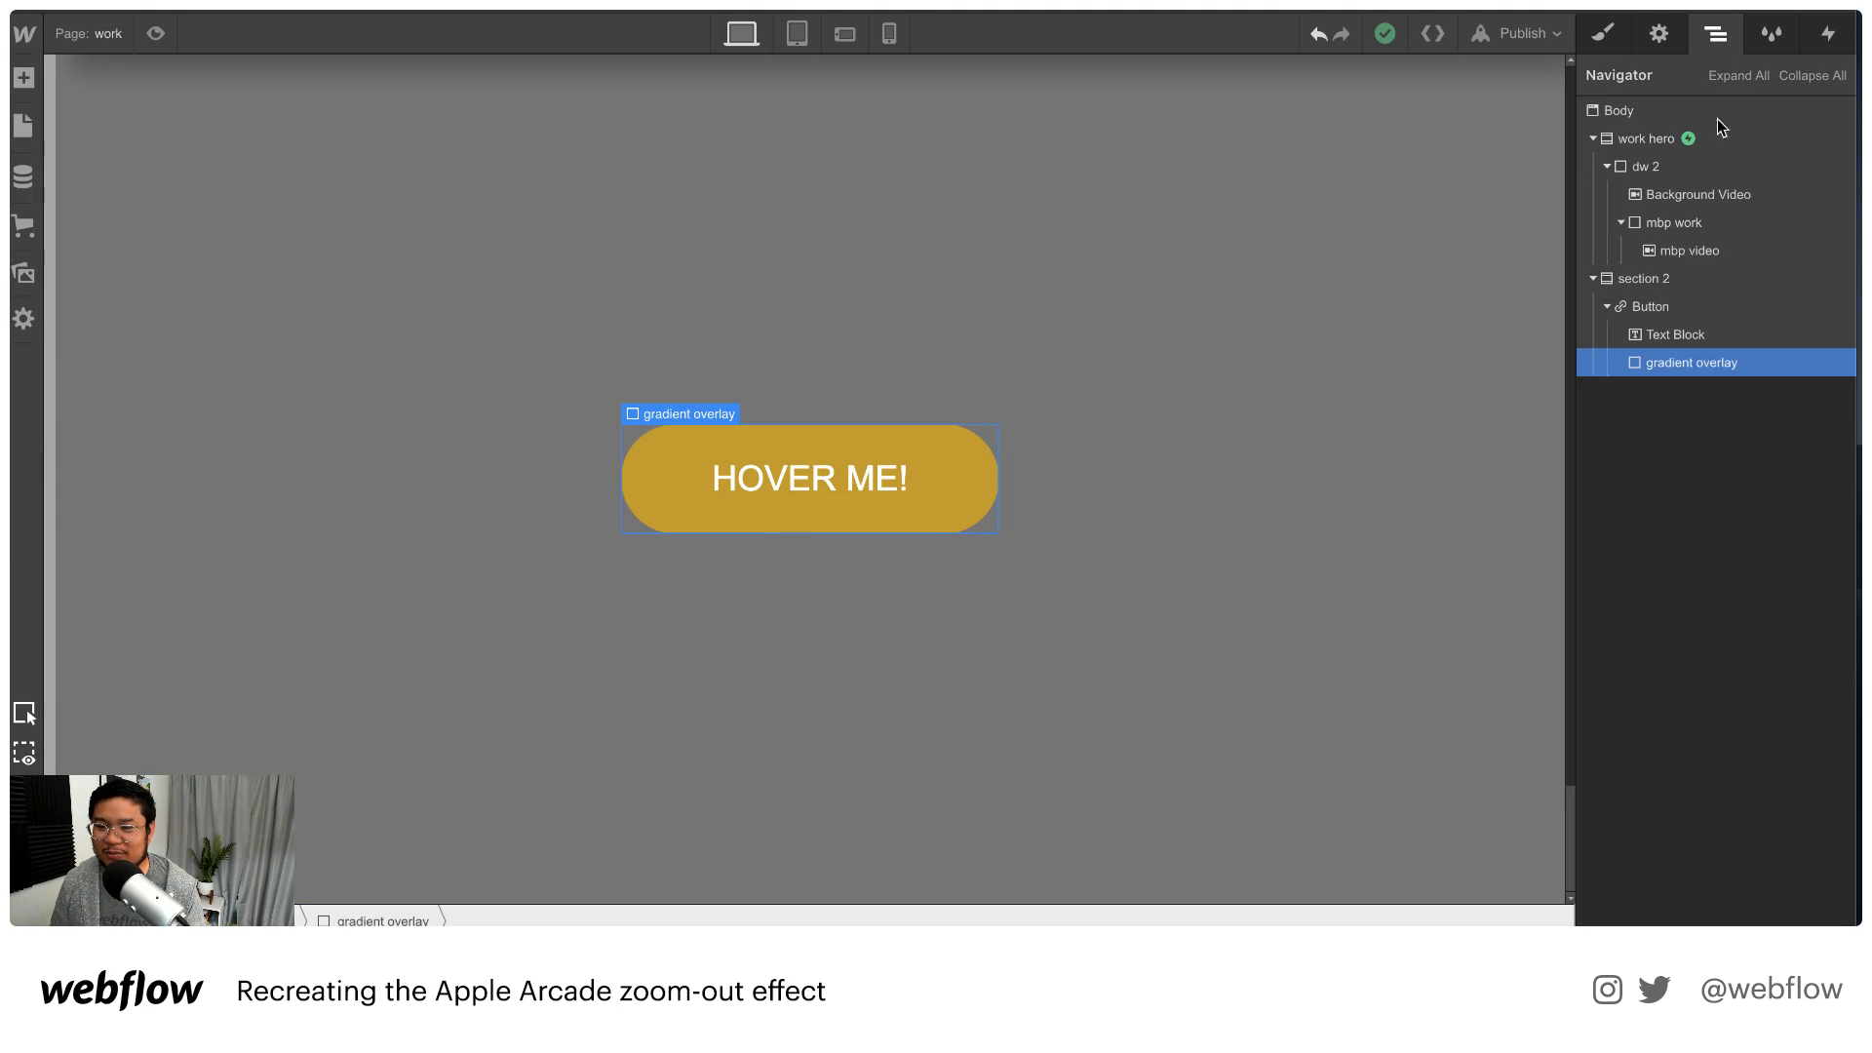
pyautogui.click(1696, 308)
pyautogui.press('Delete')
# Add a new link block inside section 2, keeping its default link settings
pyautogui.click(1131, 408)
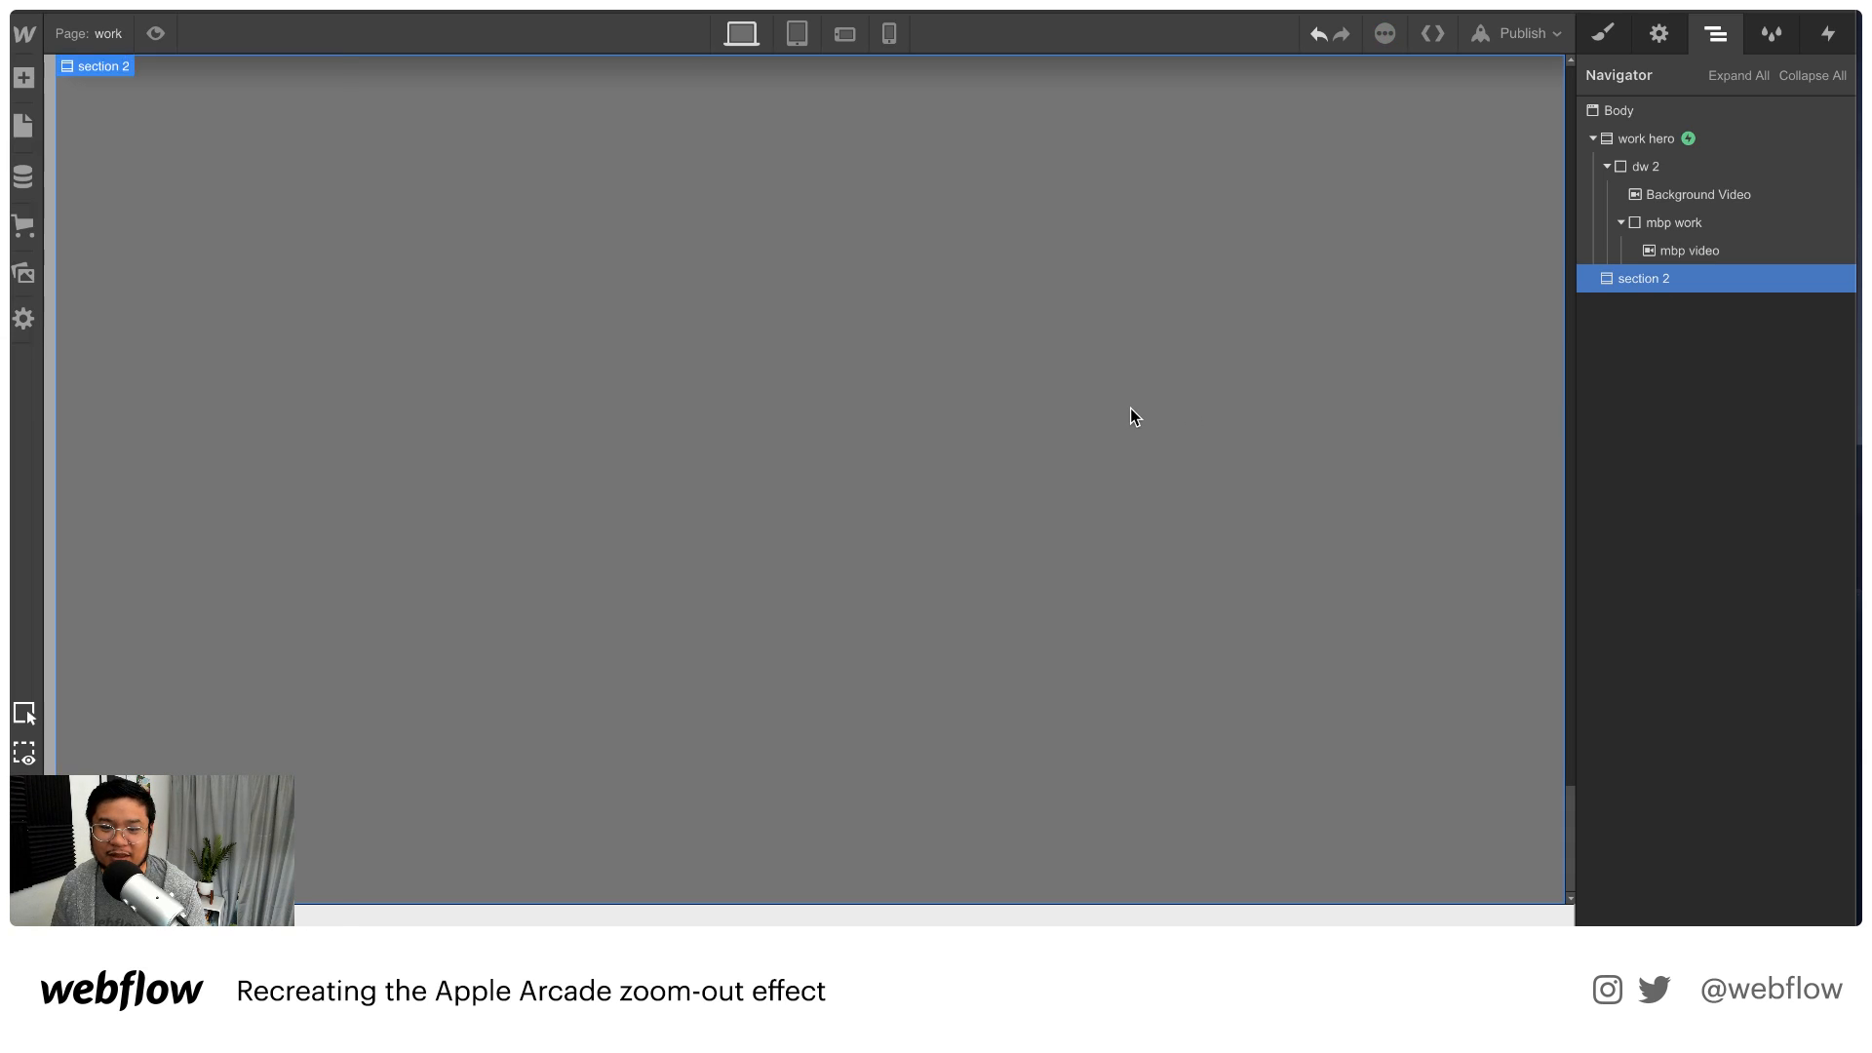
pyautogui.press('a')
pyautogui.moveTo(213, 547); pyautogui.dragTo(693, 500)
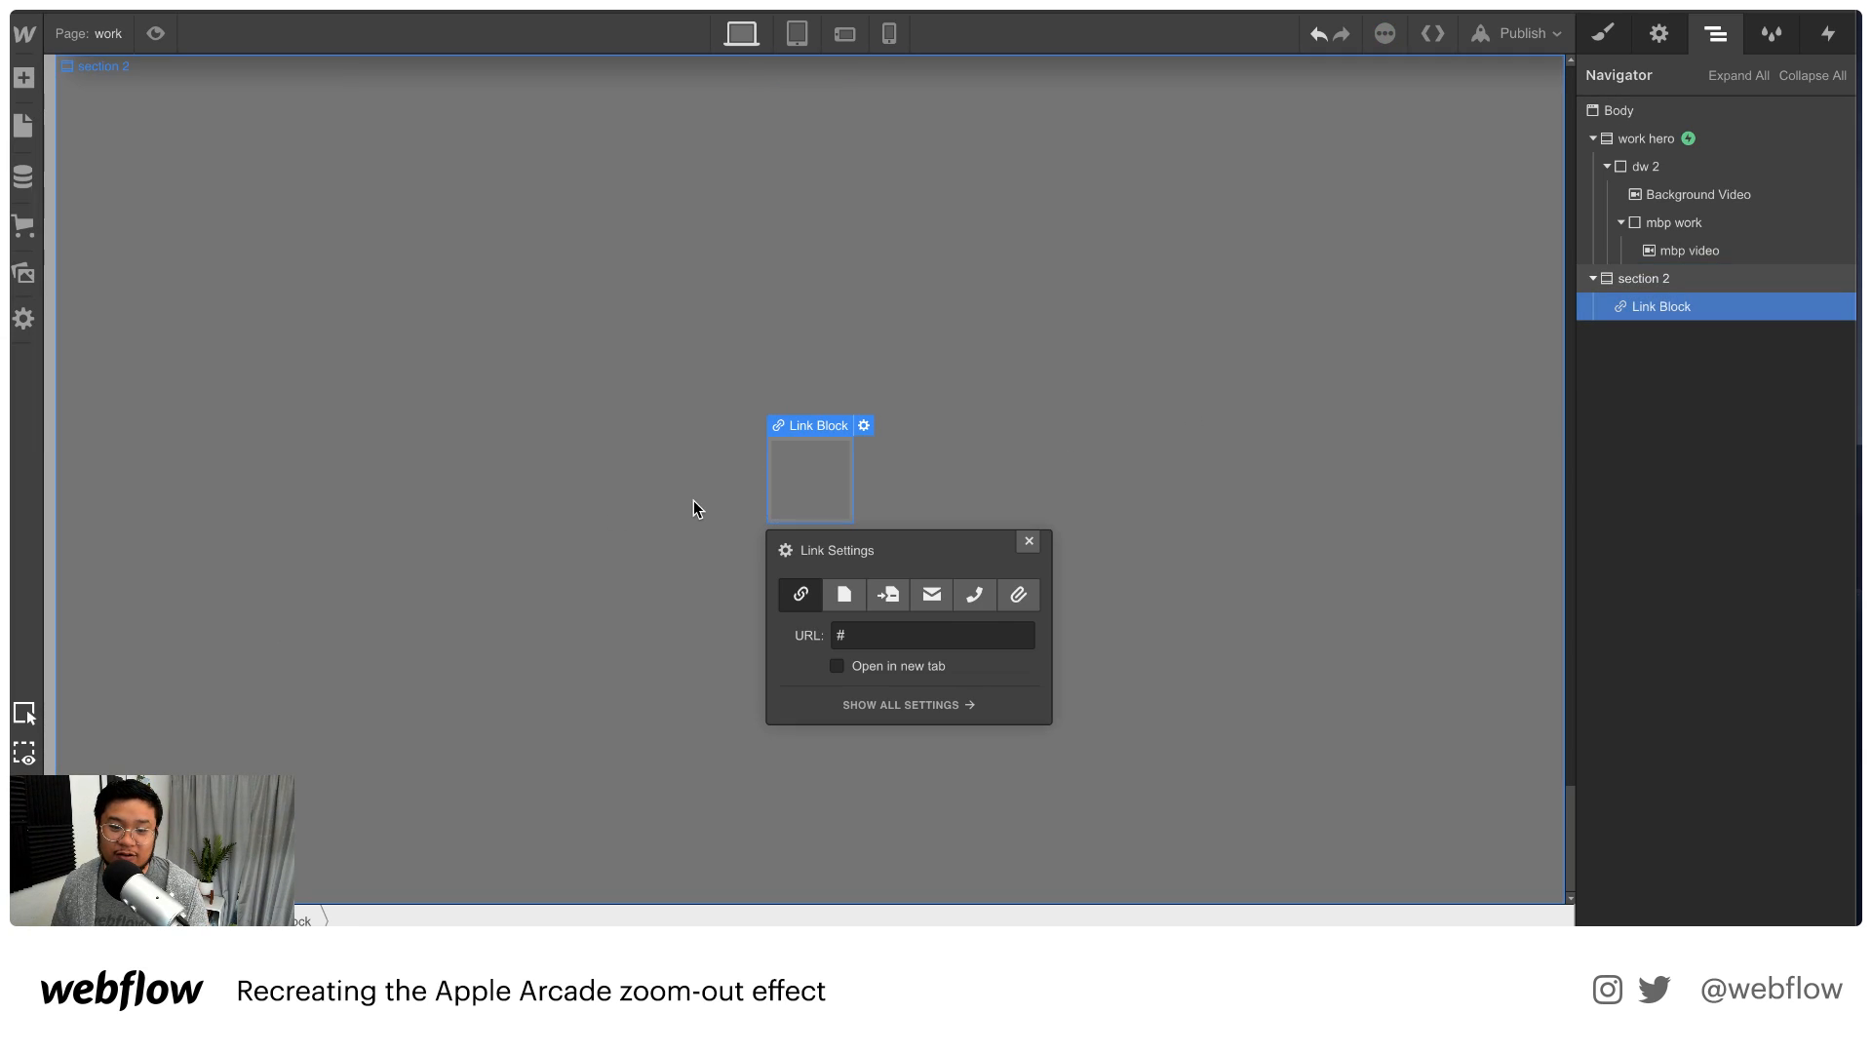
pyautogui.click(1029, 544)
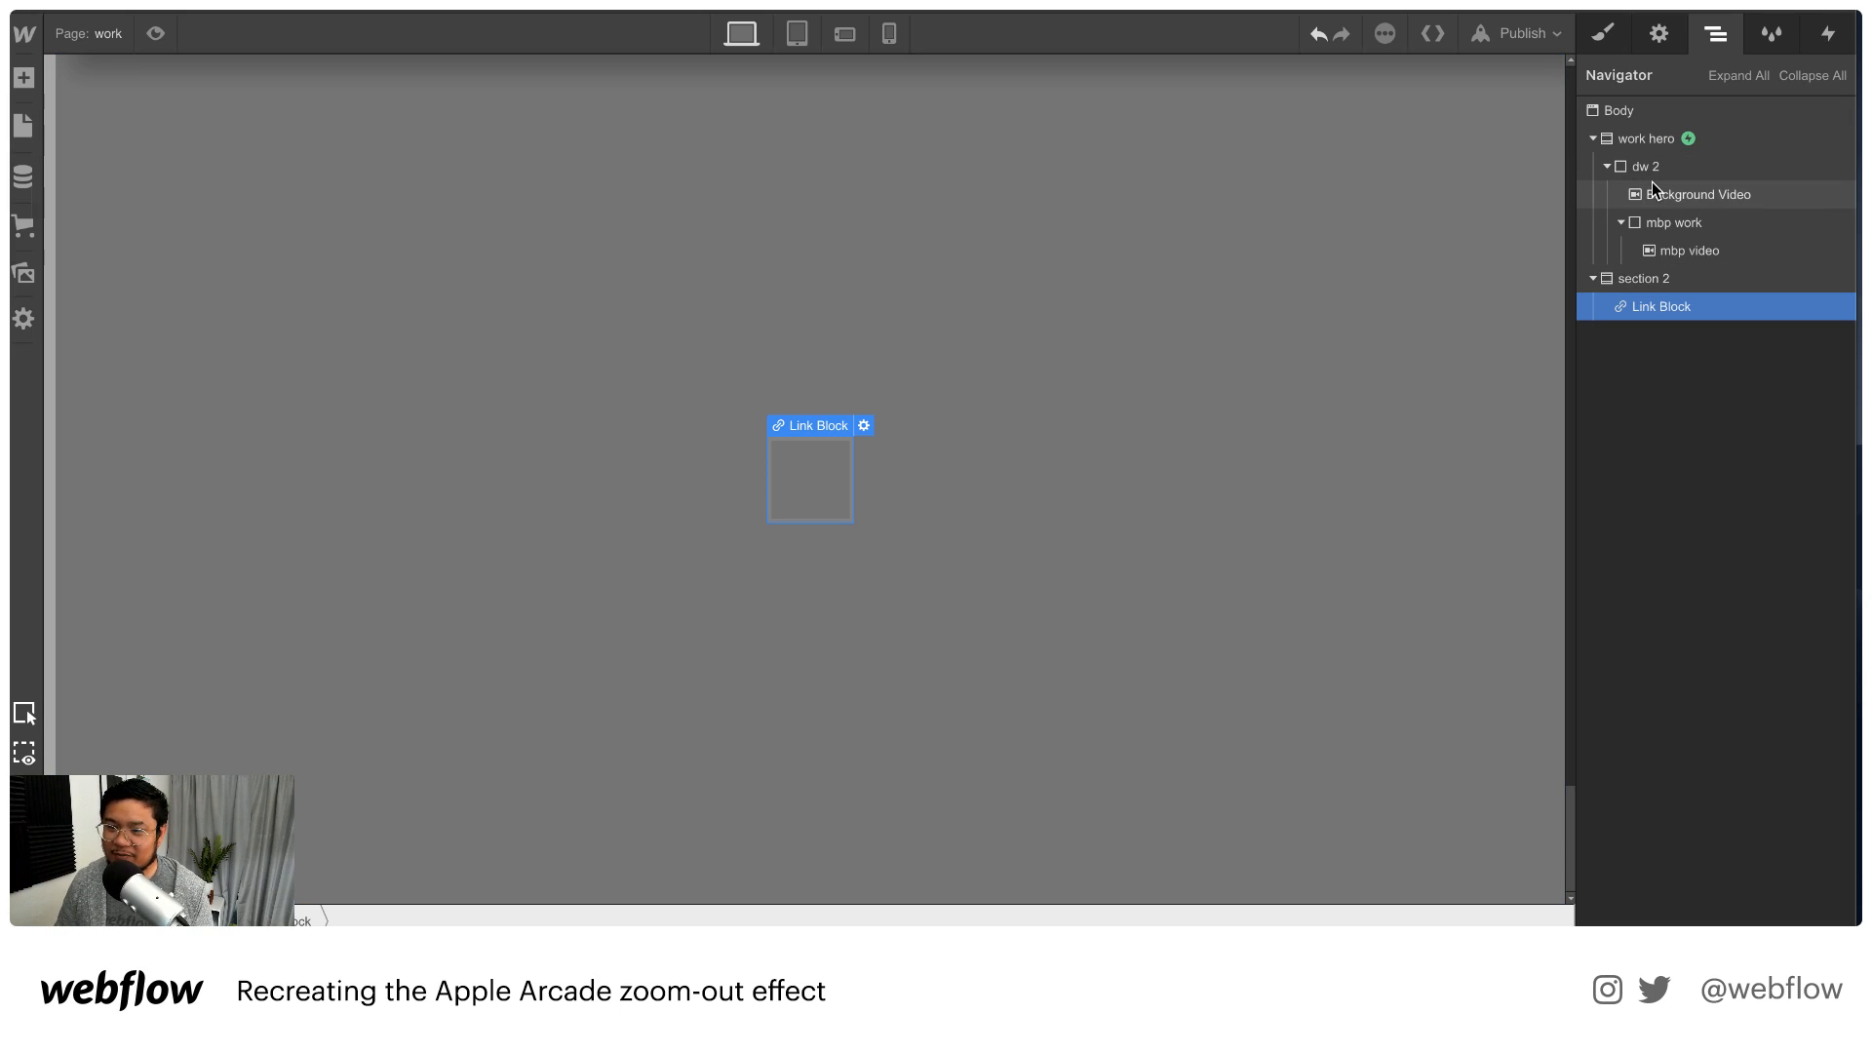
# Give the link block the class "yay button" with padding of 16 px above and below and 86 px on each side
pyautogui.click(1602, 33)
pyautogui.click(1740, 139)
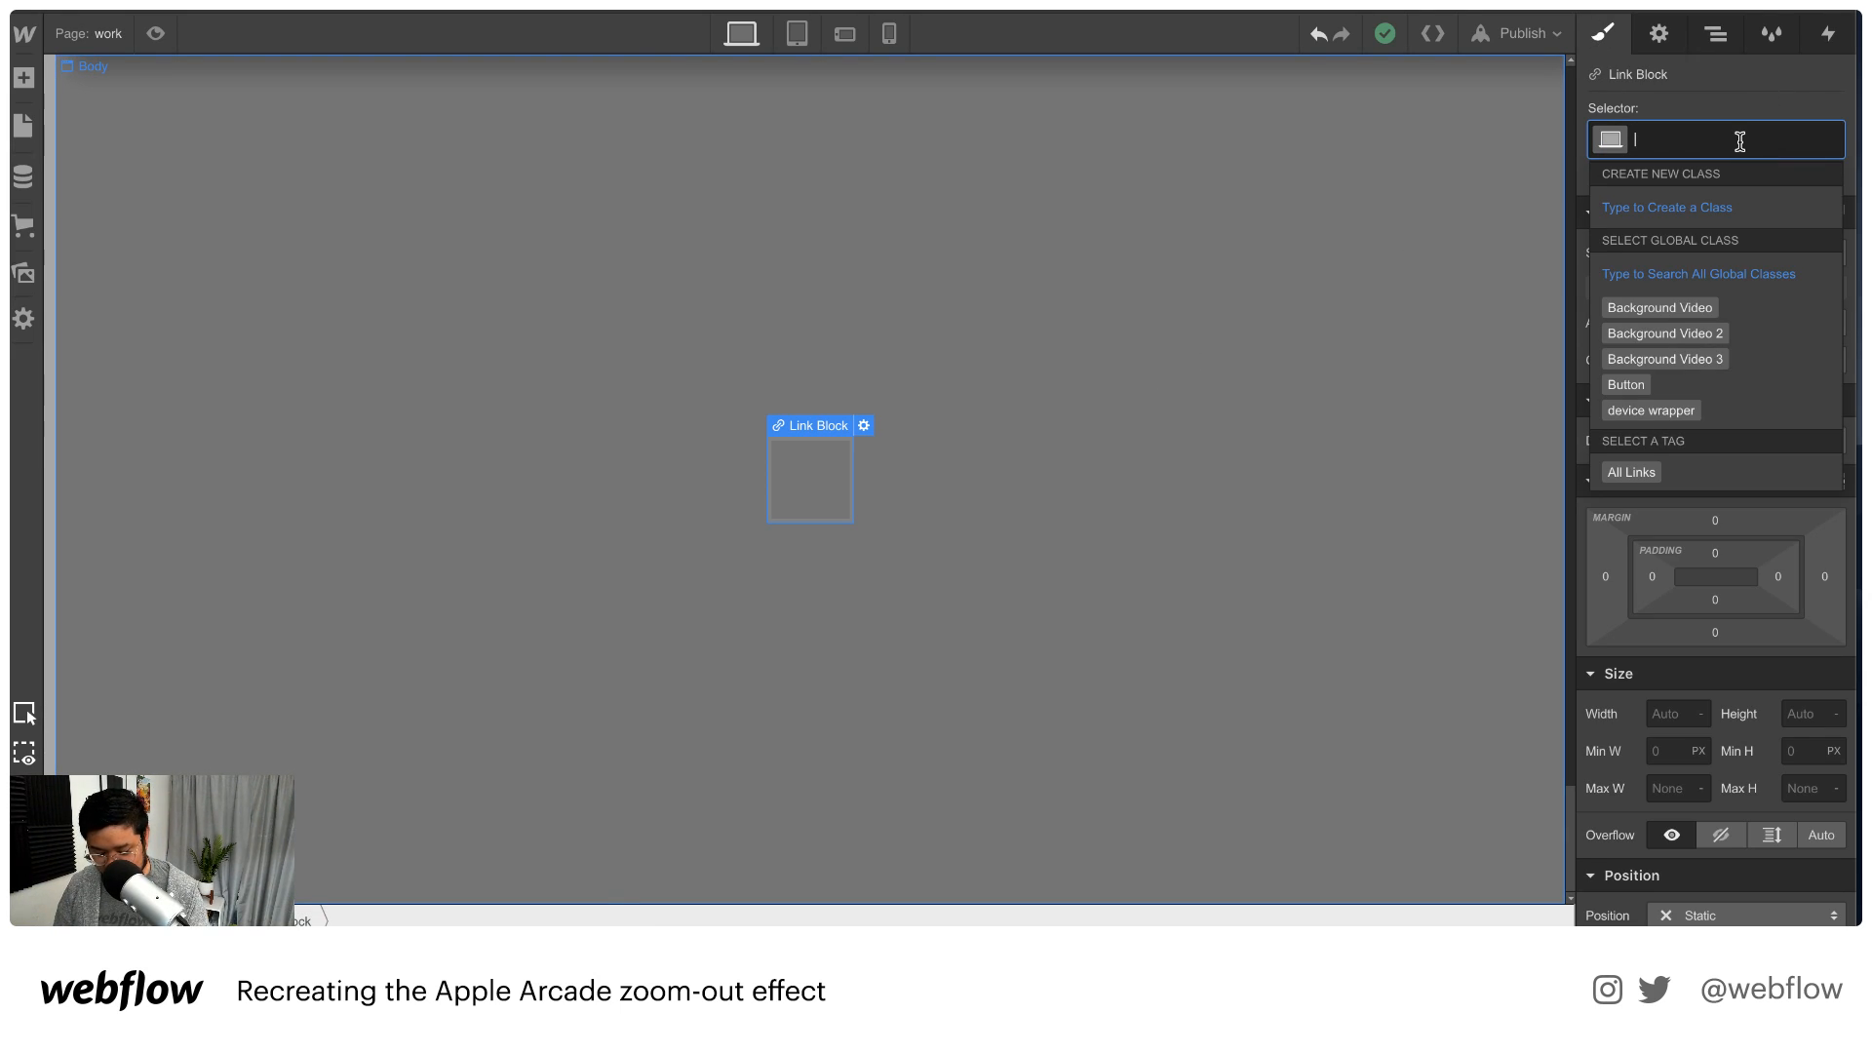
pyautogui.write('yay button')
pyautogui.press('Return')
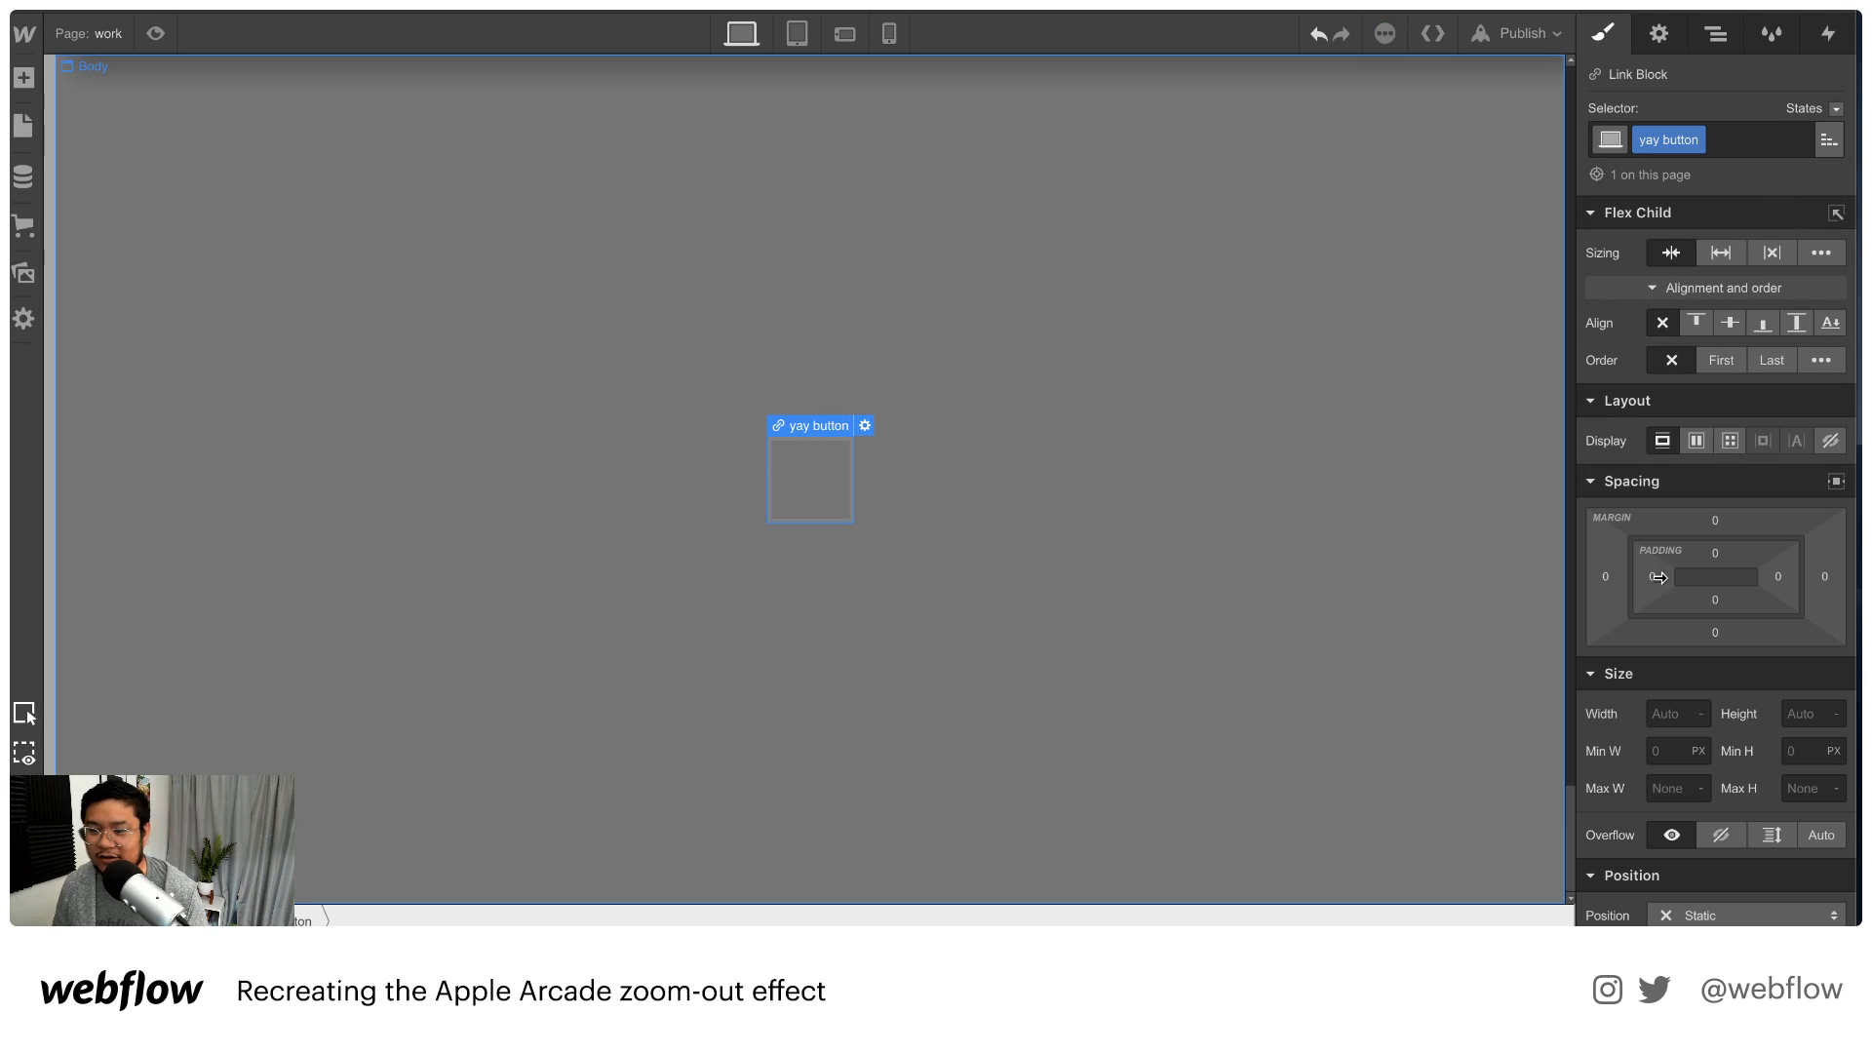
pyautogui.moveTo(1705, 555); pyautogui.dragTo(1569, 589)
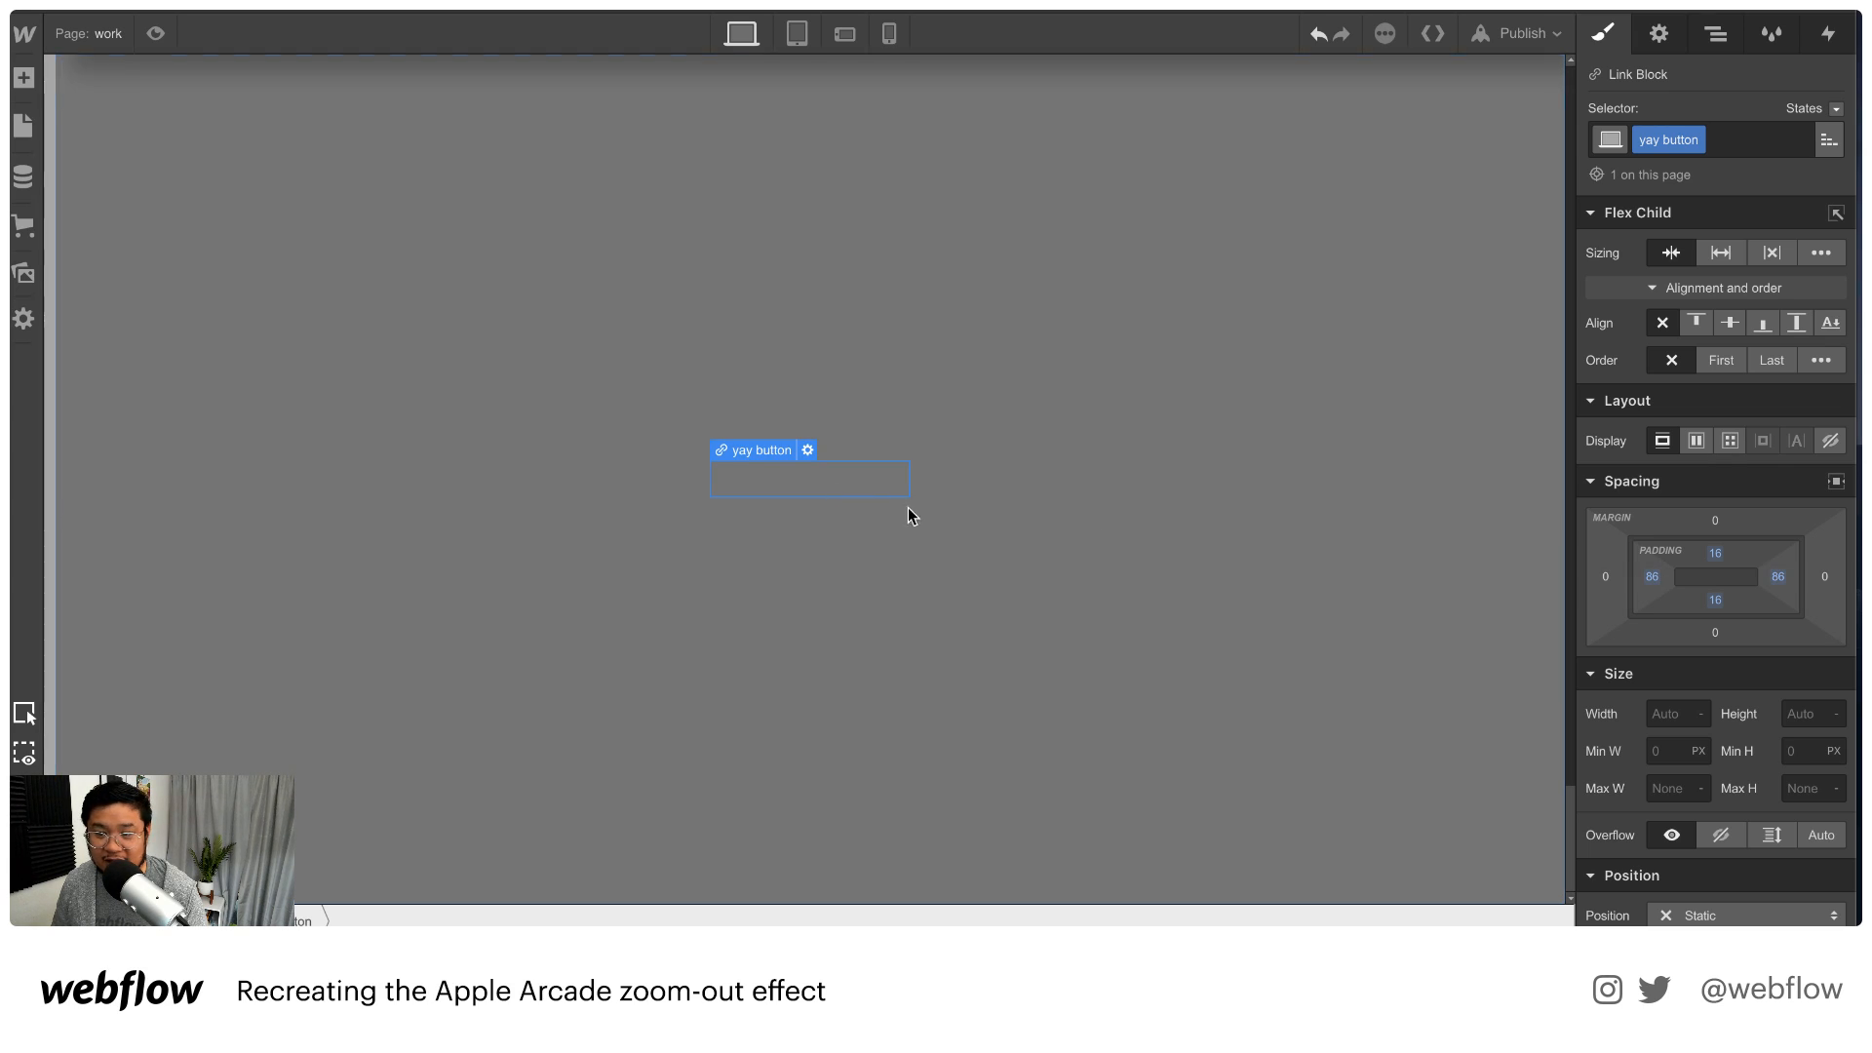
# Set the background color of the yay button to the orange #eba801
pyautogui.scroll(-5, 1696, 700)
pyautogui.scroll(-4, 1696, 700)
pyautogui.click(1665, 737)
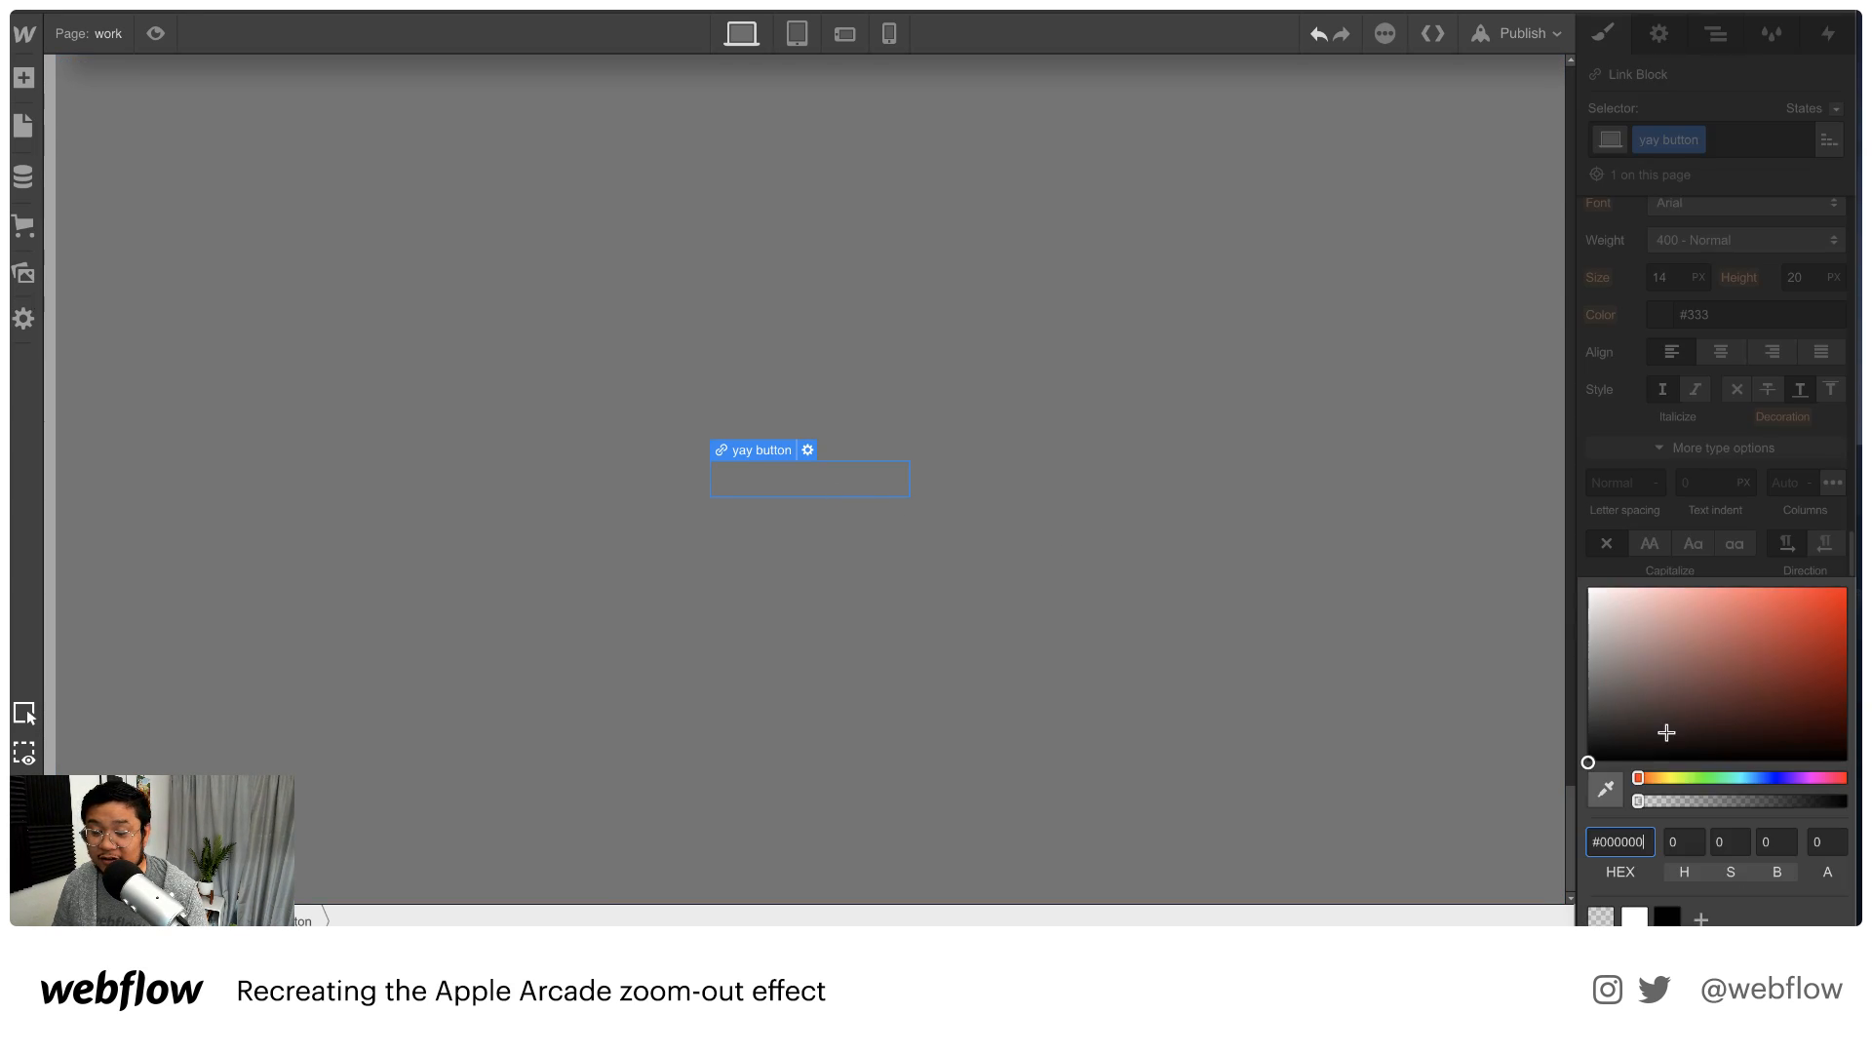
pyautogui.moveTo(1655, 775); pyautogui.dragTo(1662, 777)
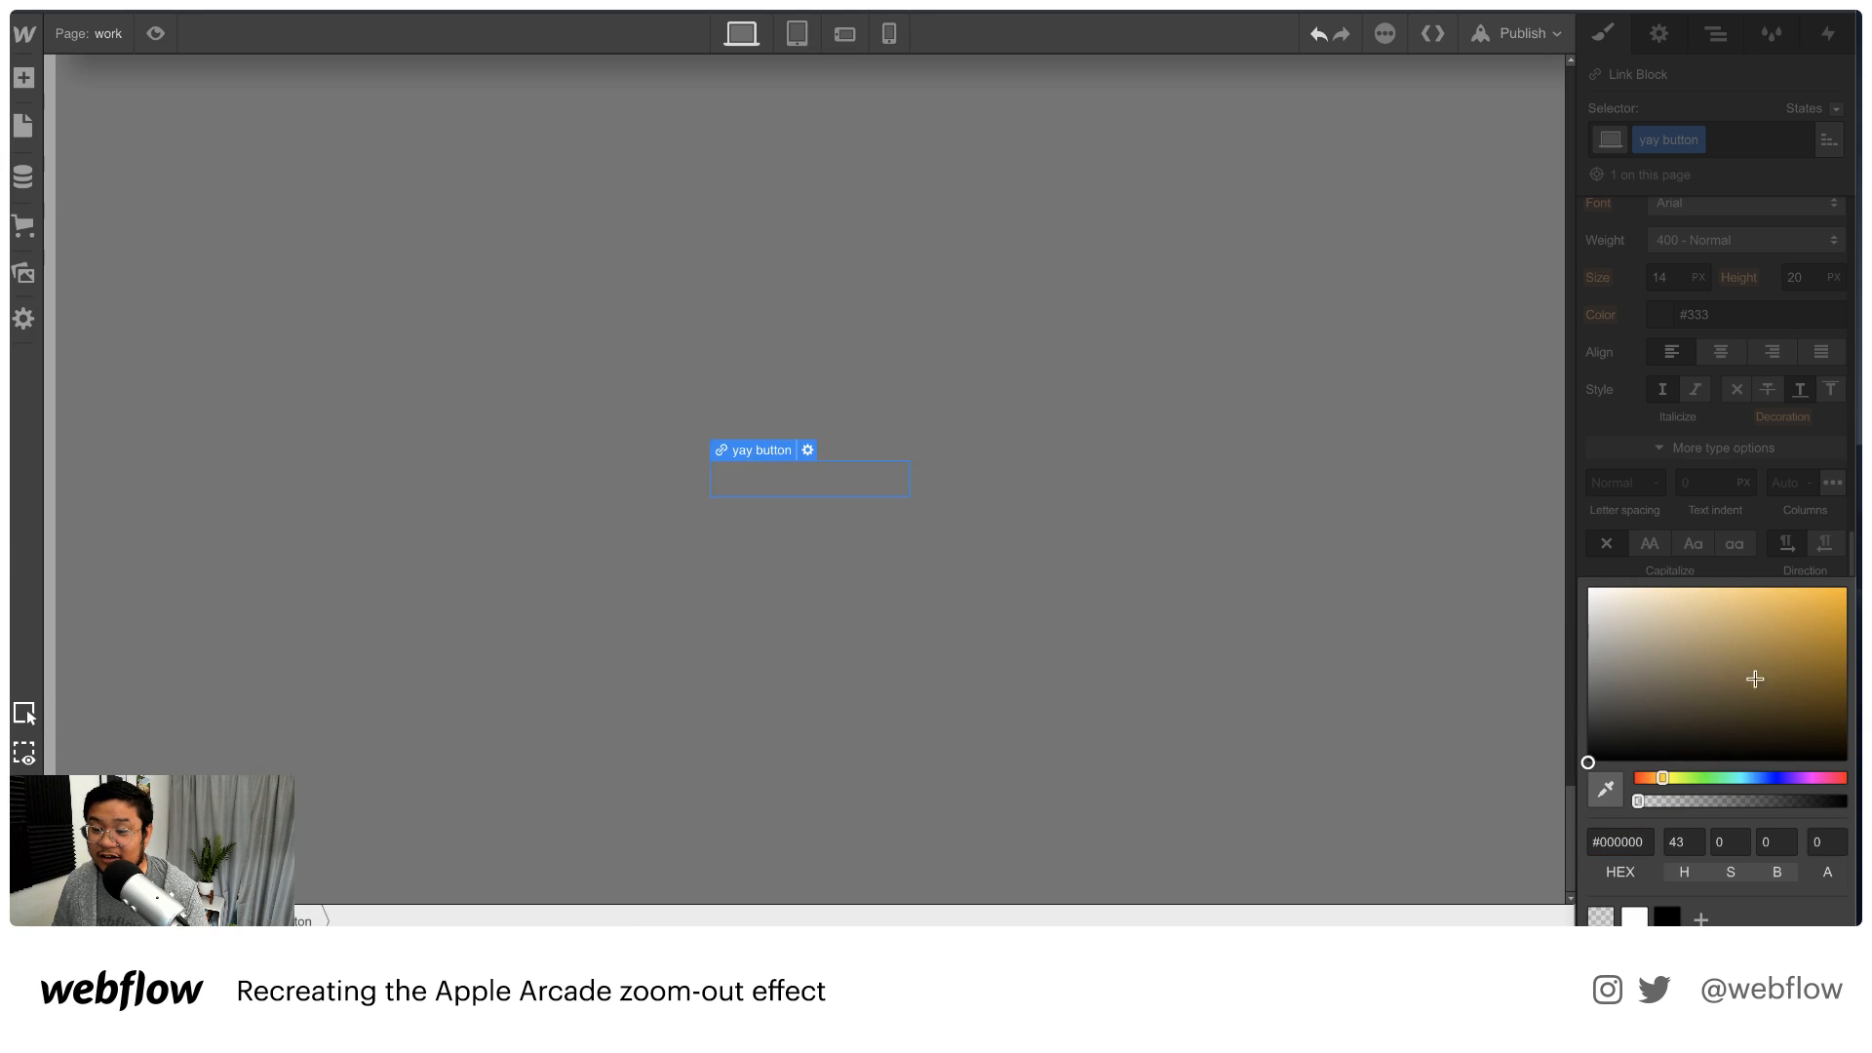
pyautogui.moveTo(1755, 679); pyautogui.dragTo(1838, 627)
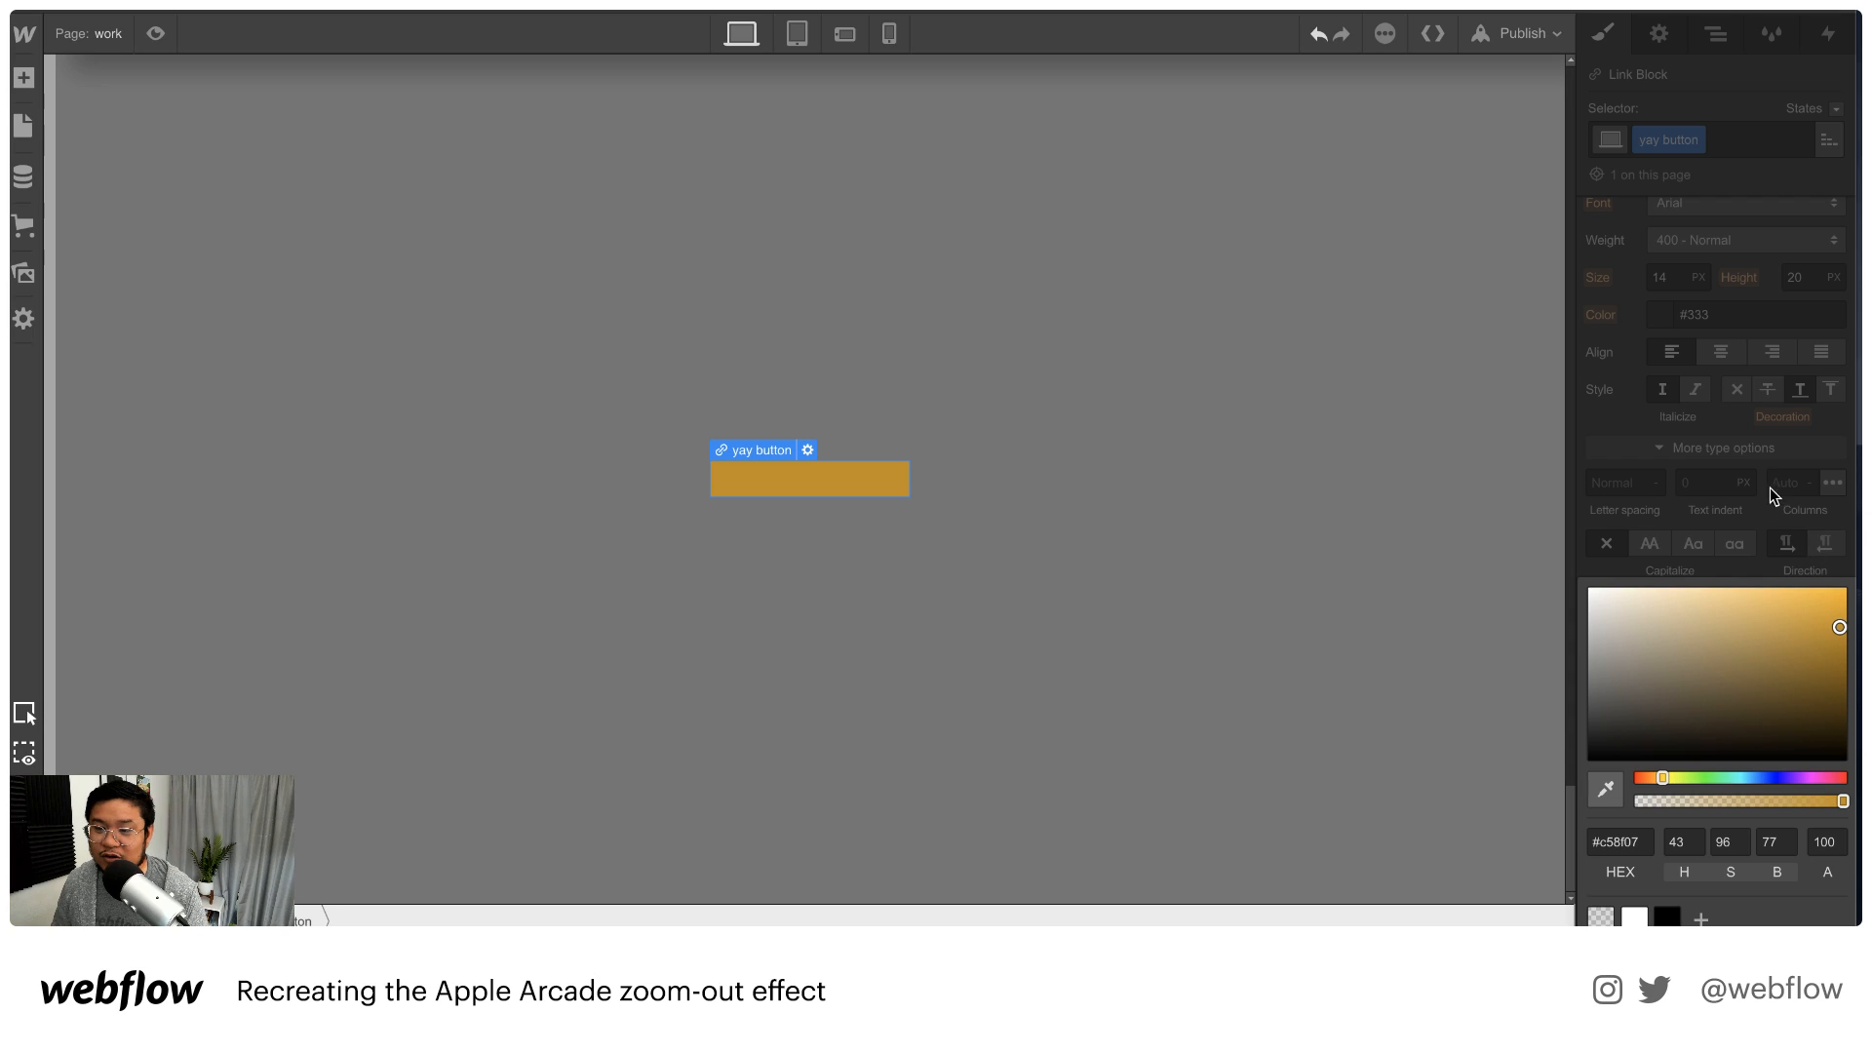
pyautogui.click(1721, 430)
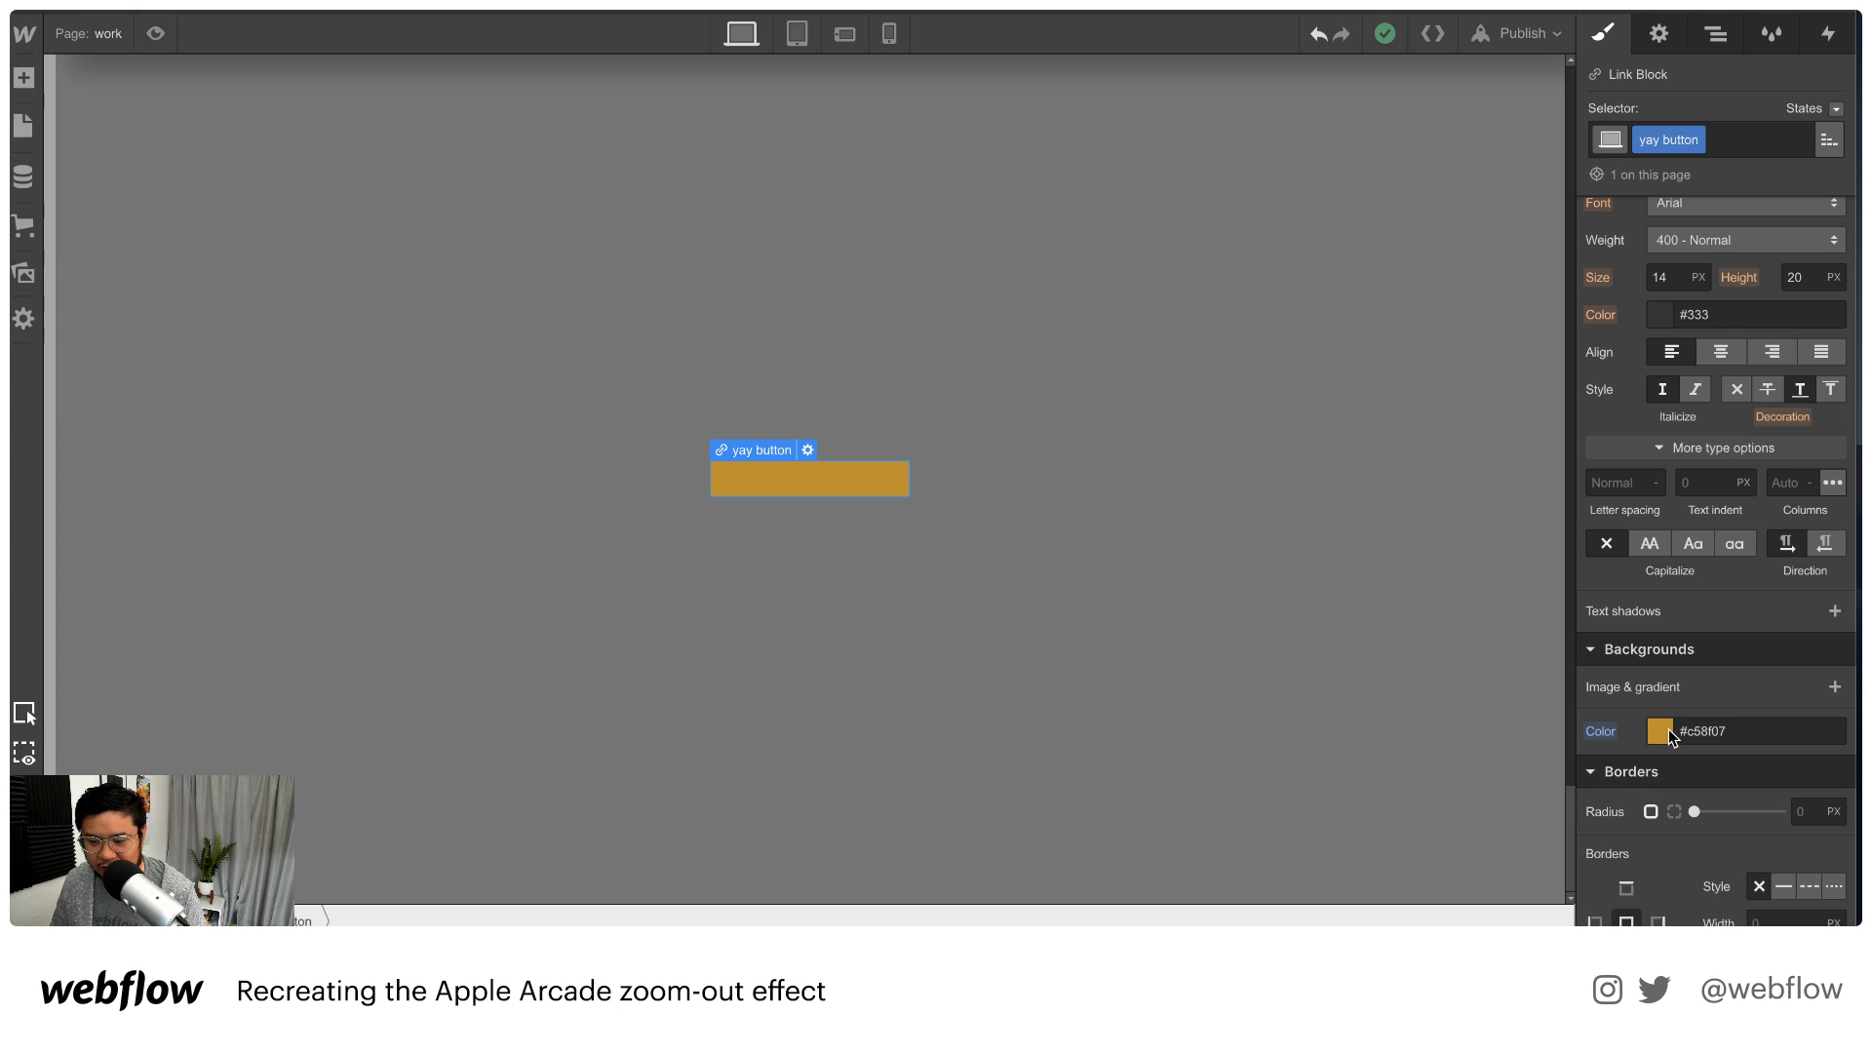
pyautogui.click(1669, 729)
pyautogui.moveTo(1835, 657); pyautogui.dragTo(1846, 602)
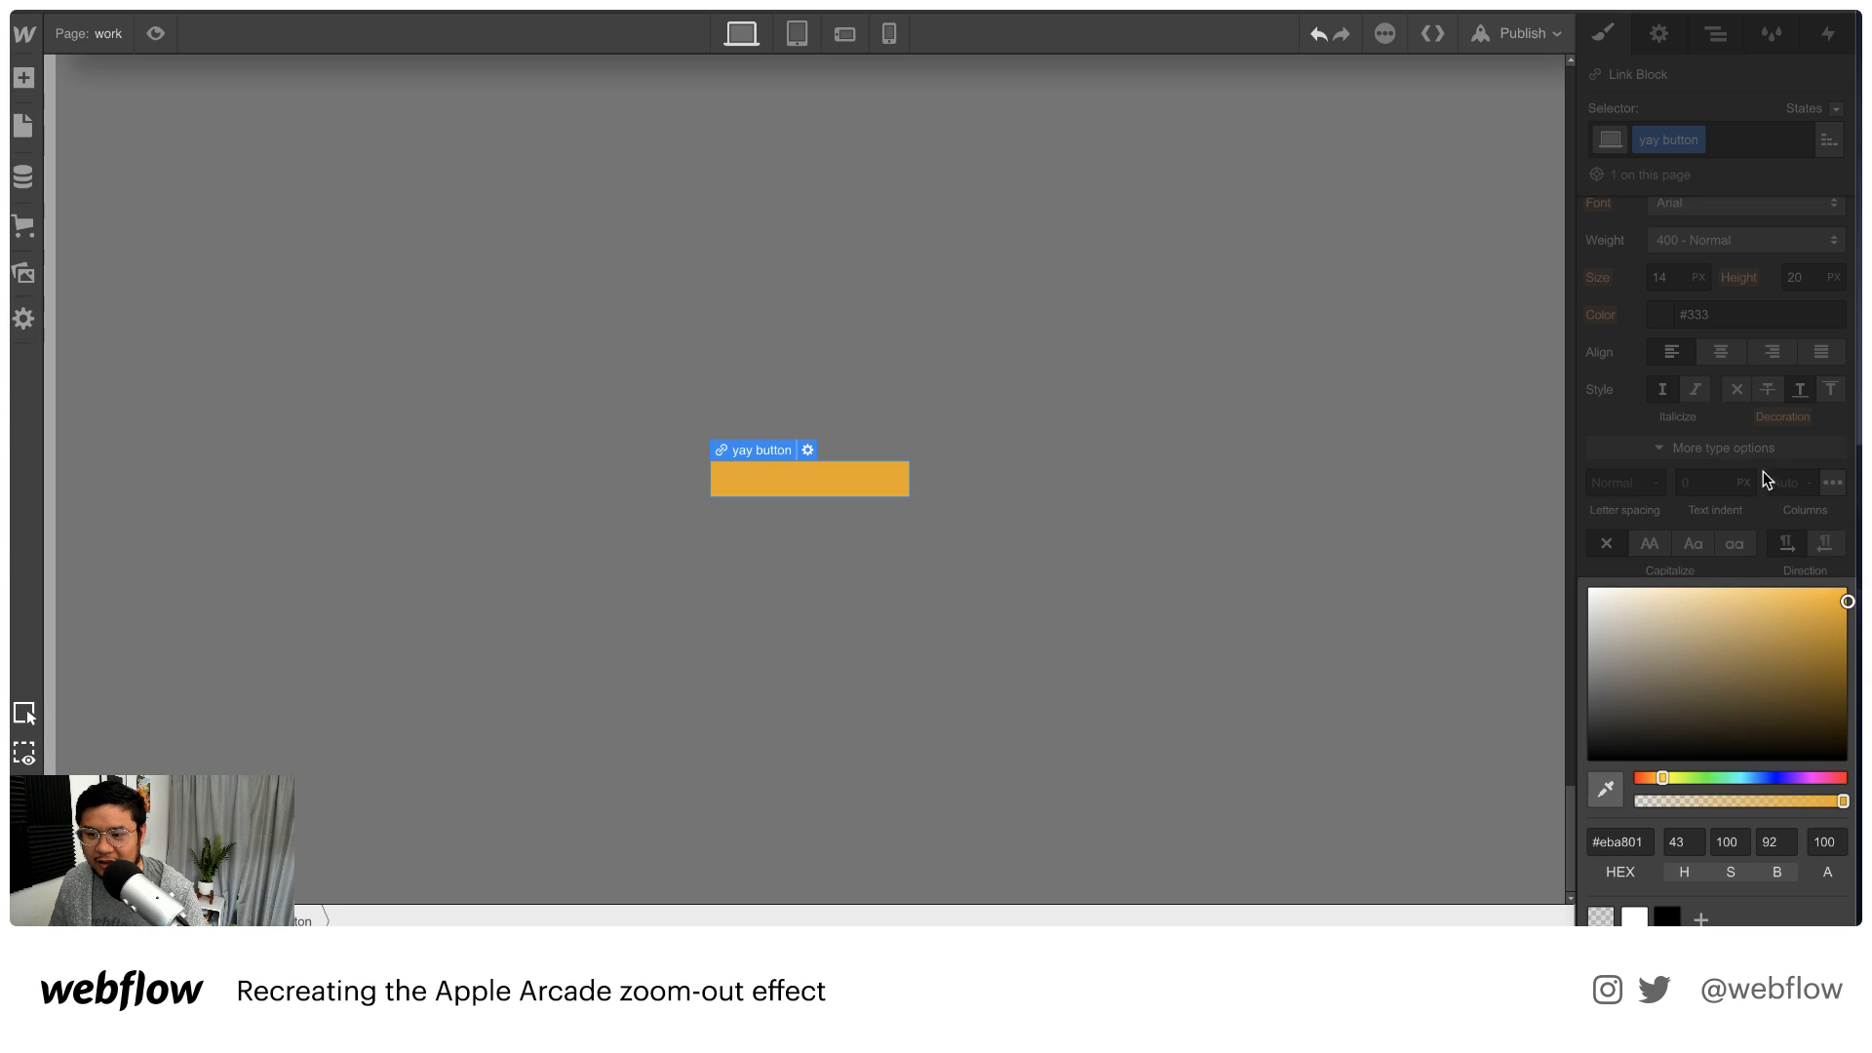
pyautogui.click(1763, 471)
# Round the corners of the yay button with a 20 px border radius
pyautogui.scroll(-1, 1727, 711)
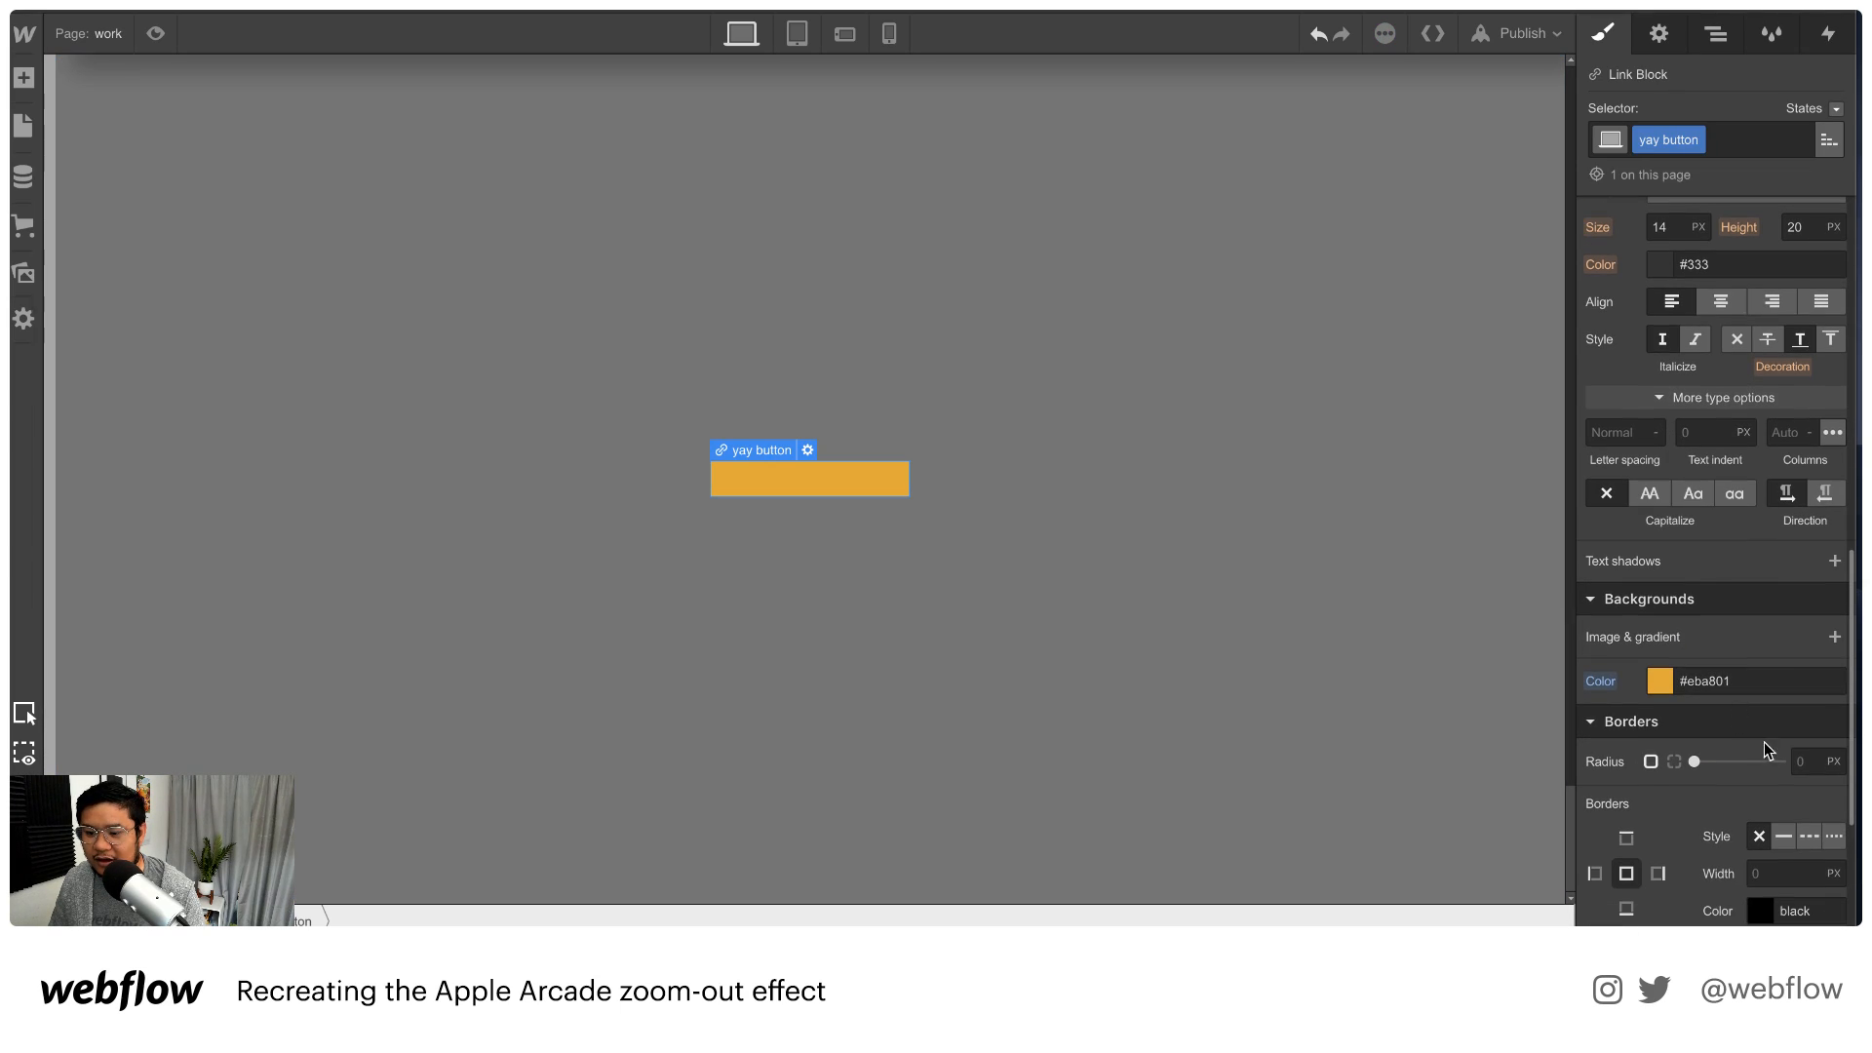
pyautogui.click(1804, 761)
pyautogui.write('20')
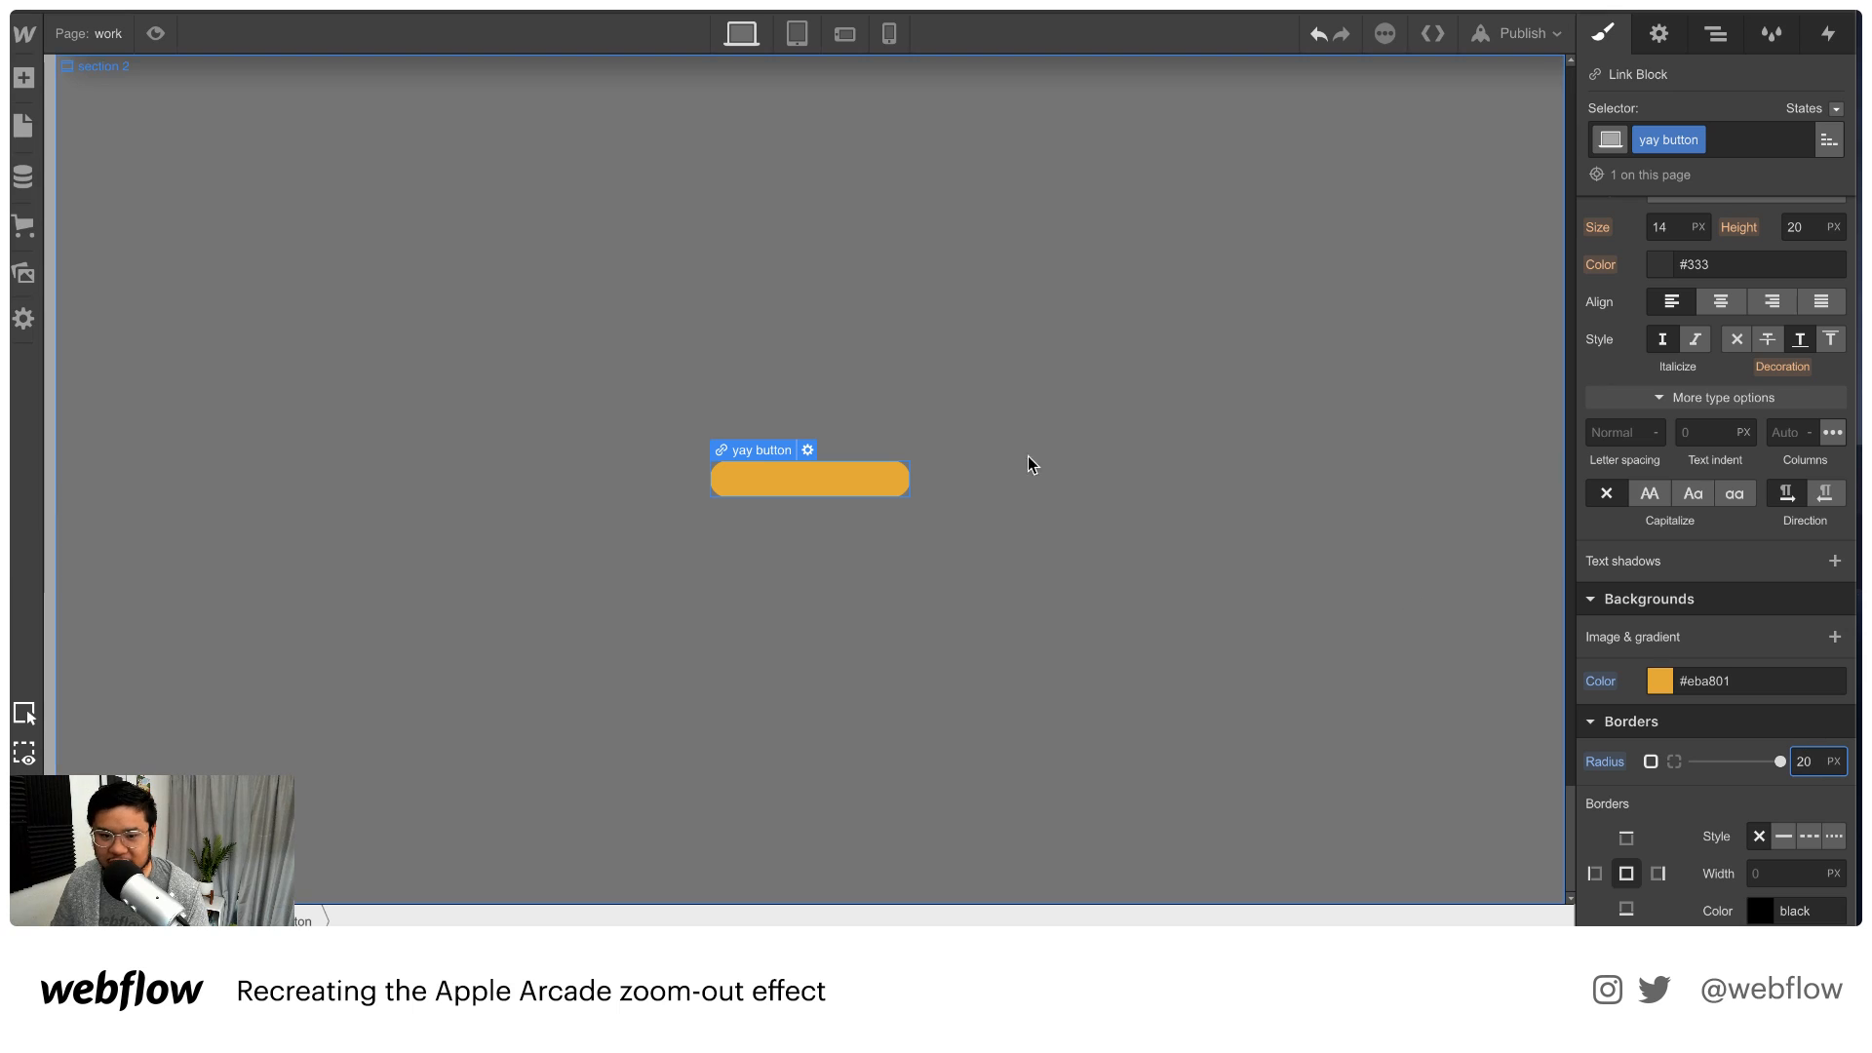
pyautogui.press('Return')
# Add a text block inside the yay button and replace its placeholder text with "HOVER ME!"
pyautogui.press('a')
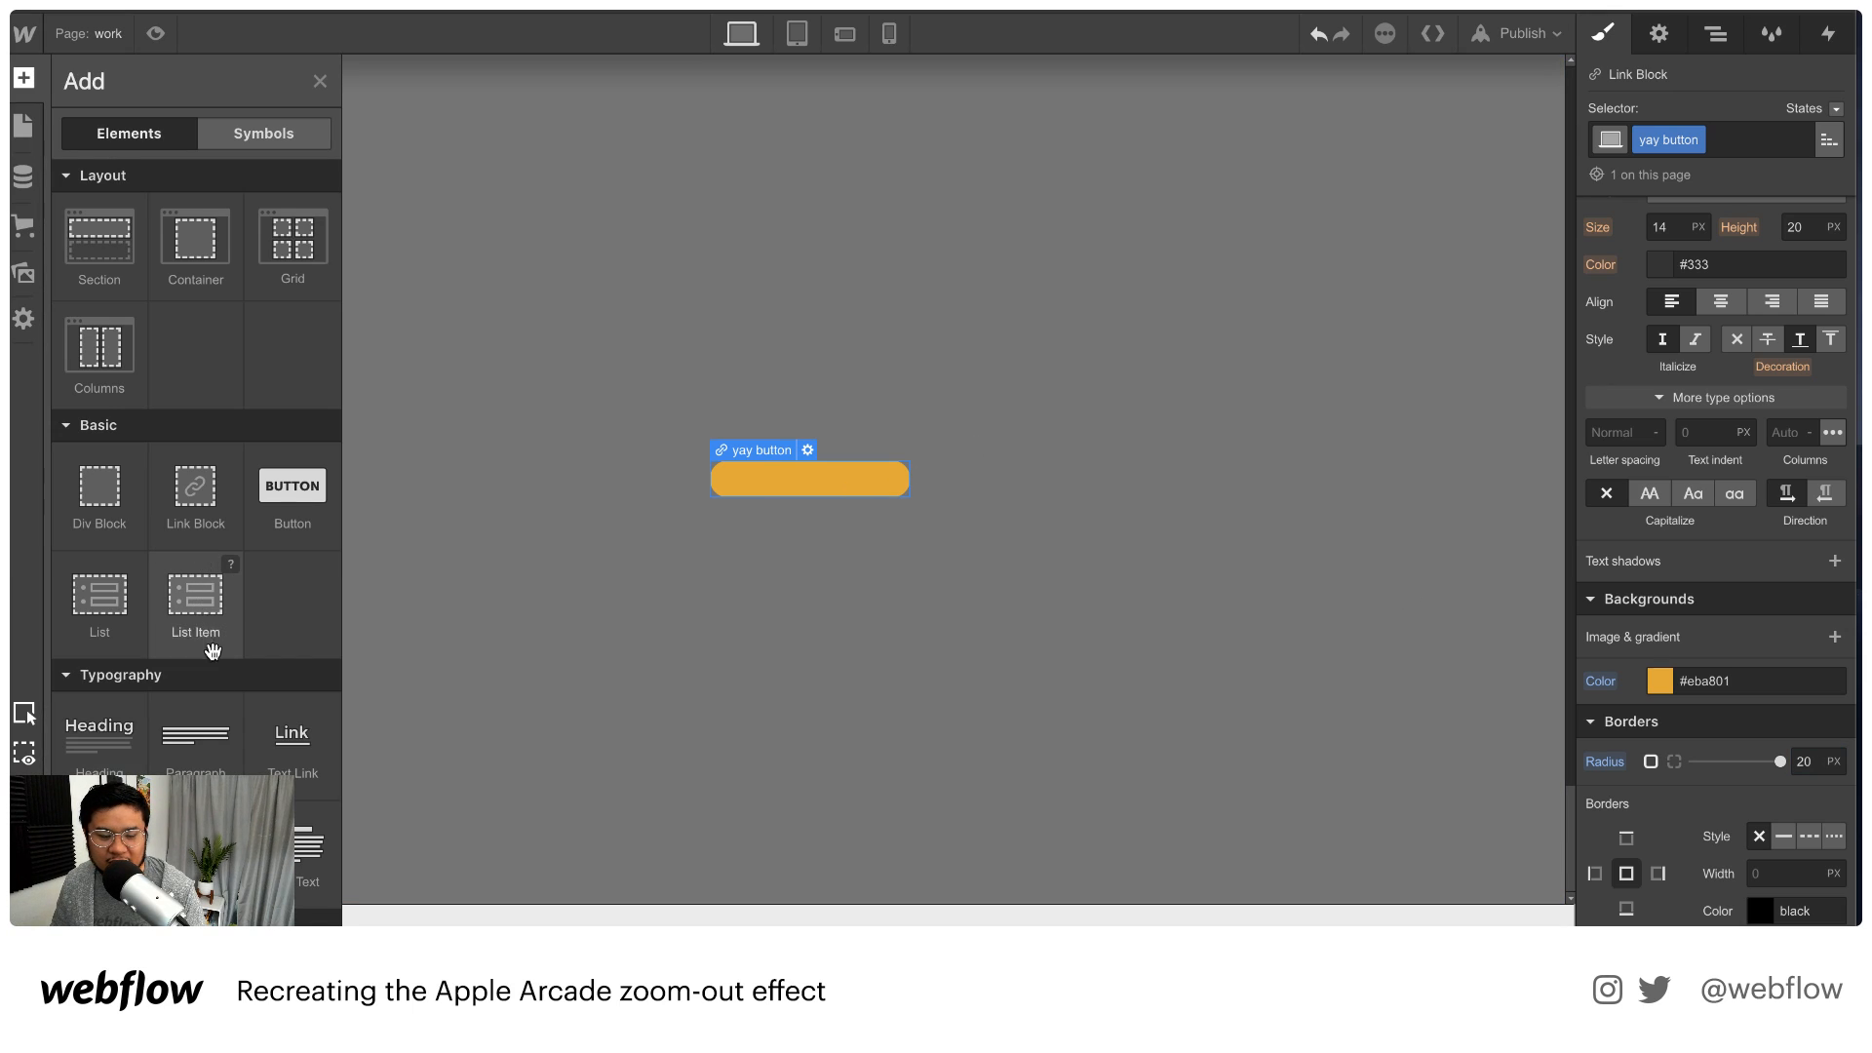
pyautogui.click(99, 845)
pyautogui.doubleClick(905, 480)
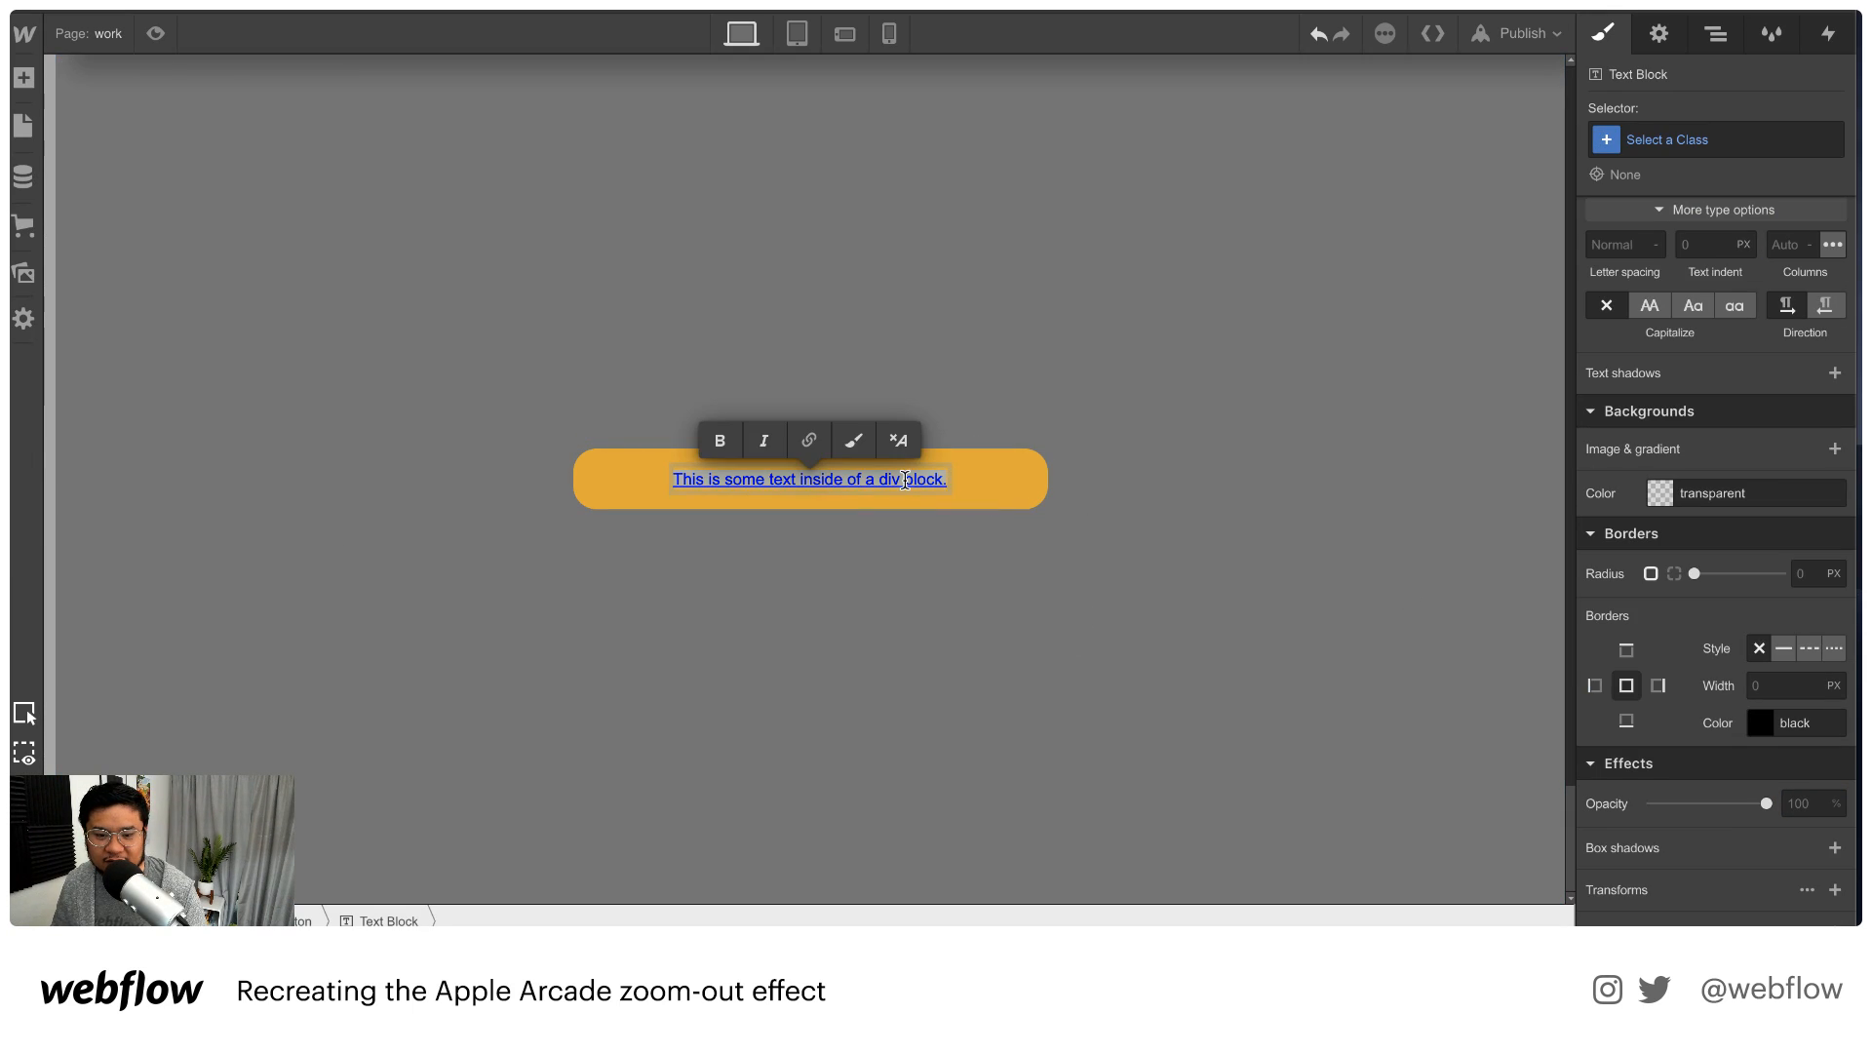
pyautogui.write('HO')
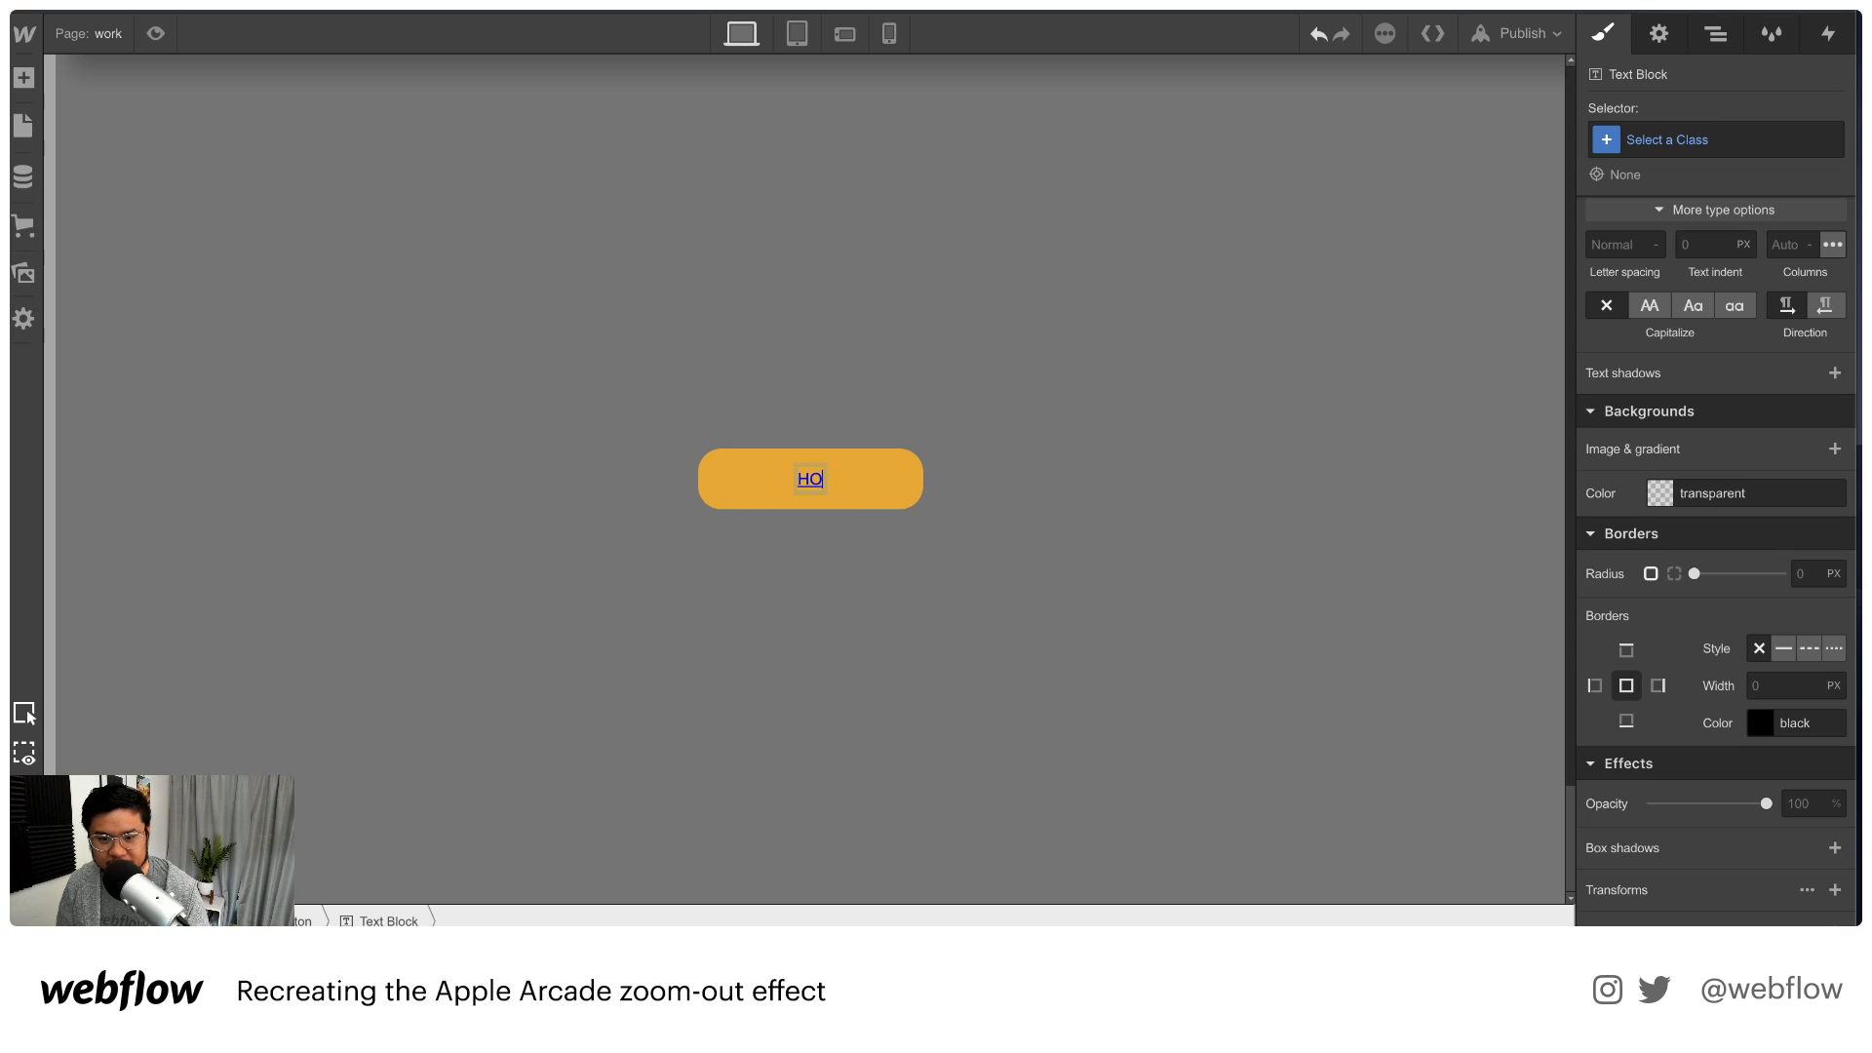
pyautogui.write('VER ME!')
pyautogui.press('Escape')
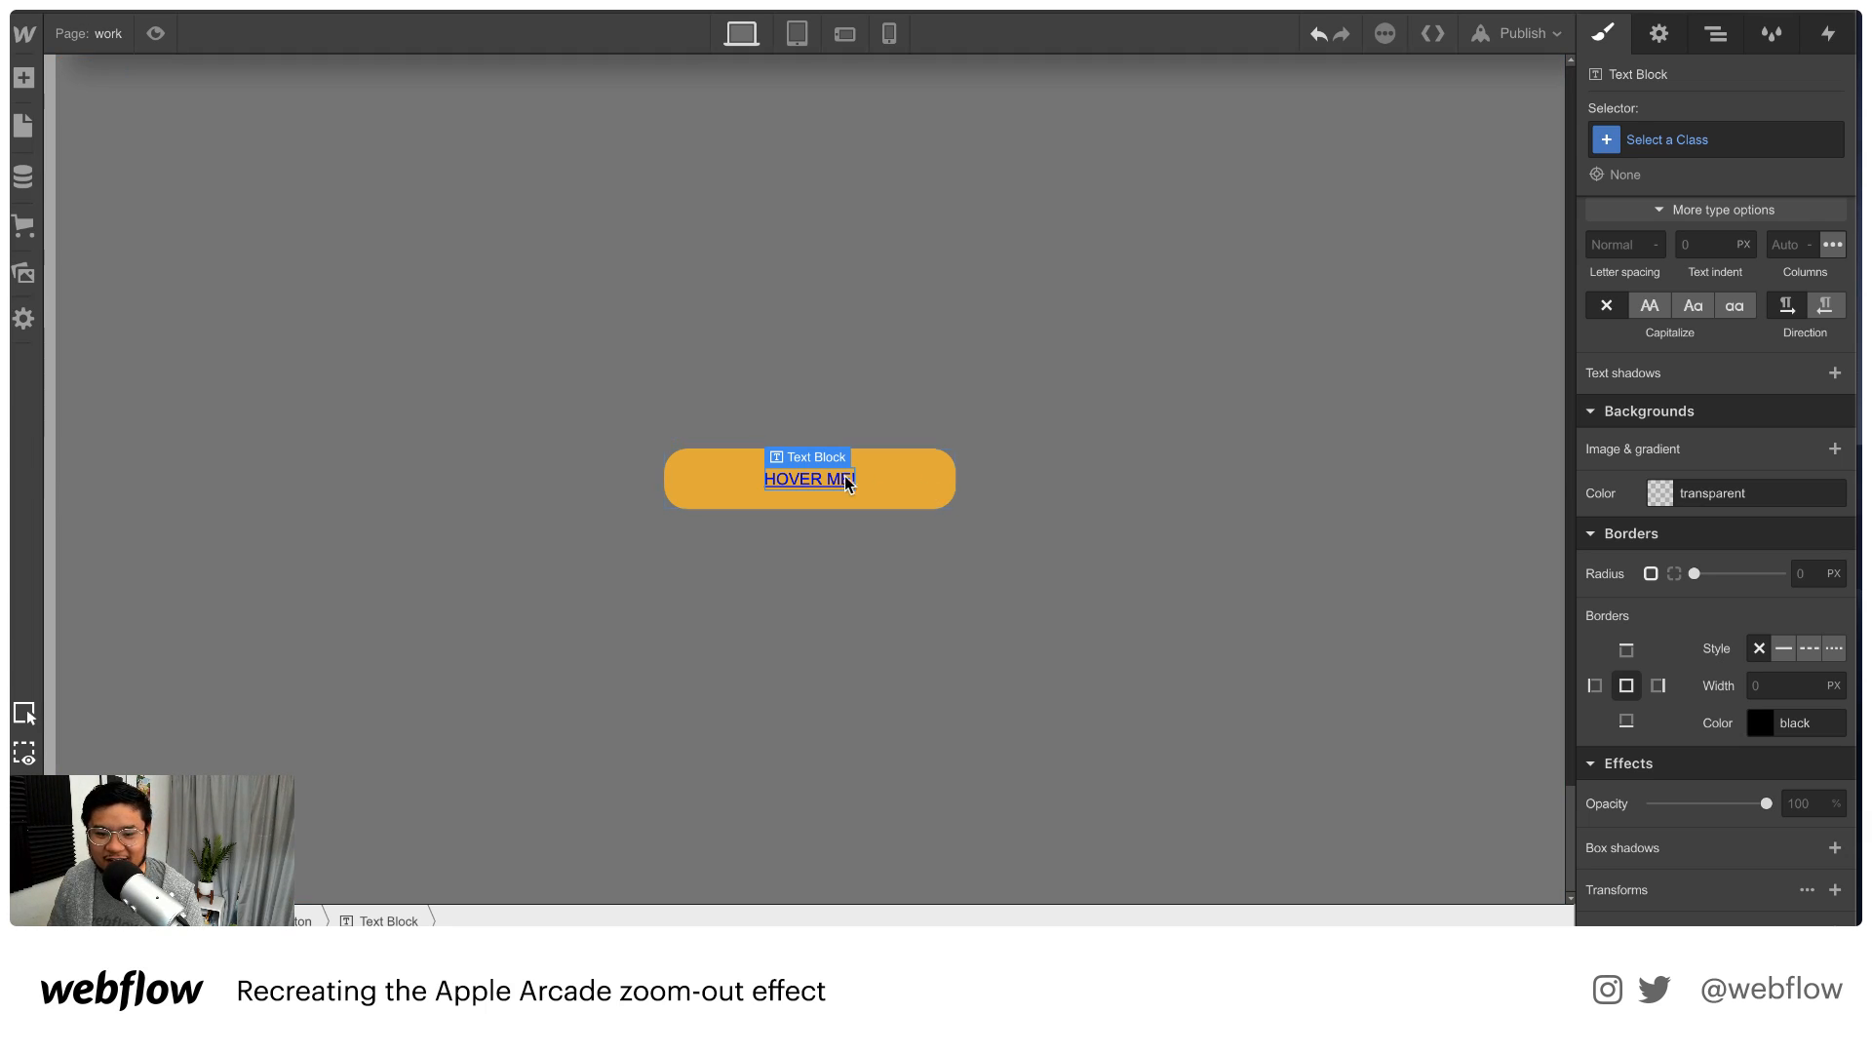
# Set the border radius of the yay button to 50 px
pyautogui.click(921, 502)
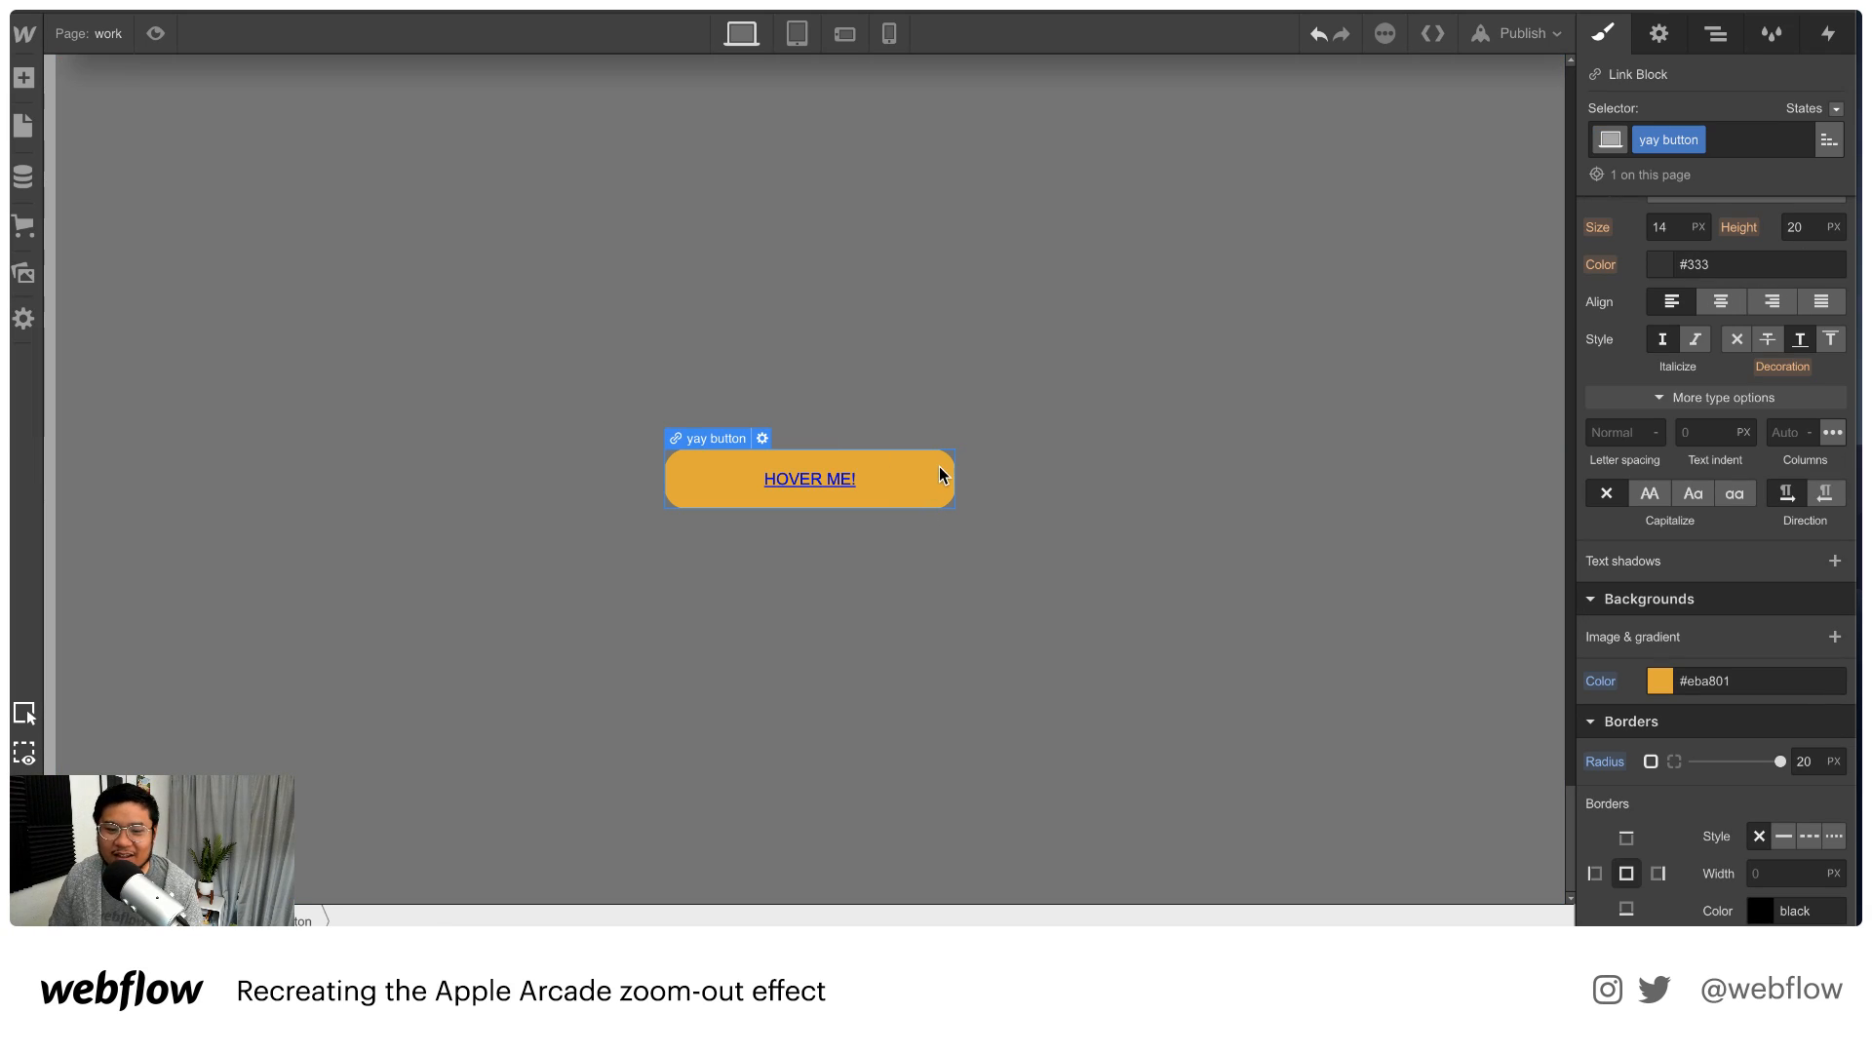
pyautogui.click(1803, 761)
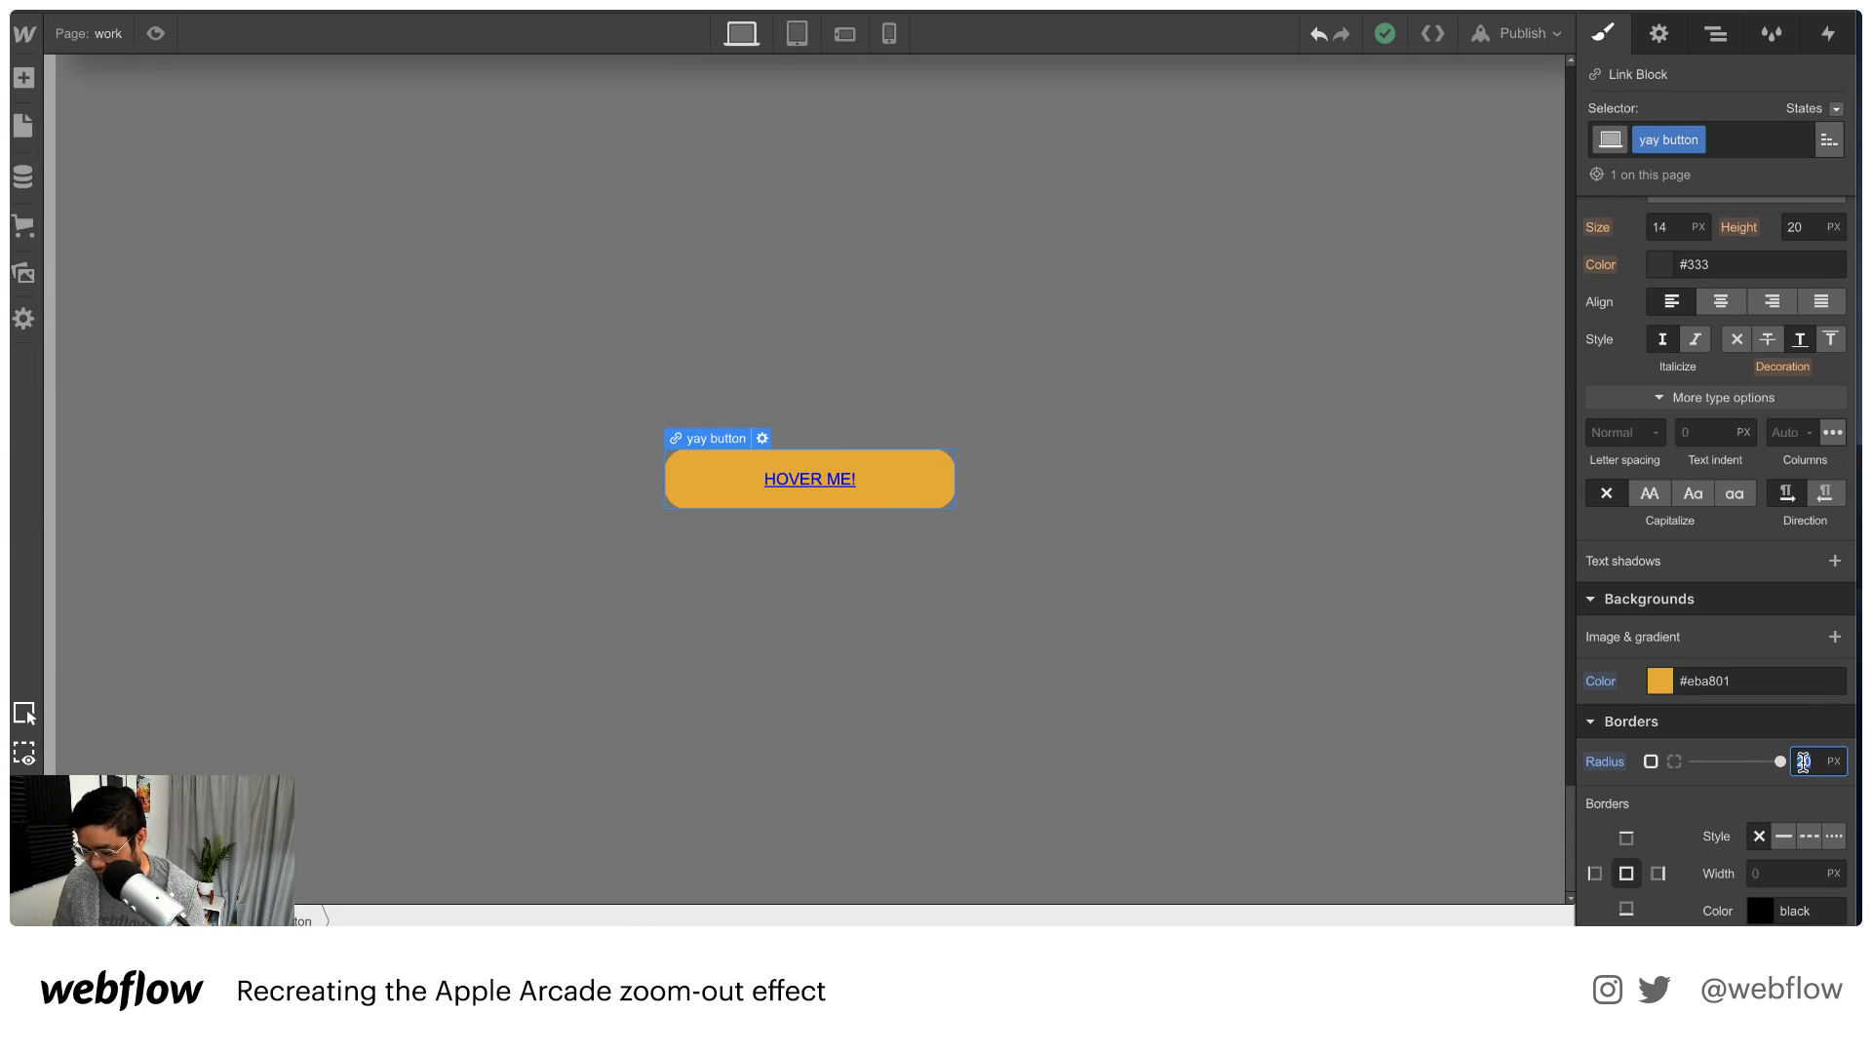
pyautogui.write('50')
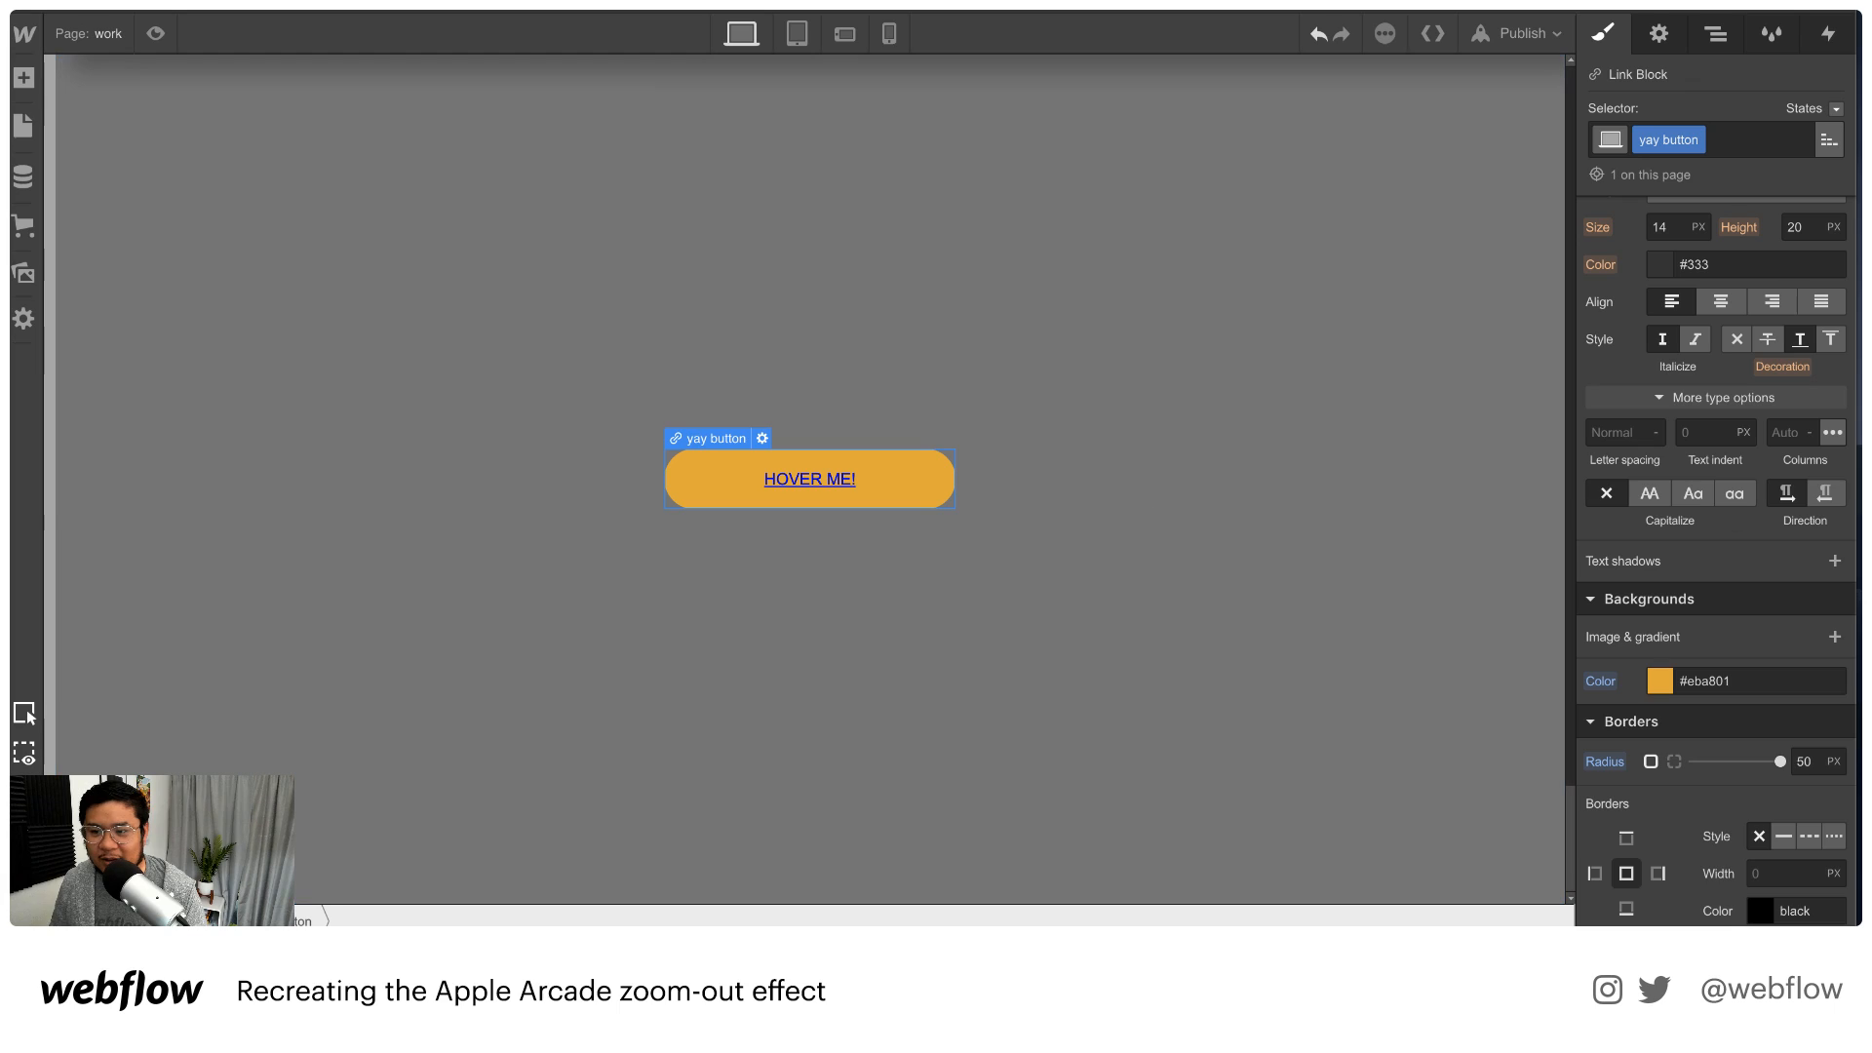
# Remove the underline from the yay button's text and set its font color to white
pyautogui.scroll(3, 1755, 497)
pyautogui.click(1736, 502)
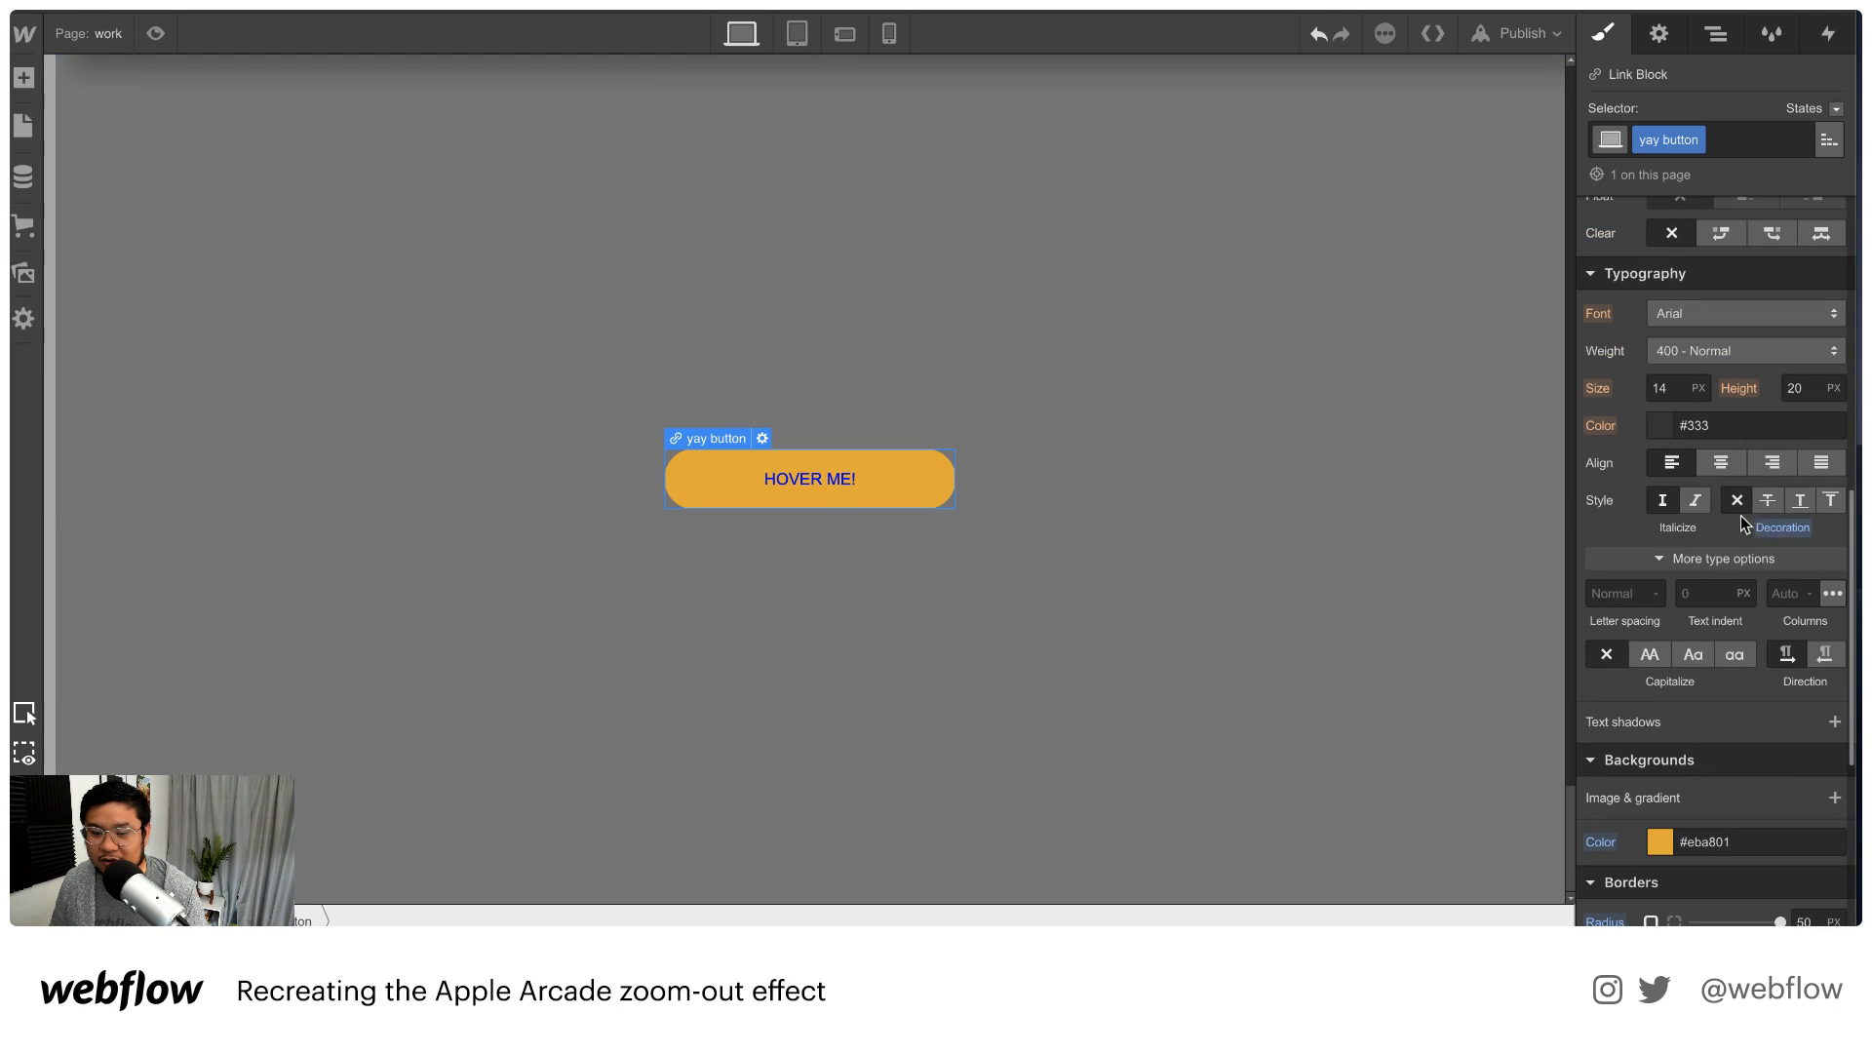
pyautogui.click(1696, 425)
pyautogui.write('white')
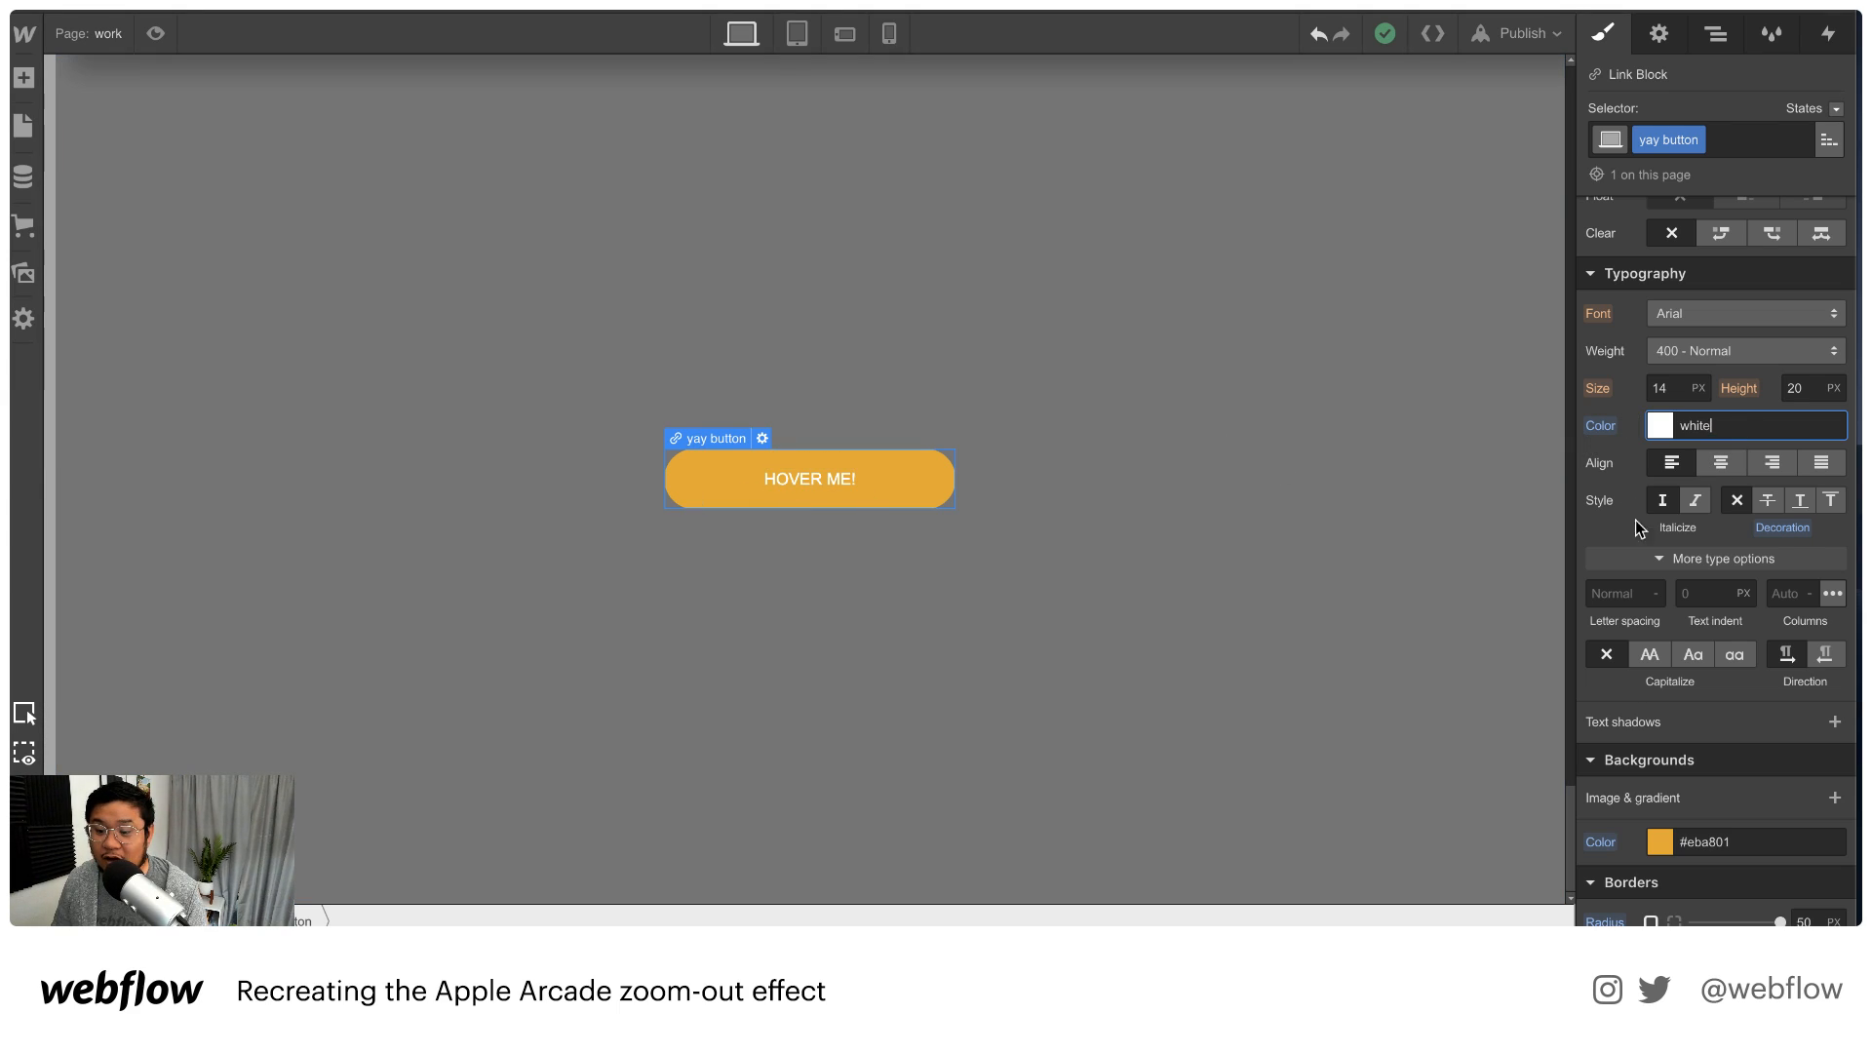
# Set the yay button's position to Relative
pyautogui.scroll(1, 1680, 578)
pyautogui.scroll(5, 1680, 578)
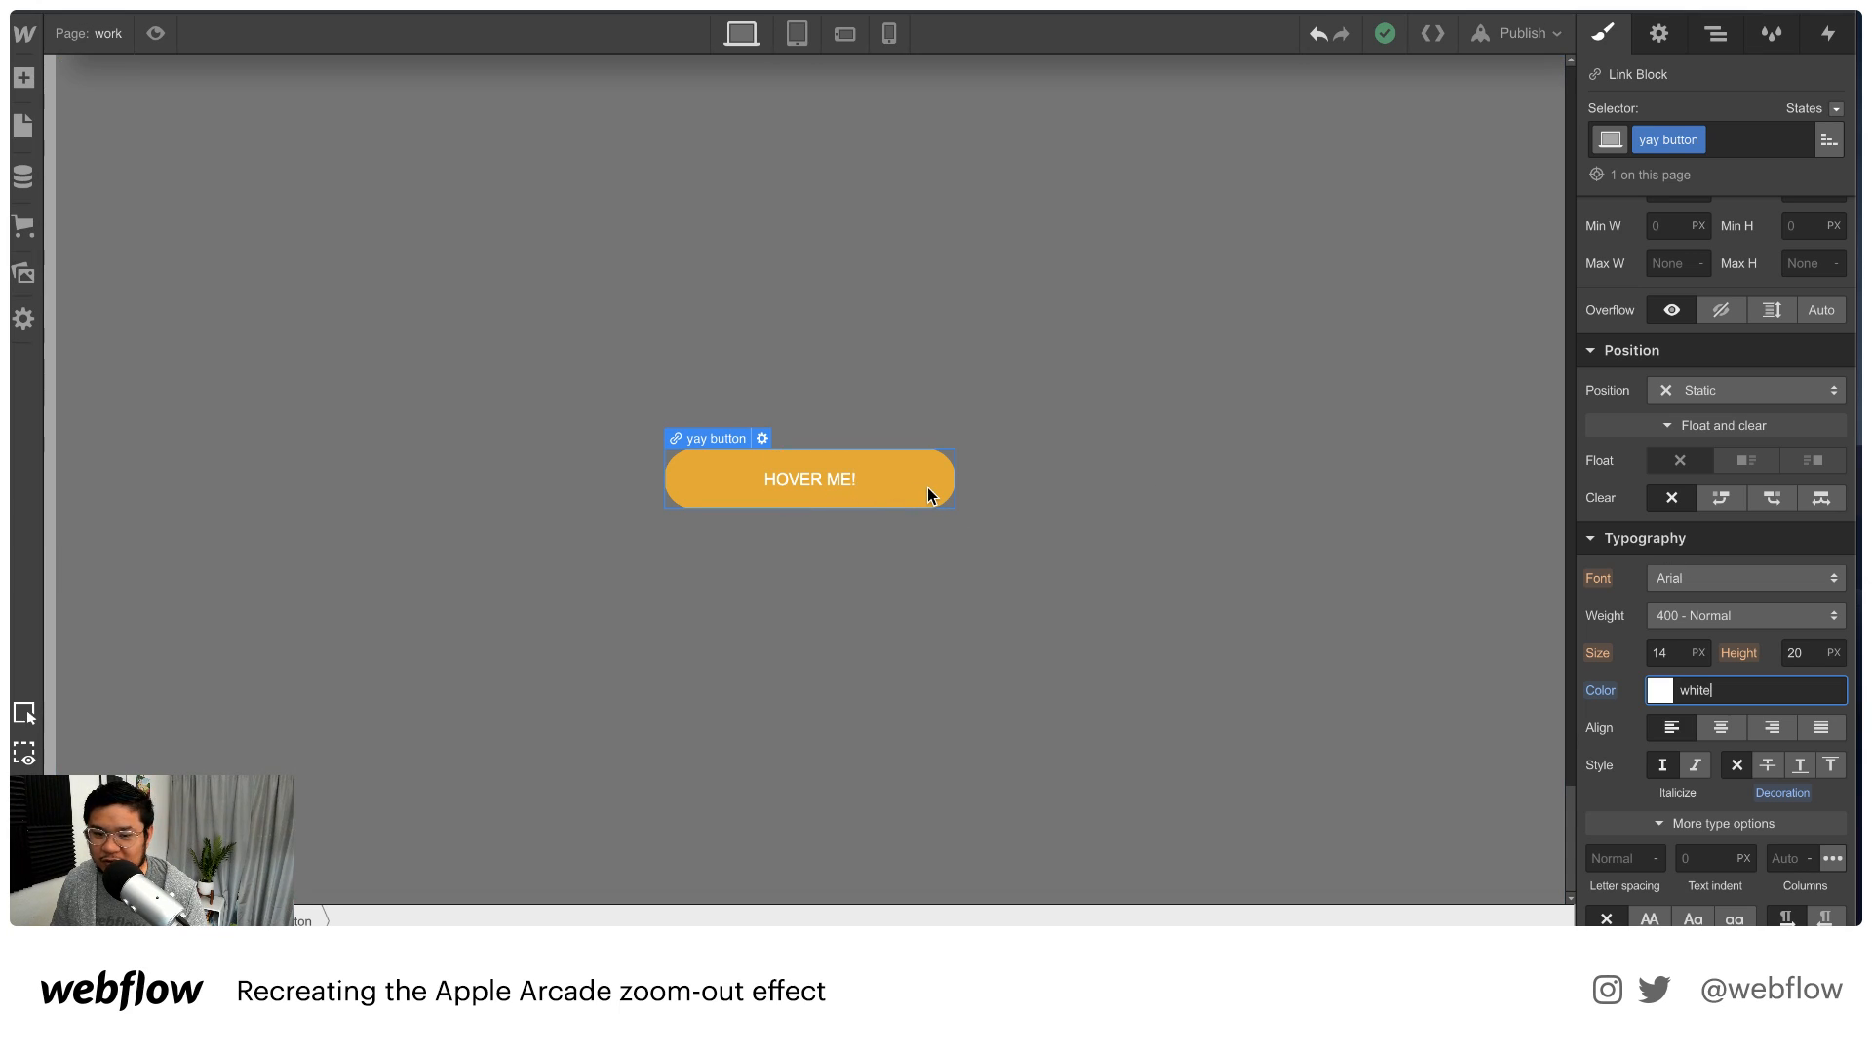
pyautogui.click(1713, 389)
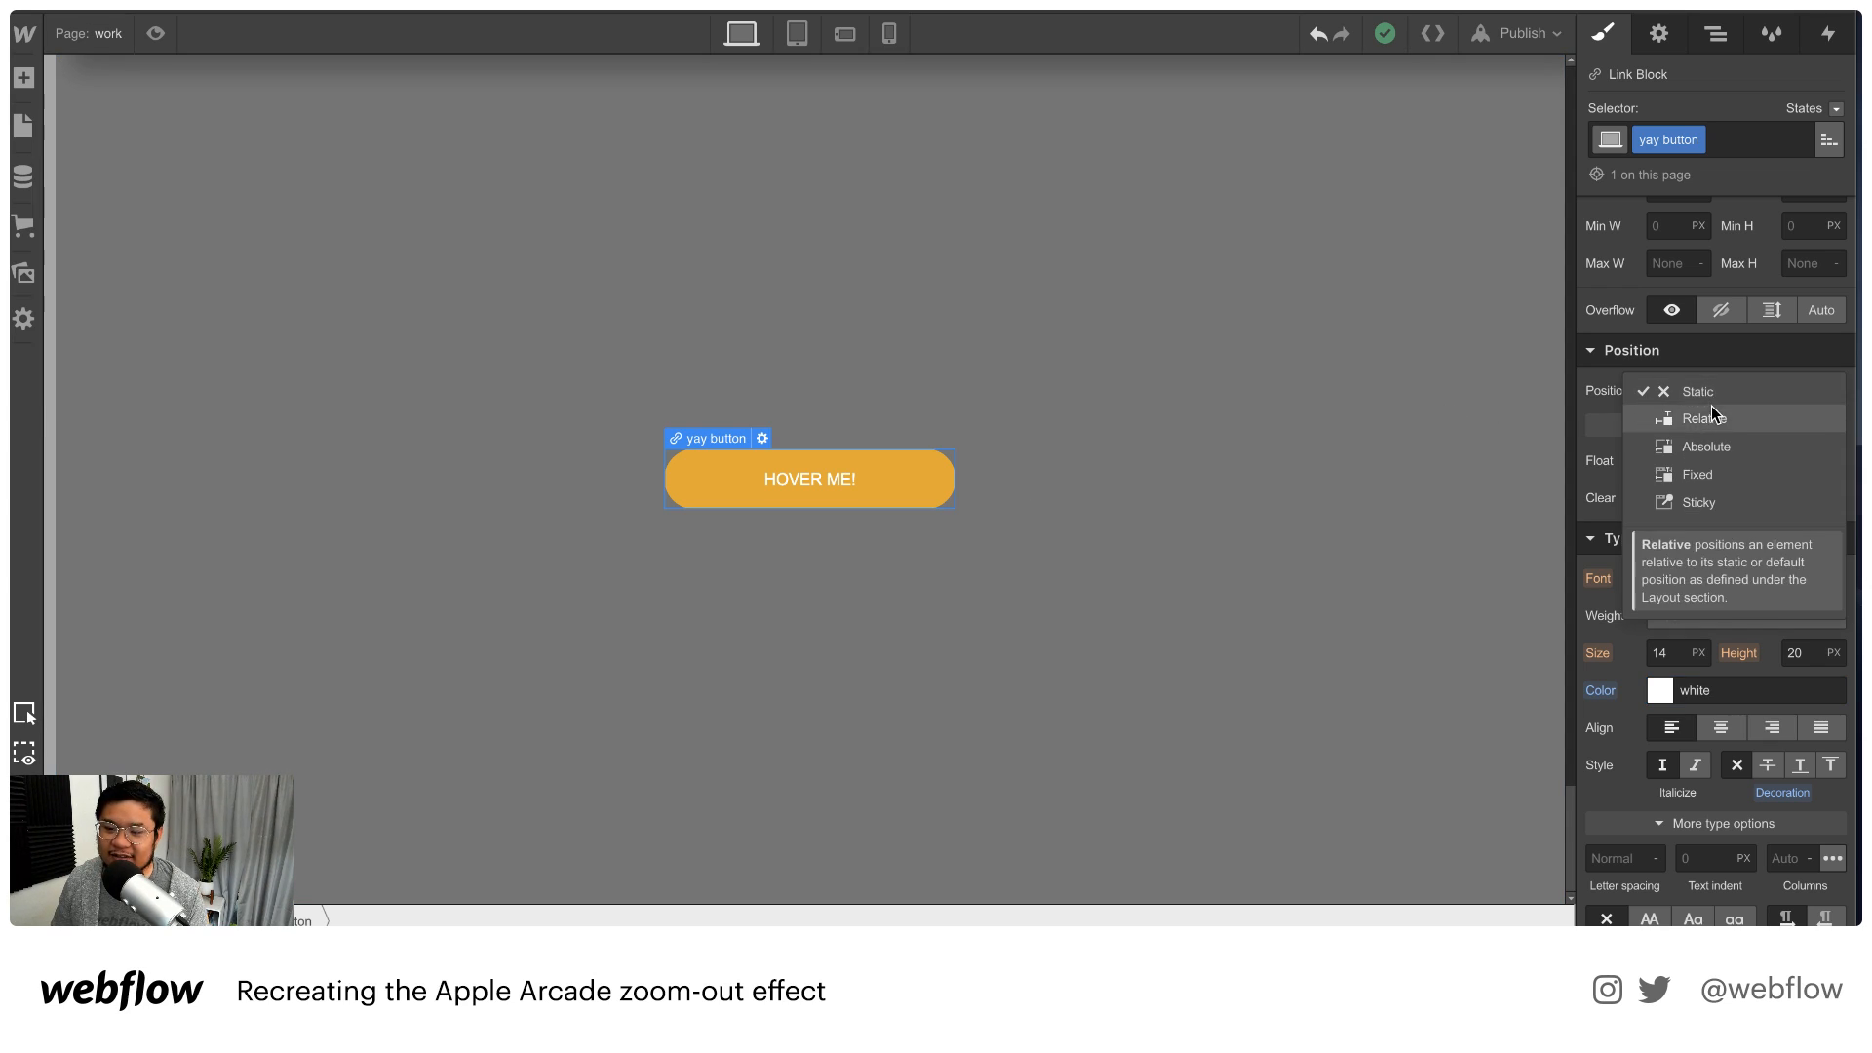
pyautogui.click(1713, 419)
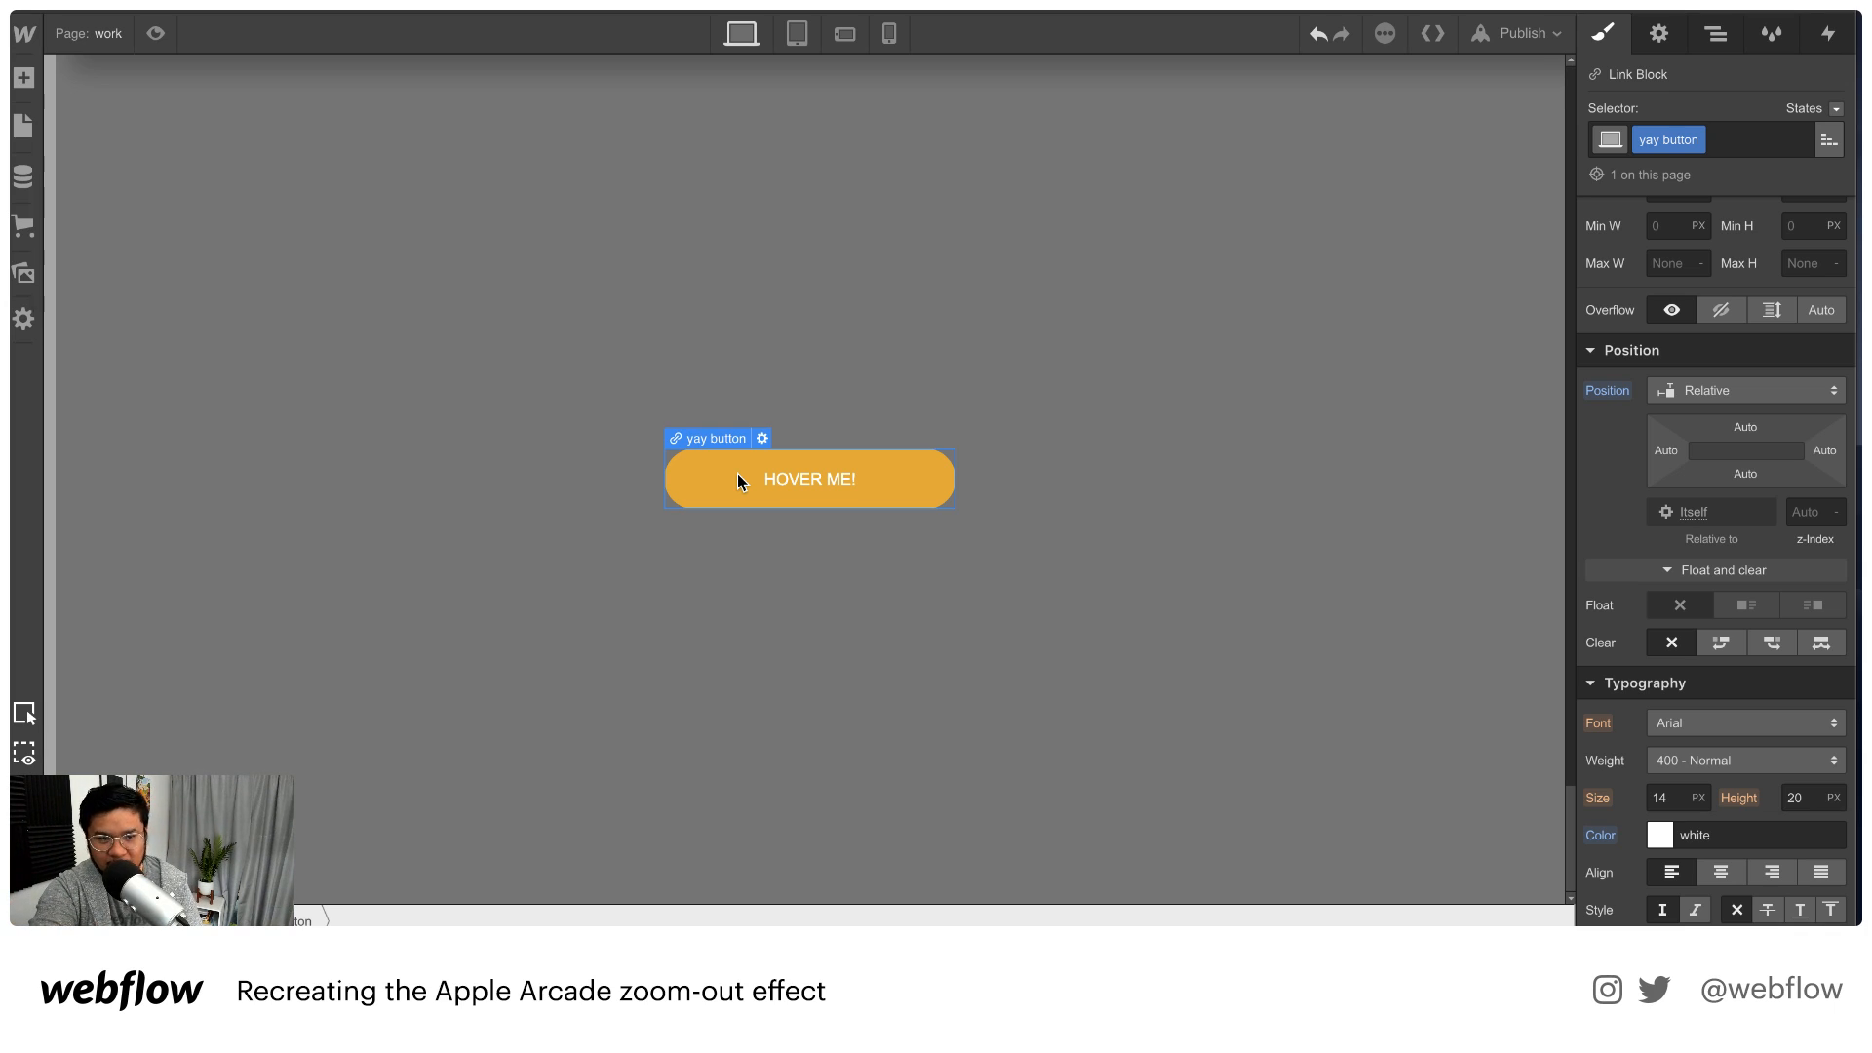
# Add a div block inside the yay button, below its text, and give it the new class "overlay"
pyautogui.press('a')
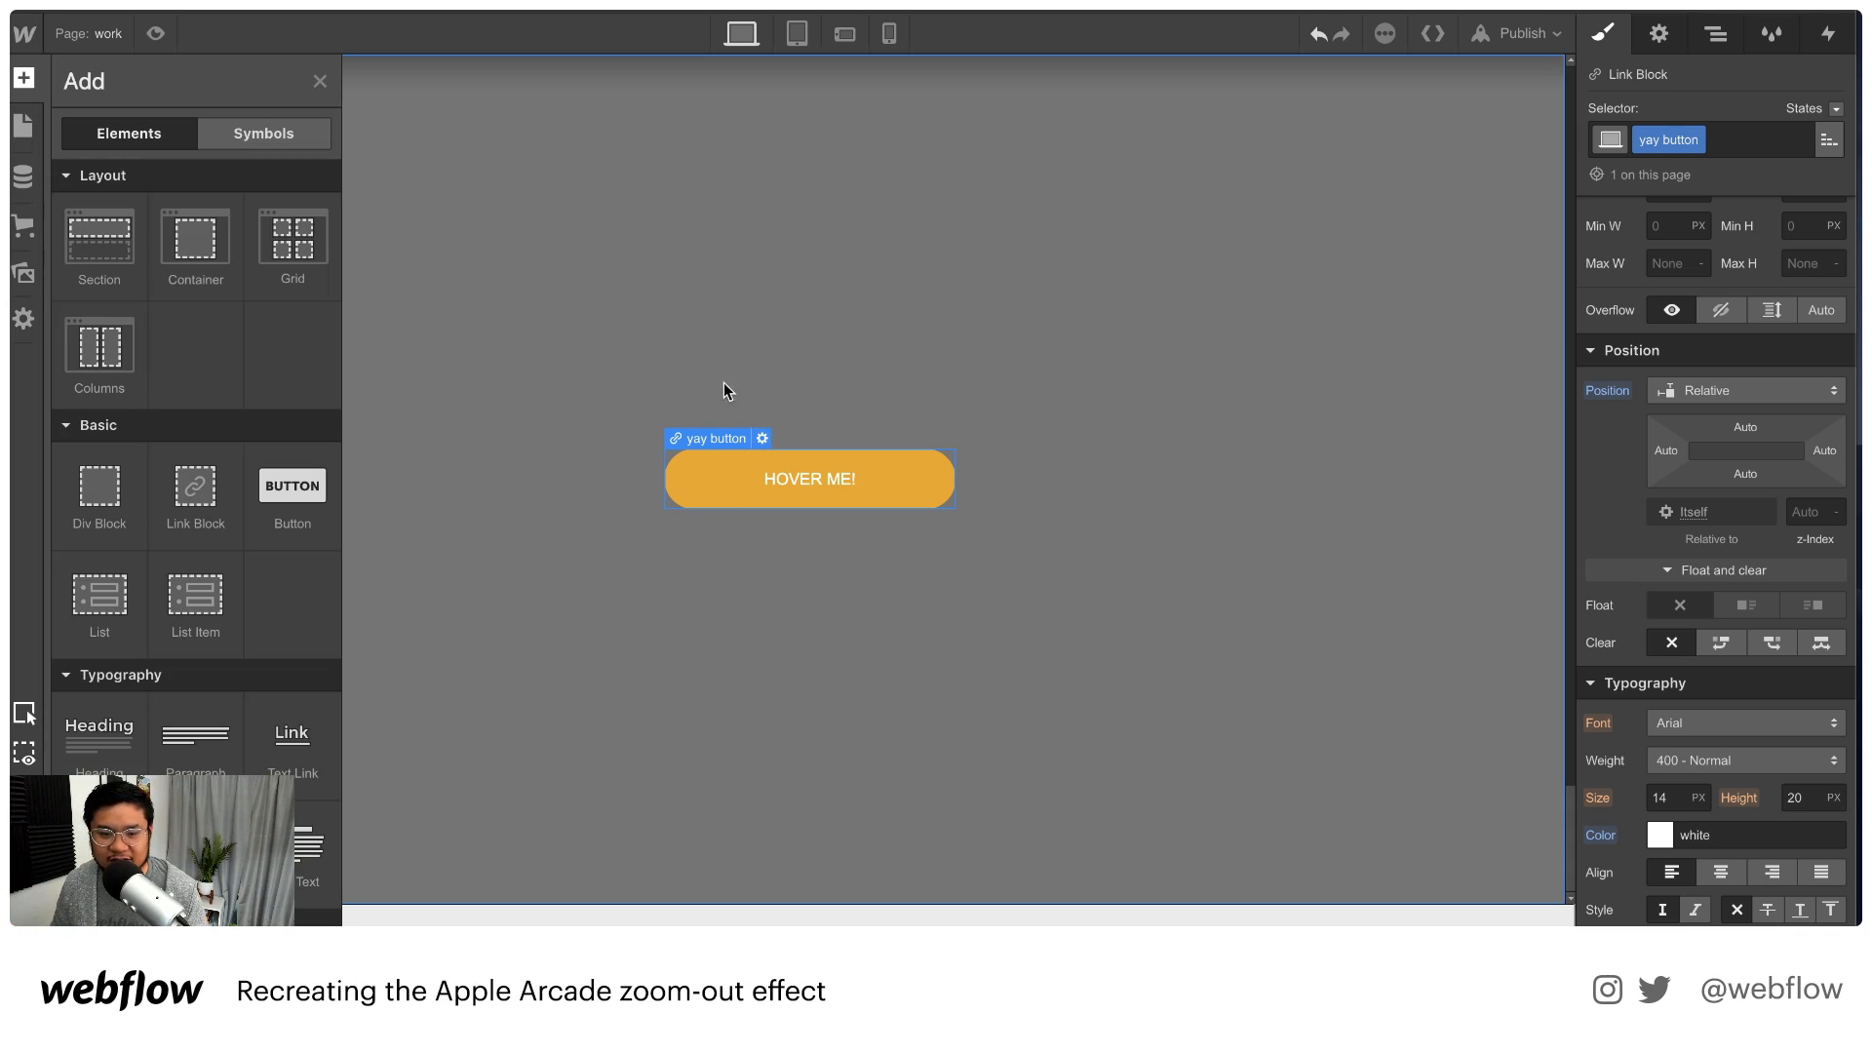
pyautogui.moveTo(141, 520); pyautogui.dragTo(782, 556)
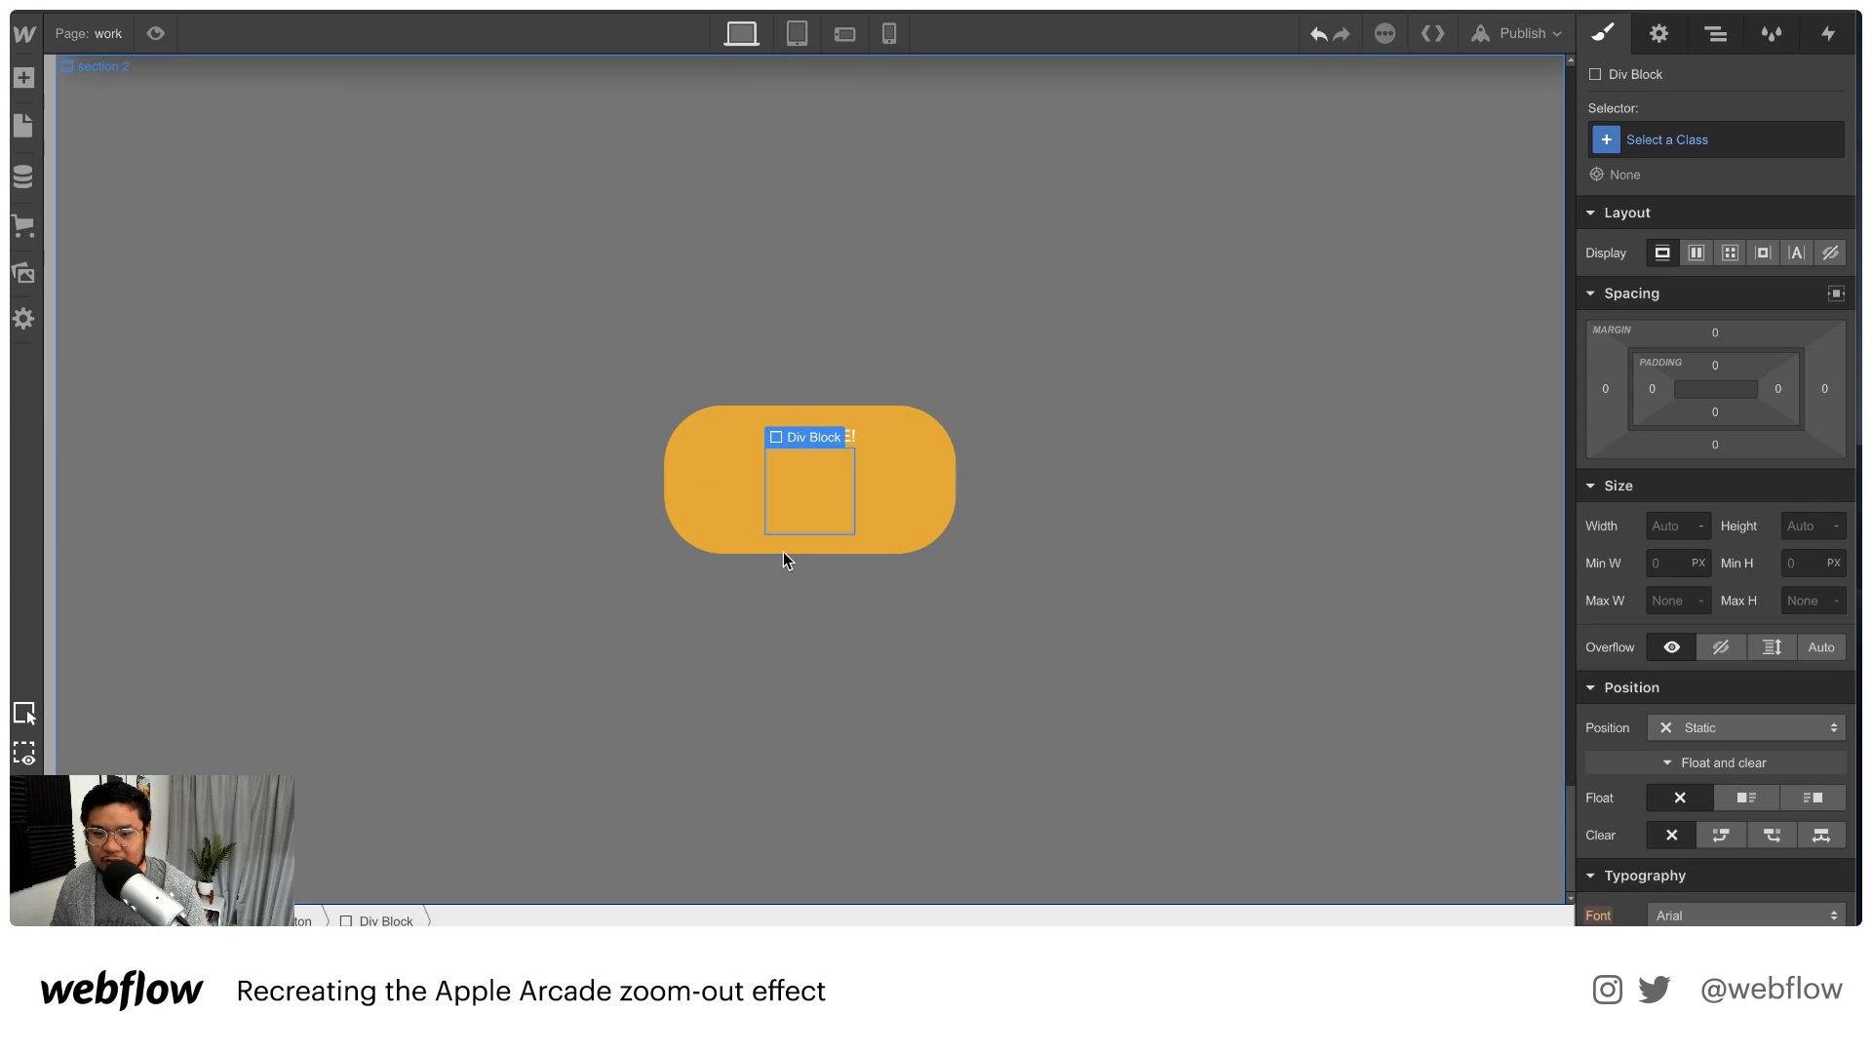
pyautogui.click(1711, 137)
pyautogui.write('overlay')
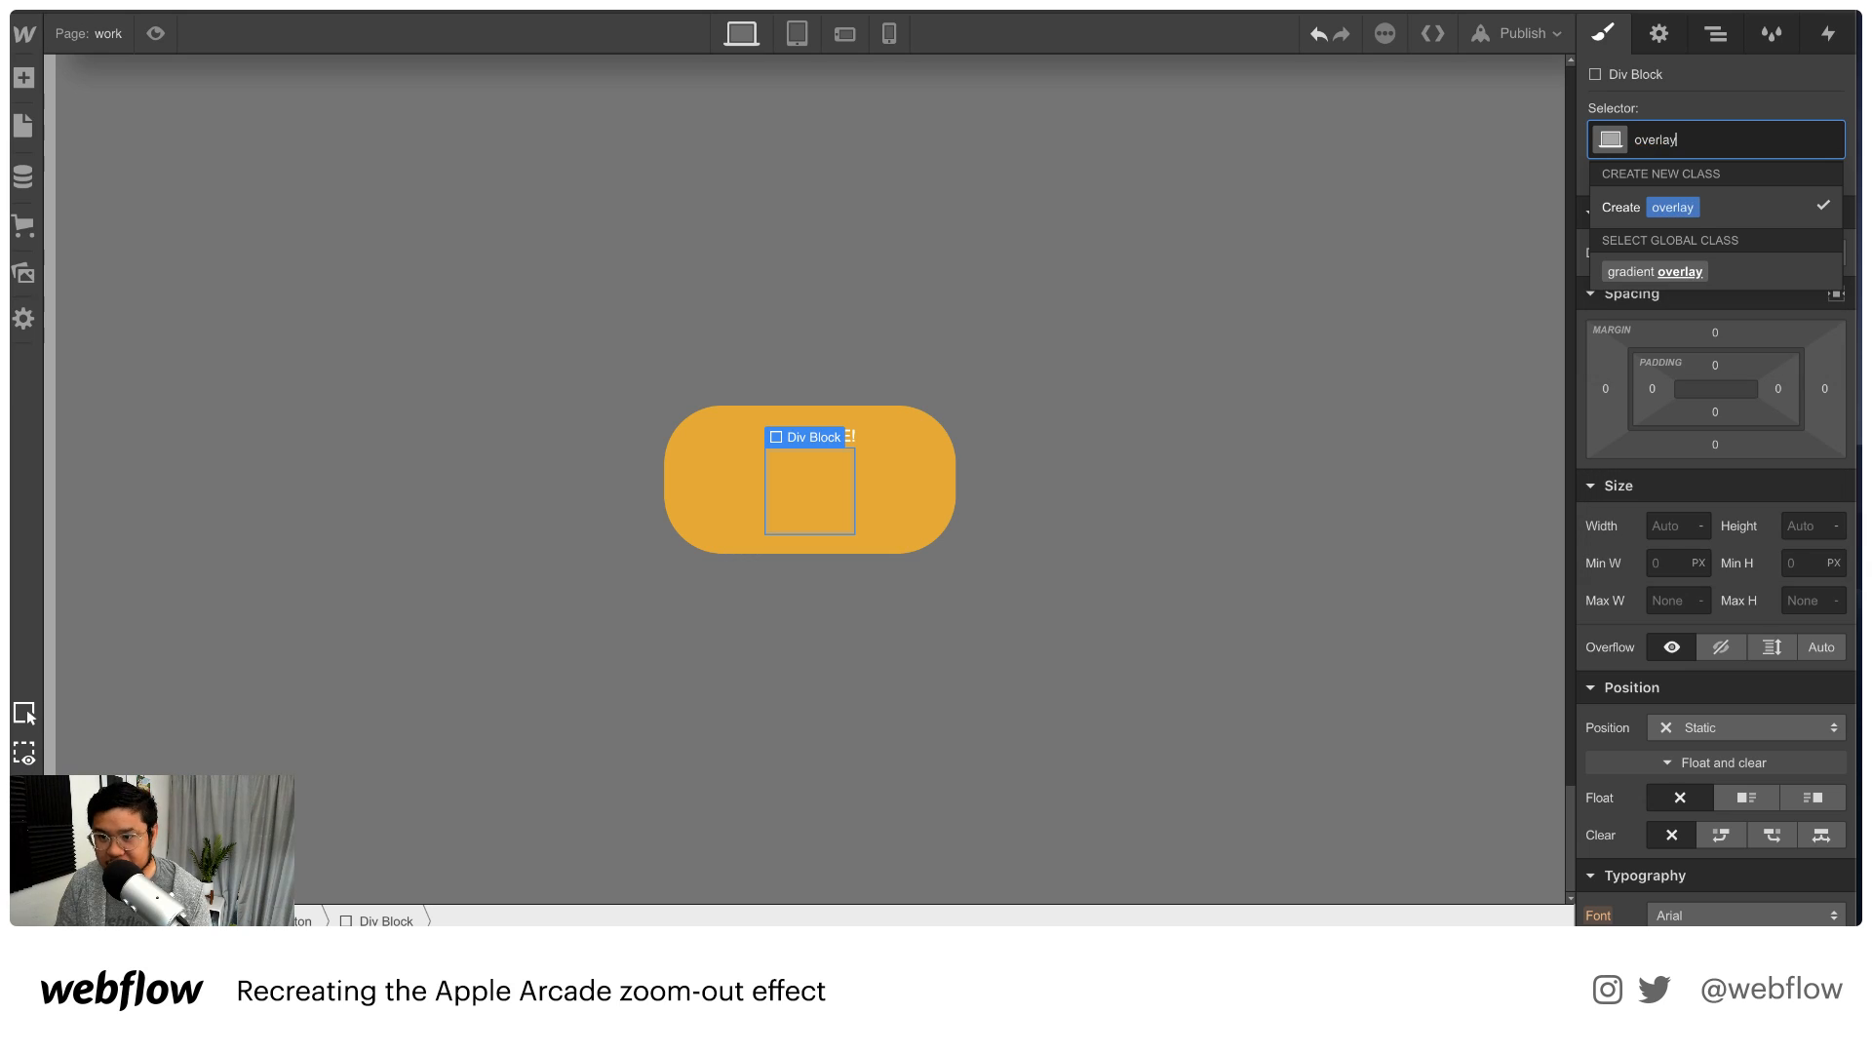
pyautogui.press('Return')
# Position the overlay absolutely so it covers the full yay button, with a z-index of 1
pyautogui.scroll(-3, 1708, 648)
pyautogui.click(1701, 605)
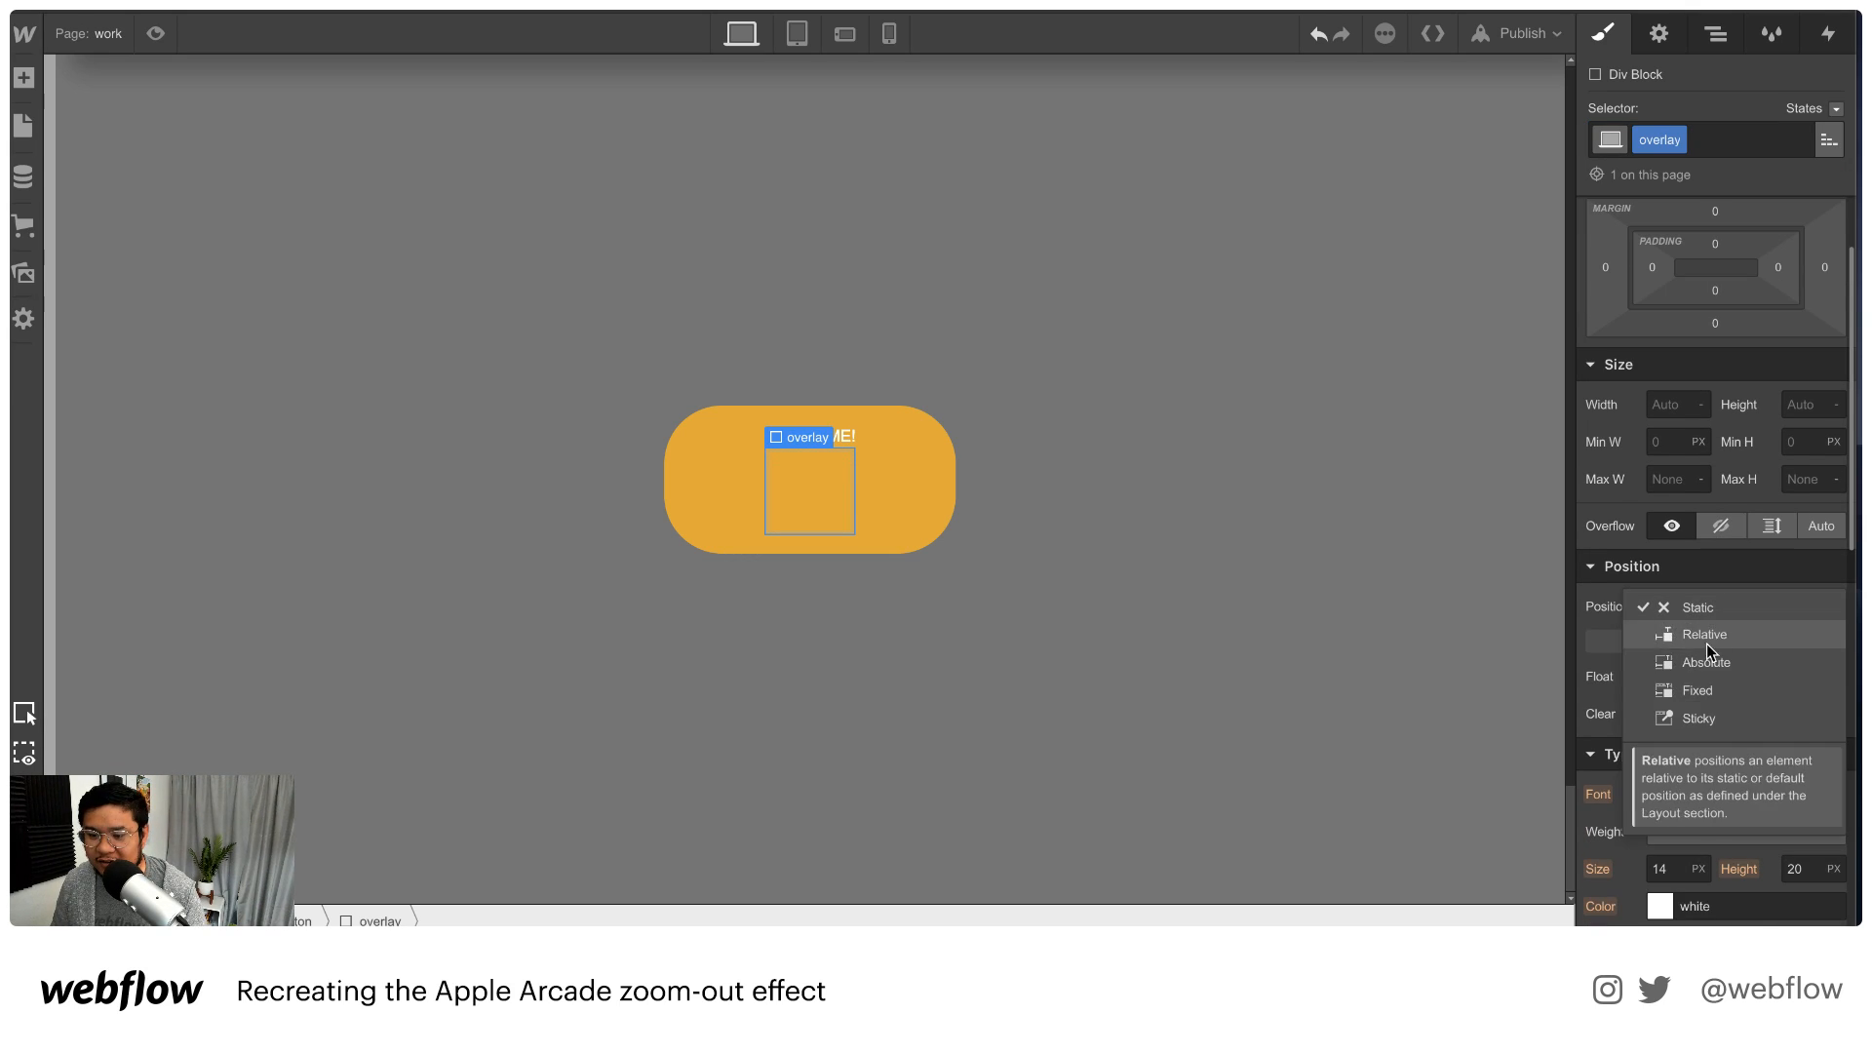
pyautogui.click(1698, 655)
pyautogui.click(1834, 639)
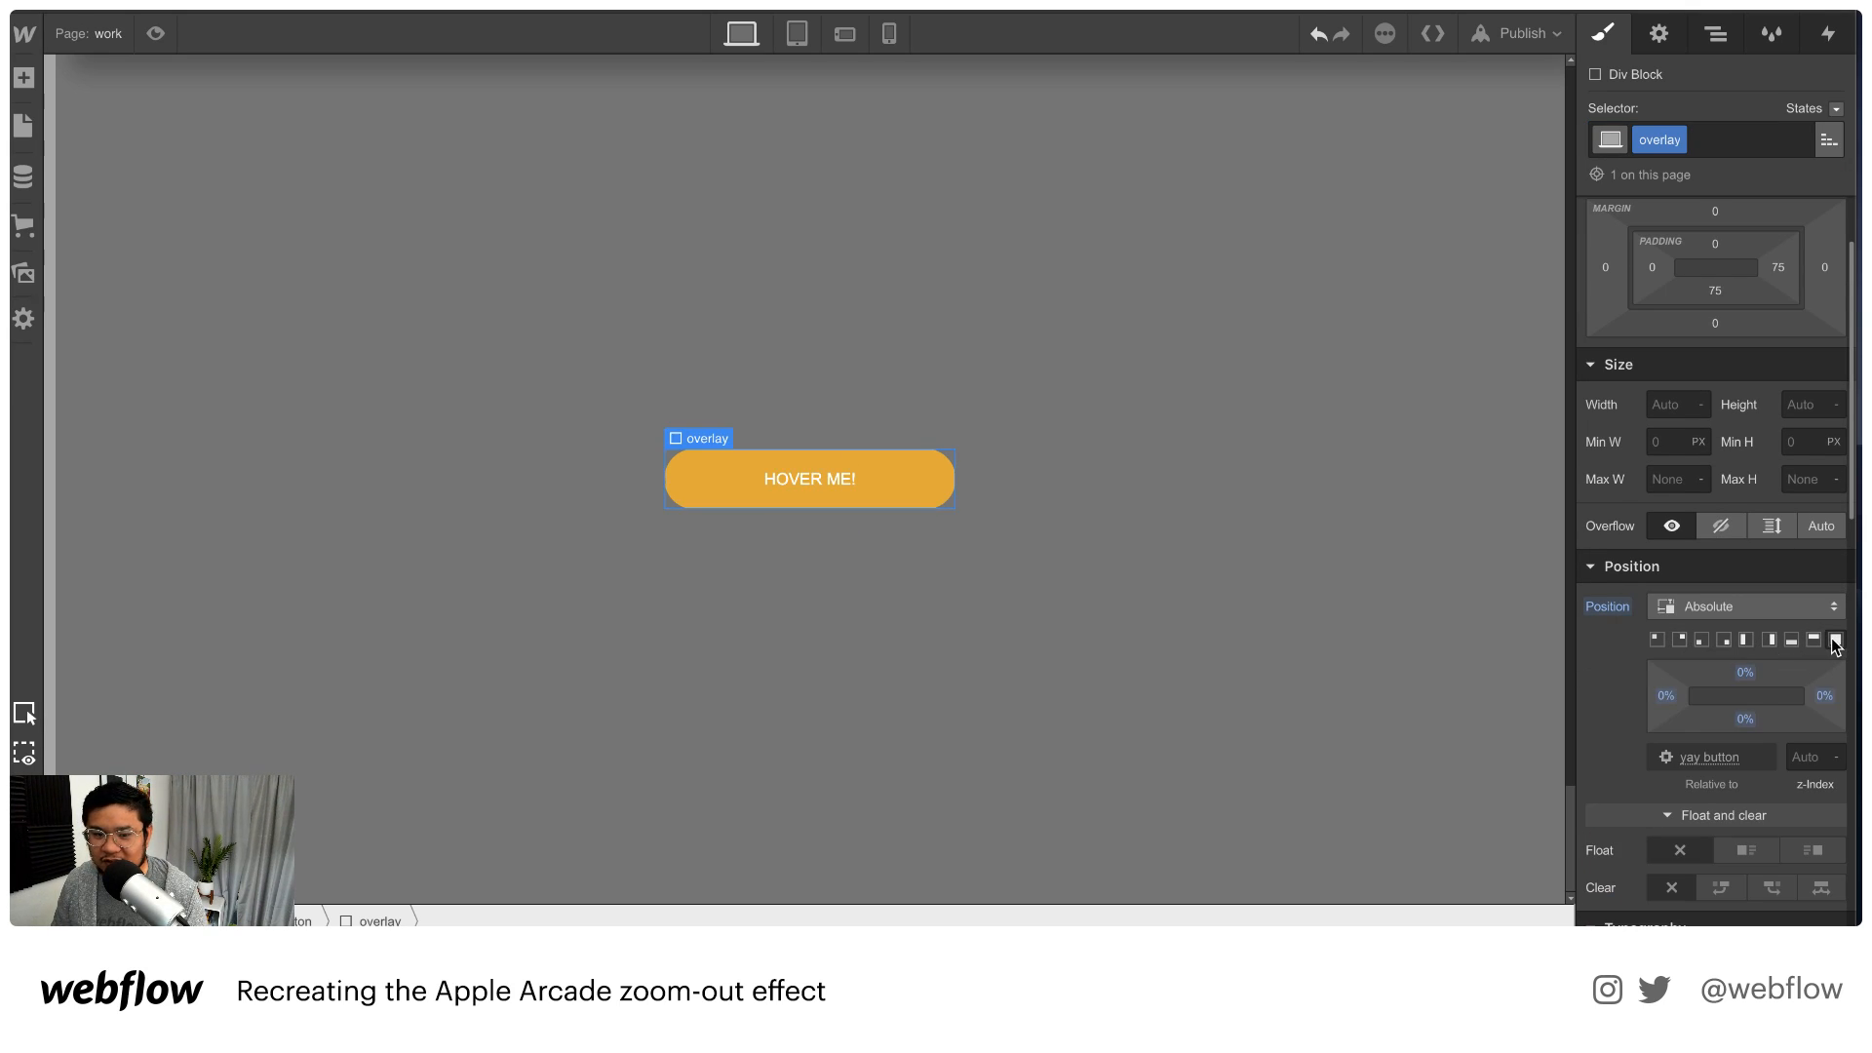
pyautogui.scroll(-1, 1798, 700)
pyautogui.scroll(-1, 1799, 700)
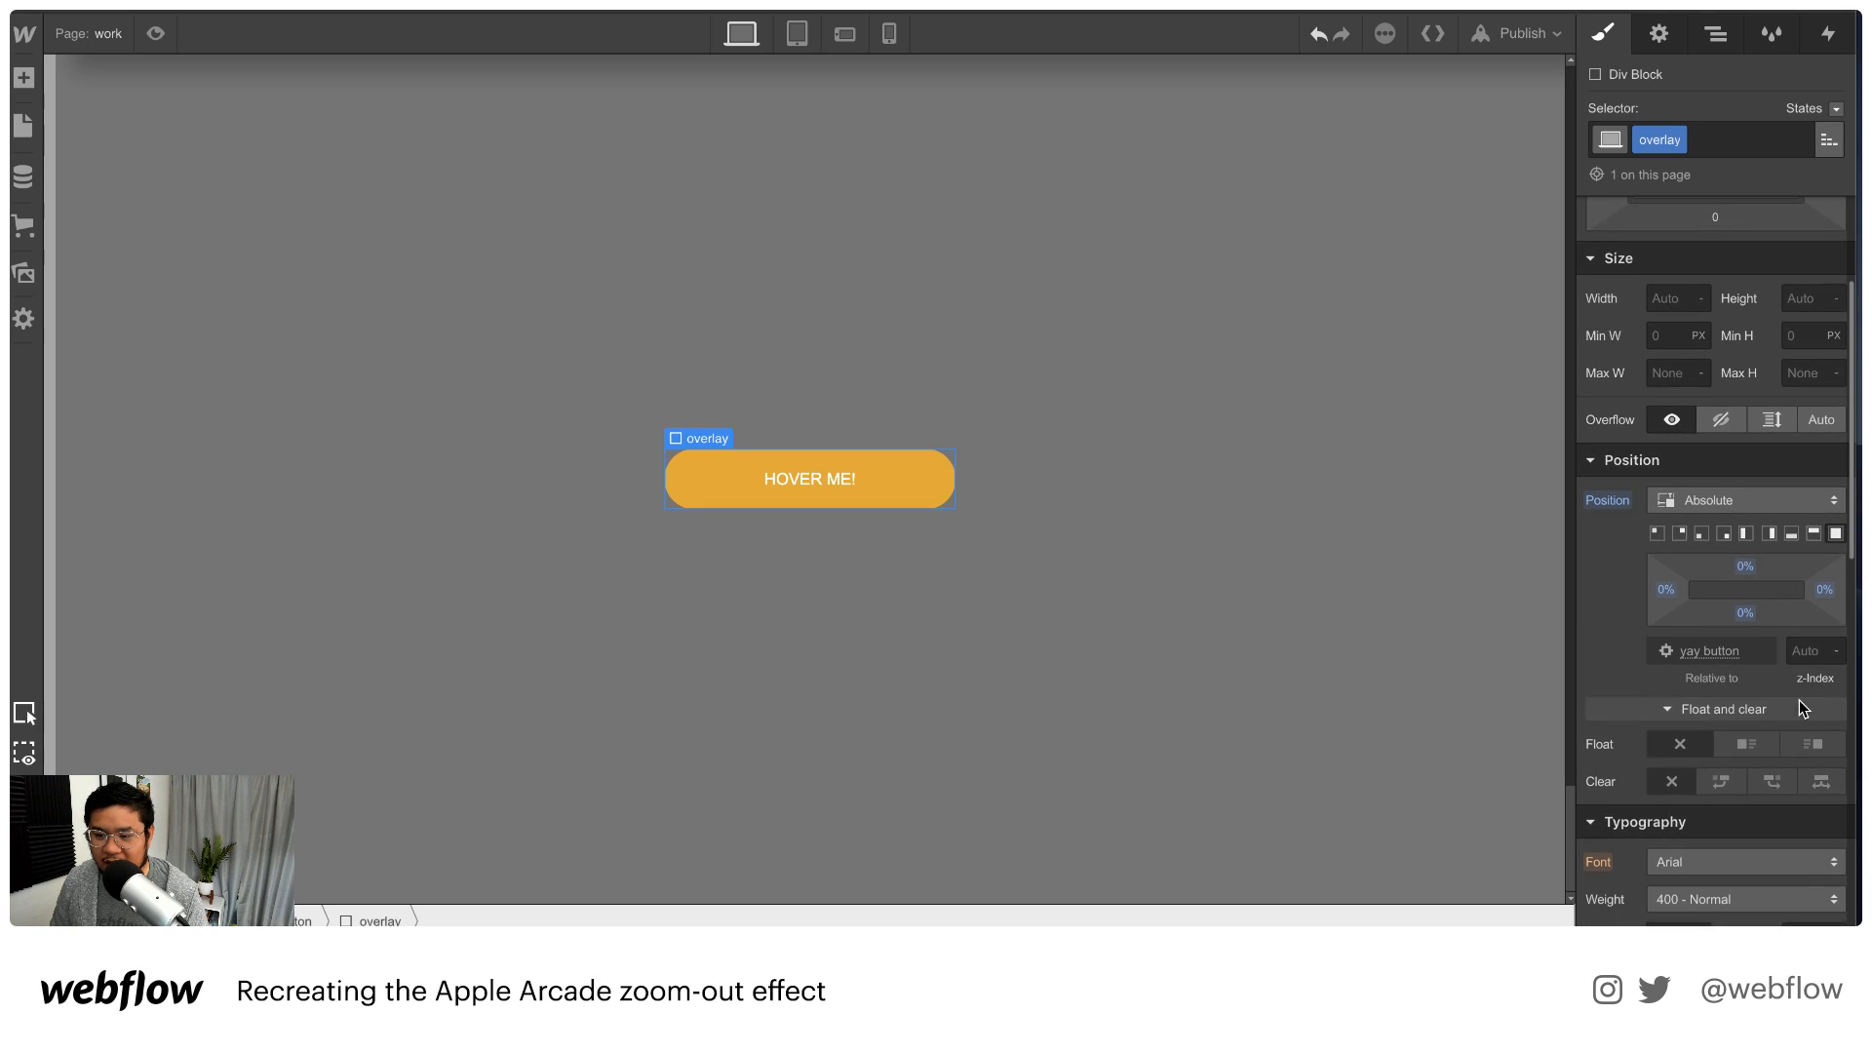
pyautogui.click(1810, 621)
pyautogui.write('1')
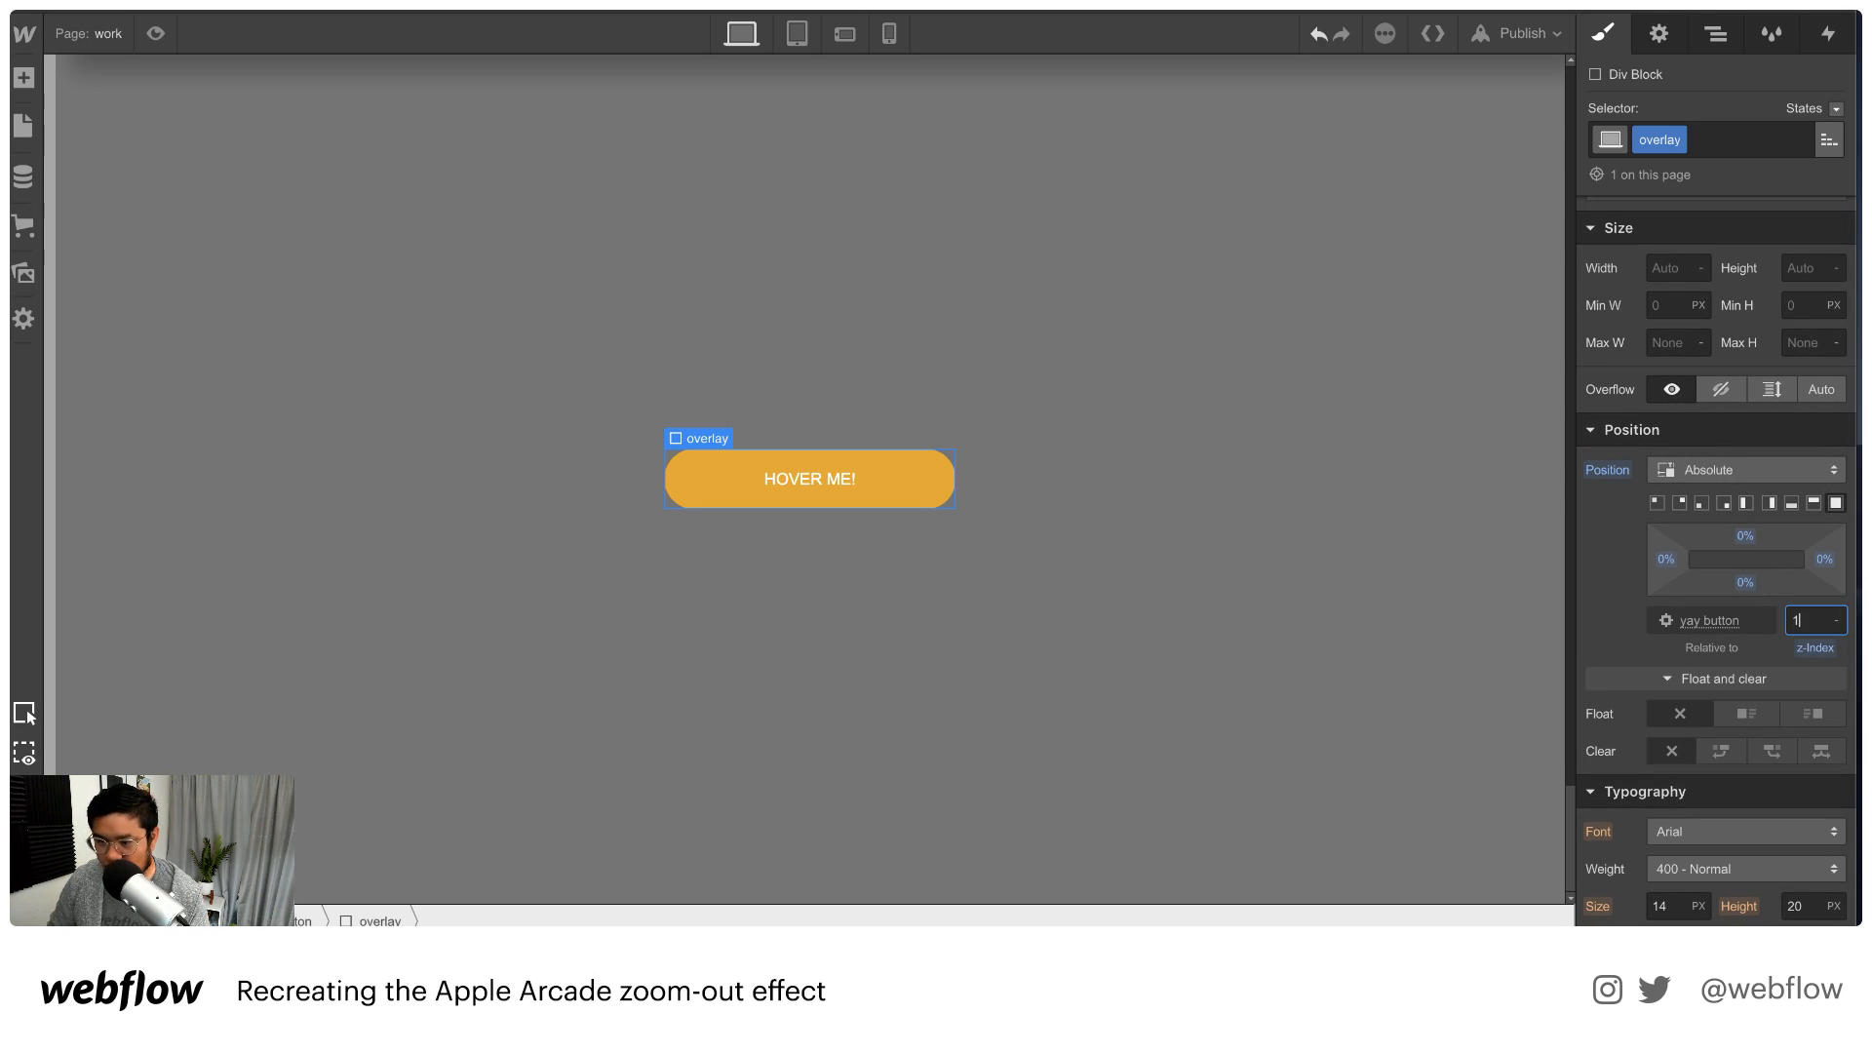
pyautogui.press('BackSpace')
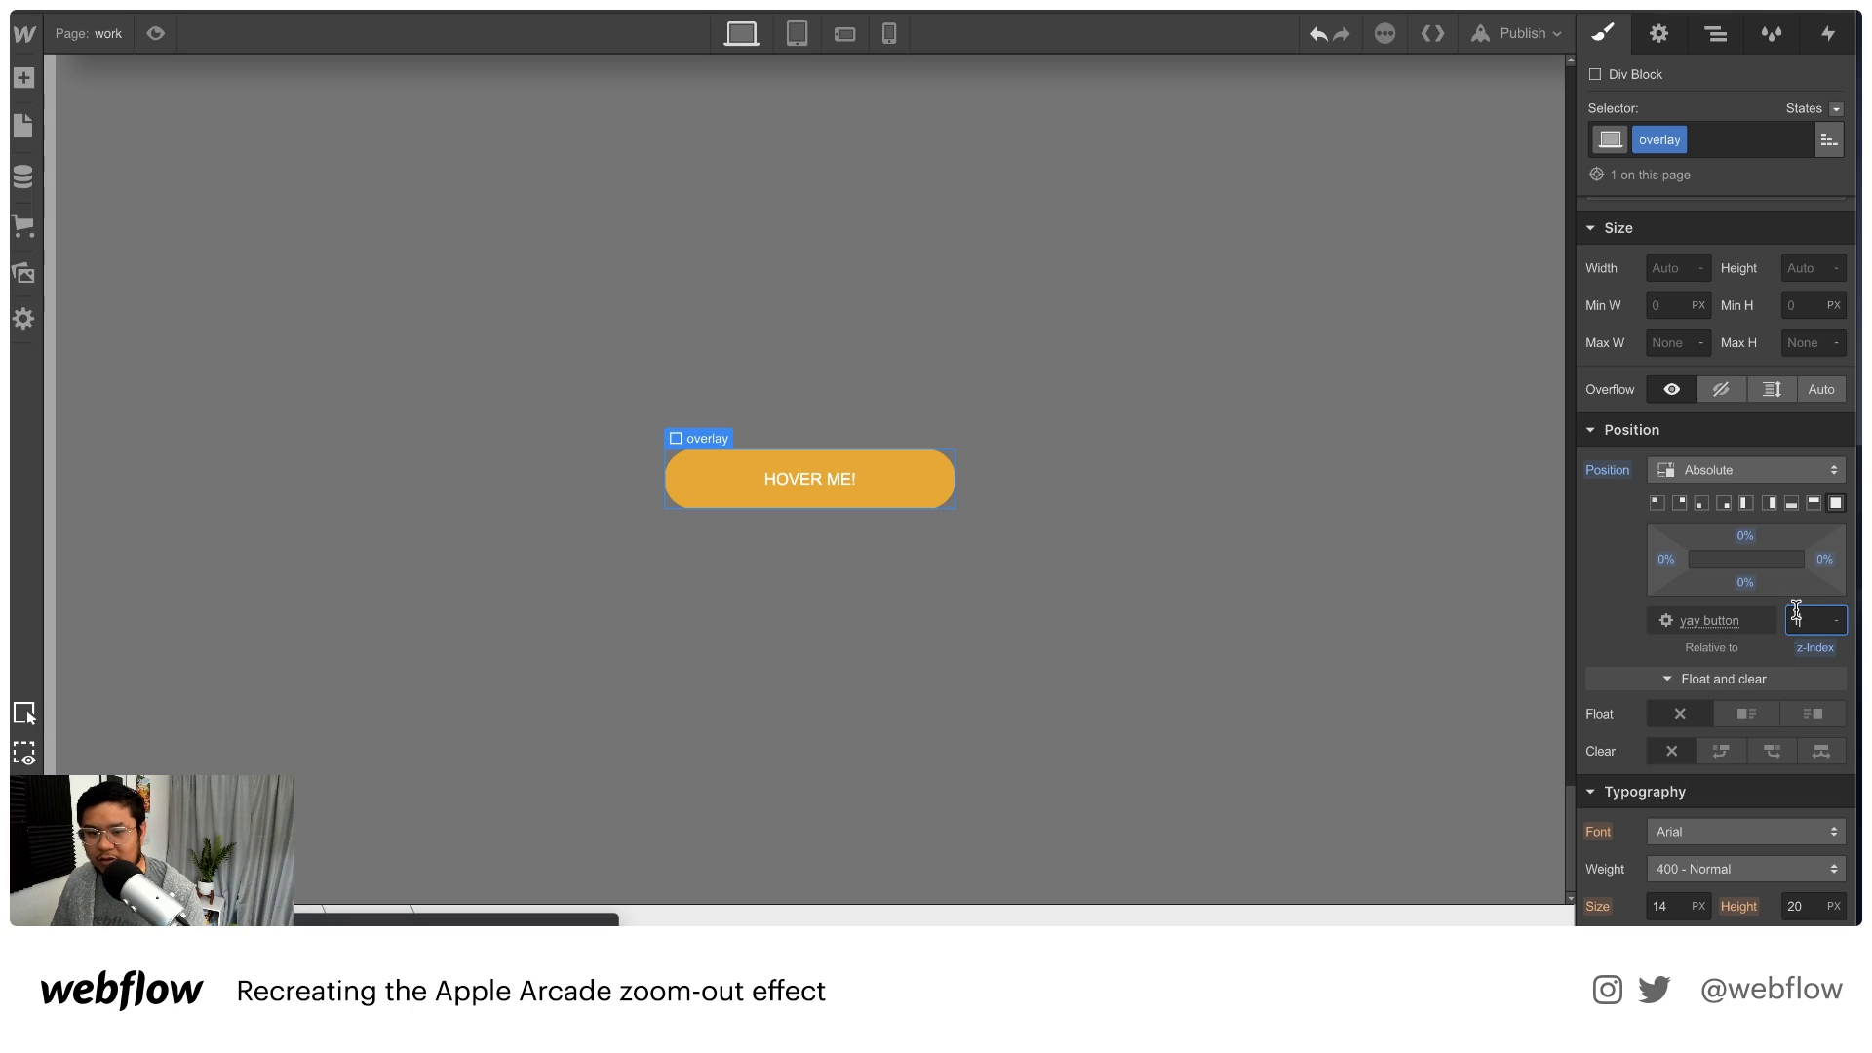
# Add a linear gradient background to the overlay
pyautogui.scroll(-10, 1787, 611)
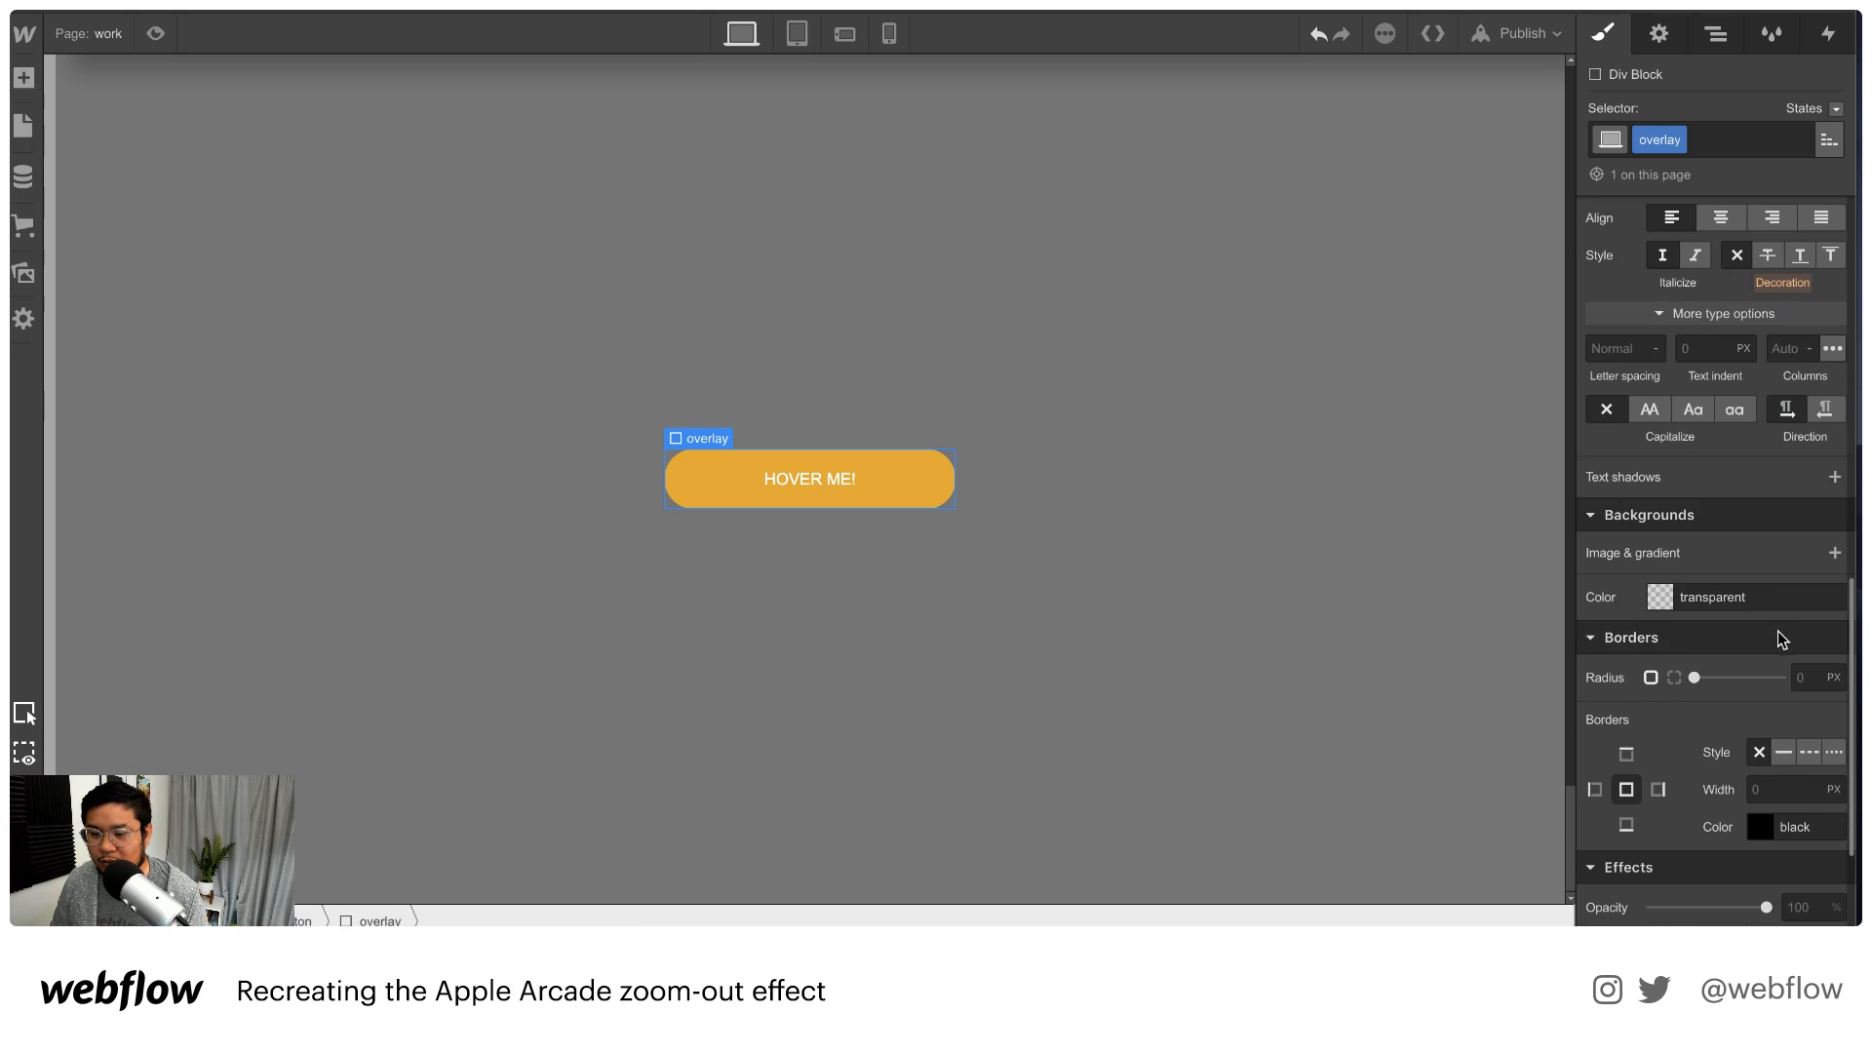
pyautogui.click(1833, 556)
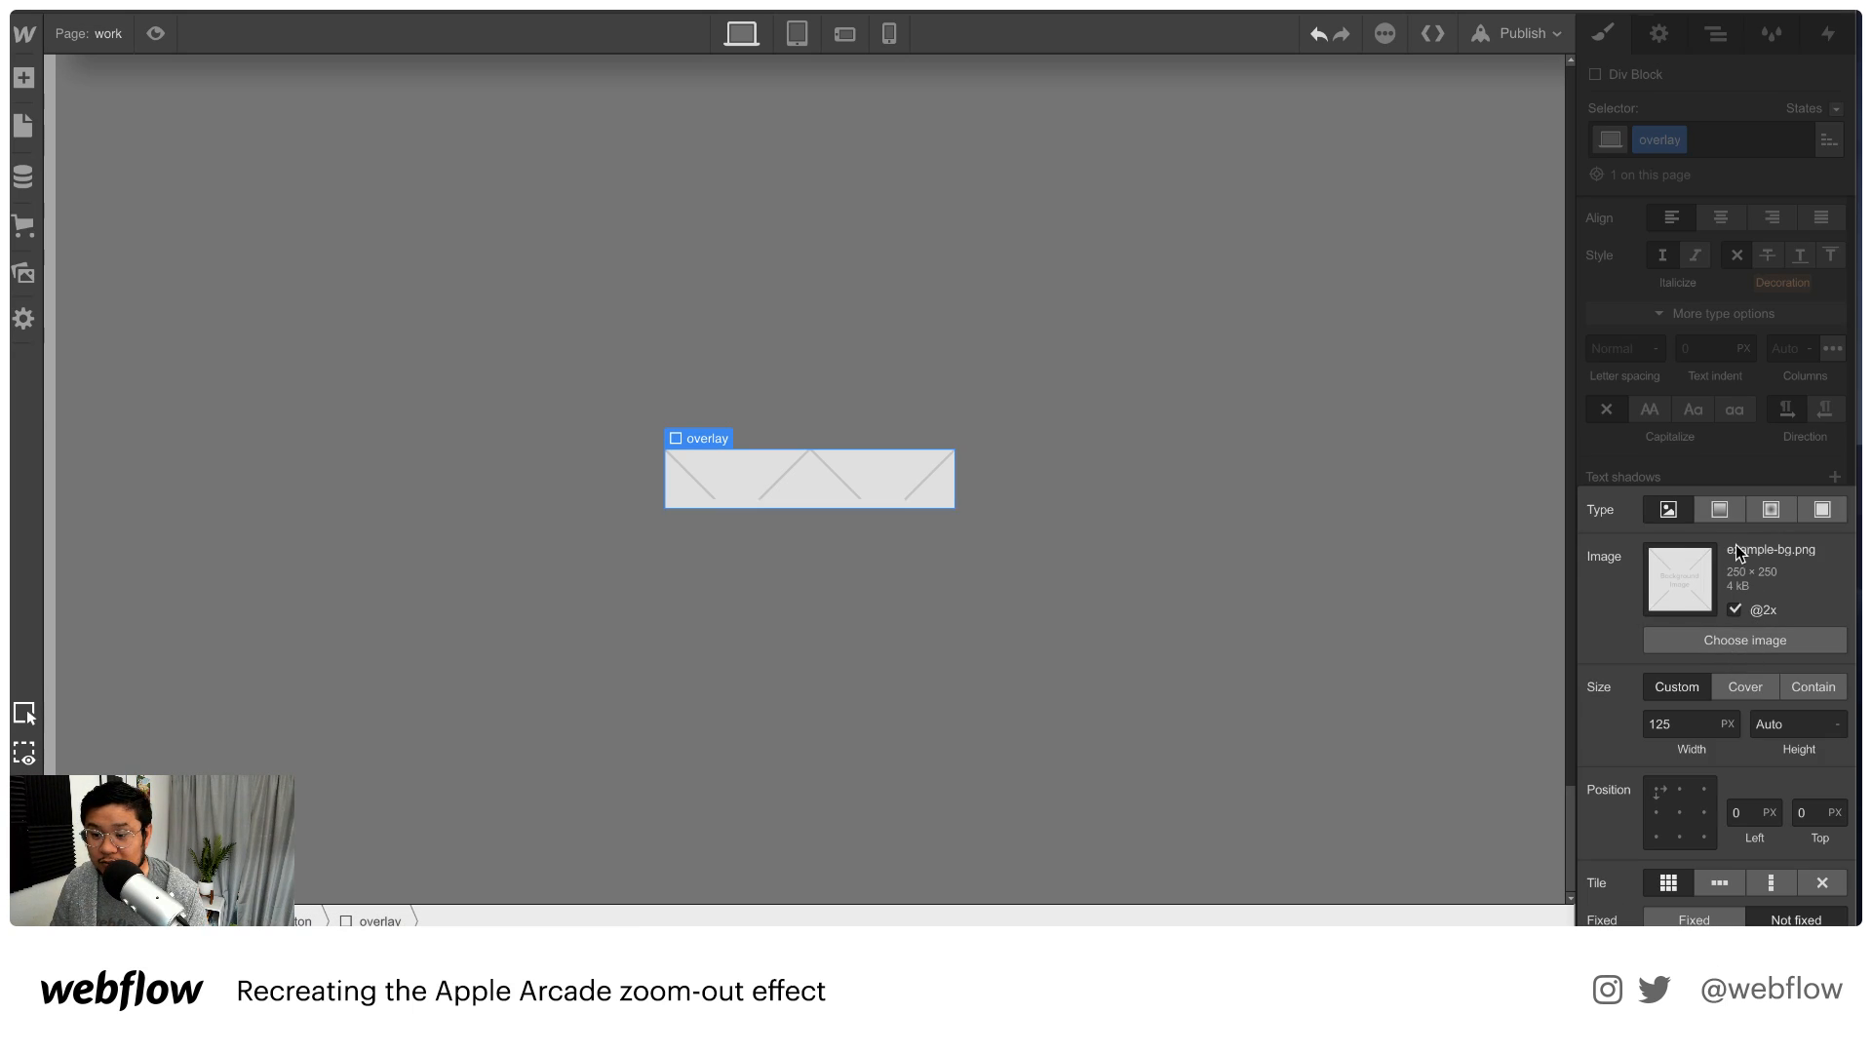
pyautogui.click(1724, 506)
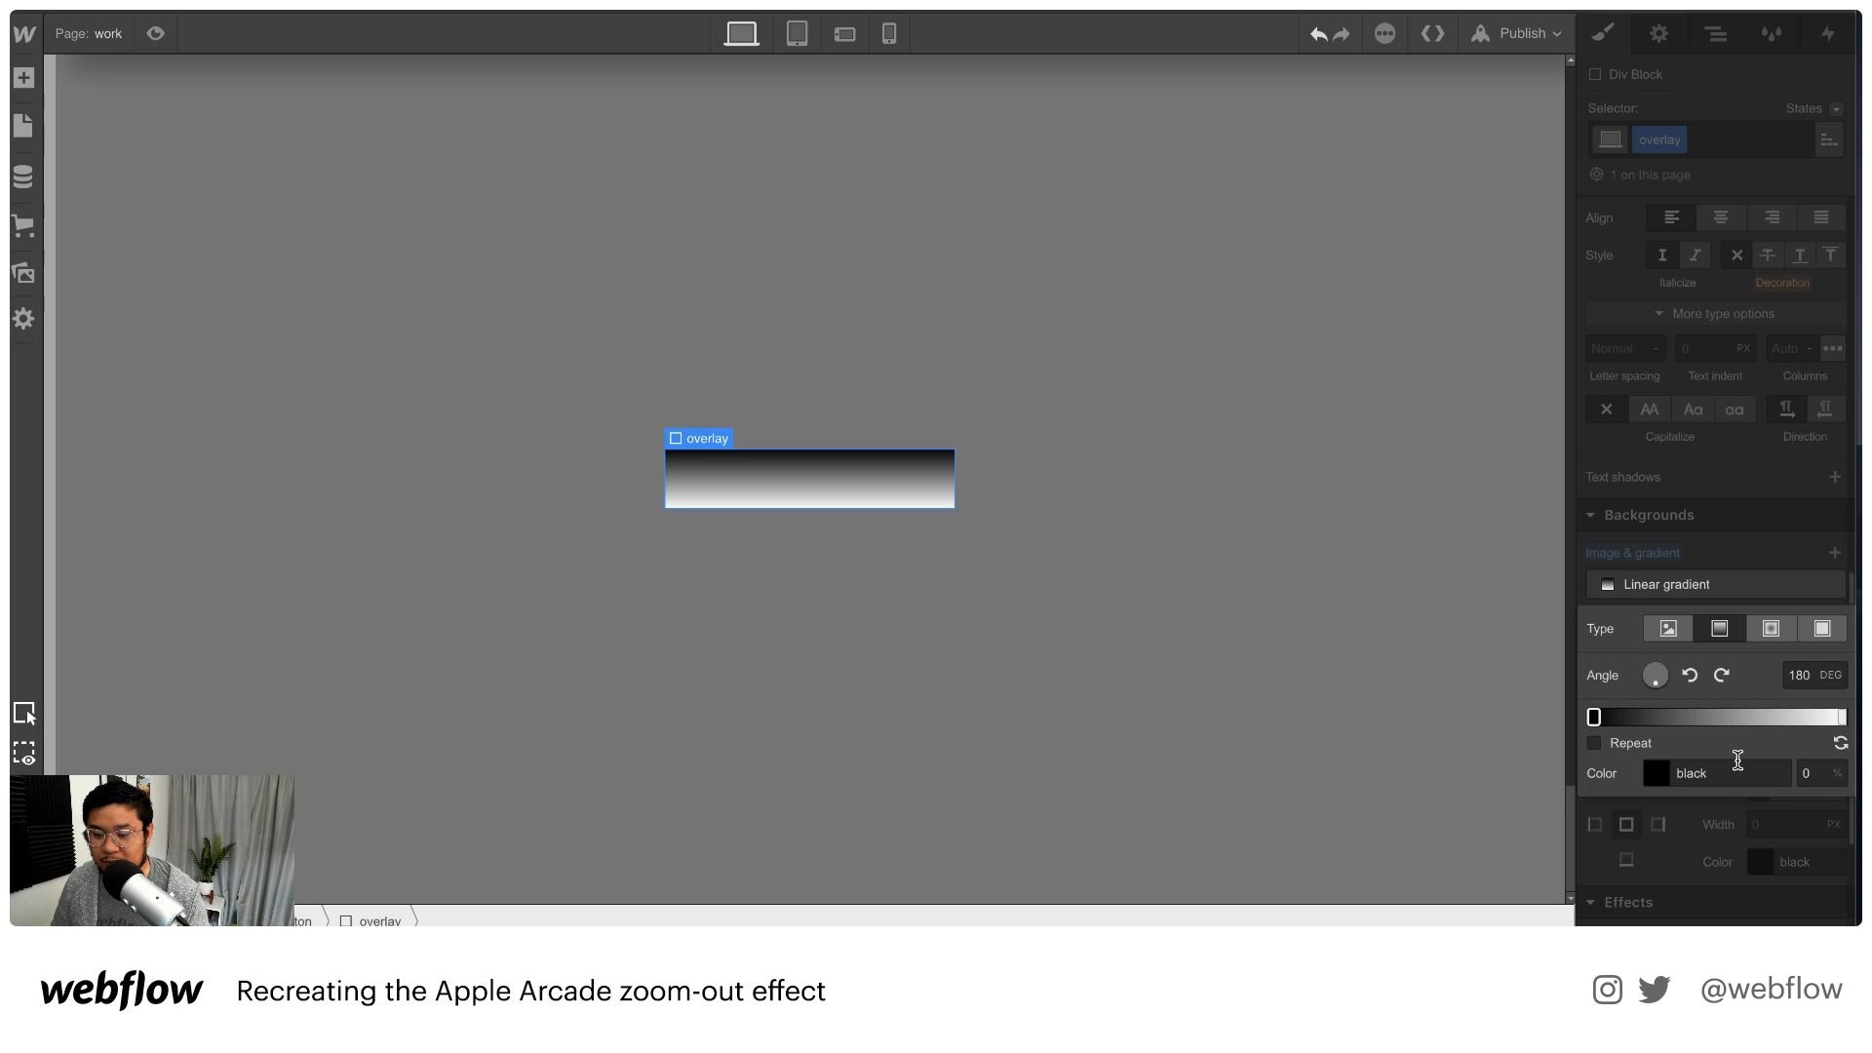
pyautogui.click(1751, 535)
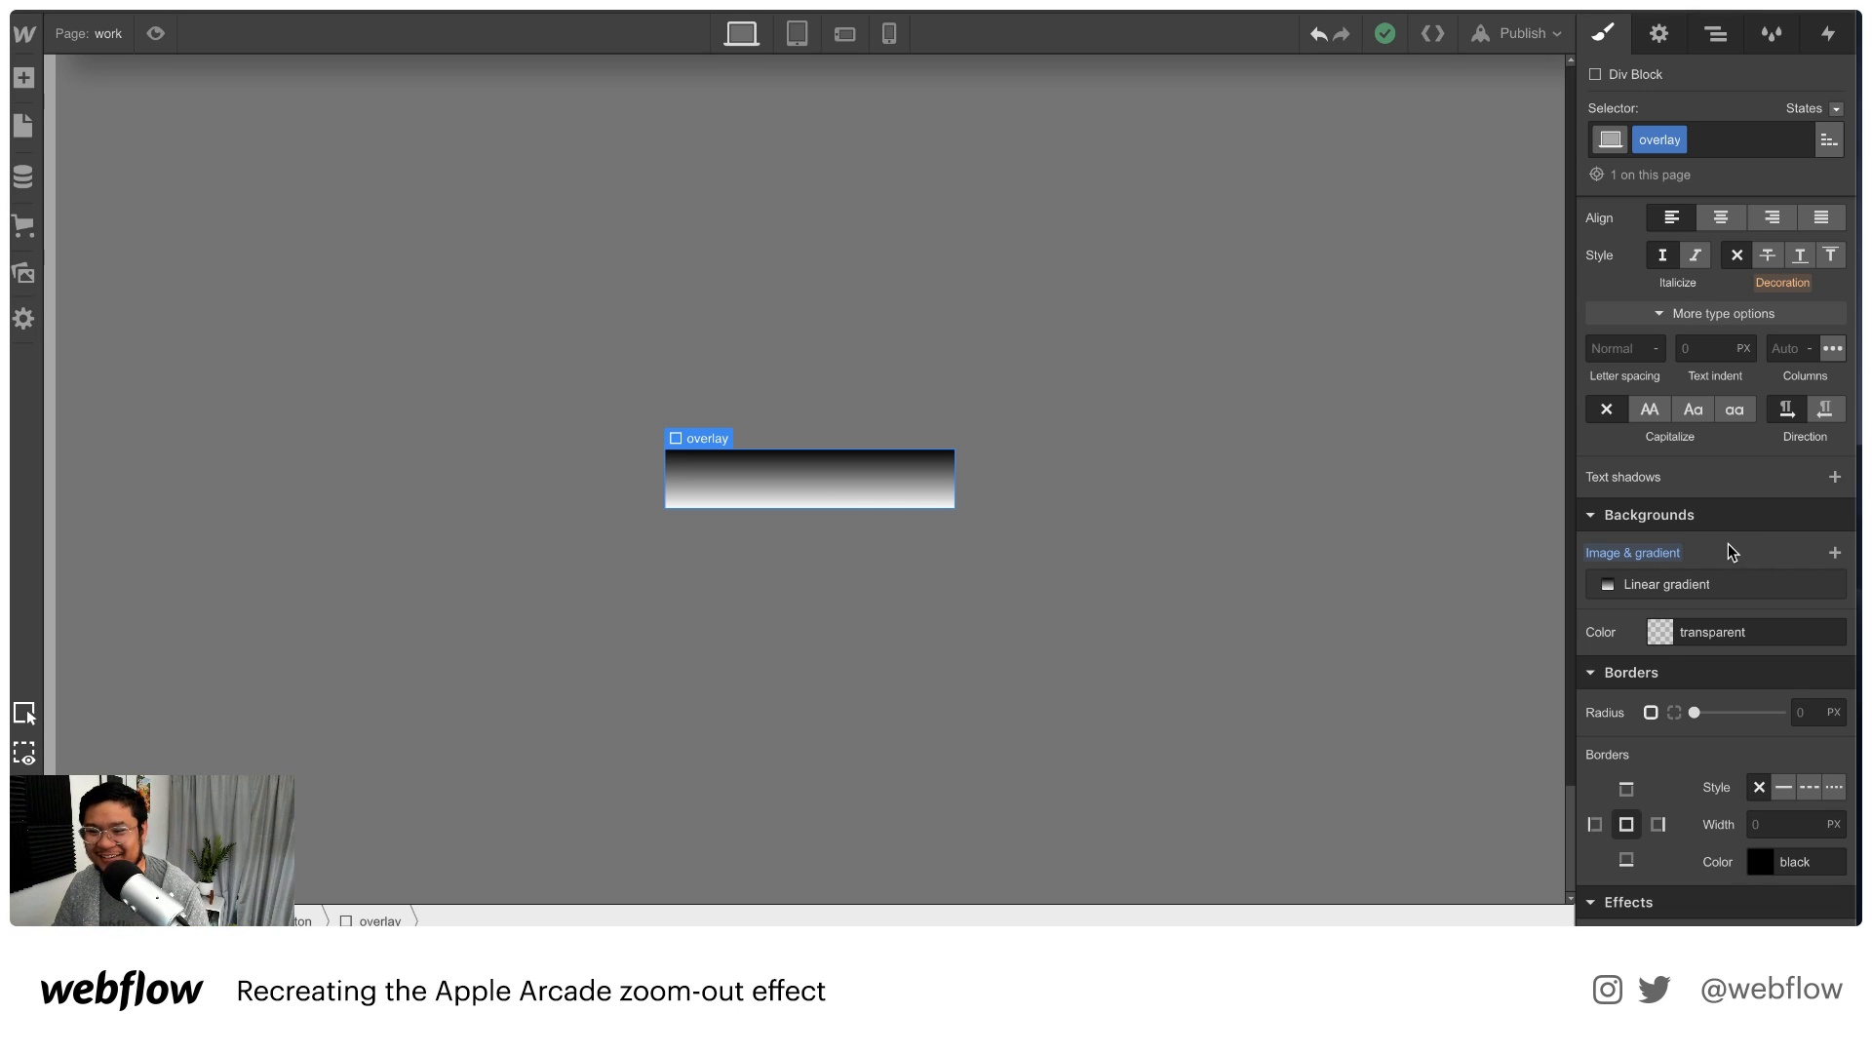
# Make the white end stop of the overlay's gradient fully transparent, with an alpha of 0
pyautogui.click(1669, 585)
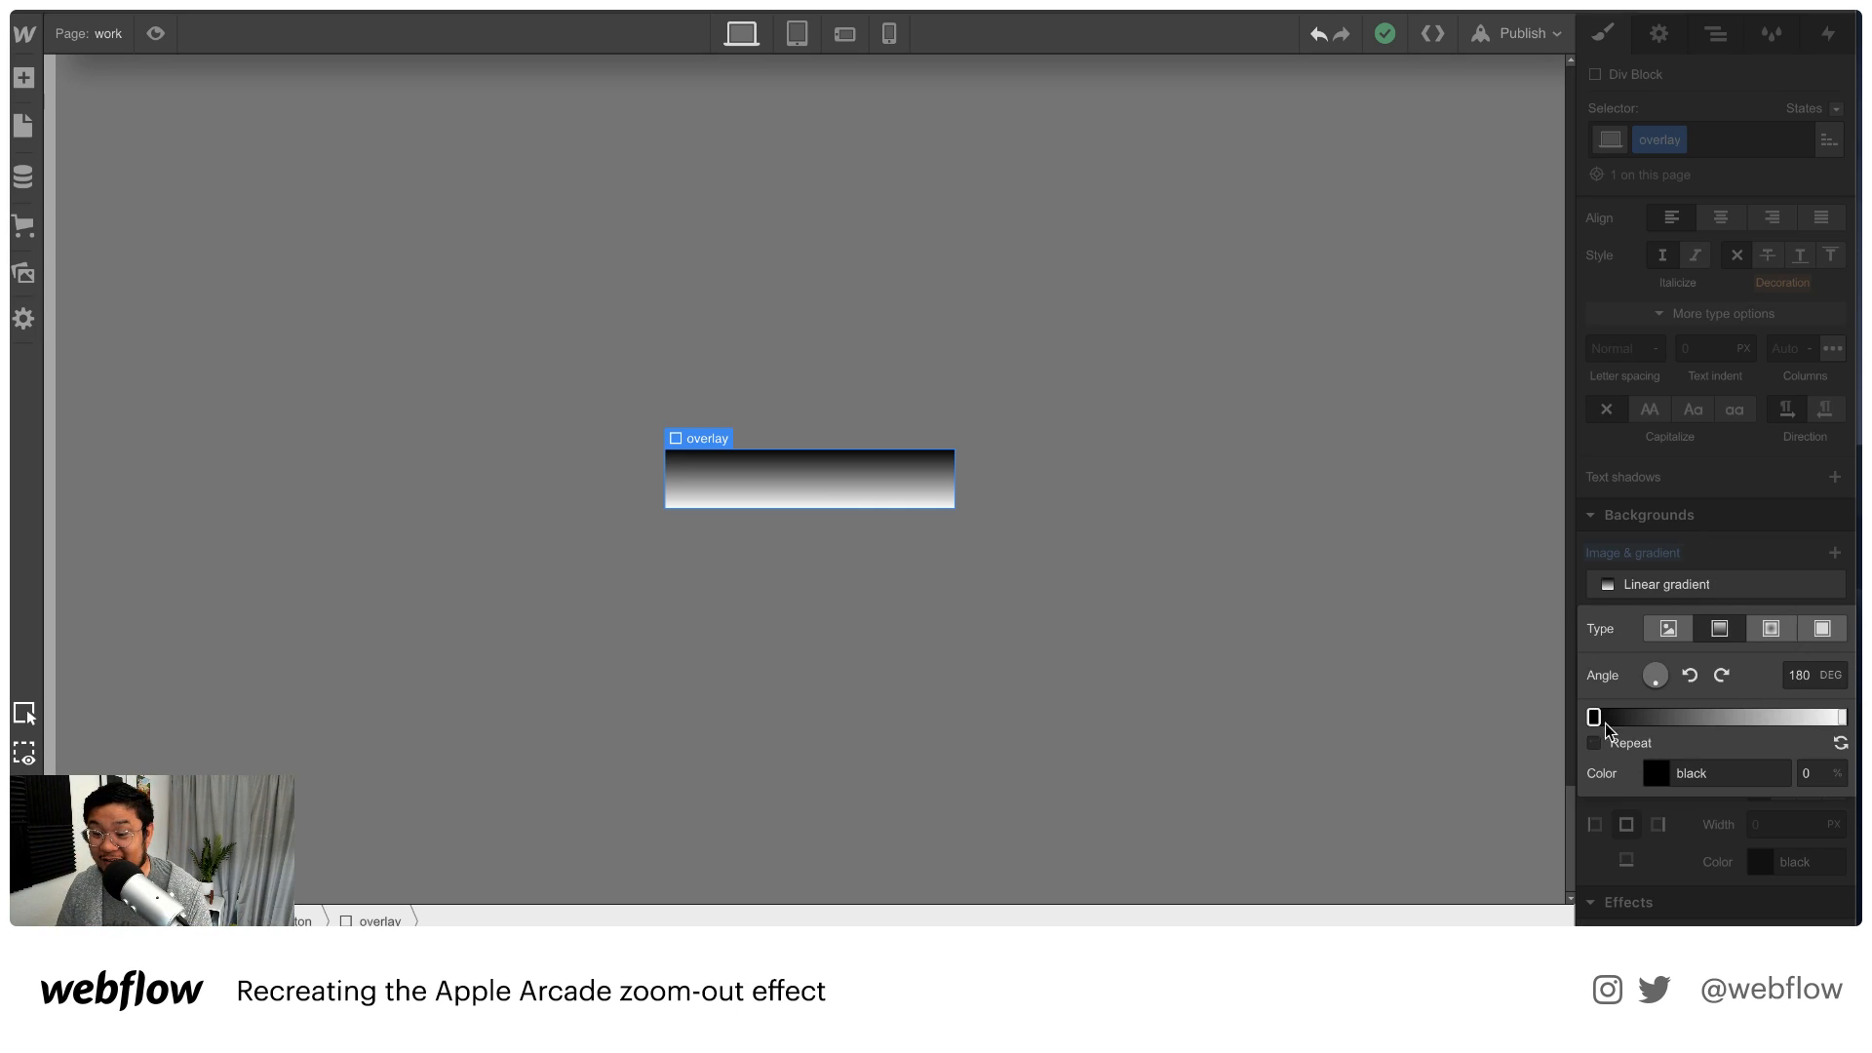
pyautogui.click(1841, 717)
pyautogui.click(1745, 773)
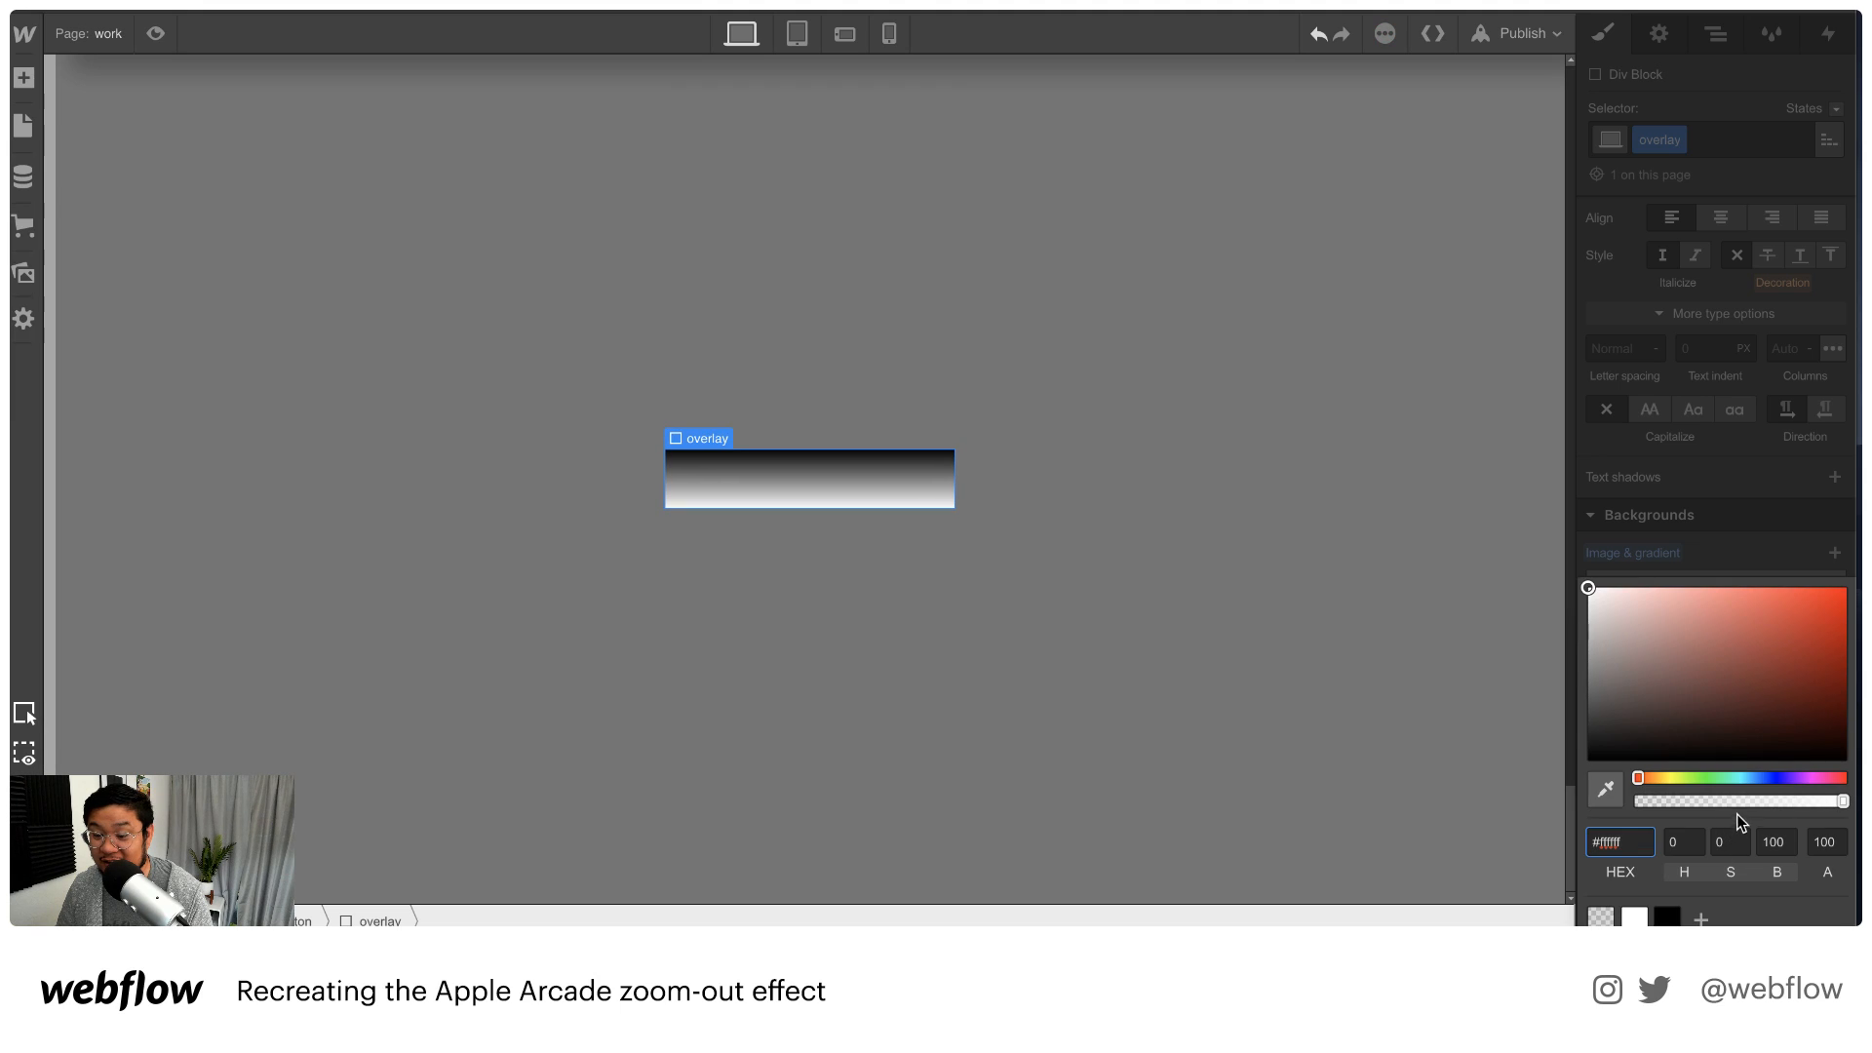
pyautogui.moveTo(1720, 800); pyautogui.dragTo(1603, 803)
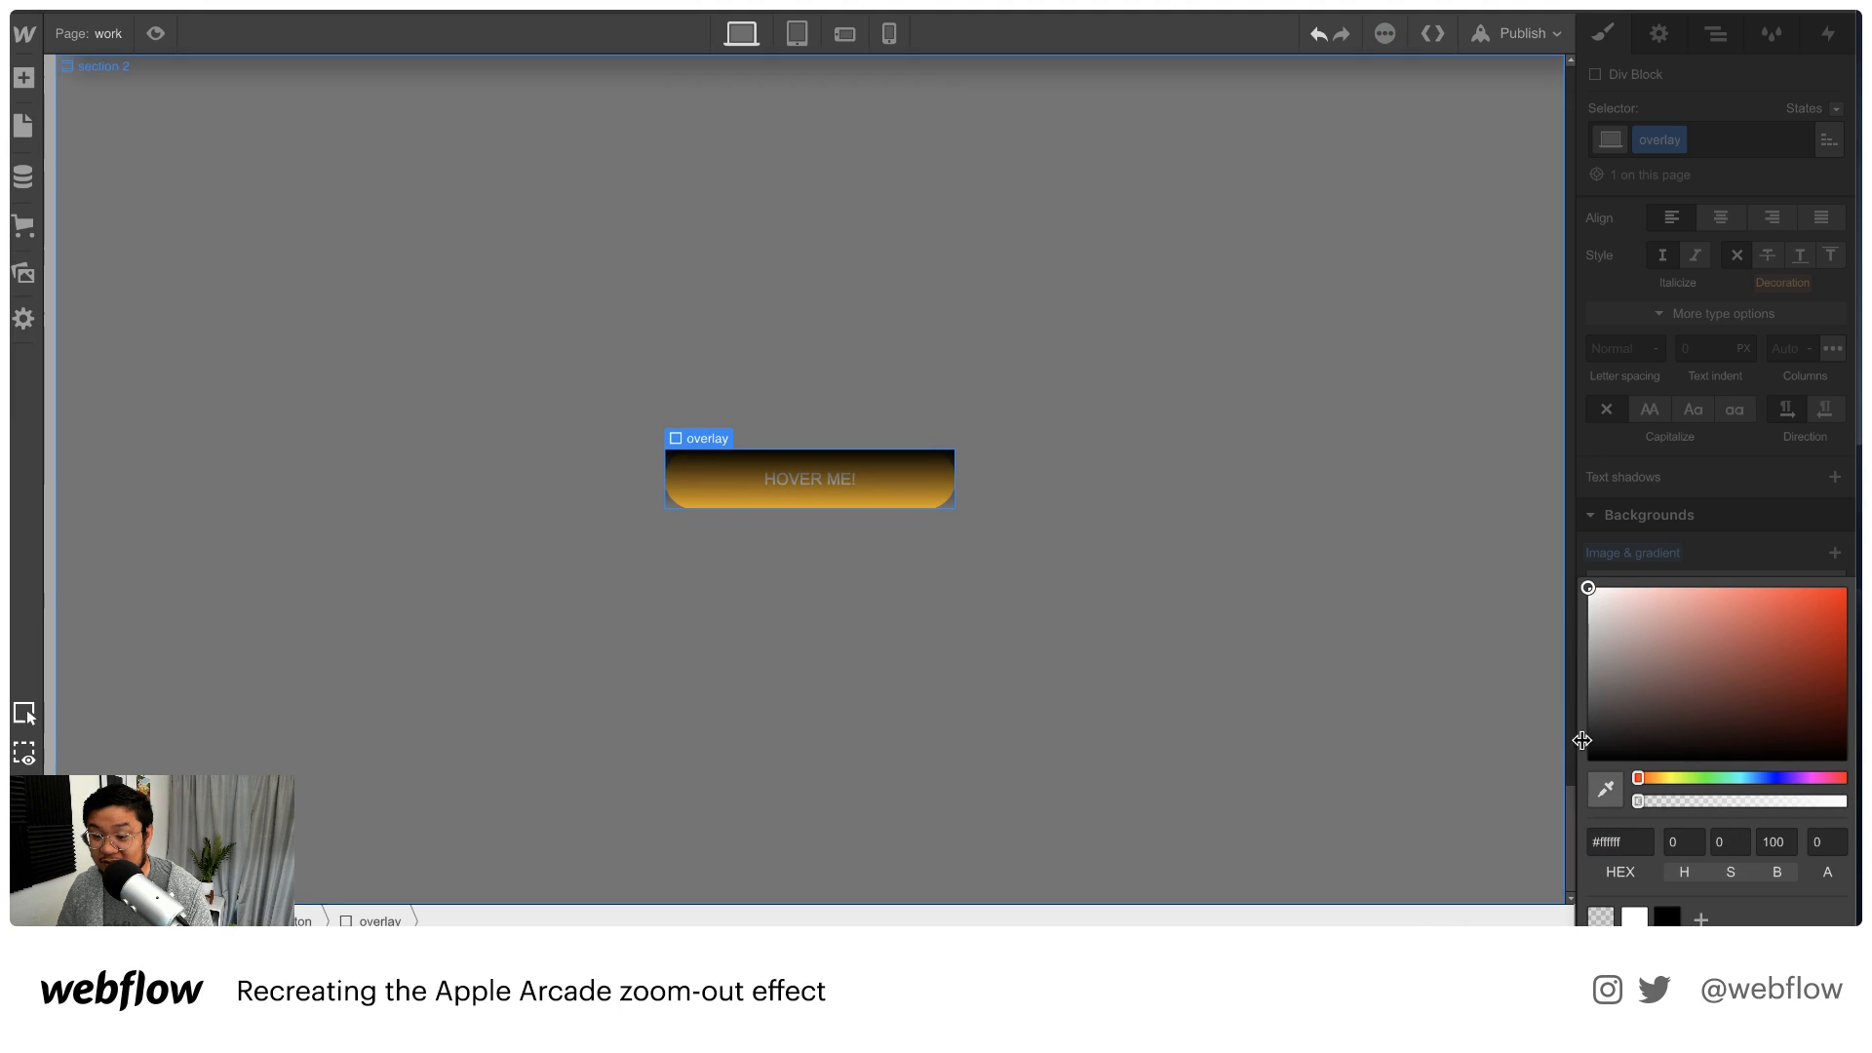
pyautogui.click(1709, 519)
# Reduce the alpha of the black start stop in the overlay's gradient to 22
pyautogui.click(1595, 715)
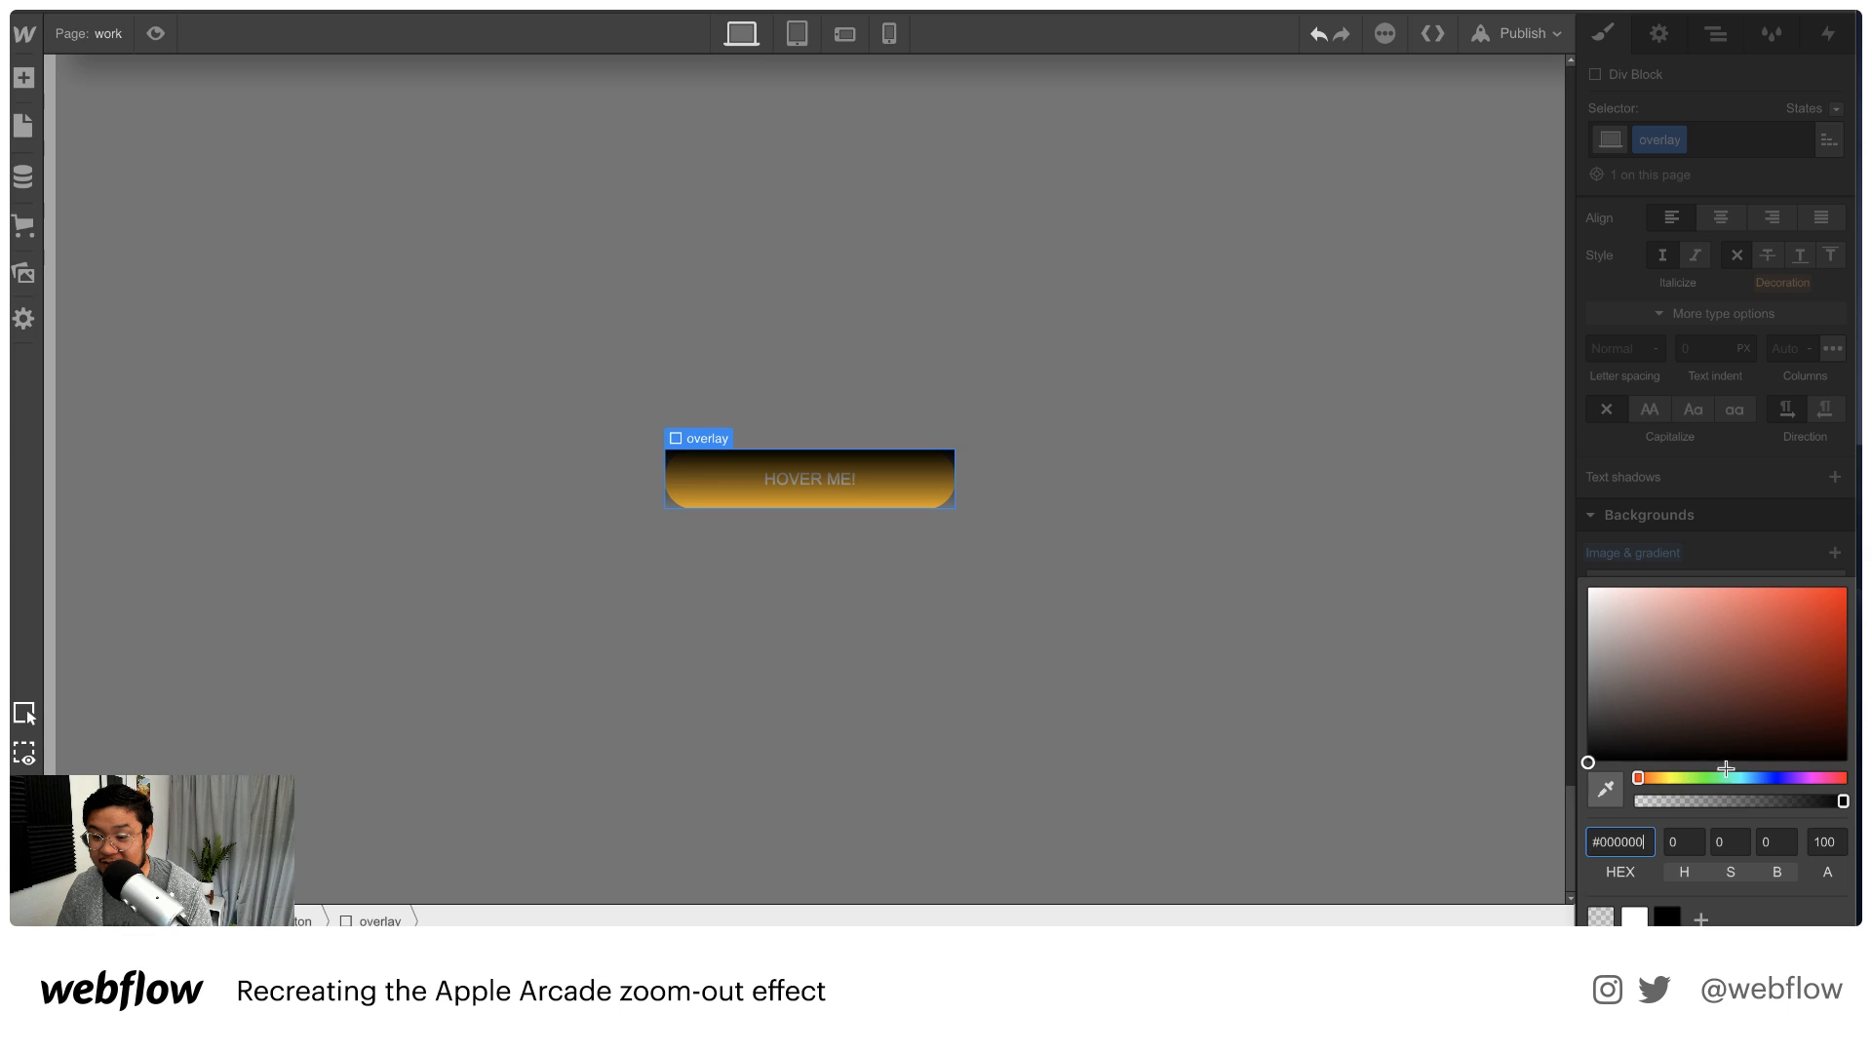
pyautogui.moveTo(1715, 797); pyautogui.dragTo(1681, 800)
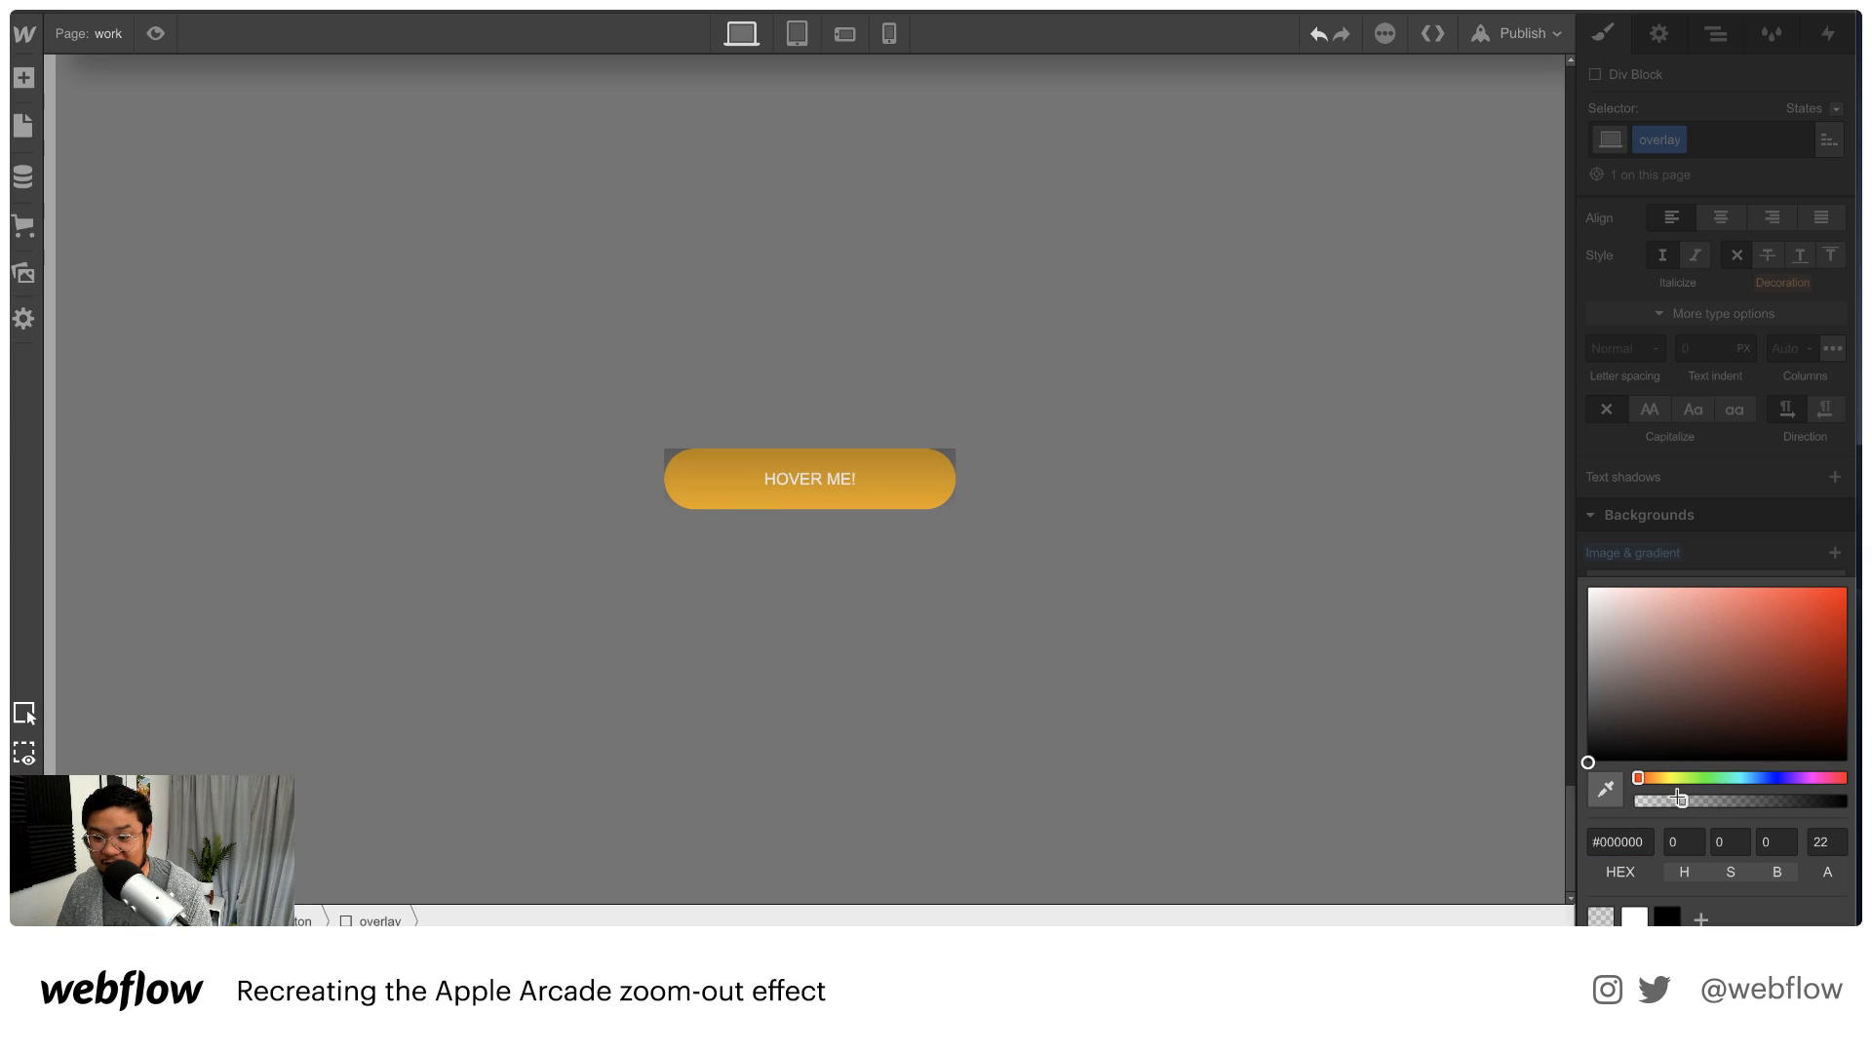
pyautogui.click(1732, 490)
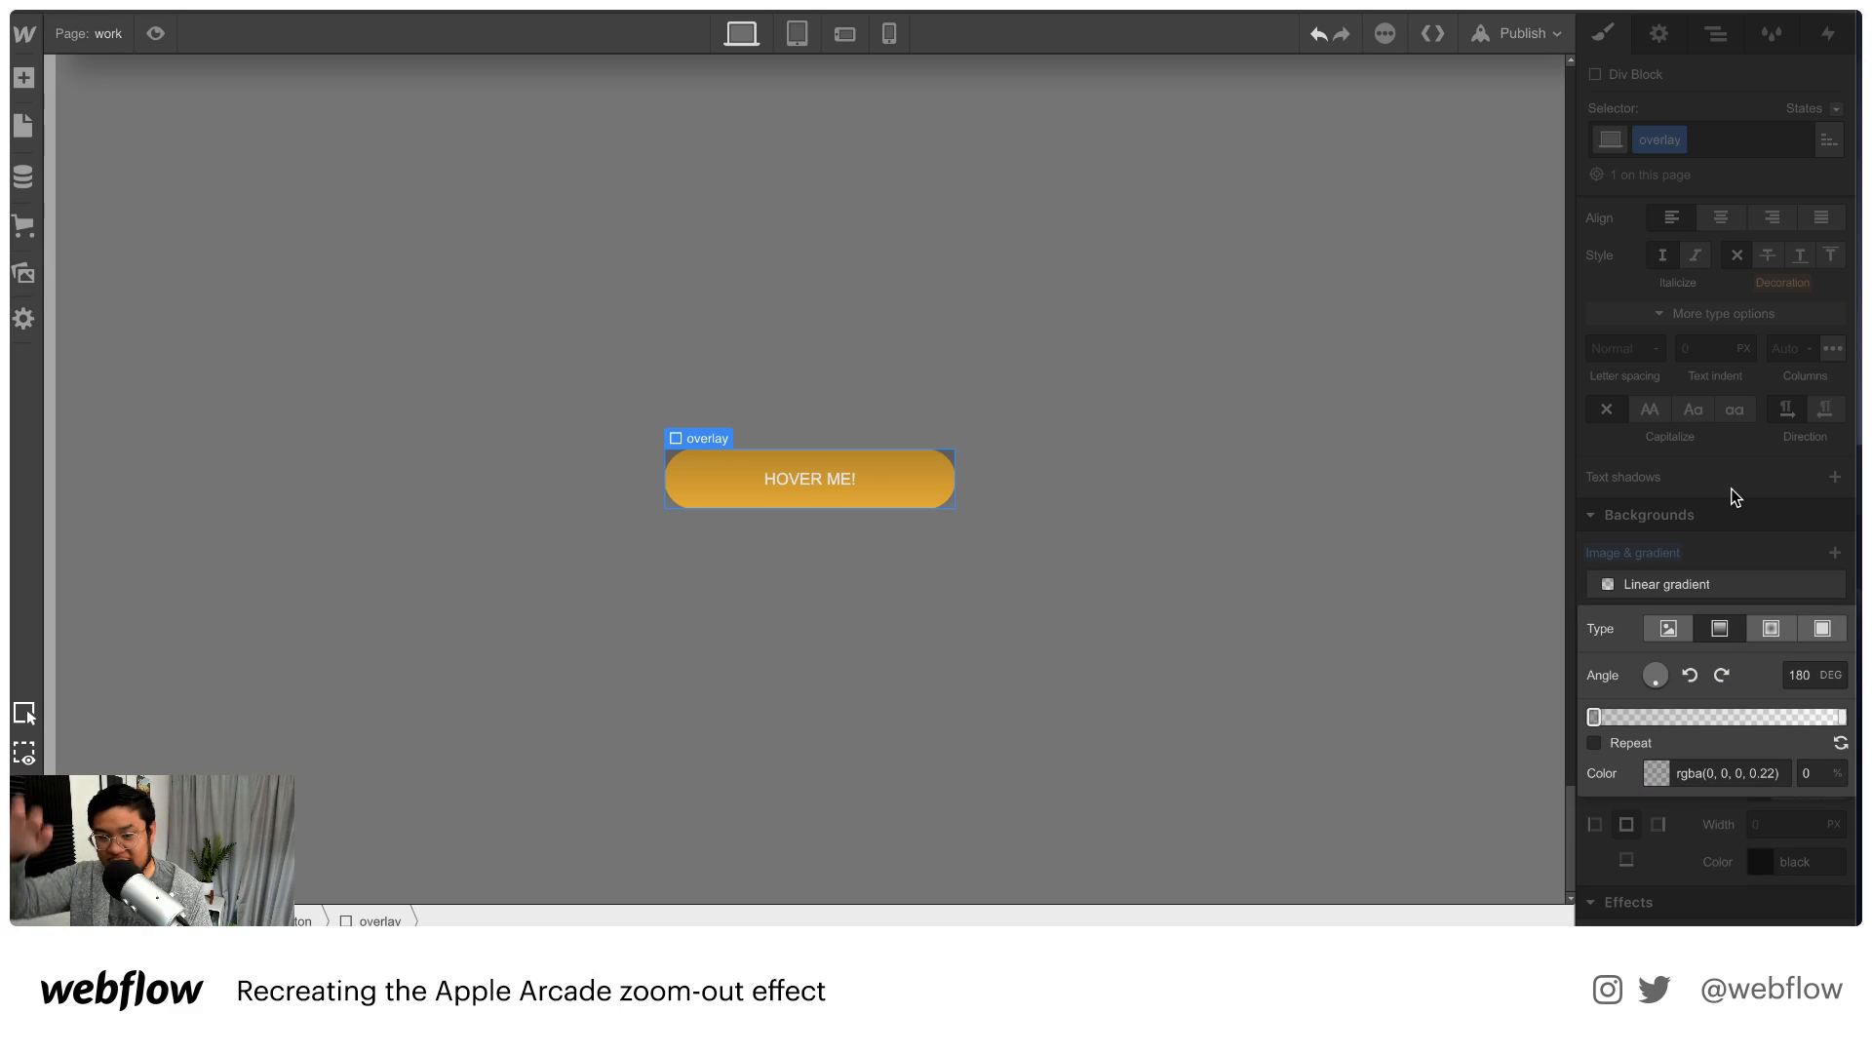
# Set the overflow of the yay button to hidden so the overlay is clipped to its rounded corners
pyautogui.click(1018, 526)
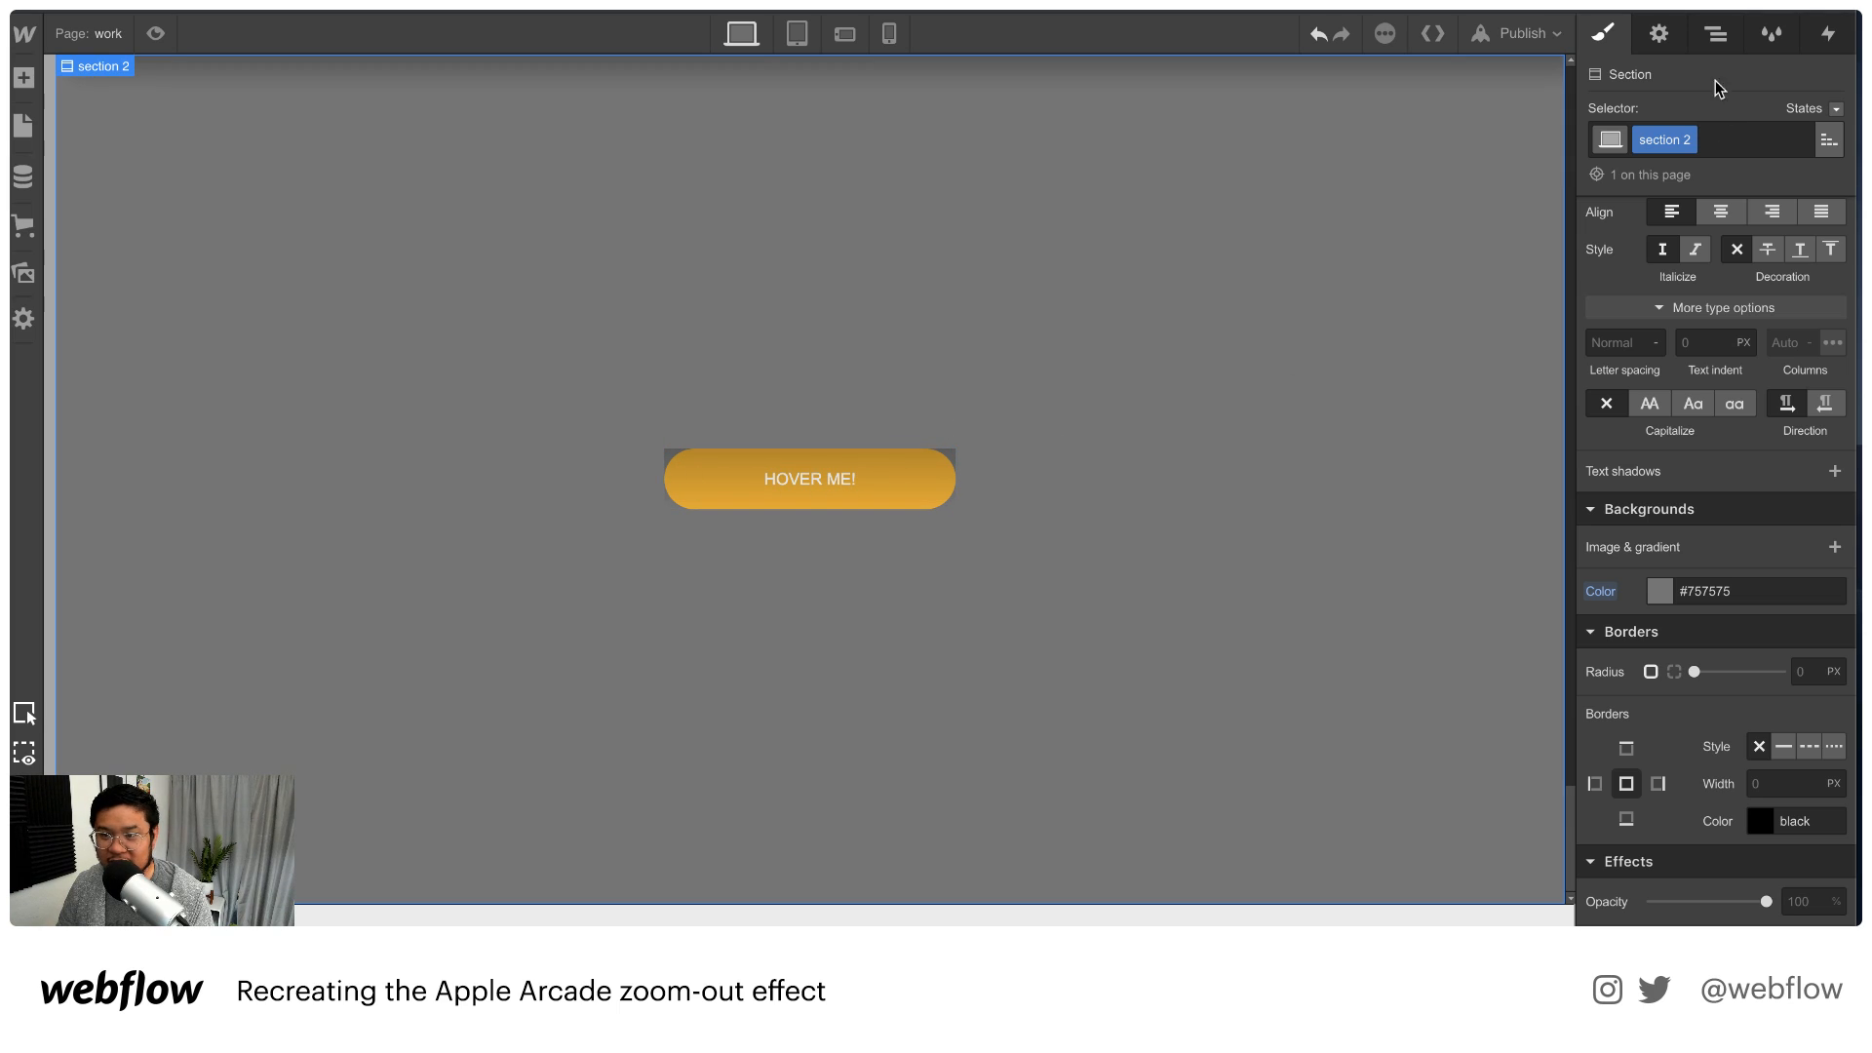
pyautogui.click(1714, 35)
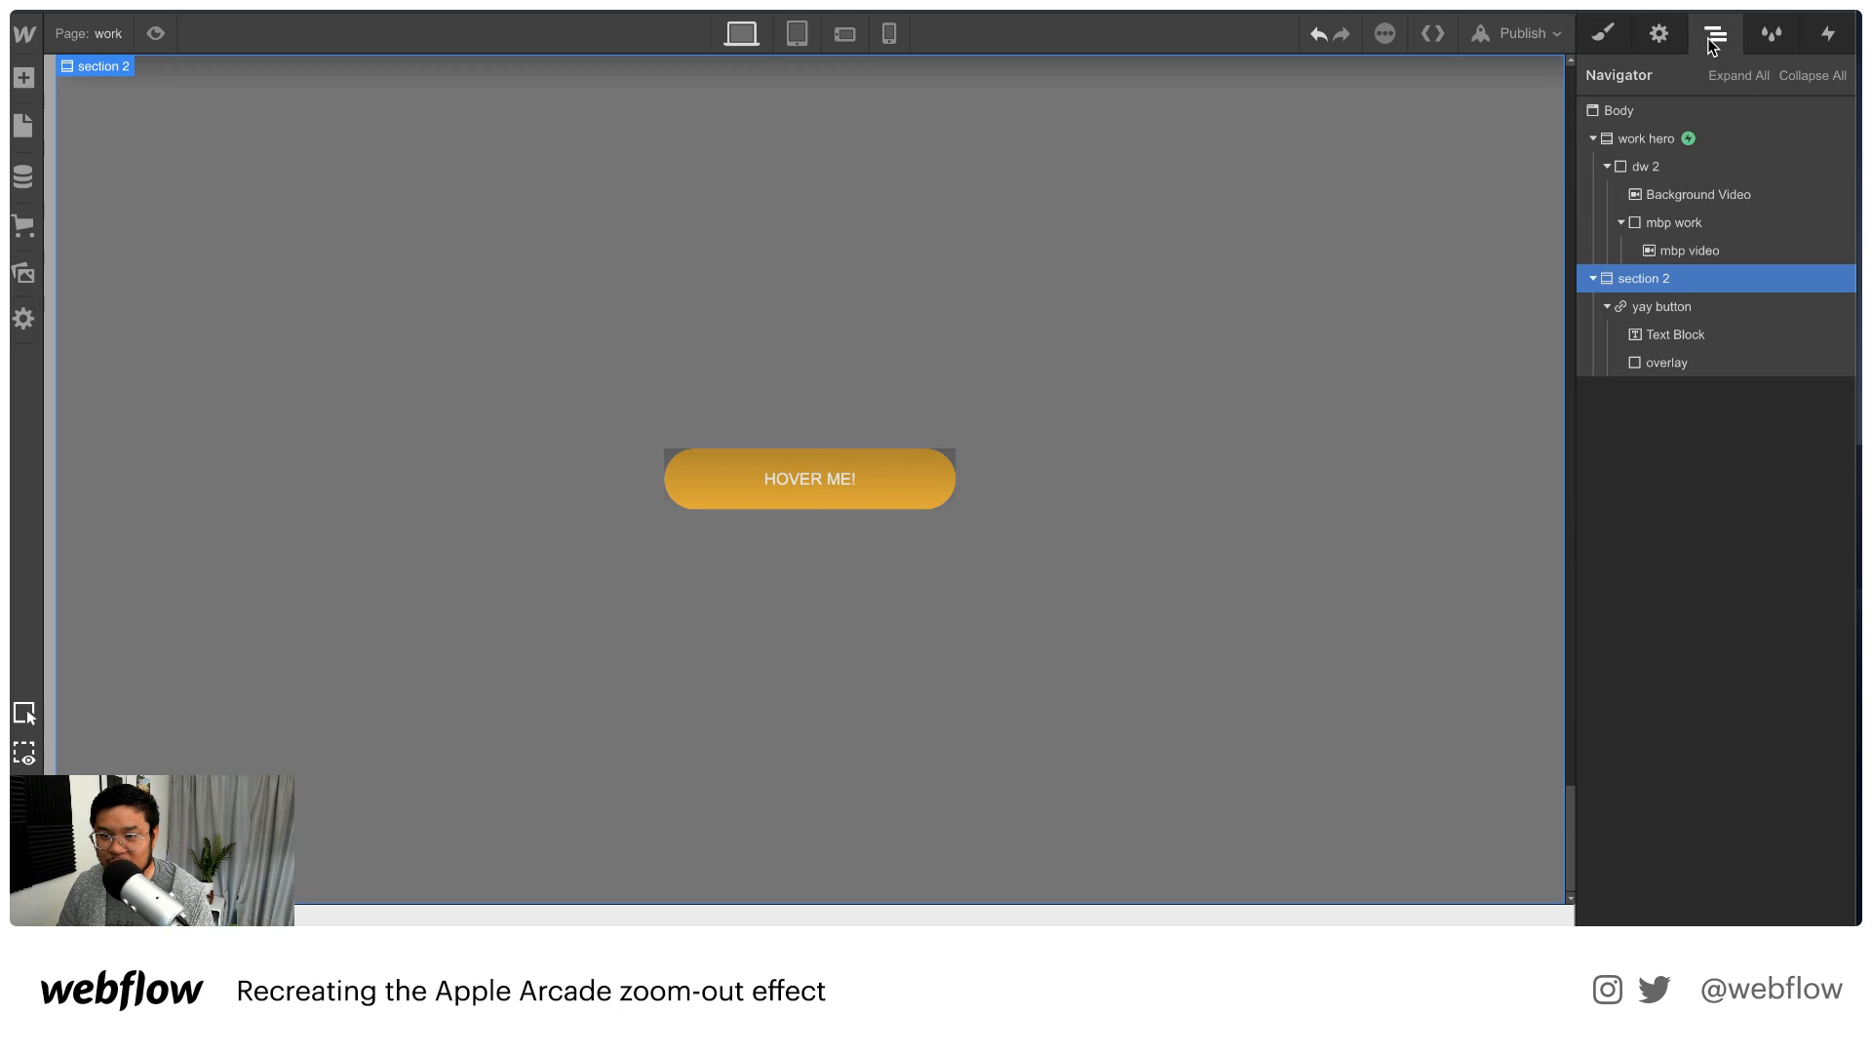
pyautogui.click(1670, 310)
pyautogui.click(1604, 35)
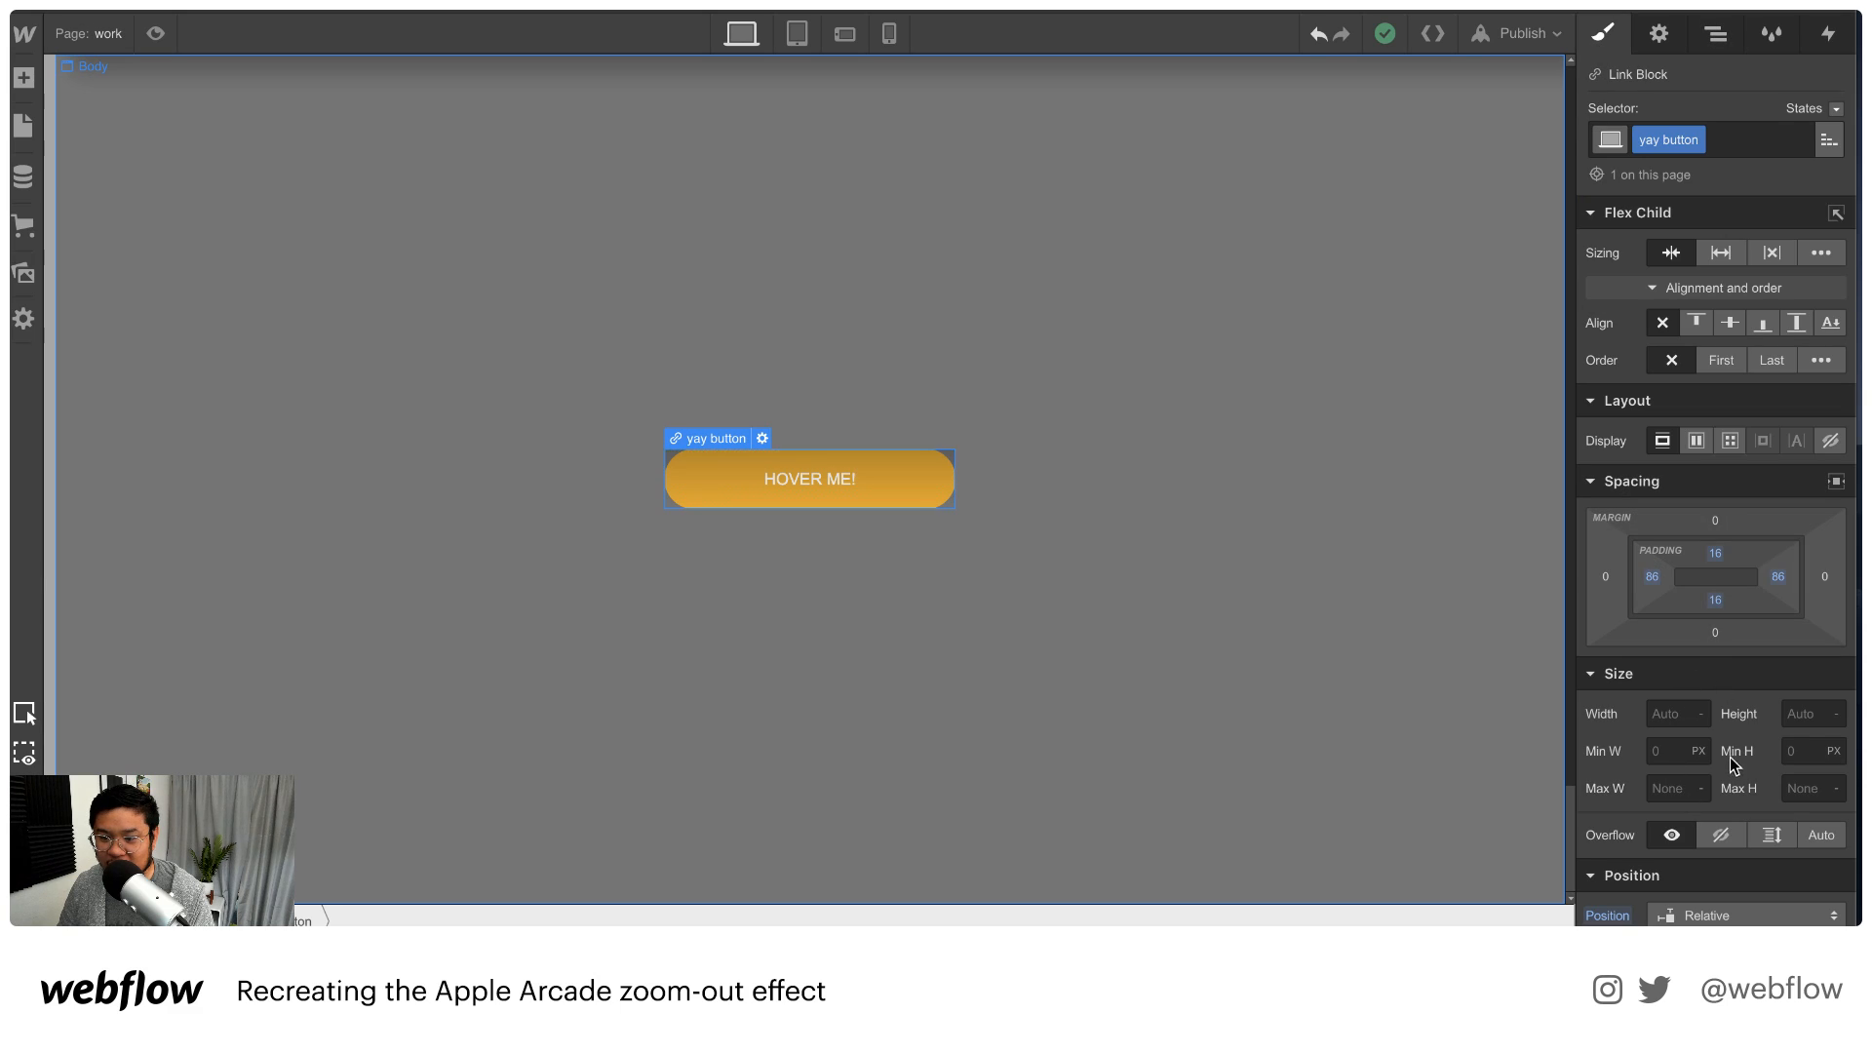
pyautogui.click(1724, 834)
pyautogui.click(1056, 512)
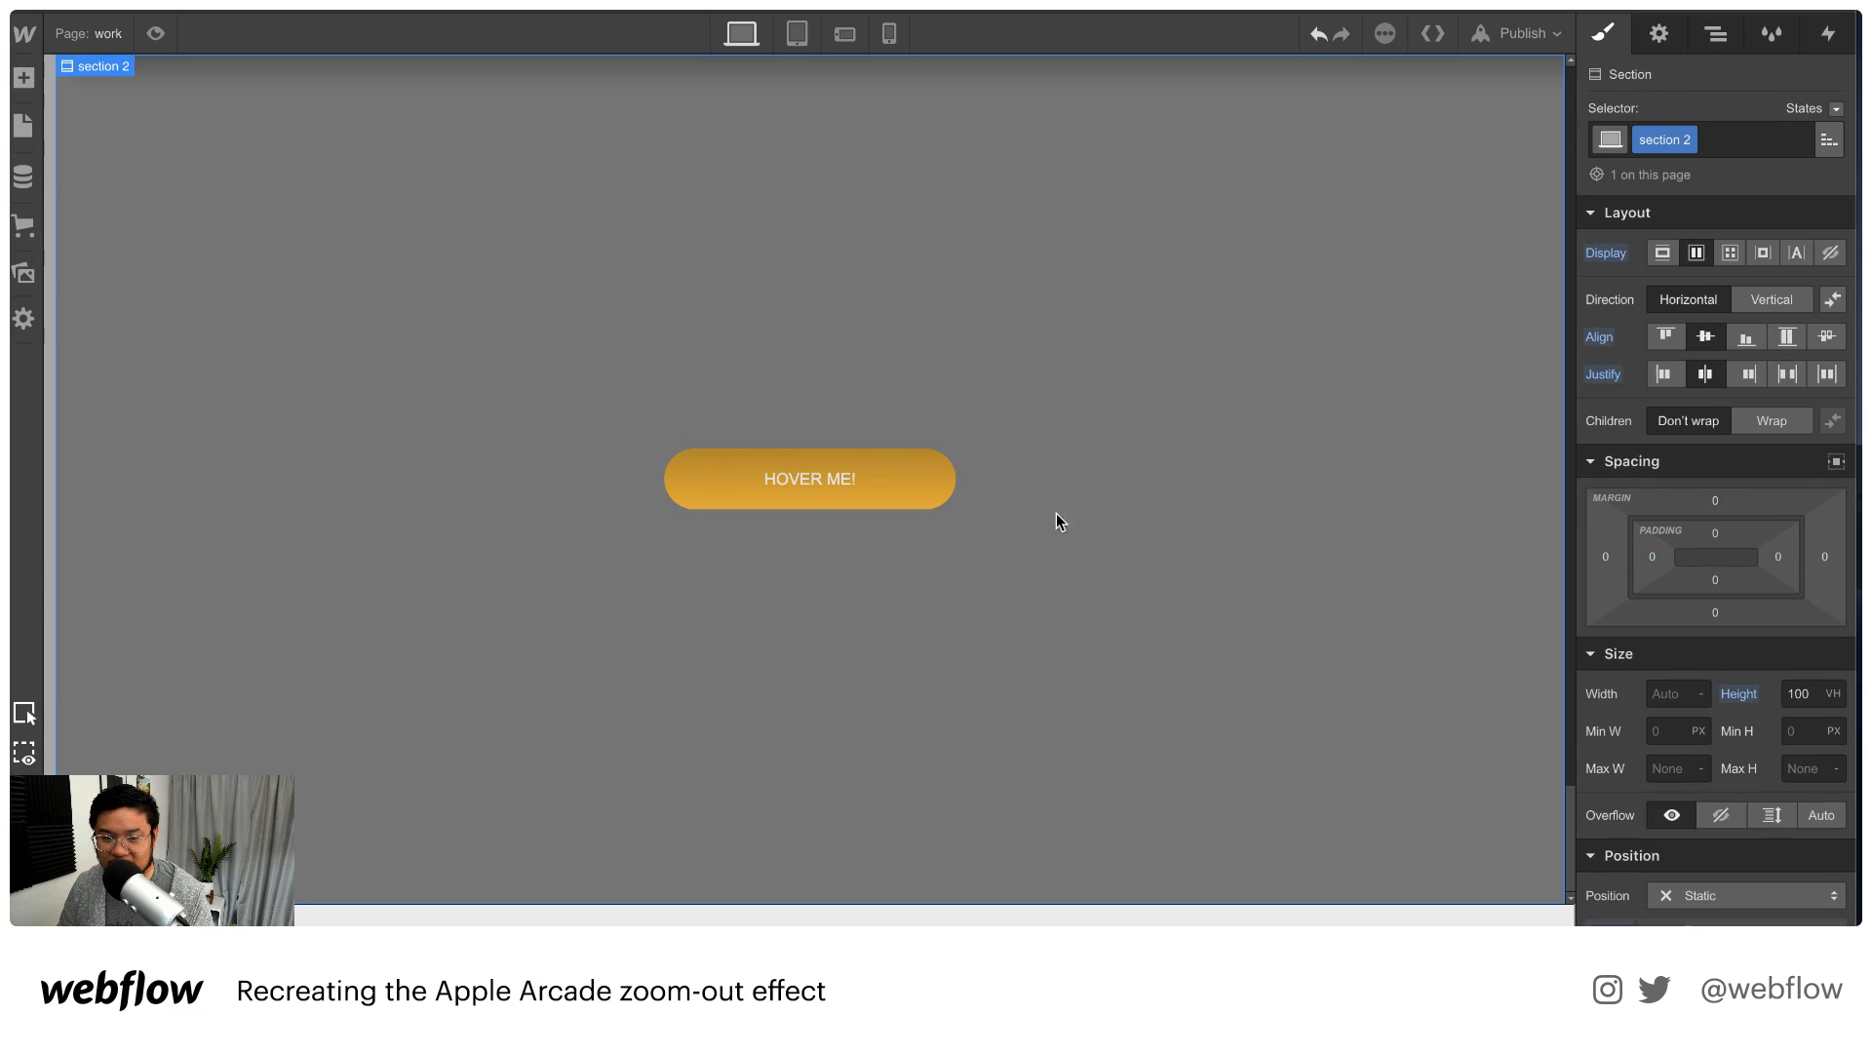
# Add an opacity transition of 200 ms with ease easing to the overlay inside the yay button
pyautogui.click(926, 483)
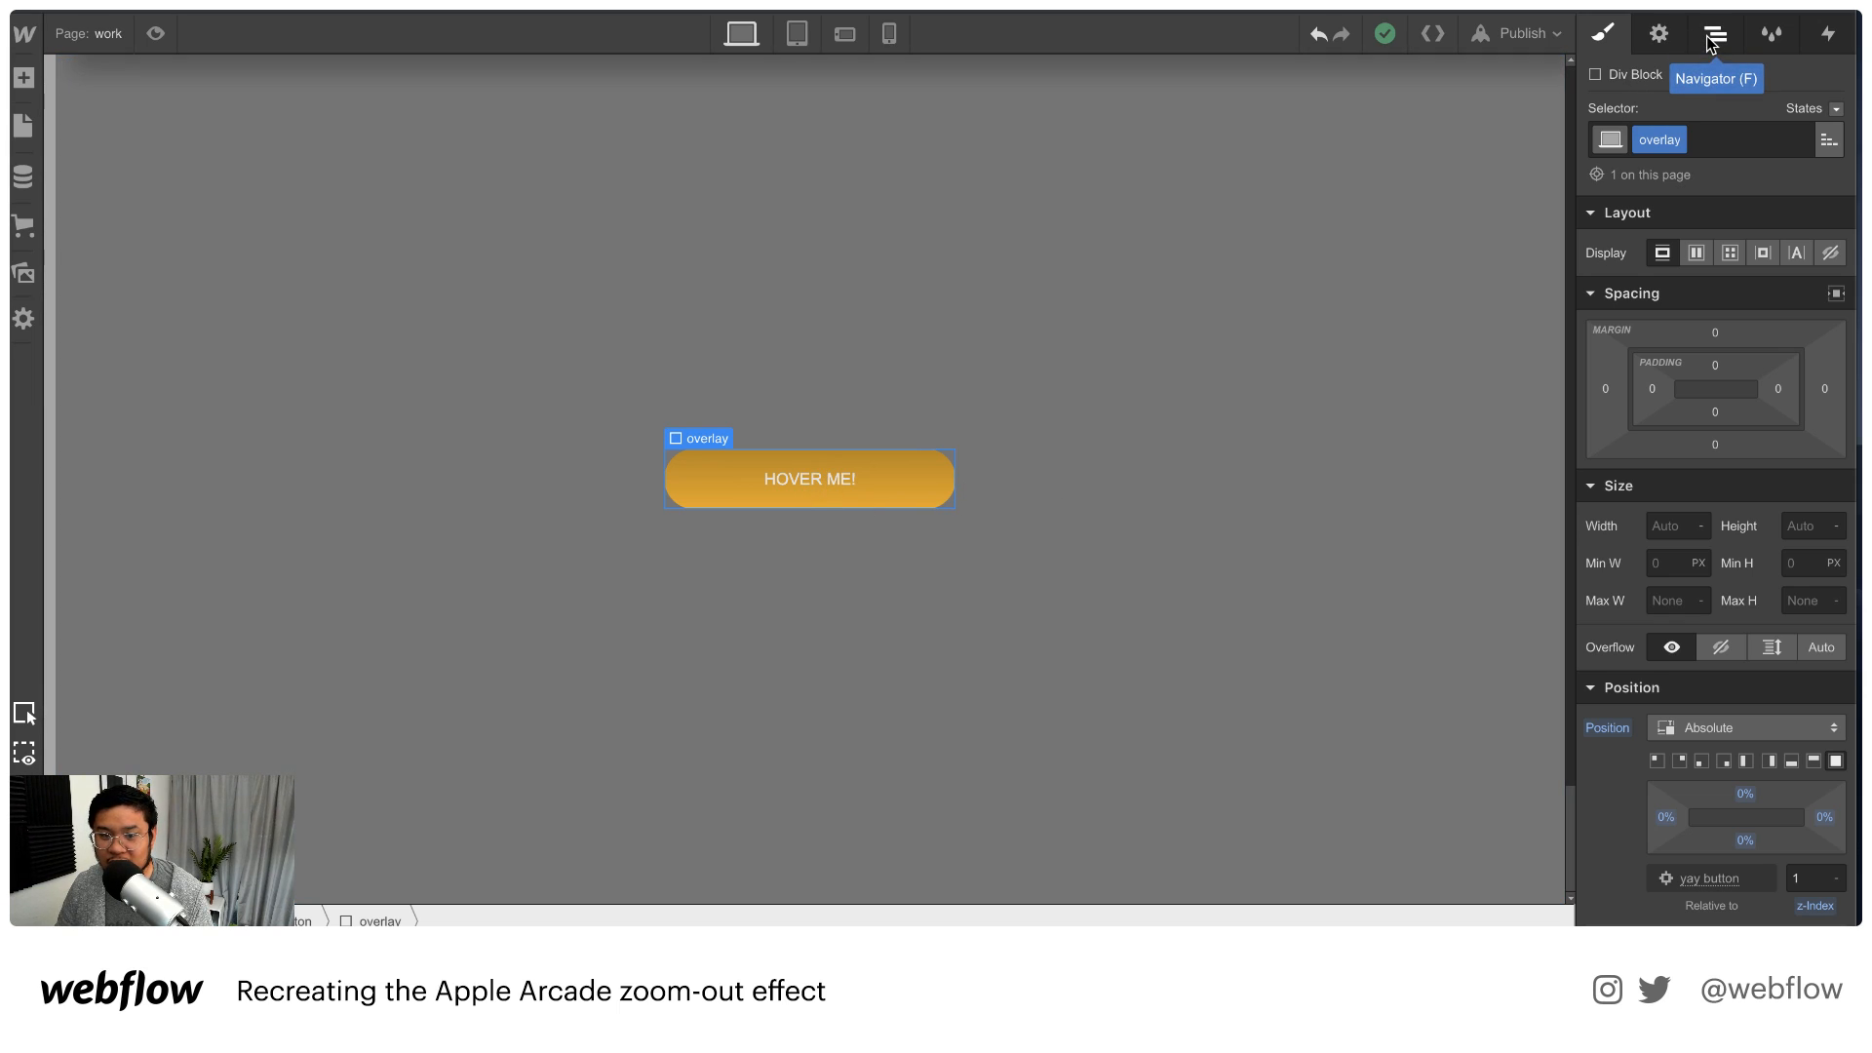
pyautogui.click(1040, 461)
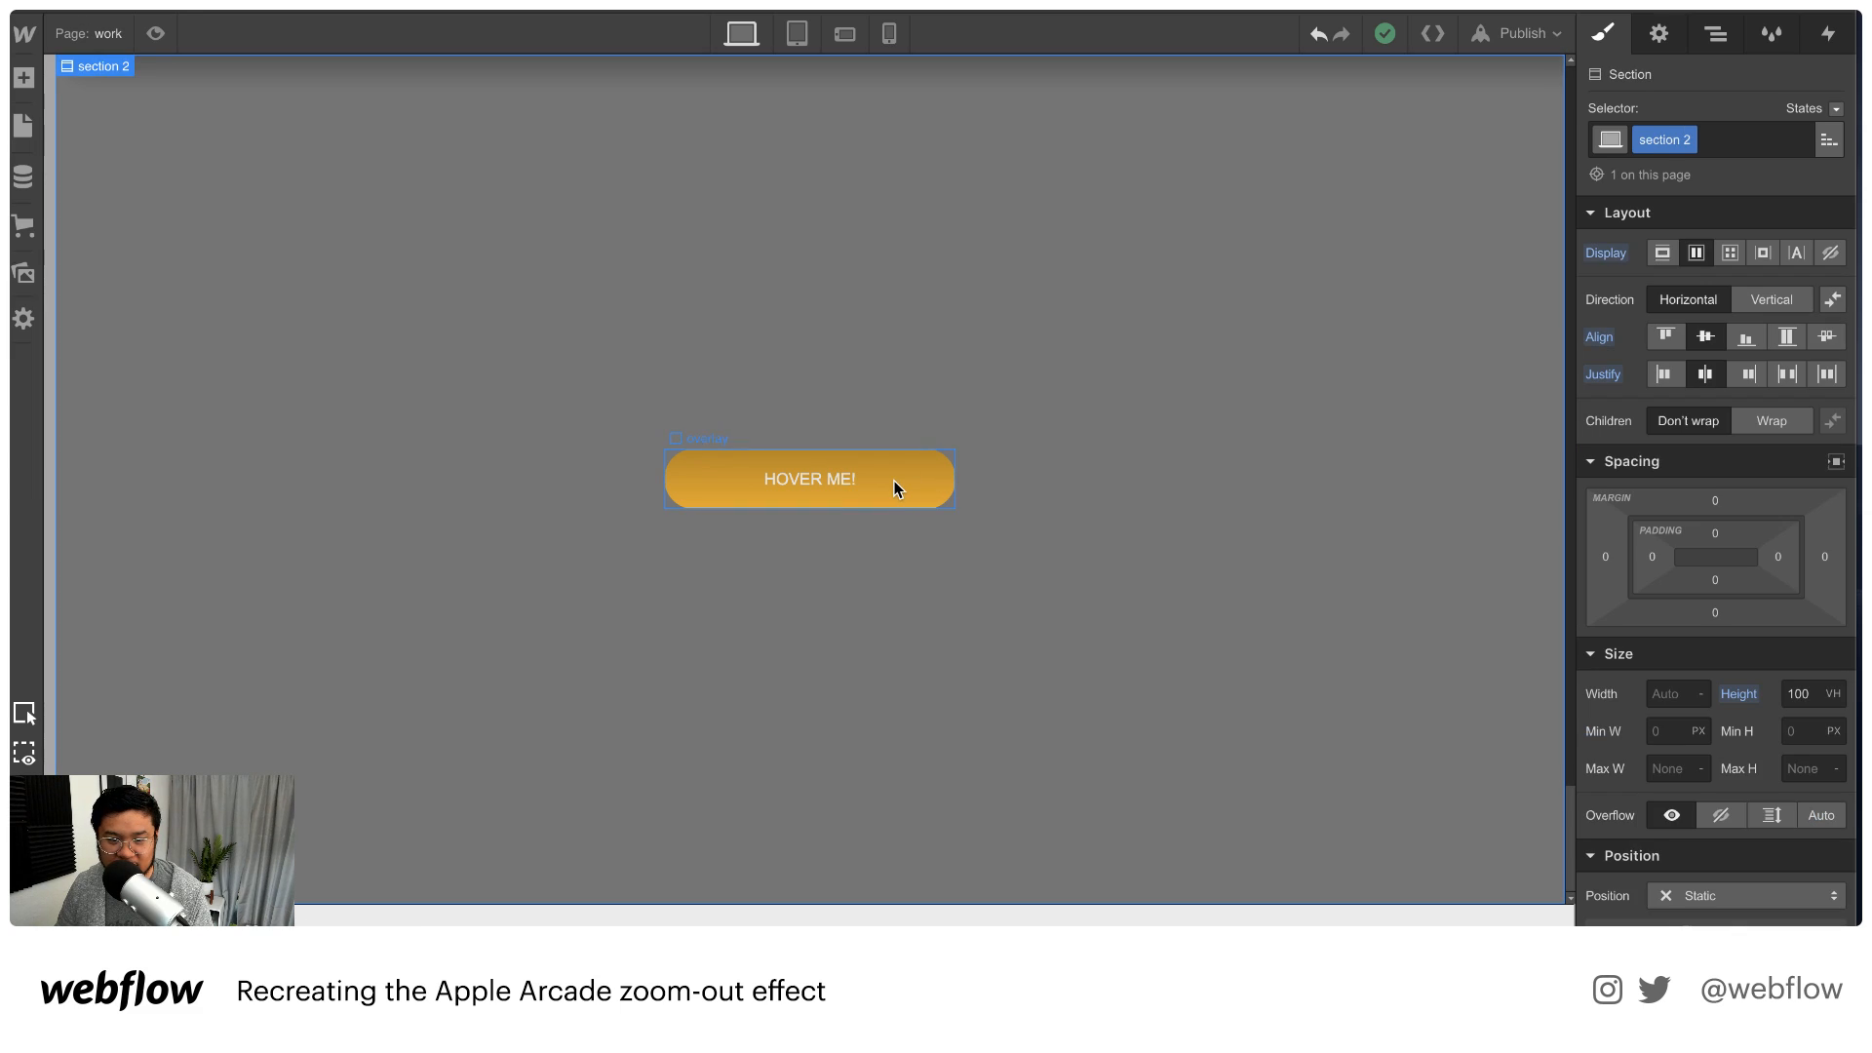
pyautogui.click(894, 479)
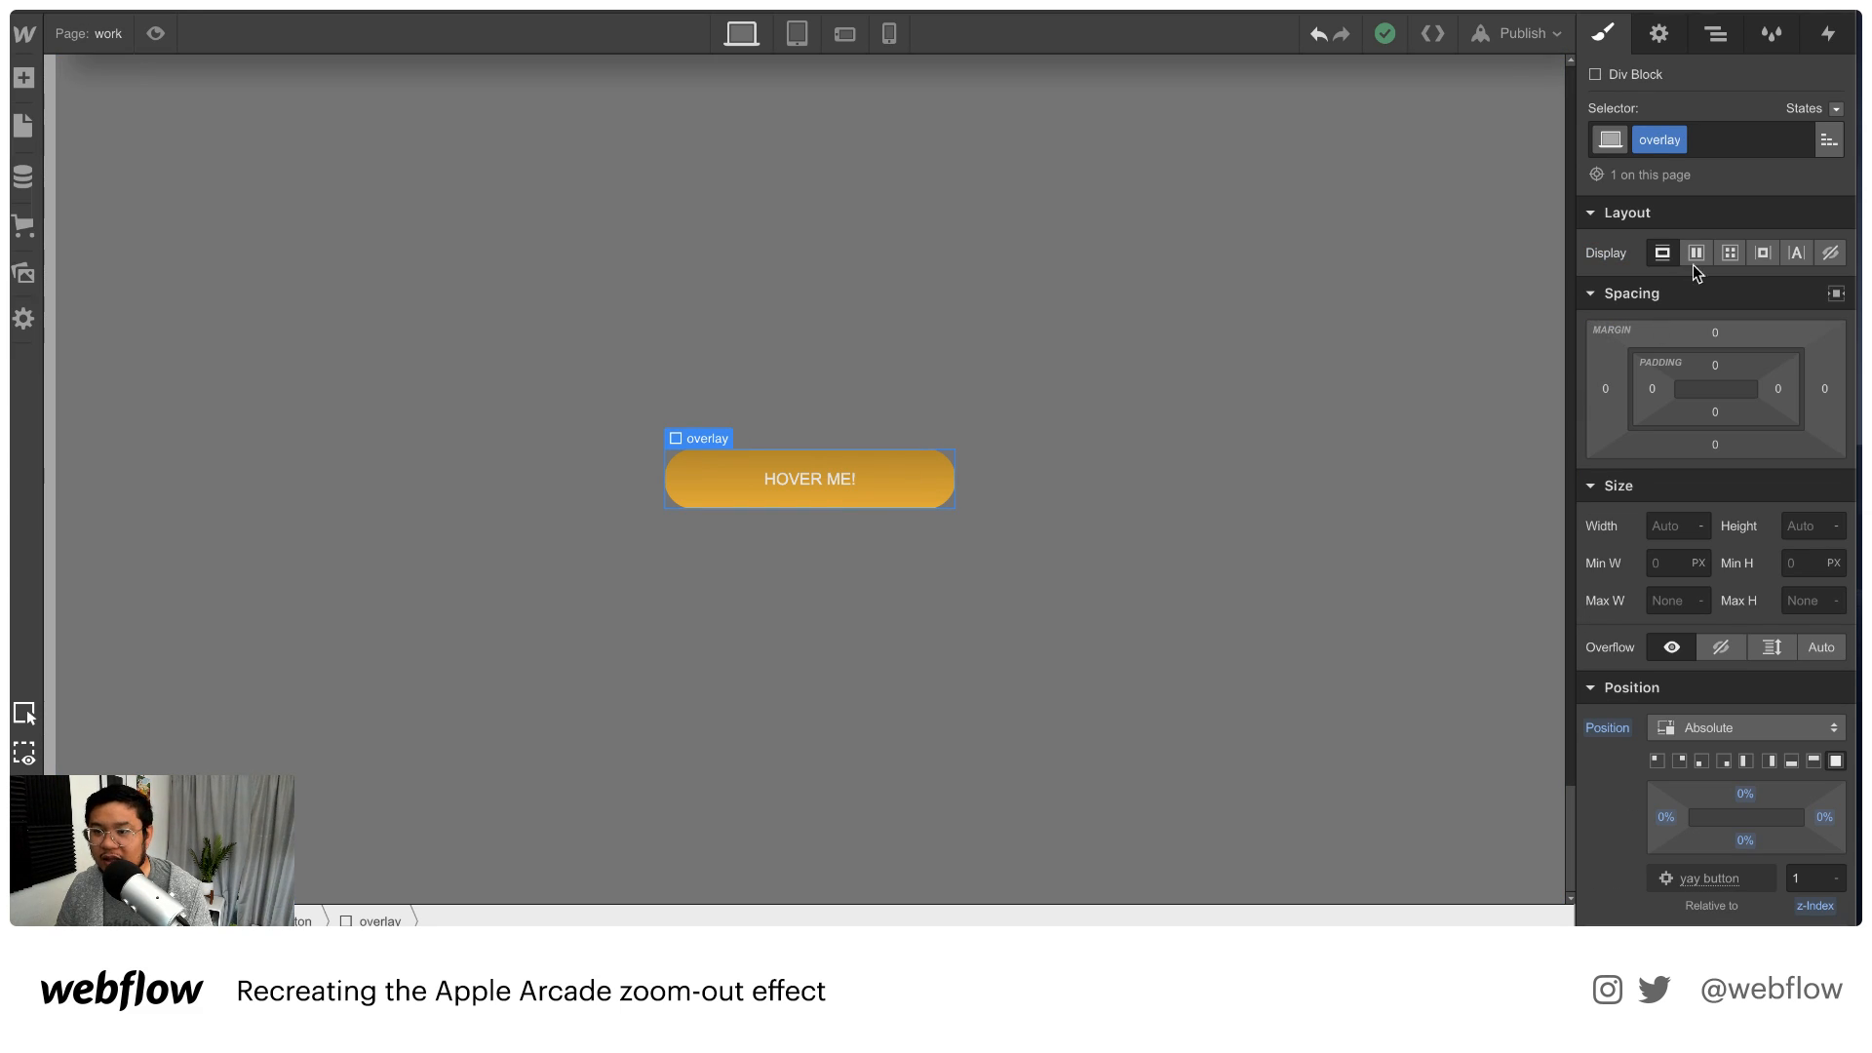
pyautogui.scroll(-10, 1693, 265)
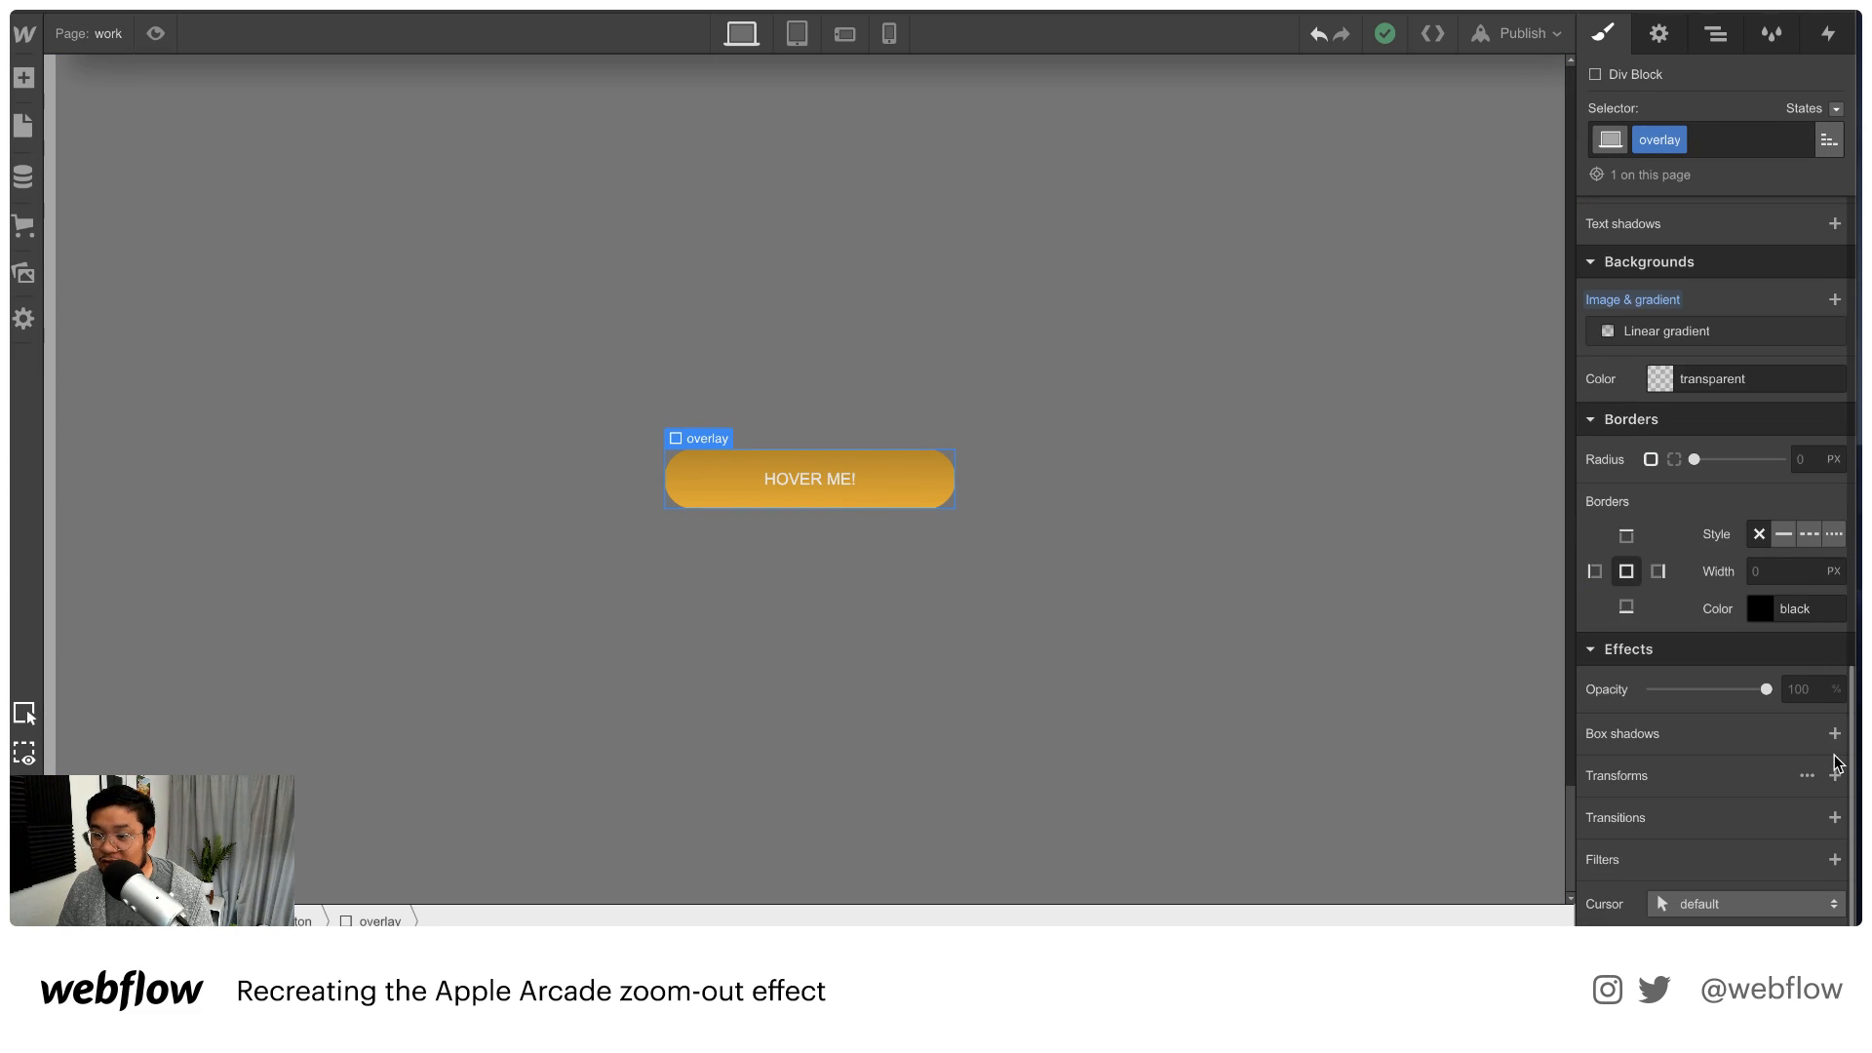
pyautogui.click(1835, 819)
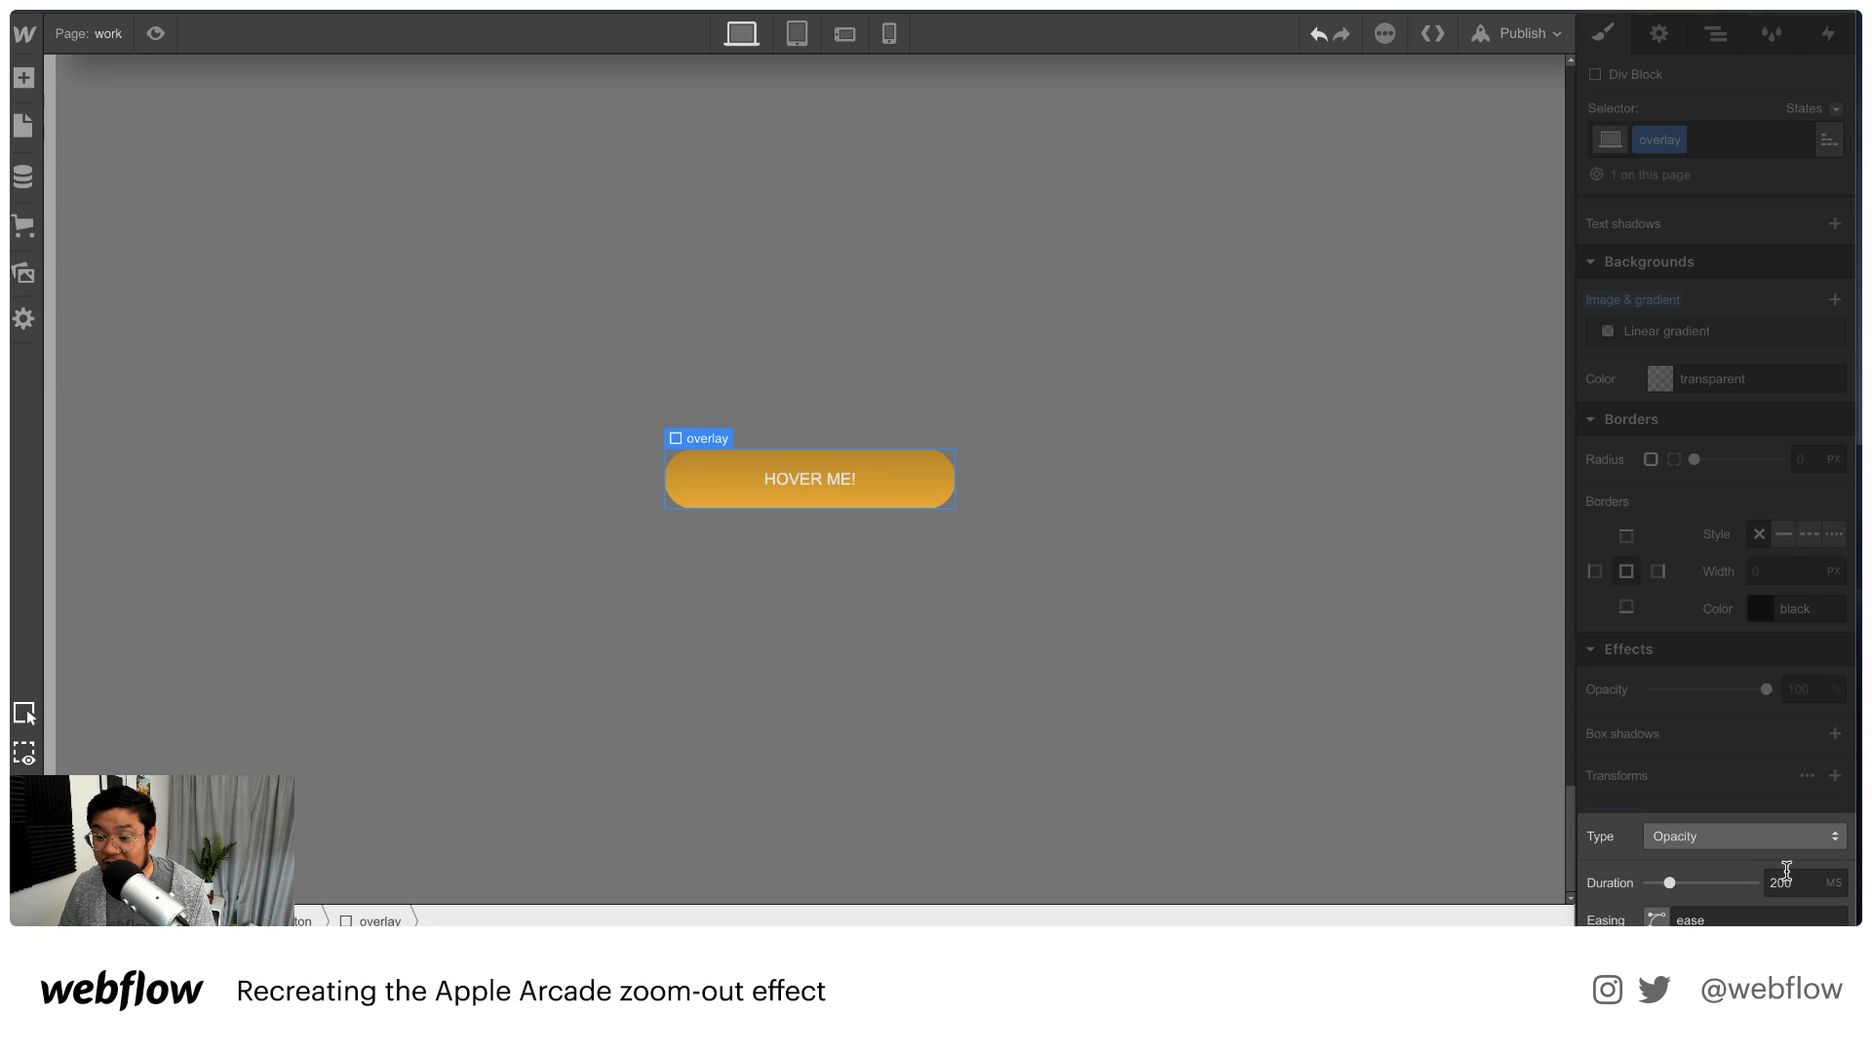
pyautogui.click(1716, 809)
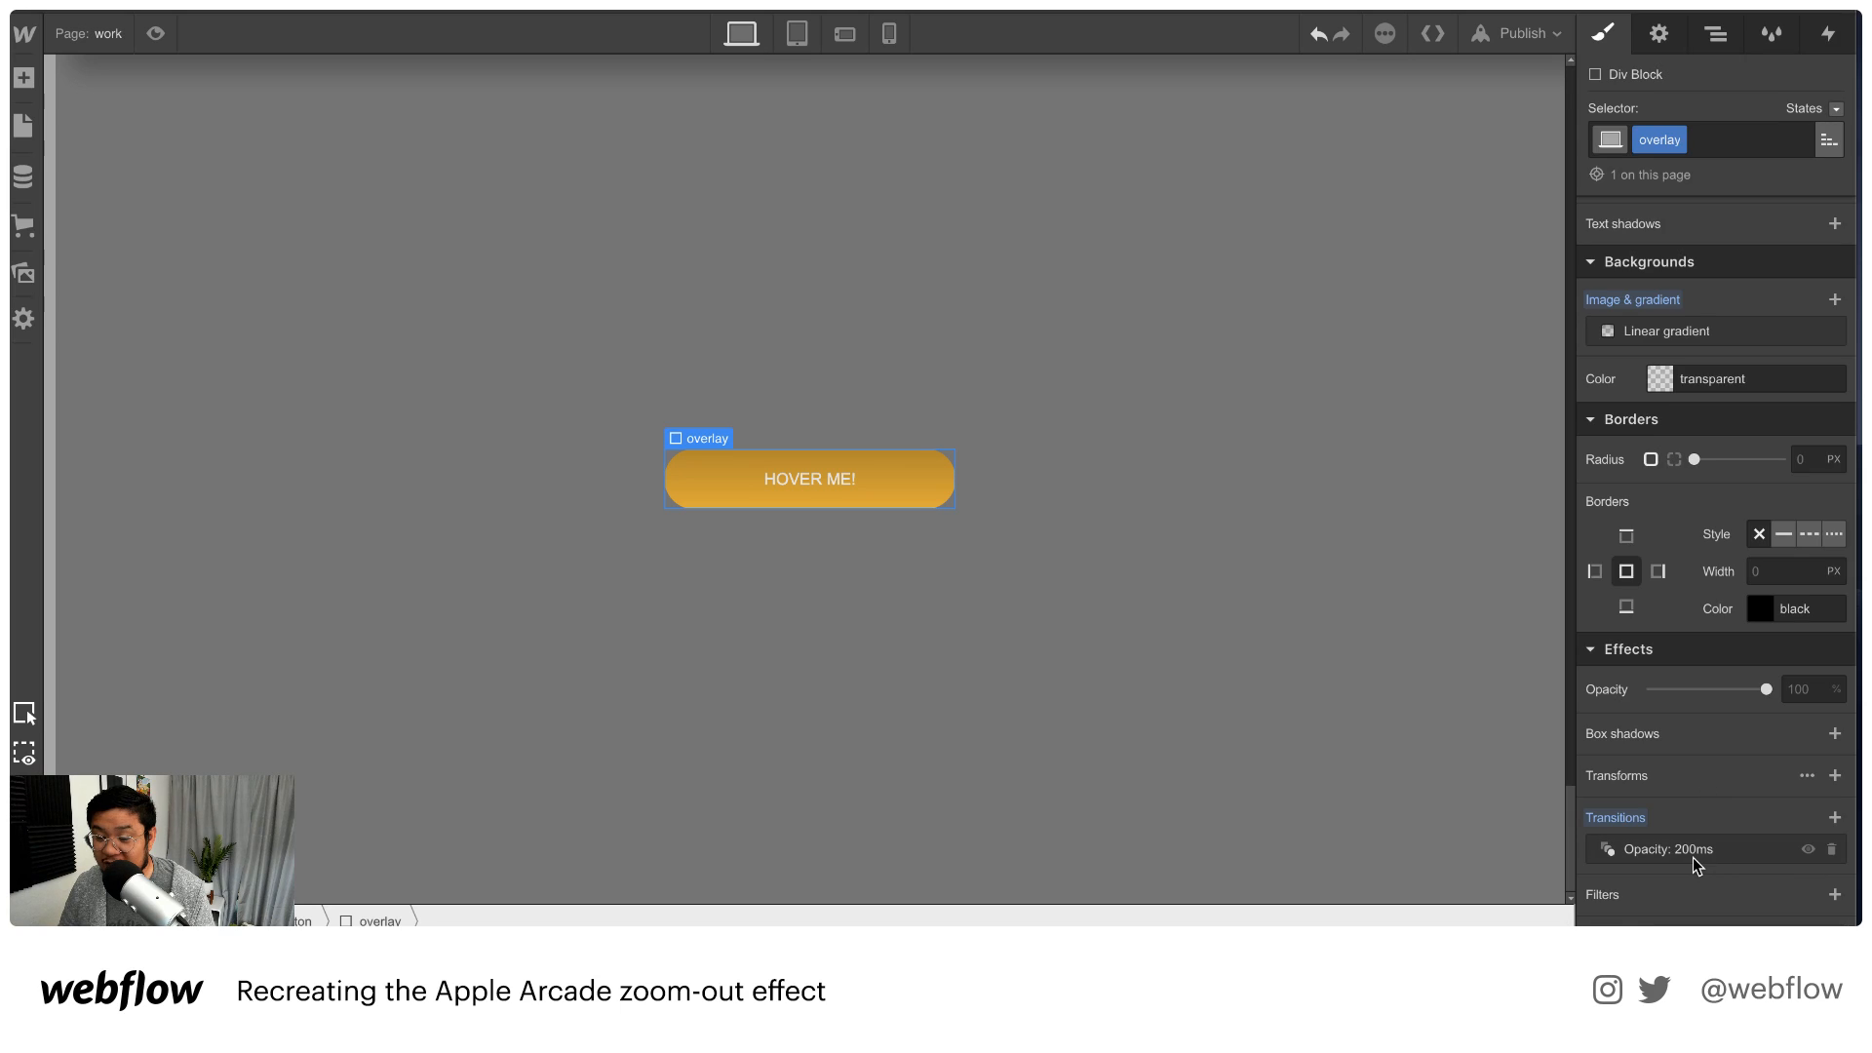
# Set the overlay's opacity to 0% in its normal state and to 100% in its Hover state
pyautogui.click(1792, 689)
pyautogui.write('0')
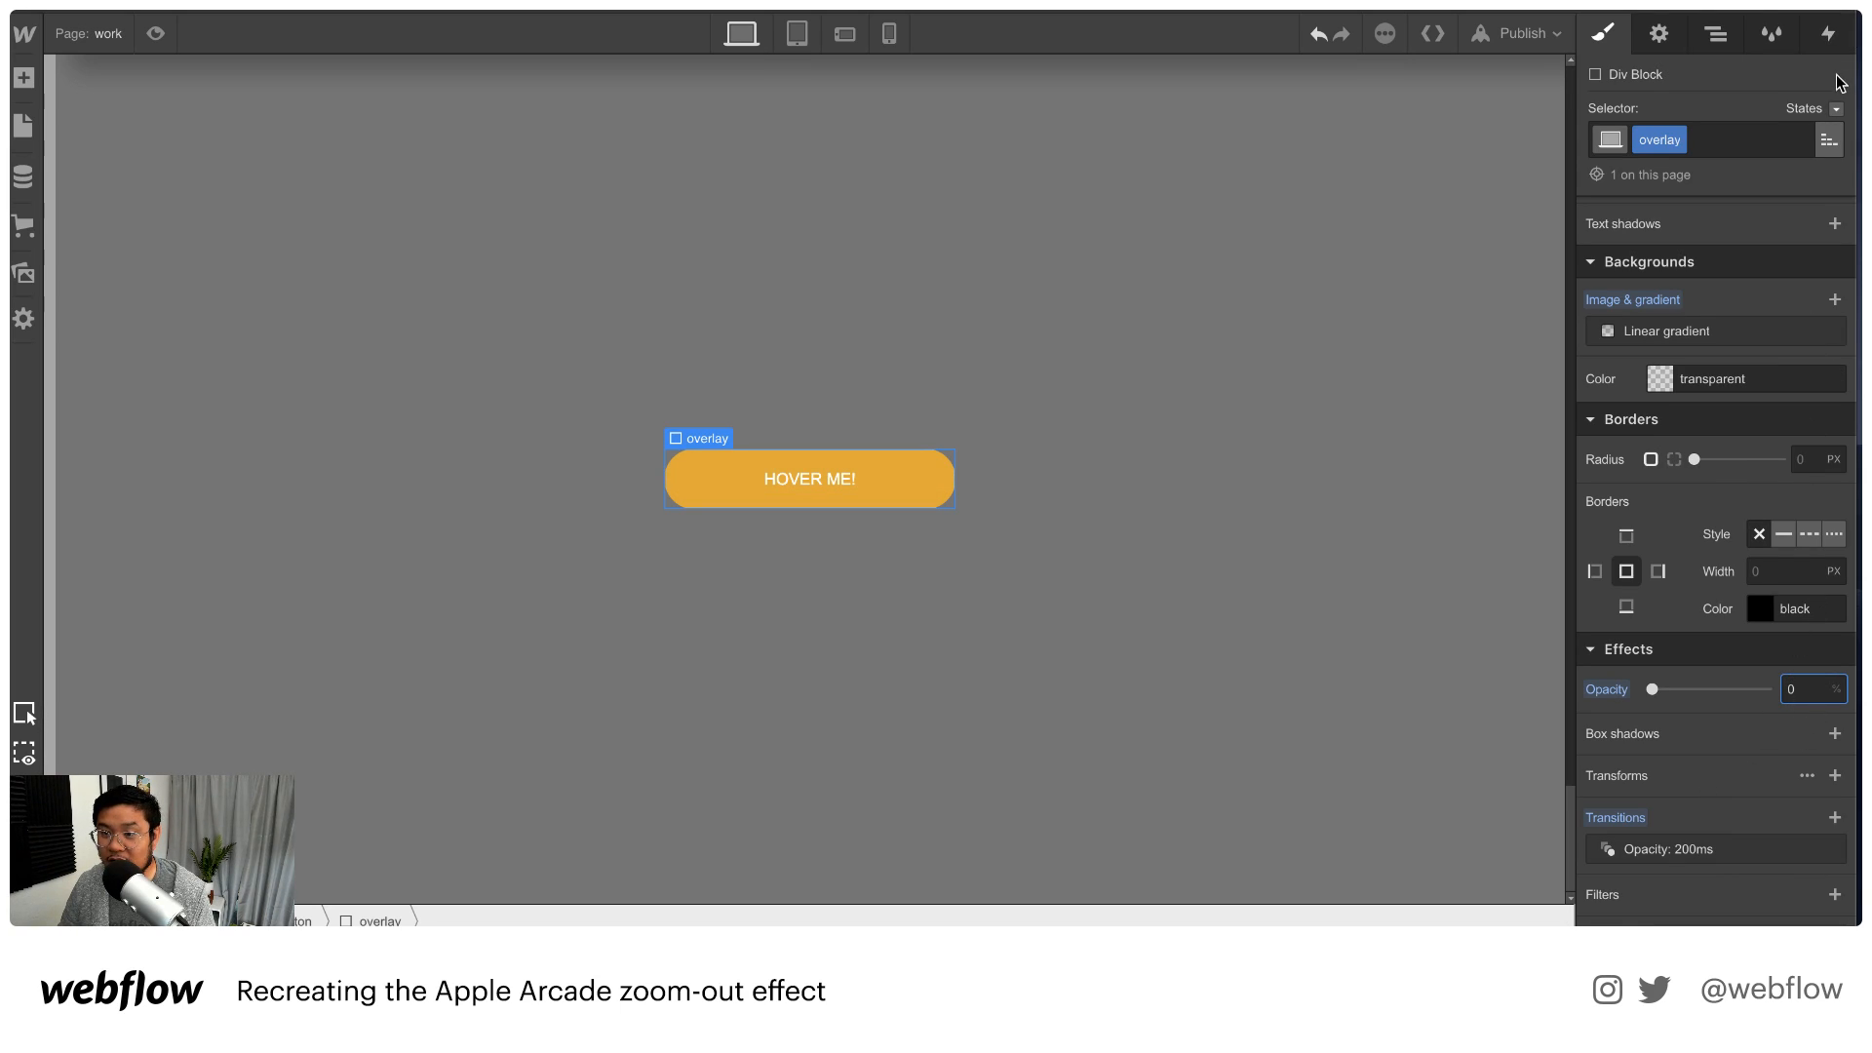
pyautogui.click(1836, 109)
pyautogui.click(1794, 160)
pyautogui.click(1805, 693)
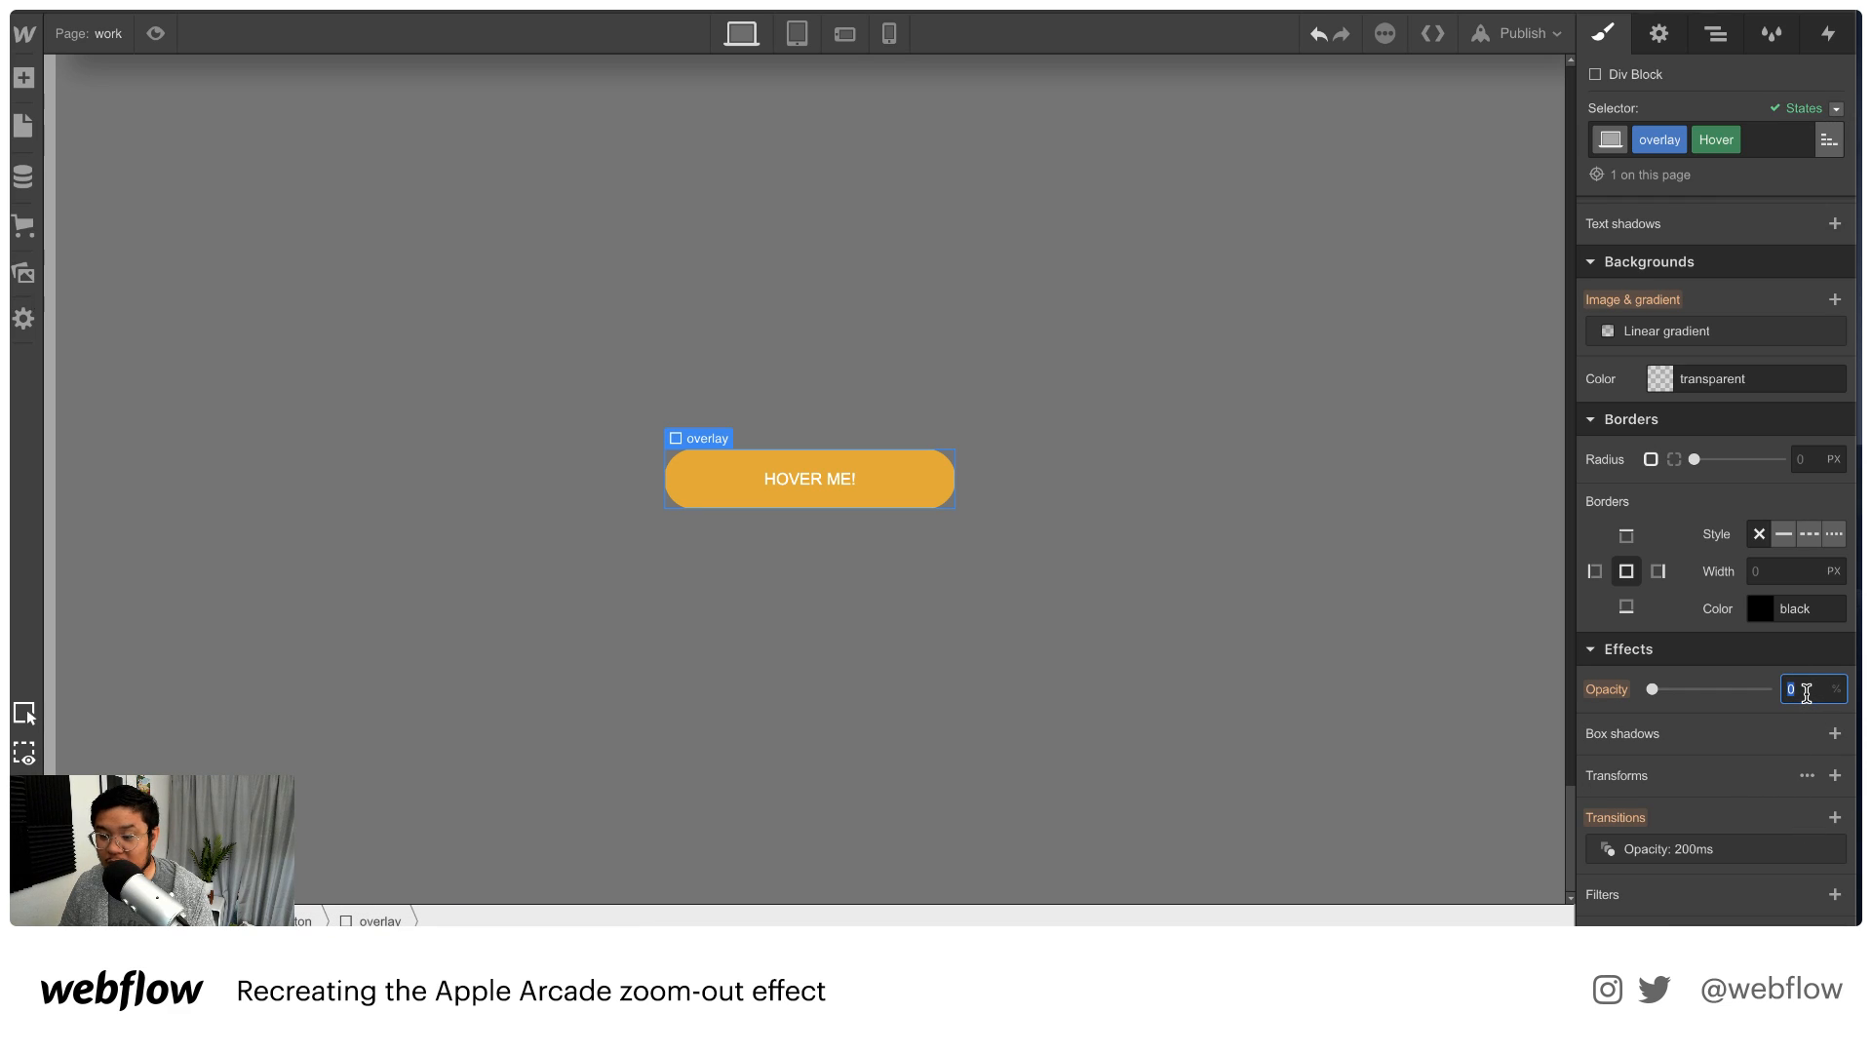
pyautogui.write('100')
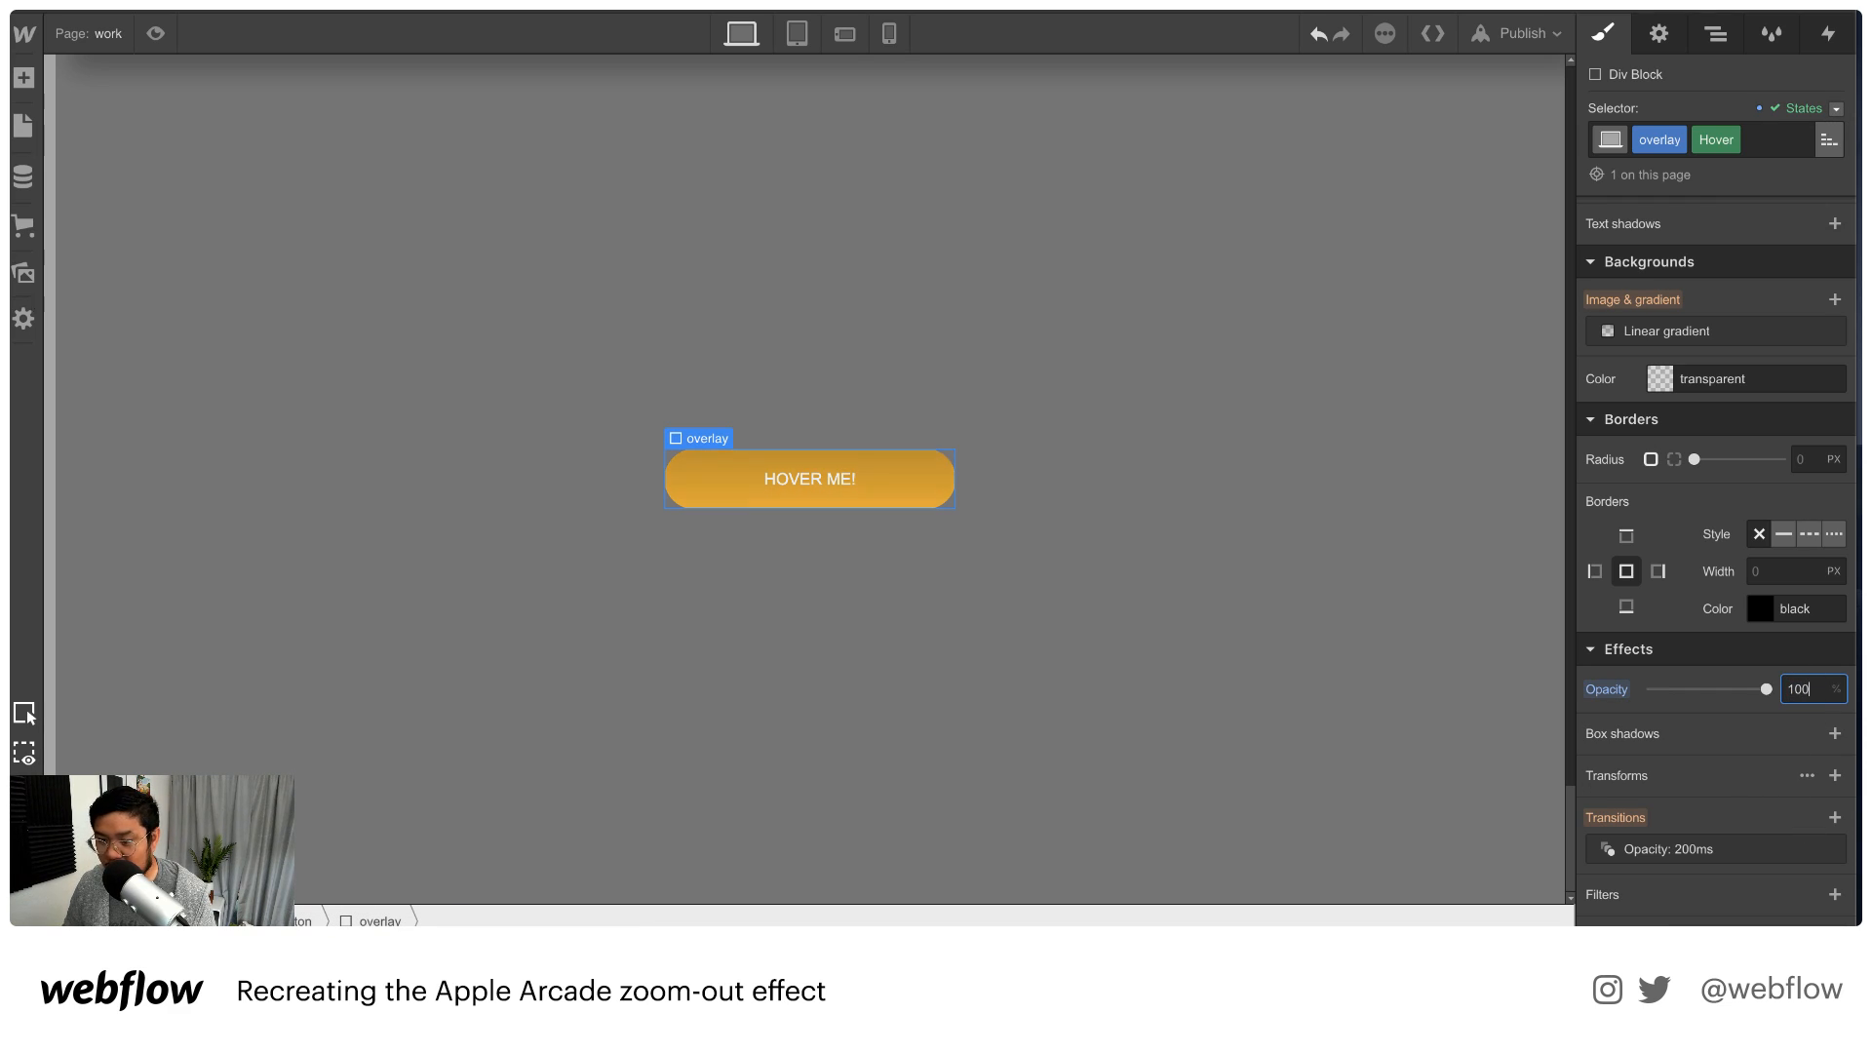
# Preview the page to test the overlay's fade on the HOVER ME! button, deselecting the overlay before previewing again
pyautogui.click(155, 34)
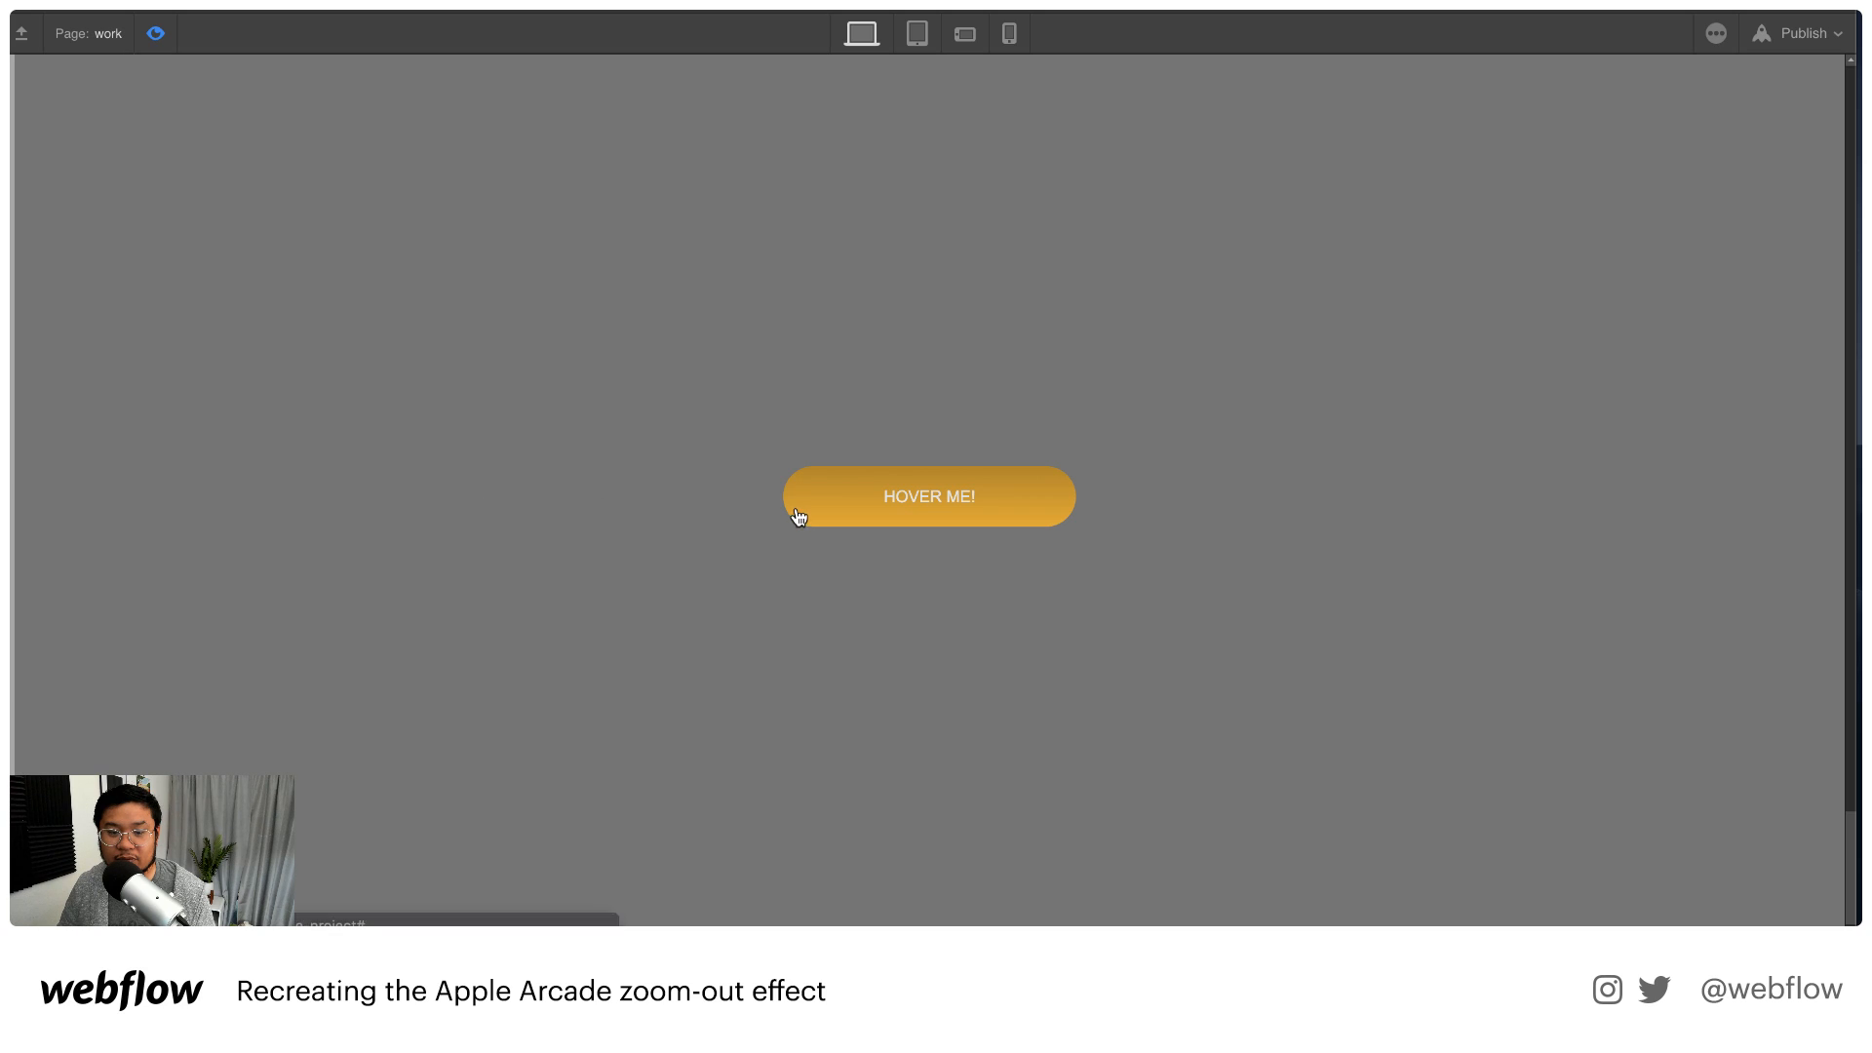
pyautogui.click(155, 33)
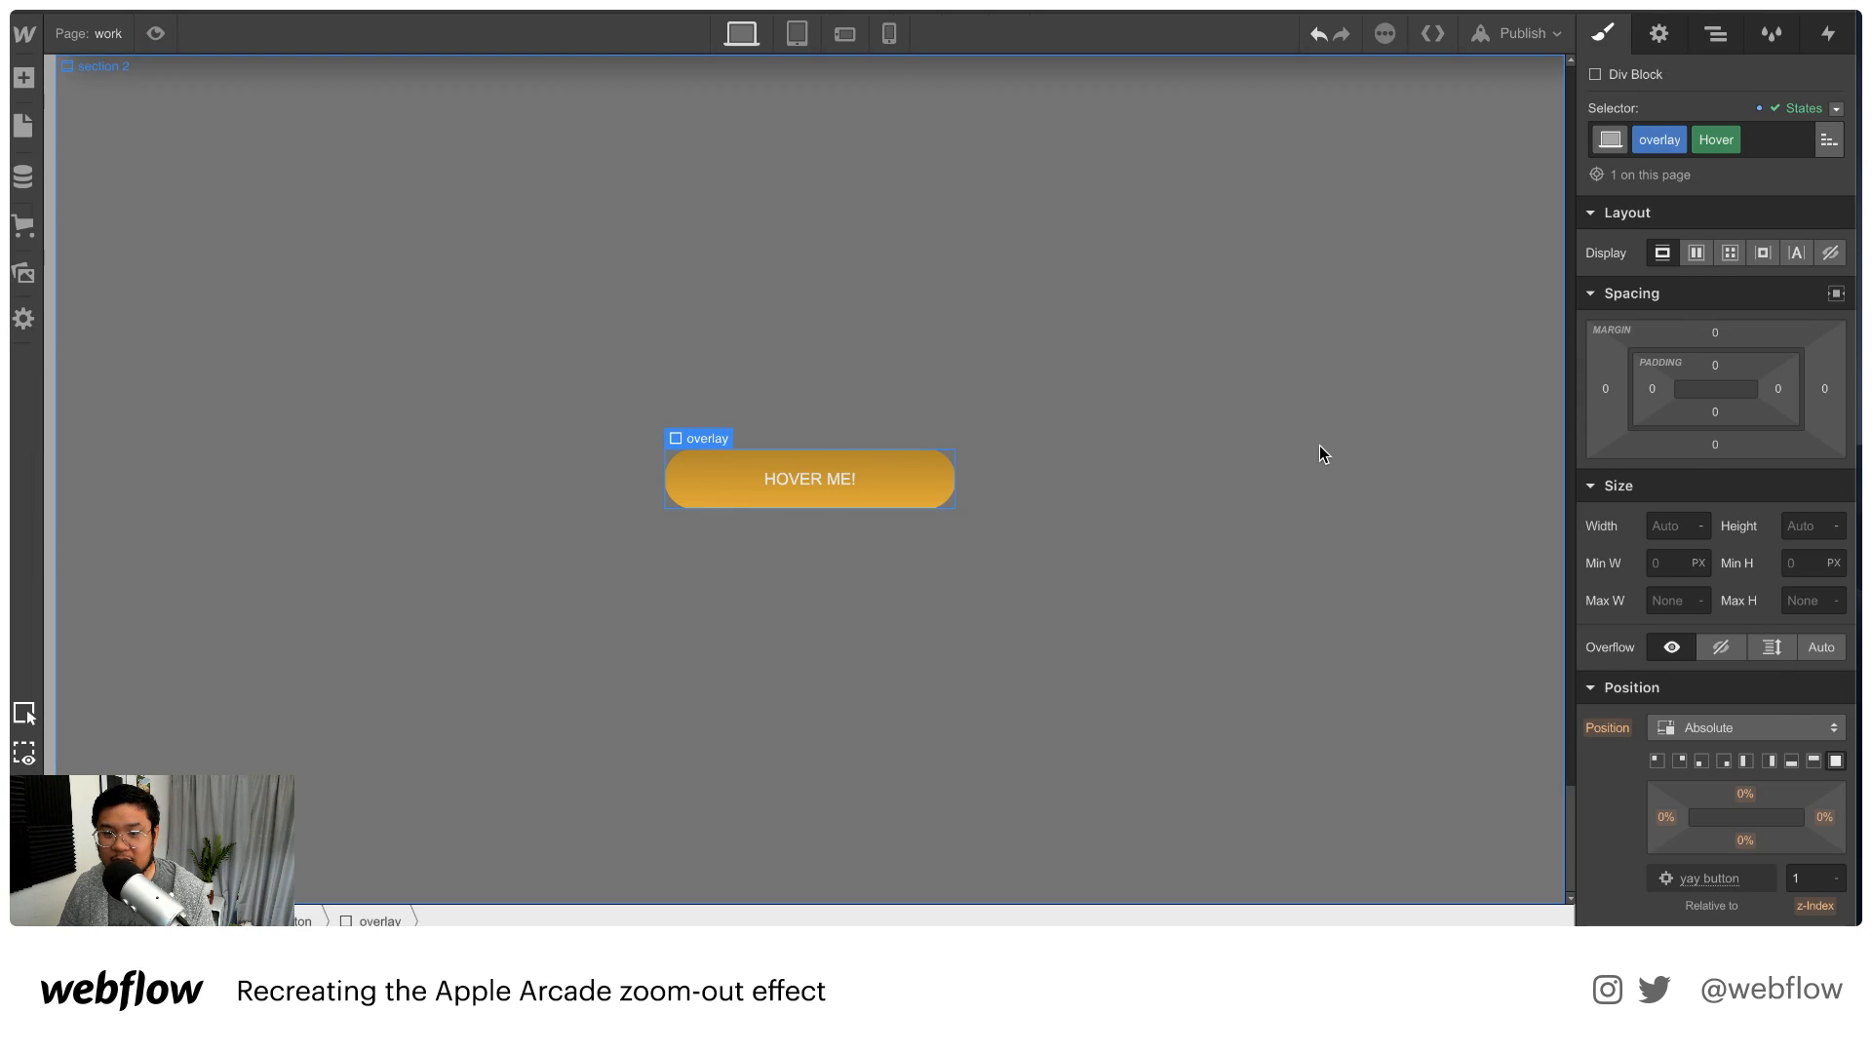
pyautogui.click(1319, 454)
pyautogui.click(155, 33)
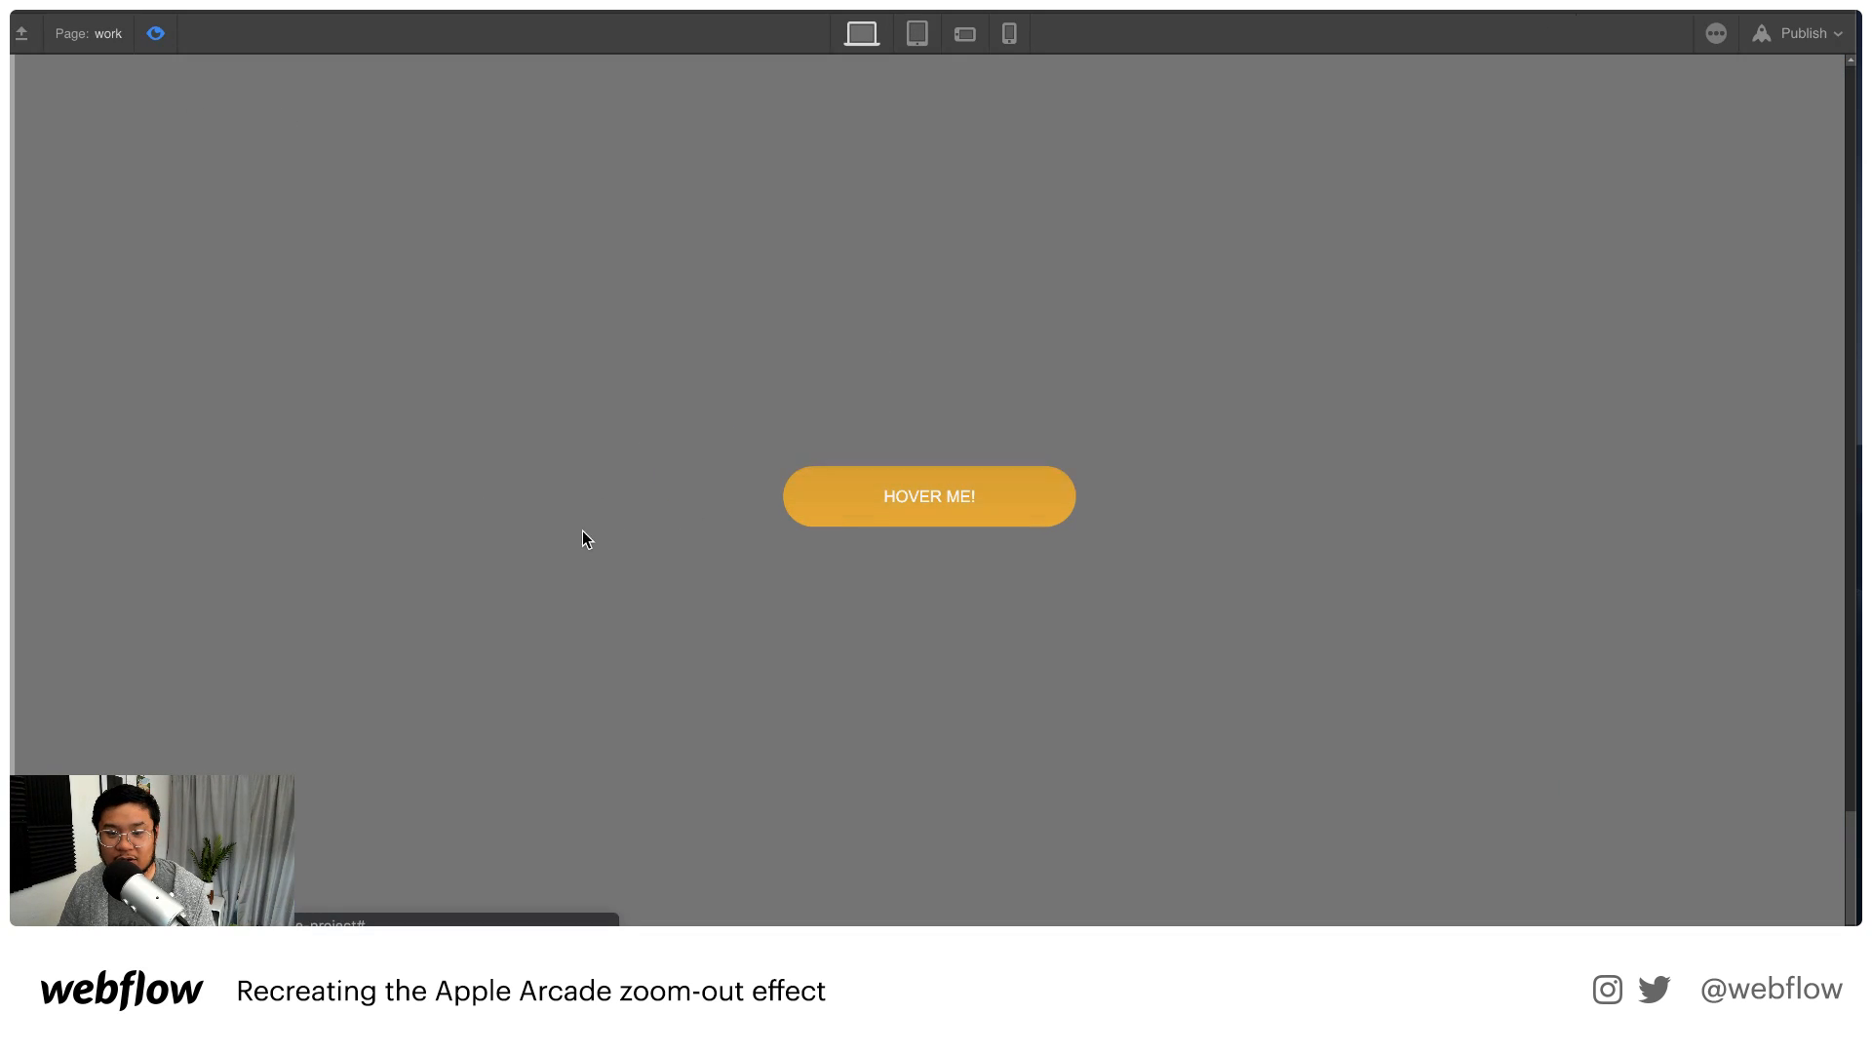